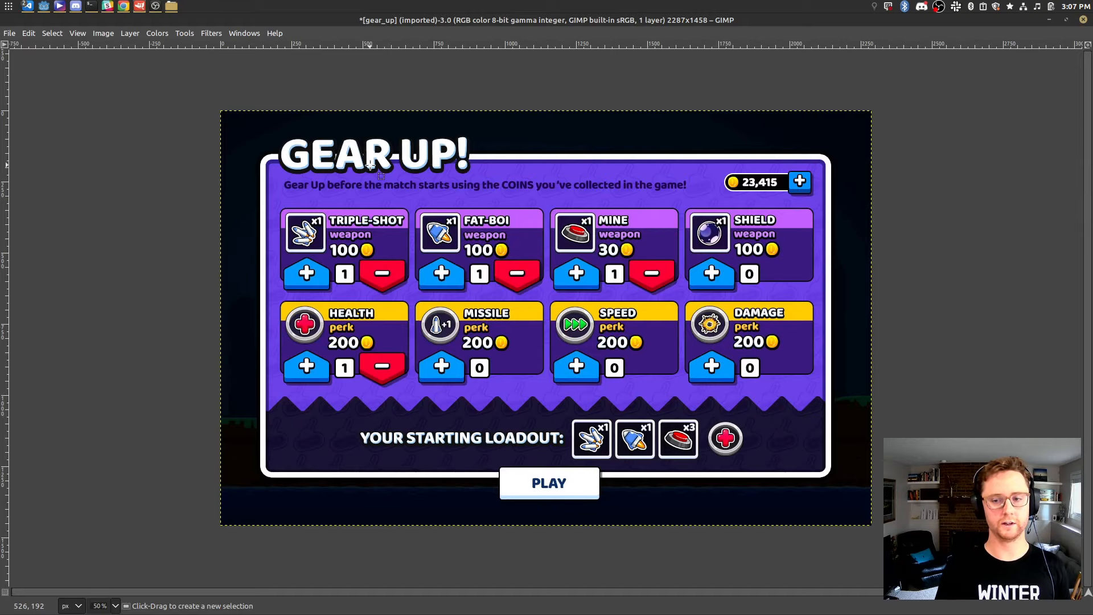
click(251, 35)
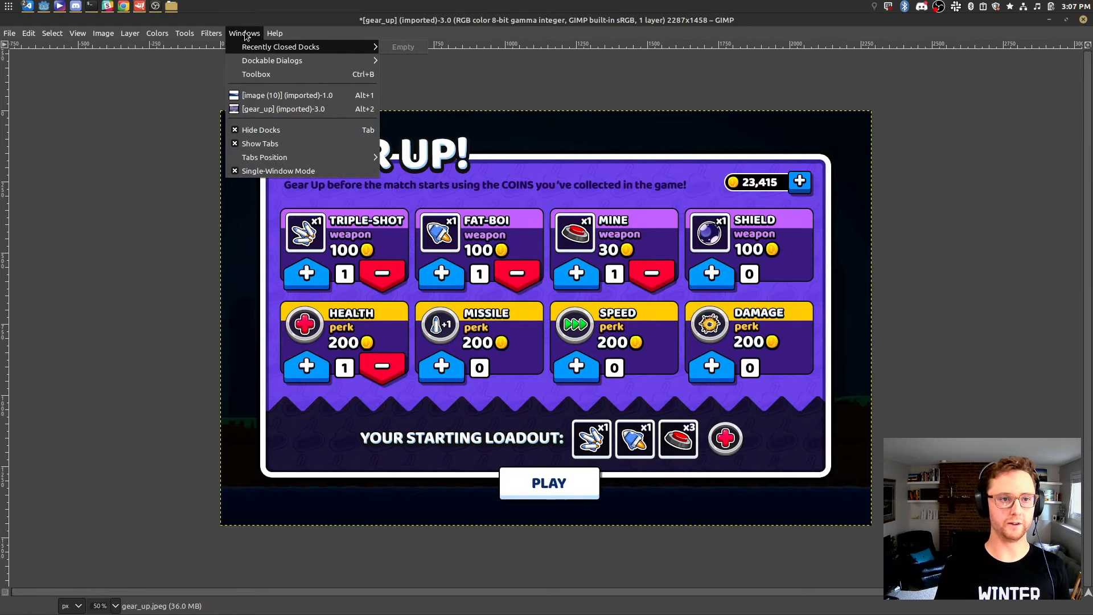
click(245, 32)
Switch to Godot and add a SwatchdModulate child node to the ColorRect under Panel.
key(alt+Tab)
right_click(38, 196)
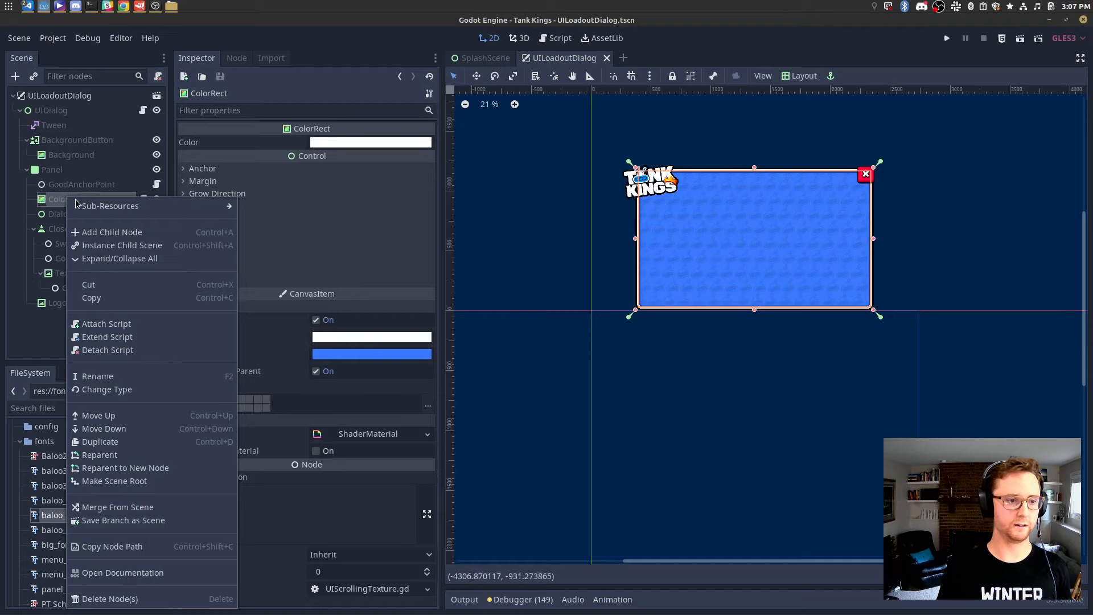
click(214, 229)
text(Swat)
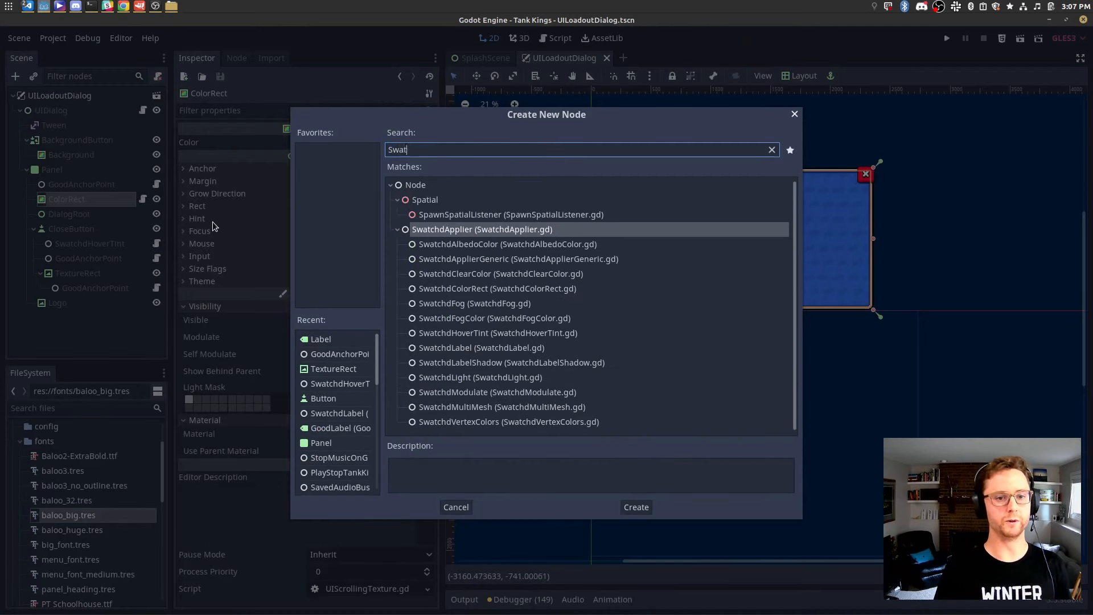
text(chdMod)
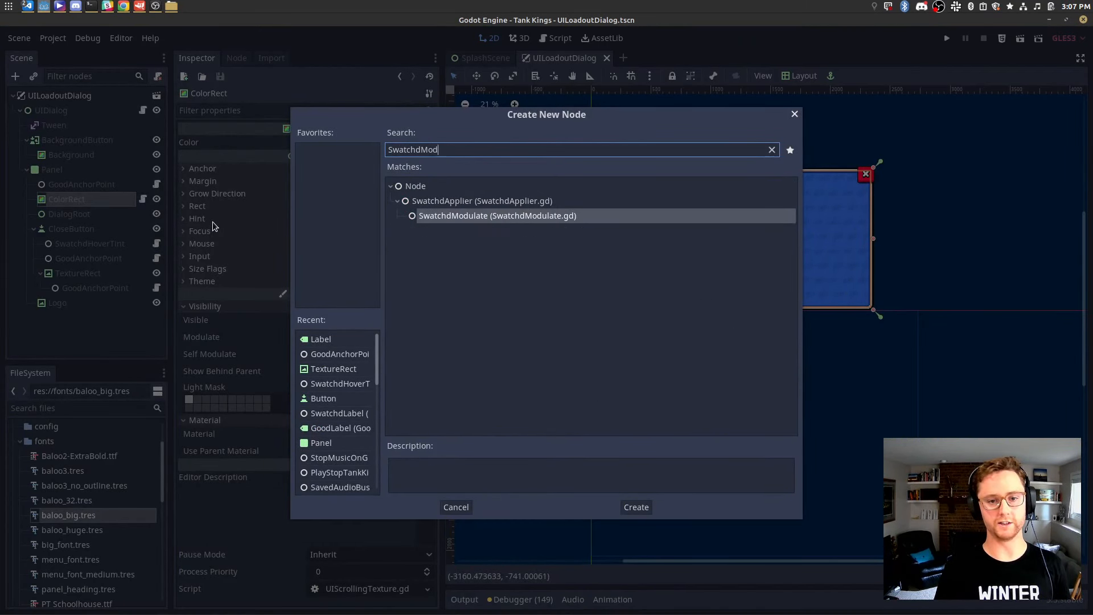
key(Return)
Assign tankkings_ui_swatch.tres as the SwatchdModulate node's swatch and set its color name to grape.
click(116, 409)
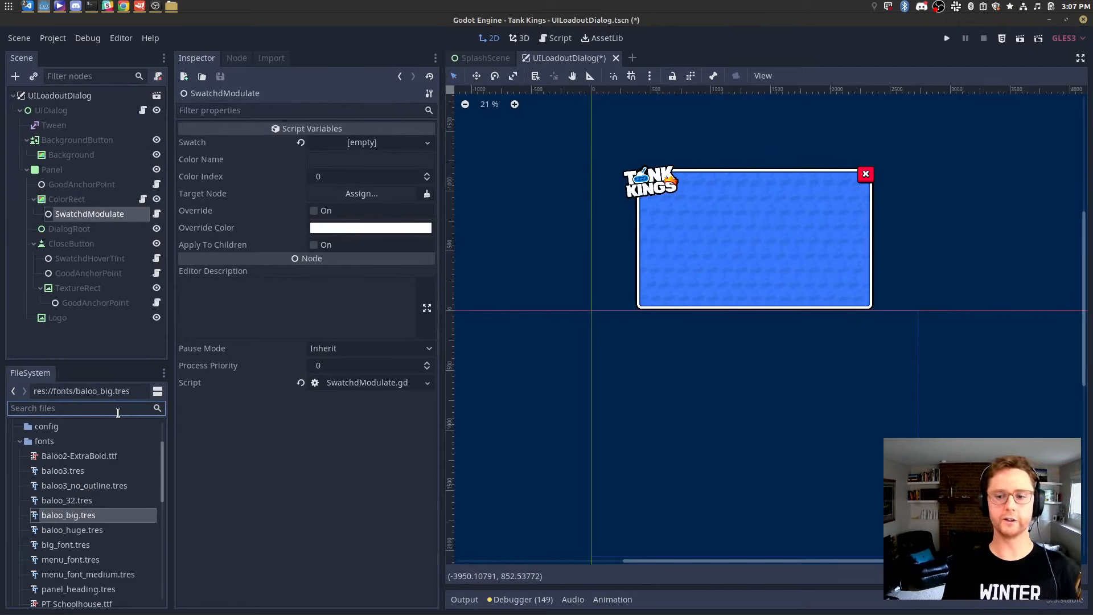
text(swatch)
text(UI_)
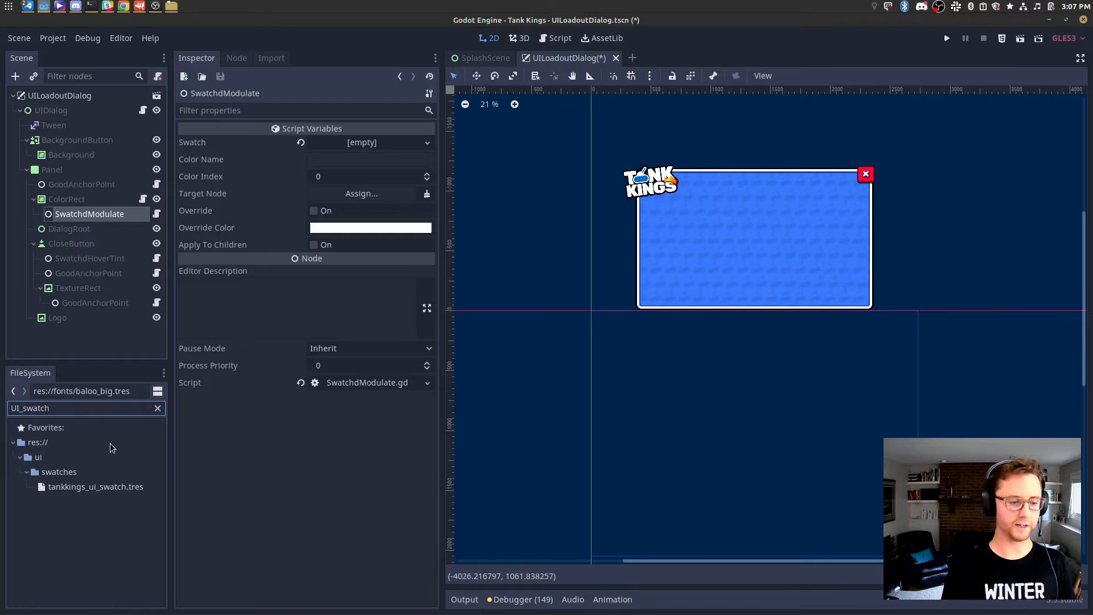
drag(108, 486, 363, 142)
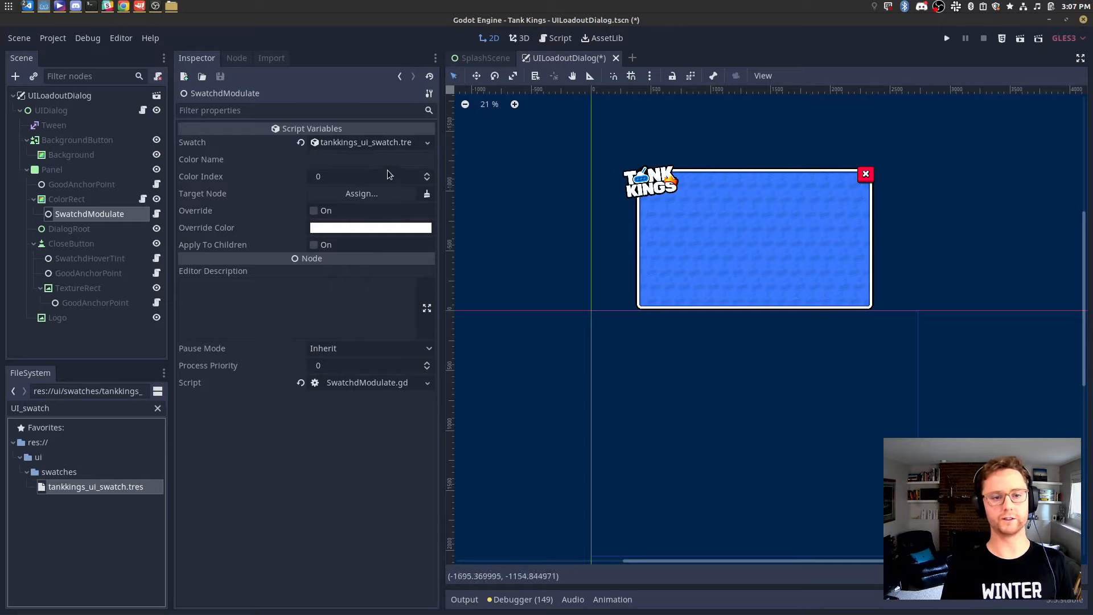
click(357, 161)
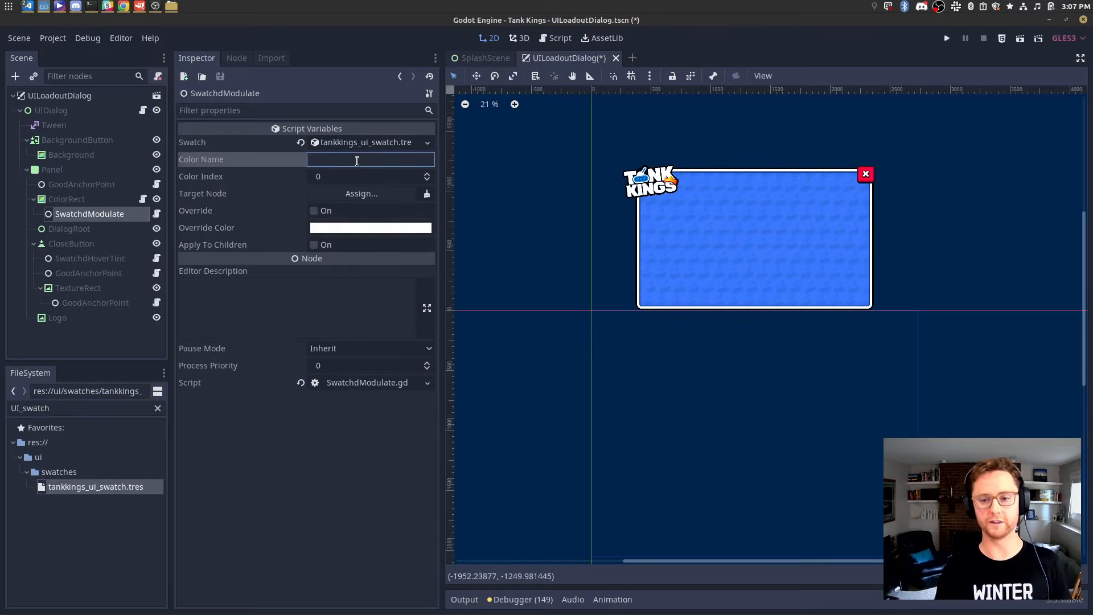
text(grape)
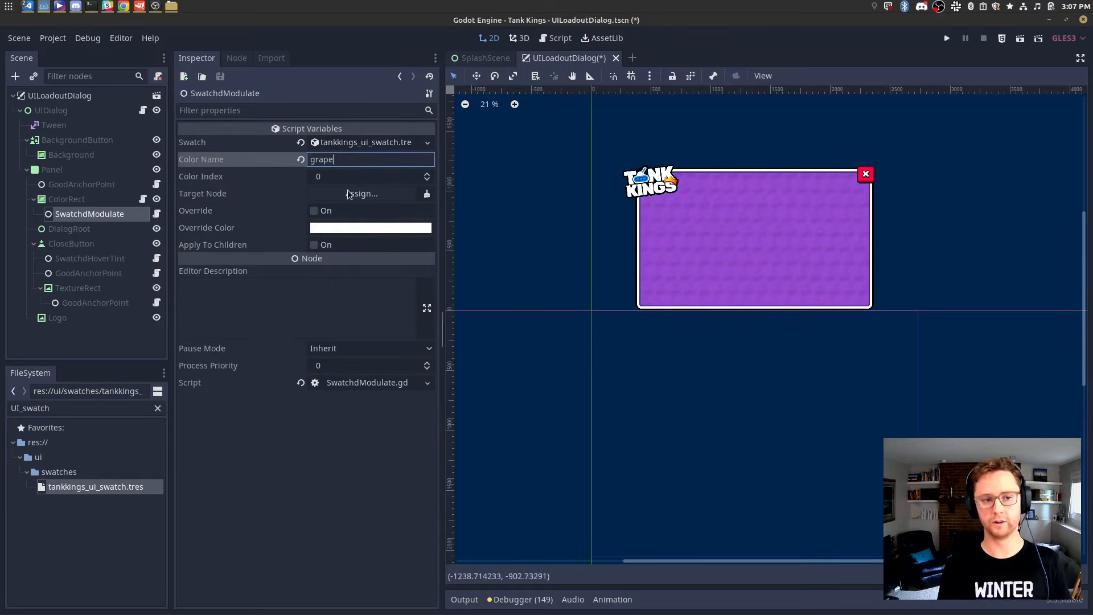
Examine the swatch's named colors and compare them with the purple panel background in the GIMP mockup.
click(373, 142)
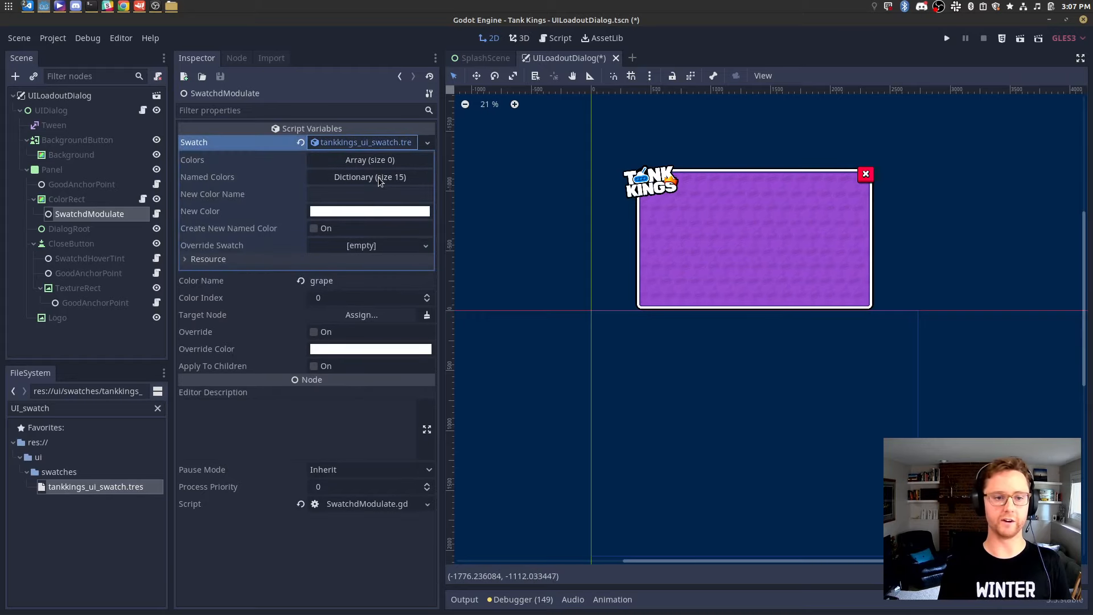
click(380, 178)
scroll(801, 285, up, 3)
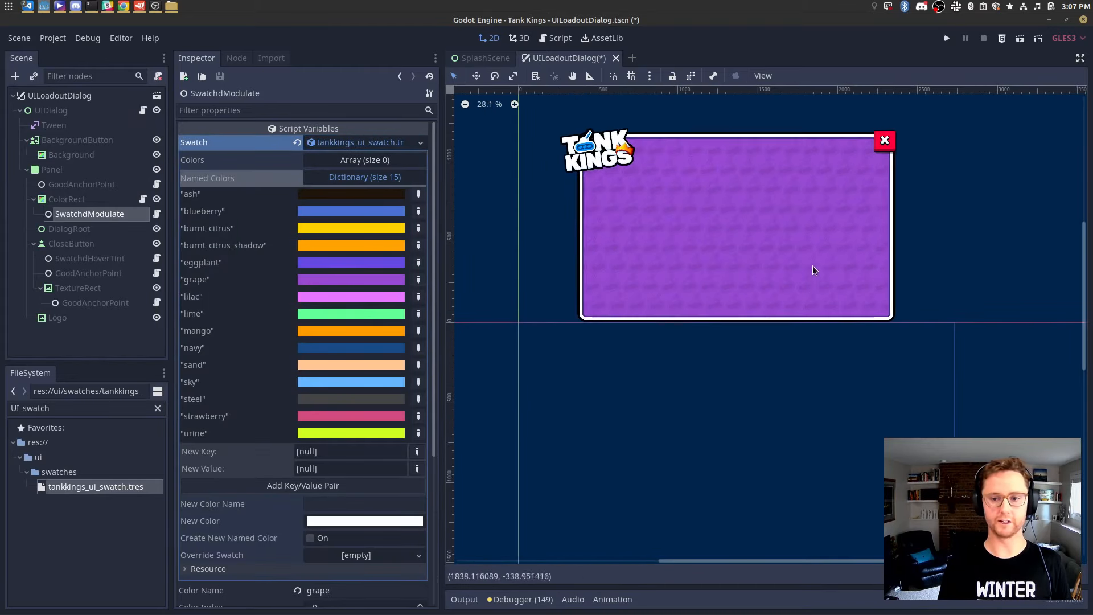
key(alt+Tab)
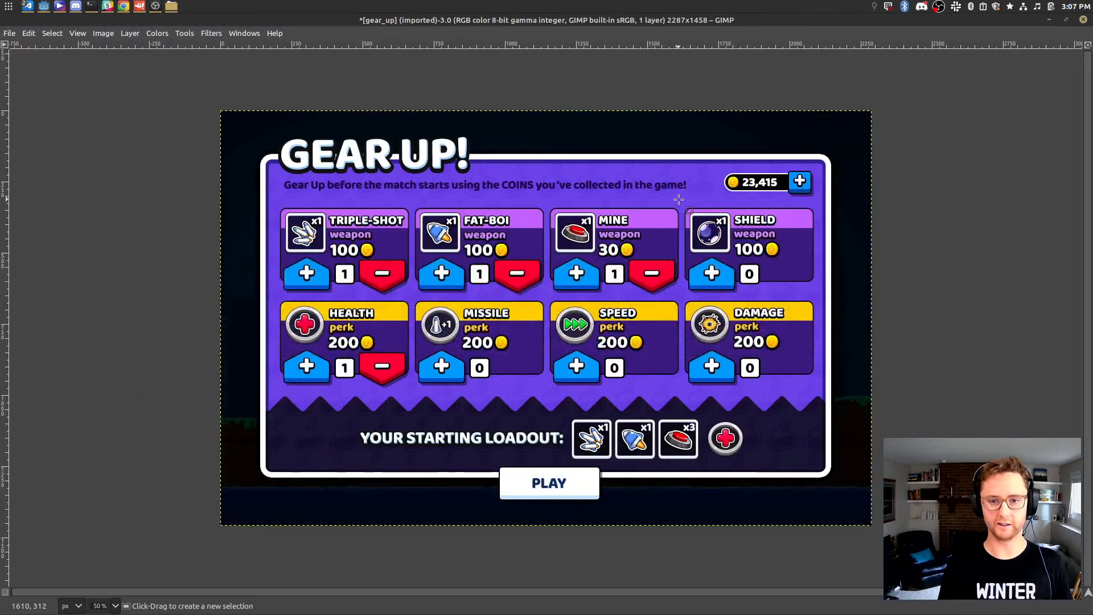
key(alt+Tab)
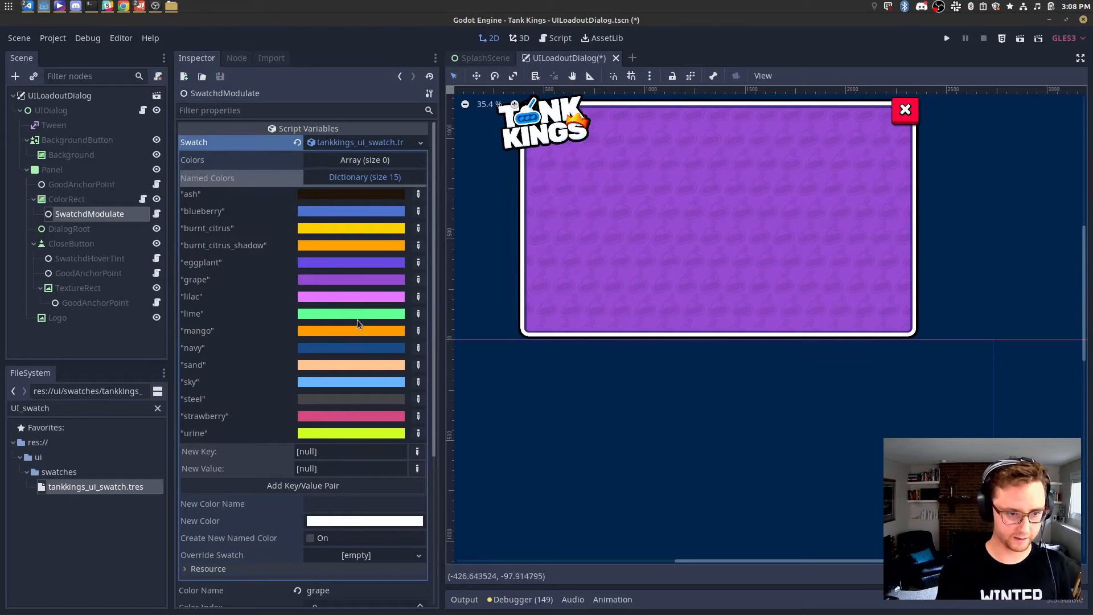
click(337, 502)
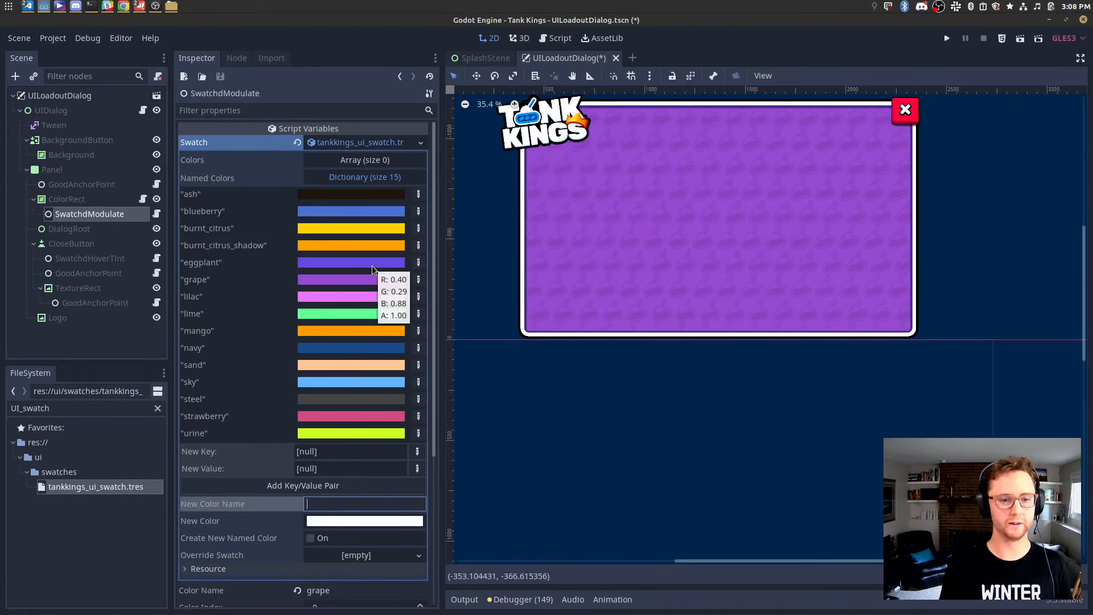
click(369, 177)
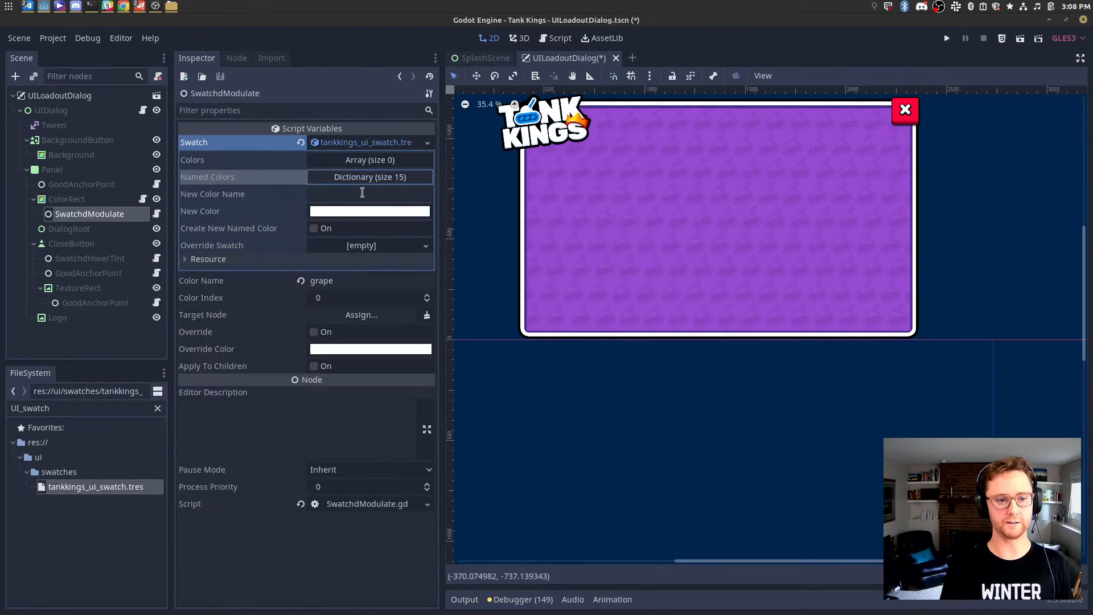
Set the SwatchdModulate color name to eggplant, compare the panel with the GIMP mockup, and save the scene.
double_click(330, 281)
text(eggplant)
key(alt+Tab)
key(alt+Tab)
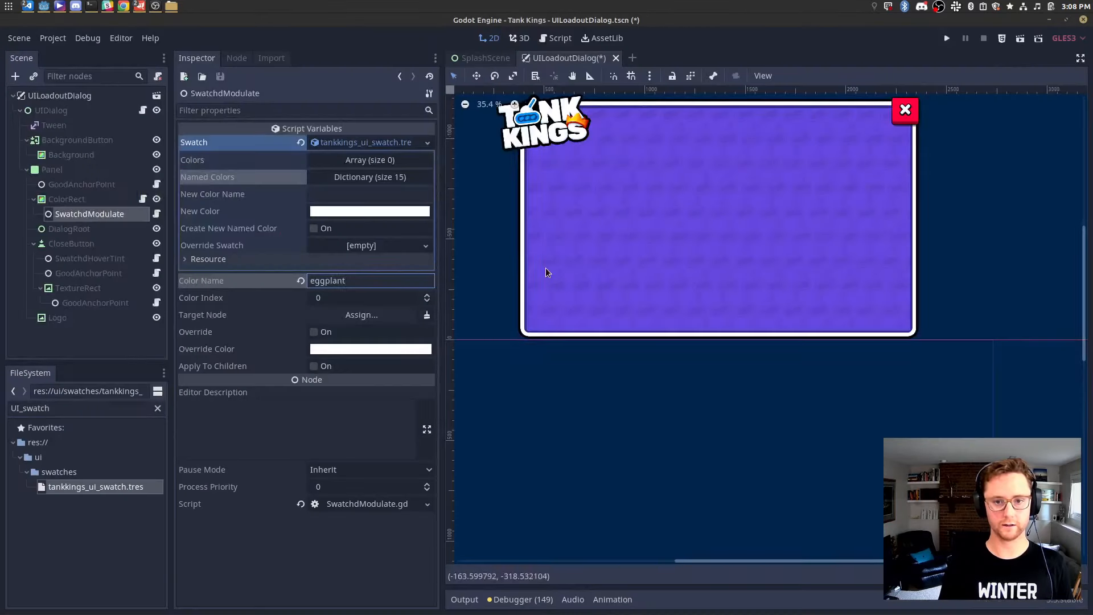
key(alt+Tab)
key(alt+Tab)
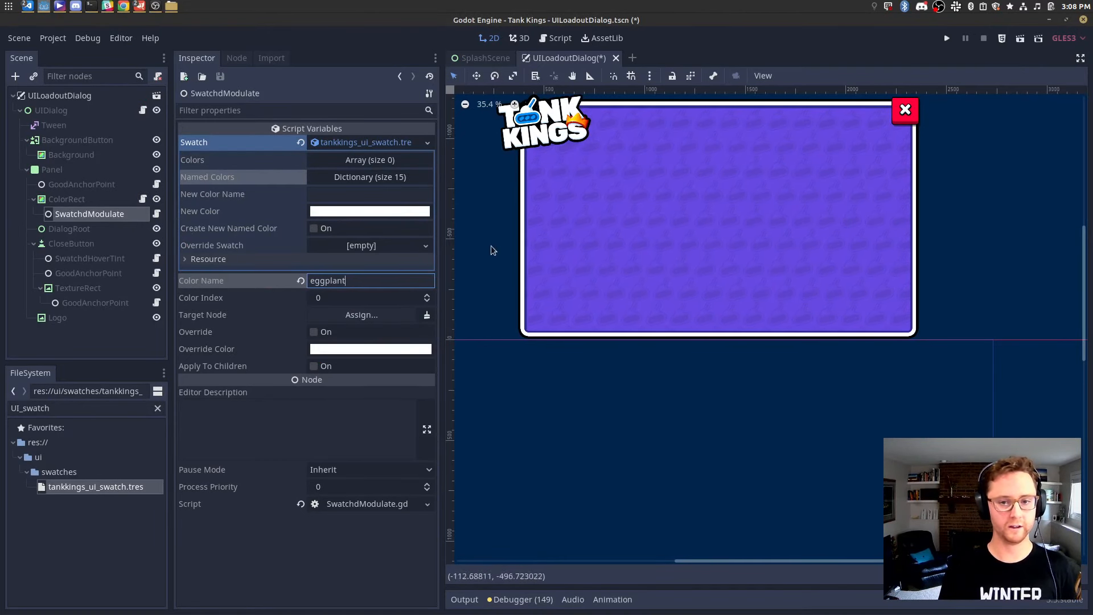
key(ctrl+s)
Switch to the GIMP mockup and outline the title and intro text, then the PLAY button, with rectangular selections.
scroll(729, 193, down, 3)
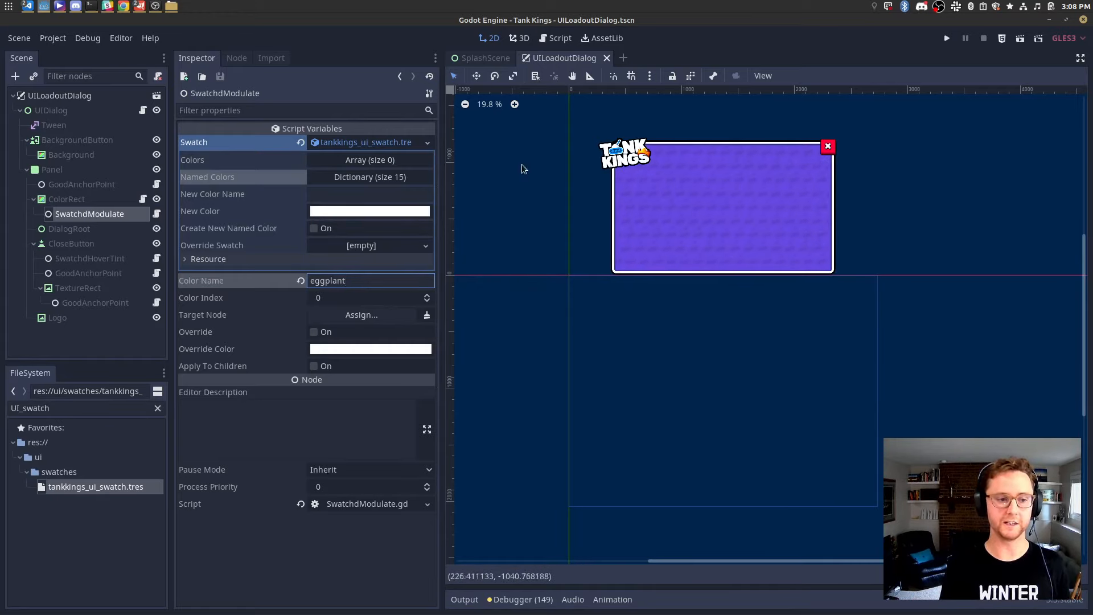
key(alt+Tab)
click(214, 270)
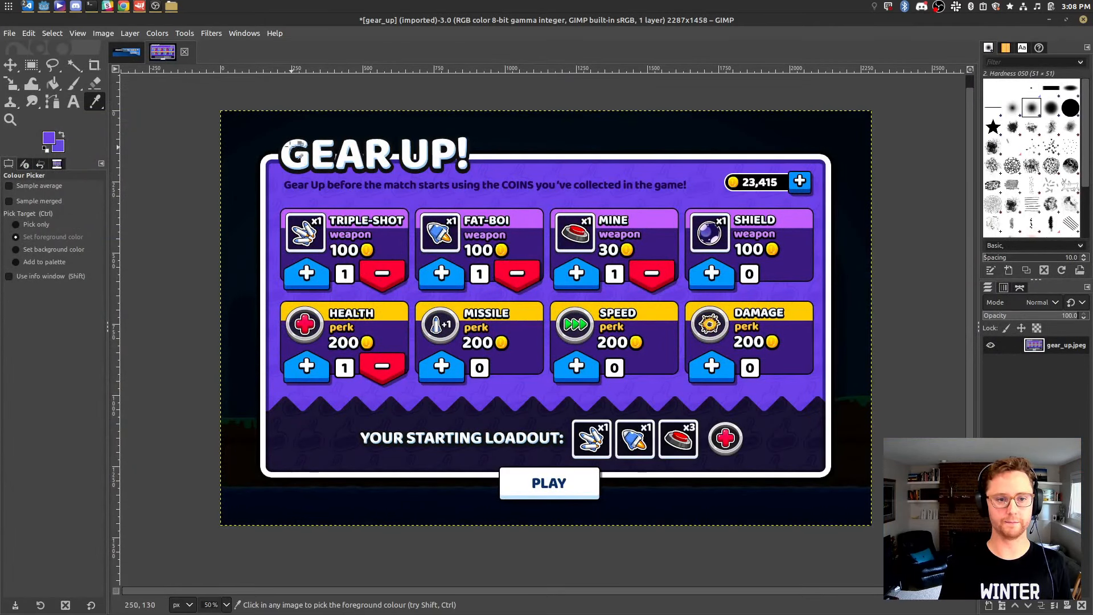
key(r)
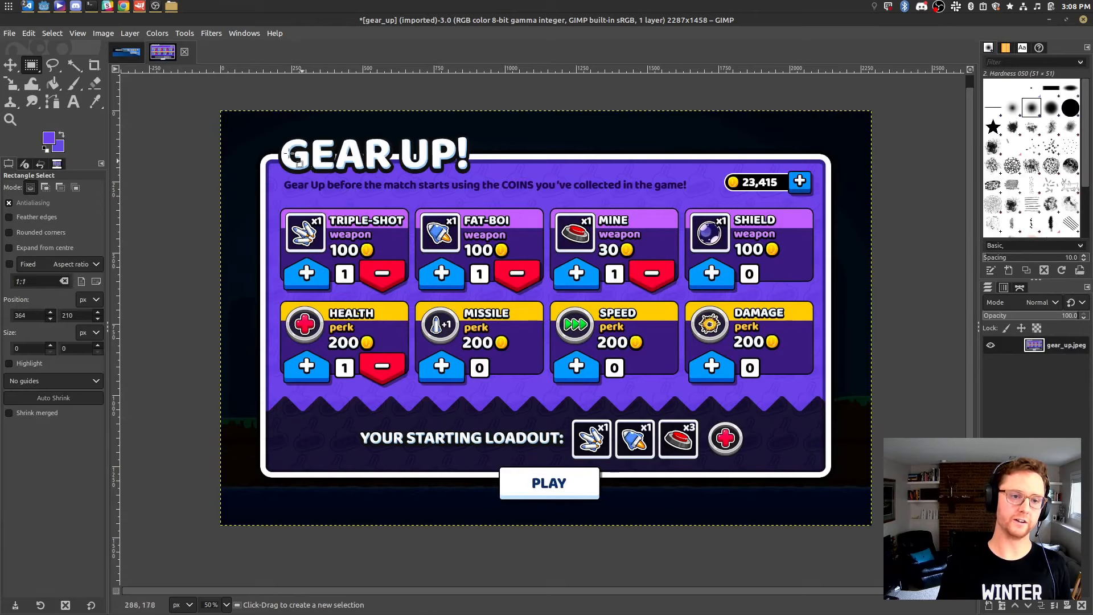
drag(274, 135, 489, 180)
click(690, 139)
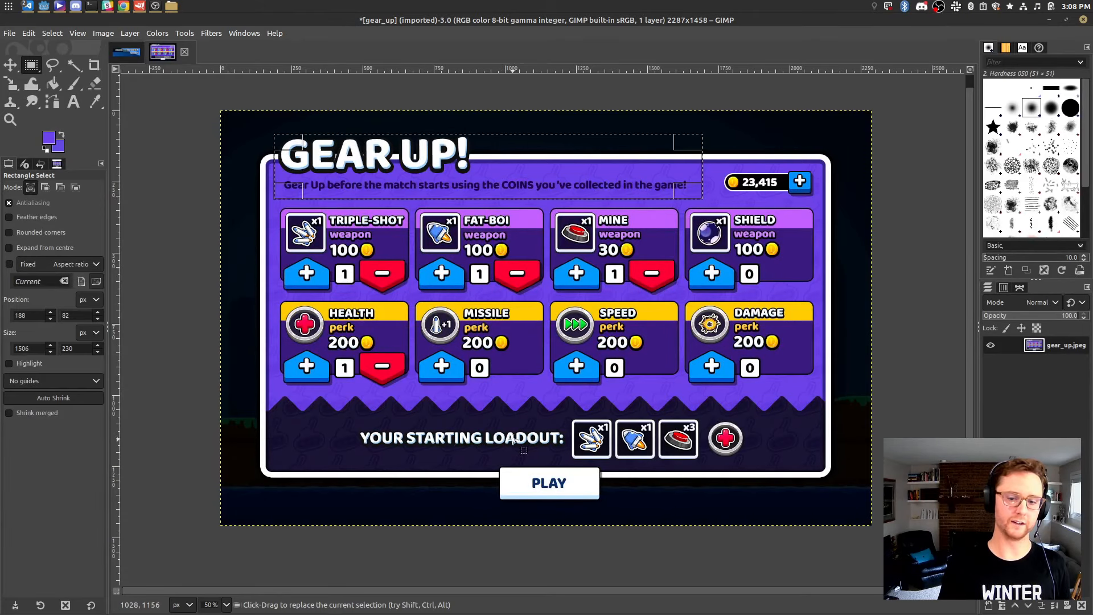
drag(502, 461, 634, 500)
Switch to Godot and instance the GoodButton scene as a child of DialogRoot.
key(alt+Tab)
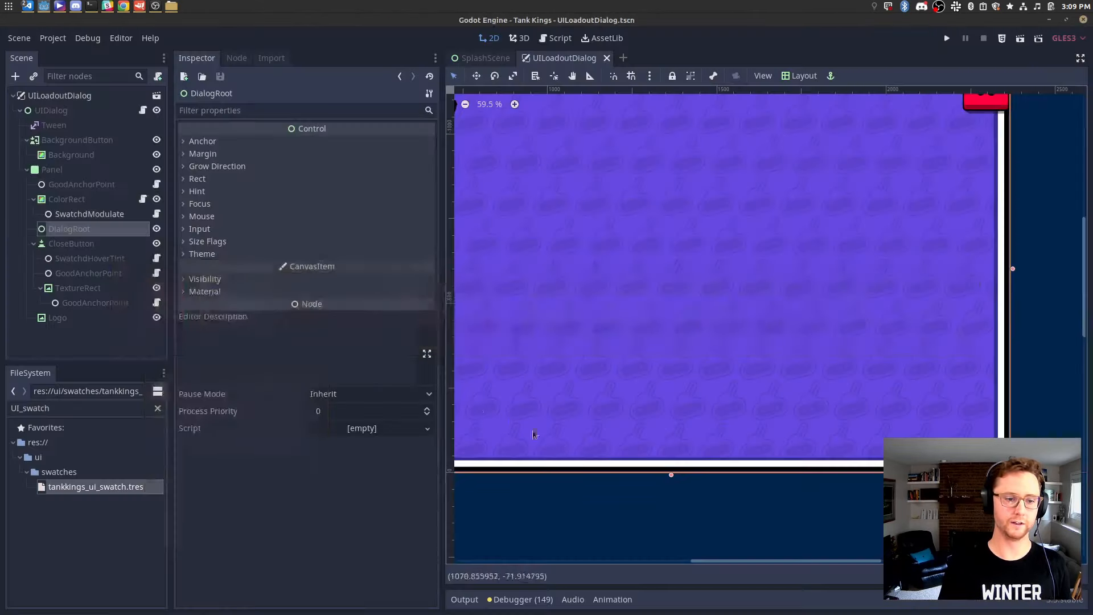
scroll(581, 270, down, 15)
click(34, 76)
text(goodbutton)
key(Return)
Add a GoodAnchorPoint child node to the GoodButton.
key(ctrl+a)
text(goodanc)
key(Return)
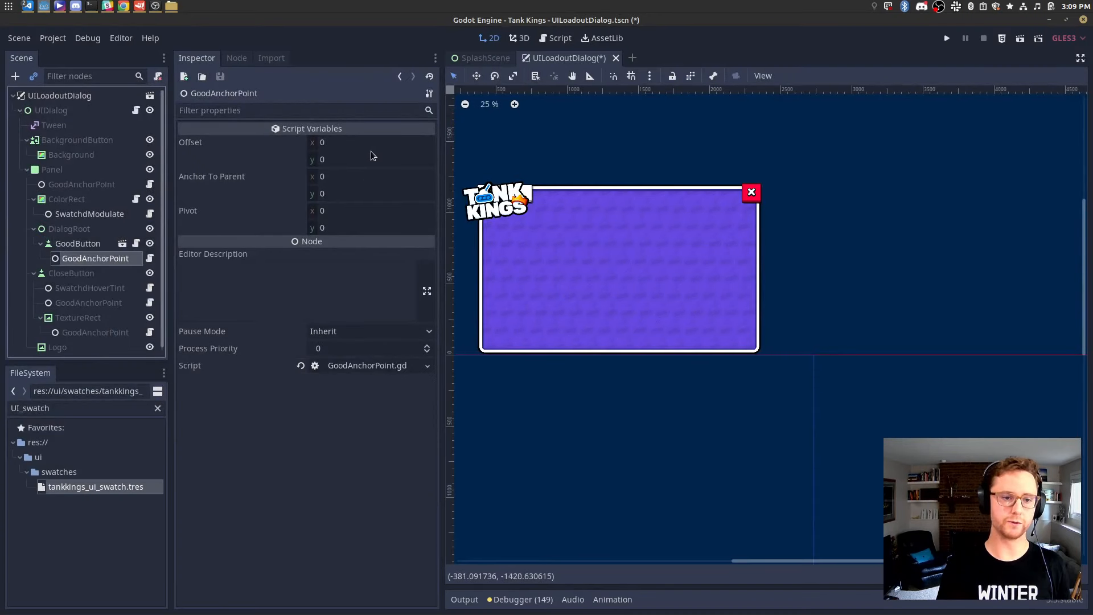
Set the button's GoodAnchorPoint Anchor To Parent to x 0.5, y 0.5 and its Pivot x to 0.5.
click(363, 180)
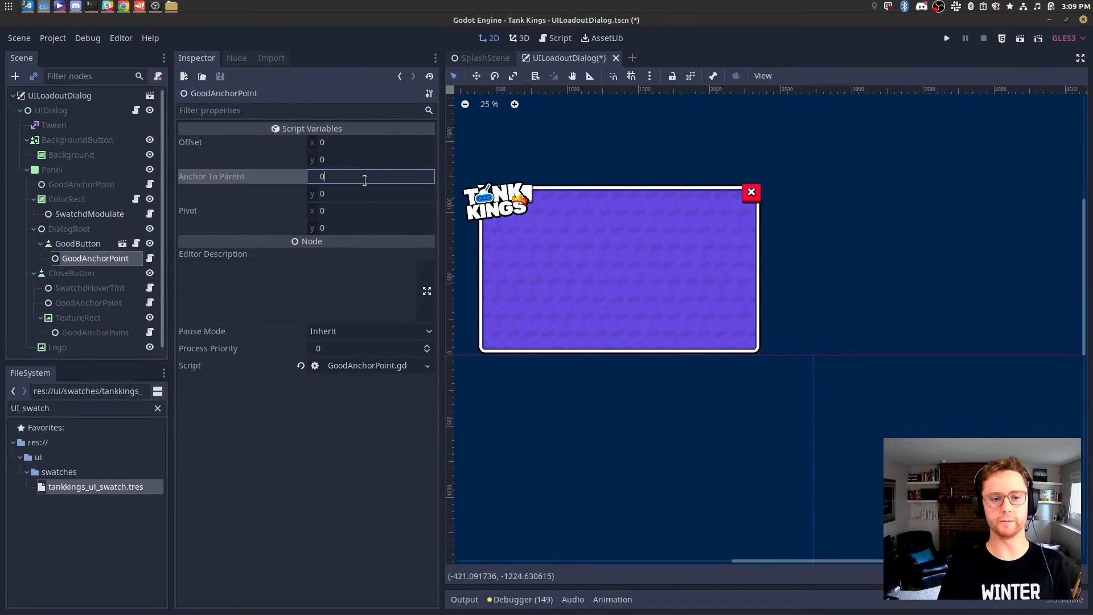
text(.5)
key(Tab)
text(.5)
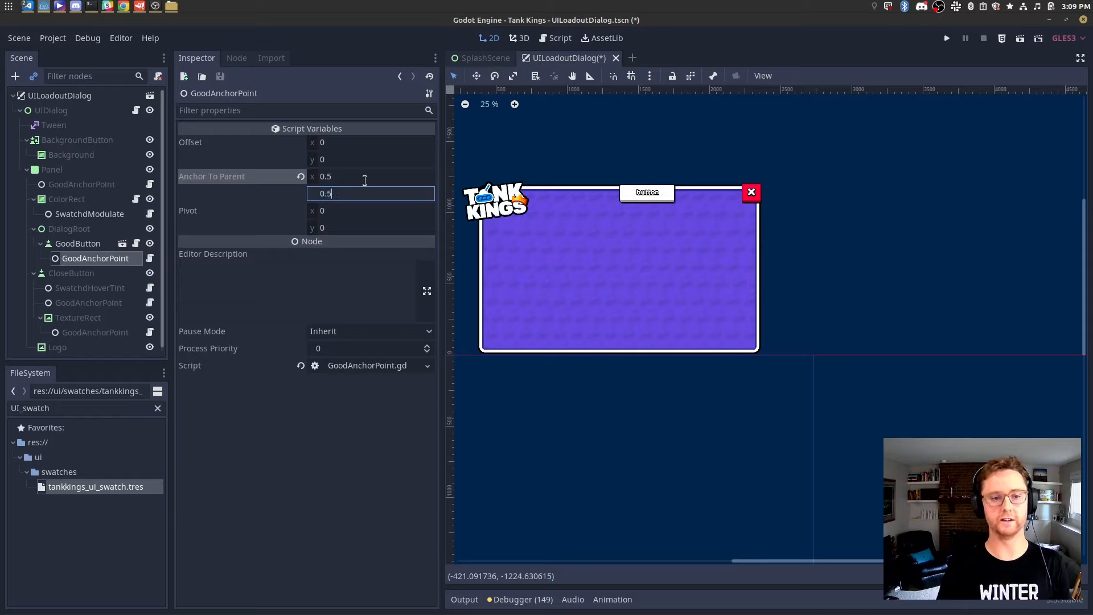
key(Tab)
text(0.5)
key(Tab)
key(Tab)
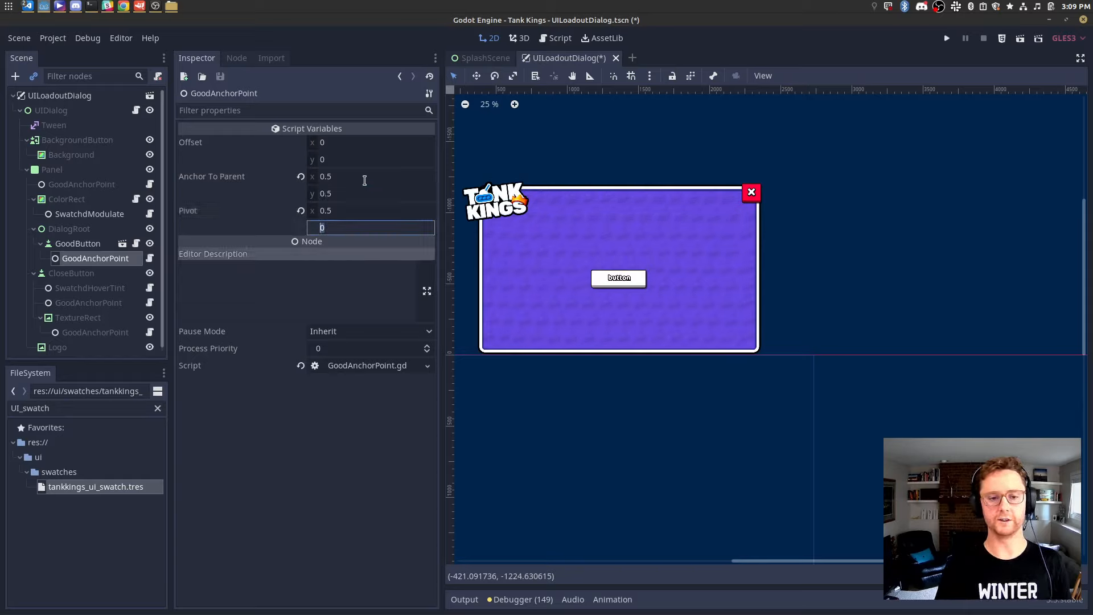
Set the Pivot y of the button's GoodAnchorPoint to 1, keeping 0.5 for x.
key(shift+Tab)
key(shift+Tab)
text(1)
key(BackSpace)
text(0.5)
key(Tab)
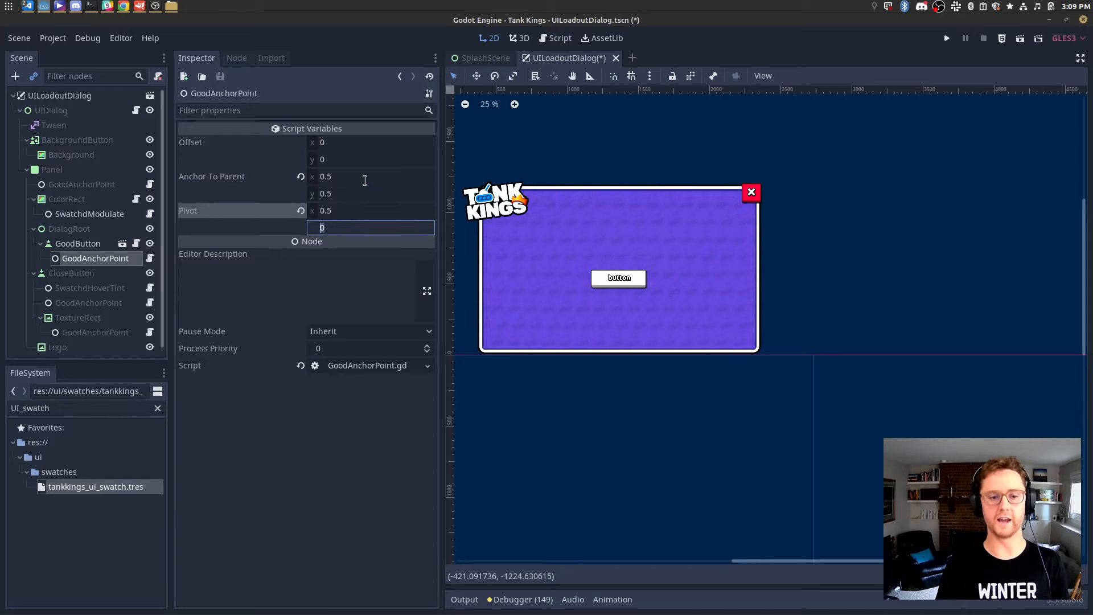
text(1)
key(Return)
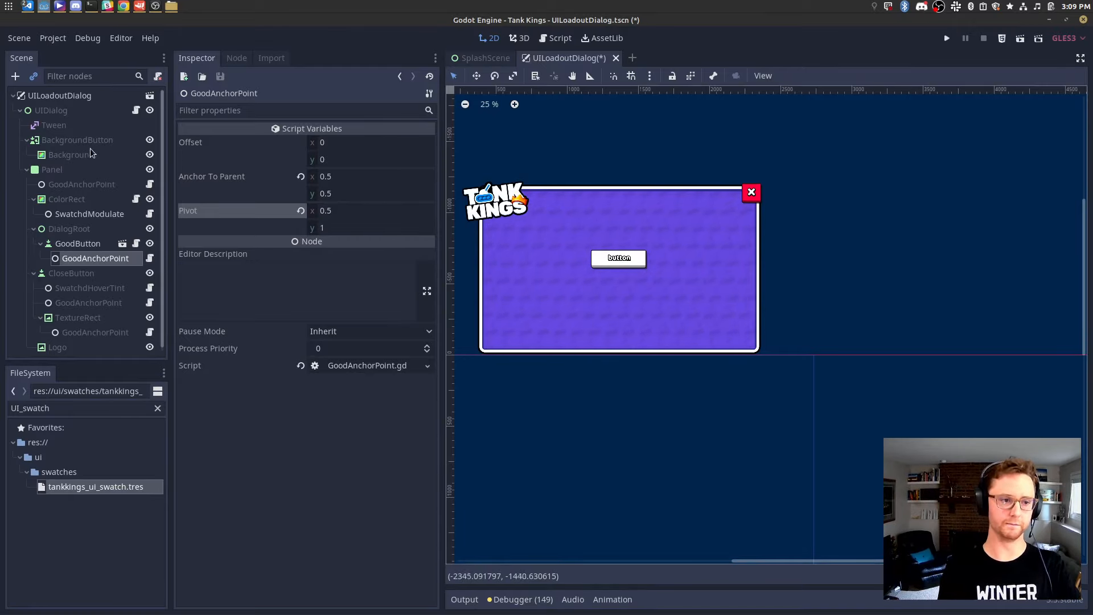
Inspect the rect and margin properties of the ColorRect under Panel.
click(91, 200)
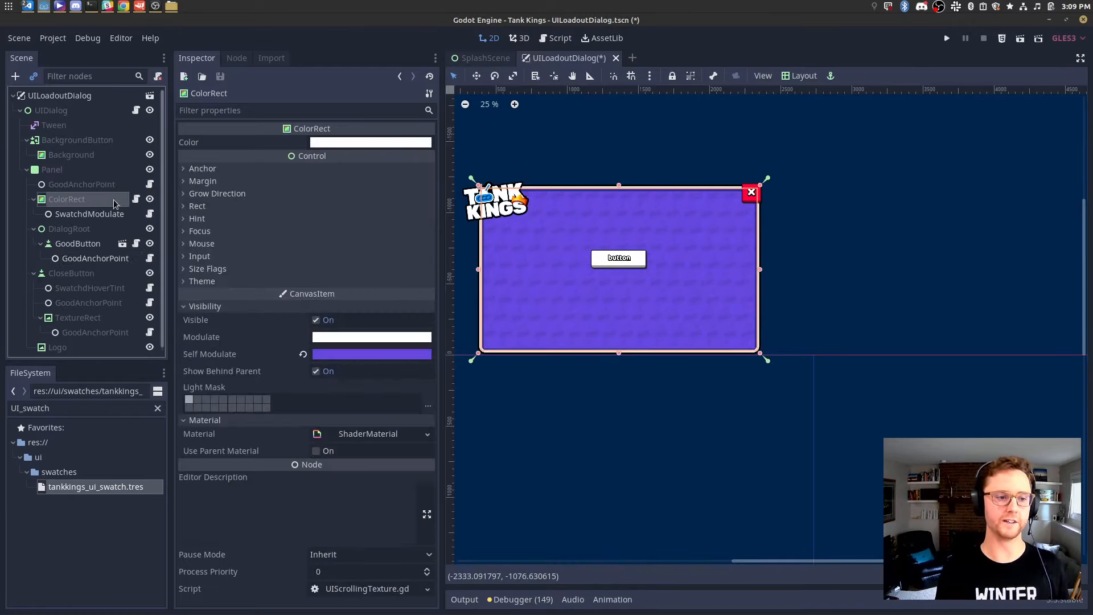
click(197, 206)
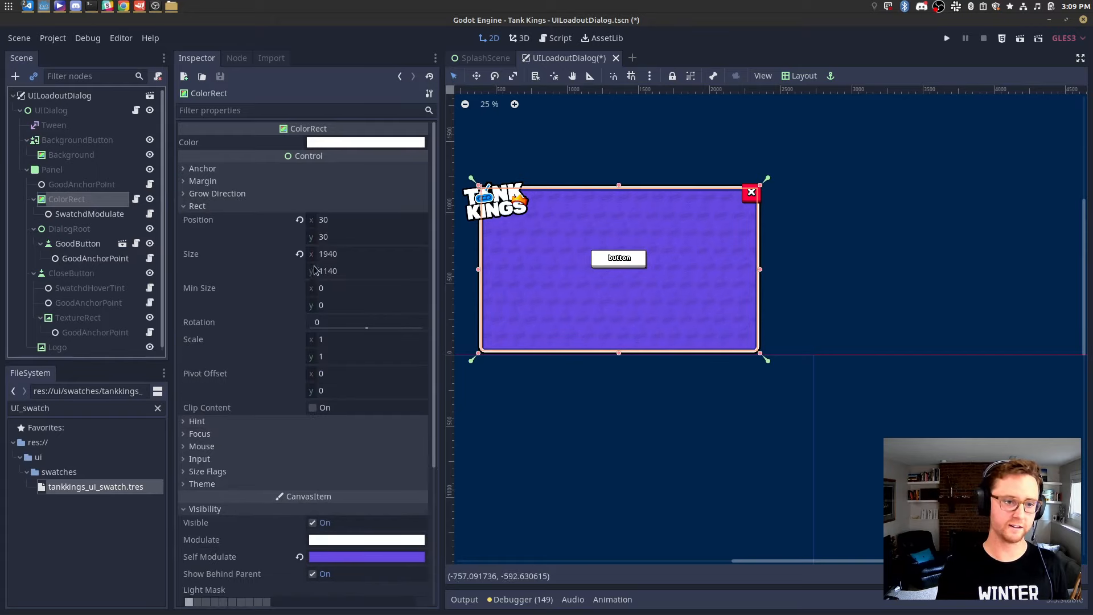
click(203, 181)
click(208, 170)
click(211, 171)
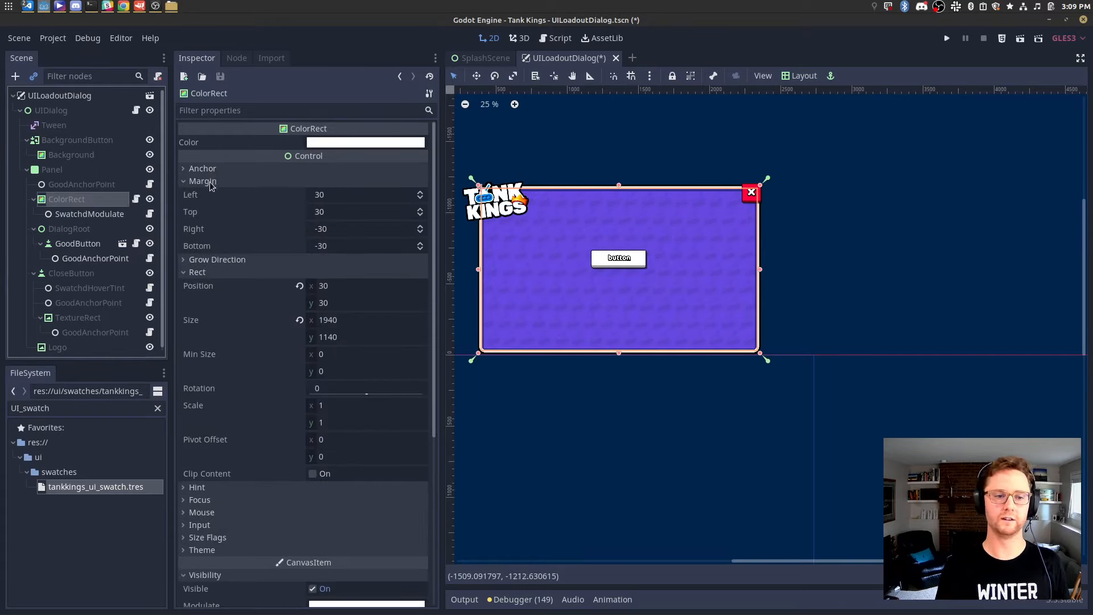
click(209, 182)
Reselect the GoodAnchorPoint under GoodButton and save the scene.
click(95, 258)
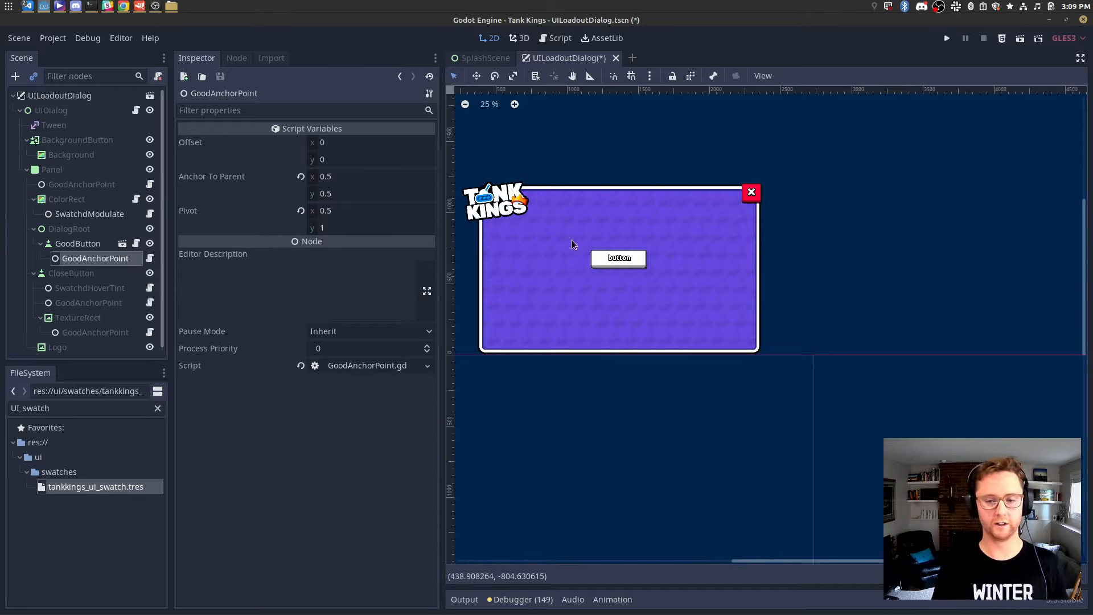
key(ctrl+s)
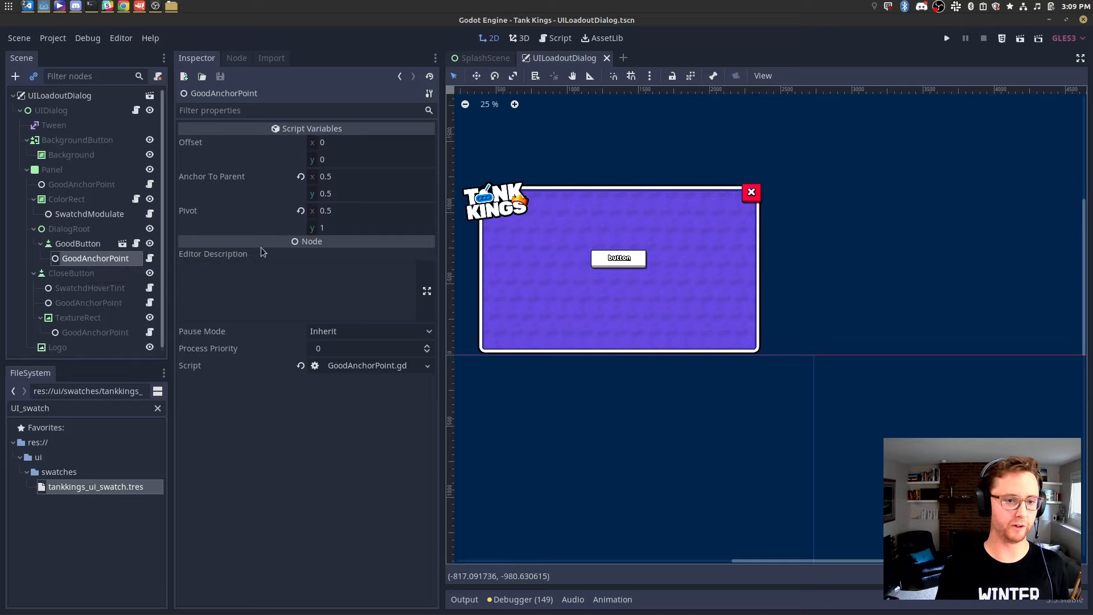
click(95, 250)
click(97, 260)
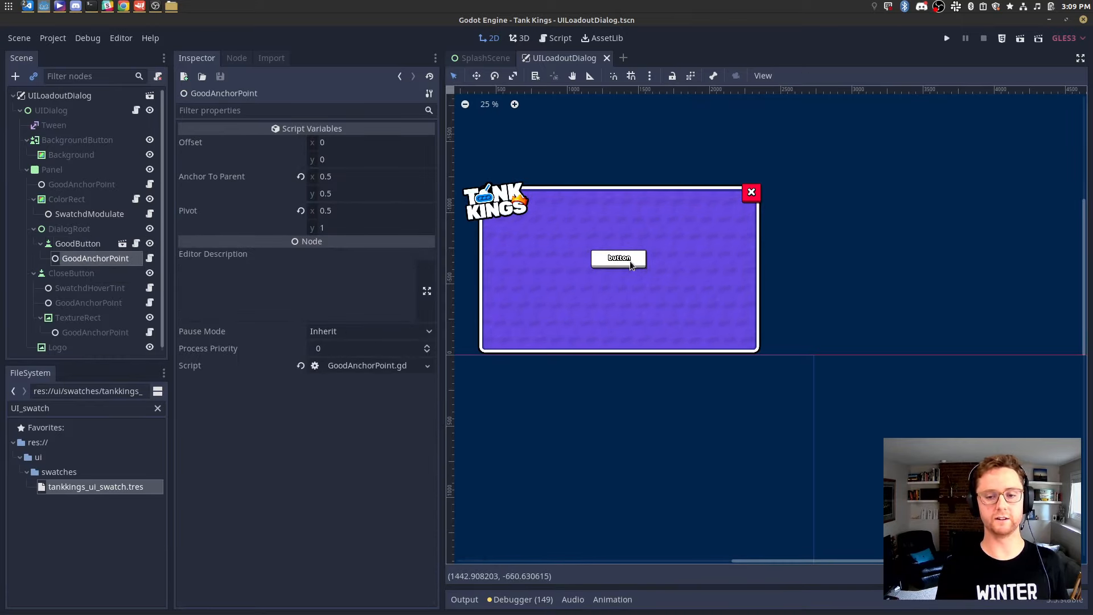
Check the PLAY button in the GIMP mockup, and in Godot set the Pivot y of the button's GoodAnchorPoint to 0.5.
key(alt+Tab)
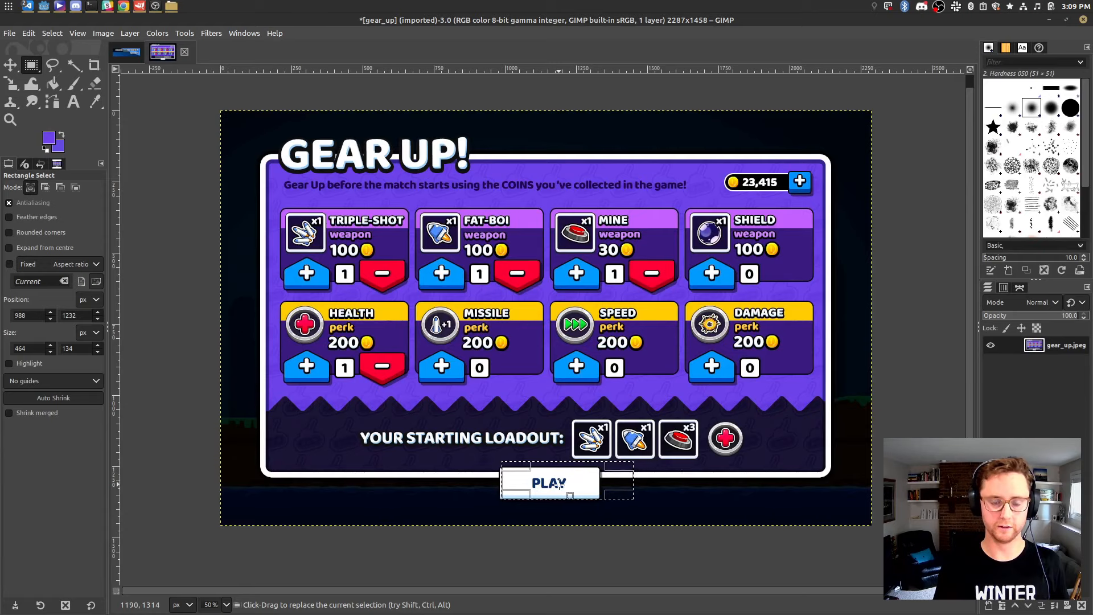
key(alt+Tab)
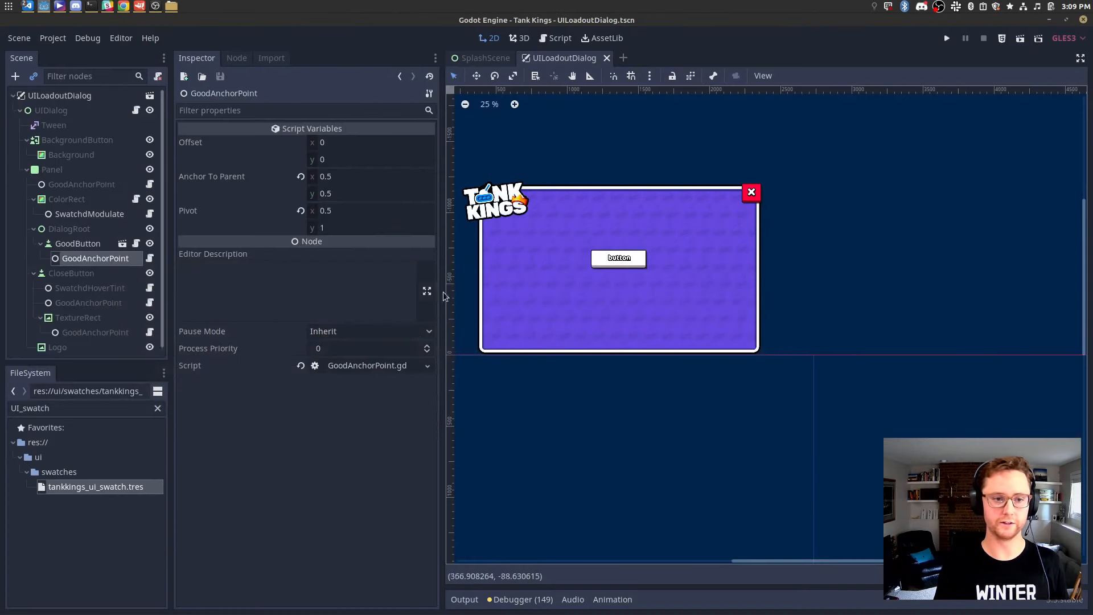
click(378, 176)
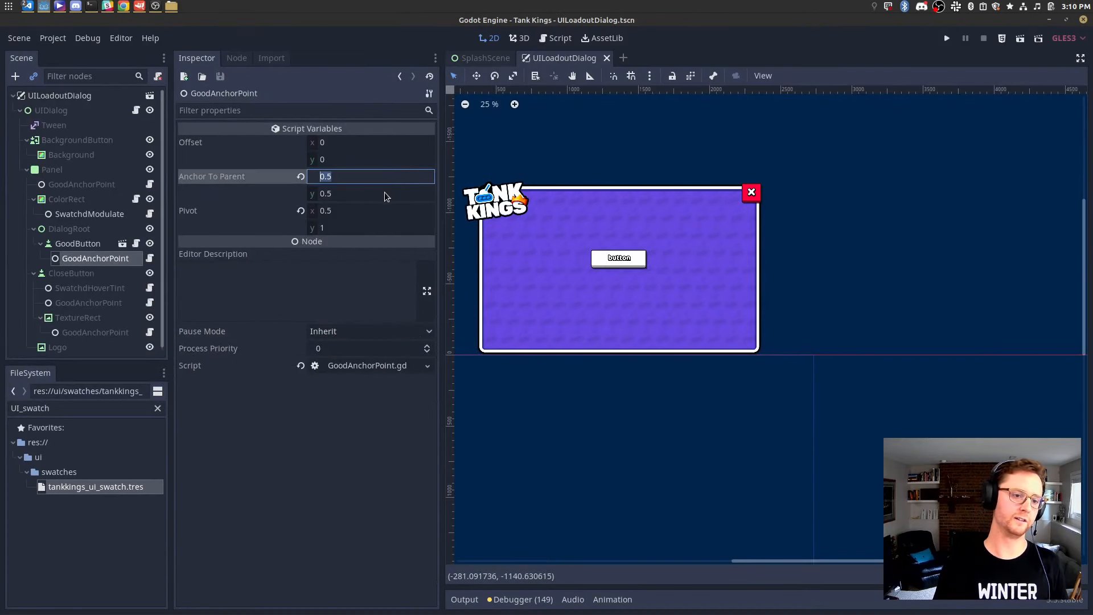
click(370, 226)
text(0.5)
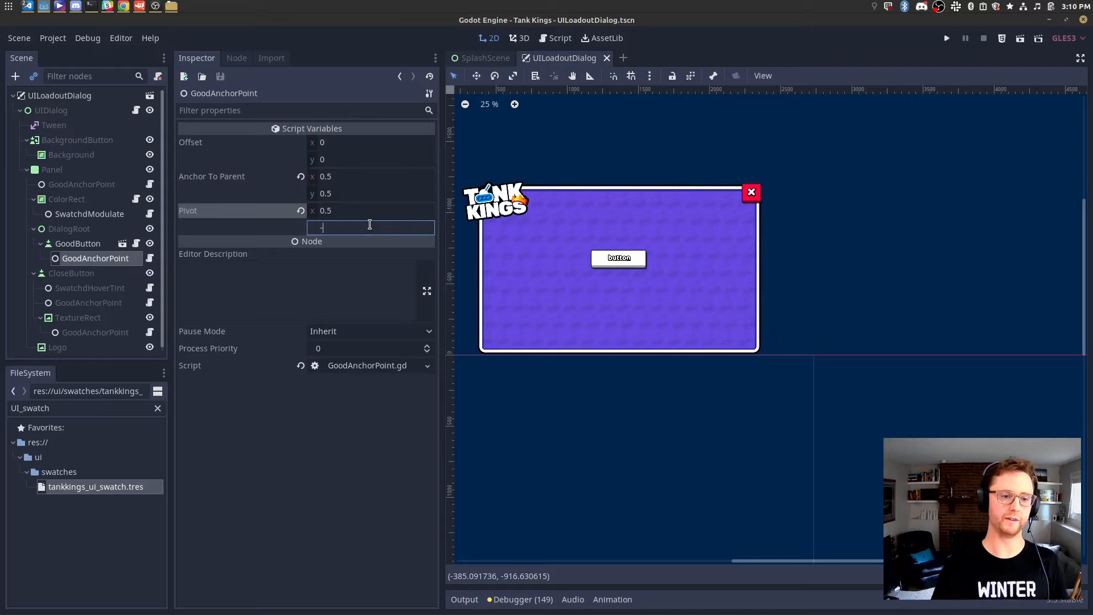
key(shift+Tab)
key(shift+Tab)
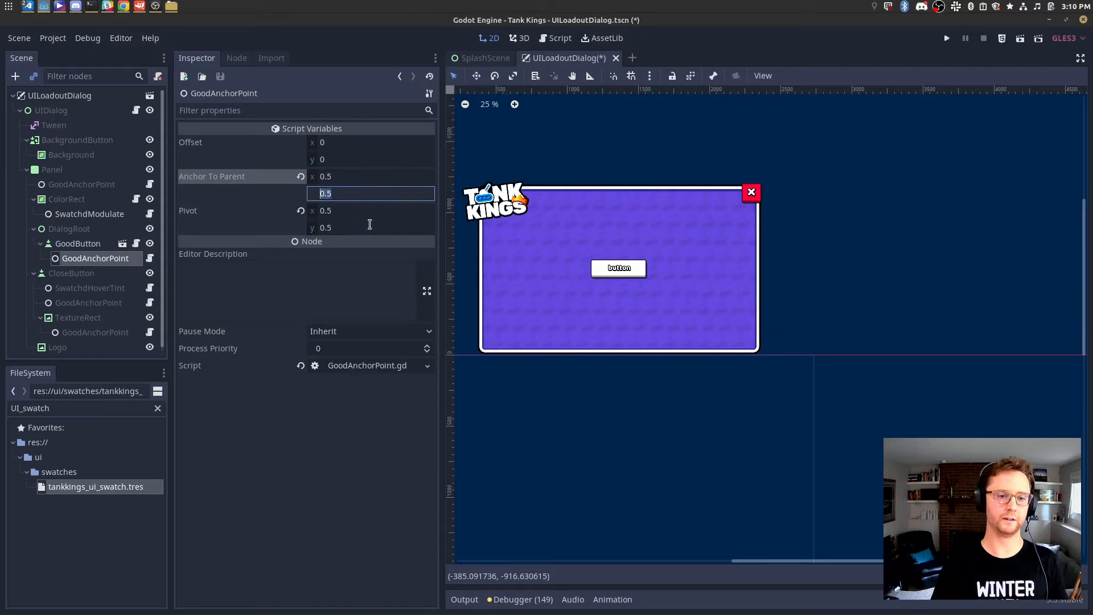
key(Tab)
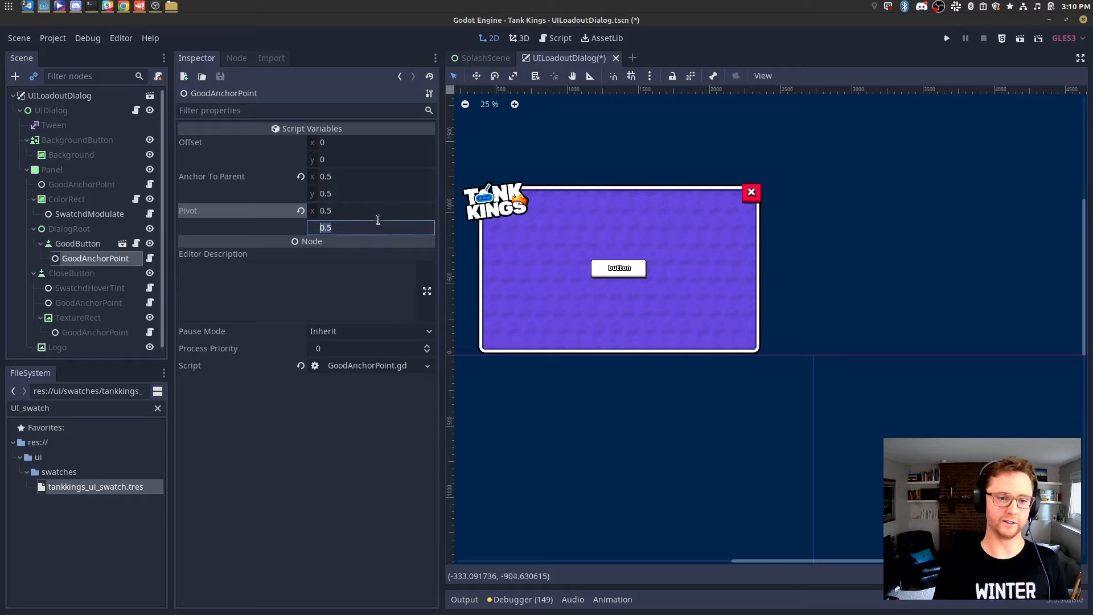
key(Tab)
key(shift+Tab)
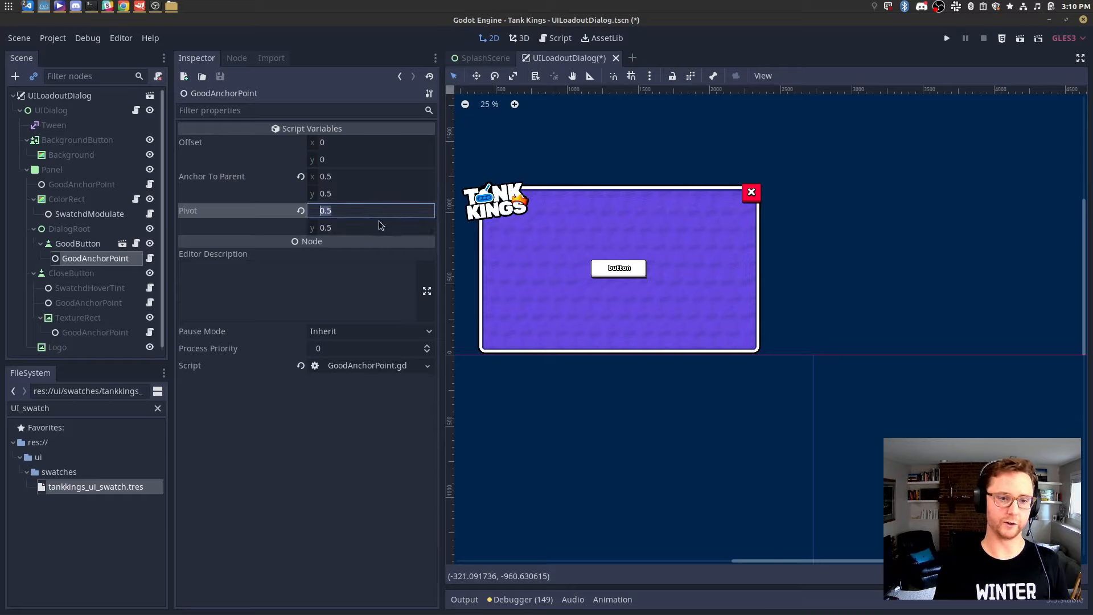
Set the Anchor To Parent y of the button's GoodAnchorPoint to 1 and save the scene.
click(370, 194)
text(1)
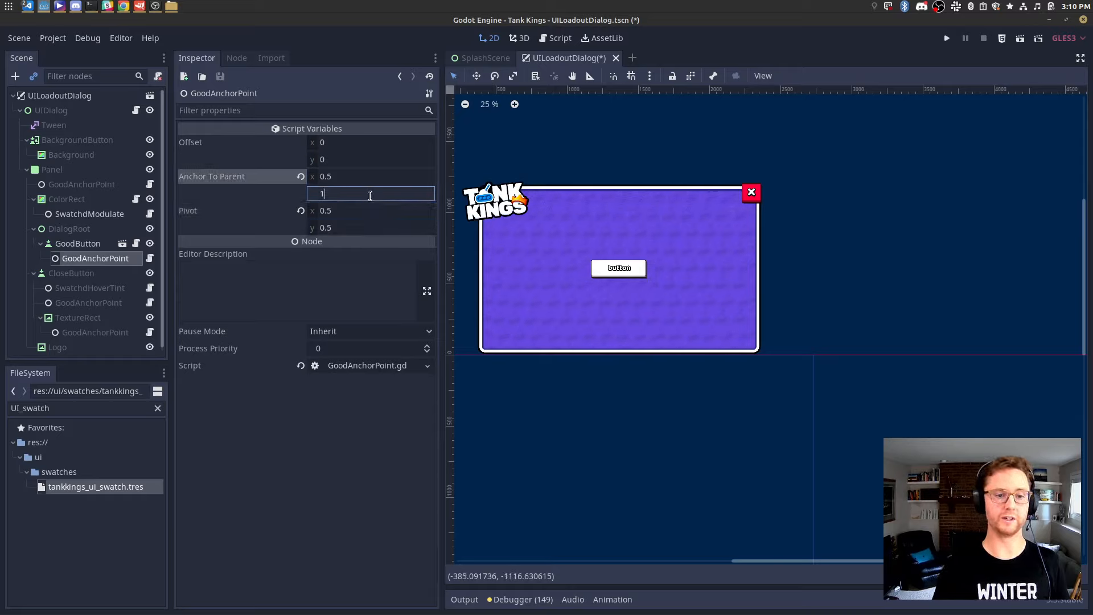
scroll(627, 325, up, 8)
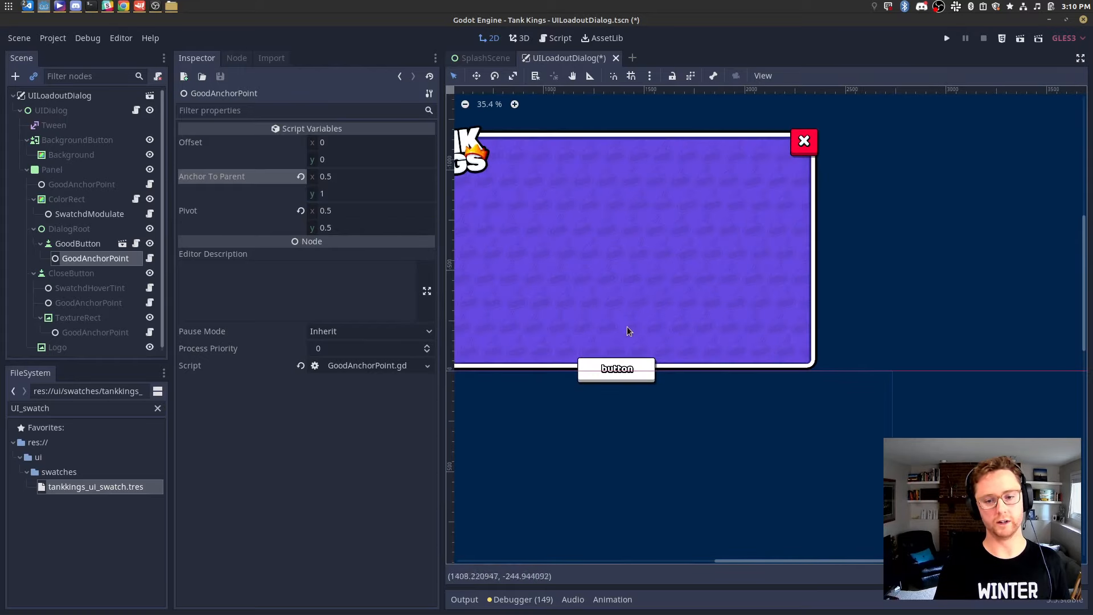
click(336, 196)
click(342, 178)
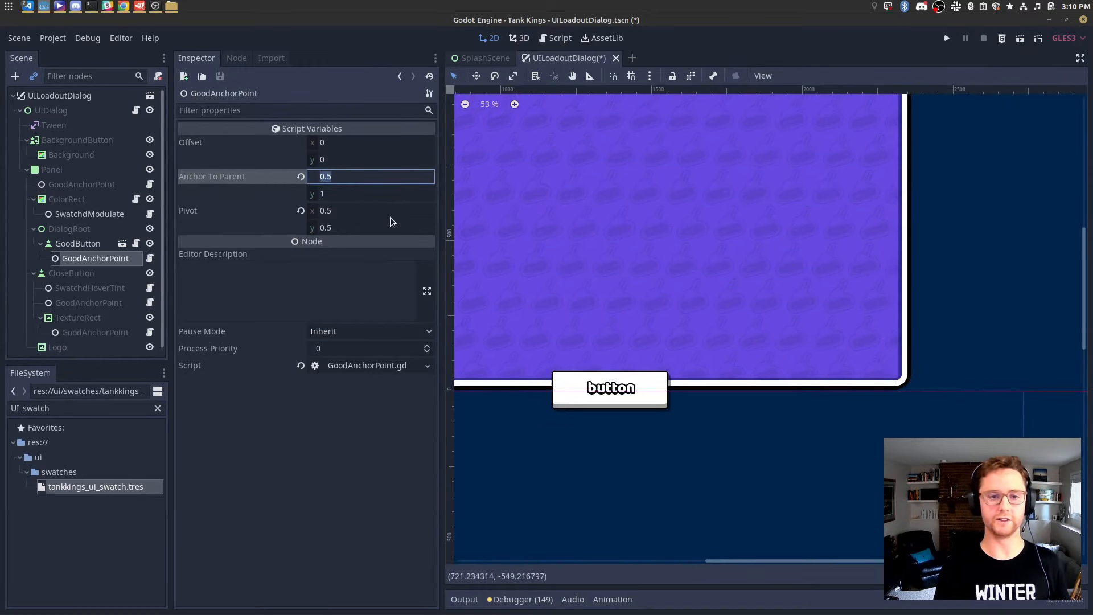
click(365, 195)
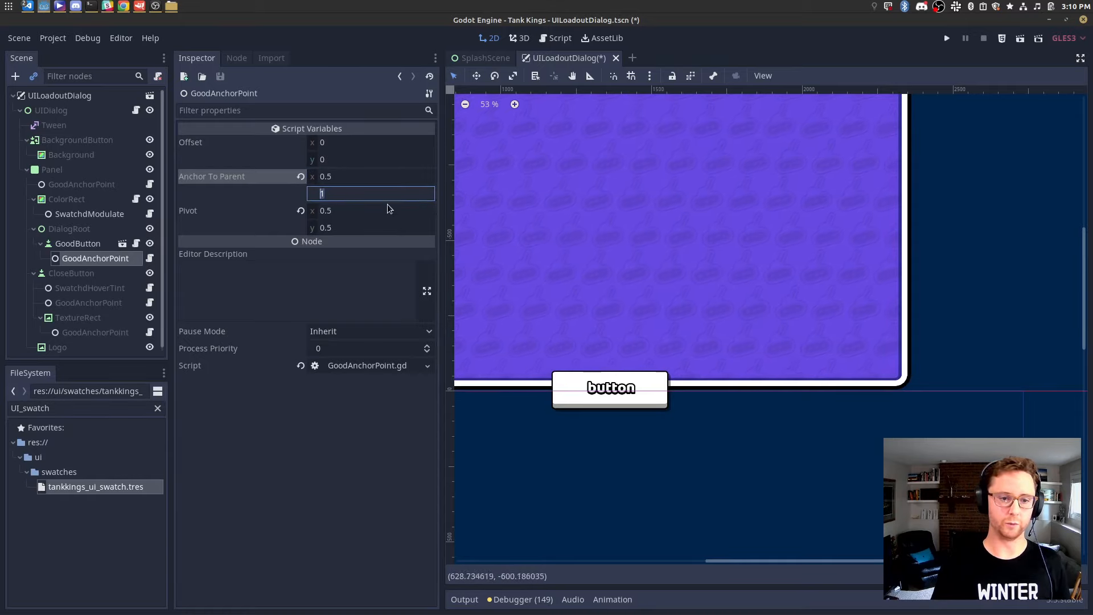
click(383, 179)
click(387, 194)
click(622, 216)
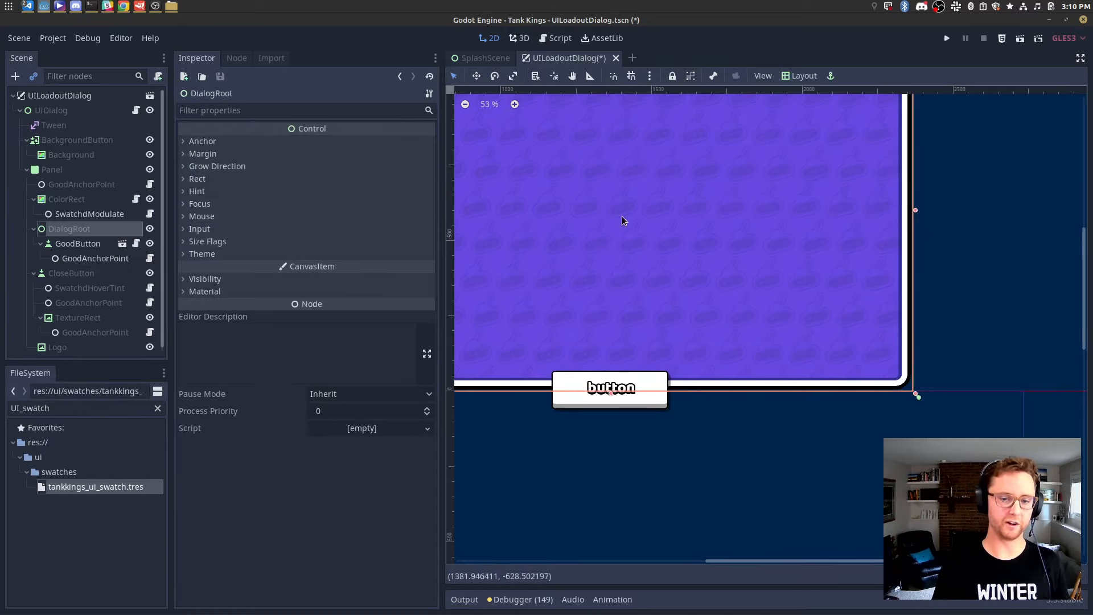
scroll(640, 235, down, 5)
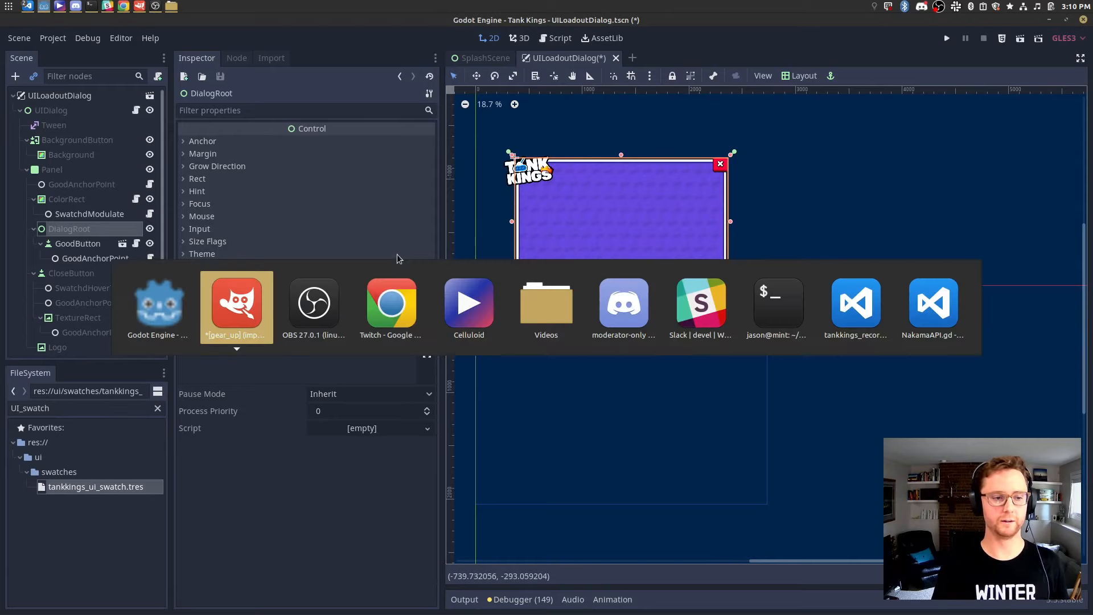
key(alt+Tab)
key(Escape)
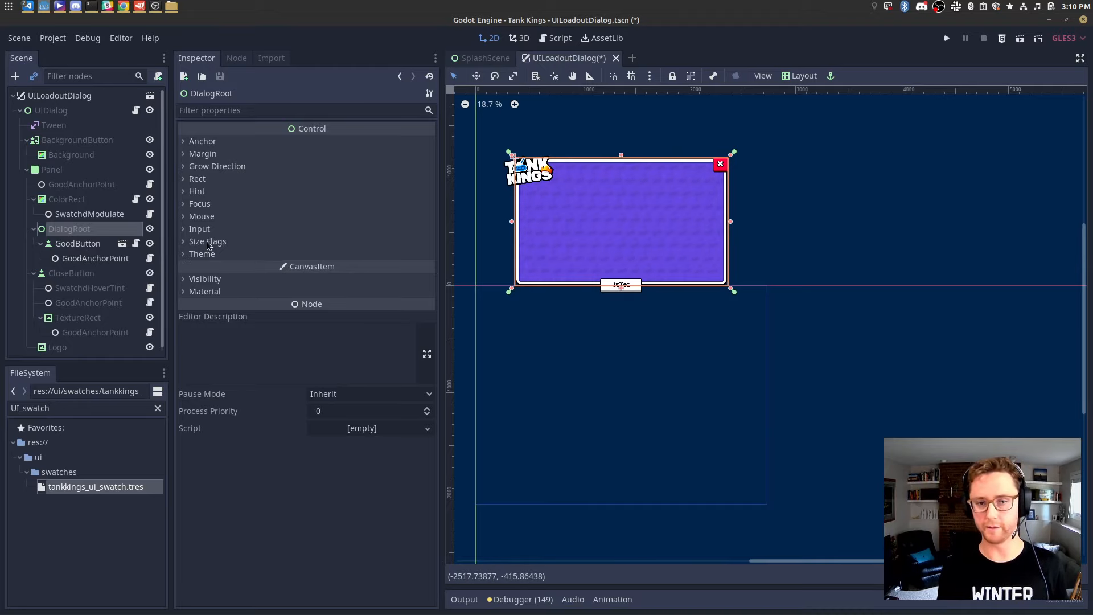
key(ctrl+s)
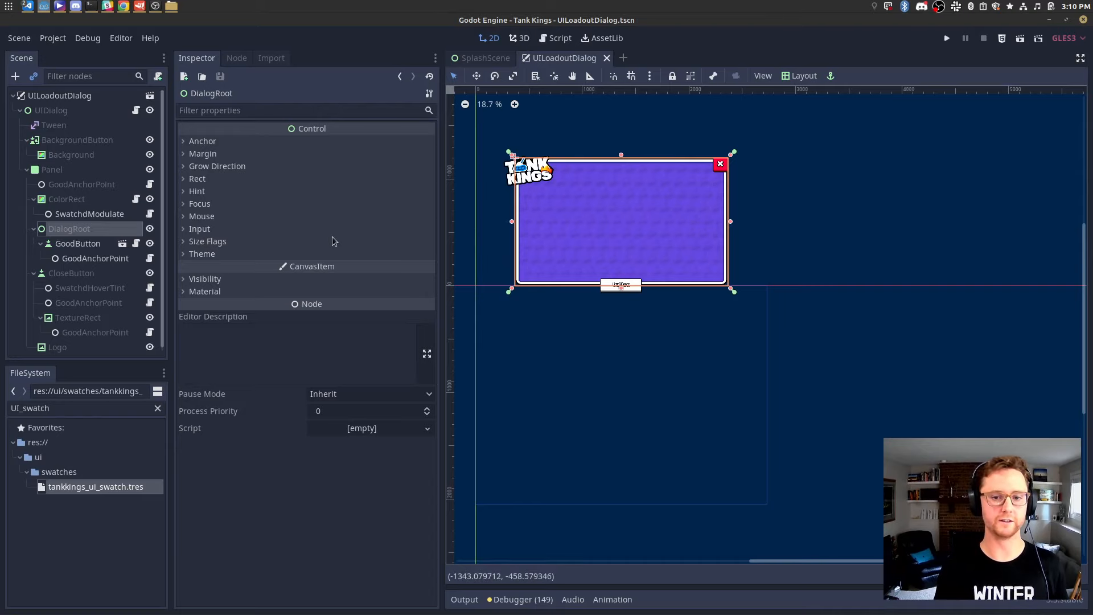
Set the GoodButton's Label Text to PLAY and save the scene.
key(alt+Tab)
click(77, 244)
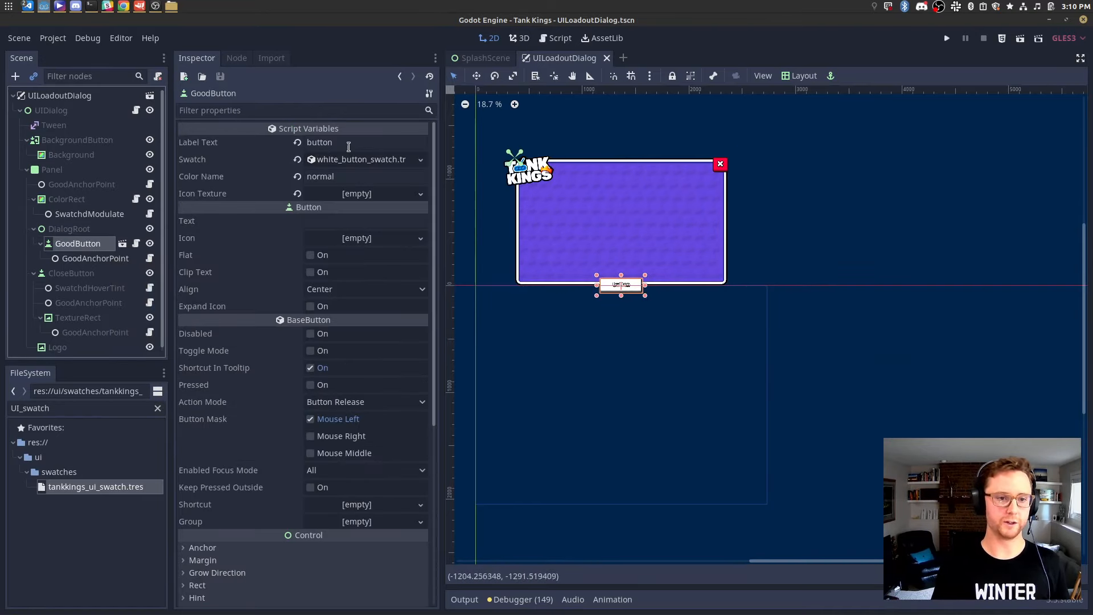
click(348, 146)
text(PLAY)
key(ctrl+s)
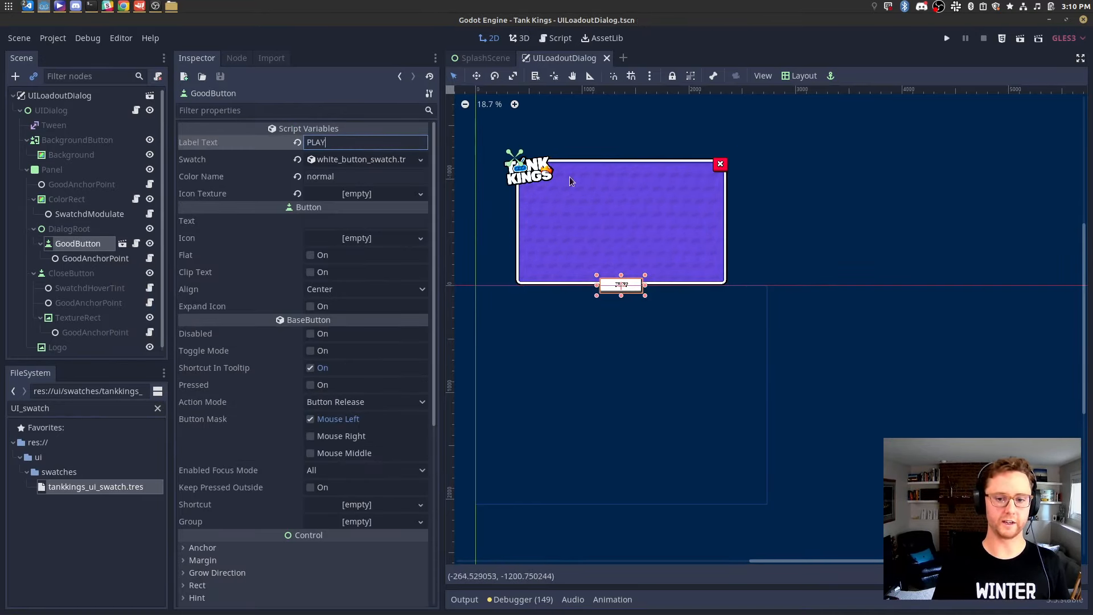
Compare the dialog's PLAY button up close with the PLAY button in the GIMP mockup, returning to Godot.
scroll(623, 281, up, 15)
key(alt+Tab)
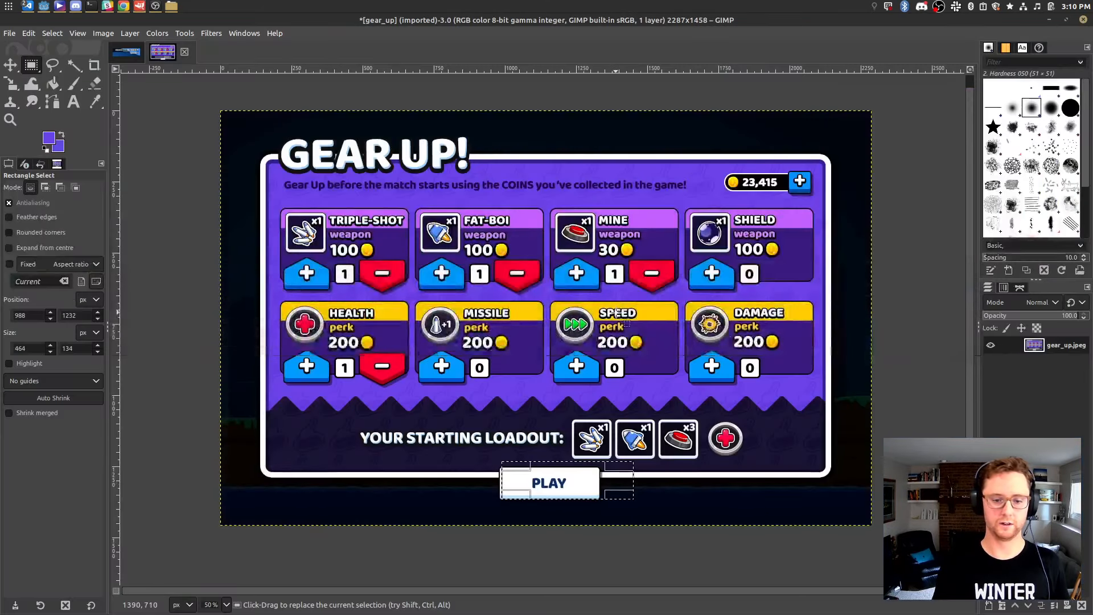
key(alt+Tab)
double_click(100, 408)
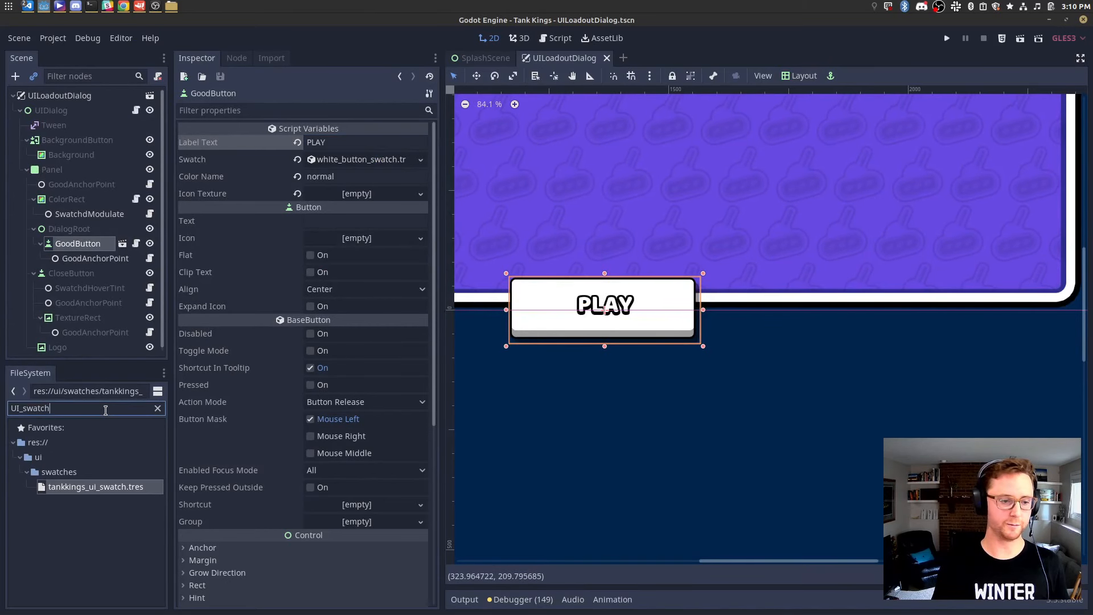
click(82, 98)
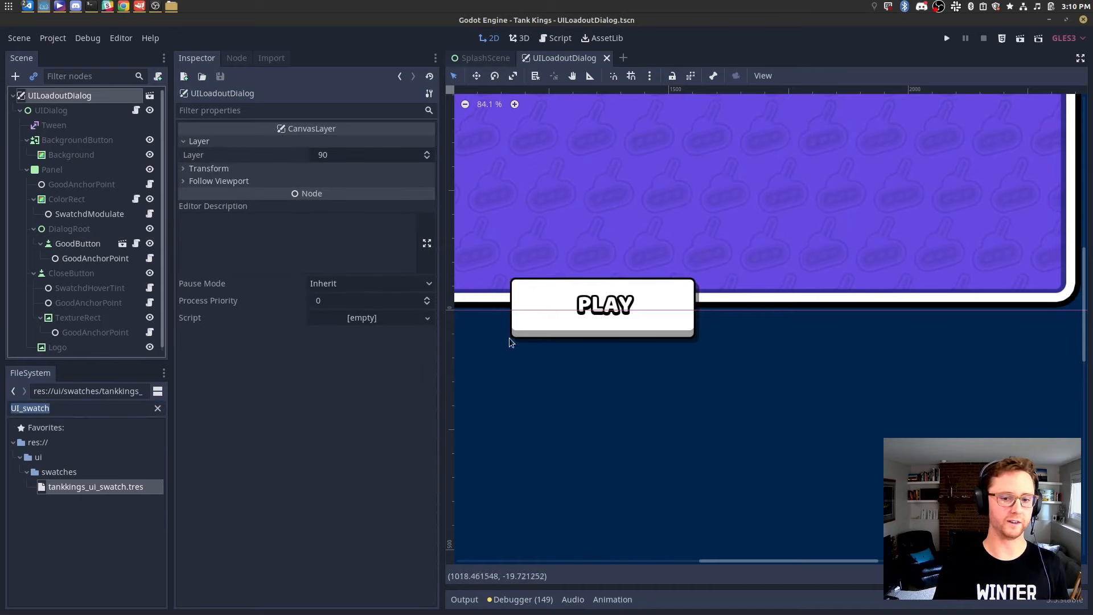
scroll(496, 316, up, 2)
key(alt+Tab)
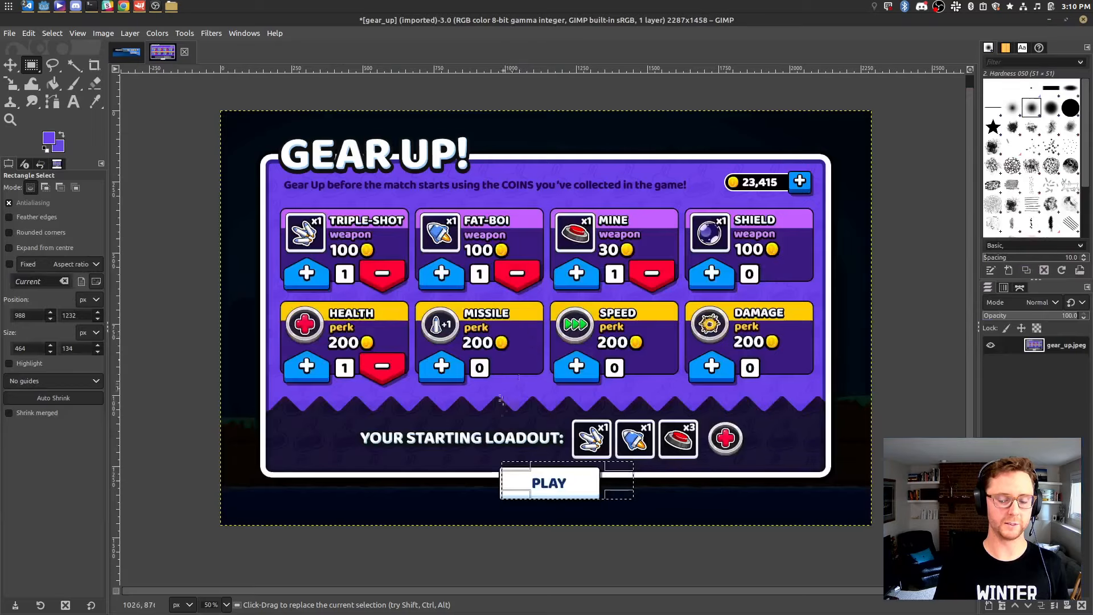
key(alt+Tab)
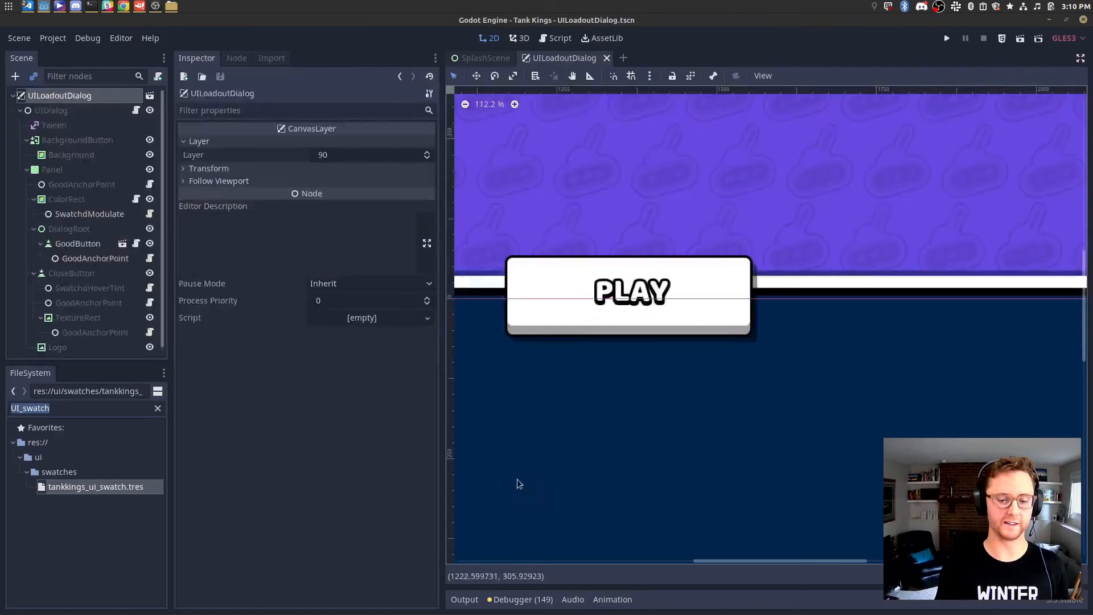
click(73, 111)
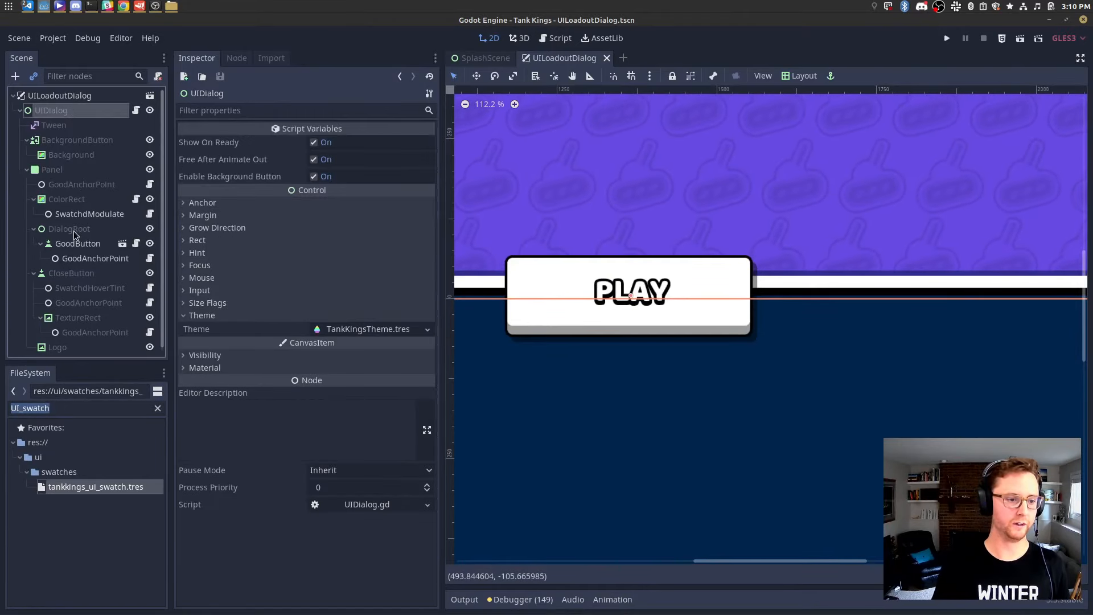
click(70, 229)
click(90, 244)
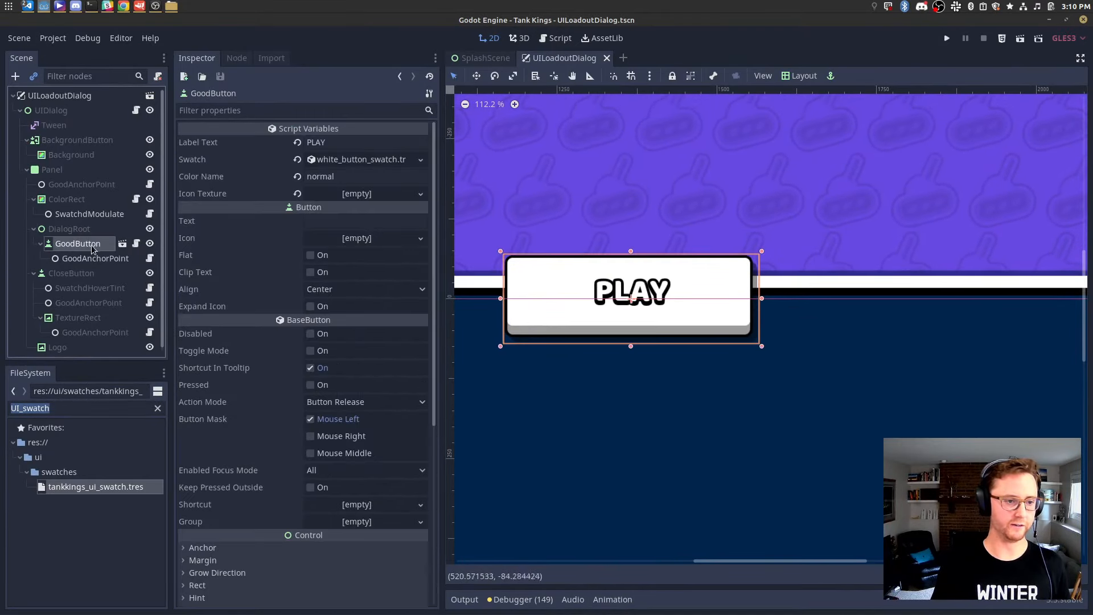
click(90, 229)
key(ctrl+shift+a)
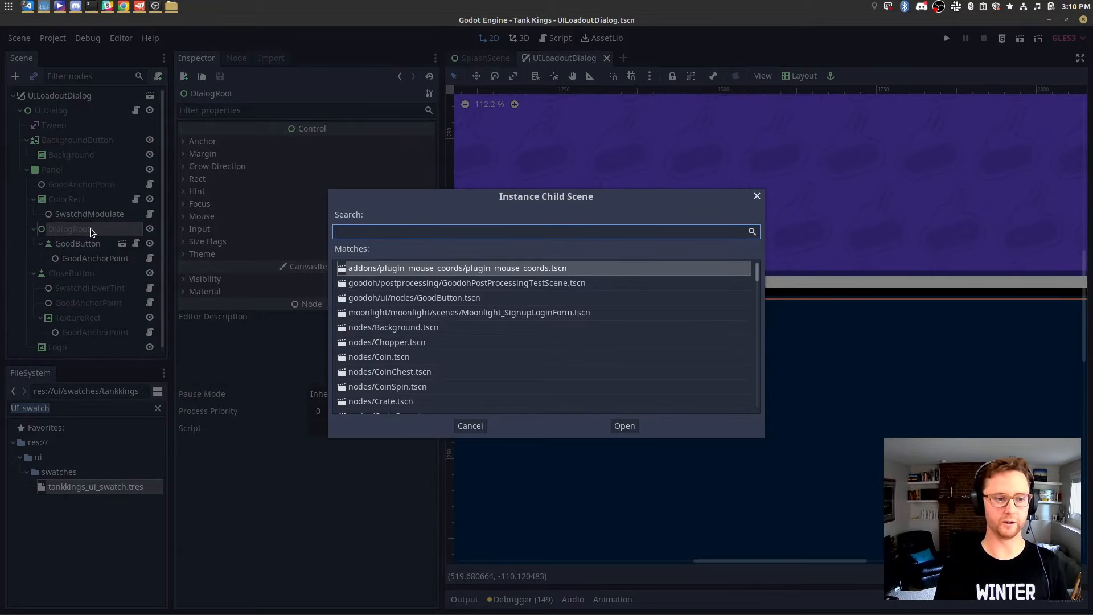
text(swatch)
key(Escape)
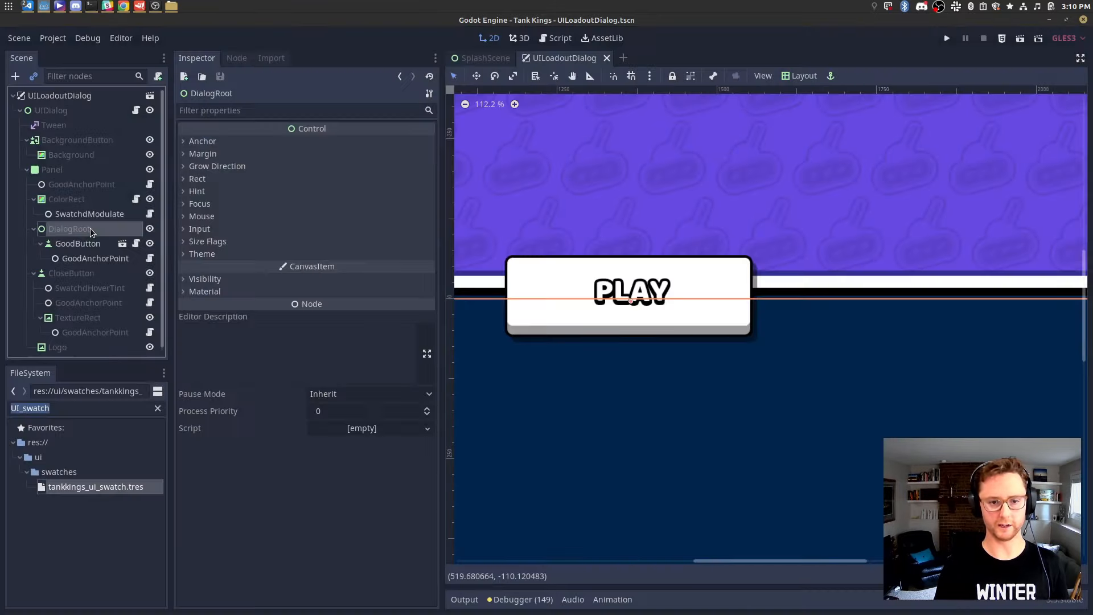
key(ctrl+shift+o)
key(Escape)
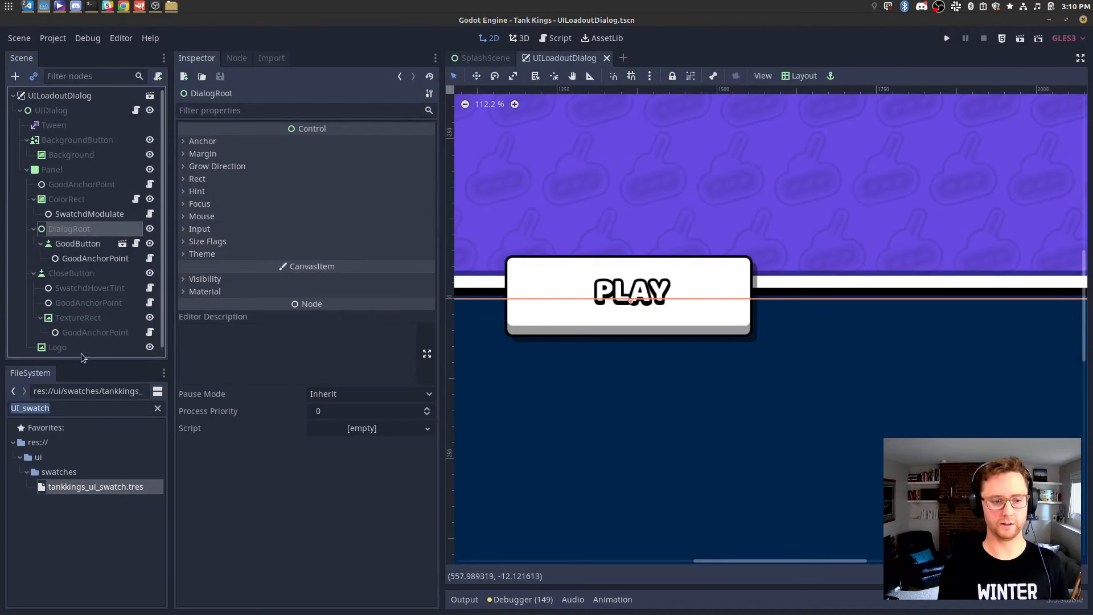
Filter the project files for WHITE and select the GoodButton under DialogRoot to inspect its swatch.
double_click(78, 407)
text(WHI)
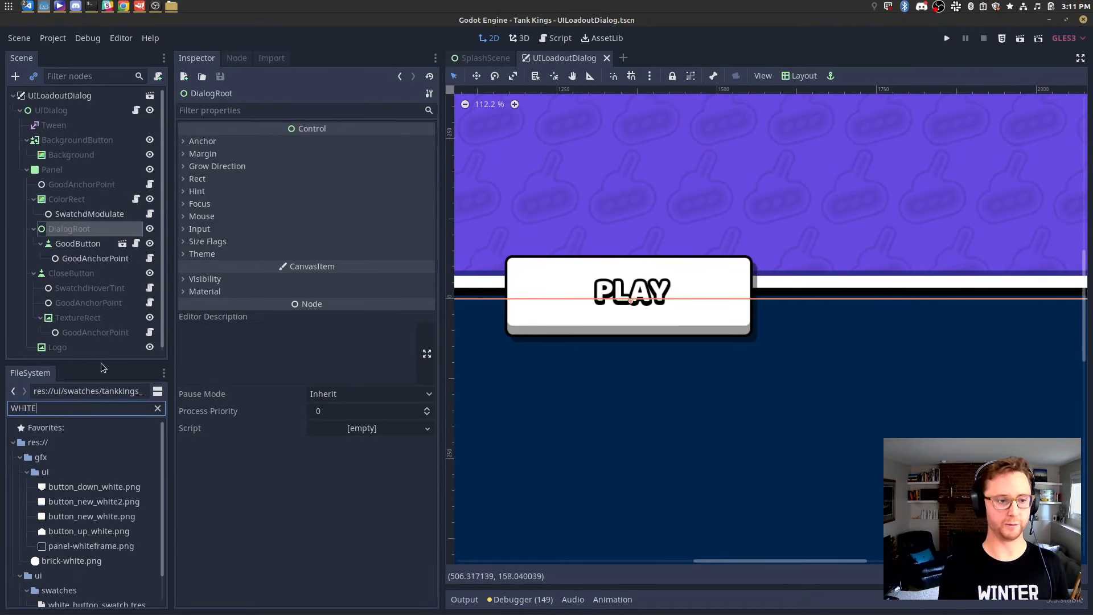
text(TE)
click(112, 239)
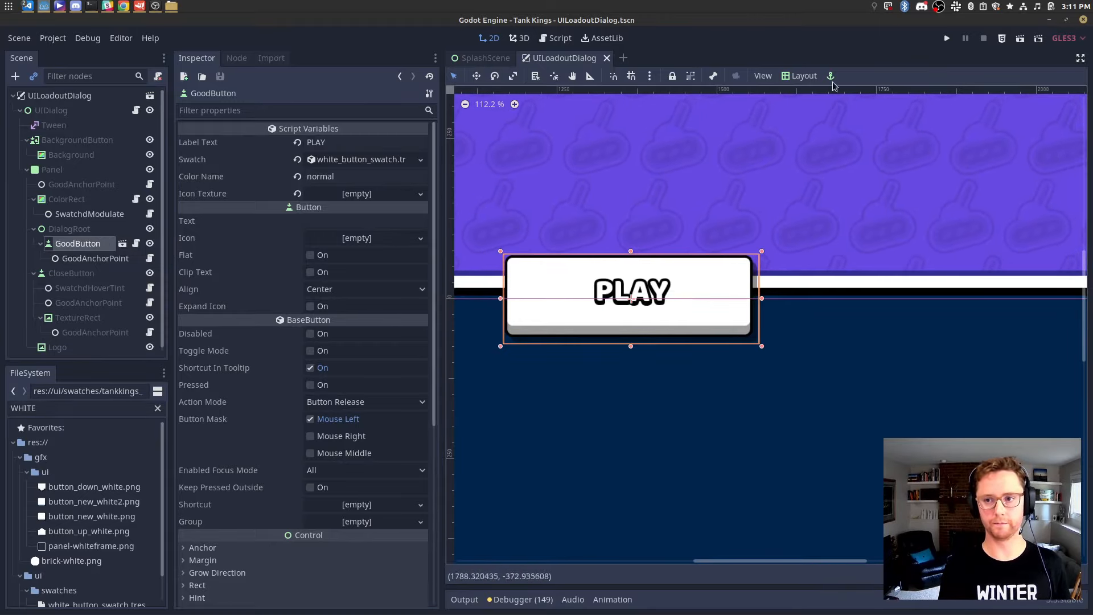
Run the Tank Kings project, look through its Leaders, Battle and Profile pages, and close the game.
key(F5)
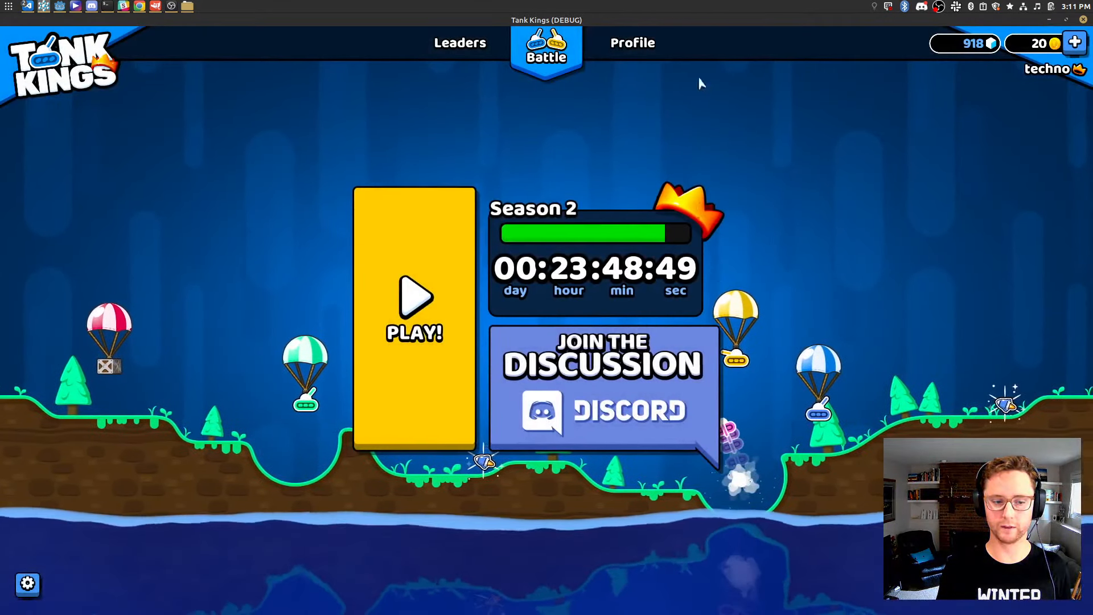
click(470, 55)
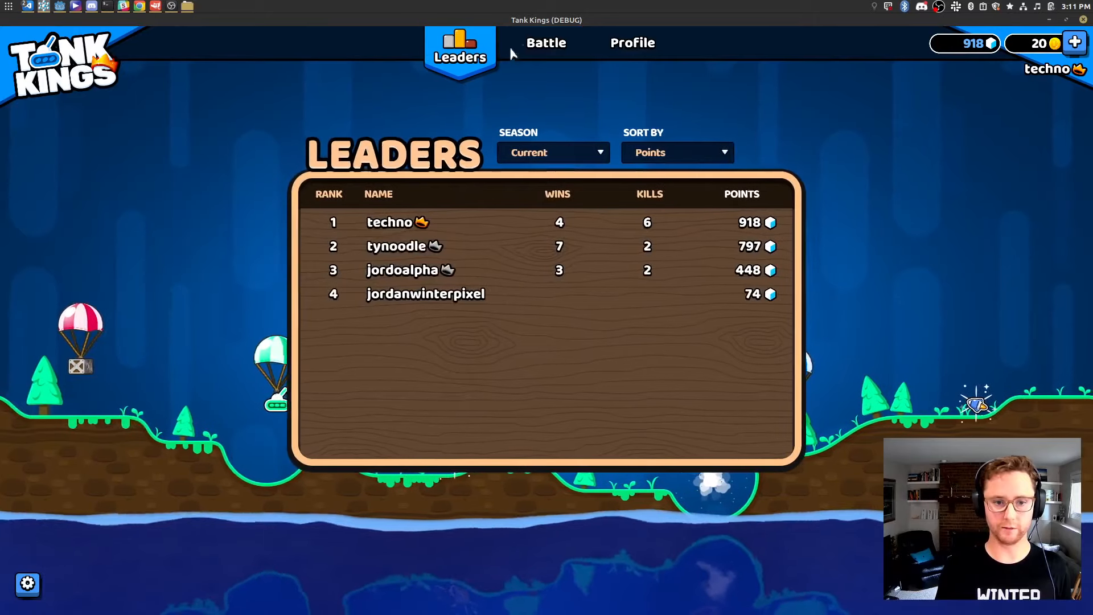
click(545, 45)
click(618, 43)
click(569, 46)
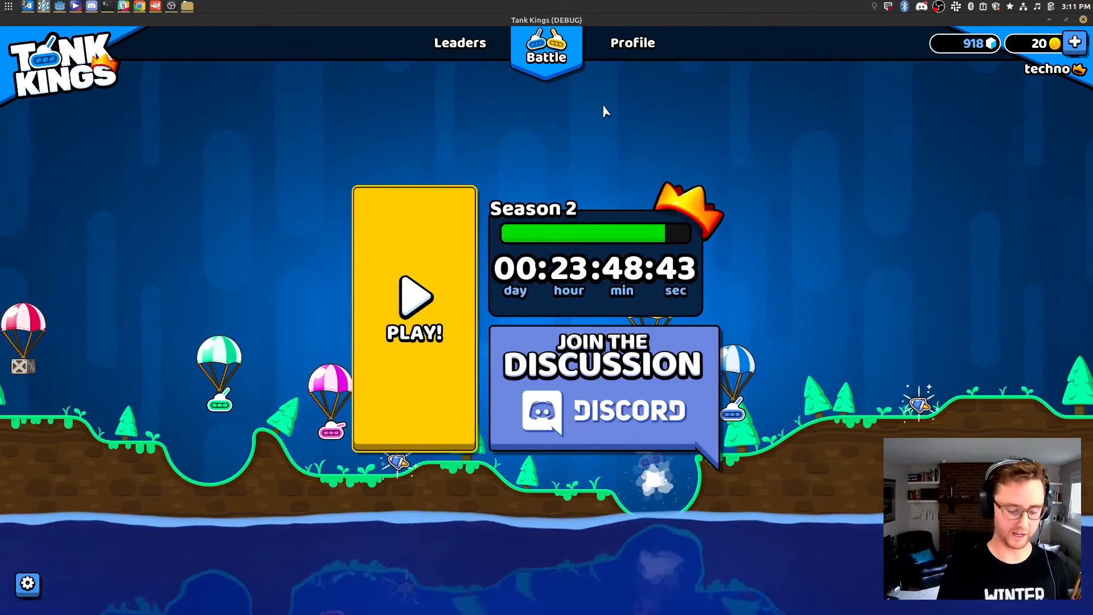
key(alt+F4)
Find the gameplay scene with a GAMEPL search and open scenes/TestTankGameplayScene.tscn.
key(ctrl+shift+o)
text(GAMEPL)
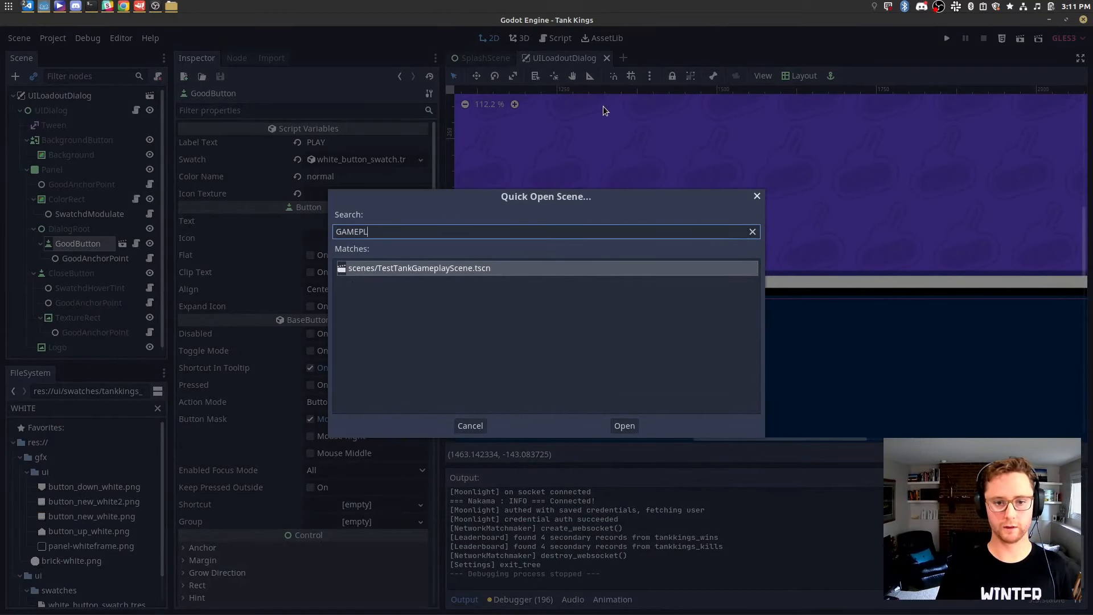
key(Return)
scroll(695, 241, down, 2)
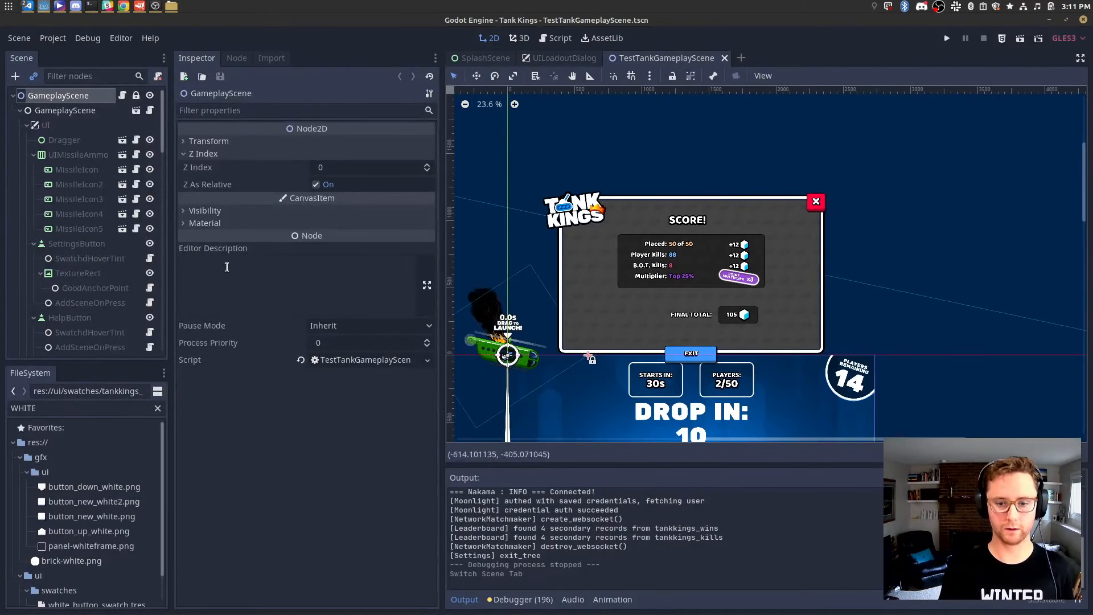
Open the UIRewardDialog scene and inspect the ExitButton's swatch, returning to UILoadoutDialog.
key(ctrl+shift+o)
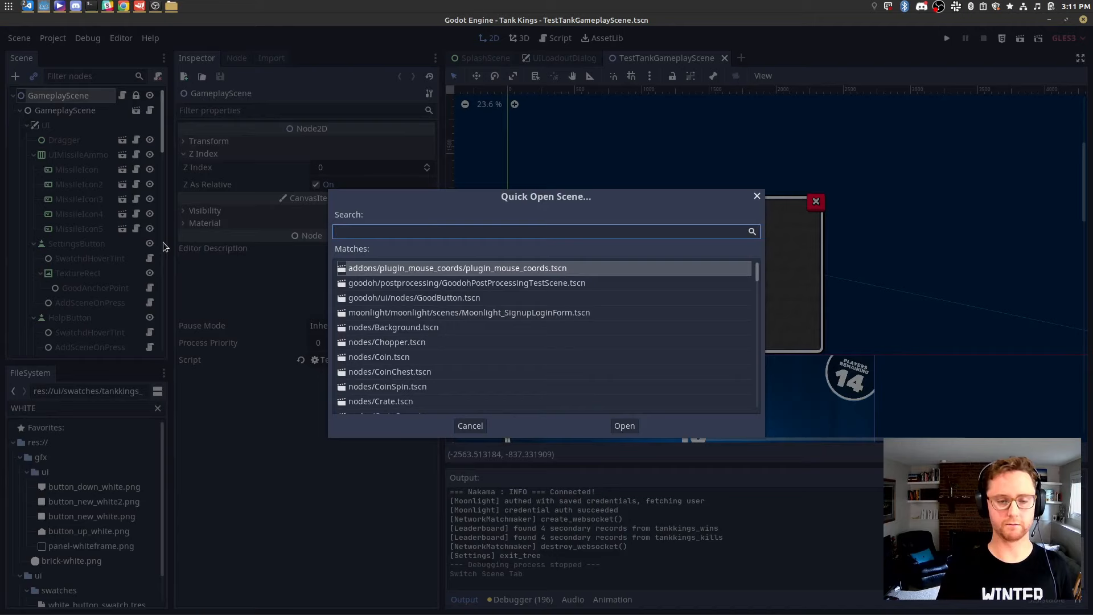
text(rewarddi)
key(Return)
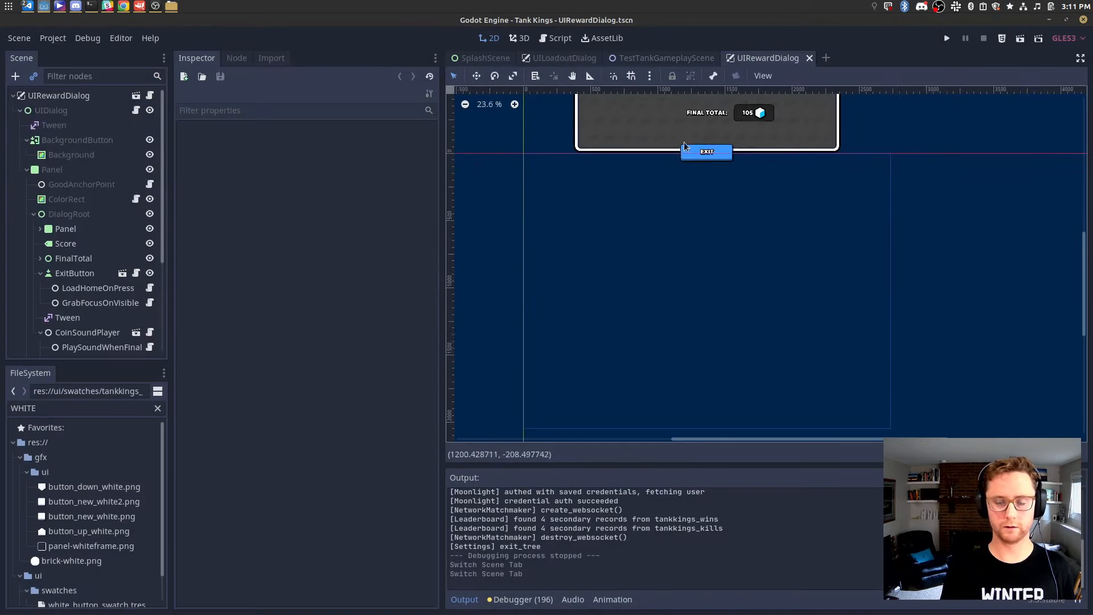
scroll(684, 150, down, 2)
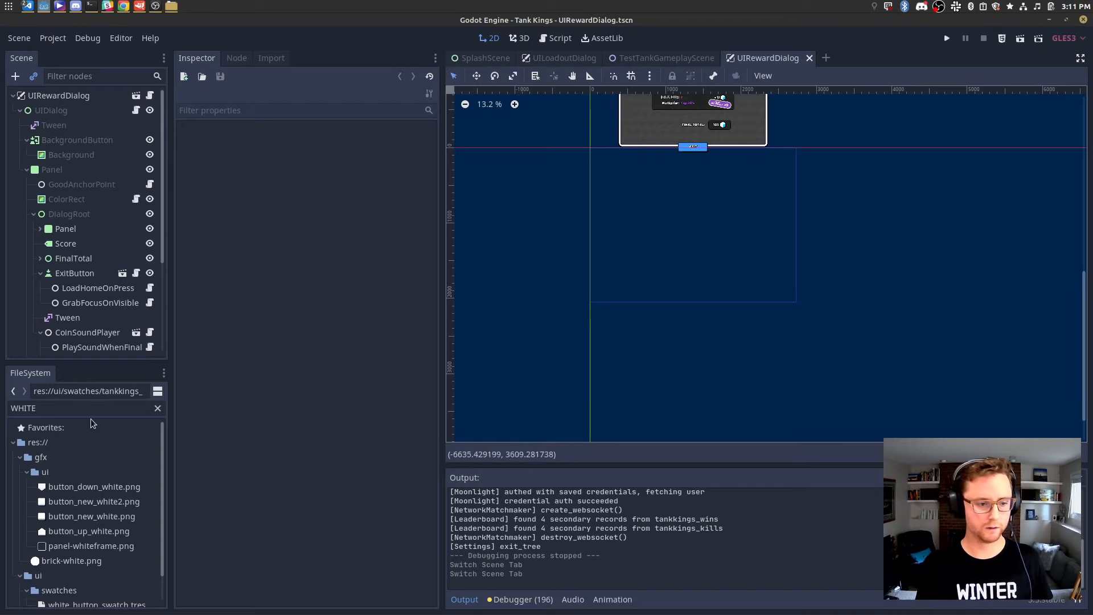
click(96, 273)
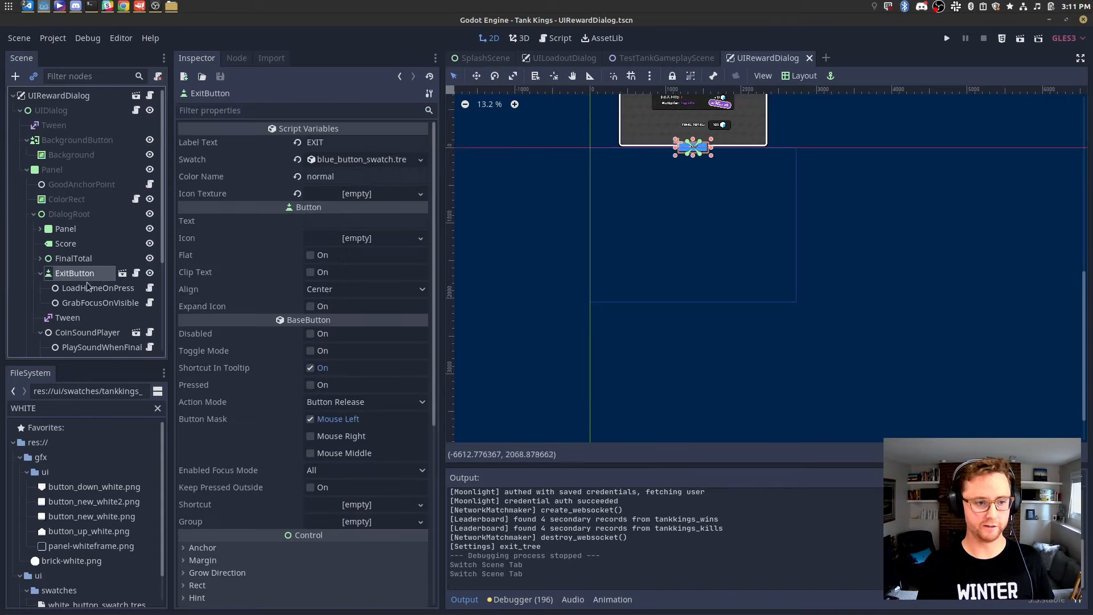
click(561, 58)
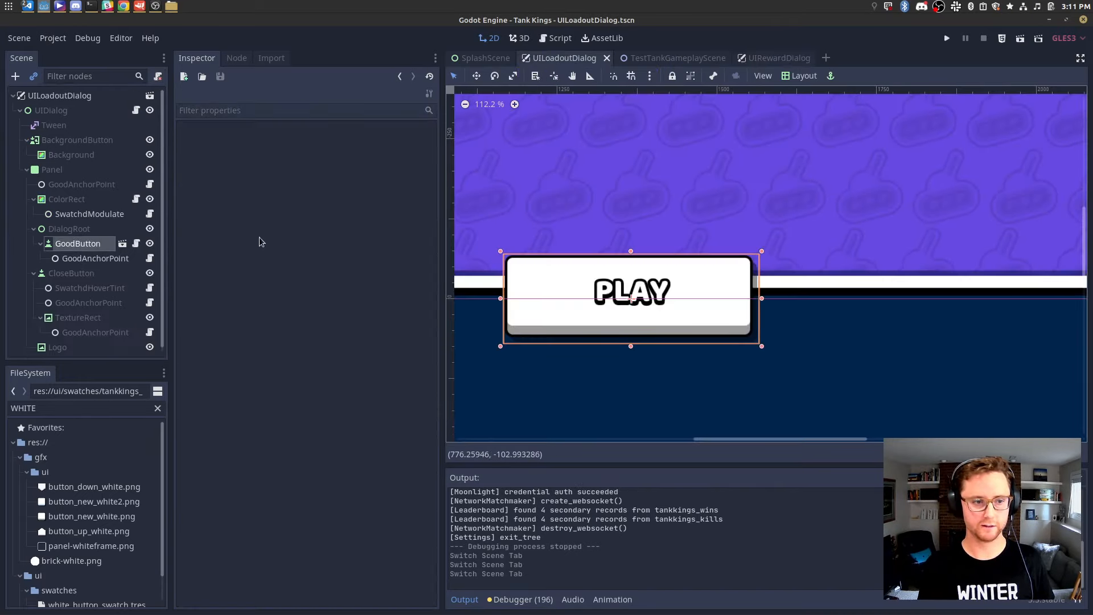
Make the GoodButton instance under DialogRoot local and select its TextureRect child.
right_click(87, 244)
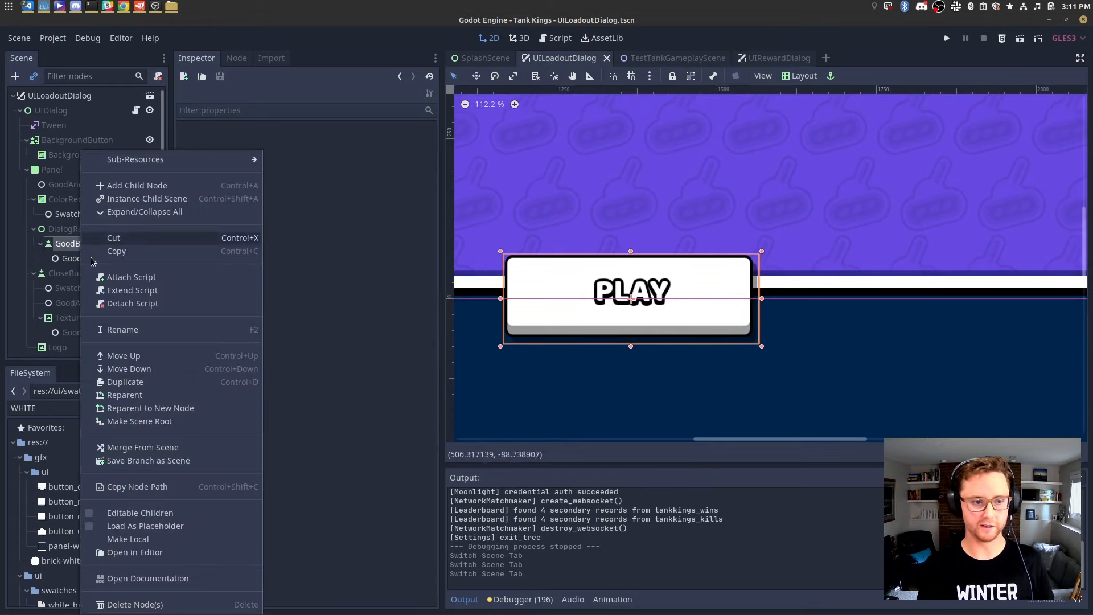
click(147, 542)
click(95, 303)
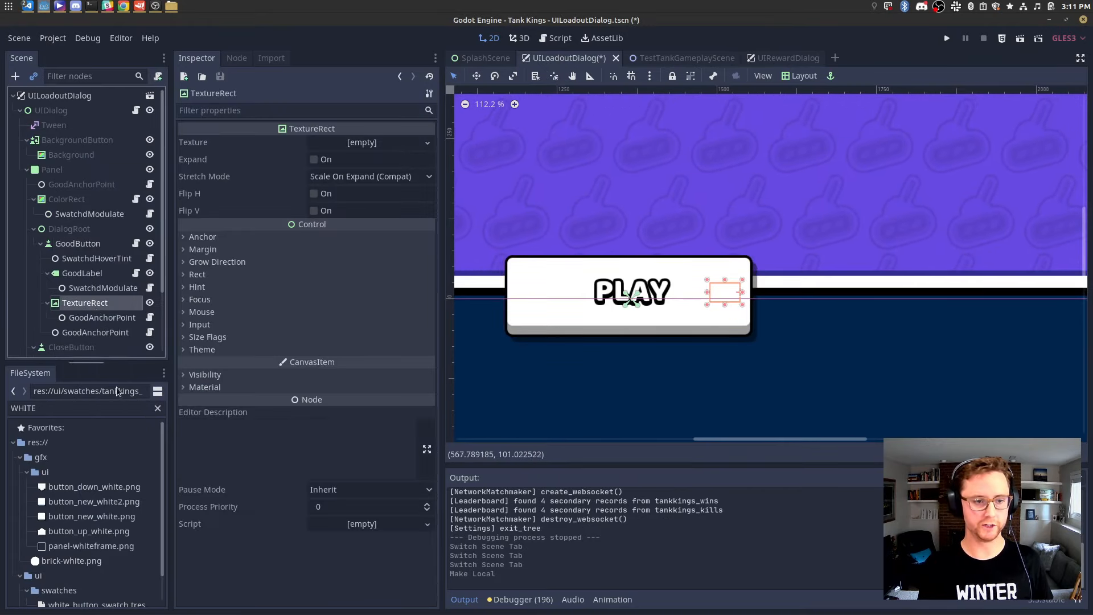
click(91, 409)
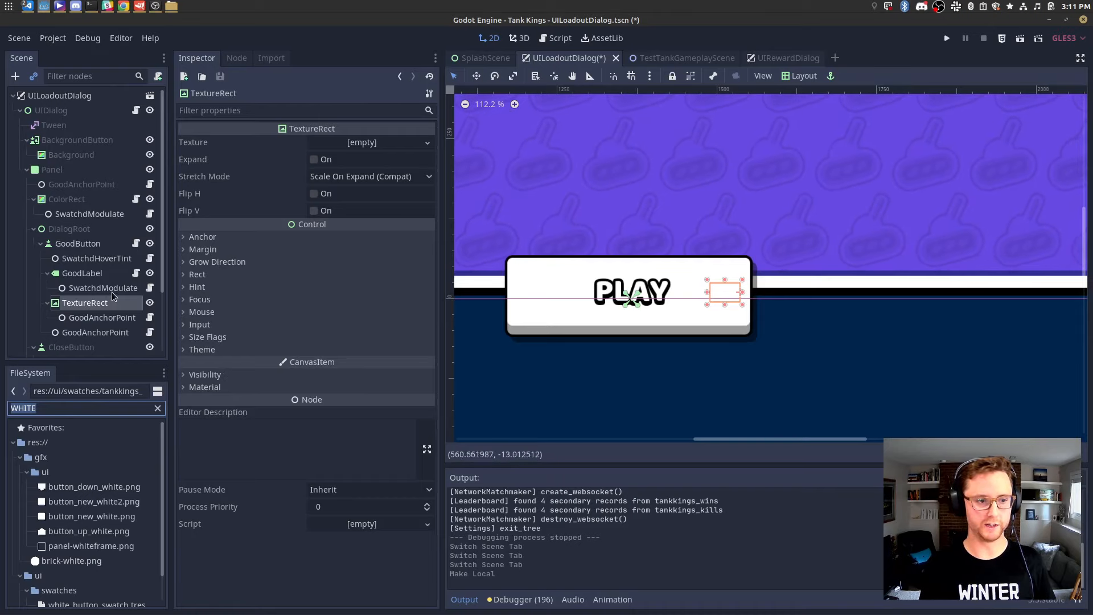
Check the properties of the local GoodButton and its TextureRect, and undo making the button local.
click(80, 243)
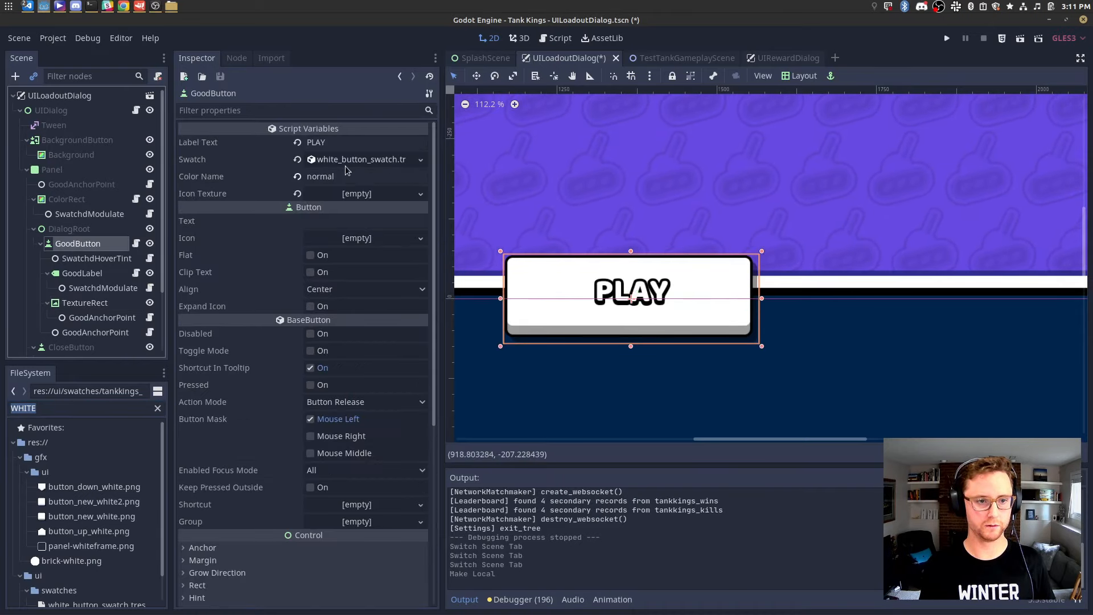
scroll(295, 351, down, 5)
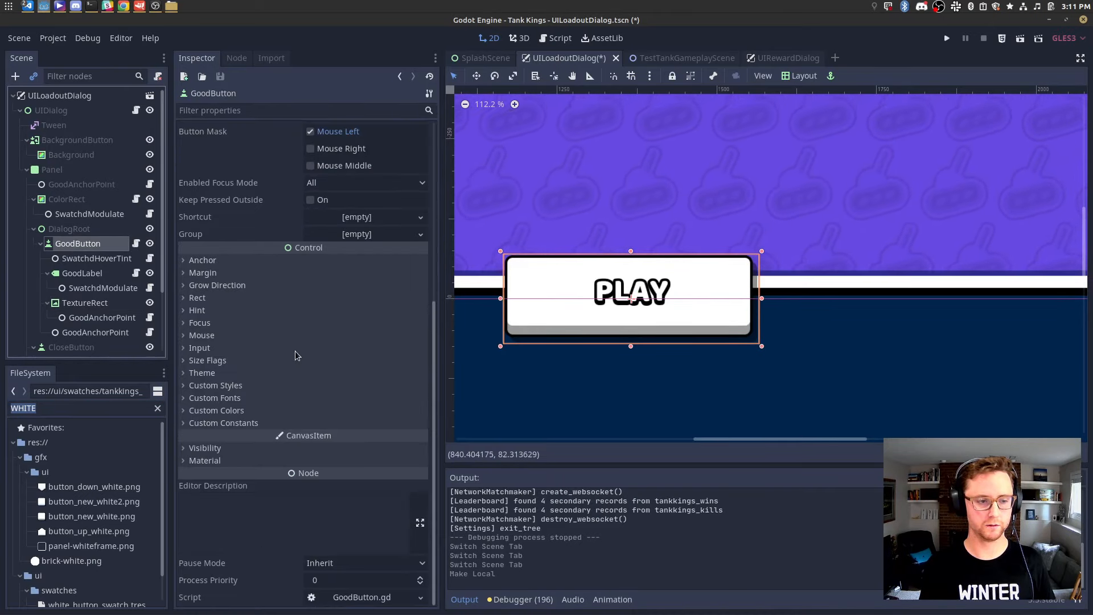
click(91, 303)
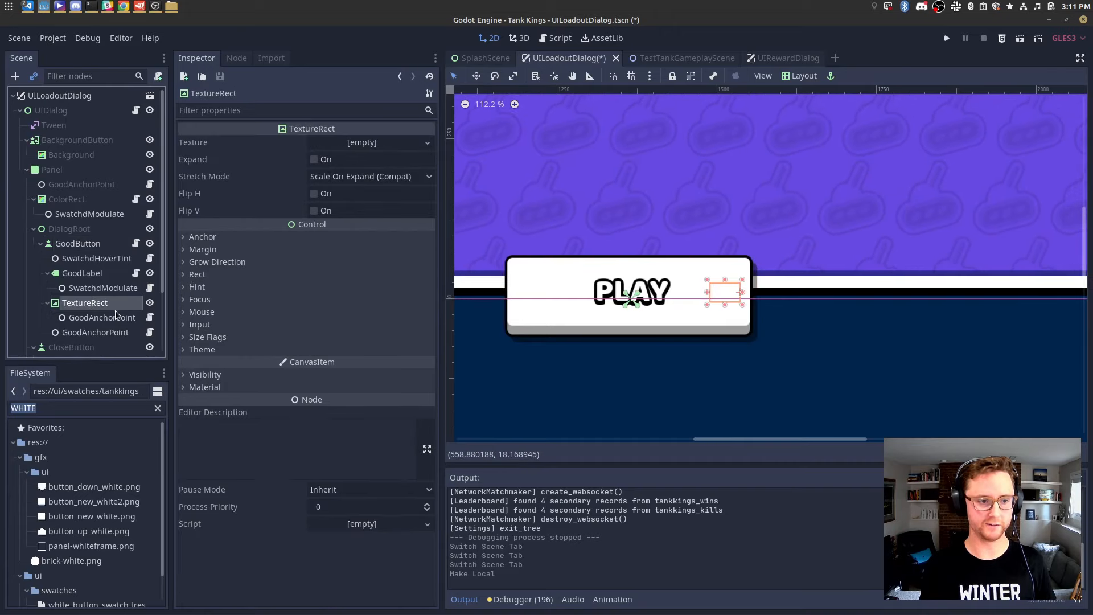
click(93, 244)
scroll(259, 262, up, 5)
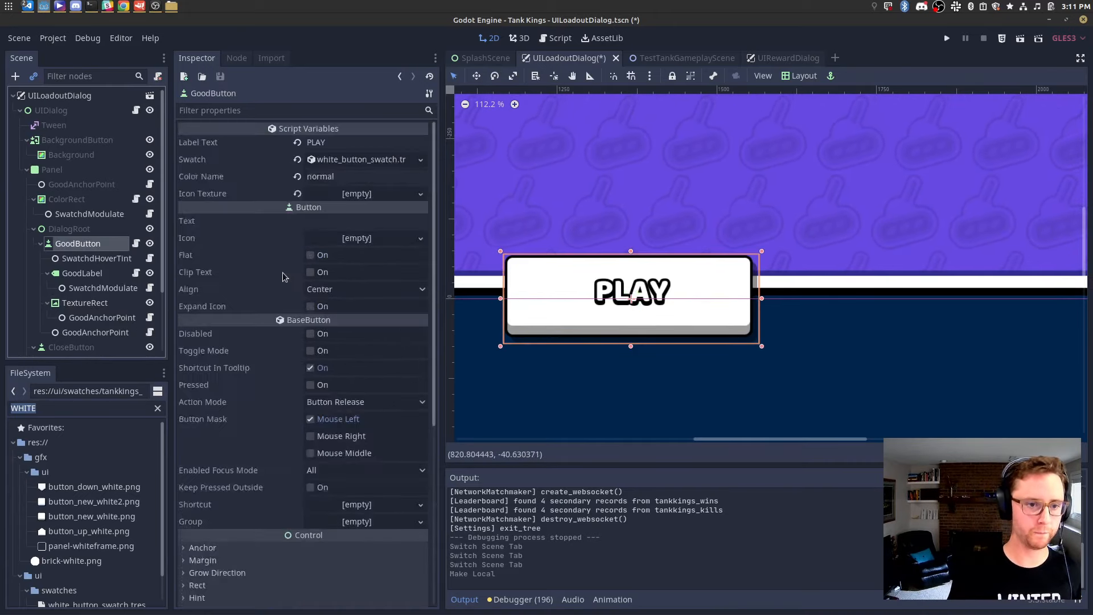
scroll(277, 259, down, 3)
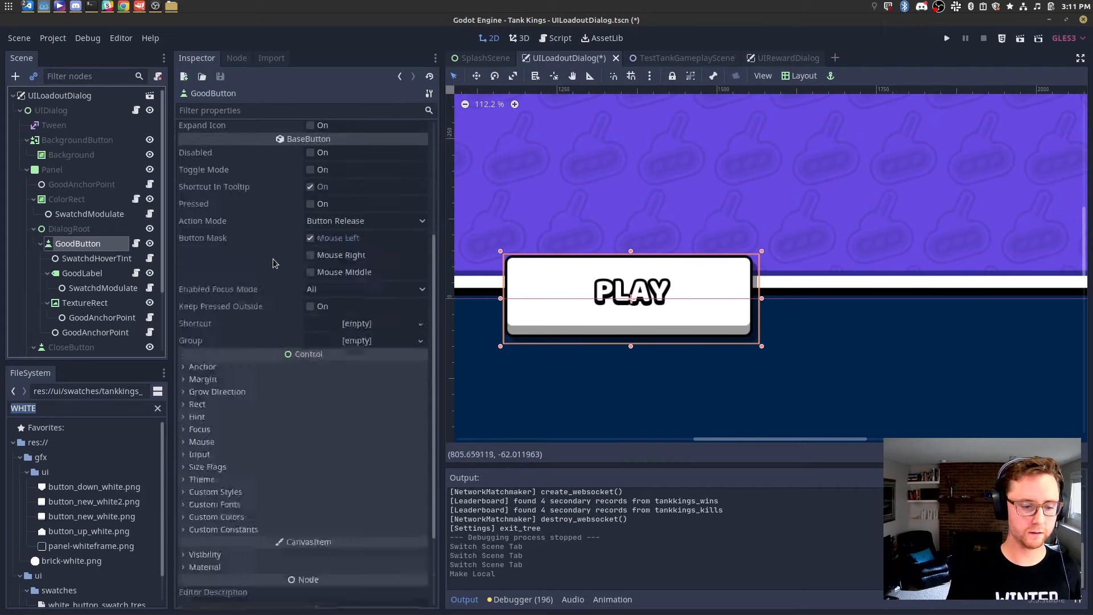
scroll(277, 259, up, 3)
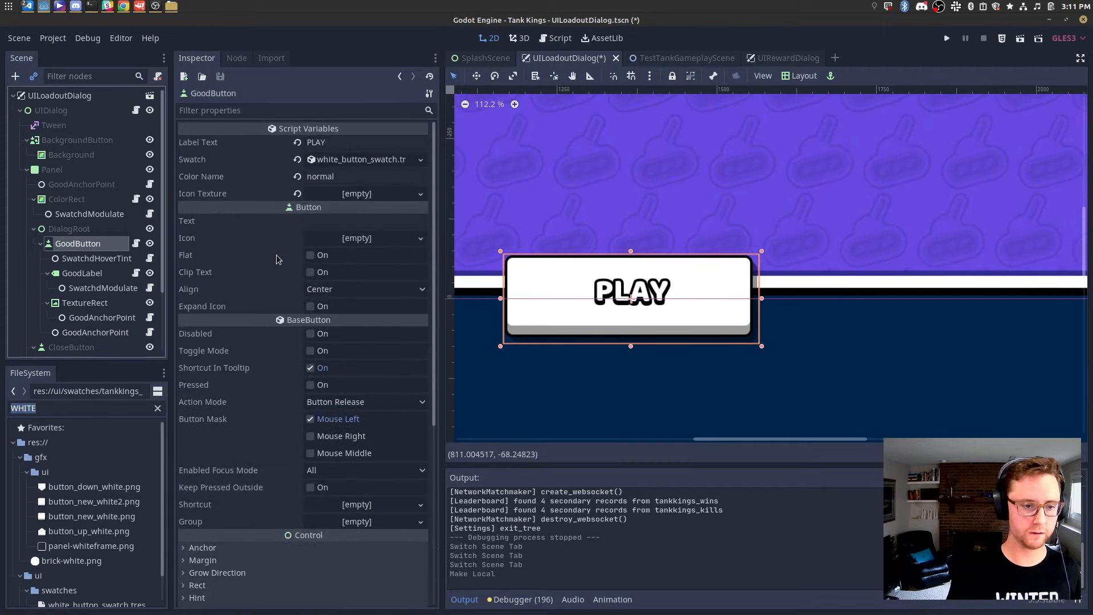
click(83, 304)
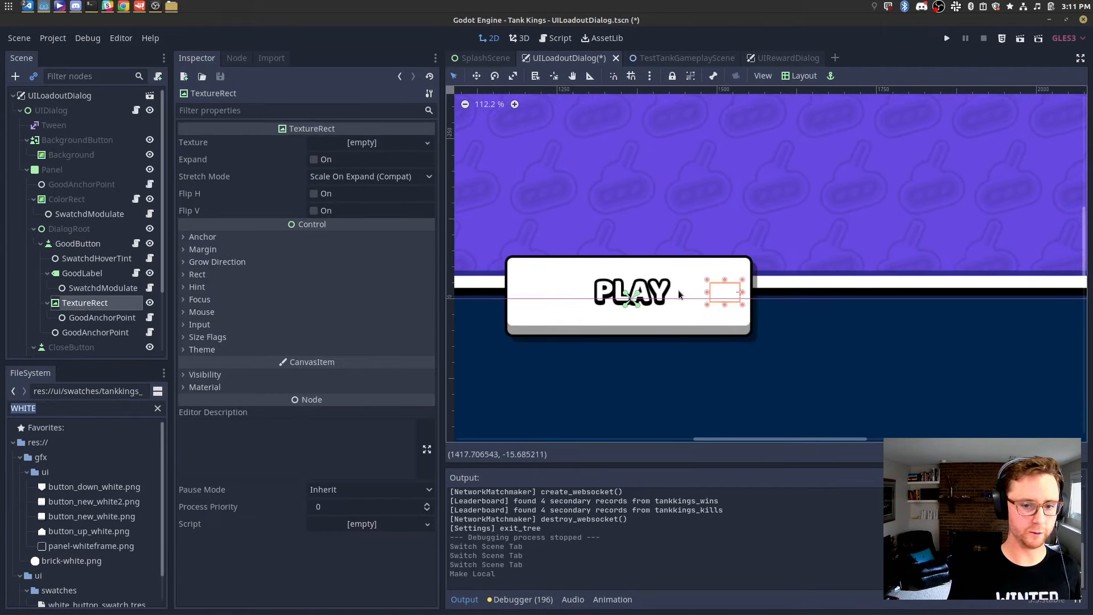
right_click(68, 245)
key(Escape)
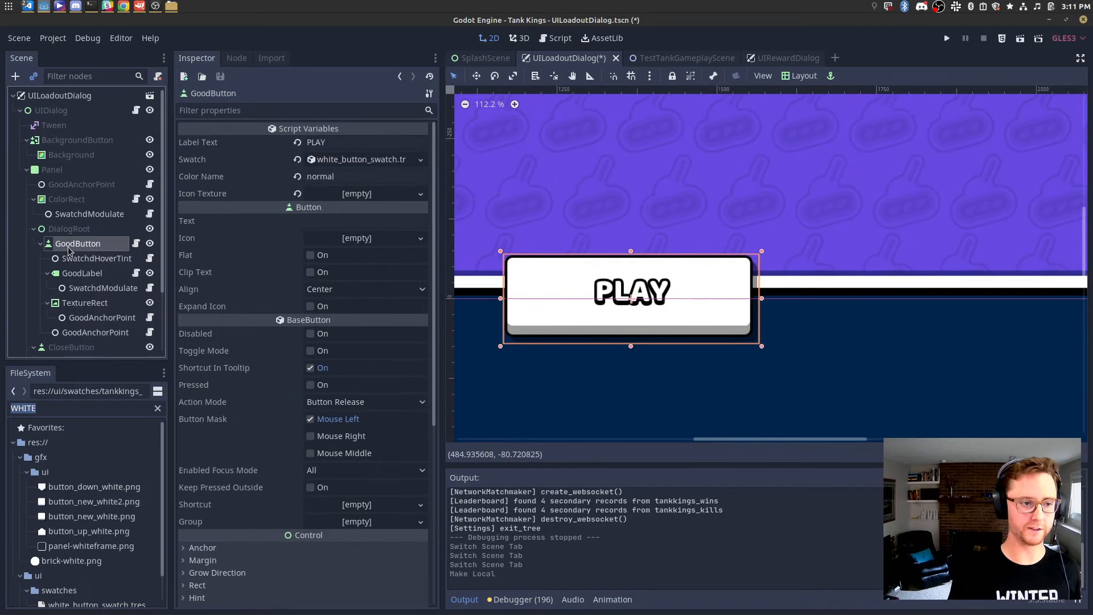
key(ctrl+z)
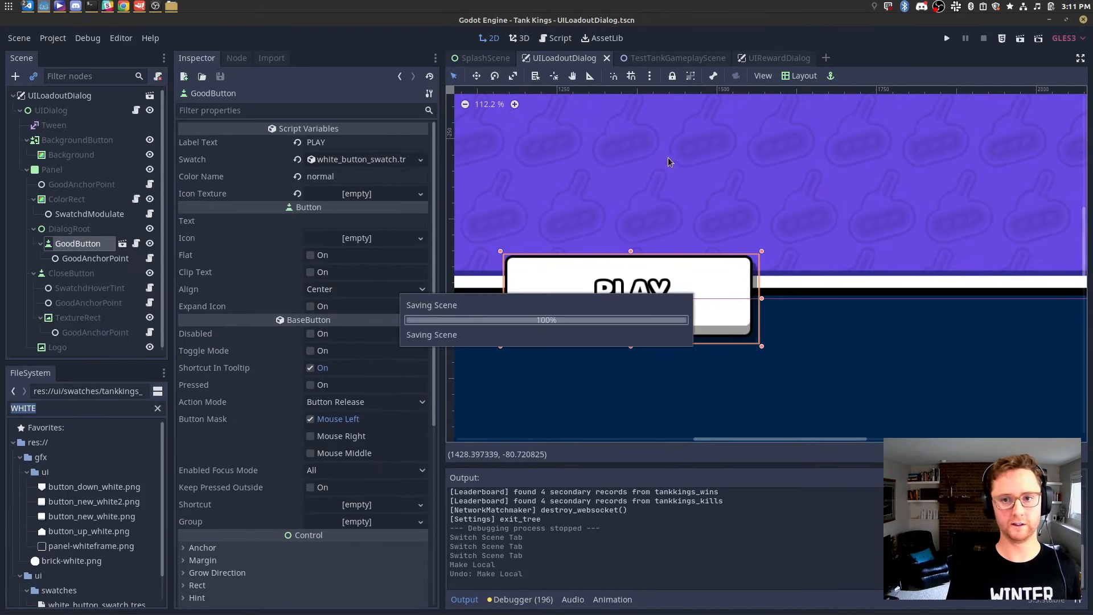
Compare the whole loadout dialog with the Gear Up mockup in GIMP, returning to Godot.
scroll(629, 279, down, 5)
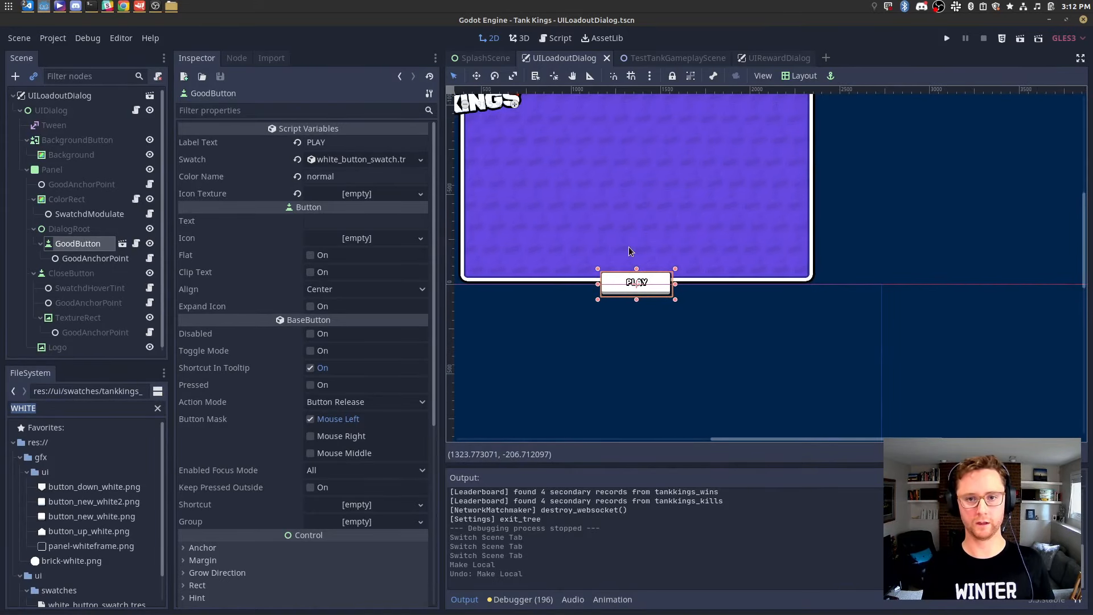
middle_drag(668, 258, 688, 316)
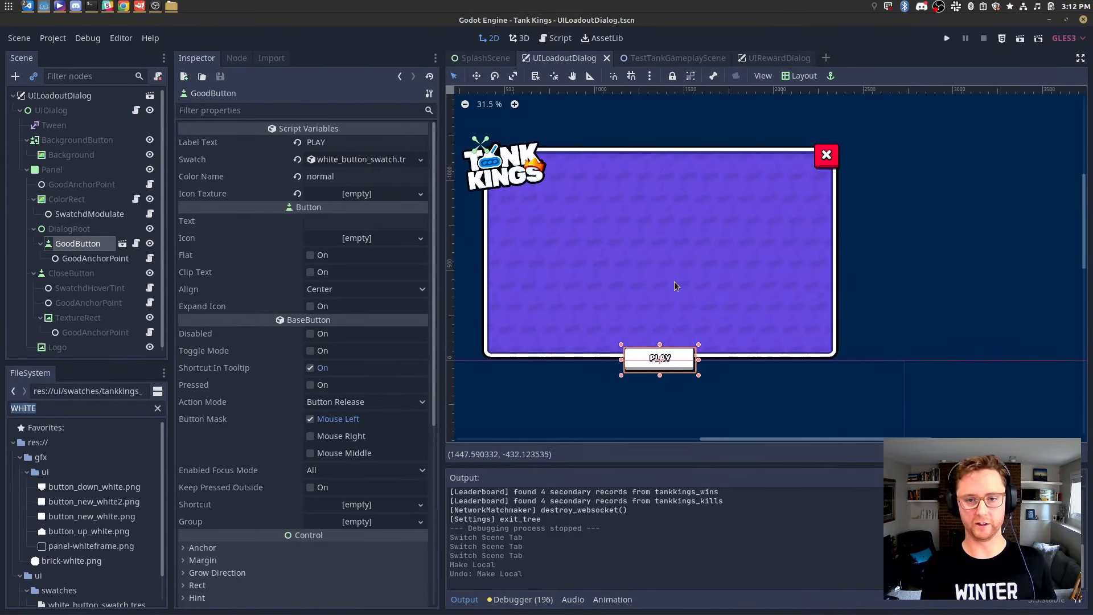
key(alt+Tab)
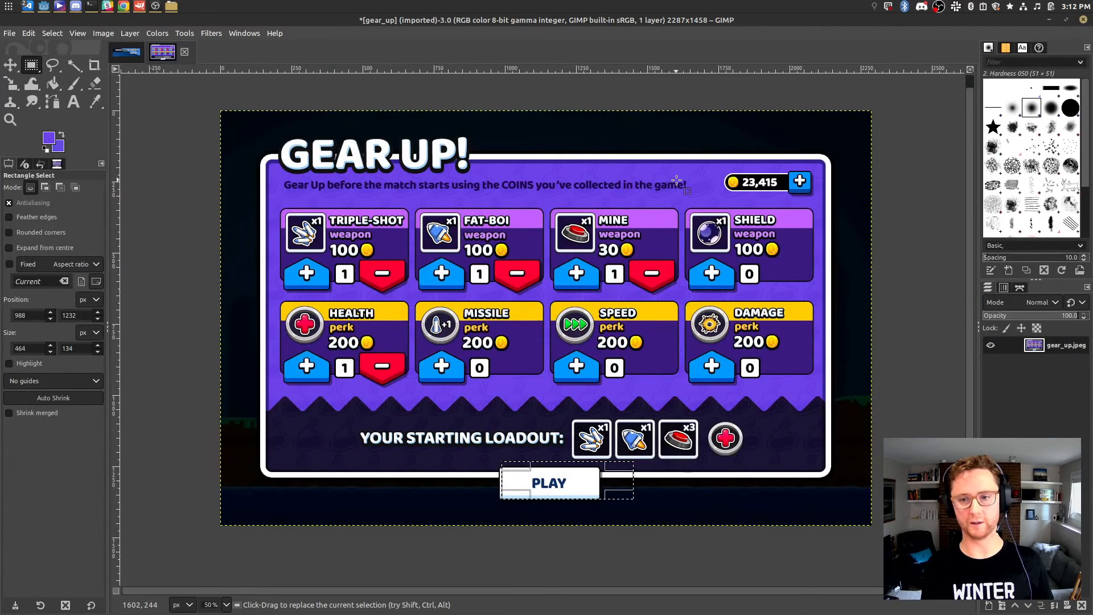
key(alt+Tab)
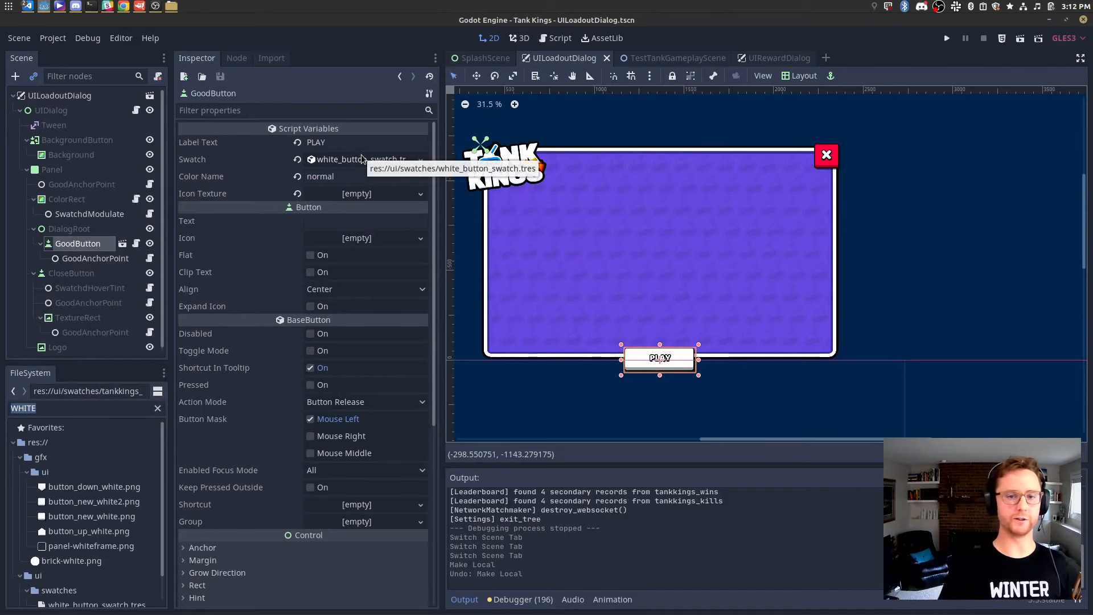
Search the project scenes for LEAD and panel, and open nodes/Panel.tscn.
key(ctrl+shift+o)
text(LEAD)
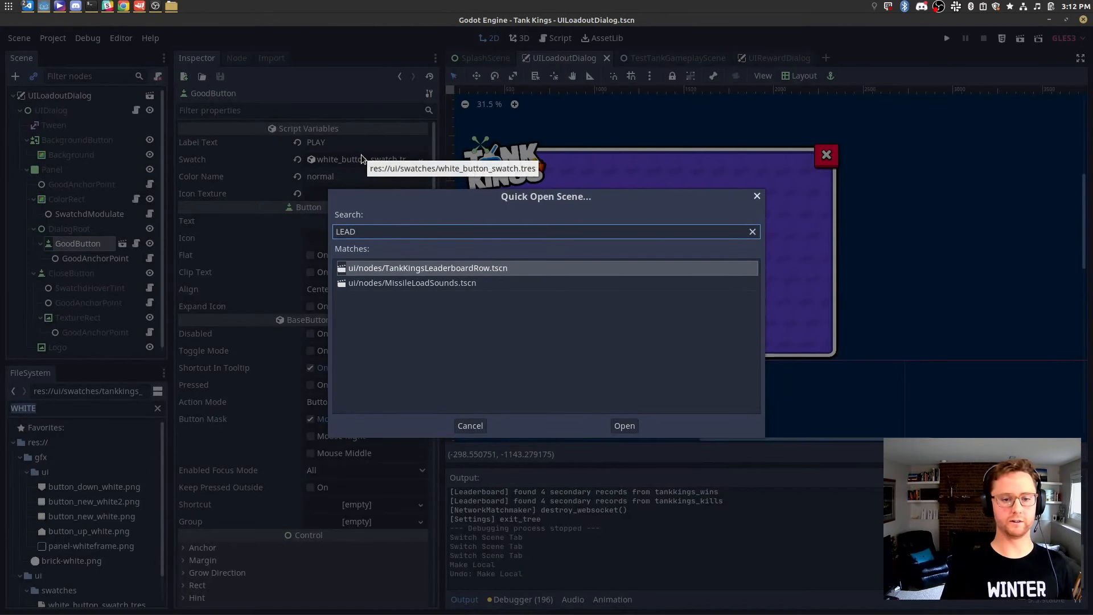
key(BackSpace)
key(BackSpace)
key(BackSpace)
key(BackSpace)
text(panel)
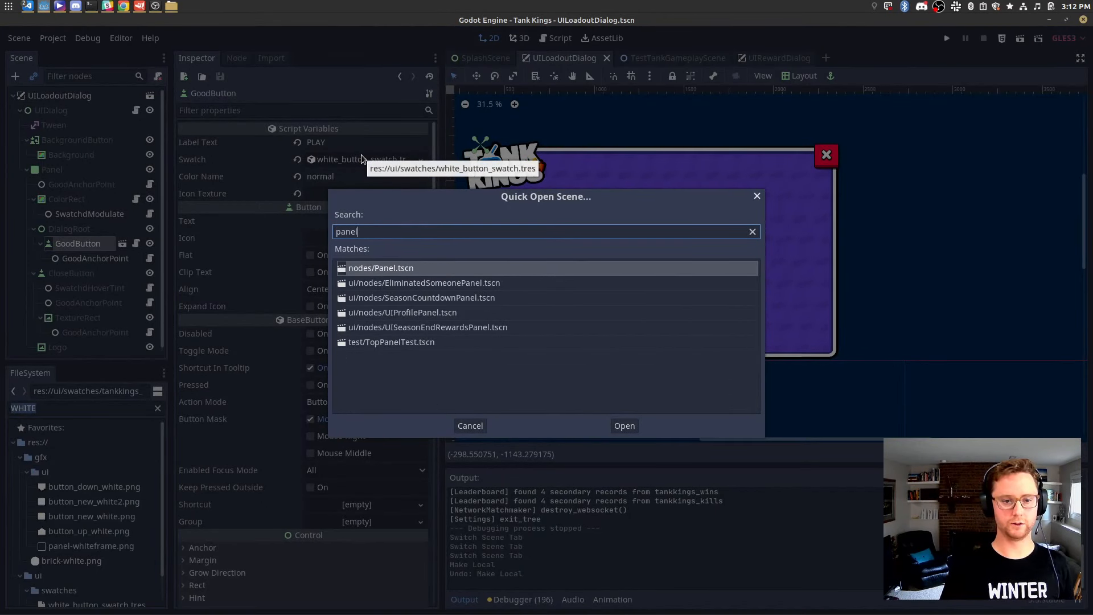
key(Return)
Copy the custom font of the LEADERS title label in the Panel scene.
click(530, 318)
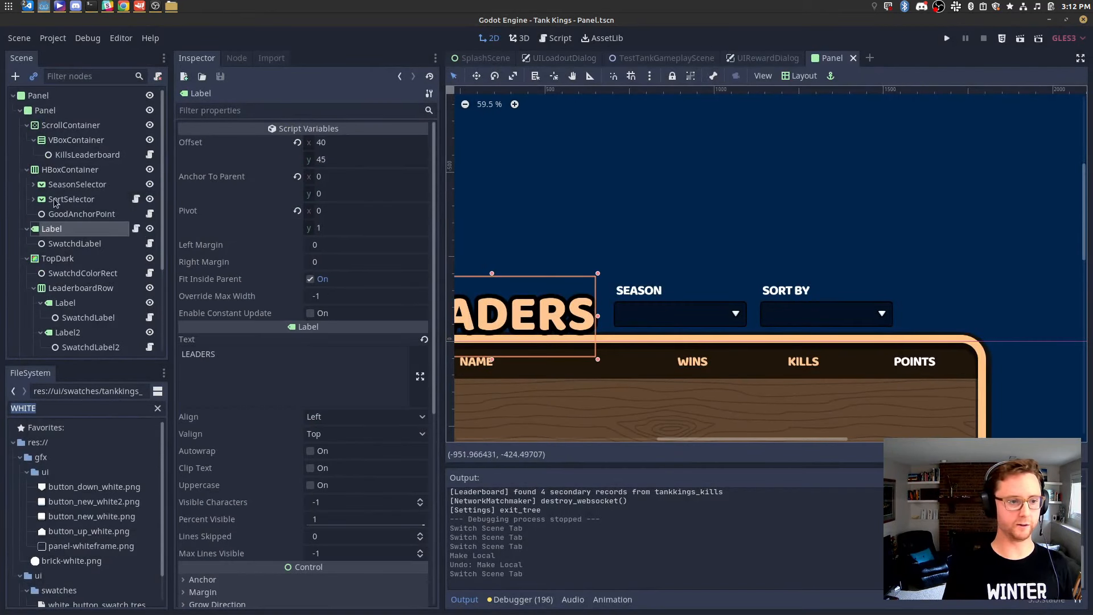
scroll(308, 407, down, 5)
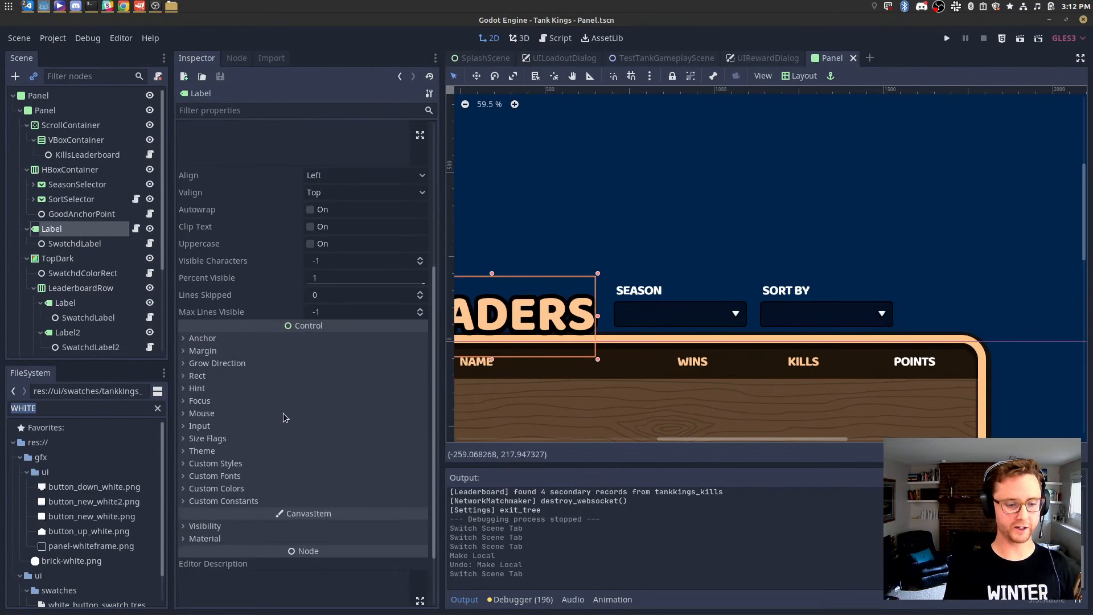
click(236, 477)
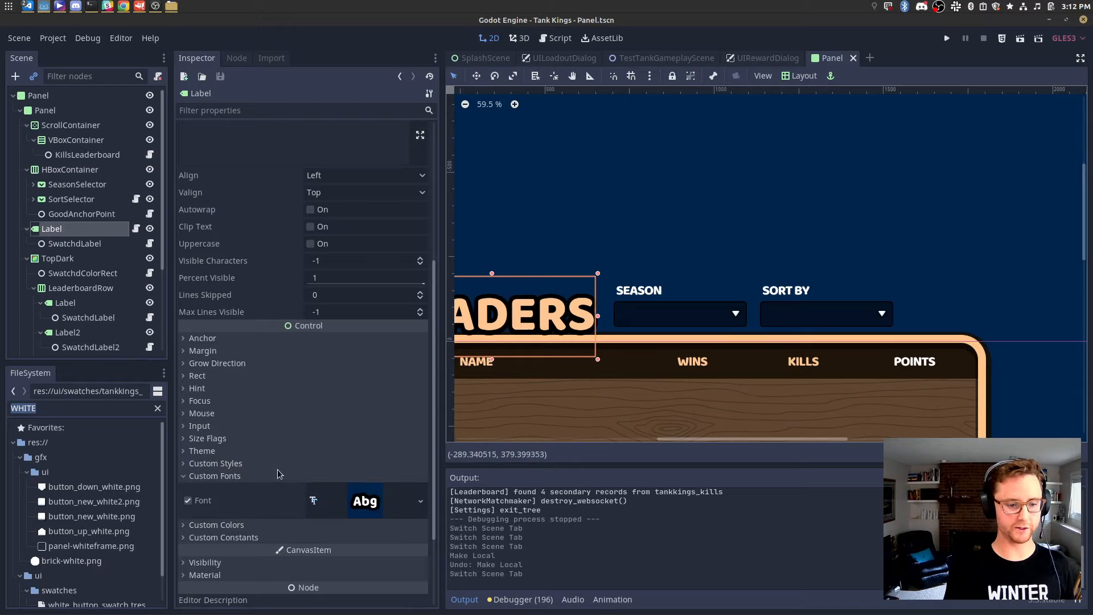
click(420, 500)
click(384, 605)
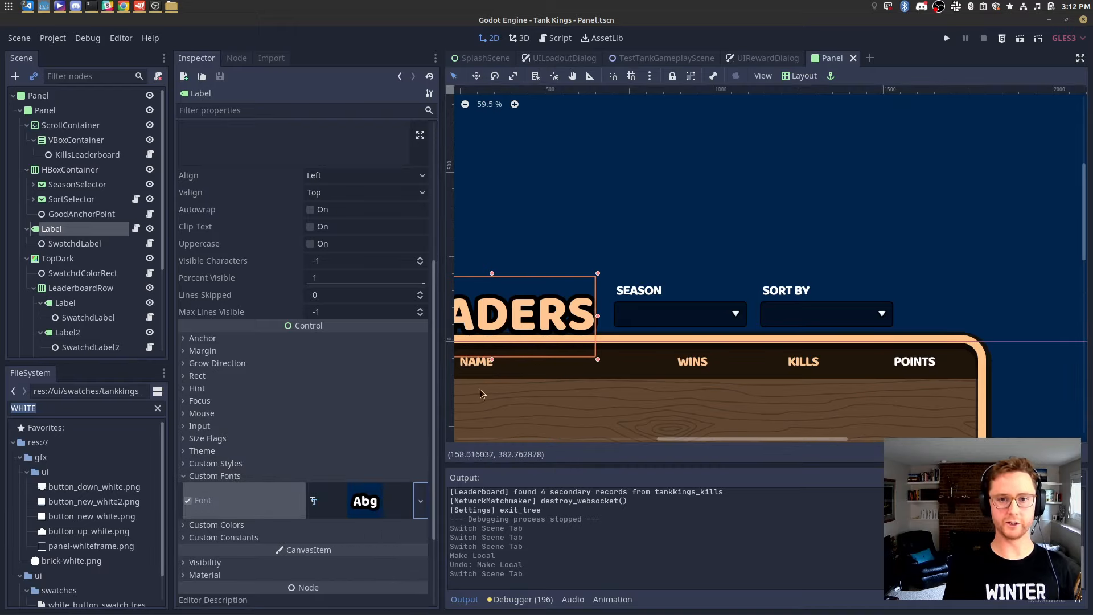
Return to the UILoadoutDialog scene and add a GoodLabel node as a child of DialogRoot.
click(766, 58)
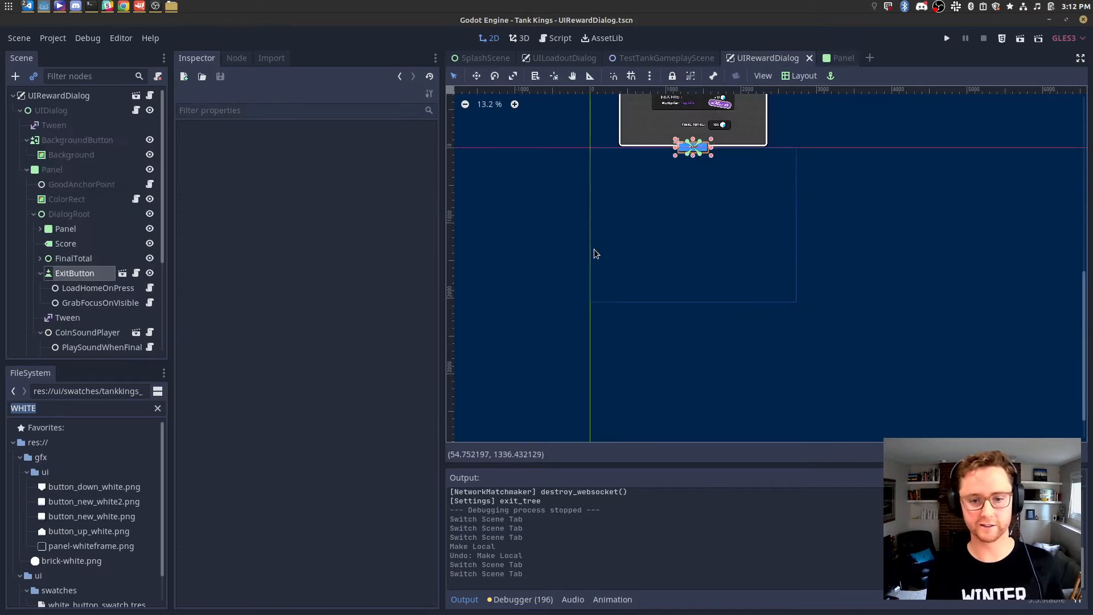
click(541, 57)
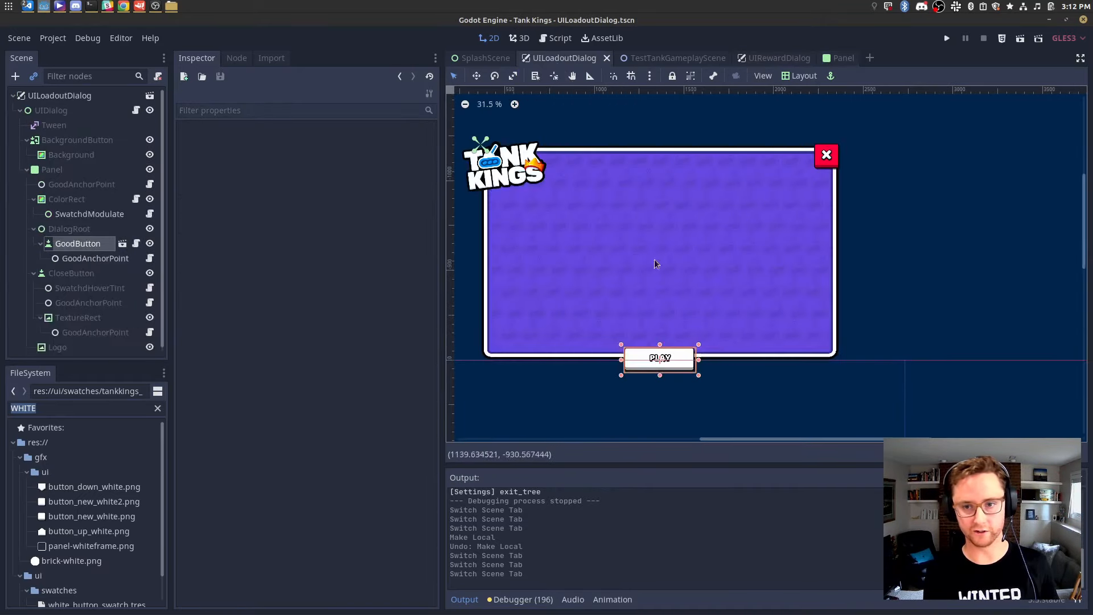
right_click(72, 233)
click(139, 241)
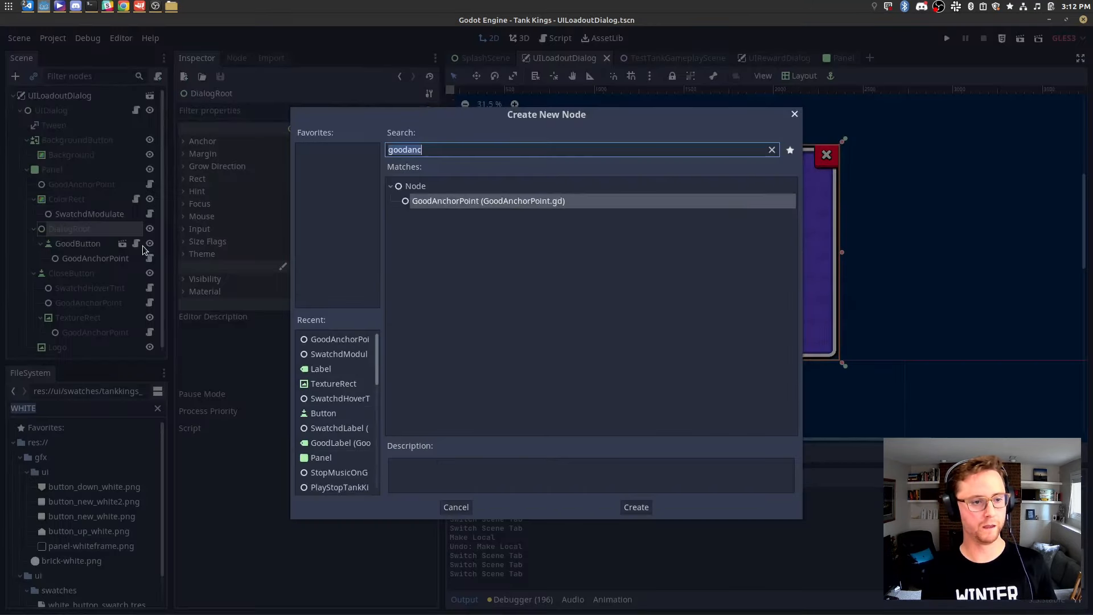
text(goodl)
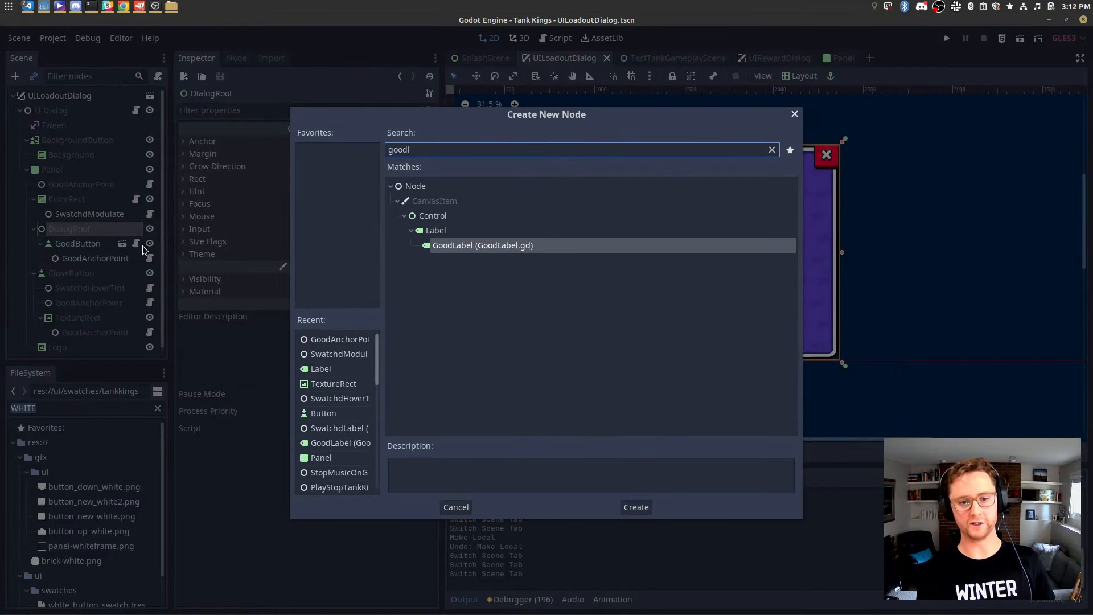
key(Return)
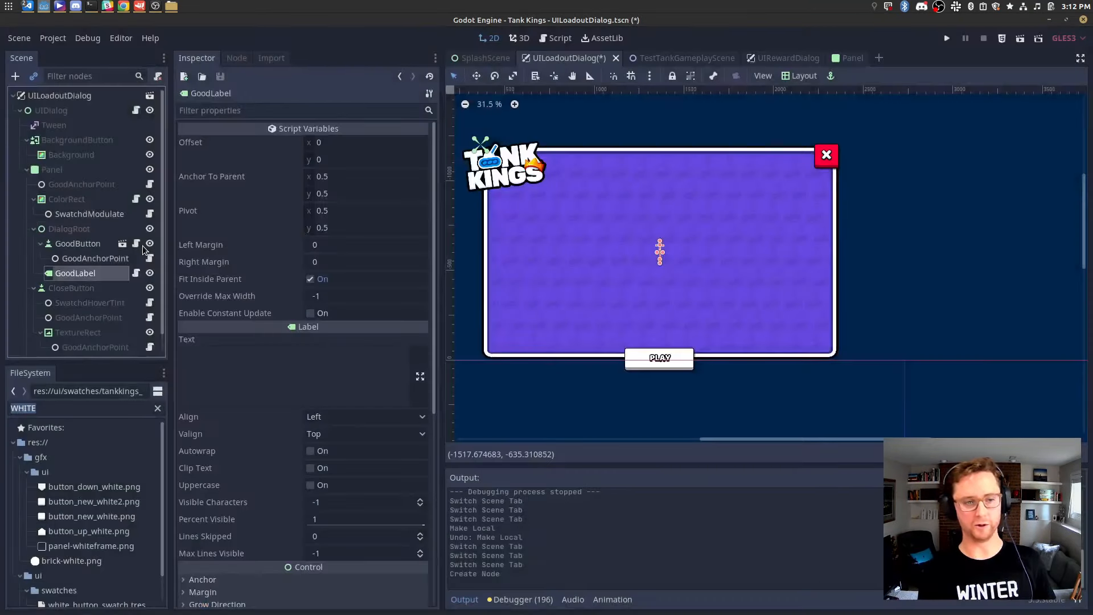
Paste the copied font into the new GoodLabel's custom font override.
right_click(90, 279)
key(Escape)
scroll(239, 483, down, 5)
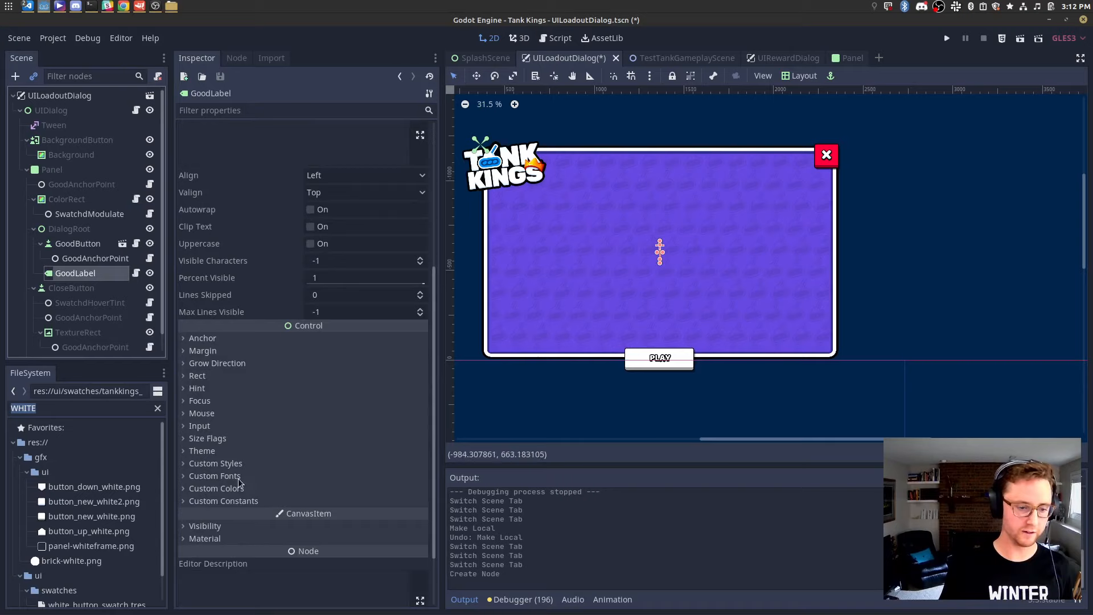
click(216, 477)
click(419, 494)
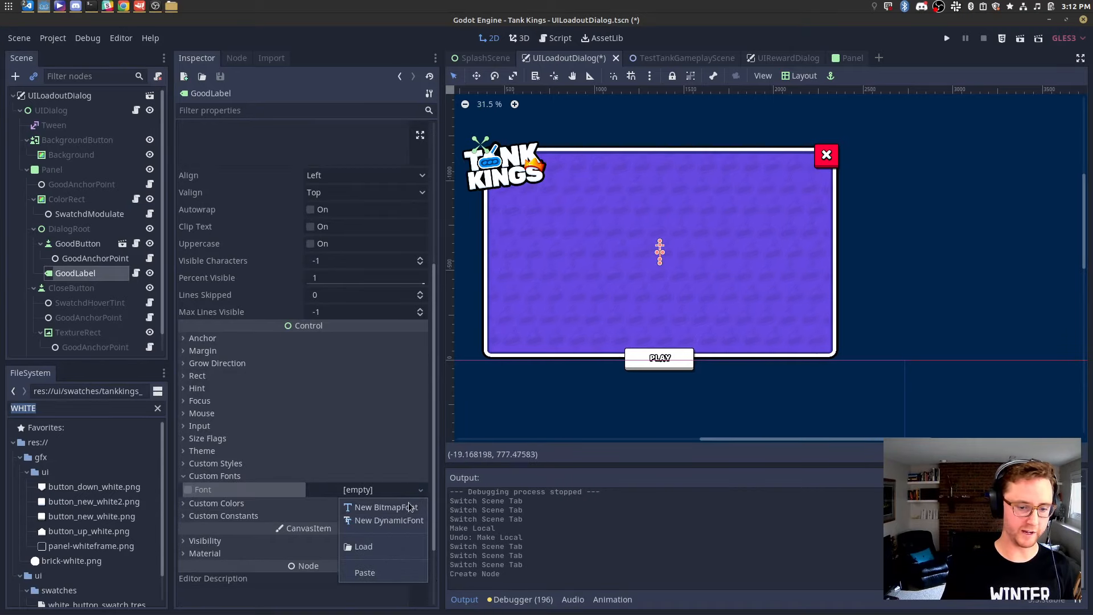
click(391, 574)
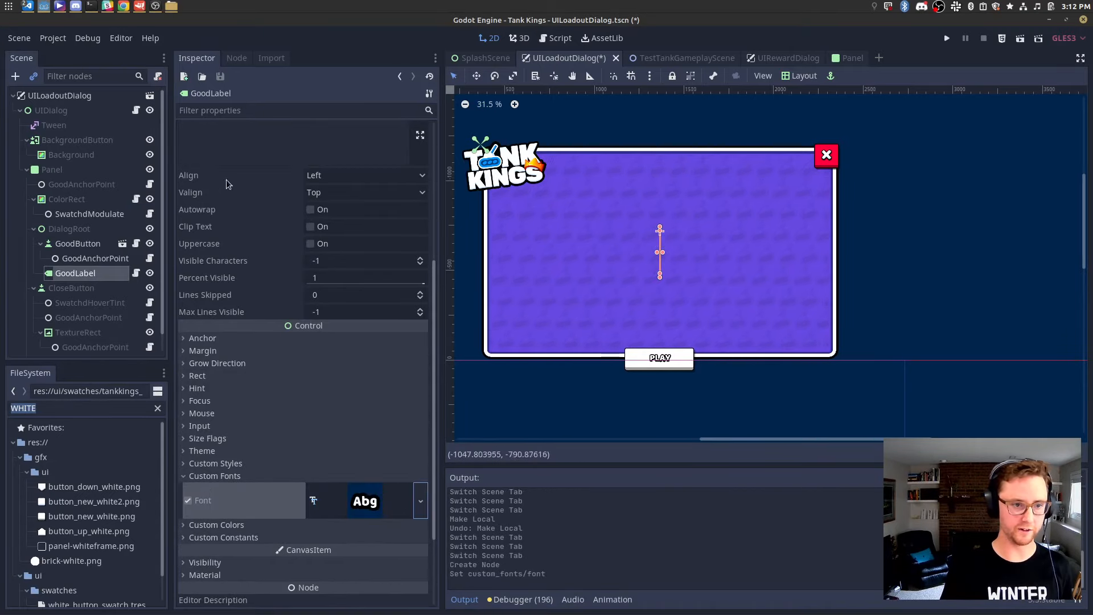
Check the mockup's title and set the new GoodLabel's text to "GEAR UP!".
click(229, 162)
key(alt+Tab)
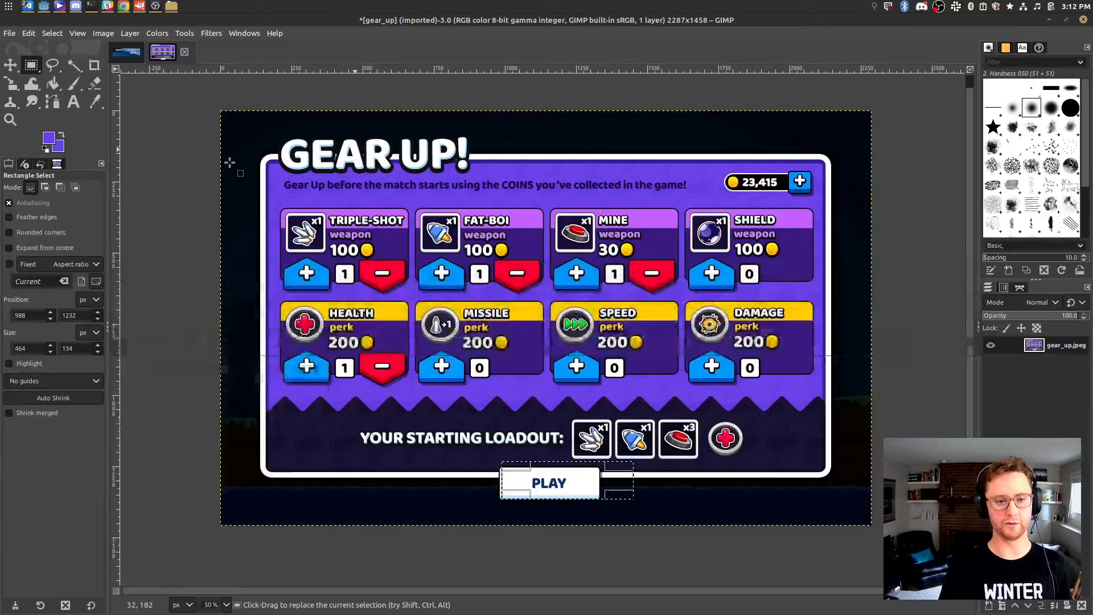
key(alt+Tab)
text(GEAR UP!)
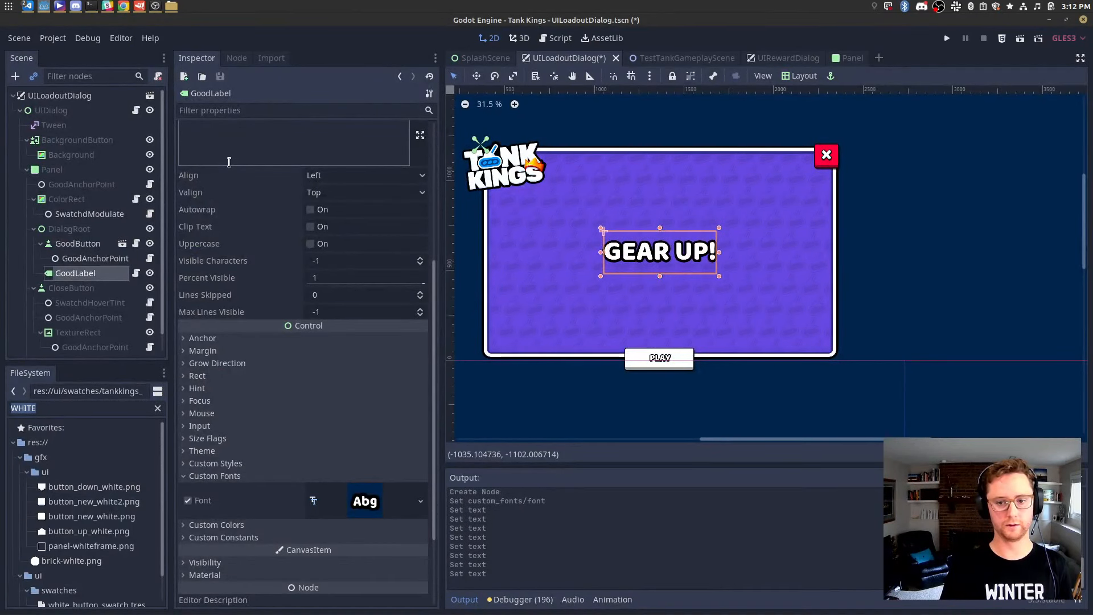
click(473, 599)
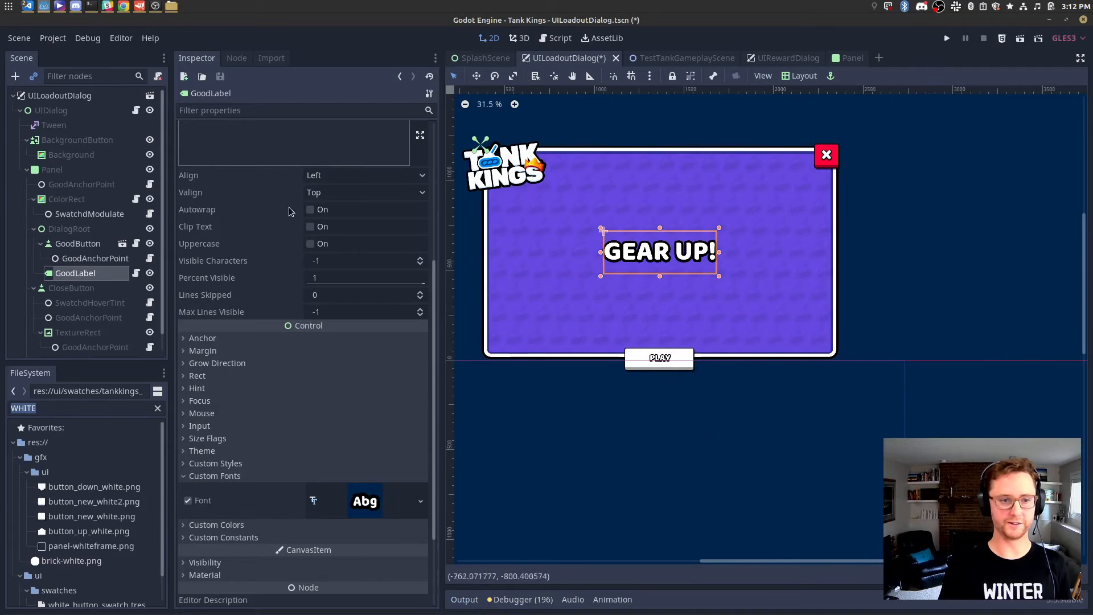
Set the GEAR UP! label's Anchor To Parent to 0 for both x and y.
scroll(293, 256, up, 5)
click(335, 146)
key(Tab)
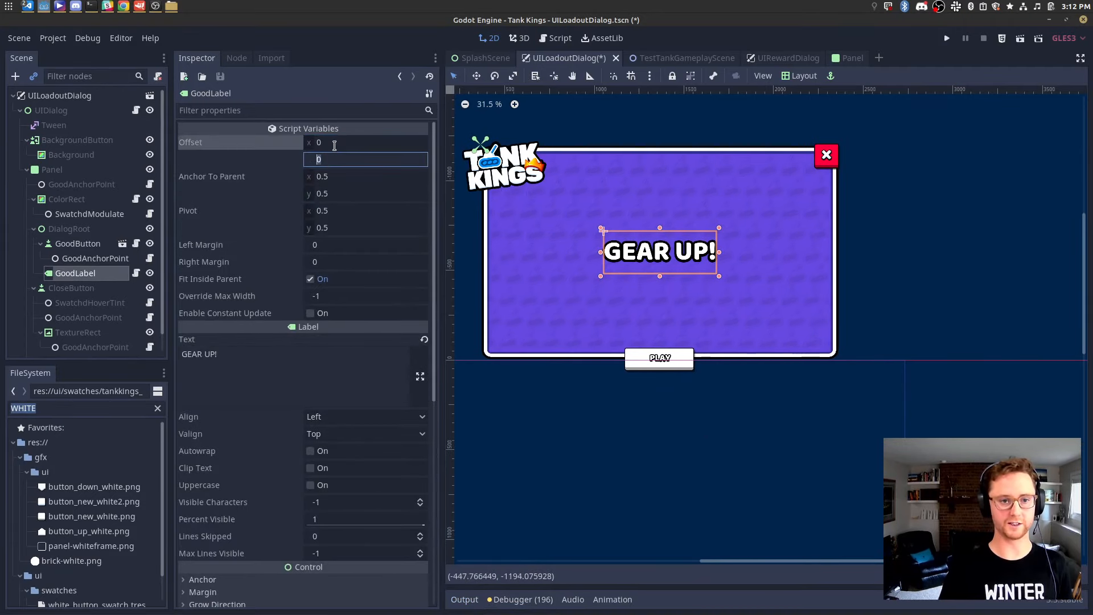
key(Tab)
text(0)
key(Return)
key(Tab)
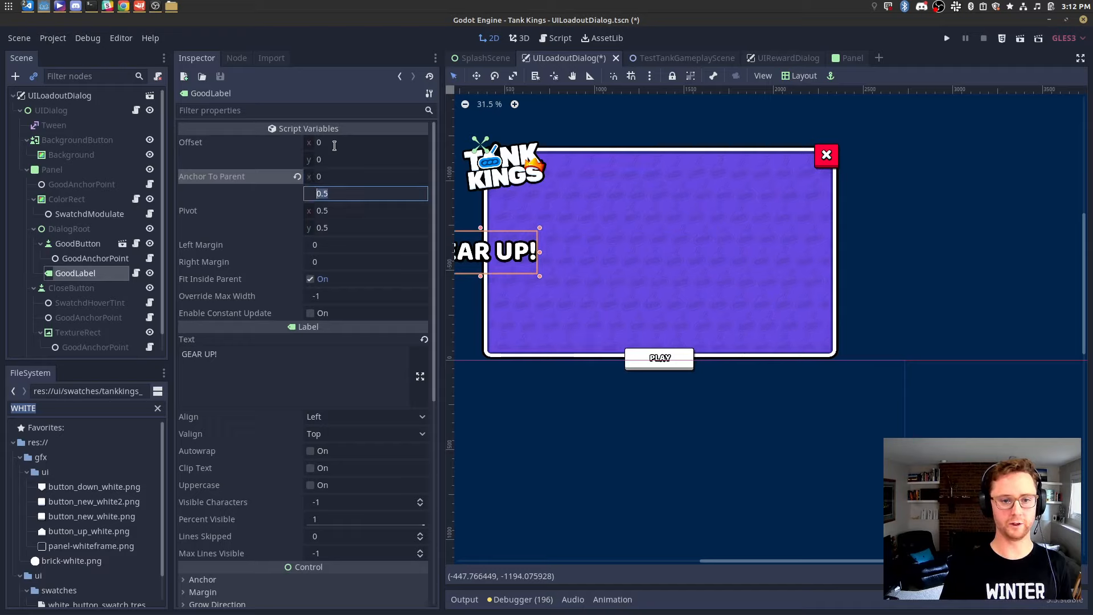
text(0)
key(Return)
Set the GEAR UP! label's Pivot to x 0 and y 1 and save the scene.
key(Tab)
text(0)
key(Return)
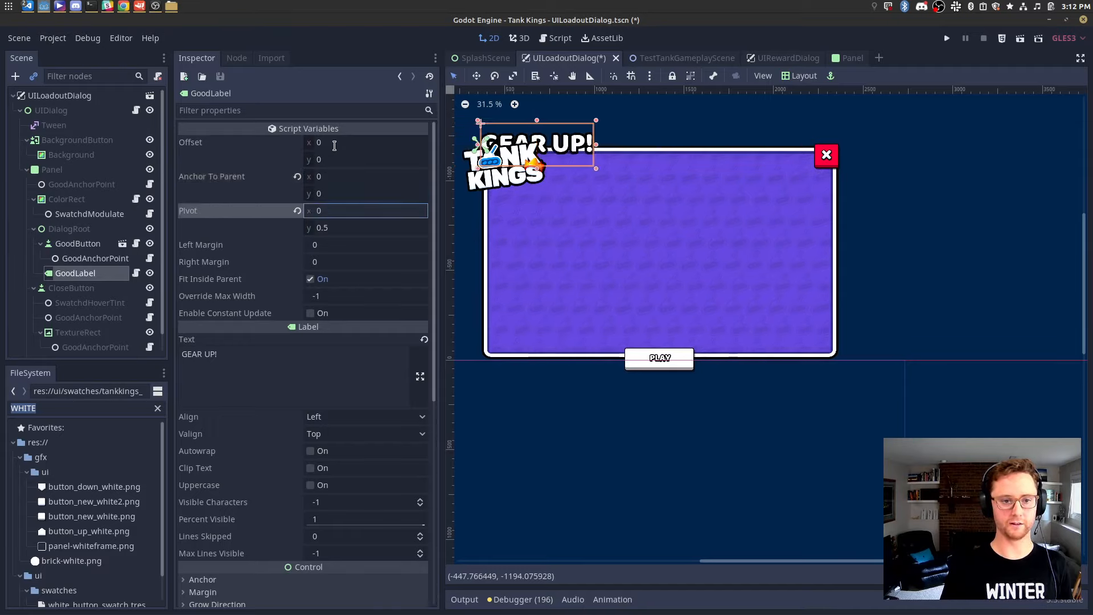
key(Tab)
text(1)
key(Return)
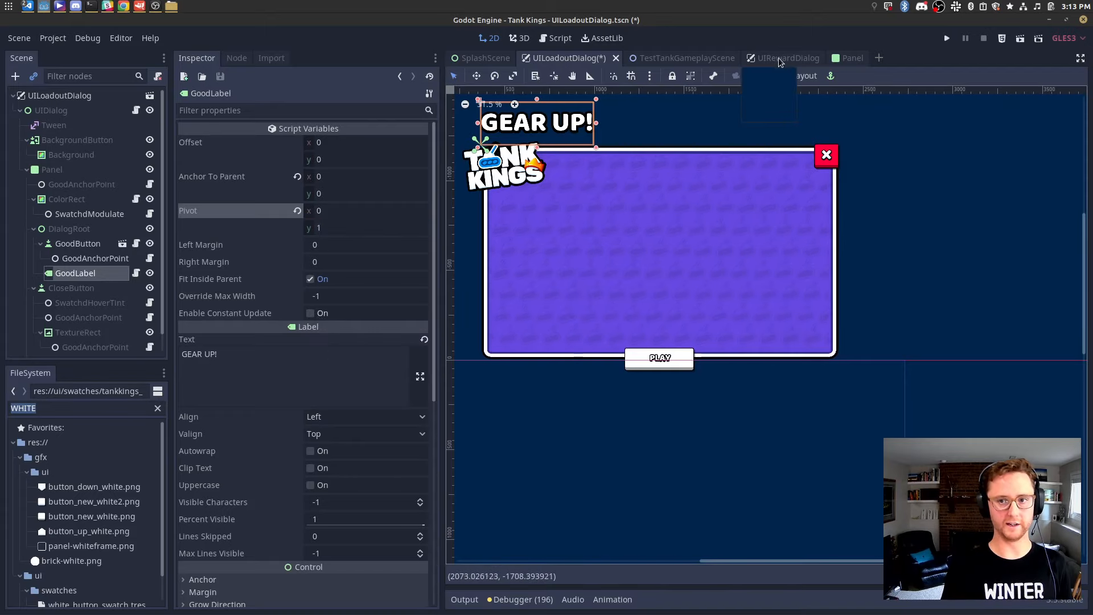
key(ctrl+s)
Check the LEADERS label's offset, anchor and pivot values in the Panel scene, and return to UILoadoutDialog.
click(832, 58)
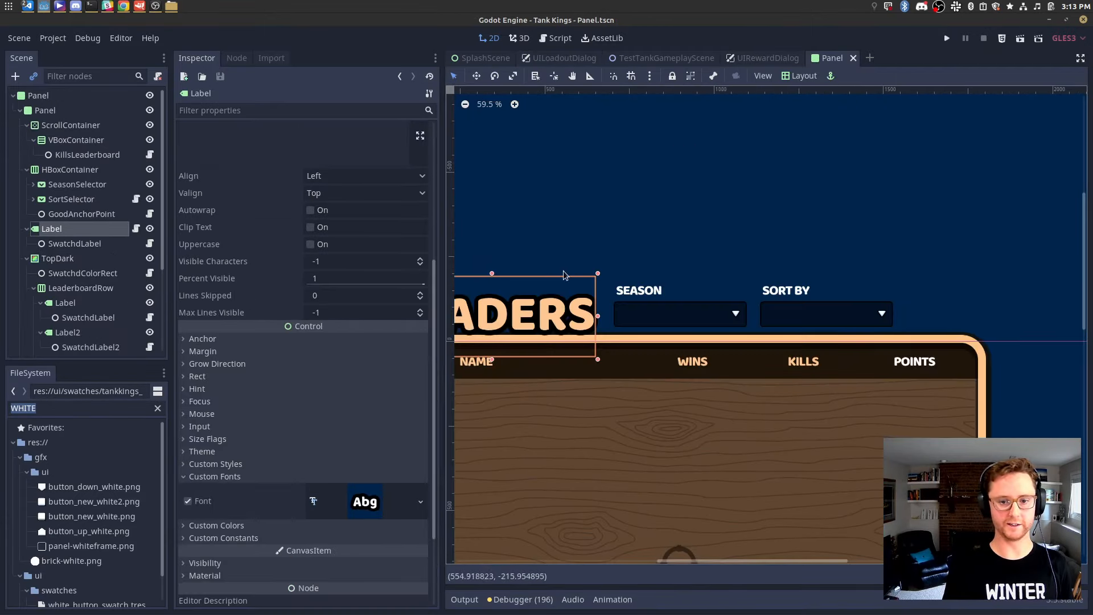
scroll(289, 262, up, 5)
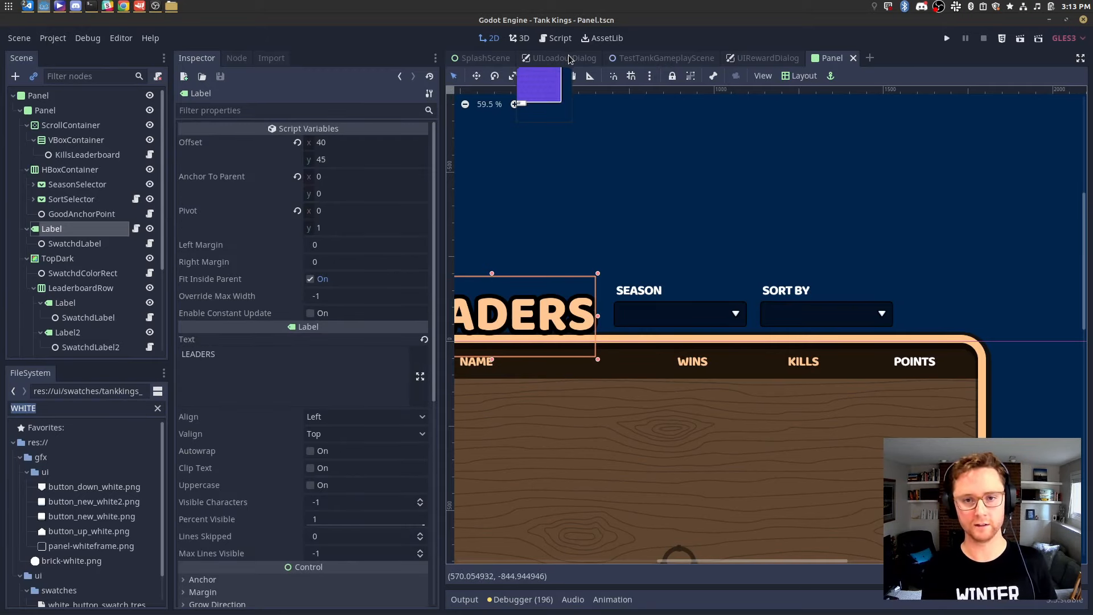
click(569, 60)
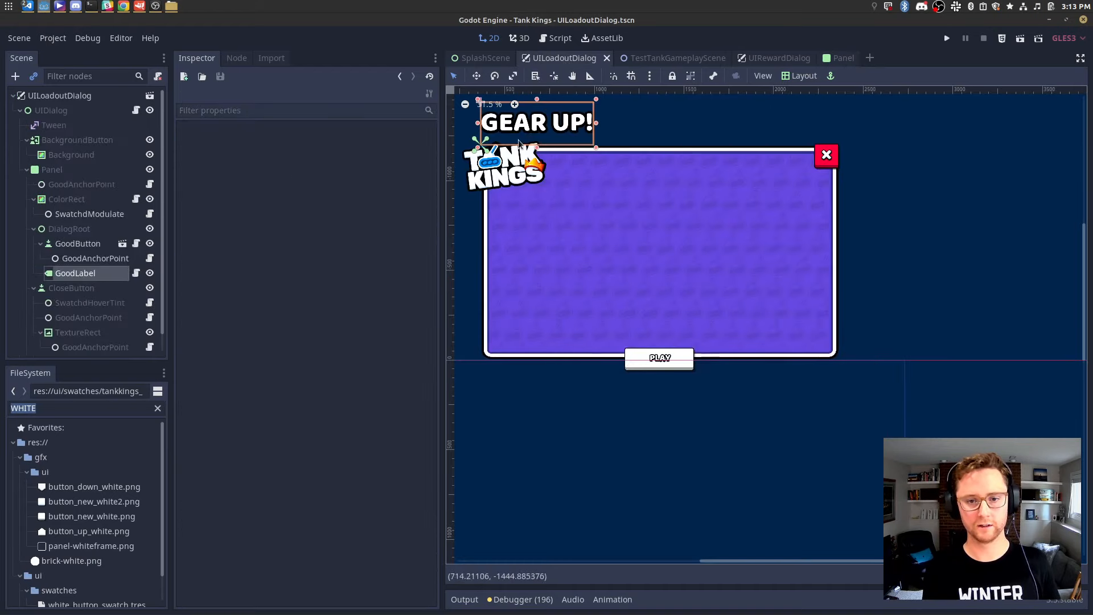
Try a y Offset of 45 on the GEAR UP! label, and reset it to 0.
click(92, 262)
click(92, 272)
click(340, 160)
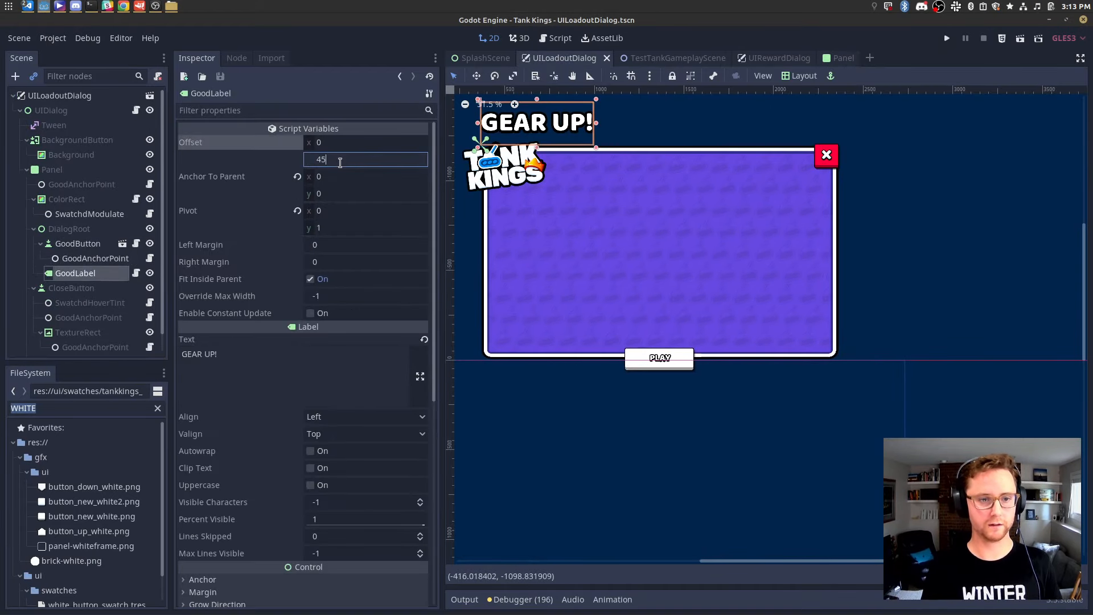
text(45)
key(Return)
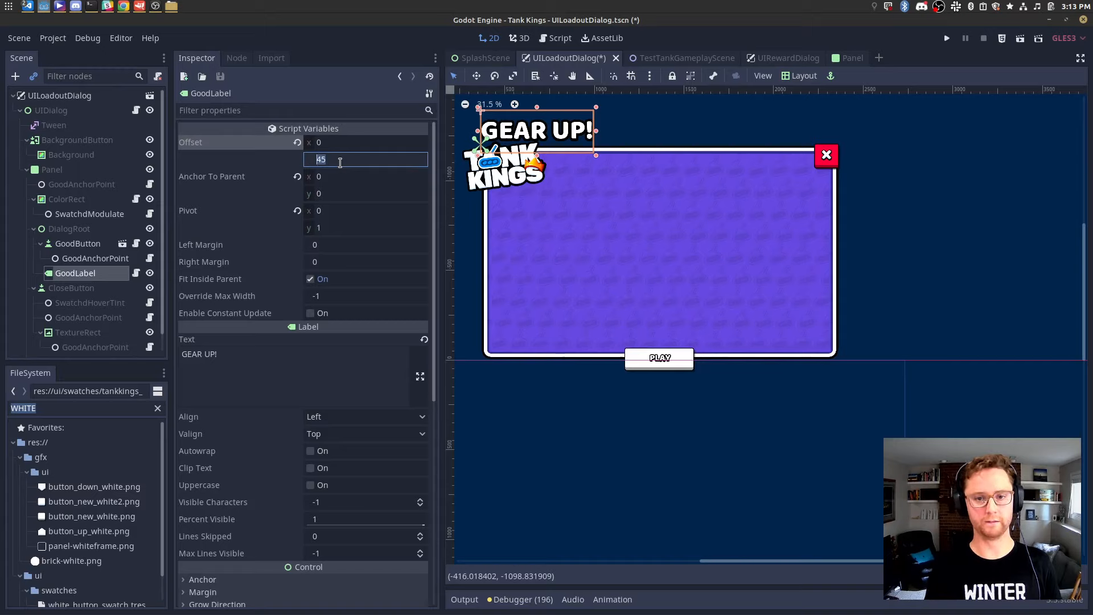
text(0)
key(Return)
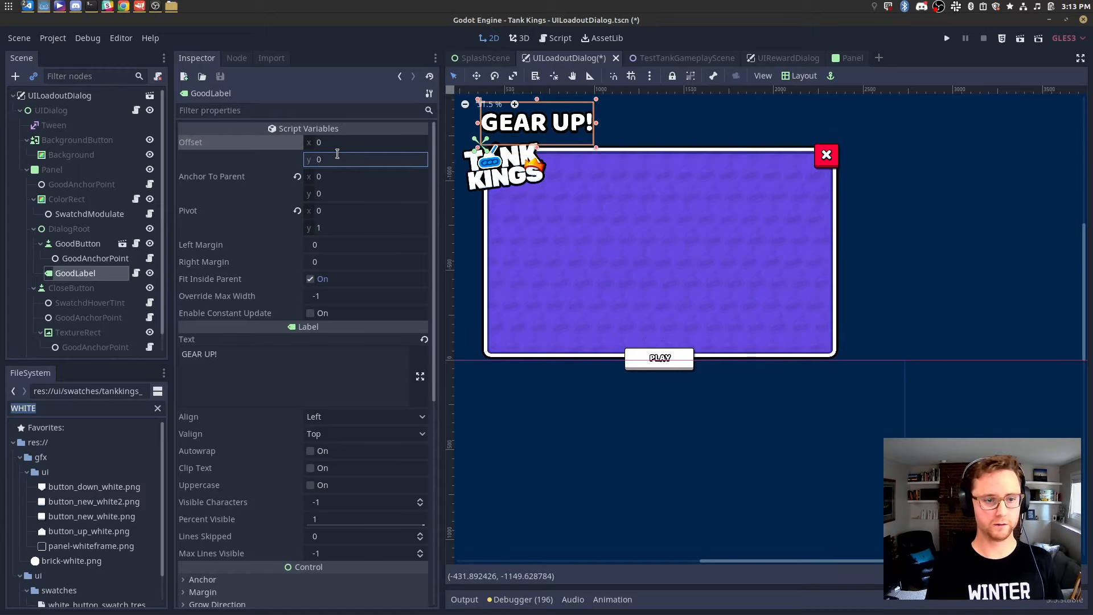
Expand the GEAR UP! label's custom font settings and set its bottom extra spacing to -32.
scroll(345, 323, down, 6)
click(365, 387)
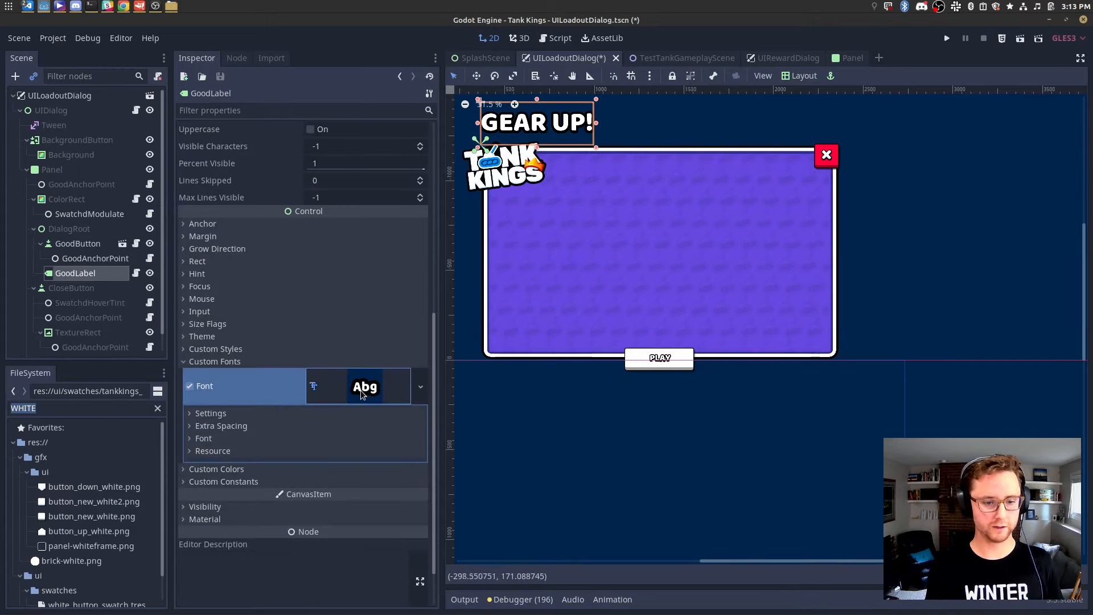
scroll(361, 385, down, 2)
click(225, 451)
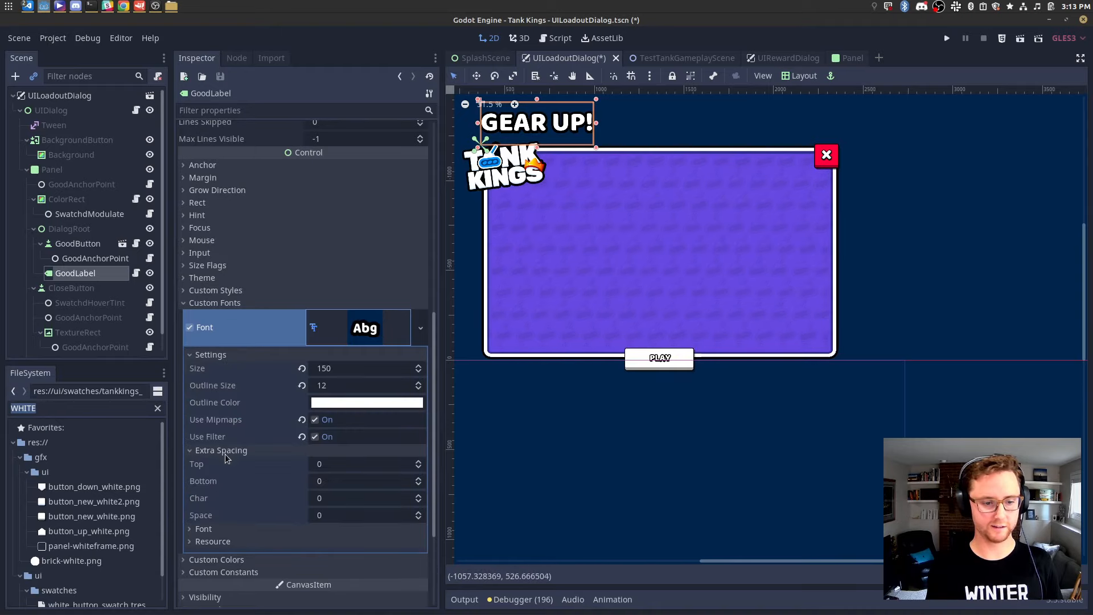
click(365, 480)
text(-)
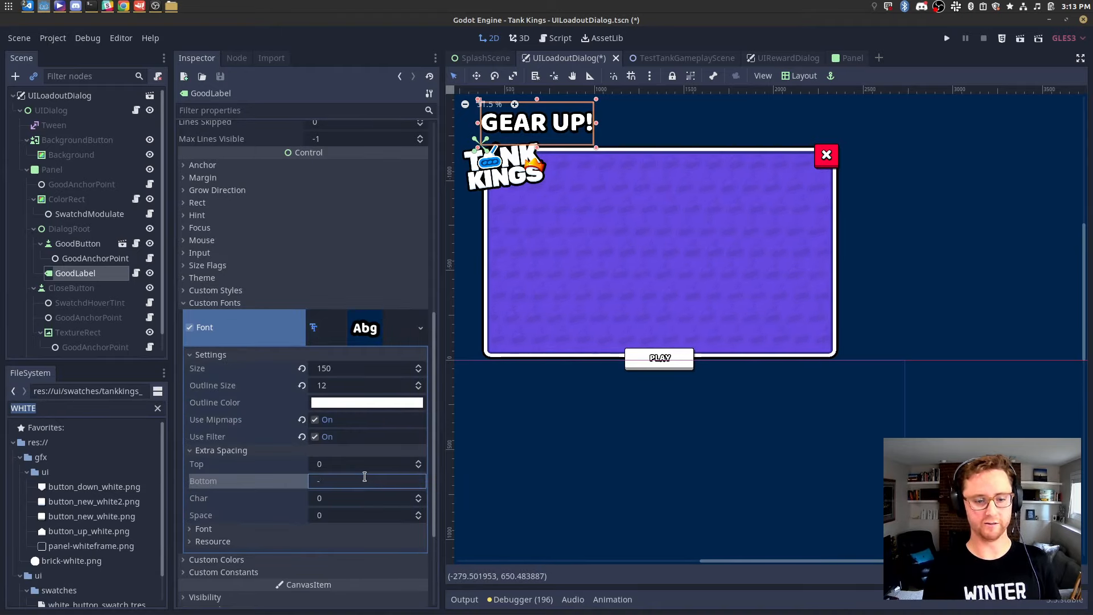
text(32)
key(Return)
key(Tab)
key(Tab)
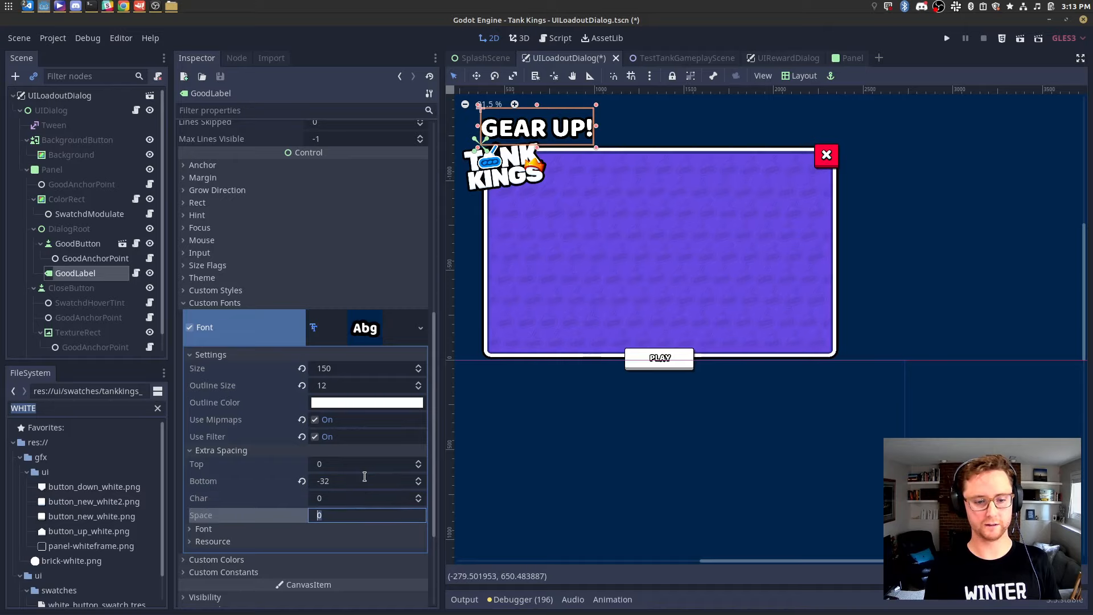
Set the GEAR UP! font's bottom extra spacing to -64 and save the scene.
click(364, 476)
text(-64)
key(Return)
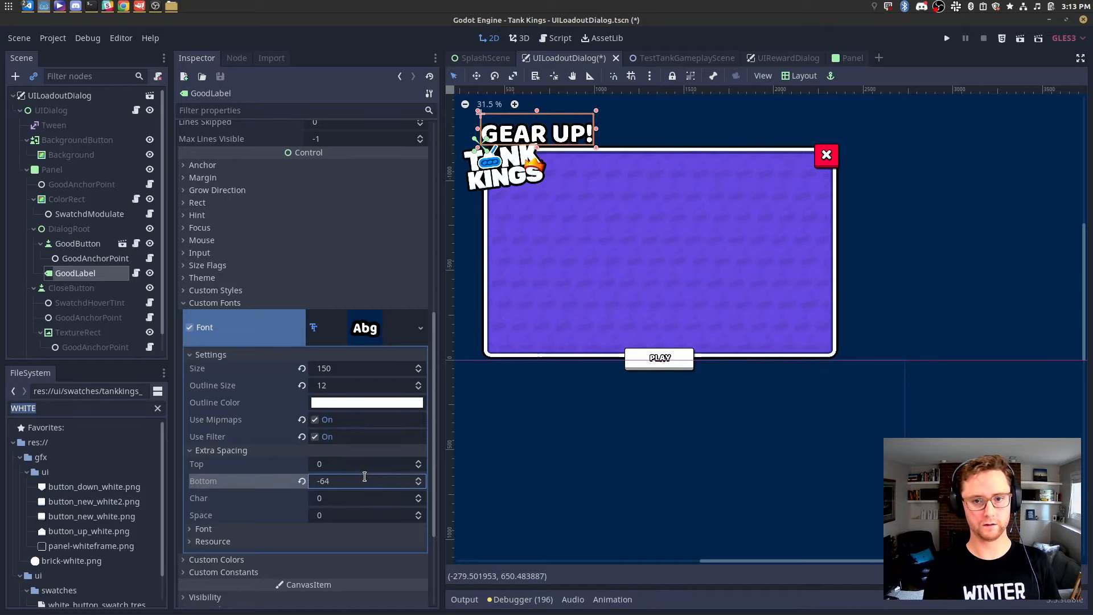
key(ctrl+s)
Compare the LEADERS label in the Panel scene with the new title, and return to UILoadoutDialog.
click(485, 58)
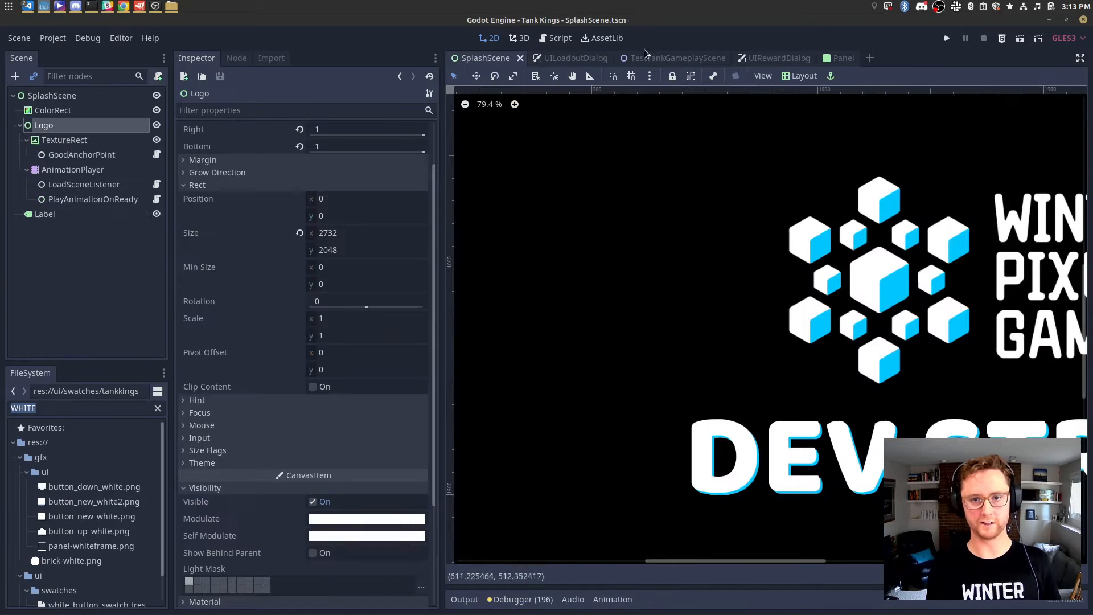
click(867, 59)
click(832, 58)
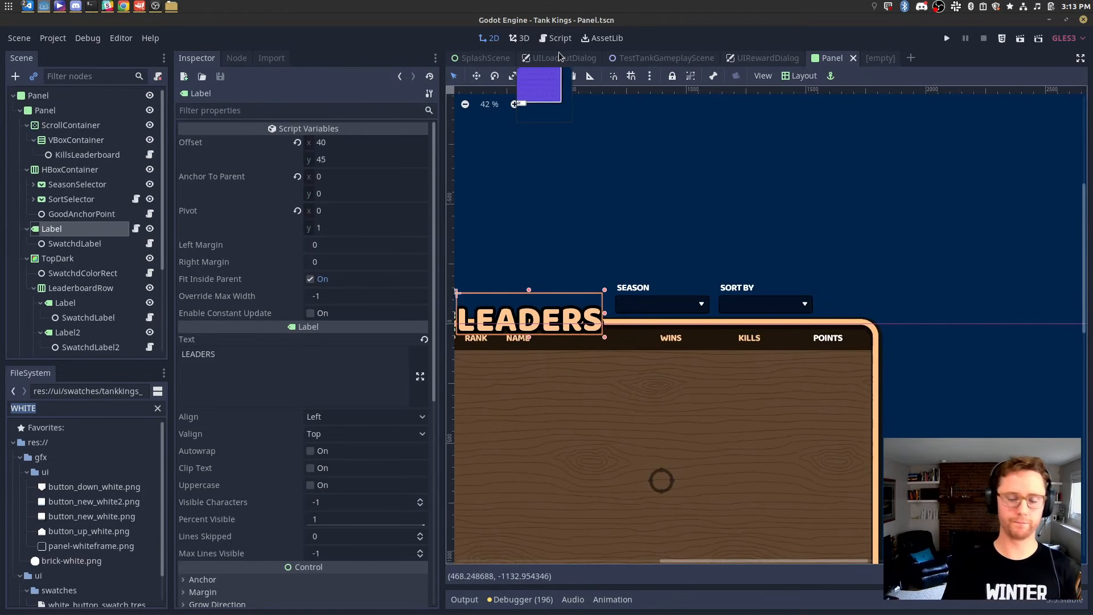
click(578, 58)
click(874, 63)
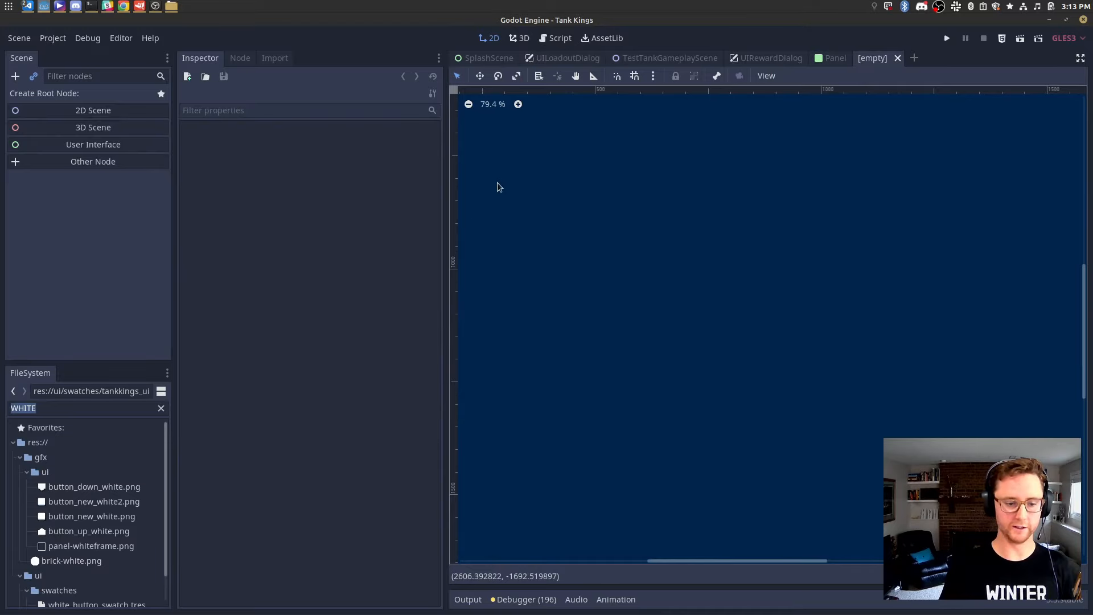
click(563, 58)
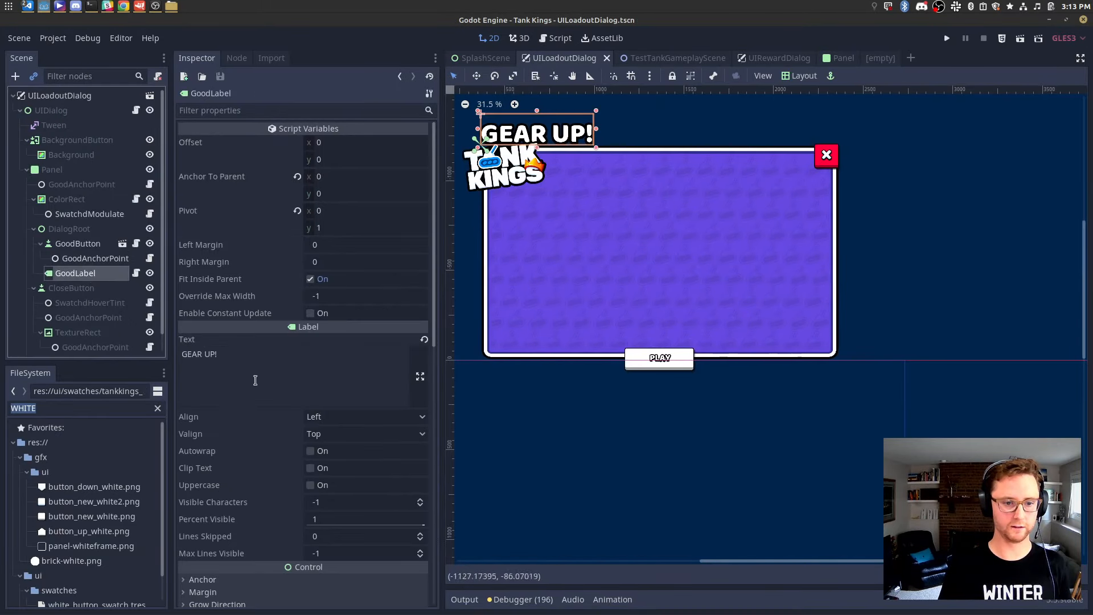
Reset the GEAR UP! font's bottom extra spacing to 0.
scroll(255, 381, down, 10)
click(350, 532)
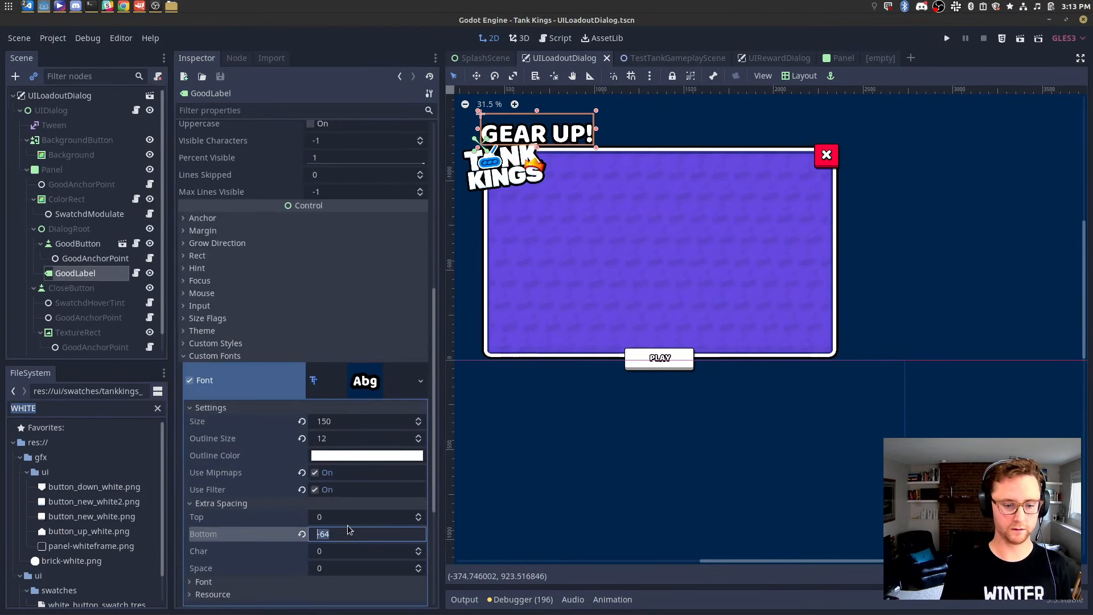
text(0)
key(Return)
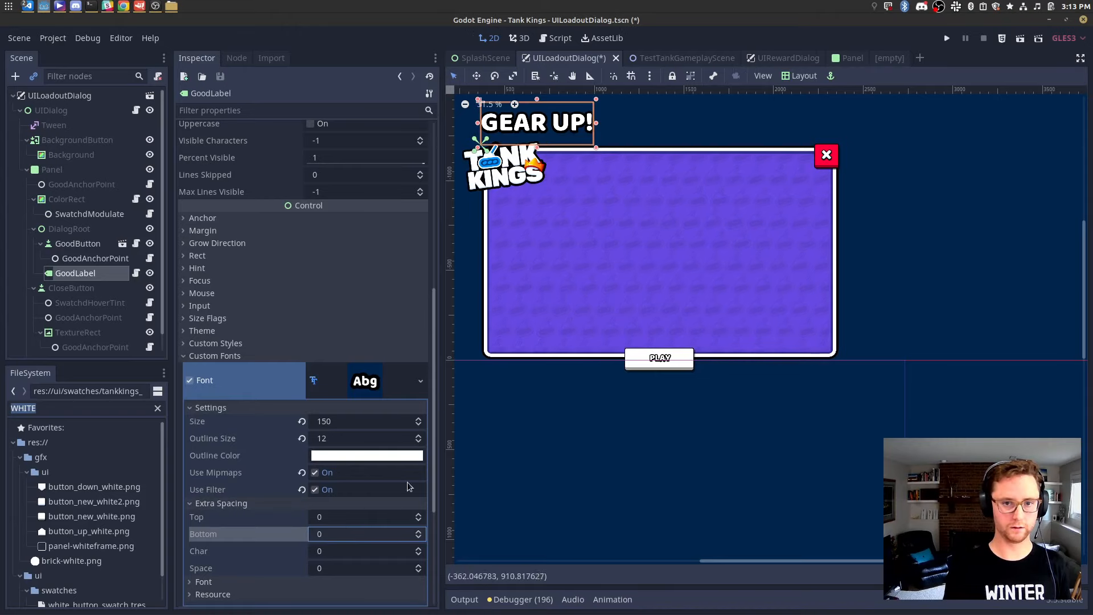
Reselect the GEAR UP! label and make its custom font unique.
click(838, 58)
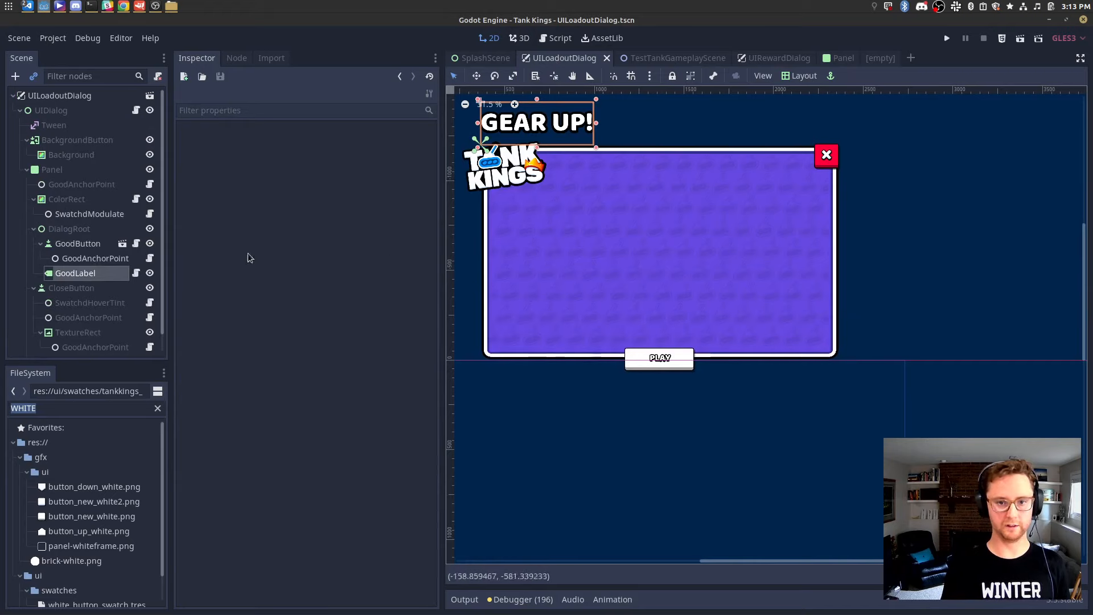
click(97, 258)
click(95, 273)
scroll(251, 322, down, 10)
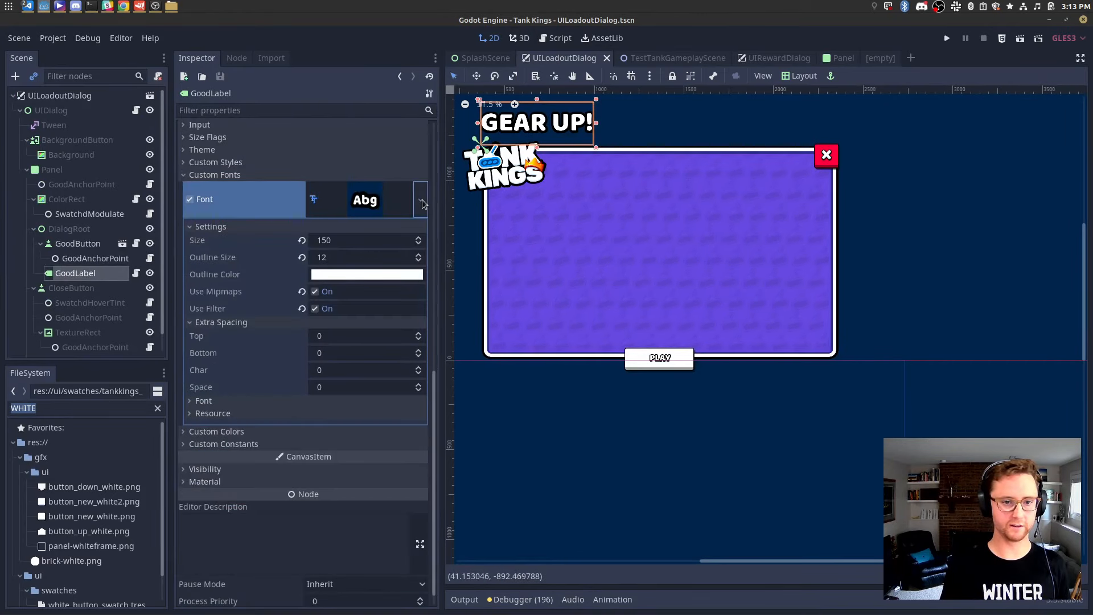
click(421, 200)
click(370, 306)
scroll(481, 236, up, 5)
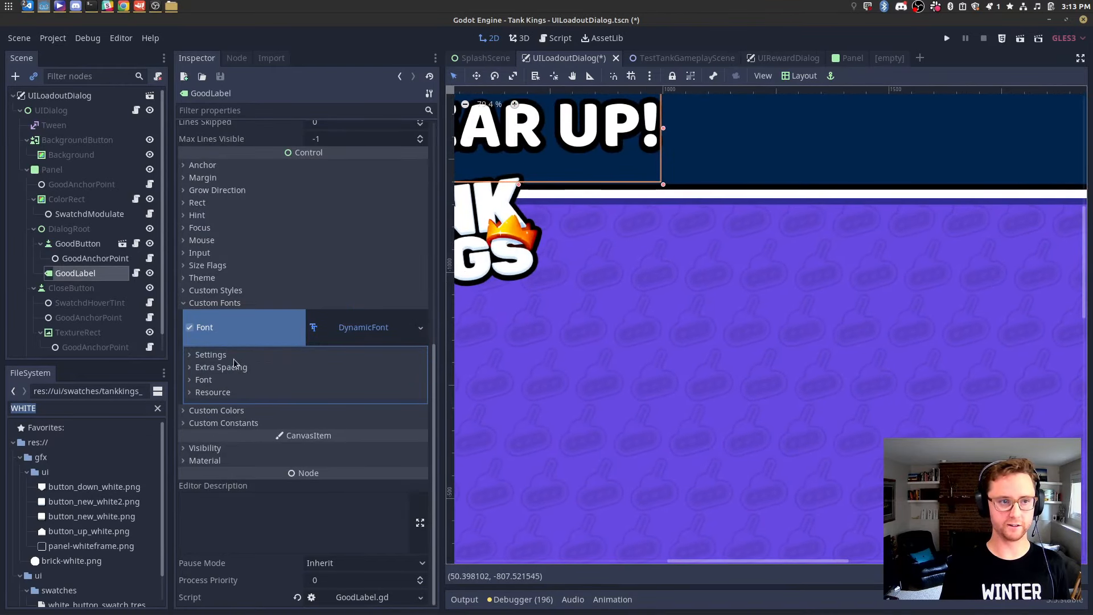
Check the new desktop notification, switch to Discord, and join the pixels_only voice channel.
click(990, 6)
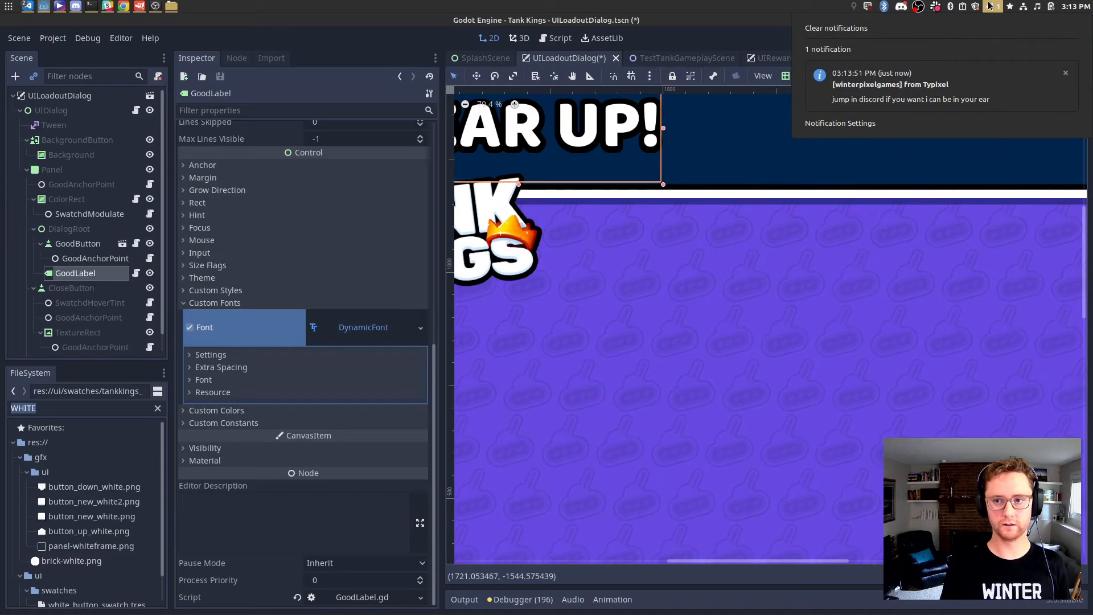
click(76, 6)
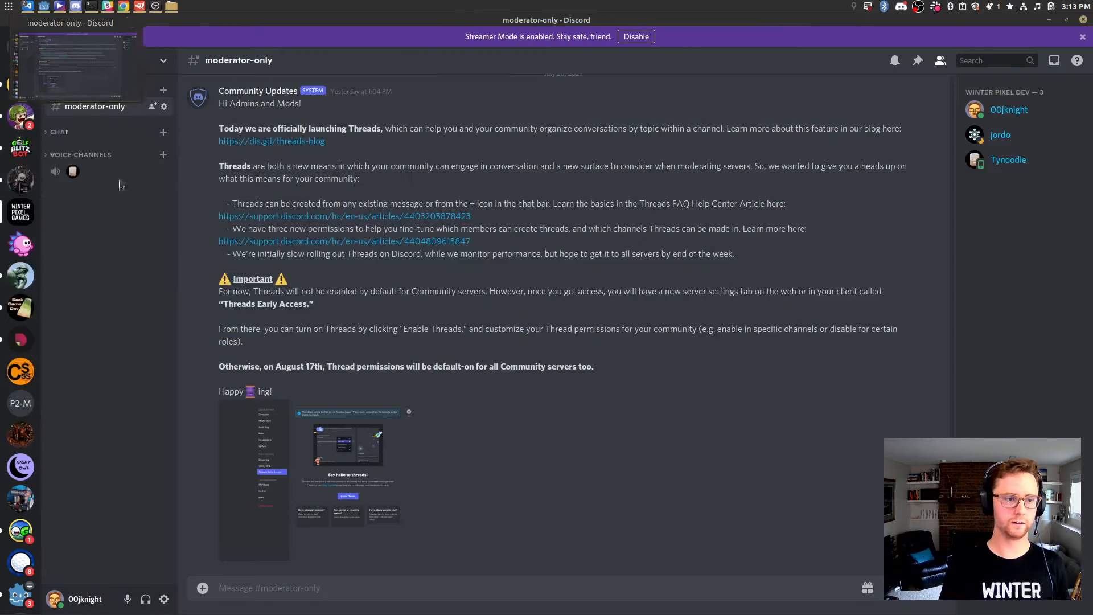
click(85, 154)
click(129, 177)
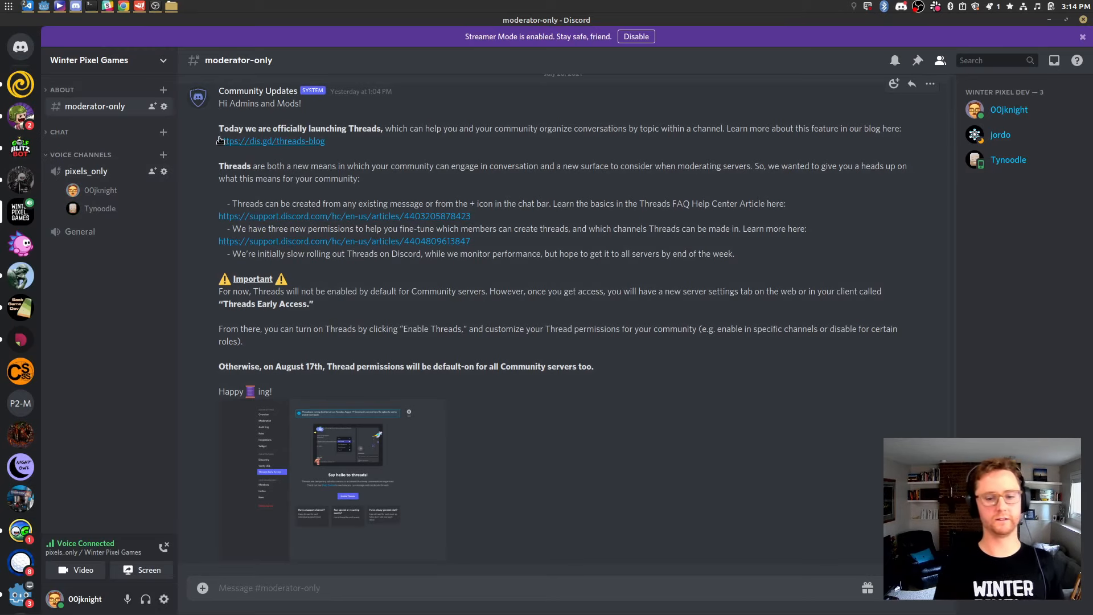
Switch back to Godot and save the UILoadoutDialog scene.
key(alt+Tab)
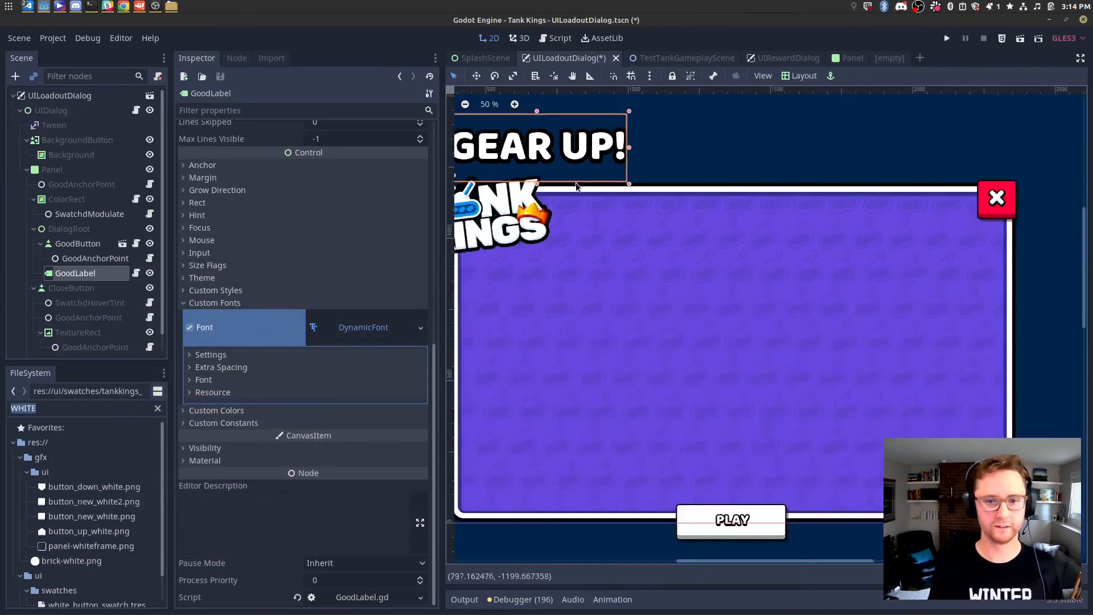
key(alt+Tab)
key(Escape)
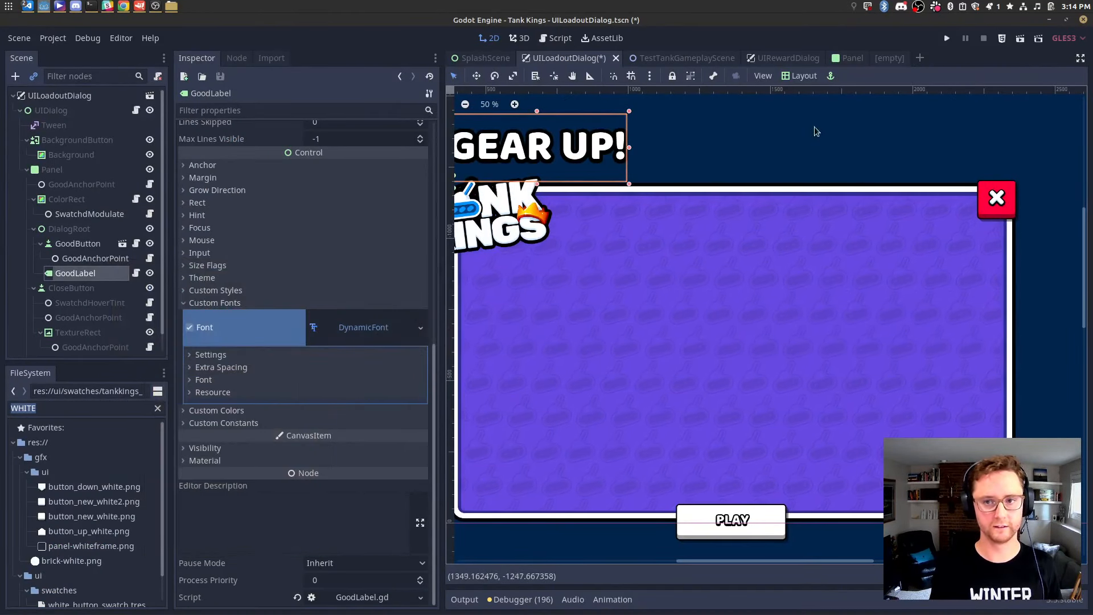
key(ctrl+s)
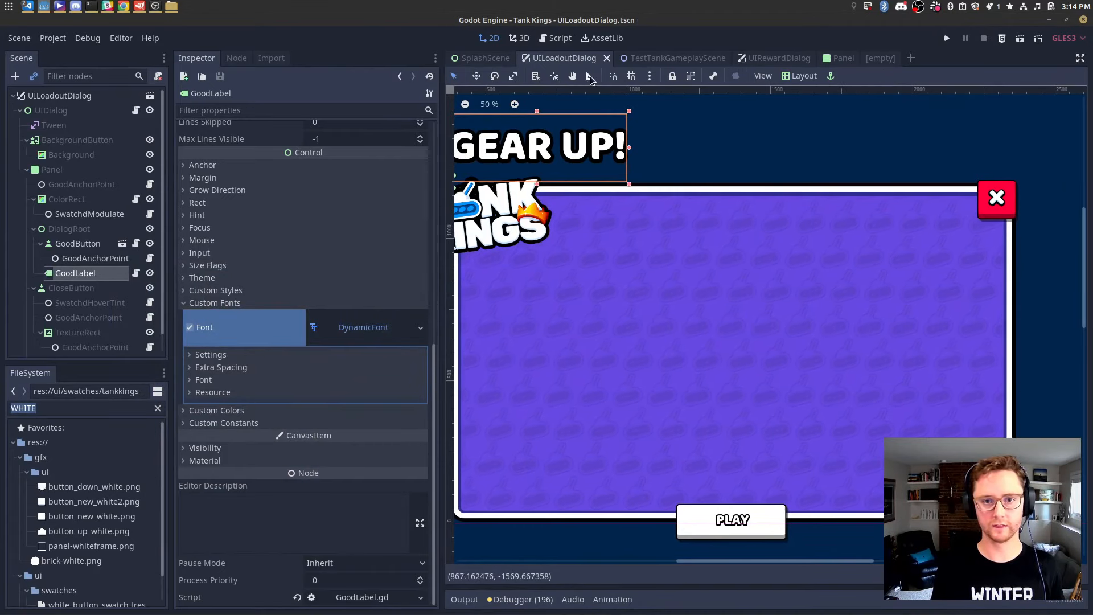
scroll(683, 246, up, 8)
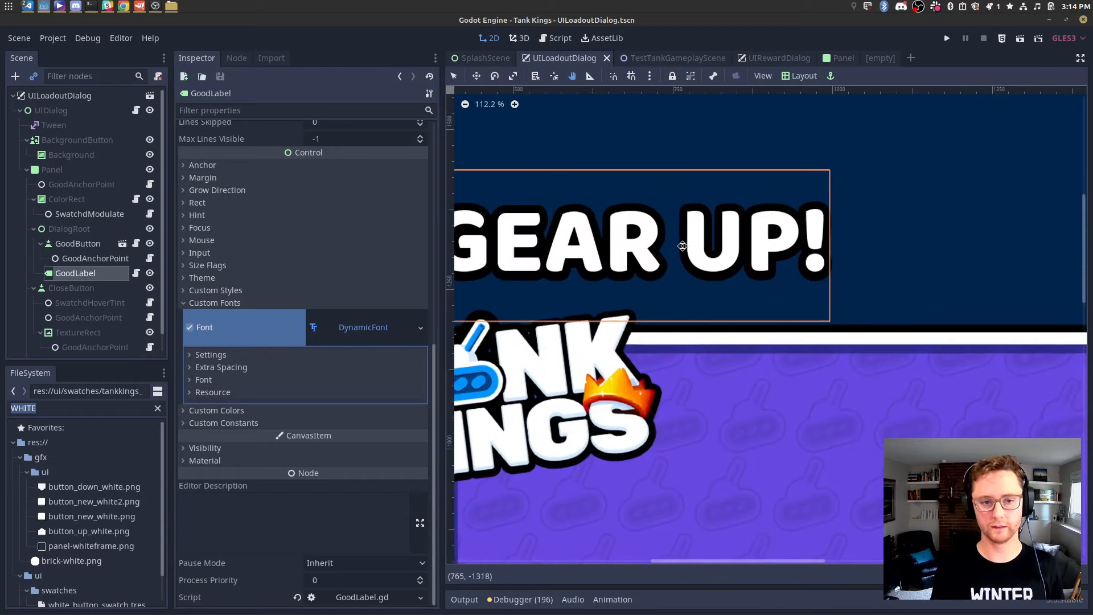
key(alt+Tab)
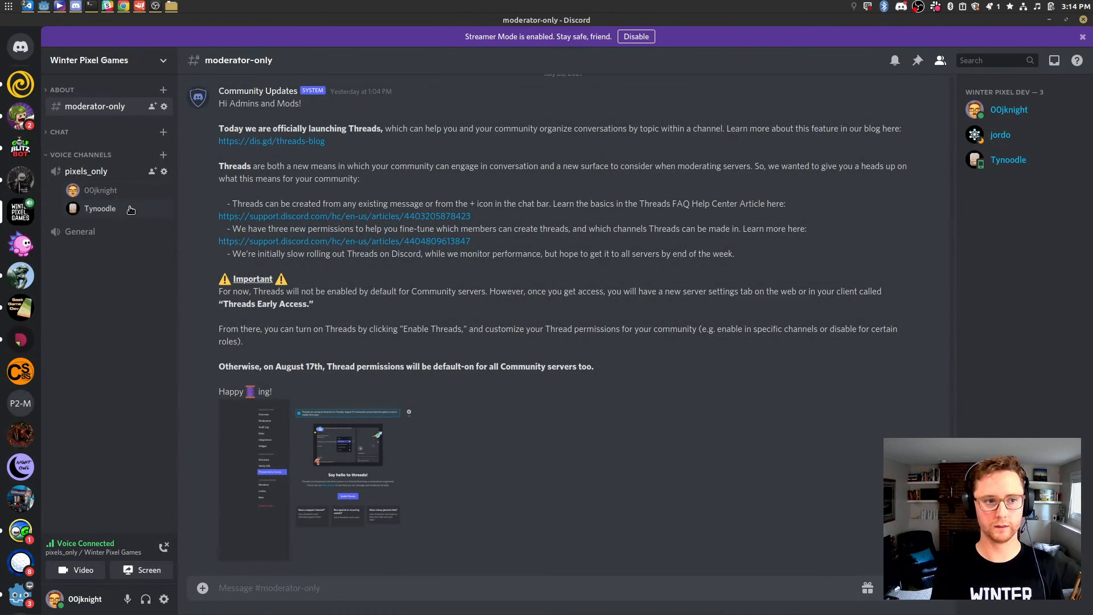
Look at the other voice participant's profile in Discord and switch back to Godot.
click(124, 205)
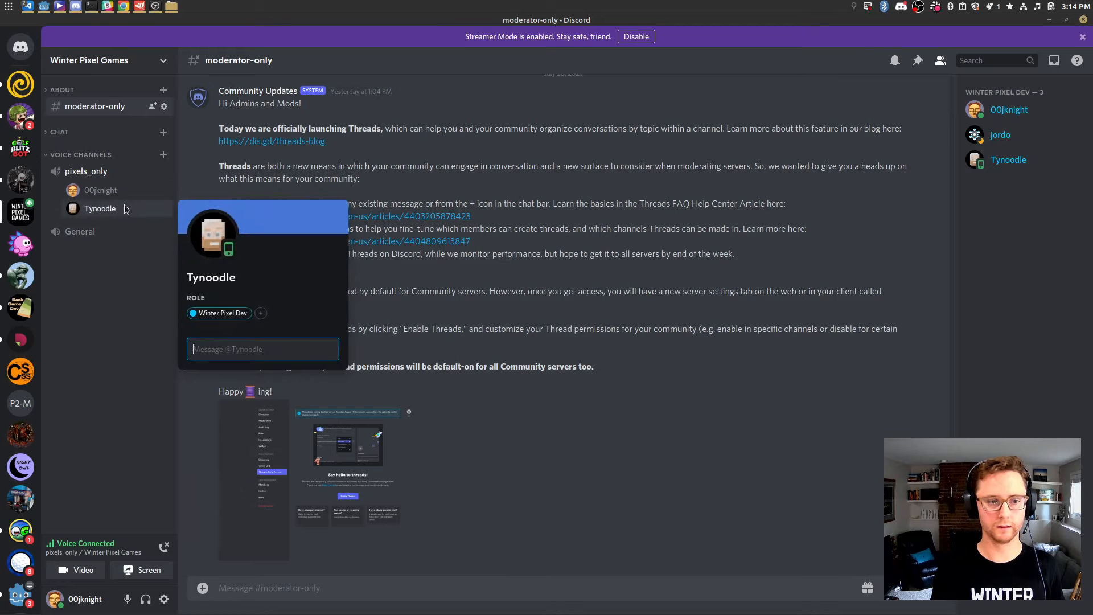
key(alt+Tab)
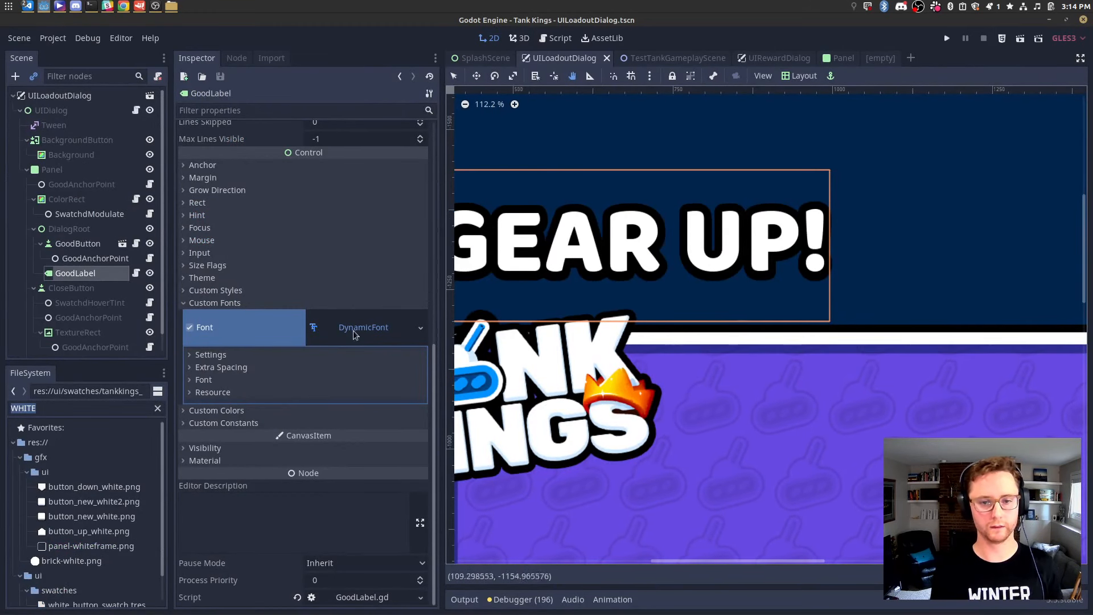
Expand the GEAR UP! font's size and extra spacing settings, and try bottom extra spacings of 32 and -32.
scroll(713, 256, down, 2)
scroll(713, 257, down, 1)
click(211, 355)
click(220, 451)
click(351, 483)
text(32)
key(Return)
click(352, 483)
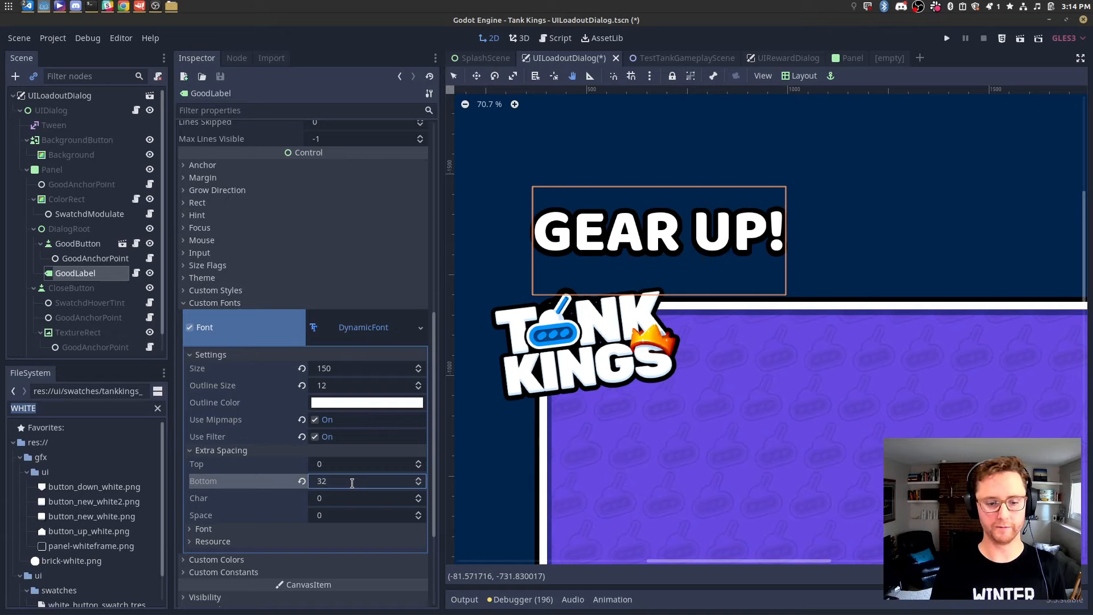
text(-32)
key(Return)
key(Tab)
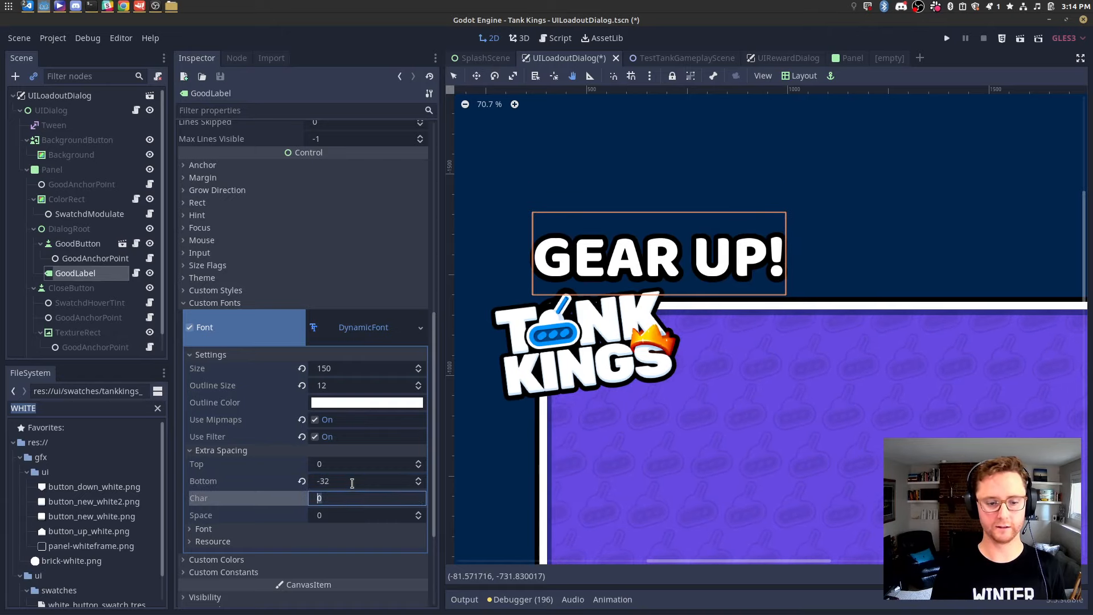
Set the GEAR UP! font's top extra spacing to -32 and bottom extra spacing to -50, and save the scene.
key(shift+Tab)
key(shift+Tab)
text(-32)
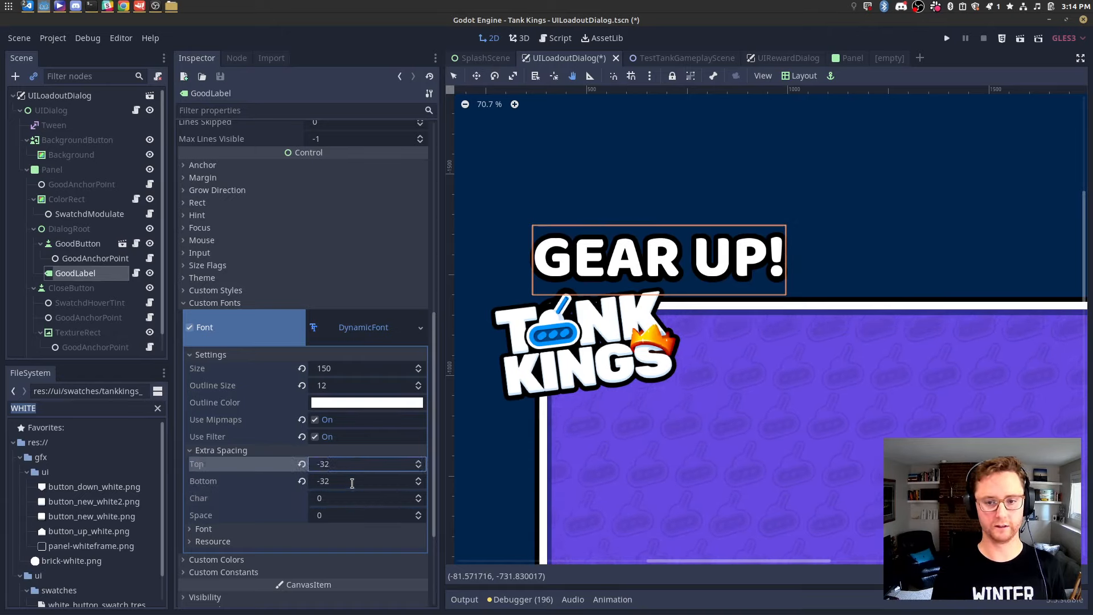
key(Tab)
text(-5)
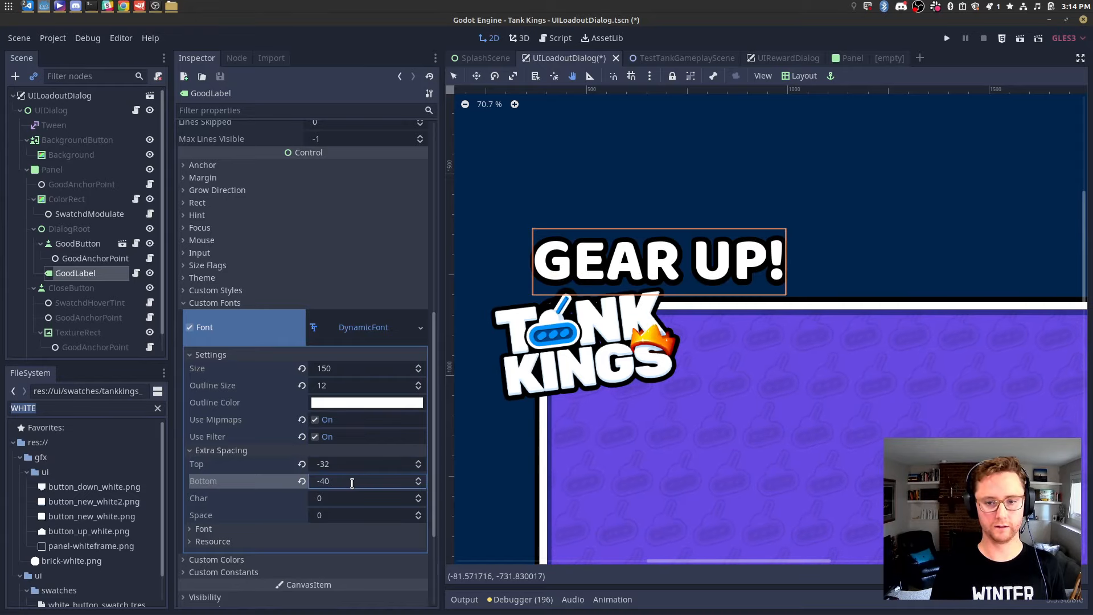
text(0)
key(Return)
key(ctrl+s)
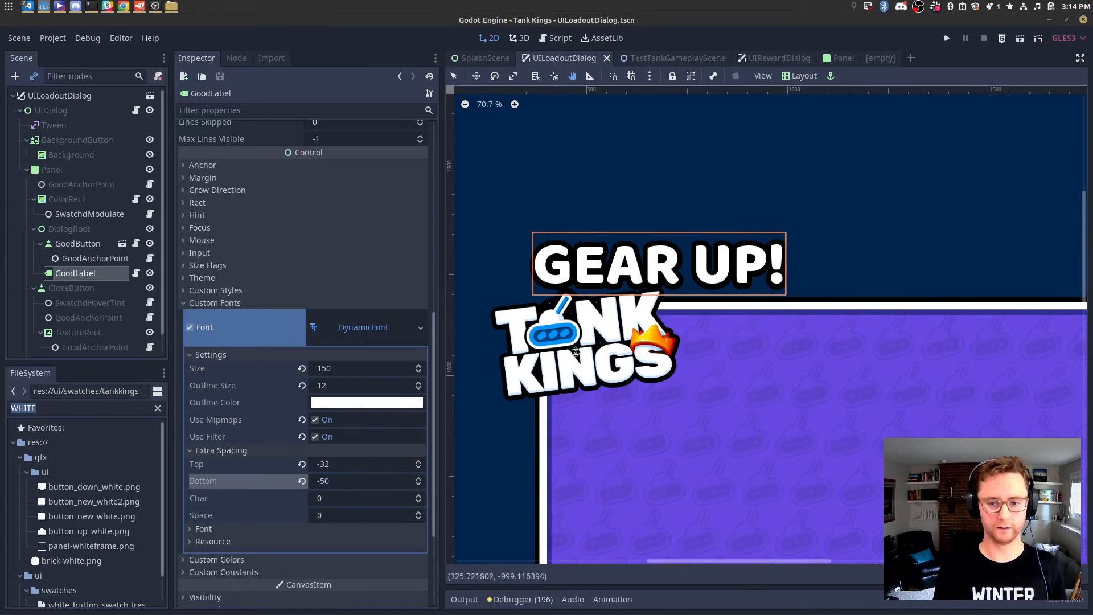
Switch to the GIMP mockup and measure the U and P of the GEAR UP! title with rectangular selections.
scroll(655, 319, down, 5)
key(alt+Tab)
key(alt+Tab)
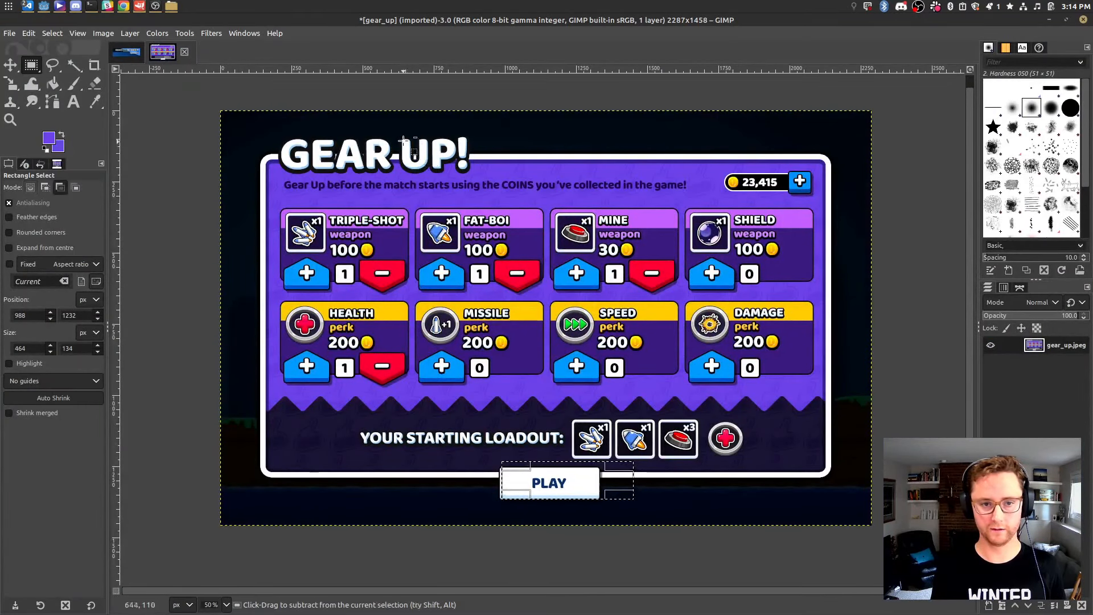
ctrl+scroll(405, 142, up, 6)
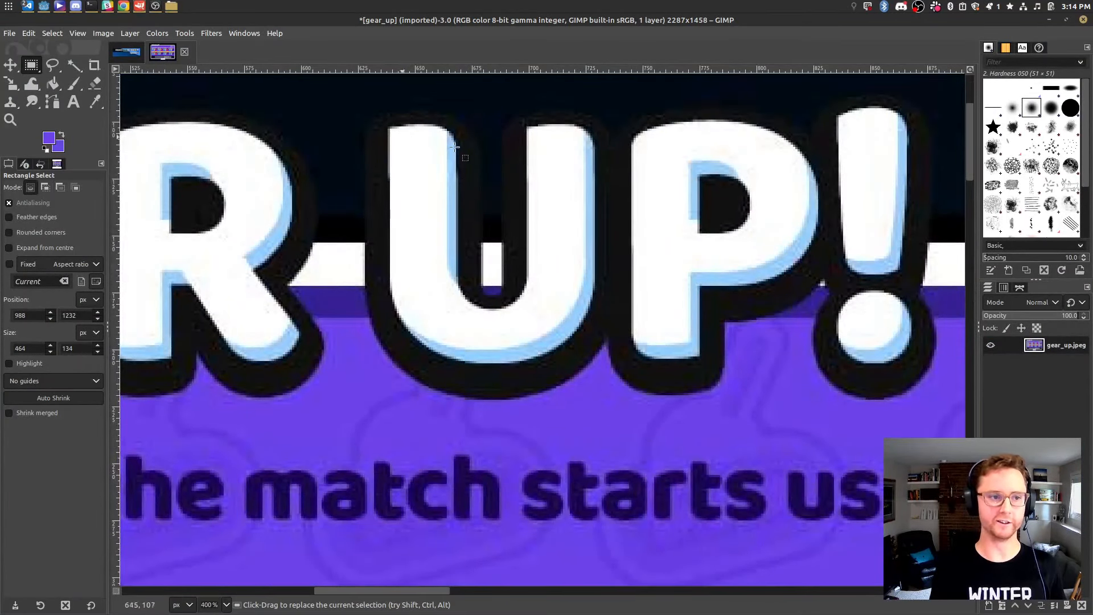
drag(370, 132, 607, 373)
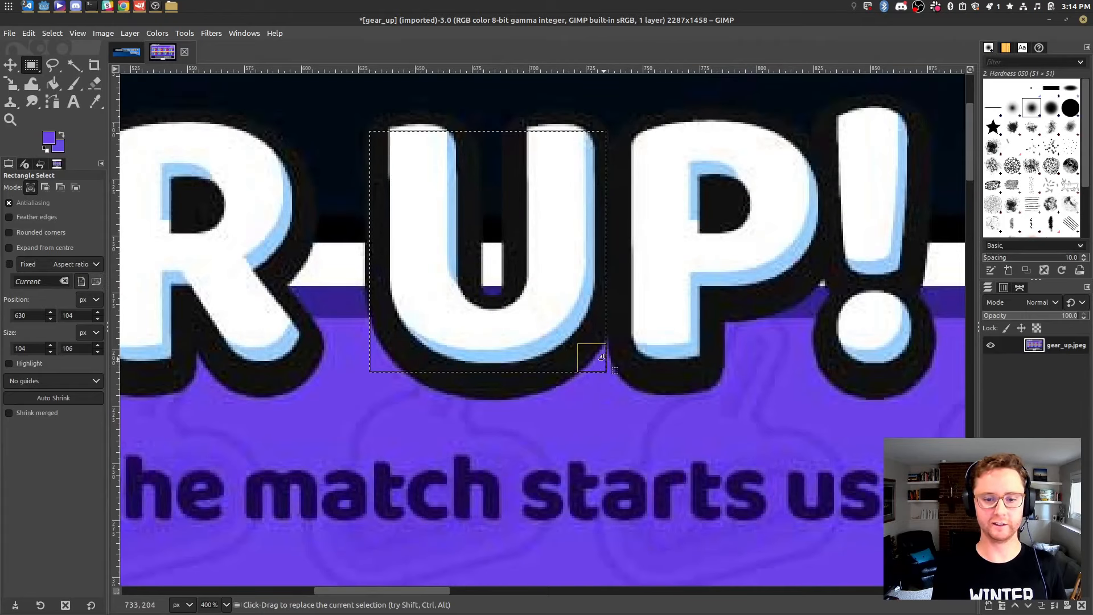
click(545, 322)
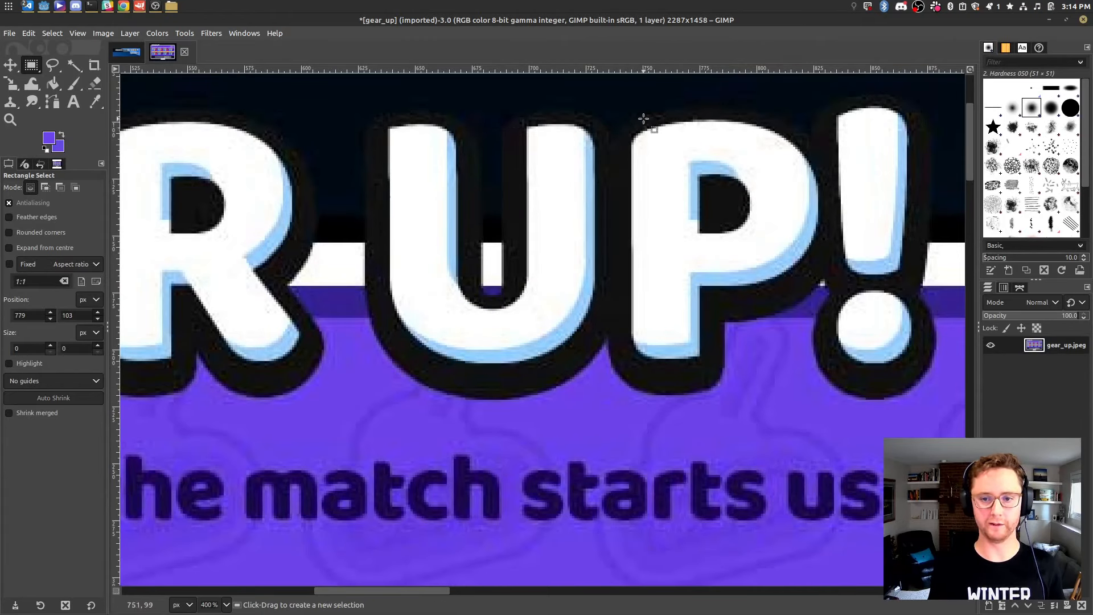
drag(638, 124, 823, 391)
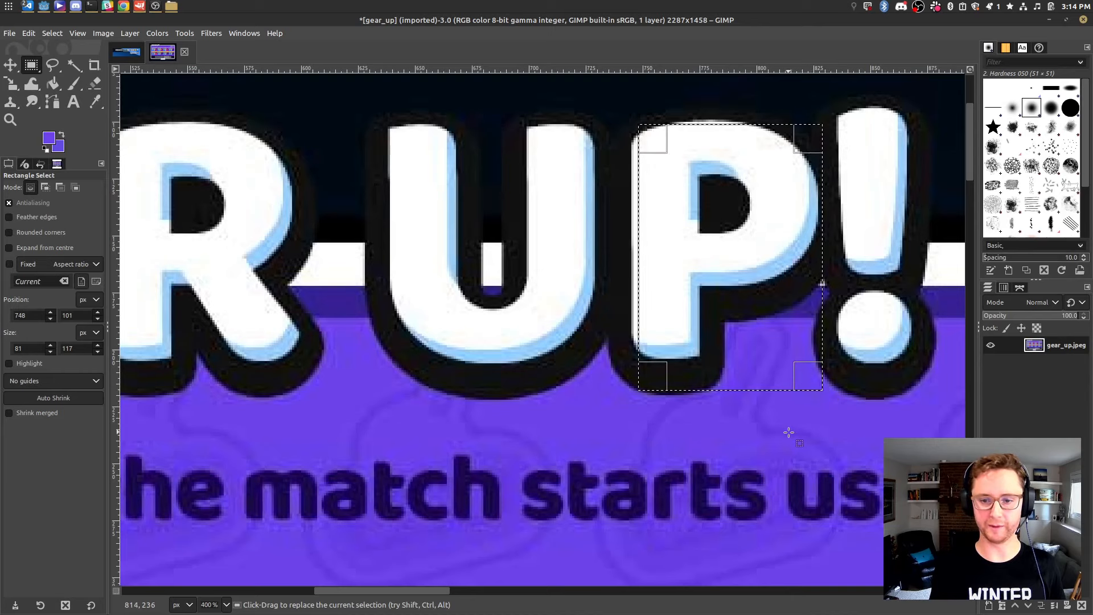
click(784, 433)
Compare the Godot label with the mockup by framing the whole GEAR UP! title in GIMP, returning to Godot at the end.
key(alt+Tab)
scroll(660, 348, up, 8)
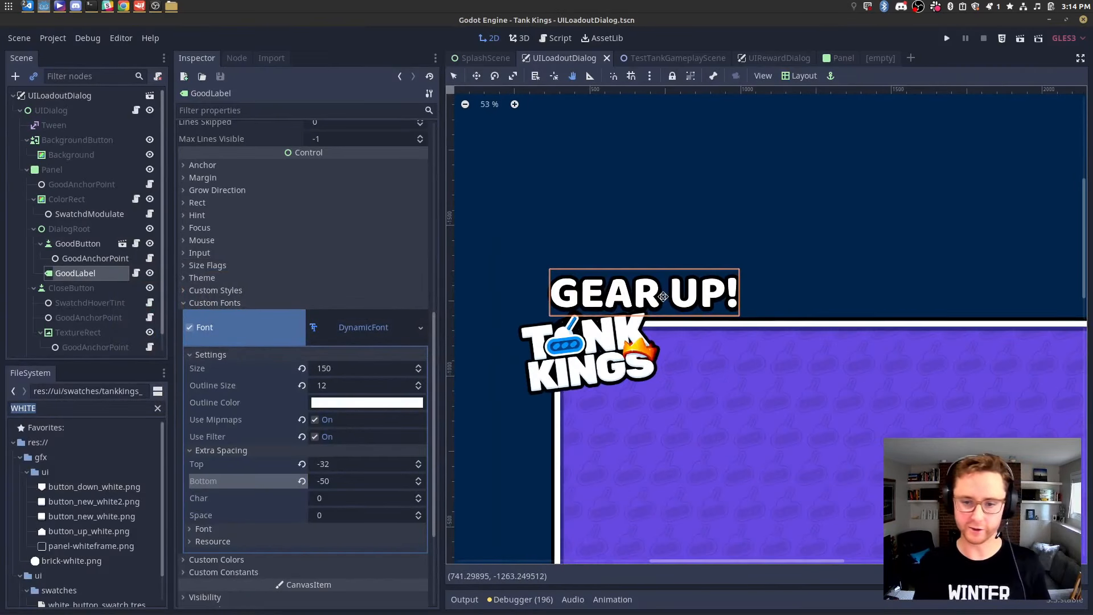
scroll(540, 308, down, 2)
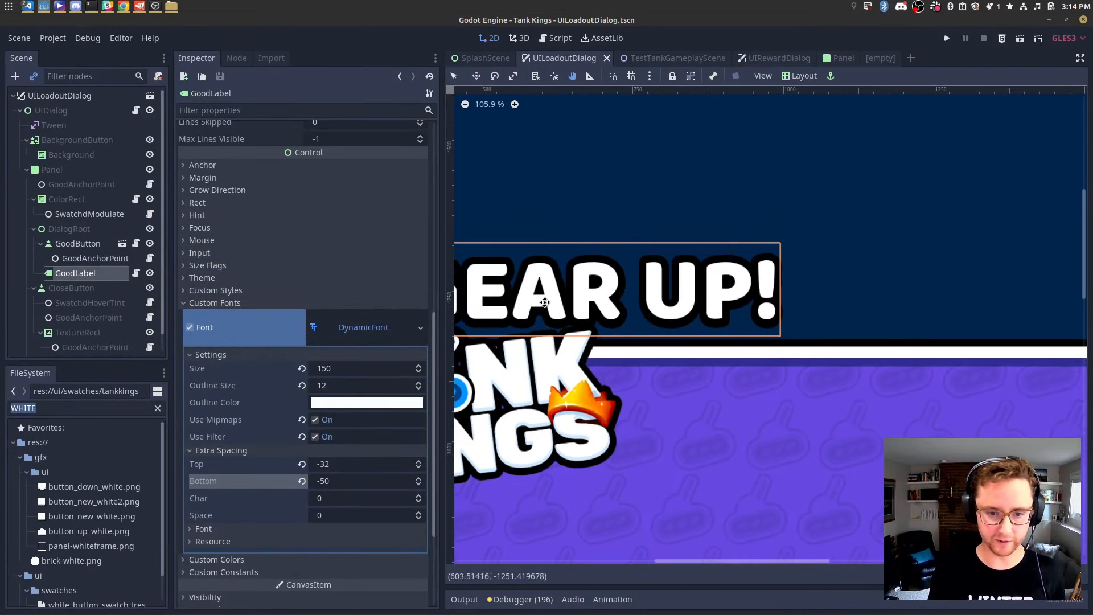
key(alt+Tab)
drag(369, 196, 787, 288)
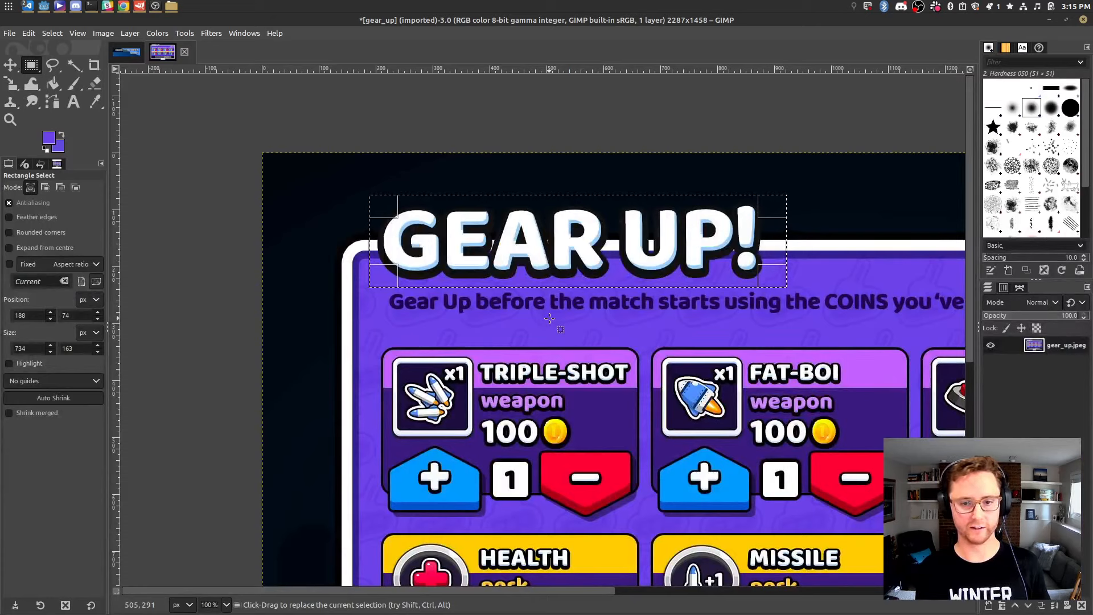
key(alt+Tab)
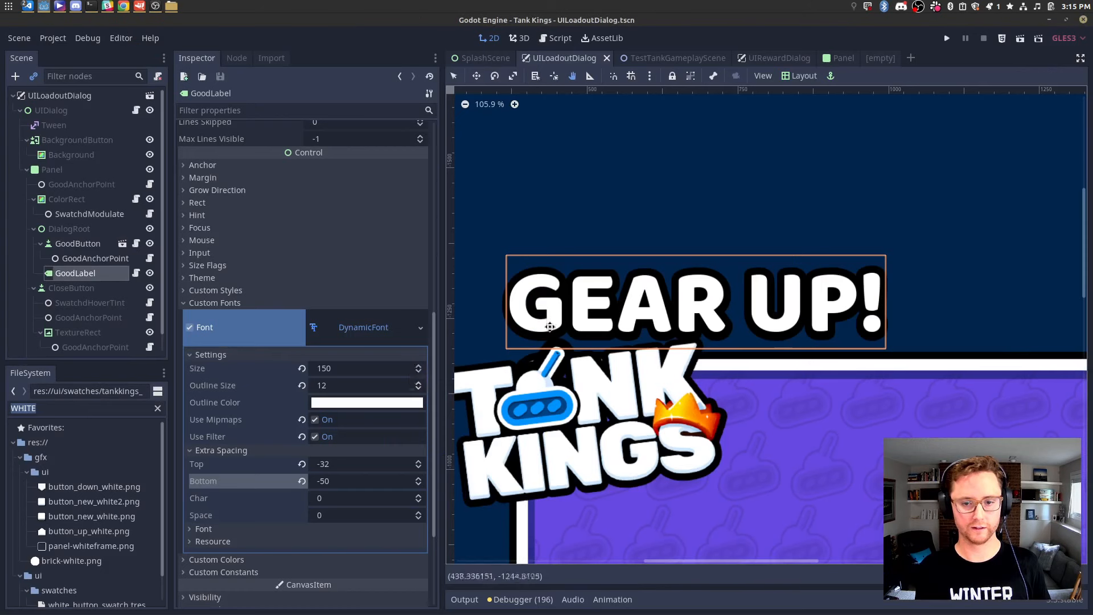
Try a vertical offset of 3 on the GEAR UP! label and set it back to 0.
click(67, 259)
click(66, 273)
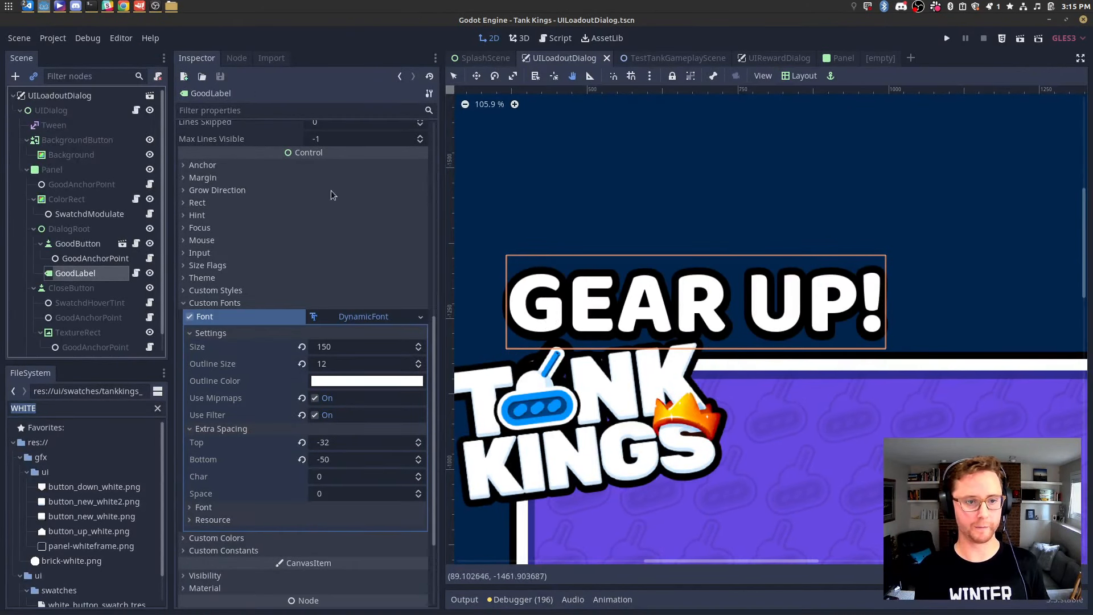
scroll(320, 219, up, 5)
scroll(319, 218, up, 3)
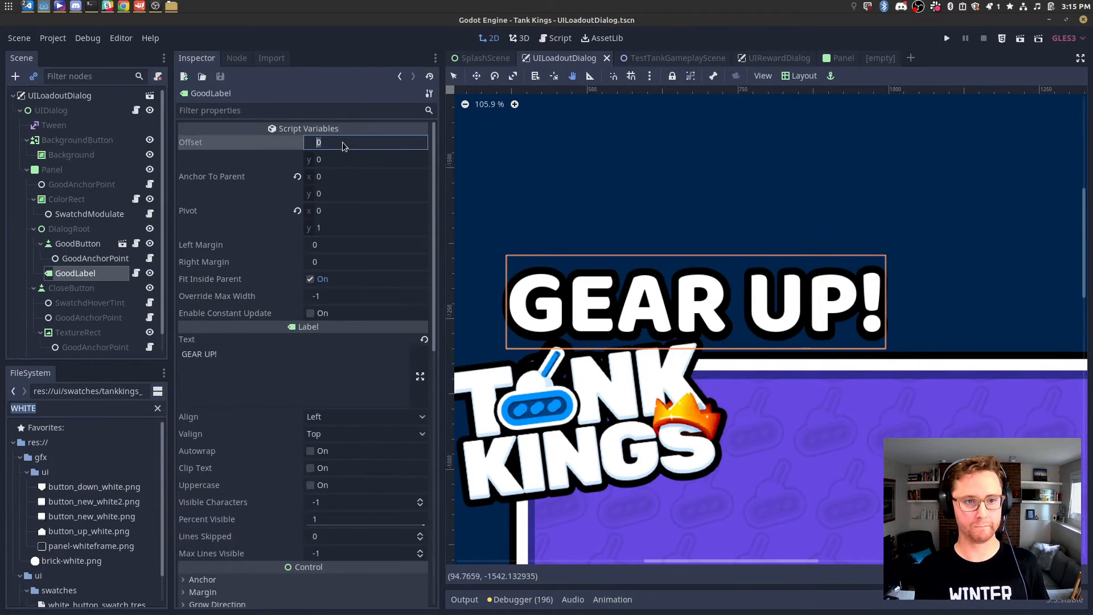
click(344, 159)
key(Return)
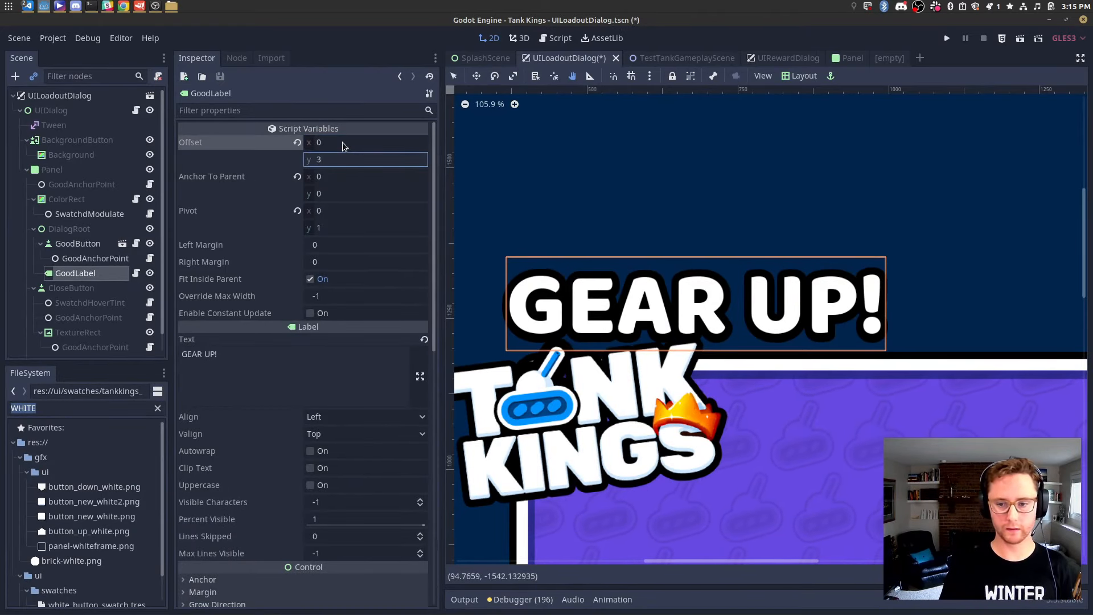
text(0)
key(Return)
Hide the Tank Kings Logo node in the loadout dialog.
scroll(684, 353, down, 20)
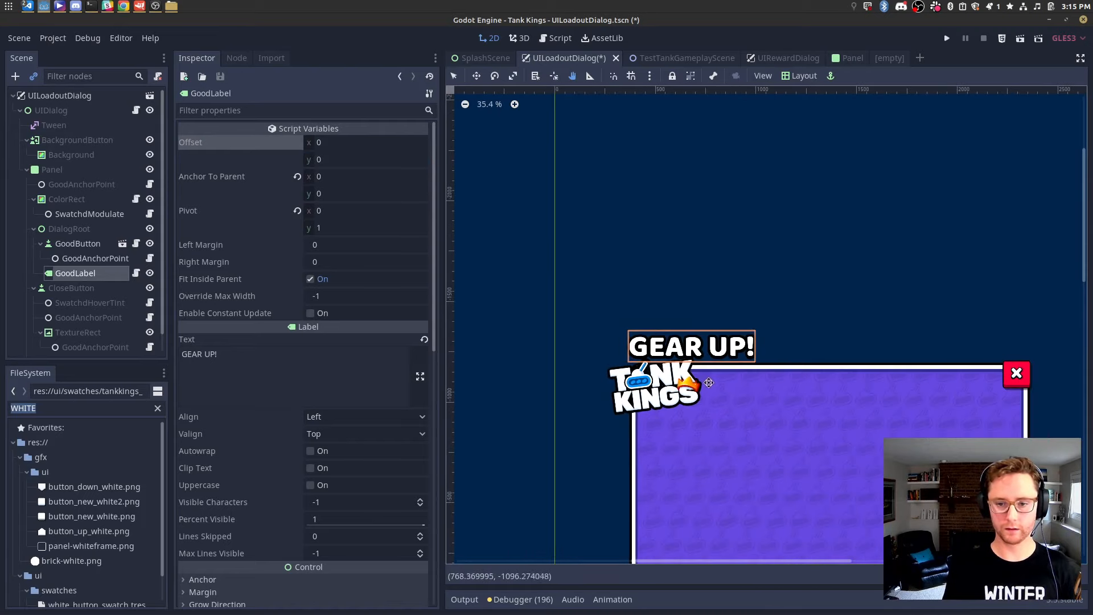
scroll(104, 271, down, 1)
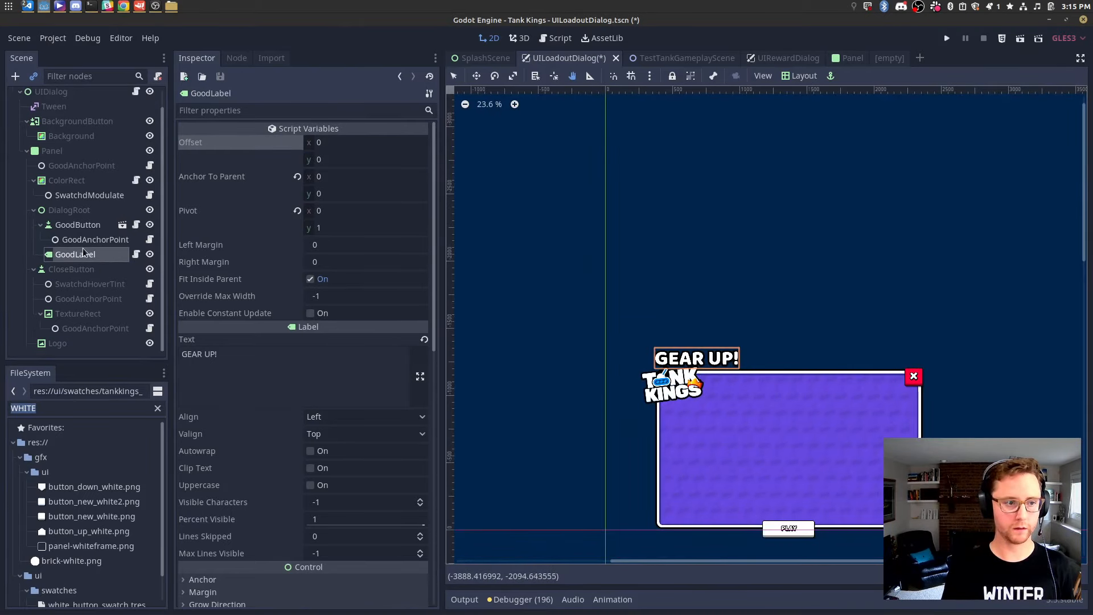
click(57, 343)
click(149, 344)
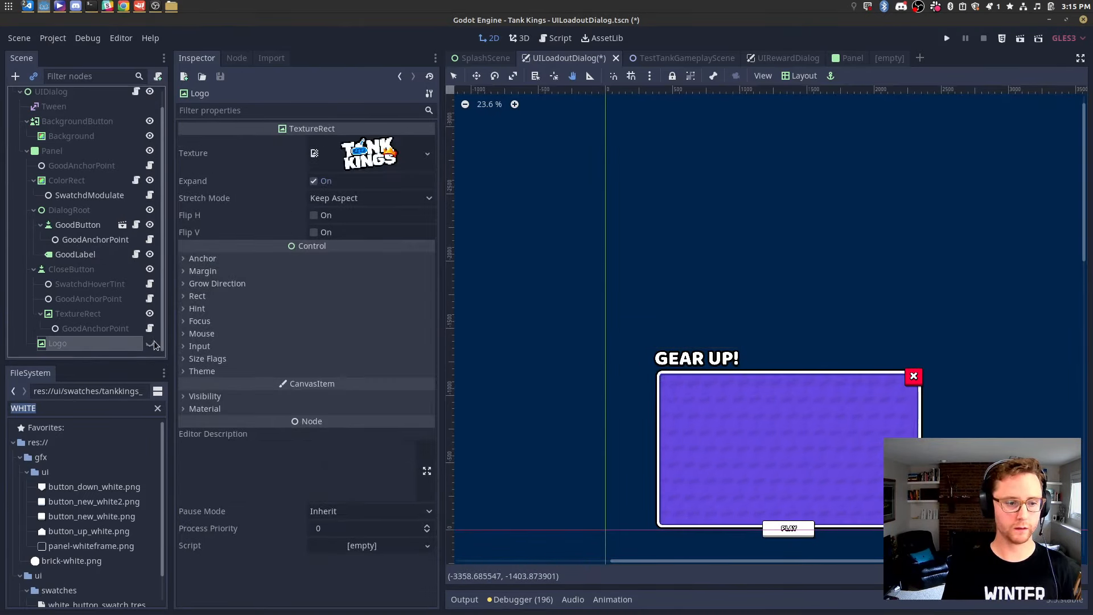
scroll(1002, 555, up, 2)
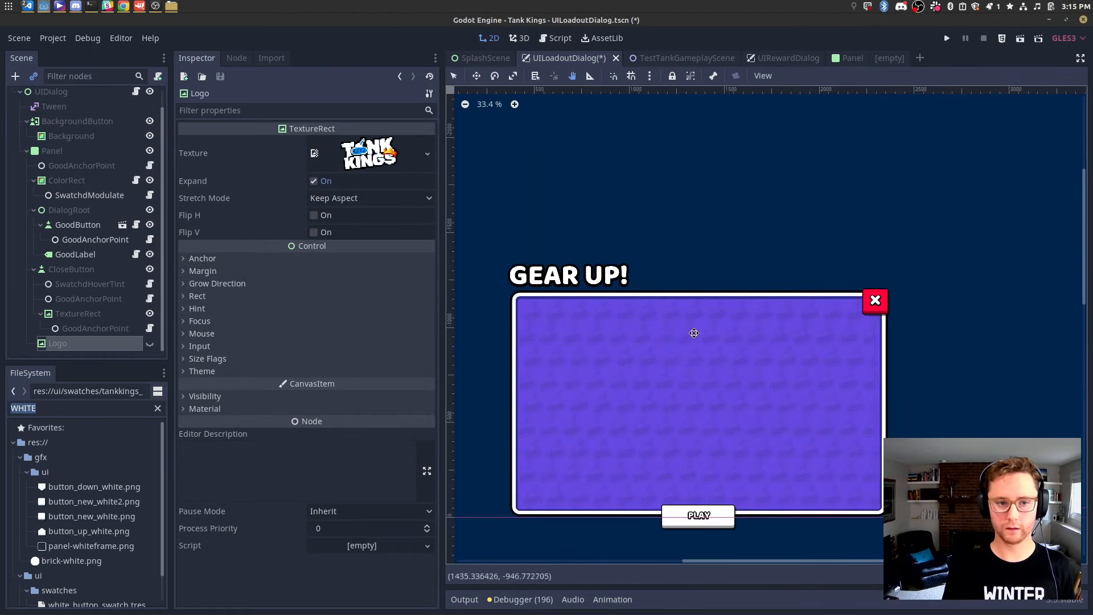
Set the GEAR UP! label's offset to 16 vertically and 100 horizontally.
click(83, 229)
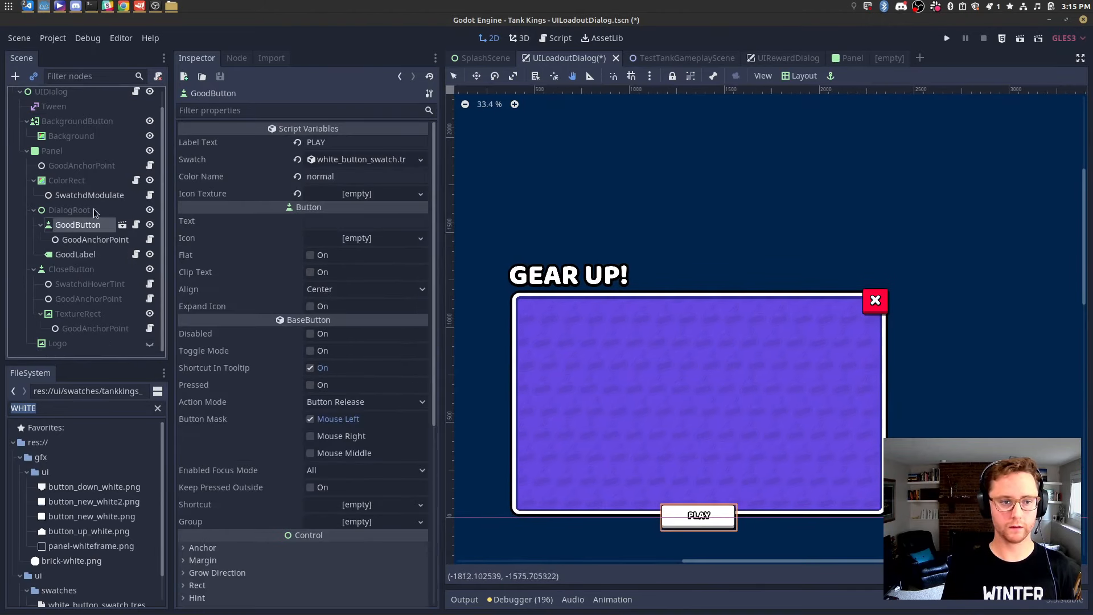
click(101, 250)
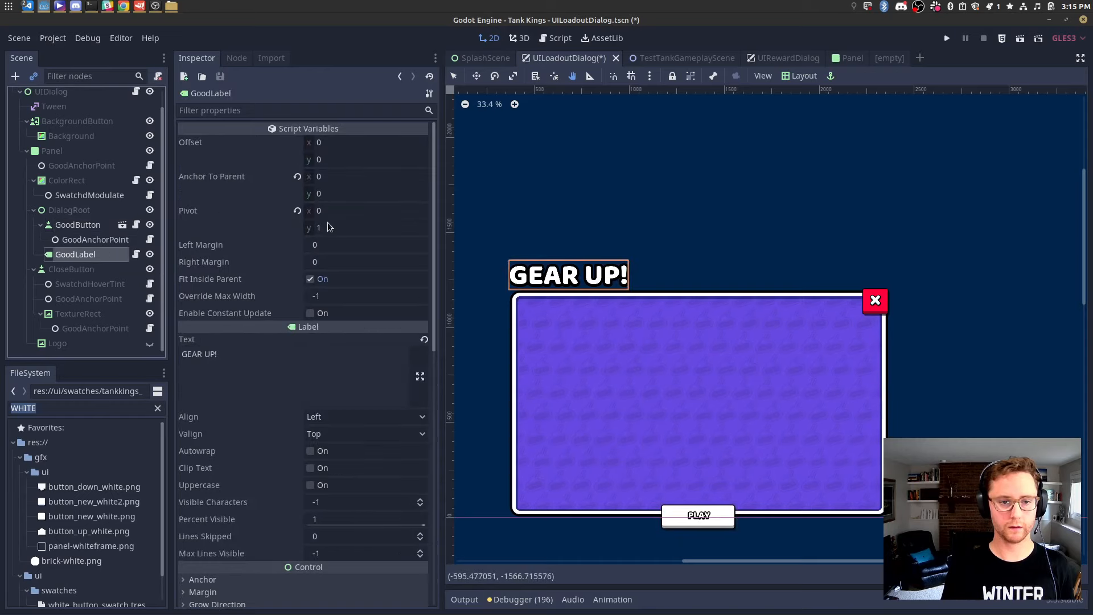
click(336, 160)
text(16)
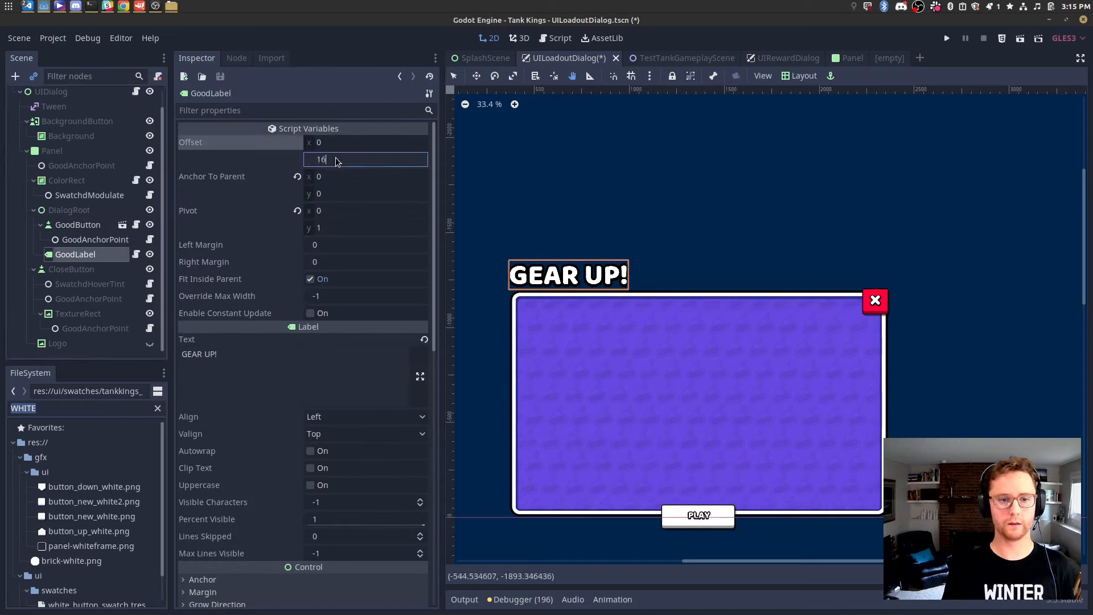
key(Return)
key(shift+Tab)
text(32)
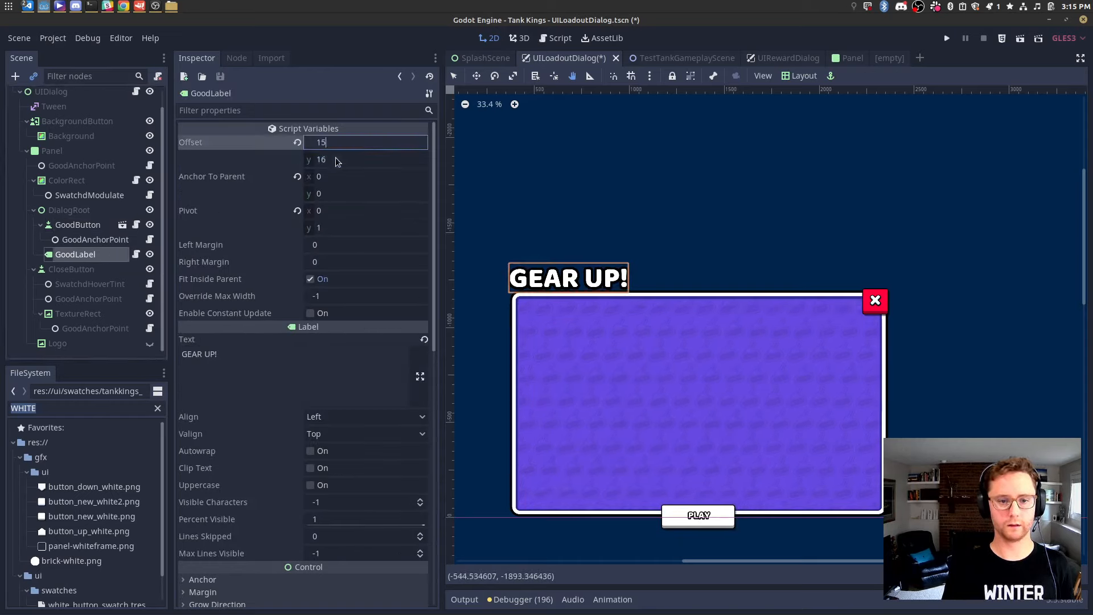
key(Return)
text(0)
key(Return)
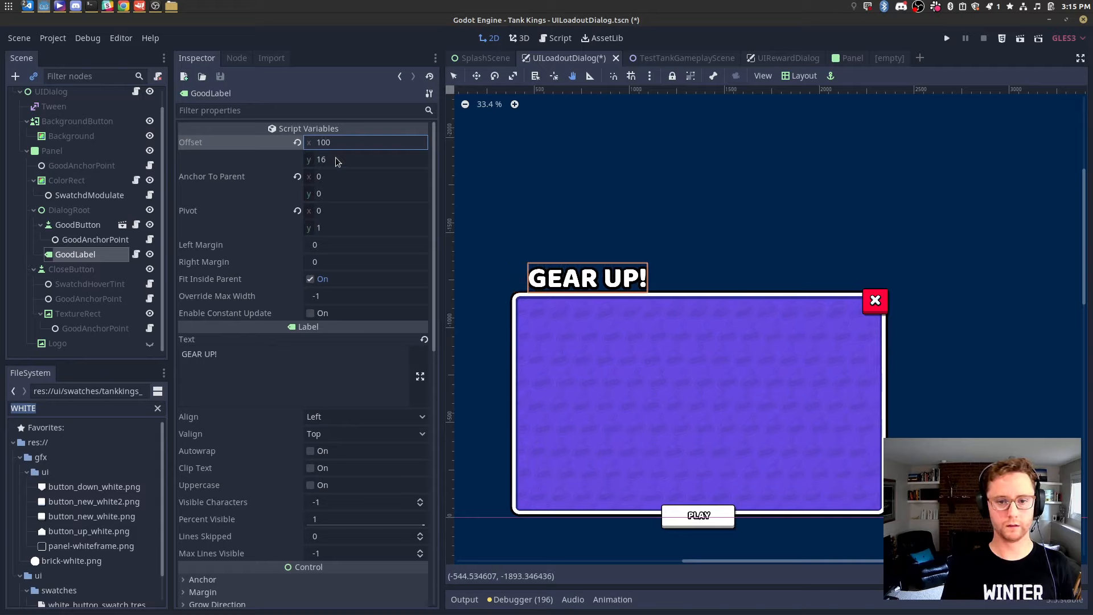
Change the GEAR UP! label's vertical offset to 24 and save the scene.
key(Tab)
text(24)
key(Return)
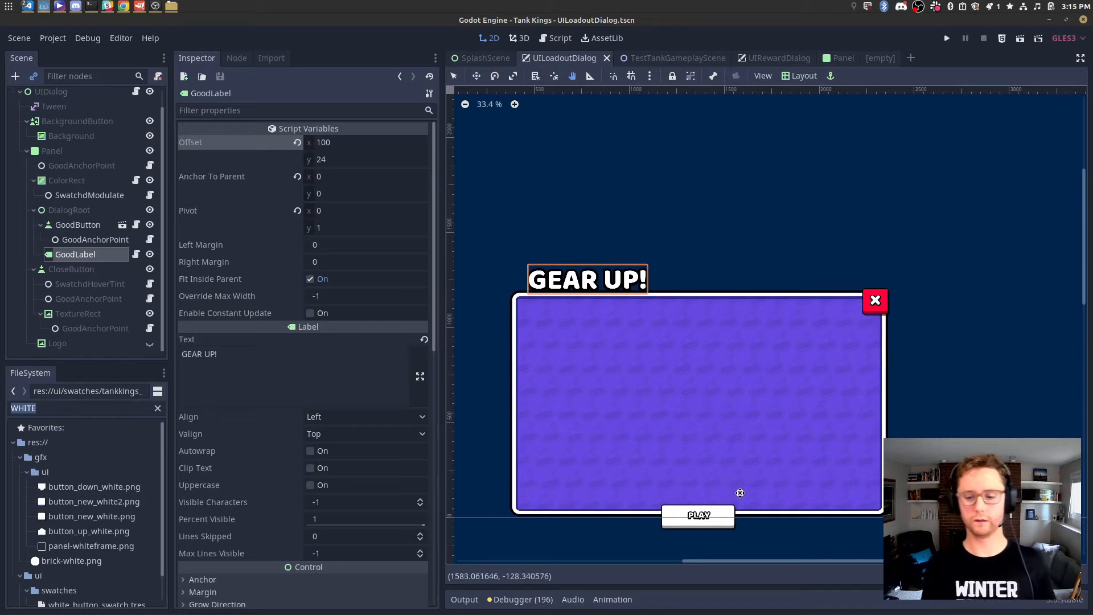
key(ctrl+s)
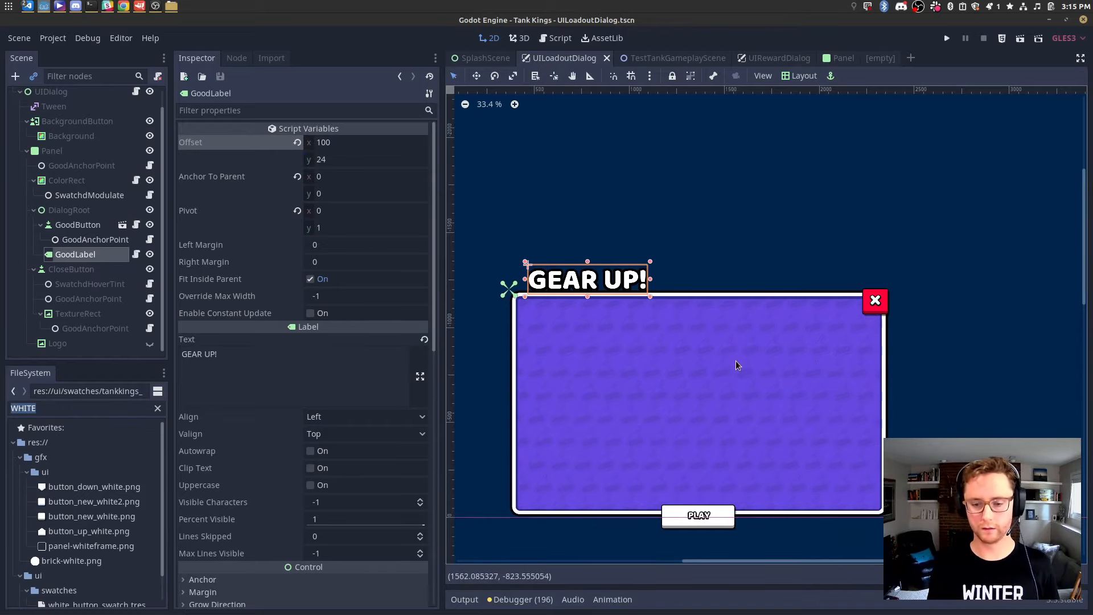
Open the ui/nodes/Victory.tscn scene and bring its banner button into view.
key(ctrl+shift+o)
text(vic)
key(Return)
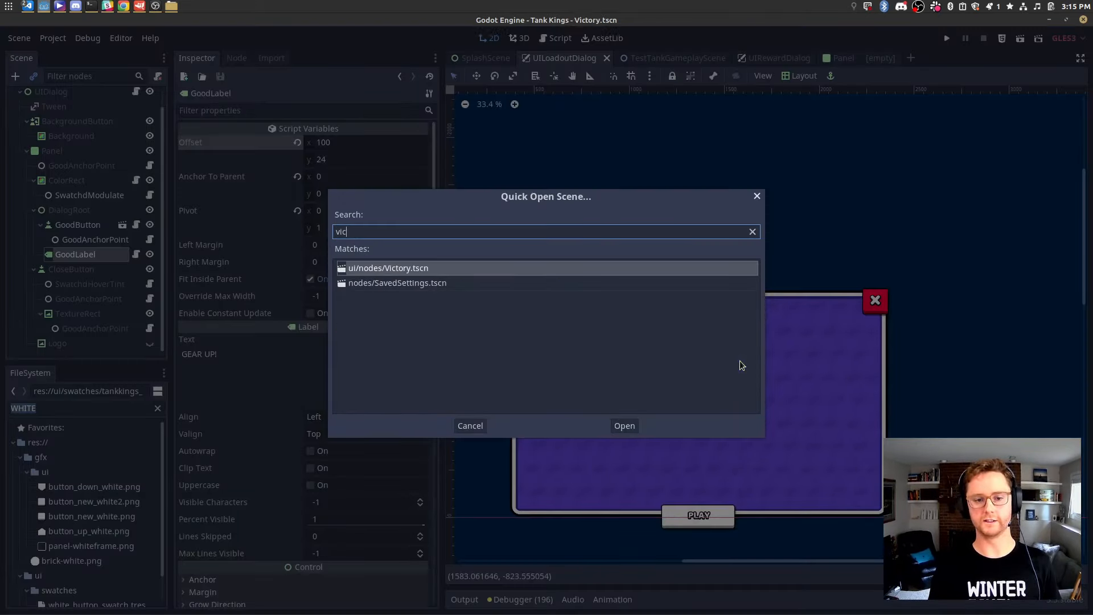
scroll(768, 425, up, 6)
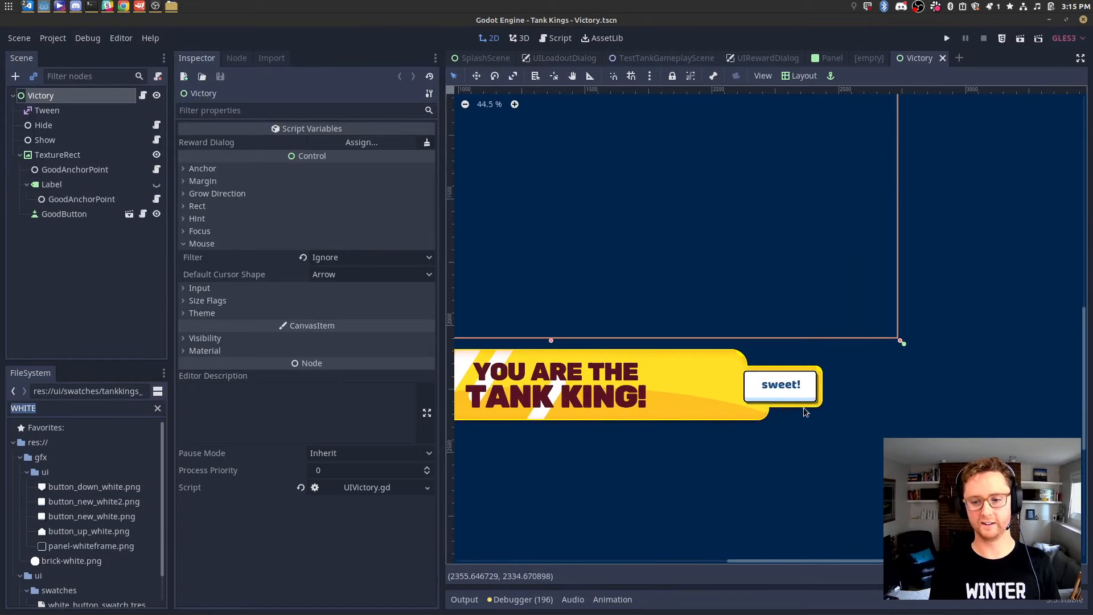
Copy the sweet! button node from the victory banner and select the banner's TextureRect.
click(794, 387)
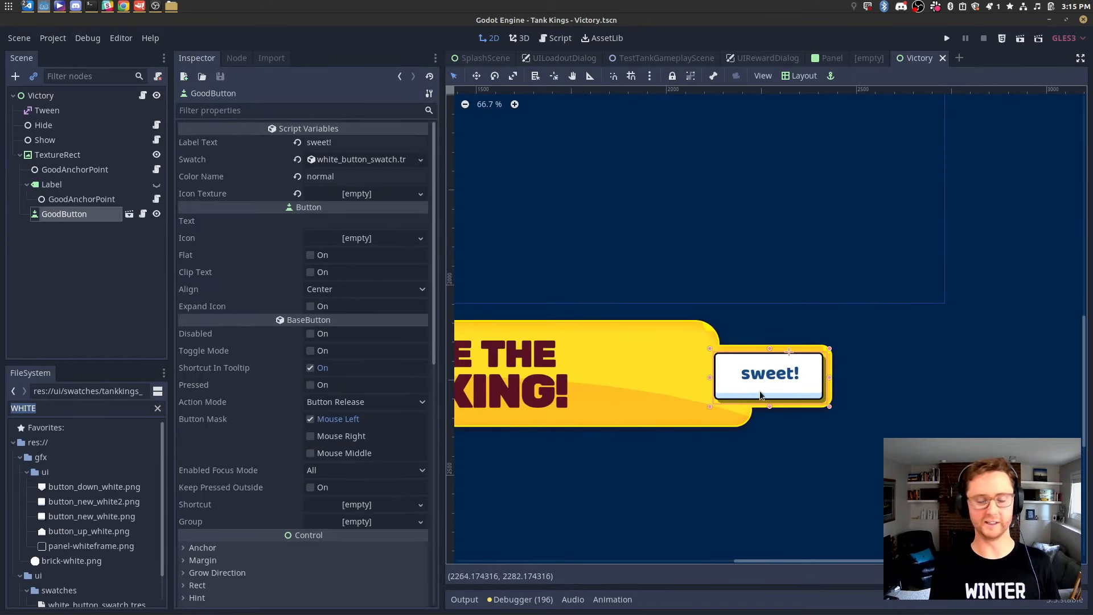
right_click(89, 218)
click(146, 260)
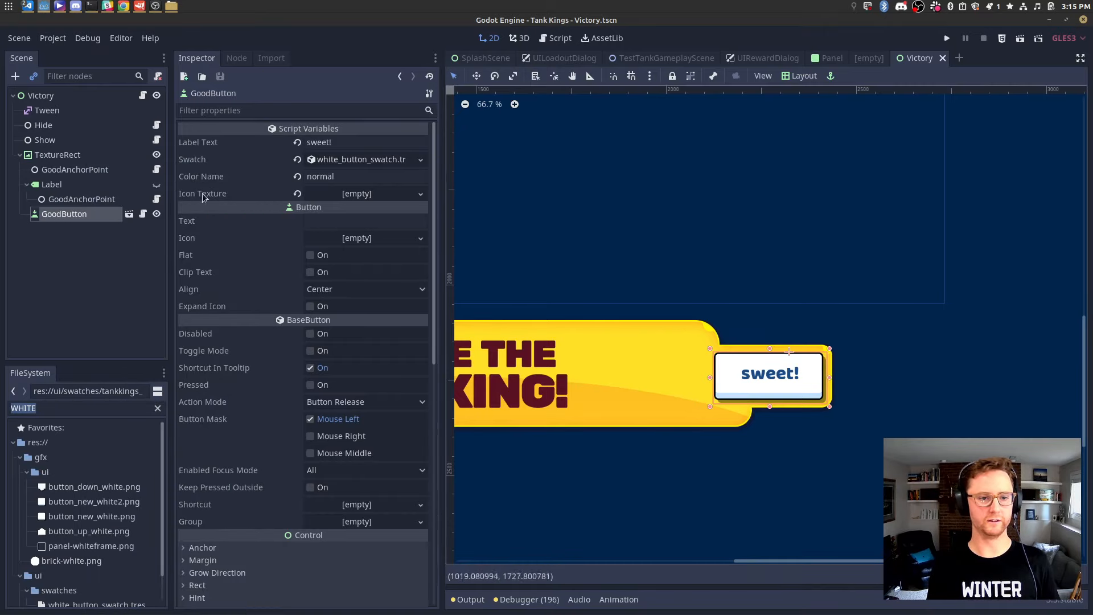
click(77, 157)
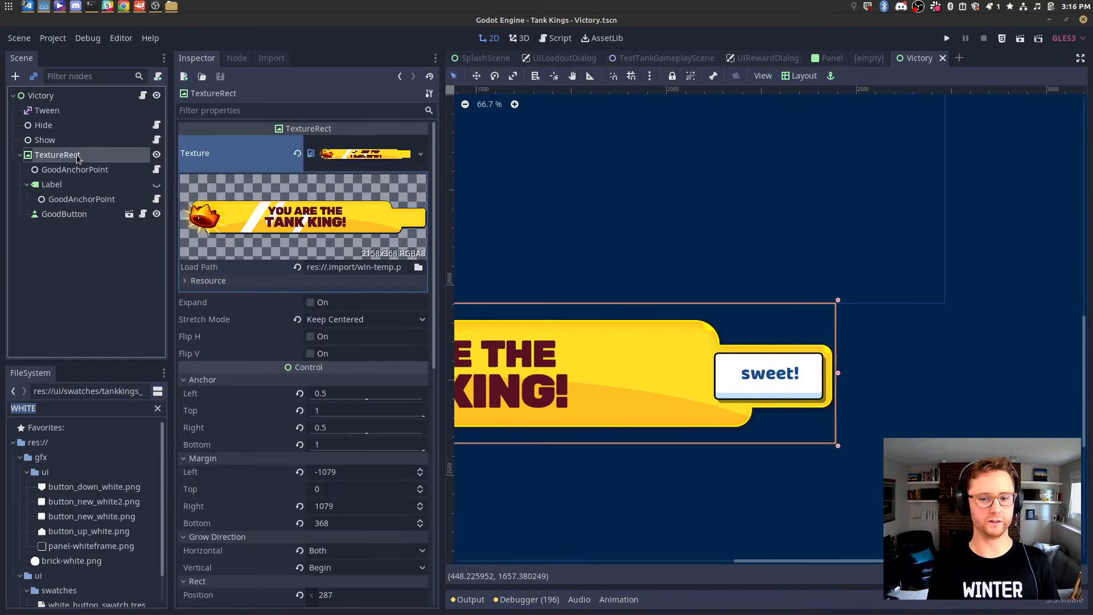
Inspect the victory banner's GoodButton, open its source scene, and expand its Swatch resource to examine the named colors.
click(76, 213)
scroll(273, 433, down, 6)
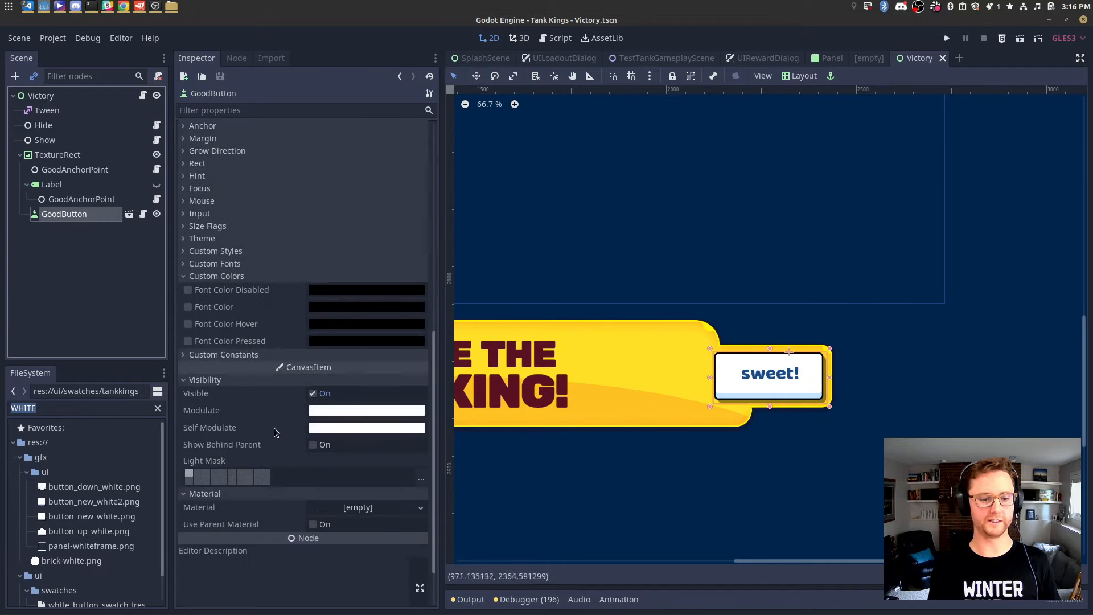
scroll(251, 393, up, 6)
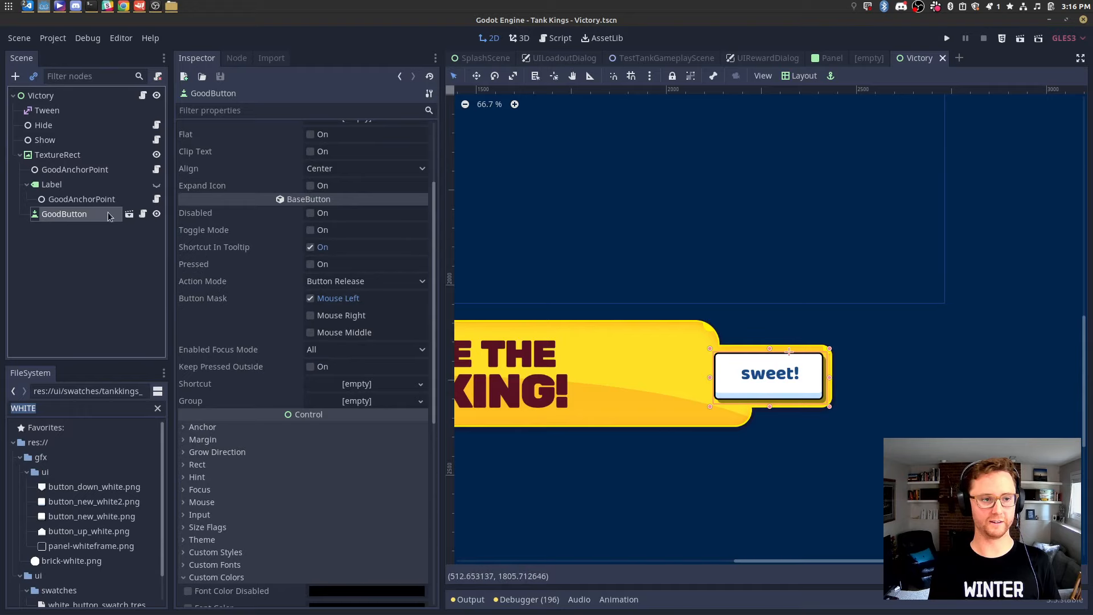
click(129, 214)
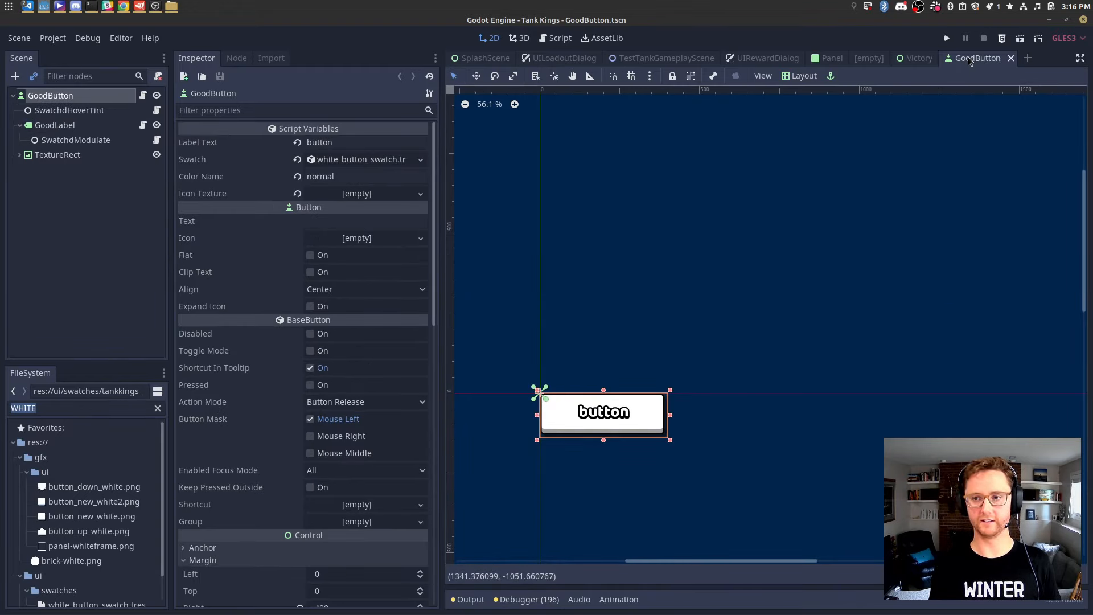
click(359, 160)
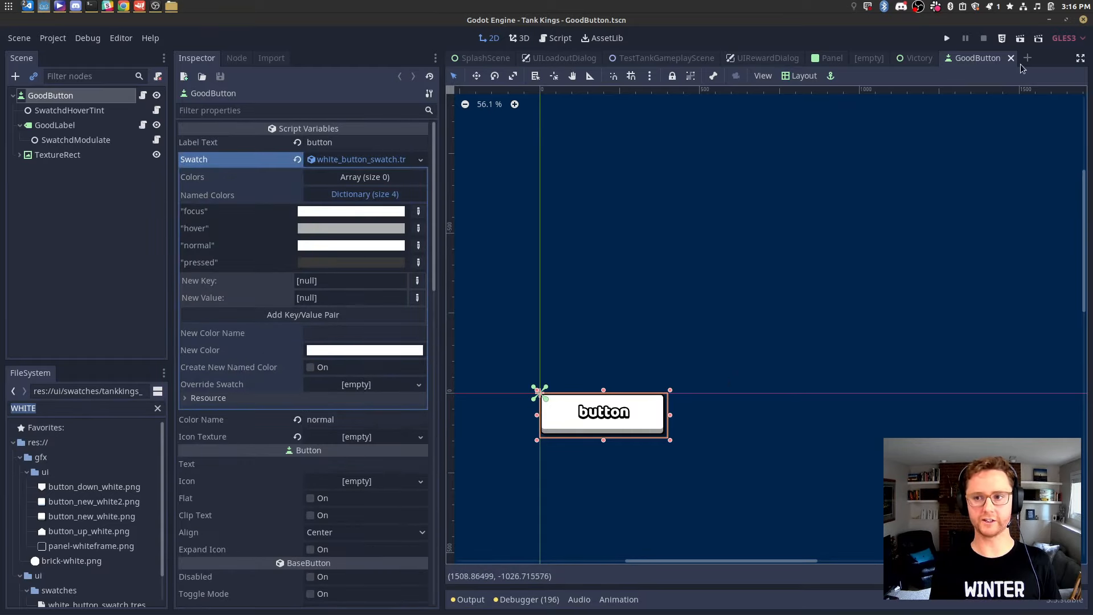
scroll(608, 438, up, 10)
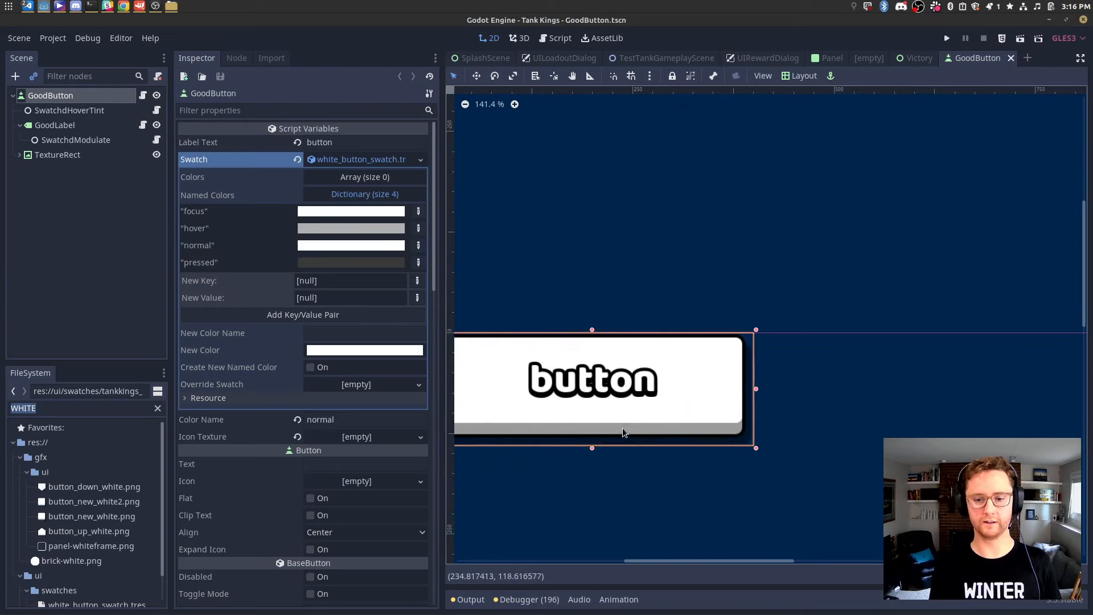
Return to the Victory scene and examine the sweet! button's artwork and script variables up close.
click(917, 57)
scroll(778, 398, up, 4)
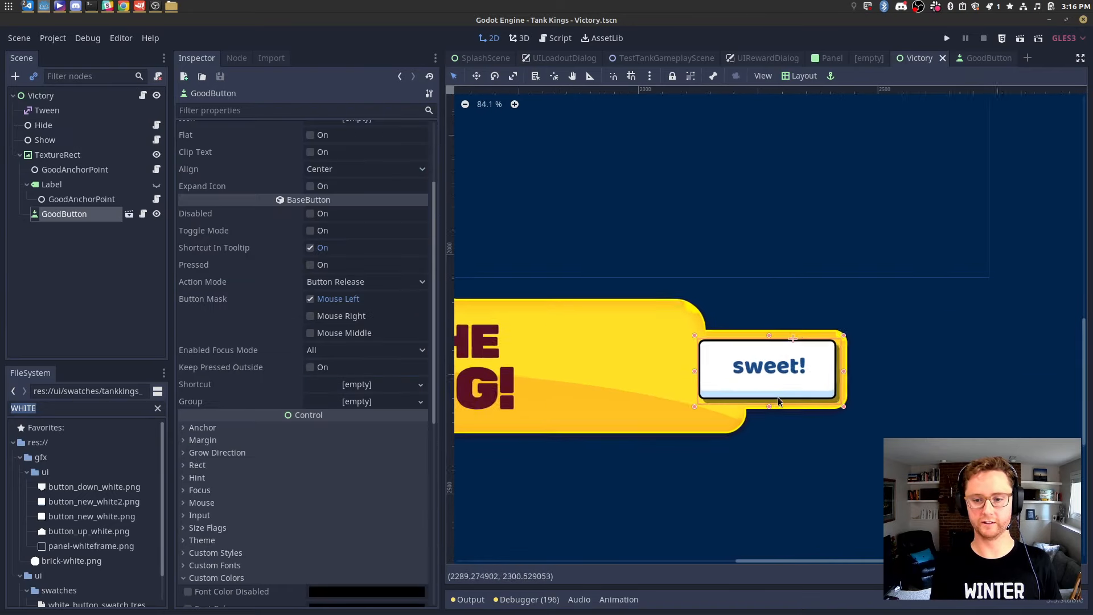
scroll(785, 397, up, 2)
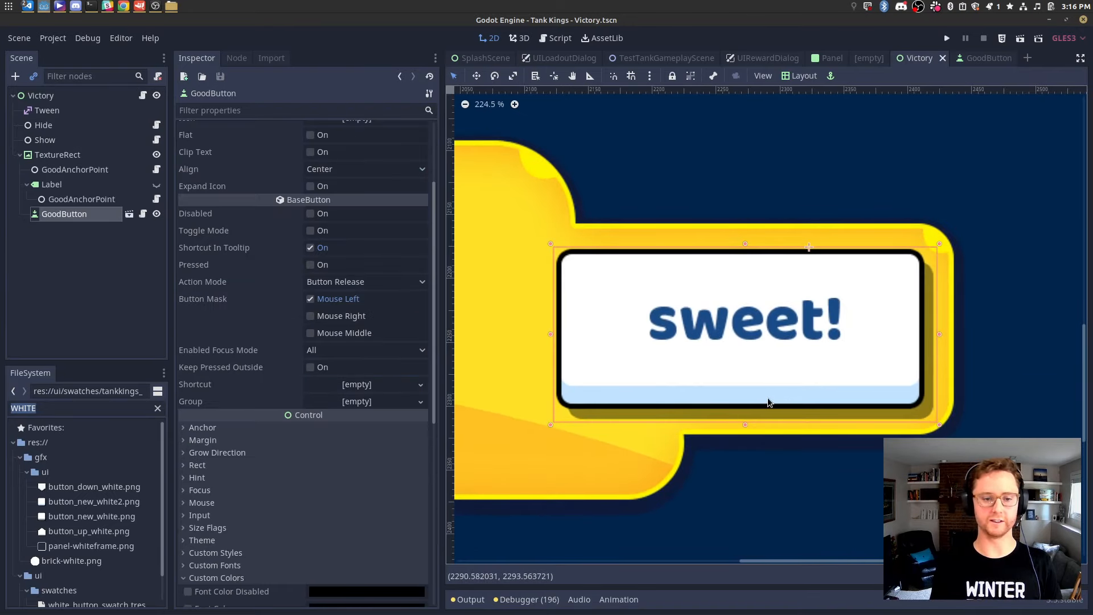
scroll(422, 376, down, 5)
scroll(393, 384, up, 5)
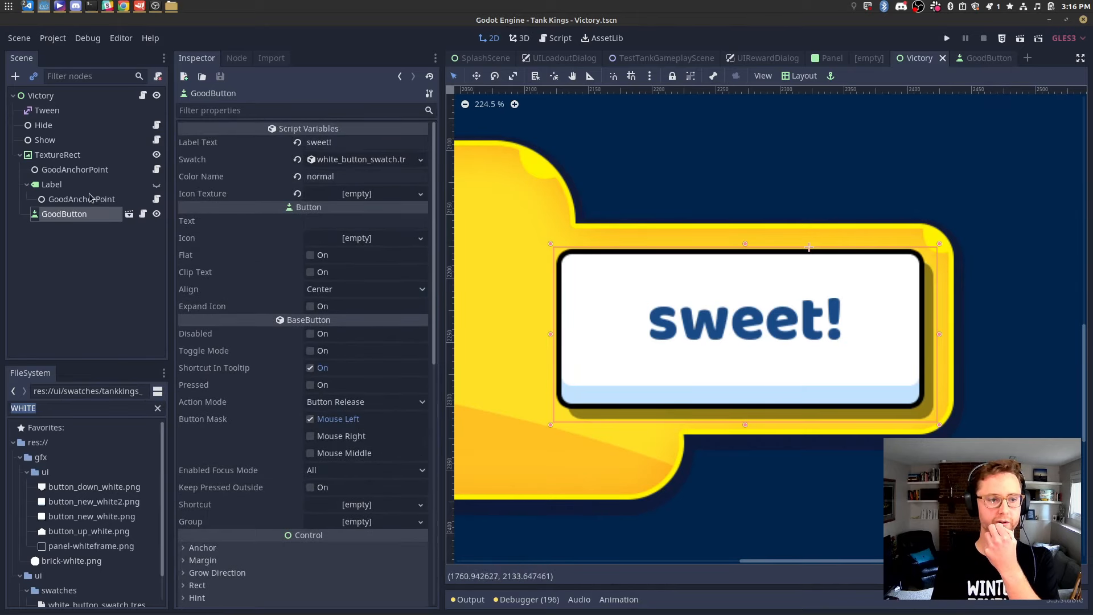
Paste the Victory scene's sweet! GoodButton under DialogRoot in the UILoadoutDialog scene.
click(84, 218)
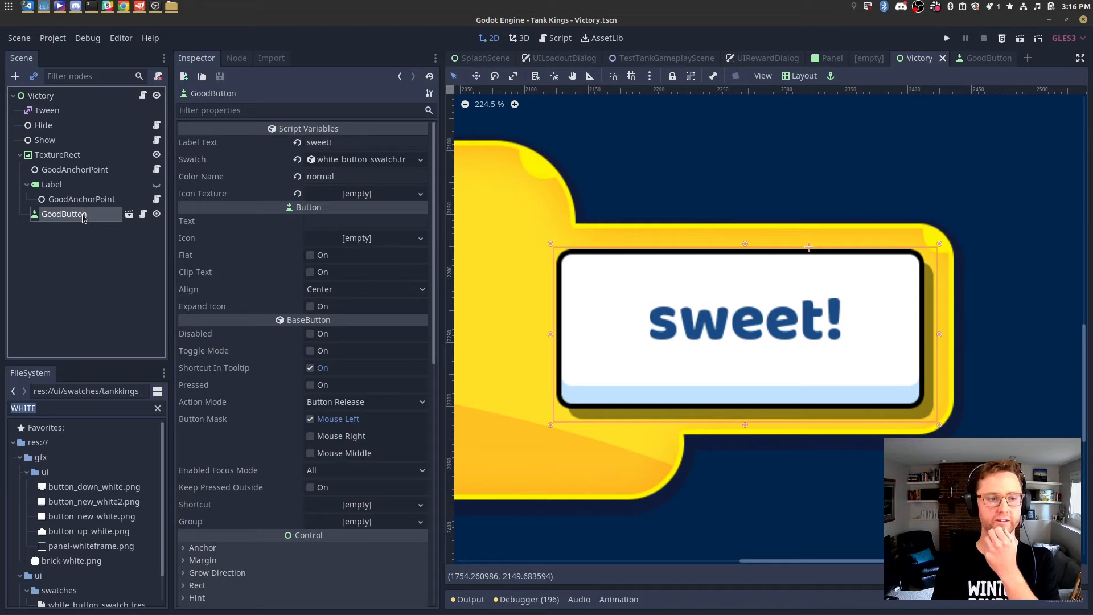
click(75, 159)
click(74, 214)
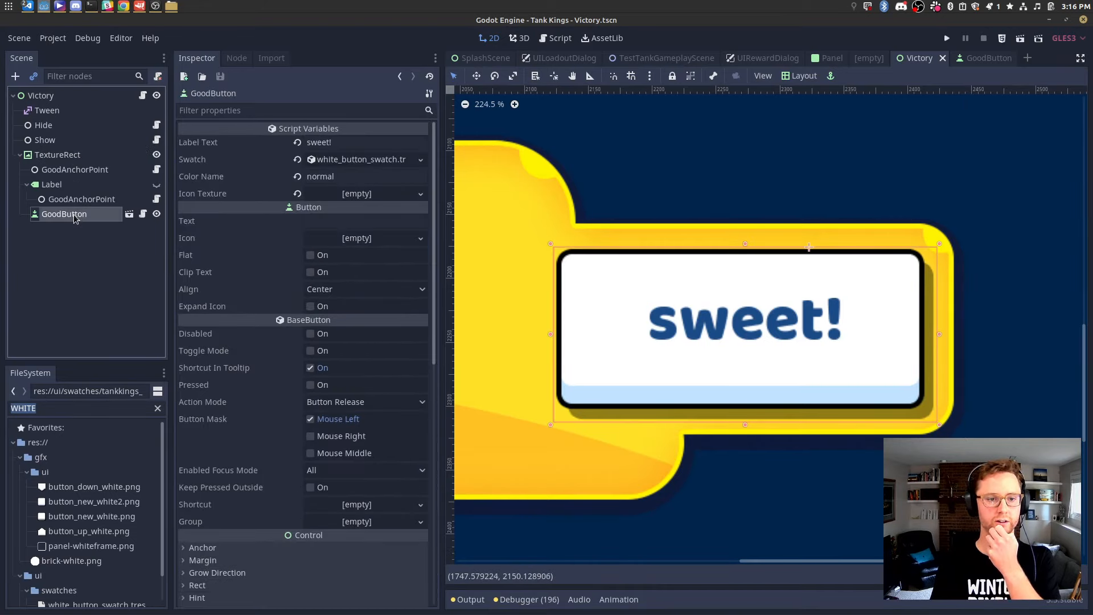
right_click(76, 216)
click(796, 108)
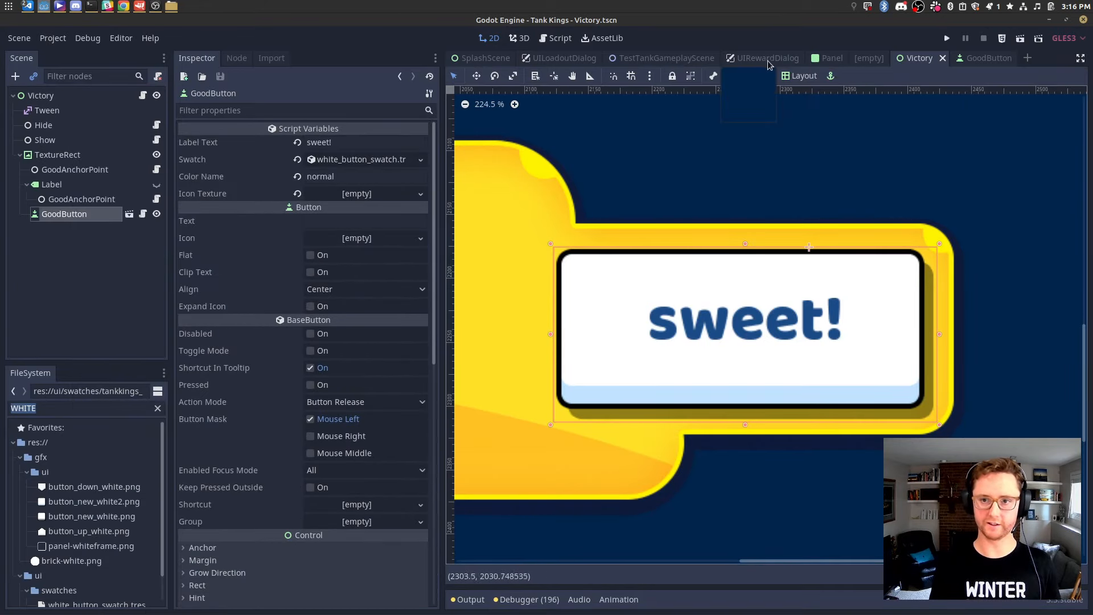
click(561, 58)
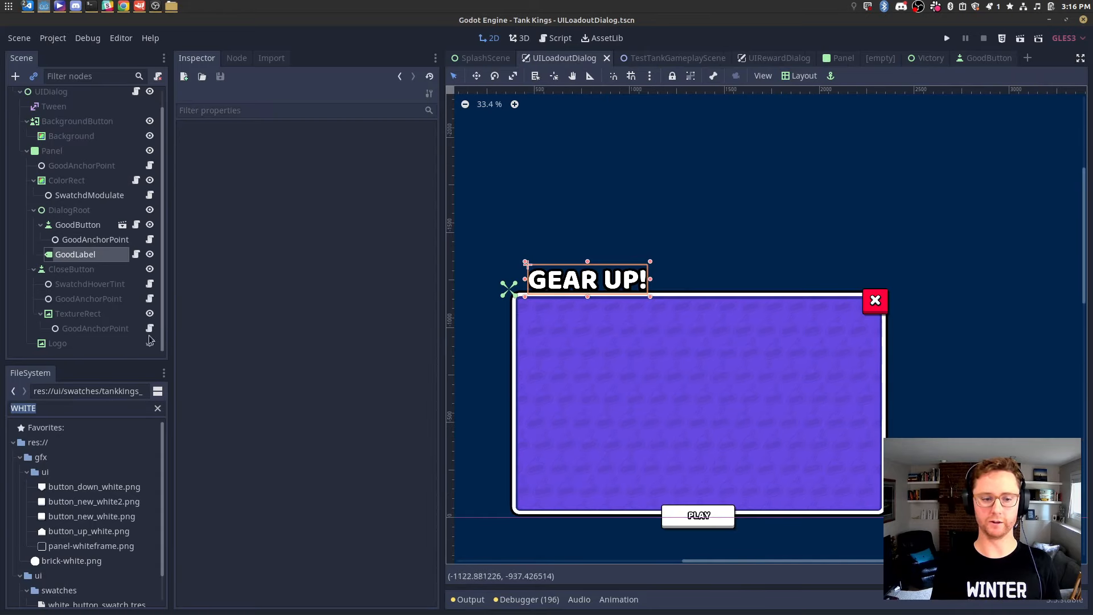
click(68, 223)
right_click(70, 224)
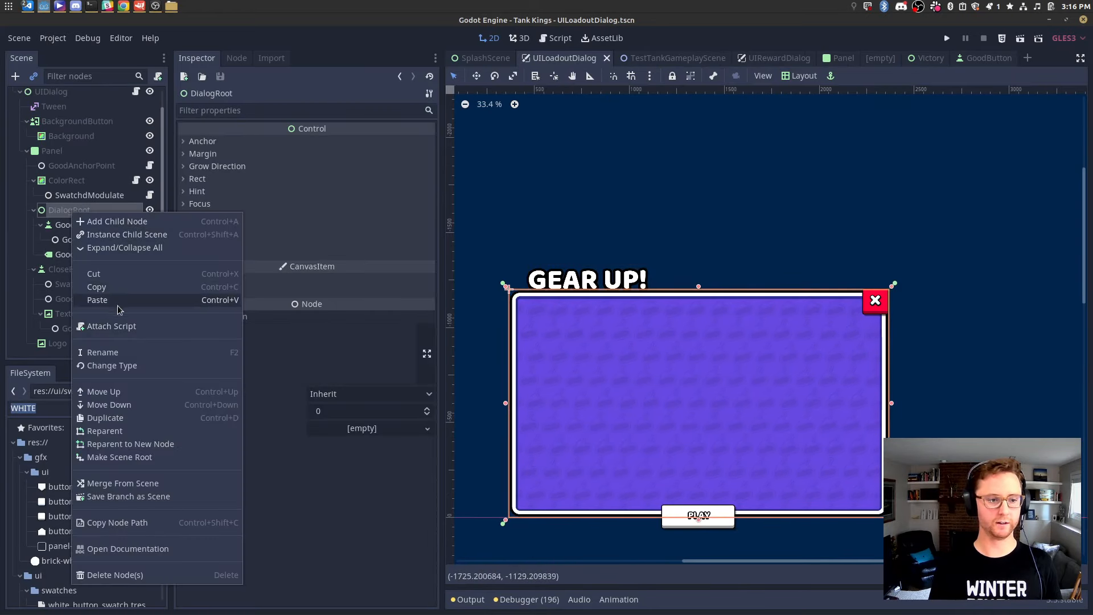
click(120, 298)
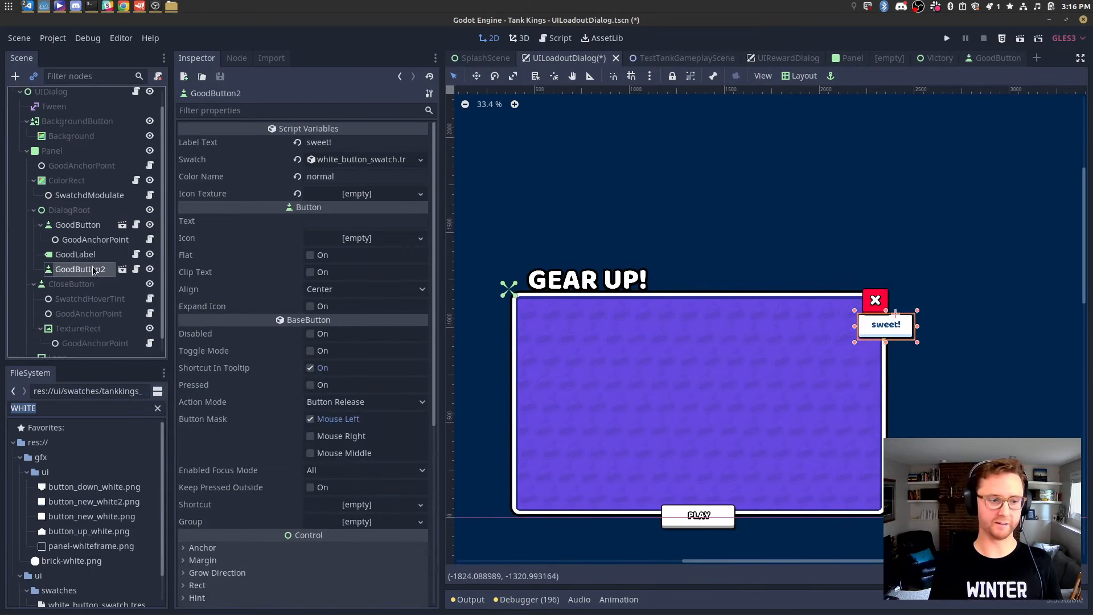
Open the pasted button's source scene and try to save it as a new scene.
click(122, 270)
right_click(965, 59)
click(964, 94)
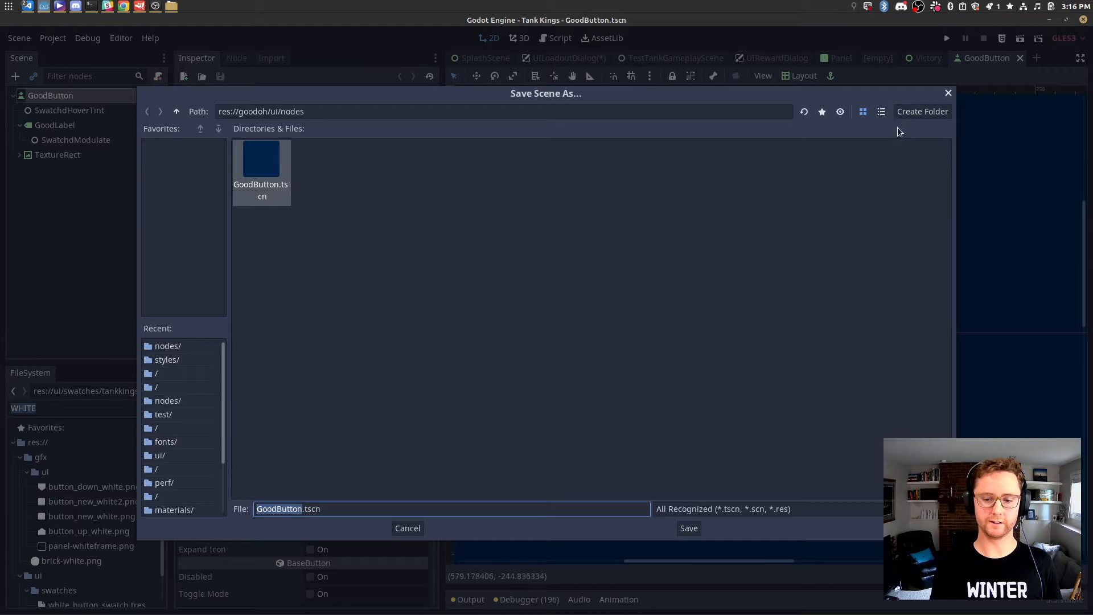
click(948, 93)
Inspect the root GoodButton's properties in its source scene and expand its assigned theme resource.
click(85, 153)
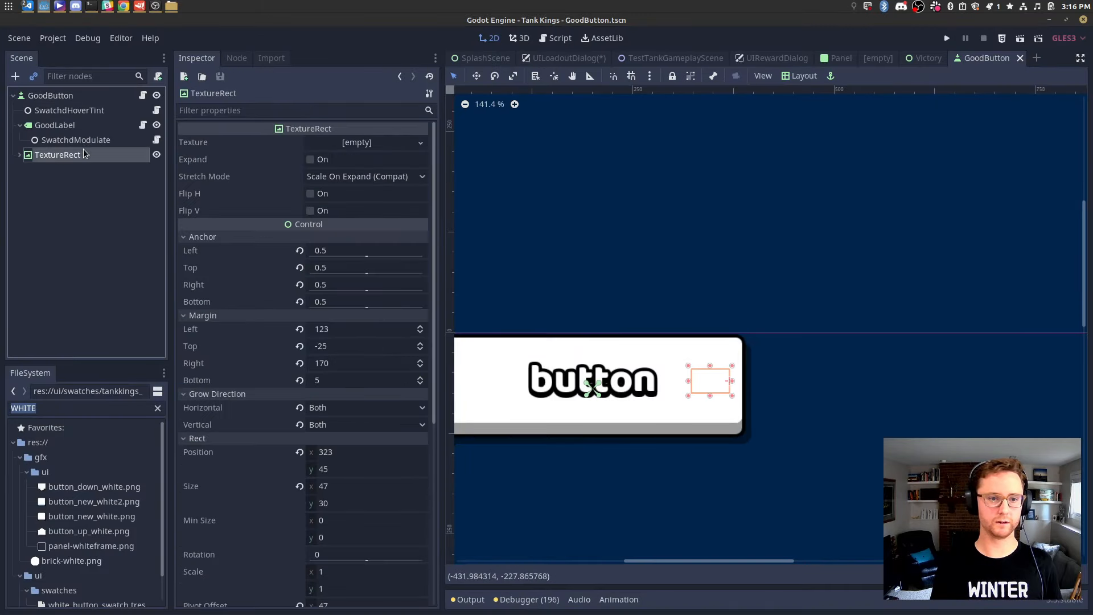
click(83, 96)
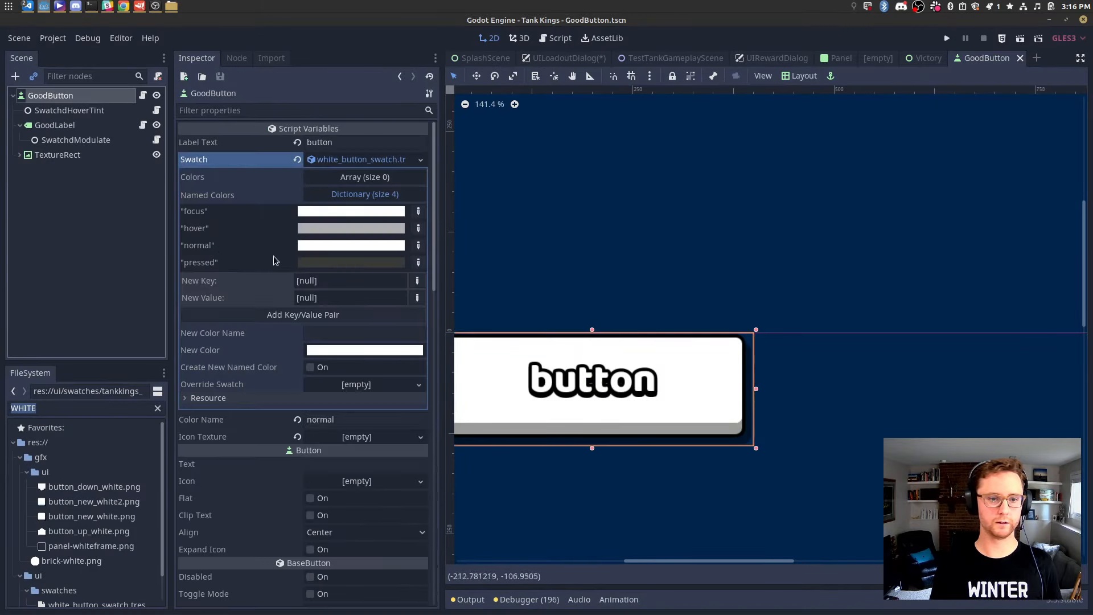
scroll(323, 273, down, 10)
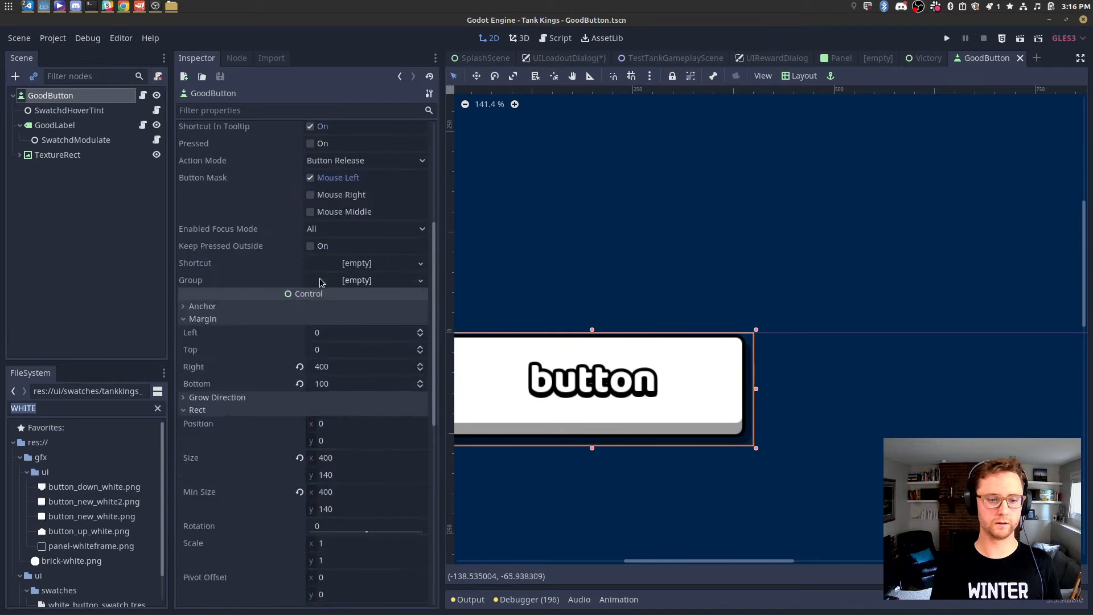
scroll(323, 280, down, 3)
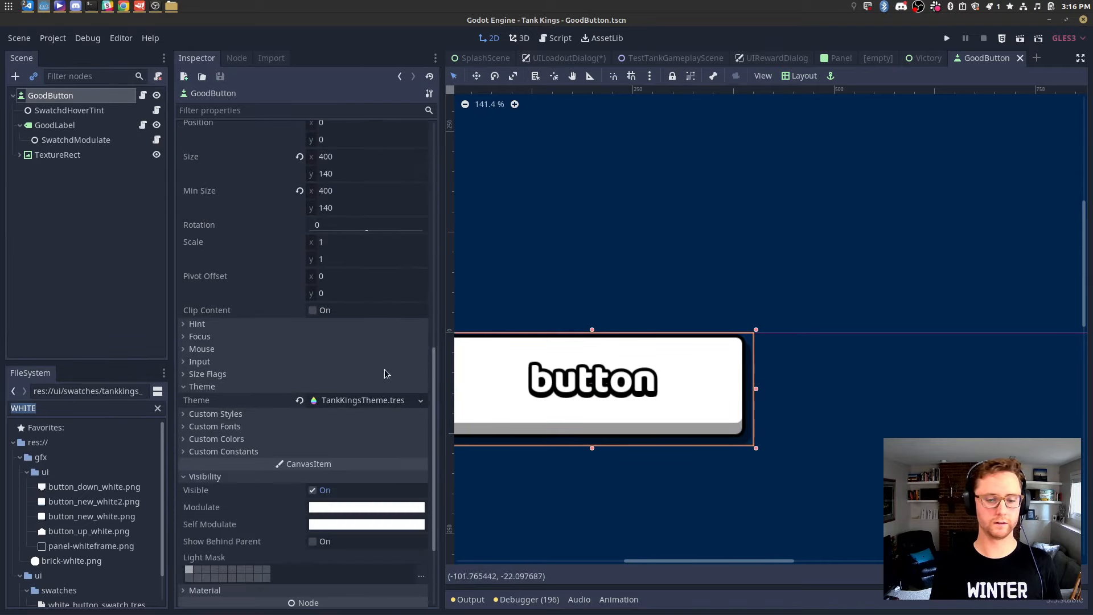
click(373, 405)
scroll(377, 409, down, 3)
scroll(378, 409, down, 3)
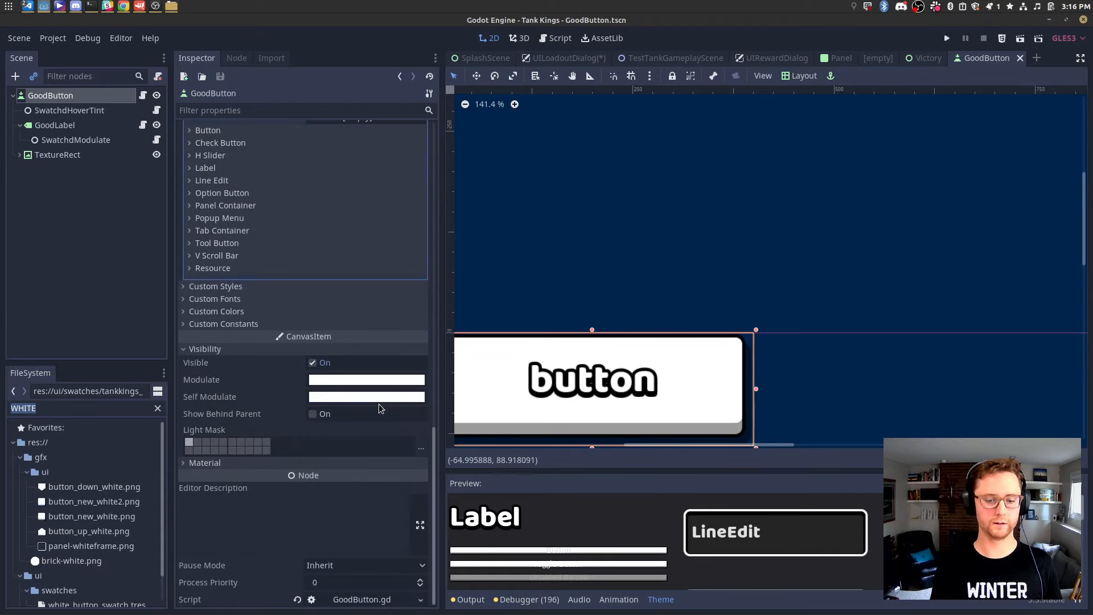
Inspect the theme assigned to the Victory scene's sweet! button and expand its Button entries.
click(927, 58)
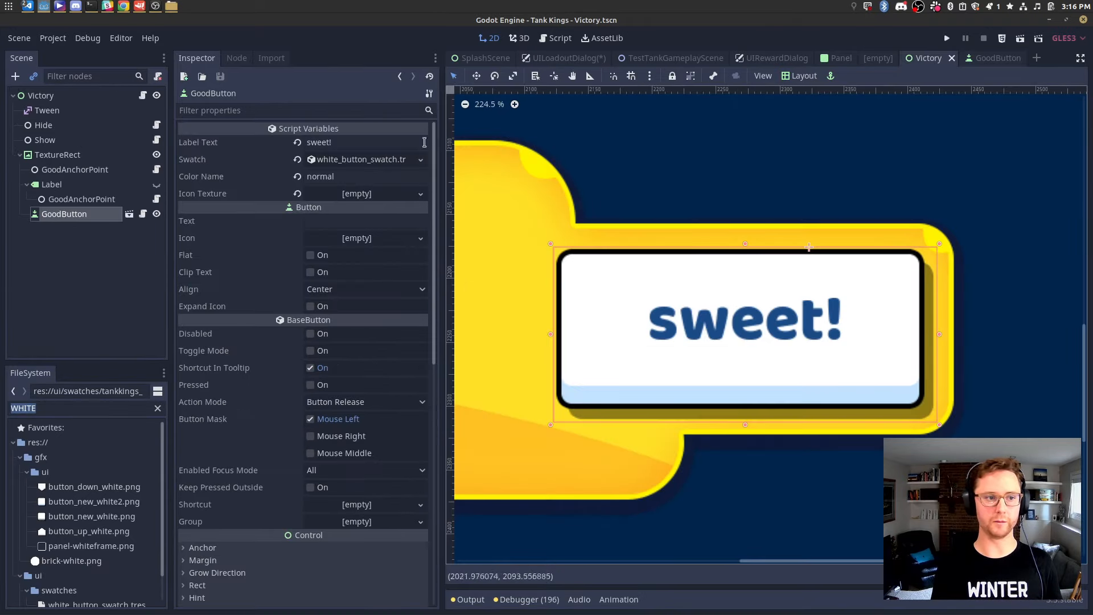
click(114, 199)
click(86, 215)
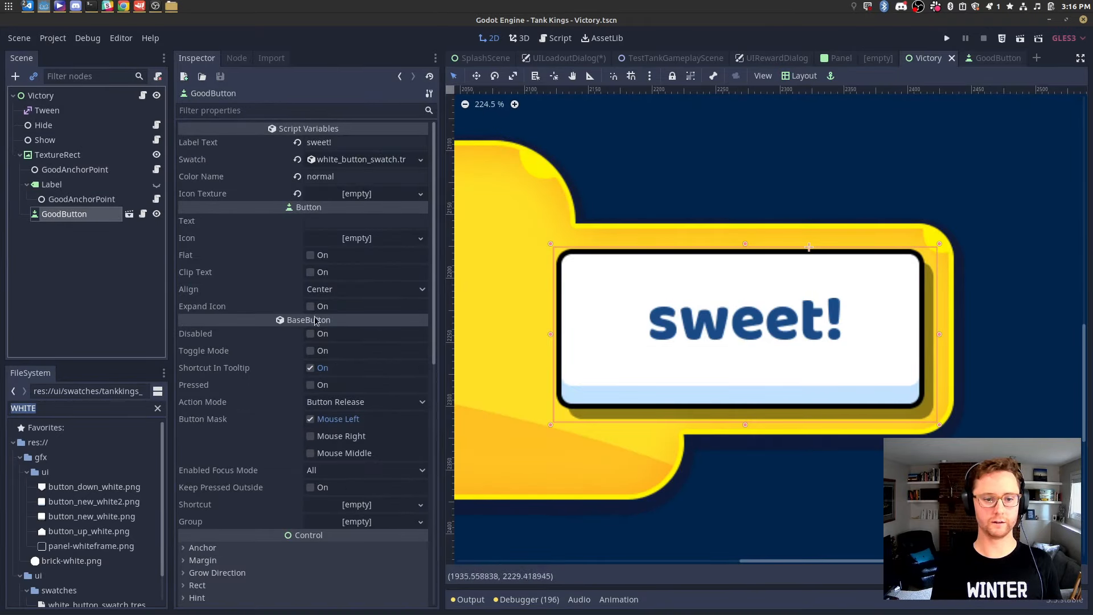
scroll(322, 324, down, 10)
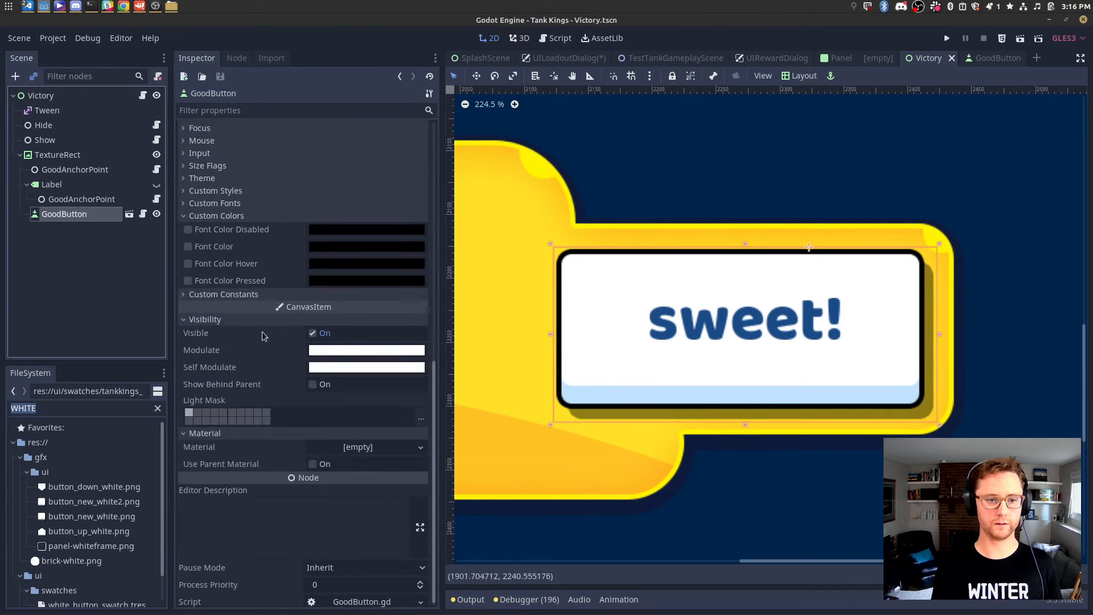
click(202, 178)
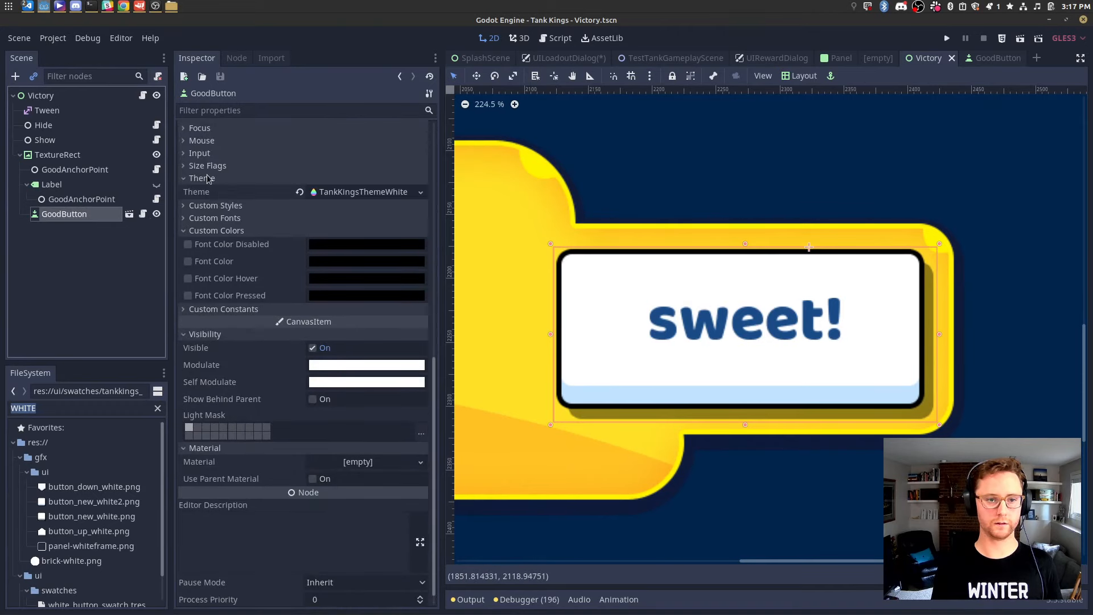
click(365, 192)
click(216, 223)
click(216, 223)
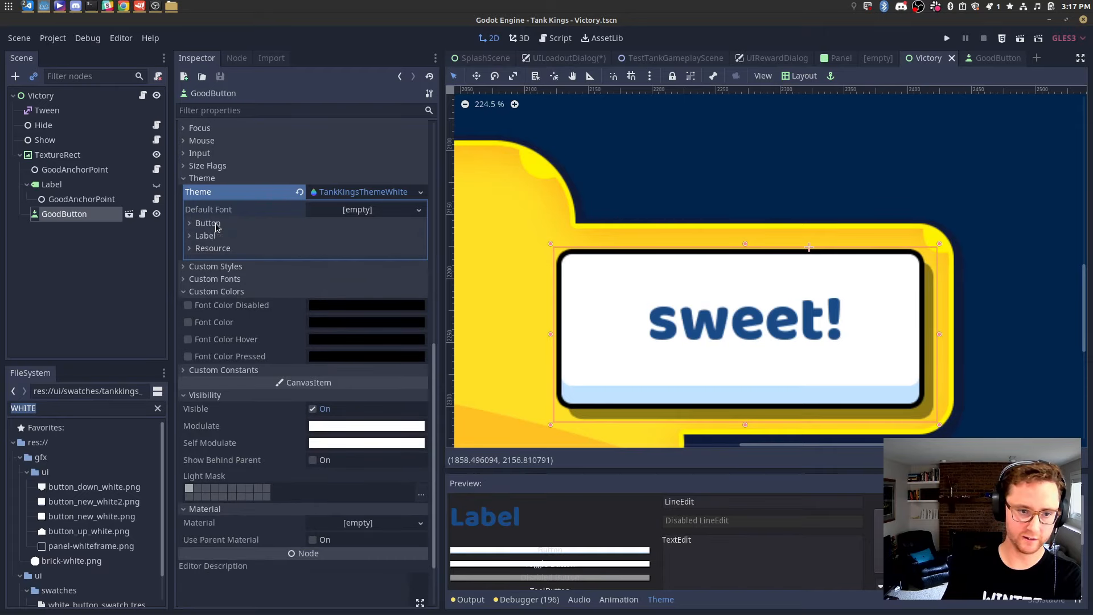
click(208, 223)
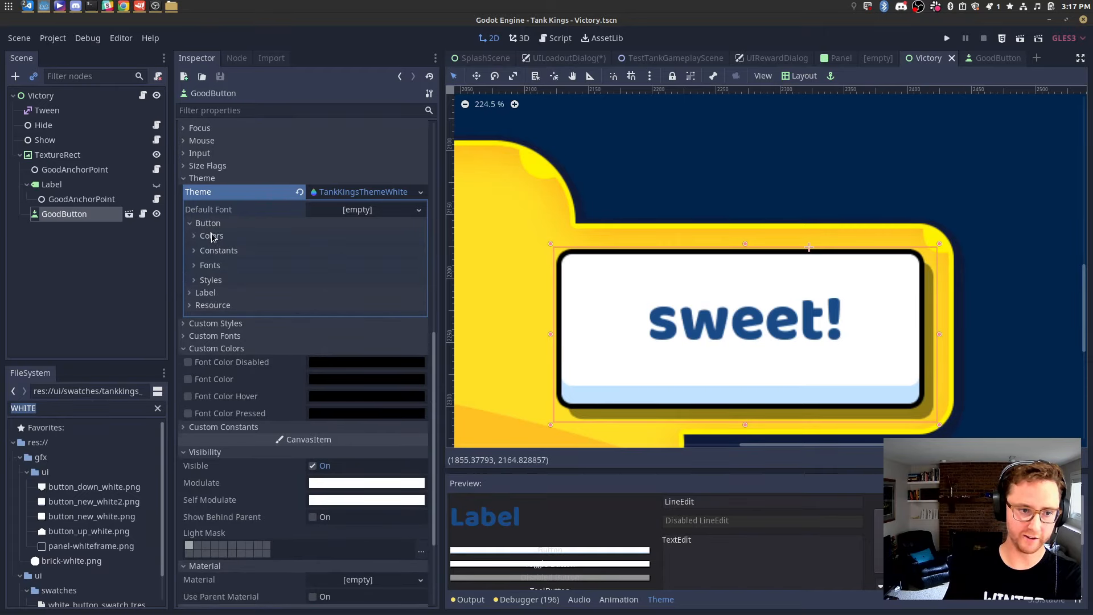
Collapse the sweet! button's Custom Colors section and reopen its theme resource for a closer look.
click(343, 195)
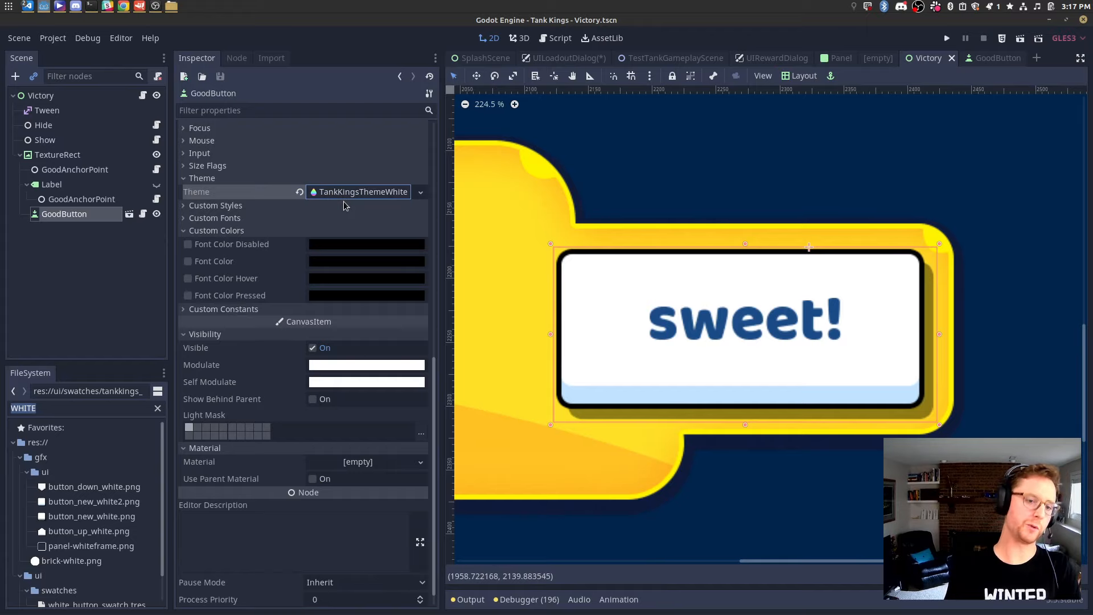
click(356, 193)
click(357, 194)
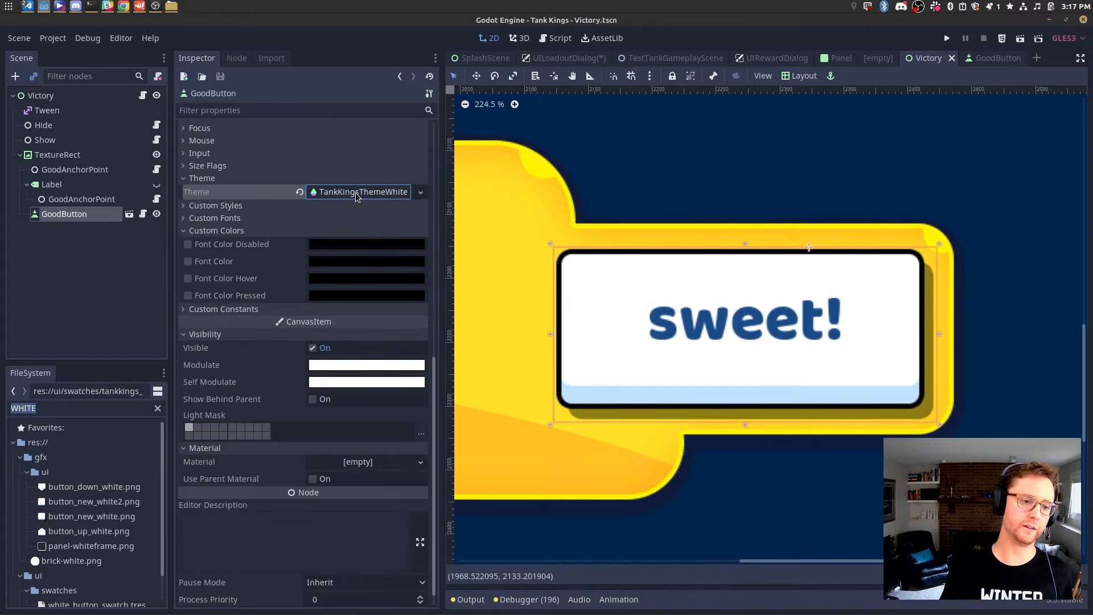
click(243, 231)
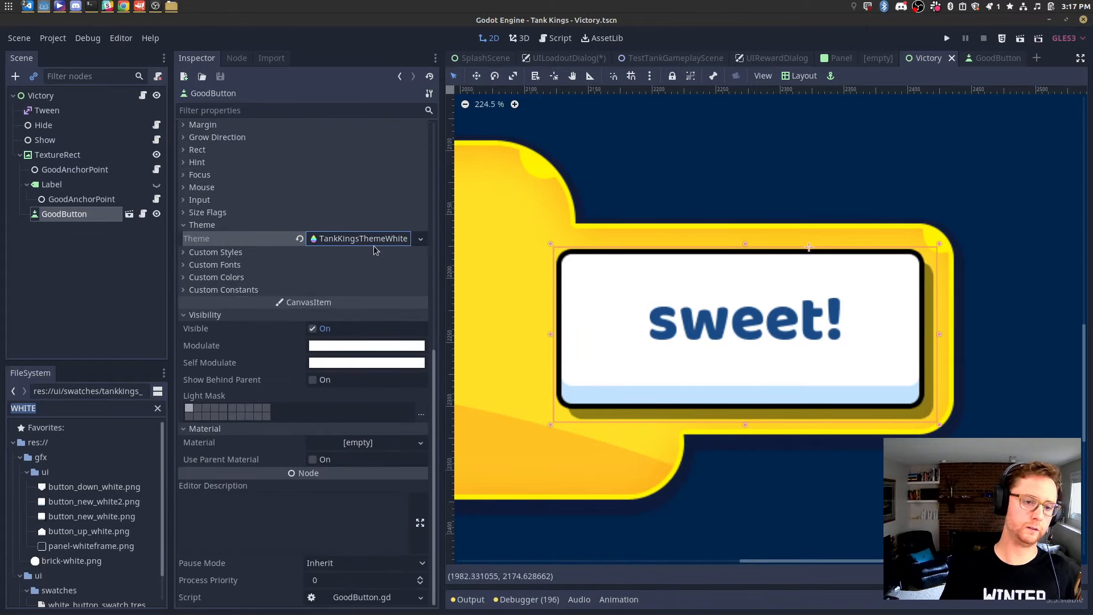
click(363, 241)
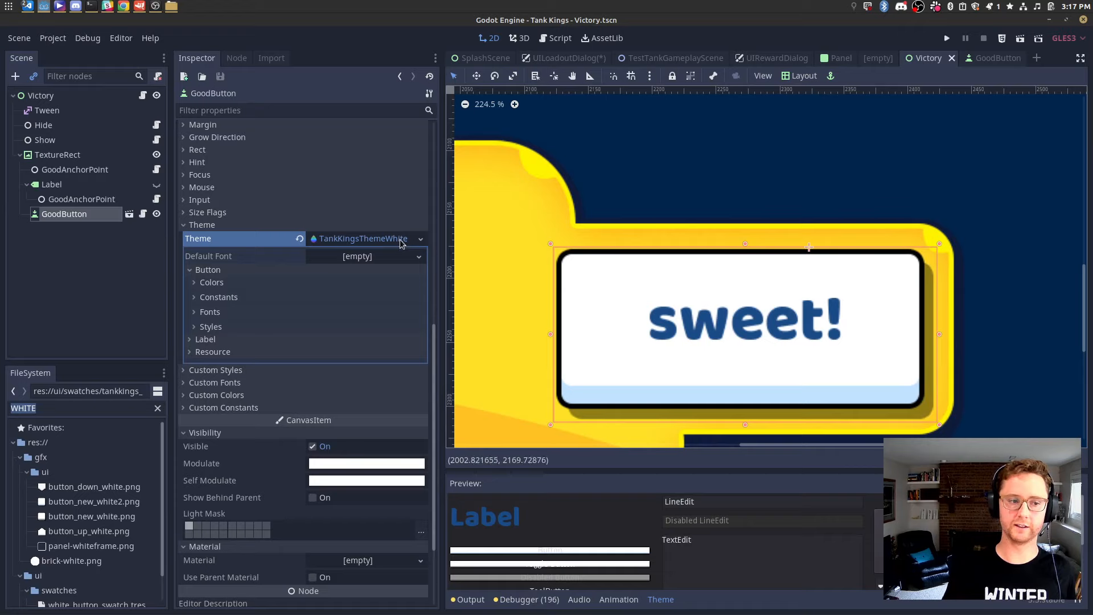
right_click(50, 218)
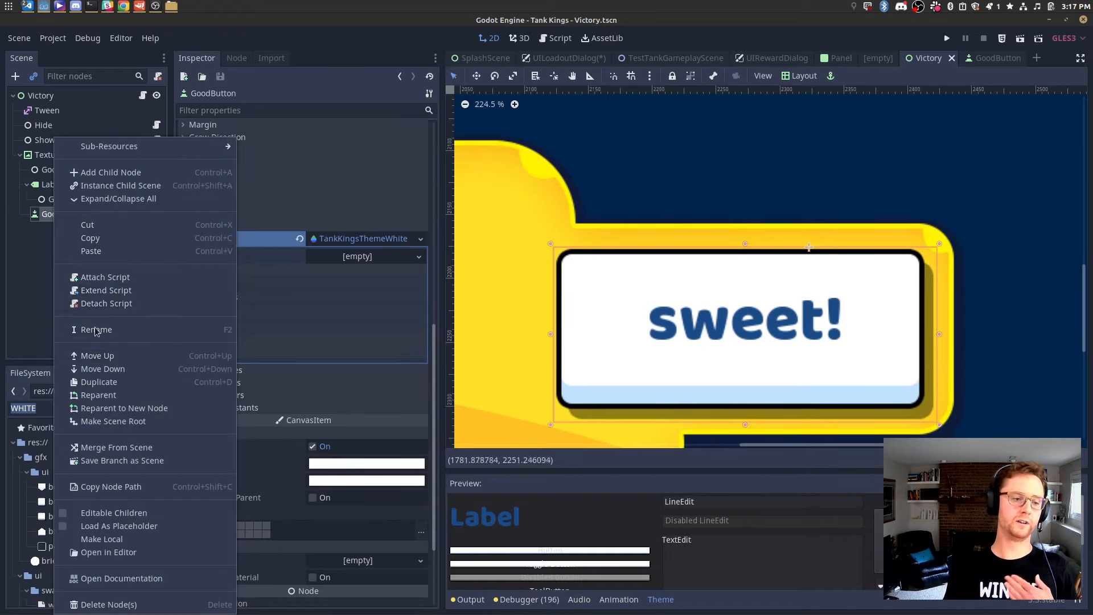
click(200, 239)
click(27, 44)
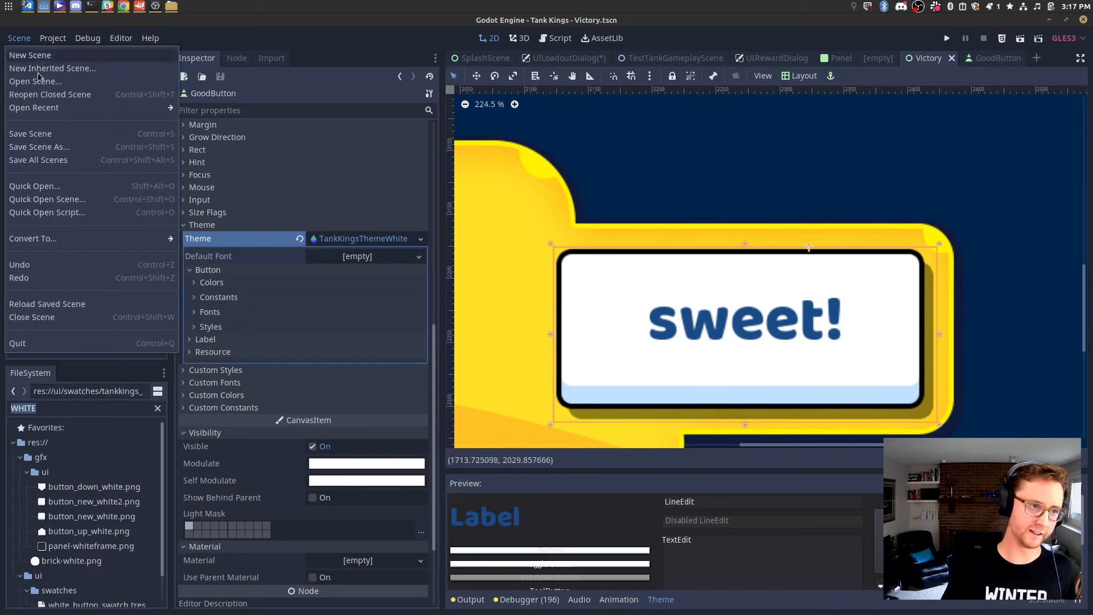
key(Escape)
right_click(79, 219)
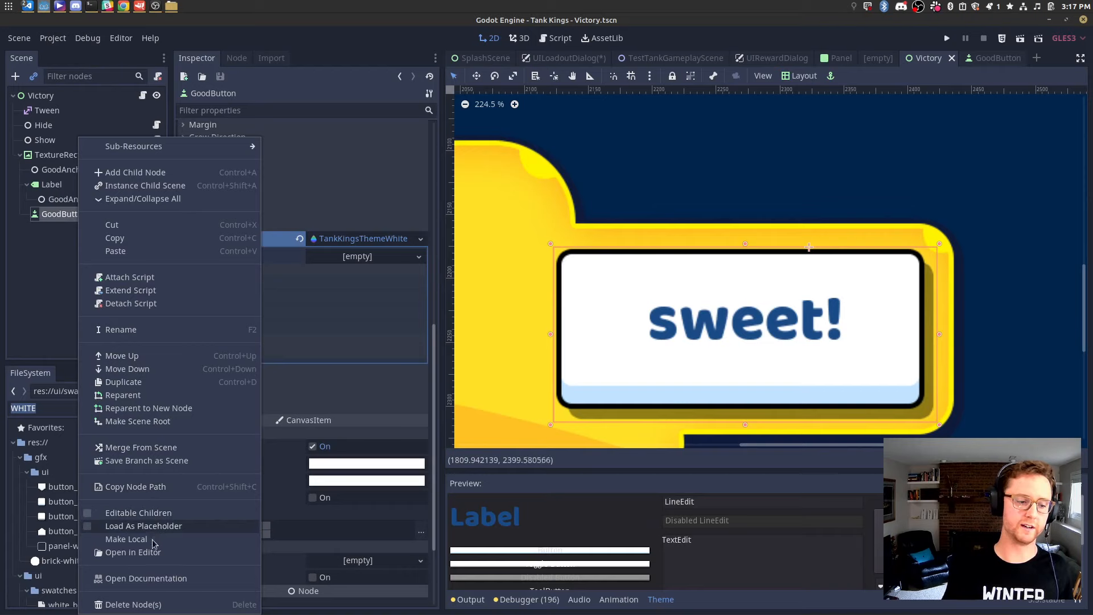
key(Escape)
click(19, 38)
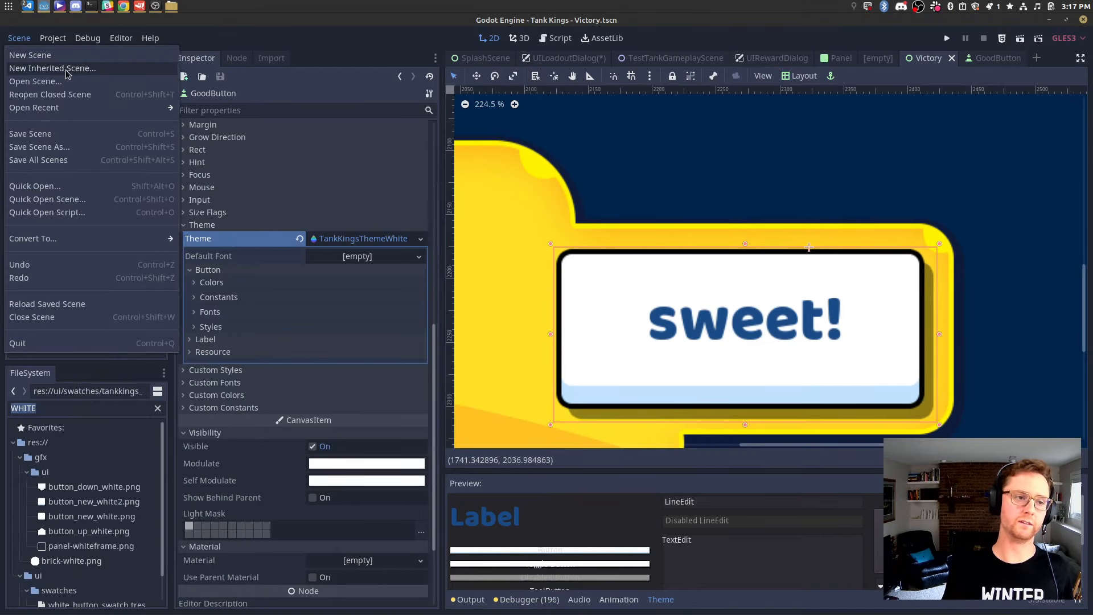
click(185, 78)
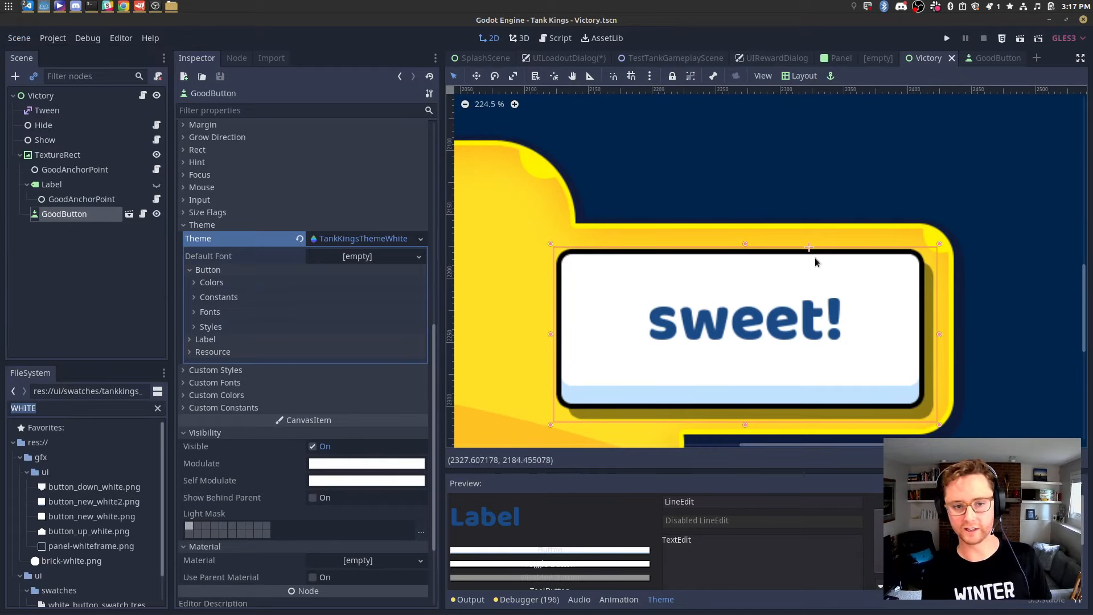
Compare the Victory scene's sweet! button and its theme with the theme set on the GoodButton source scene.
scroll(815, 258, up, 1)
scroll(1085, 280, down, 4)
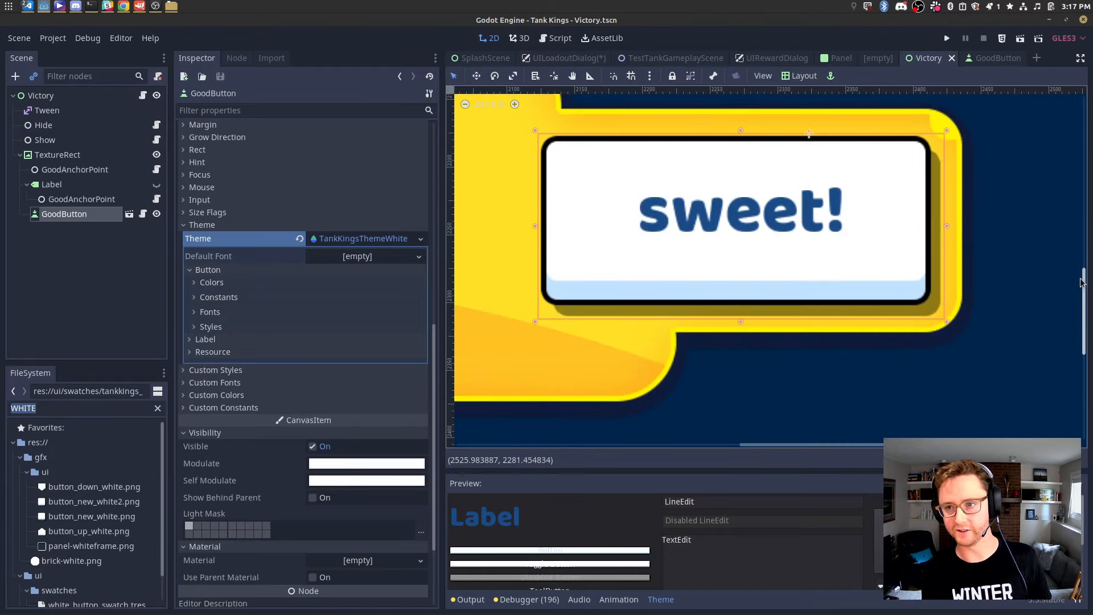
click(880, 60)
click(907, 58)
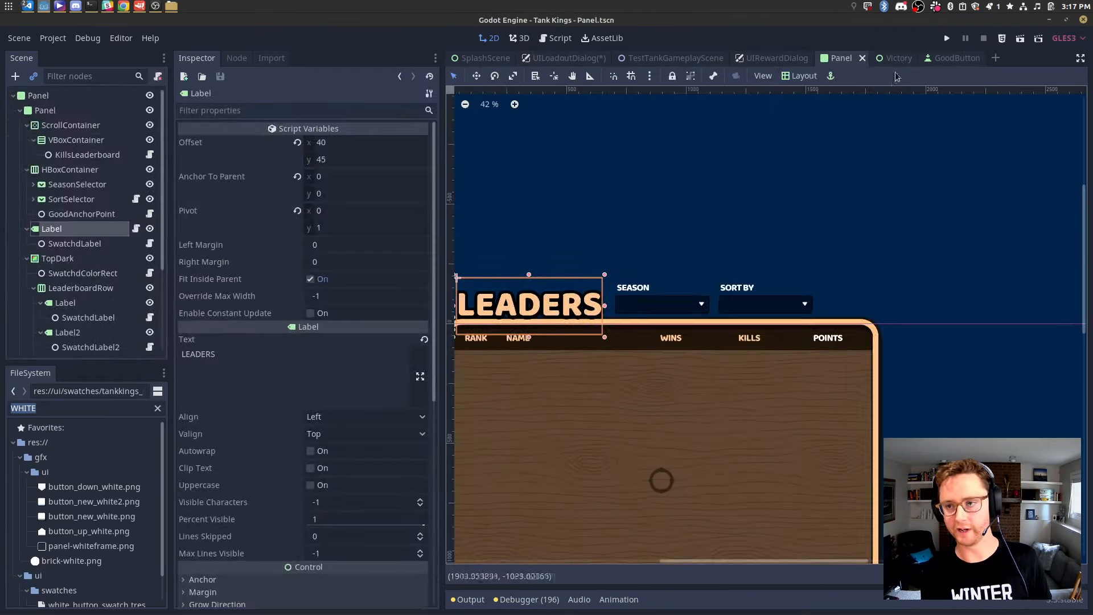
scroll(870, 217, down, 1)
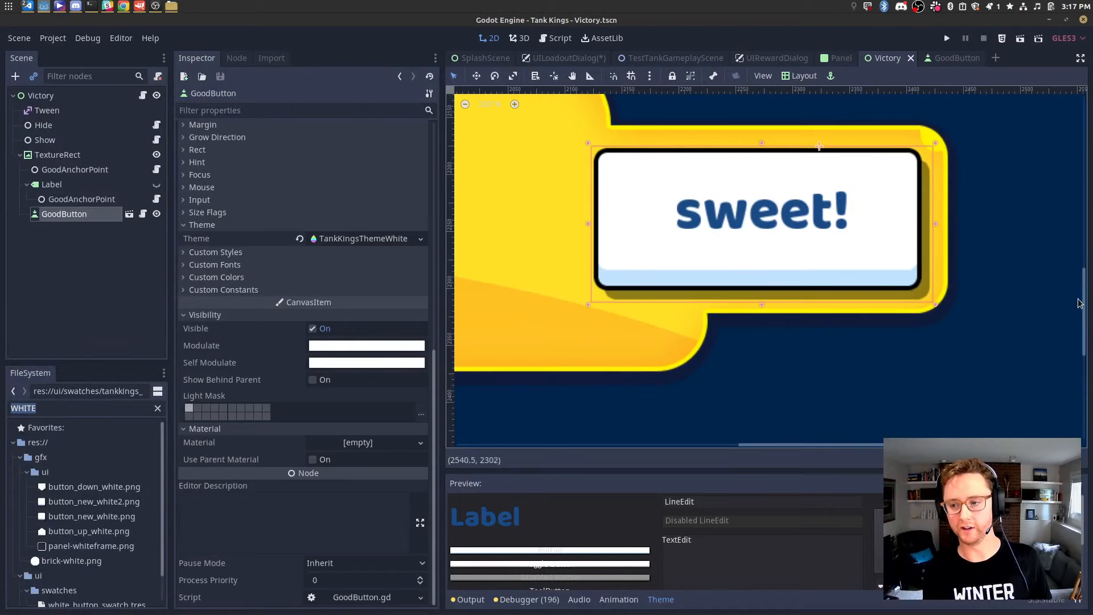
scroll(1086, 300, up, 3)
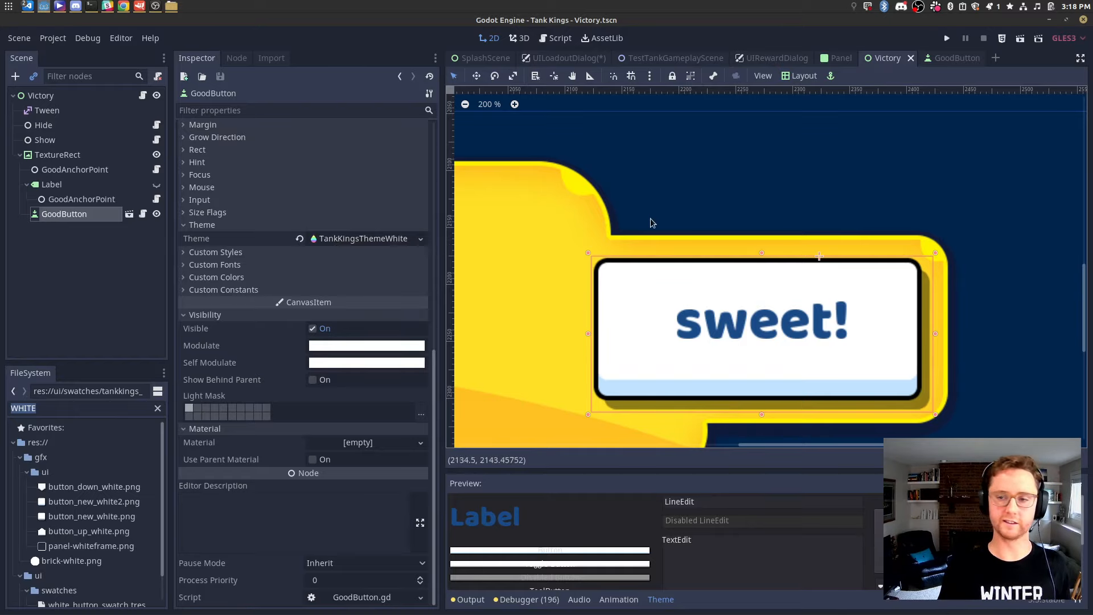
click(942, 63)
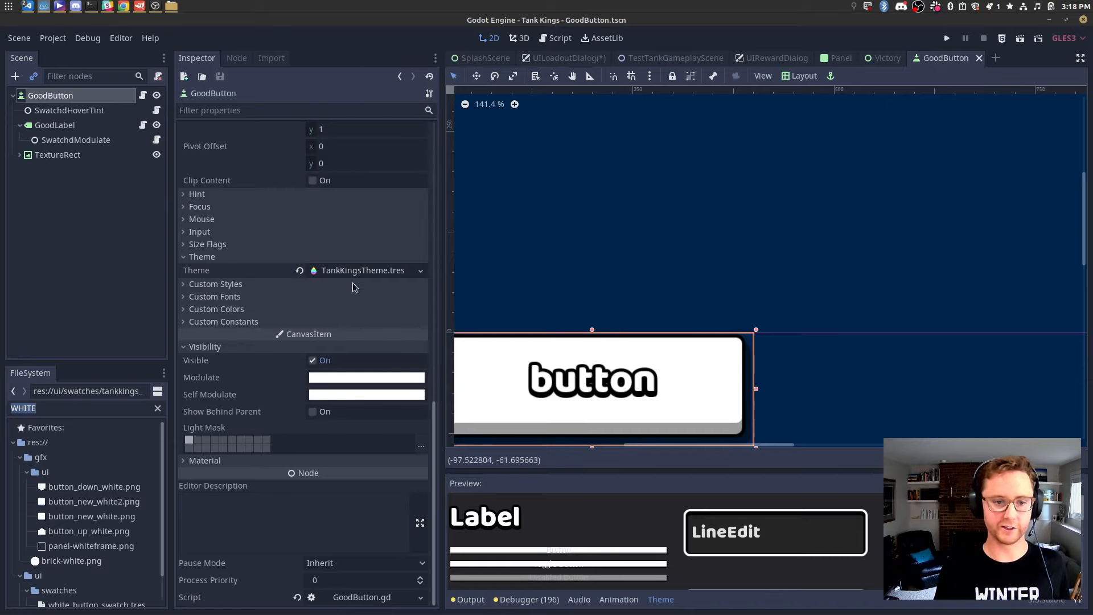
Return to the UILoadoutDialog scene and filter the project files by "white" to reach the white button theme.
click(567, 58)
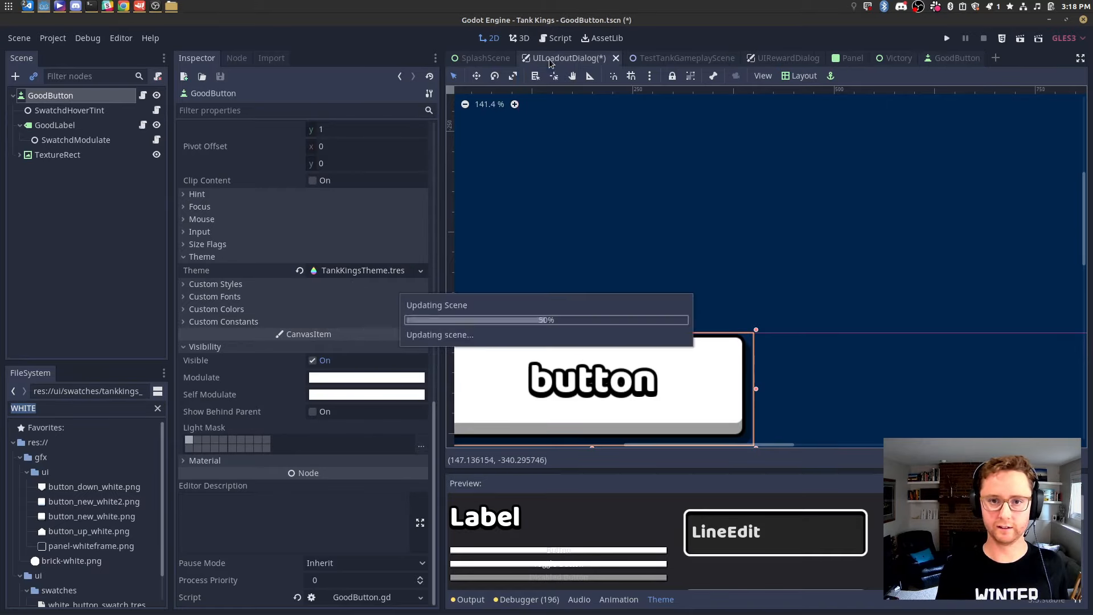
click(75, 254)
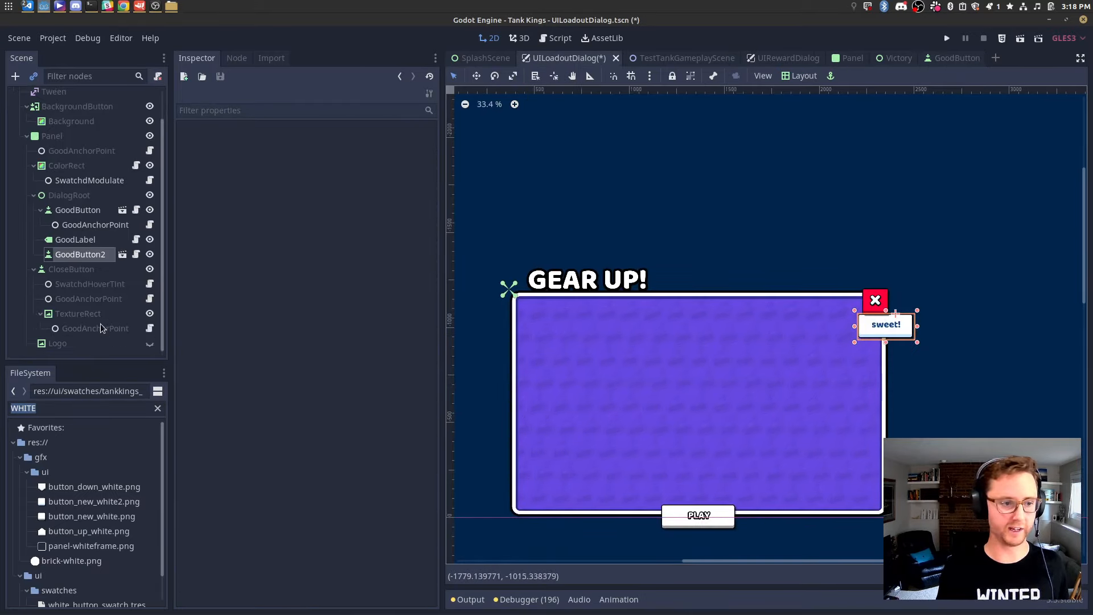
click(73, 409)
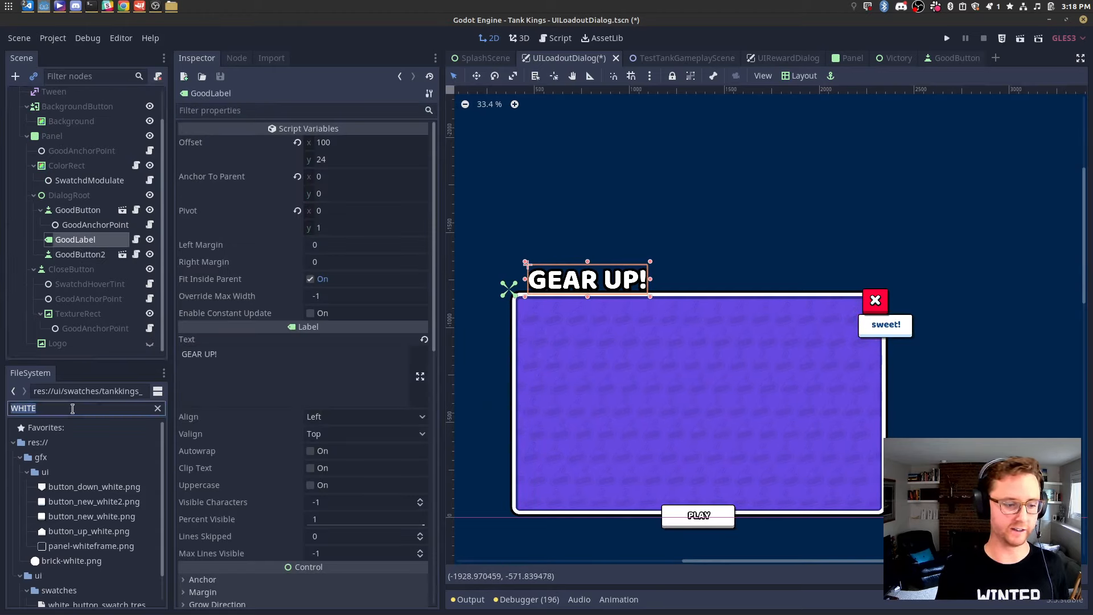
text(white)
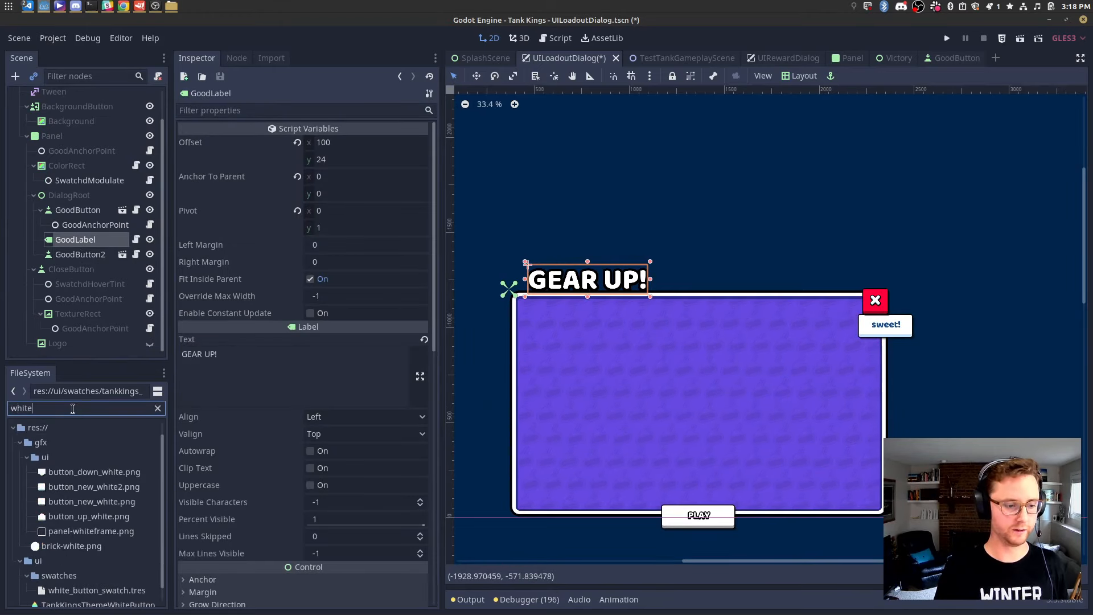
scroll(298, 358, down, 10)
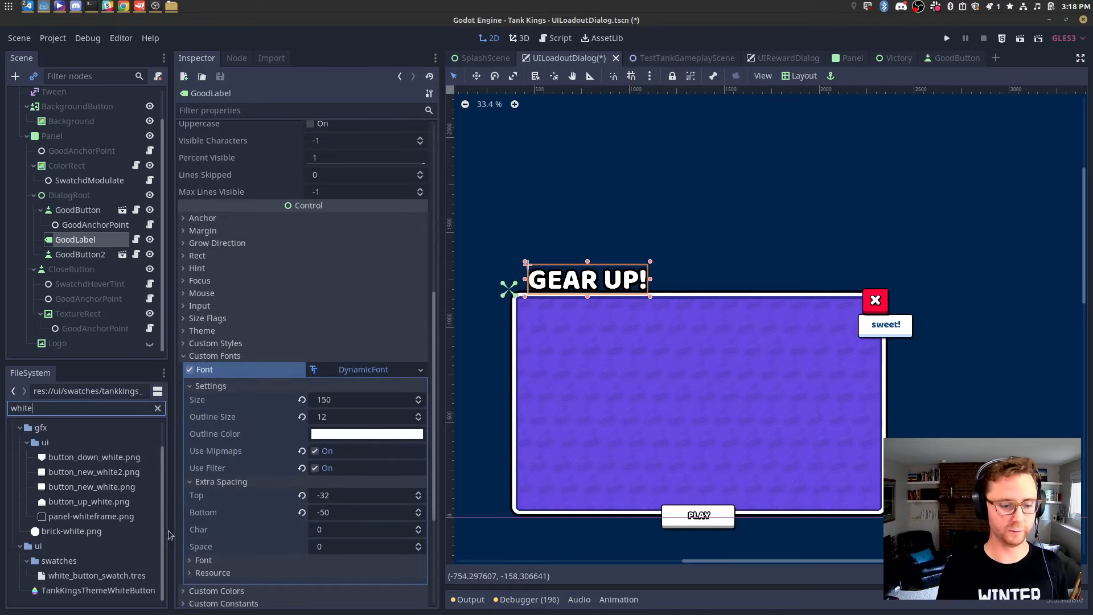
Try the TankKingsThemeWhiteButton theme on the GEAR UP! label and reset the label's theme.
drag(98, 591, 364, 344)
click(211, 333)
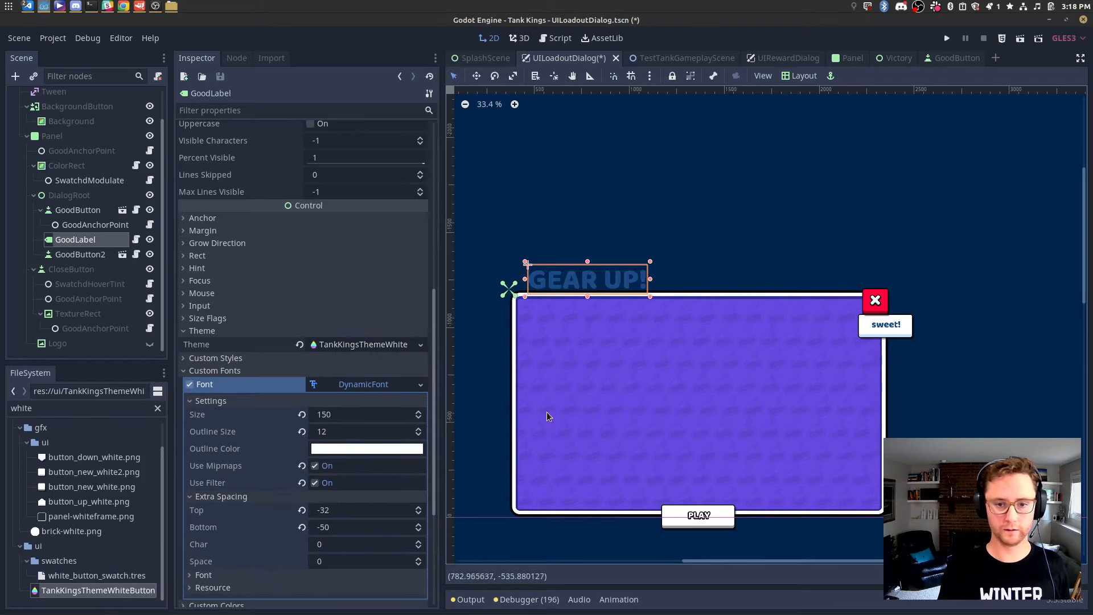
click(300, 345)
Assign the TankKingsThemeWhiteButton theme to the PLAY button and save the loadout dialog scene.
click(78, 210)
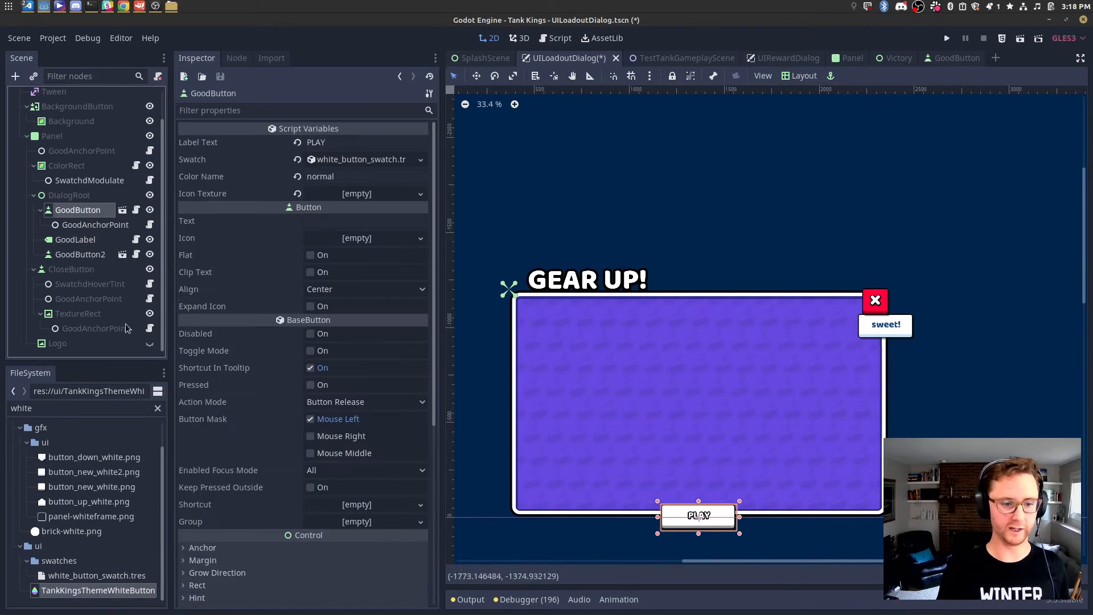
scroll(262, 495, down, 10)
click(202, 373)
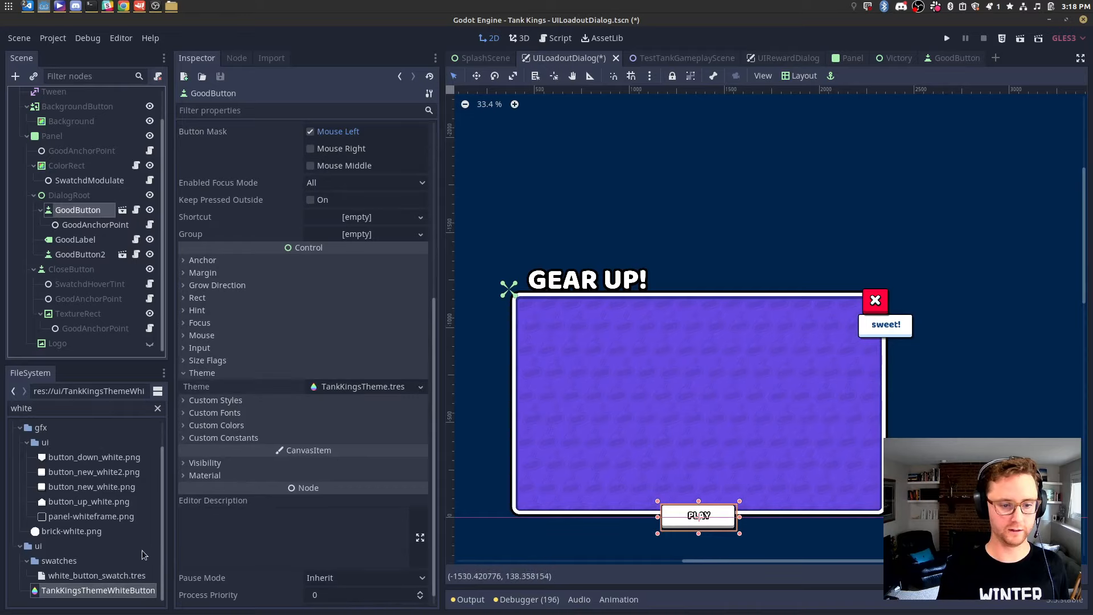
drag(121, 592, 376, 390)
key(ctrl+s)
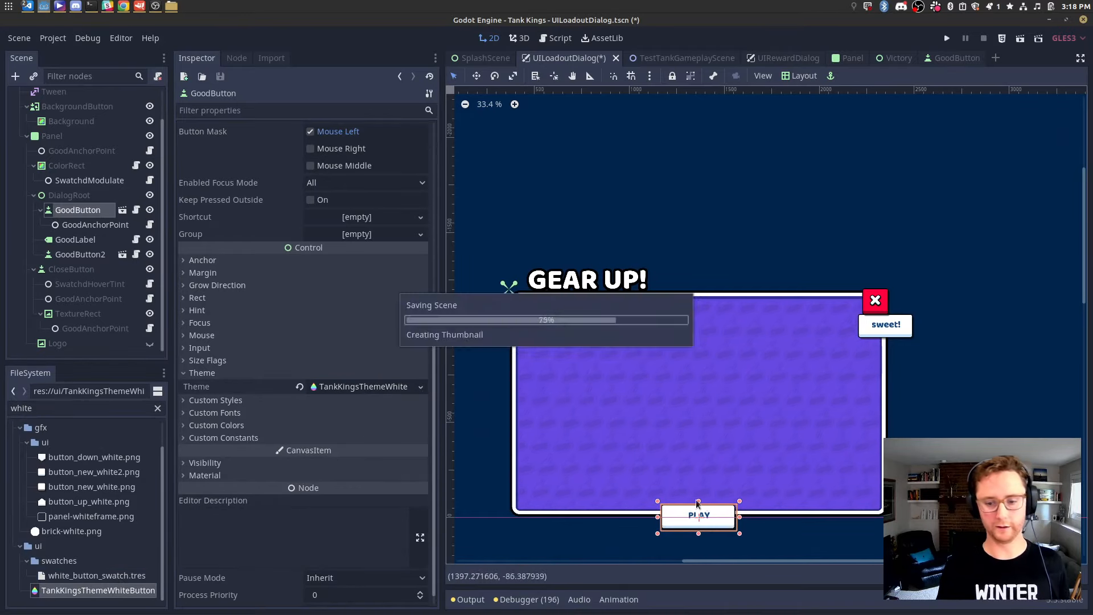
Switch to GIMP to examine the mockup's PLAY button and compare it with the one in the Godot dialog.
key(alt+Tab)
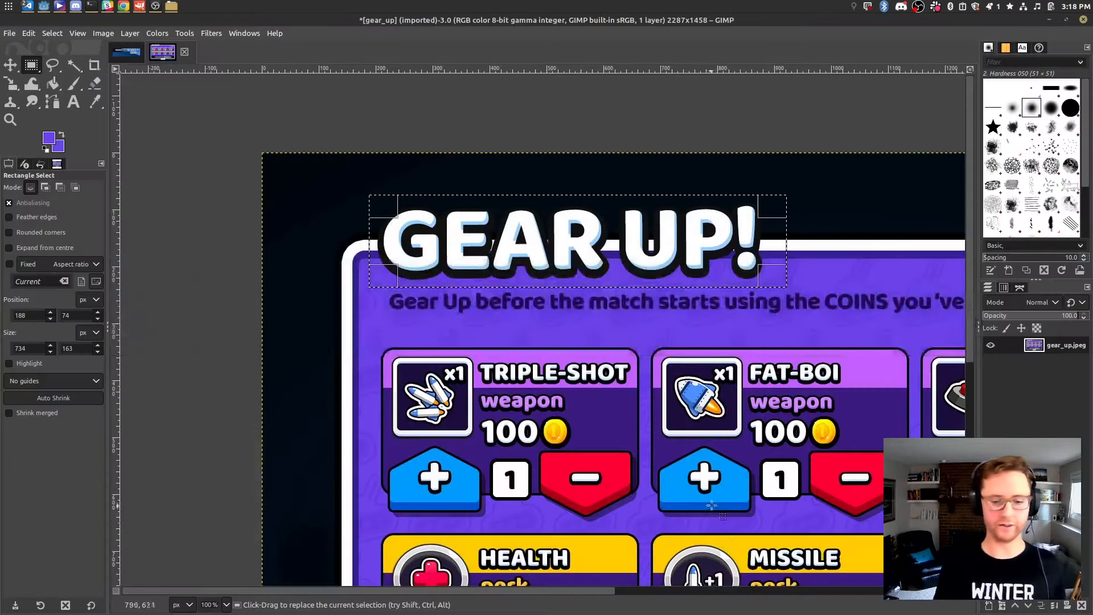
scroll(676, 582, right, 5)
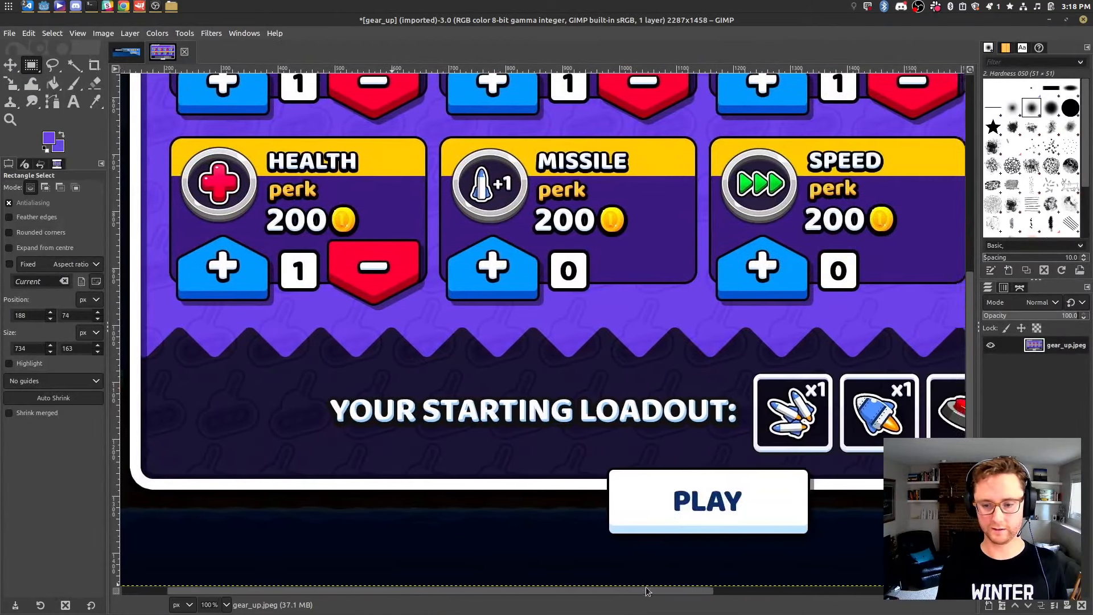
key(alt+Tab)
click(941, 420)
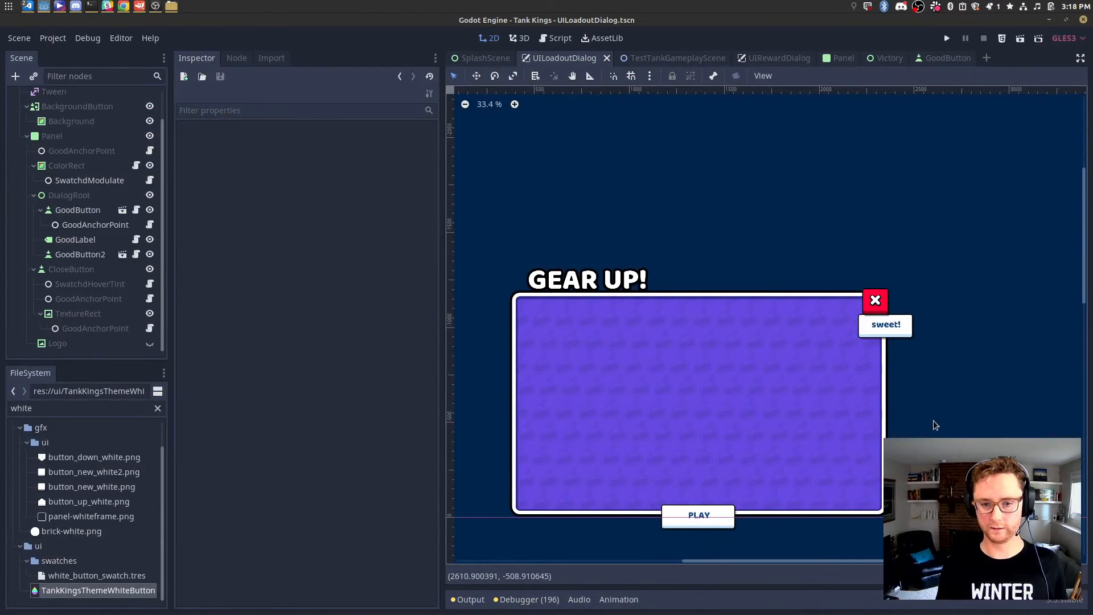
Compare the GEAR UP! title styling in the GIMP mockup with the title label in the Godot dialog.
key(alt+Tab)
ctrl+scroll(824, 418, down, 2)
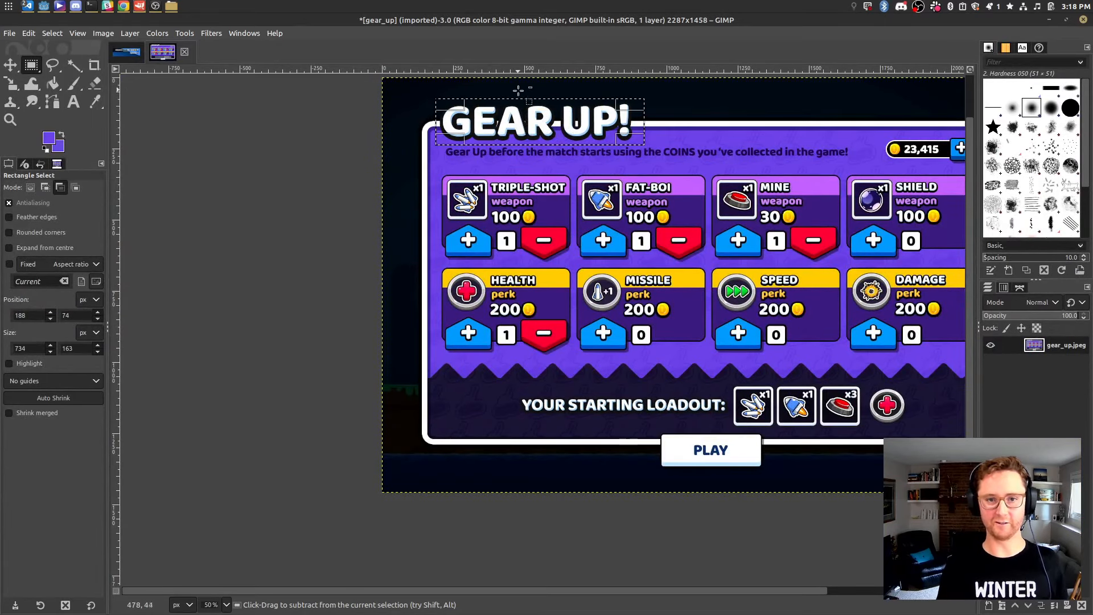
ctrl+scroll(519, 101, up, 2)
ctrl+scroll(519, 101, up, 2)
key(alt+Tab)
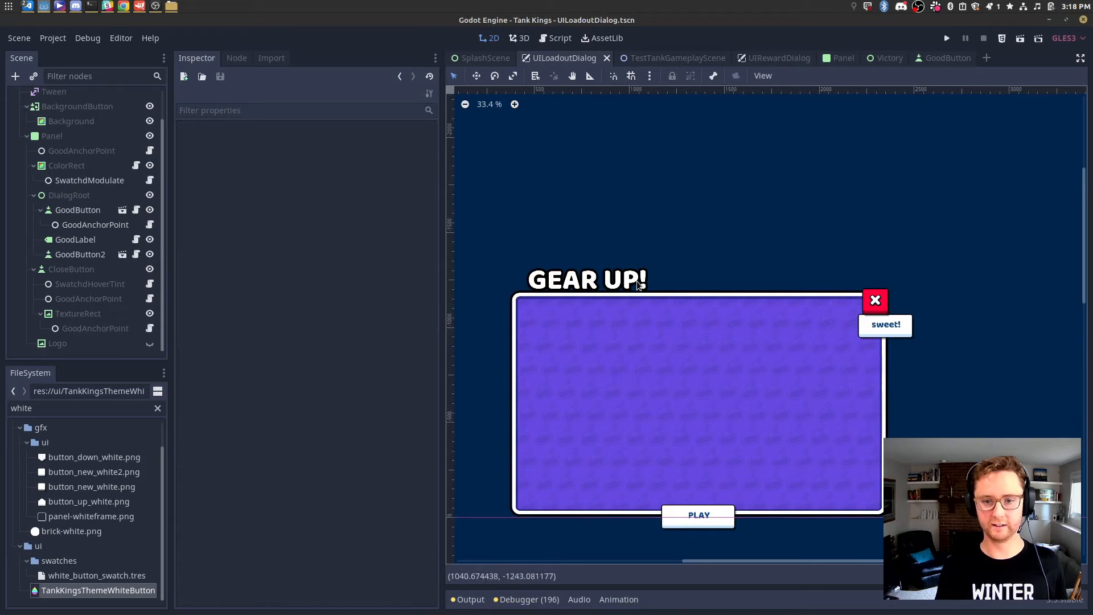
key(alt+Tab)
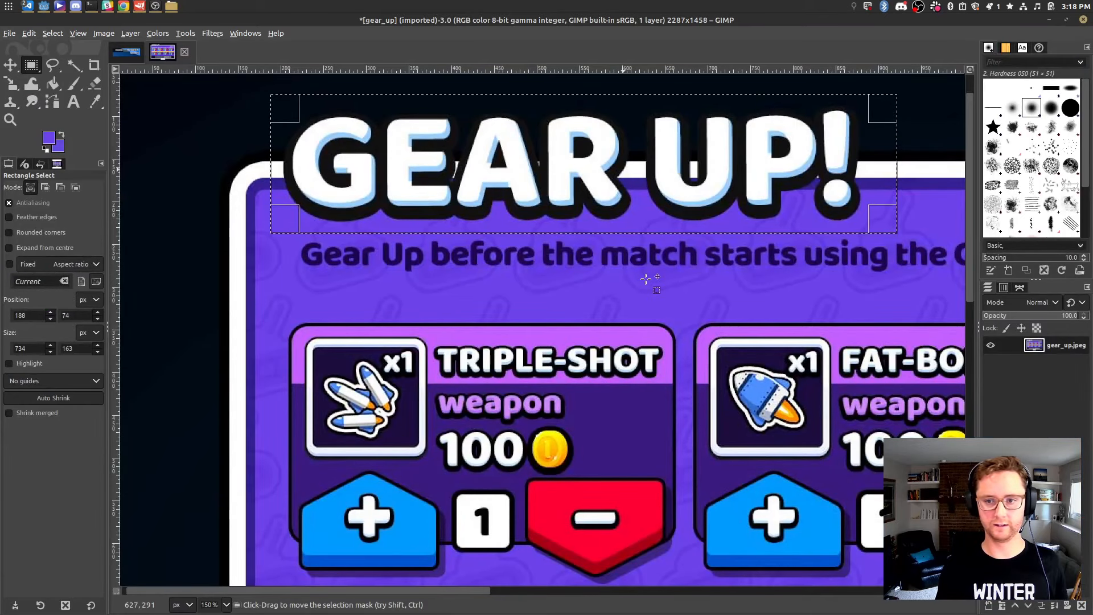
Replace the title selection in the mockup with a rectangle of about 1434 by 51 px around the subtitle line.
ctrl+scroll(646, 279, down, 5)
ctrl+scroll(713, 303, up, 3)
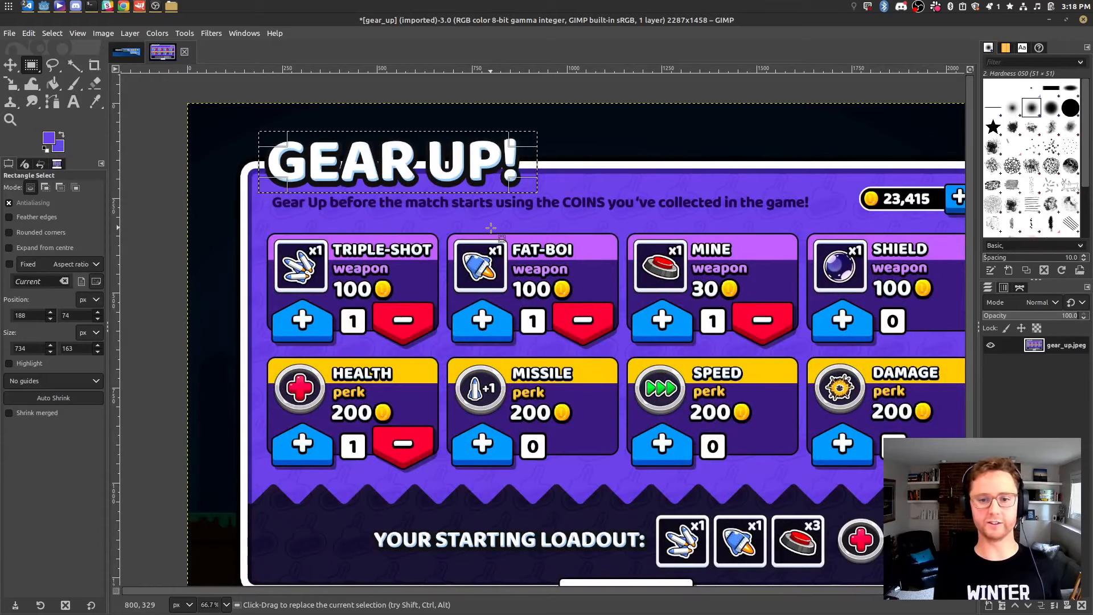
click(527, 212)
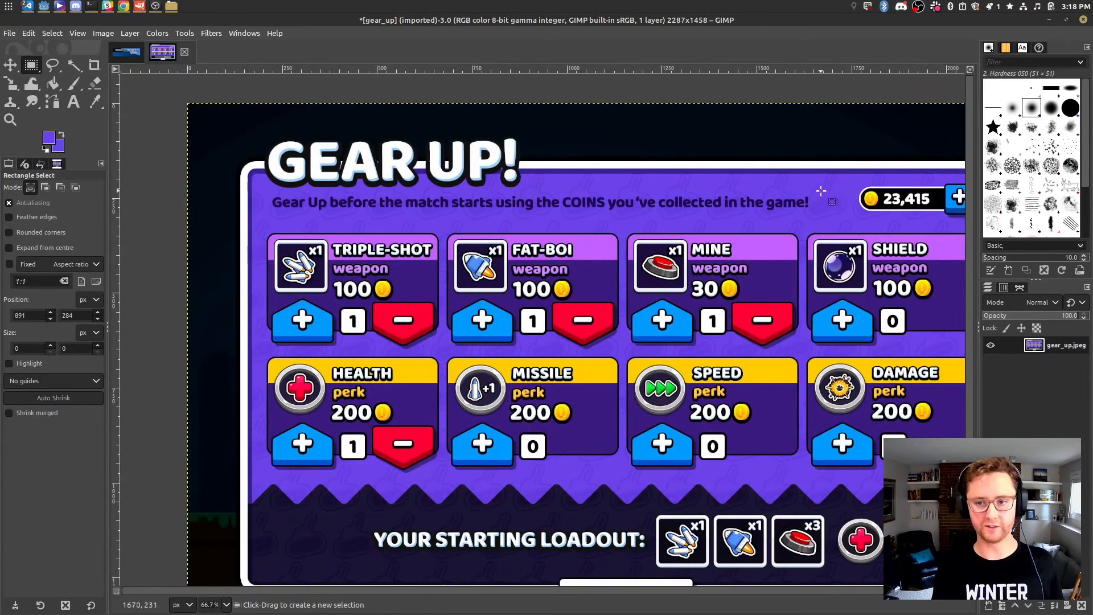
drag(821, 190, 815, 215)
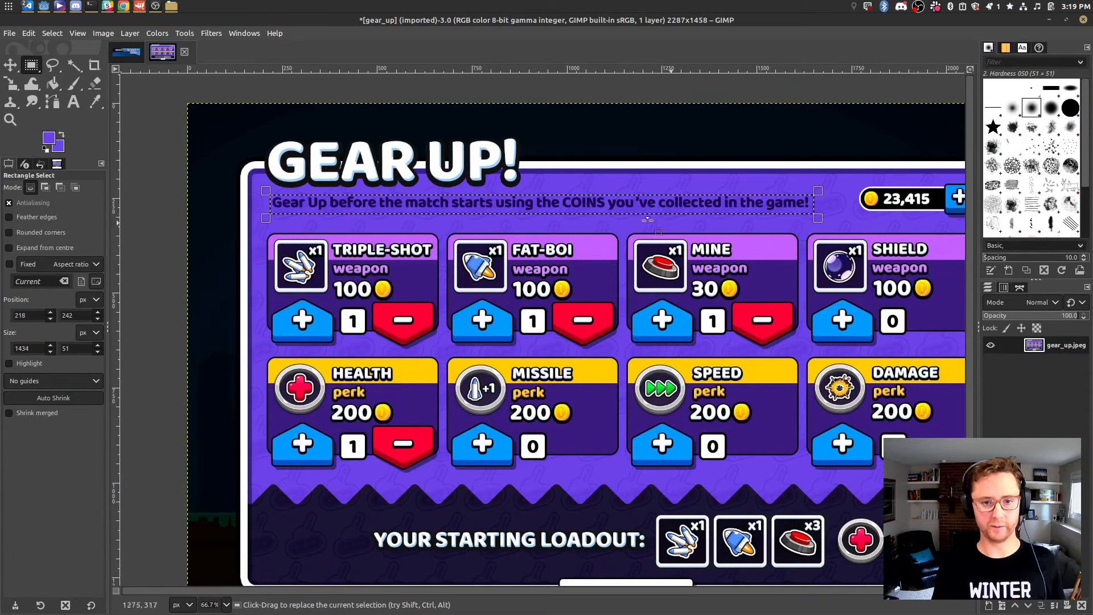
Switch back to Godot and delete the leftover sweet! button, GoodButton2, from the loadout dialog.
key(alt+Tab)
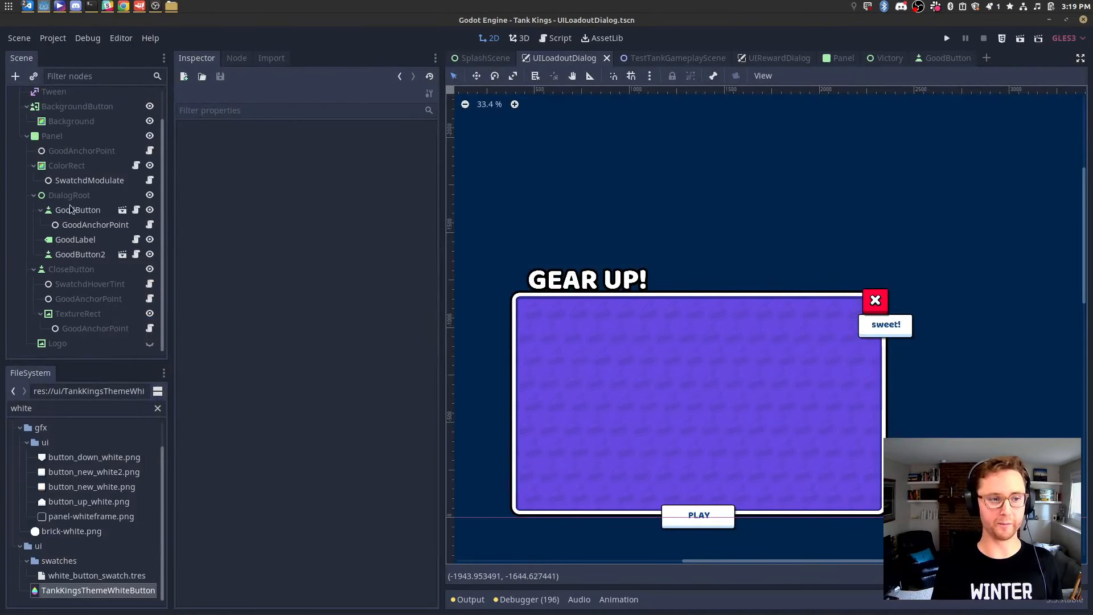
right_click(75, 199)
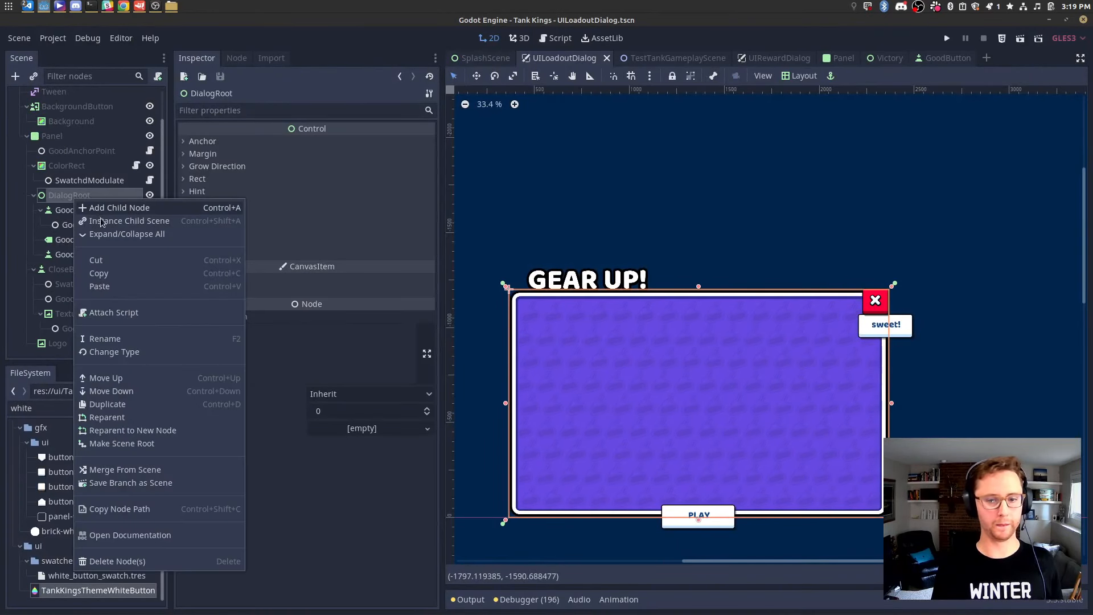
key(Escape)
click(91, 257)
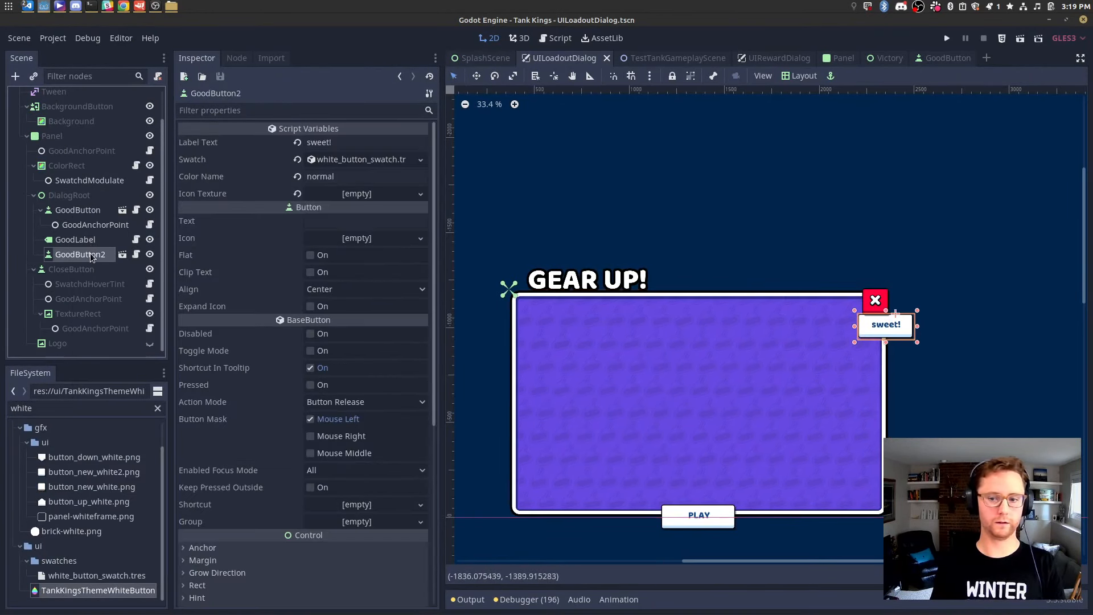
key(Delete)
key(Return)
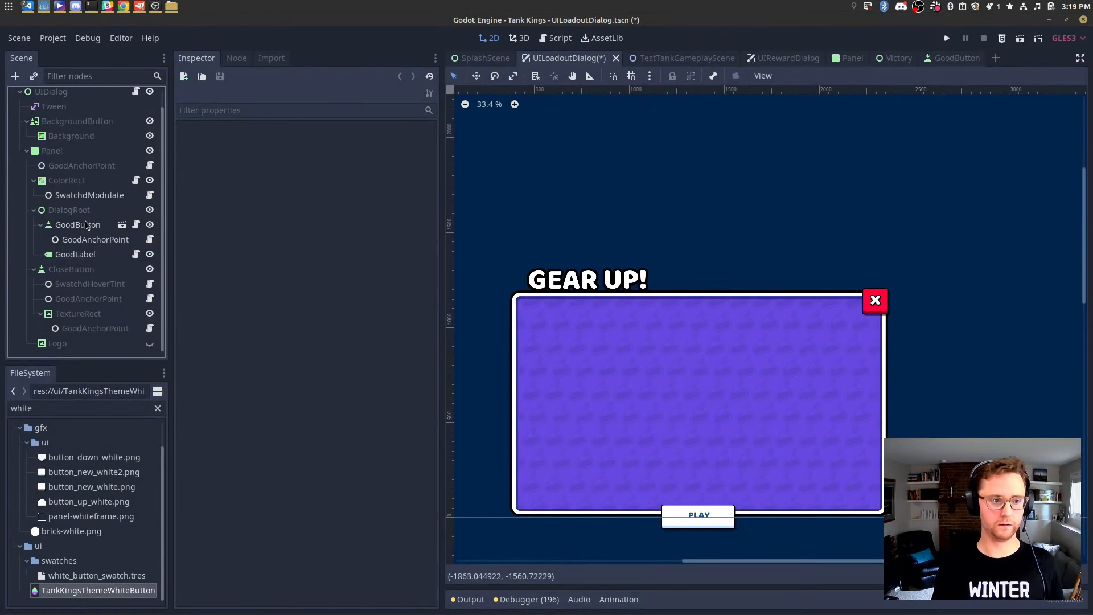
Add a second GoodLabel node as a child of DialogRoot.
right_click(89, 212)
click(113, 225)
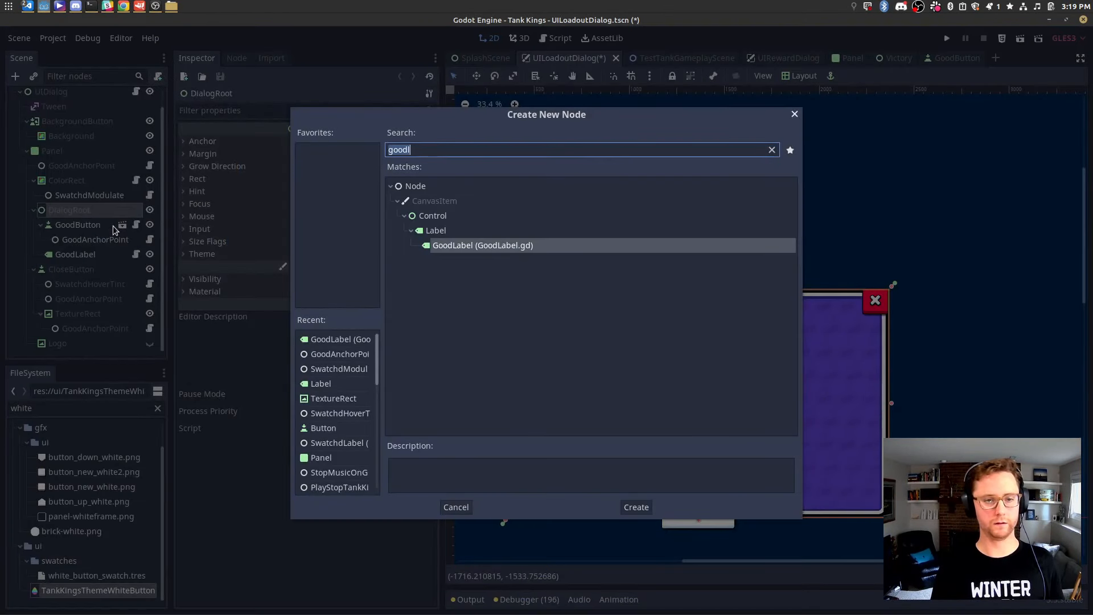
text(goodl)
key(Return)
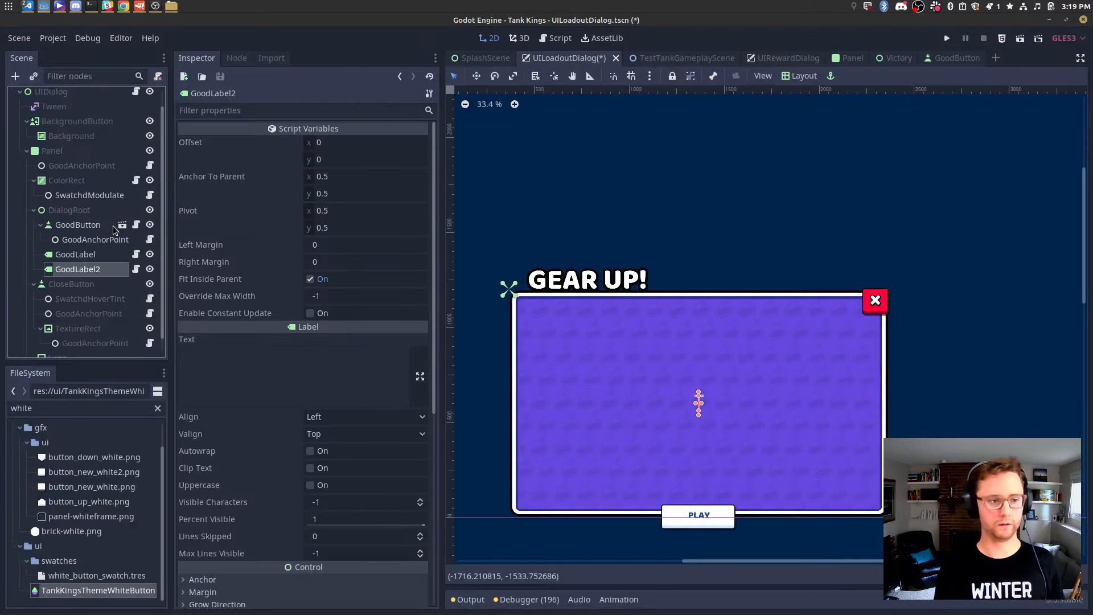
Enter the second label's text as "Gear up before the match starts with the coins you've".
click(284, 369)
text(Gear u)
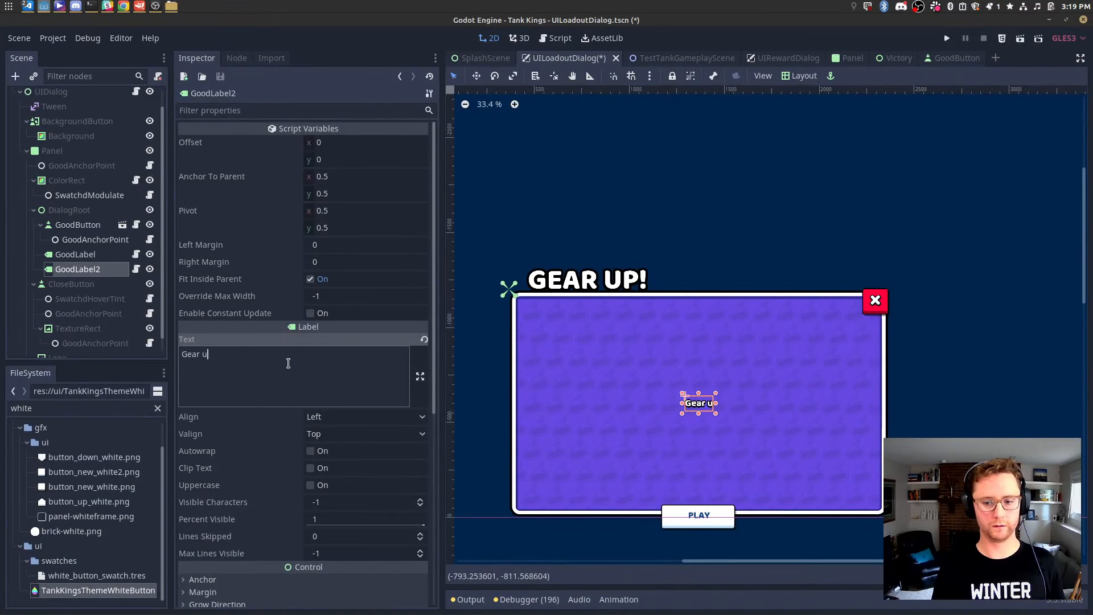
text(p before the match sta)
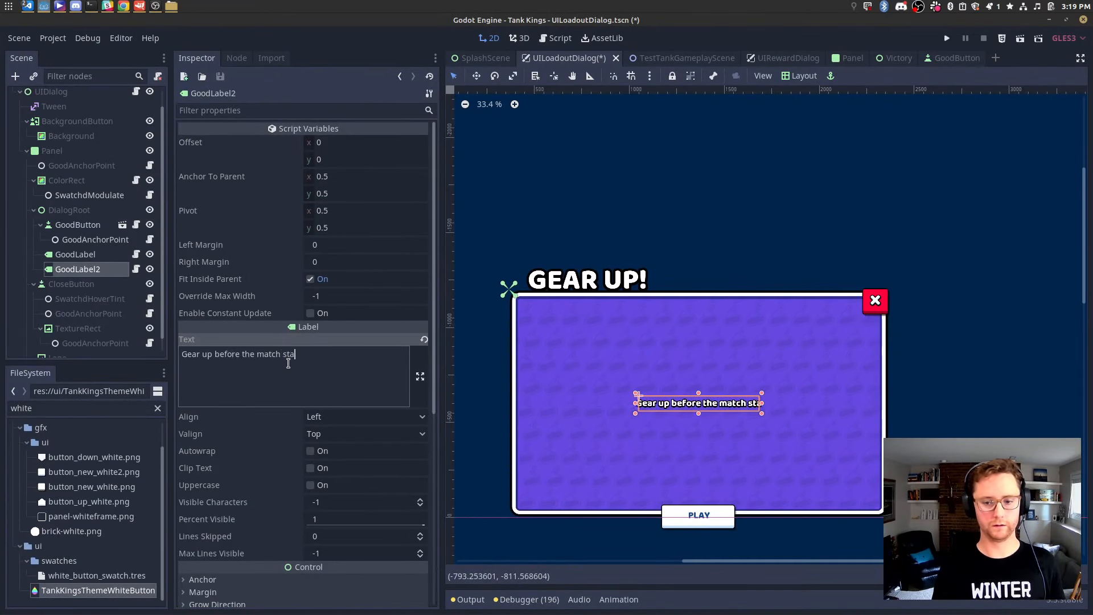
text(rts with the coinsyou)
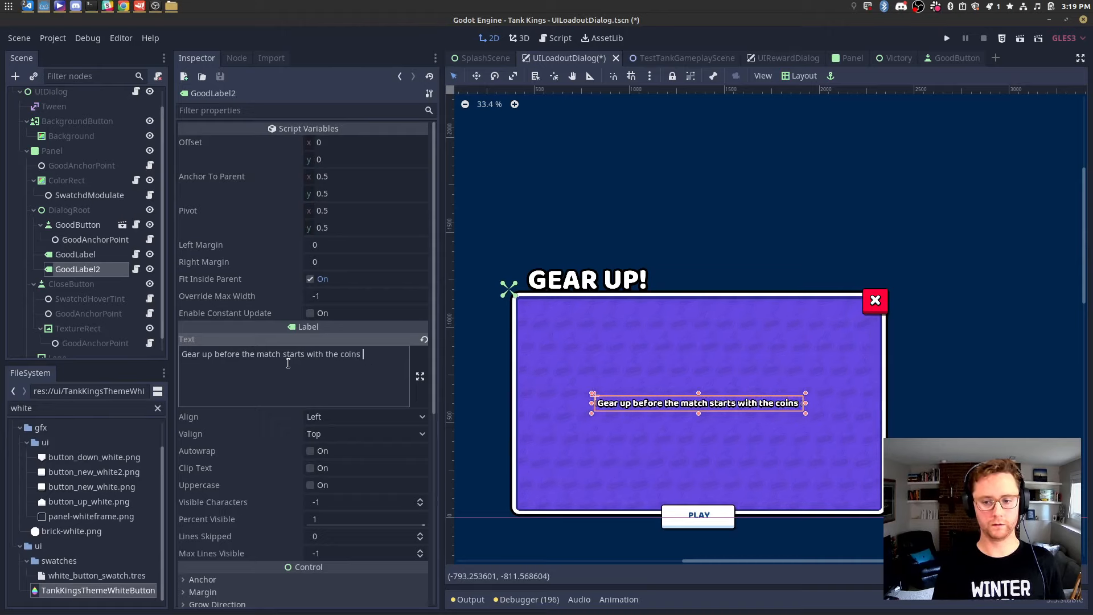
key(BackSpace)
key(BackSpace)
key(BackSpace)
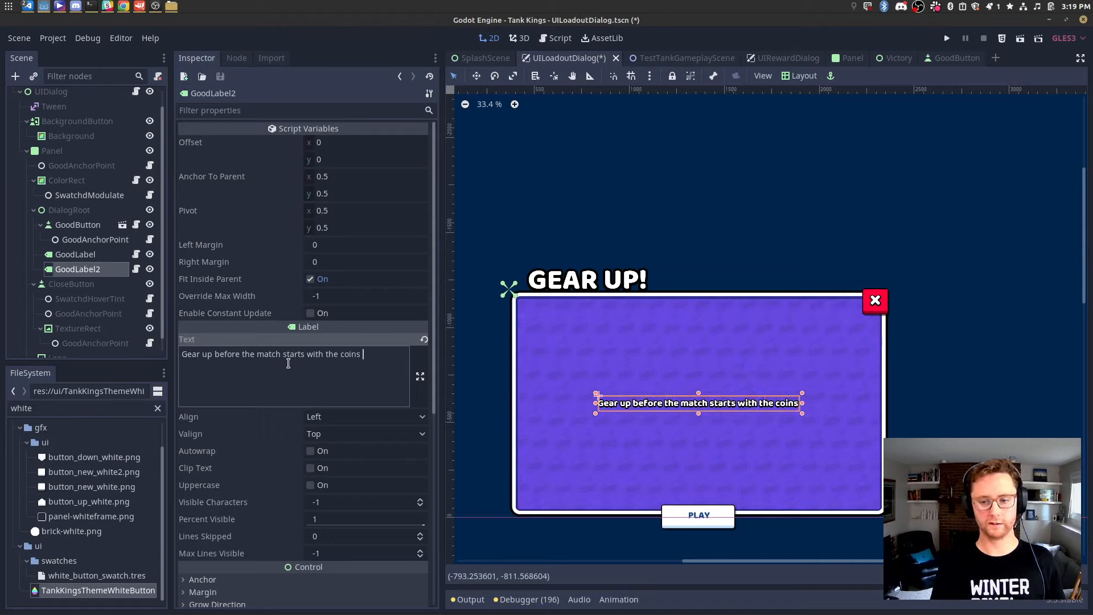
text(you've)
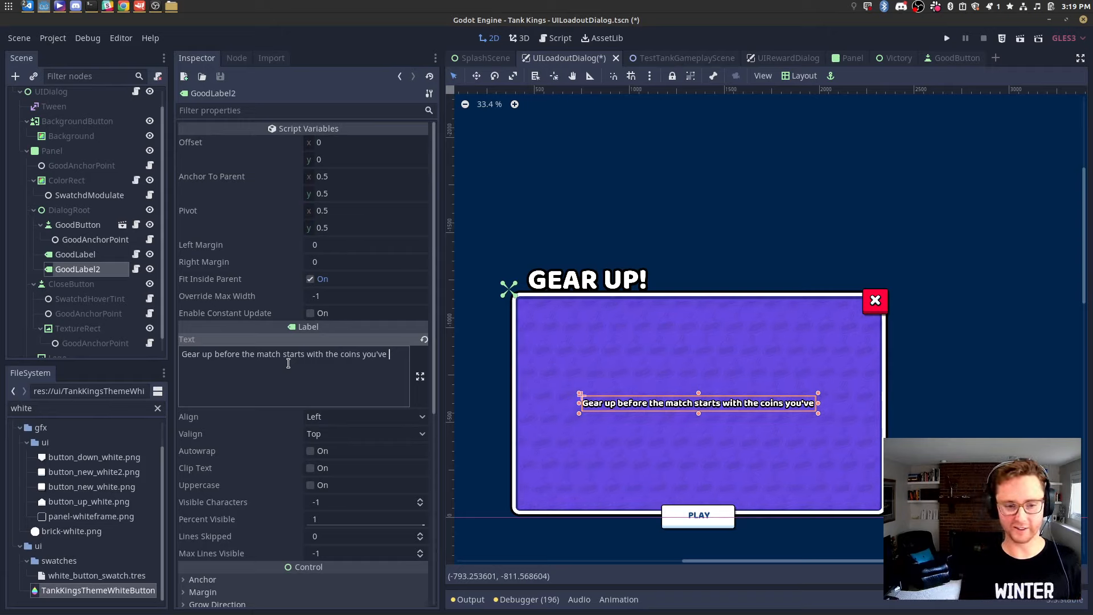
Check the mockup's wording, revise the label's ending to "COINS you've collected in the game!" and save the scene.
key(alt+Tab)
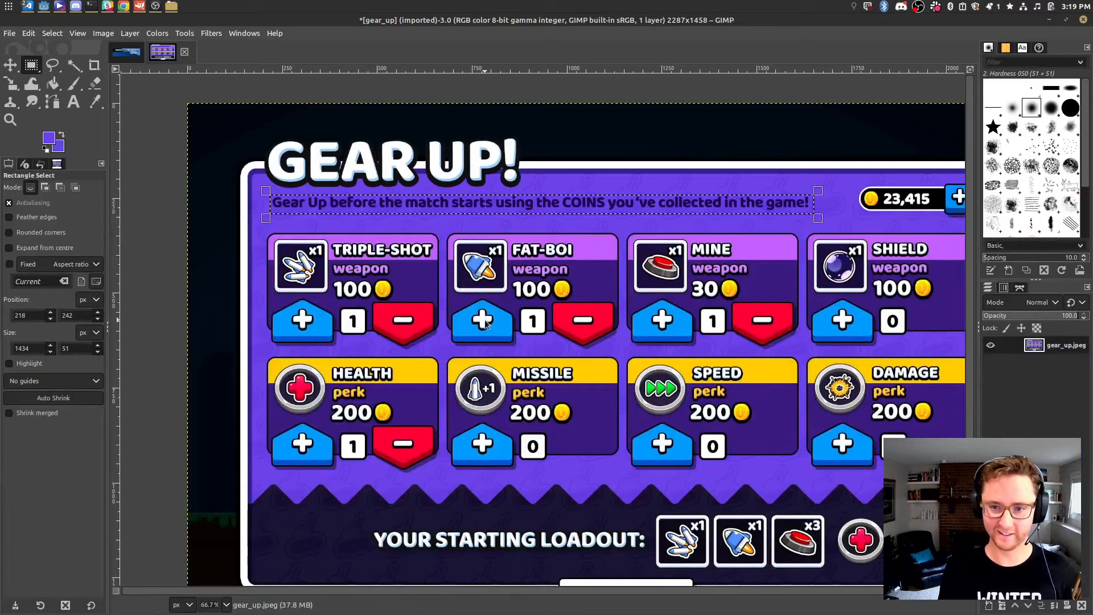
key(alt+Tab)
key(BackSpace)
key(BackSpace)
key(BackSpace)
key(BackSpace)
key(BackSpace)
key(BackSpace)
key(BackSpace)
key(BackSpace)
key(BackSpace)
key(BackSpace)
key(BackSpace)
key(BackSpace)
key(BackSpace)
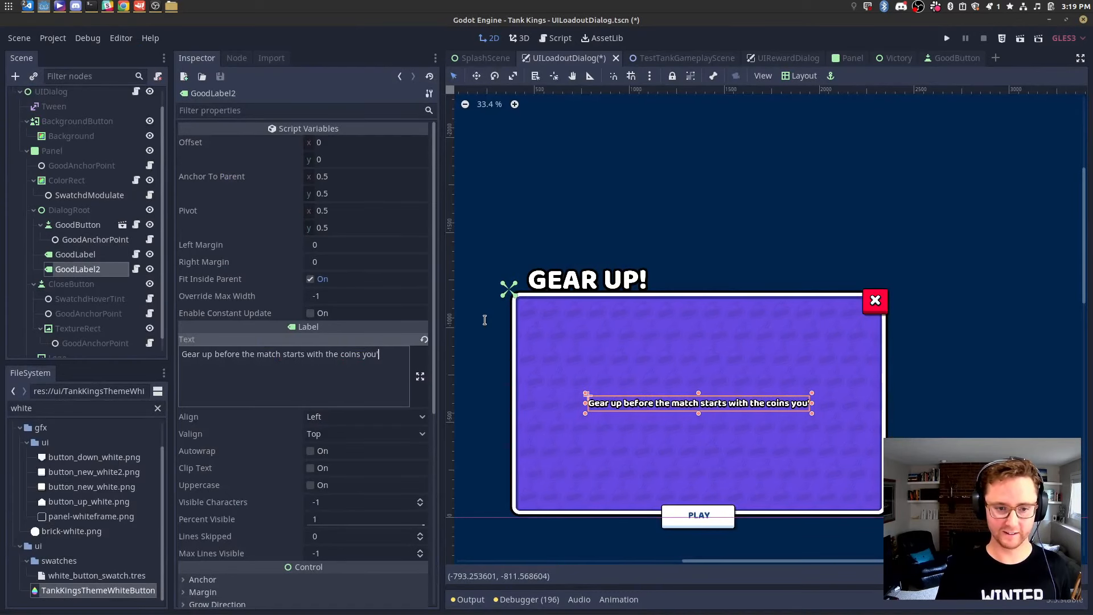
text(COINS you've collected)
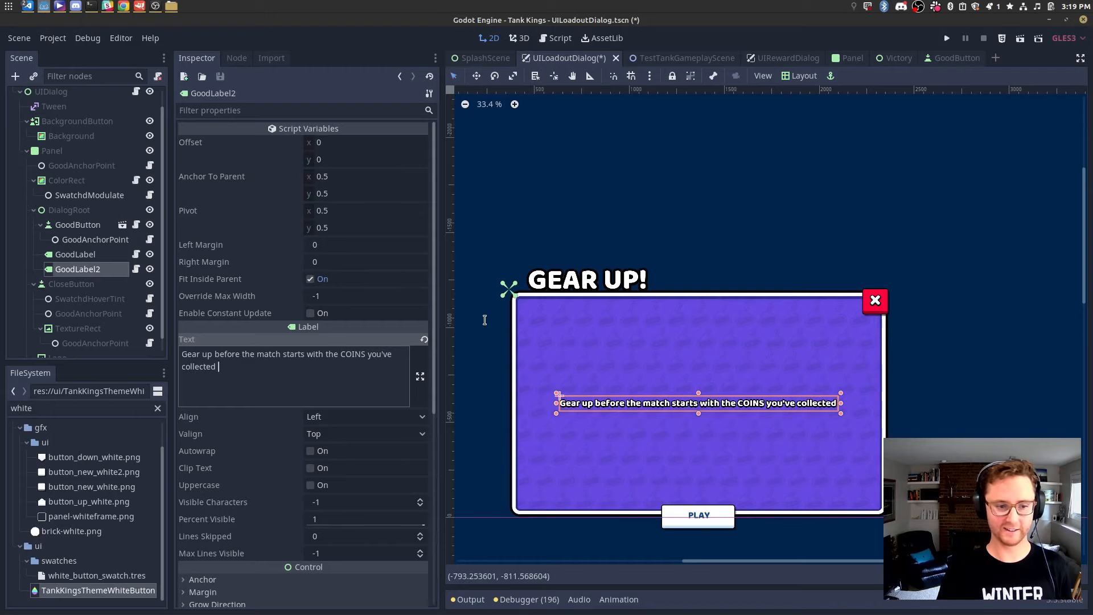
key(alt+Tab)
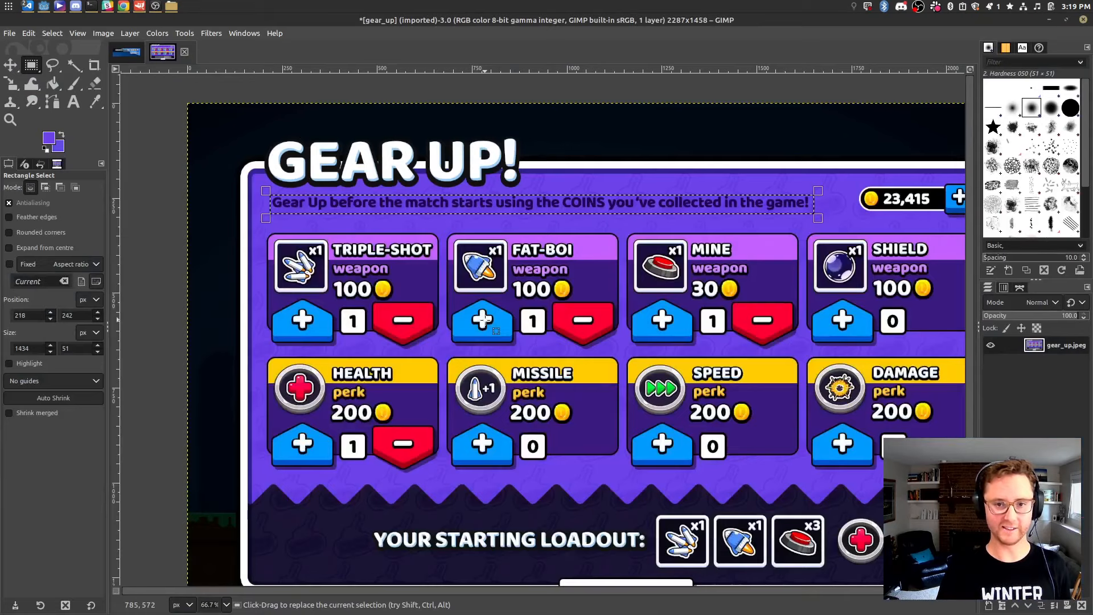
key(alt+Tab)
text(in the game!)
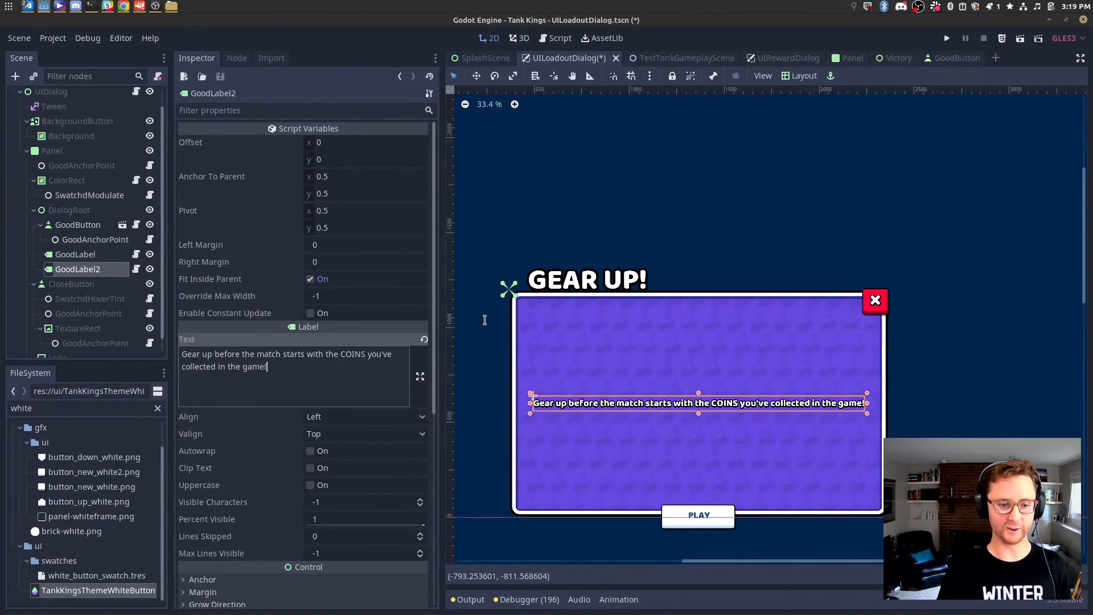
key(ctrl+s)
Find menu_theme.tres in the project files and assign it as the subtitle label's theme.
scroll(635, 412, up, 20)
scroll(251, 427, down, 5)
click(215, 429)
click(212, 391)
click(71, 408)
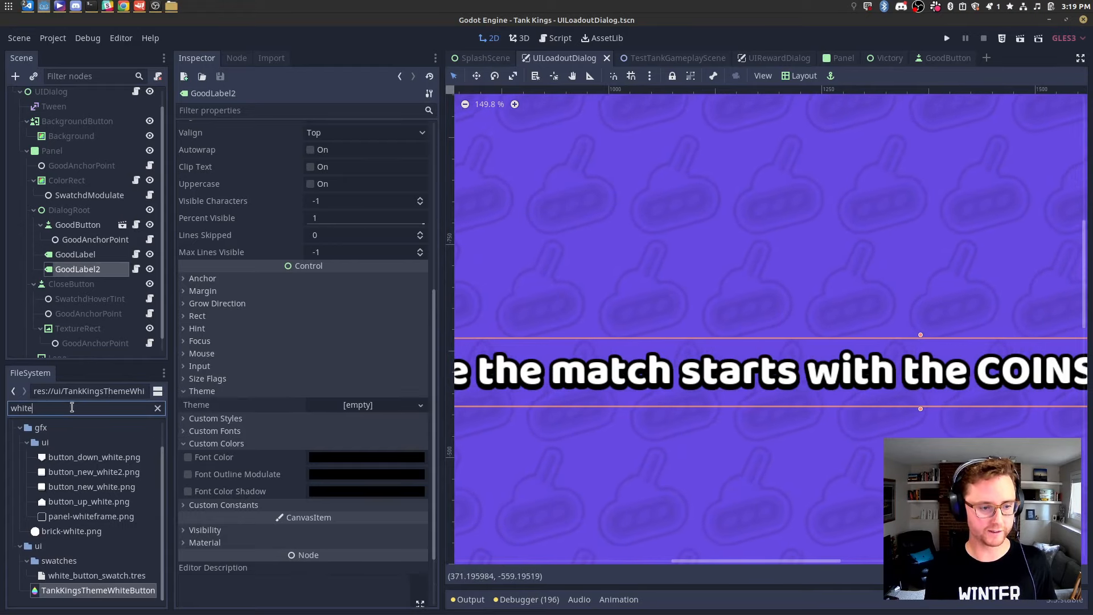
key(ctrl+a)
text(menu_font)
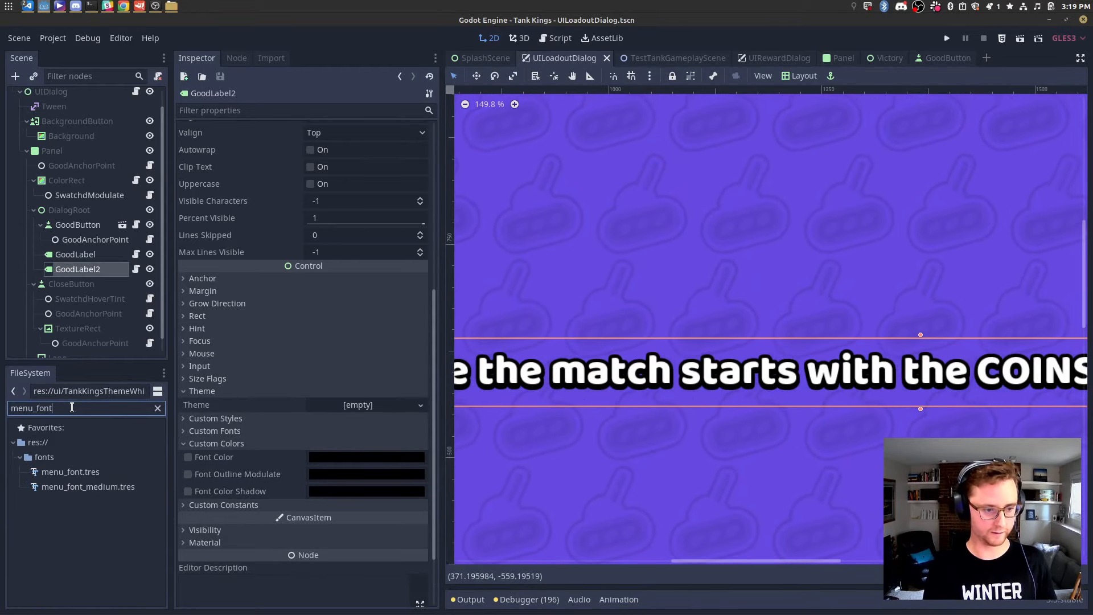
key(BackSpace)
key(BackSpace)
key(BackSpace)
key(BackSpace)
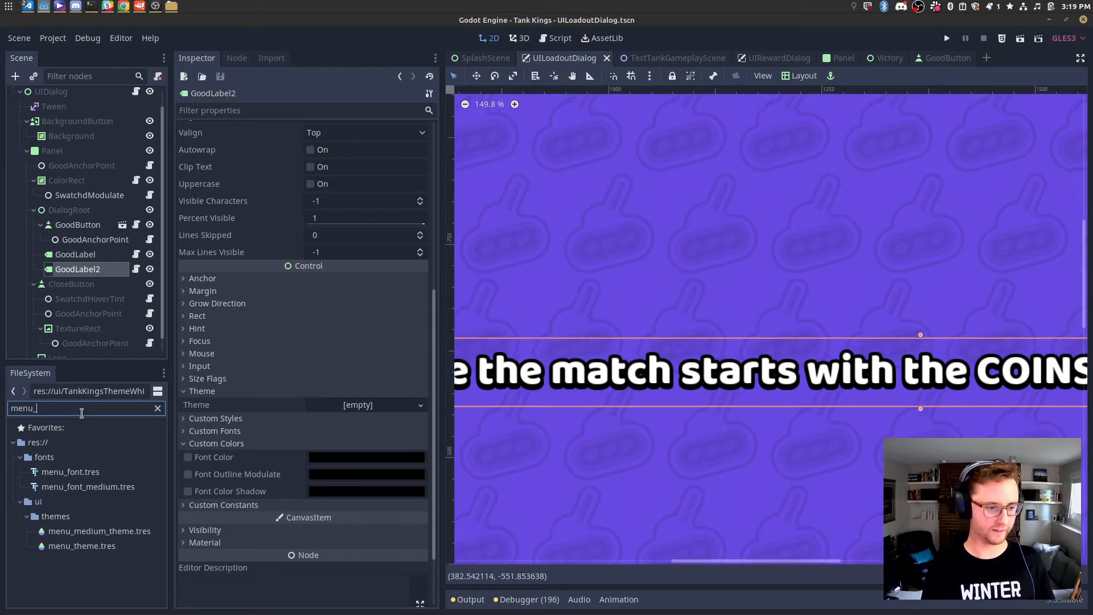
text(thje)
key(BackSpace)
text(eme)
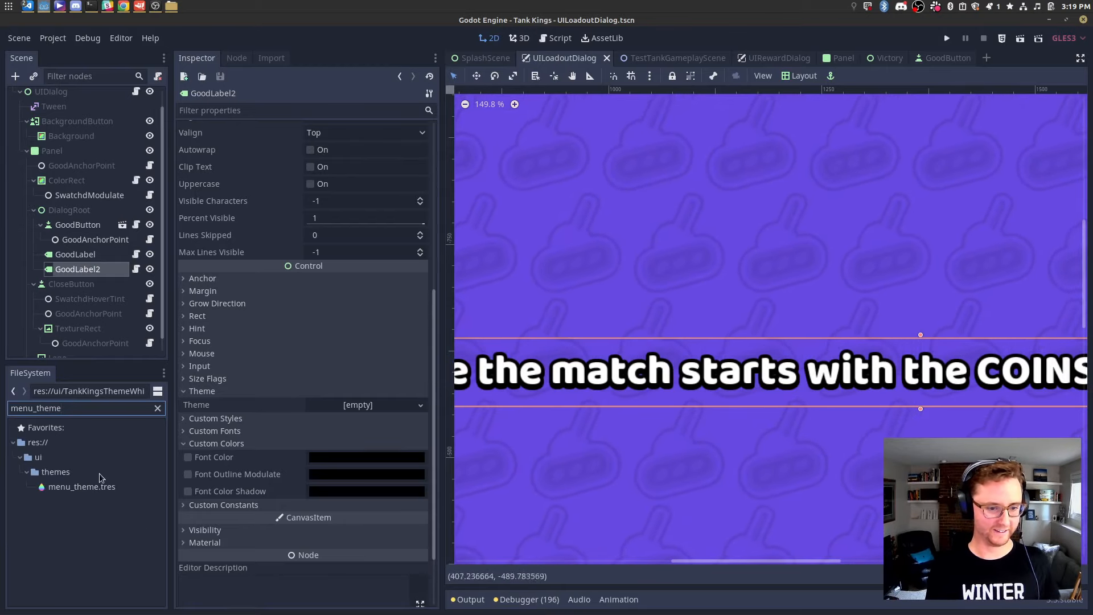
drag(80, 487, 361, 405)
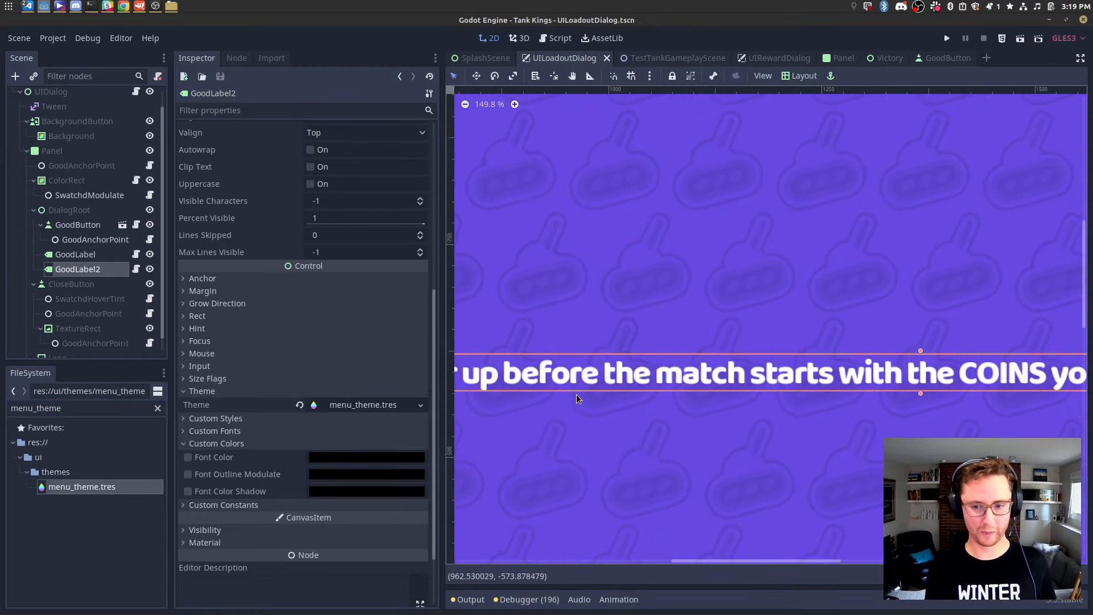
Check the subtitle in the mockup and override the label's font color with a matching dark purple.
scroll(576, 394, down, 8)
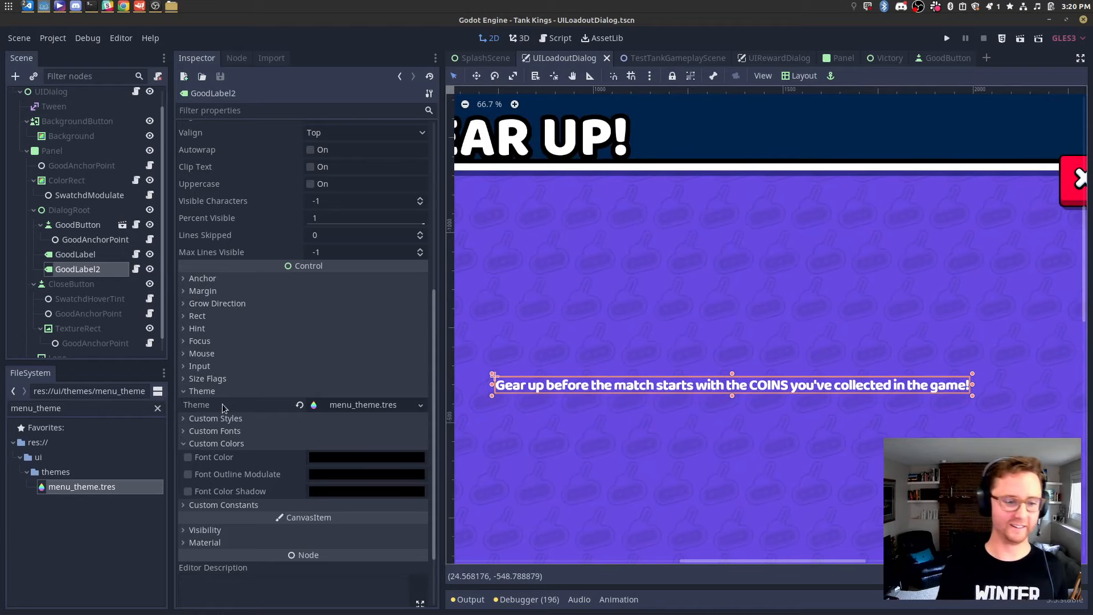
click(239, 431)
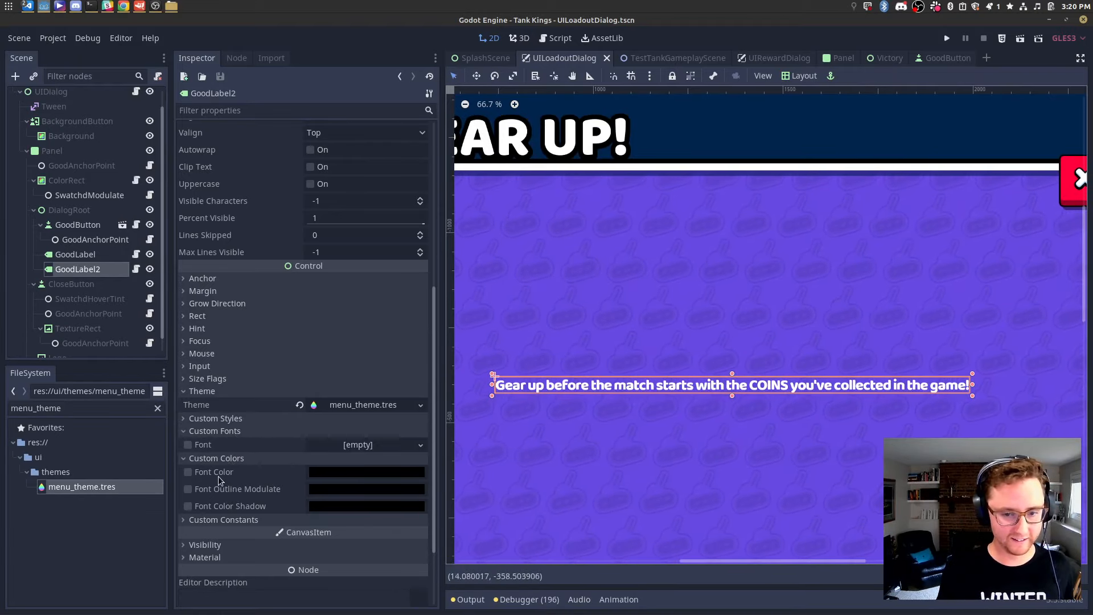
key(alt+Tab)
ctrl+scroll(440, 340, up, 1)
scroll(439, 340, up, 3)
key(alt+Tab)
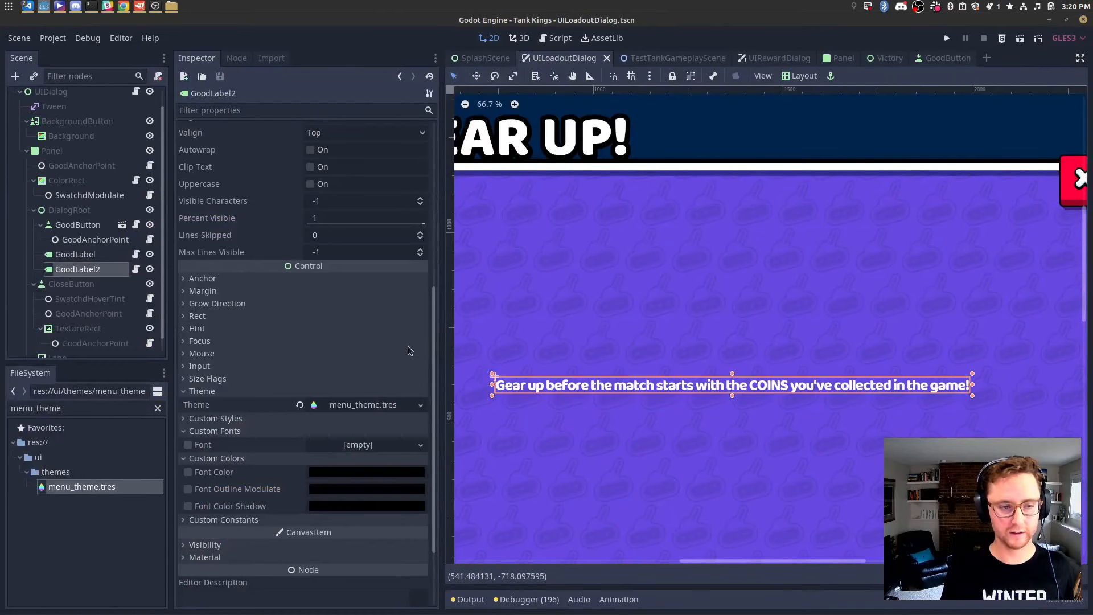
click(370, 472)
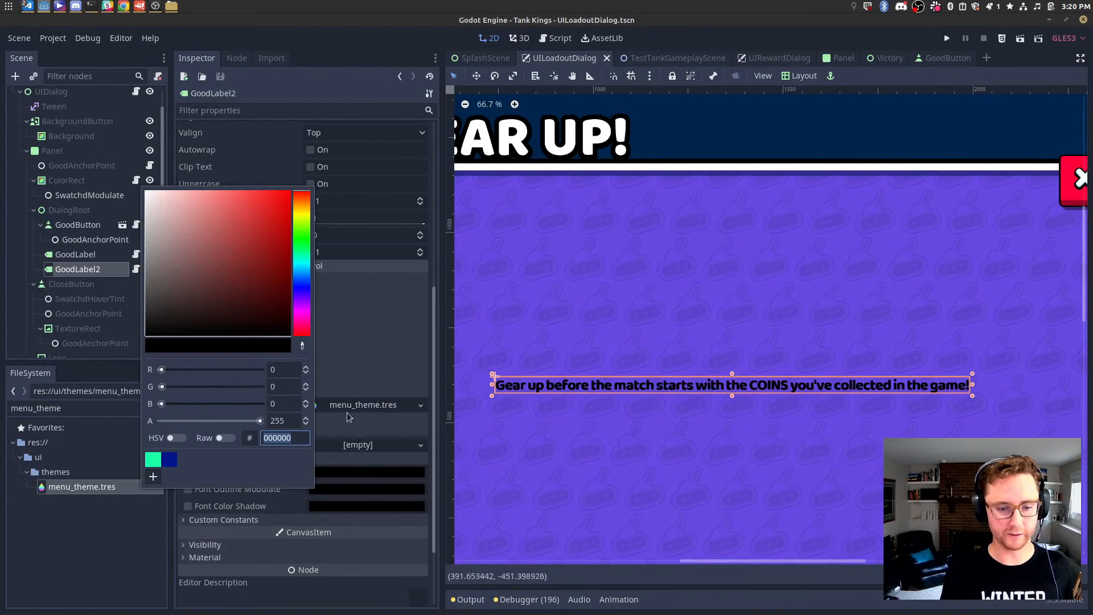
drag(250, 424, 291, 427)
Set the subtitle label's parent anchor and pivot to 0, 0 and its offset to x 100, y 100.
scroll(370, 297, up, 5)
click(373, 162)
text(10)
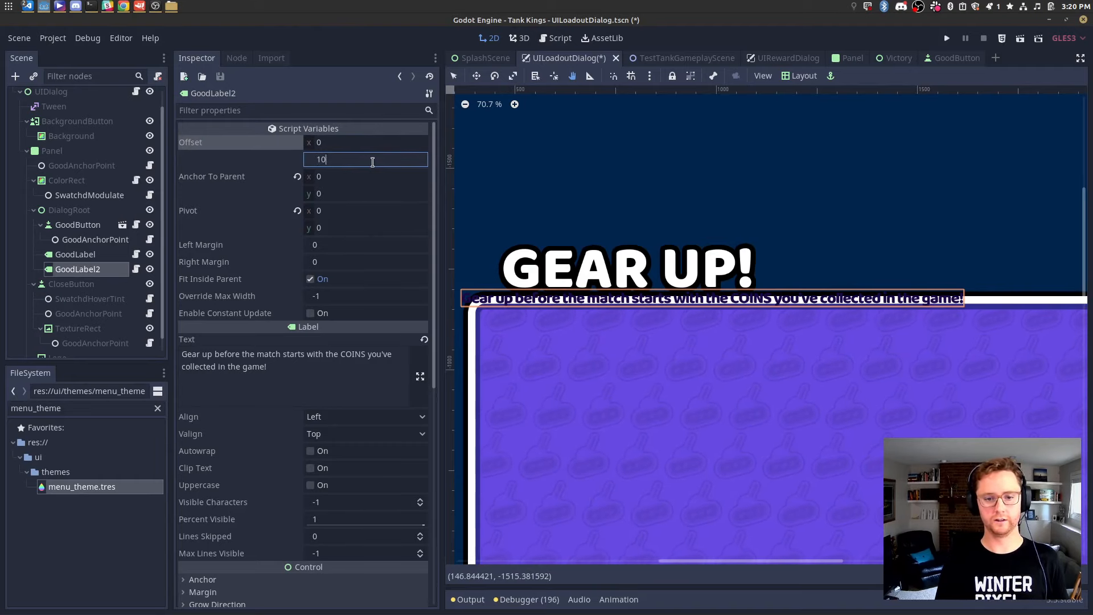
text(0)
key(Return)
key(shift+Tab)
text(100)
key(Return)
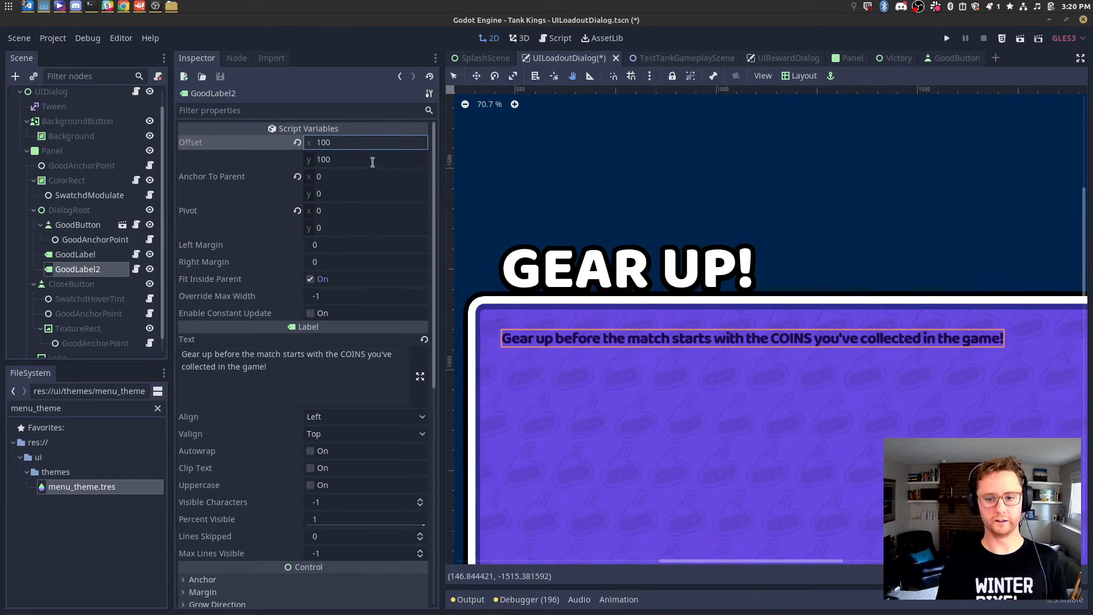
Switch to GIMP and compare the whole Gear Up mockup with the dialog built so far.
key(alt+Tab)
scroll(635, 306, down, 1)
drag(724, 589, 773, 588)
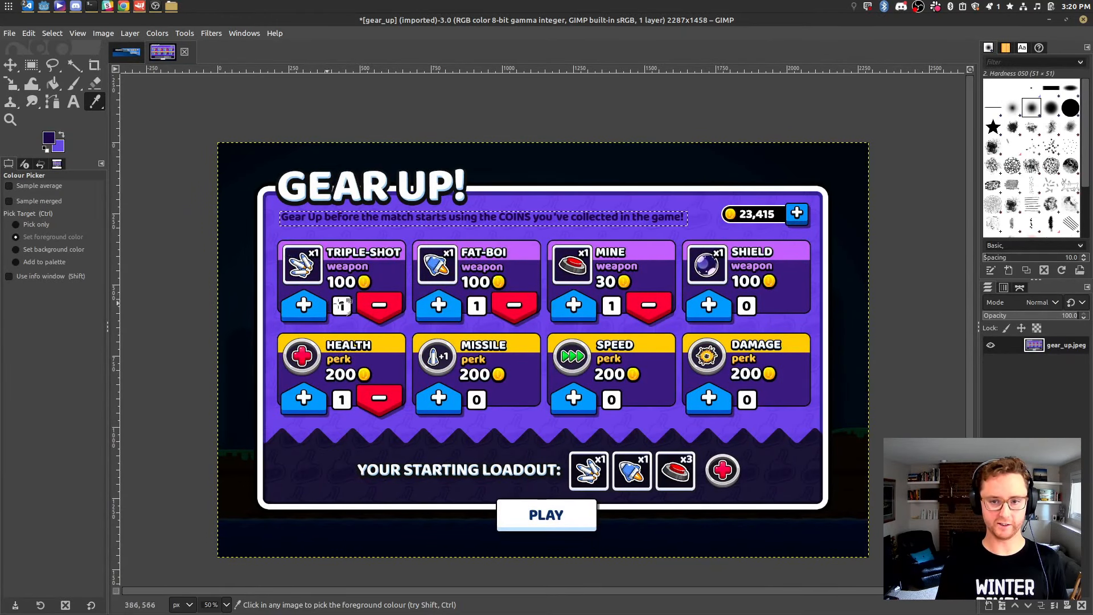
Switch back to Godot and open the UIPlayerPoints and PlayerCorner scenes.
key(alt+Tab)
key(ctrl+shift+o)
text(uiplayerp)
key(Return)
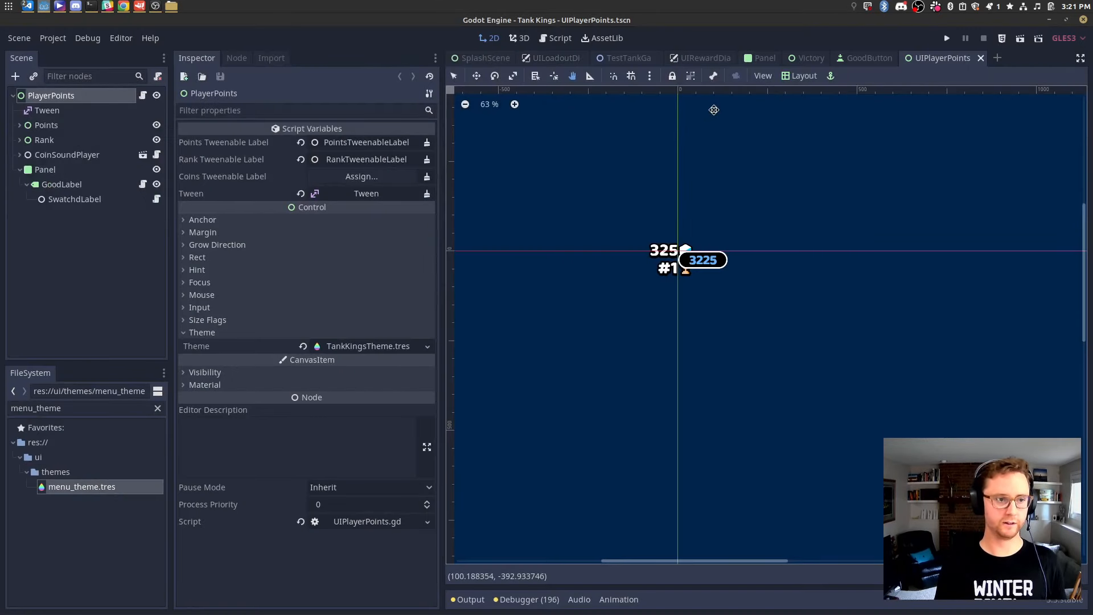
key(ctrl+shift+o)
text(playerco)
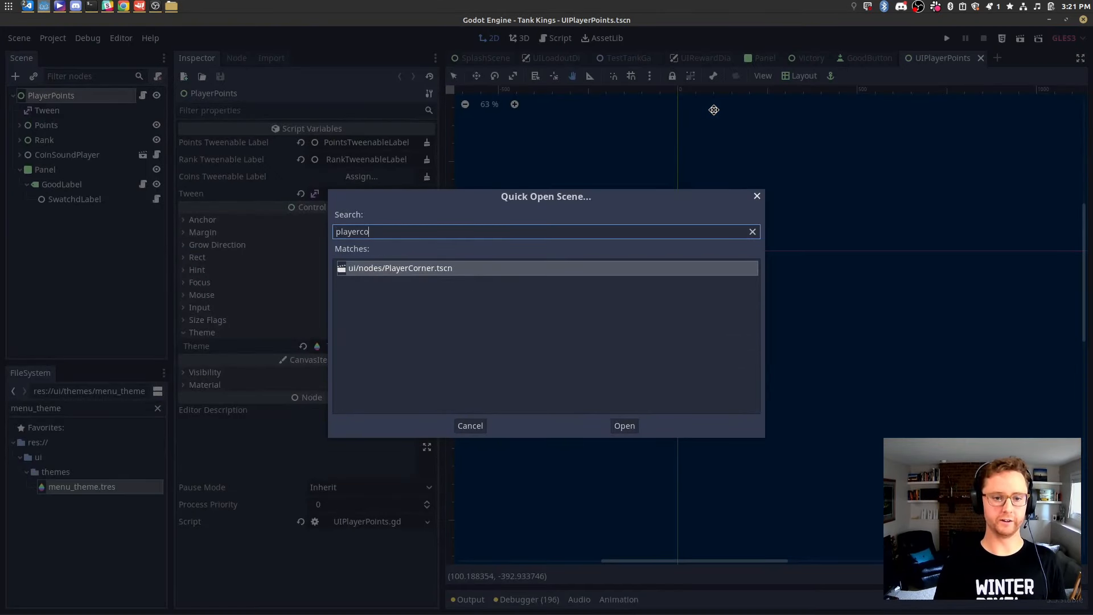
key(Return)
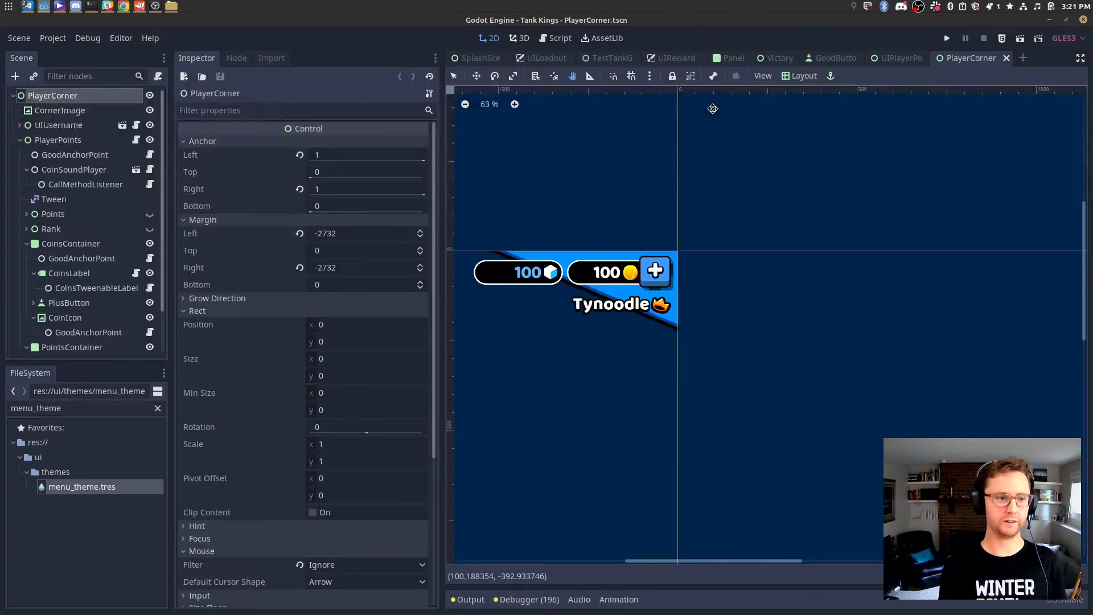
Examine the PlayerPoints children in PlayerCorner to identify the nodes behind the coin and points counters.
click(61, 141)
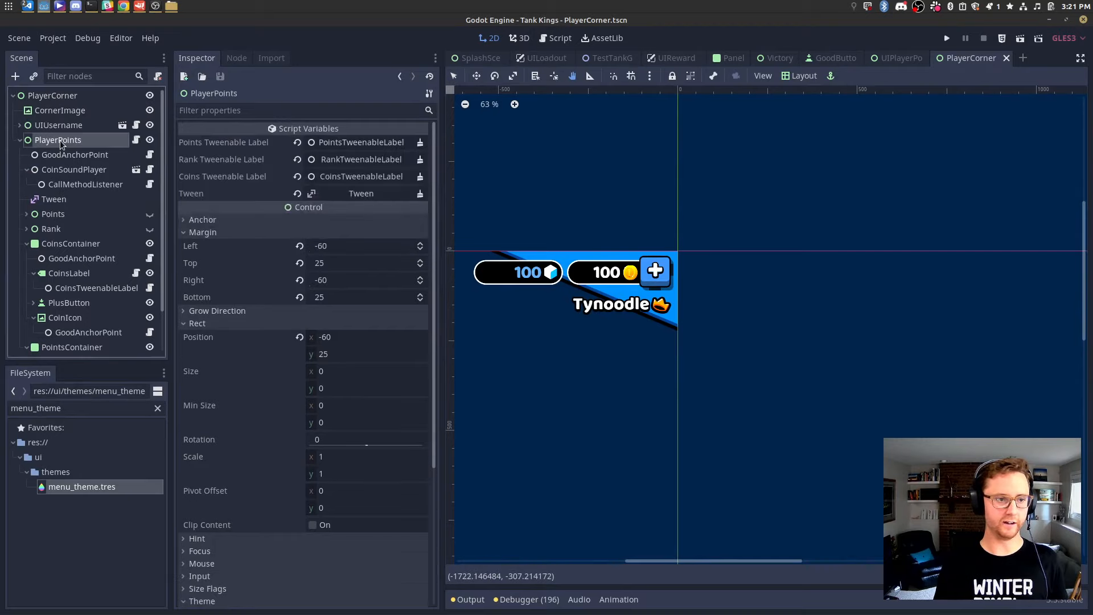
click(19, 140)
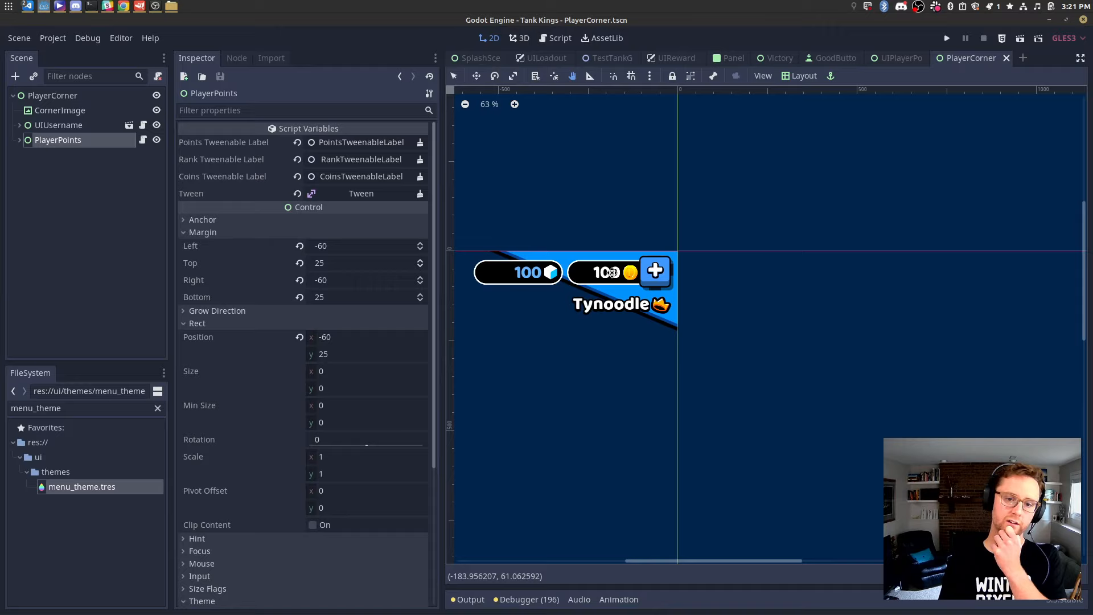
click(20, 140)
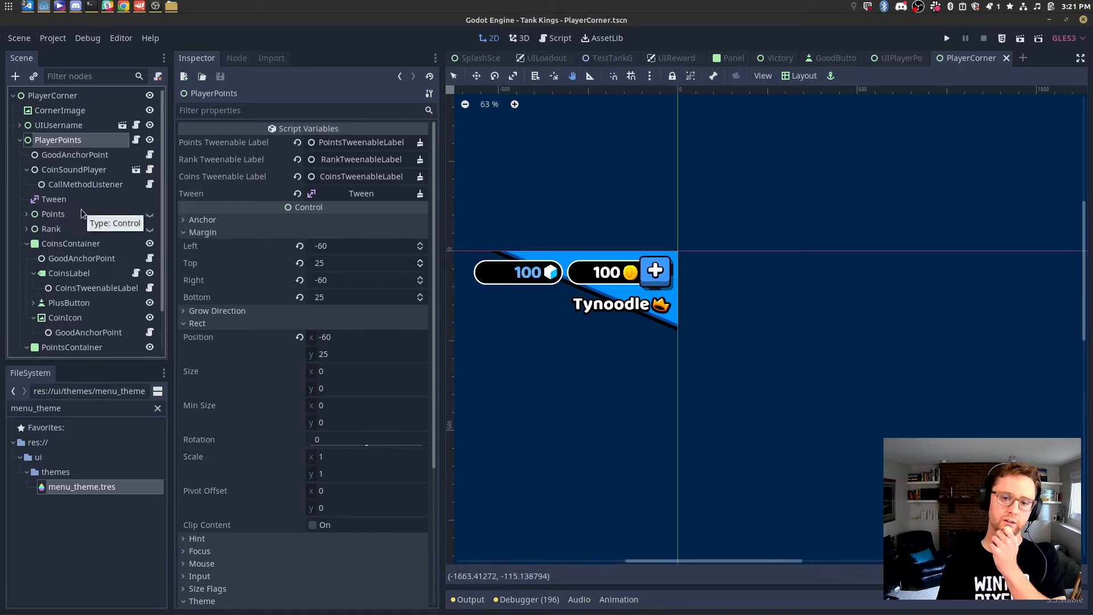
click(59, 230)
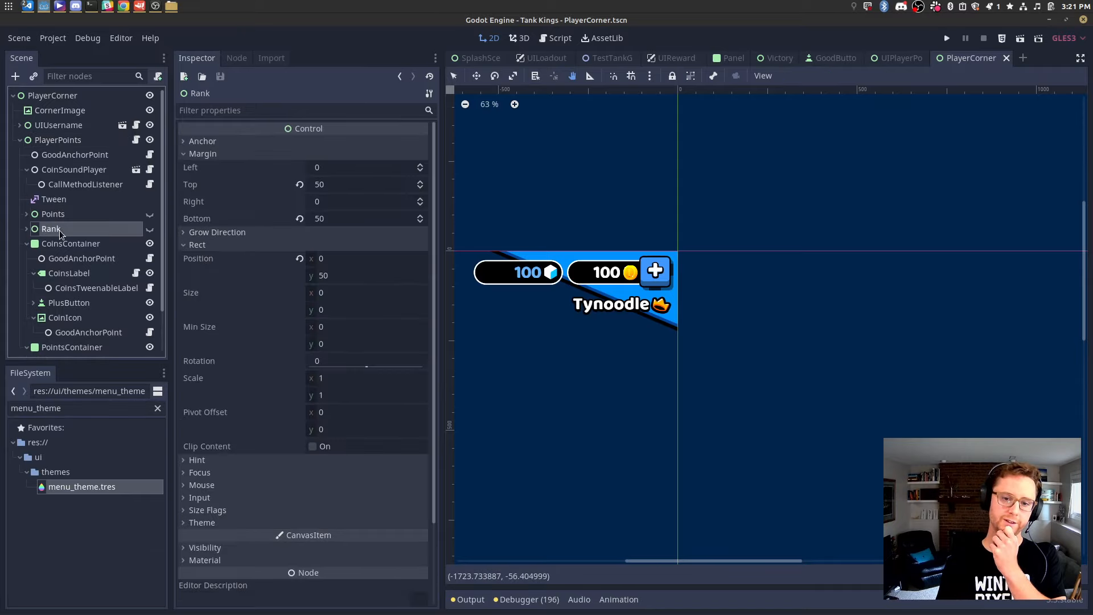
click(26, 245)
click(88, 259)
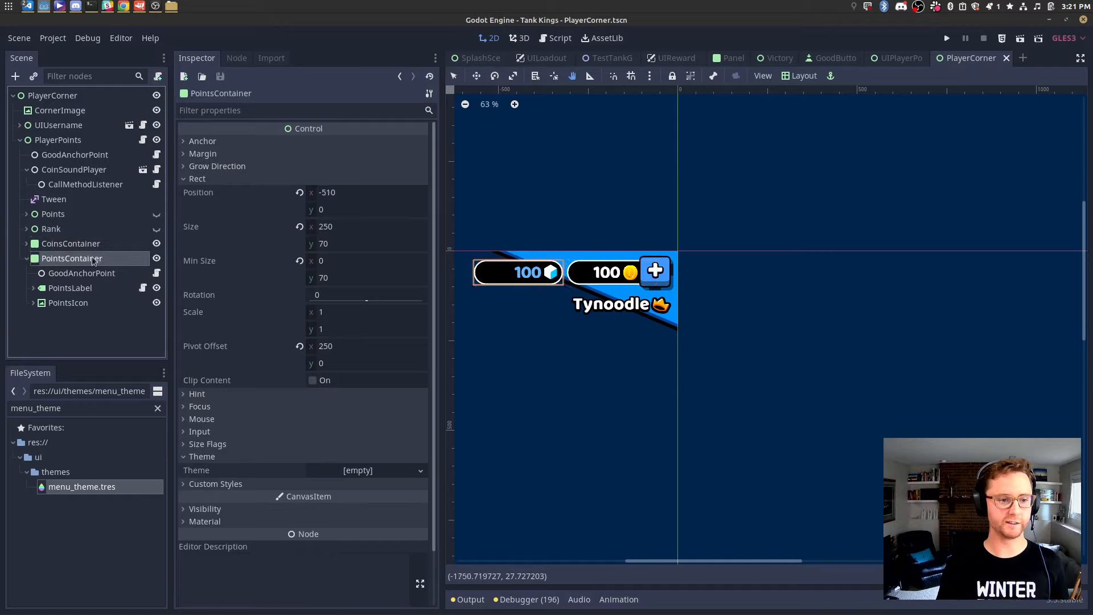
click(26, 258)
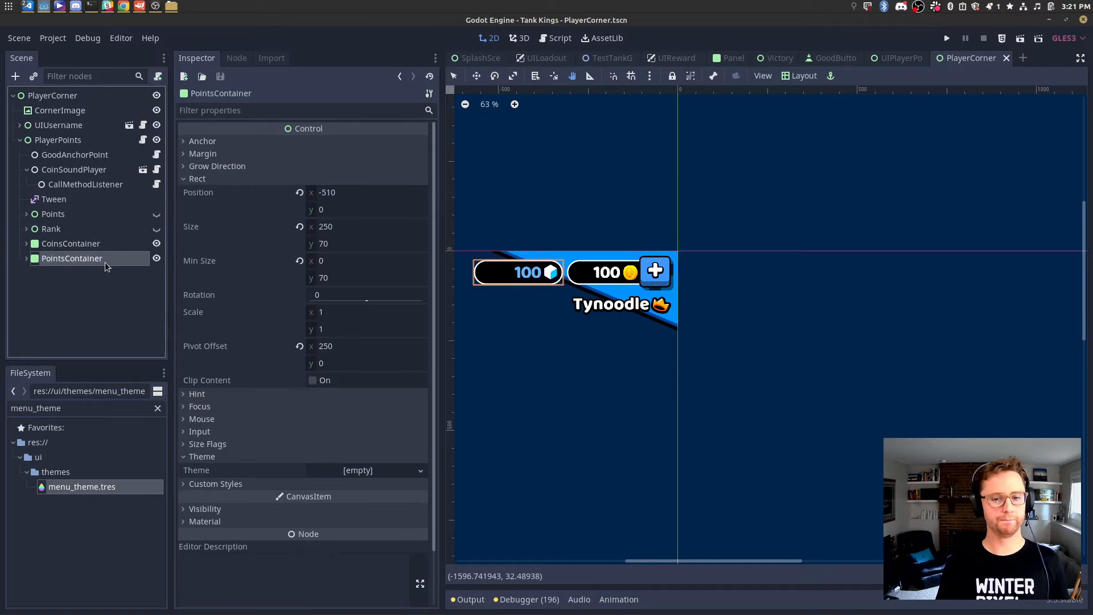
Copy the CoinsContainer node from PlayerCorner and return to the UILoadoutDialog scene.
click(113, 246)
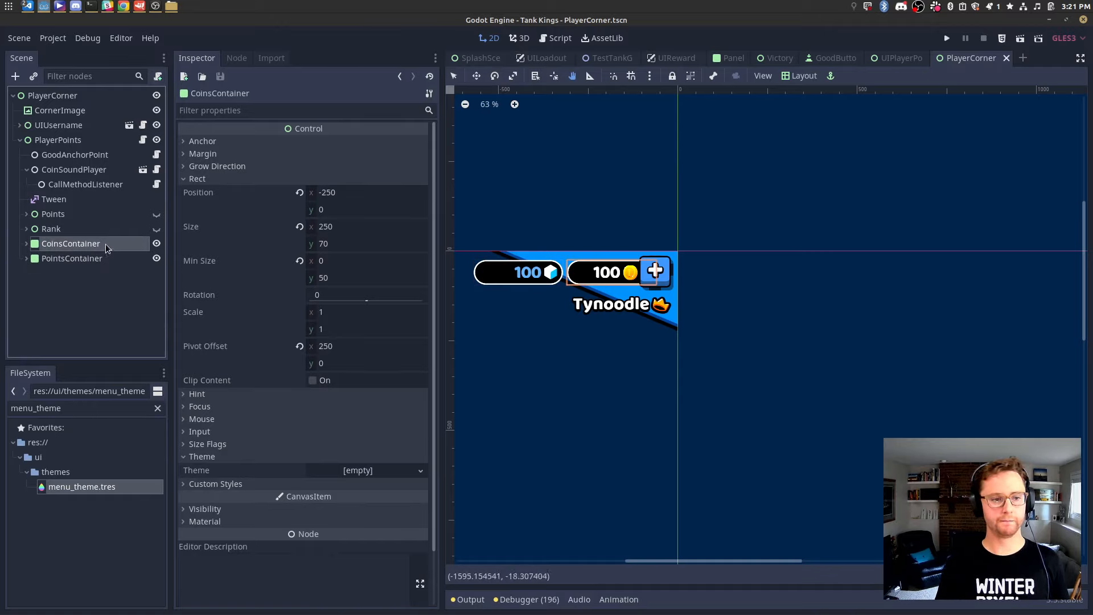
right_click(108, 244)
click(131, 317)
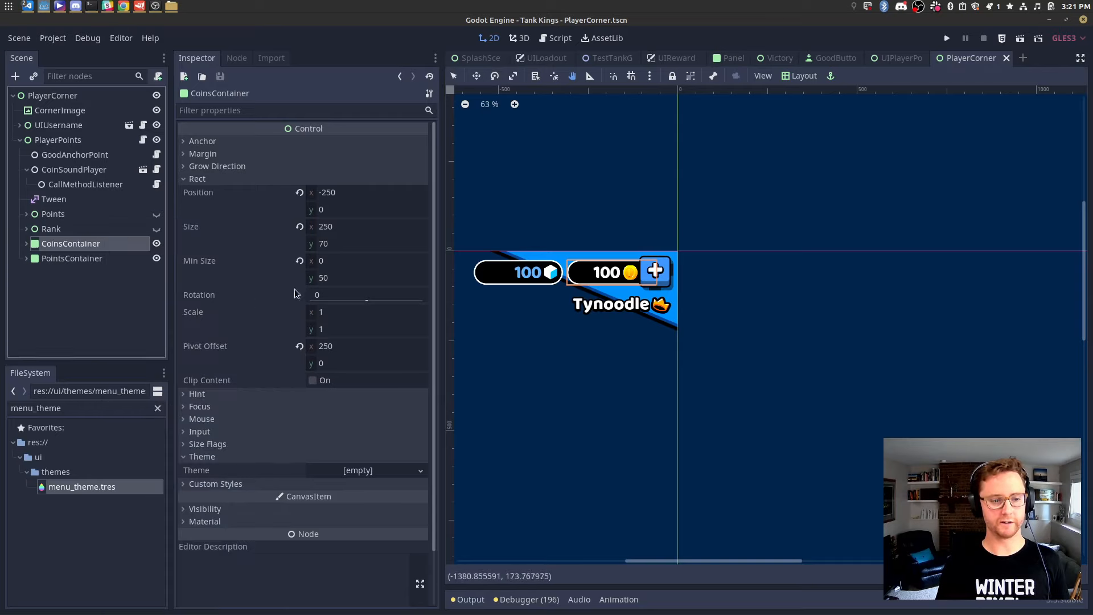
click(891, 58)
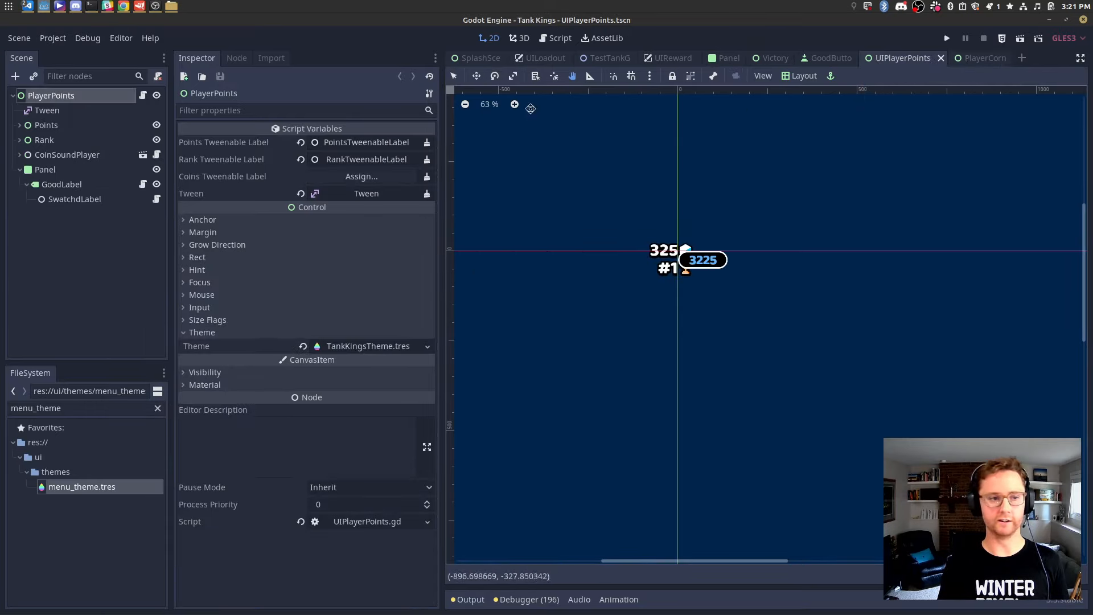
click(544, 58)
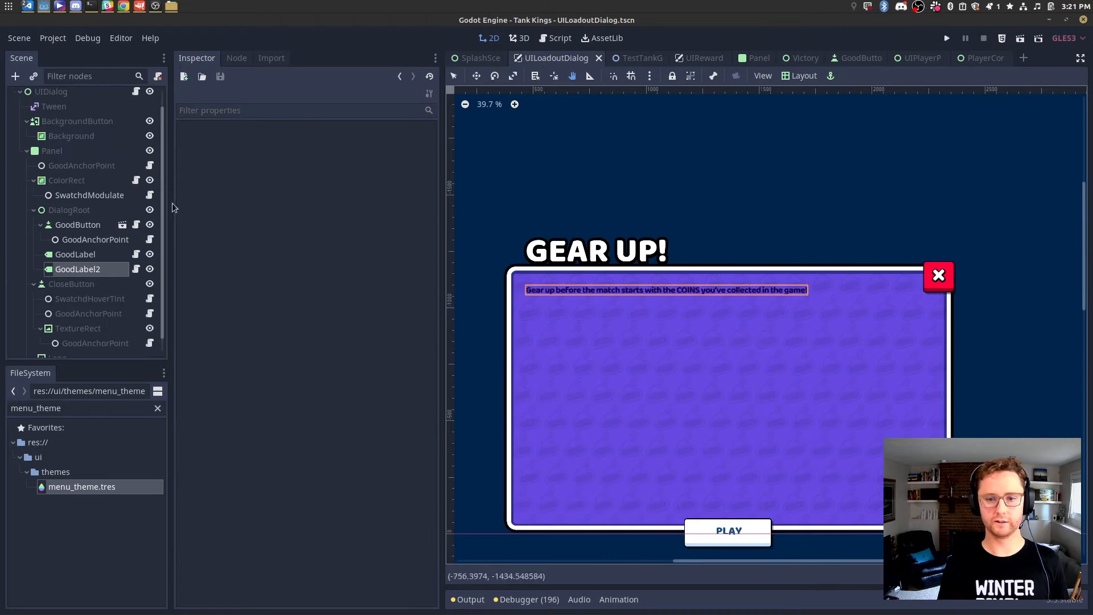
Paste the copied CoinsContainer node as a child of DialogRoot.
click(78, 210)
right_click(79, 210)
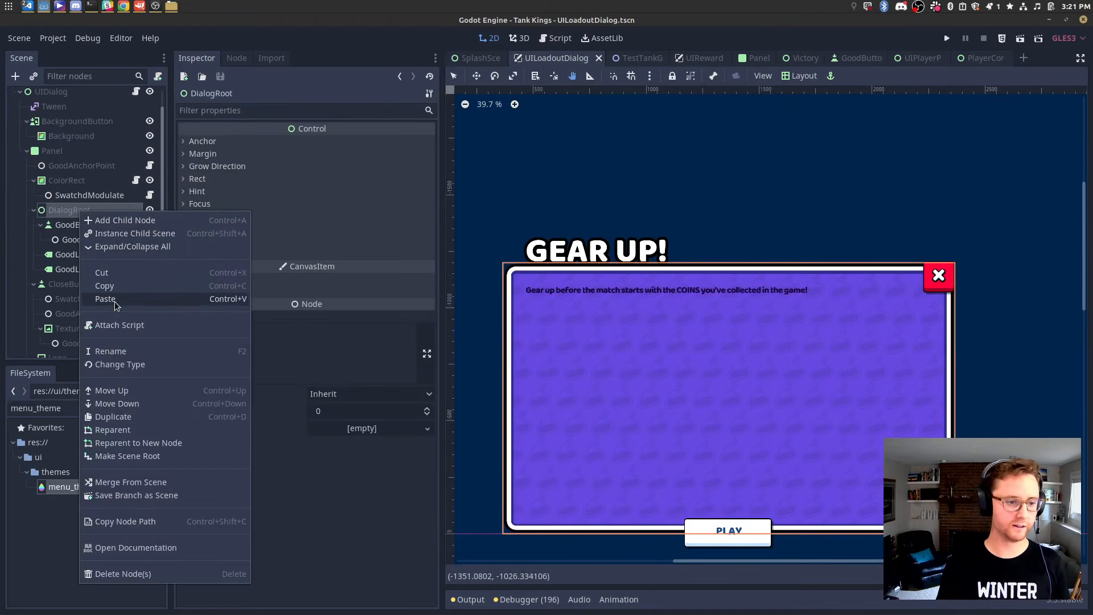
click(111, 301)
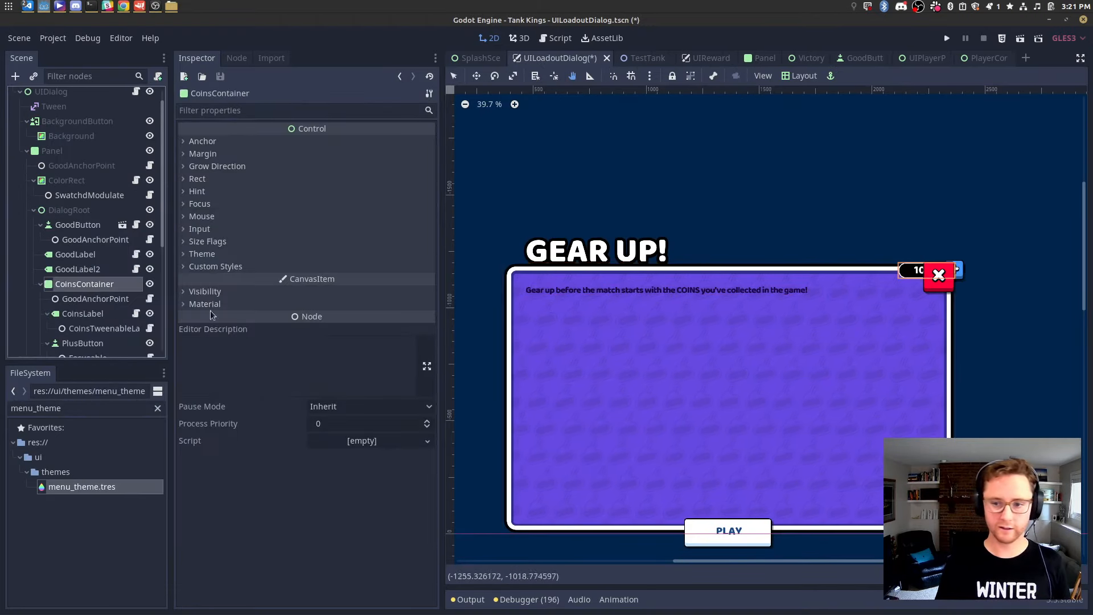
Set the Offset of the CoinsContainer's GoodAnchorPoint to 0.5, 0.5.
click(91, 299)
click(347, 143)
text(0.5)
key(Return)
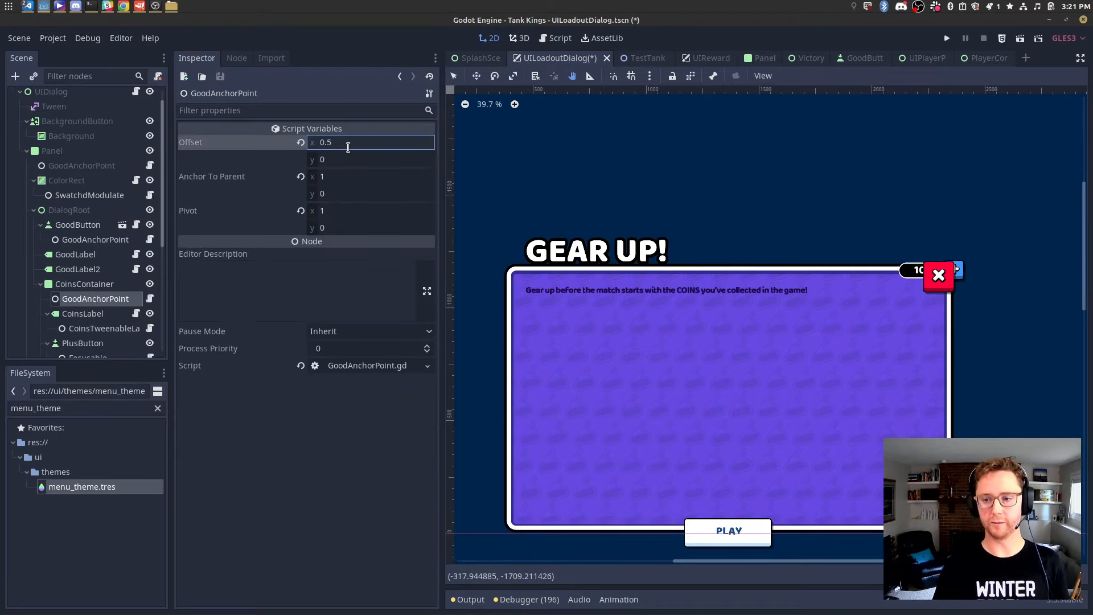
key(Tab)
text(0.5)
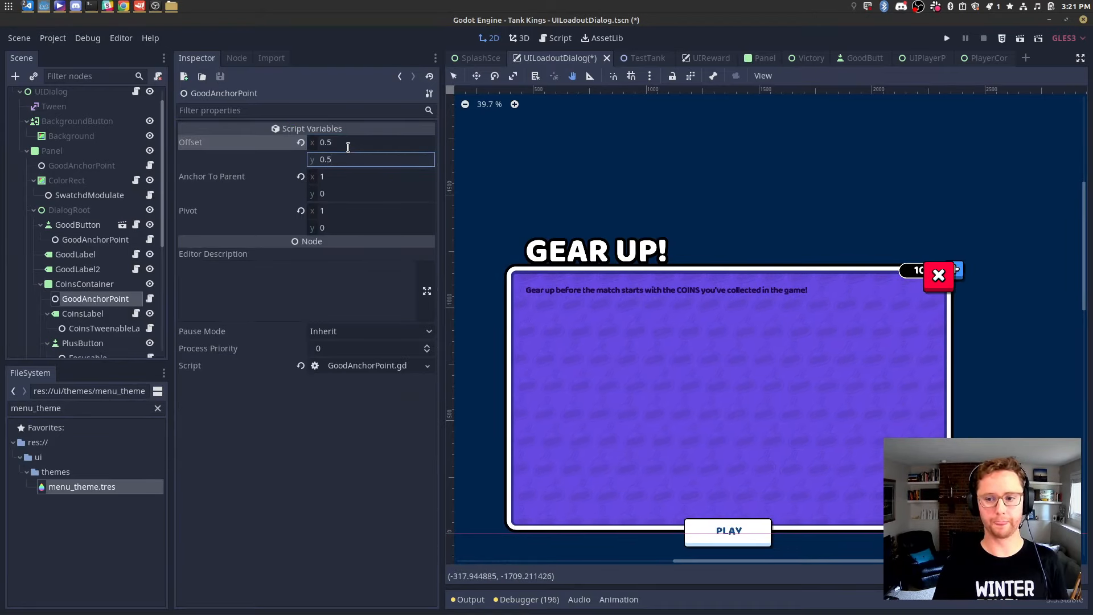
Collapse the CoinsLabel, PlusButton and CoinIcon branches under CoinsContainer in the scene tree.
click(87, 284)
click(85, 299)
scroll(86, 299, down, 1)
click(47, 280)
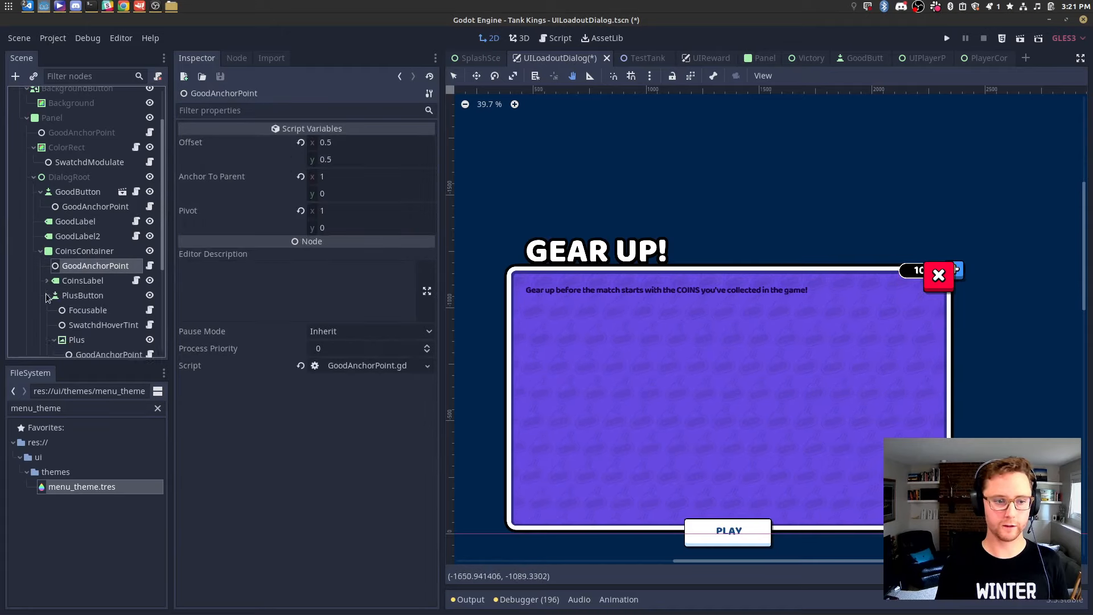
click(47, 295)
click(47, 310)
click(85, 252)
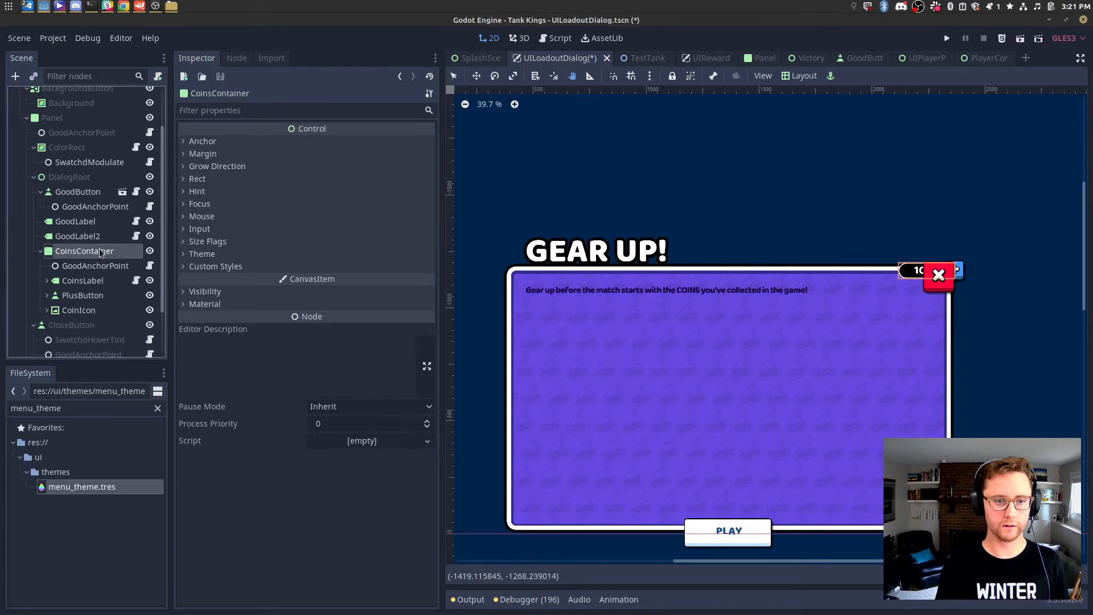
Set Anchor To Parent of the CoinsContainer's GoodAnchorPoint to 0.5, 0.5.
click(104, 266)
click(342, 177)
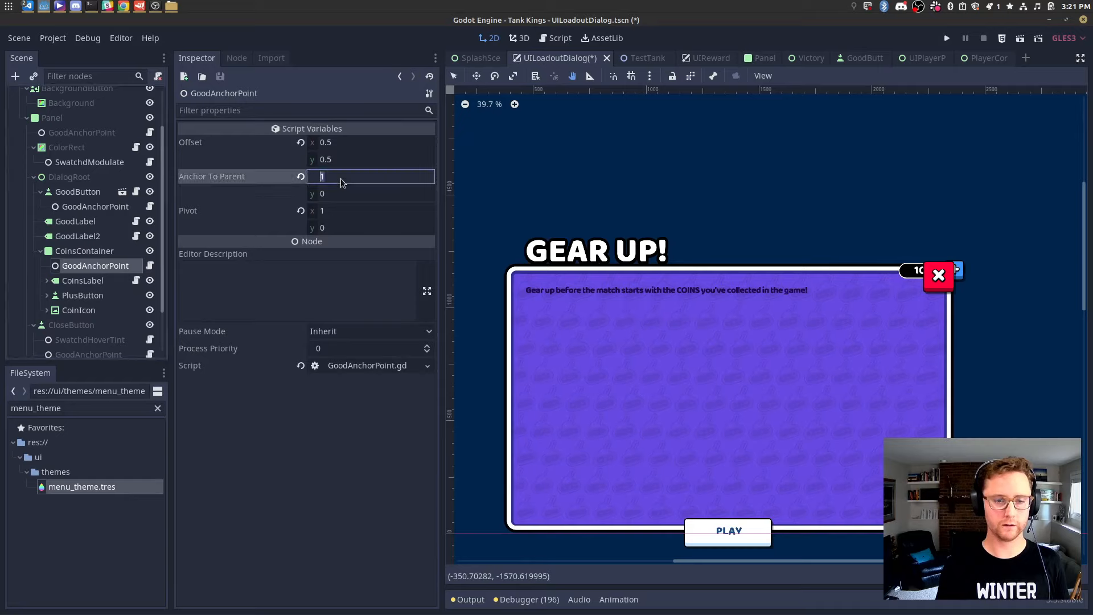
text(0.5)
key(Tab)
text(0.5)
key(Return)
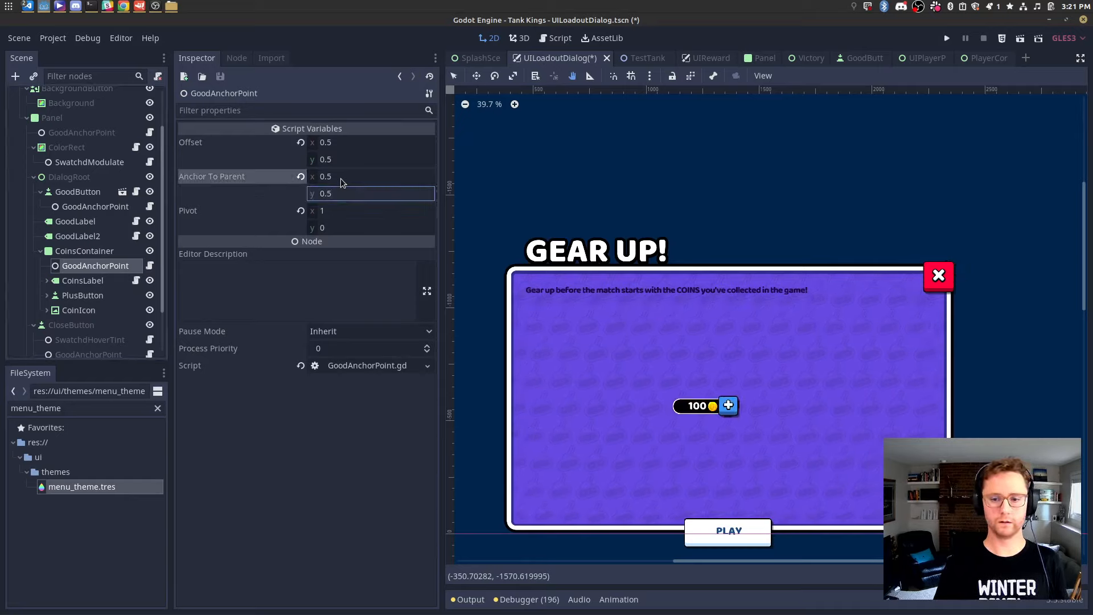
Set the coin counter's GoodAnchorPoint to Anchor To Parent 1, 0 and Offset 1, 1.
click(342, 178)
text(1)
key(Tab)
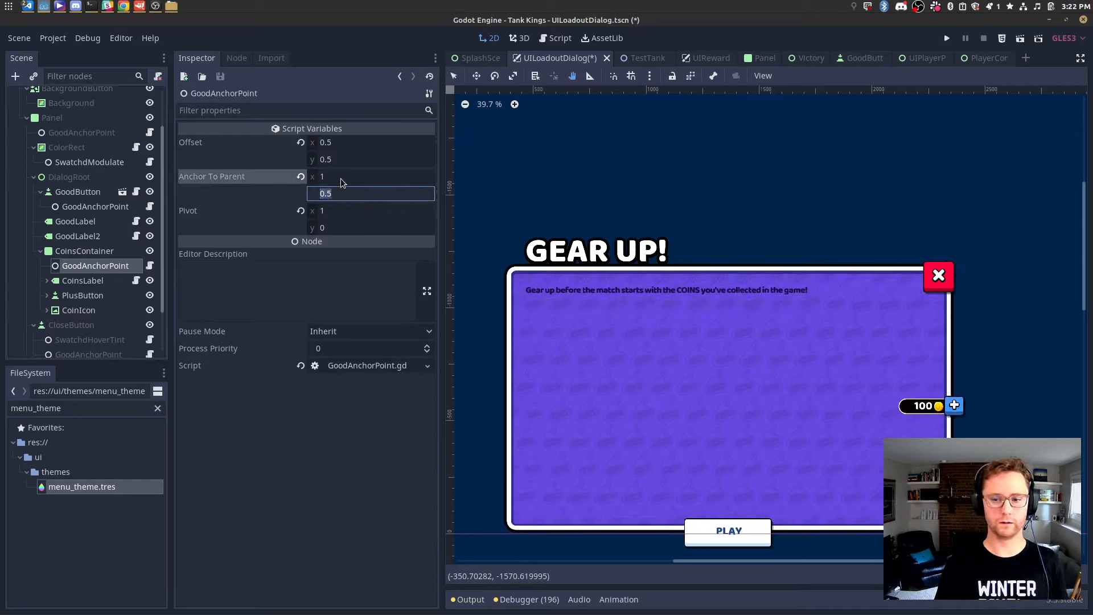
text(0)
key(shift+Tab)
key(shift+Tab)
key(shift+Tab)
text(1)
key(Tab)
text(1)
Set the Pivot of the coin counter's GoodAnchorPoint to 1, 1.
key(Tab)
key(Tab)
key(Tab)
key(Tab)
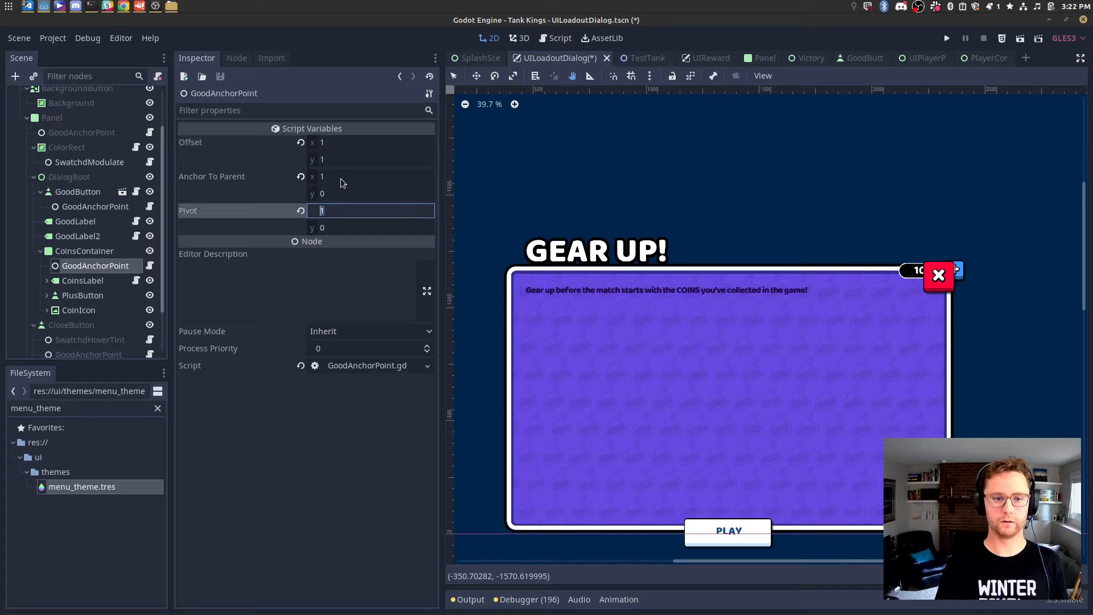
text(1)
key(Return)
Shift the coin counter left by trying an Offset x of -100, and set it to -256.
key(shift+Tab)
key(shift+Tab)
key(shift+Tab)
key(shift+Tab)
key(shift+Tab)
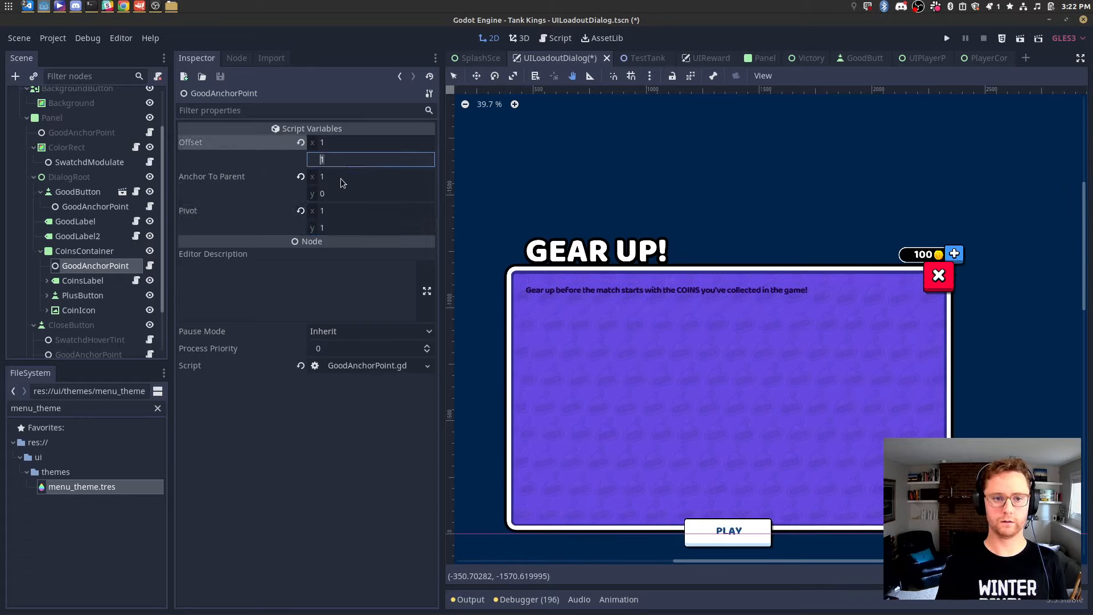
text(-100)
key(Return)
text(-256)
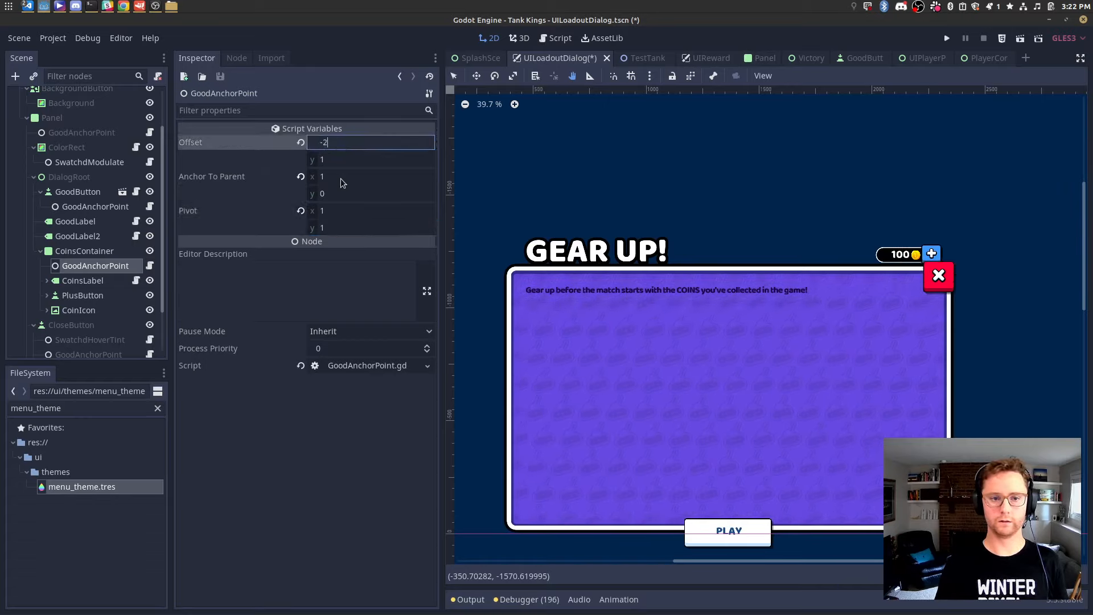
key(Return)
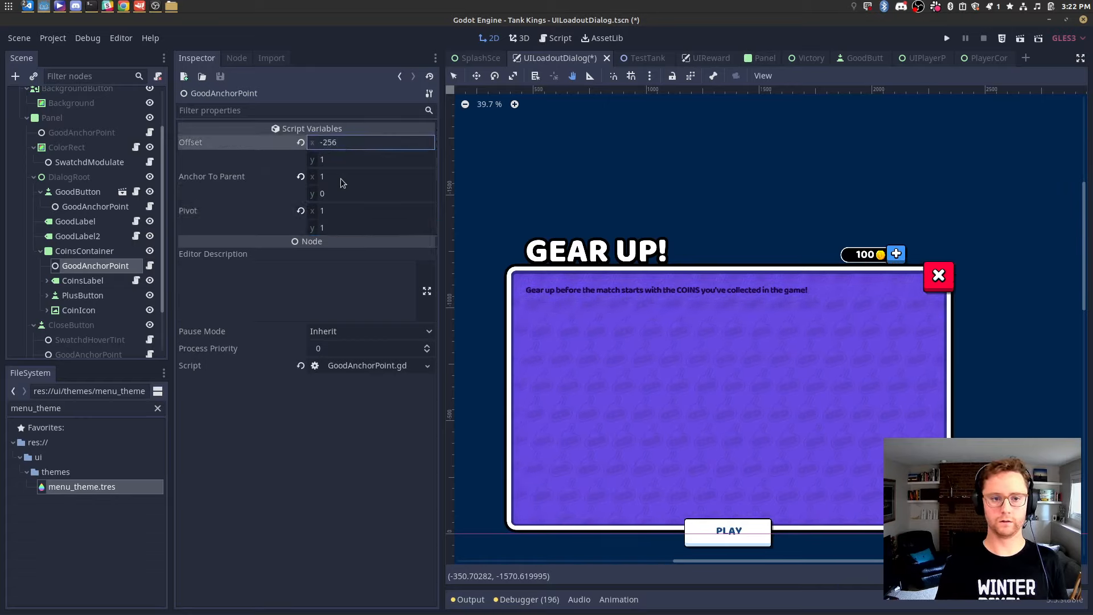
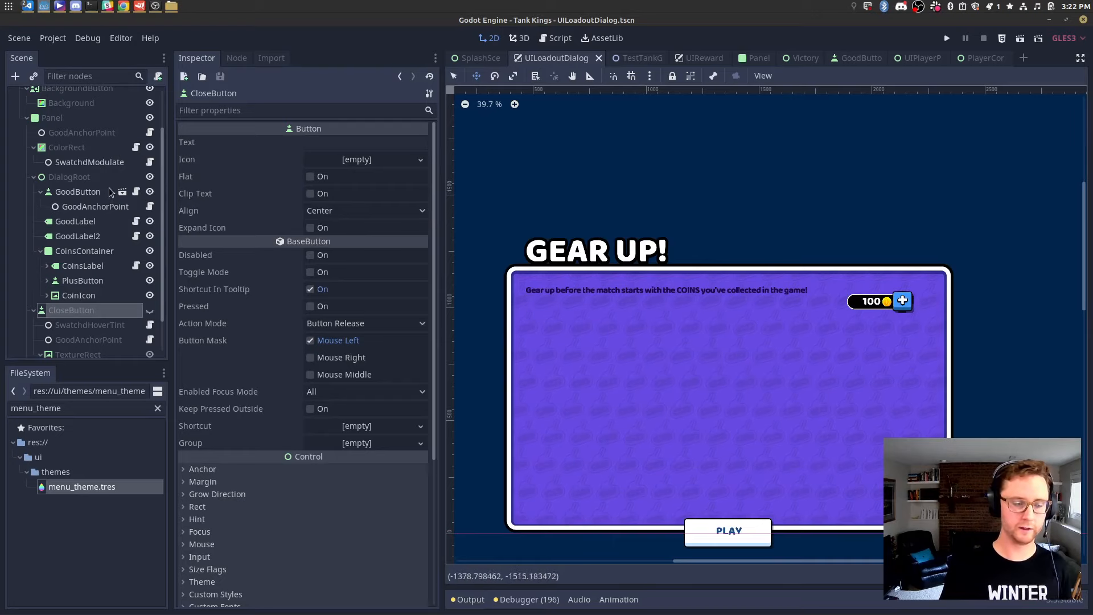
Turn off Enable Background Button on the UIDialog node and save the scene.
scroll(105, 170, up, 3)
click(77, 95)
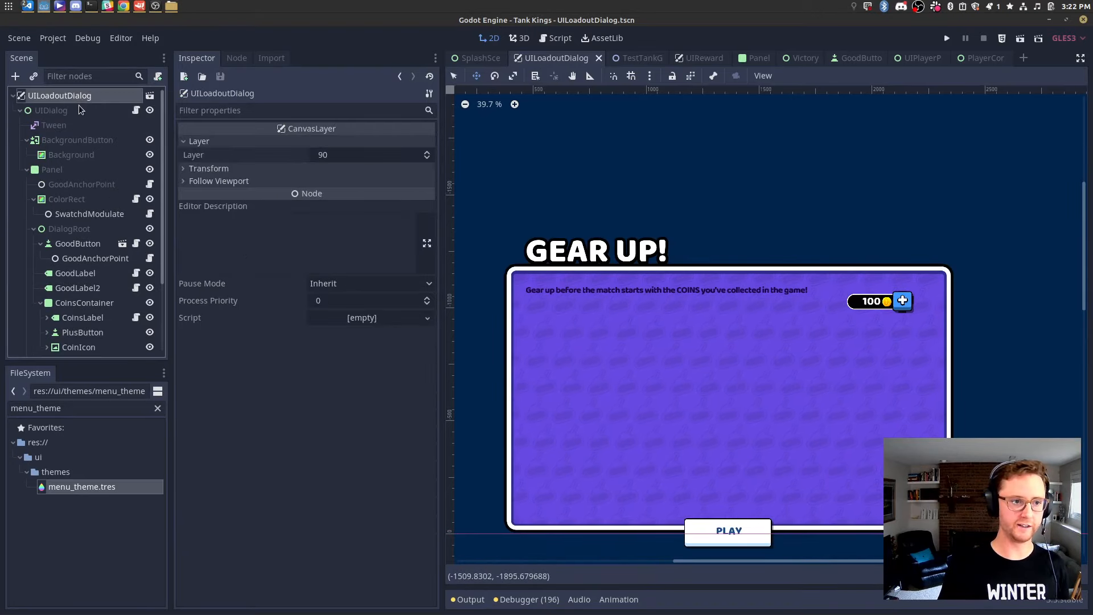
click(78, 106)
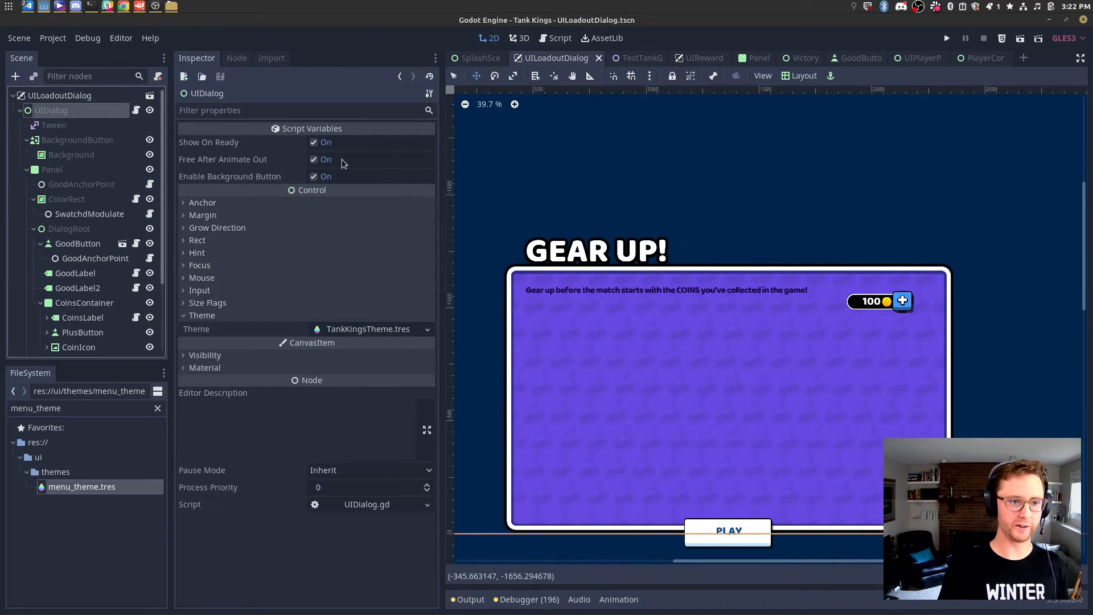
click(315, 177)
key(ctrl+s)
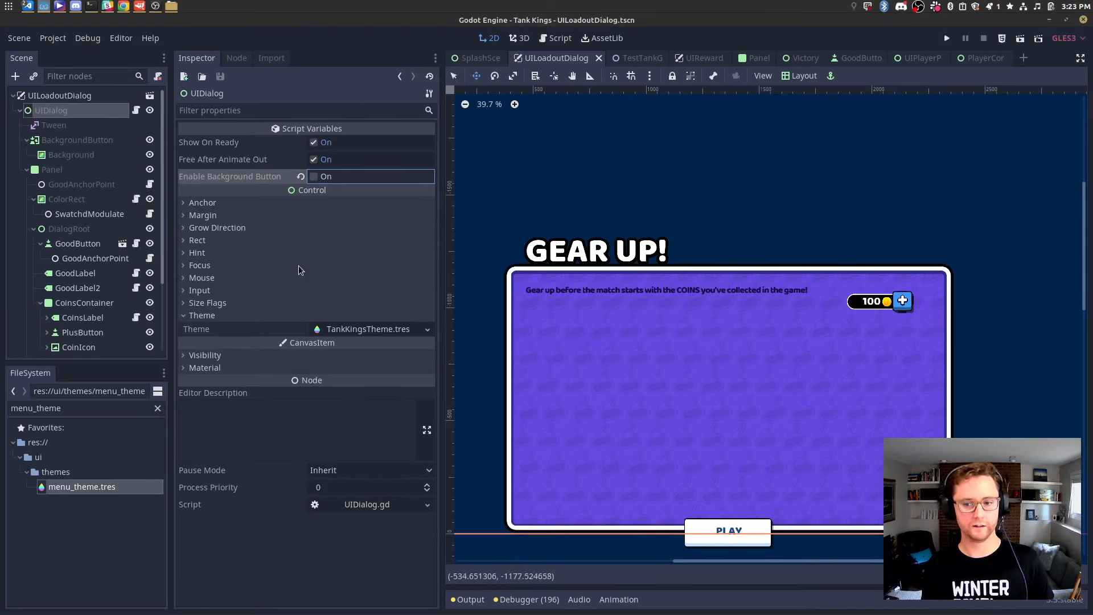
Move the CoinsContainer counter up and to the right, into the dialog's upper-right corner level with the subtitle.
key(alt+Tab)
key(alt+Tab)
scroll(894, 307, up, 3)
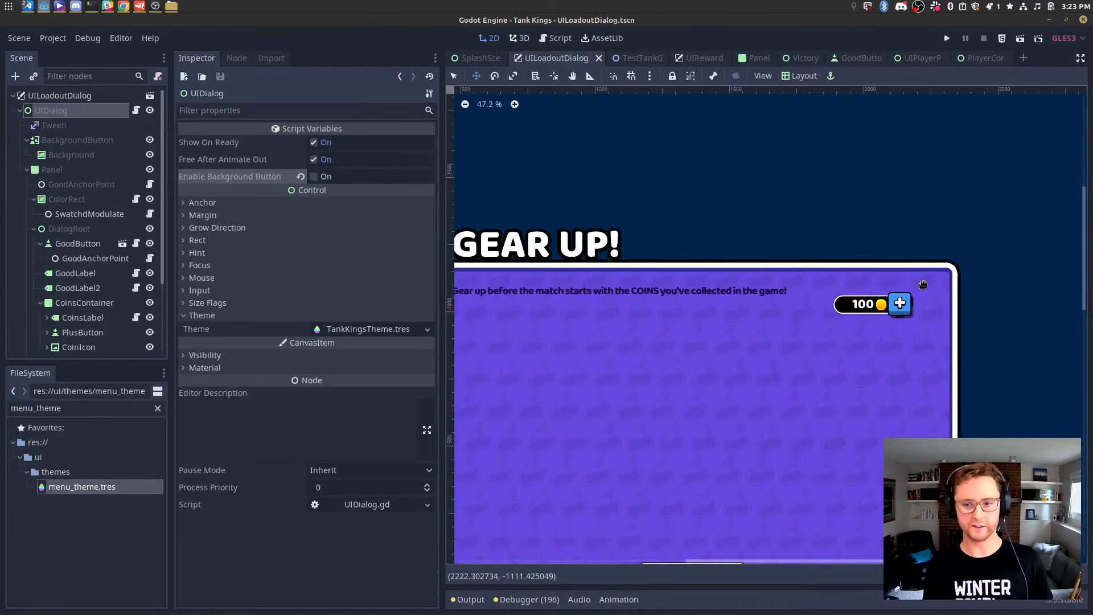
click(84, 302)
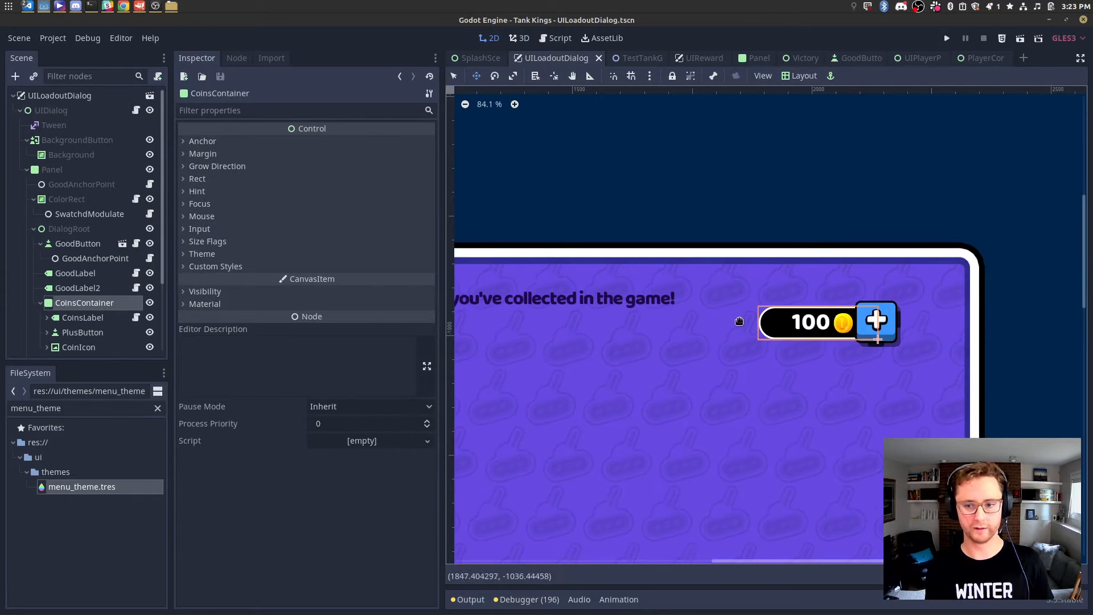
drag(807, 326, 836, 300)
scroll(843, 333, down, 4)
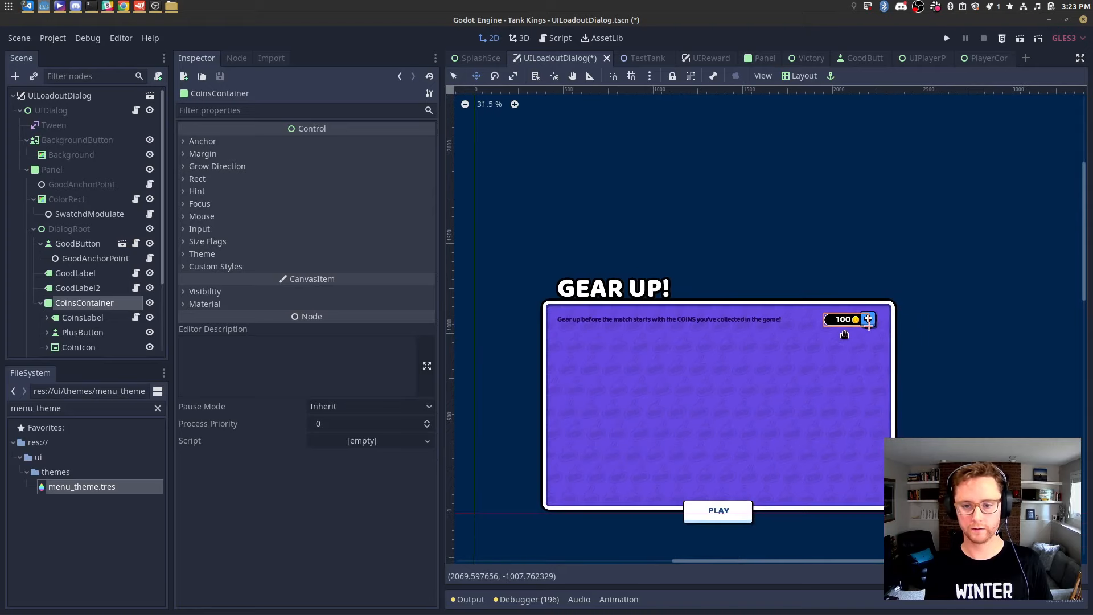
Switch to GIMP, examine the FAT-BOI weapon card in the Gear Up mockup and return to Godot.
key(alt+Tab)
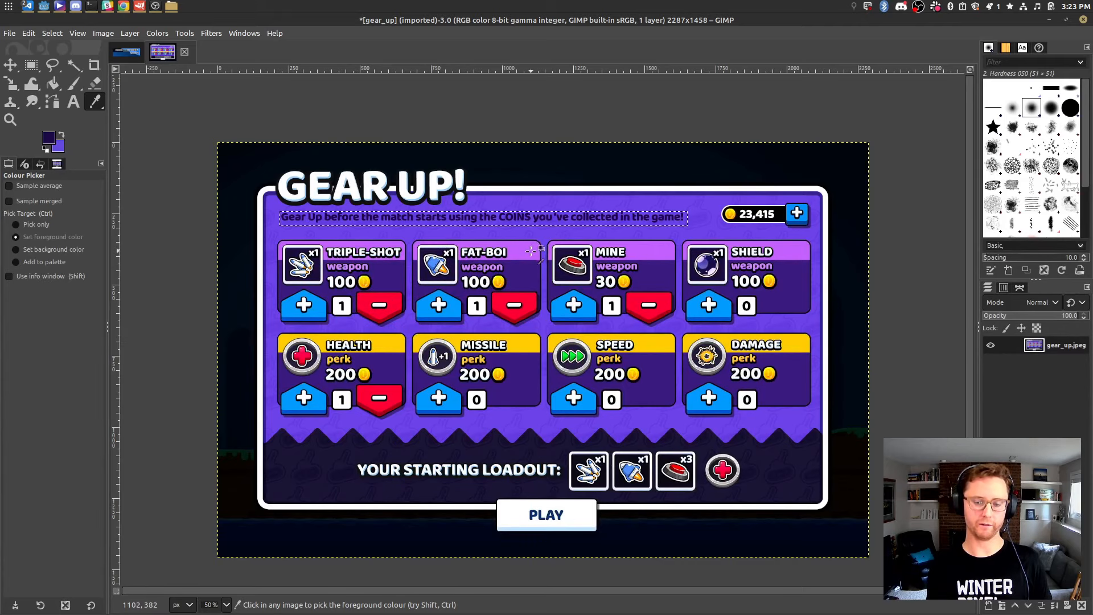
ctrl+scroll(419, 255, up, 3)
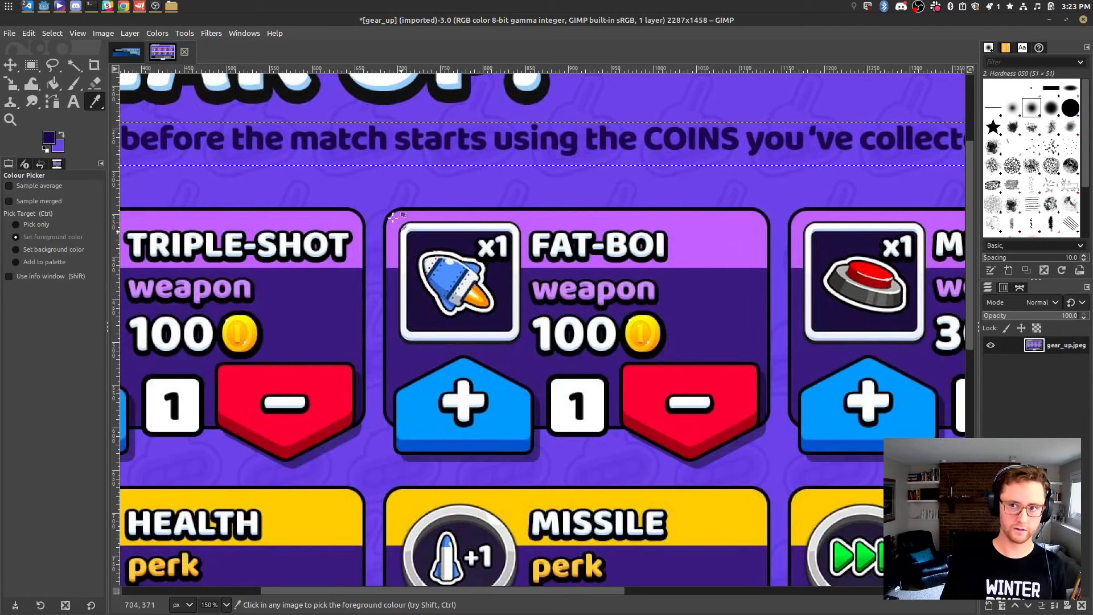
mouse_move(44, 7)
click(54, 48)
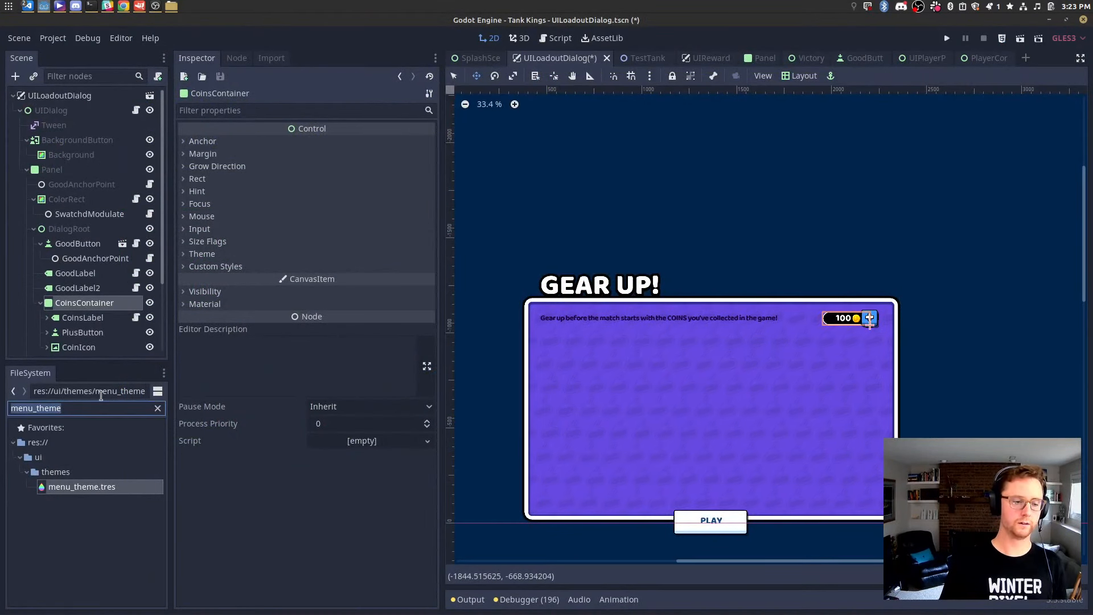
Clear the menu_theme file filter and browse the project folders up to gfx for reusable button graphics.
key(BackSpace)
scroll(118, 472, up, 10)
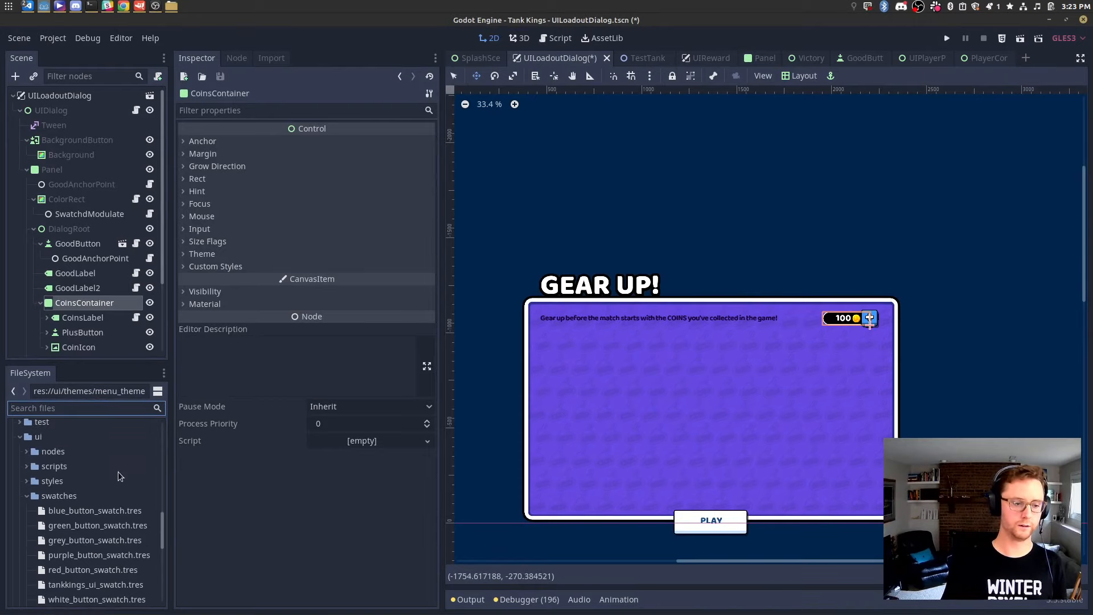
click(27, 504)
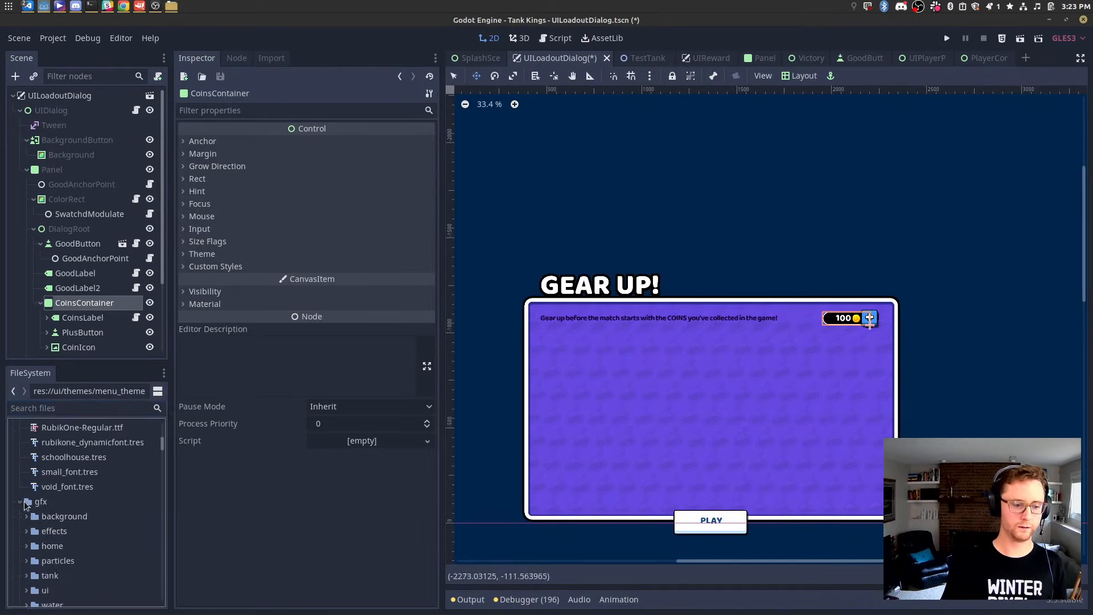
click(104, 408)
Check the card buttons in the mockup and filter the project files by "up" to find the button_up_white.png and button_up_focus.png images.
key(alt+Tab)
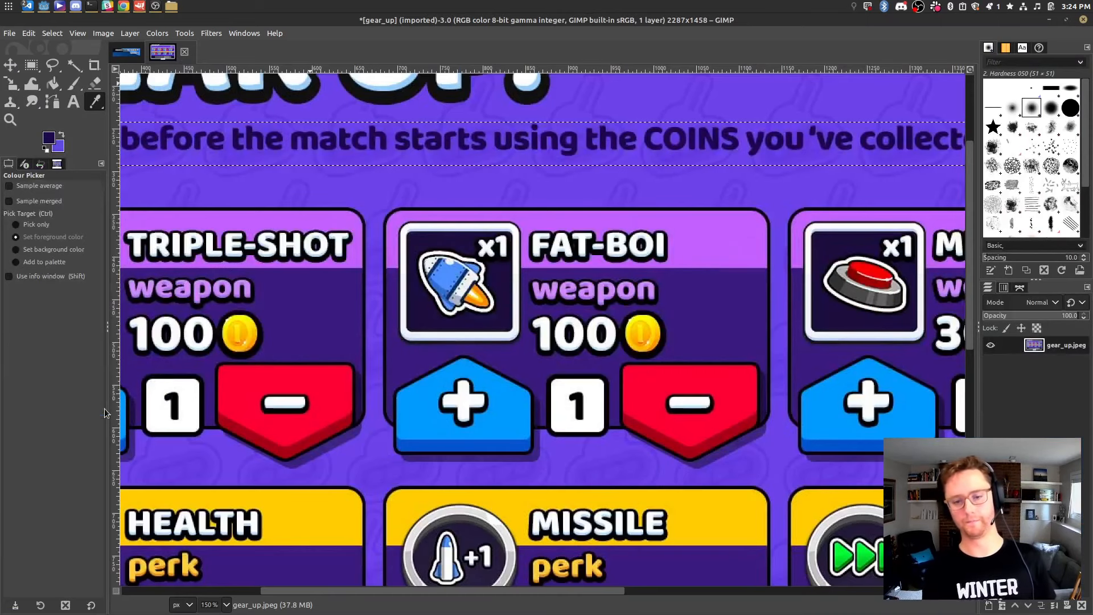
key(alt+Tab)
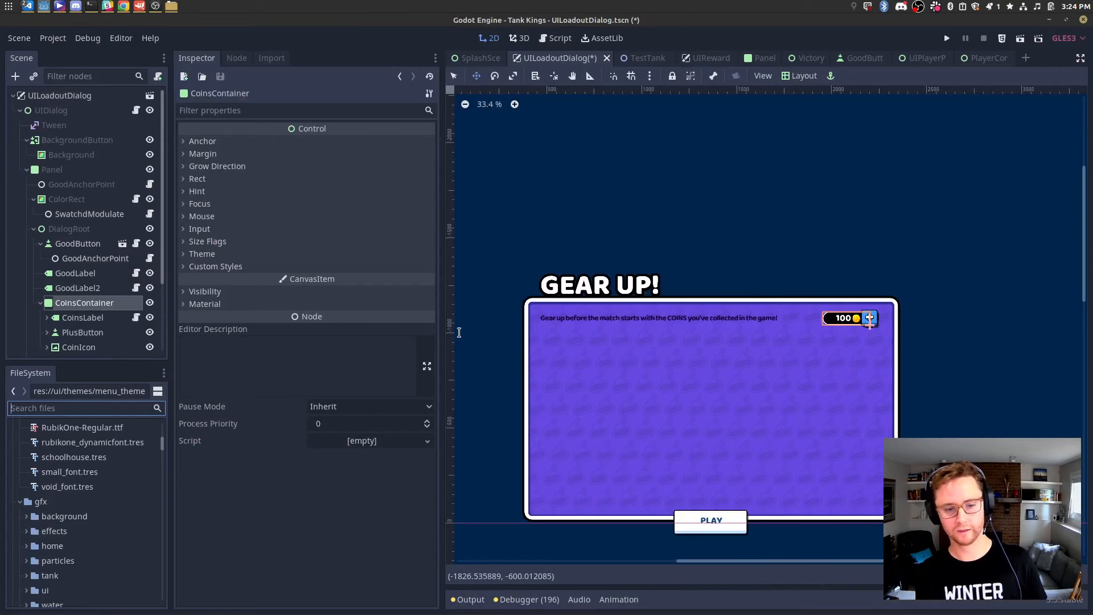
text(up)
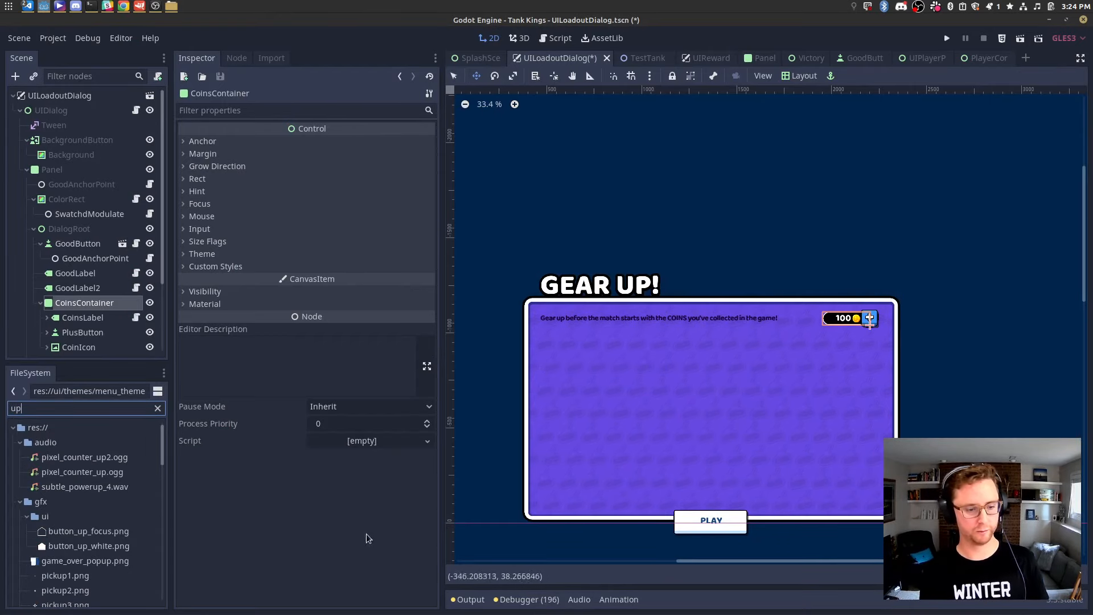
click(116, 546)
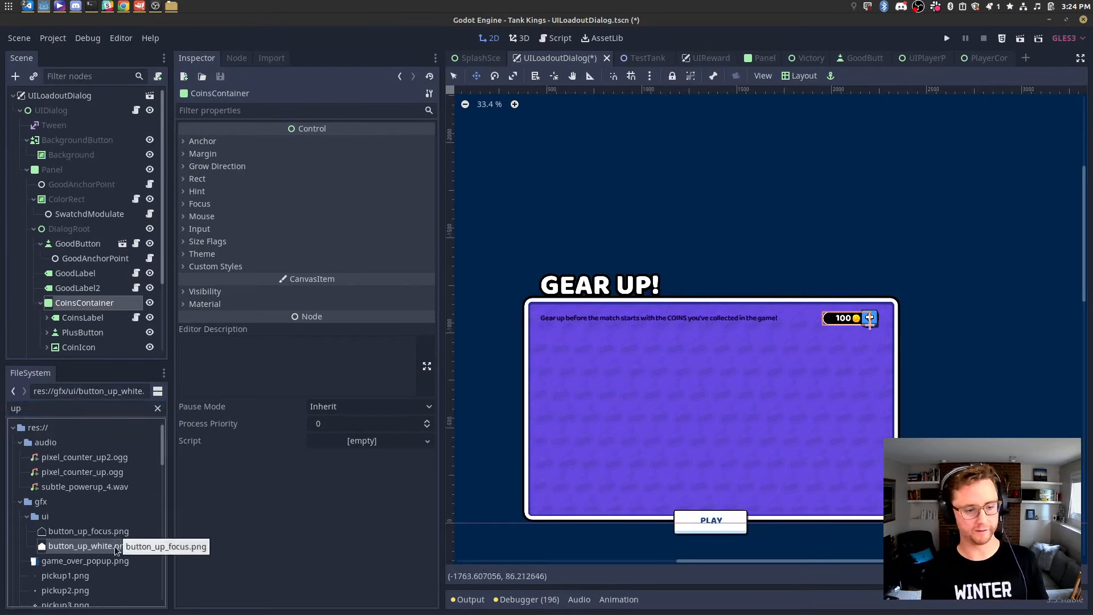
click(117, 531)
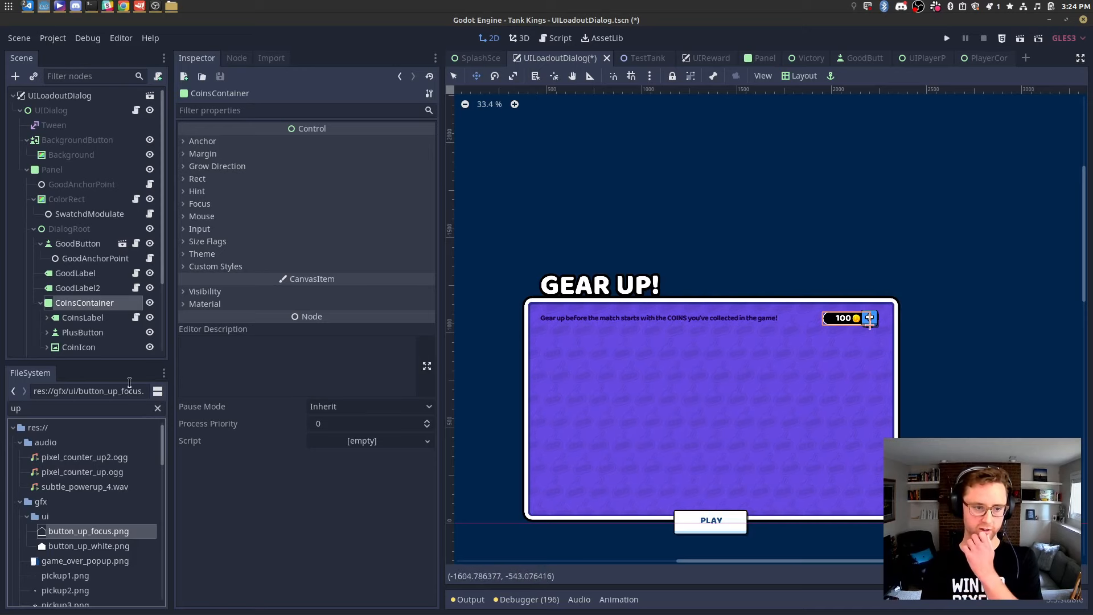
drag(105, 364, 105, 340)
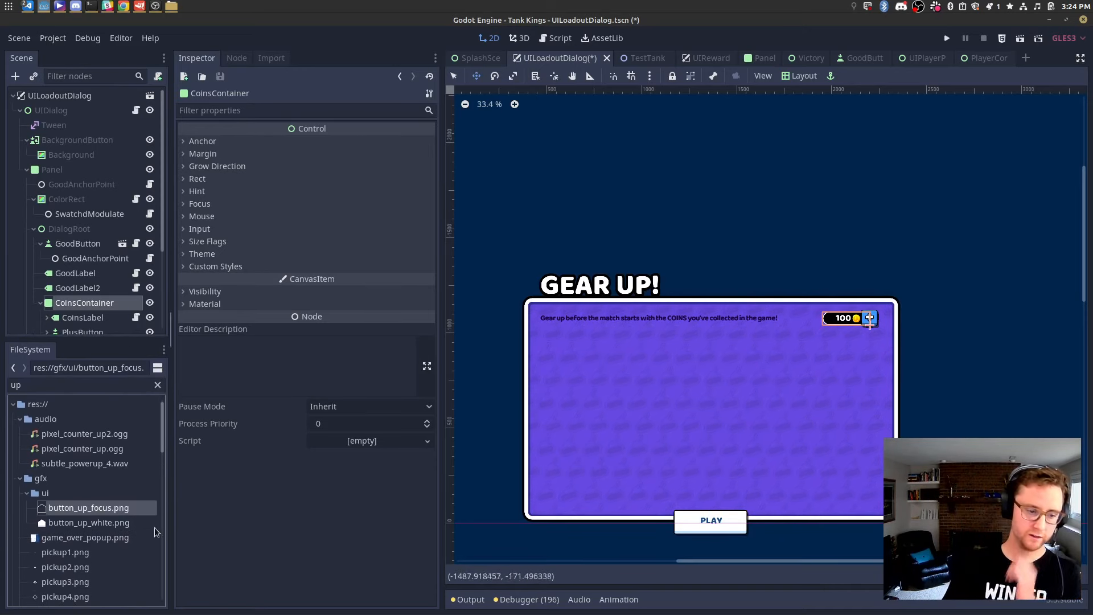
Recheck the weapon card in the GIMP mockup and create a new Godot scene with a Control root node.
key(alt+Tab)
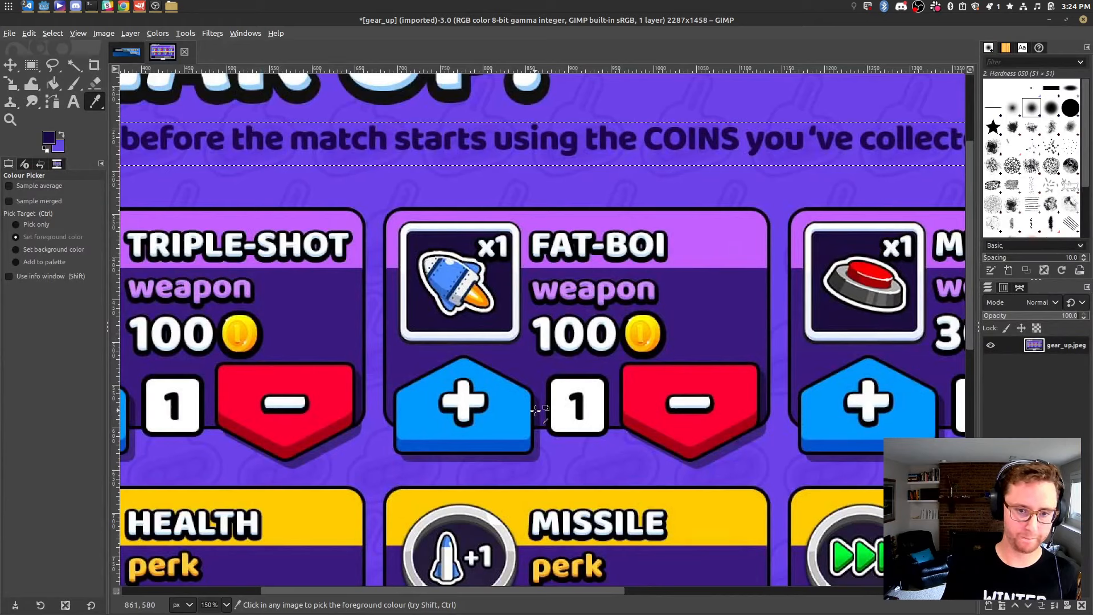
key(alt+Tab)
click(27, 39)
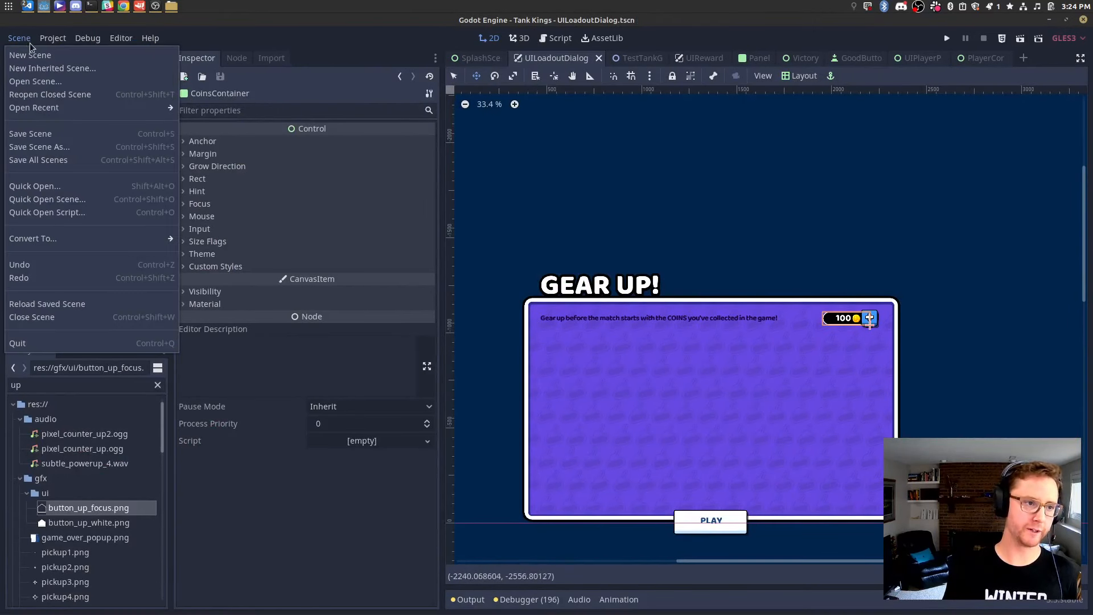
click(30, 55)
click(85, 146)
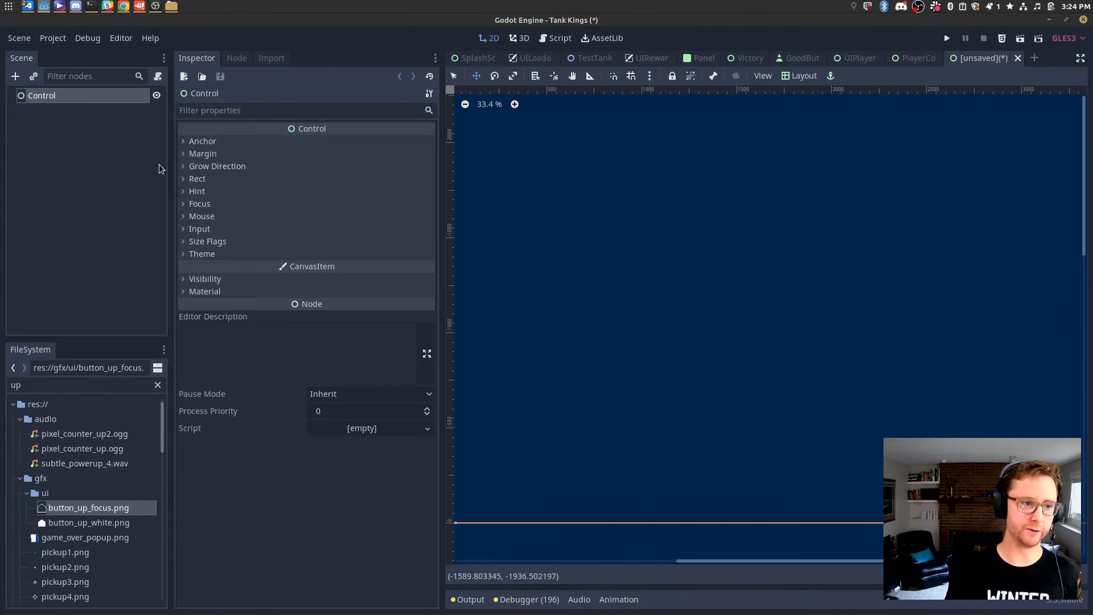
Change the new scene's root Control node to the Panel type.
right_click(83, 103)
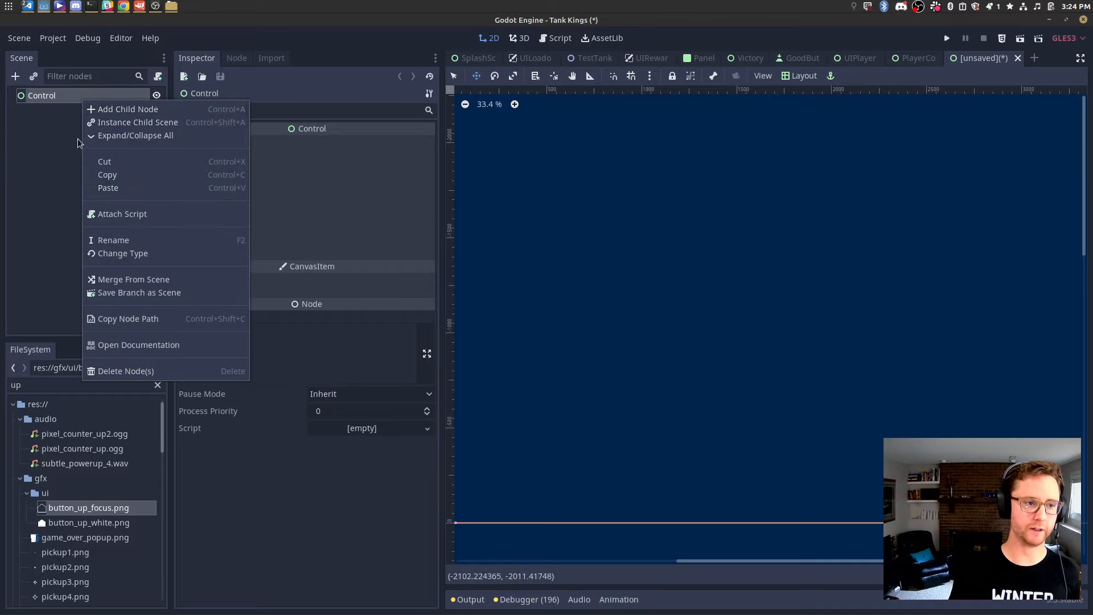
click(76, 106)
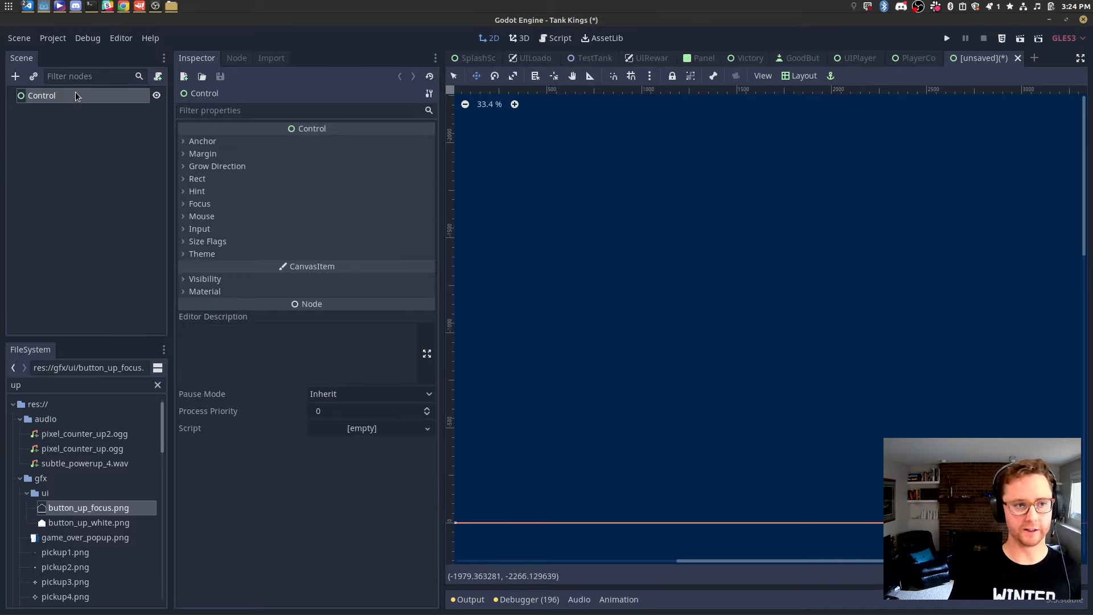
scroll(546, 325, down, 16)
scroll(541, 331, up, 10)
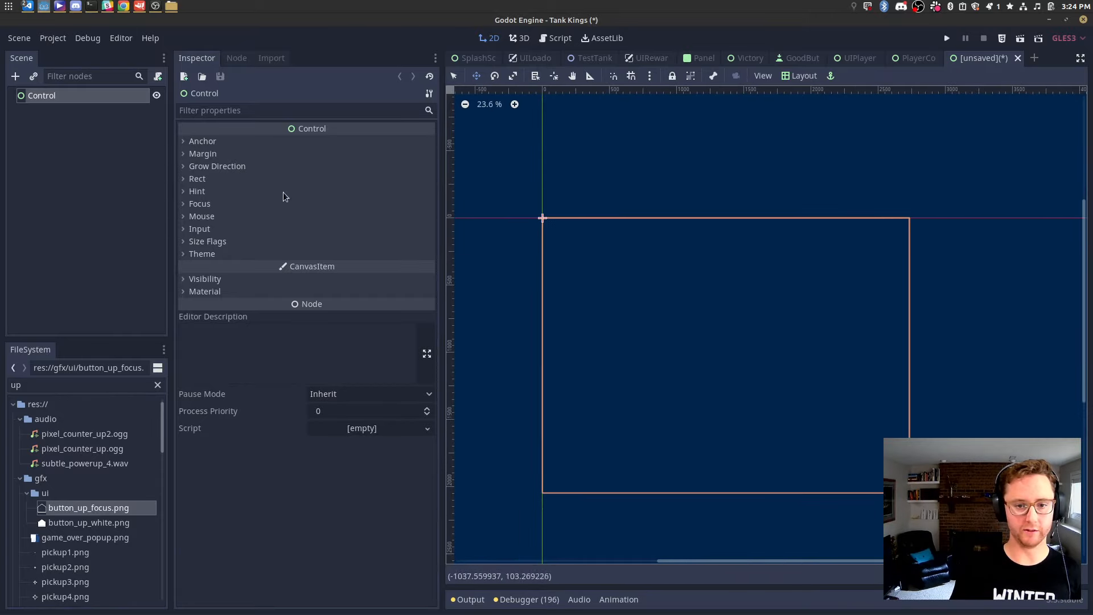
right_click(45, 101)
click(92, 251)
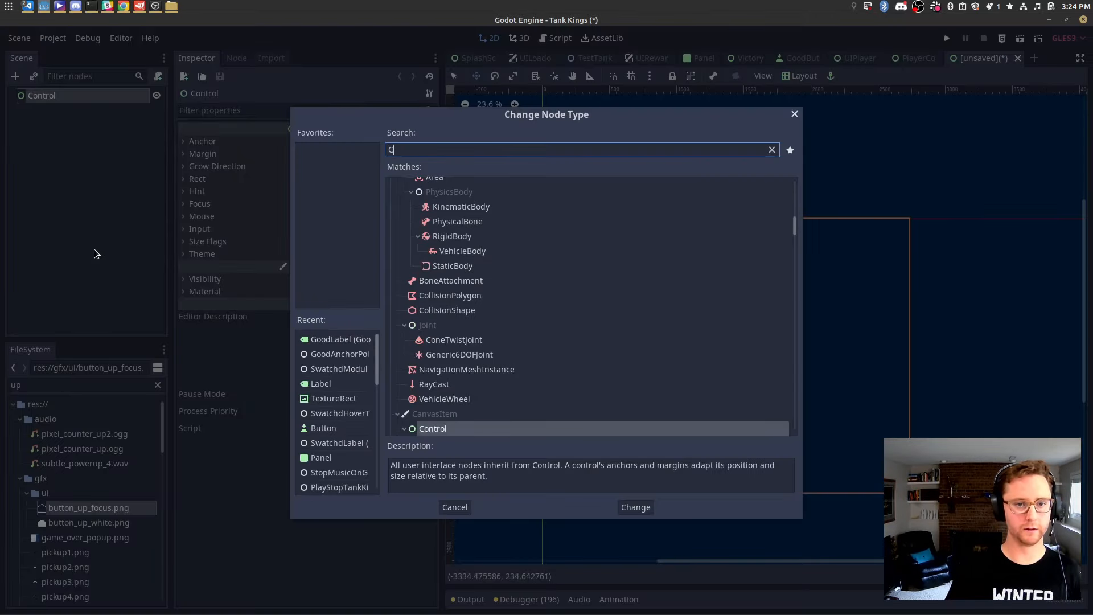
text(Panel)
key(Return)
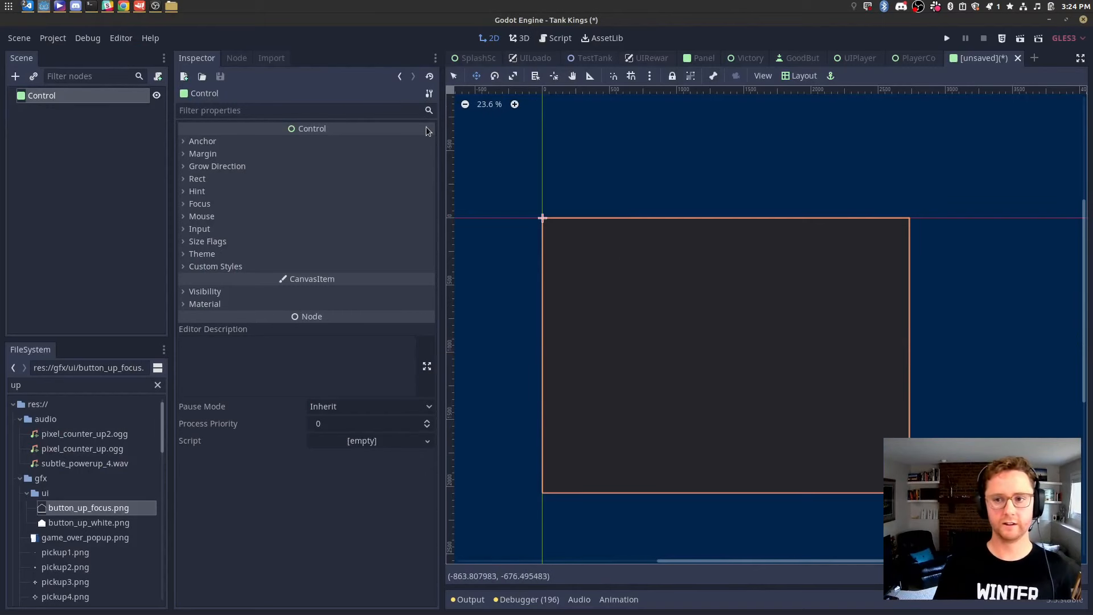
Rename the root panel node as UILoadOutButton.
right_click(60, 96)
click(123, 239)
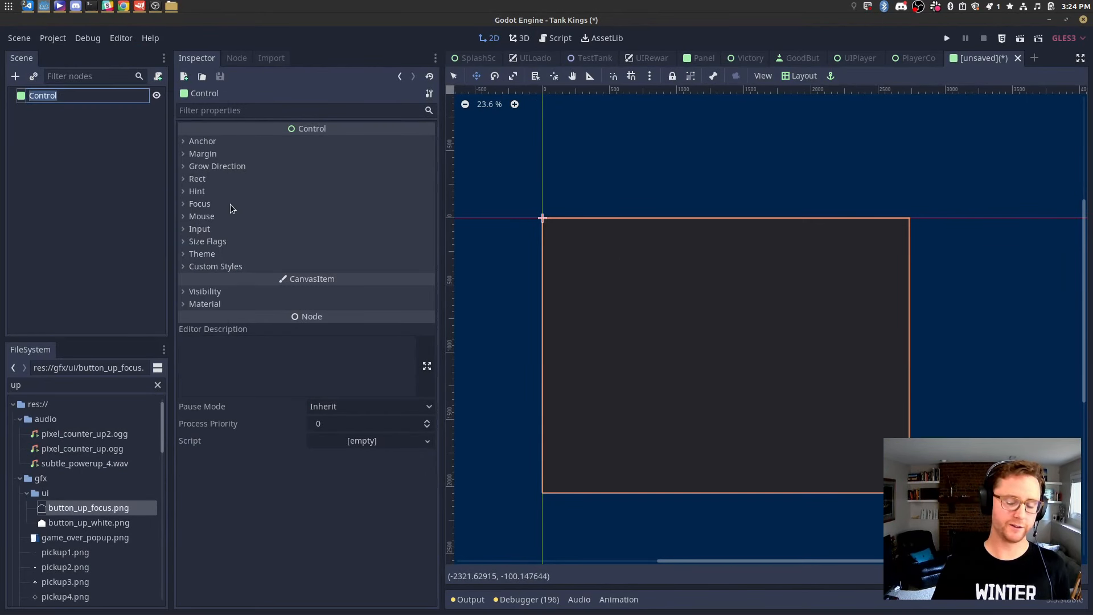
text(INVENT)
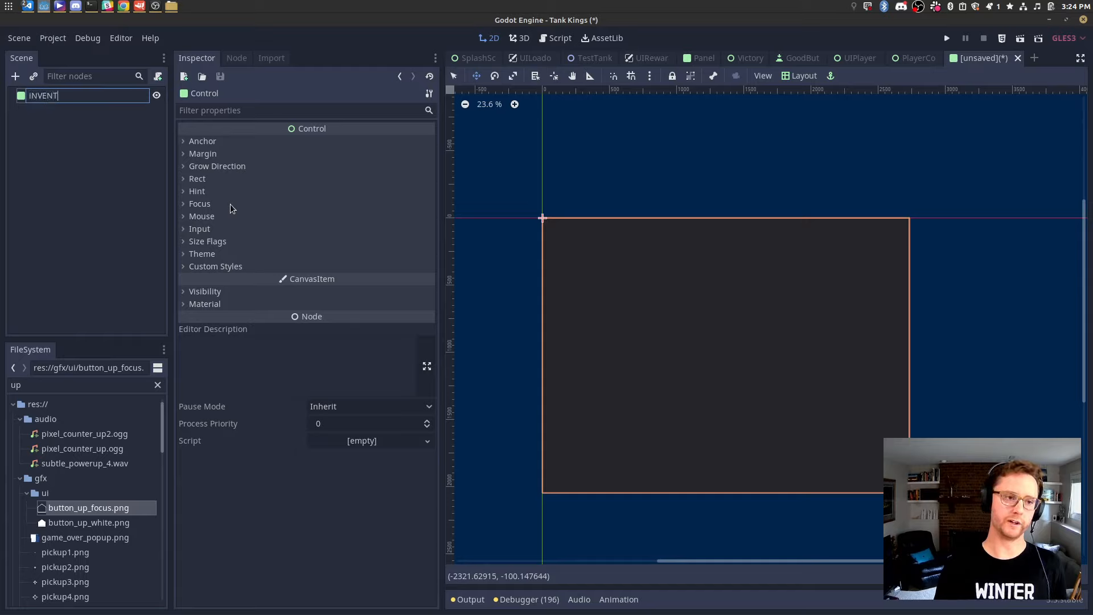
text(A)
key(ctrl+a)
text(Lou)
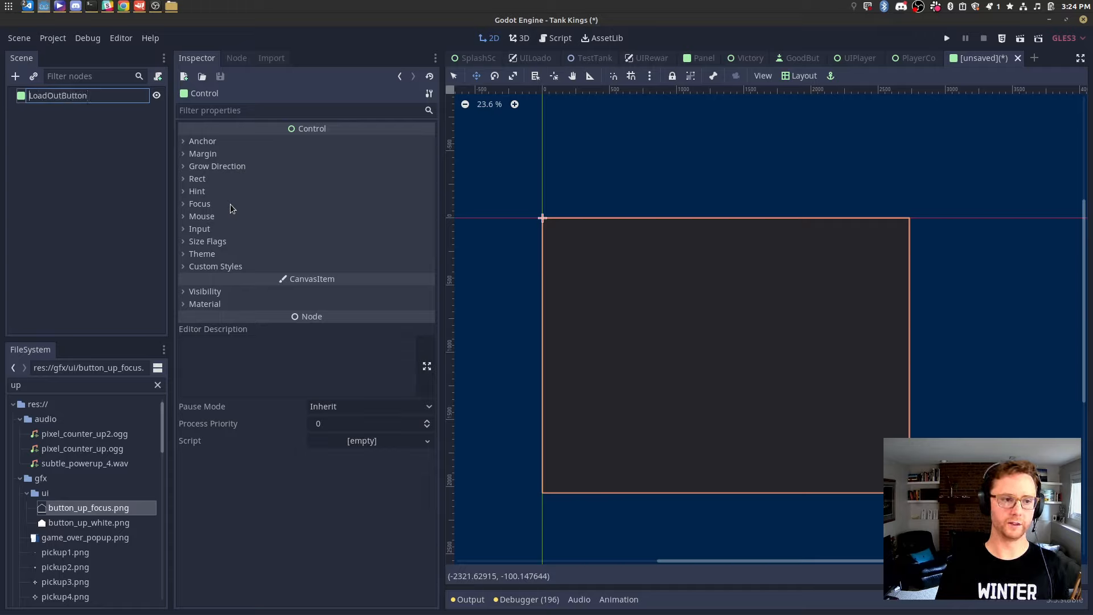
text(UI)
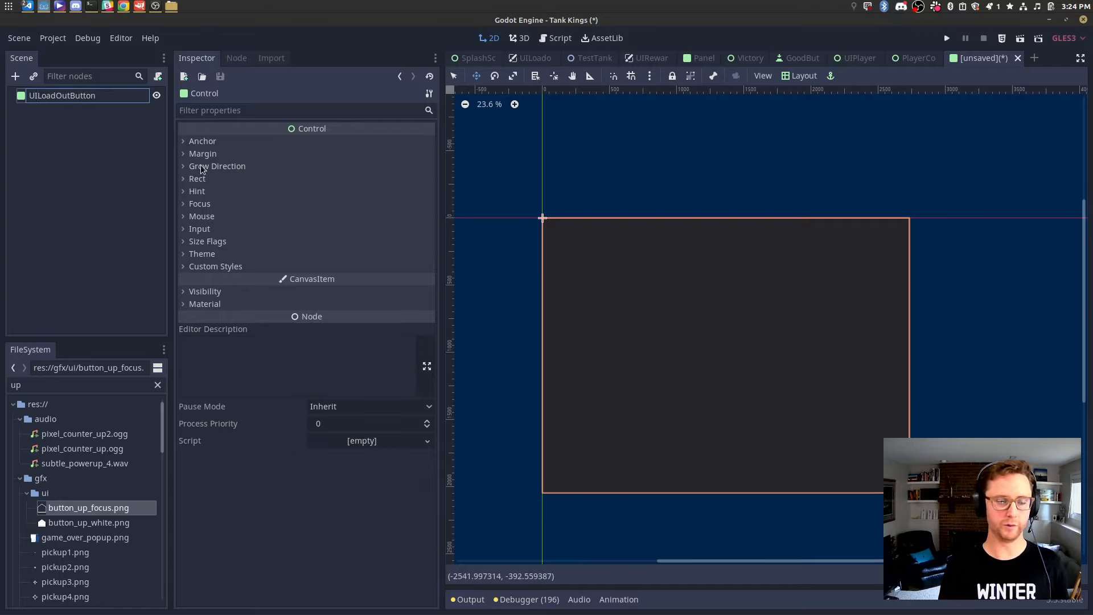
key(Return)
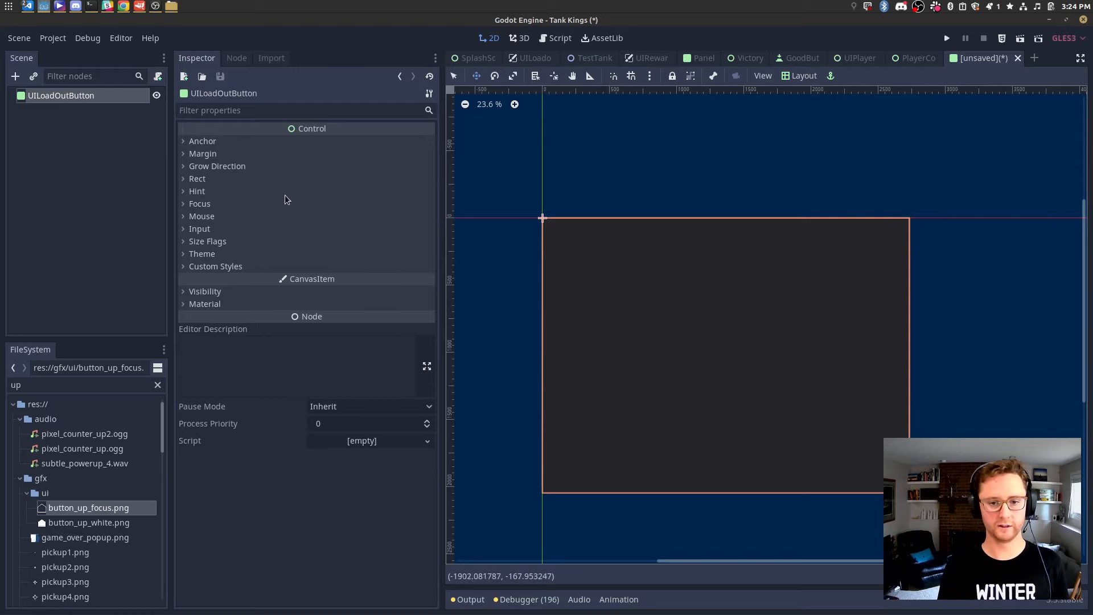
Give the root panel a new StyleBoxFlat custom style and check the weapon card's shape in the GIMP mockup.
click(215, 266)
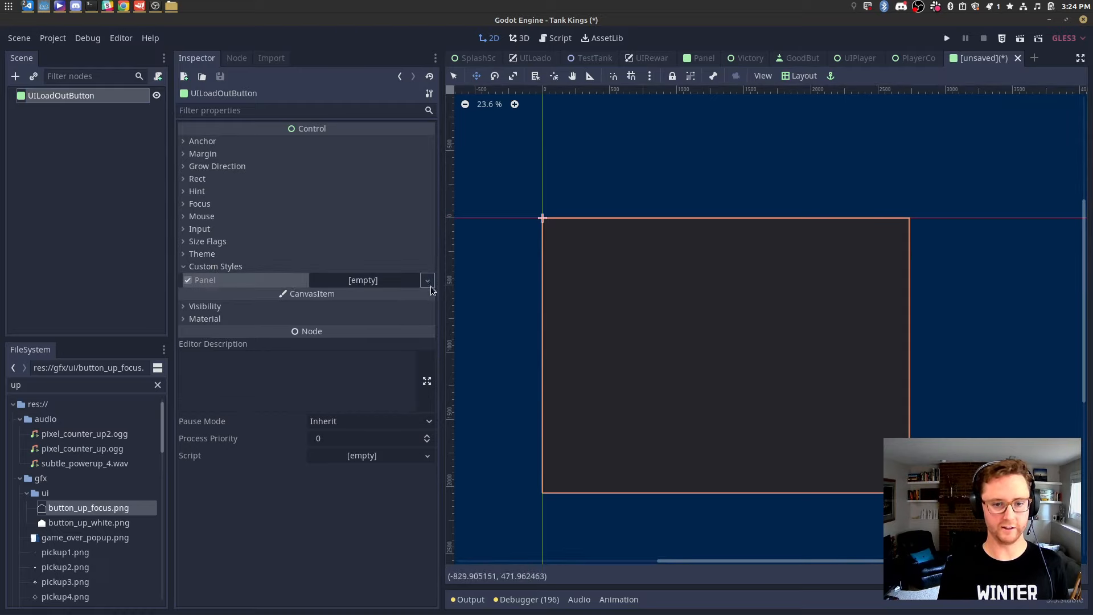
click(428, 282)
click(419, 309)
key(alt+Tab)
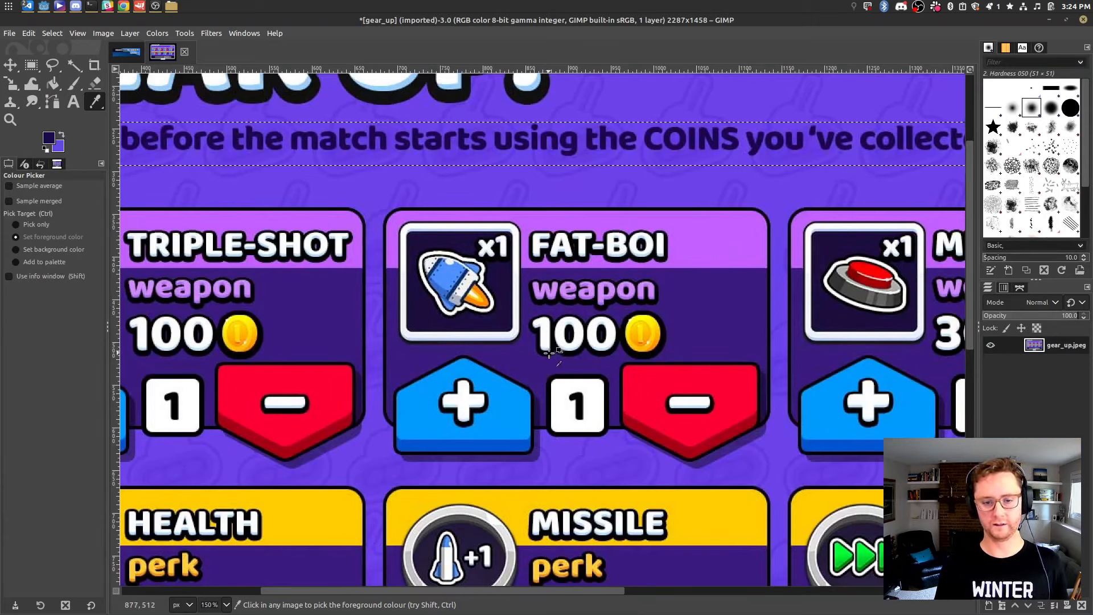
key(alt+Tab)
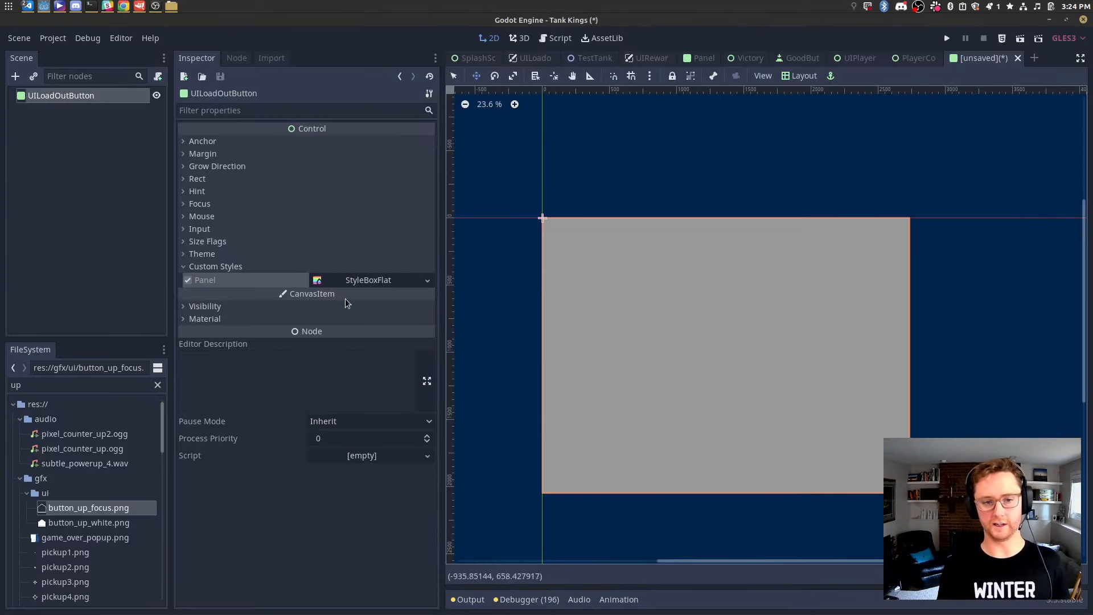
Set all four corner radii of the panel's StyleBoxFlat to 32.
click(335, 283)
scroll(234, 350, down, 4)
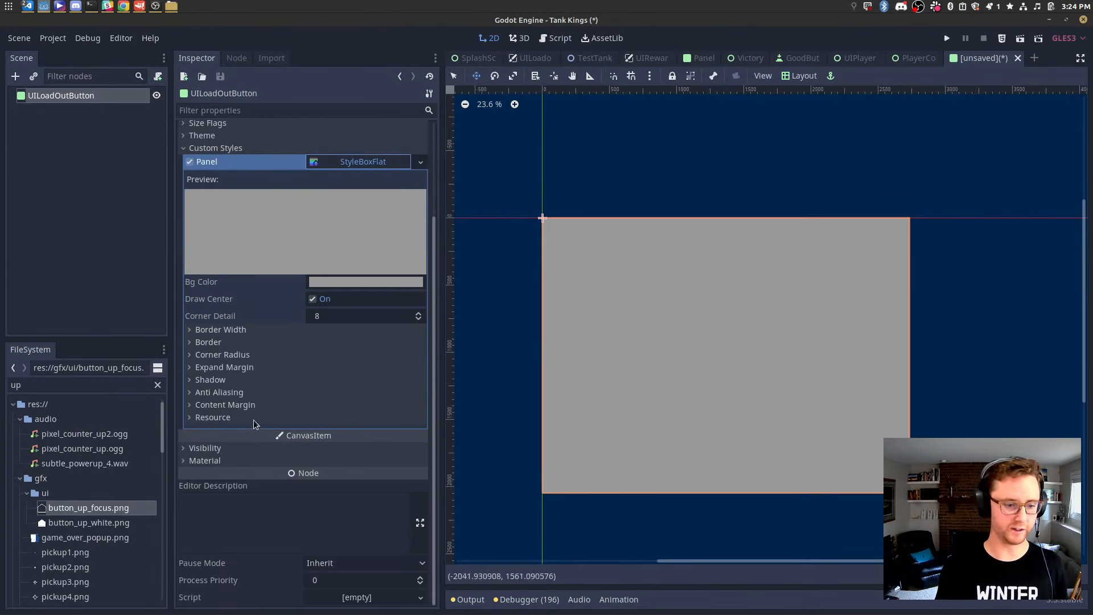
click(223, 354)
click(337, 370)
text(32)
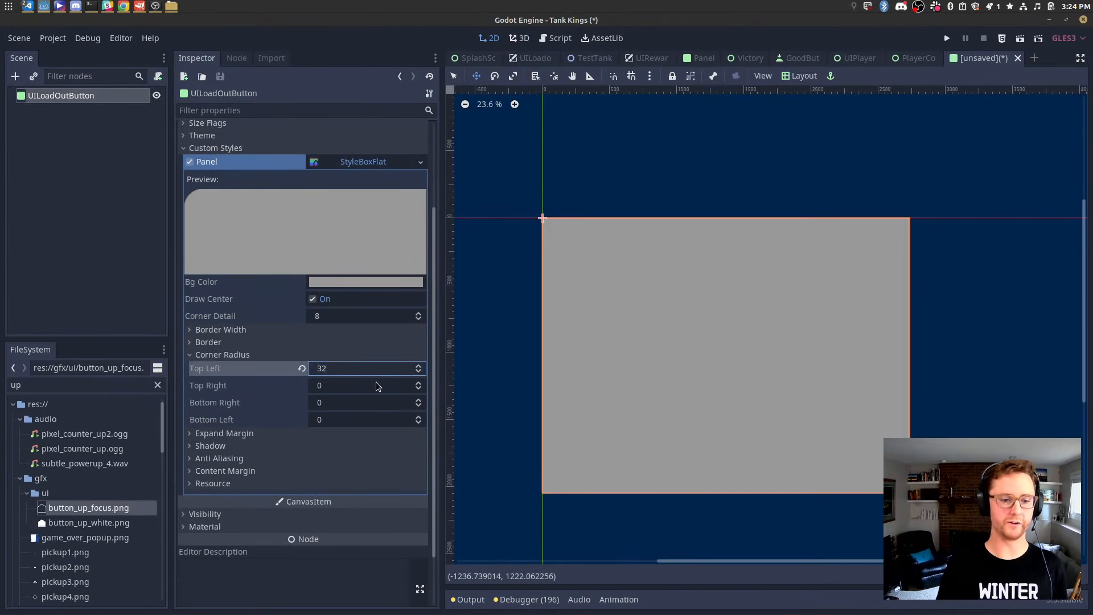
click(377, 386)
text(32)
key(Tab)
key(Tab)
Save the new scene as UILoadOutButton.tscn.
key(ctrl+s)
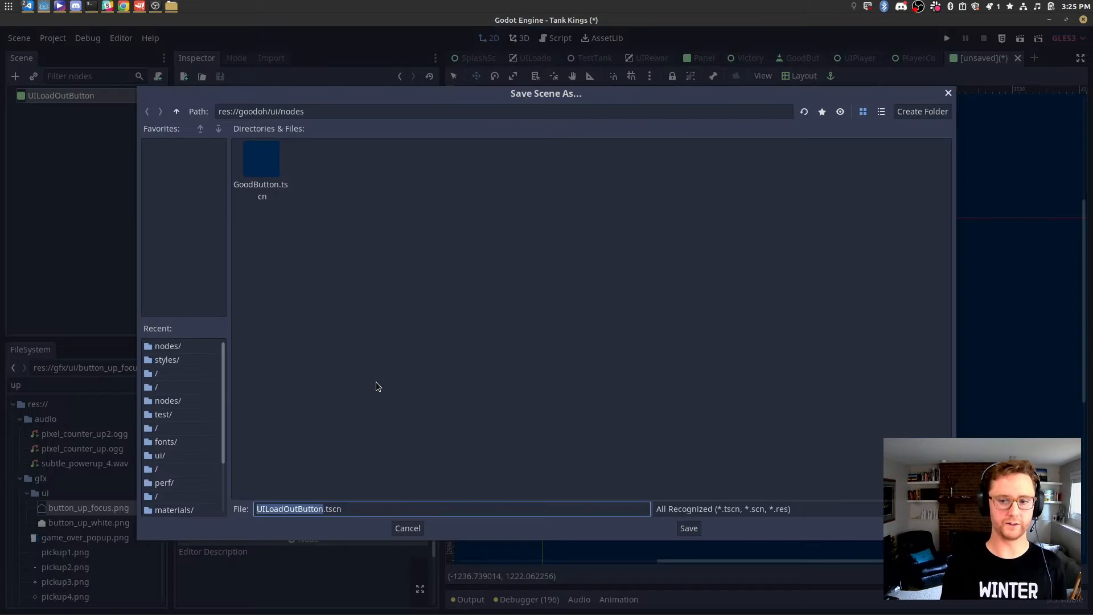
key(Escape)
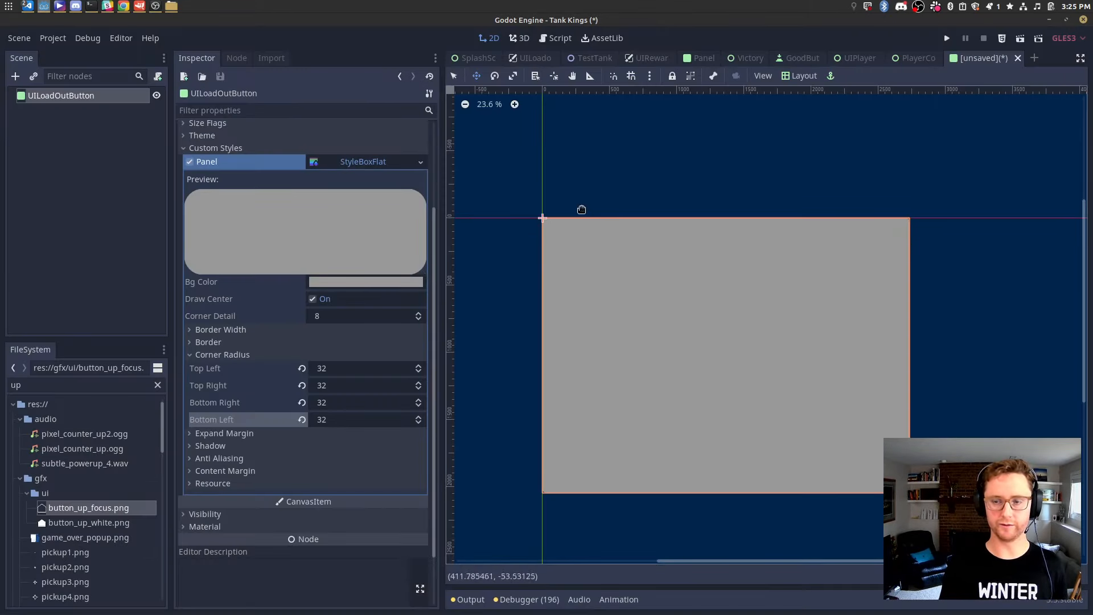
key(ctrl+s)
key(Return)
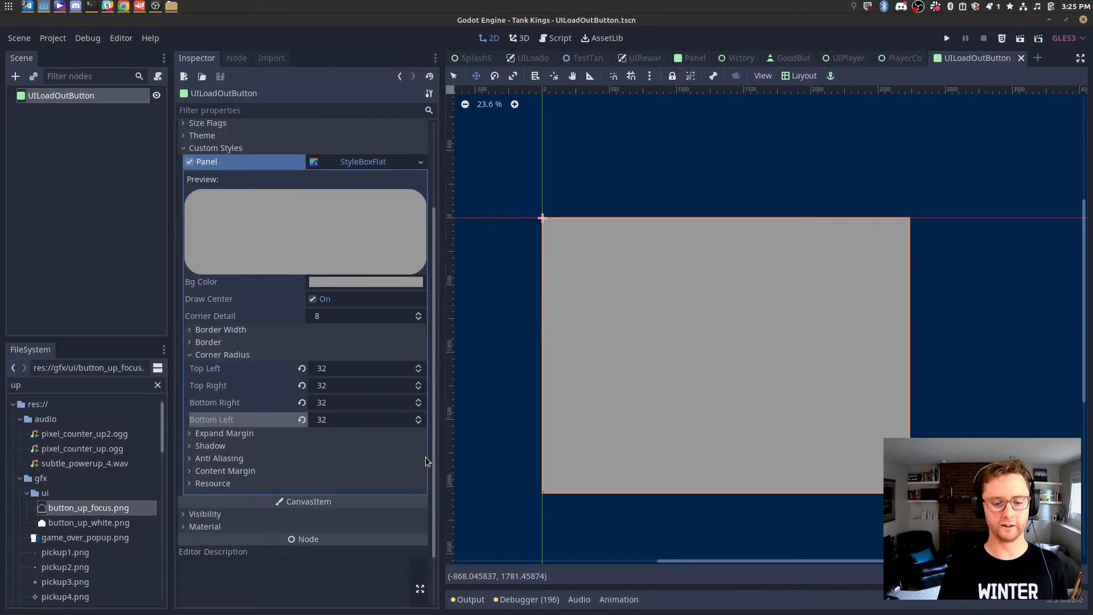
Add a Label node as a child of the UILoadOutButton root.
right_click(98, 101)
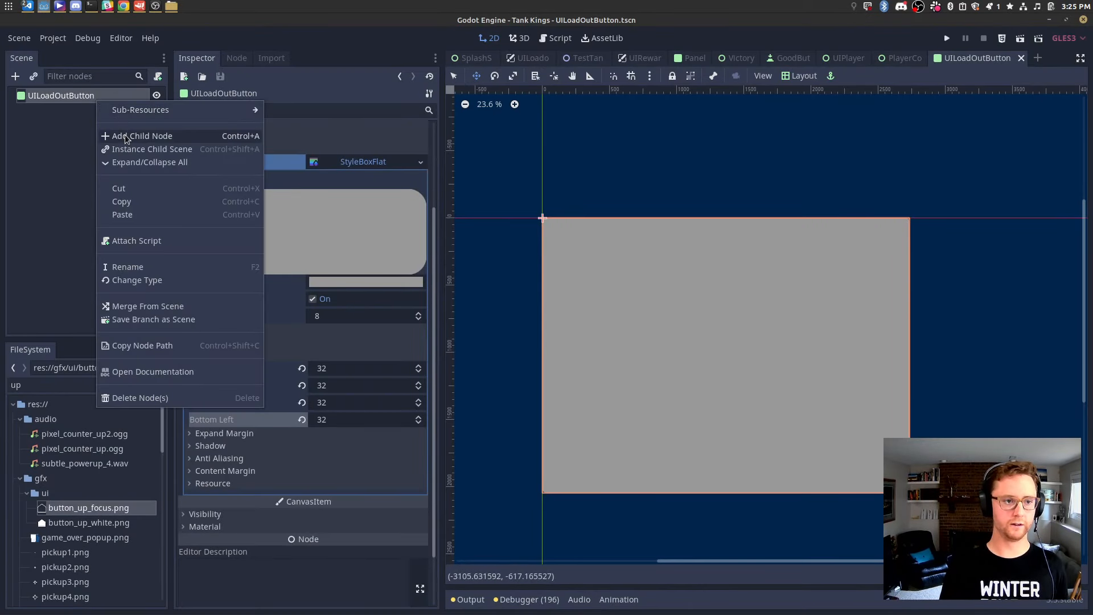
click(127, 137)
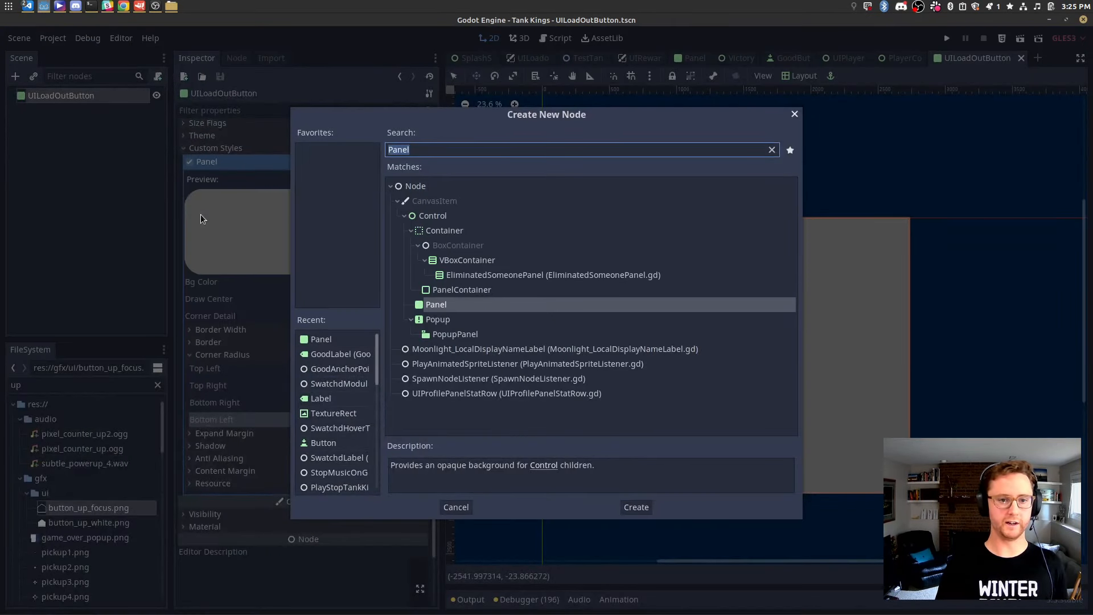
text(Label)
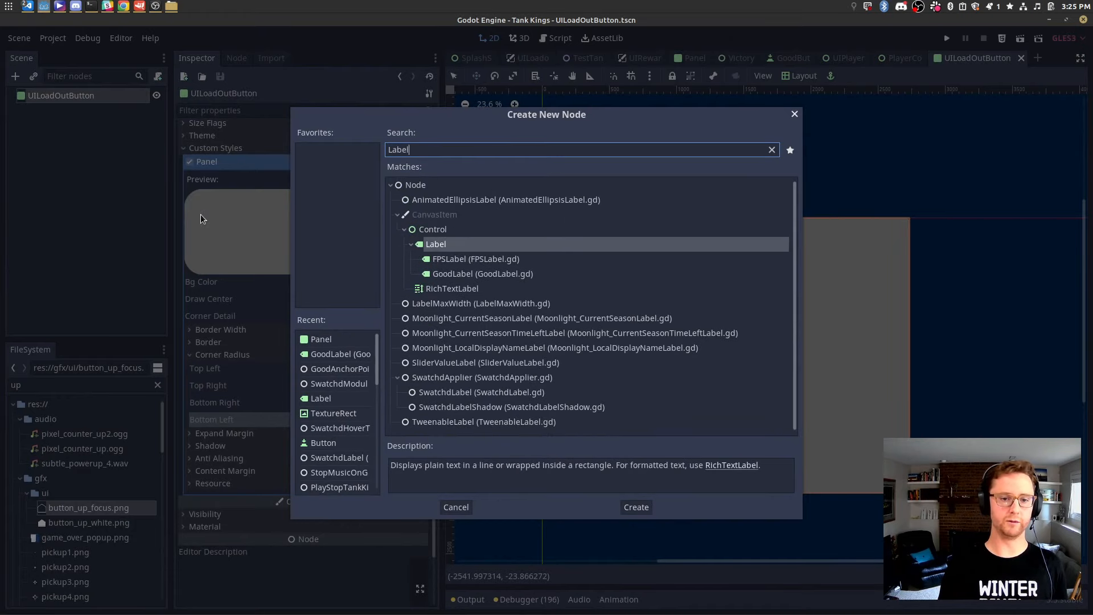
key(Return)
click(86, 100)
click(89, 111)
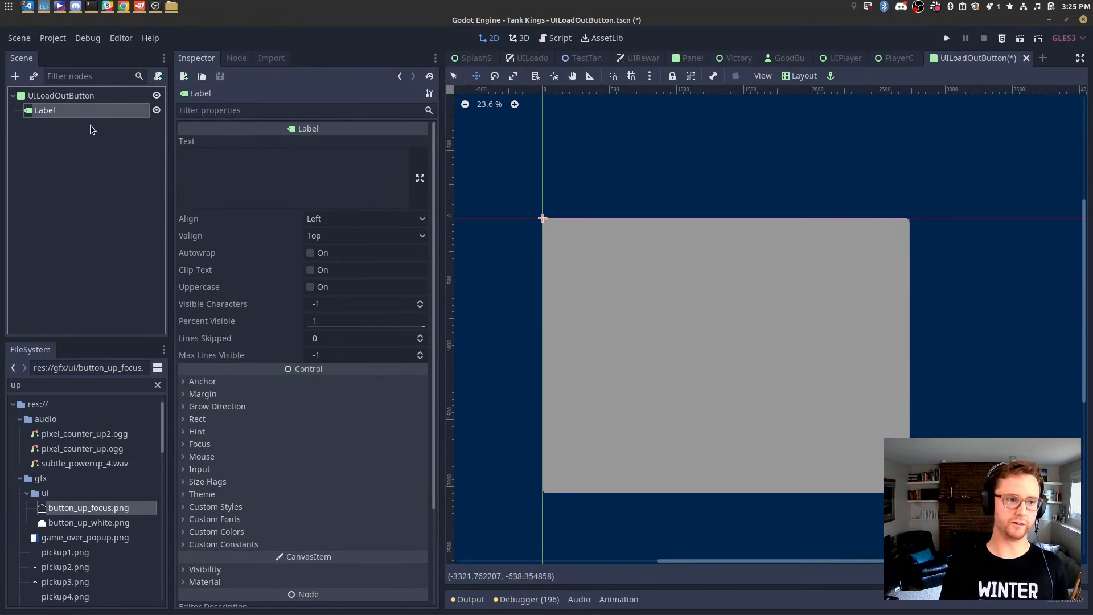
Add a VBoxContainer as another child of the UILoadOutButton root.
click(89, 100)
right_click(88, 100)
click(127, 136)
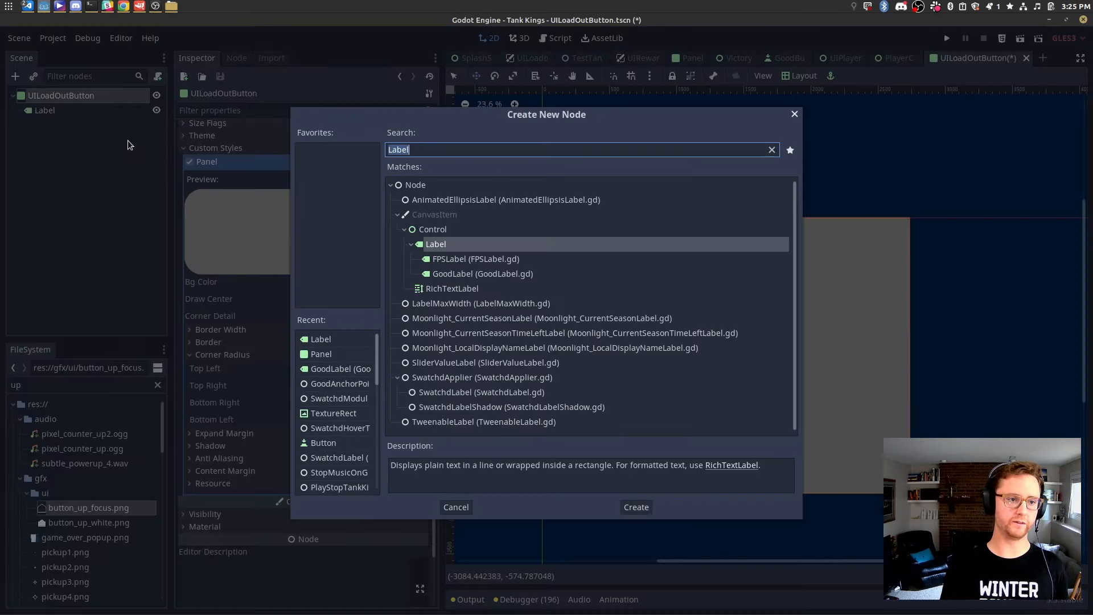
text(vbox)
key(Return)
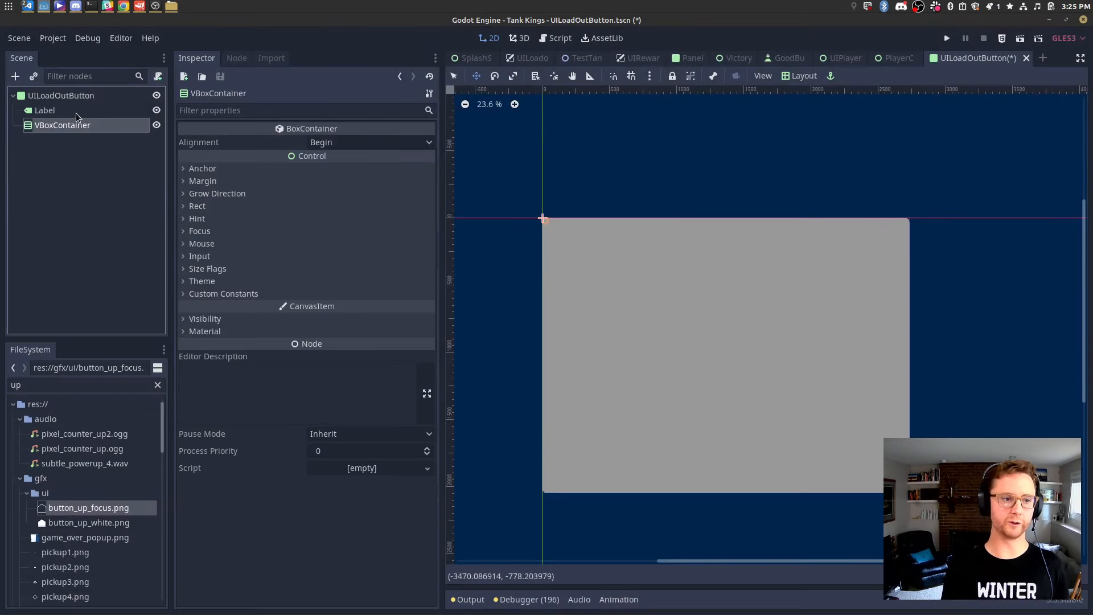
Move the label into the VBoxContainer and duplicate it there.
drag(77, 113, 88, 120)
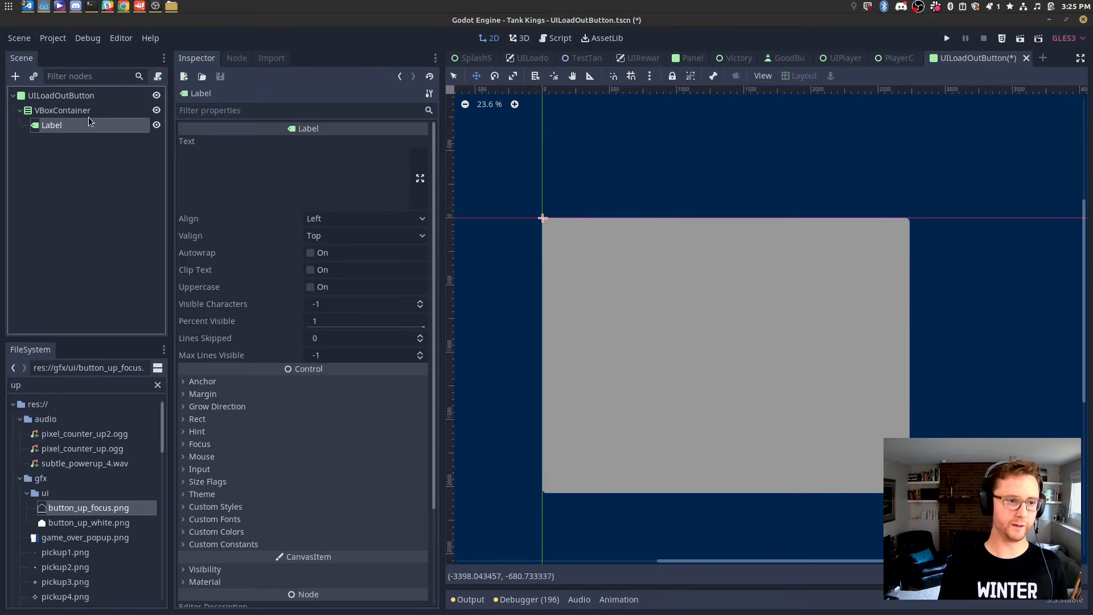
key(ctrl+d)
click(89, 114)
scroll(542, 205, up, 7)
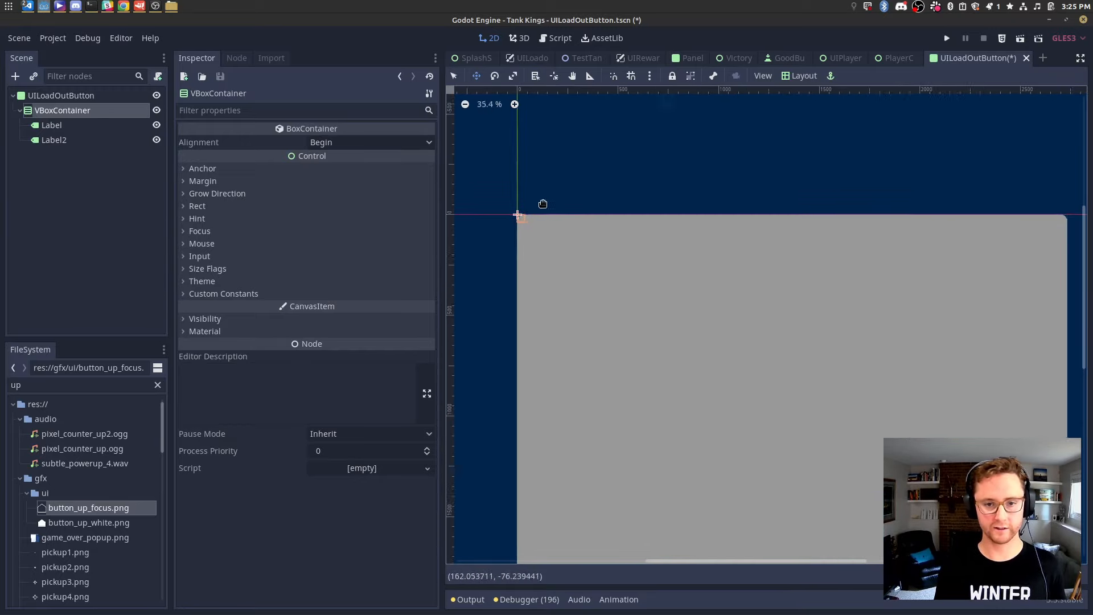
Select the UILoadOutButton root and filter the project files by "tankkingsthe" to find the theme resources.
click(68, 95)
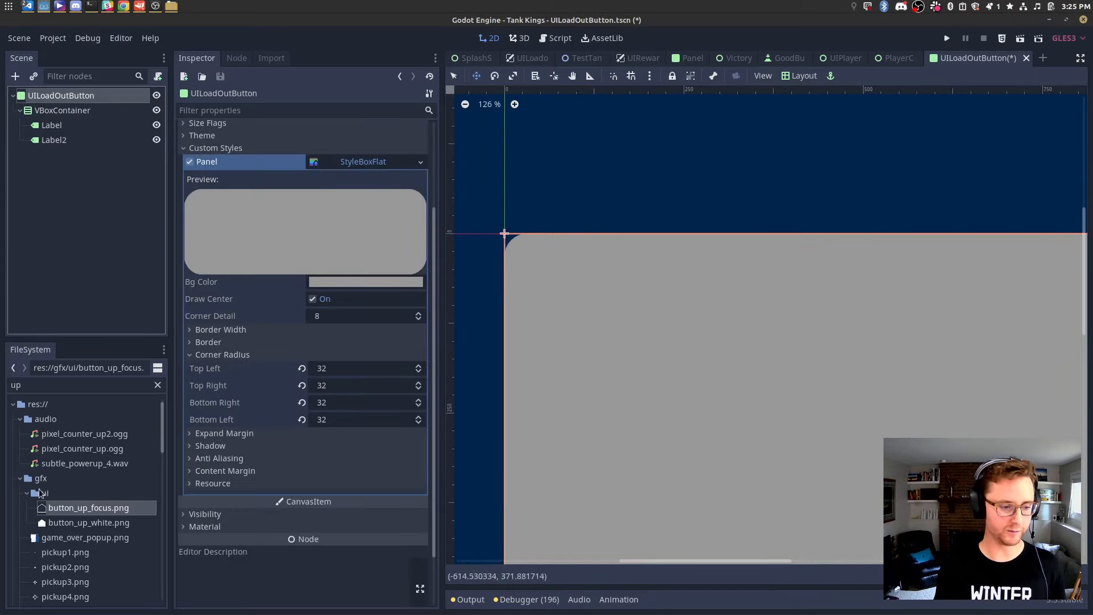
click(26, 384)
text(tankk)
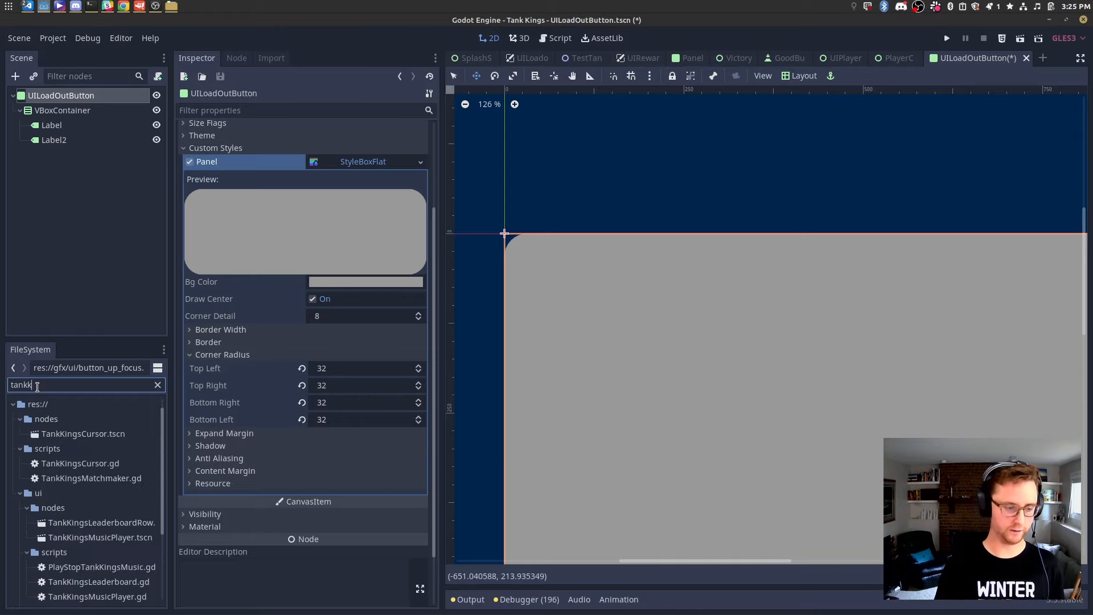
text(ingsthe)
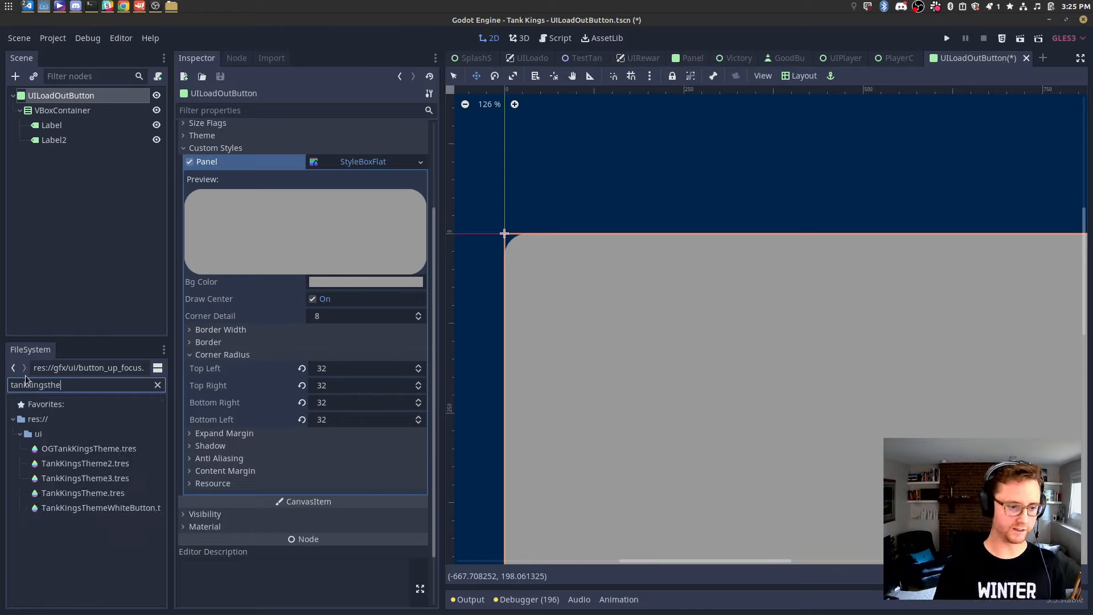
Assign TankKingsTheme.tres as the root panel's theme, save the scene and look over the theme's contents.
scroll(210, 135, up, 4)
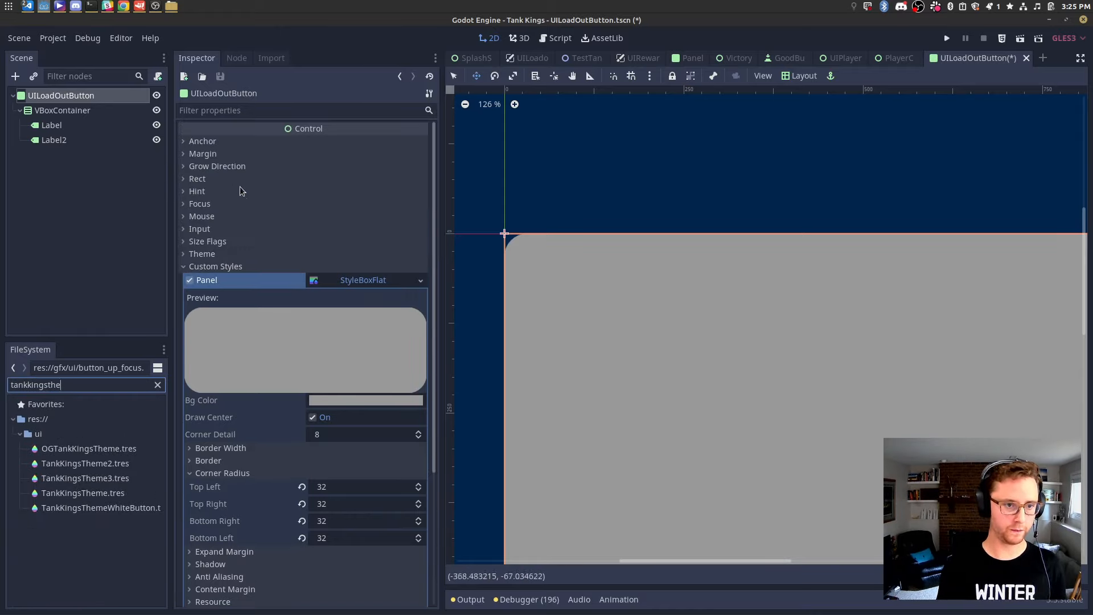
click(215, 256)
drag(91, 495, 351, 268)
key(ctrl+s)
click(375, 268)
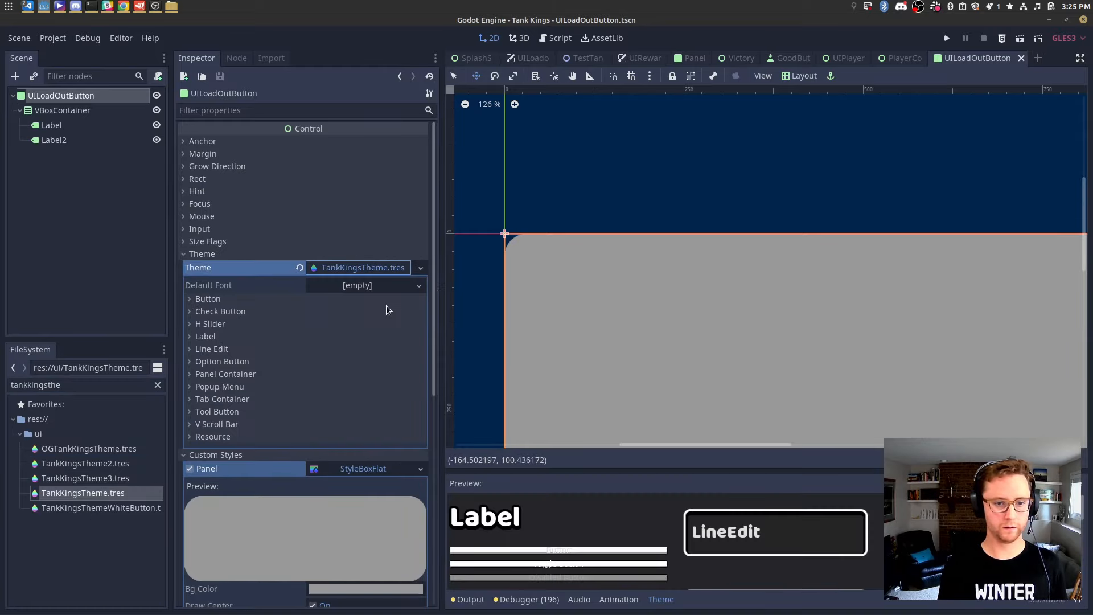
scroll(524, 258, down, 3)
scroll(649, 282, down, 20)
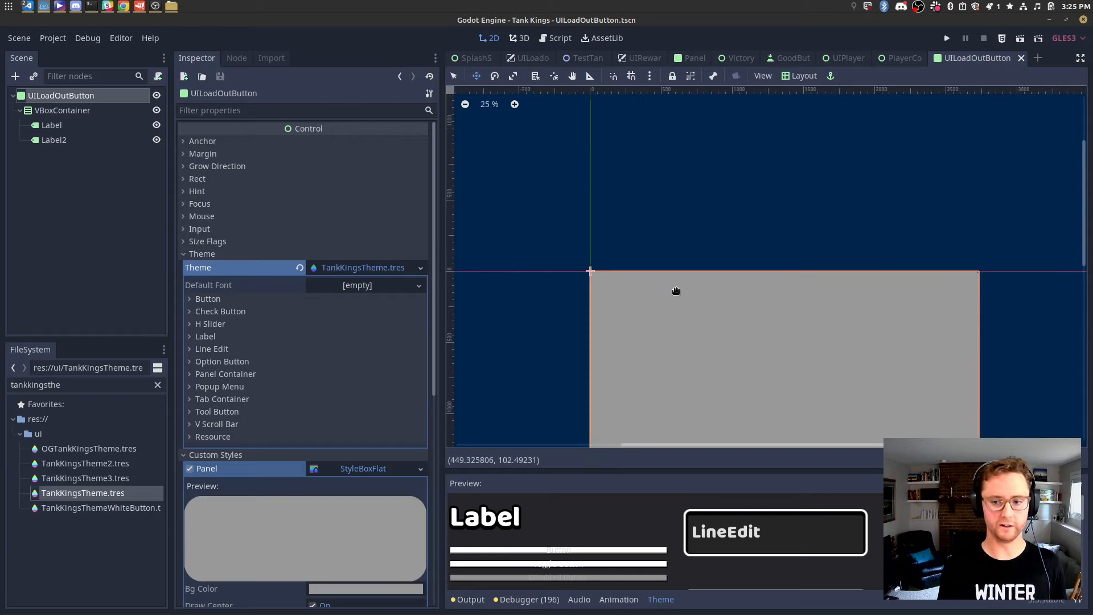
Set the first label's text to "Top Label" and the second label's text to "Bottom Label".
click(68, 127)
click(285, 148)
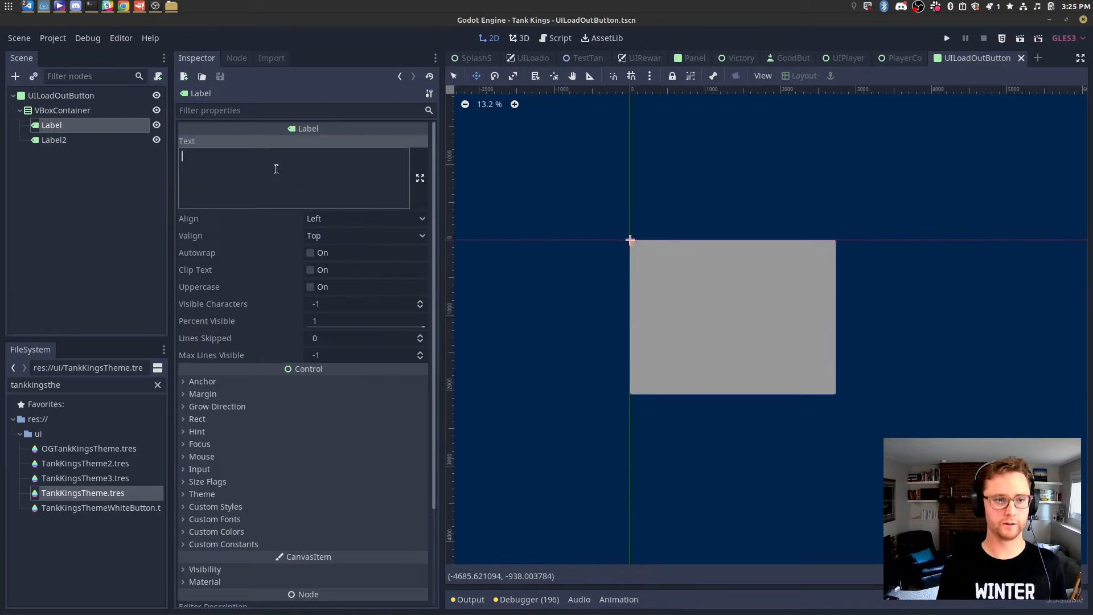
text(Top Label)
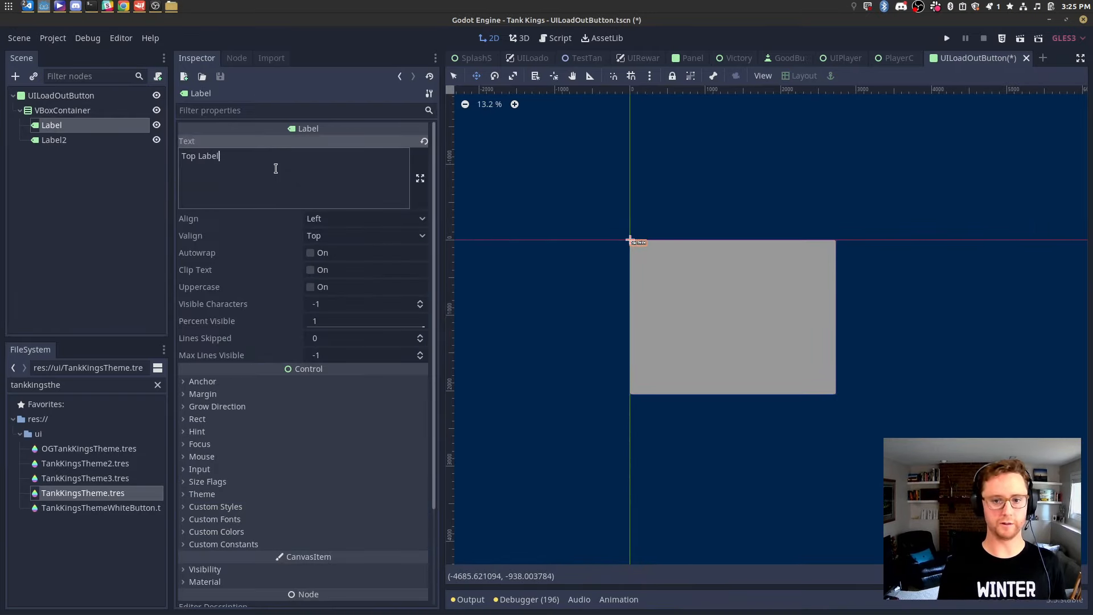
click(75, 140)
click(227, 168)
text(Bottom Label)
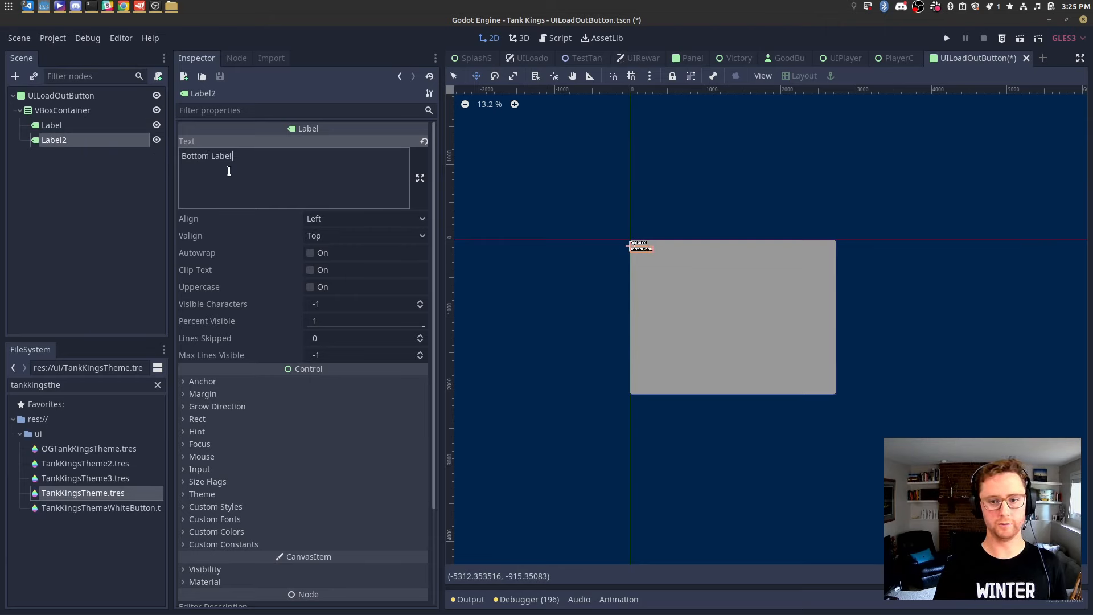
Check the card layout in the GIMP mockup and add a GoodAnchorPoint node under the VBoxContainer in Godot.
key(alt+Tab)
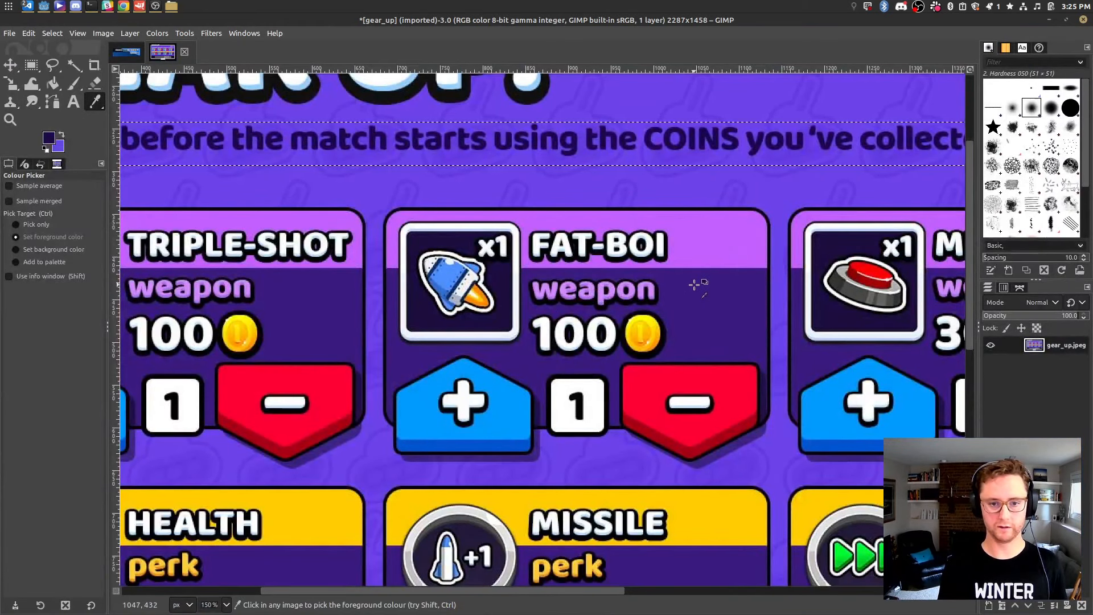
key(alt+Tab)
click(97, 110)
right_click(97, 111)
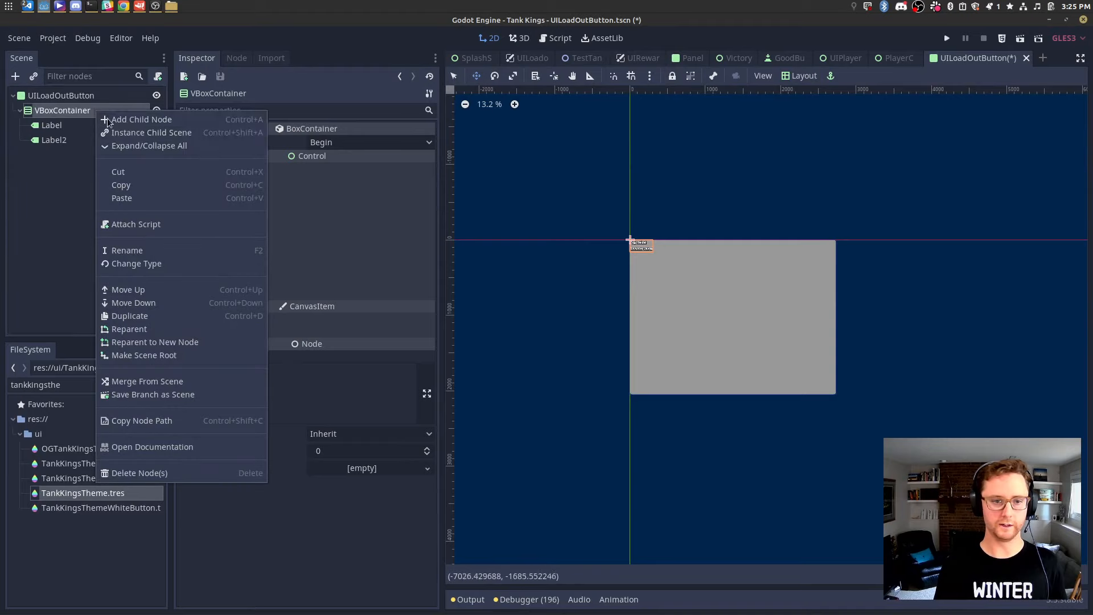
click(152, 120)
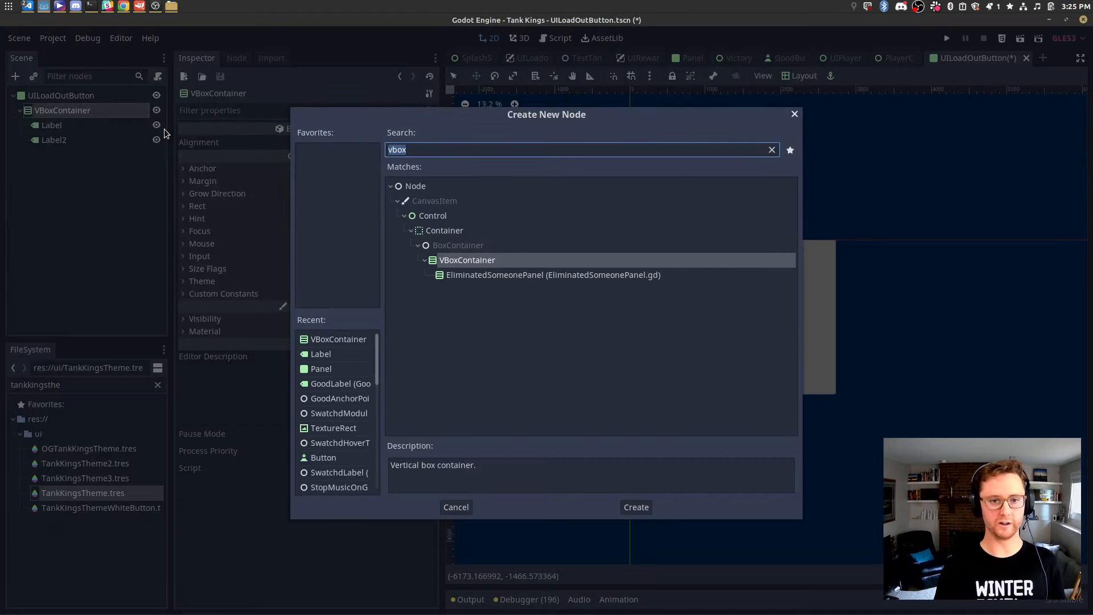
text(goodanchor)
key(Return)
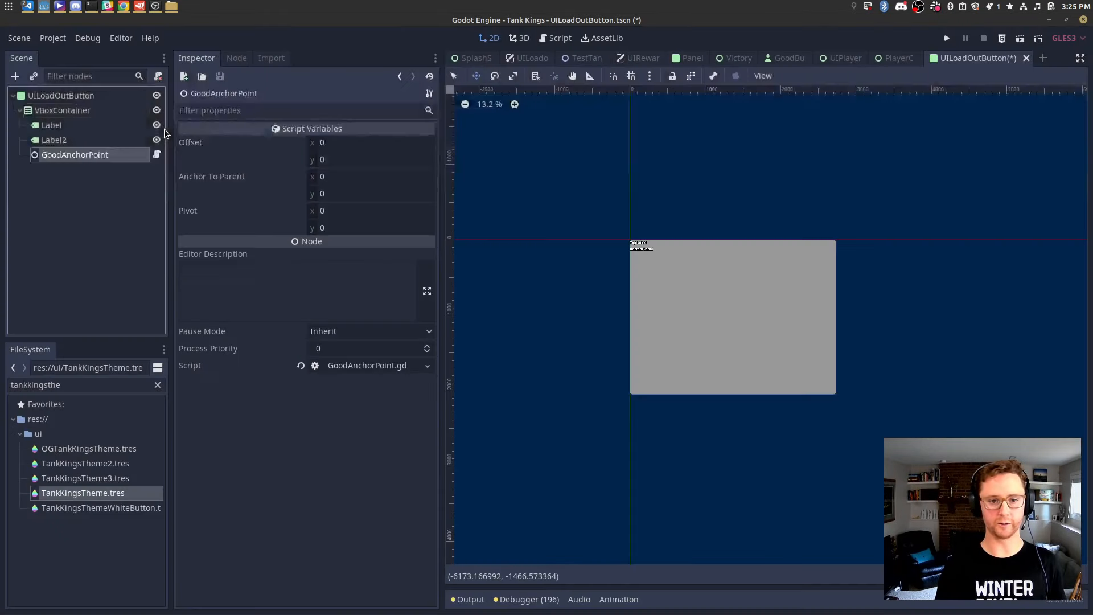
Set the GoodAnchorPoint's Anchor To Parent x to 0.5 and its Pivot x to 0.5, comparing the label placement with the mockup.
click(376, 177)
text(0.5)
key(Tab)
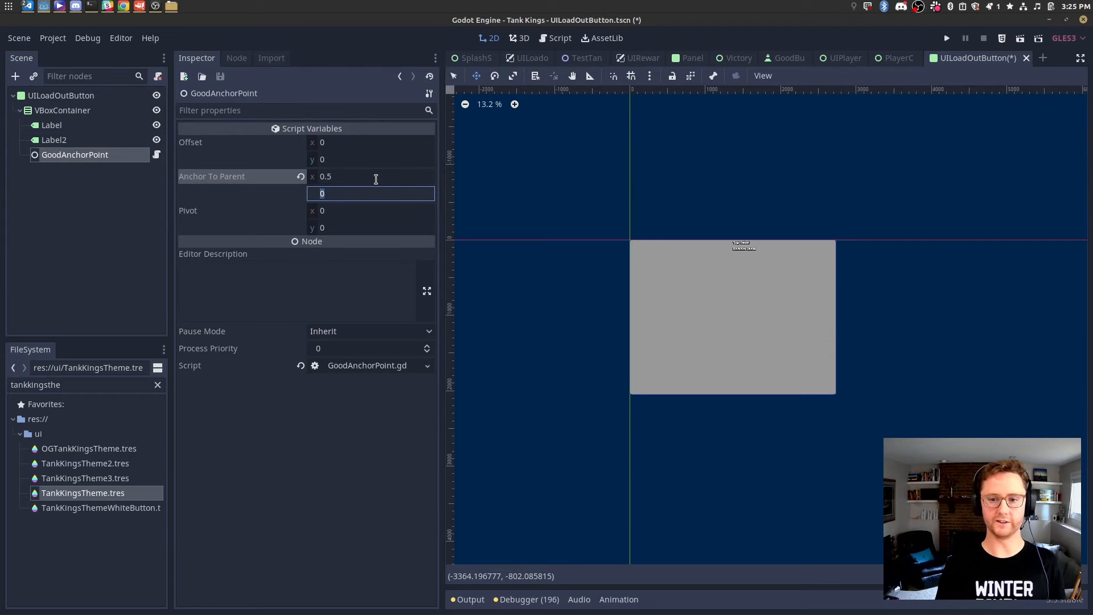
key(Tab)
key(Tab)
key(shift+Tab)
text(0.5)
key(Return)
key(alt+Tab)
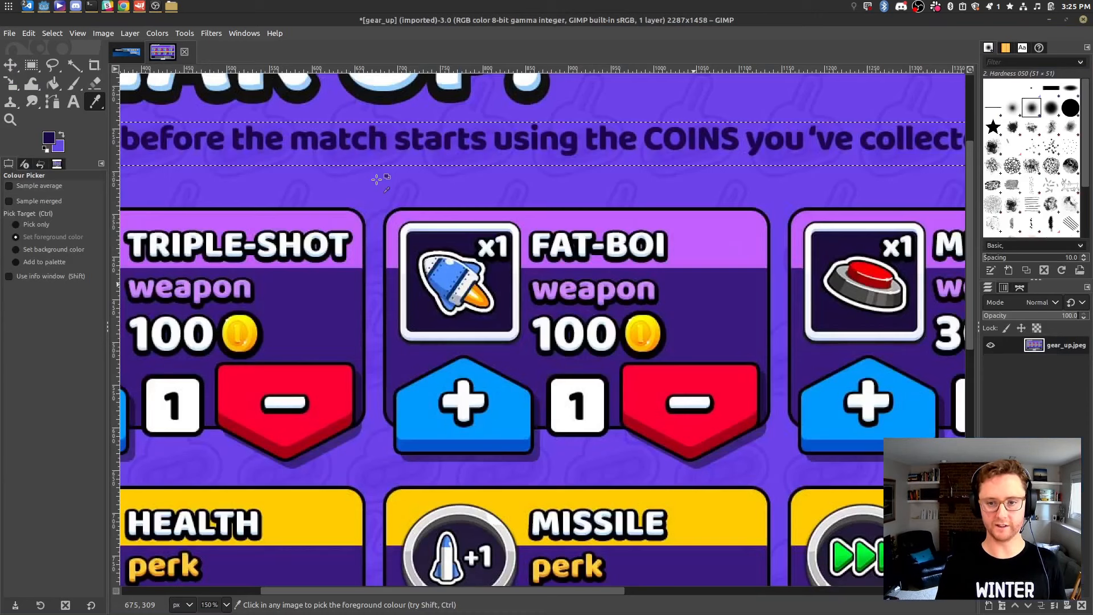
key(alt+Tab)
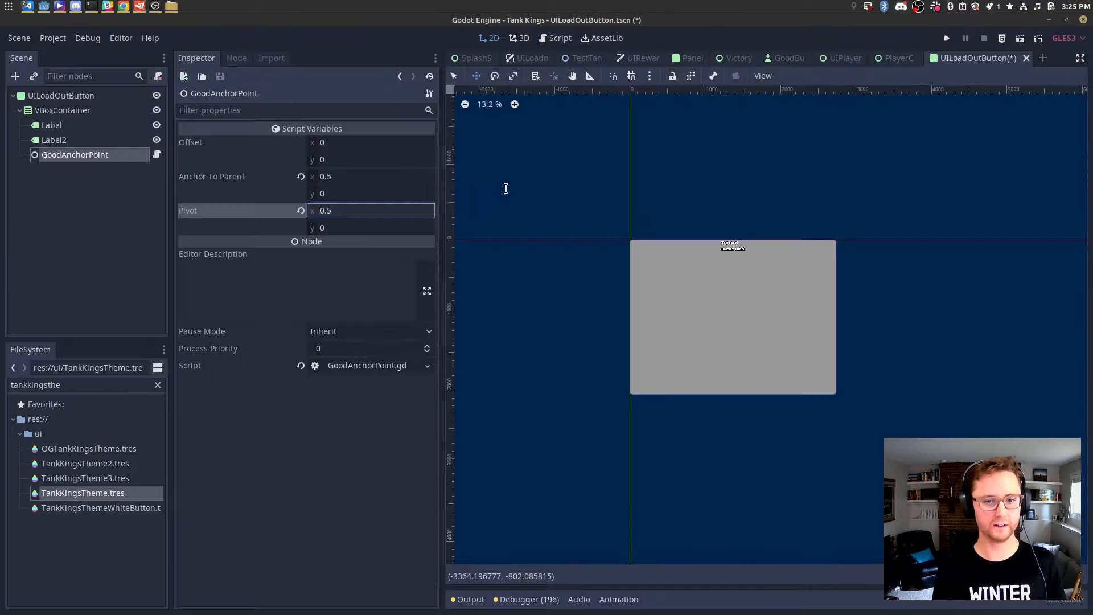
scroll(752, 252, up, 4)
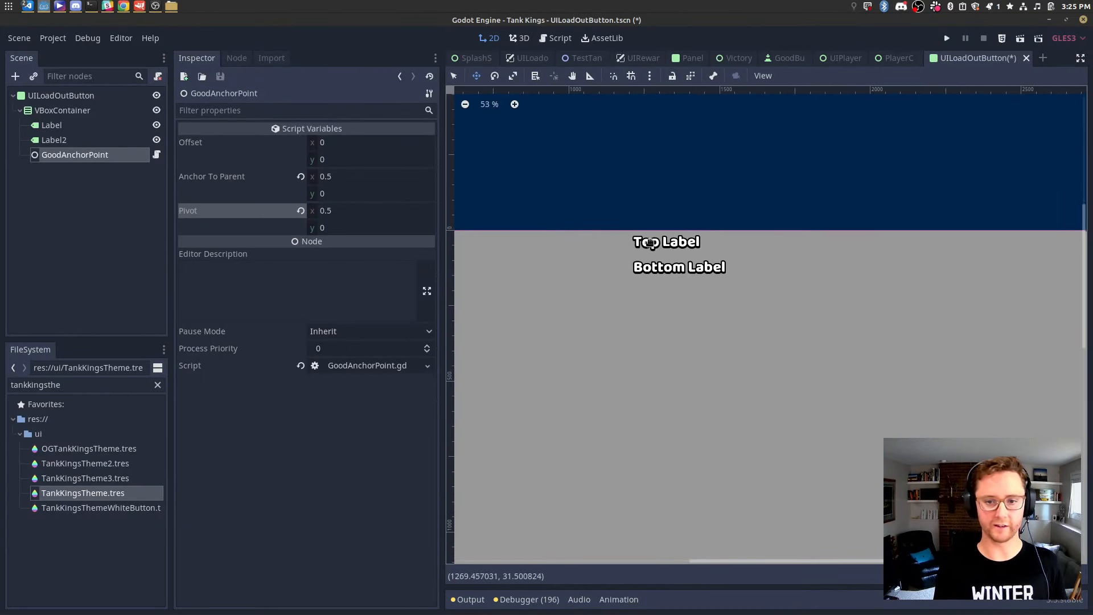
key(alt+Tab)
key(alt+Tab)
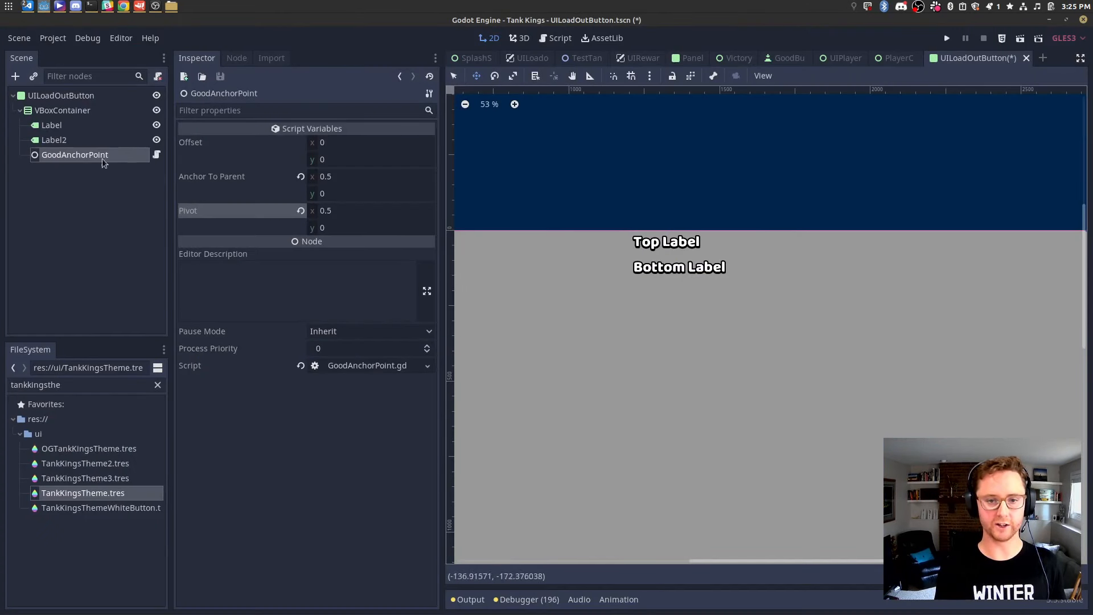
Shrink the UILoadOutButton root panel to a small card around the two labels, somewhat wider than it is tall.
click(67, 97)
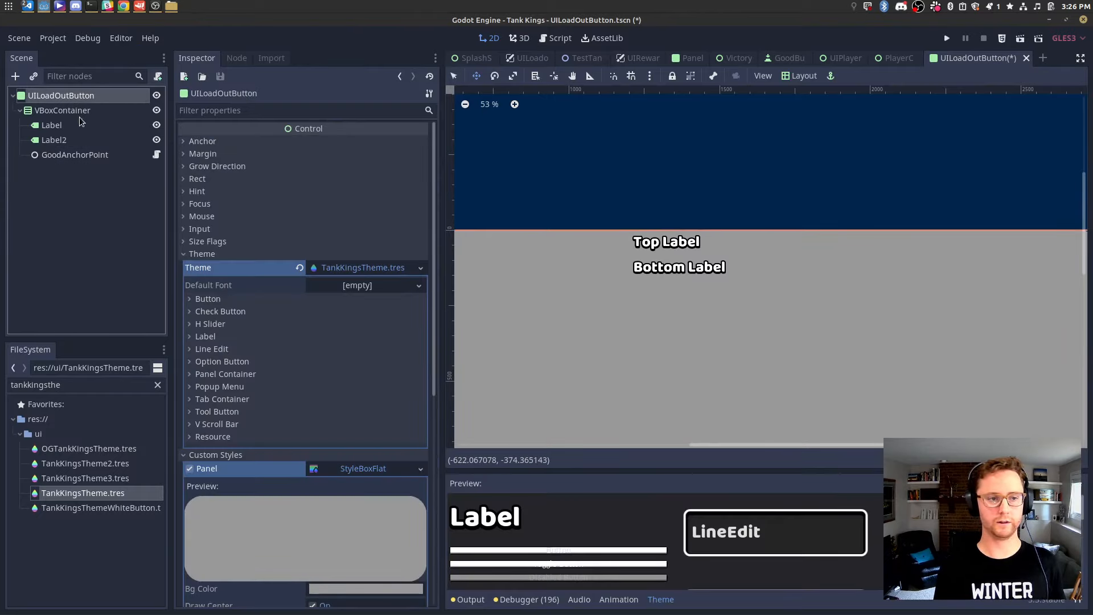
click(80, 117)
click(80, 97)
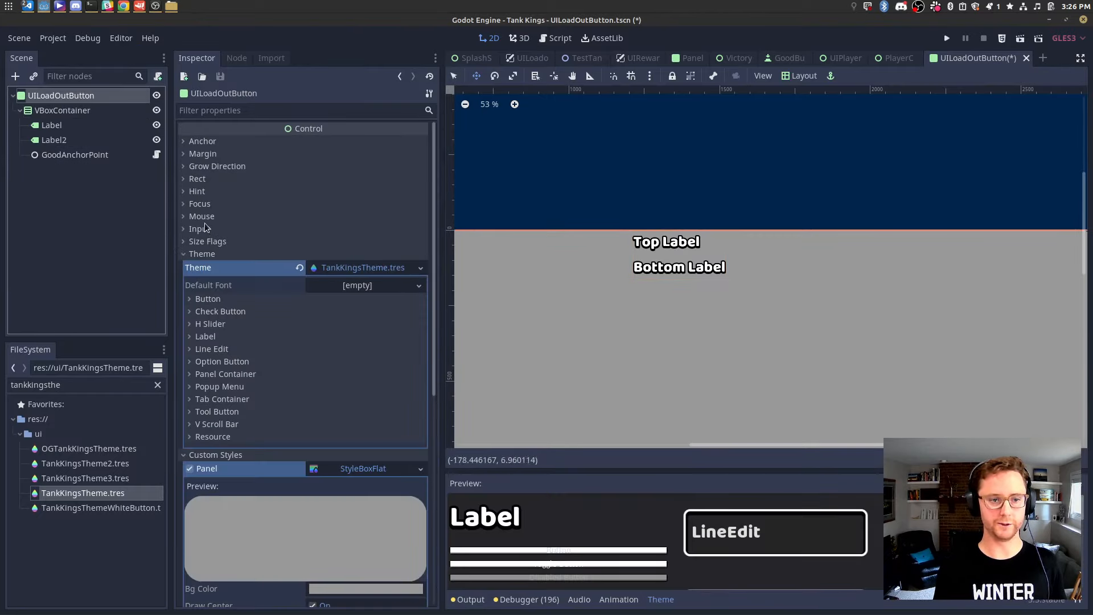
scroll(638, 293, down, 5)
click(703, 336)
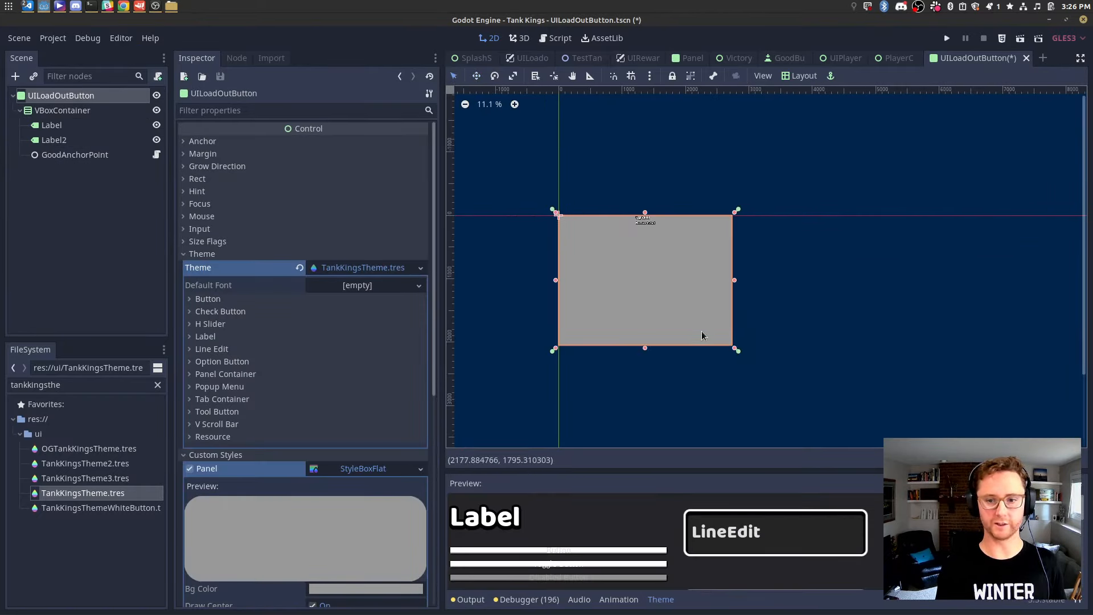
drag(735, 349, 596, 241)
scroll(583, 234, up, 6)
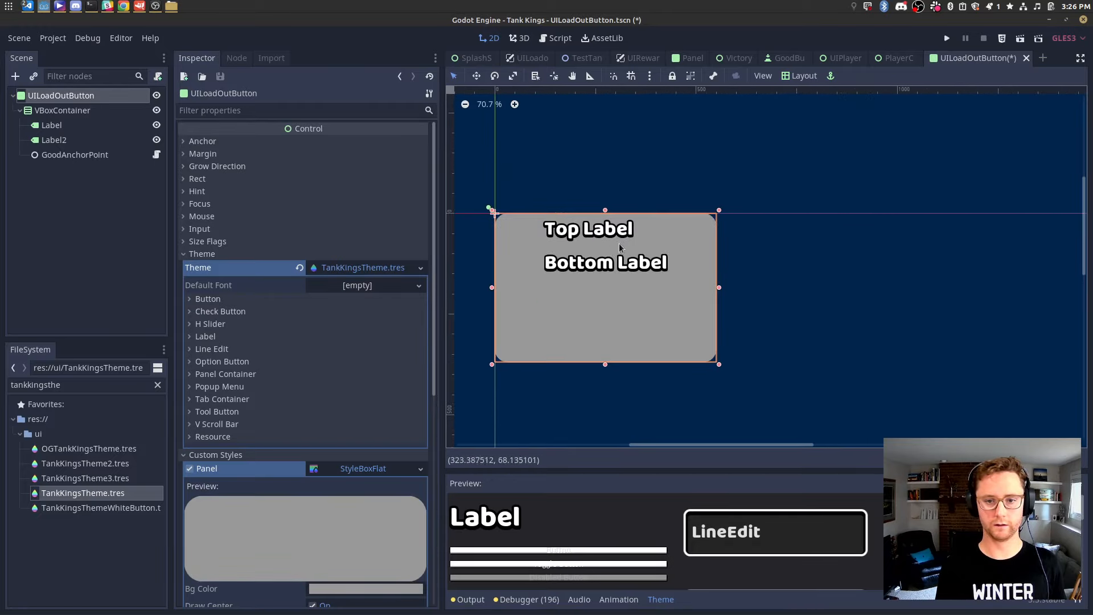
scroll(496, 216, up, 1)
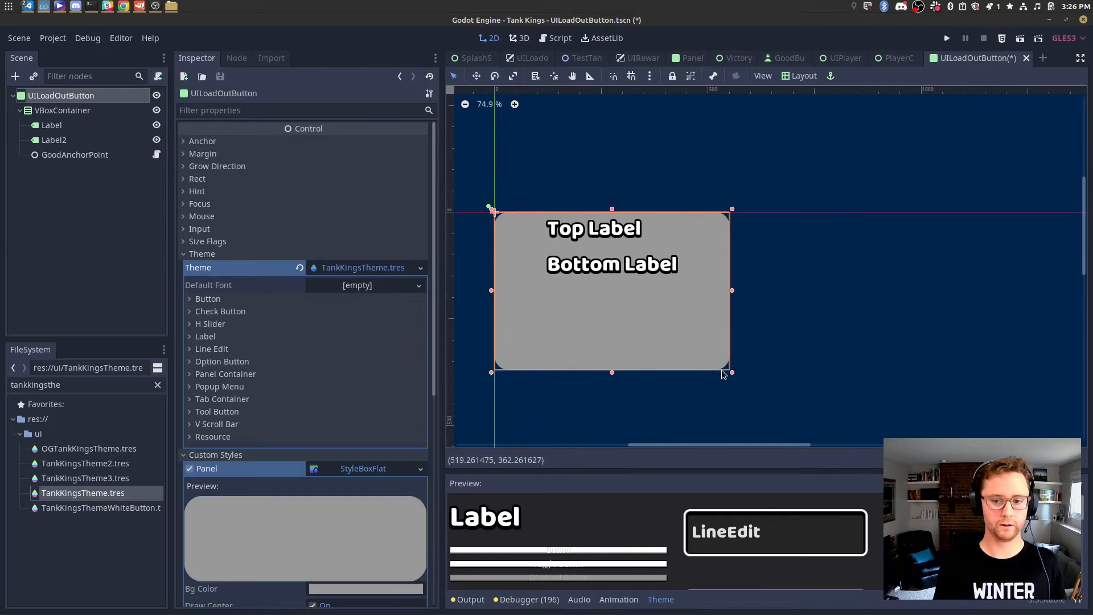
drag(731, 372, 723, 371)
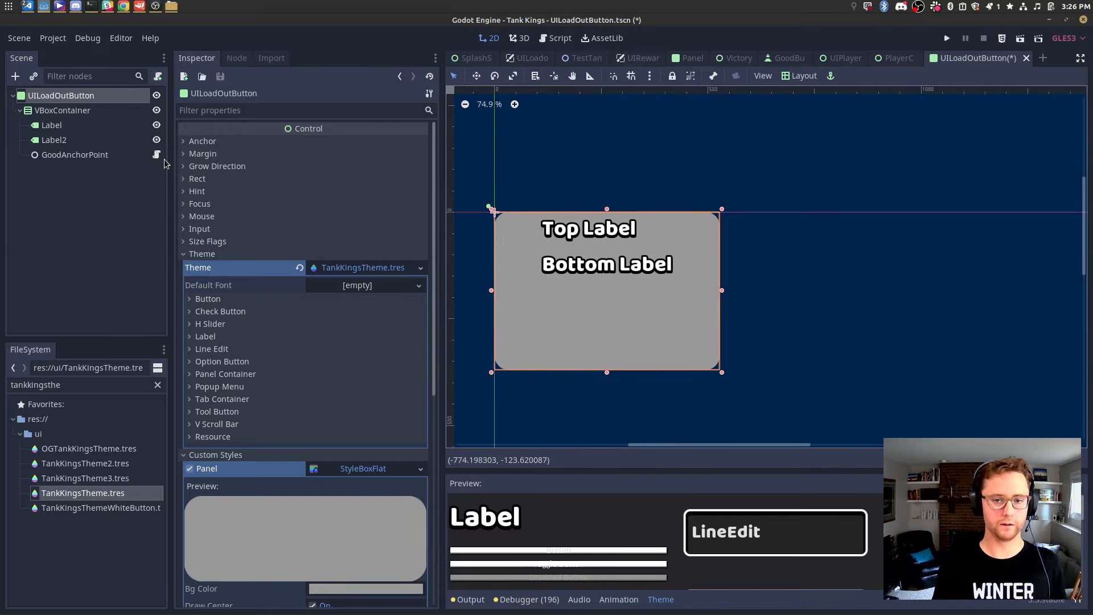
Set the horizontal alignment of both labels to Center.
click(105, 126)
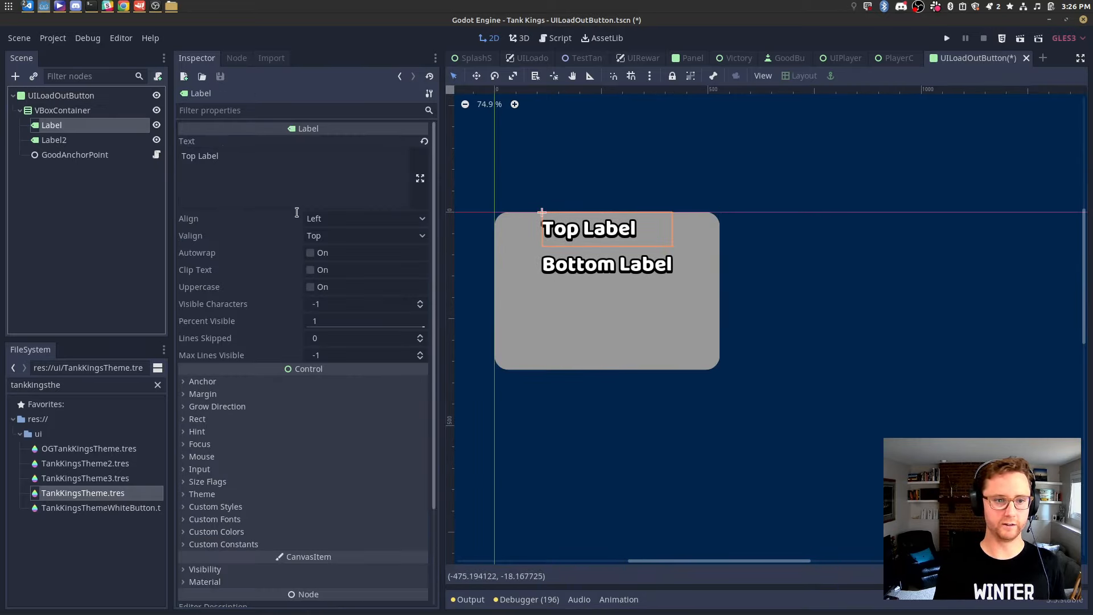
click(323, 221)
click(320, 246)
click(91, 140)
click(364, 219)
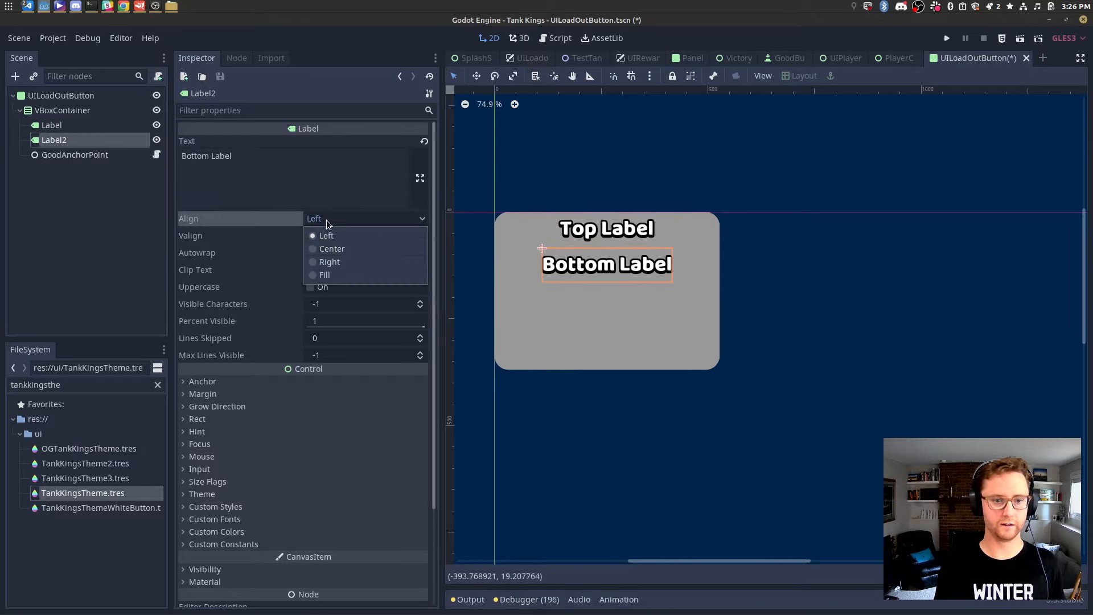
click(364, 249)
Try "Fat Boi" as the first label's text, check the mockup, and replace it with "NUKE".
click(91, 125)
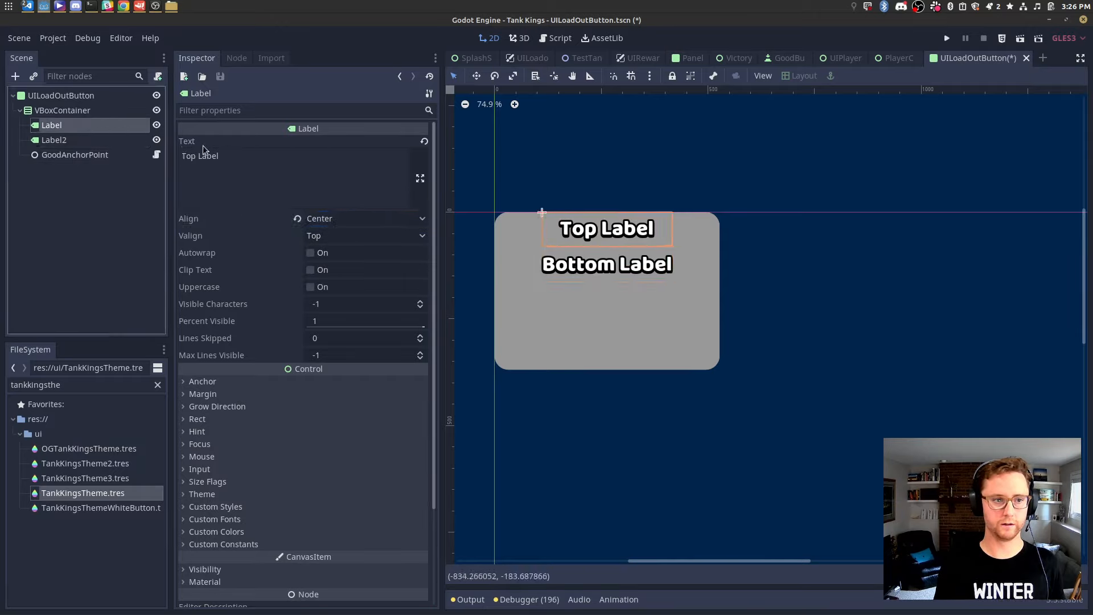
double_click(272, 168)
key(ctrl+a)
text(Fay)
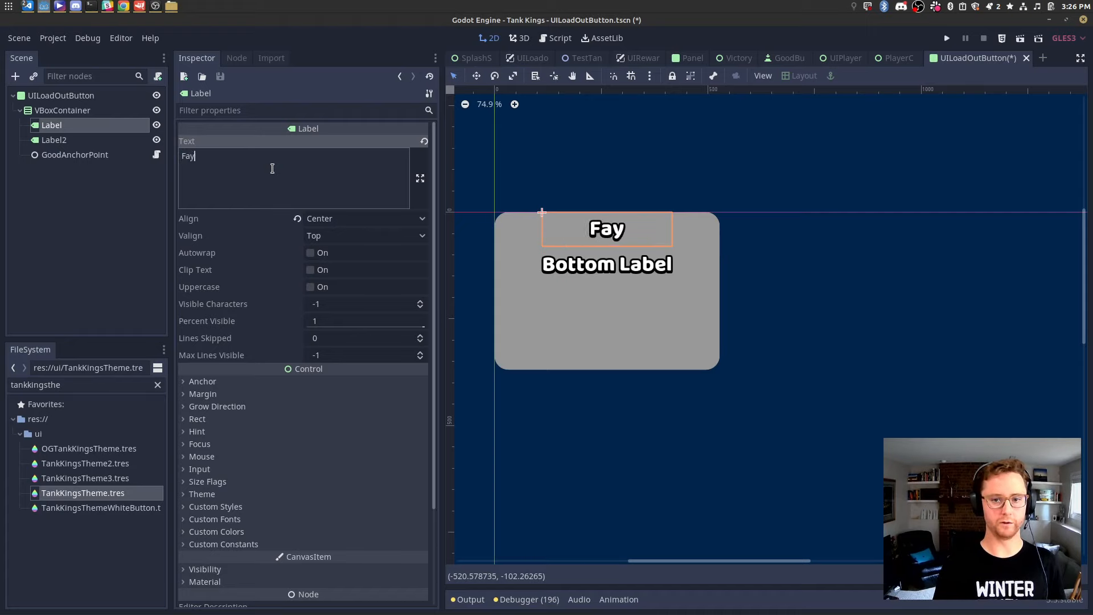
key(BackSpace)
text(t Boi)
key(alt+Tab)
key(alt+Tab)
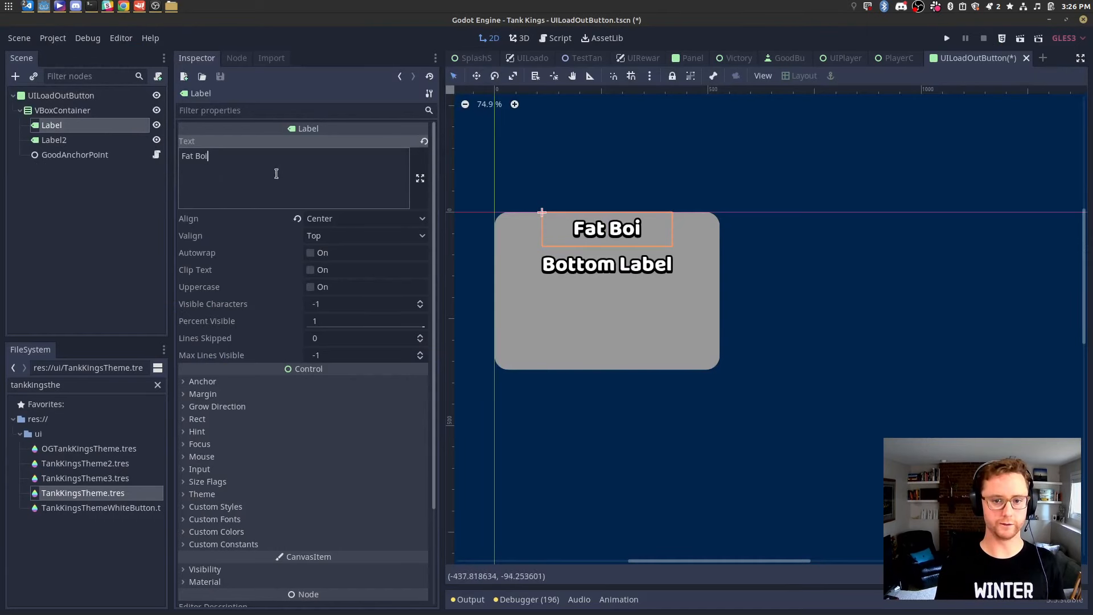
key(ctrl+shift+Left)
key(ctrl+shift+Left)
text(NUKE)
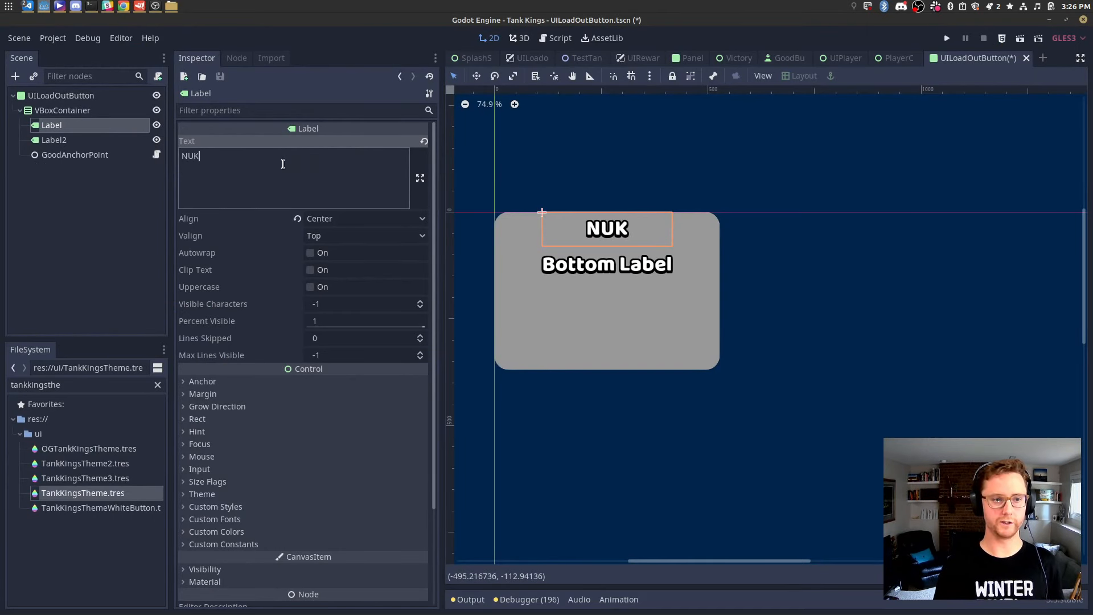
Set the second label's text to "weapon".
click(54, 140)
double_click(291, 183)
triple_click(291, 184)
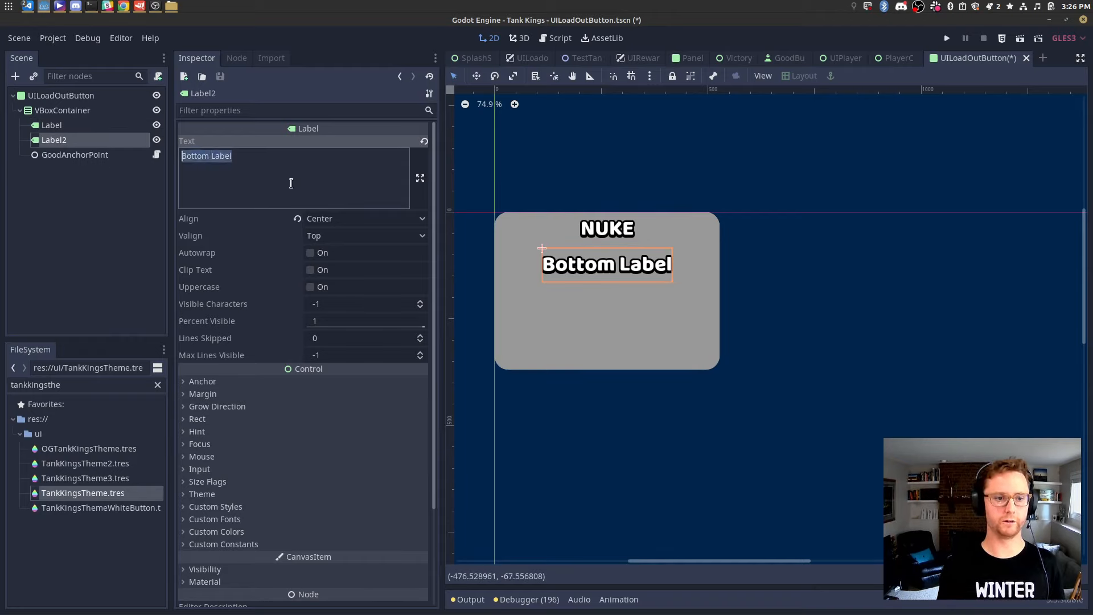
text(Wea)
key(BackSpace)
key(BackSpace)
key(BackSpace)
text(weapon)
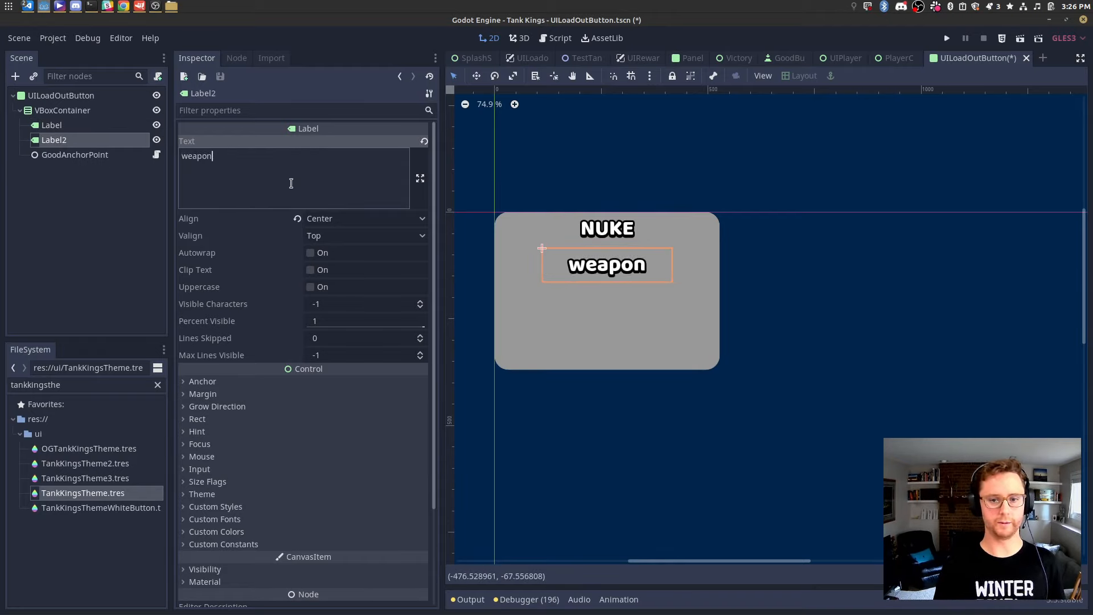
Open the newly received colour message in Slack from the notifications, select the hex code 37207A, and return to Godot.
key(alt+Tab)
key(alt+Tab)
click(995, 8)
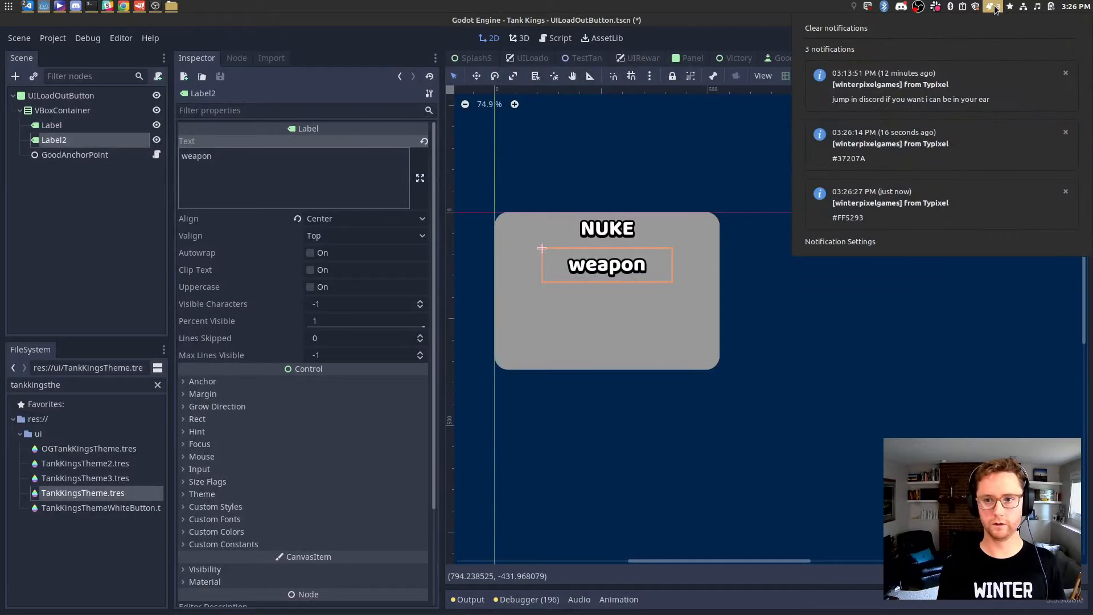
click(953, 159)
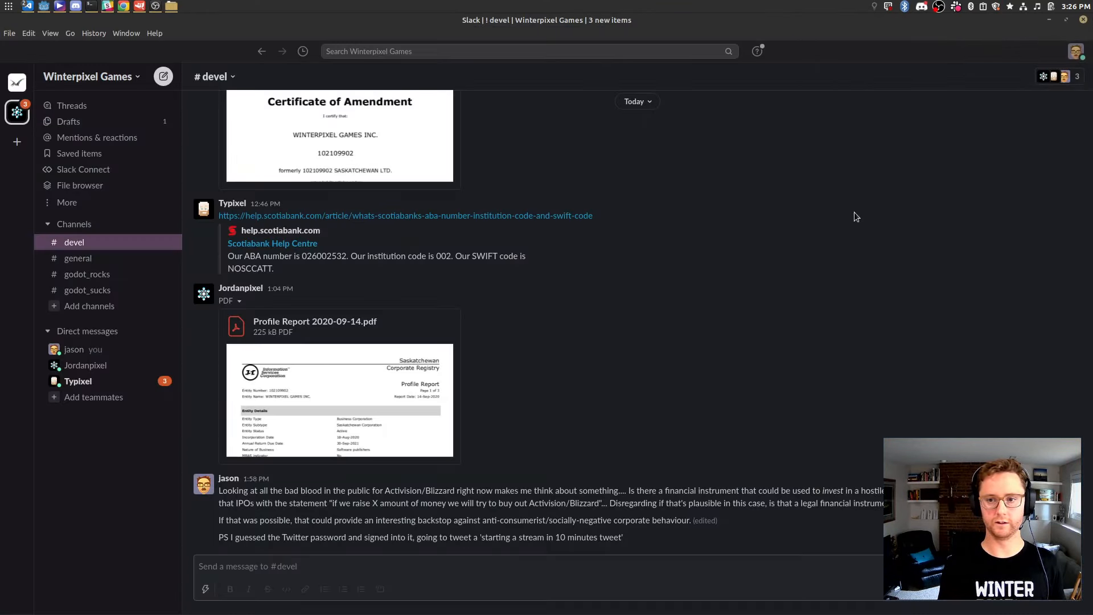
double_click(238, 520)
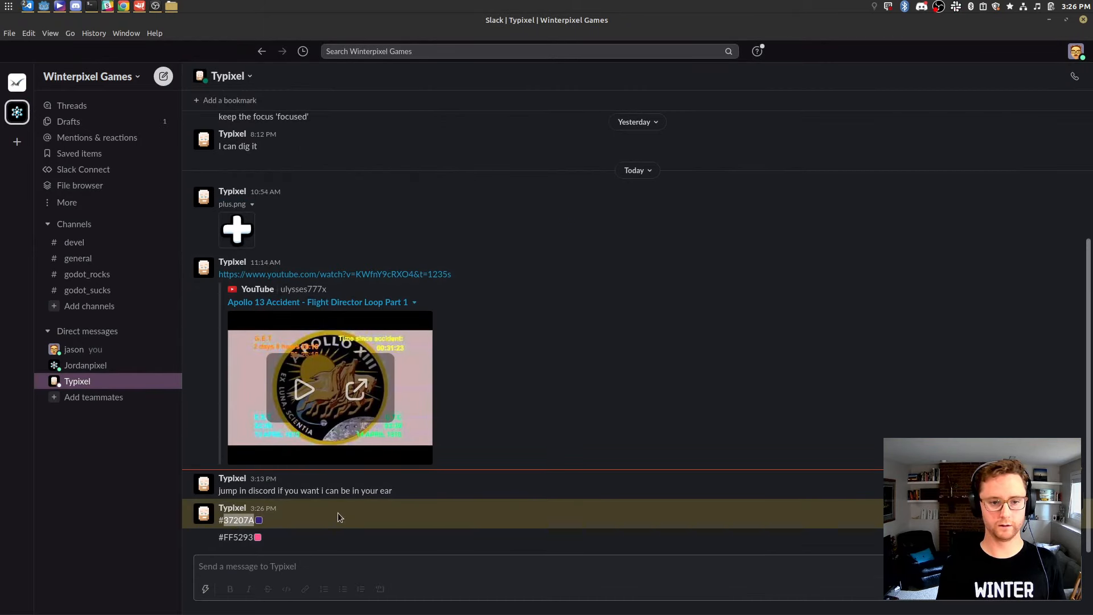
key(alt+Tab)
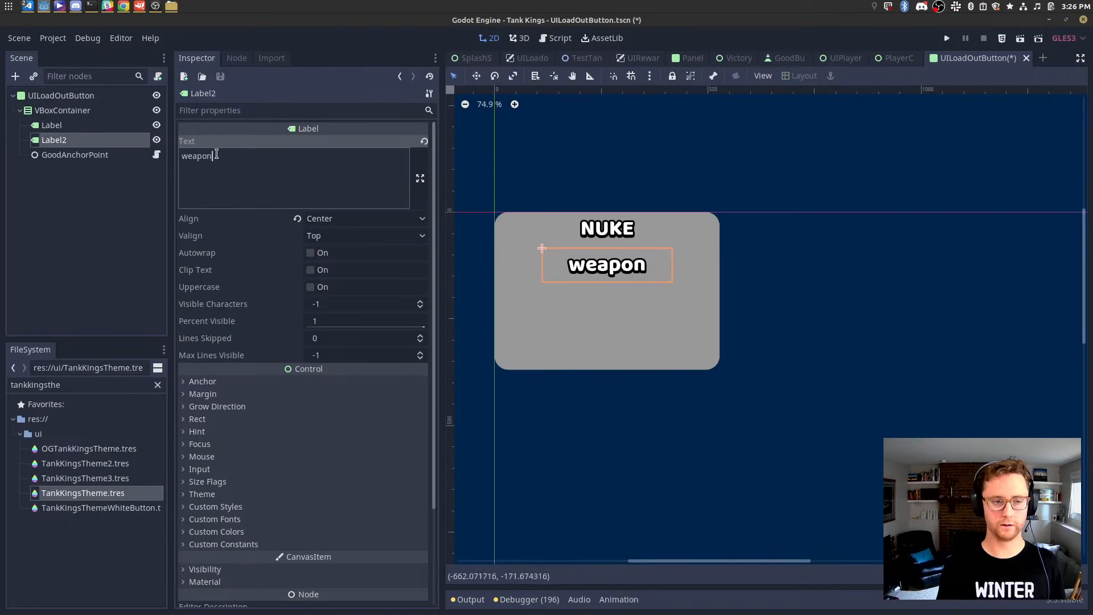
Check the FAT-BOI card in the GIMP mockup and bring up the root panel's StyleBoxFlat background settings in Godot.
key(alt+Tab)
key(alt+Tab)
key(alt+Tab)
key(Tab)
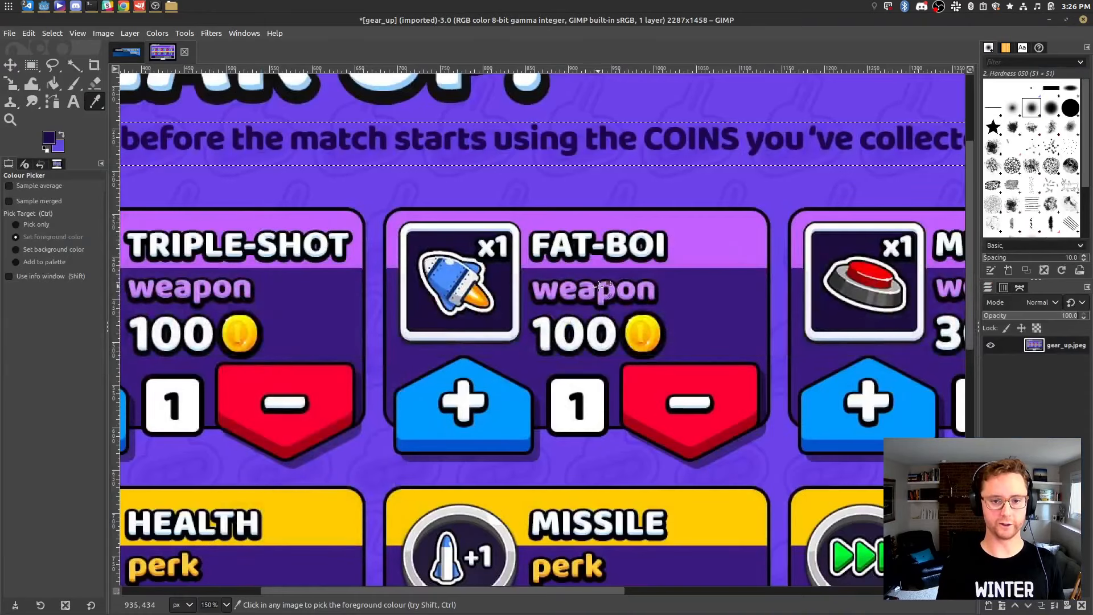
key(alt+Tab)
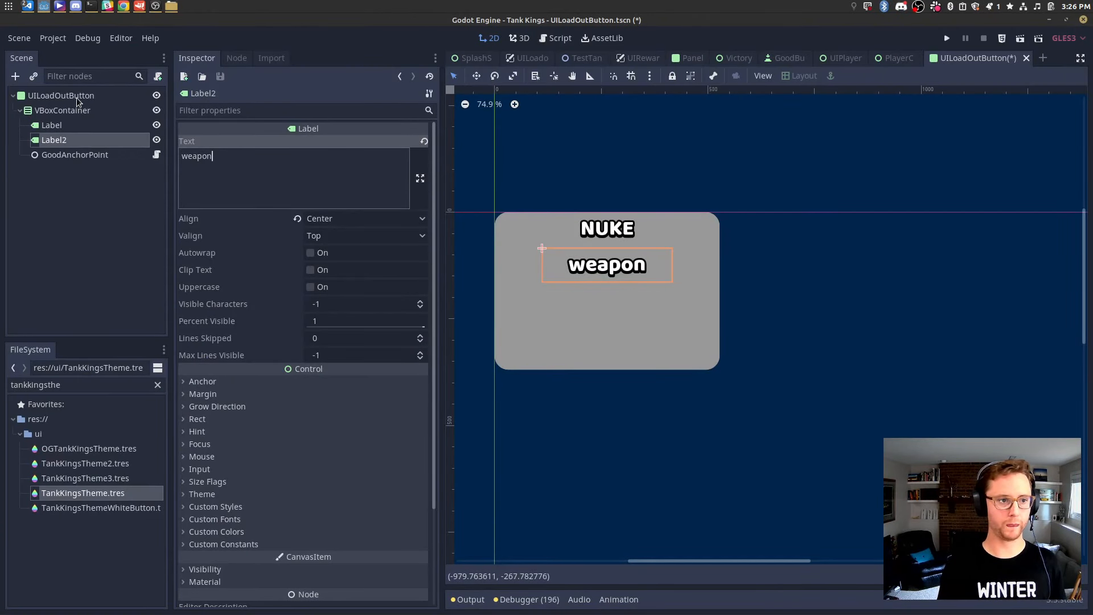
click(79, 96)
scroll(314, 525, down, 2)
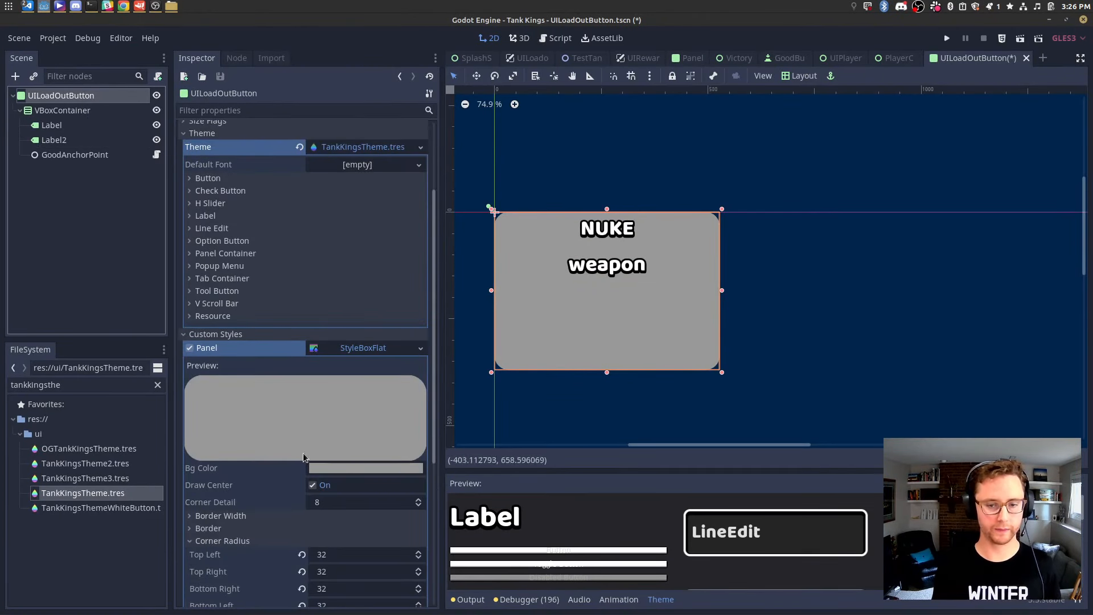
Examine the FAT-BOI card in the GIMP mockup and the hex colour codes in the Slack chat, and return to Godot.
key(alt+Tab)
key(alt+Tab)
key(alt+Tab)
key(Tab)
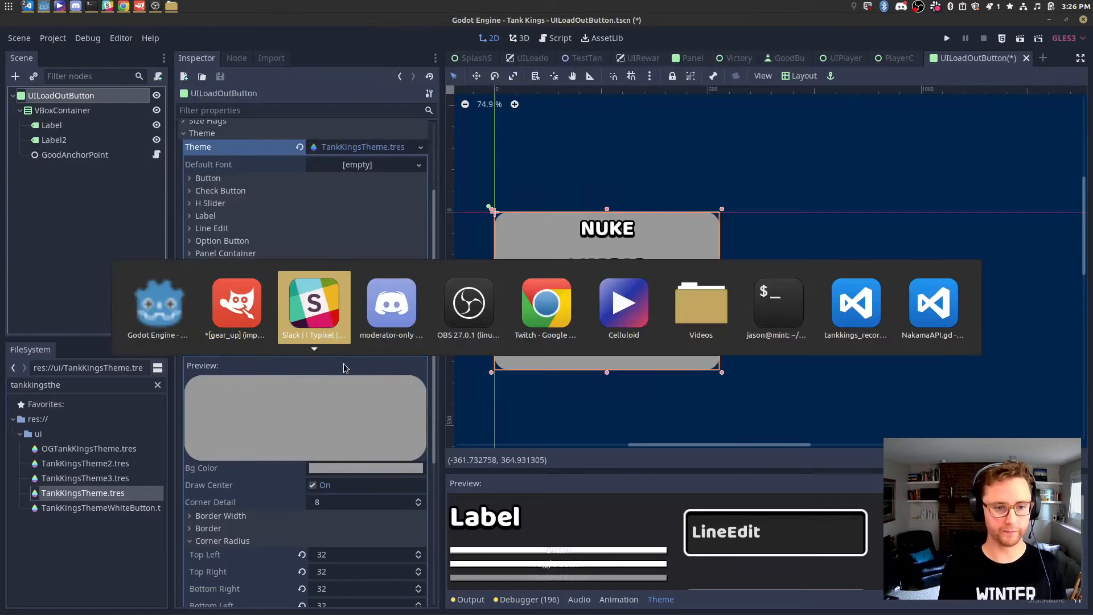
key(alt+Tab)
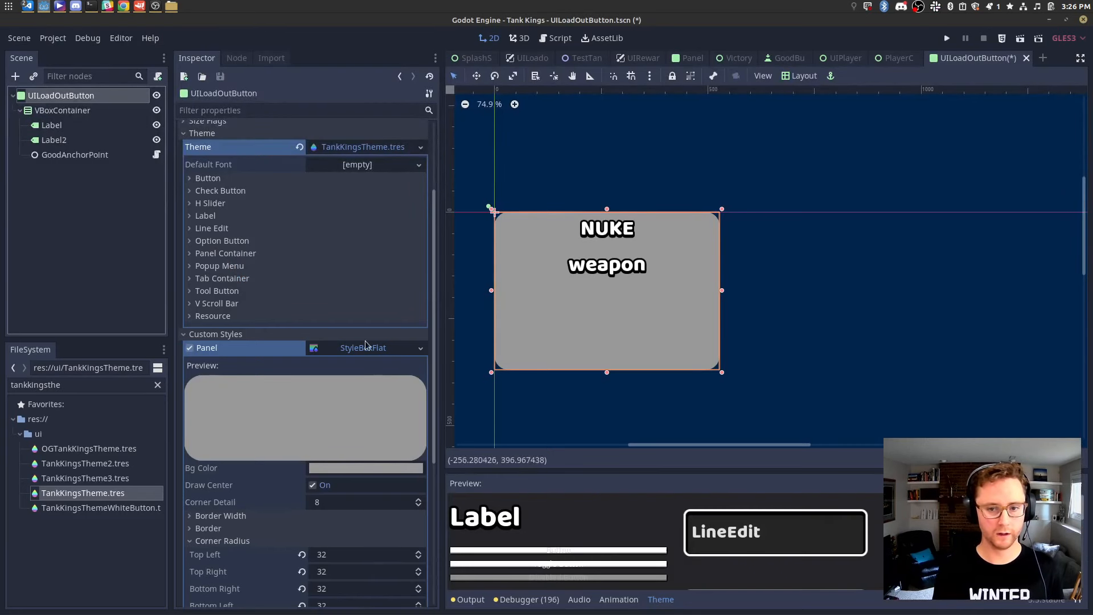
key(alt+Tab)
key(alt+Tab)
key(Tab)
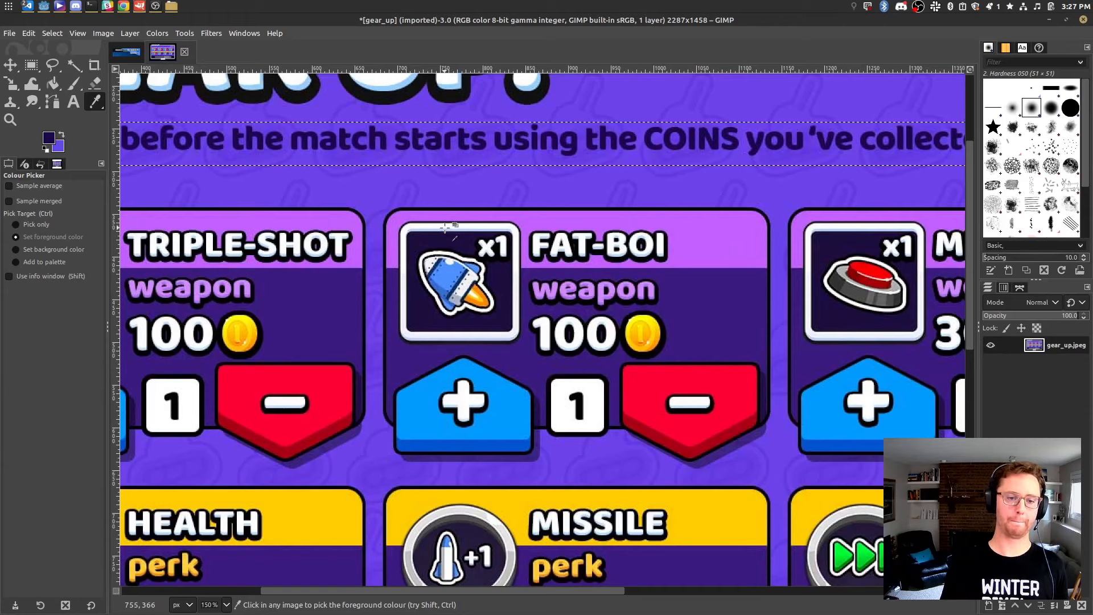
key(alt+Tab)
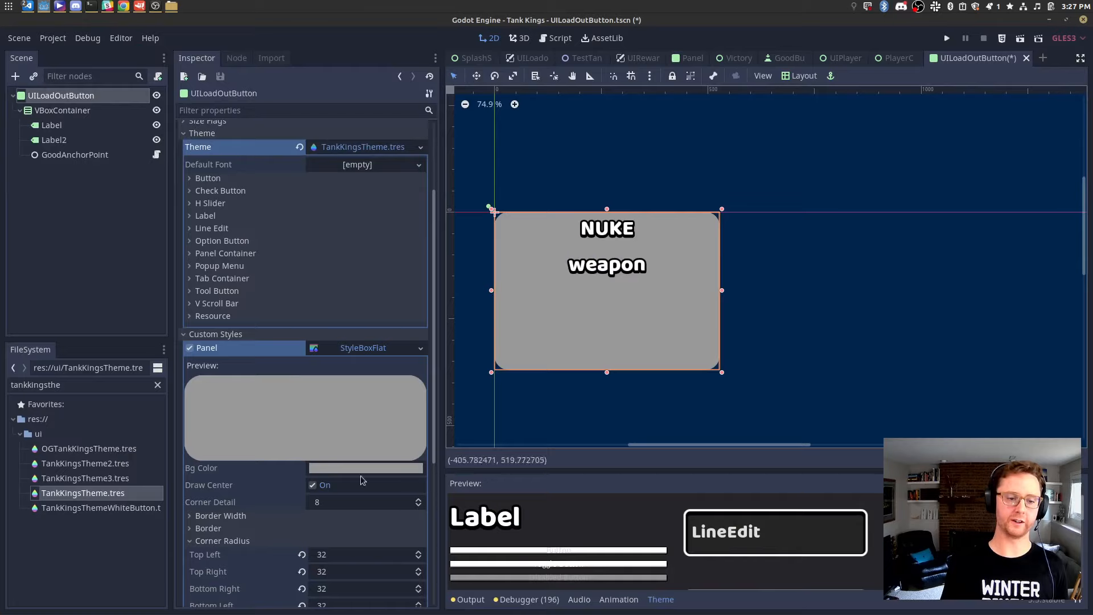
key(alt+Tab)
key(alt+Tab)
key(alt+Tab)
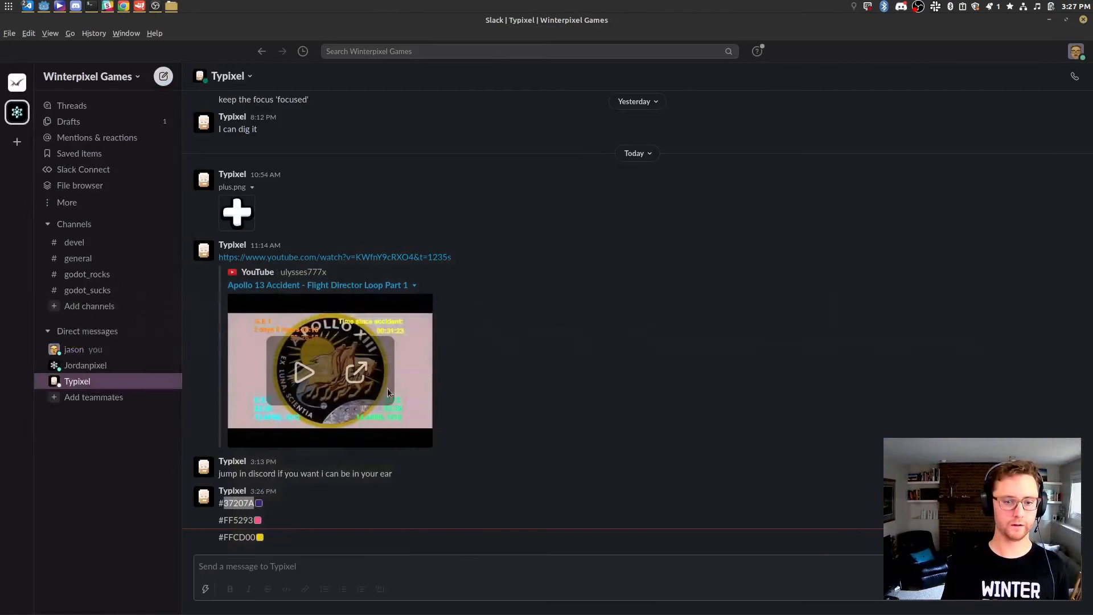
key(alt+Tab)
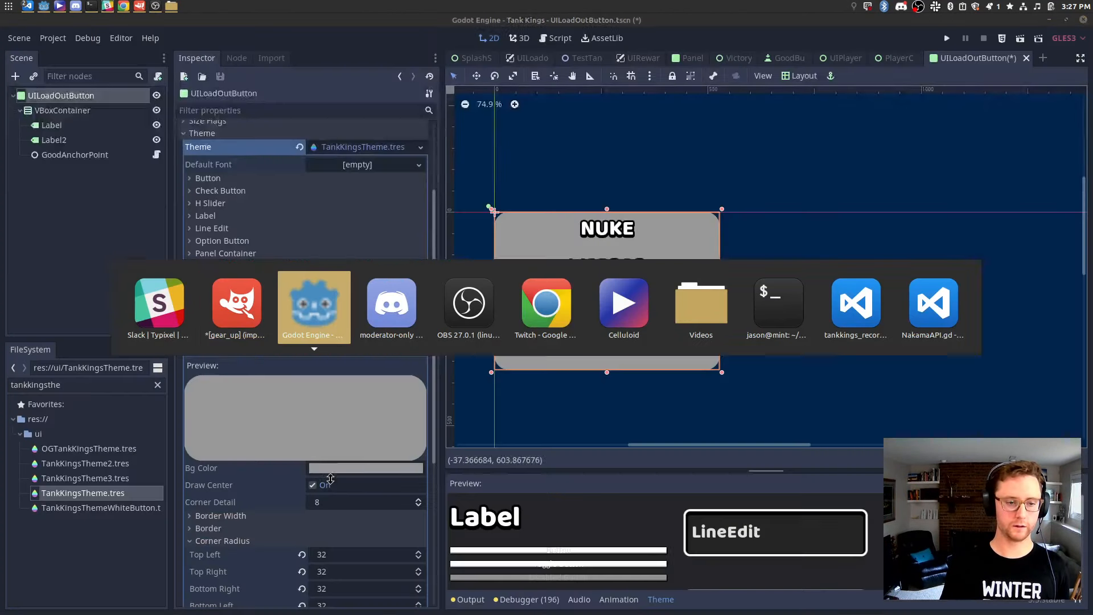
Set the background colour of the root panel's StyleBoxFlat to black and save the scene.
scroll(317, 427, down, 3)
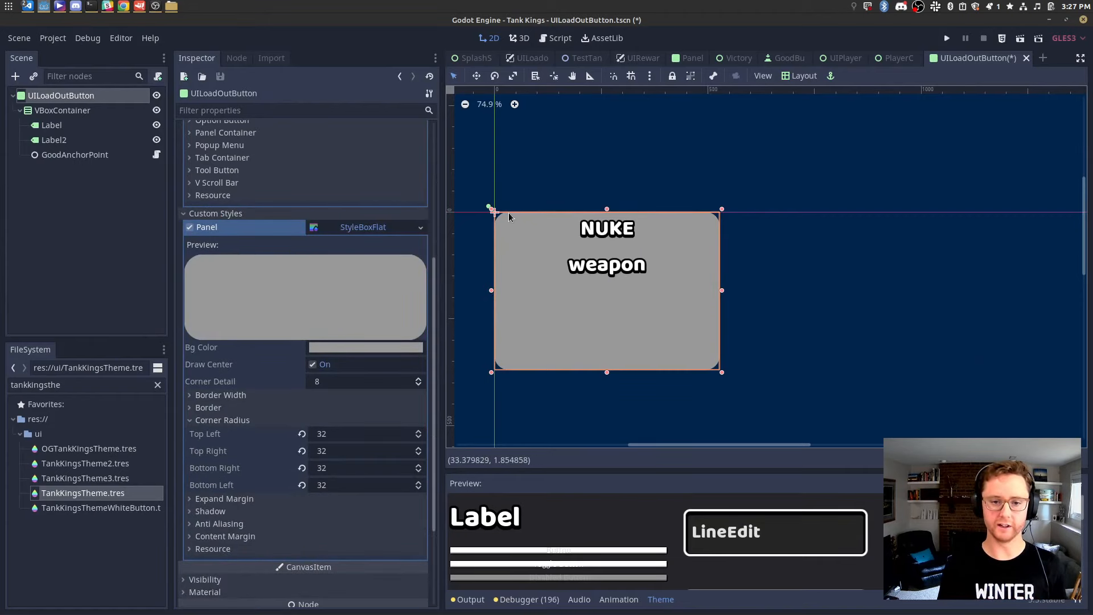
scroll(509, 216, up, 7)
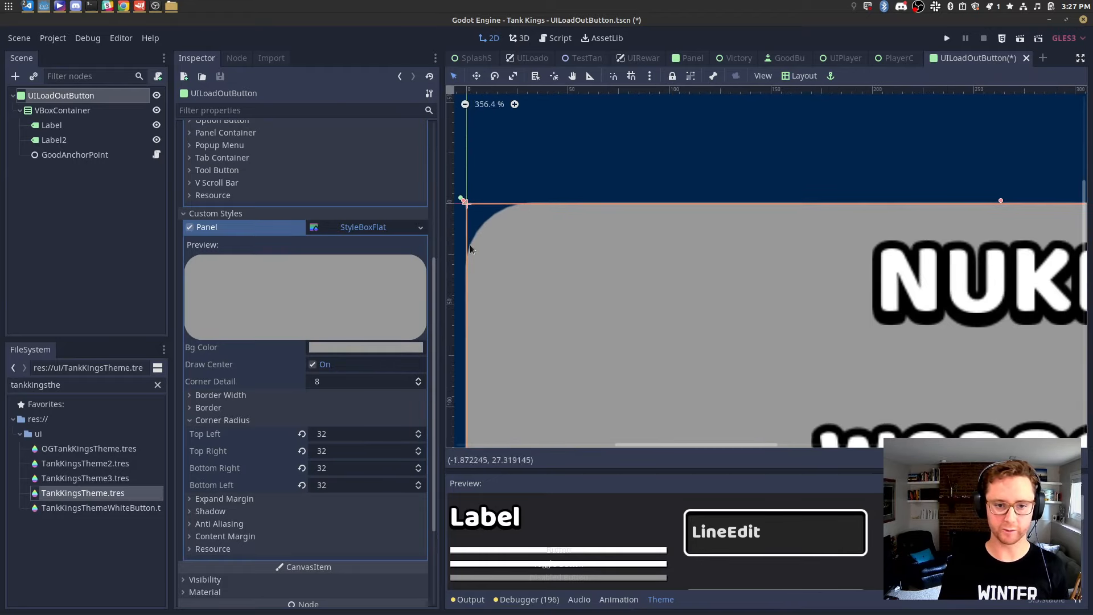
click(352, 347)
drag(250, 194, 299, 227)
click(575, 272)
key(ctrl+s)
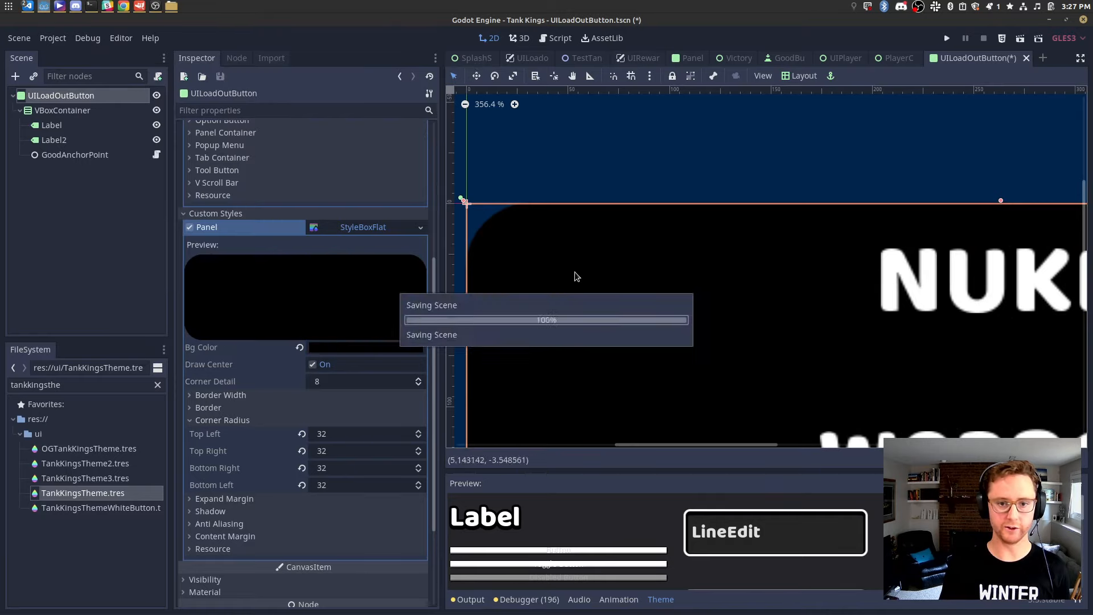
Collapse the VBoxContainer in the scene tree and add a Panel node as a child of UILoadOutButton.
scroll(664, 279, down, 7)
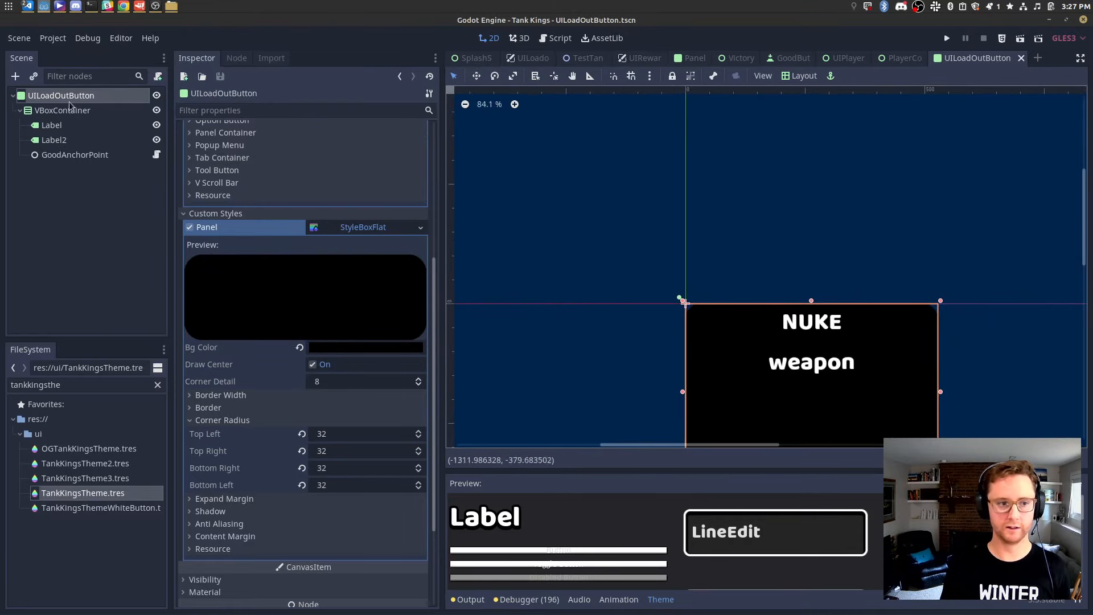
click(20, 110)
right_click(78, 96)
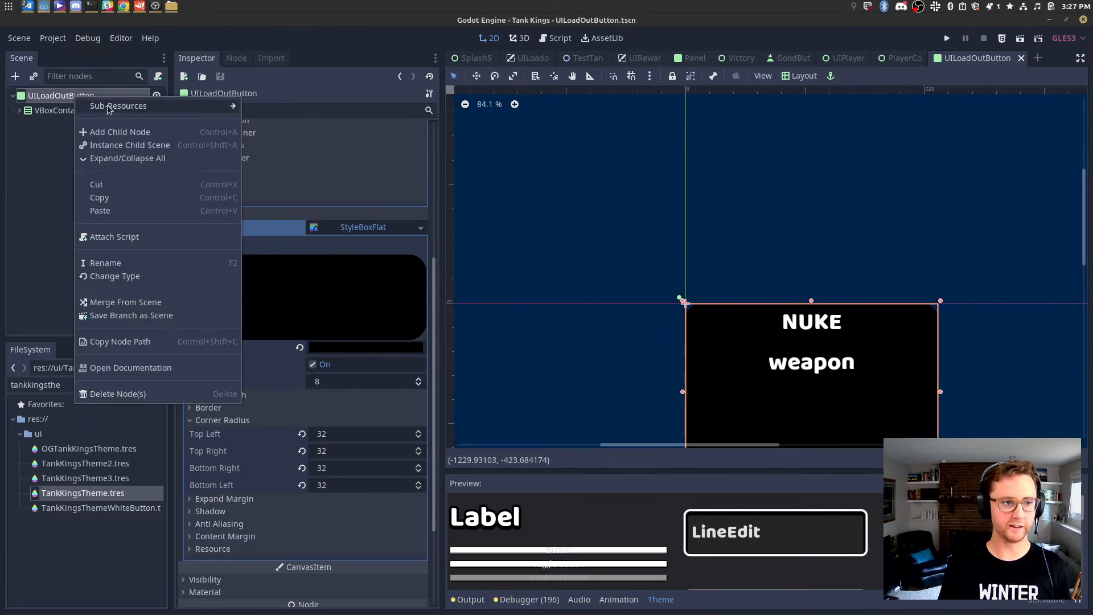
click(142, 131)
text(Panel)
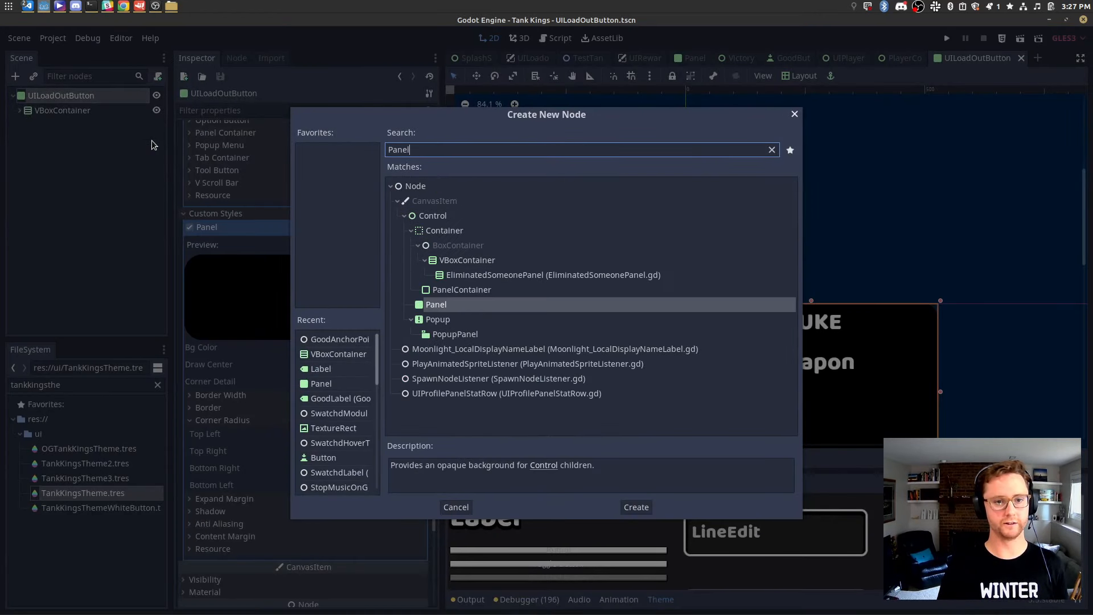
key(Return)
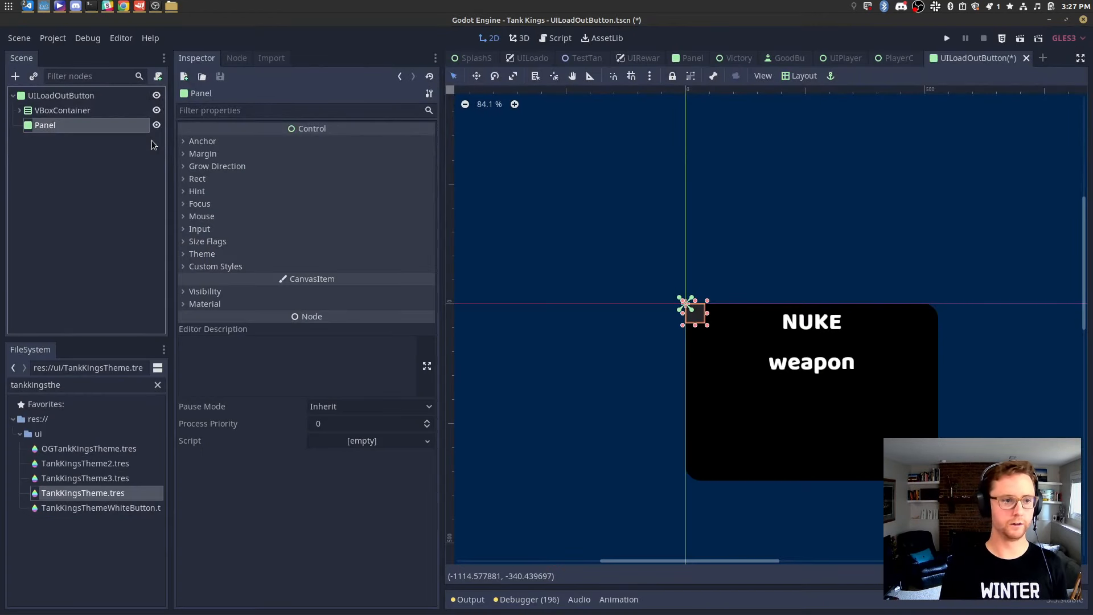
Add a second Panel node directly under the UILoadOutButton root.
click(102, 95)
right_click(106, 96)
click(146, 131)
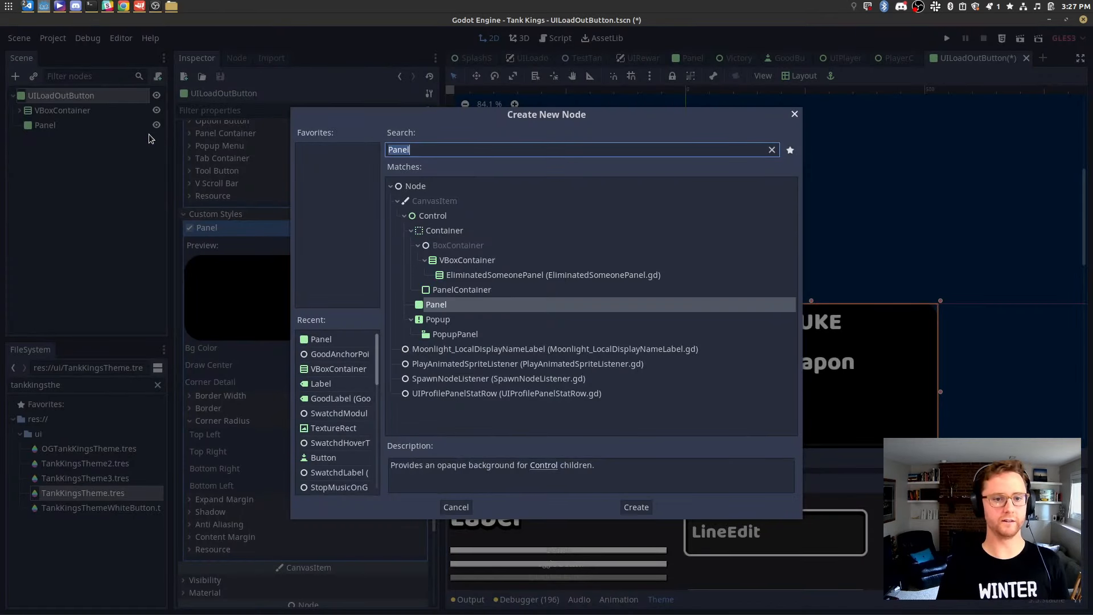
key(Return)
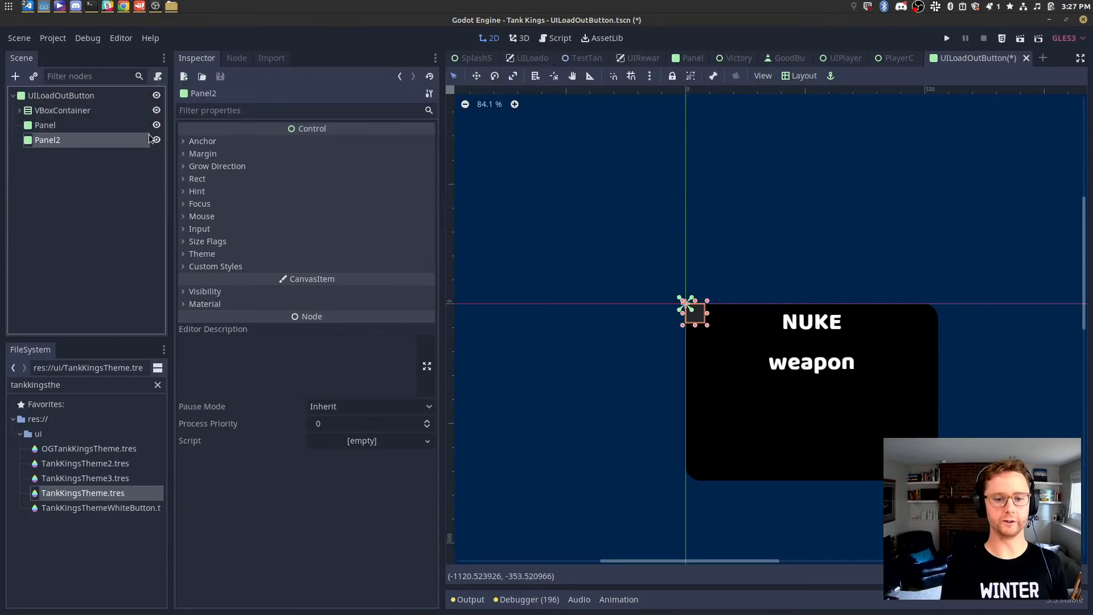
Apply the Full Rect layout to both the Panel and Panel2 nodes.
click(94, 125)
click(800, 76)
click(809, 328)
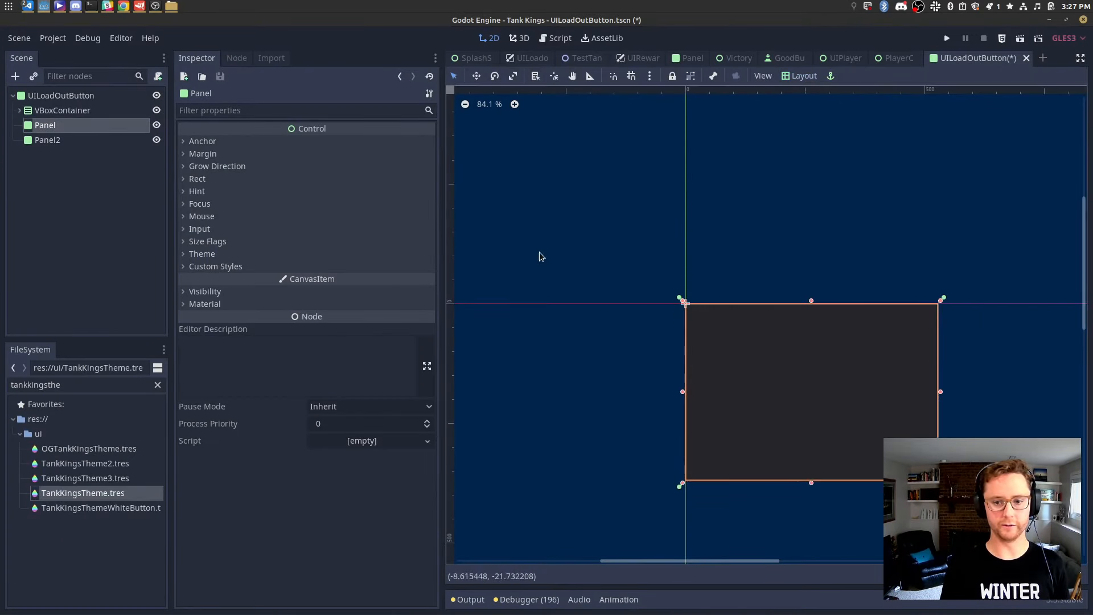
click(114, 140)
click(800, 76)
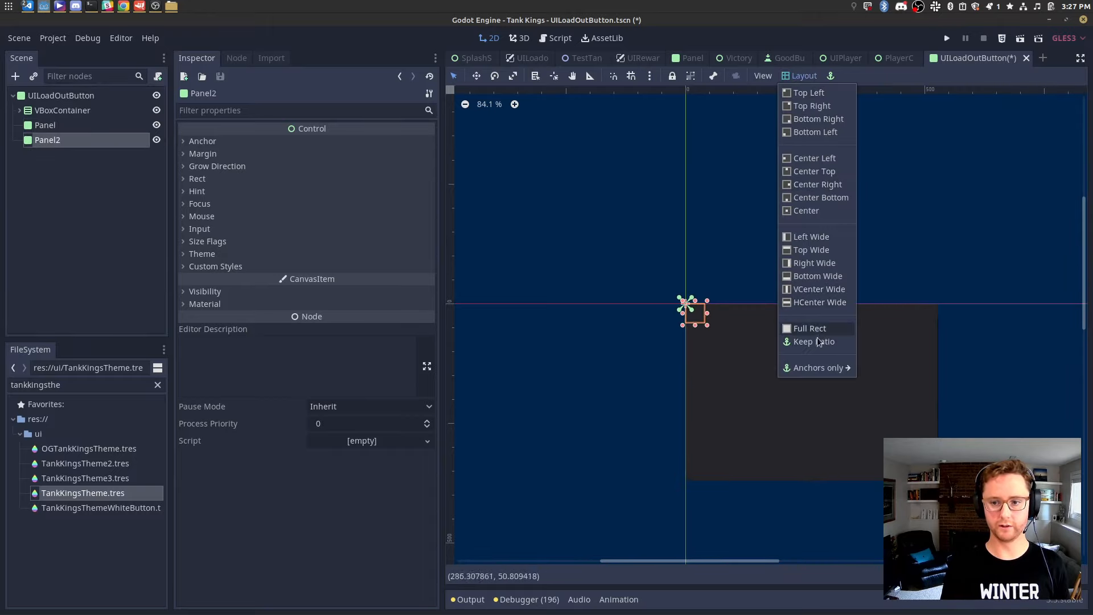
click(818, 342)
Set the Panel node's left margin to 8.
click(94, 128)
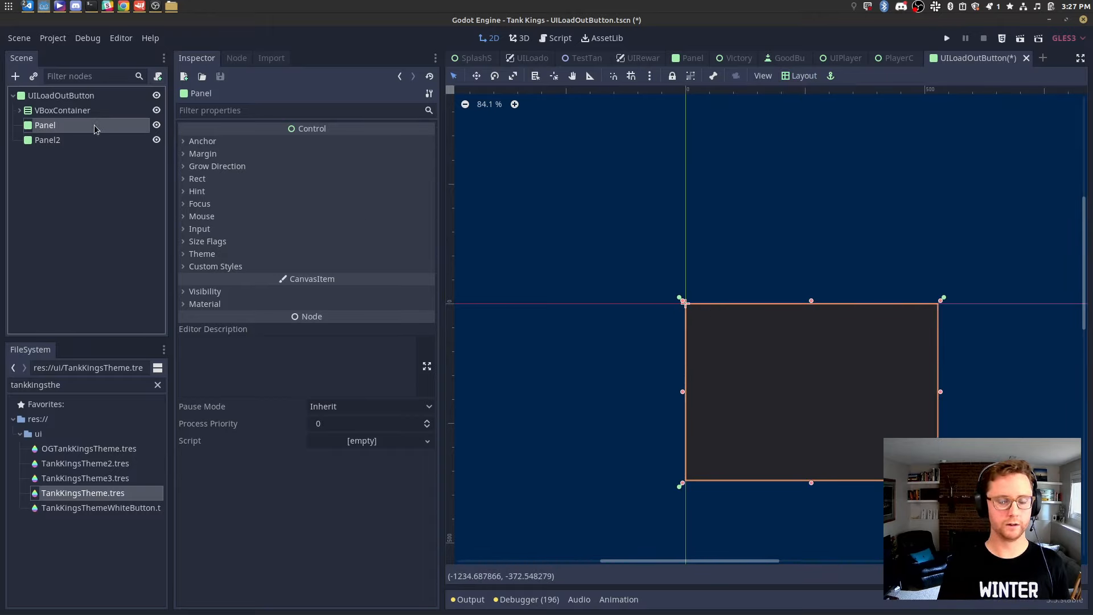
click(203, 153)
click(367, 167)
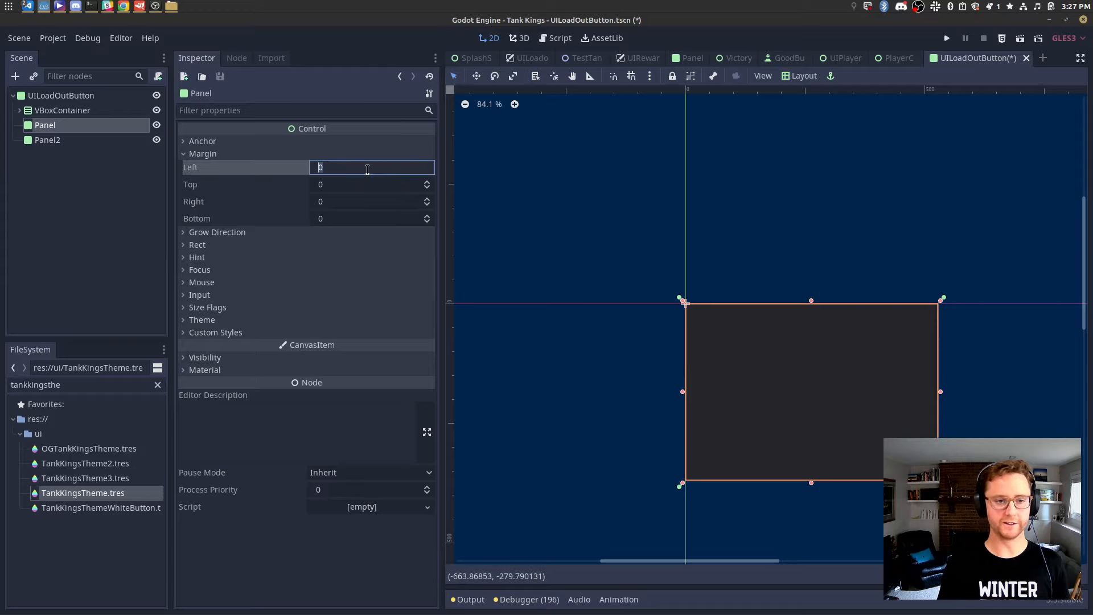
text(8)
key(Tab)
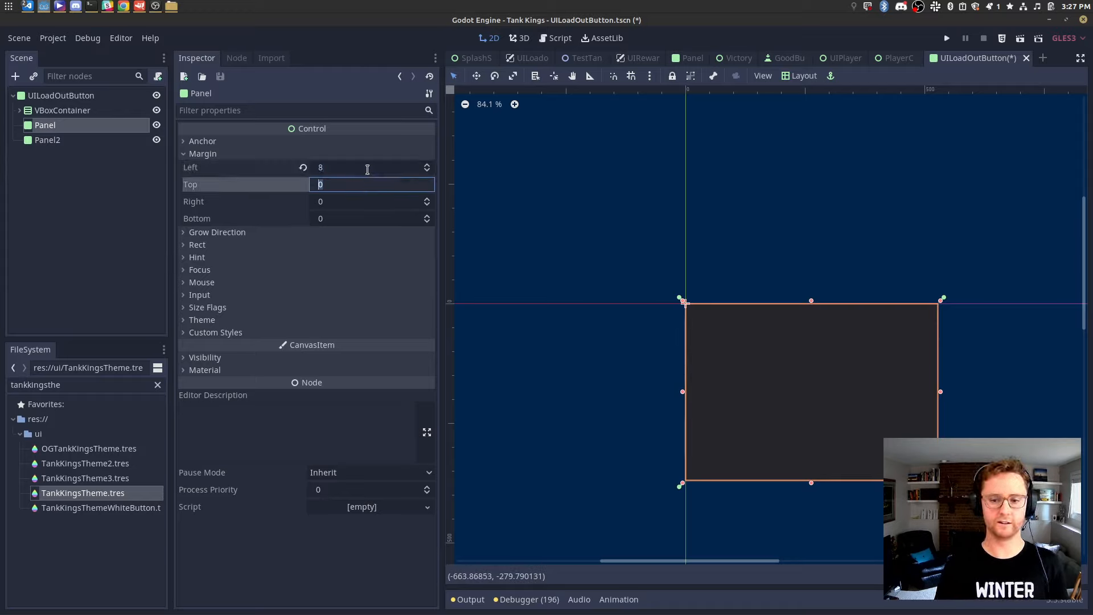
Hide Panel2, and set the Panel node's top margin to 8 and its right and bottom margins to -8.
click(156, 141)
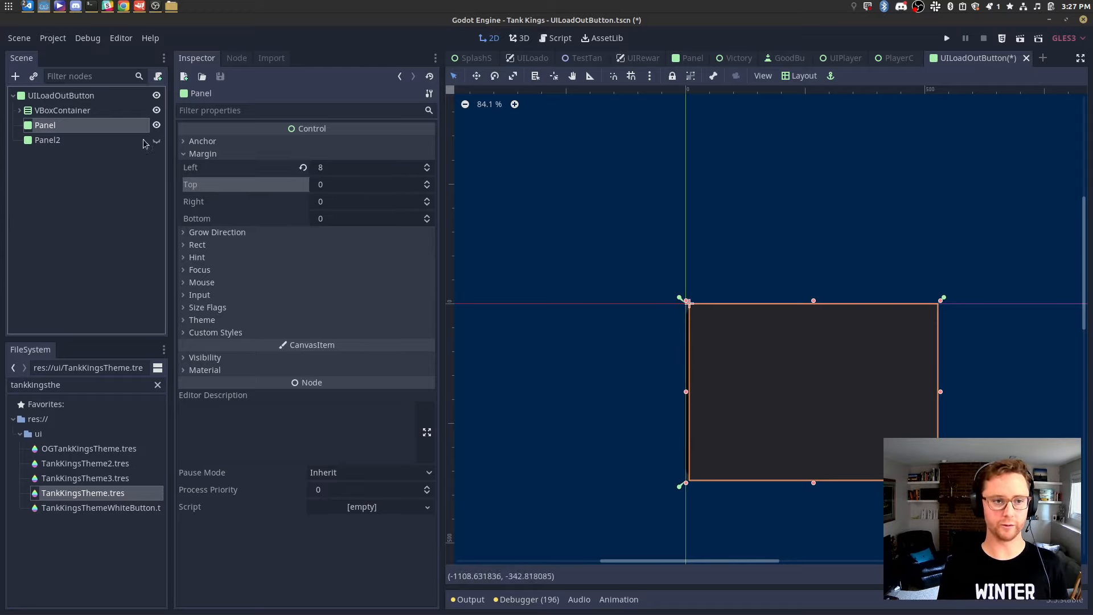
click(107, 120)
click(332, 184)
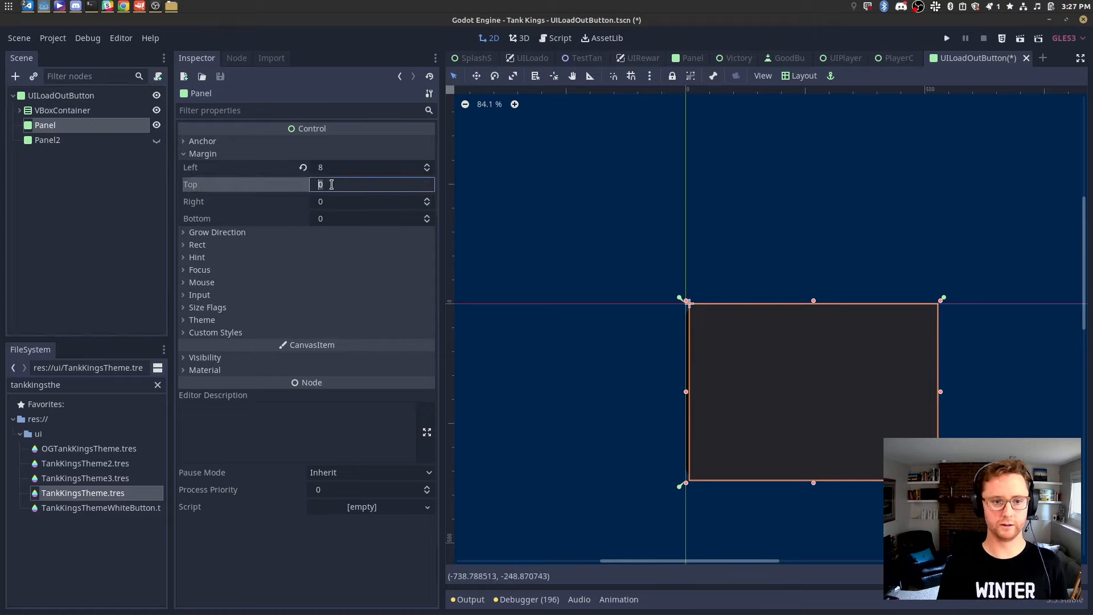
text(8)
key(Tab)
text(-8)
key(Tab)
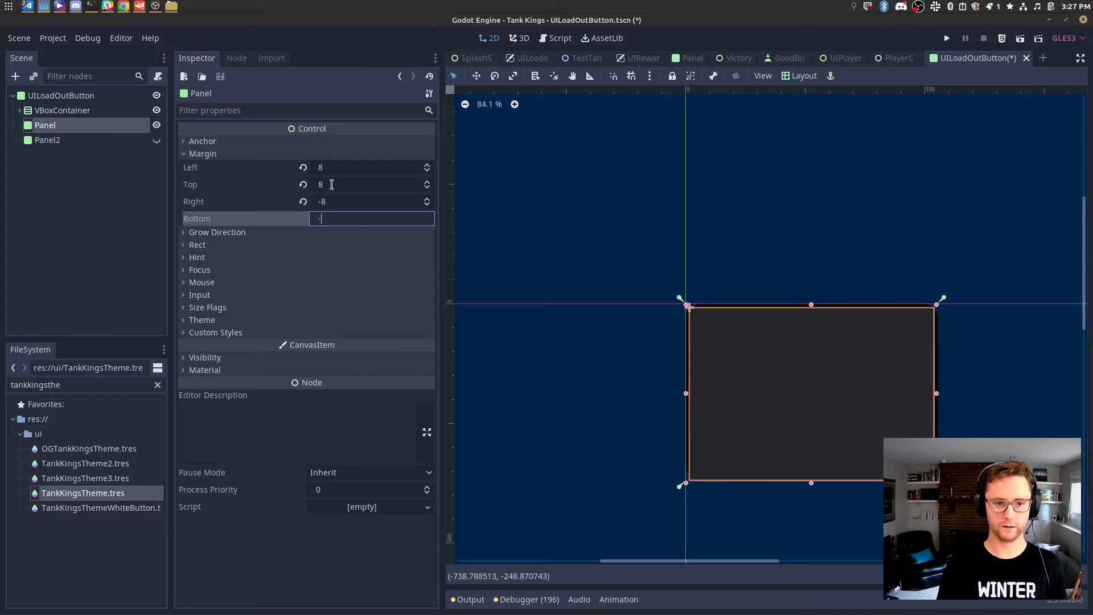
text(-8)
key(Return)
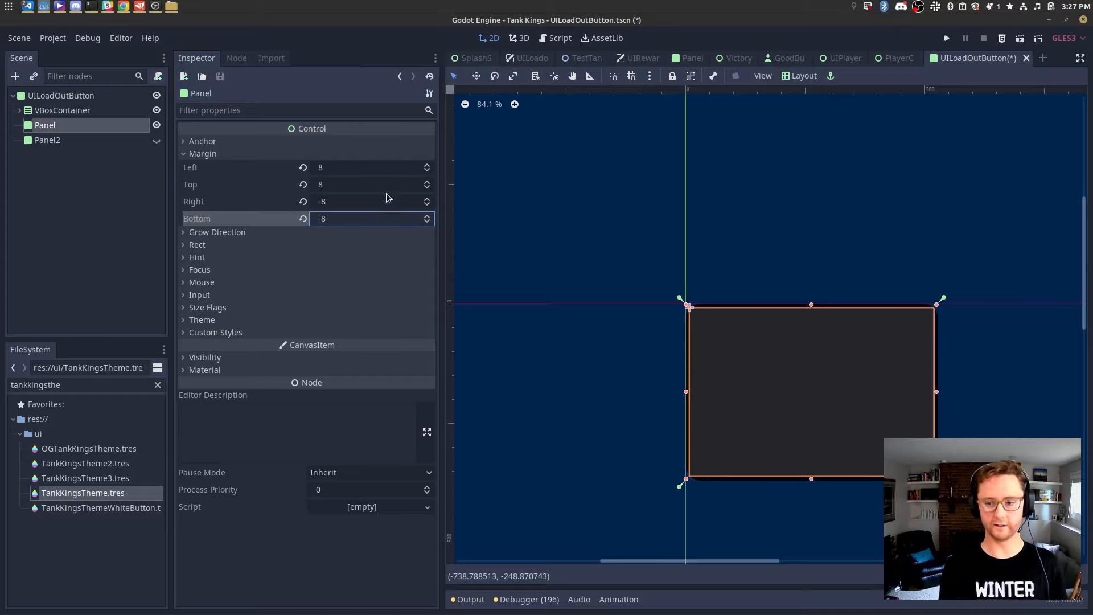
Copy the StyleBoxFlat from the UILoadOutButton root and paste it as the Panel node's custom panel style.
scroll(940, 284, up, 7)
scroll(922, 283, up, 3)
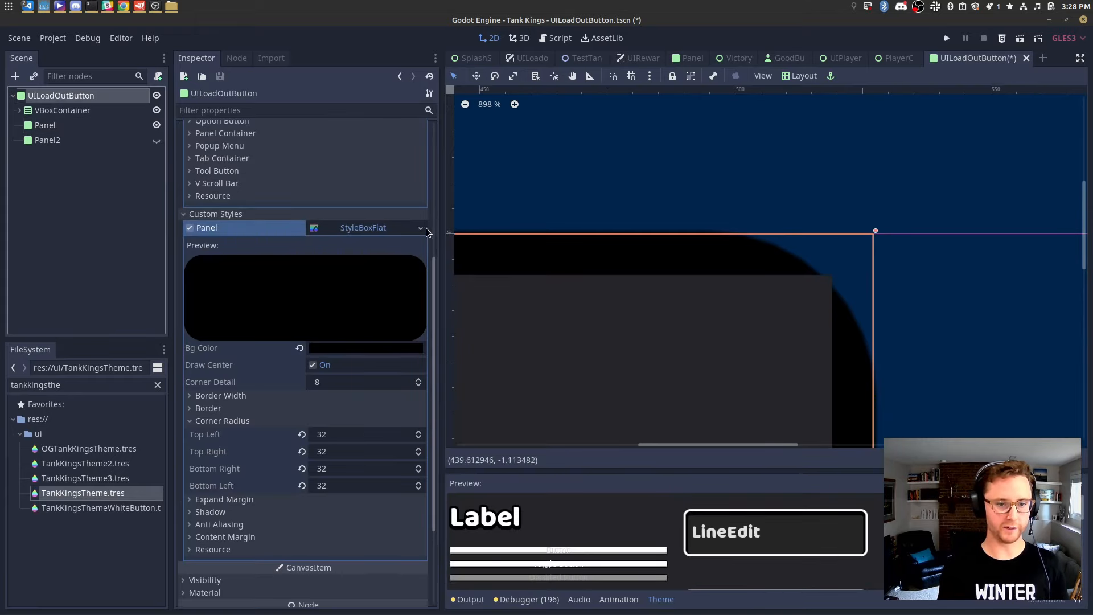
click(420, 228)
key(Escape)
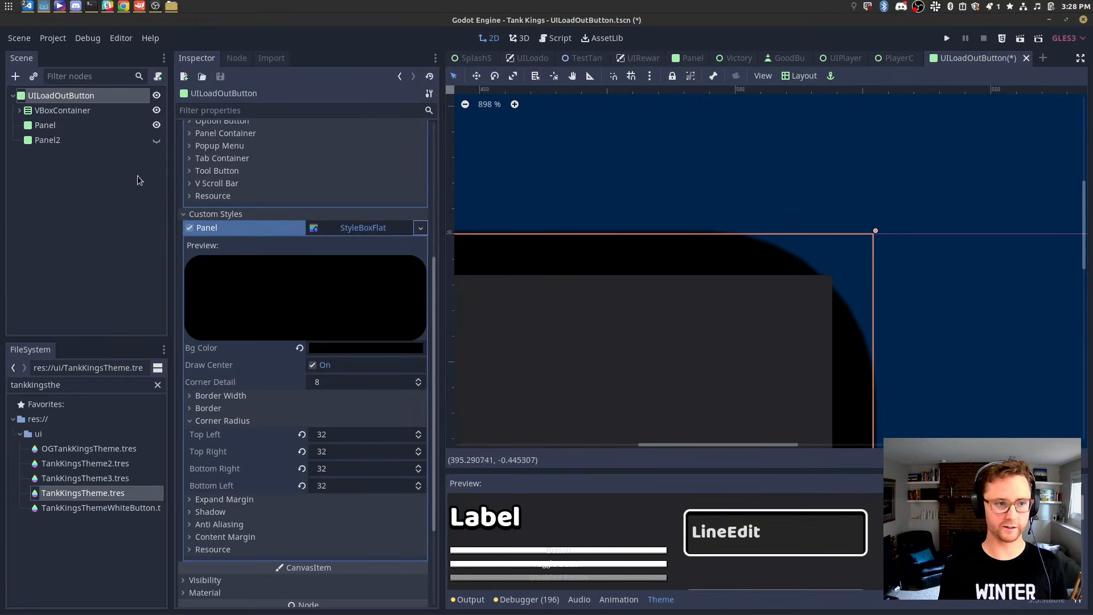
click(57, 125)
click(209, 335)
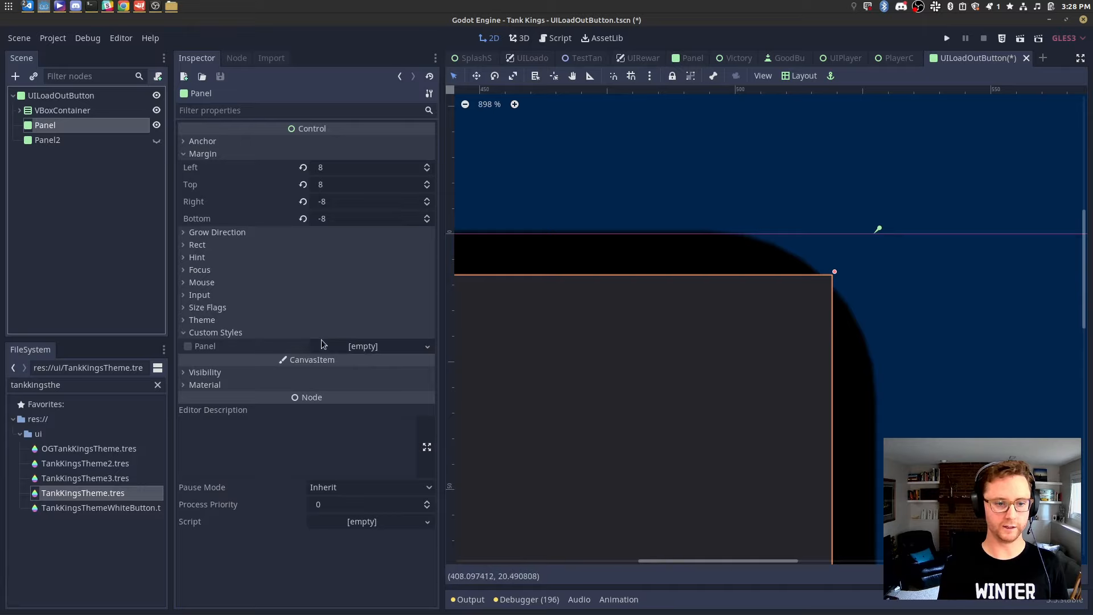
click(428, 347)
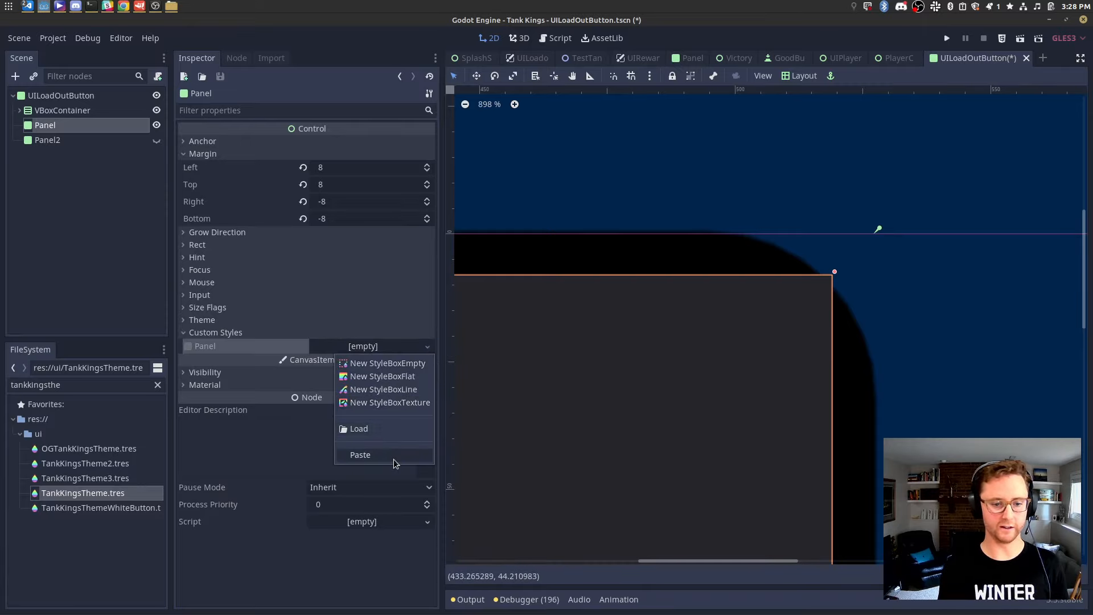
click(393, 456)
click(370, 348)
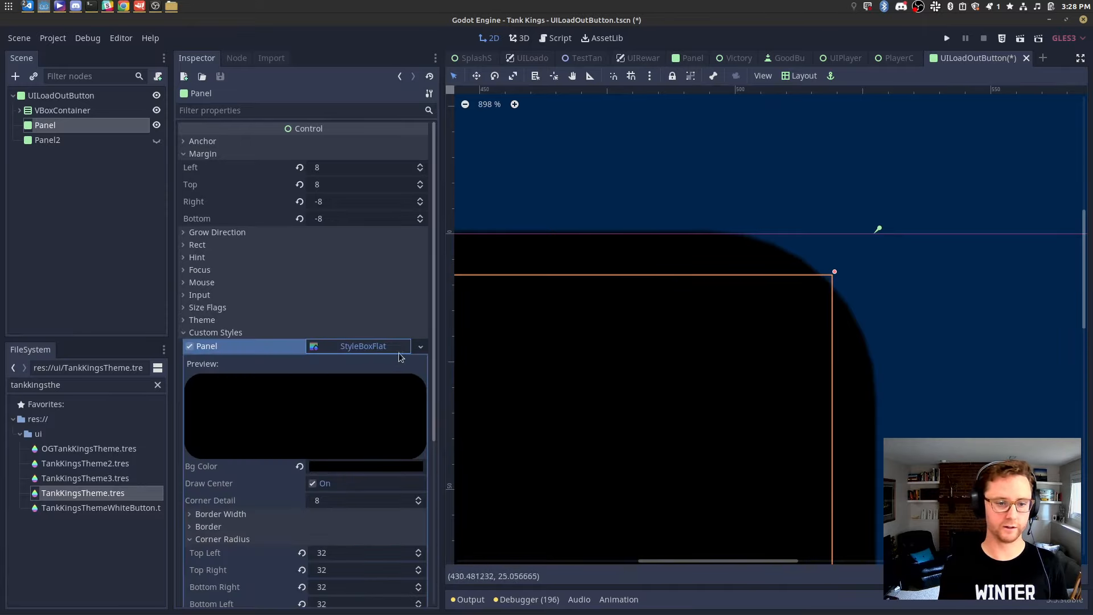
Make the Panel node's pasted StyleBoxFlat unique and set its background color to 37207a.
click(420, 347)
click(380, 468)
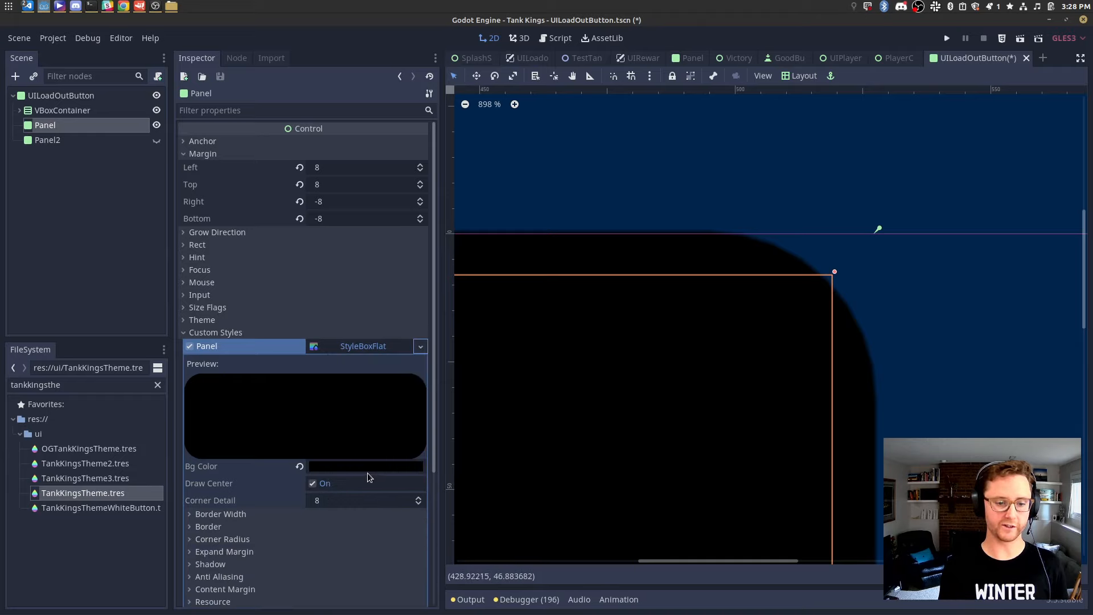
click(367, 471)
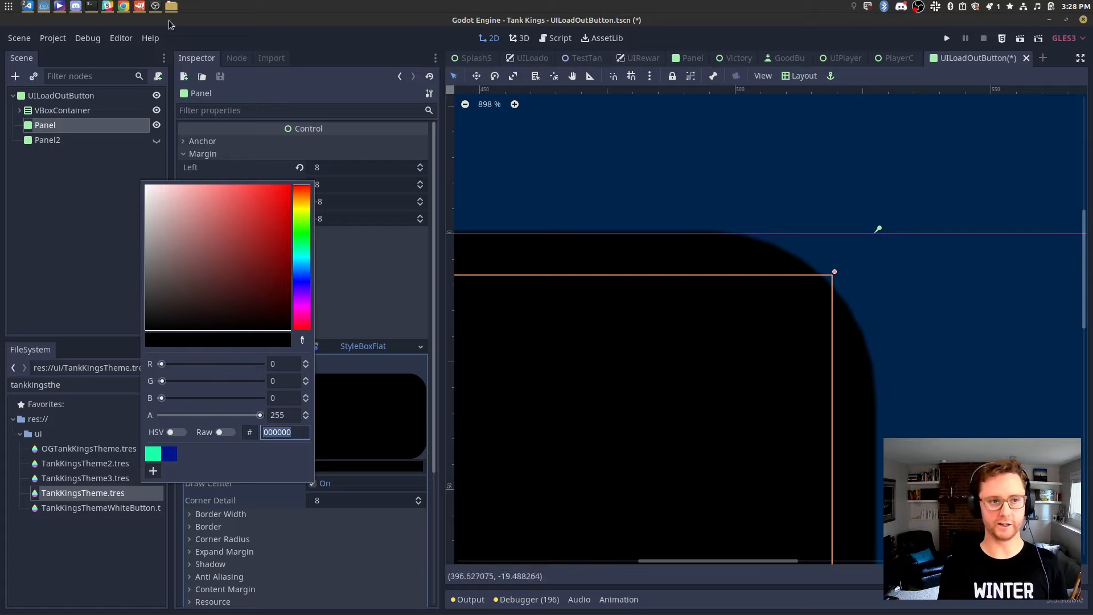
text(37207a)
key(Return)
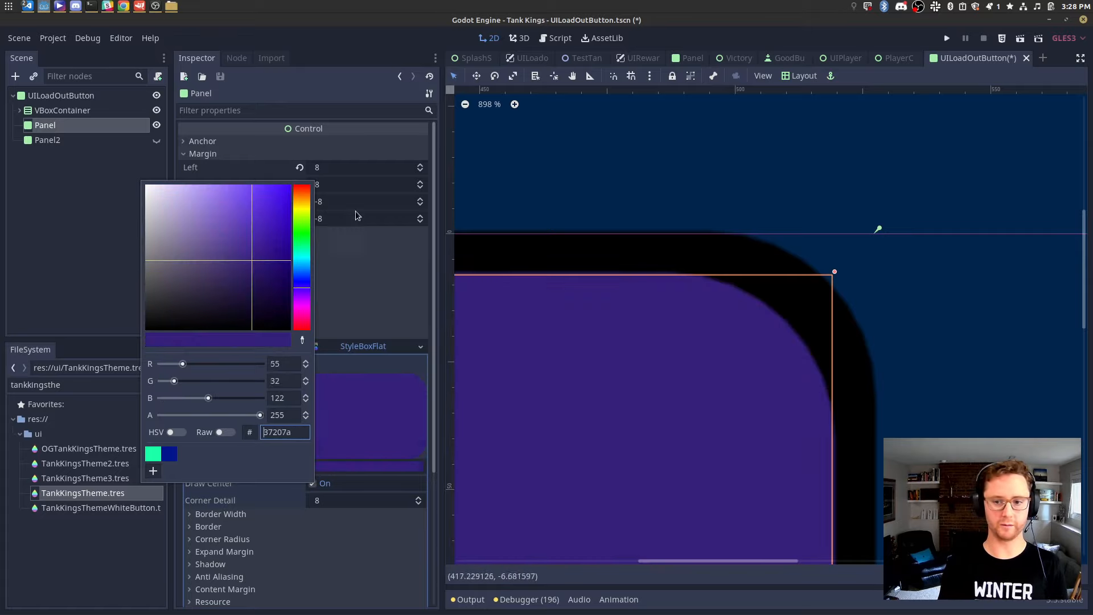
click(677, 195)
Set the corner detail of the Panel node's StyleBoxFlat to 20.
scroll(678, 291, down, 12)
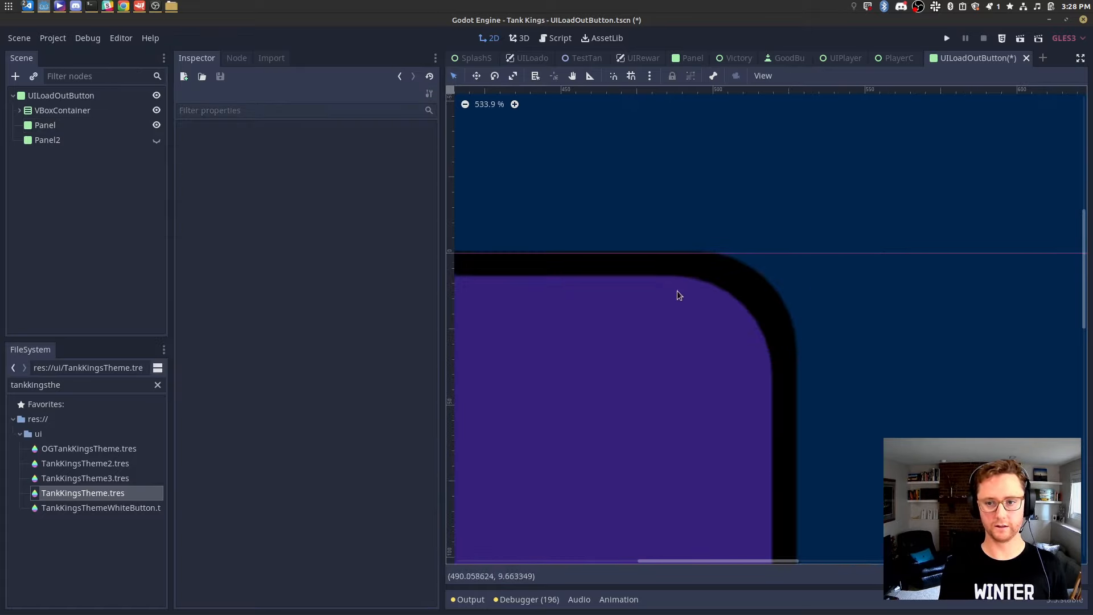
drag(728, 559, 713, 559)
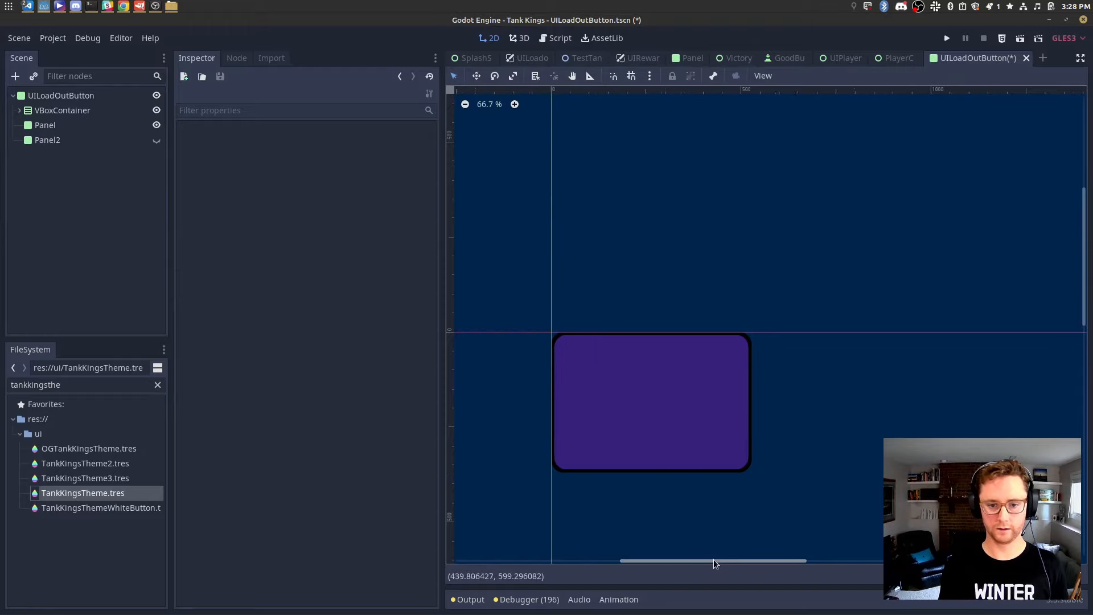
scroll(555, 329, up, 3)
scroll(555, 329, up, 10)
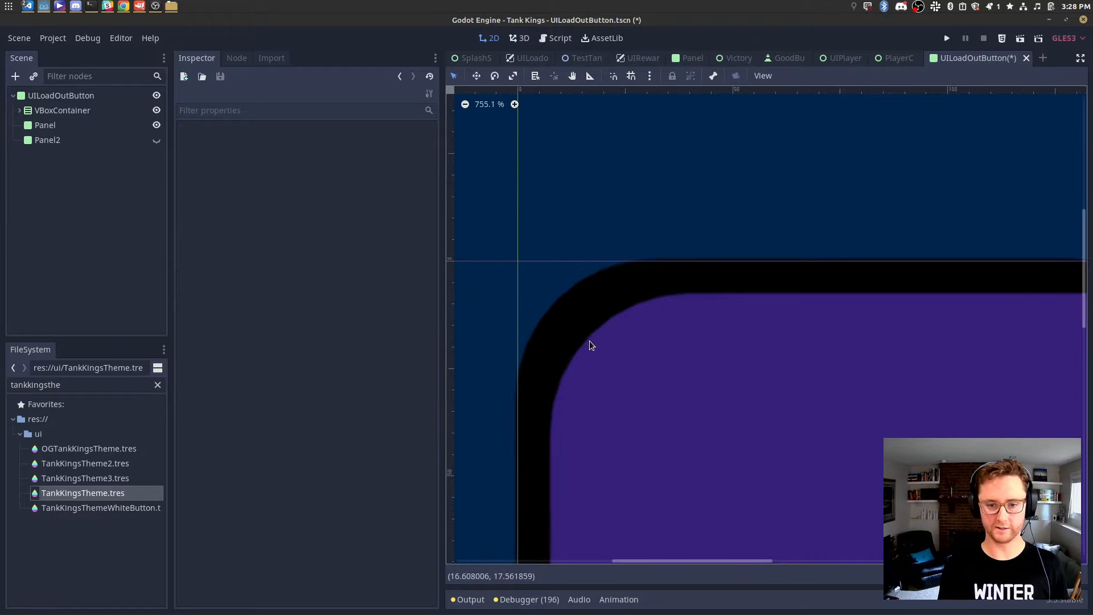
click(68, 125)
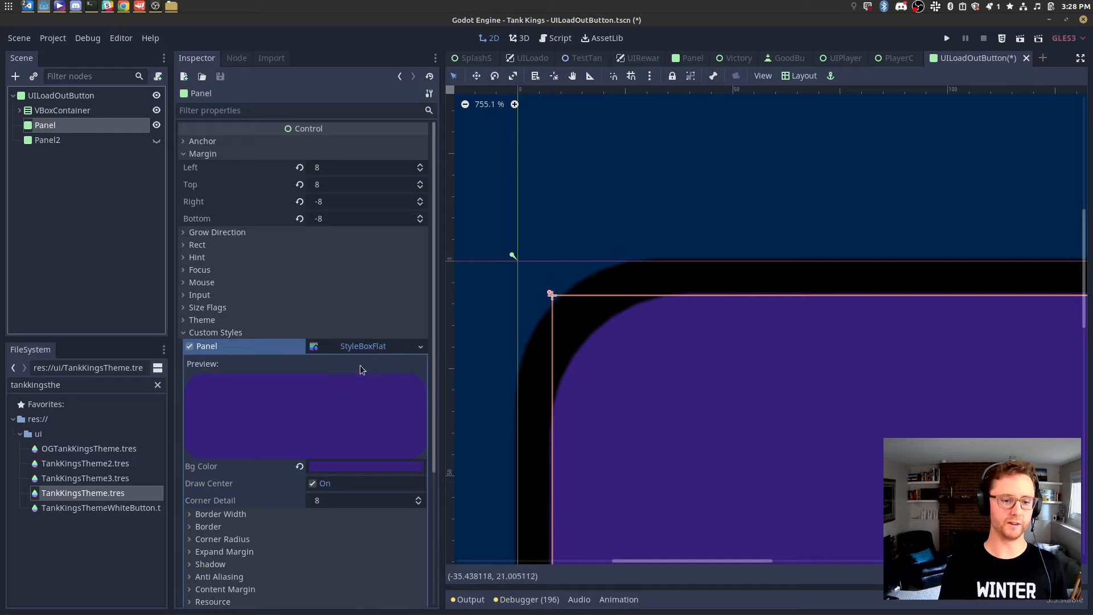
click(224, 524)
scroll(302, 496, down, 4)
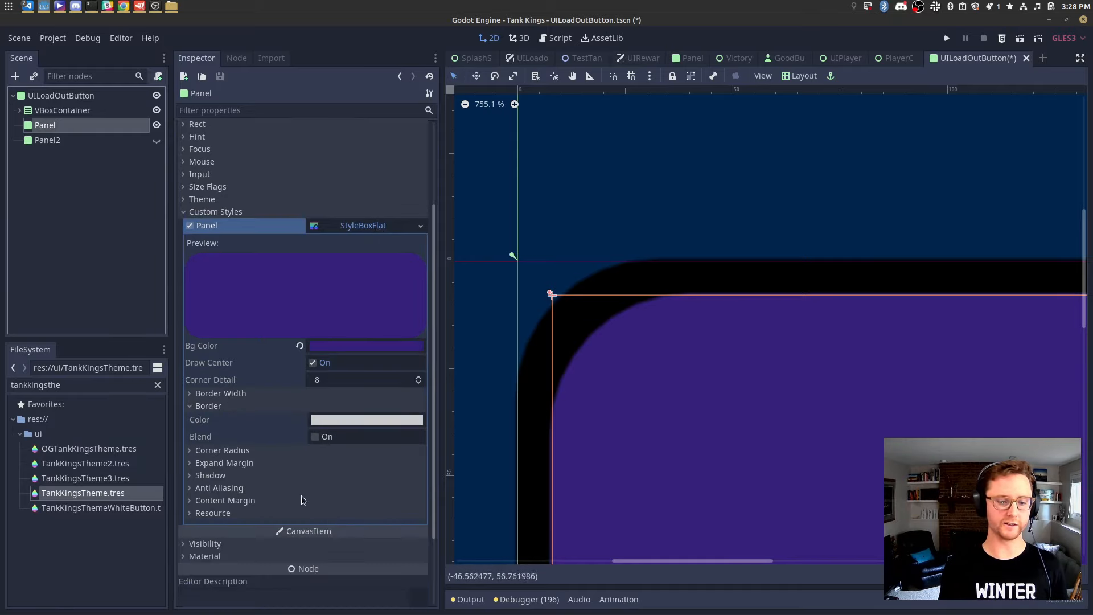
click(221, 407)
click(245, 394)
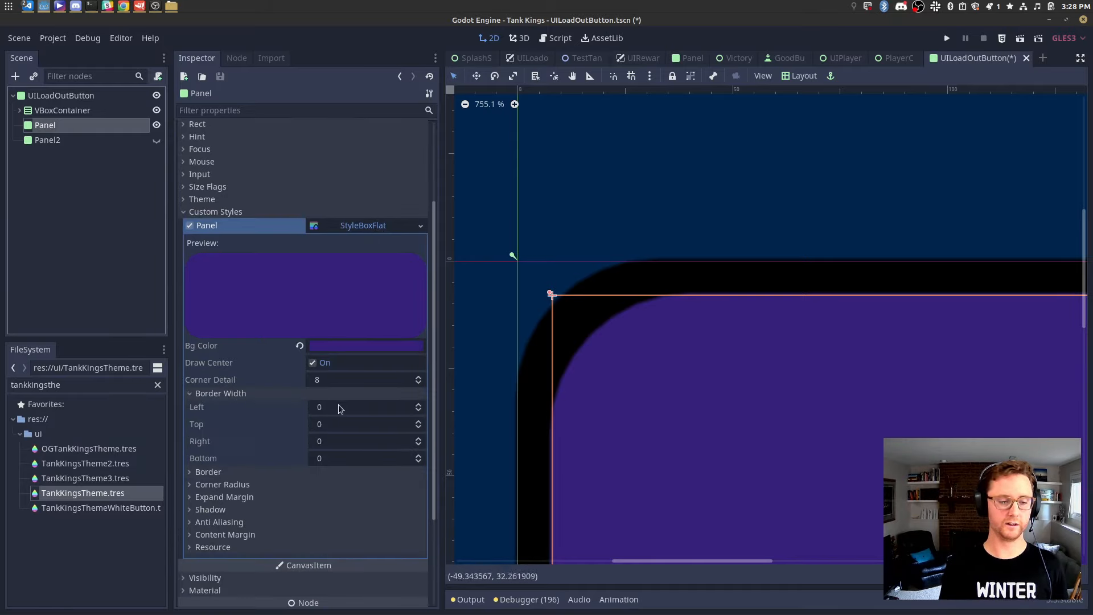
click(317, 381)
text(10)
key(Return)
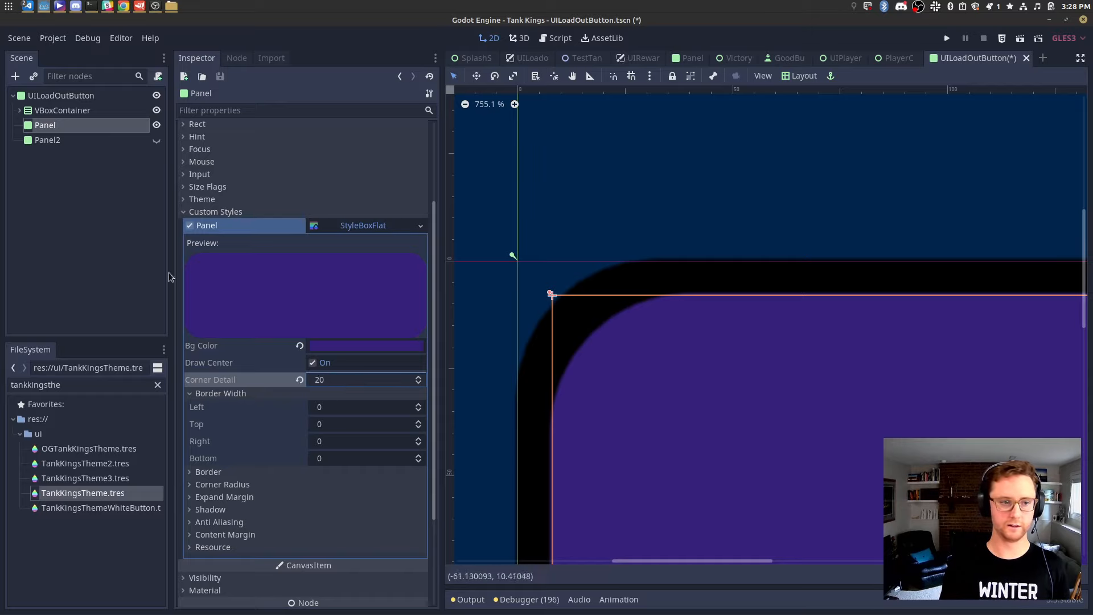
Set the corner detail of the UILoadOutButton root's StyleBoxFlat to 20.
click(73, 143)
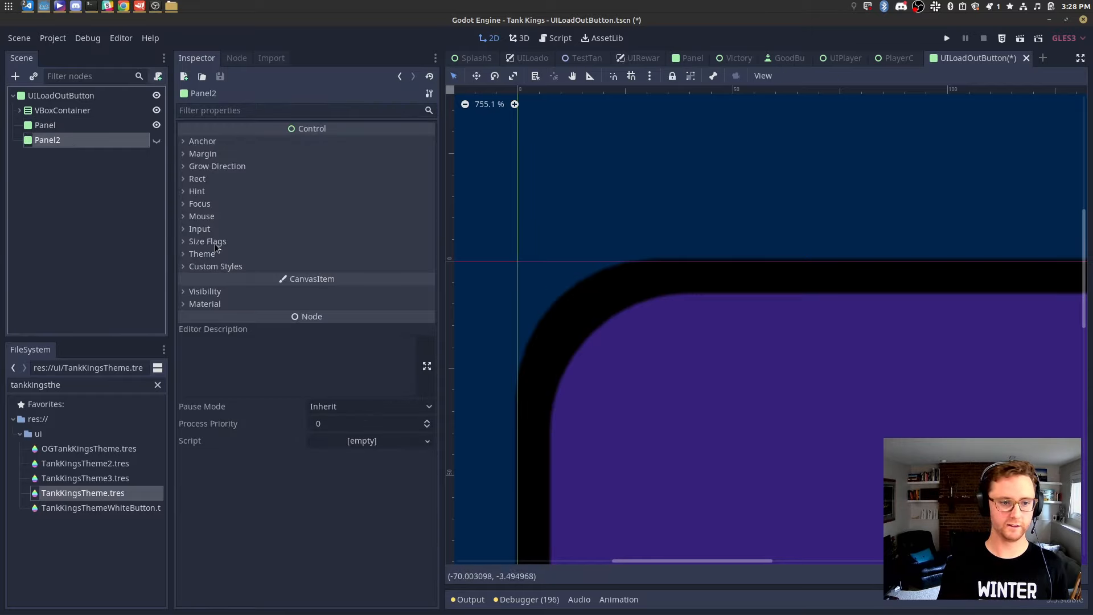
click(226, 267)
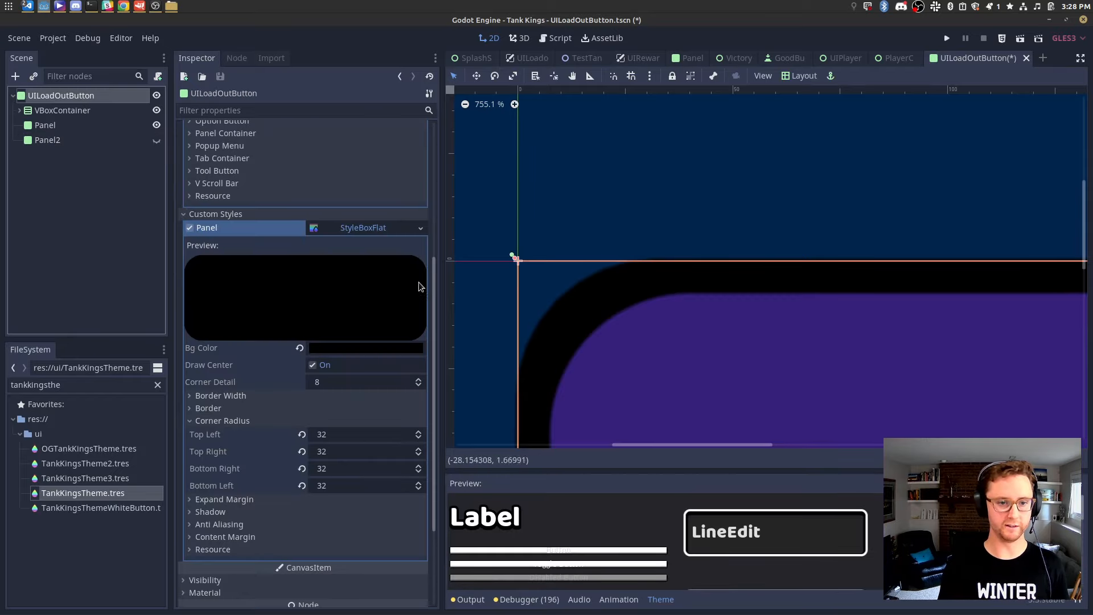
click(377, 383)
text(20)
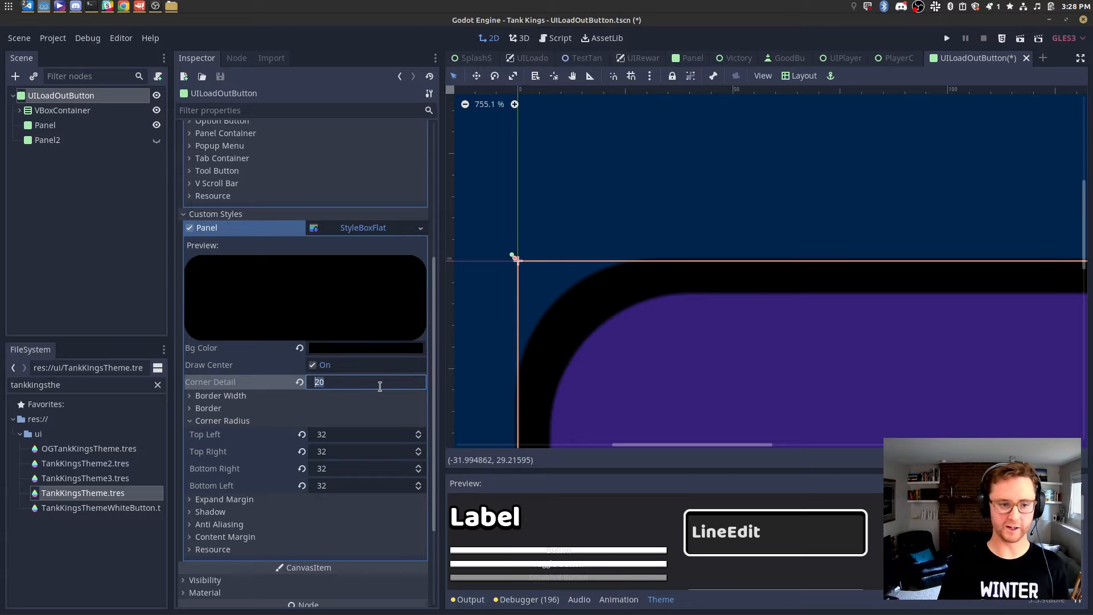
key(Return)
Set all four corner radii of the Panel node's StyleBoxFlat to 28 and save the scene.
click(57, 125)
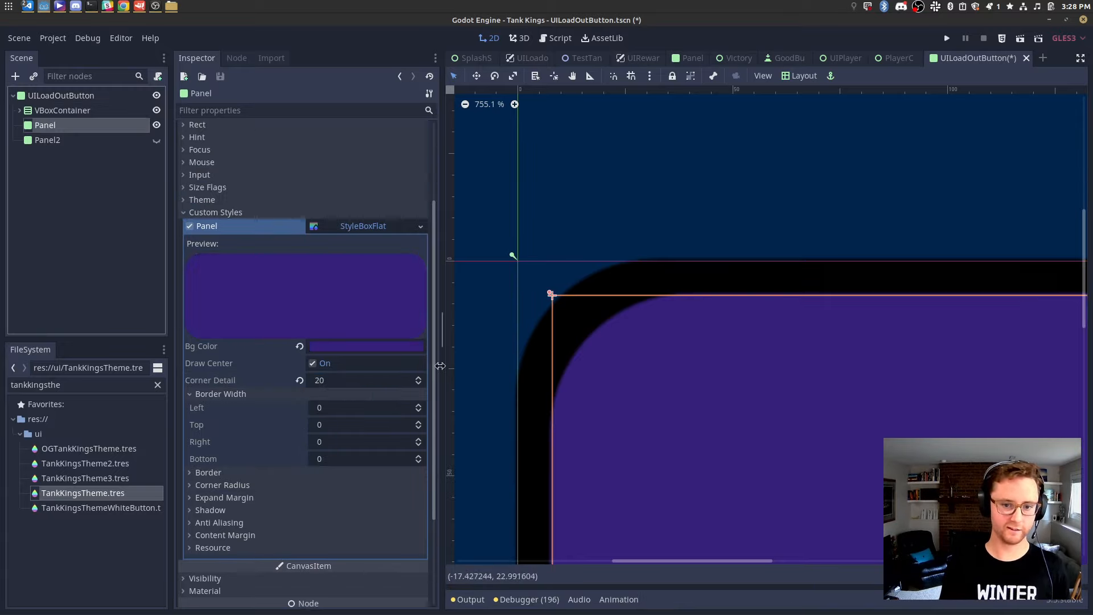
click(334, 382)
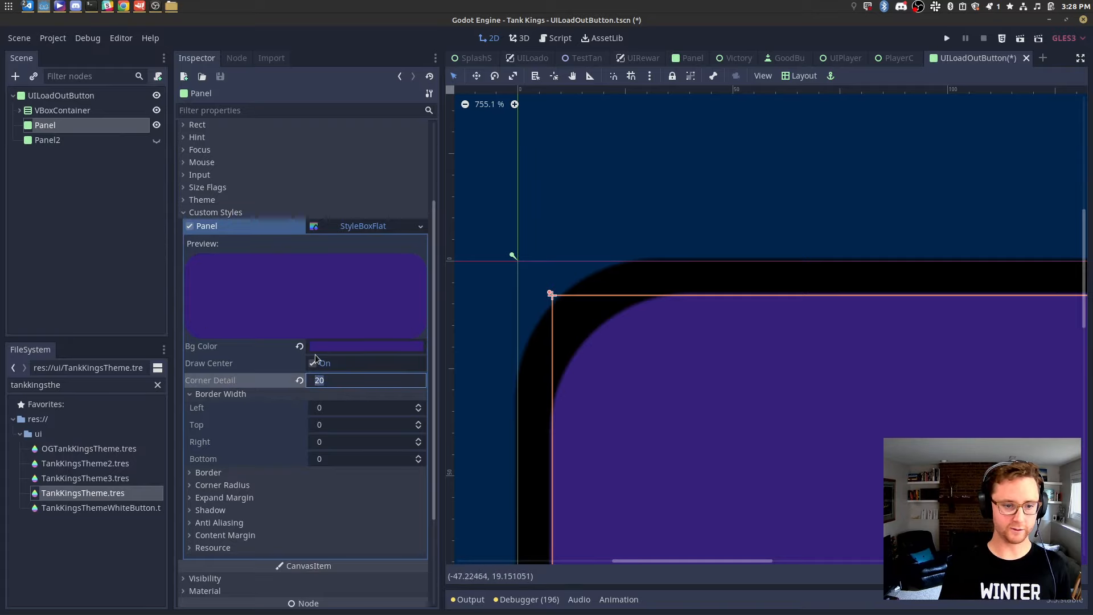
click(268, 485)
click(379, 494)
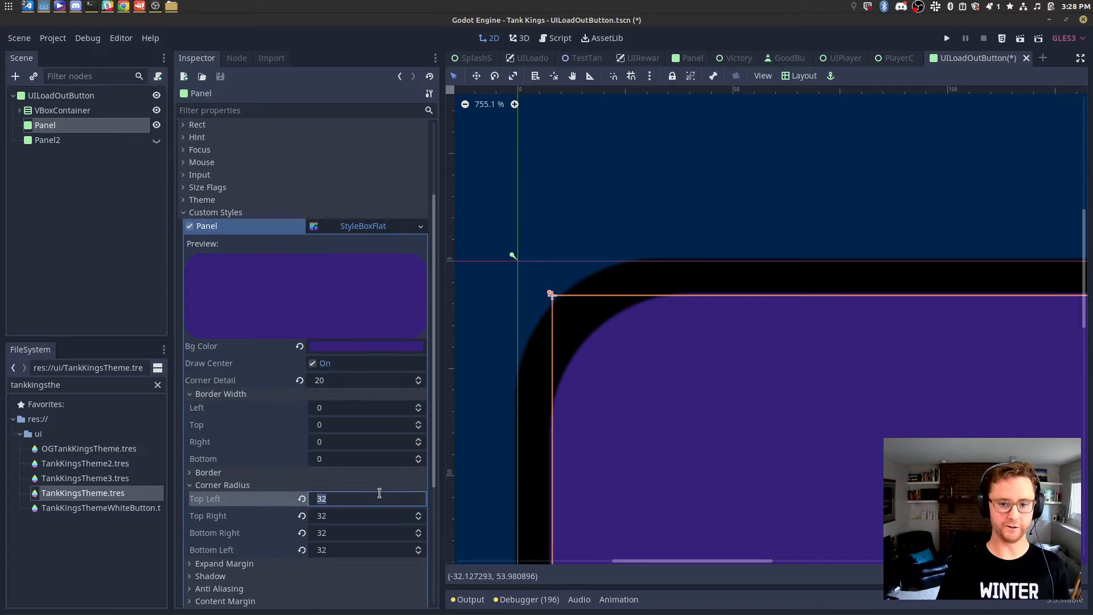
text(28)
key(Tab)
text(28)
key(Tab)
text(28)
key(Tab)
text(2)
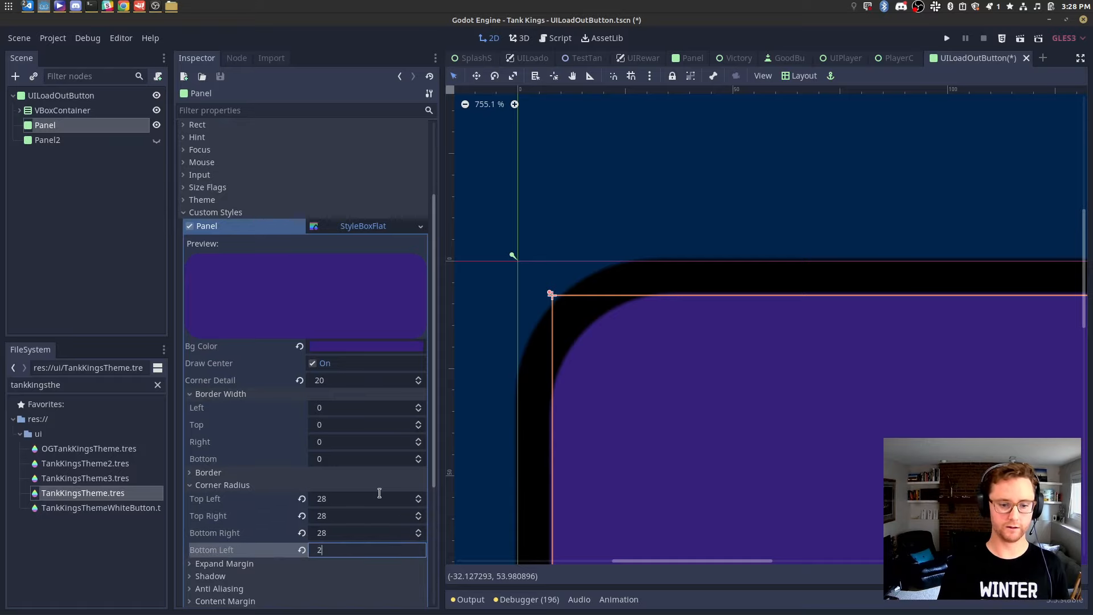
key(ctrl+s)
Set the top-left and top-right corner radii of the Panel node's StyleBoxFlat to 0.
scroll(763, 360, down, 20)
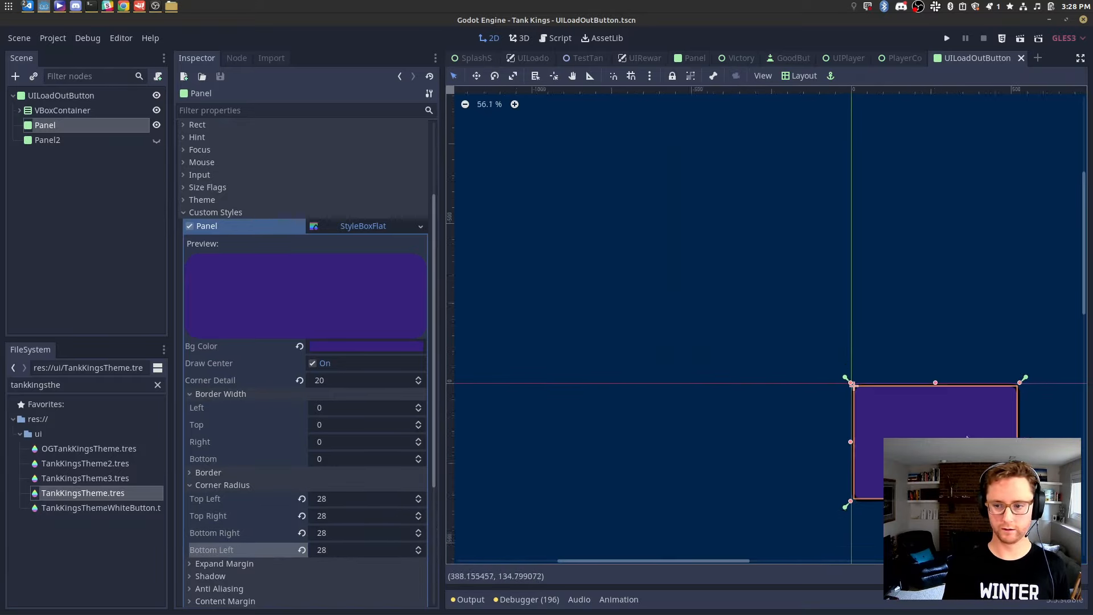
drag(725, 562, 776, 560)
scroll(847, 467, up, 20)
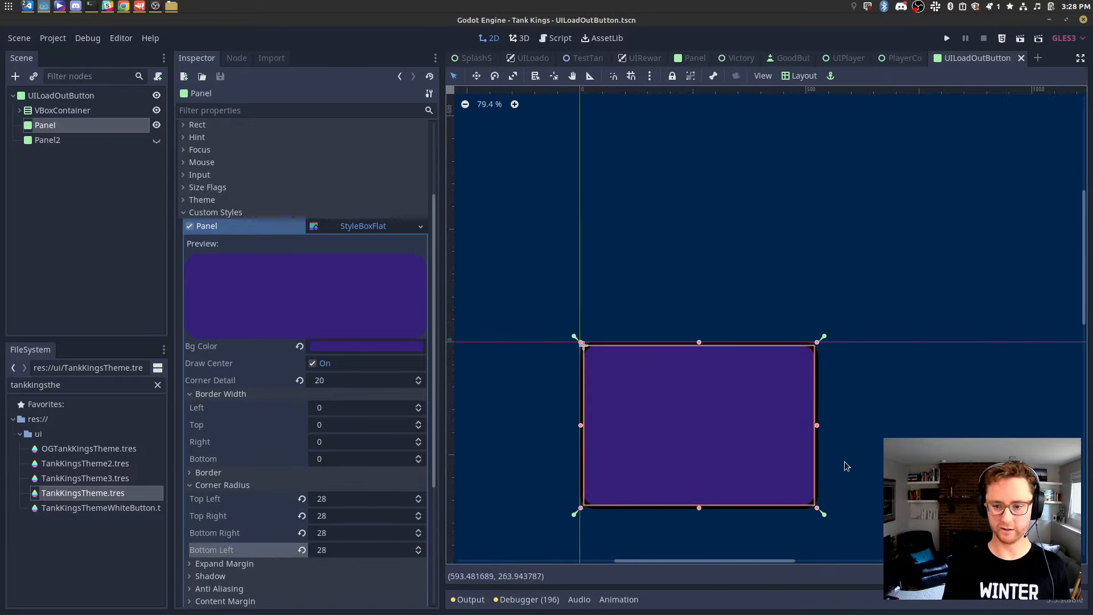
scroll(805, 283, up, 16)
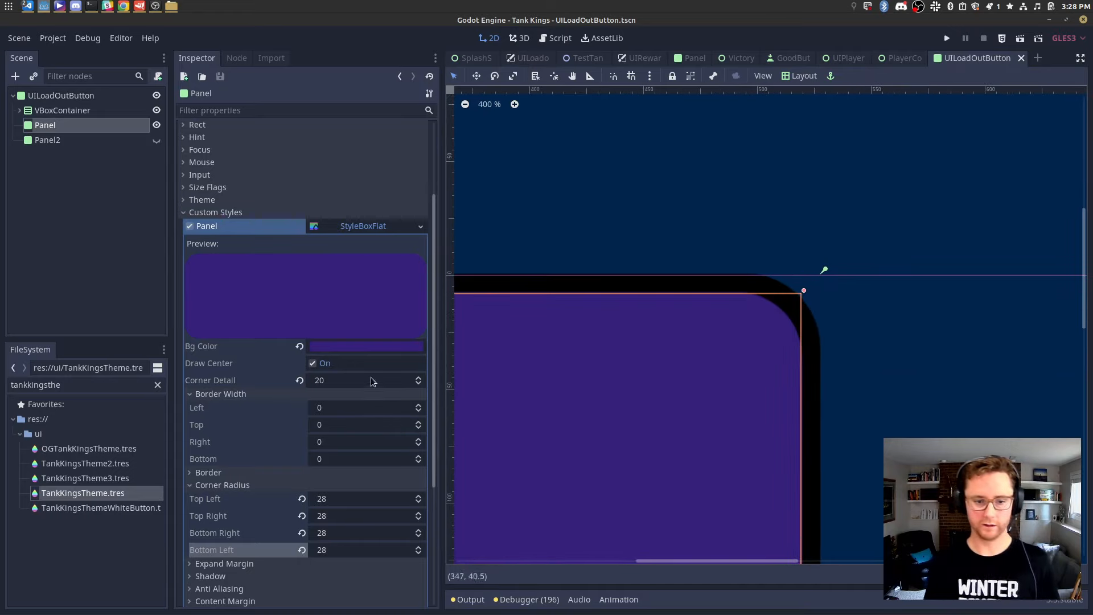
click(361, 516)
text(0)
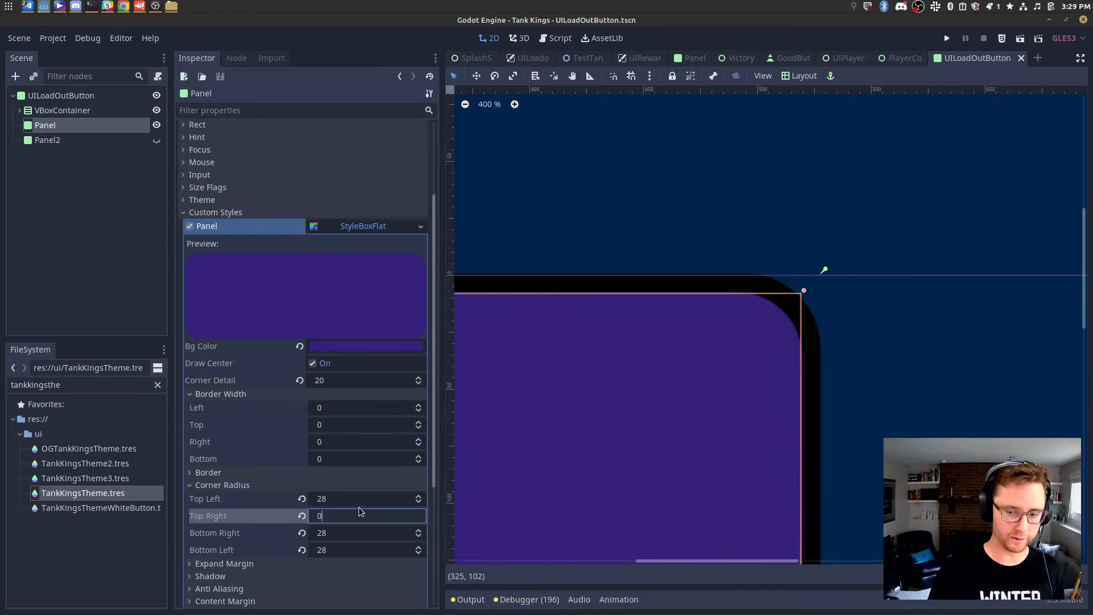
key(shift+Tab)
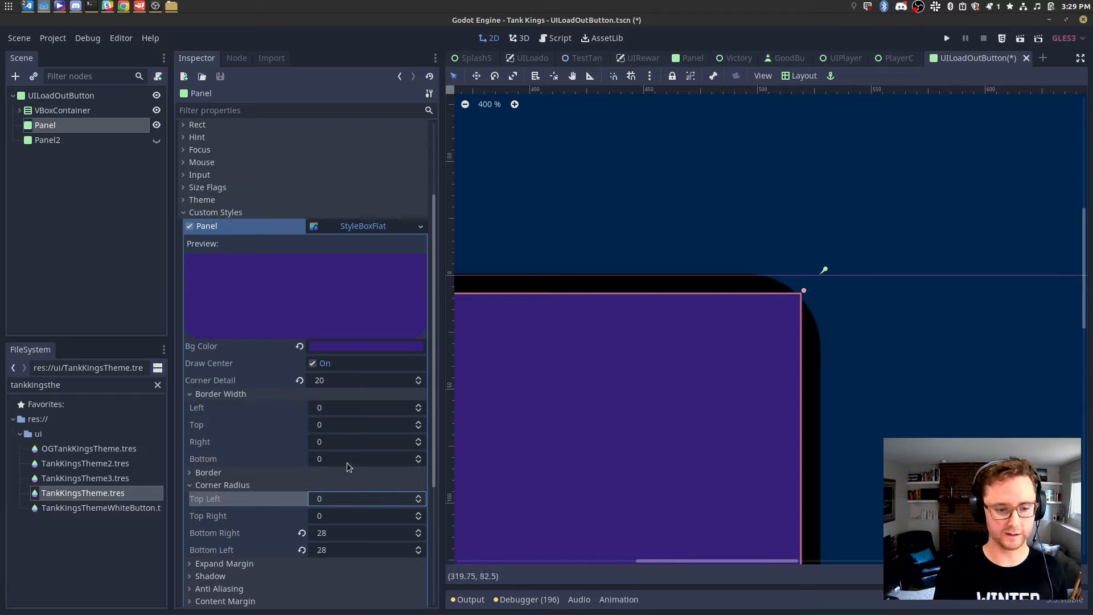
Increase the Panel node's top margin, trying 32 and settling on 100.
click(80, 139)
click(86, 127)
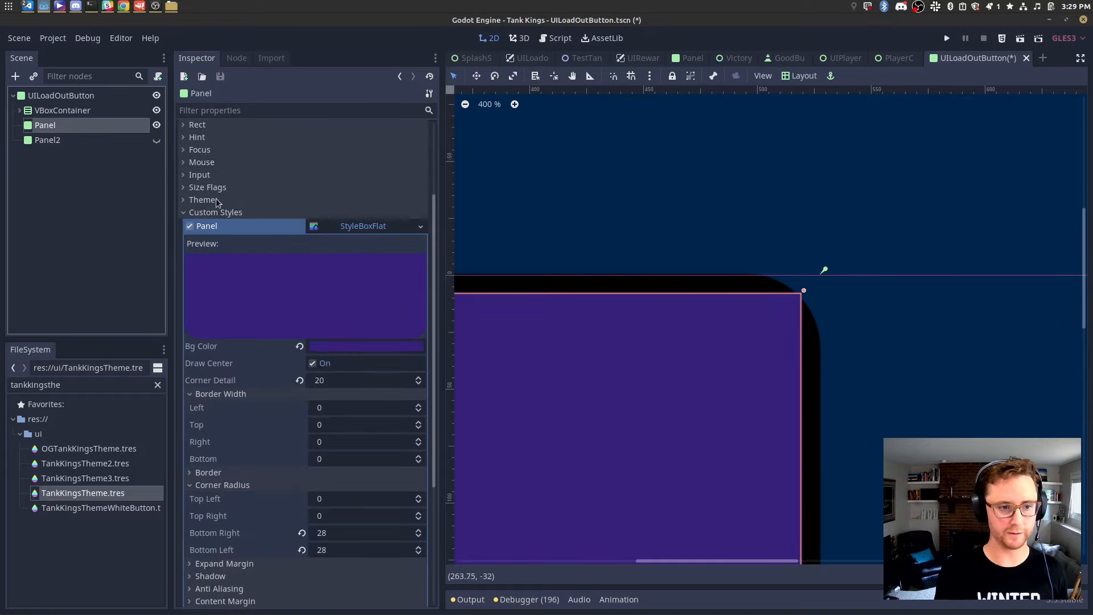
scroll(219, 192, up, 3)
click(334, 184)
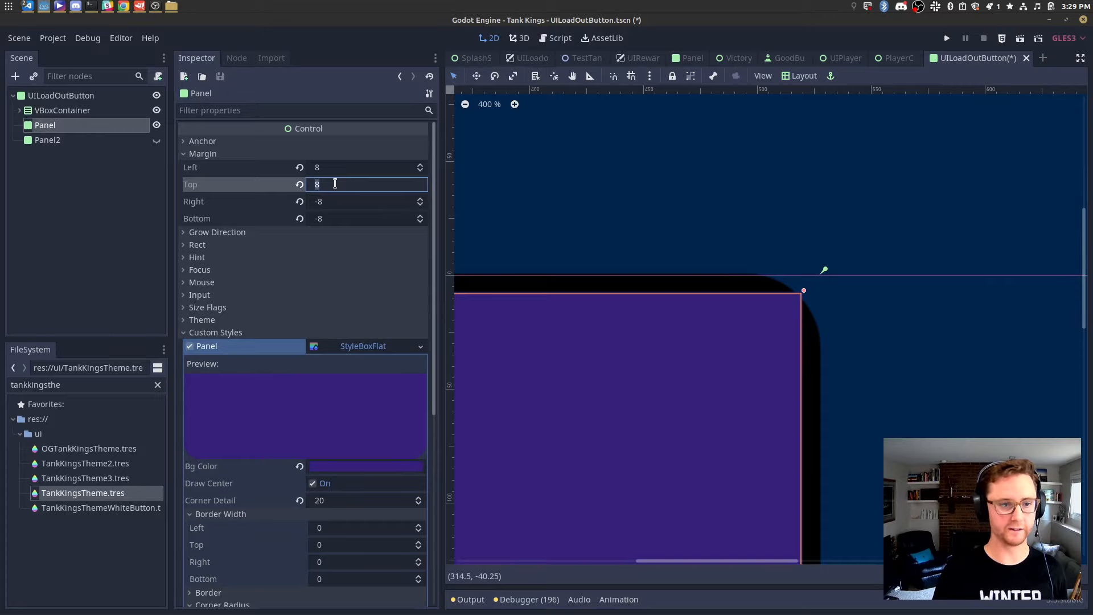
text(32)
key(Return)
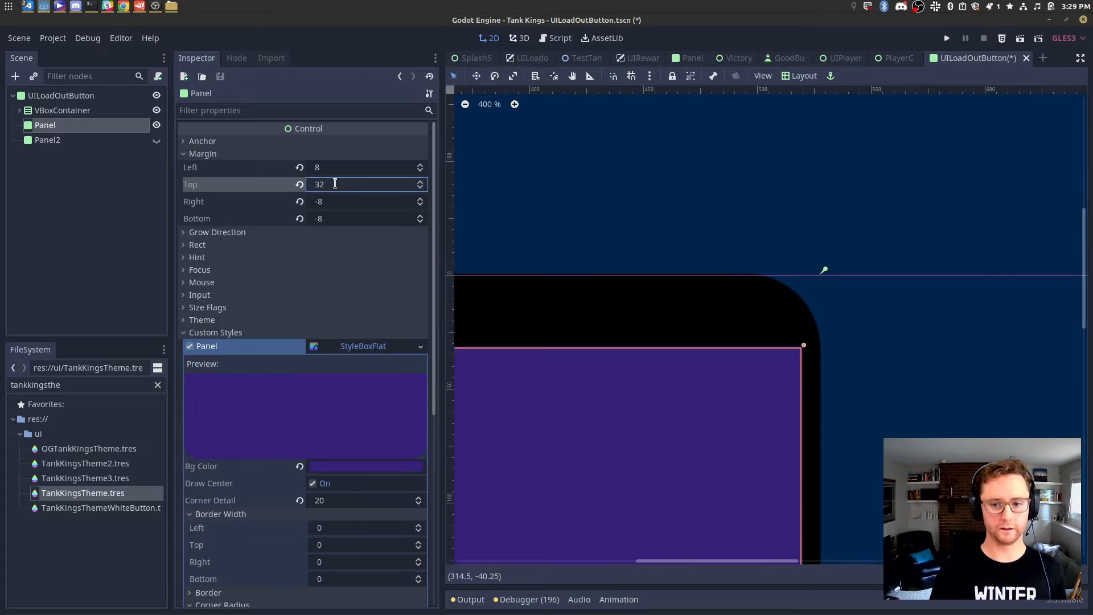
text(100)
key(Return)
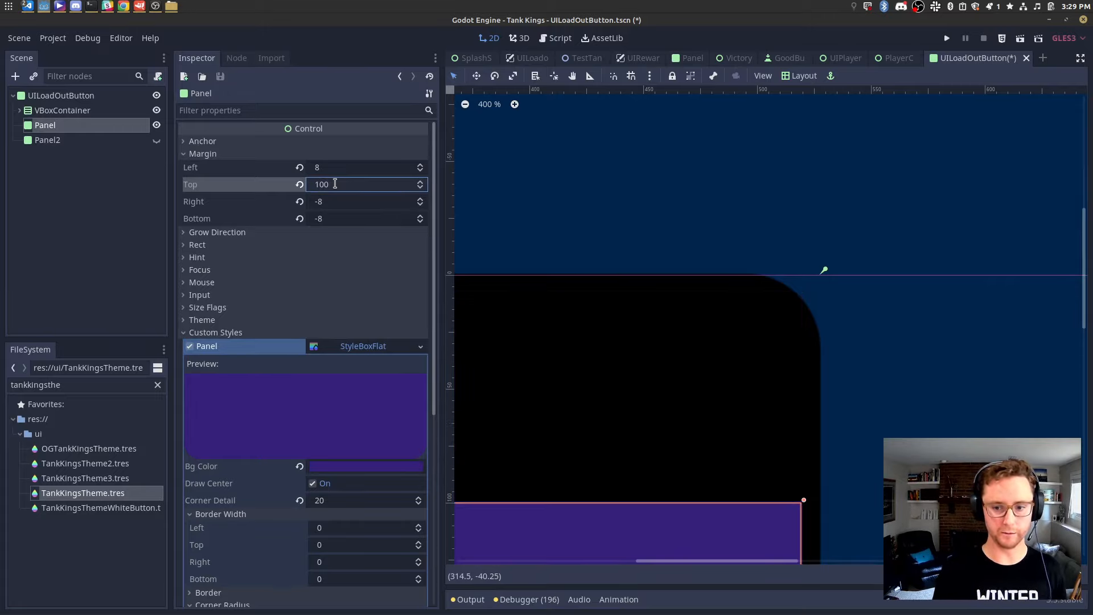
scroll(704, 372, down, 3)
drag(750, 562, 735, 559)
Paste a unique copy of the Panel node's StyleBoxFlat as Panel2's custom panel style and make Panel2 visible.
click(77, 140)
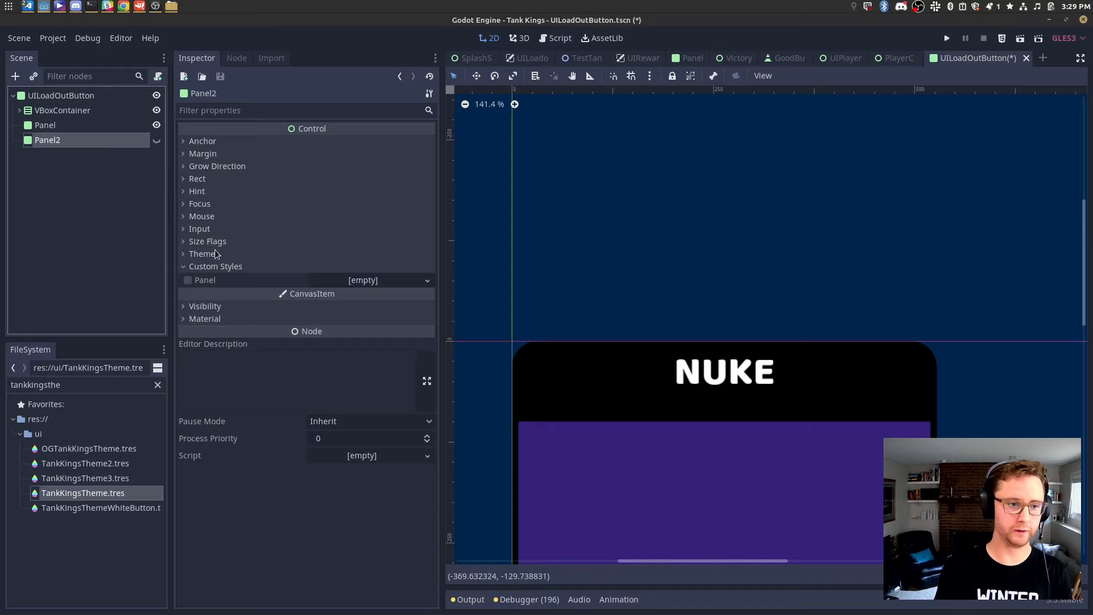
click(219, 266)
click(244, 267)
click(62, 126)
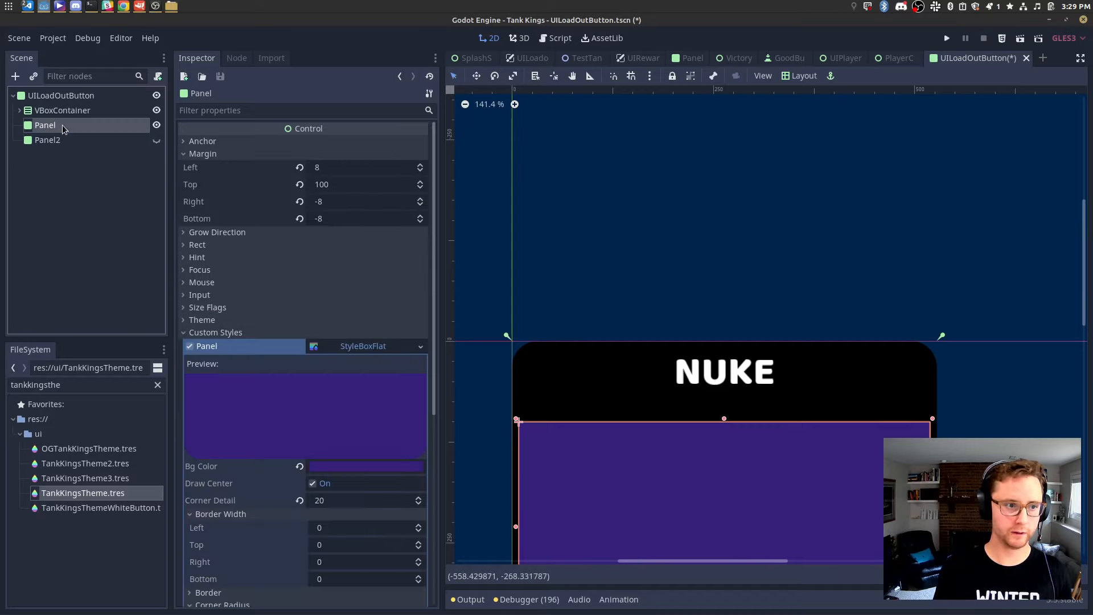
click(420, 346)
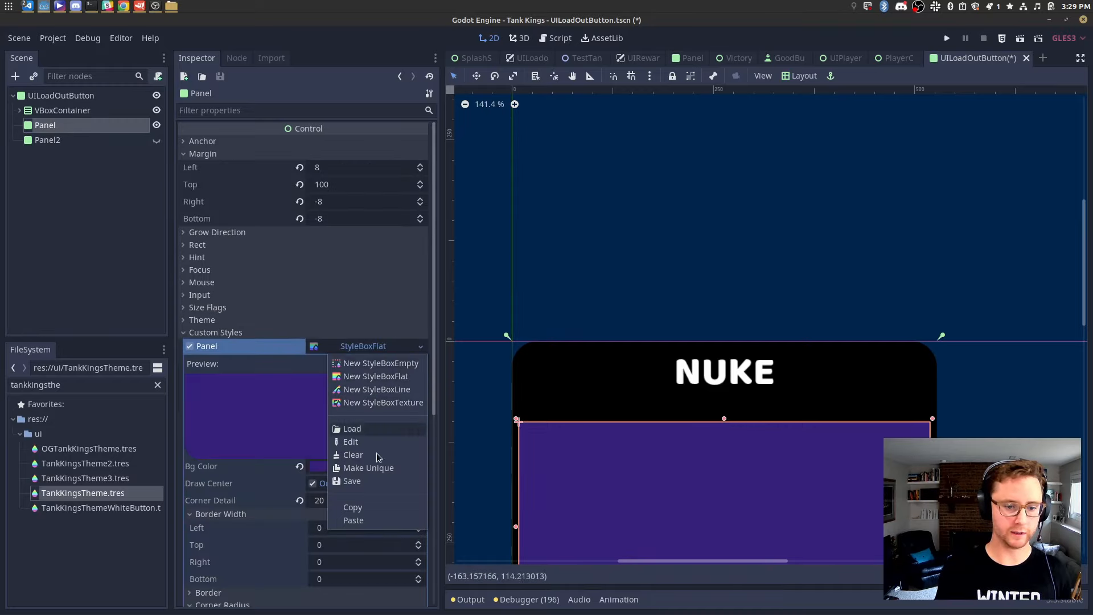
click(373, 510)
click(64, 141)
click(427, 281)
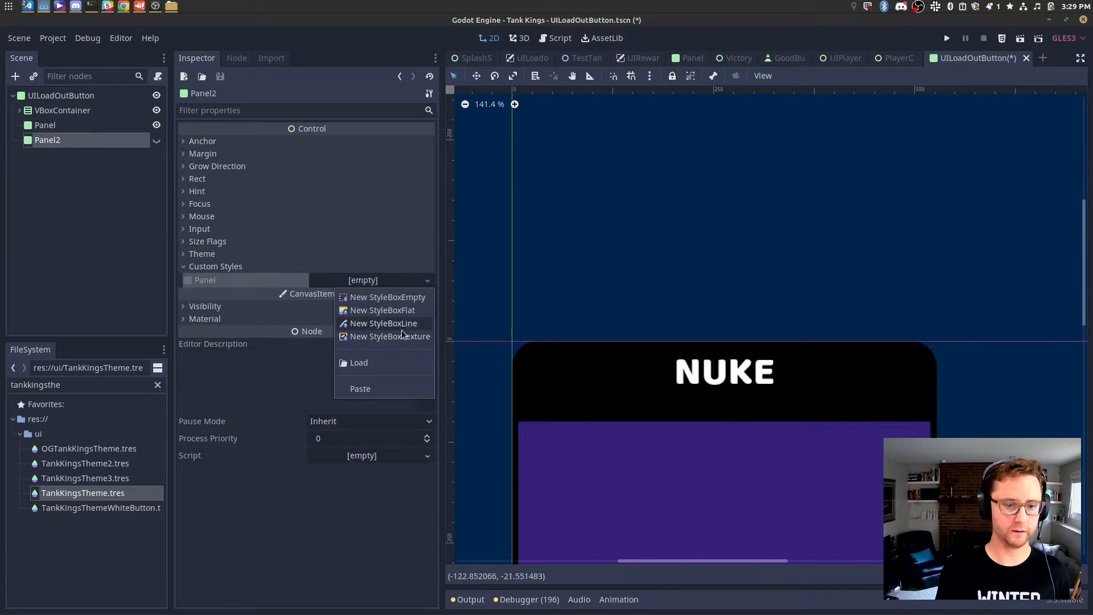
click(360, 389)
click(427, 281)
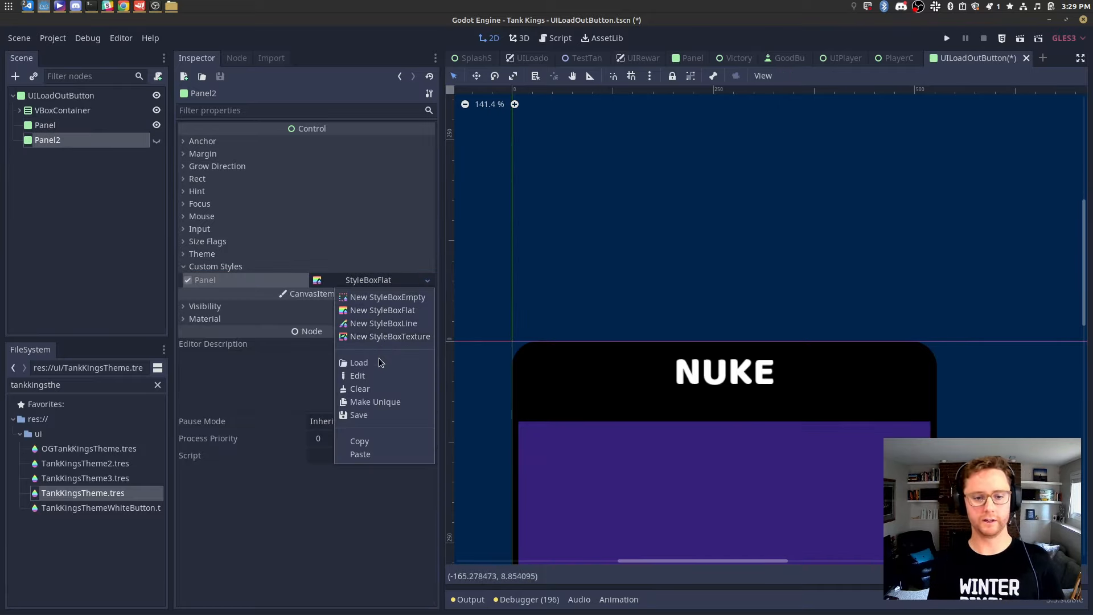
click(391, 410)
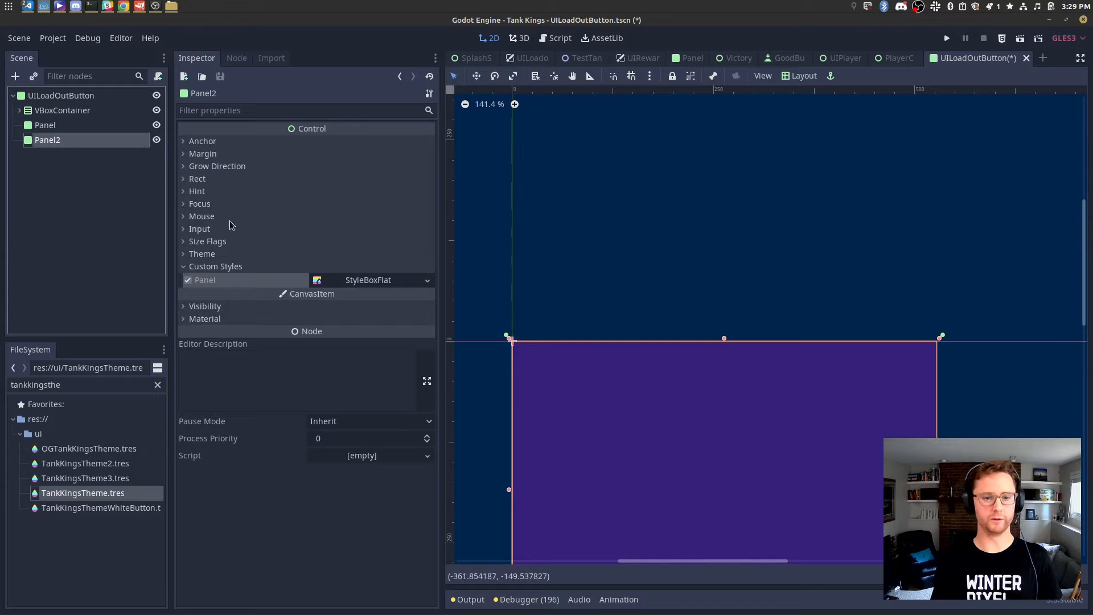
Set Panel2's bottom margin to 100.
click(209, 180)
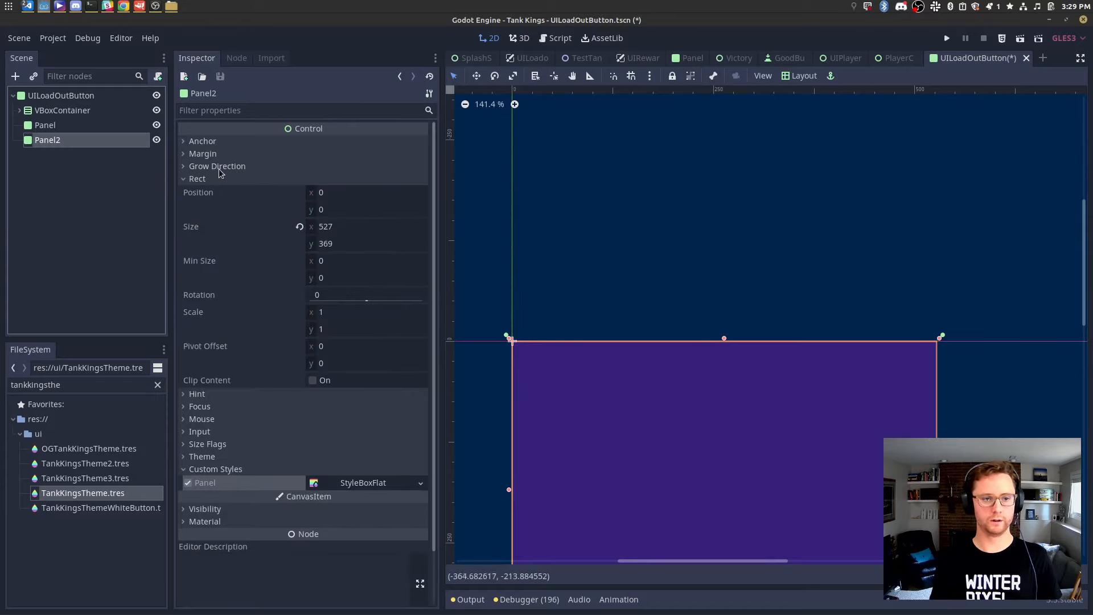
click(204, 179)
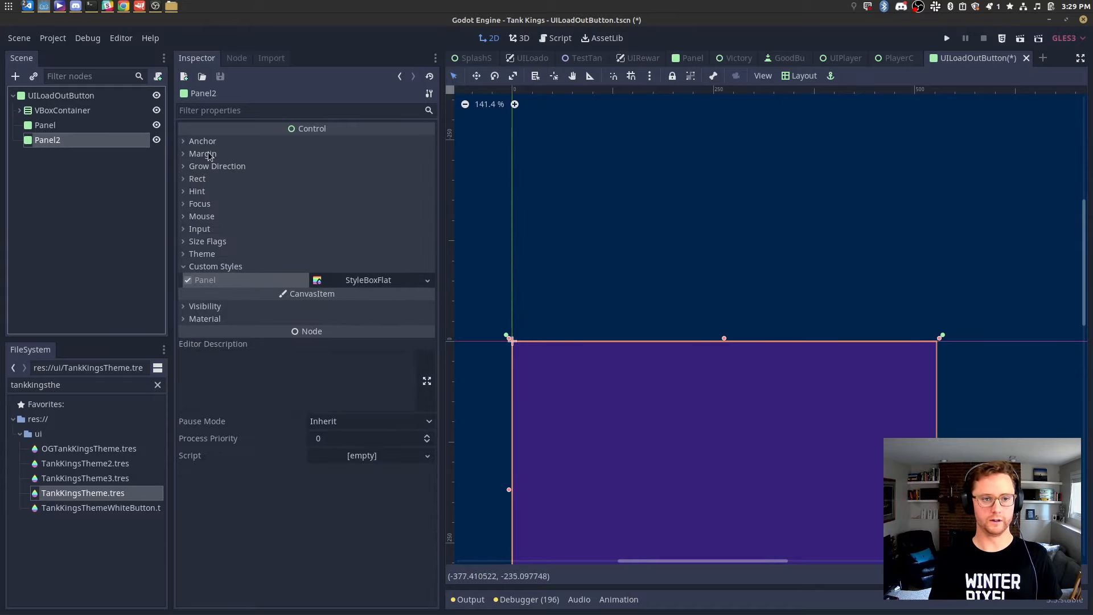
click(210, 153)
click(338, 218)
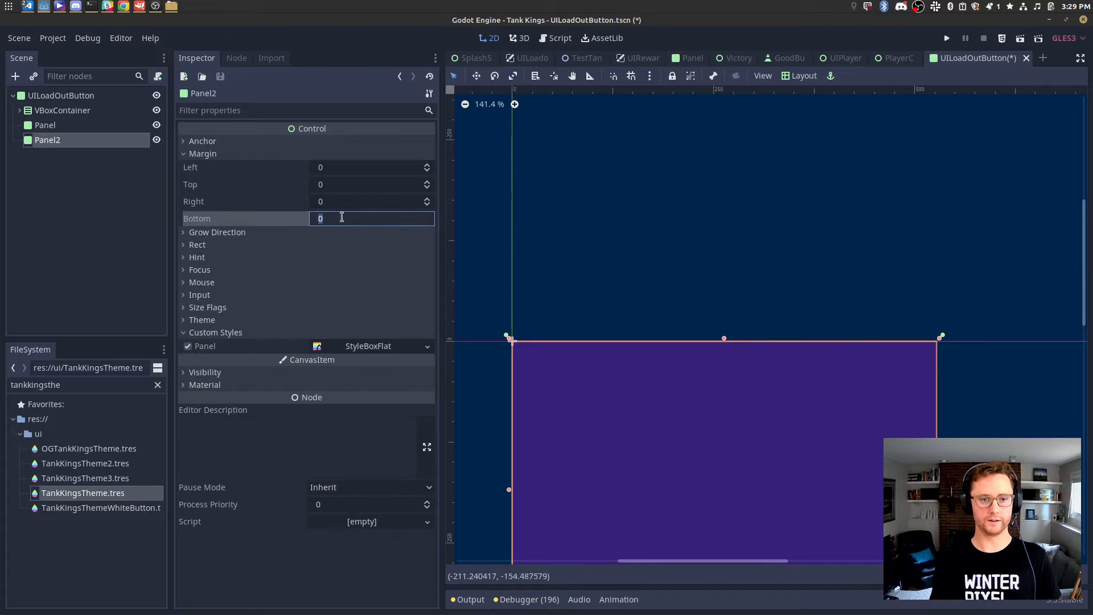
text(100)
key(Return)
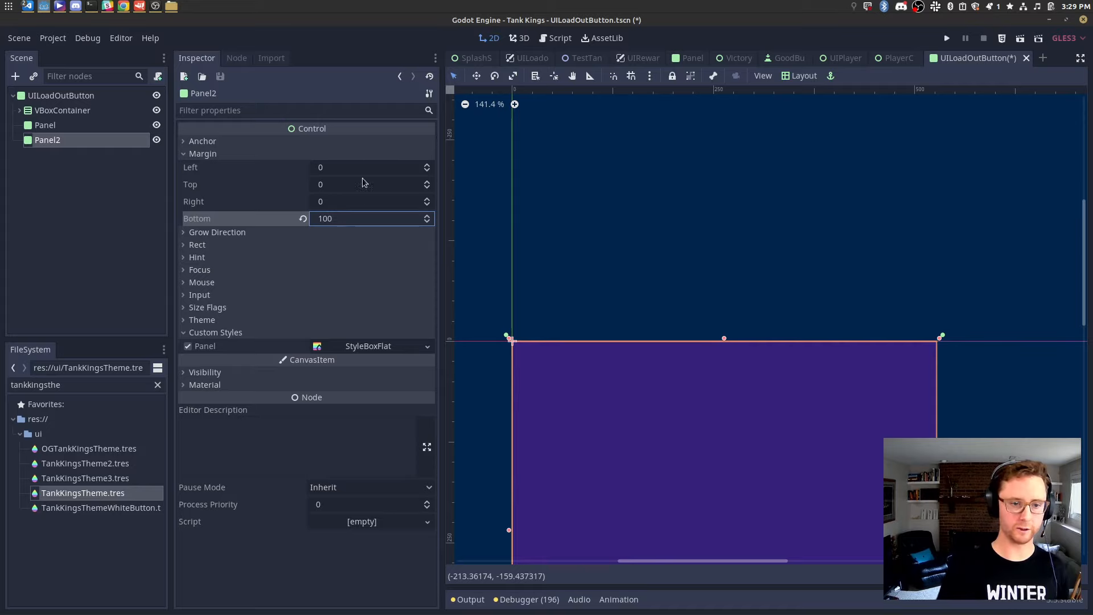
Copy the pink hex code from the Slack chat and set Panel2's StyleBoxFlat background color to ff5293.
scroll(528, 433, down, 7)
click(361, 347)
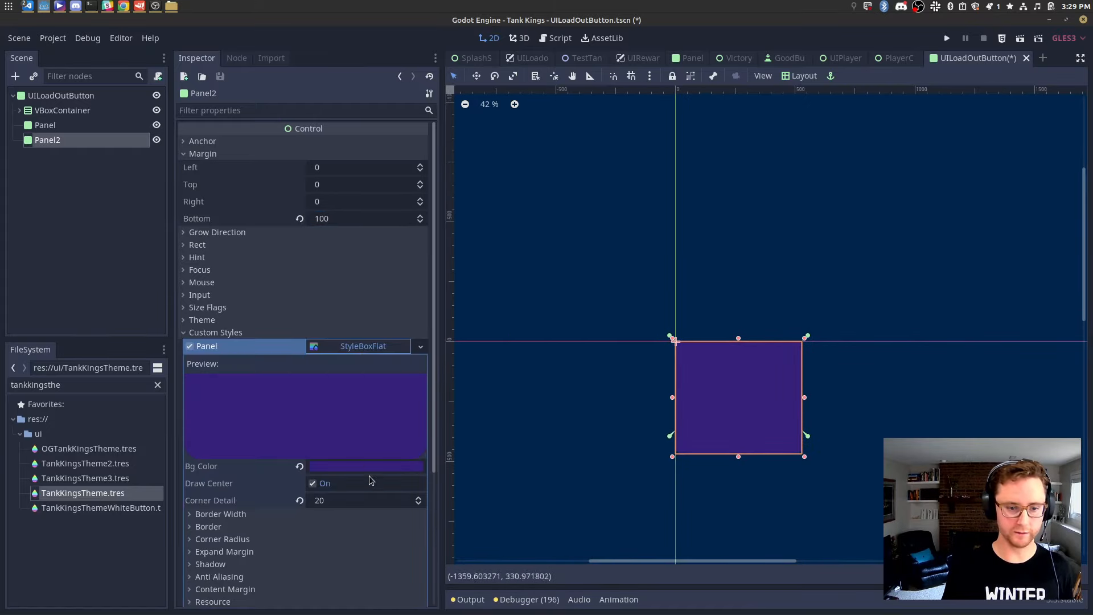
click(372, 466)
key(alt+Tab)
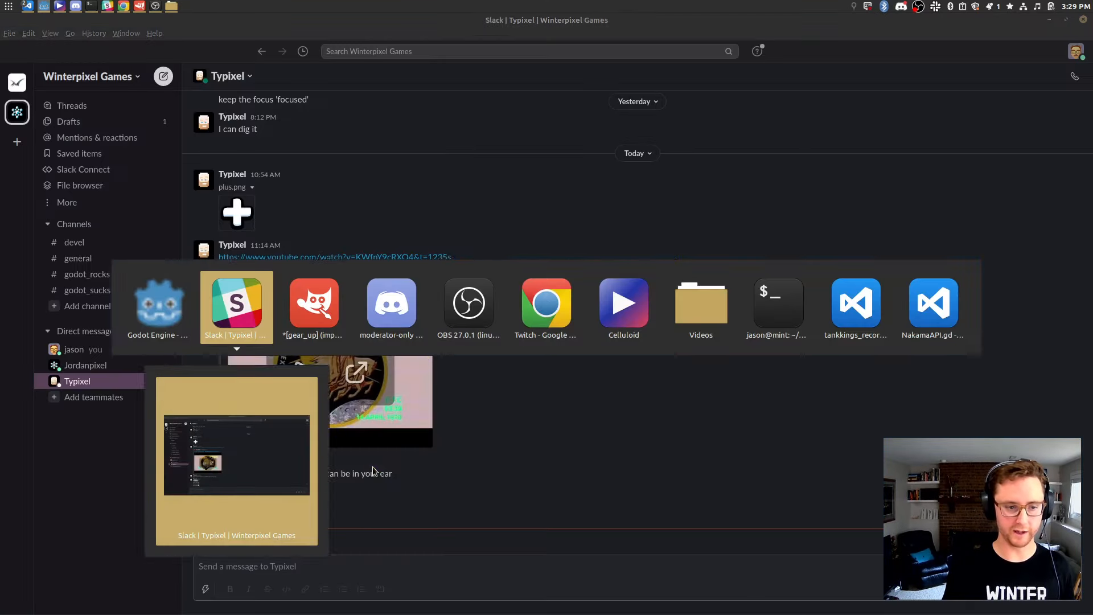
double_click(248, 519)
key(alt+Tab)
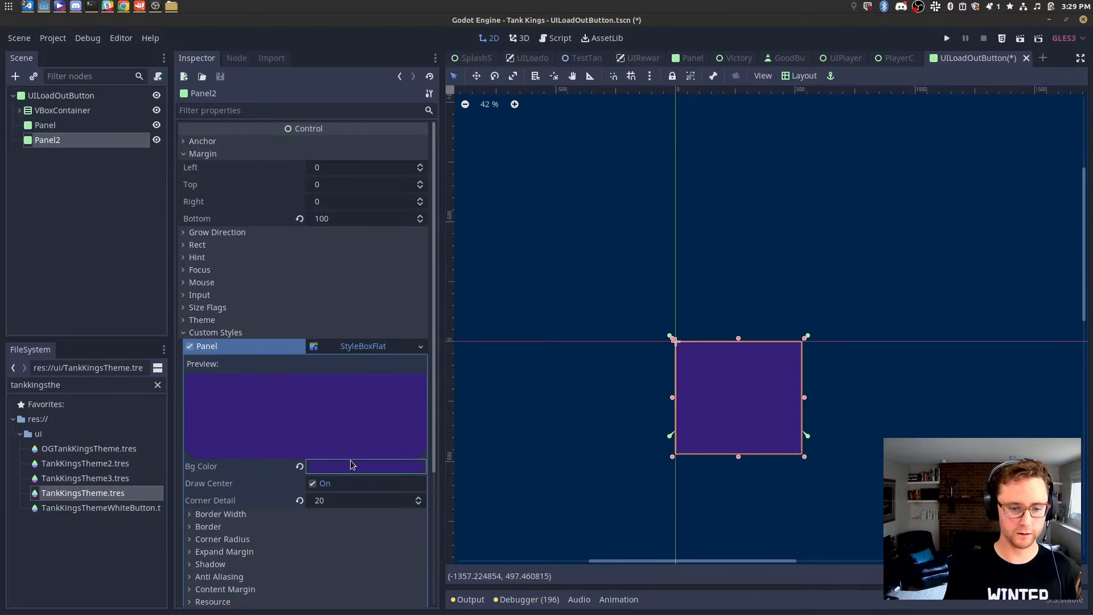
click(351, 464)
text(FF5293)
key(Return)
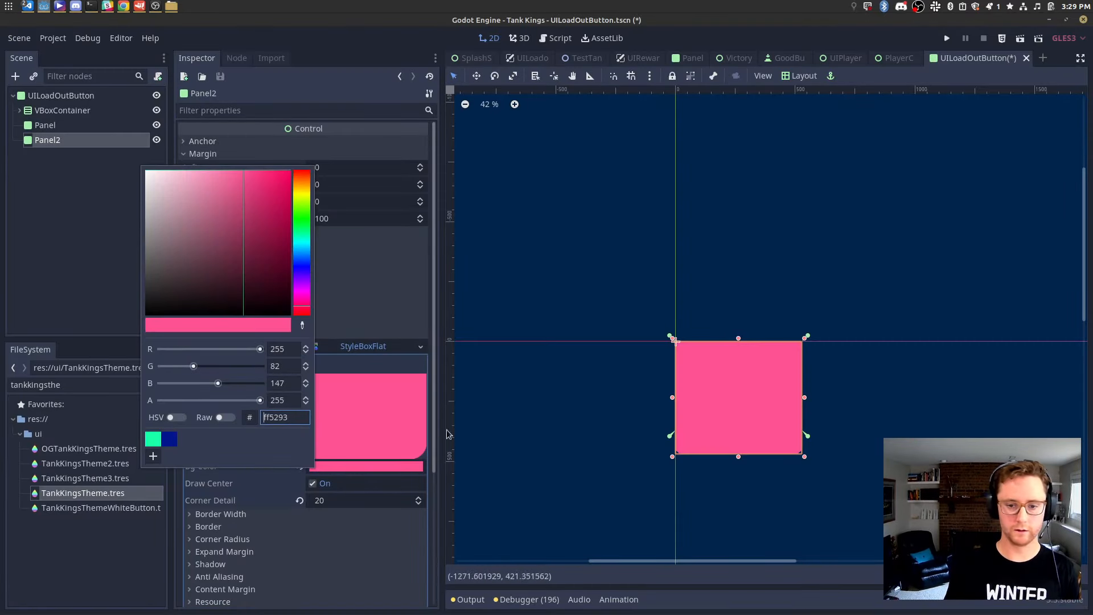
click(340, 88)
Try a bottom margin of -100 on Panel2 and return the margin to 0.
click(353, 222)
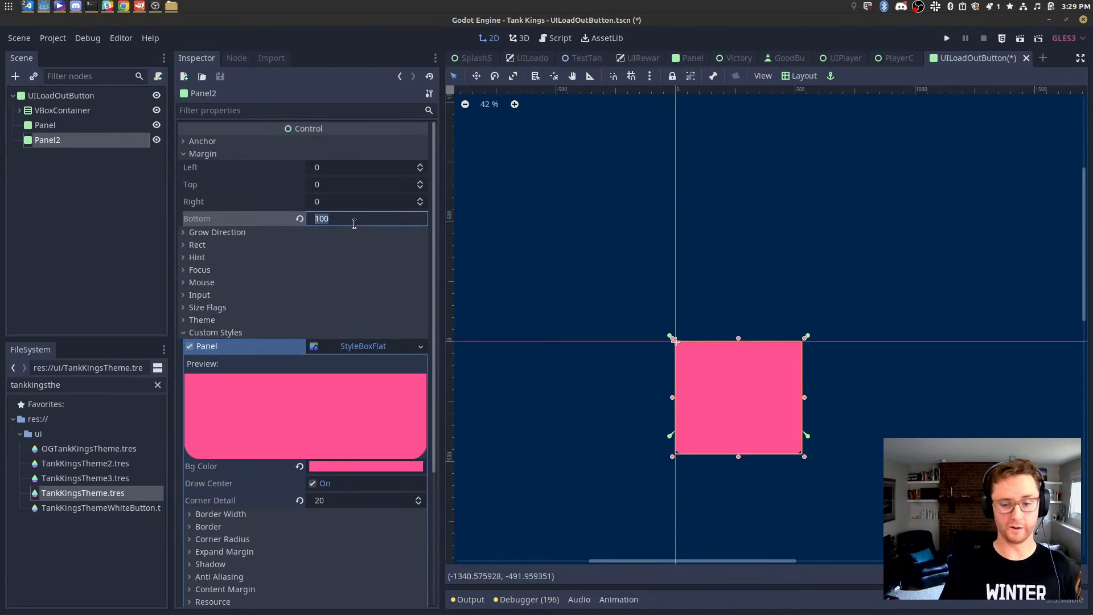
text(-100)
key(Return)
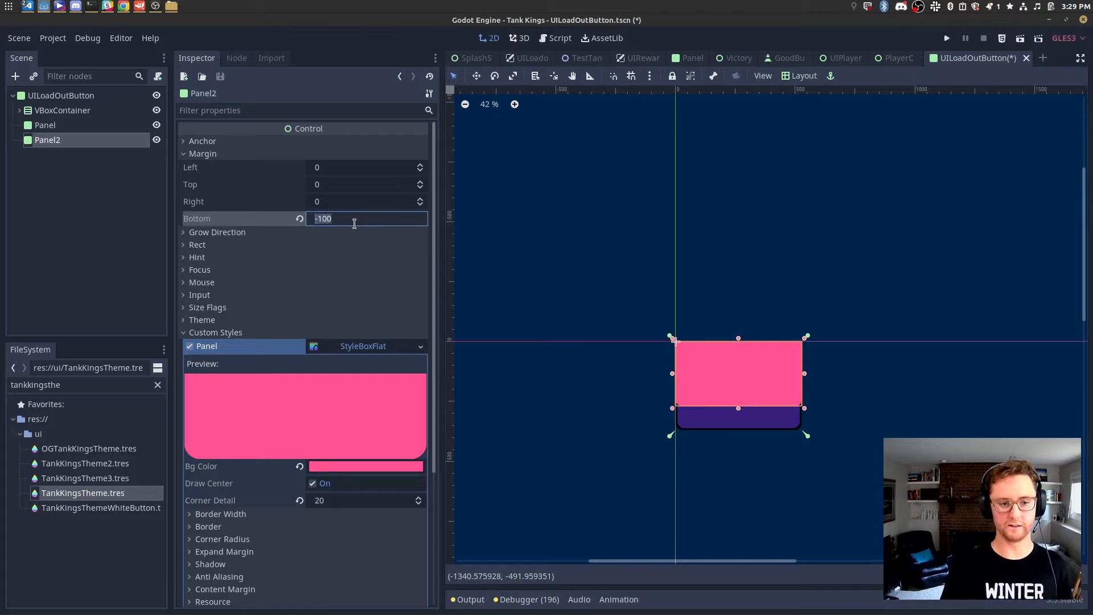
text(0)
key(Return)
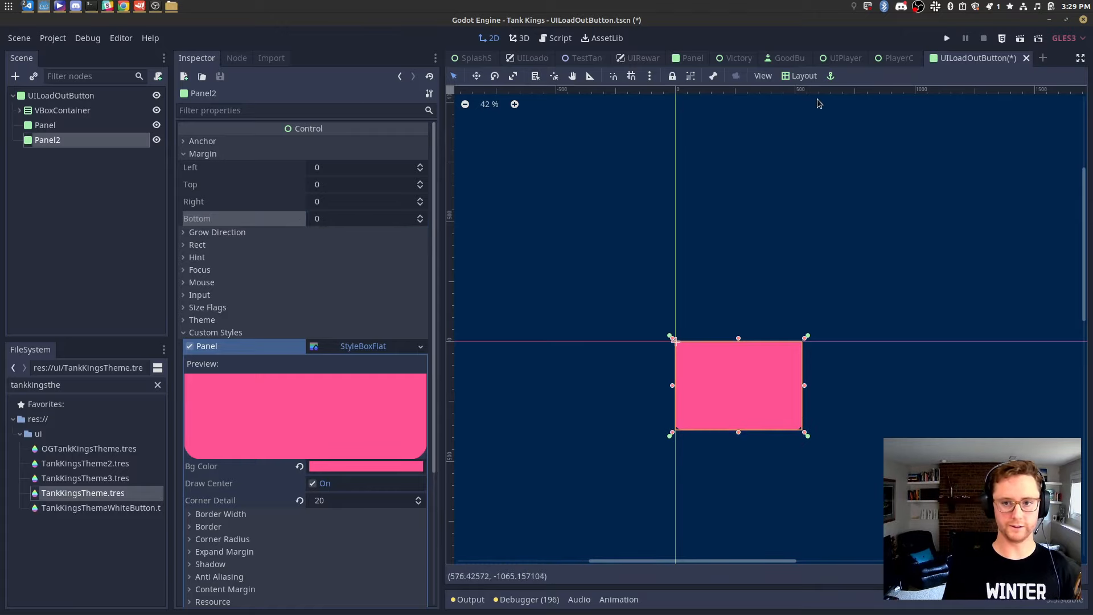
click(800, 75)
Add a GoodAnchorPoint child node to the Panel node.
click(46, 125)
scroll(818, 431, up, 13)
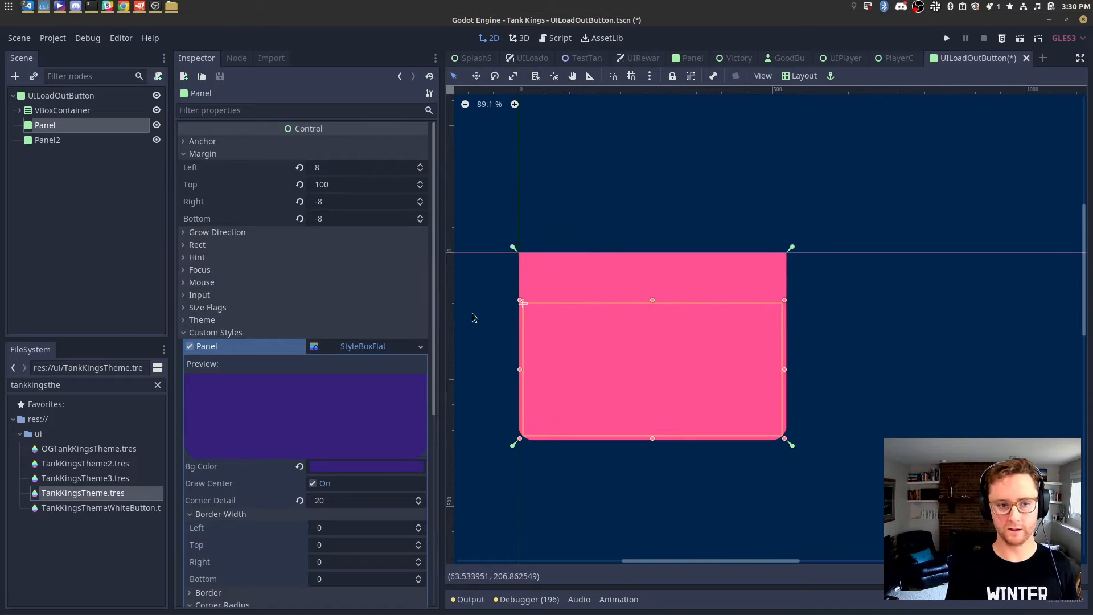
right_click(88, 126)
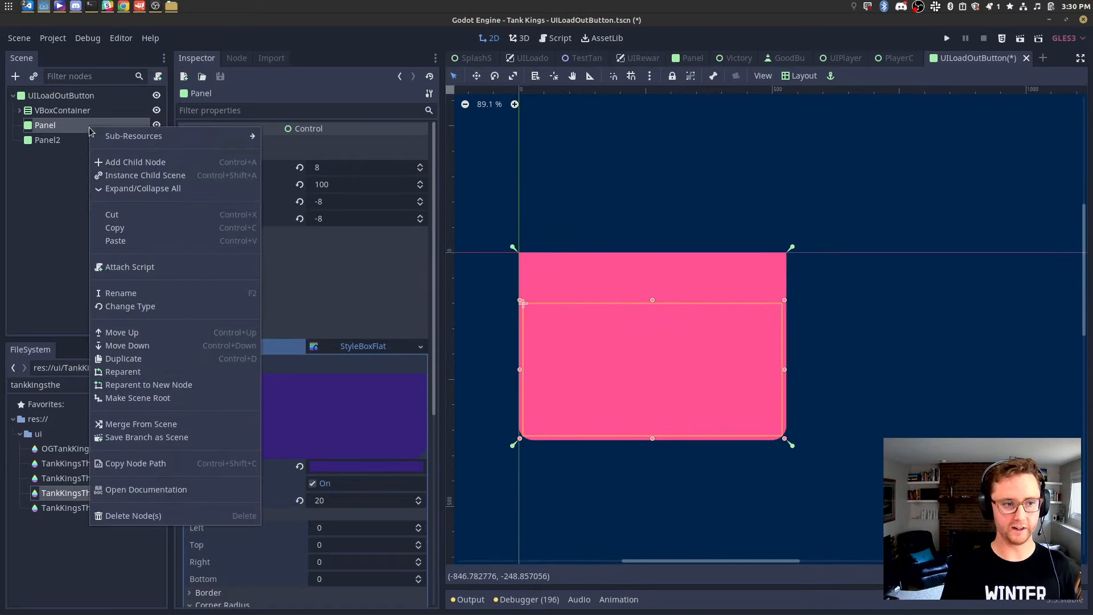
click(122, 164)
text(GoodAnchor)
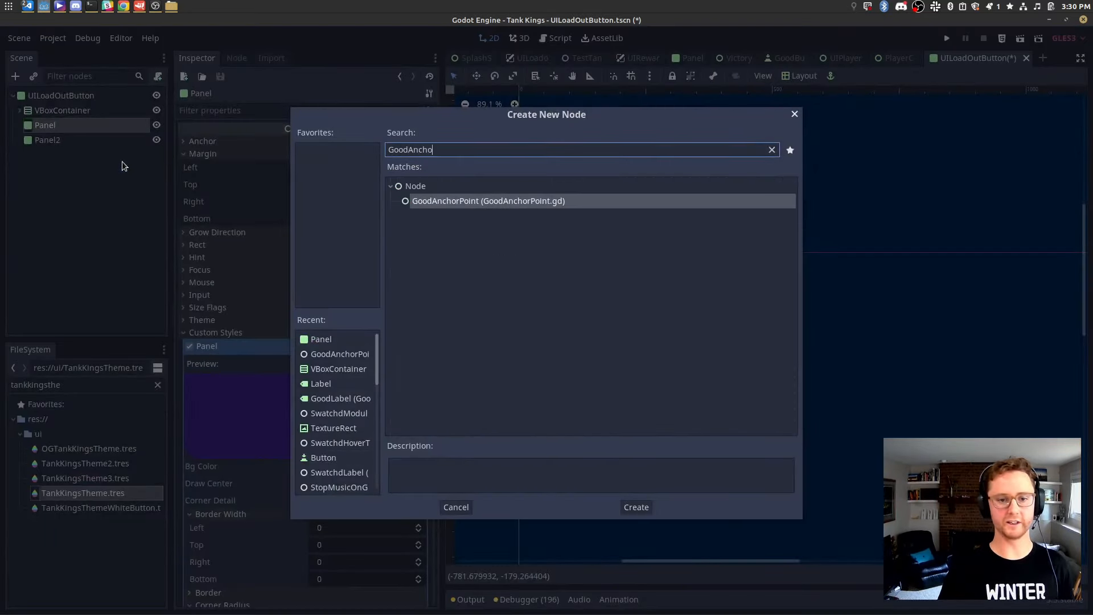
key(Return)
Add a GoodAnchorPoint child node to Panel2.
click(69, 156)
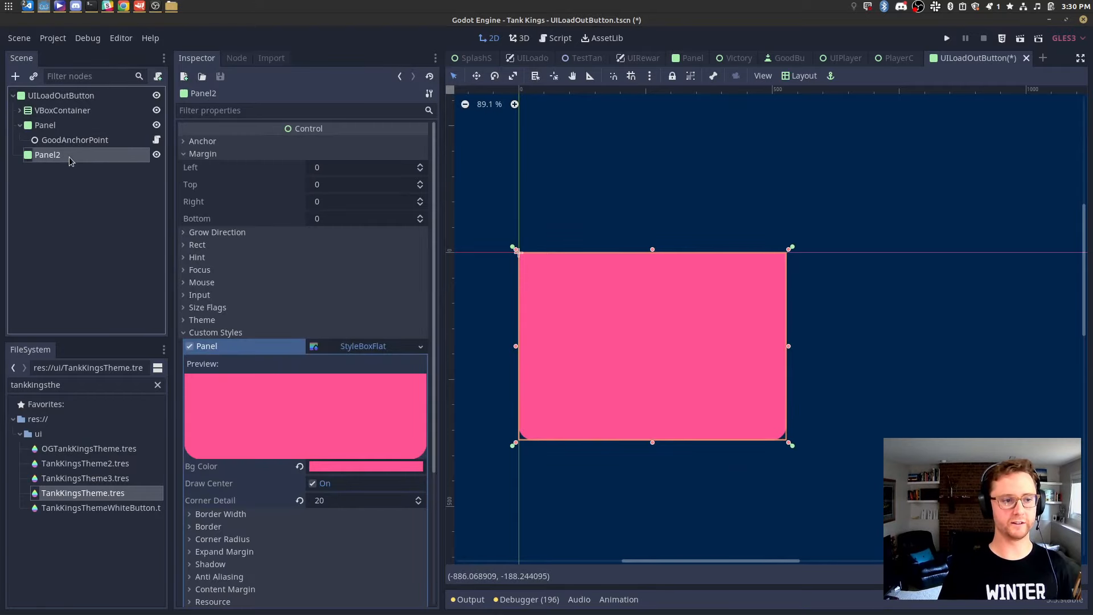
click(105, 158)
key(ctrl+a)
text(Go)
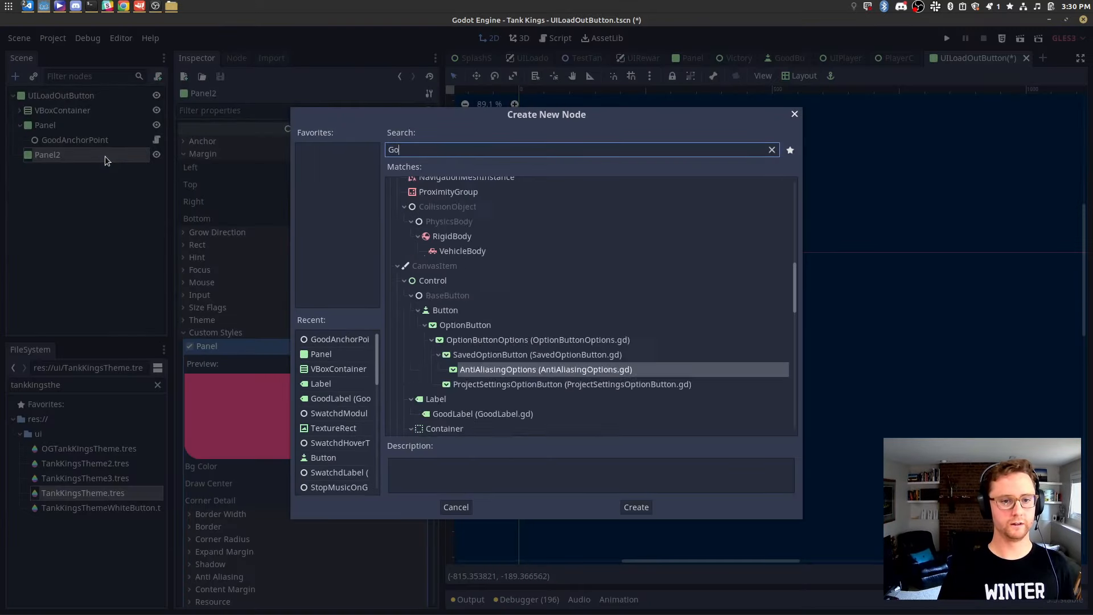
text(odA)
key(Return)
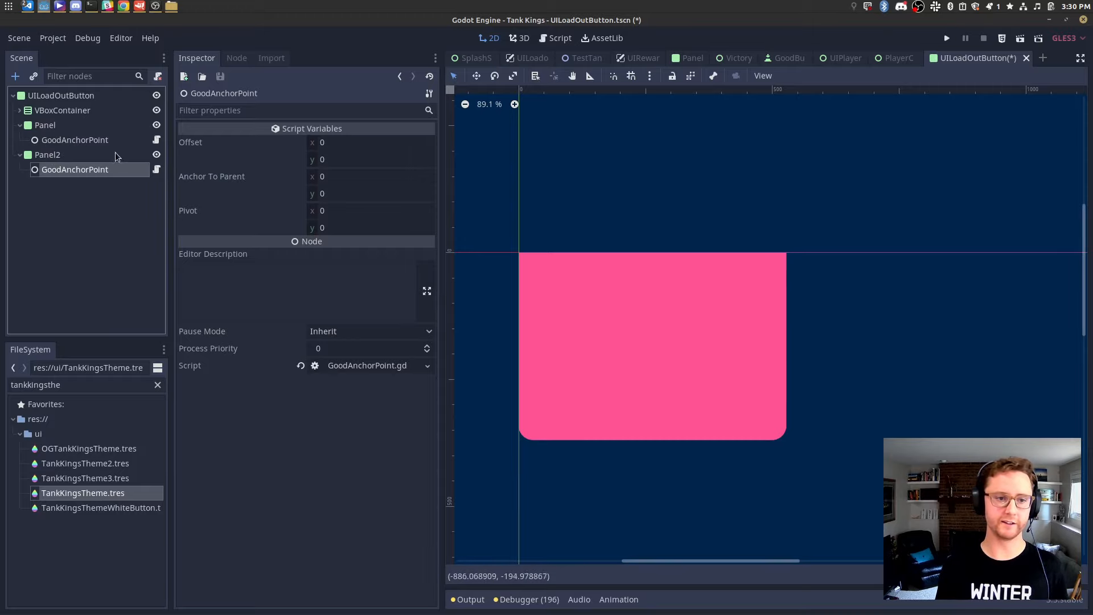
Delete the GoodAnchorPoint nodes under Panel2 and Panel.
click(66, 171)
key(Delete)
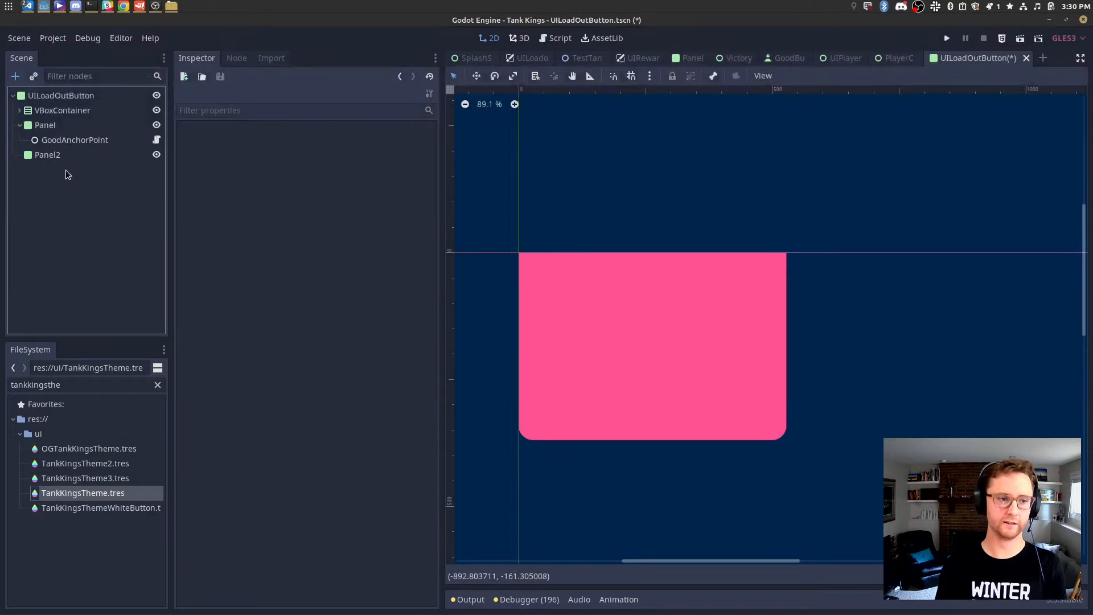
click(77, 142)
key(Delete)
key(Escape)
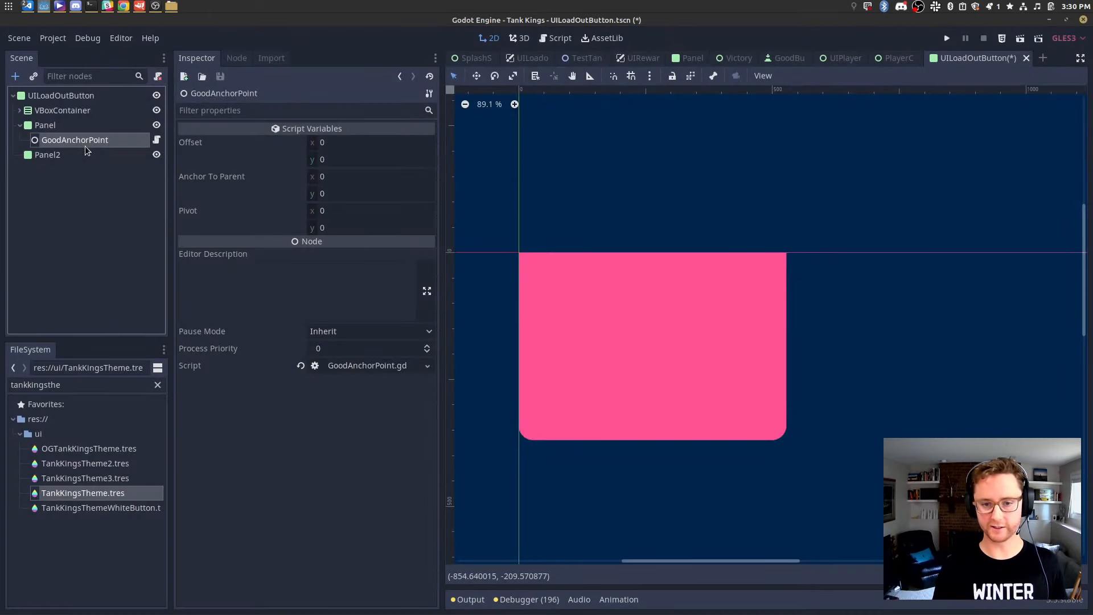
key(Delete)
Undo the GoodAnchorPoint deletions and additions along with Panel2's latest bottom margin changes.
key(ctrl+z)
key(ctrl+z)
key(ctrl+z)
key(ctrl+z)
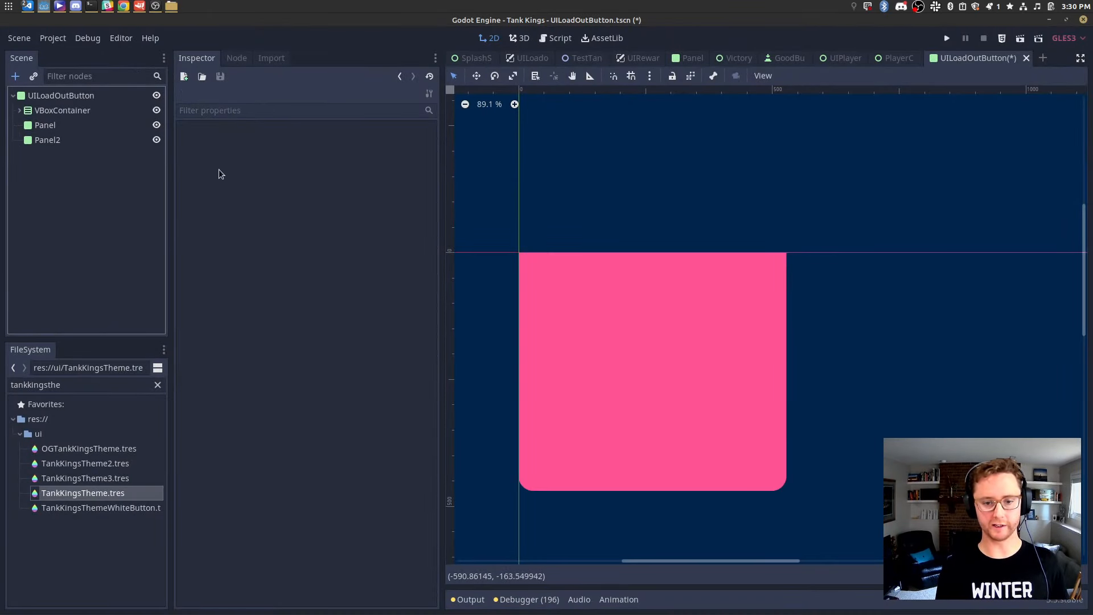
Undo the recent Panel2 styling changes and Panel's last top margin change, leaving Panel2 hidden.
key(ctrl+z)
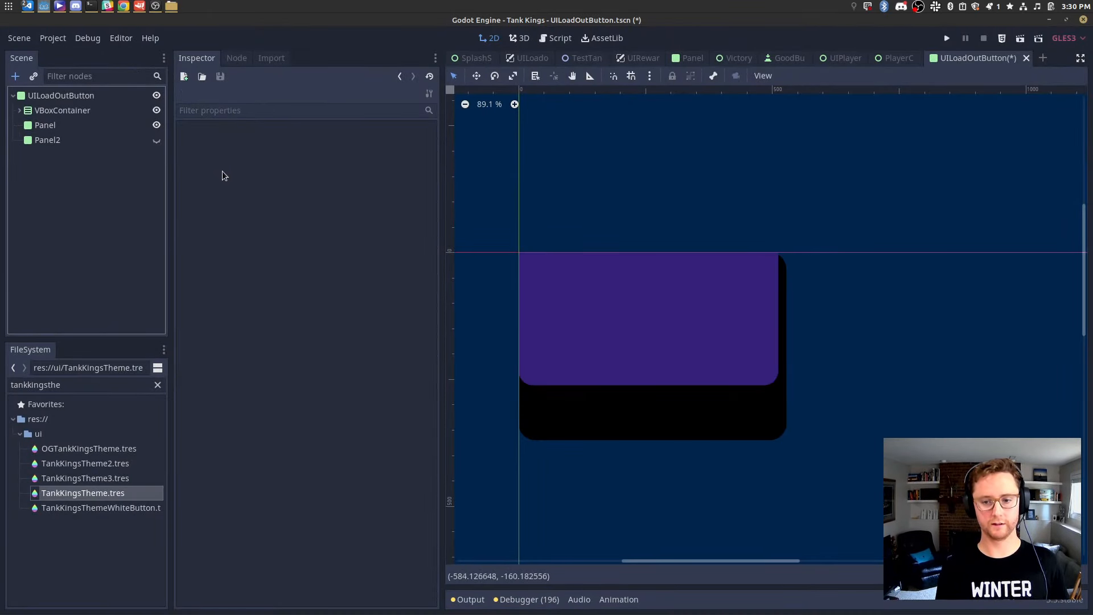
key(ctrl+z)
key(ctrl+z)
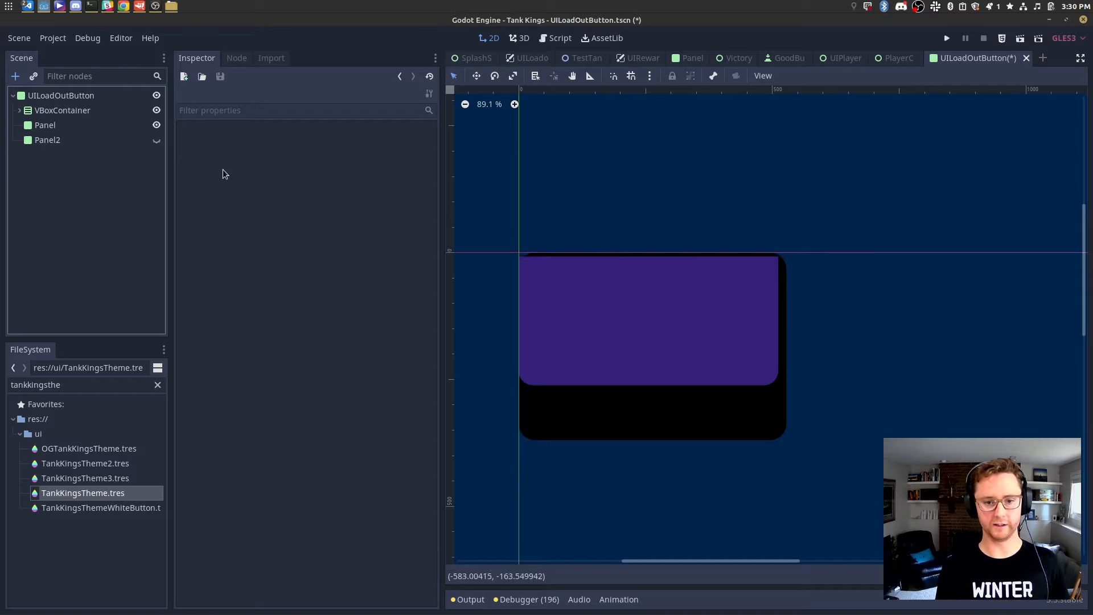
click(157, 140)
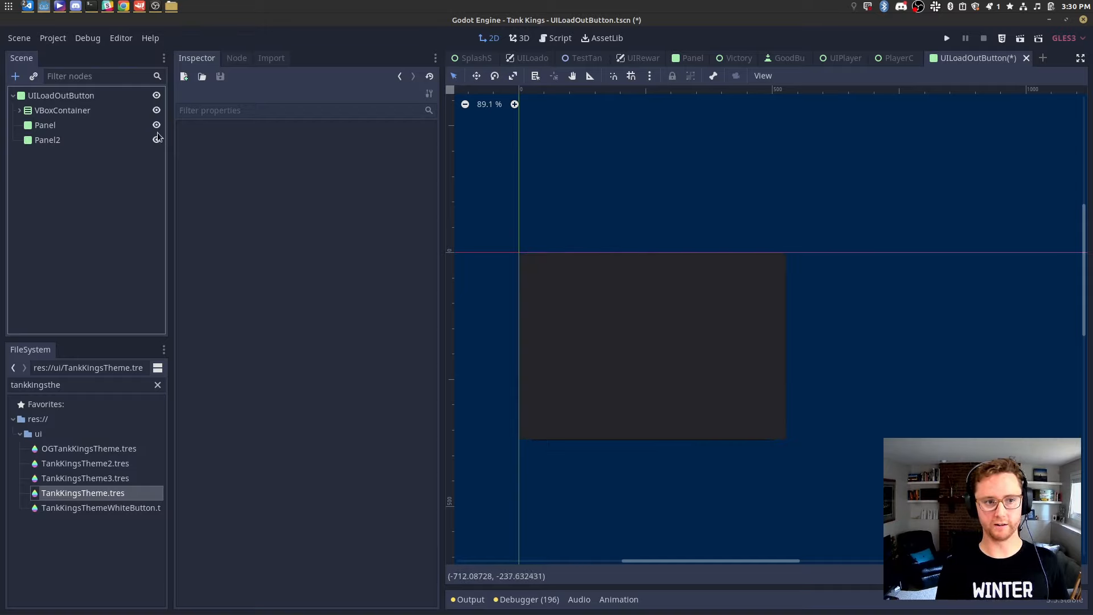
click(145, 140)
click(157, 140)
click(157, 126)
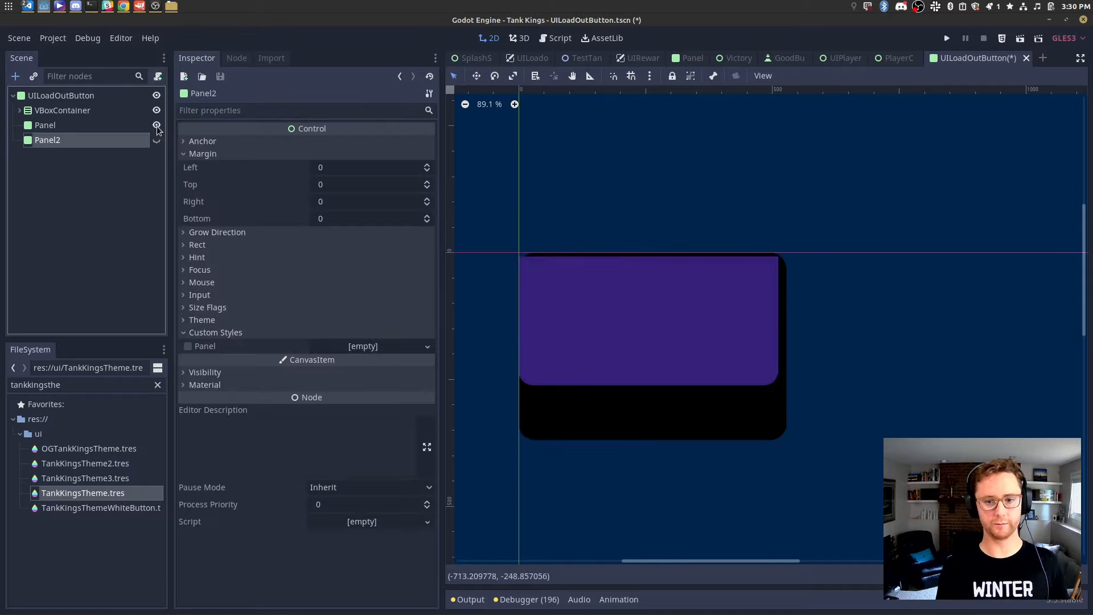
Apply the Full Rect layout to the Panel node.
click(69, 126)
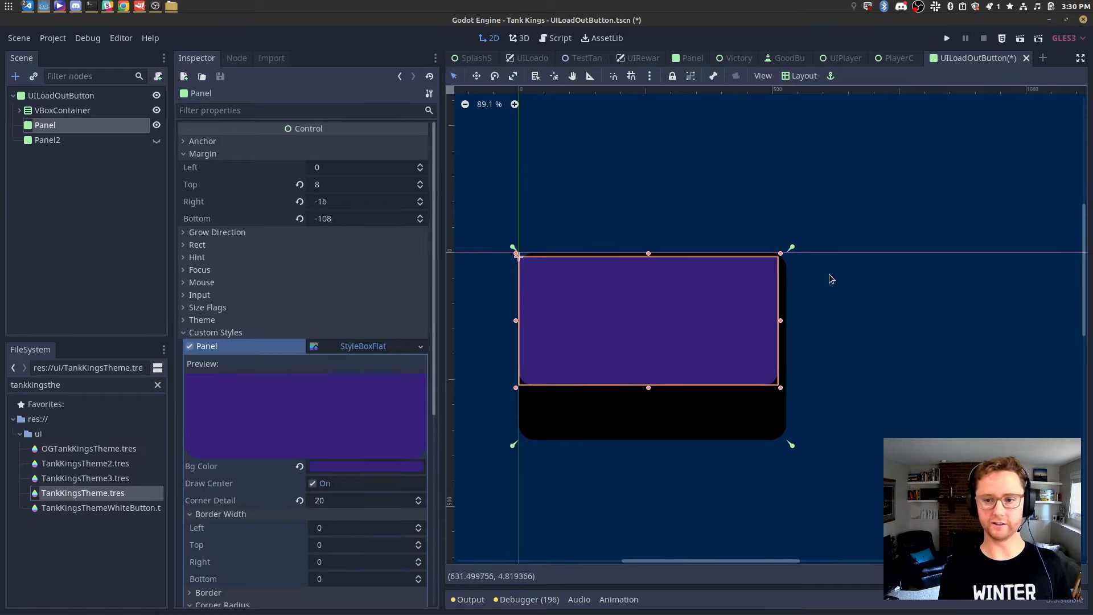
click(355, 201)
click(800, 76)
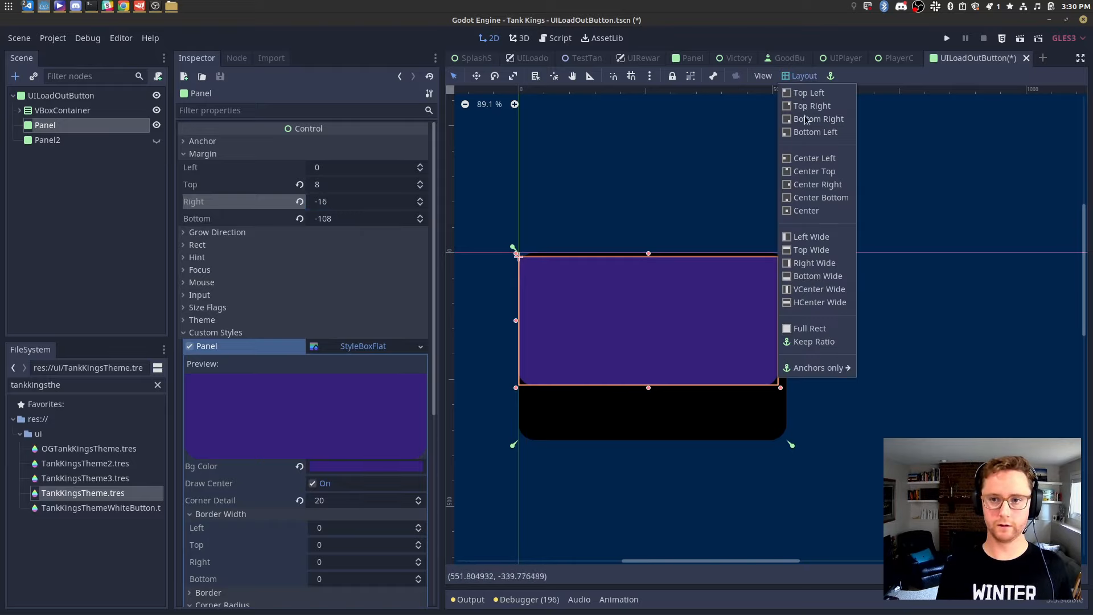
click(776, 324)
Set Panel's left, top, right and bottom margins each to 8.
click(390, 172)
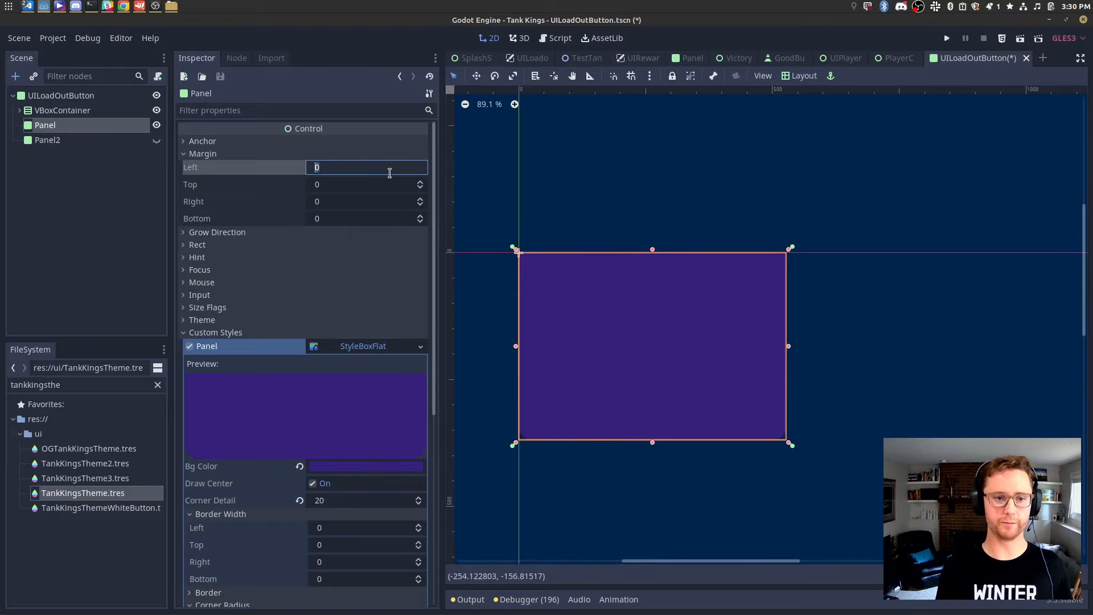
text(7)
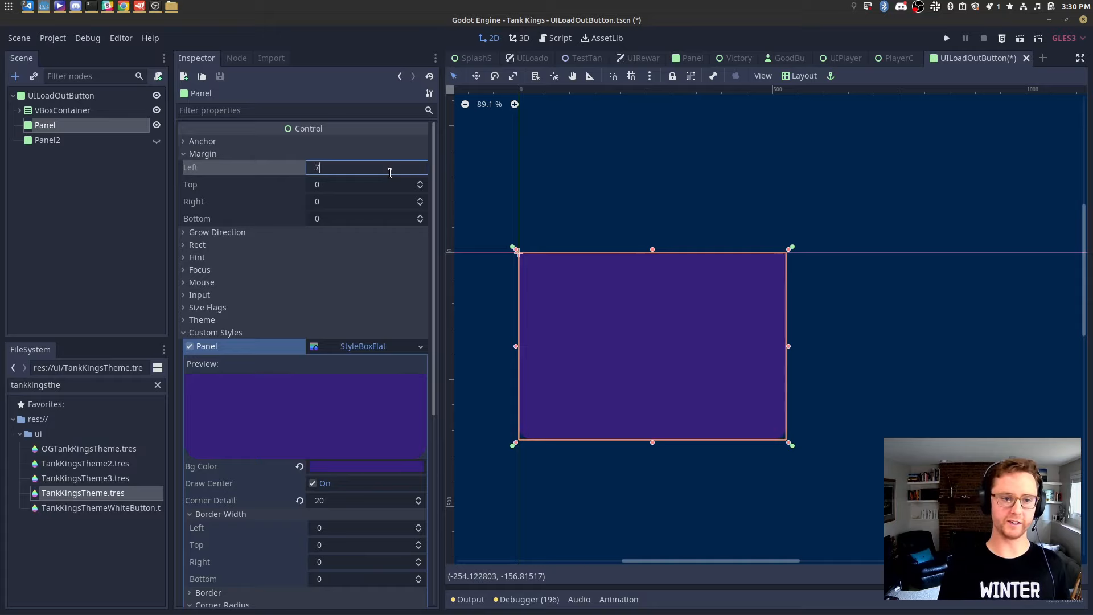
key(Tab)
key(BackSpace)
key(shift+Tab)
key(Tab)
key(shift+Tab)
text(8)
key(Tab)
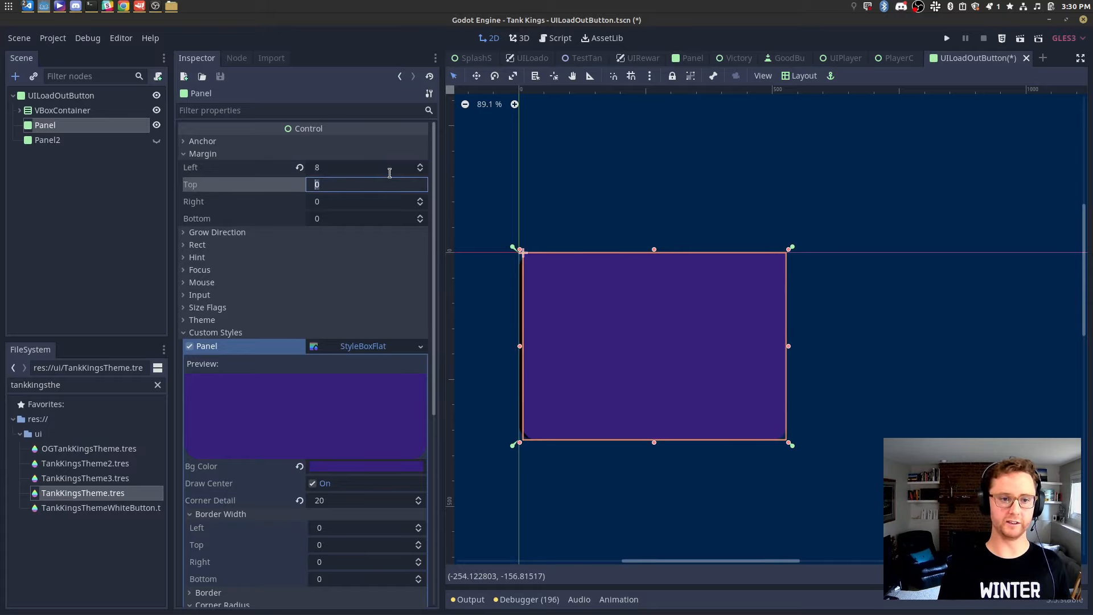
text(8)
key(Tab)
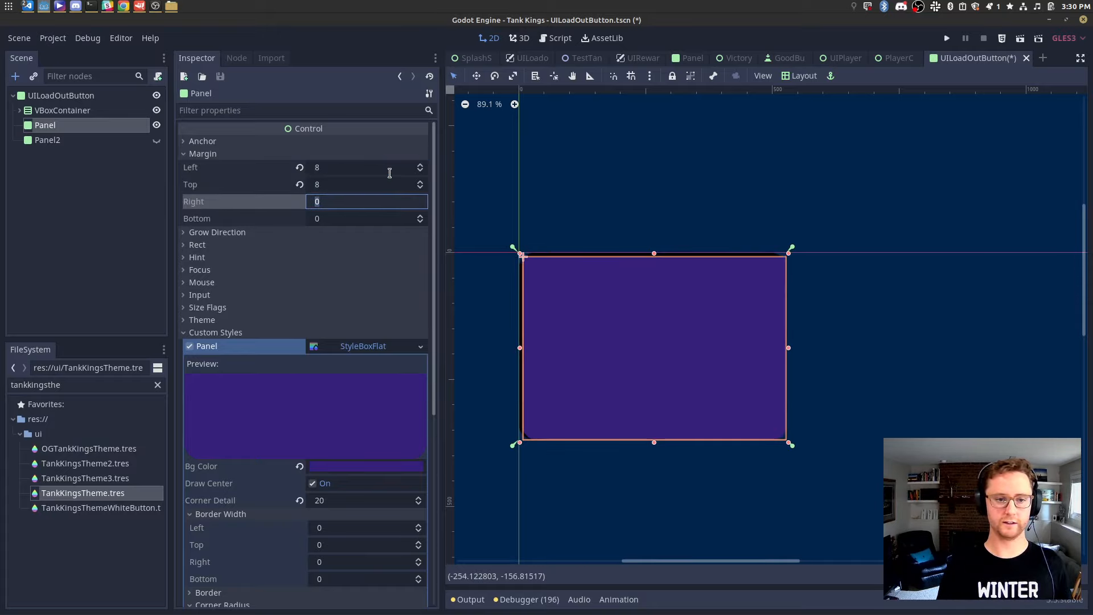
text(8)
key(Tab)
text(8)
Set Panel's top margin to 100 and save the scene.
key(shift+Tab)
key(shift+Tab)
key(shift+Tab)
key(Tab)
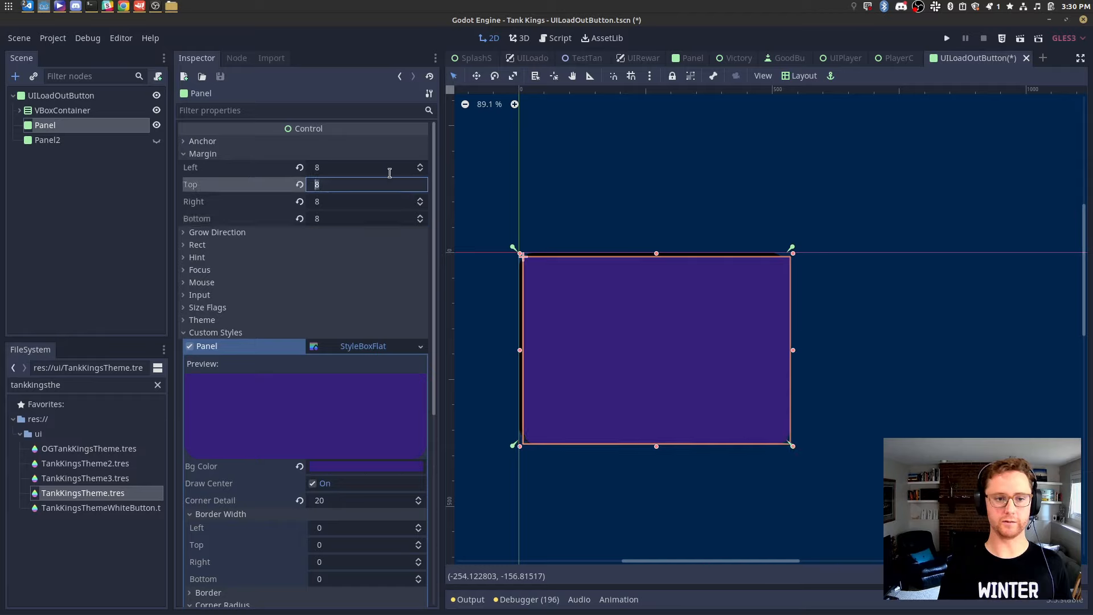
text(100)
key(Return)
key(ctrl+s)
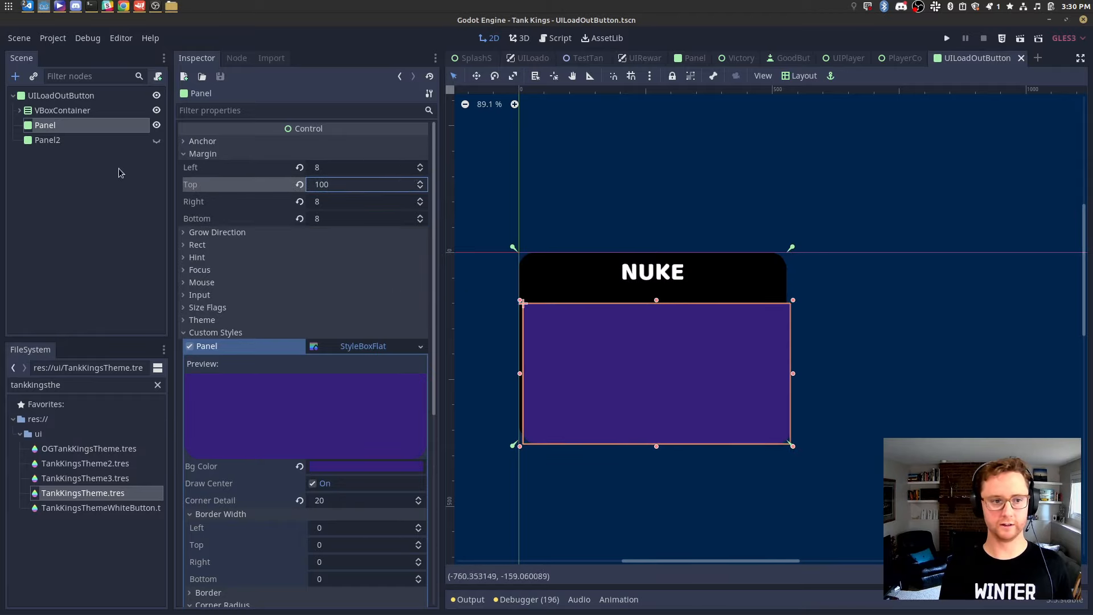
Make Panel2 visible and apply the Center Top layout to it.
click(156, 140)
click(125, 140)
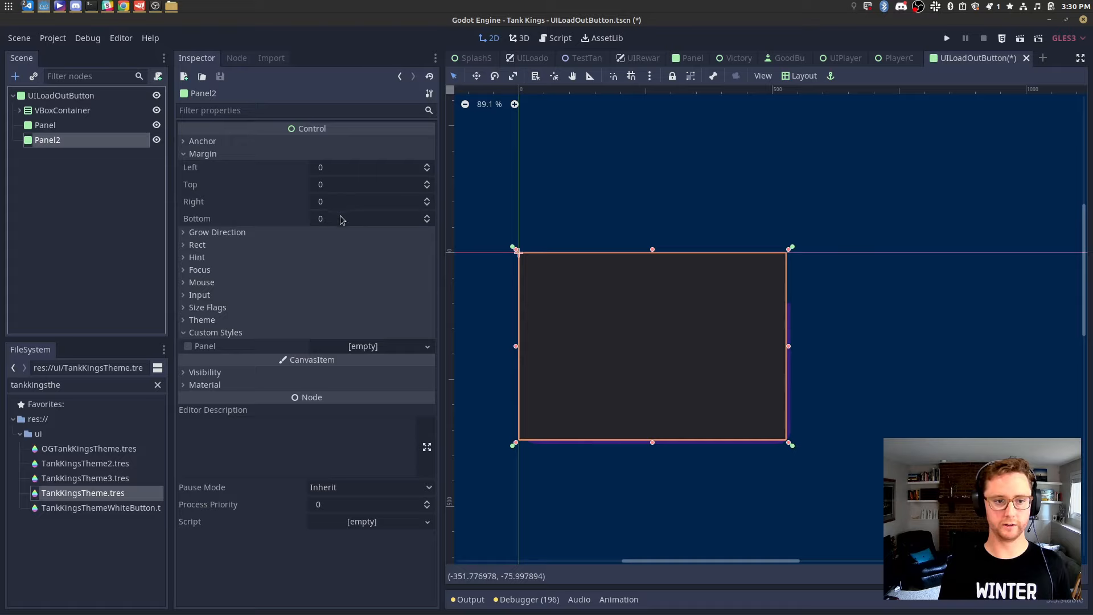
click(800, 75)
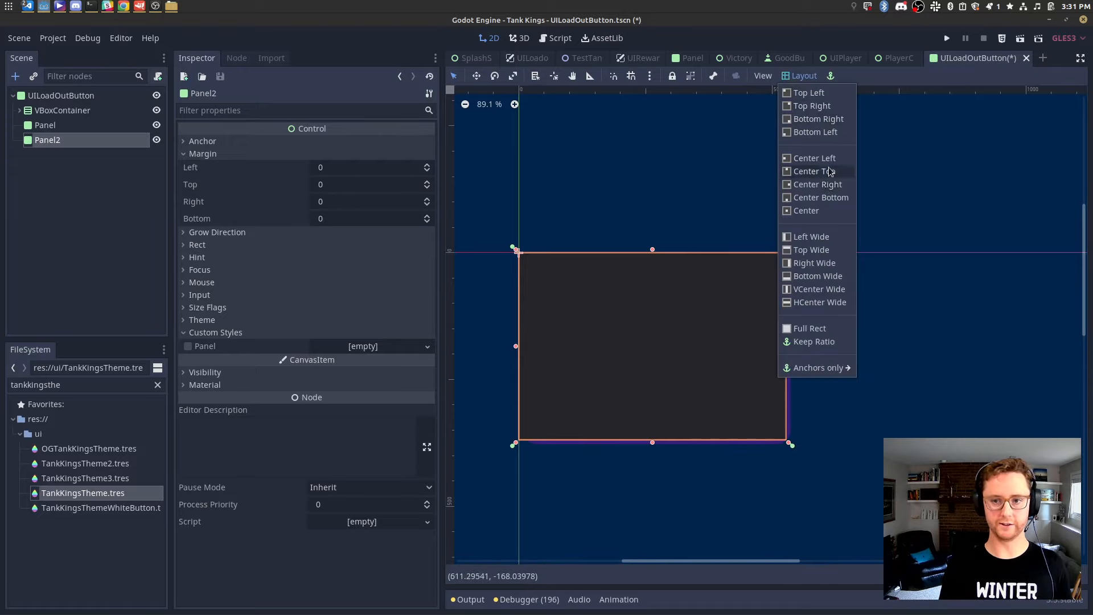
click(829, 171)
Set Panel2's minimum height to 100 and enter 0 for its size height.
click(229, 234)
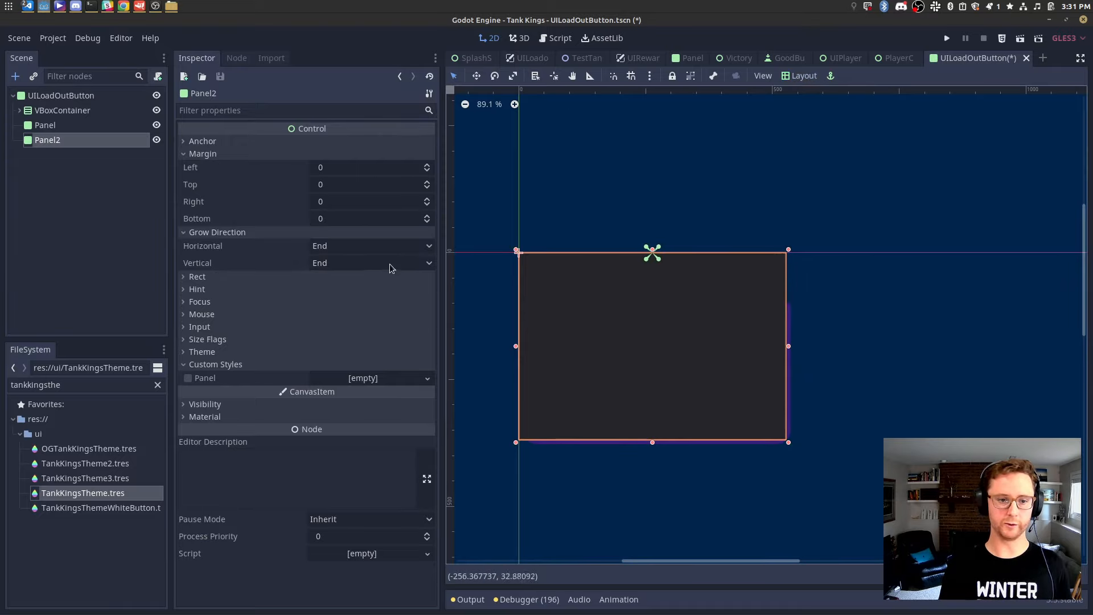
click(391, 267)
click(302, 277)
click(352, 377)
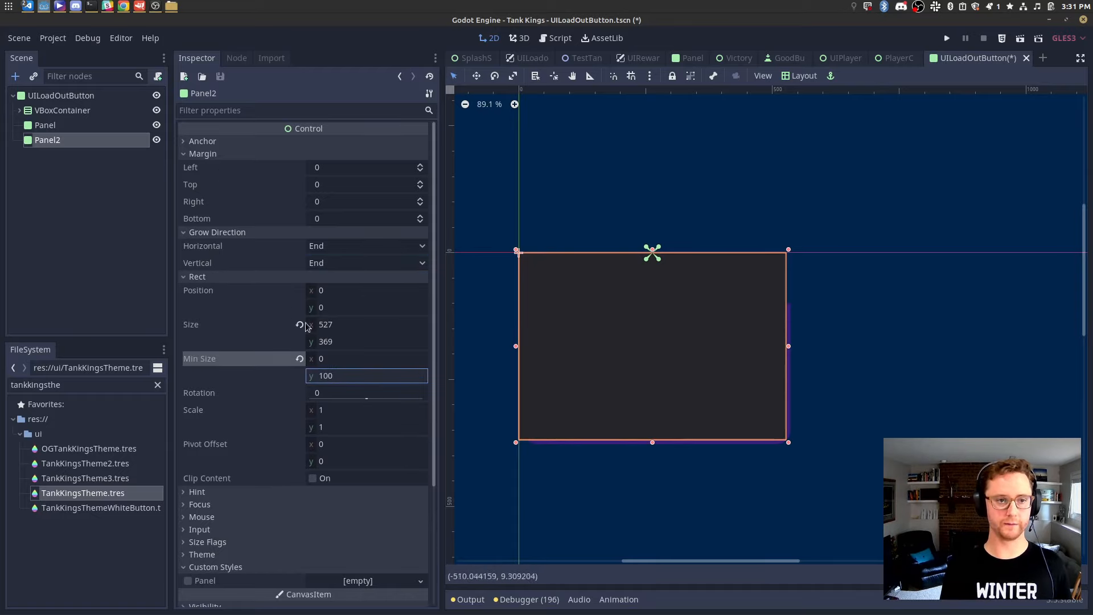
scroll(310, 330, down, 5)
click(367, 183)
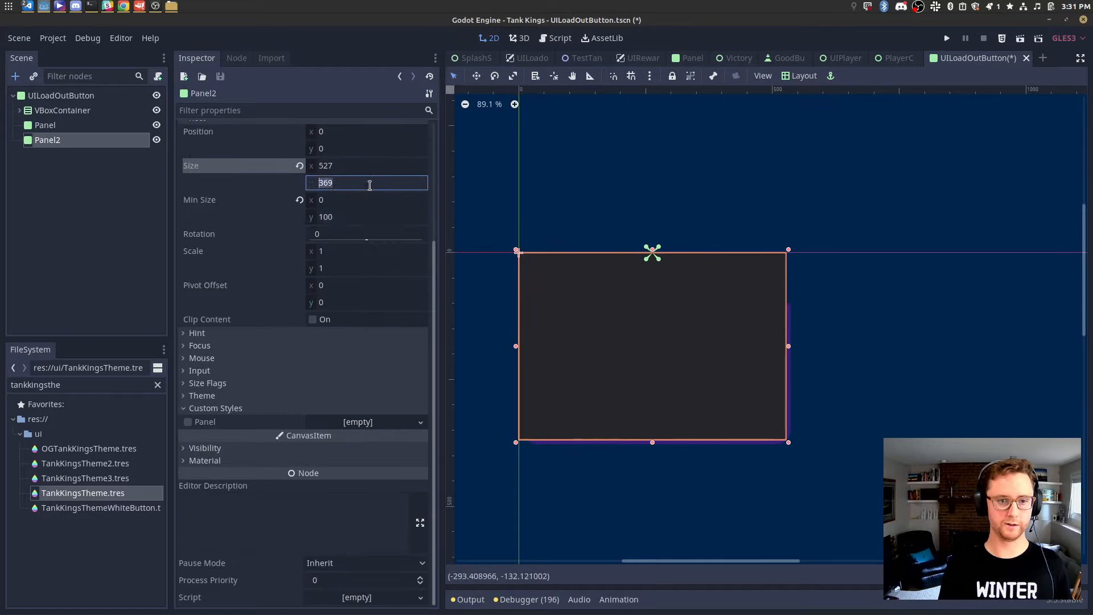
text(0)
key(Return)
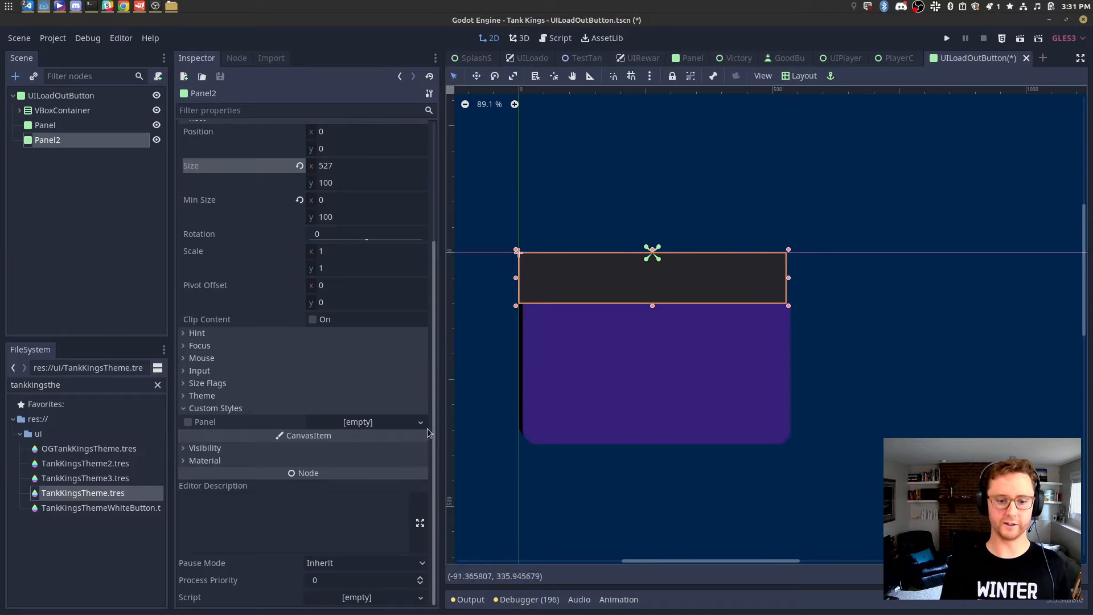
Paste the copied StyleBoxFlat as Panel2's custom panel style.
click(364, 422)
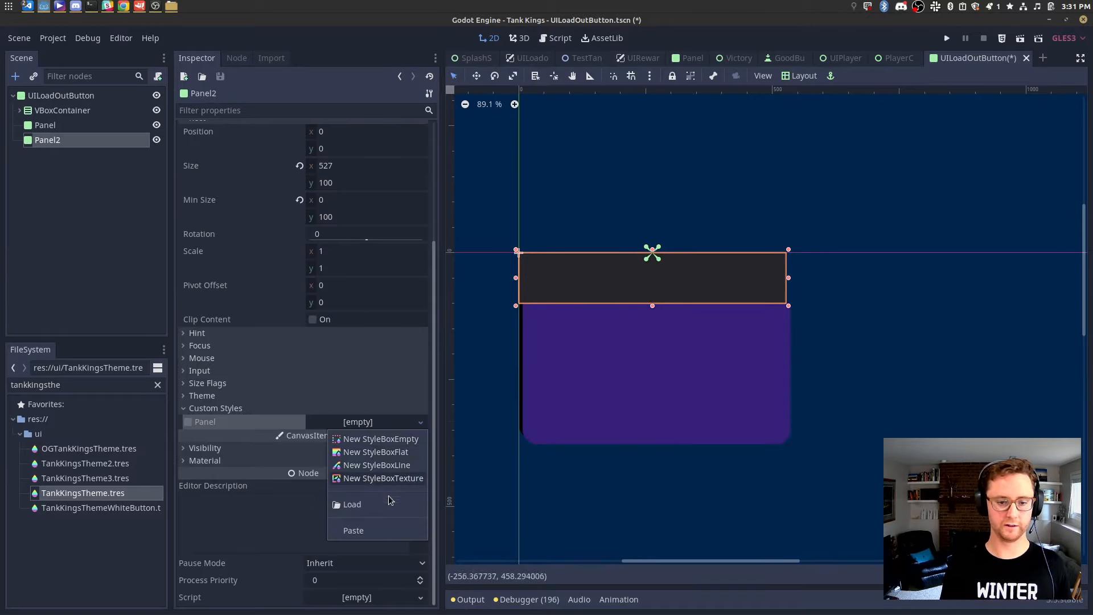
click(374, 527)
Copy the pink hex code from the Slack chat and set the pasted StyleBoxFlat's background colour to FF5293.
click(348, 541)
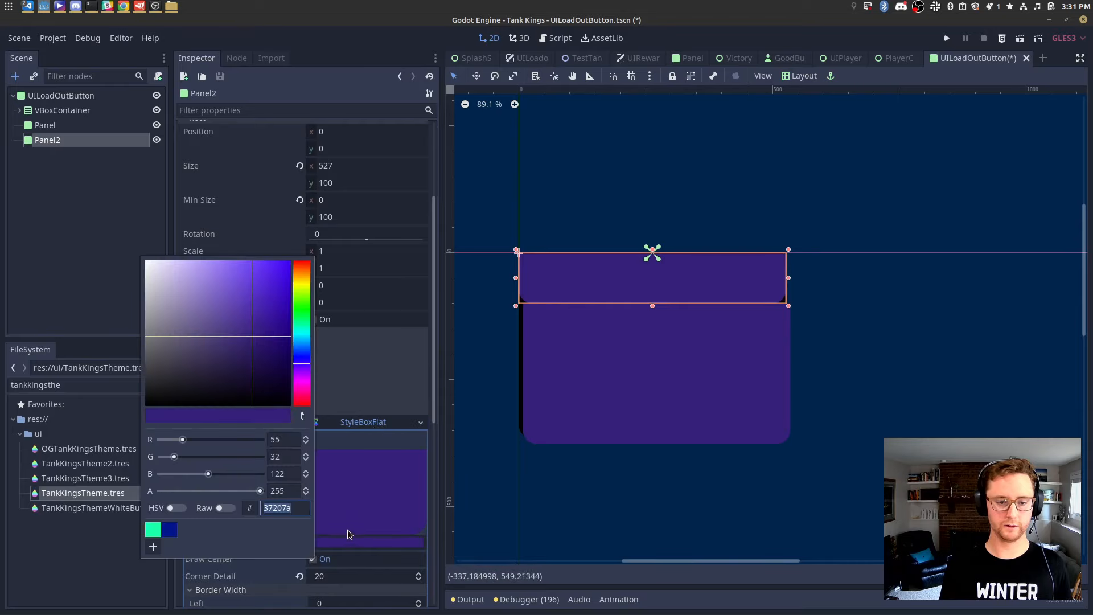
key(alt+Tab)
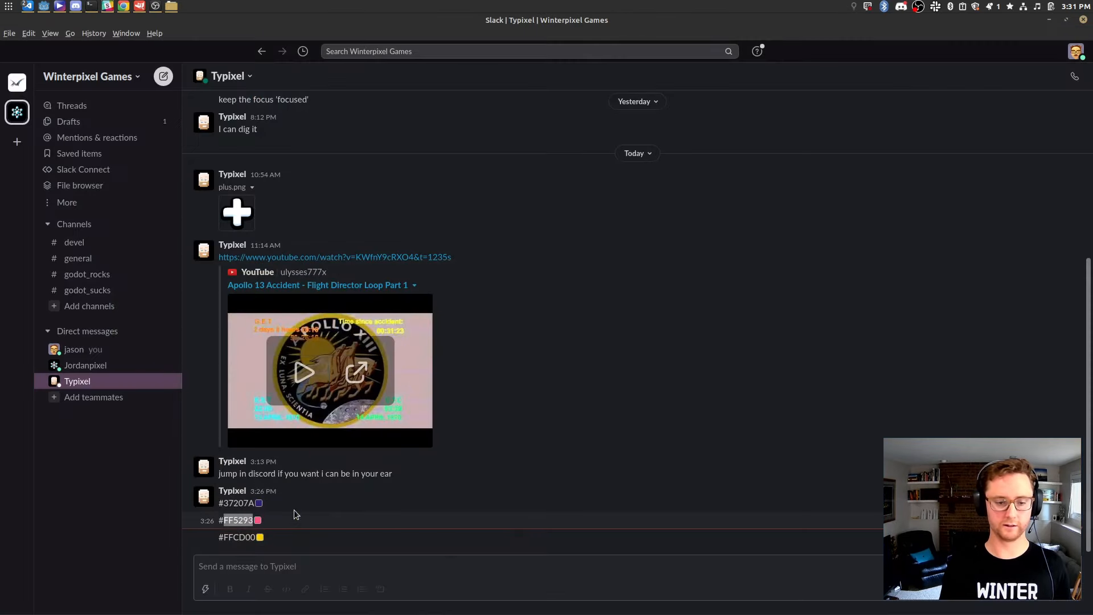
key(ctrl+c)
key(alt+Tab)
click(348, 544)
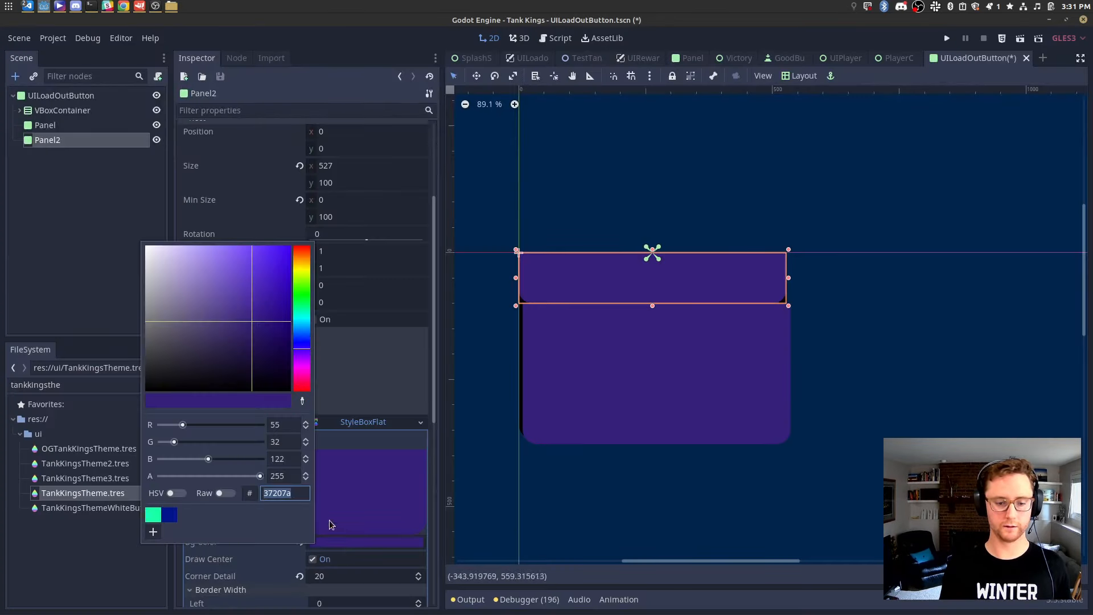
key(ctrl+v)
key(Return)
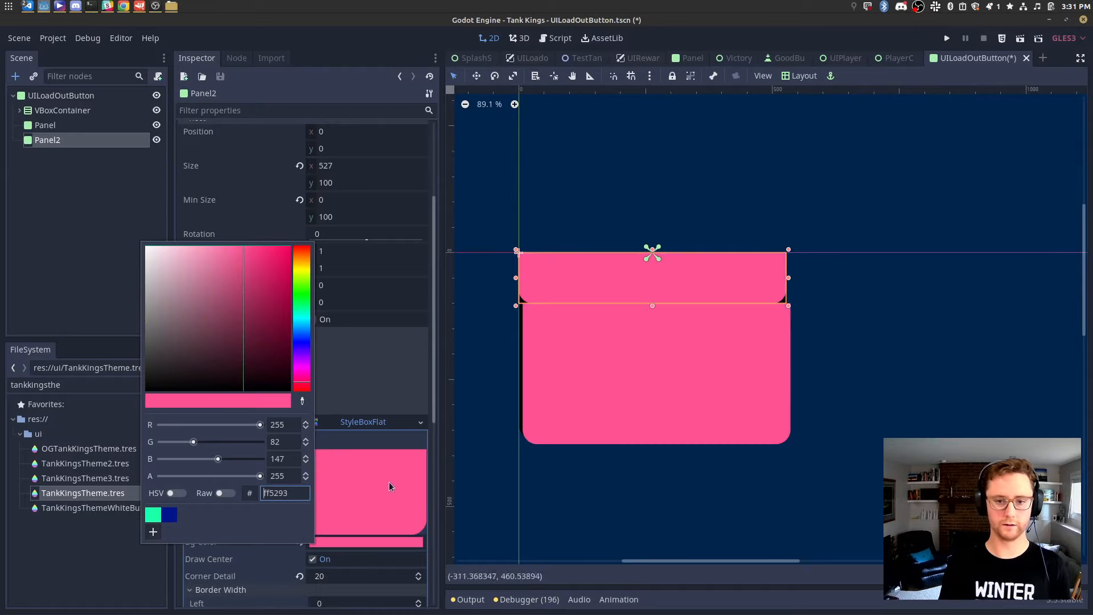
click(403, 426)
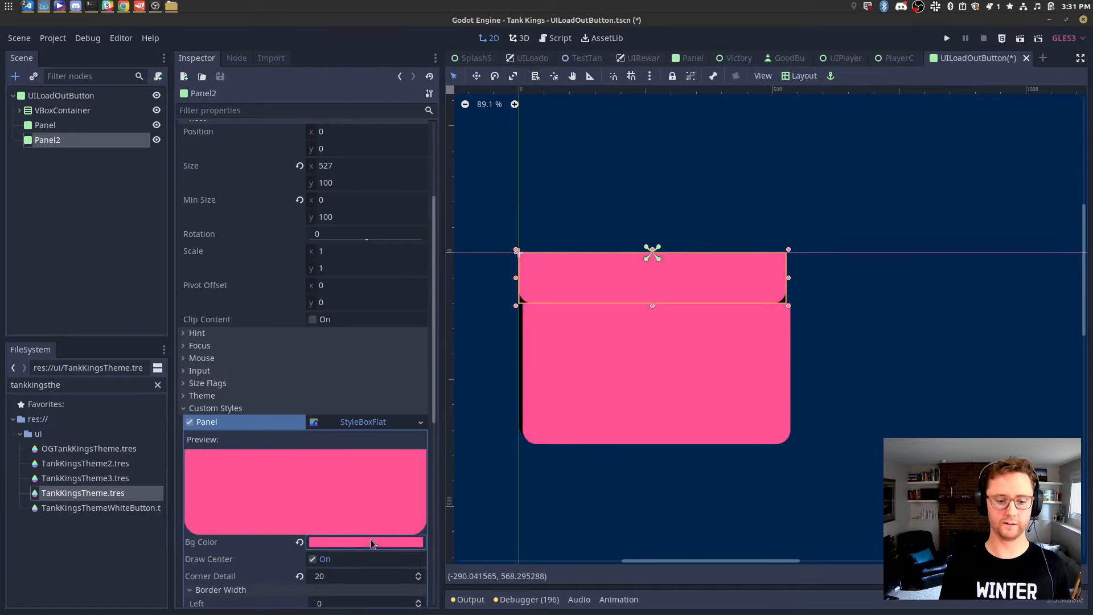
Copy 37207A from the Slack chat and restore it as the shared StyleBoxFlat's background colour.
key(alt+Tab)
double_click(243, 505)
key(ctrl+c)
key(alt+Tab)
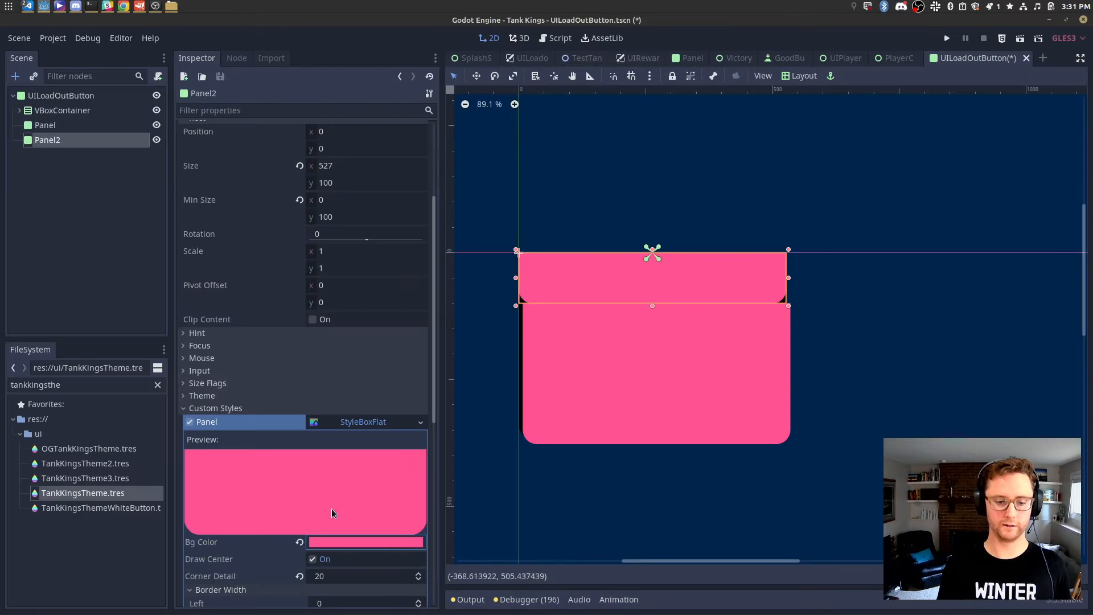
click(355, 540)
key(ctrl+v)
key(Return)
click(425, 424)
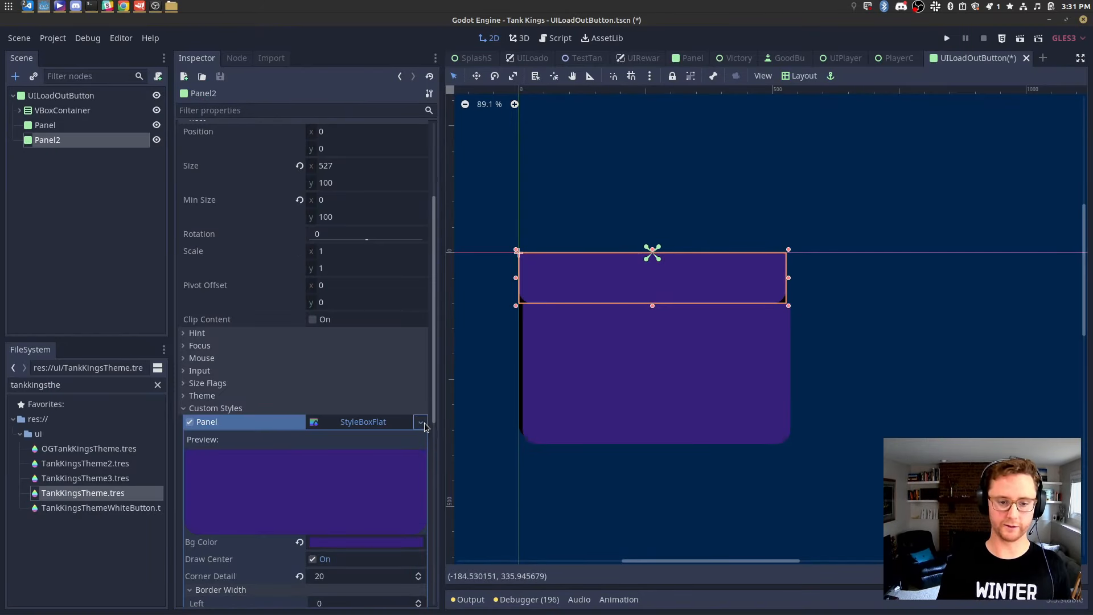
Make Panel2's StyleBoxFlat unique and set its background colour to FF5293, copied from the Slack chat.
click(424, 426)
click(379, 540)
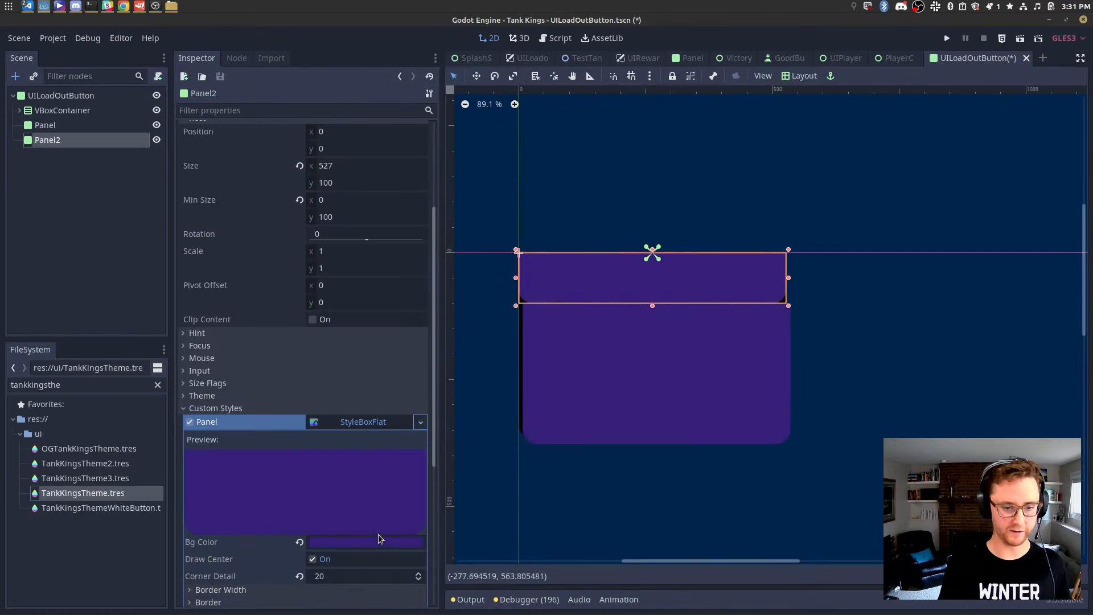
key(alt+Tab)
double_click(239, 520)
key(ctrl+c)
key(alt+Tab)
click(343, 543)
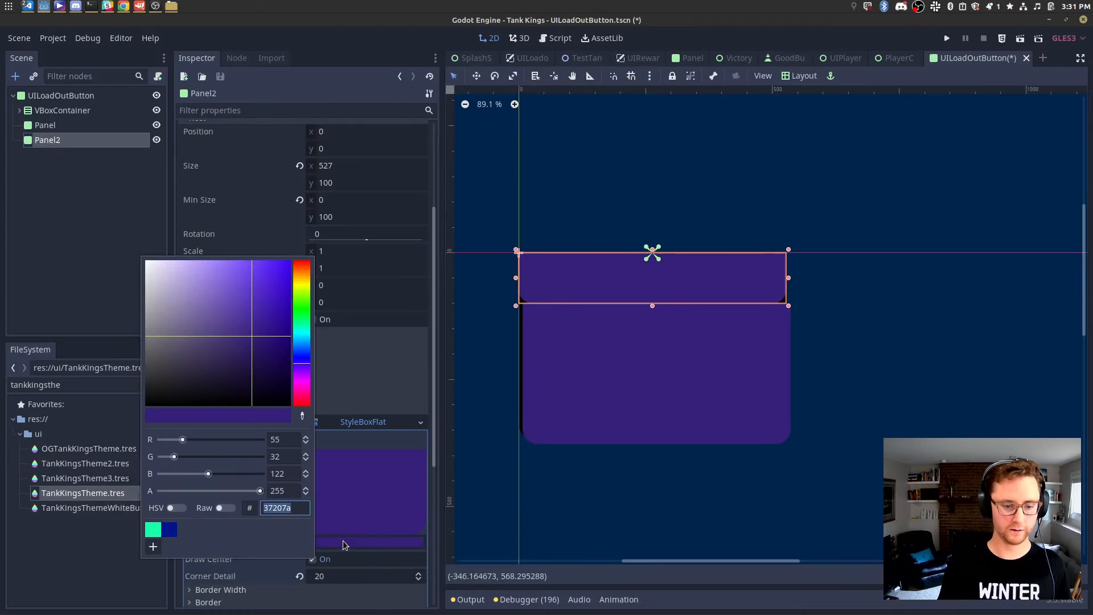
key(ctrl+v)
key(Return)
Reset the bottom corner radii of Panel2's style to 0 and set its top left and top right radii to 28.
click(104, 140)
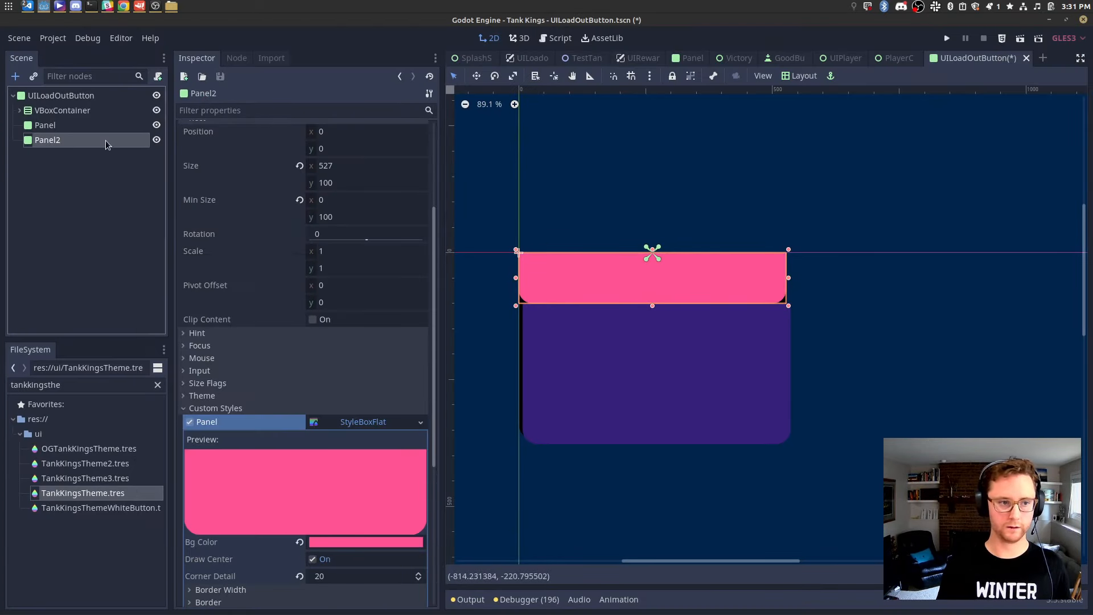
scroll(319, 487, down, 5)
click(228, 345)
click(228, 386)
click(302, 434)
click(301, 451)
click(347, 400)
text(28)
key(Tab)
text(28)
scroll(661, 303, up, 4)
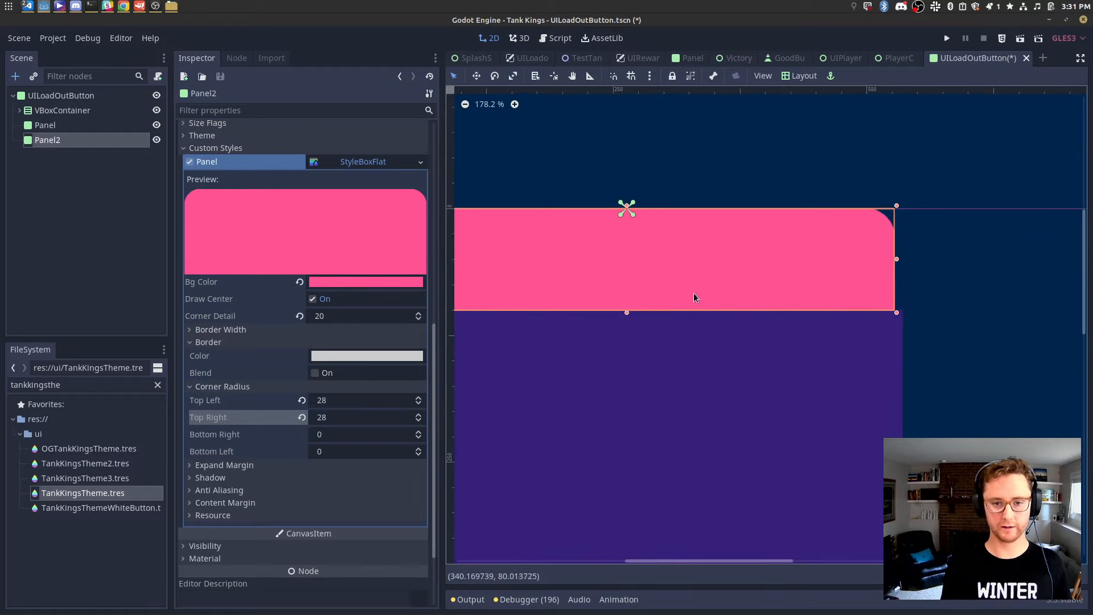
scroll(694, 292, down, 1)
scroll(224, 148, up, 2)
Reset Panel2's left margin to its default of 0.
scroll(226, 147, up, 4)
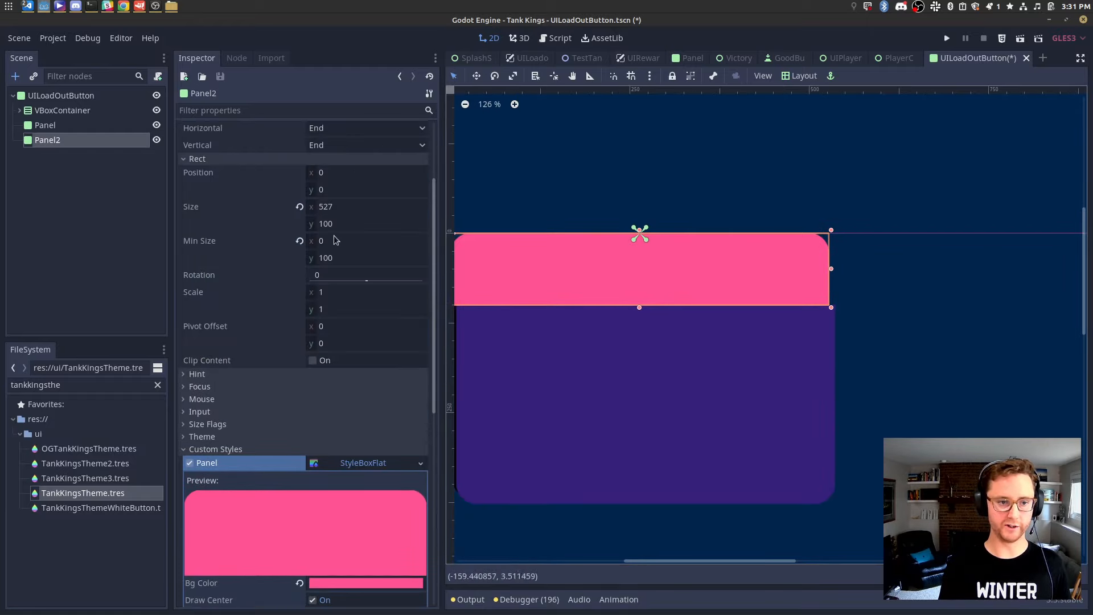
scroll(333, 239, up, 2)
click(300, 166)
Set Panel2's horizontal grow direction to Both.
click(800, 75)
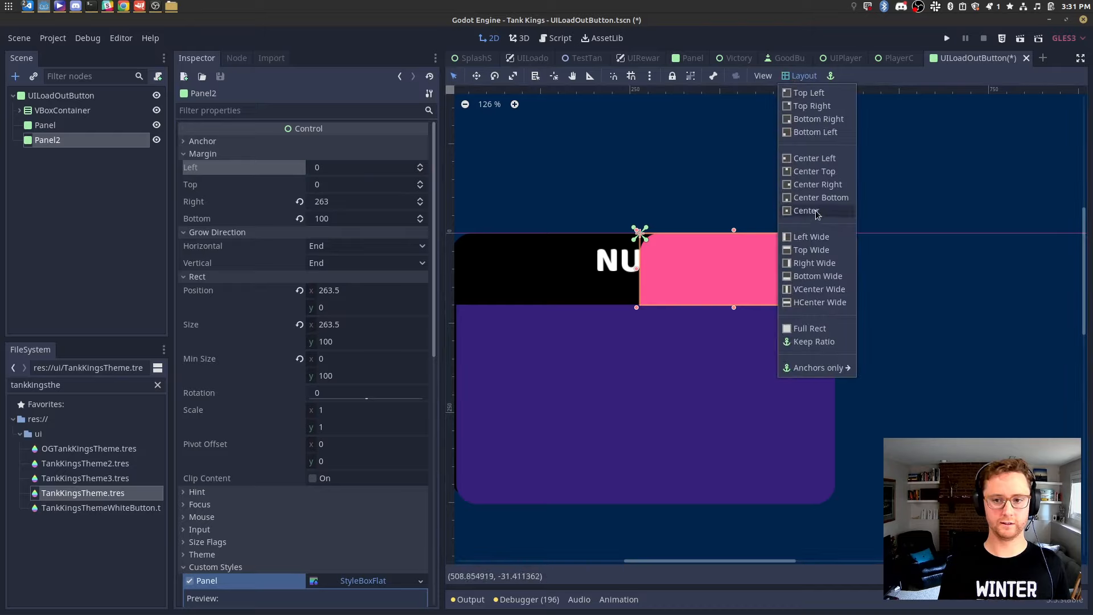
click(357, 247)
click(358, 247)
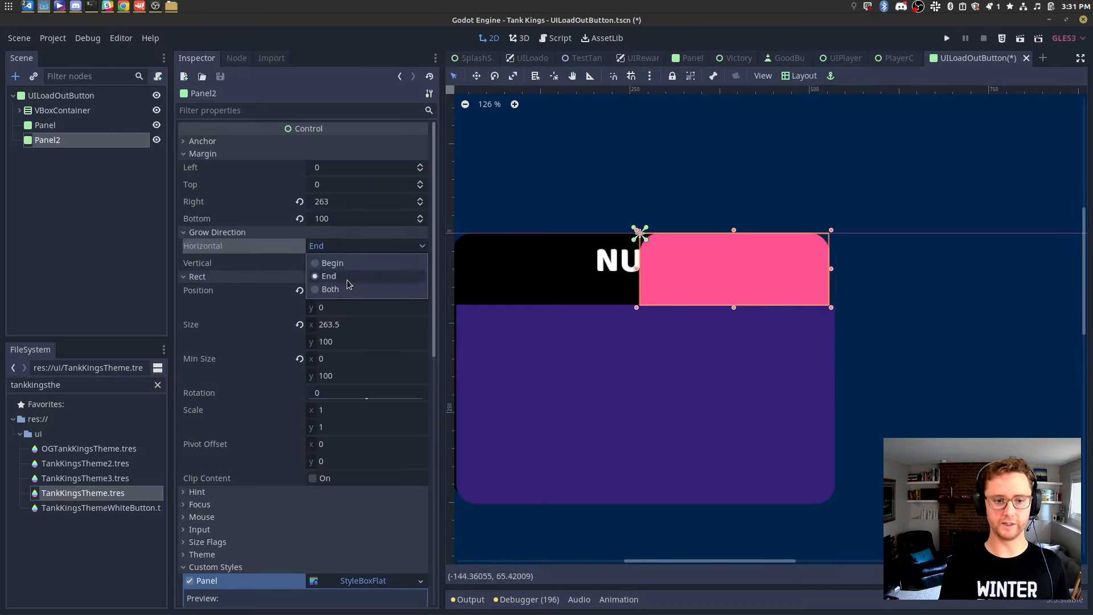
click(348, 289)
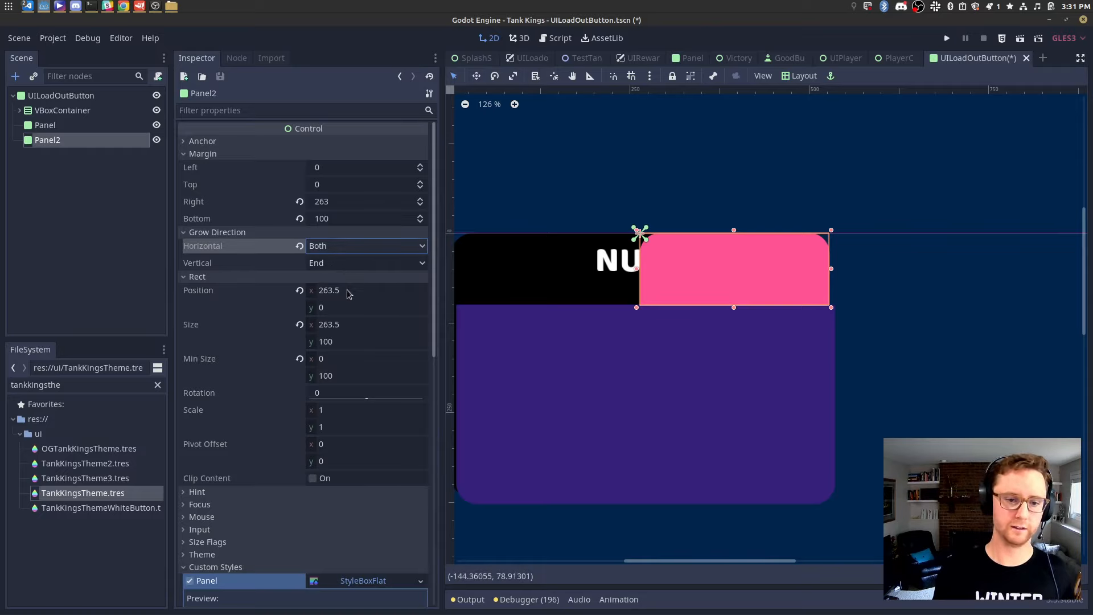
Set Panel2's right margin to 0 and apply the Top Wide layout preset to it.
click(351, 203)
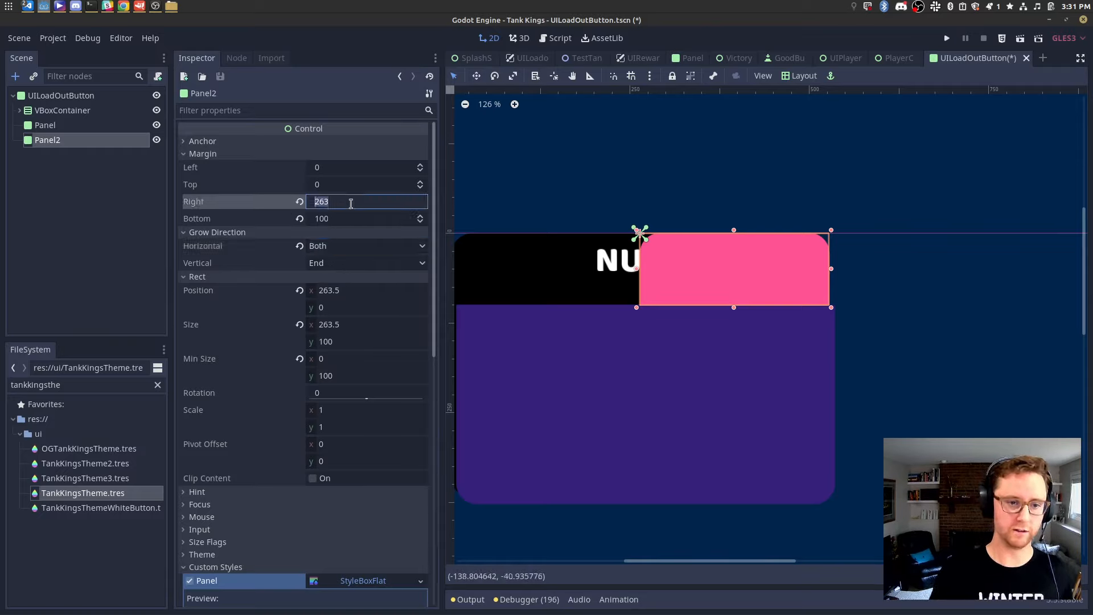
text(0)
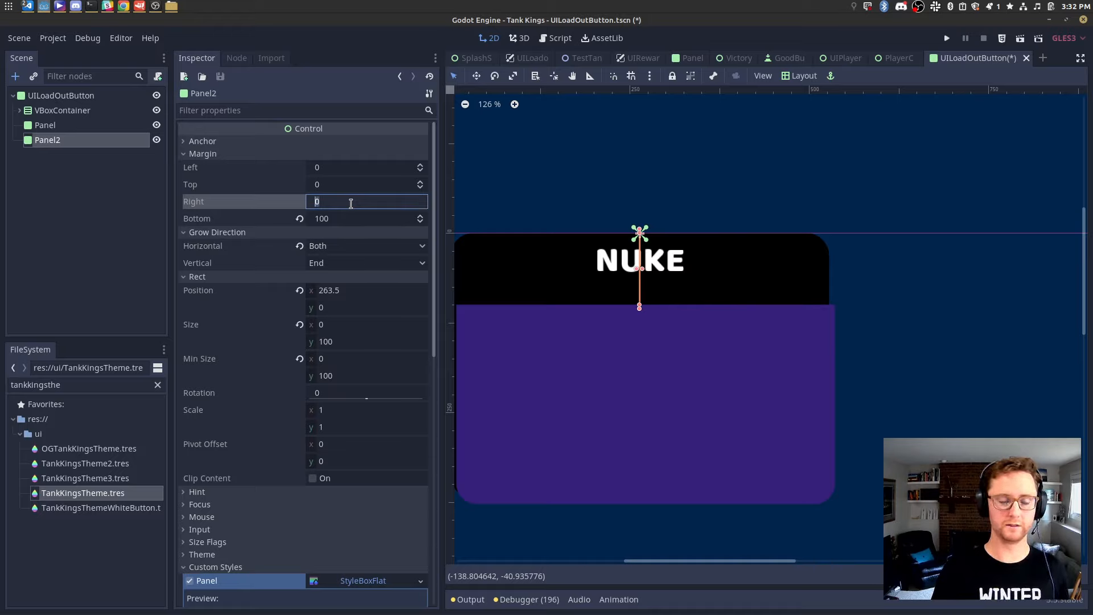
click(802, 74)
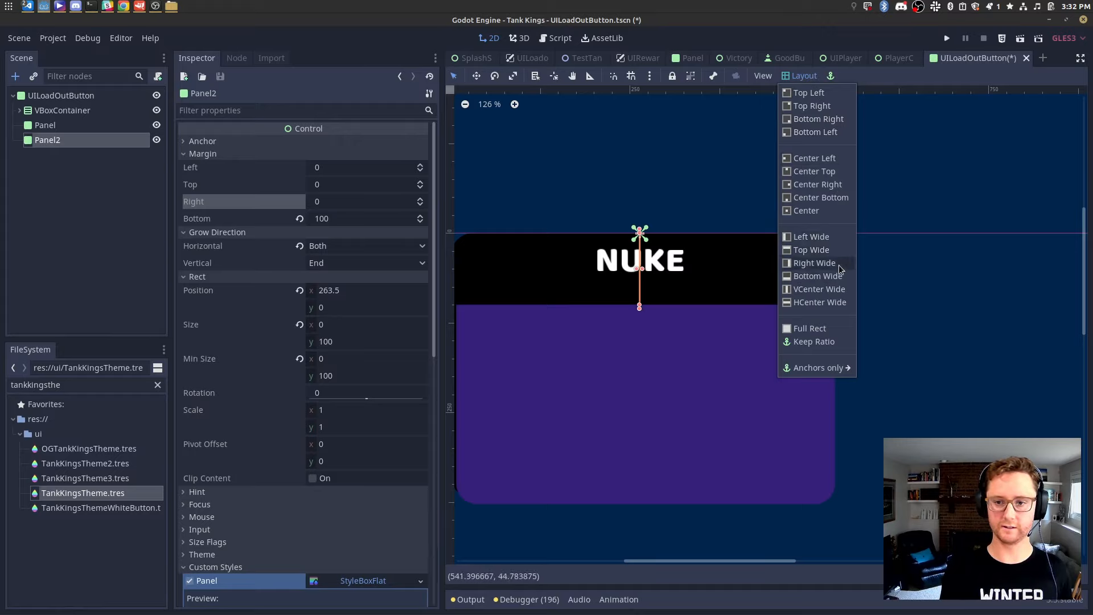
click(812, 250)
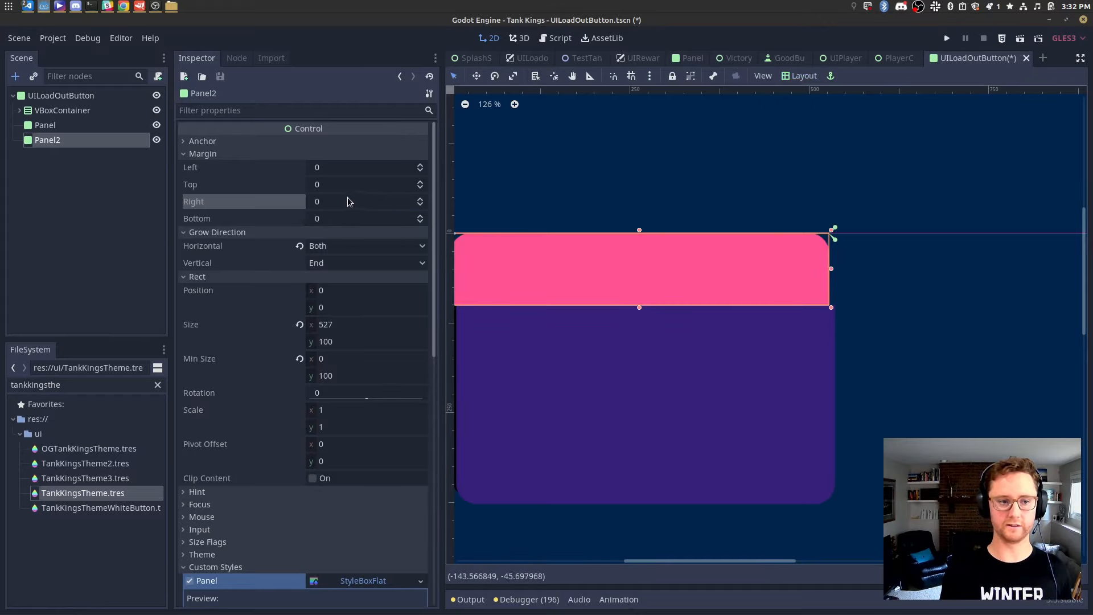
Set Panel2's left, top and right margins to 8.
click(350, 166)
text(8)
key(Tab)
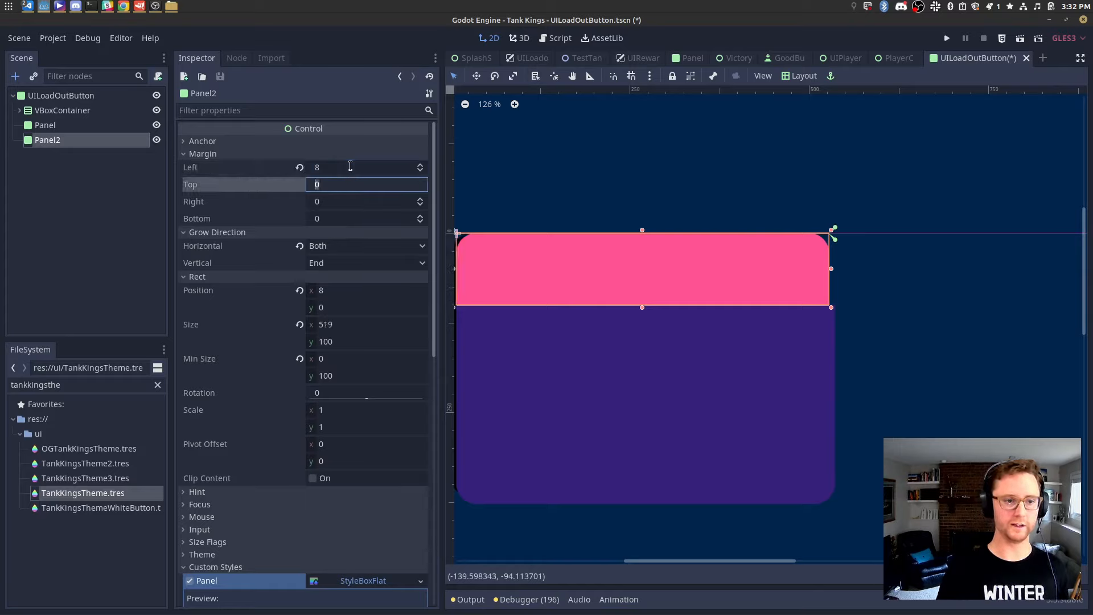
text(8)
key(Tab)
text(8)
key(Return)
key(Tab)
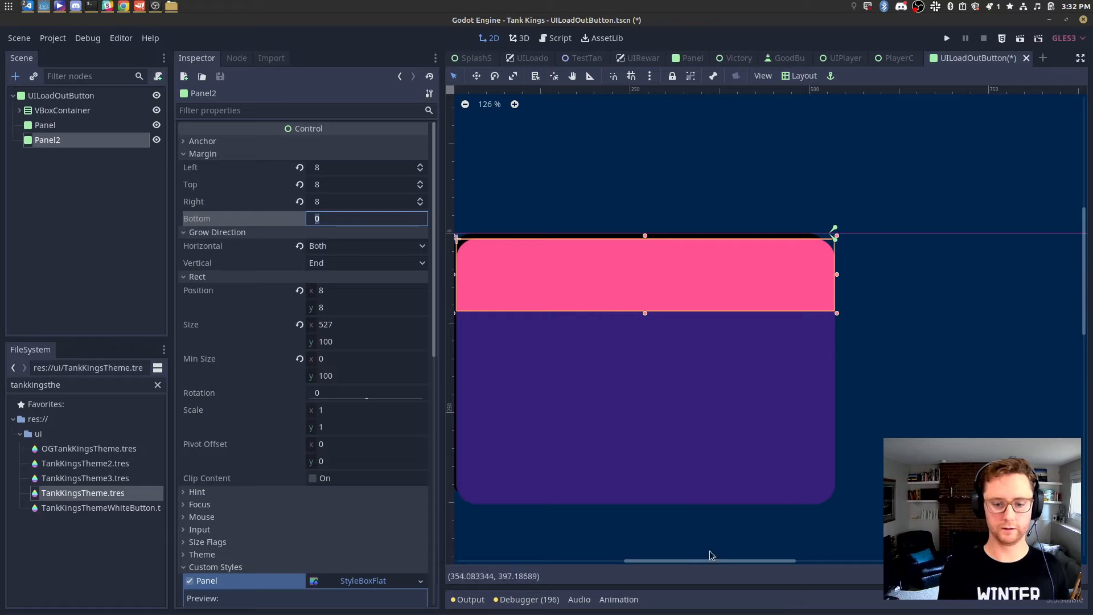
drag(707, 561, 704, 561)
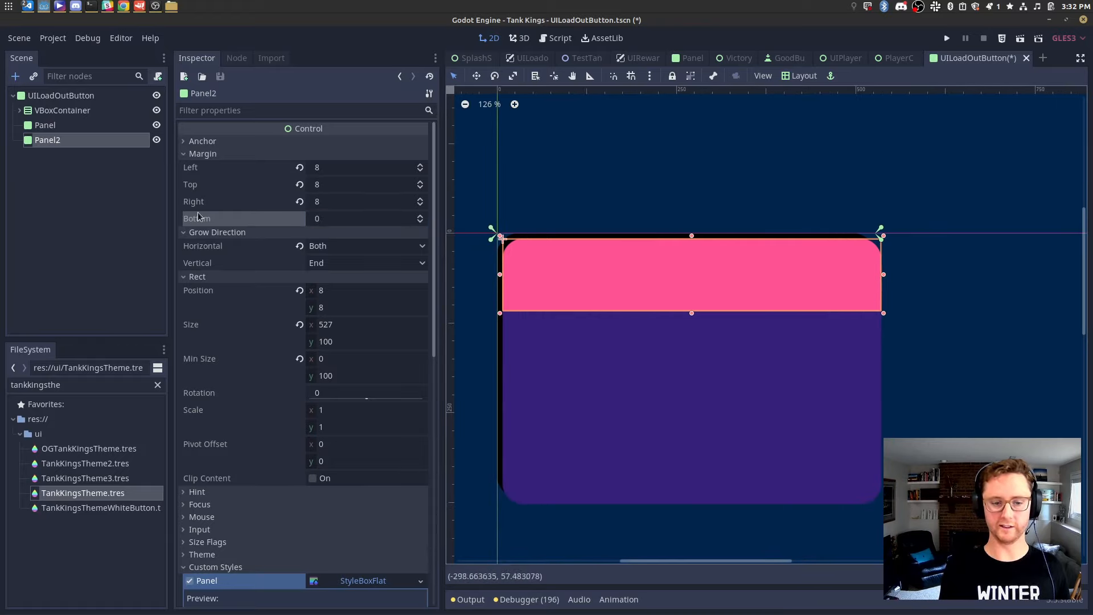
Set the right and bottom margins of the dark purple Panel to -8.
click(78, 128)
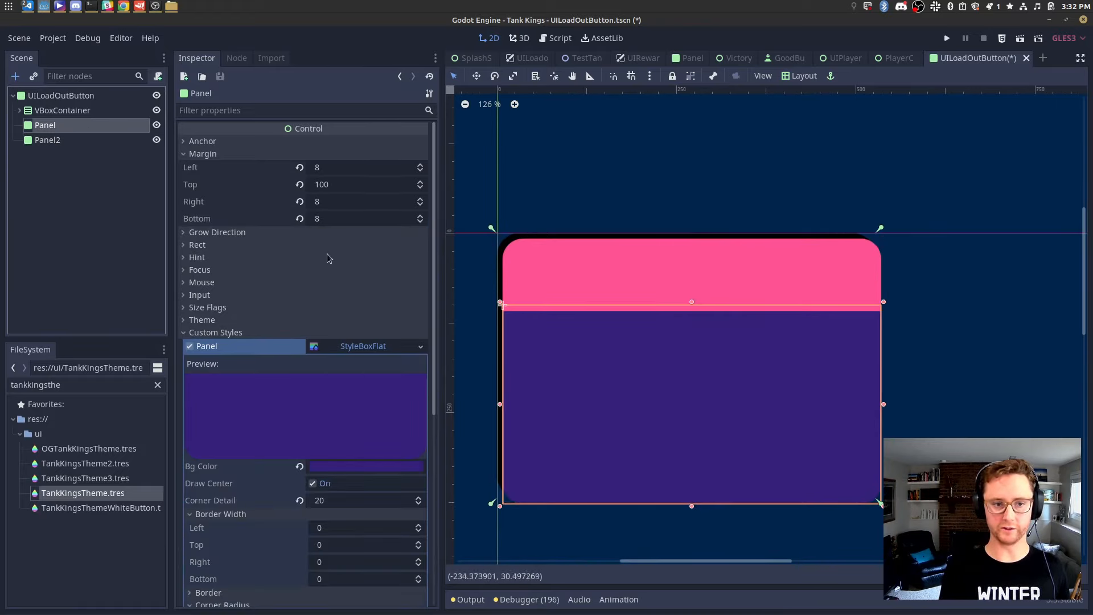
click(336, 201)
text(-8)
key(Tab)
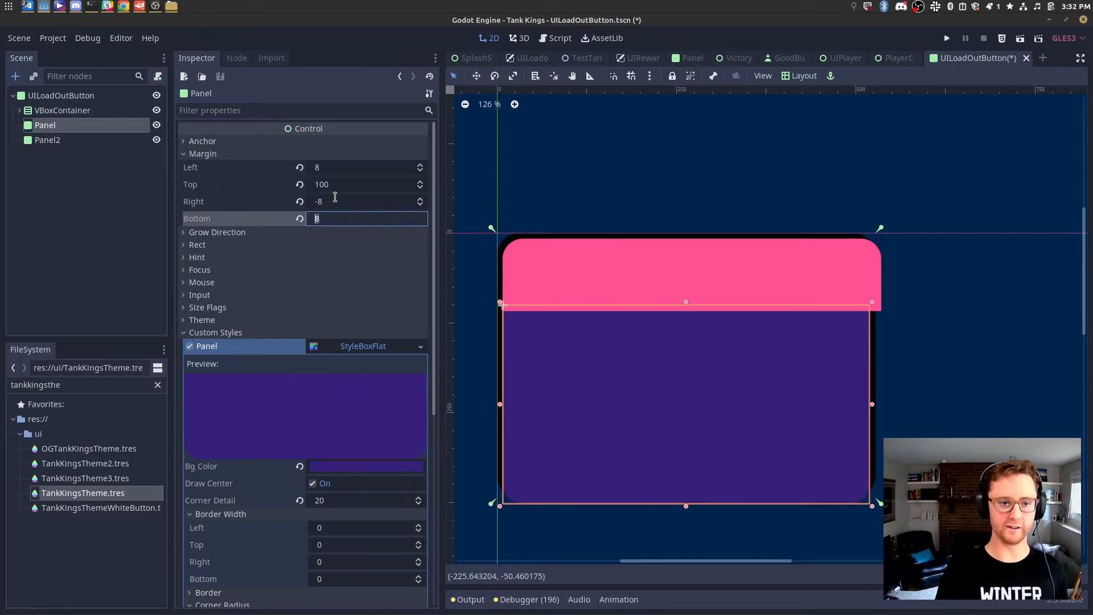
text(-8)
key(Return)
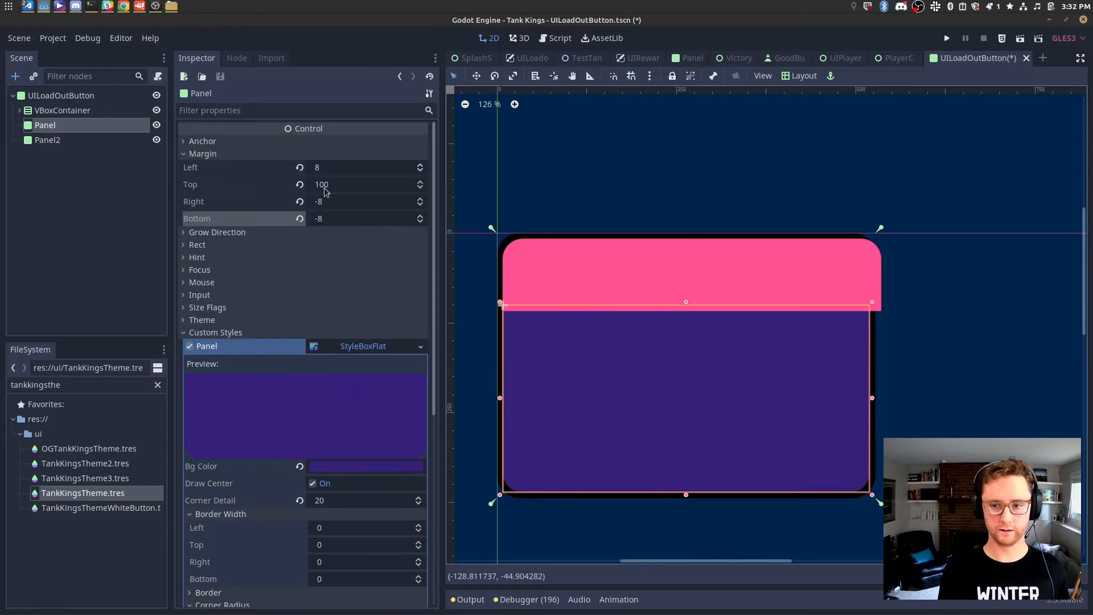
Set Panel2's right margin to -8 and deselect it.
click(104, 141)
click(345, 201)
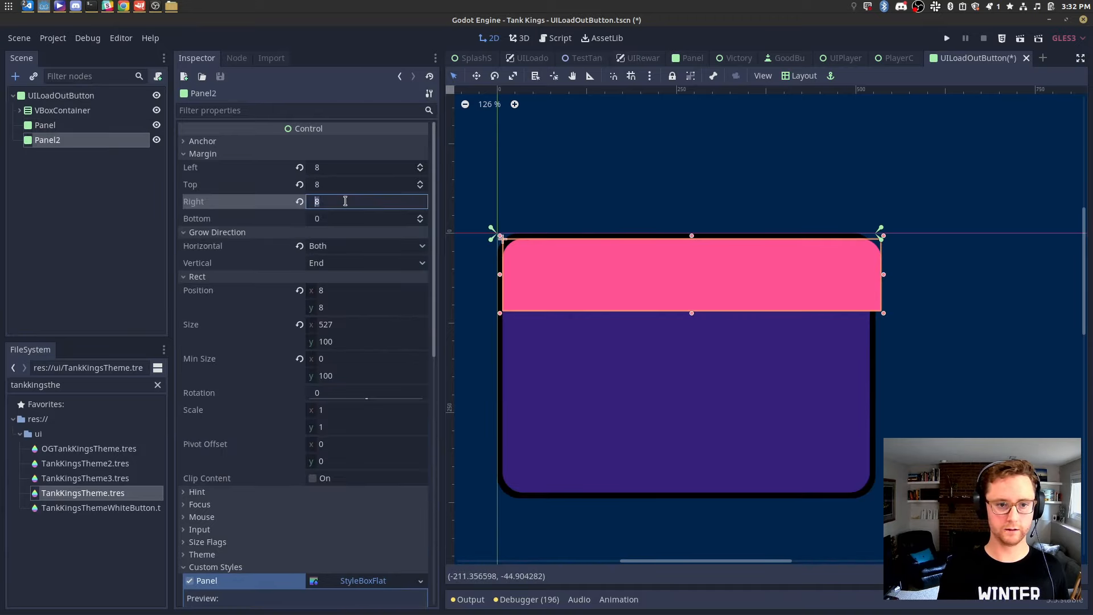
text(-8)
key(Return)
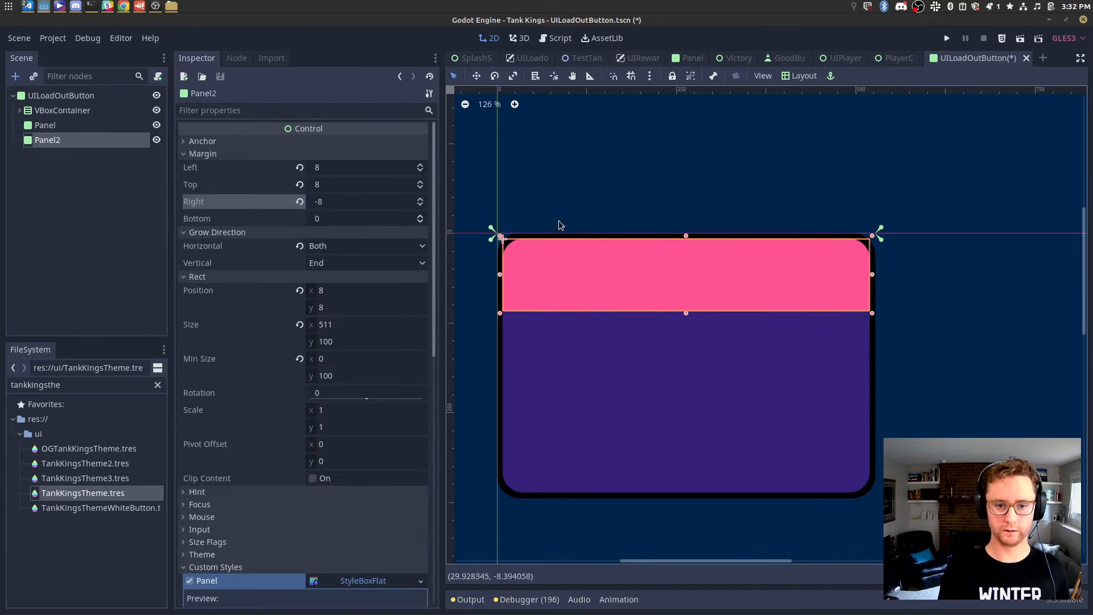
click(572, 193)
Compare the button's title panel, border and proportions with the weapon cards in the gear_up mock-up in GIMP.
key(alt+Tab)
key(alt+Tab)
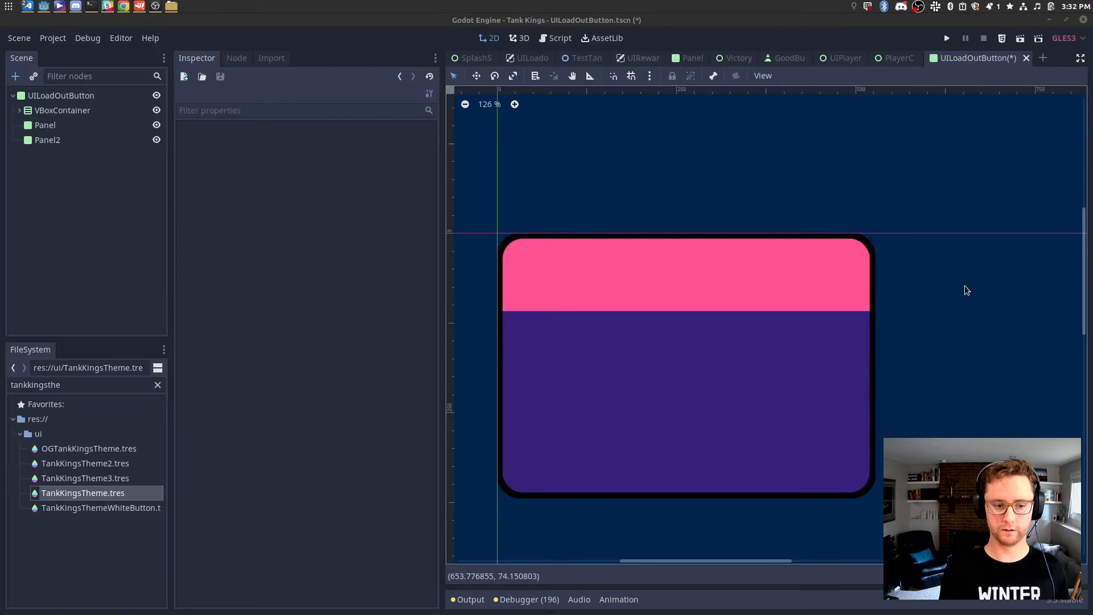
key(alt+Tab)
key(Tab)
key(alt+Tab)
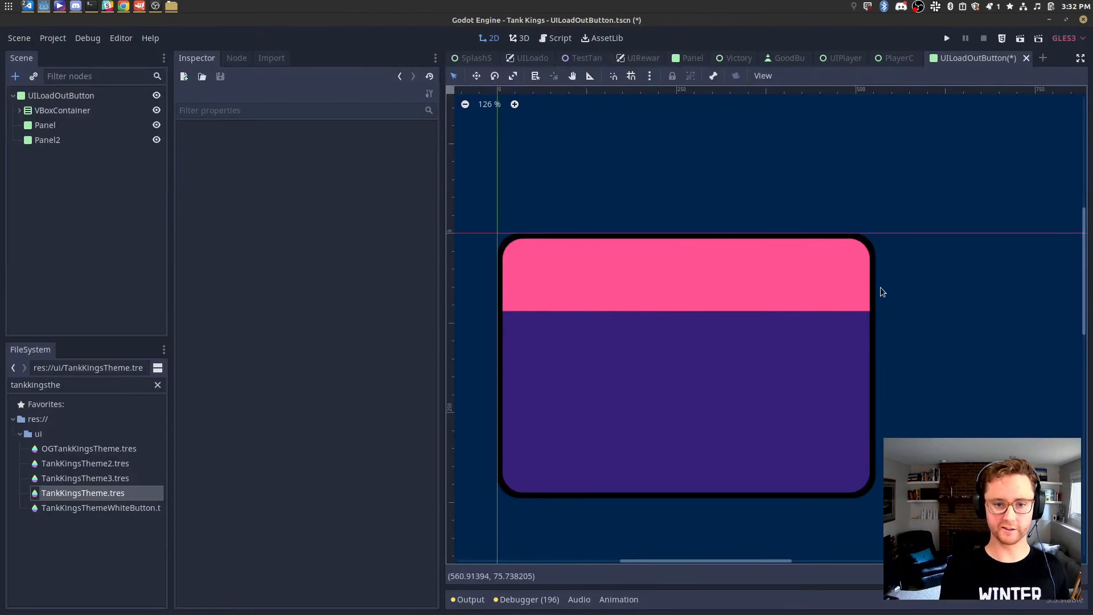
scroll(641, 291, down, 5)
key(alt+Tab)
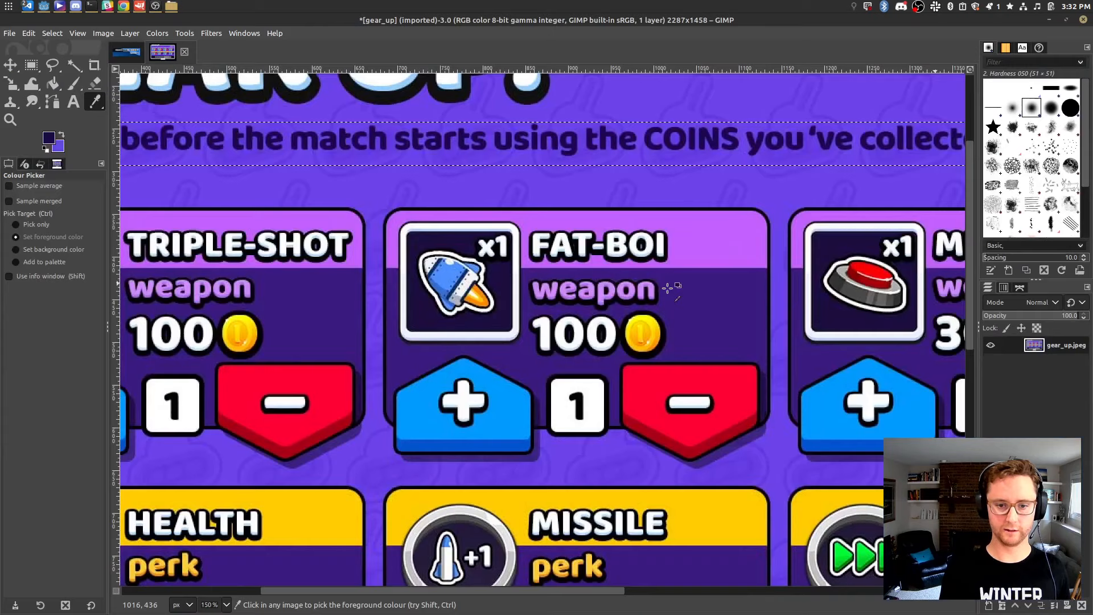
key(alt+Tab)
key(alt+Tab)
key(alt+Tab)
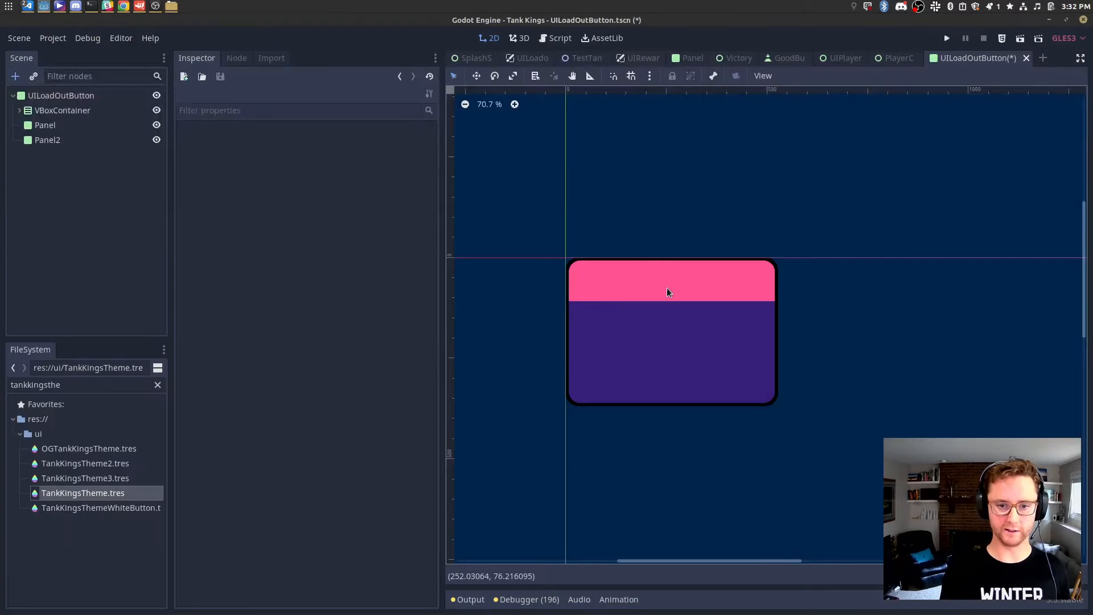
key(alt+Tab)
key(Tab)
key(alt+Tab)
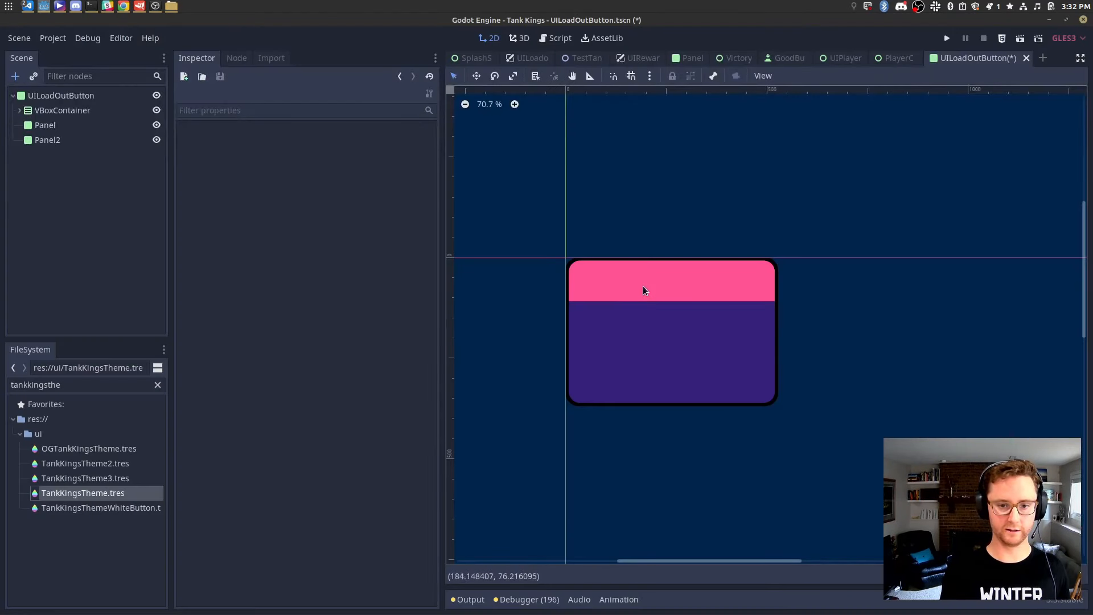
scroll(644, 285, up, 5)
key(alt+Tab)
key(alt+Tab)
key(alt+Tab)
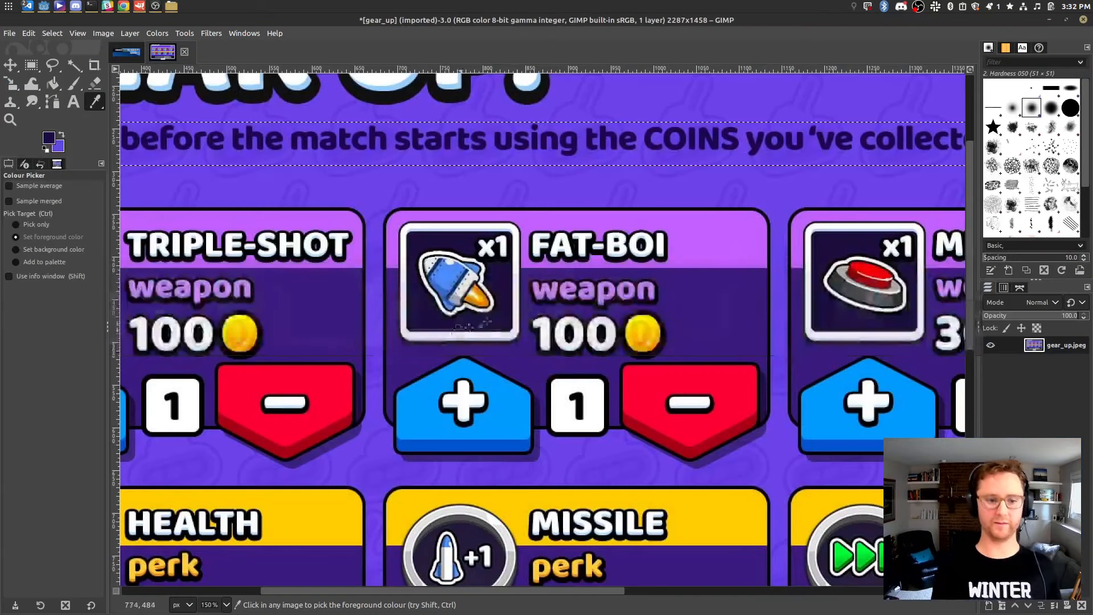
Sample the light purple header of the FAT-BOI card in GIMP and copy its HTML notation, c260ff.
click(642, 227)
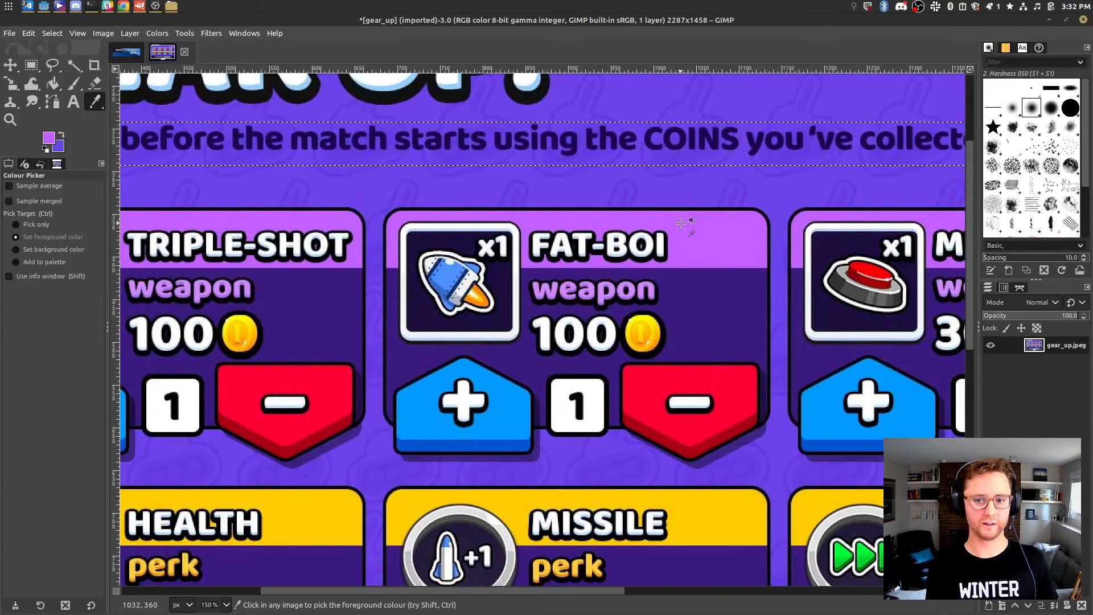
click(49, 137)
double_click(235, 216)
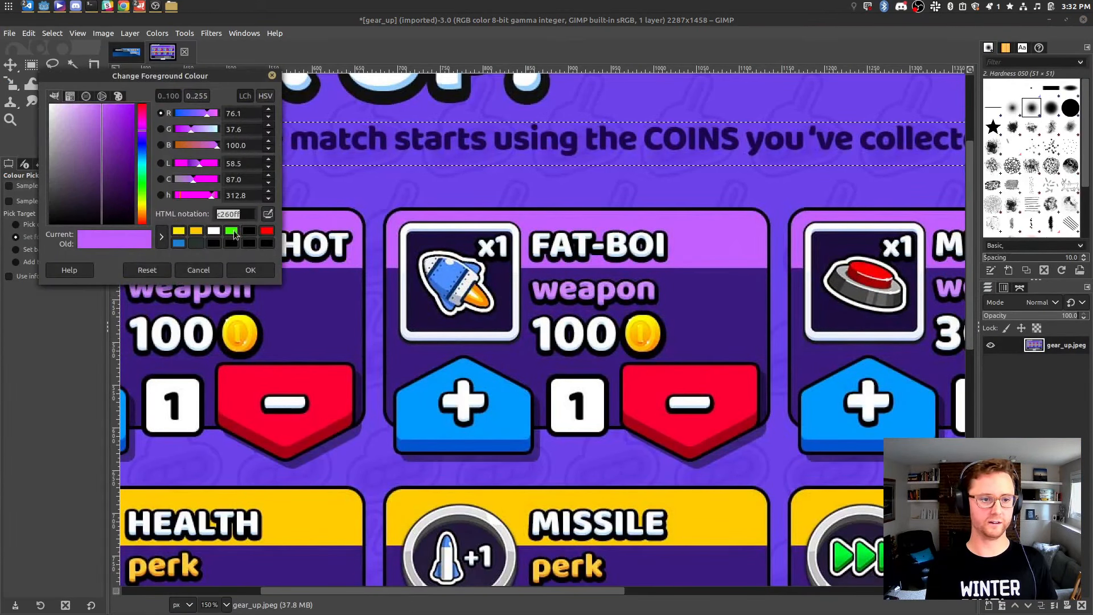
click(215, 266)
ctrl+scroll(693, 235, down, 3)
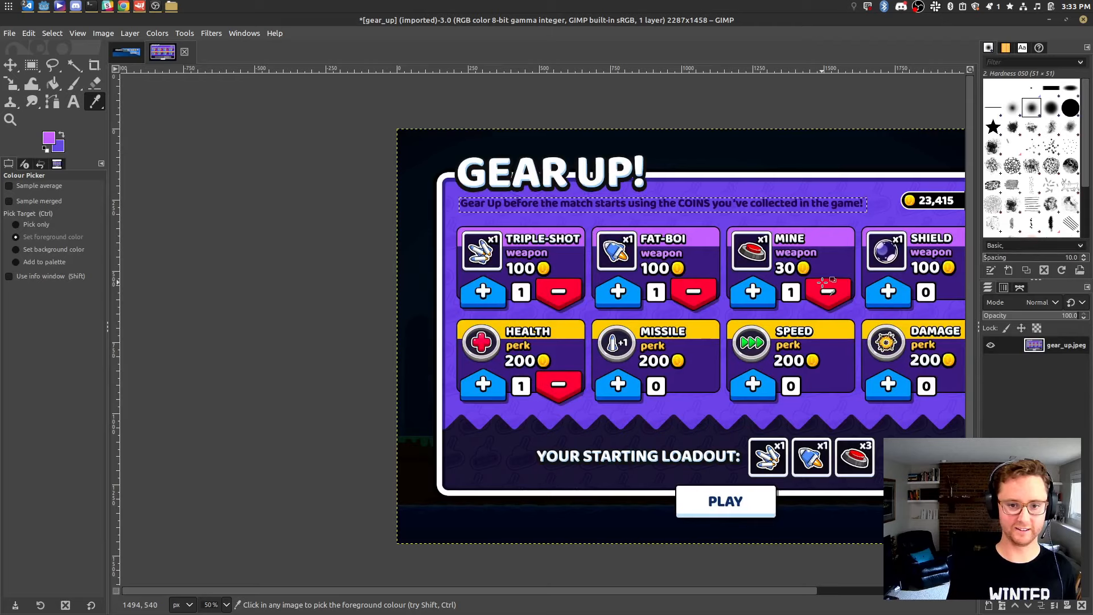
Switch to OBS, try the Godot + Camera scene and return to the Screen + Camera scene.
key(alt+Tab)
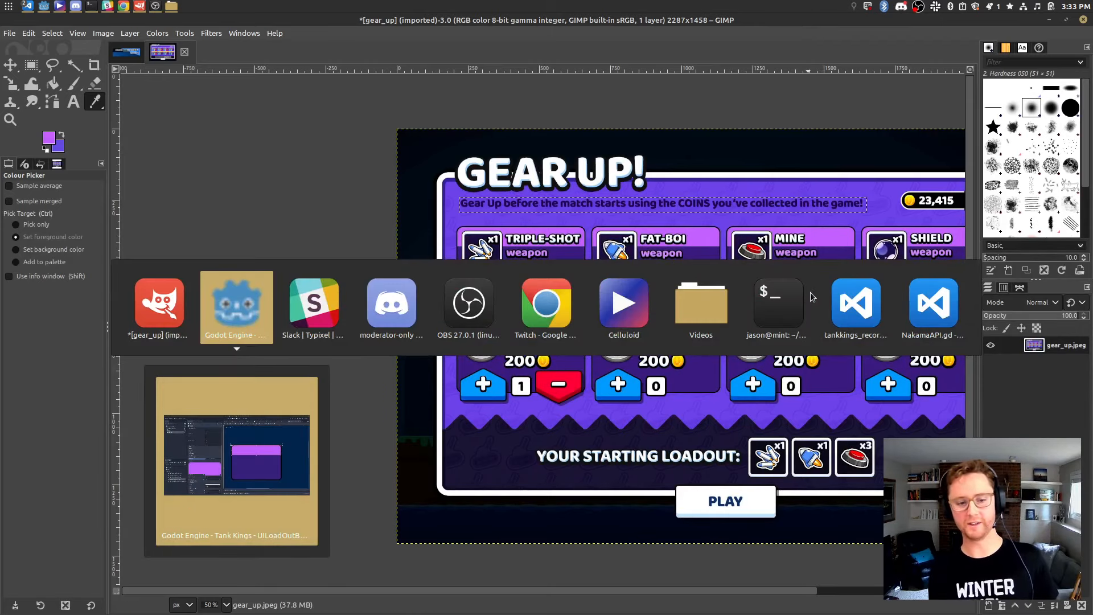
key(alt+Tab)
key(Escape)
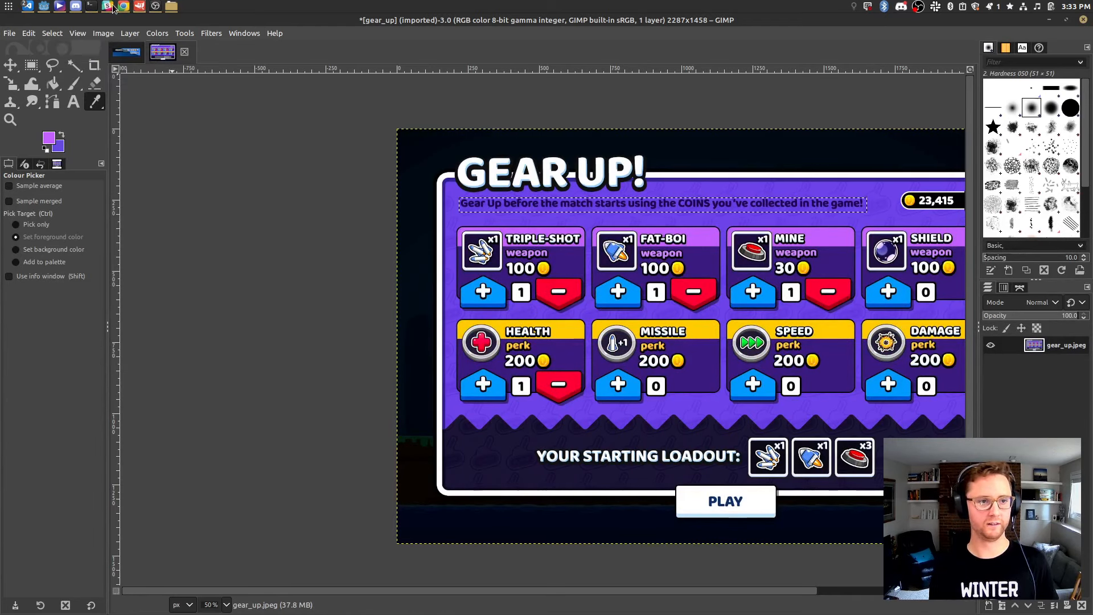
mouse_move(114, 8)
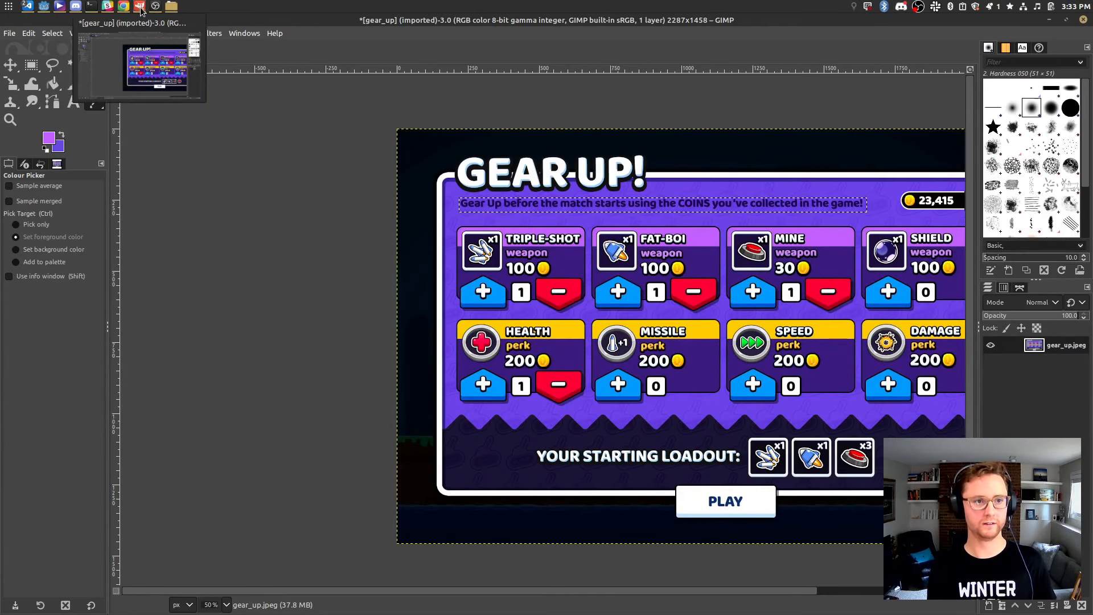
click(143, 35)
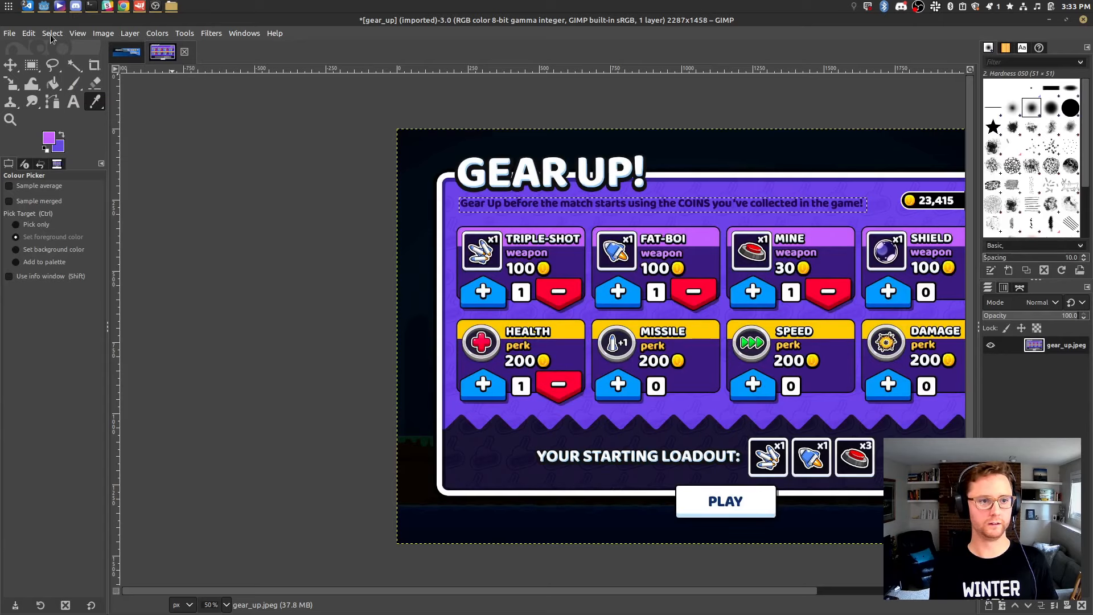
click(155, 62)
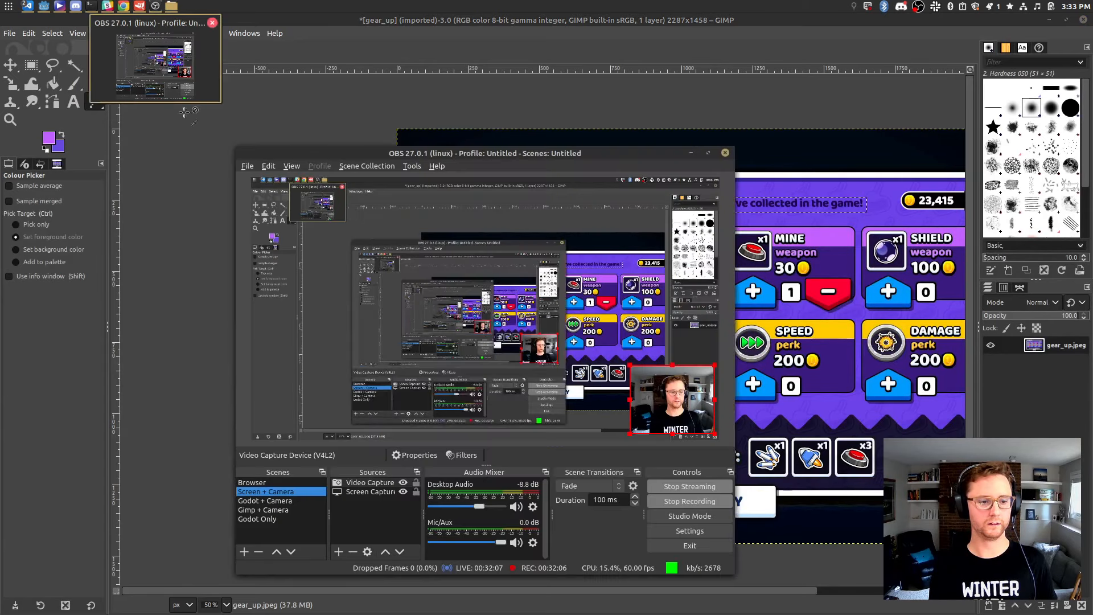
click(282, 501)
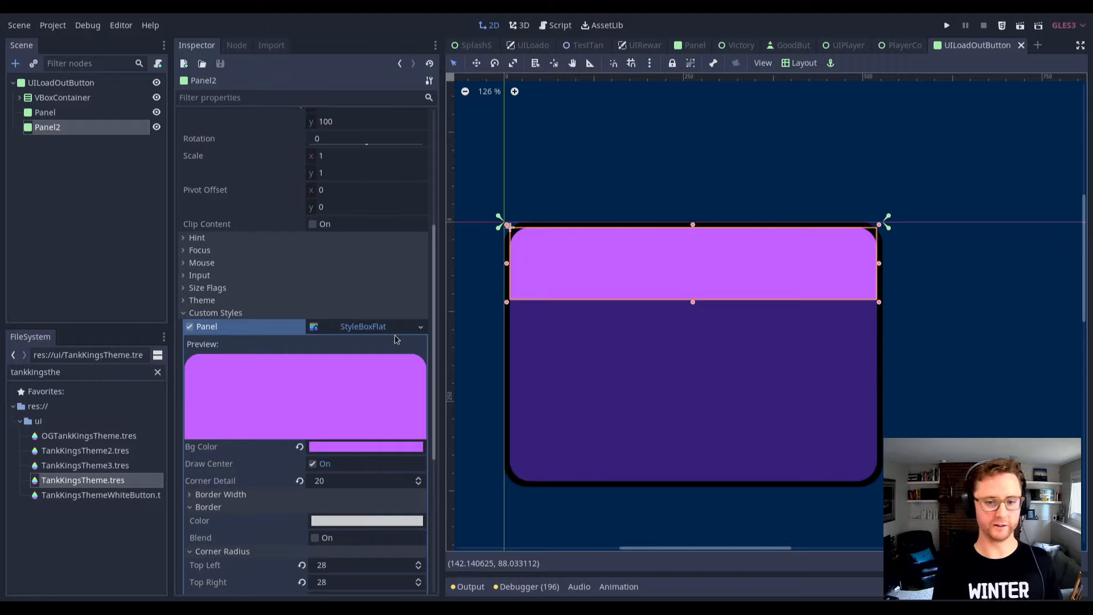
click(296, 484)
Switch back to Godot and select the first Label inside VBoxContainer.
key(alt+Tab)
key(alt+Tab)
key(alt+Tab)
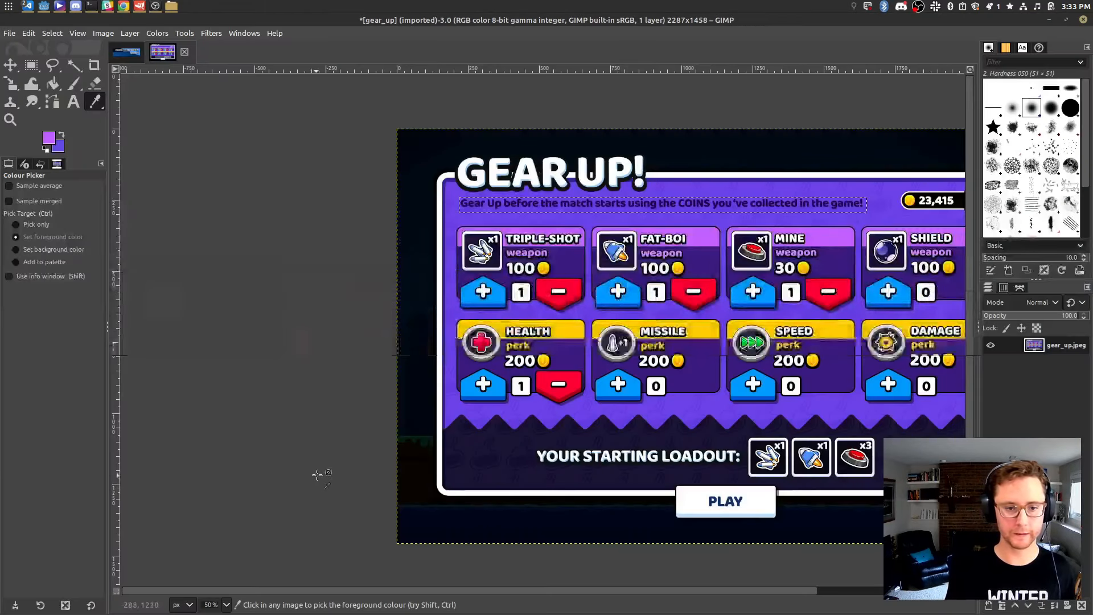
key(alt+Tab)
key(alt+Tab)
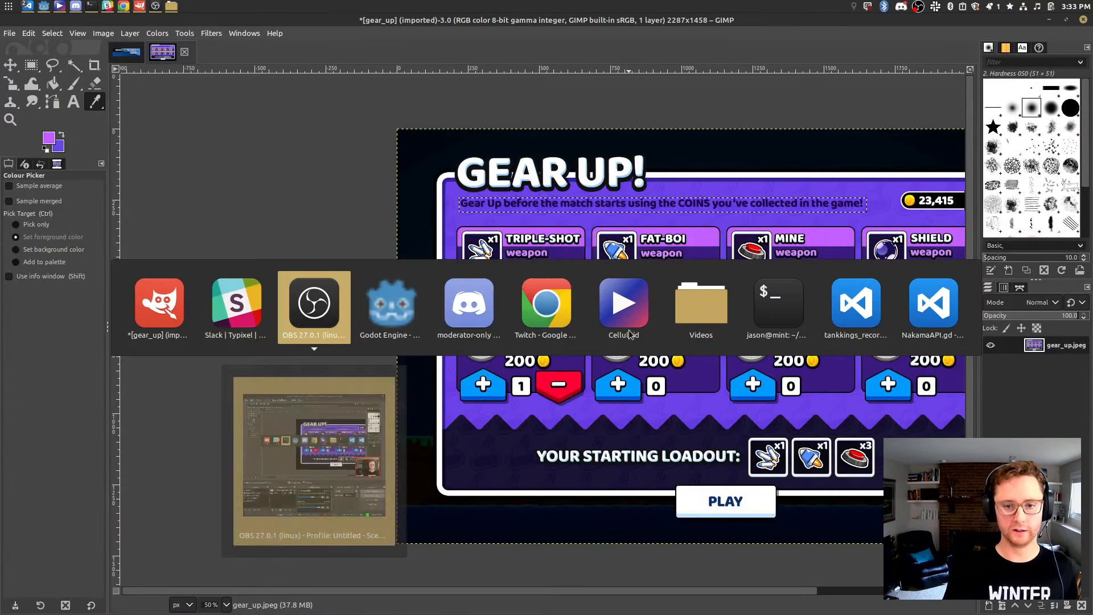
key(alt+Tab)
key(Escape)
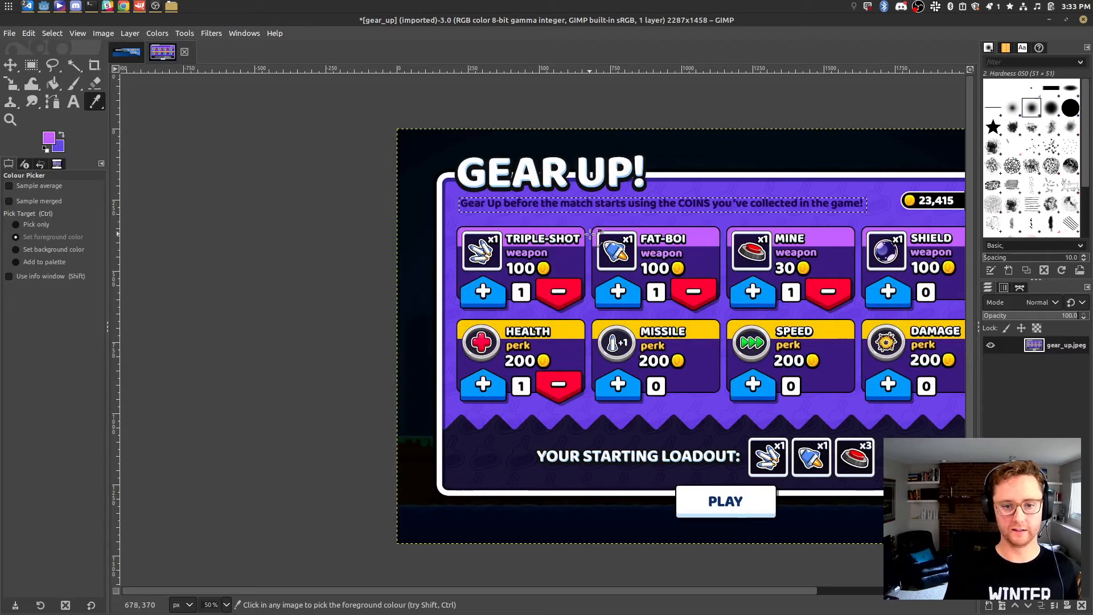
key(alt+Tab)
key(alt+Tab)
key(alt+Tab)
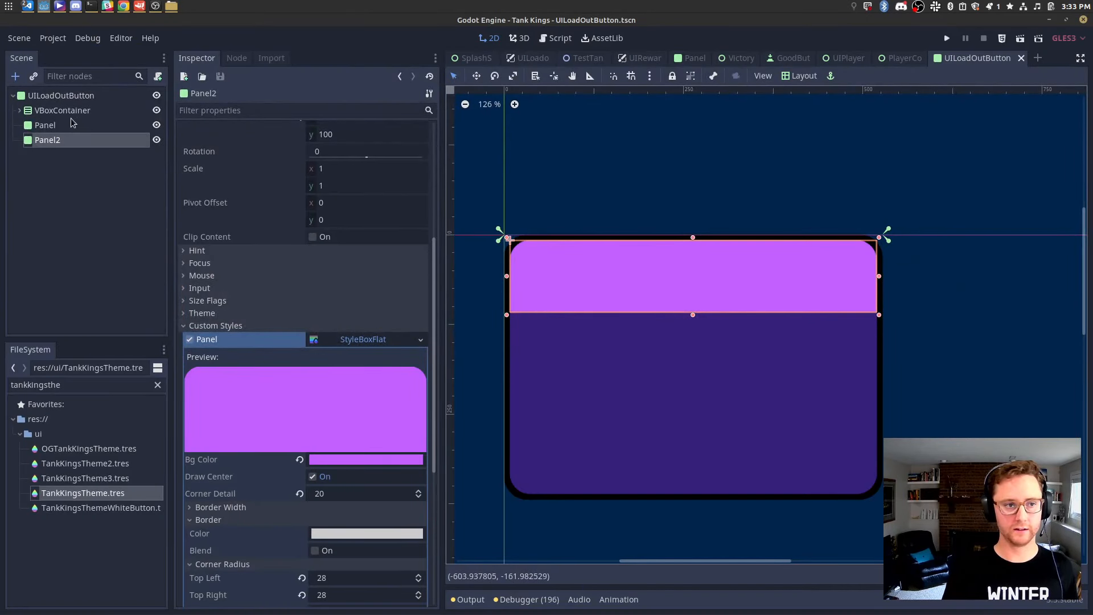
click(20, 110)
click(52, 124)
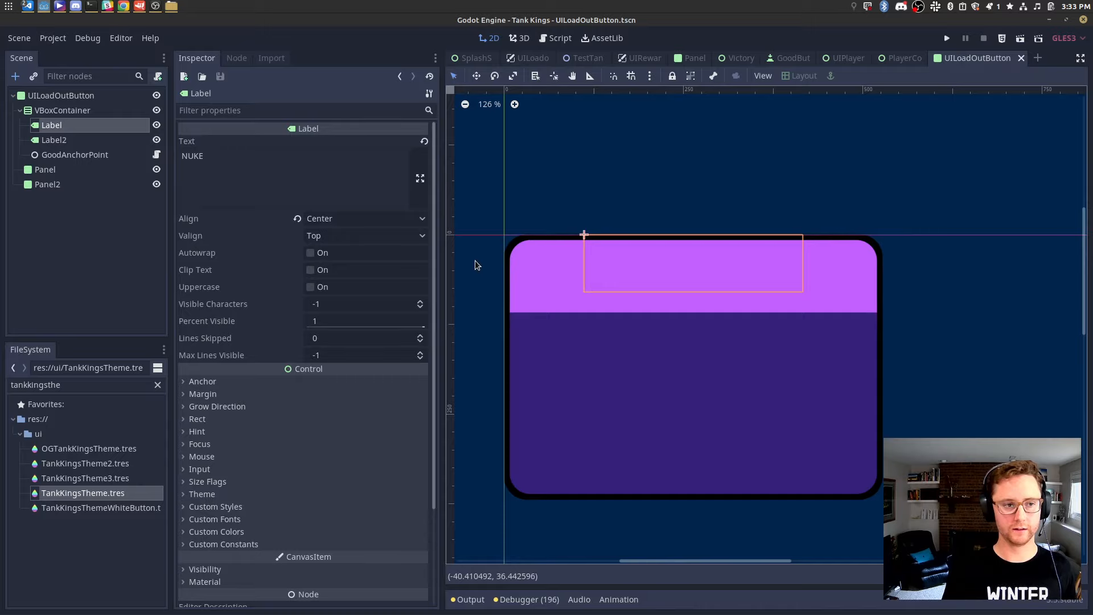
Move Panel and Panel2 into the VBoxContainer, above Label and Label2.
click(233, 508)
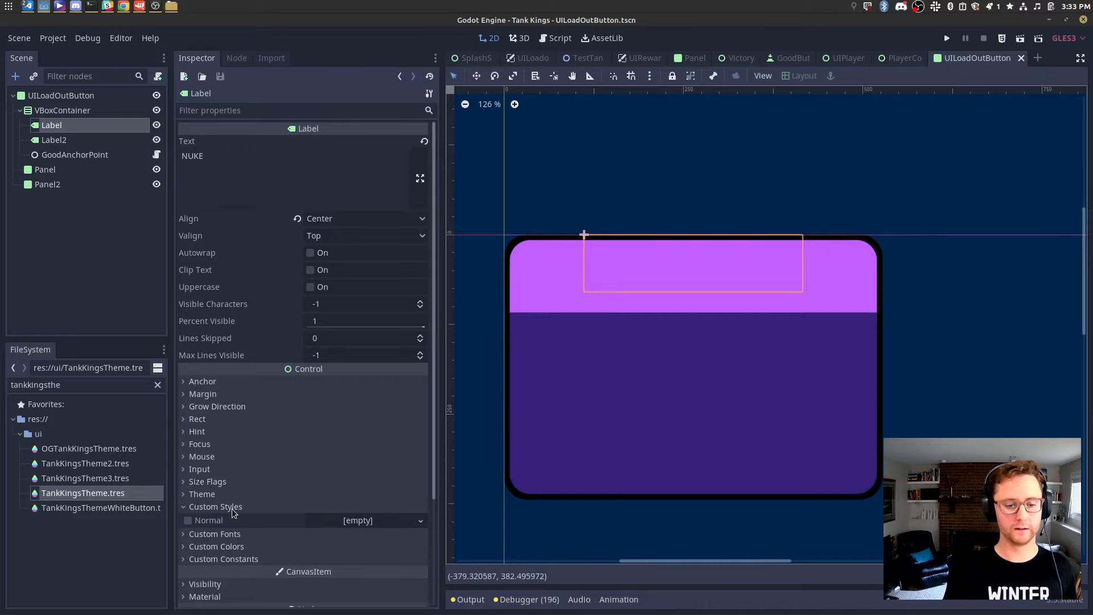
drag(35, 168, 88, 139)
click(65, 158)
click(76, 125)
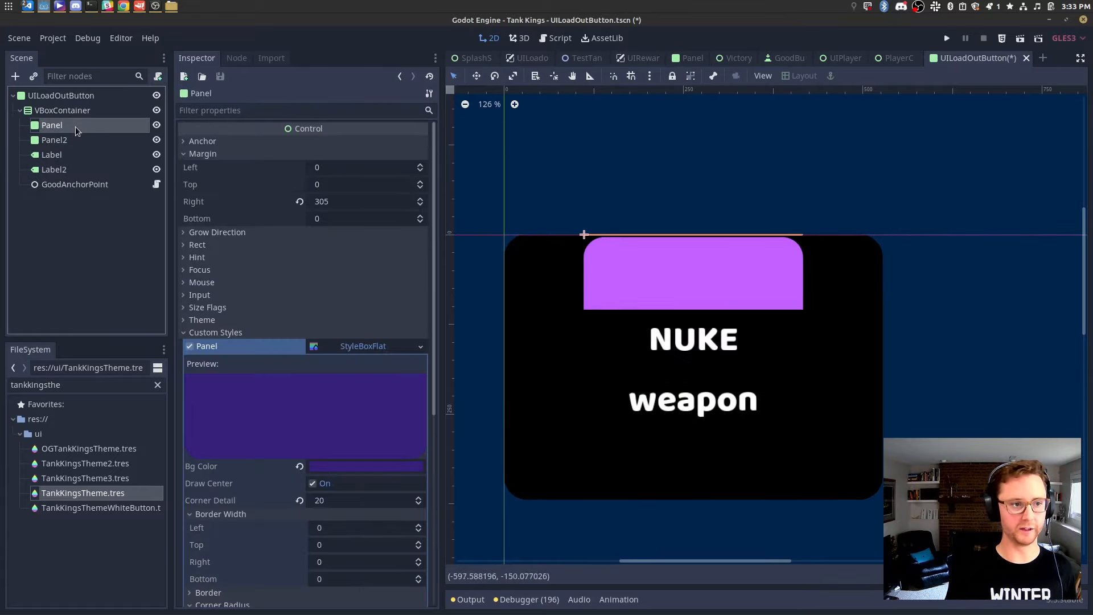
Enable the horizontal Expand size flag on Panel, the dark purple panel.
click(227, 333)
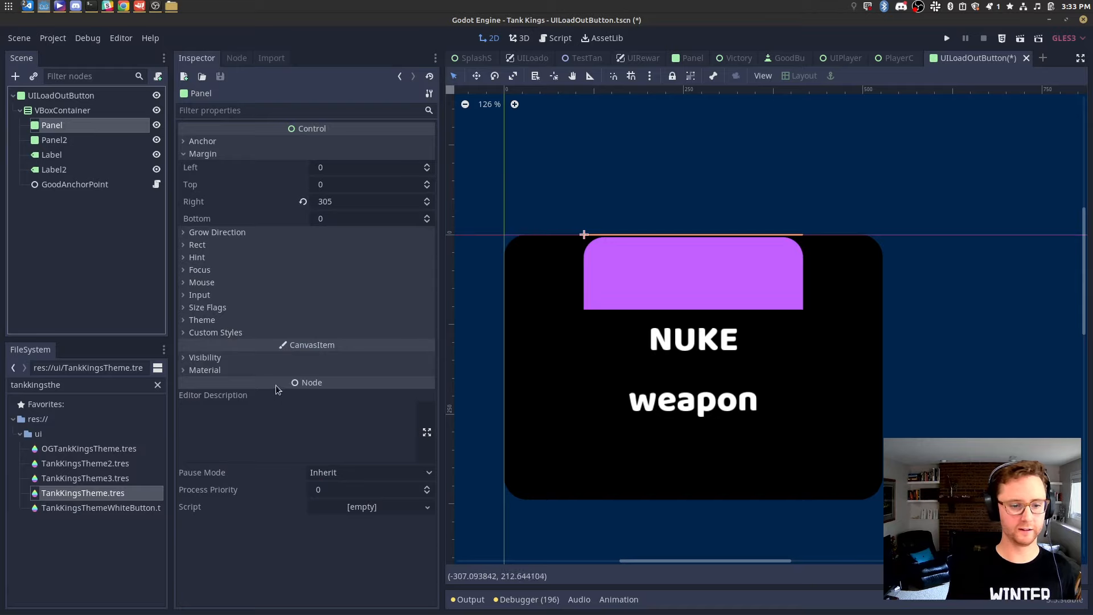
click(216, 308)
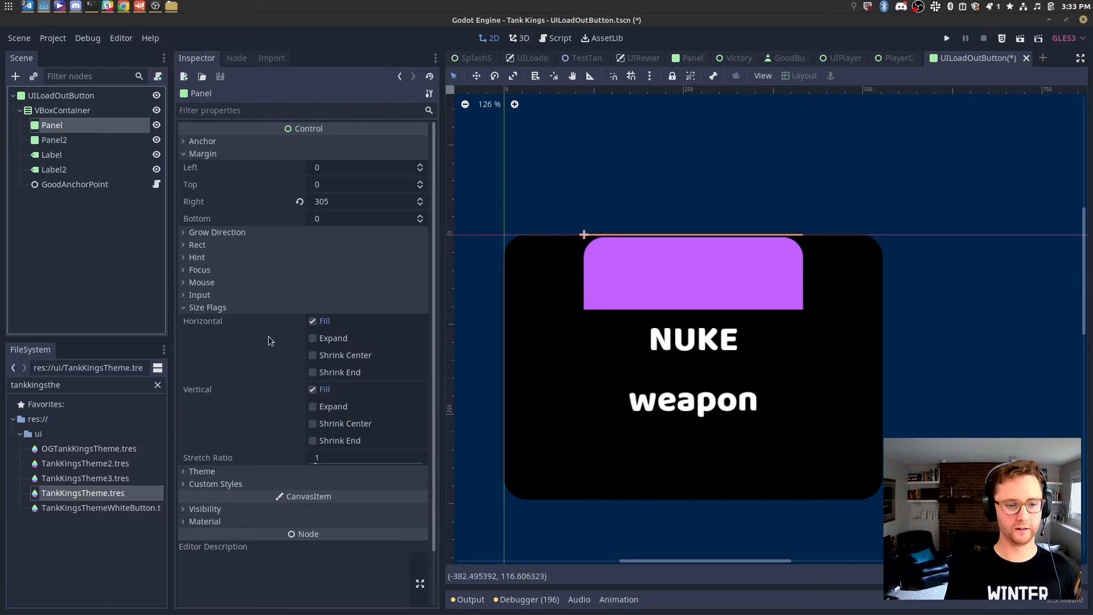
click(315, 339)
Nest Label under Panel and Label2 under Panel2 in the scene tree.
click(64, 141)
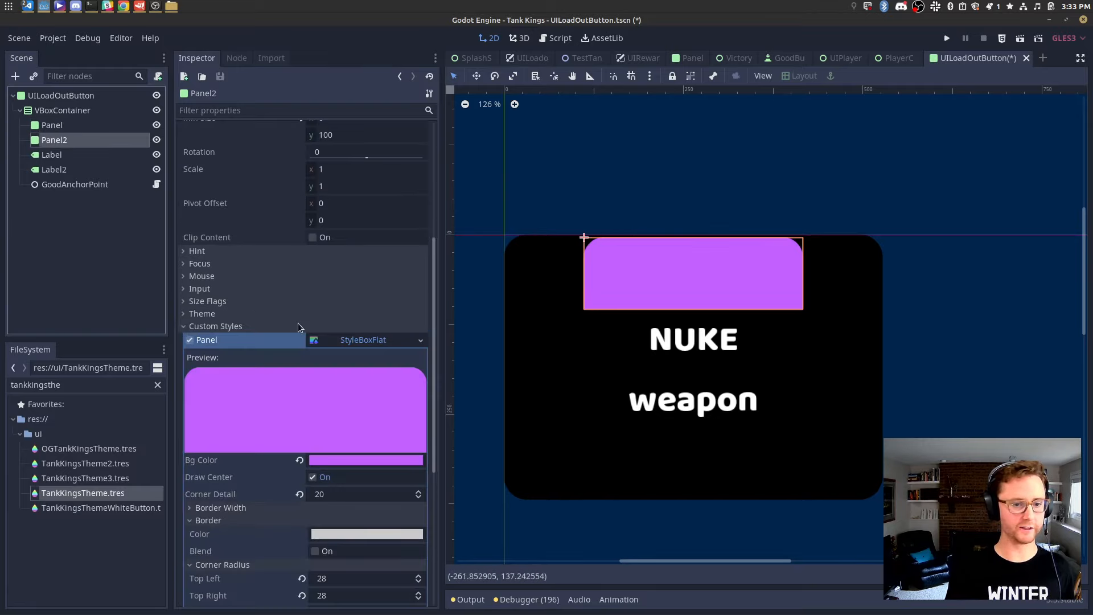
click(215, 326)
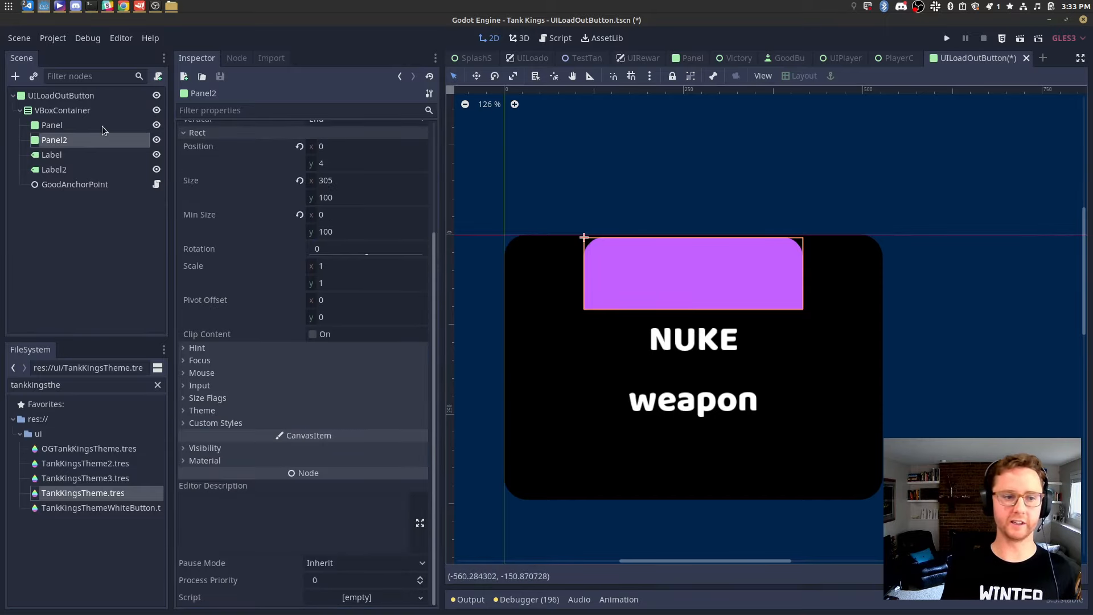
drag(79, 153, 77, 119)
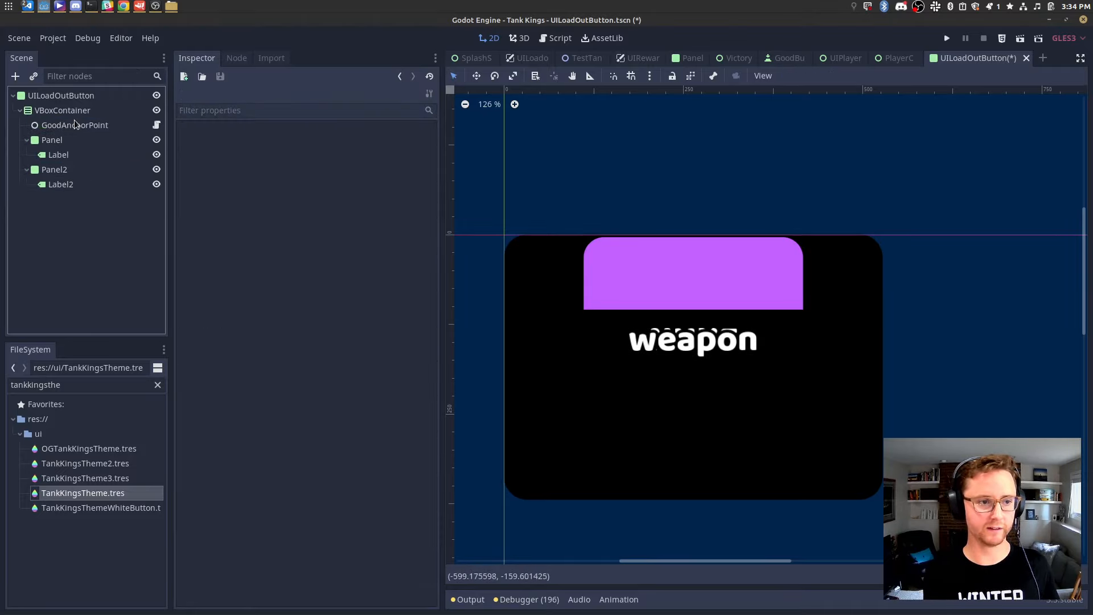
click(26, 141)
click(27, 140)
click(58, 155)
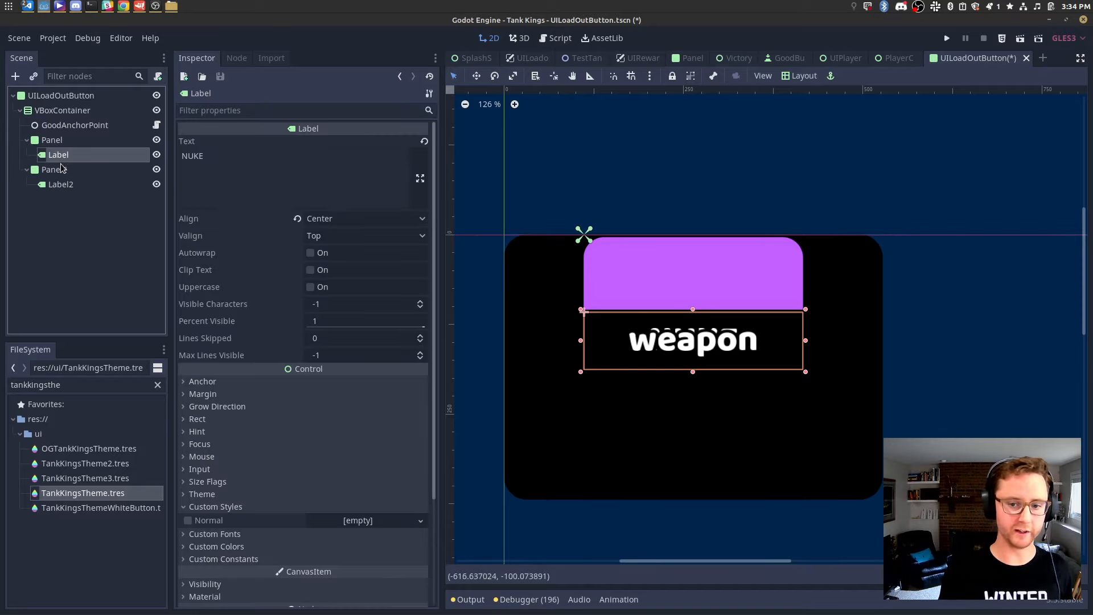
Set Panel's minimum height to 128 and move Panel2 with its label above Panel in the VBoxContainer.
click(59, 142)
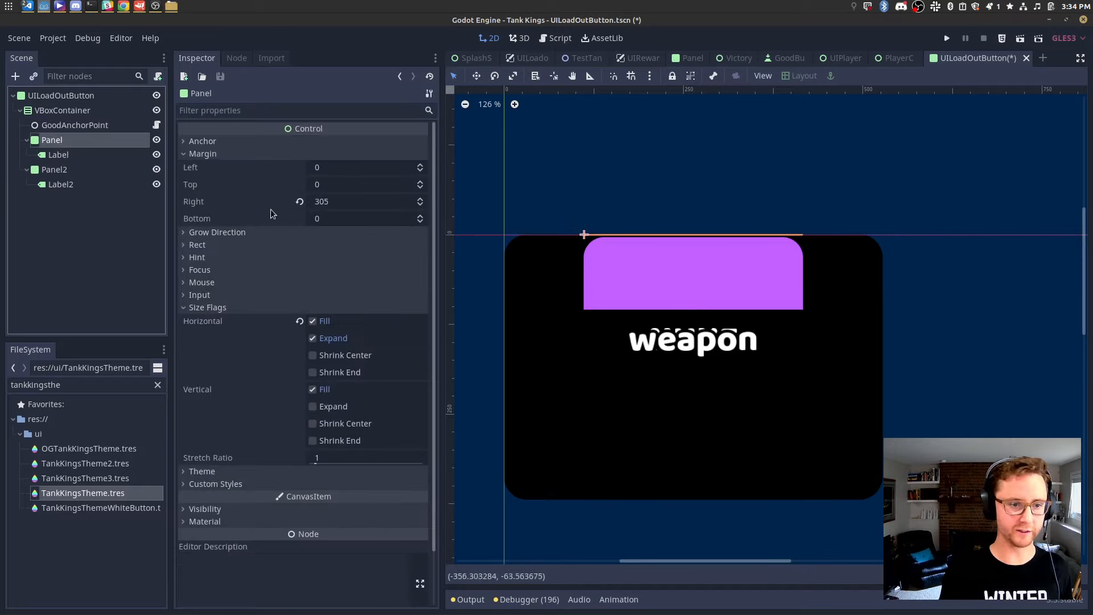
click(69, 170)
click(65, 144)
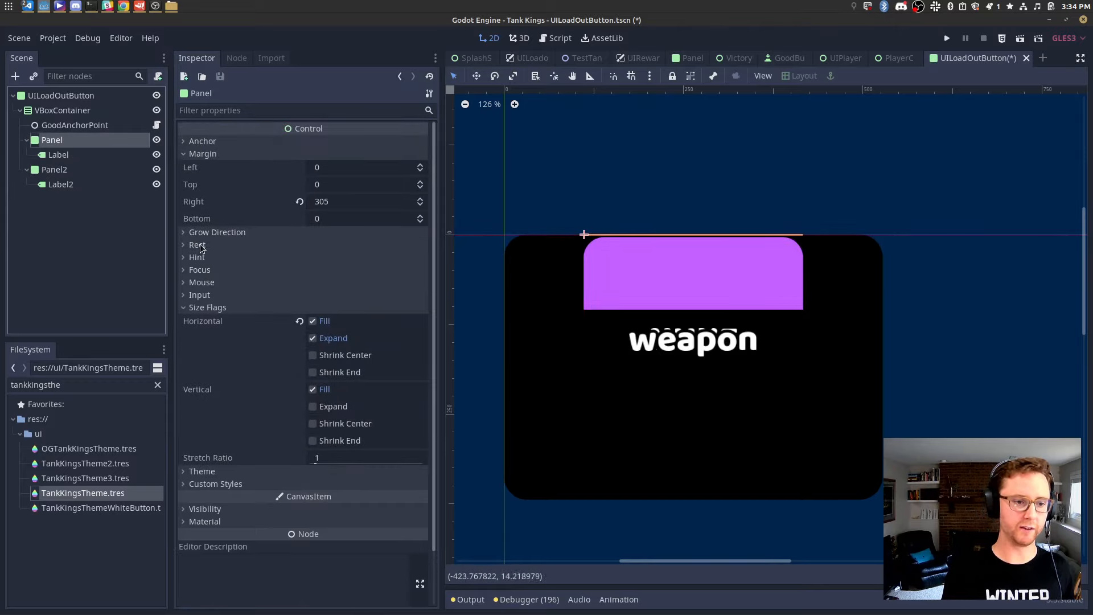
click(199, 245)
click(360, 344)
text(12)
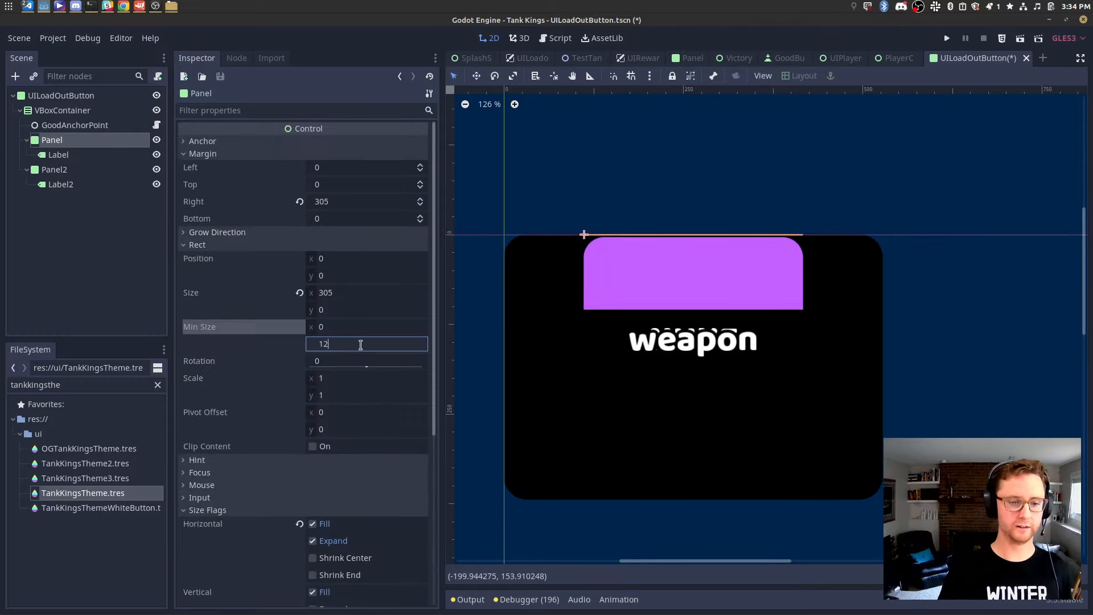
text(8)
key(Return)
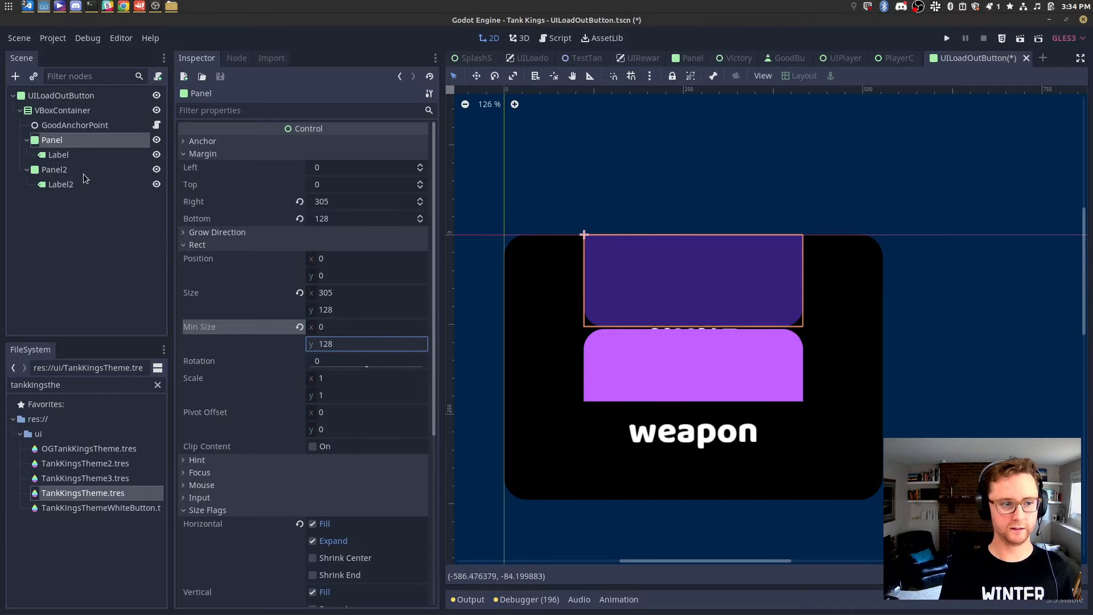
drag(85, 171, 105, 137)
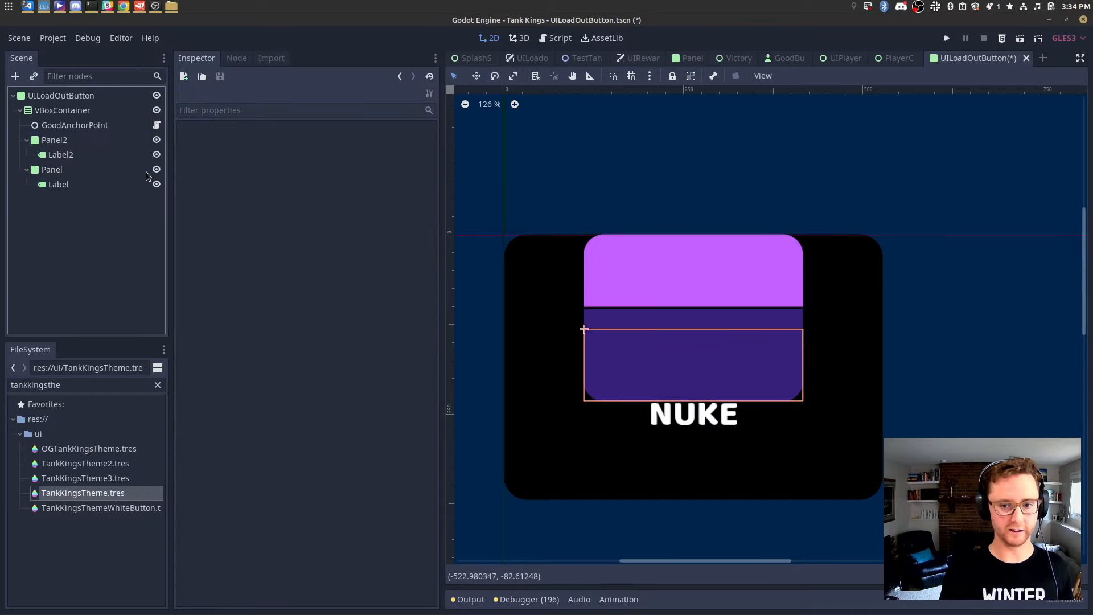
Wrap the VBoxContainer in a MarginContainer and enable its right, top, left and bottom margin constants.
click(67, 111)
scroll(630, 331, up, 3)
click(92, 112)
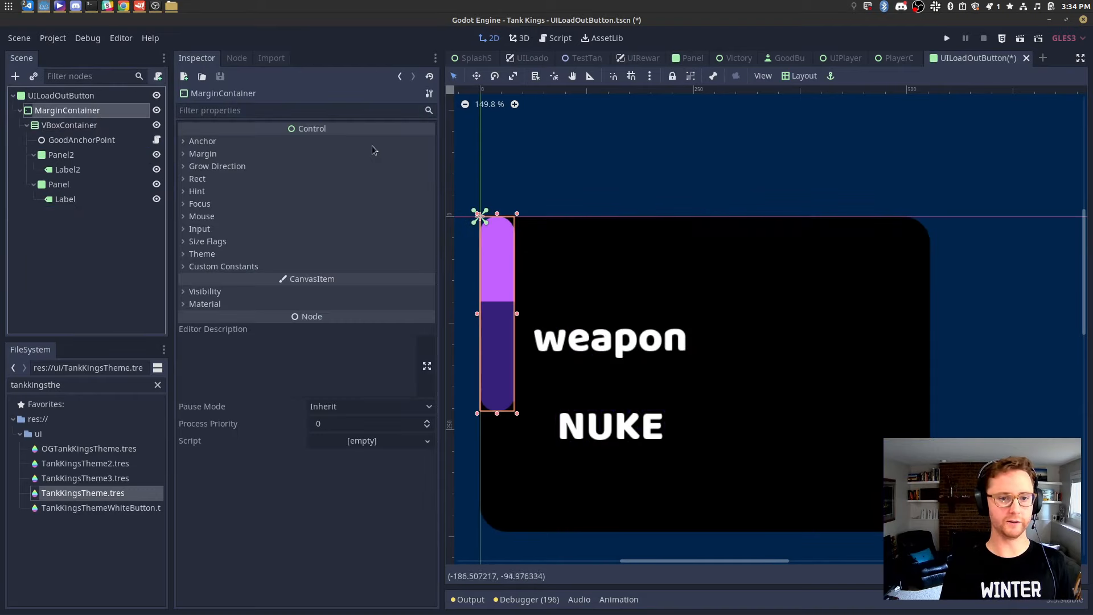
click(228, 267)
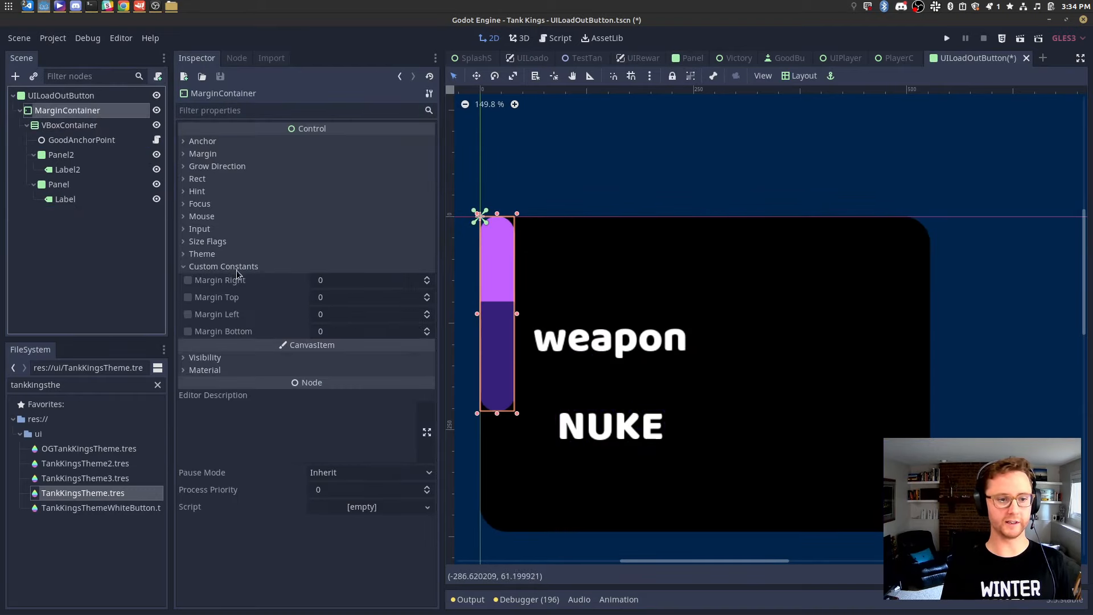
click(188, 280)
click(188, 297)
click(188, 314)
click(188, 332)
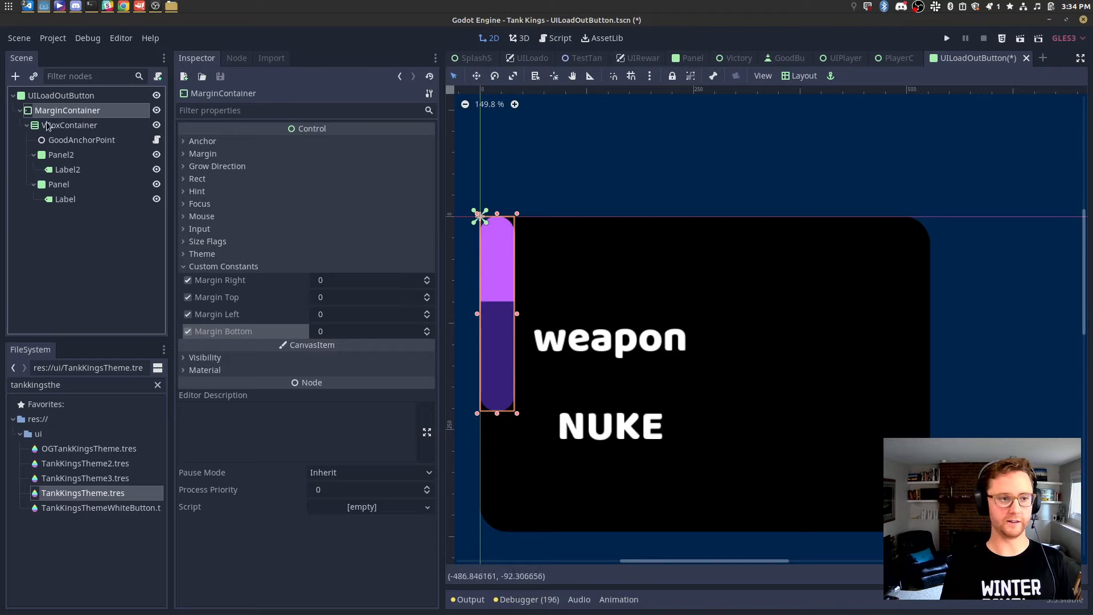
Try the horizontal Expand size flag on the MarginContainer, switching it on and off again.
click(72, 97)
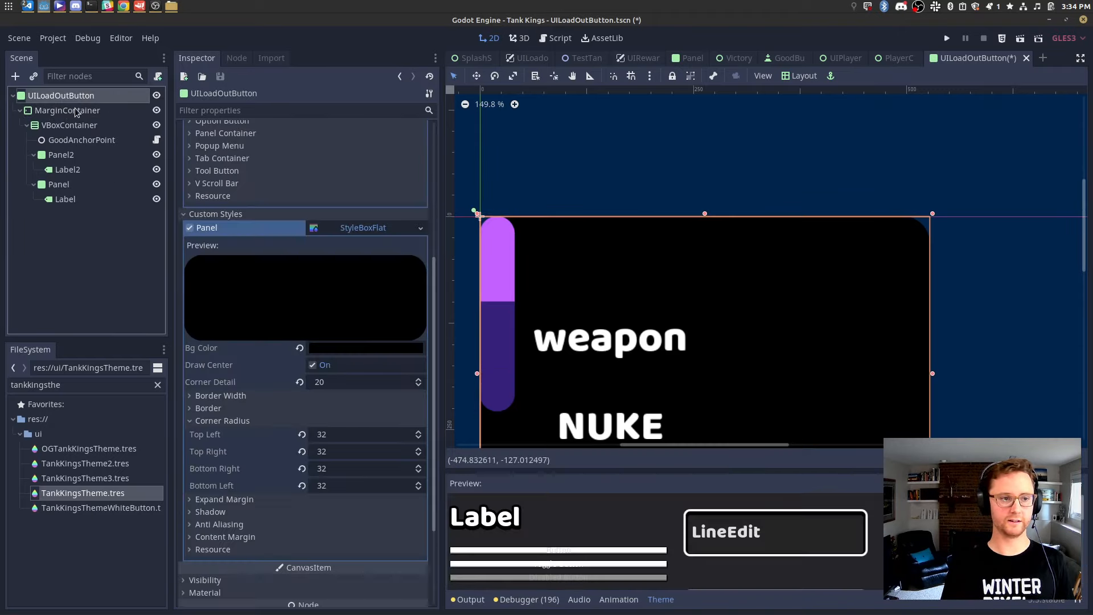
click(75, 109)
click(78, 125)
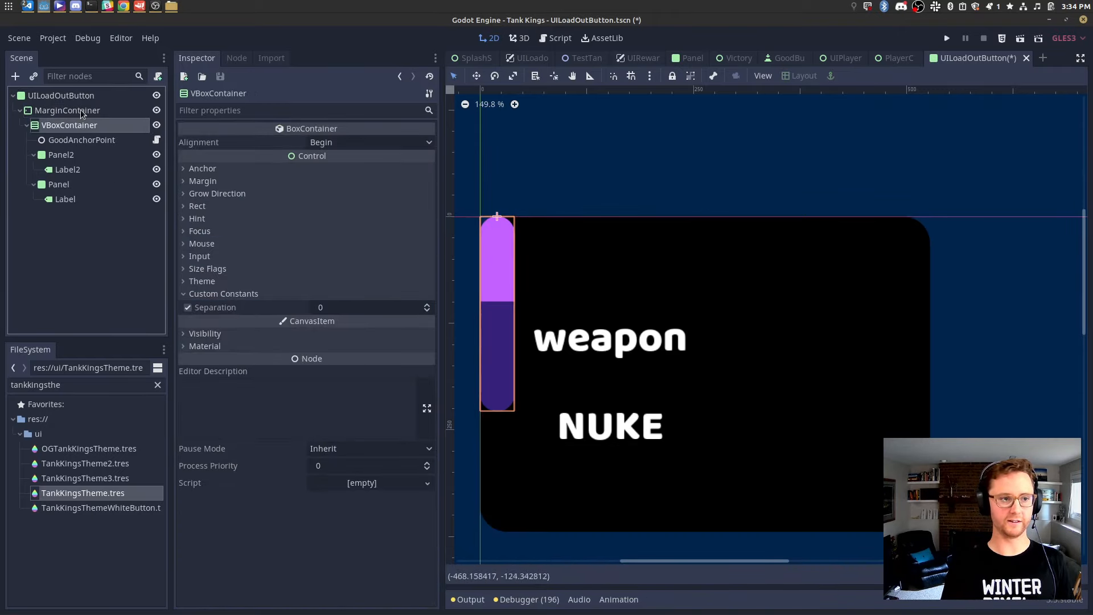
click(82, 111)
click(210, 242)
click(324, 273)
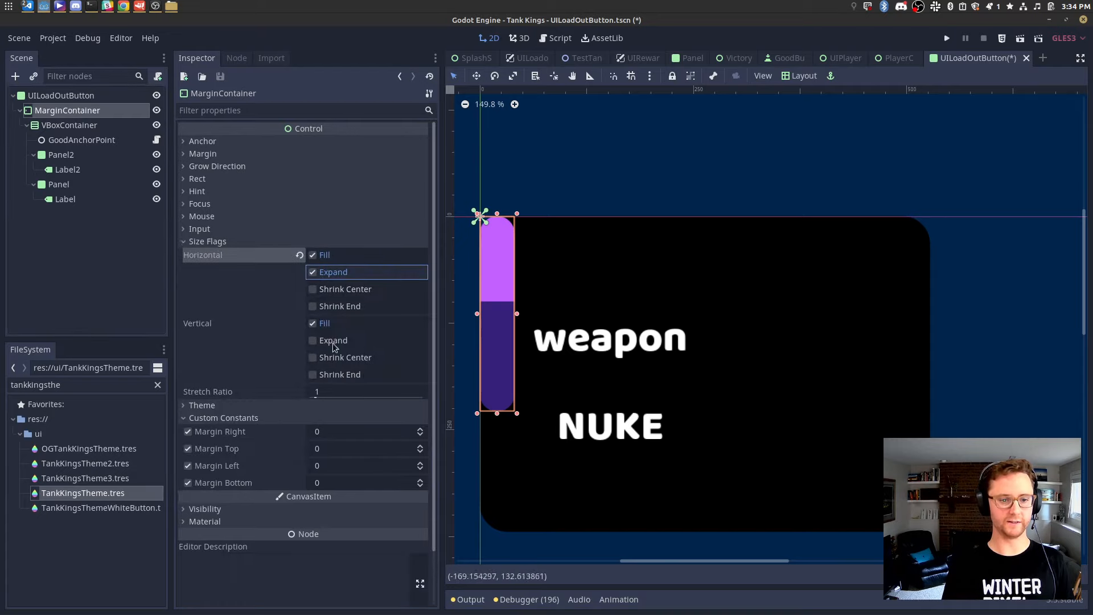
click(322, 273)
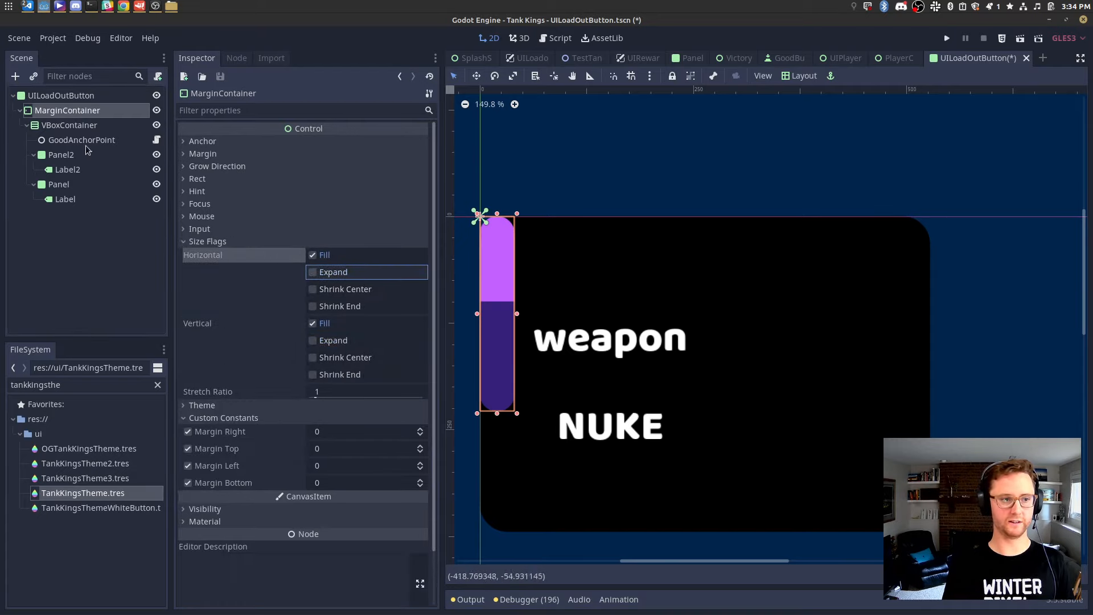
Enable the horizontal and vertical Expand size flags on the VBoxContainer.
click(88, 126)
click(210, 269)
click(332, 299)
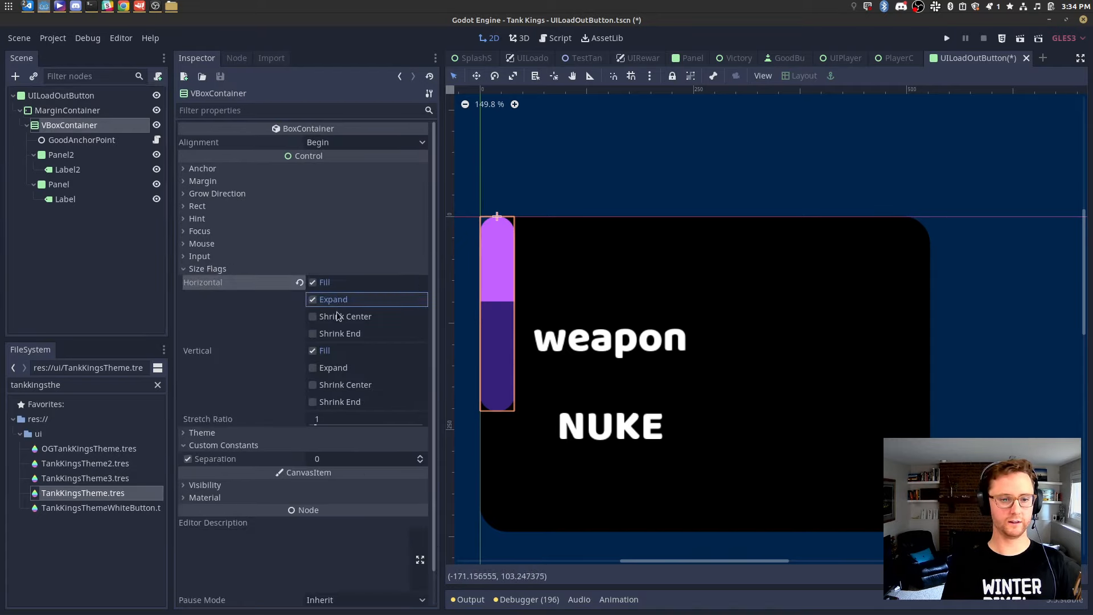
click(333, 368)
Move the VBoxContainer back directly under UILoadOutButton and delete the empty MarginContainer.
drag(69, 126, 77, 106)
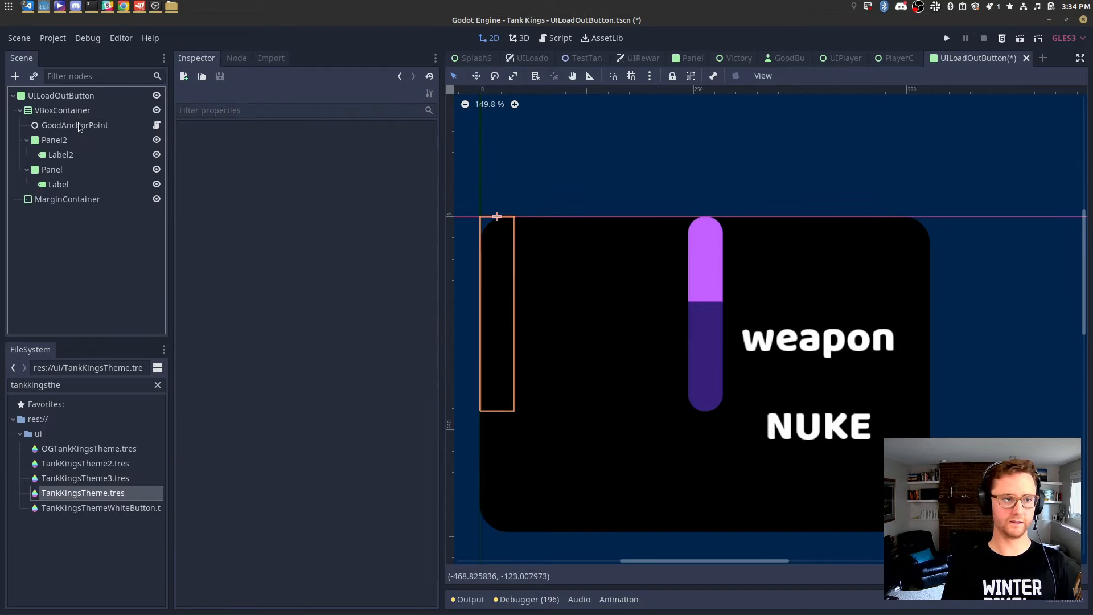
click(76, 200)
key(Delete)
key(Return)
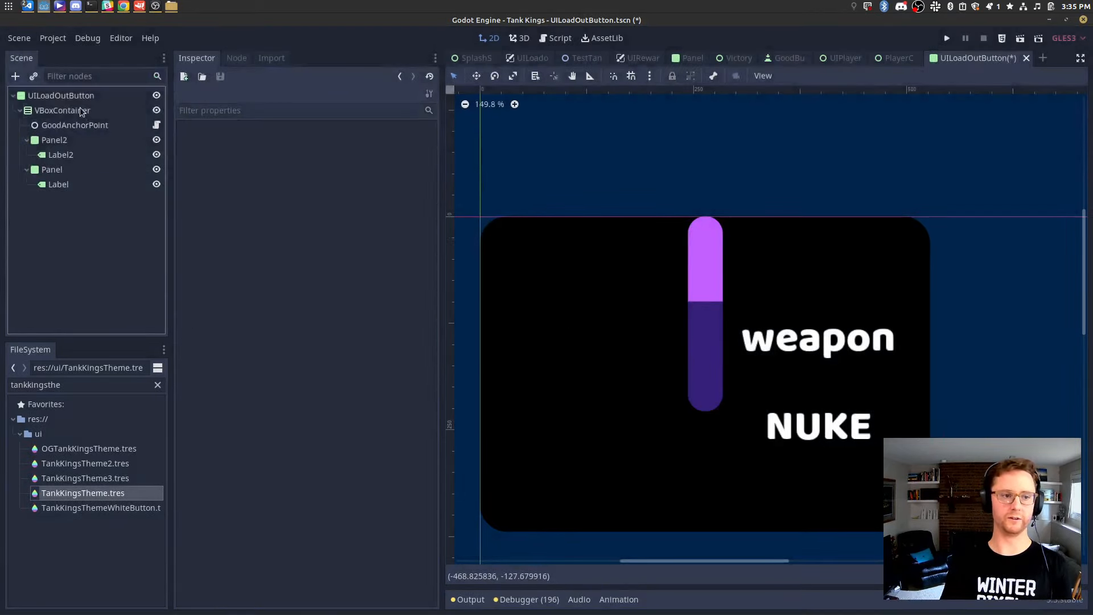
Apply the Full Rect layout to the VBoxContainer so it fills the whole button.
click(81, 112)
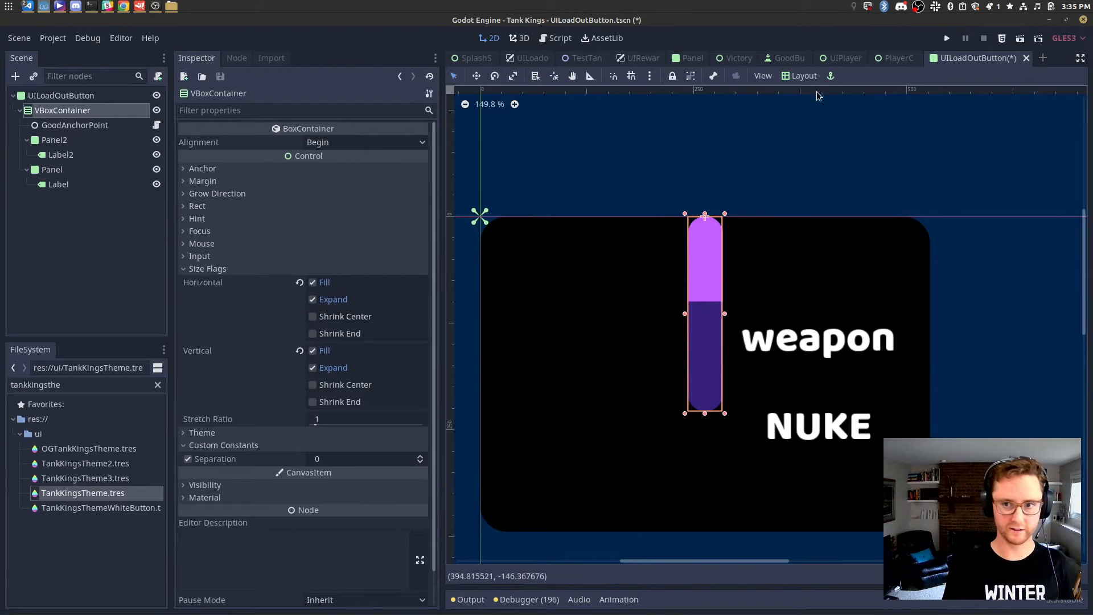
click(803, 78)
click(820, 330)
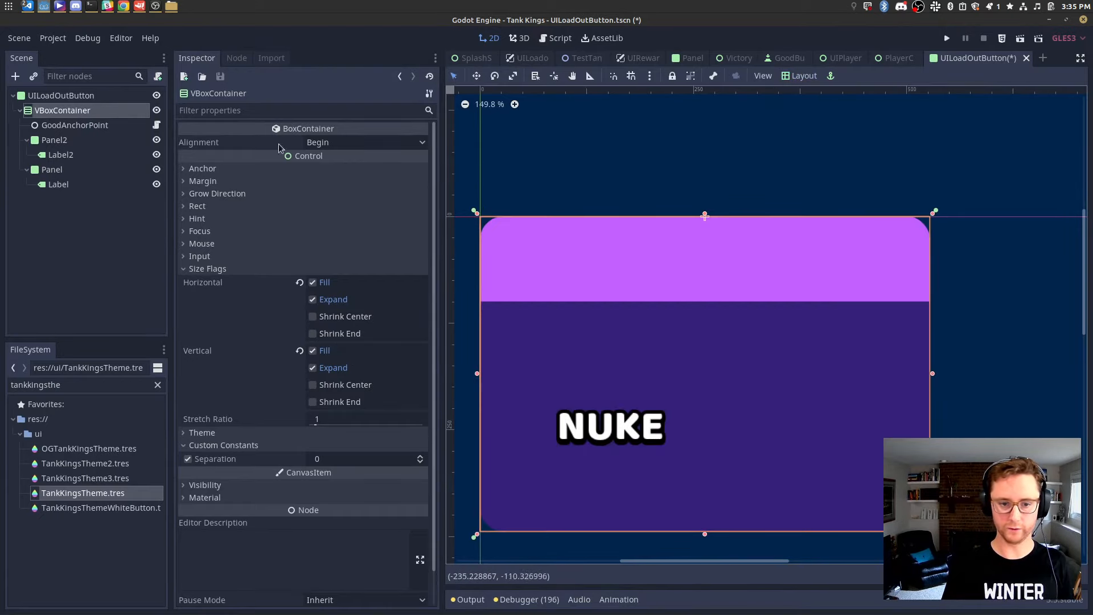
Apply the Full Rect layout to the NUKE label inside Panel and the weapon label inside Panel2.
click(66, 140)
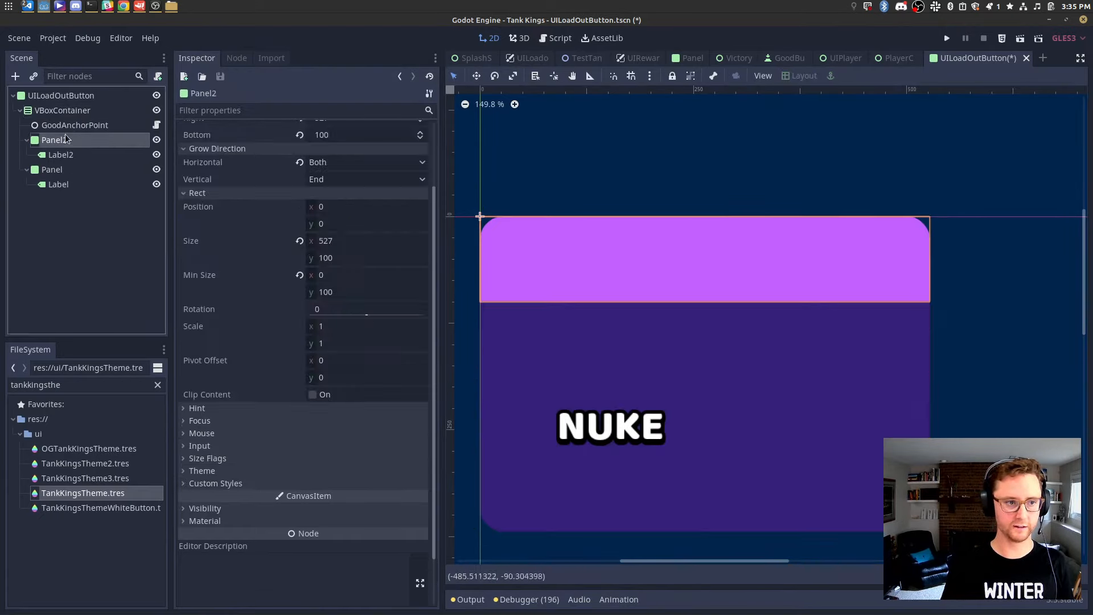
click(56, 156)
click(56, 183)
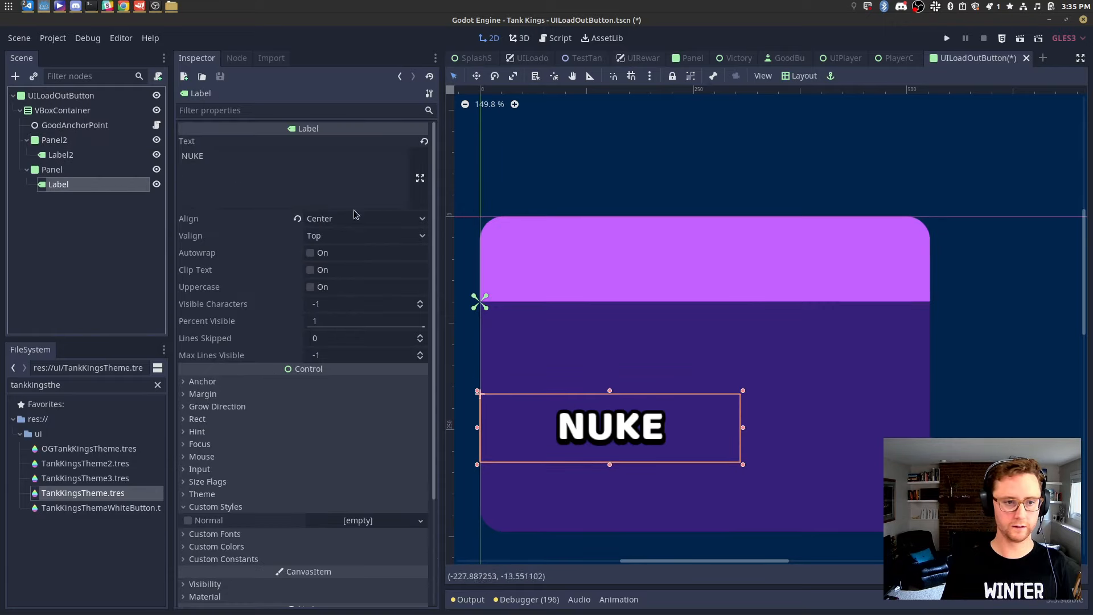
click(801, 76)
click(812, 334)
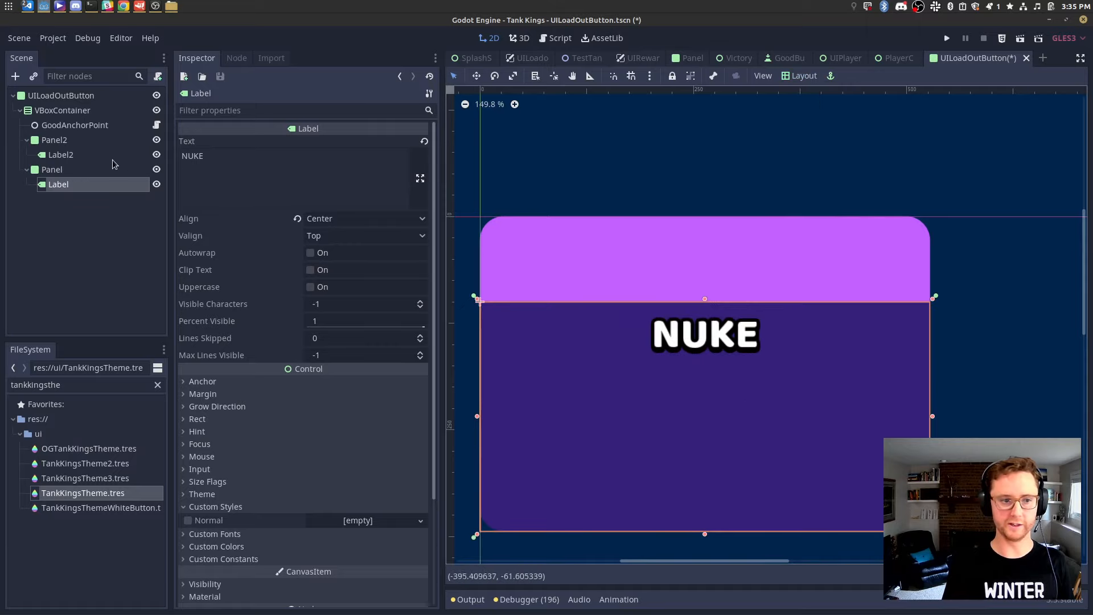
click(71, 157)
click(807, 78)
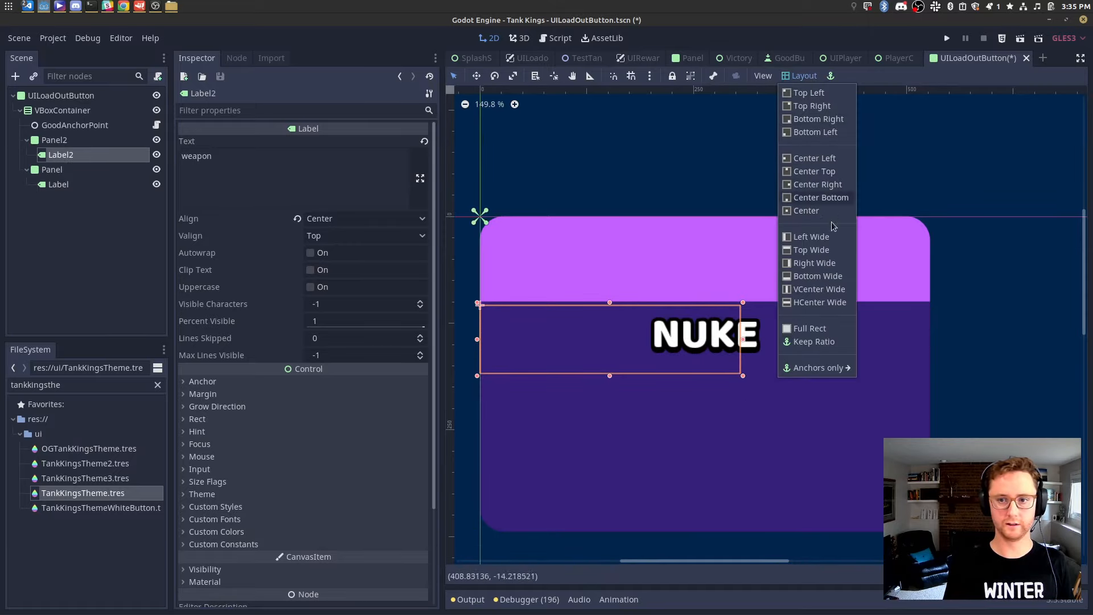
click(814, 329)
Swap the labels so NUKE sits in Panel2 and weapon in Panel, and apply the Full Rect layout to both.
mouse_move(74, 183)
mouse_down()
mouse_move(84, 150)
mouse_move(79, 188)
mouse_up()
click(79, 188)
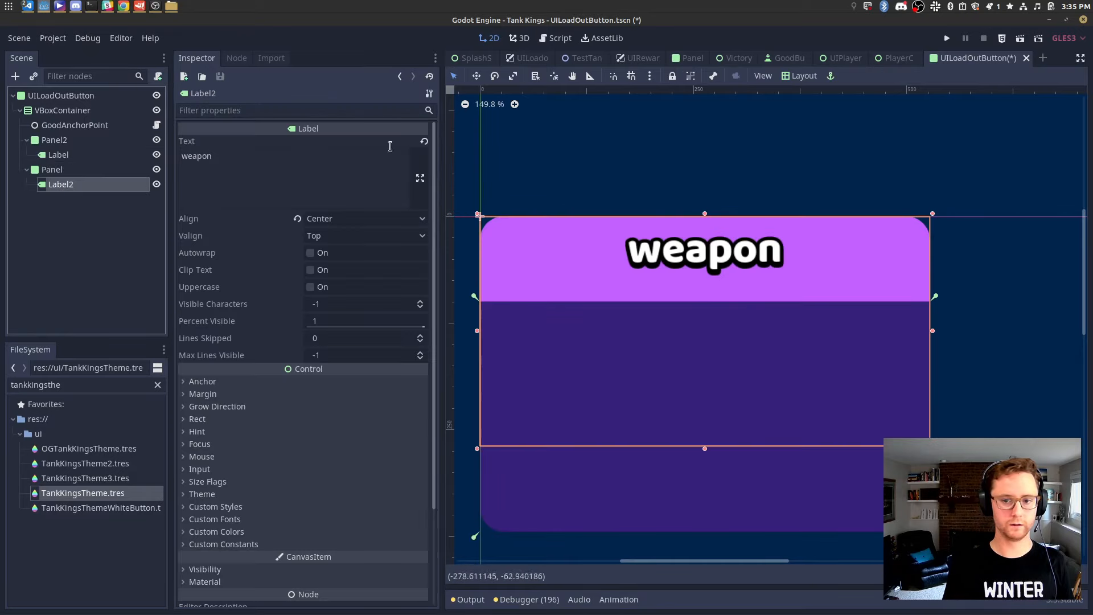
click(799, 77)
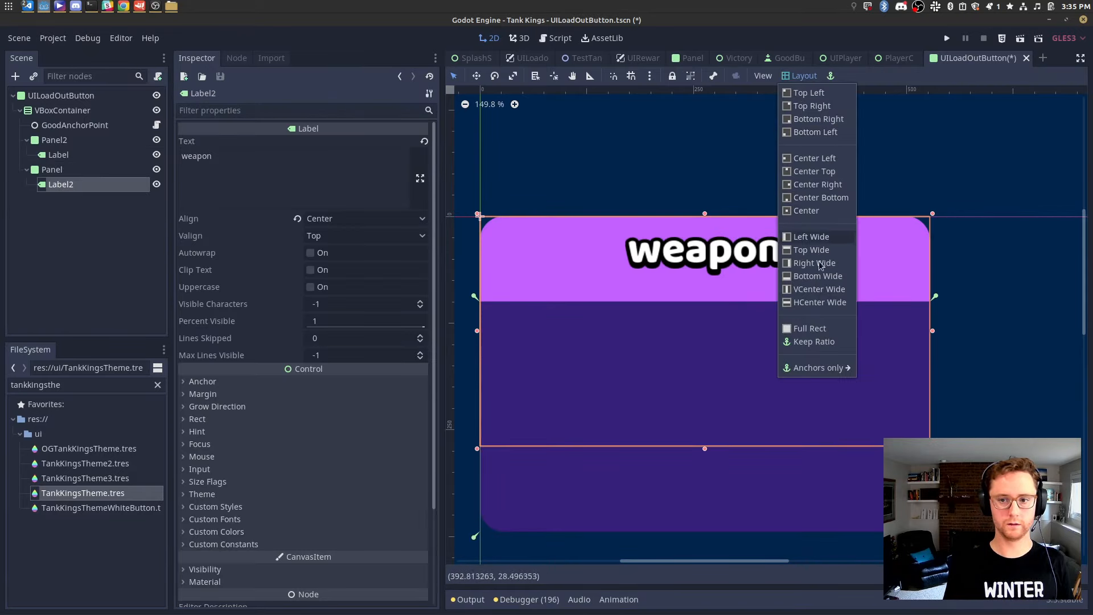
click(812, 326)
click(92, 155)
click(808, 73)
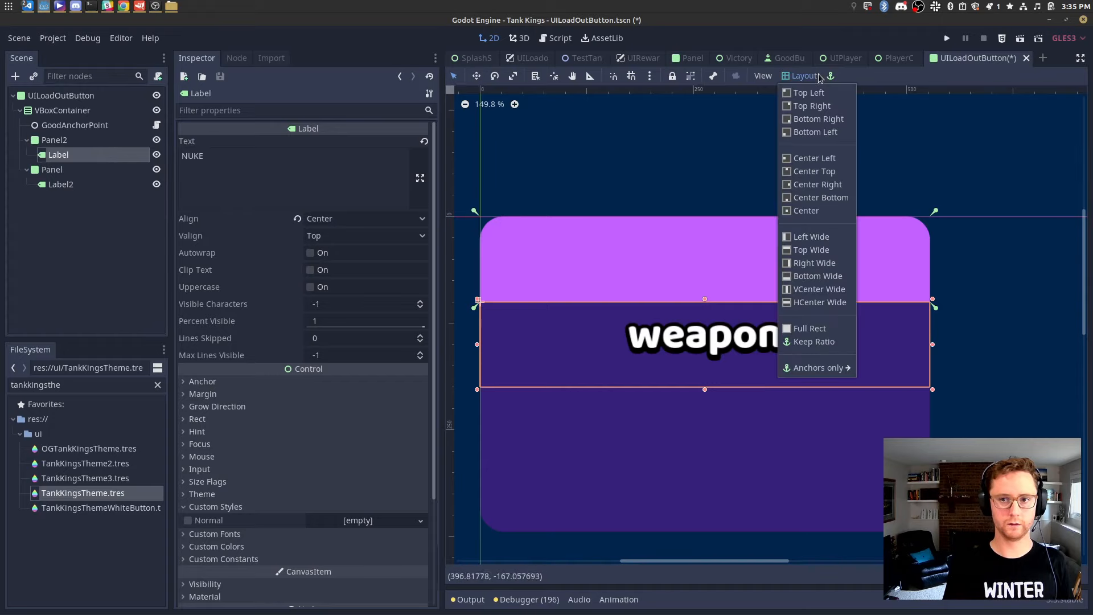
click(814, 328)
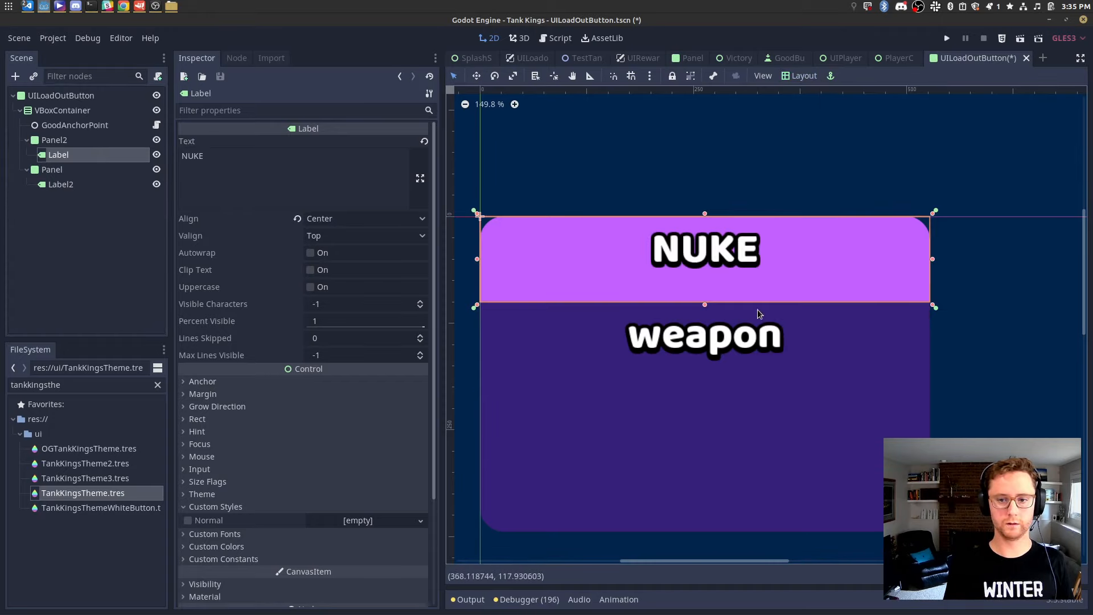
Save the scene and try insetting the VBoxContainer with a left margin of 6 and a top margin of 8.
key(ctrl+s)
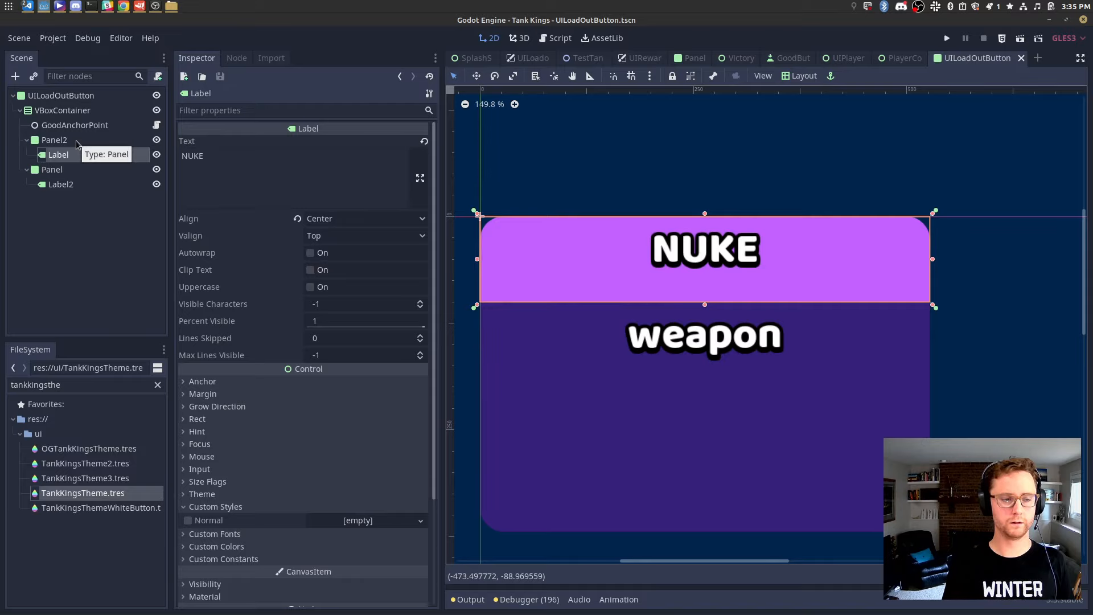
click(81, 111)
click(203, 182)
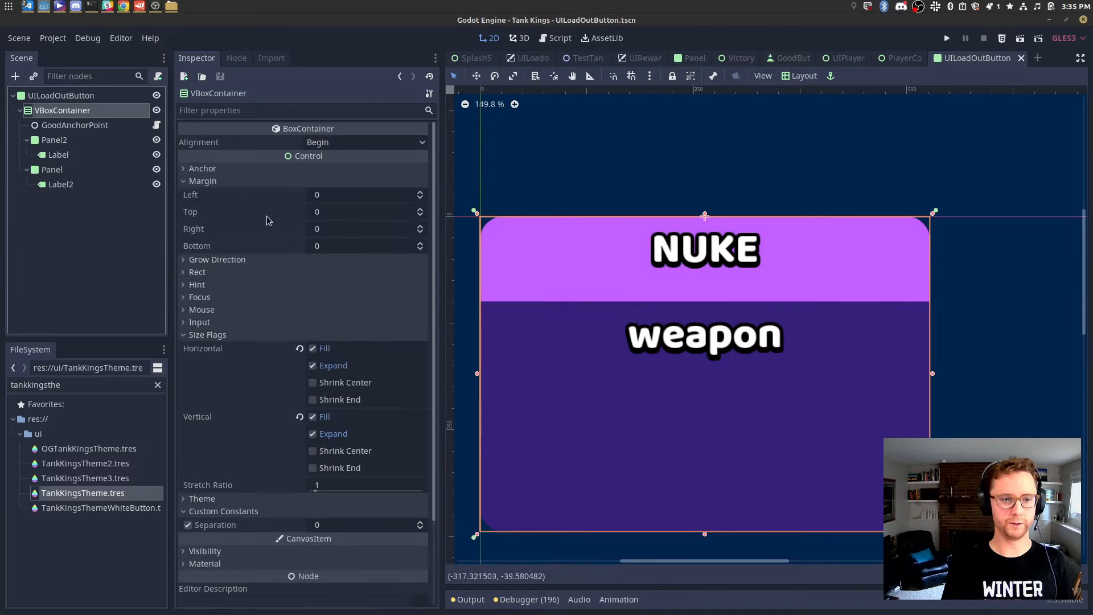
click(366, 194)
text(4)
key(Tab)
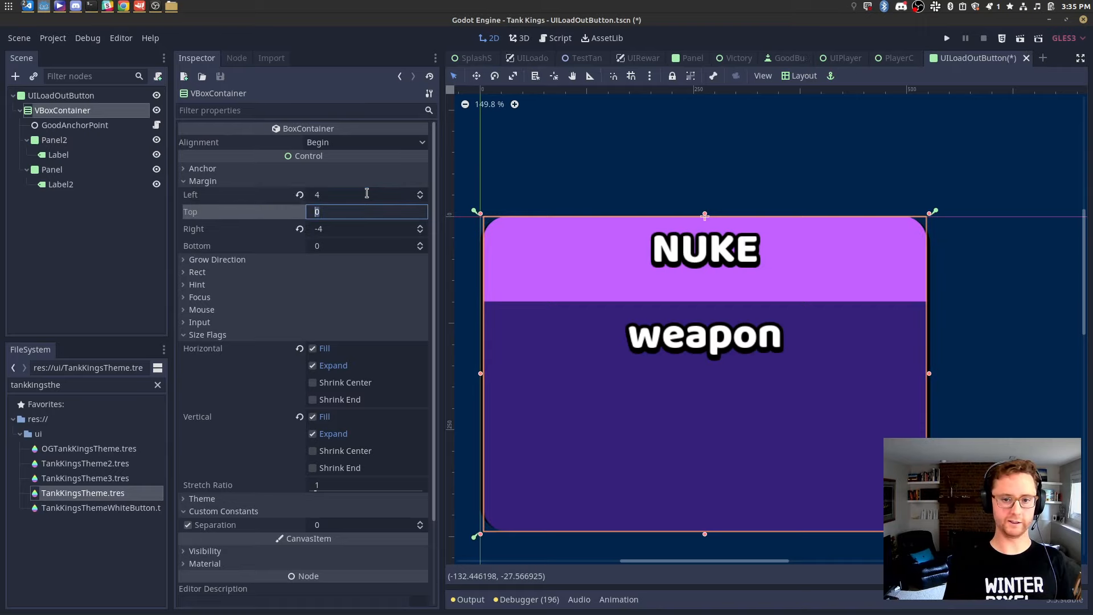
text(8)
key(Tab)
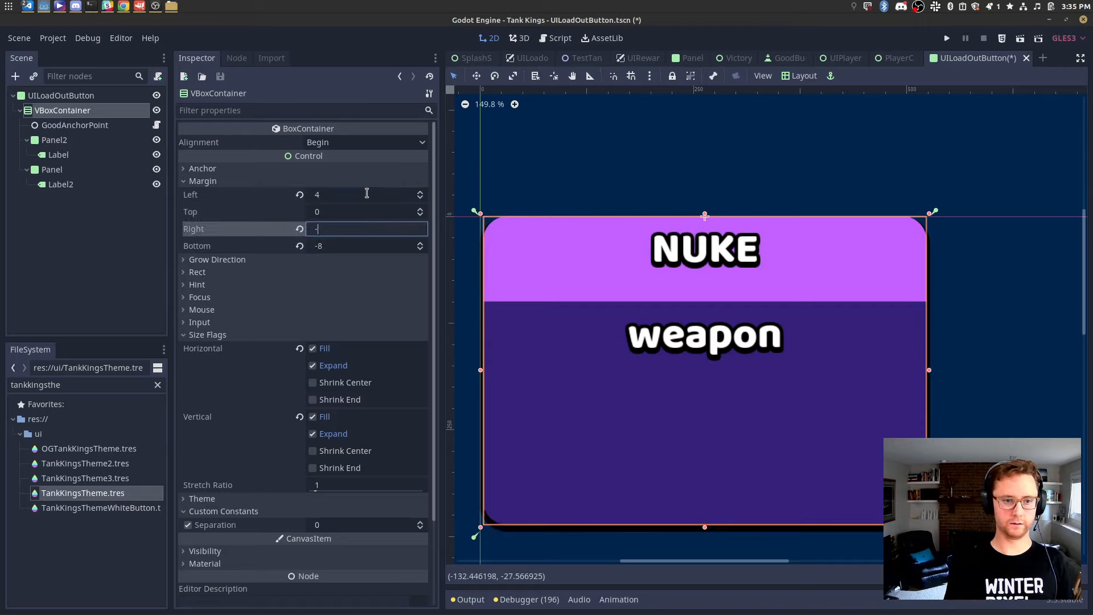
key(shift+Tab)
text(8)
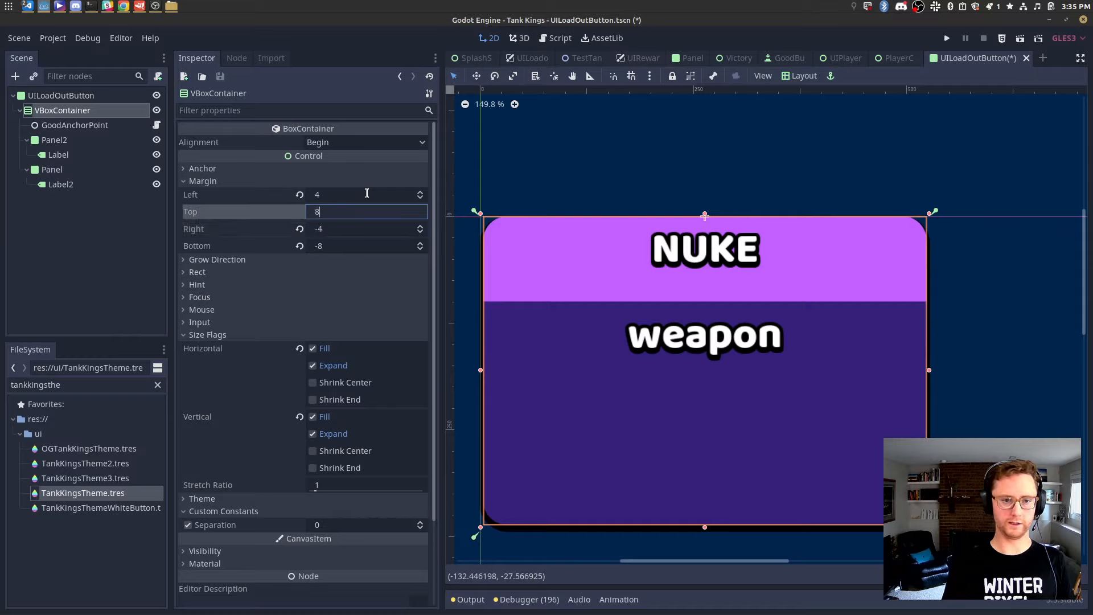
key(Tab)
key(shift+Tab)
key(shift+Tab)
text(6)
key(Return)
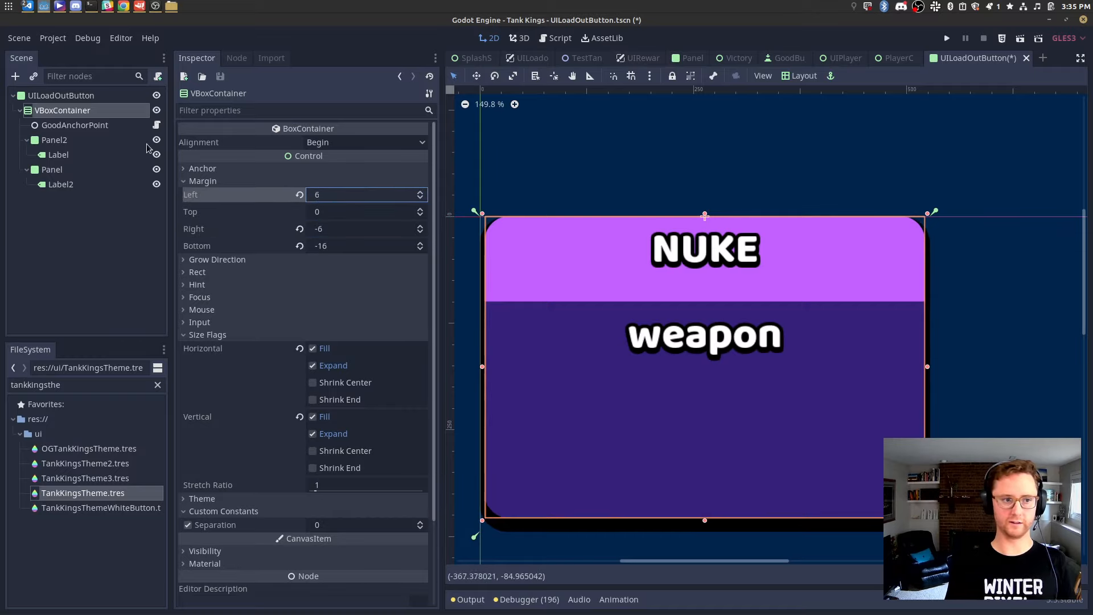
Disable horizontal and vertical Expand on the VBoxContainer and try margins of 7 left, 0 top and -7 right.
click(341, 366)
click(345, 434)
click(351, 194)
text(7)
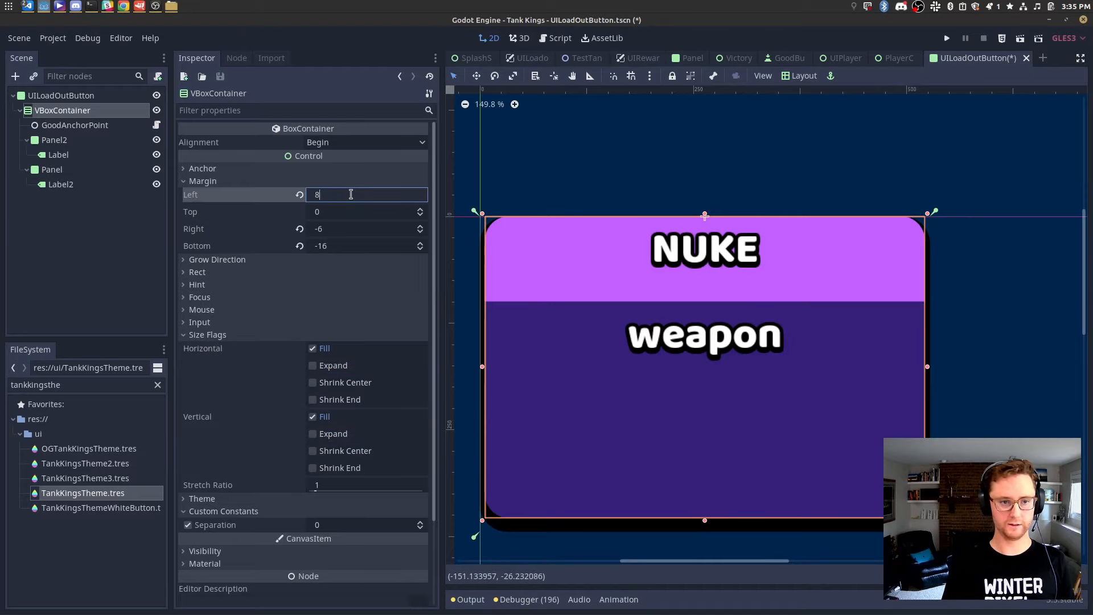
key(Tab)
text(0)
key(Tab)
text(-8)
key(BackSpace)
text(7)
key(Return)
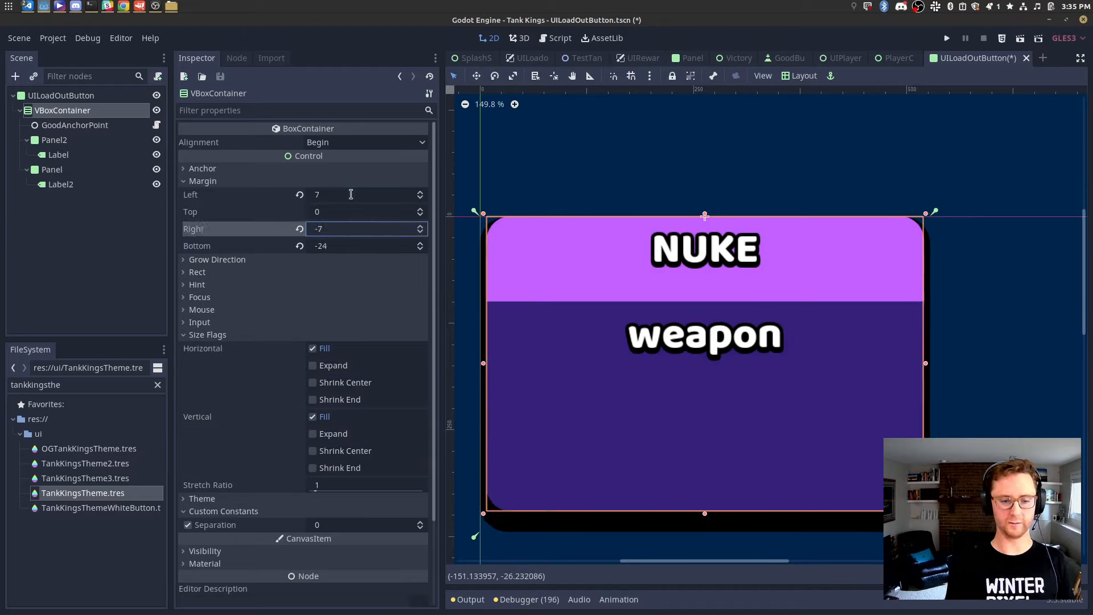
Reset the VBoxContainer to the Full Rect layout and try a left and top margin of 4.
click(811, 77)
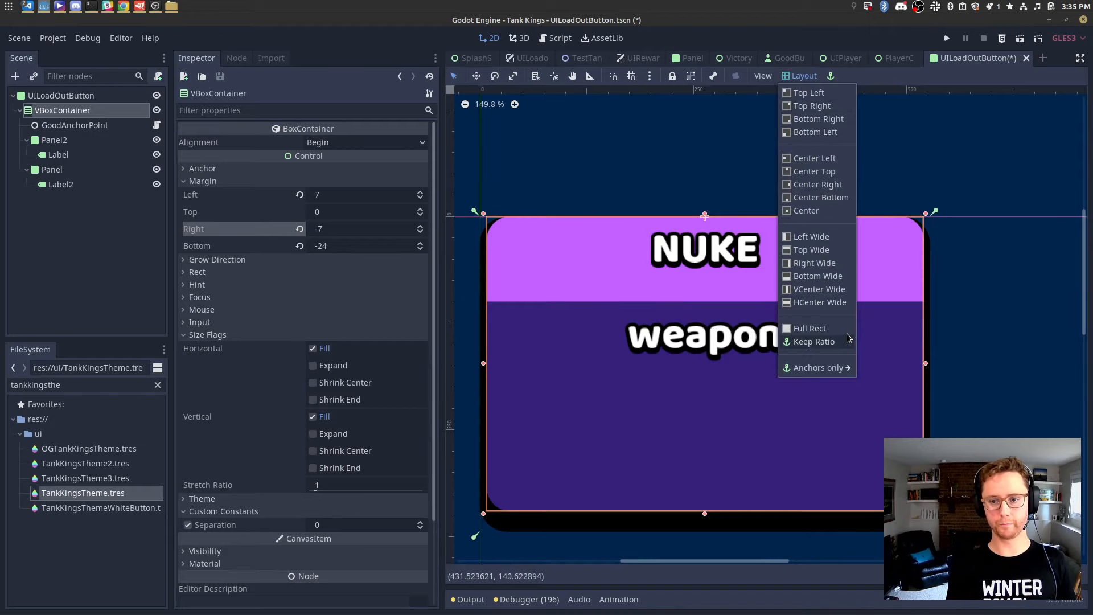
click(840, 342)
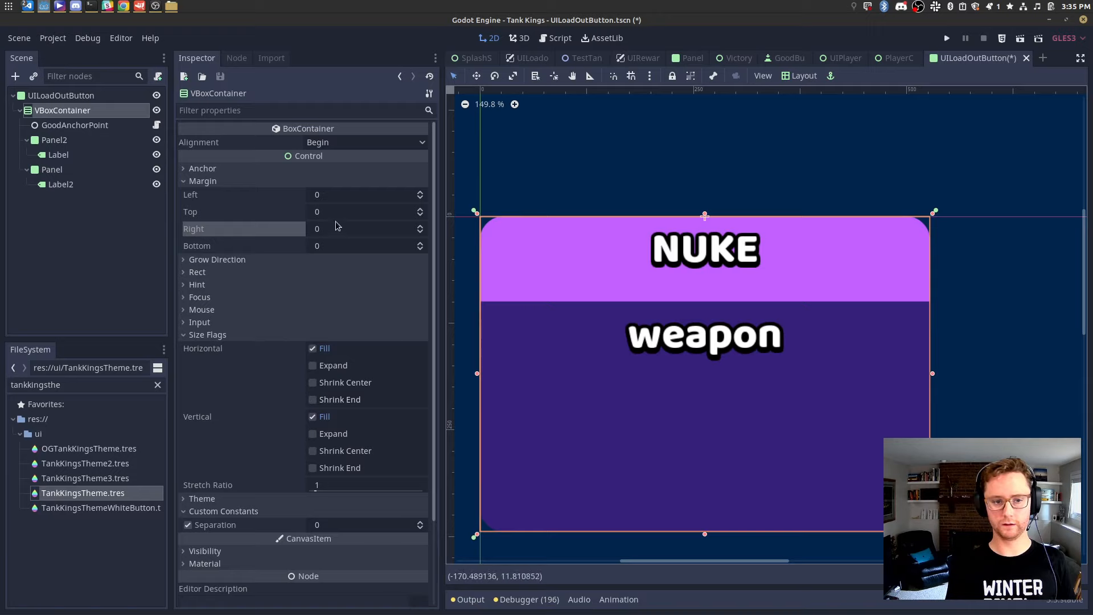
click(340, 199)
text(4)
key(Tab)
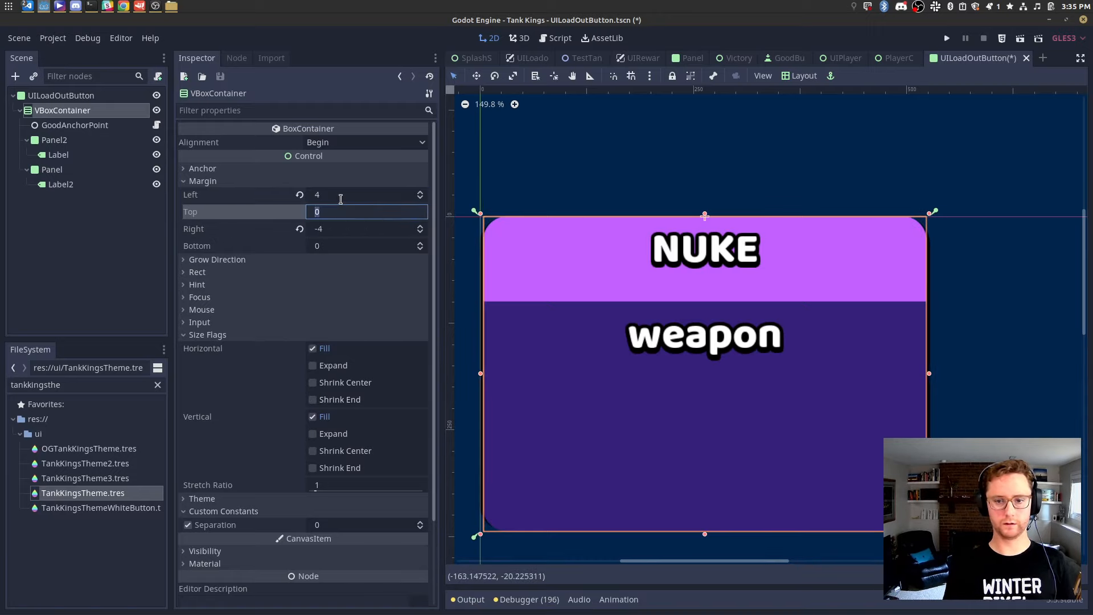
text(0)
key(Tab)
key(shift+Tab)
text(4)
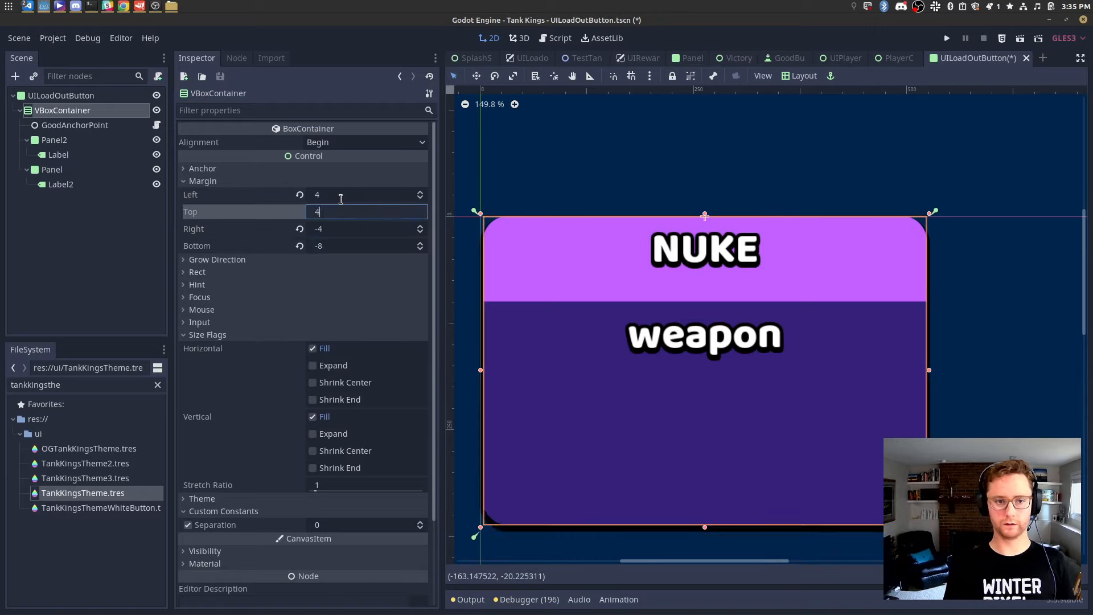
key(Return)
key(Tab)
key(Tab)
key(shift+Tab)
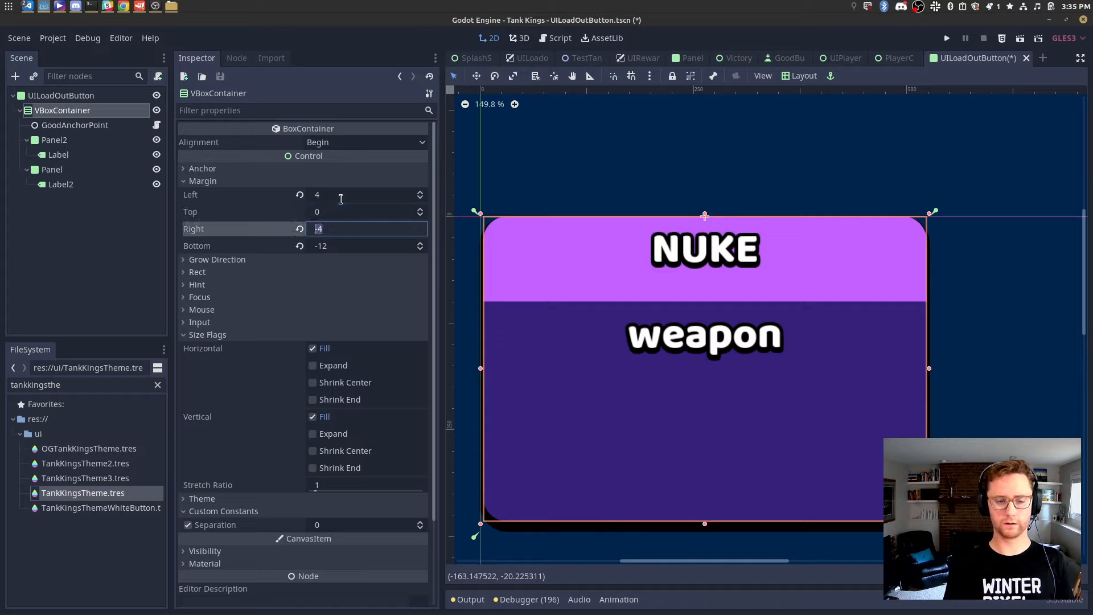
key(shift+Tab)
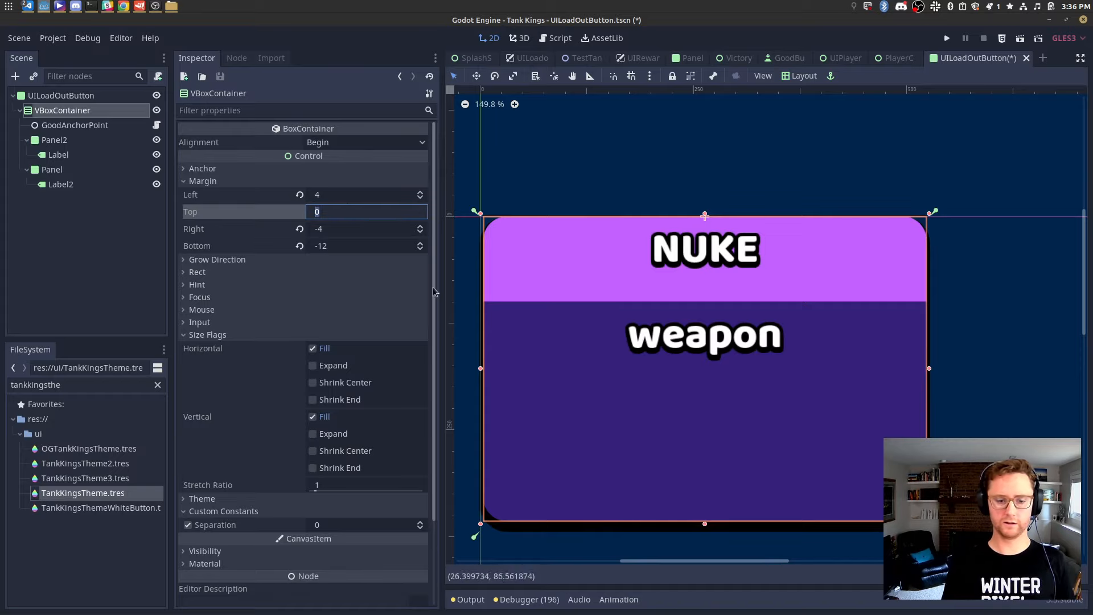
key(Tab)
Switch to OBS and activate the Godot + Camera scene.
key(alt+Tab)
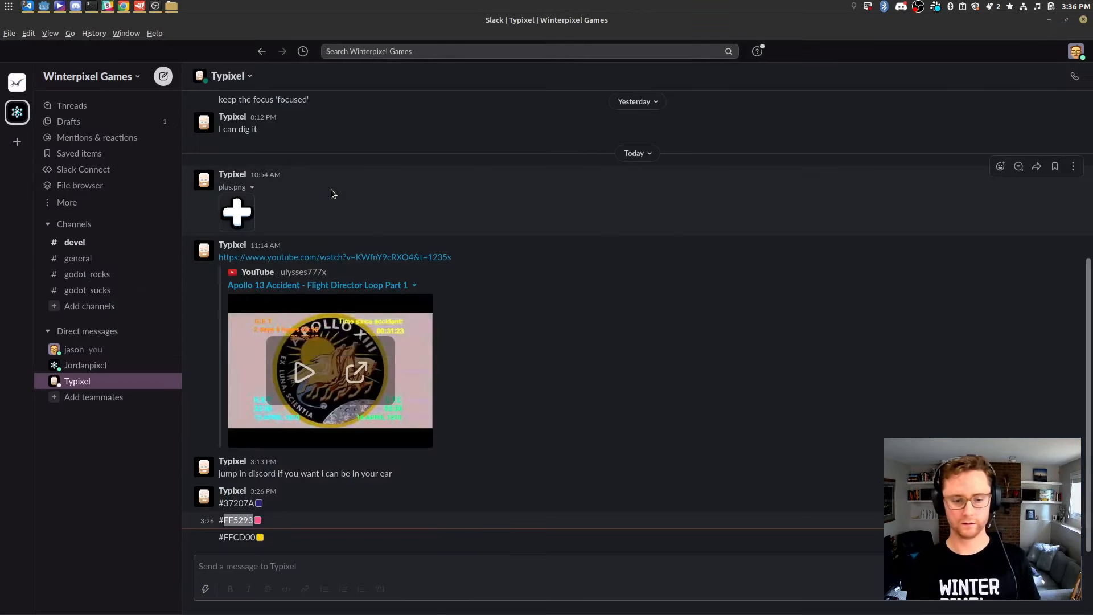
key(alt+Tab)
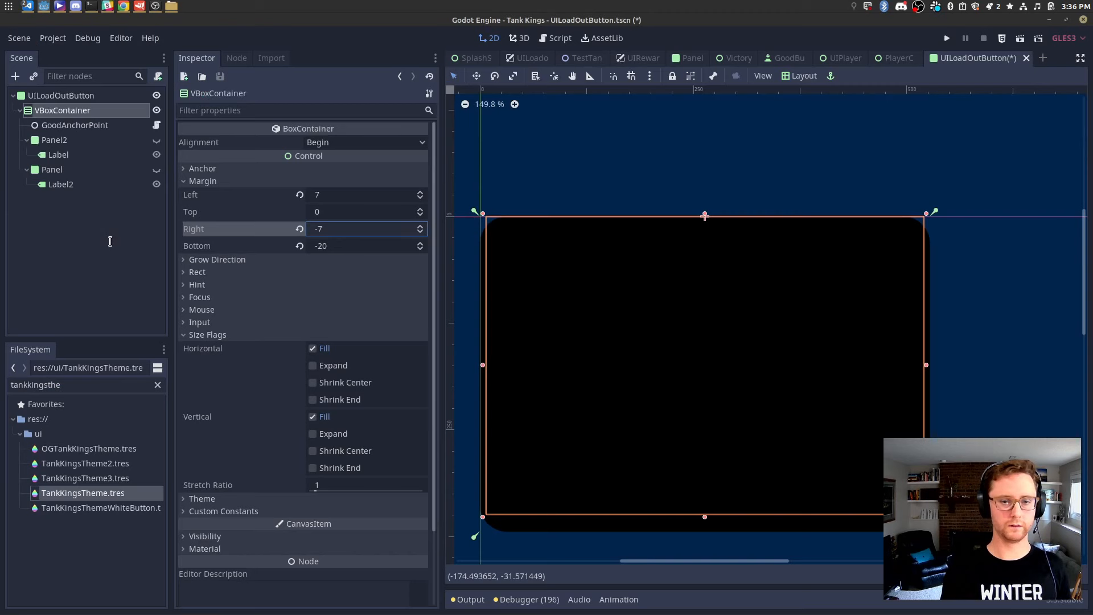
key(alt+Tab)
key(alt+Tab)
key(alt+Tab)
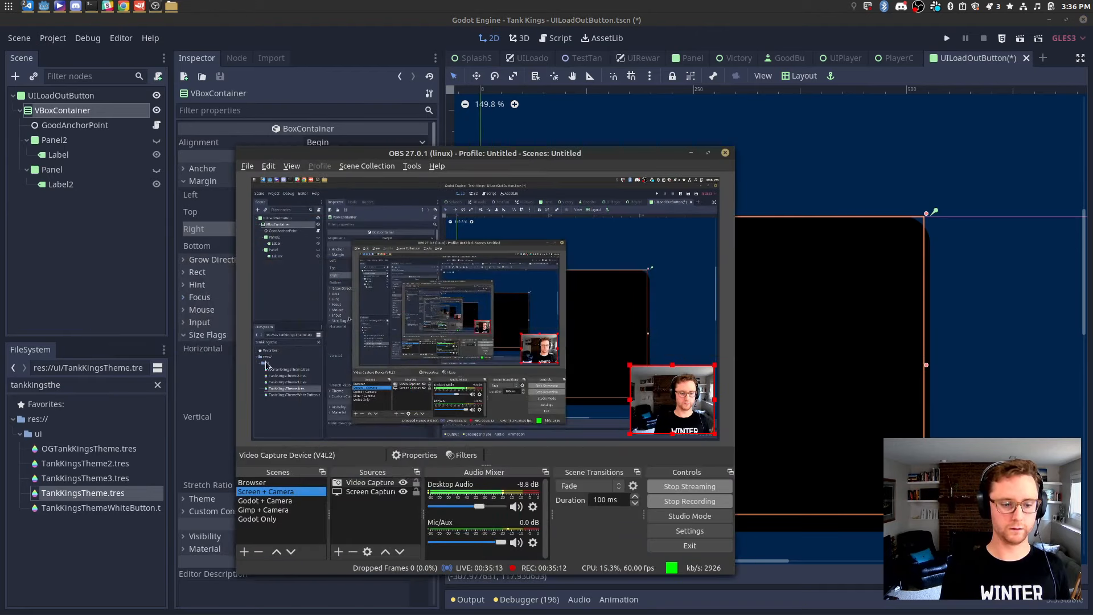
click(279, 518)
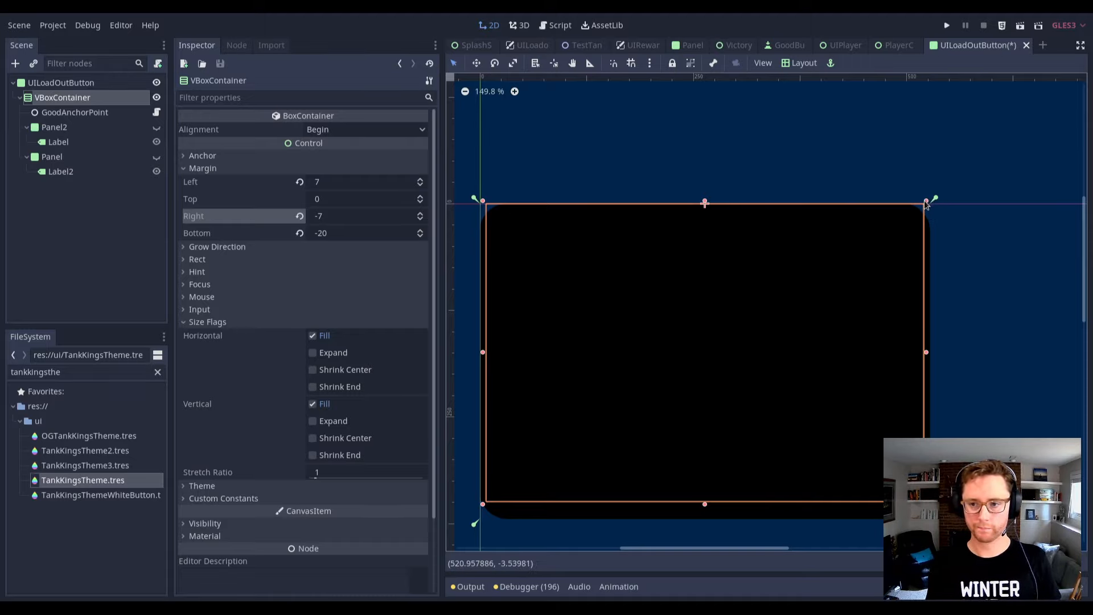
Delete the GoodAnchorPoint node from the VBoxContainer.
click(59, 84)
click(74, 113)
key(Delete)
Set the VBoxContainer's left and top margins to 8 and its right and bottom margins to -8.
click(62, 98)
click(358, 186)
text(8)
key(Tab)
text(8)
key(Return)
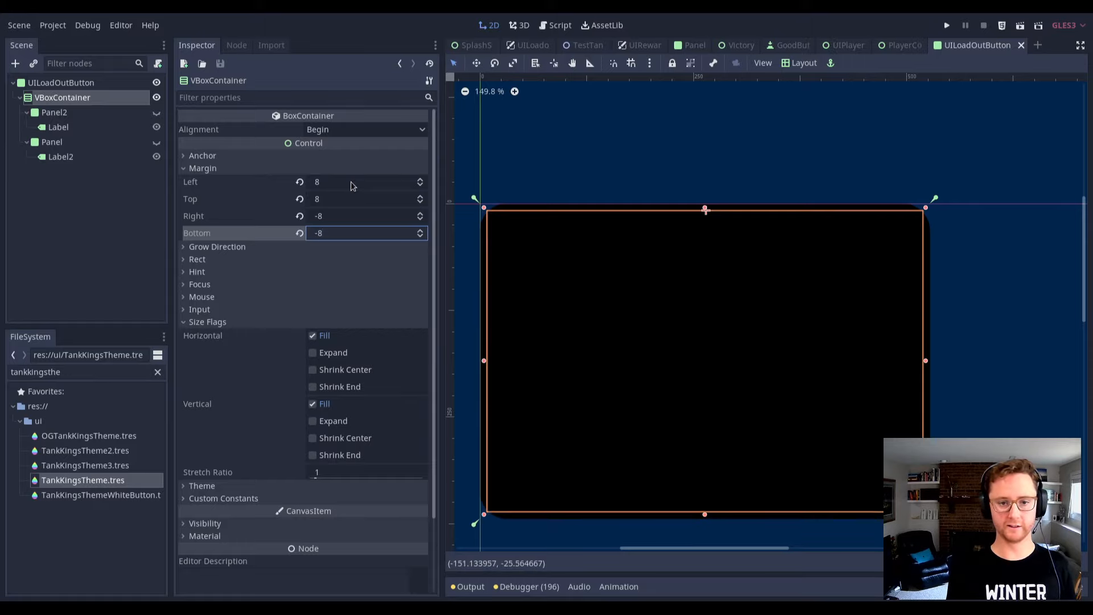
Make Panel2 and Panel visible again to check the card inside its black border.
click(156, 113)
click(157, 142)
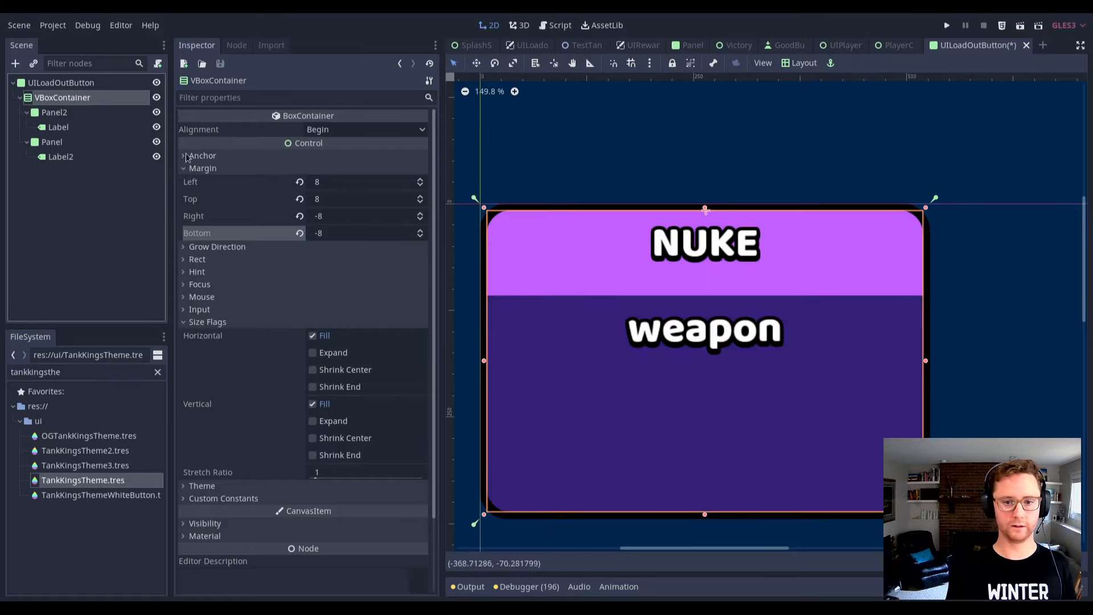
click(610, 161)
scroll(621, 171, down, 2)
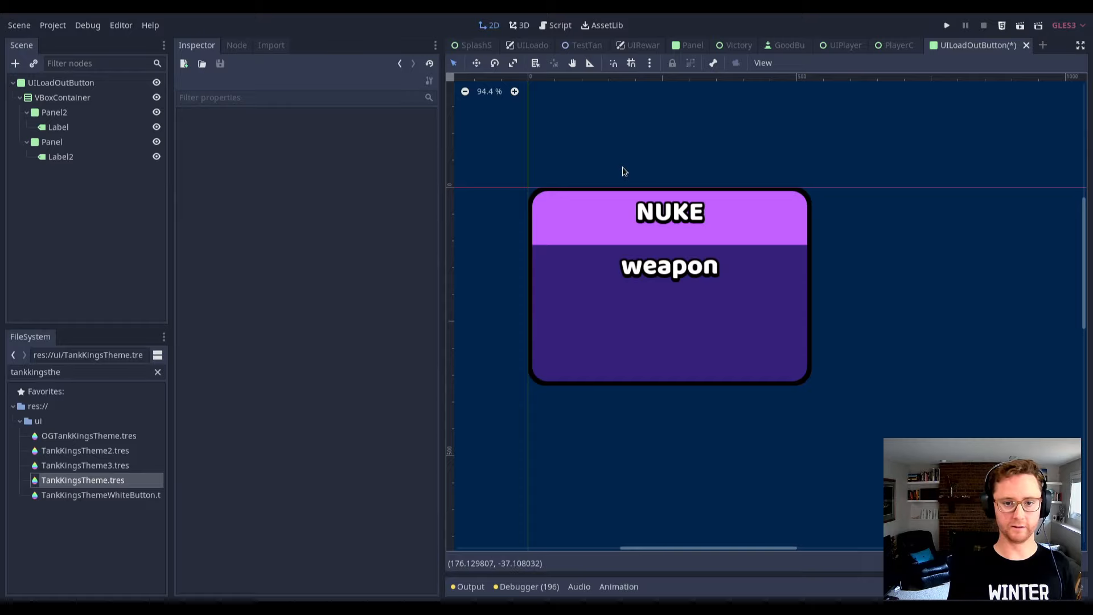
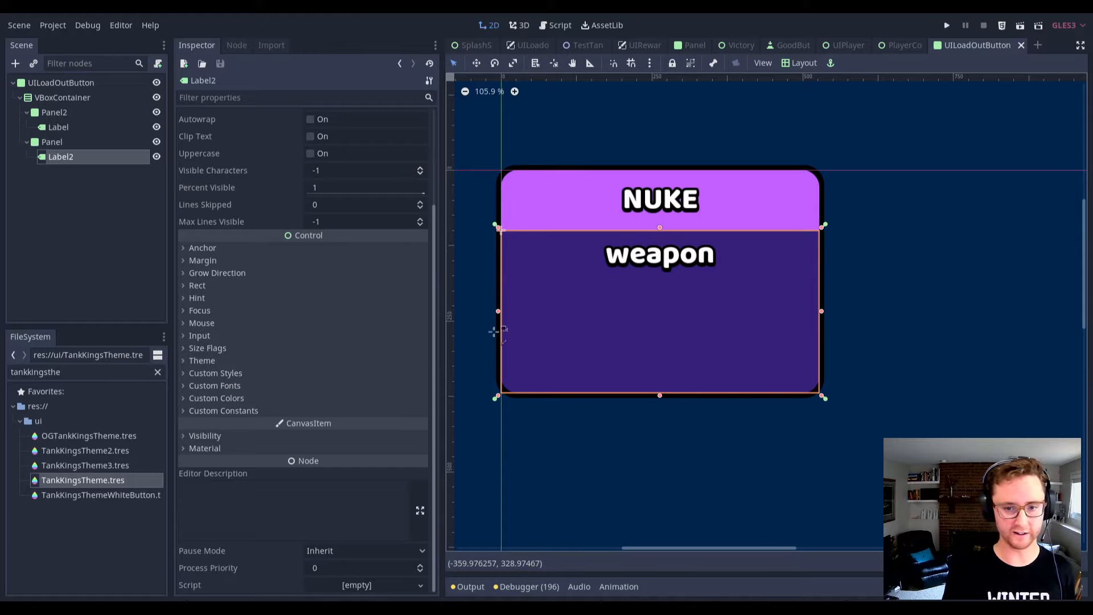
Add a Label node with the text "1000 coins" under Panel and save the scene.
click(62, 97)
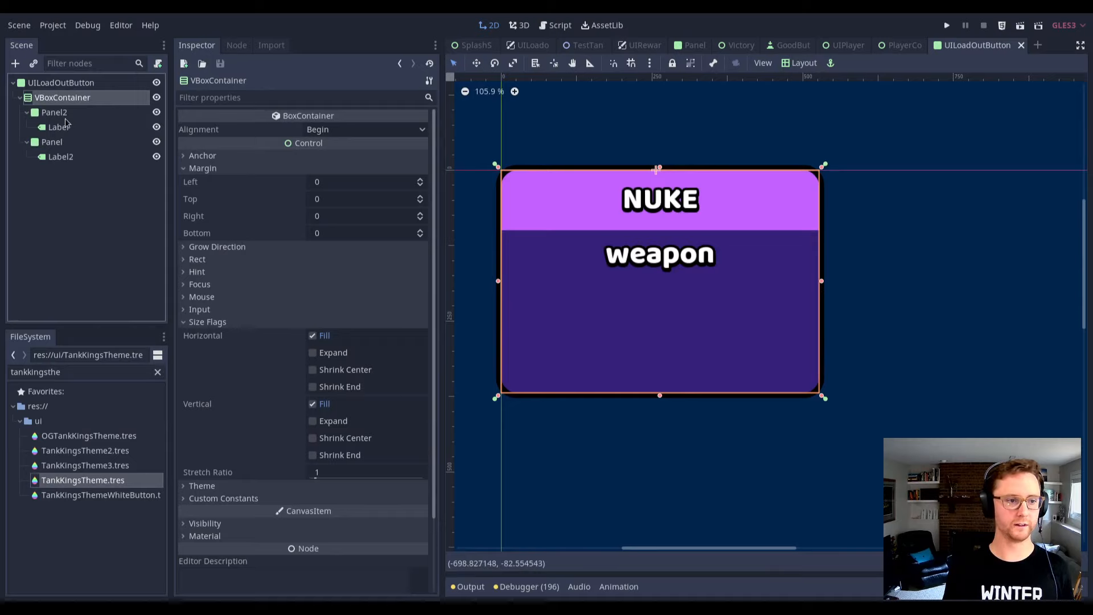
click(54, 112)
right_click(60, 143)
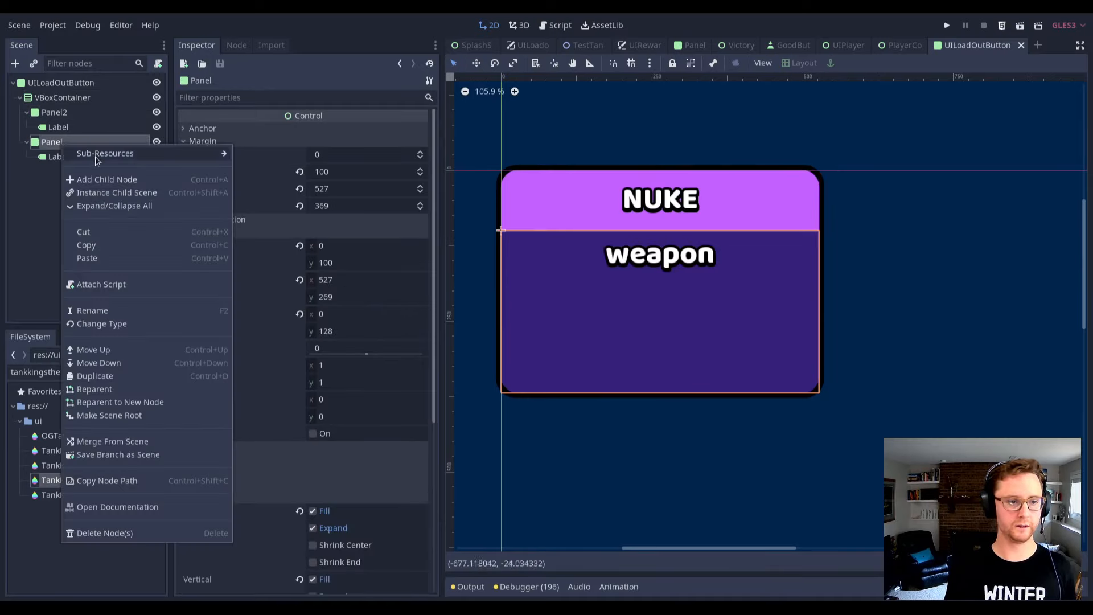
click(154, 180)
text(label)
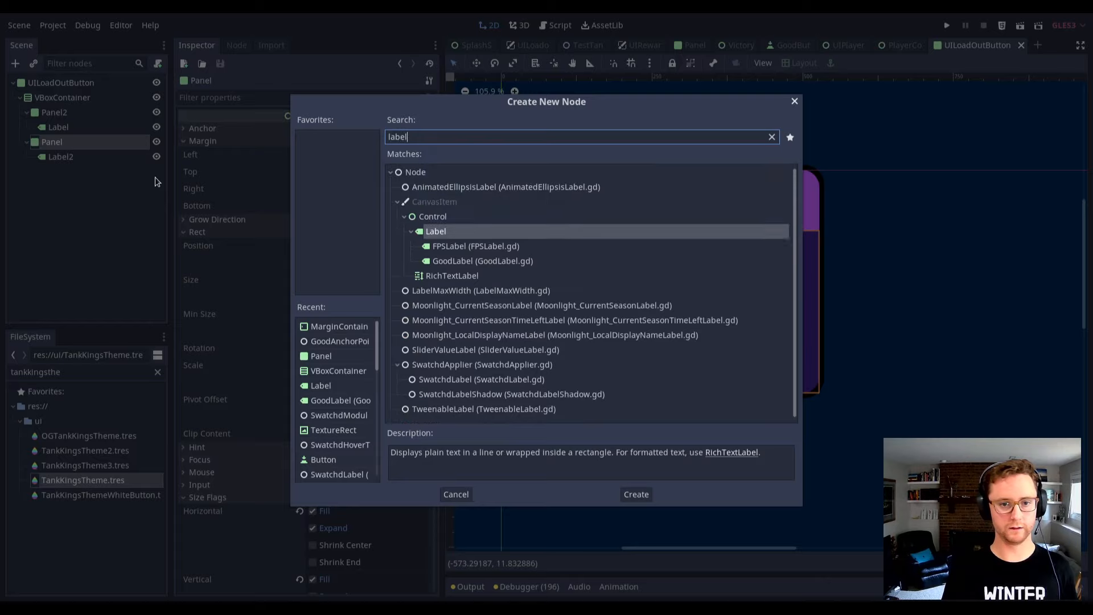
key(Return)
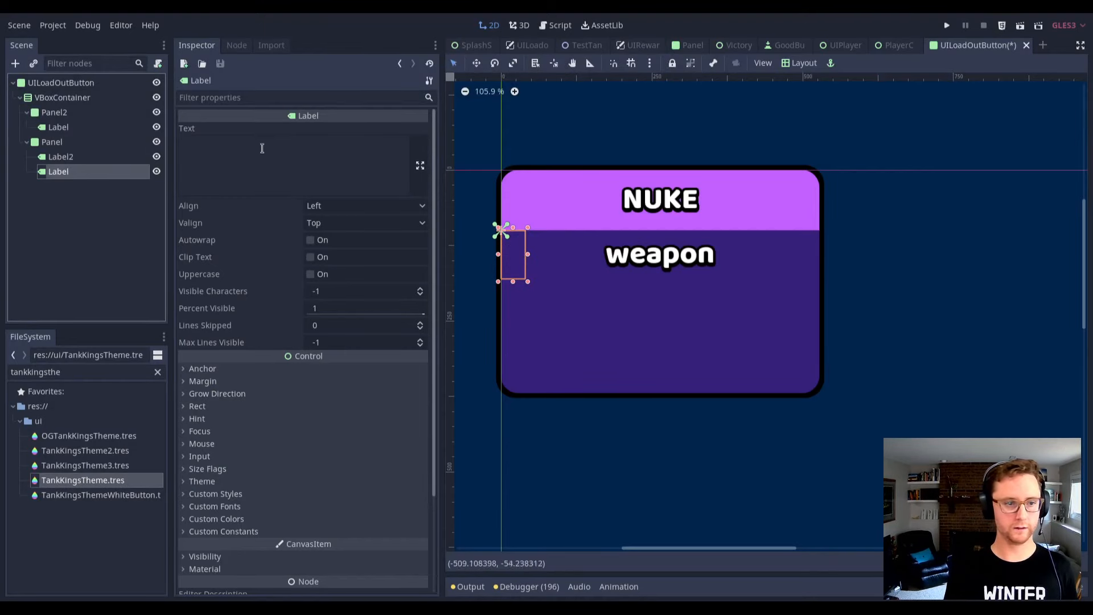
click(299, 168)
text(1000 coins)
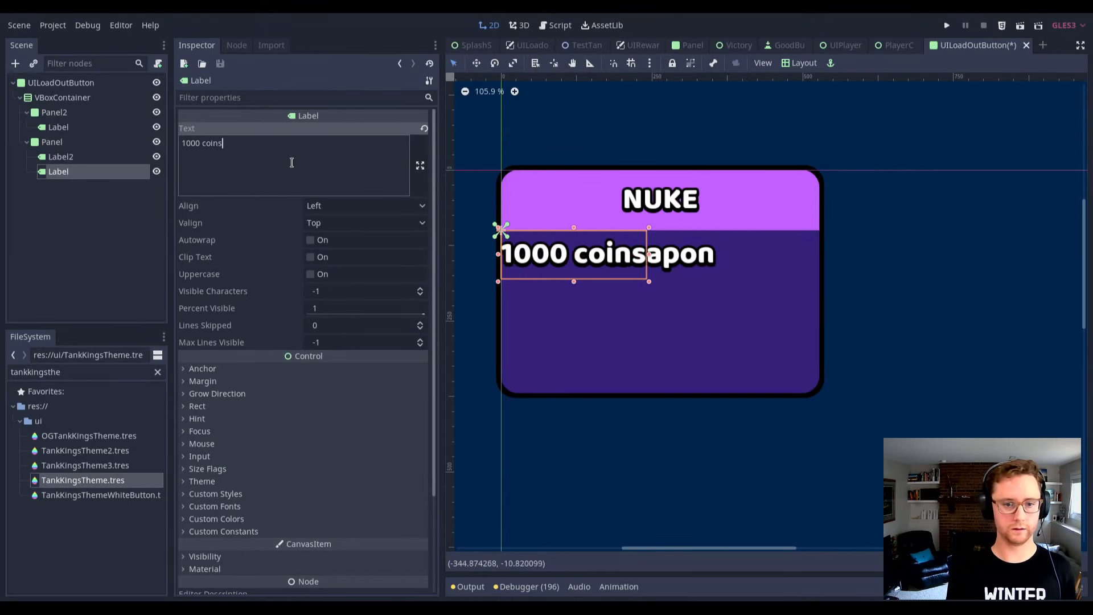
key(ctrl+s)
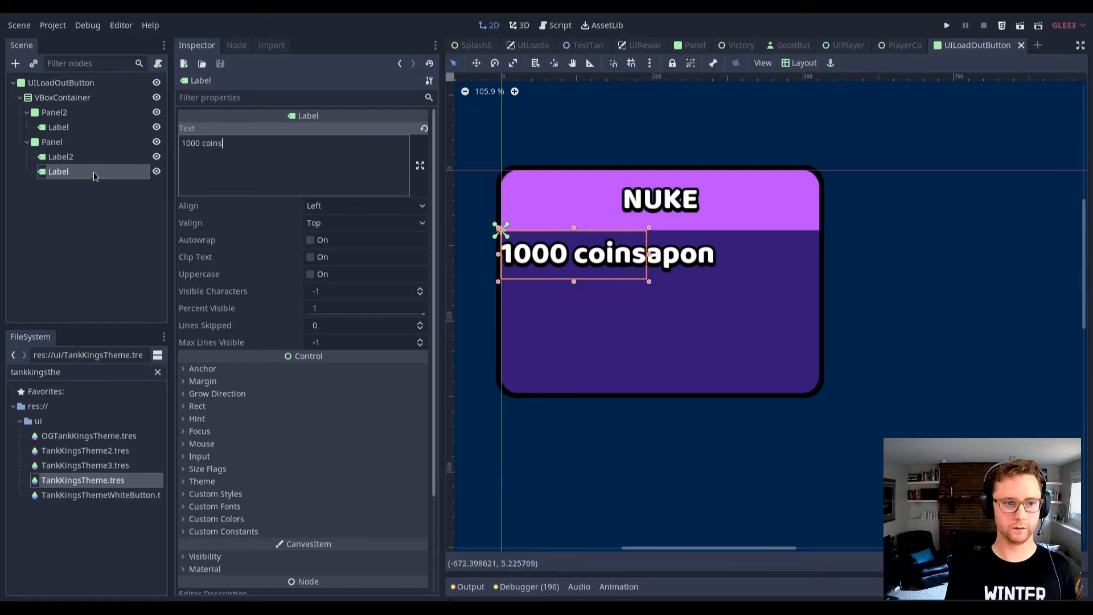
Add a GoodLabel node with the text "1000 coins" under Panel and delete the plain Label node there.
click(92, 147)
key(ctrl+a)
text(goodlabel)
key(Return)
click(280, 354)
text(1000 coins)
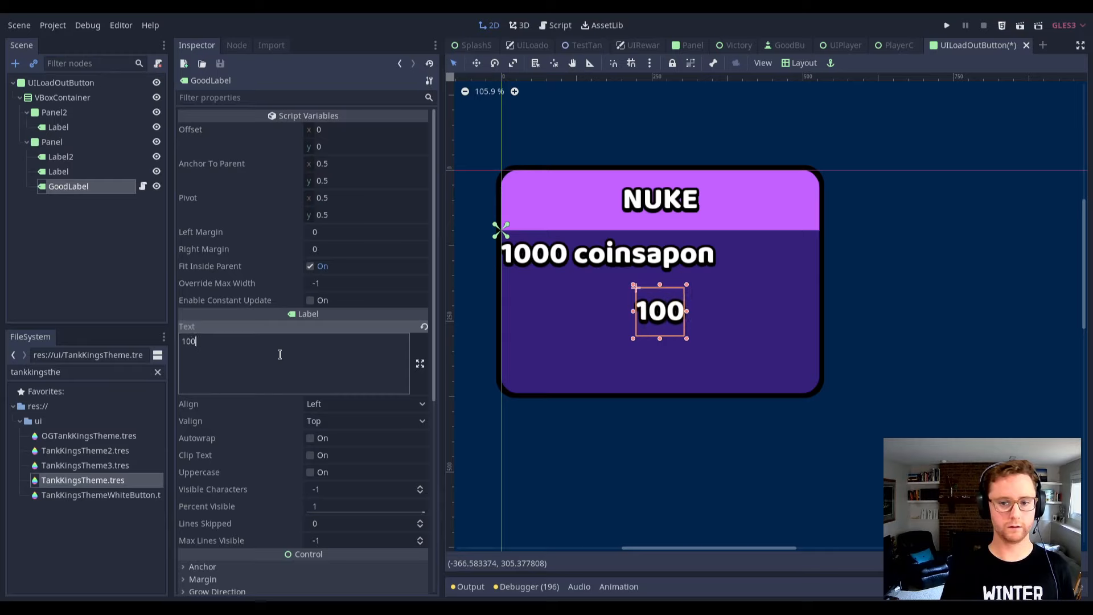
click(97, 170)
key(Delete)
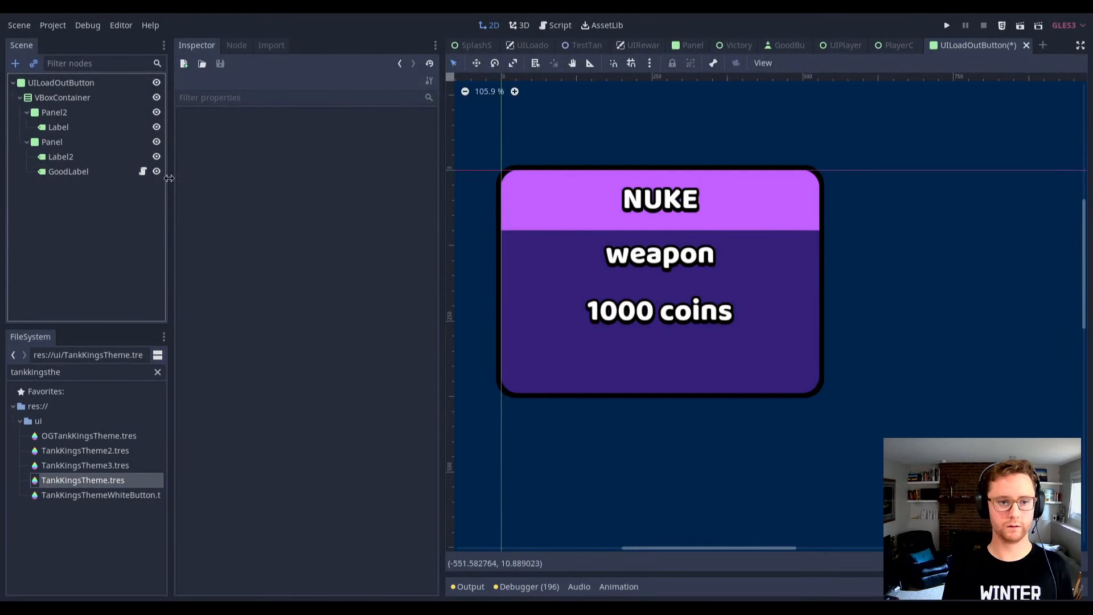
Set the y values of the GoodLabel's Pivot and Anchor To Parent to 1.
click(85, 172)
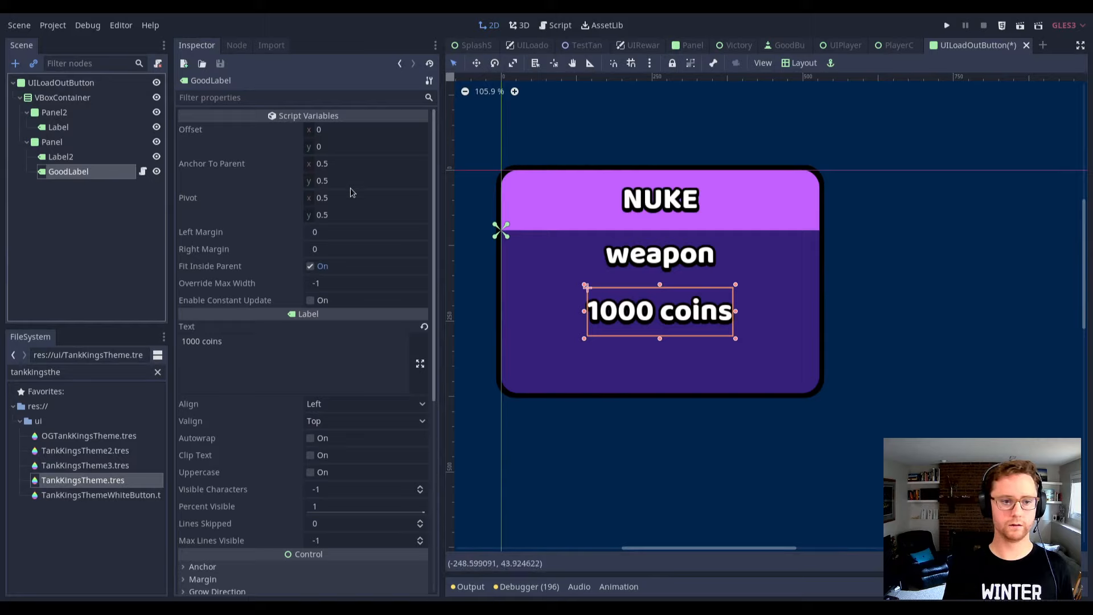
click(353, 215)
text(1)
key(Return)
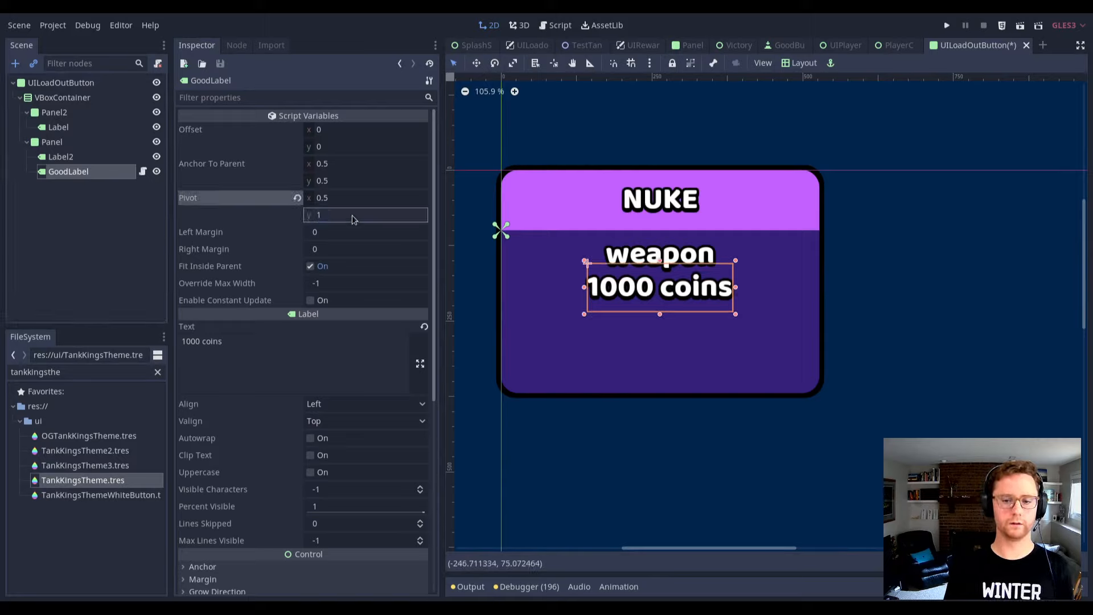
click(343, 181)
text(1)
key(Return)
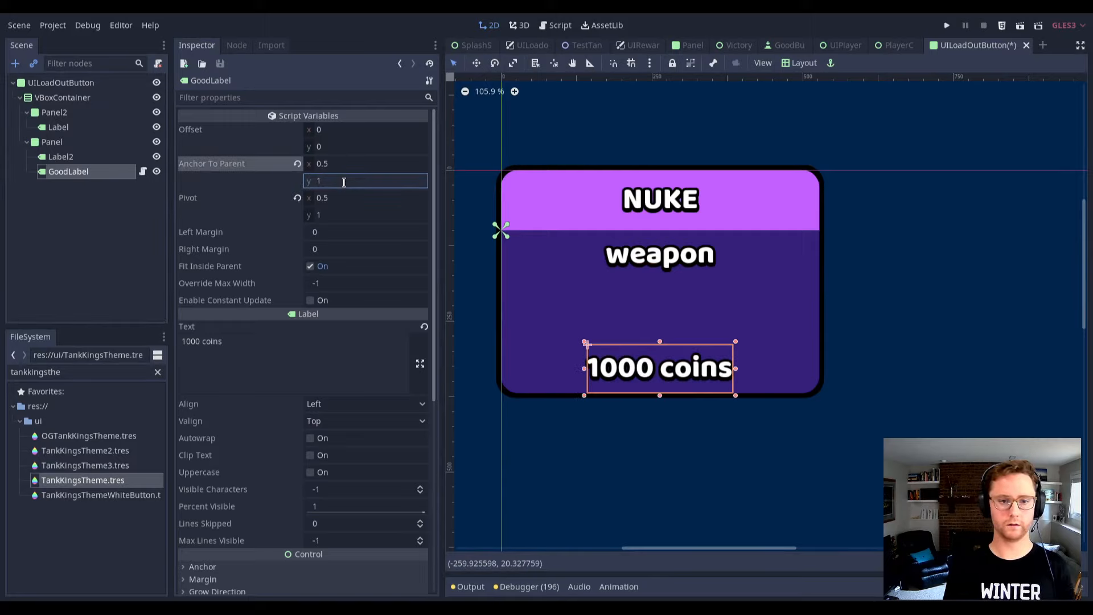
Set the y value of the GoodLabel's Anchor To Parent to 0.
click(346, 184)
text(0)
key(shift+Tab)
Try Offset y values of 32, 100, 200, 60 and 100 on the GoodLabel to place it below the weapon label.
key(shift+Tab)
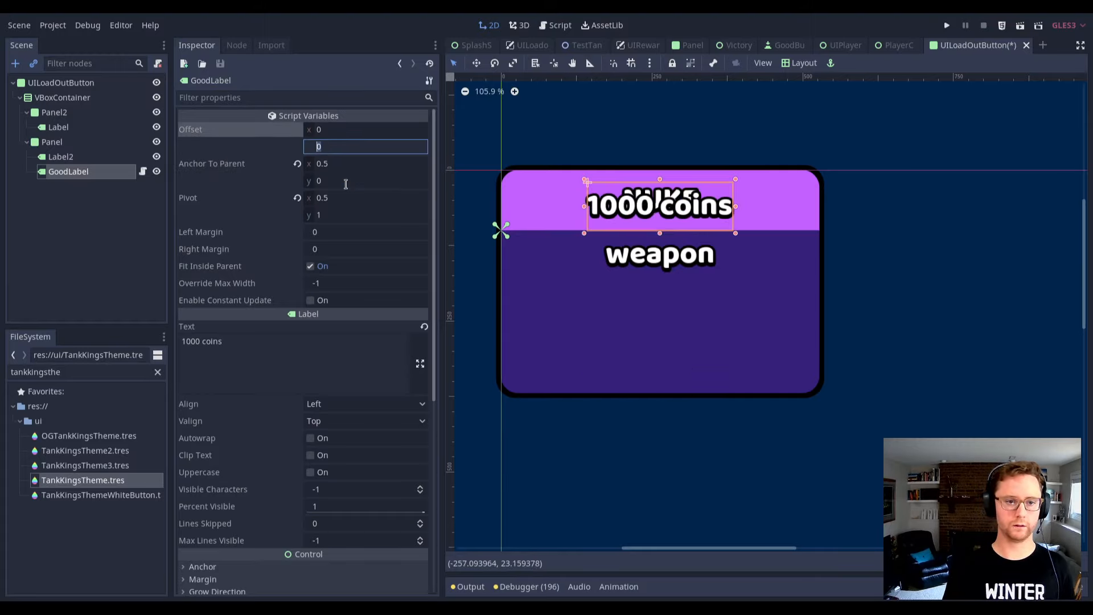
text(-32)
key(Return)
text(100)
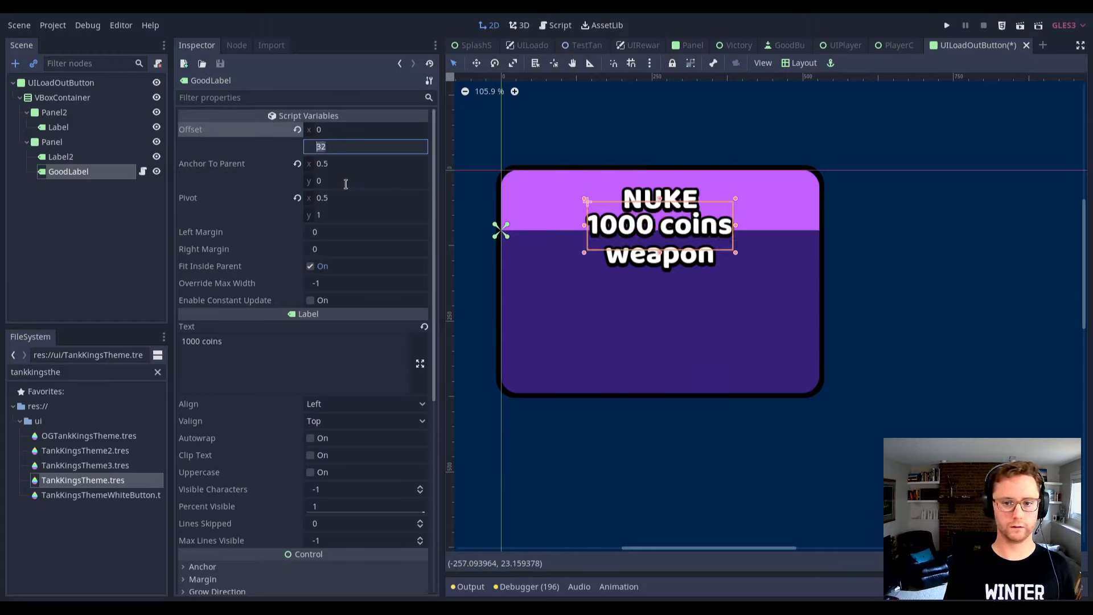
key(Return)
text(200)
key(Return)
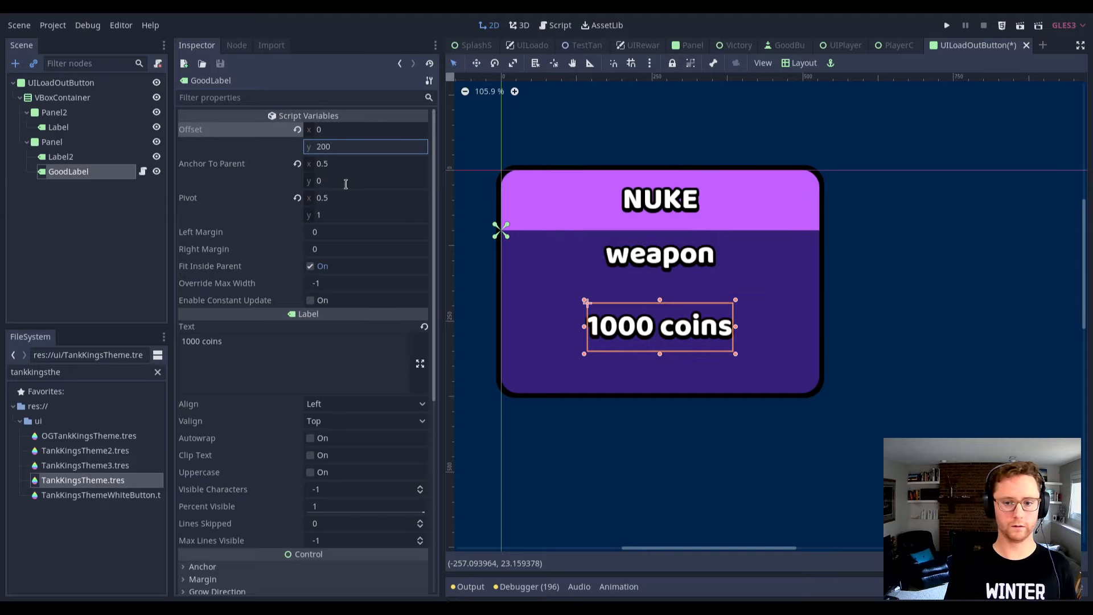
text(60)
key(Return)
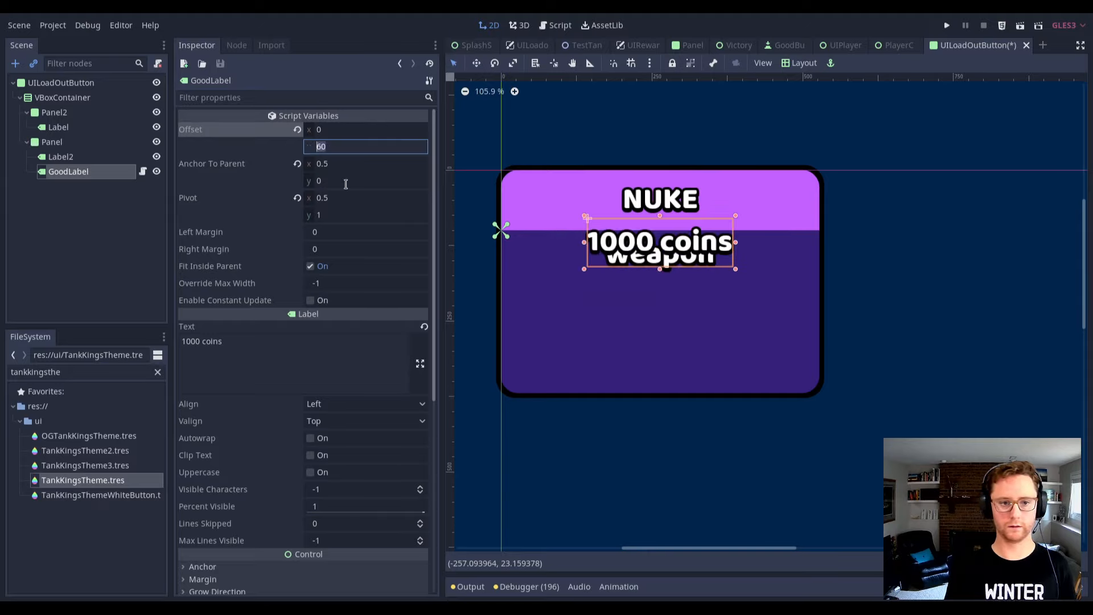
text(100)
key(Return)
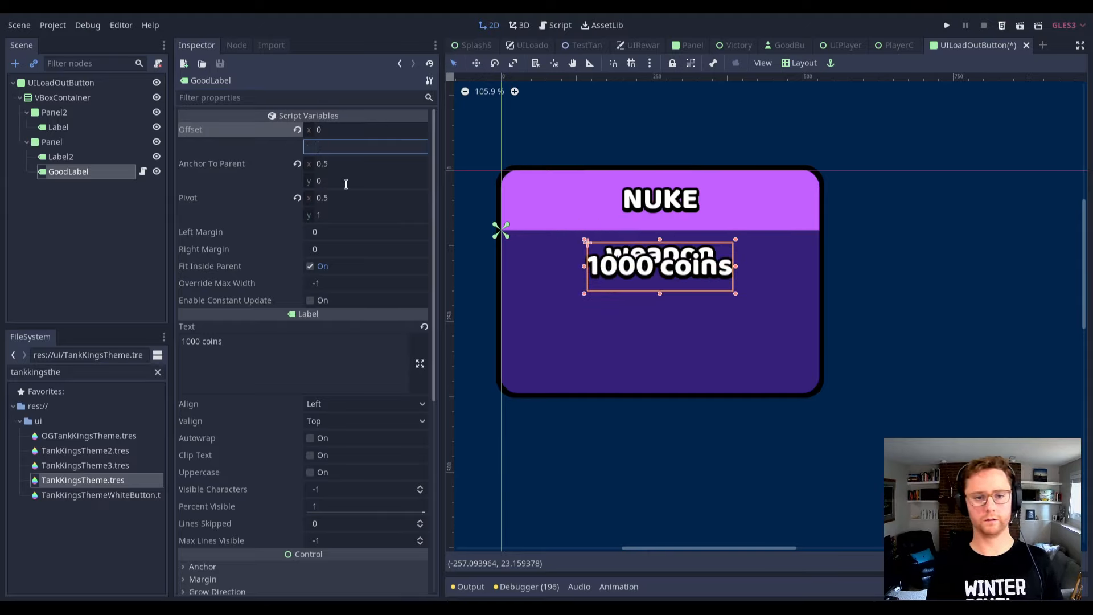
Set the GoodLabel's Offset y to 150 and save the scene.
text(150)
key(Return)
key(ctrl+s)
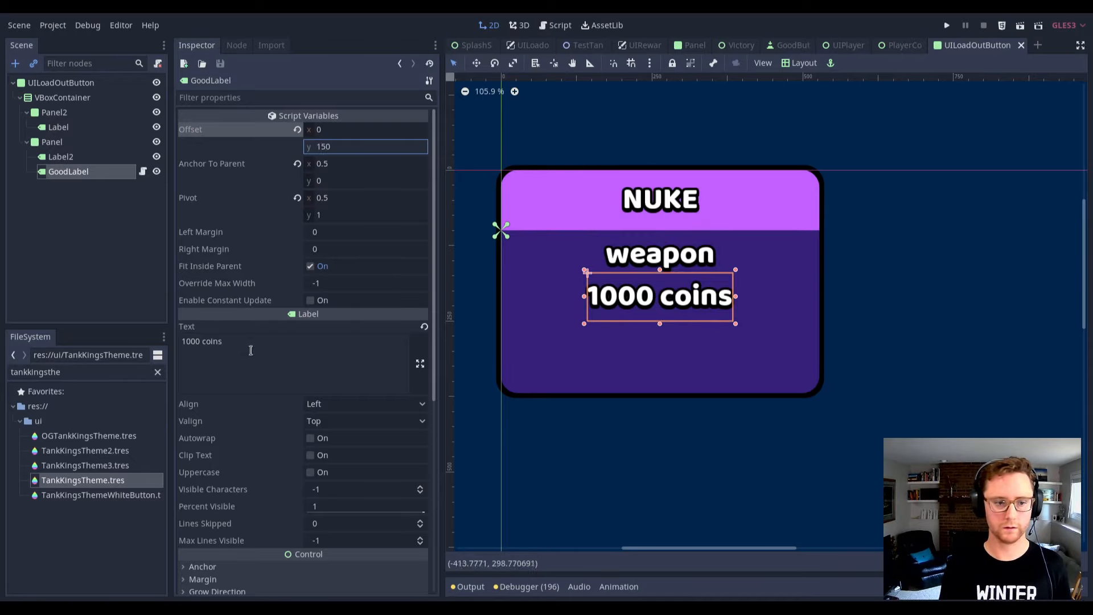
Shorten the GoodLabel's text to "1000" by removing the word "coins".
drag(250, 349, 204, 351)
key(BackSpace)
key(BackSpace)
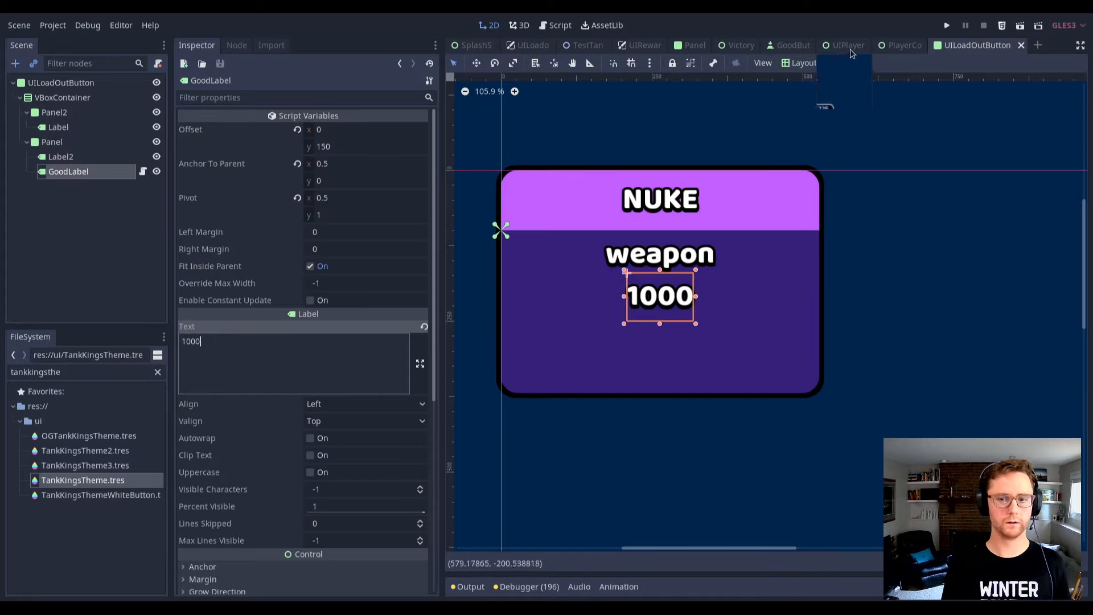
Copy the CoinIcon node from the UILoadoutDialog scene and paste it under GoodLabel in the UILoadOutButton scene.
click(900, 46)
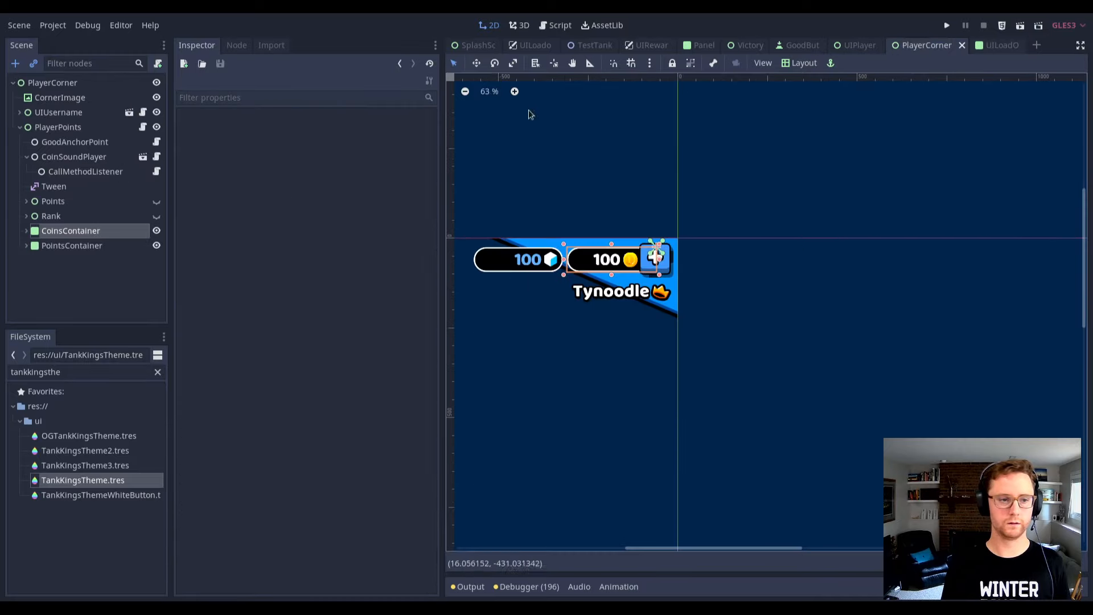
click(994, 46)
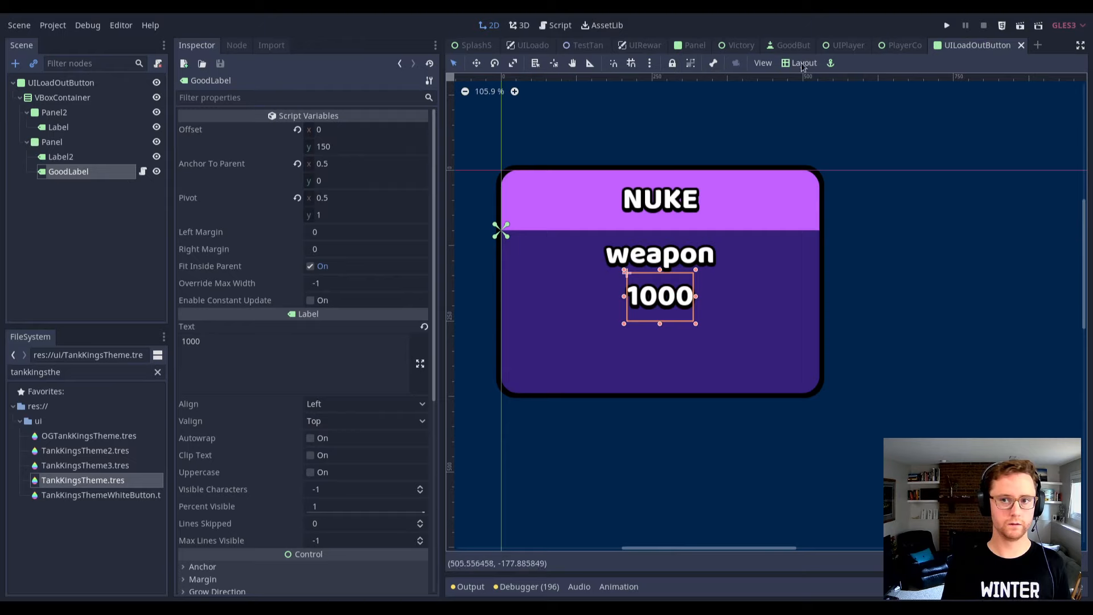
click(532, 46)
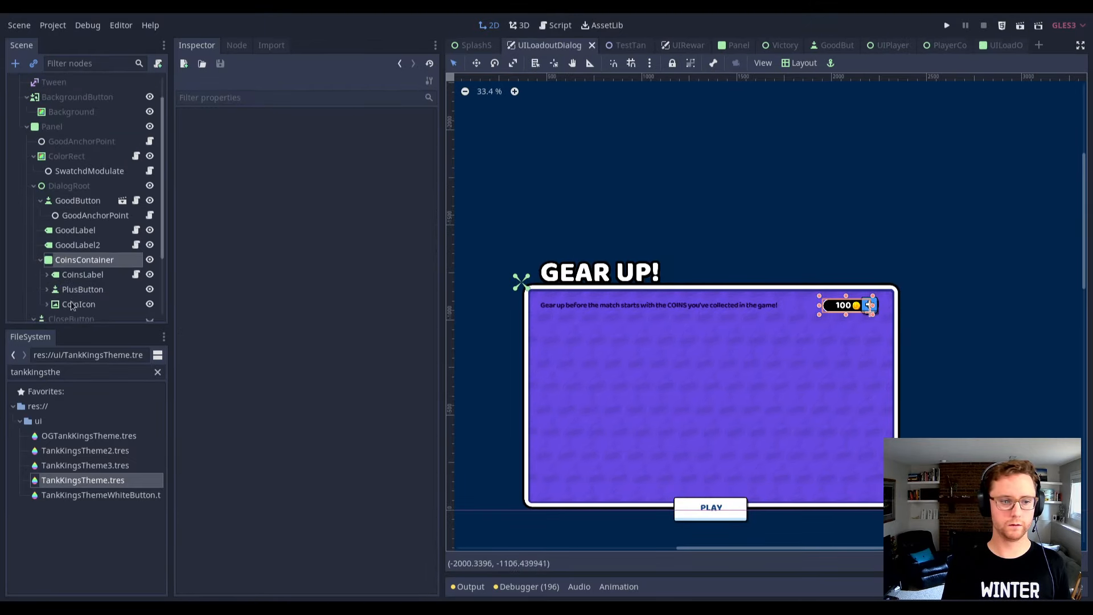
right_click(70, 302)
key(Escape)
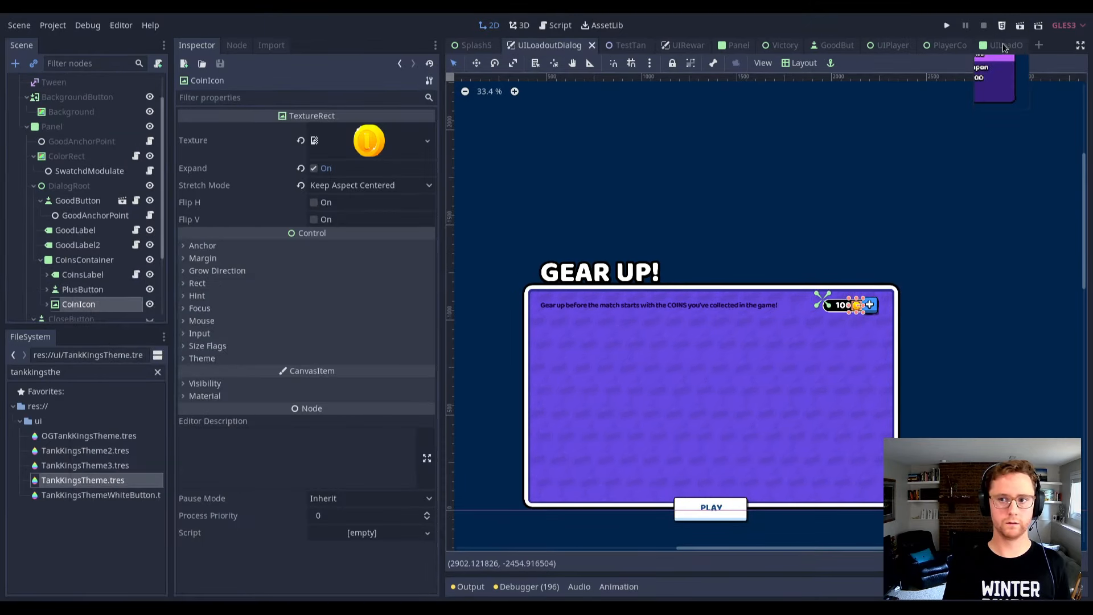
click(1005, 47)
right_click(95, 173)
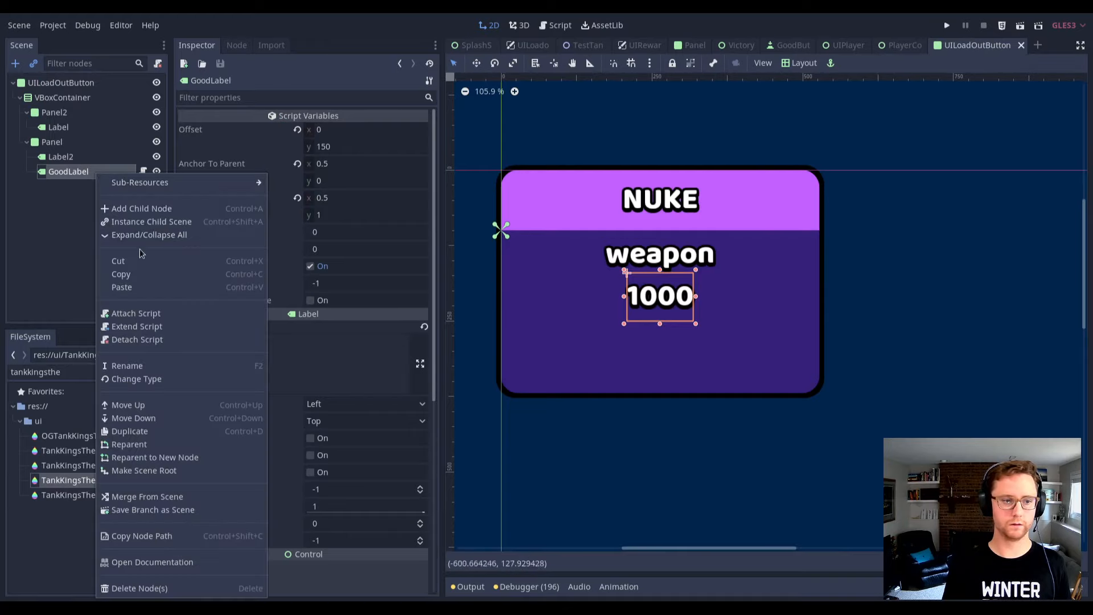
click(141, 289)
Set the Offset x and Pivot x of the CoinIcon's GoodAnchorPoint to 0 and save the scene.
click(108, 202)
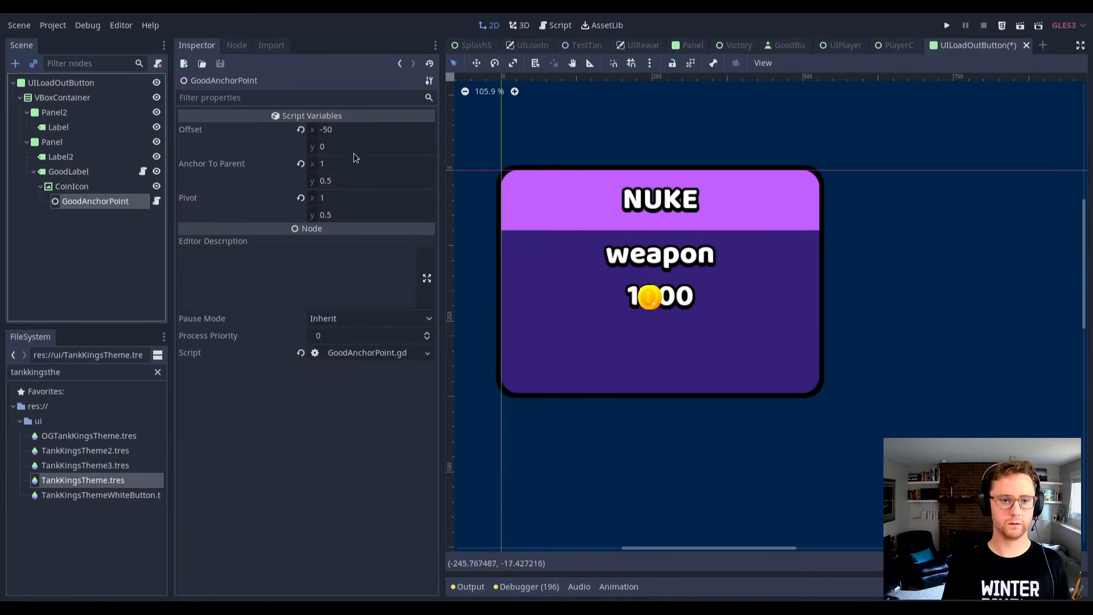
click(359, 131)
text(0)
key(Tab)
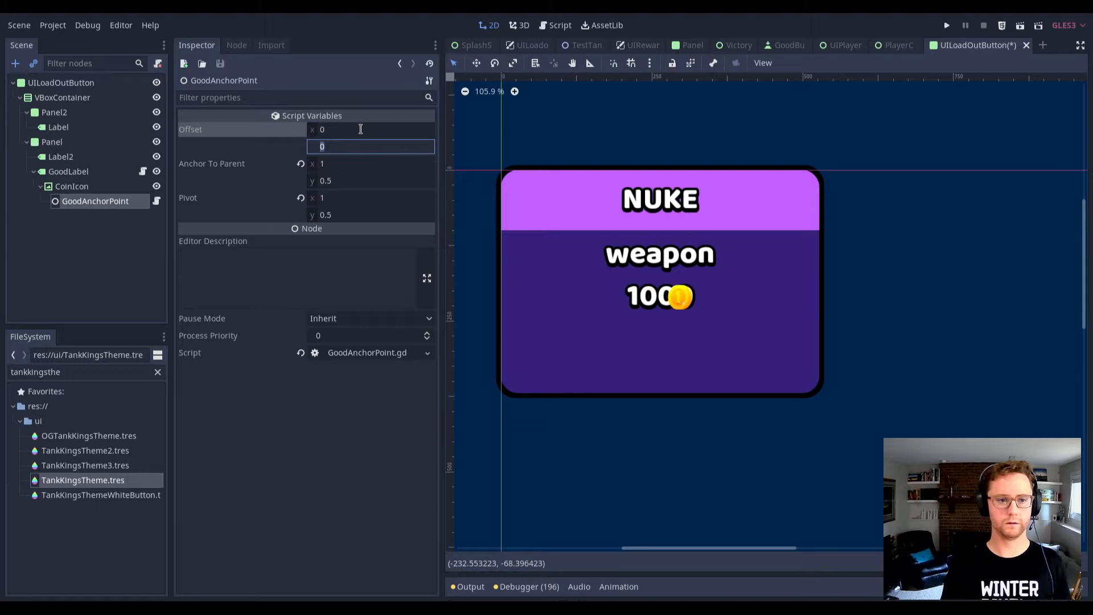
key(Tab)
key(Tab)
key(Tab)
key(shift+Tab)
key(Tab)
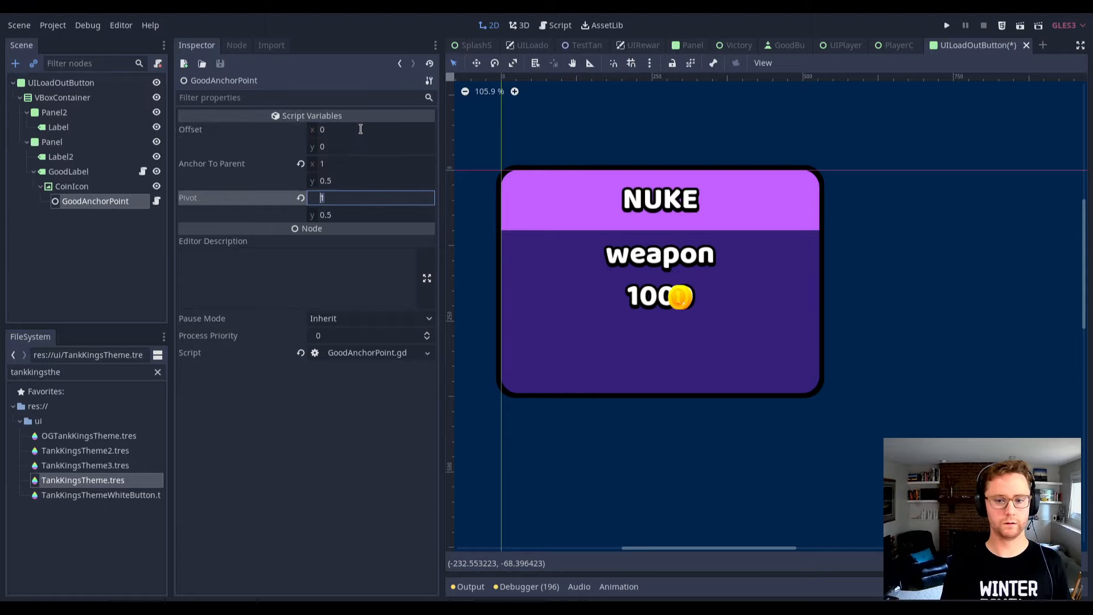
text(0)
key(ctrl+s)
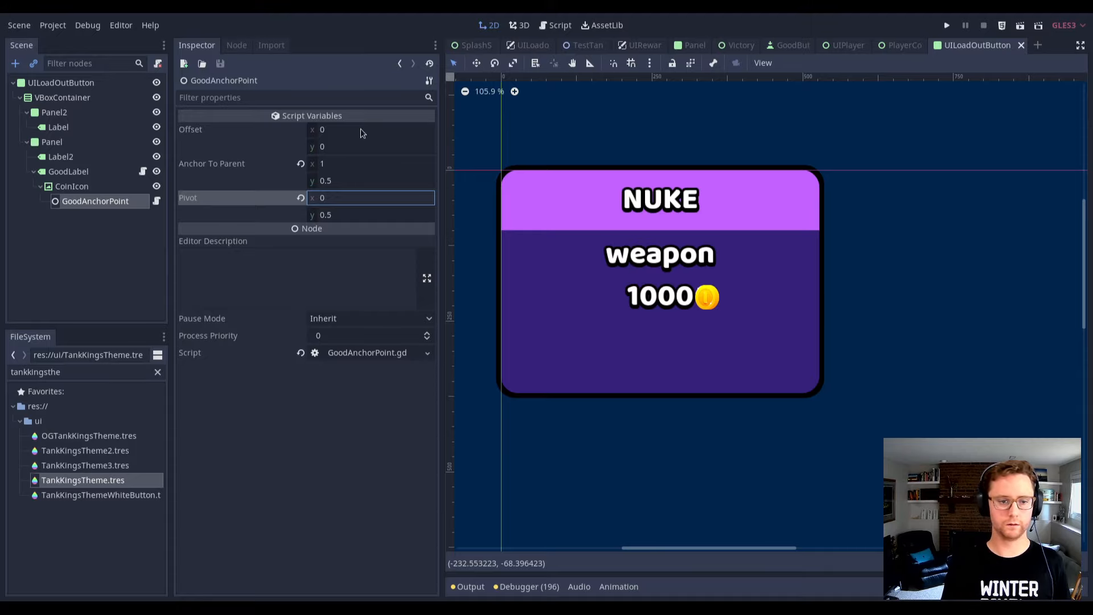
scroll(694, 290, up, 5)
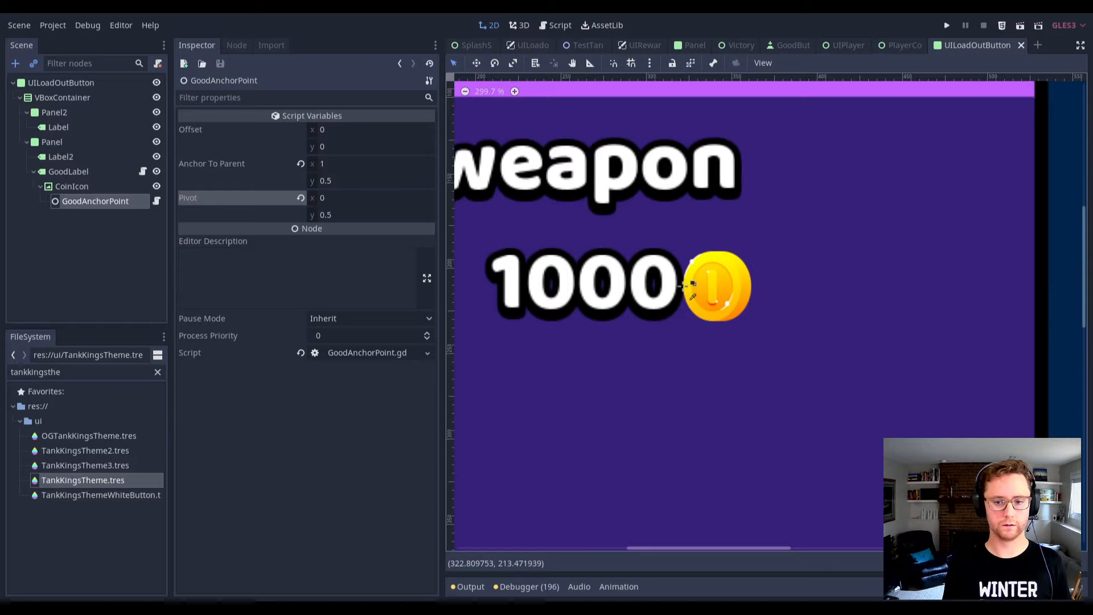
scroll(523, 233, down, 3)
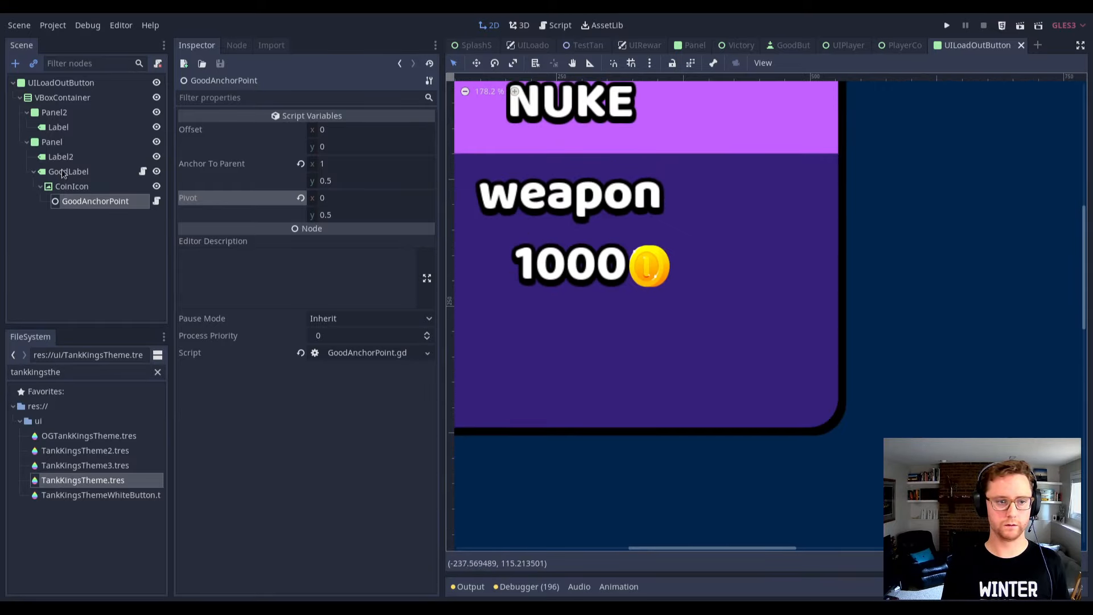
Test the coin placement by extending the GoodLabel's text to "100000" and shortening it to "100".
click(91, 172)
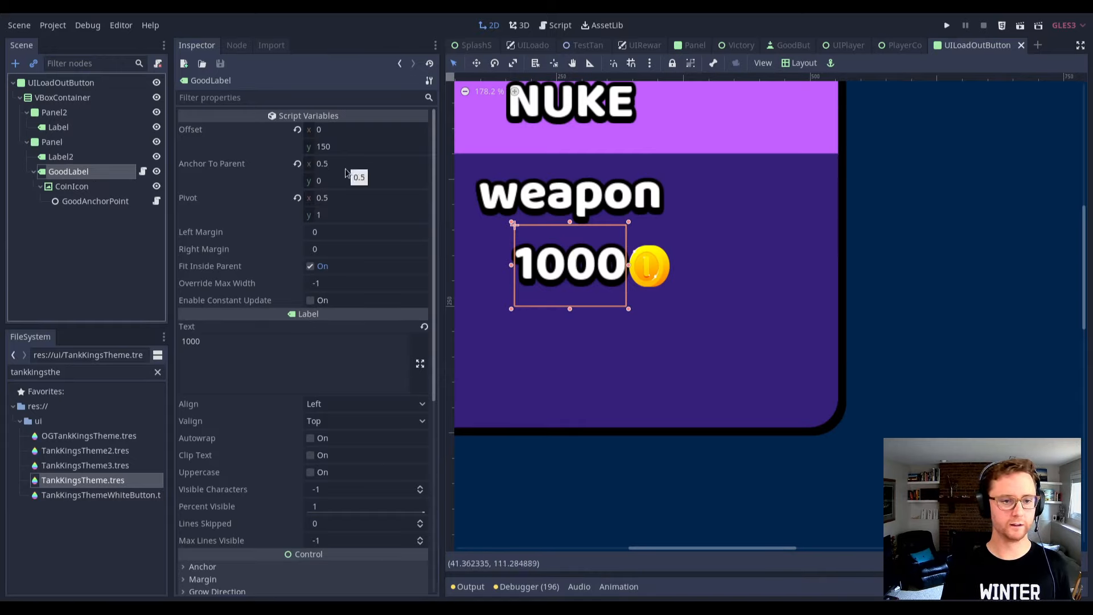
click(320, 361)
text(00)
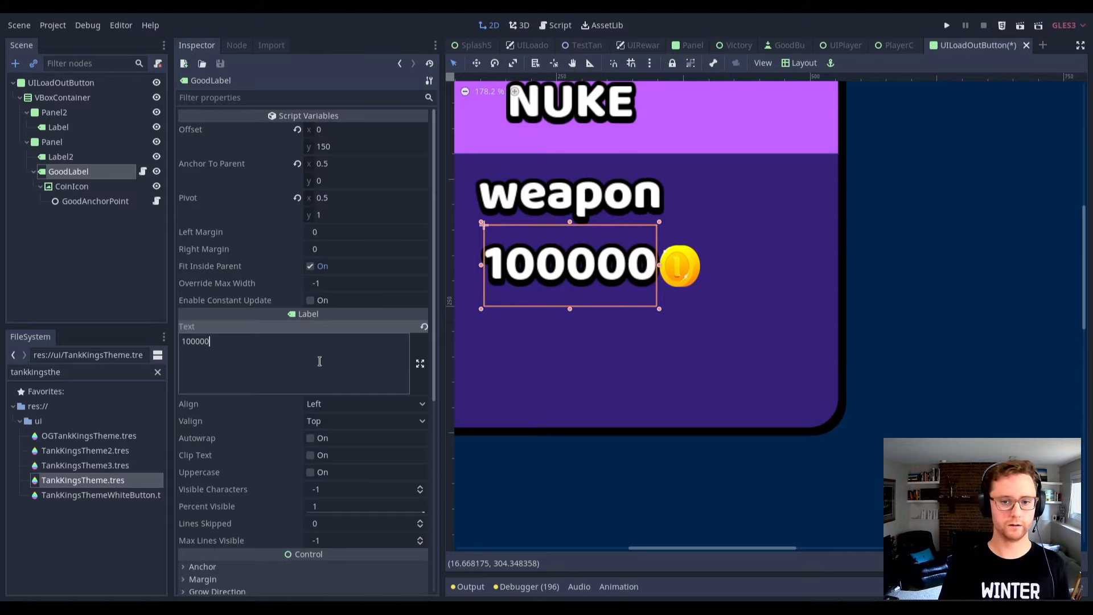
key(BackSpace)
key(BackSpace)
key(BackSpace)
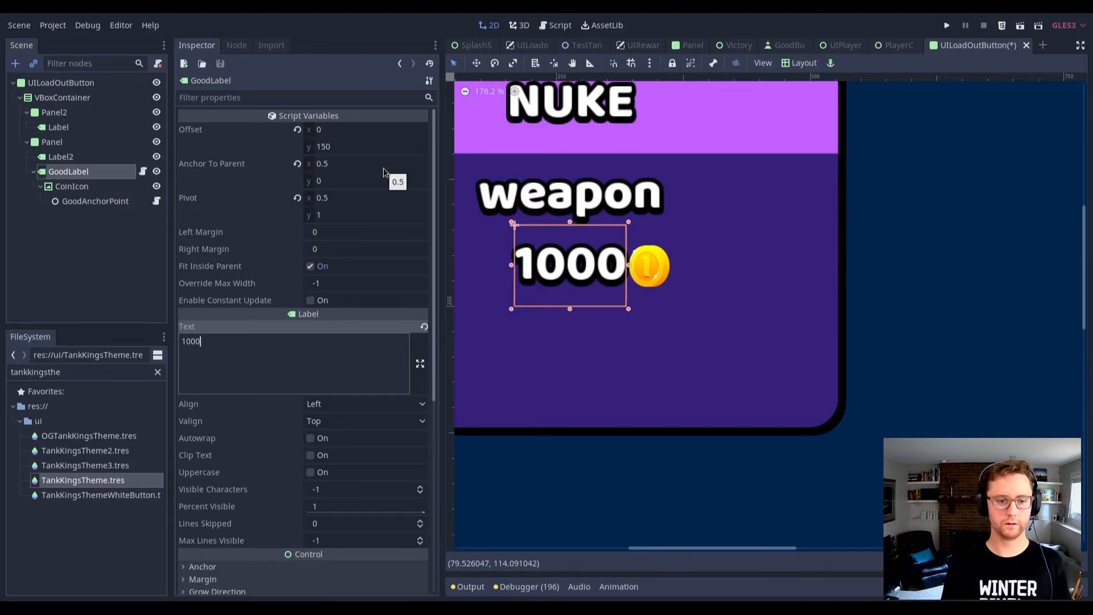
Set the x value of the price GoodLabel's Pivot to 0.
click(383, 169)
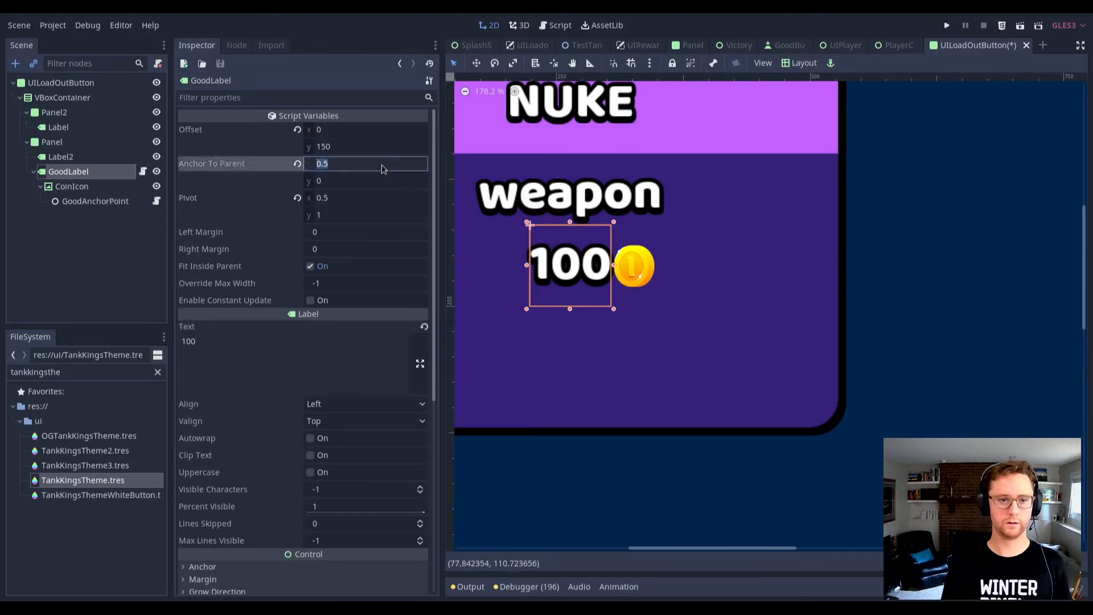
key(Tab)
key(Tab)
key(Return)
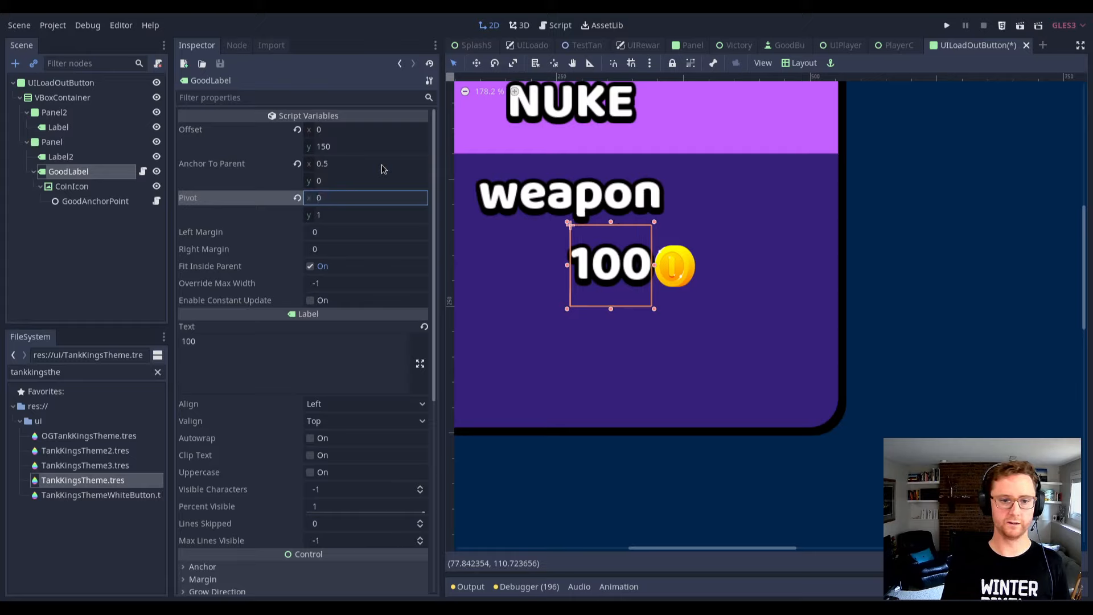
click(383, 136)
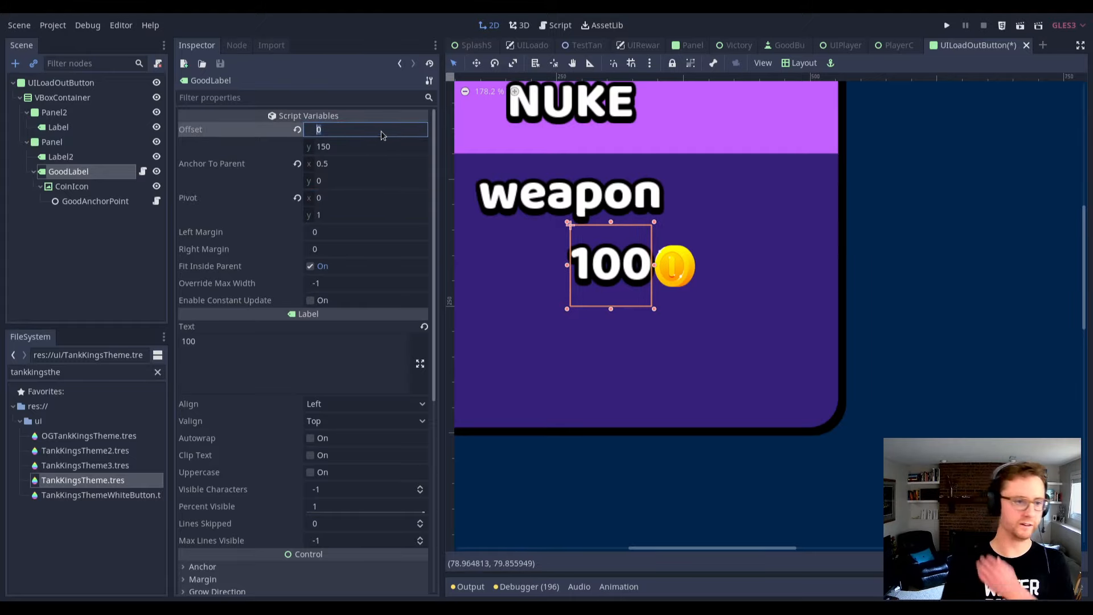
Try replacing the NUKE Label under Panel2 with a new GoodLabel node.
click(60, 127)
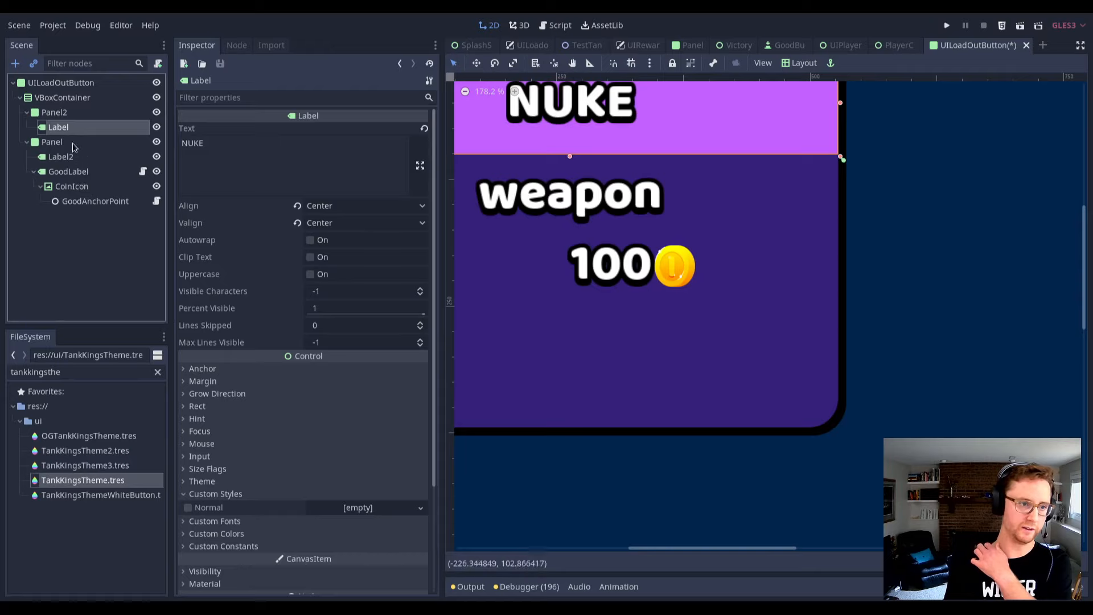
click(79, 113)
click(81, 128)
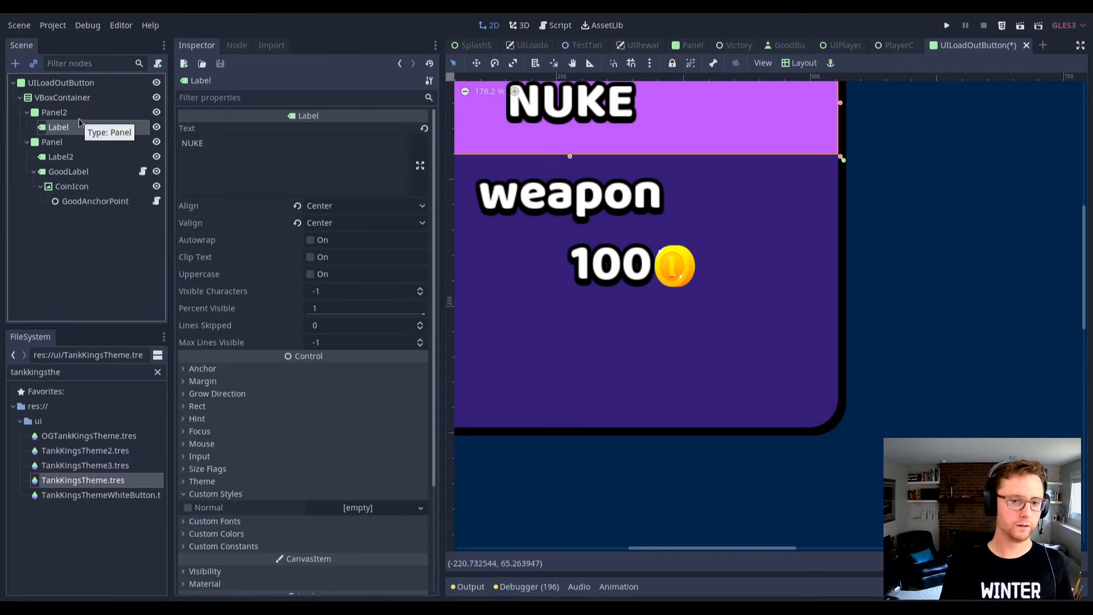
right_click(77, 115)
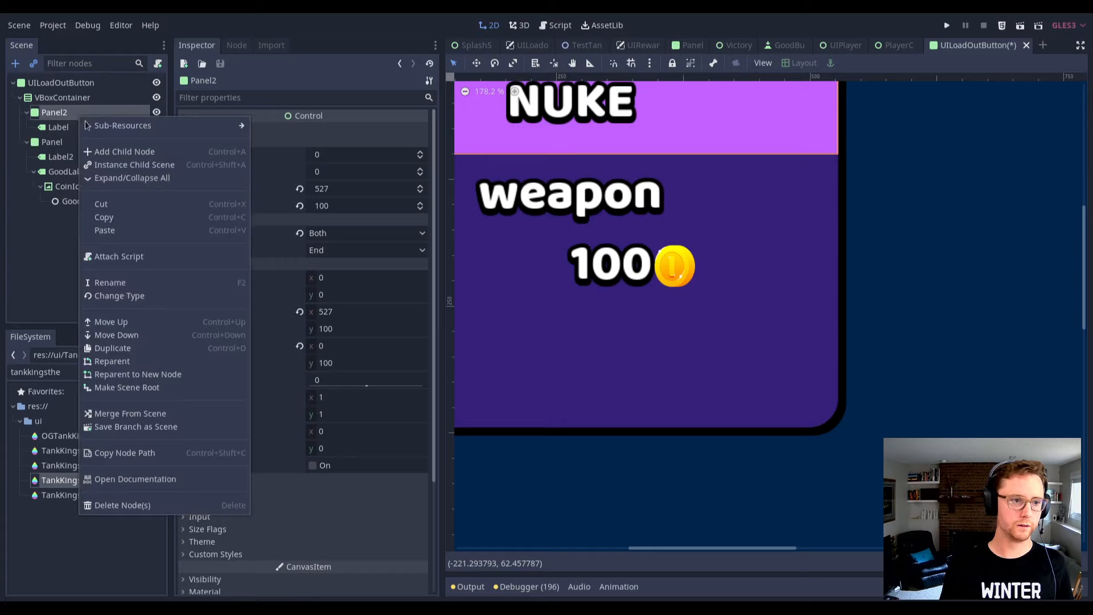
click(118, 155)
text(goodlabe)
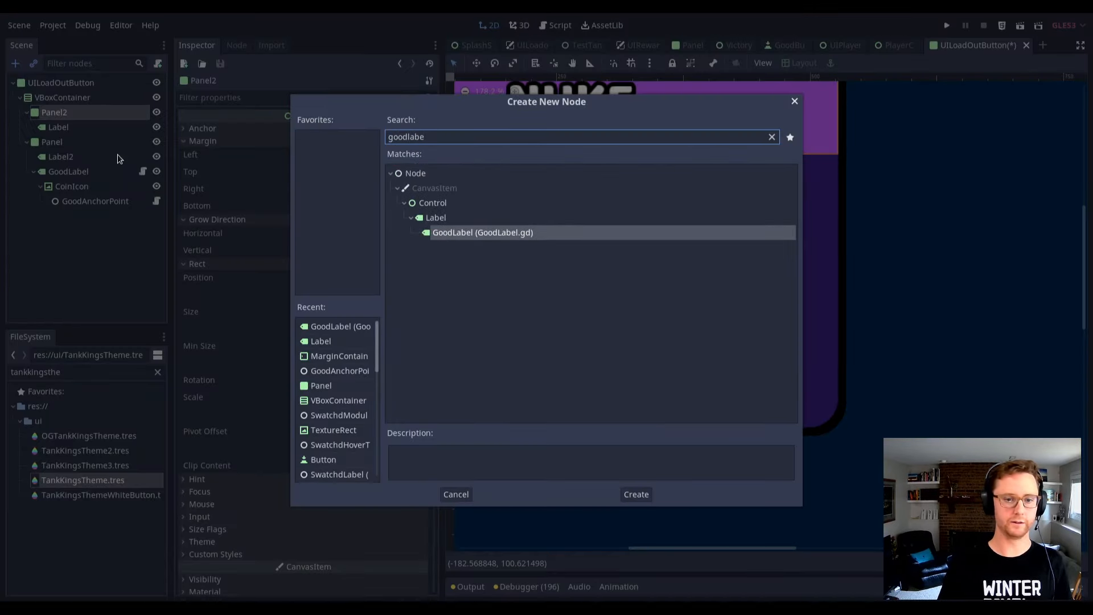
key(Return)
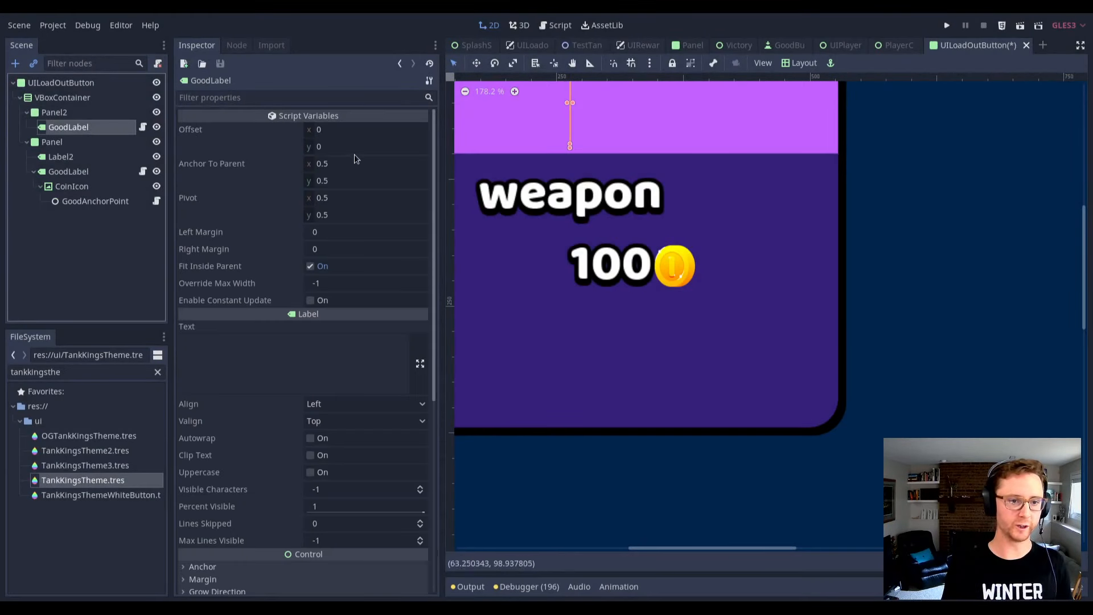
click(352, 165)
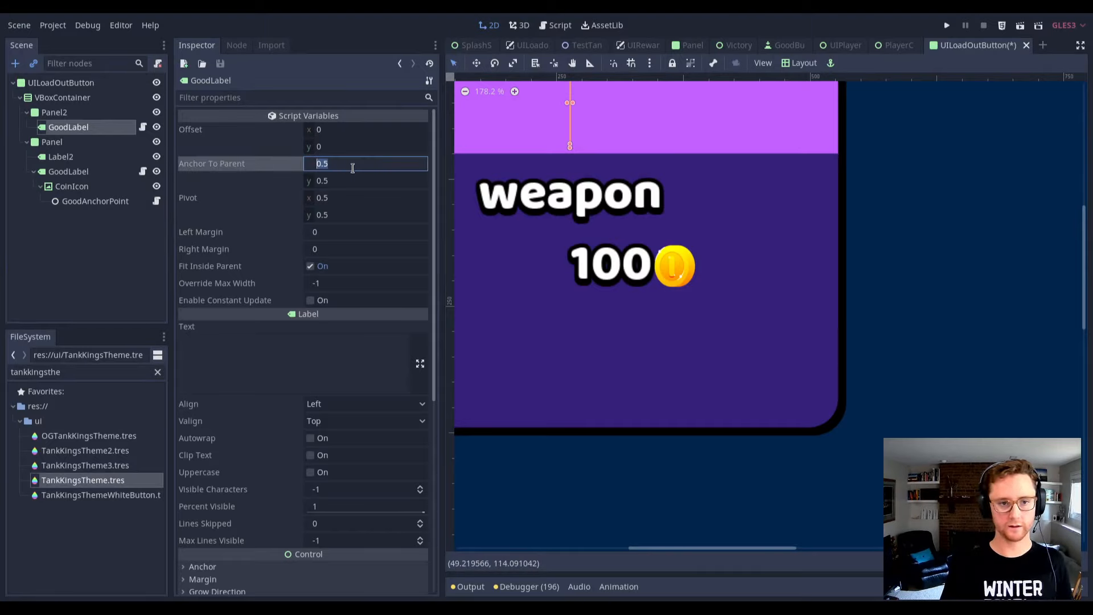
click(319, 351)
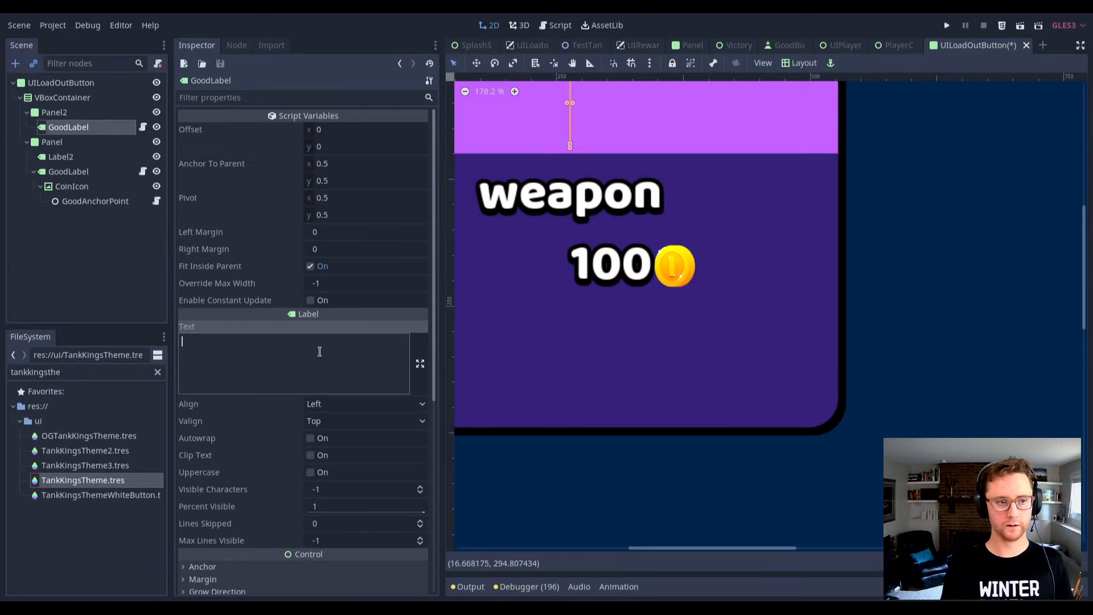
Restore the NUKE Label under Panel2 and delete the empty GoodLabel node beside it.
click(86, 145)
click(94, 142)
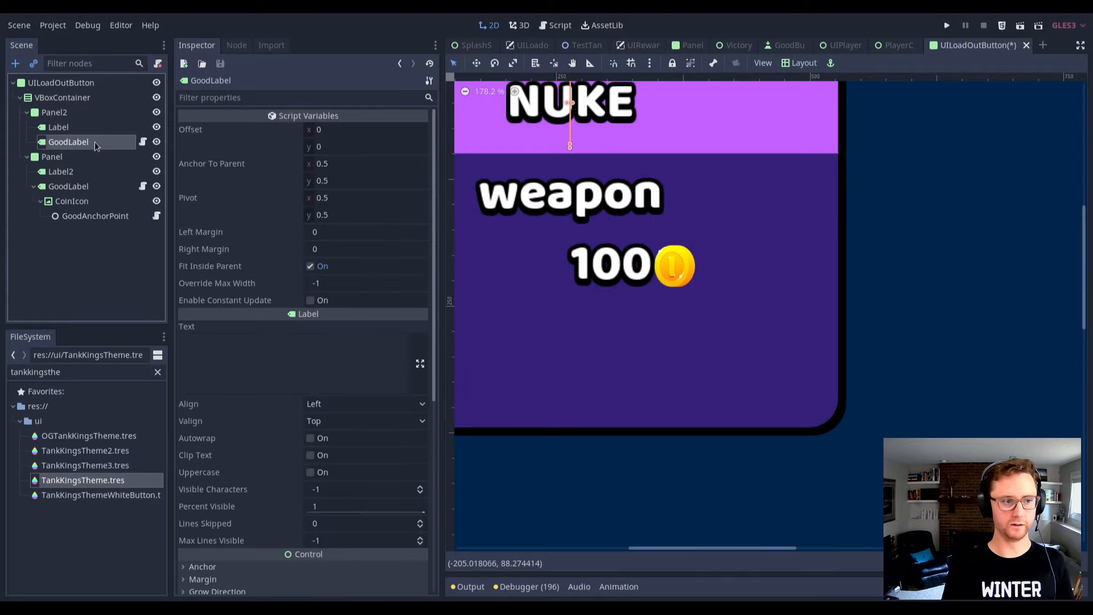
key(Delete)
key(Return)
Add a second GoodLabel node under Panel and delete the weapon label node Label2.
click(84, 145)
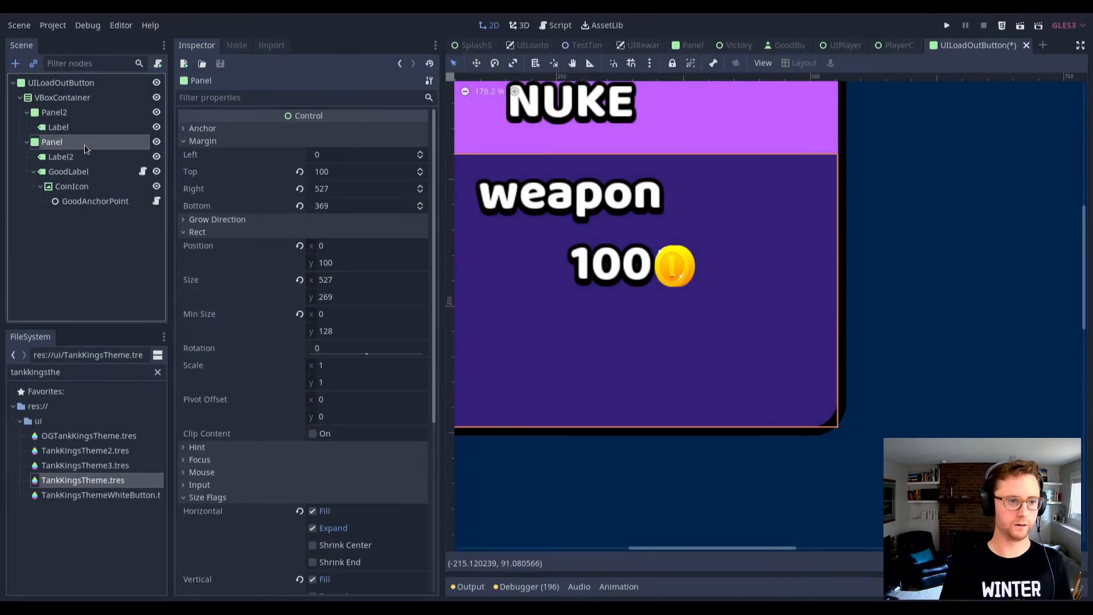
key(ctrl+a)
text(goodl)
key(Return)
click(83, 157)
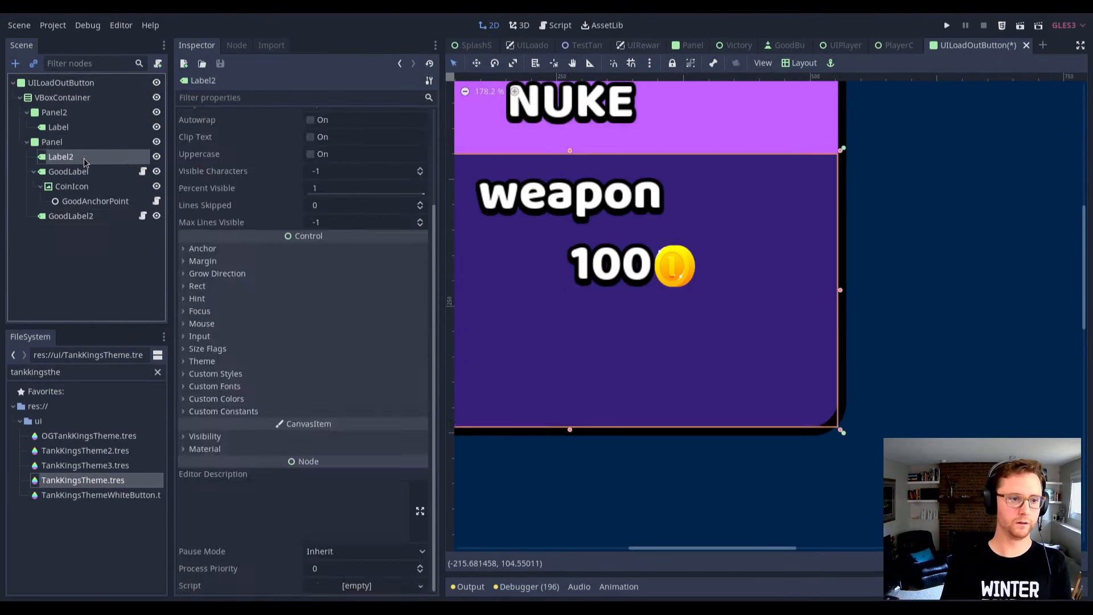
key(Delete)
key(Return)
Set the x value of Anchor To Parent to 0 on the new GoodLabel2 node under Panel.
click(71, 201)
click(335, 164)
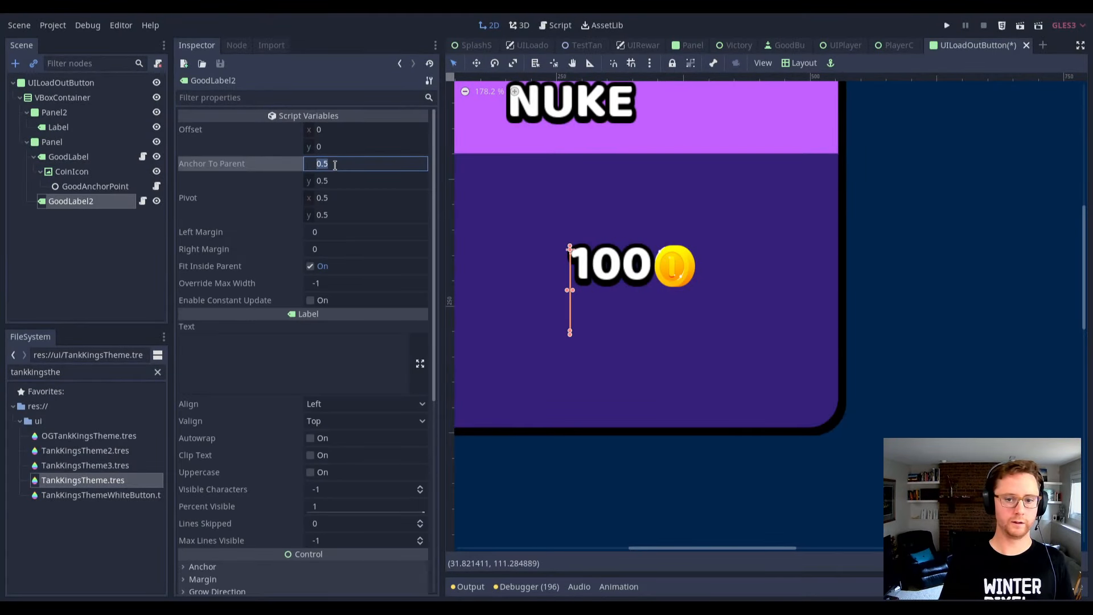
text(0)
key(Tab)
key(Tab)
key(Tab)
key(Tab)
key(Tab)
key(Tab)
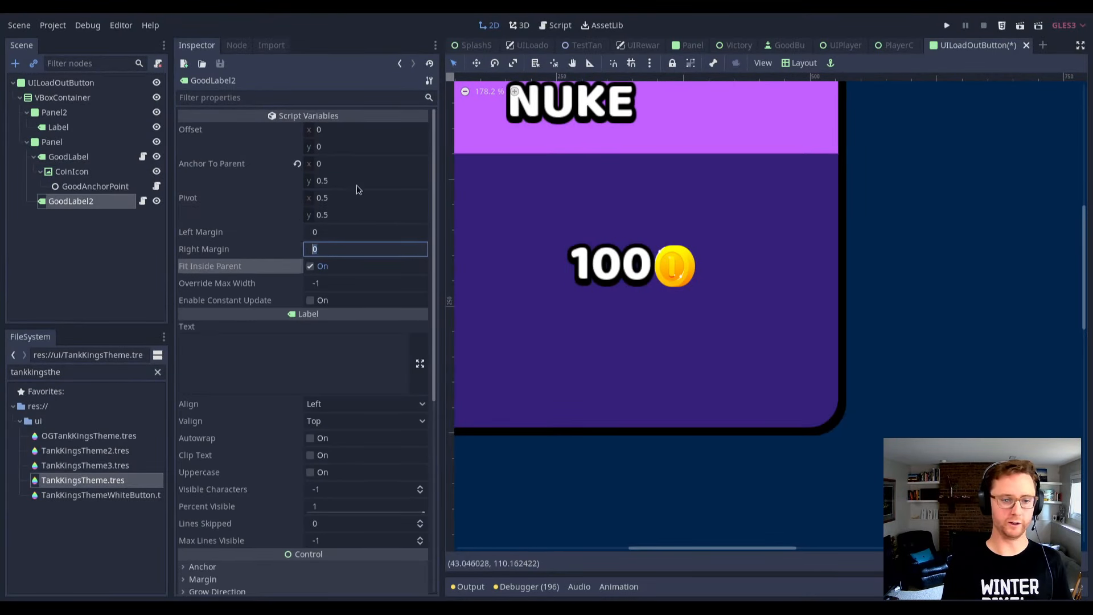
Enter "weapon" as the text of GoodLabel2 and save the scene.
click(316, 359)
text(weapon)
scroll(612, 292, down, 5)
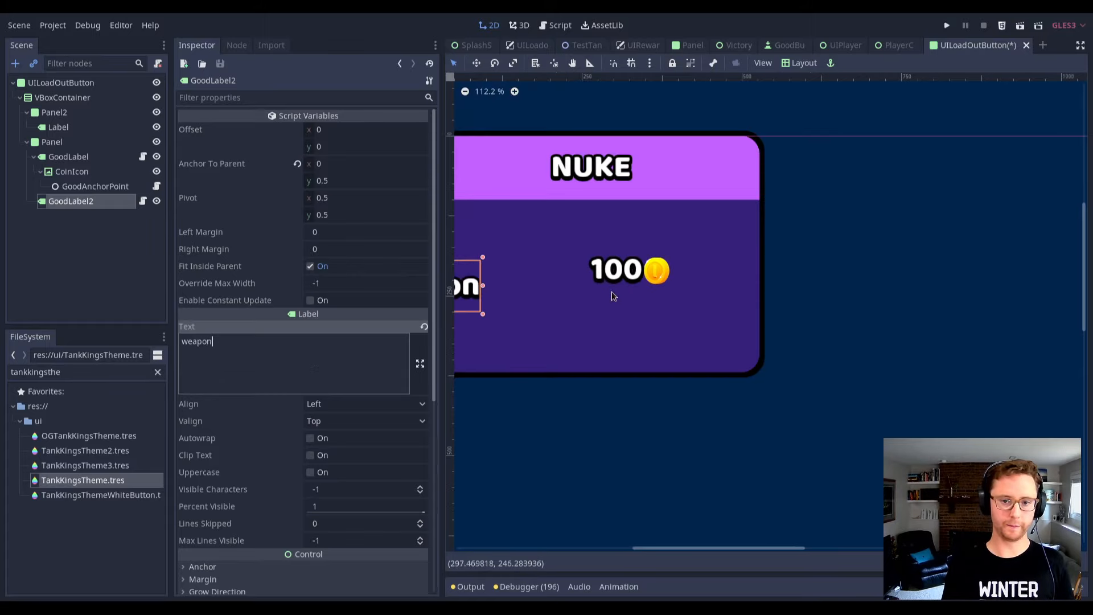
key(ctrl+s)
Set the weapon label's Pivot to x 0 and y 1.
click(357, 198)
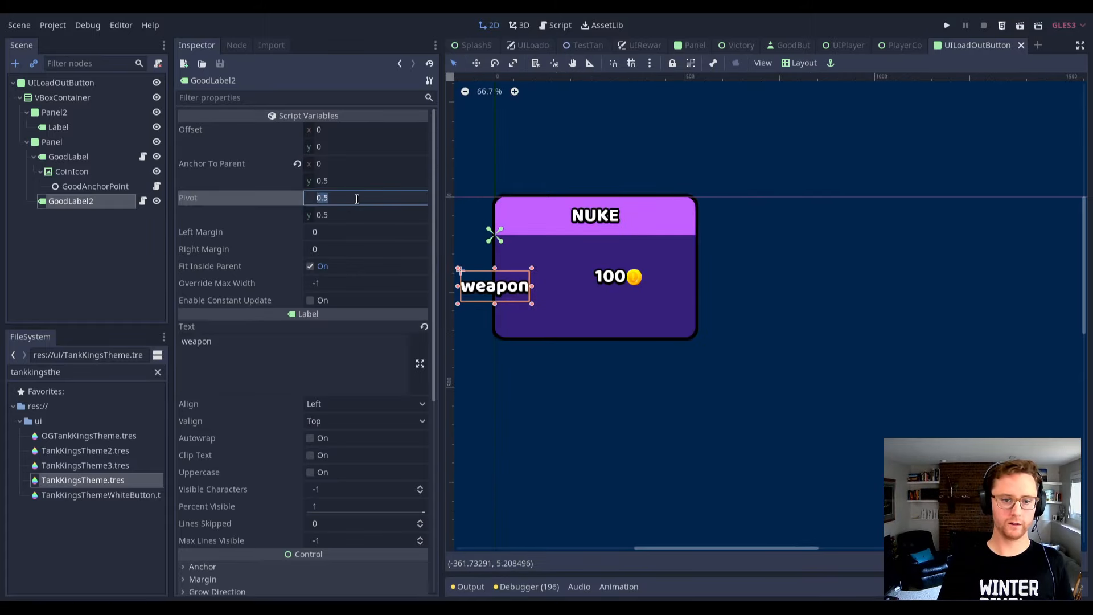
text(0)
key(Return)
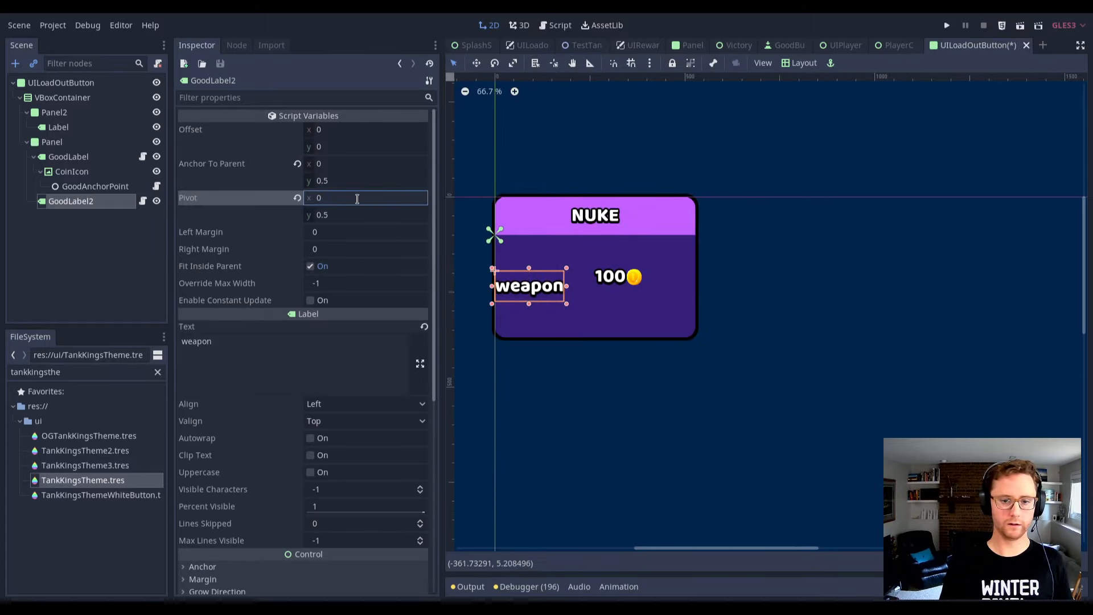
key(Tab)
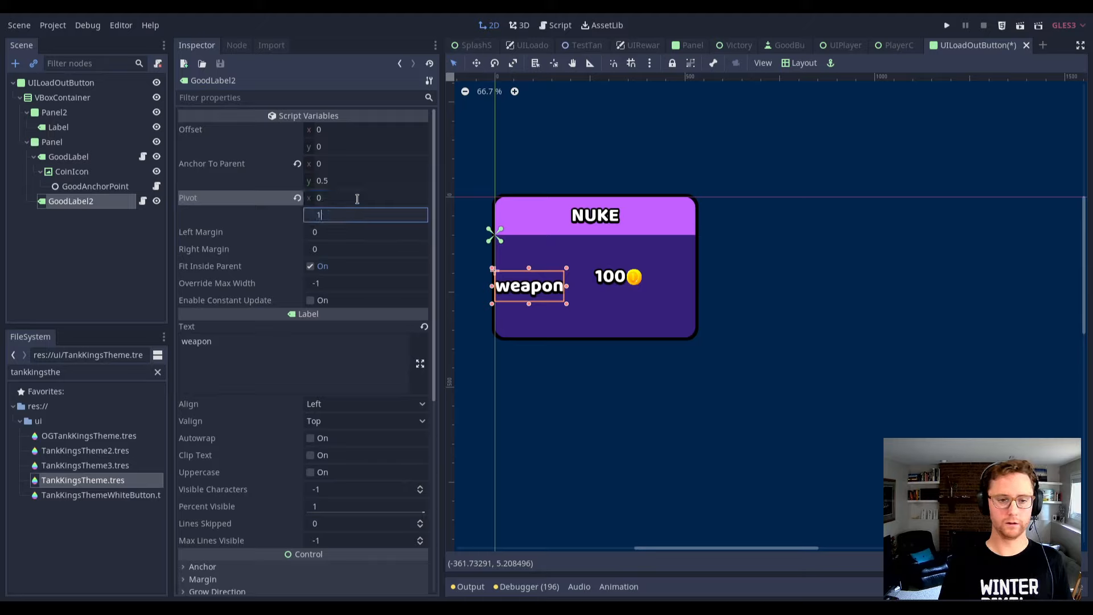
text(1)
key(Return)
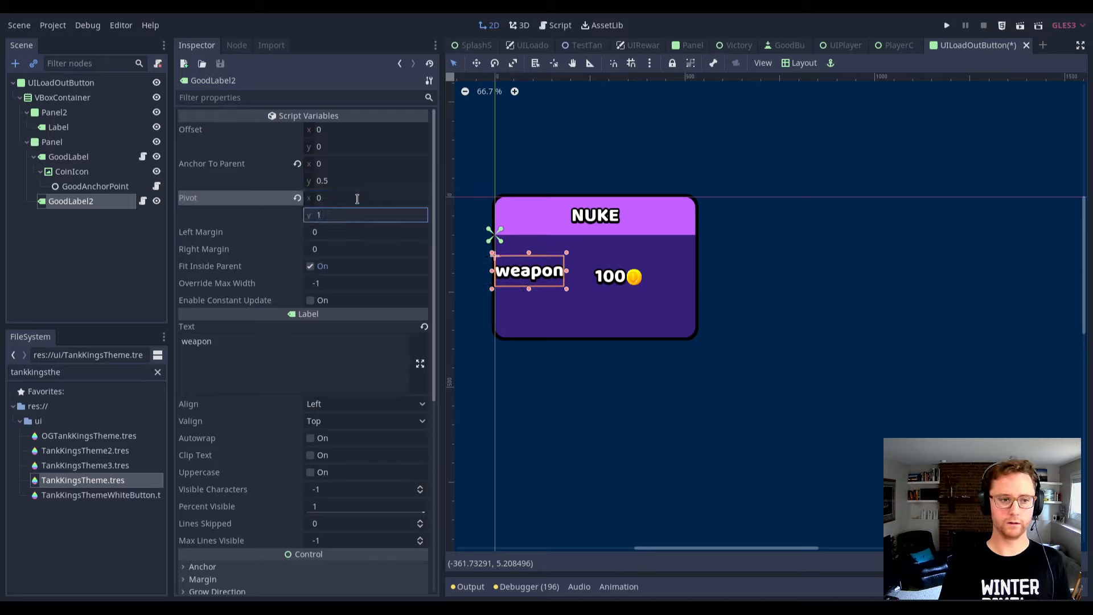
Set the y values of the weapon label's Pivot and Anchor To Parent to 0, and save the scene.
text(0)
key(Return)
click(349, 182)
text(0)
key(Return)
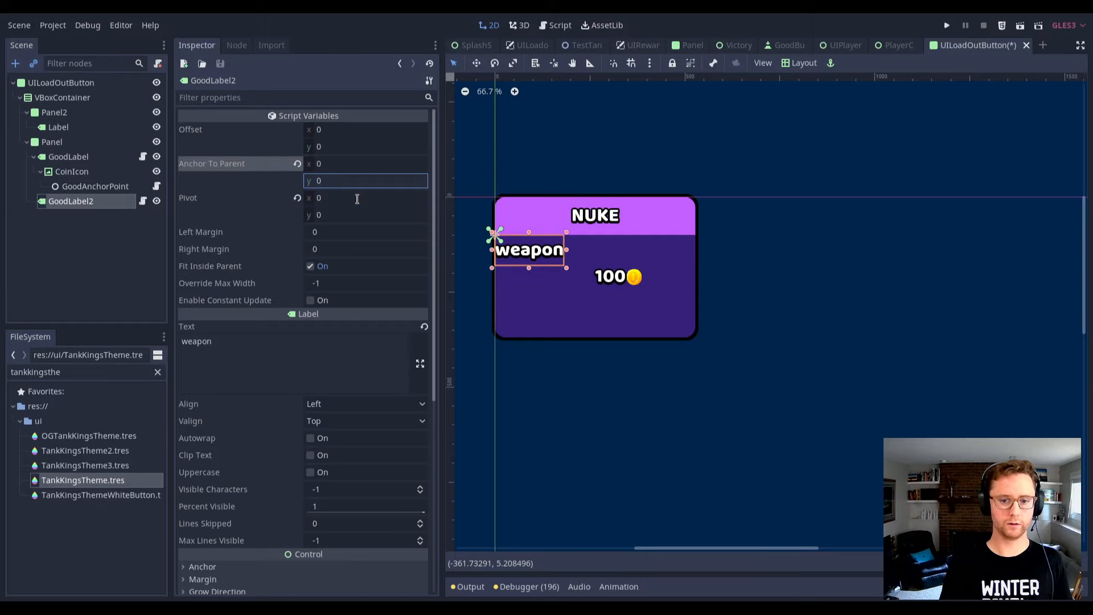
key(ctrl+s)
Set the weapon label's Anchor To Parent x to 0.5, try a Pivot x of 0.5, return it to 0 and save.
click(343, 165)
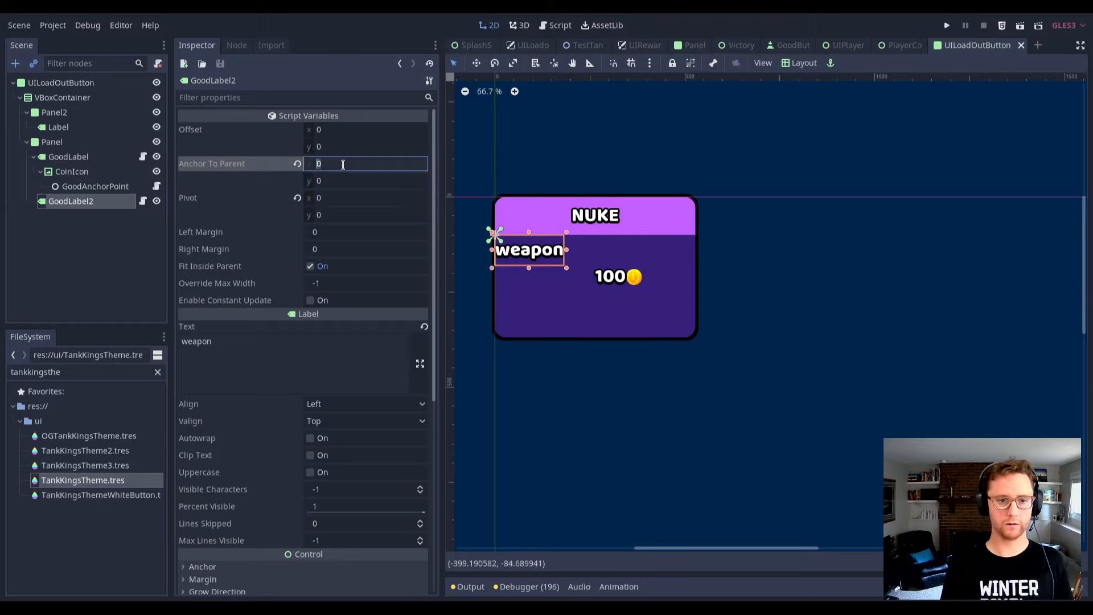
text(0.5)
key(Tab)
key(Tab)
text(0.5)
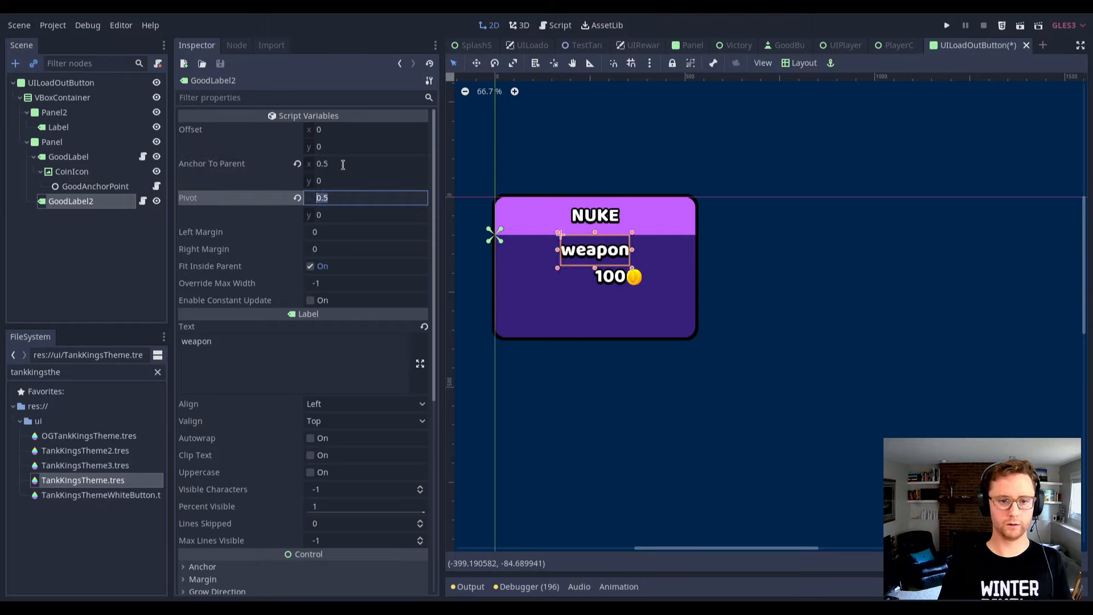
key(Return)
key(ctrl+s)
Set the x value of the weapon label's Offset to -100.
click(339, 130)
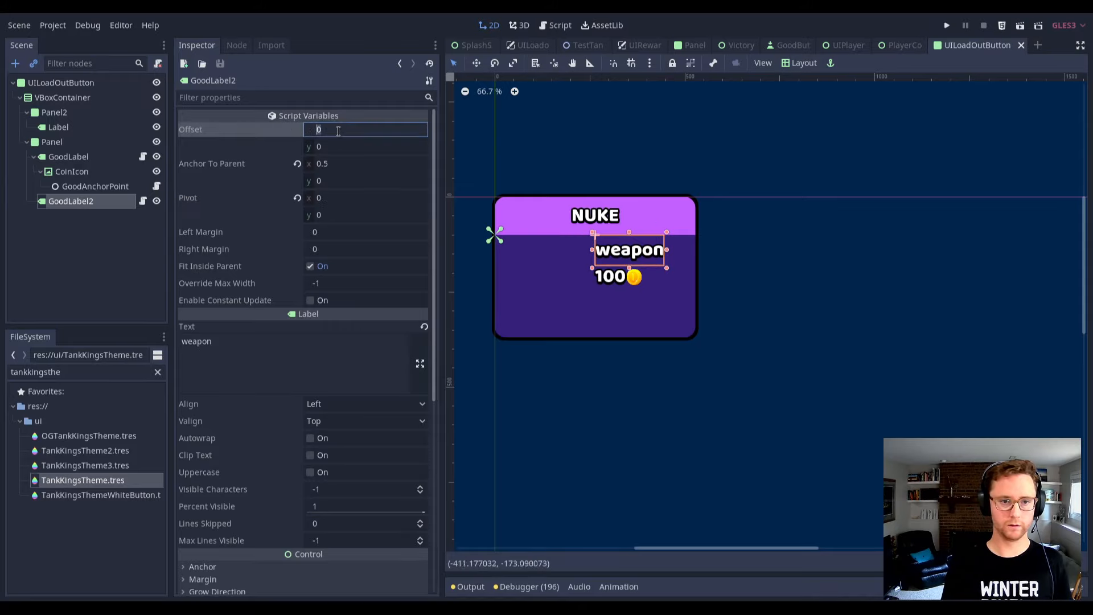
key(Return)
key(Tab)
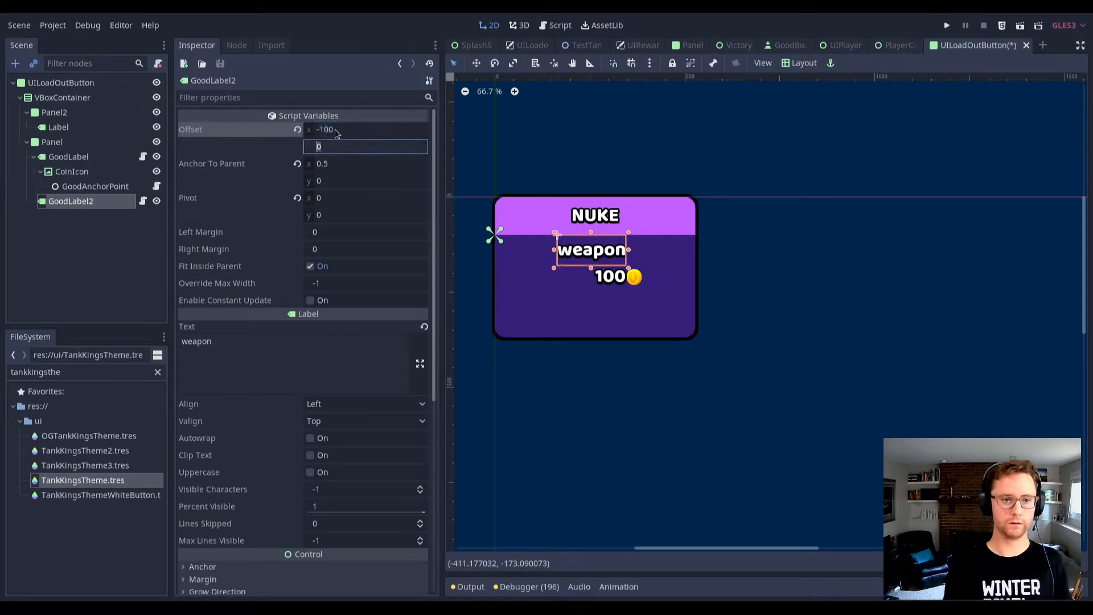
Set the x value of the price GoodLabel's Offset to -100 and save the scene.
click(87, 157)
click(344, 130)
text(-100)
key(Return)
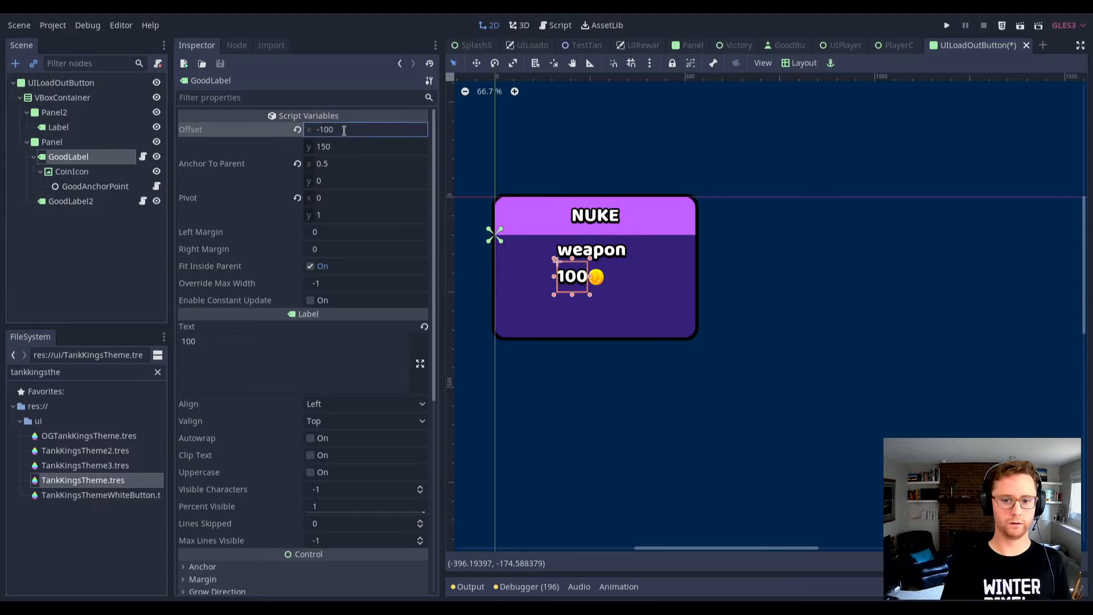
key(ctrl+s)
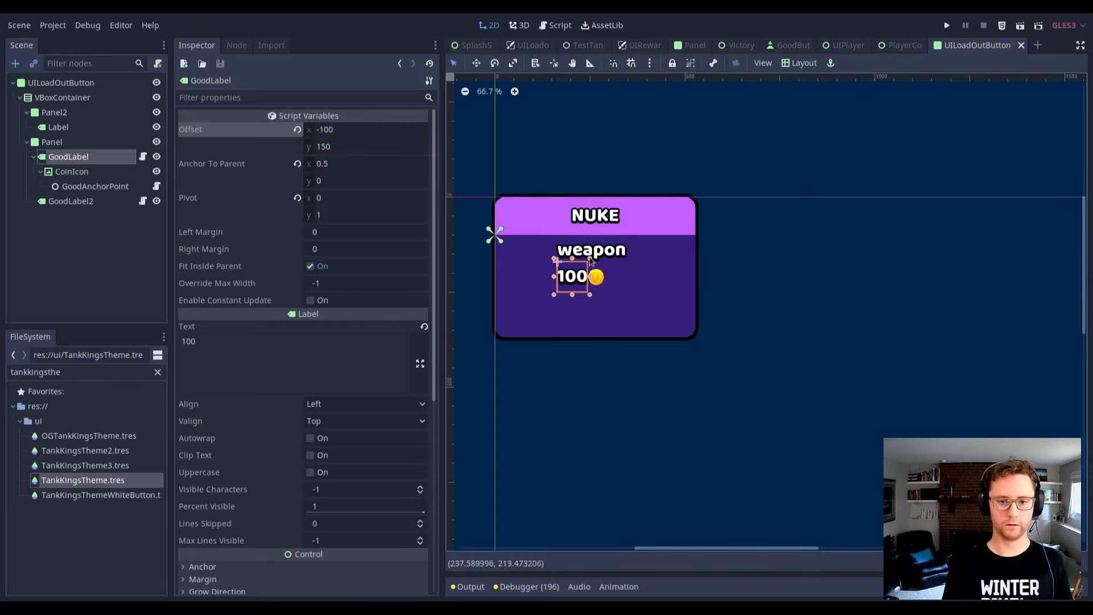
Copy the weapon label node GoodLabel2 and paste it under Panel2.
scroll(596, 228, up, 1)
scroll(596, 227, up, 6)
scroll(597, 228, down, 2)
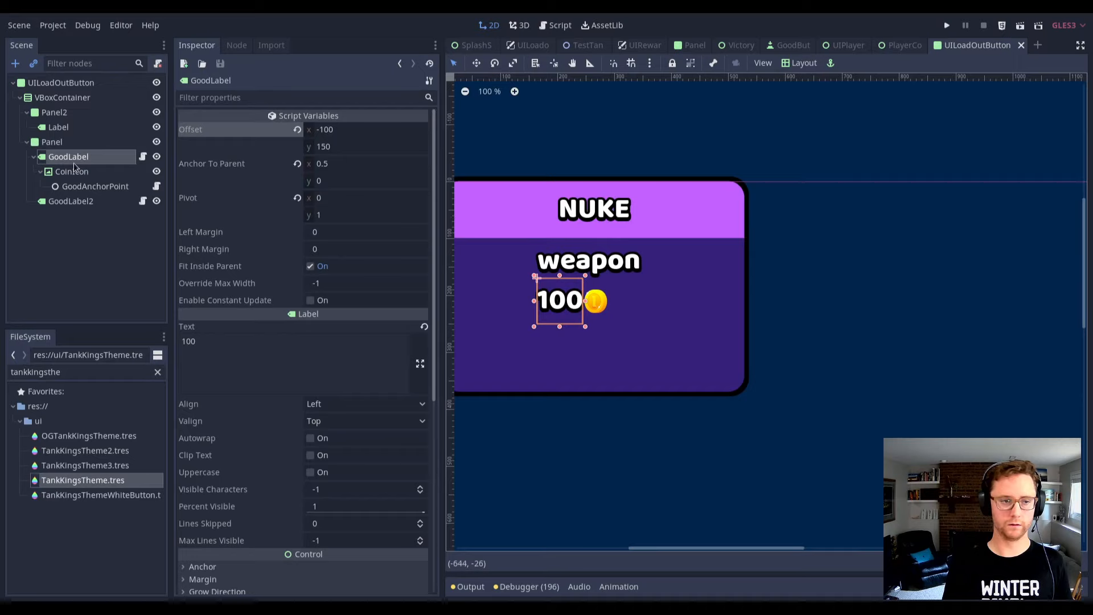
click(76, 125)
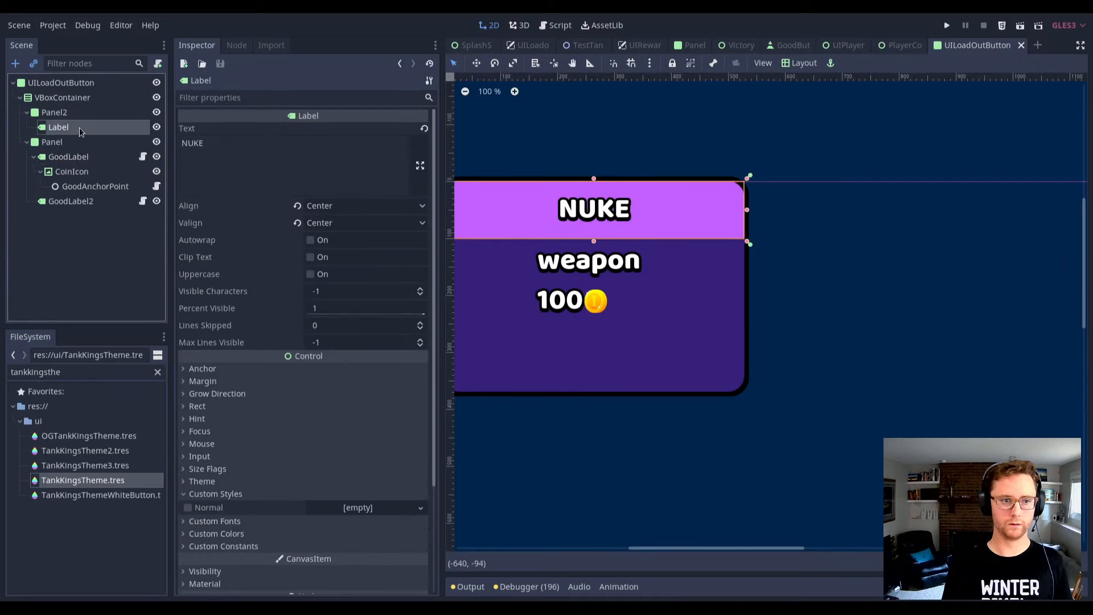
right_click(80, 132)
click(78, 162)
right_click(78, 206)
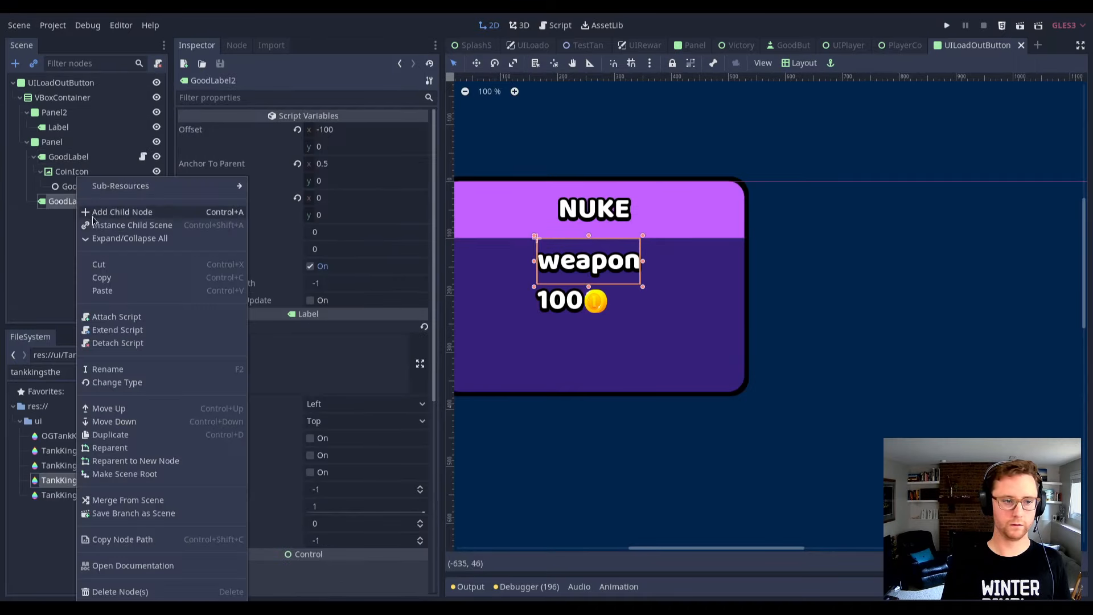
click(104, 275)
right_click(83, 119)
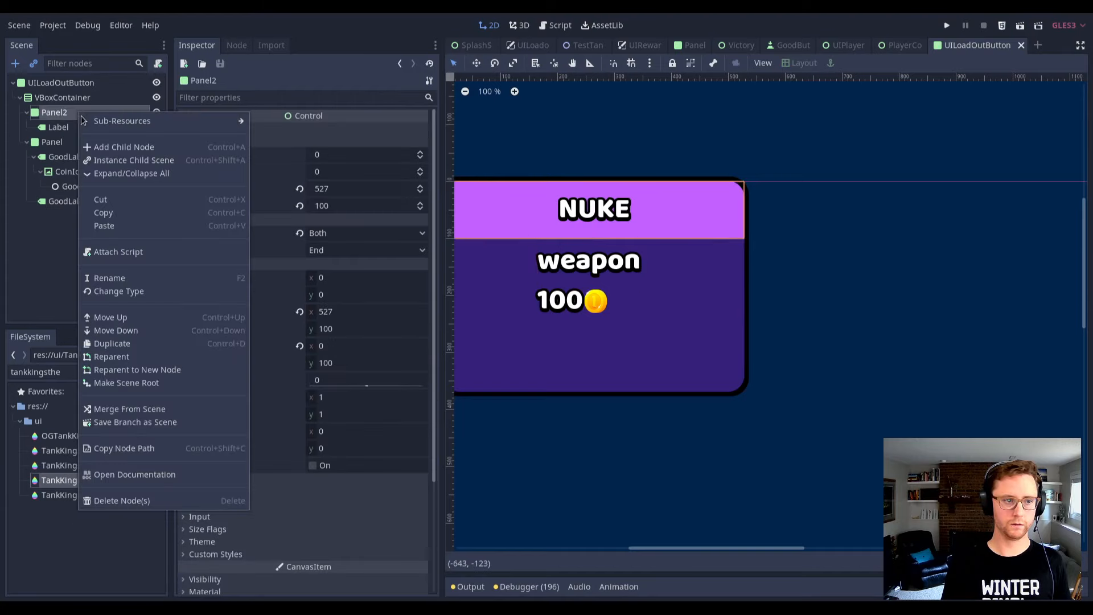
click(125, 226)
Change the pasted label's text to "NUKE", delete the old Label node under Panel2 and save the scene.
double_click(270, 356)
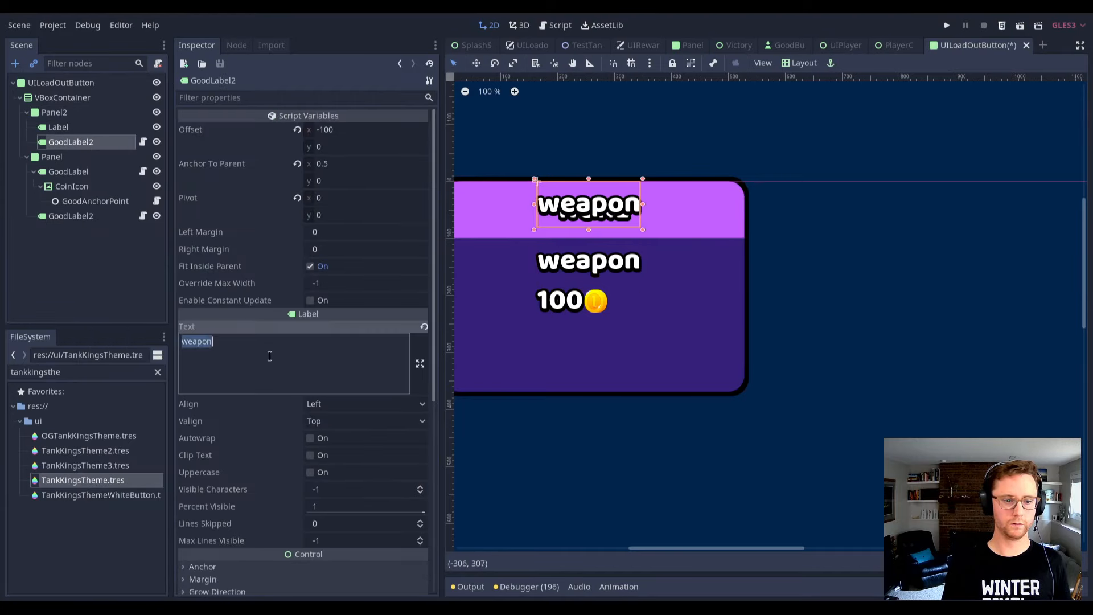
text(NUKE)
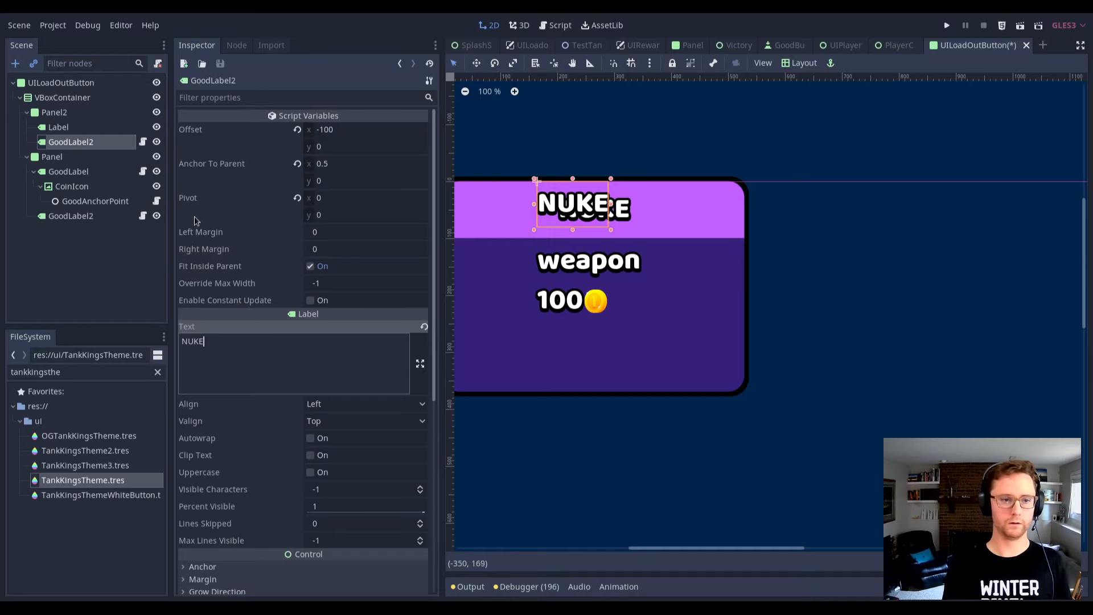
click(87, 129)
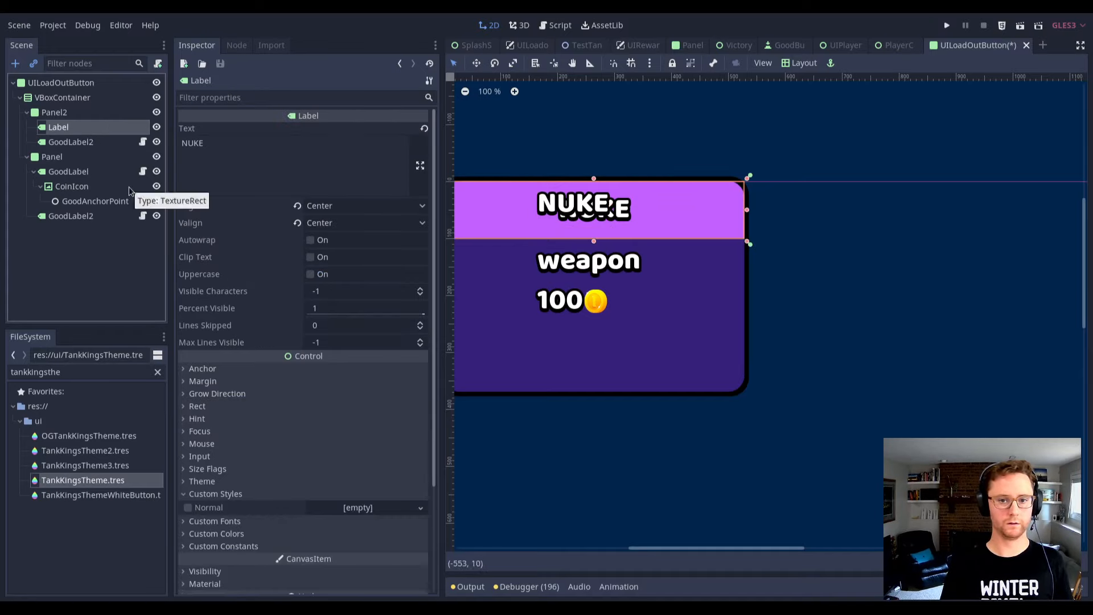
key(Delete)
click(87, 129)
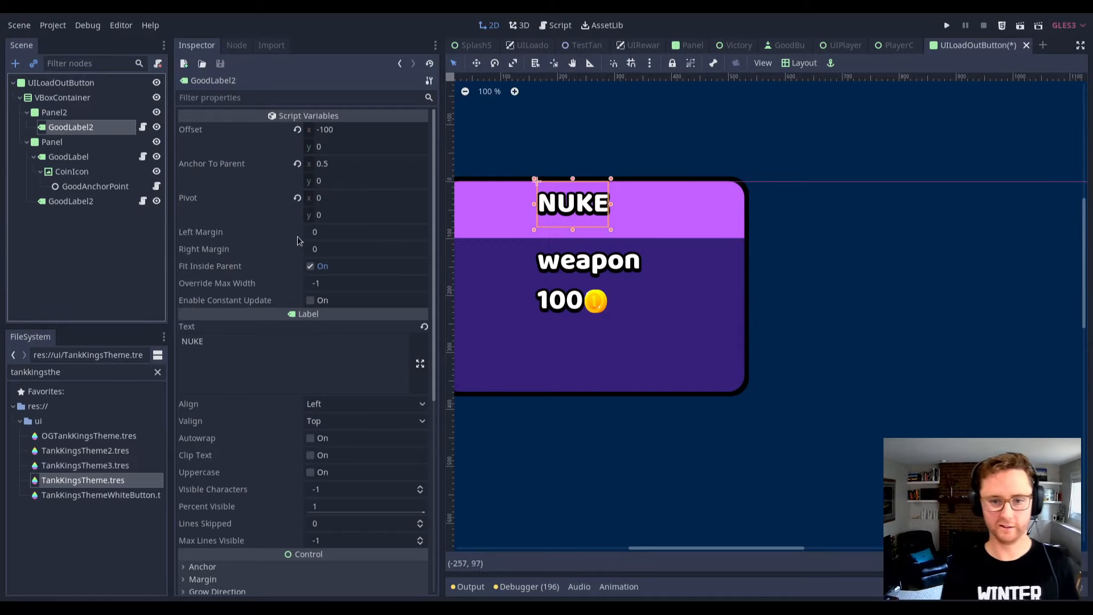
scroll(594, 259, down, 2)
key(ctrl+s)
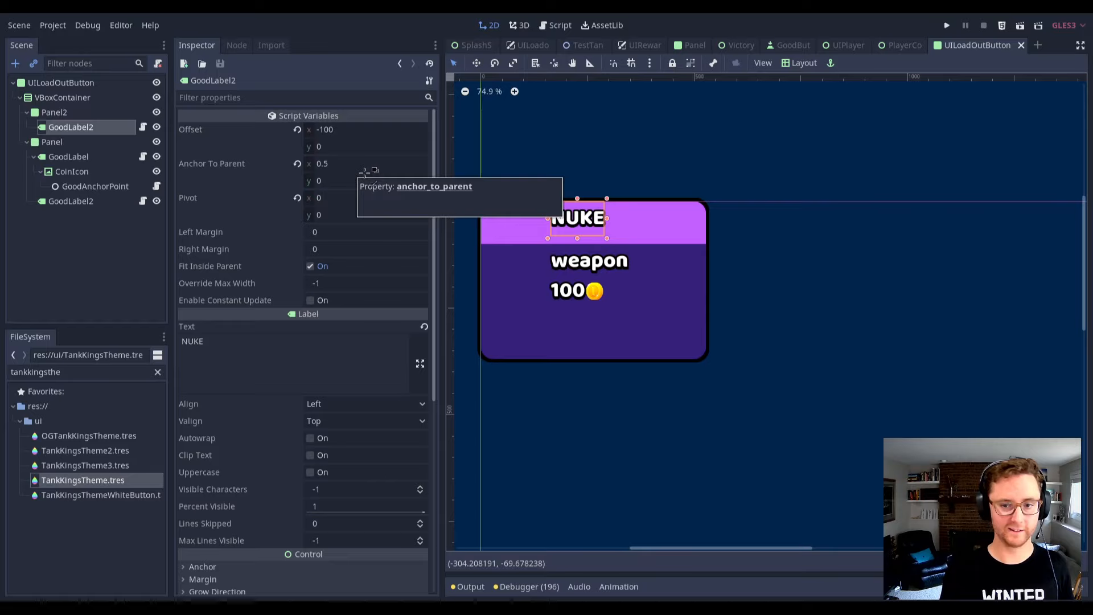
scroll(580, 205, up, 4)
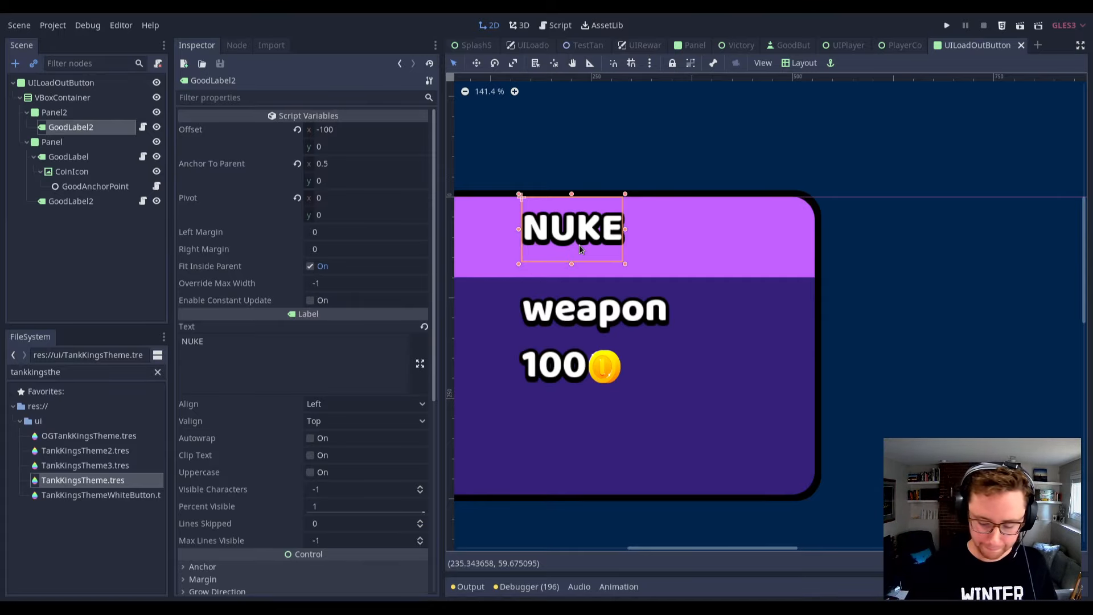
scroll(529, 240, down, 3)
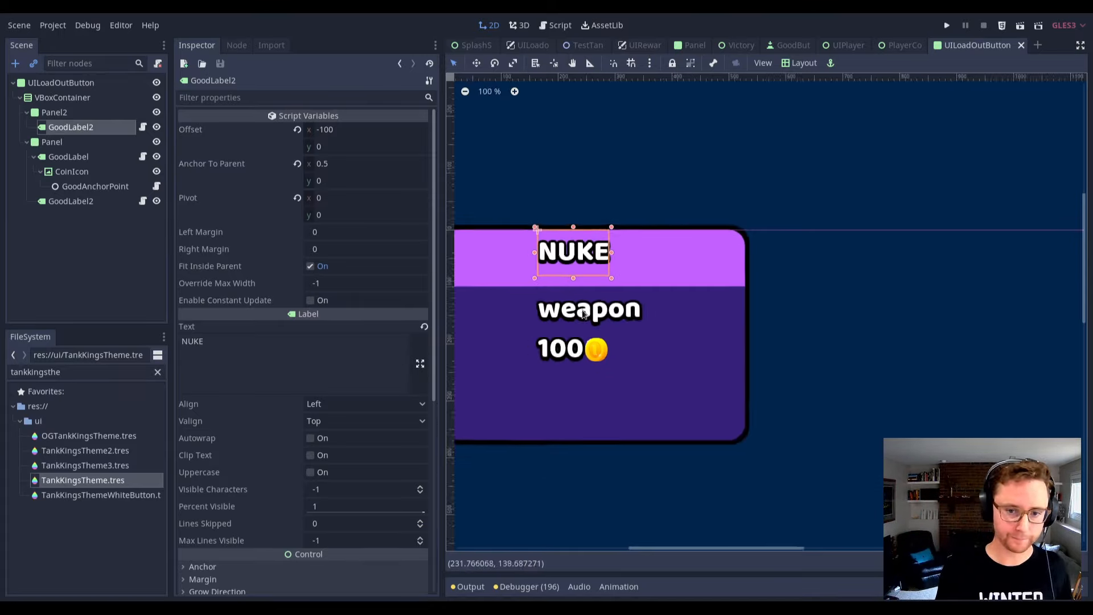
scroll(529, 240, up, 1)
scroll(524, 256, down, 1)
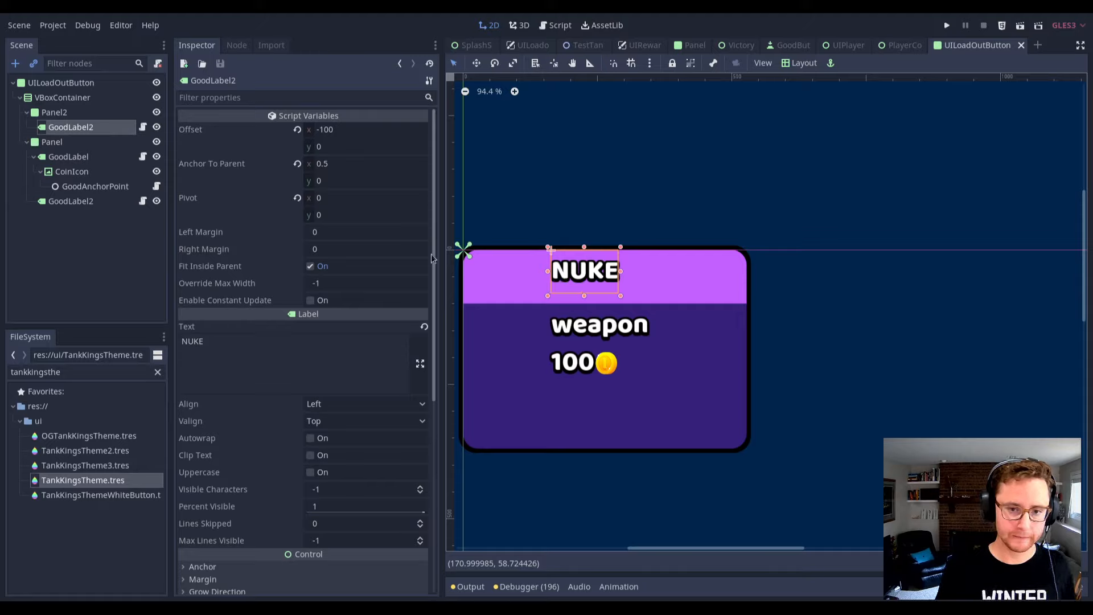
Set the NUKE label's vertical alignment to Center and apply the HCenter Wide layout to it.
click(358, 427)
click(365, 449)
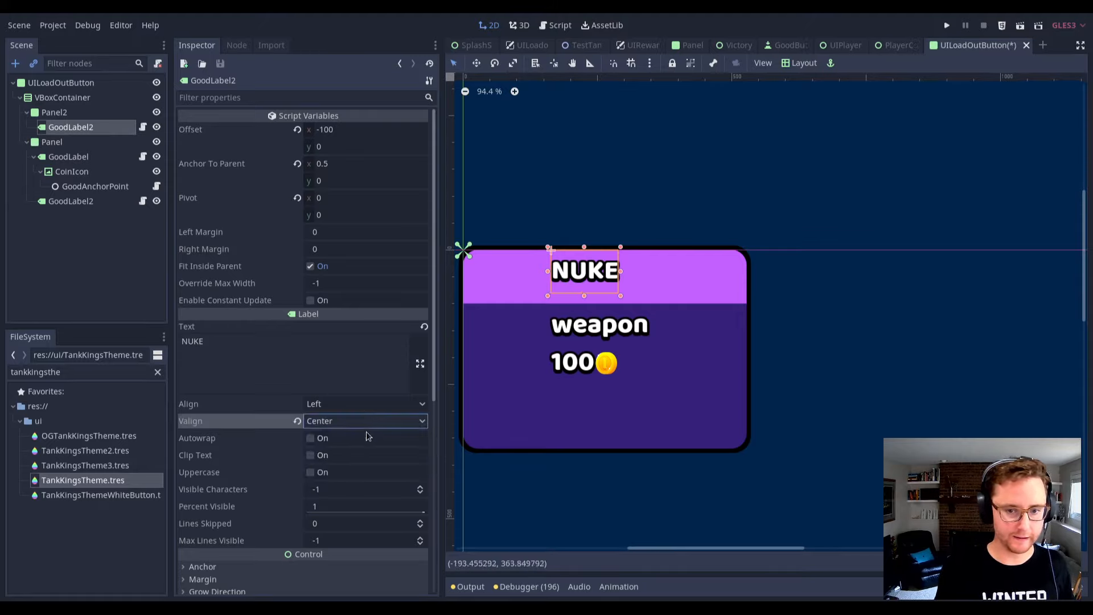
click(800, 63)
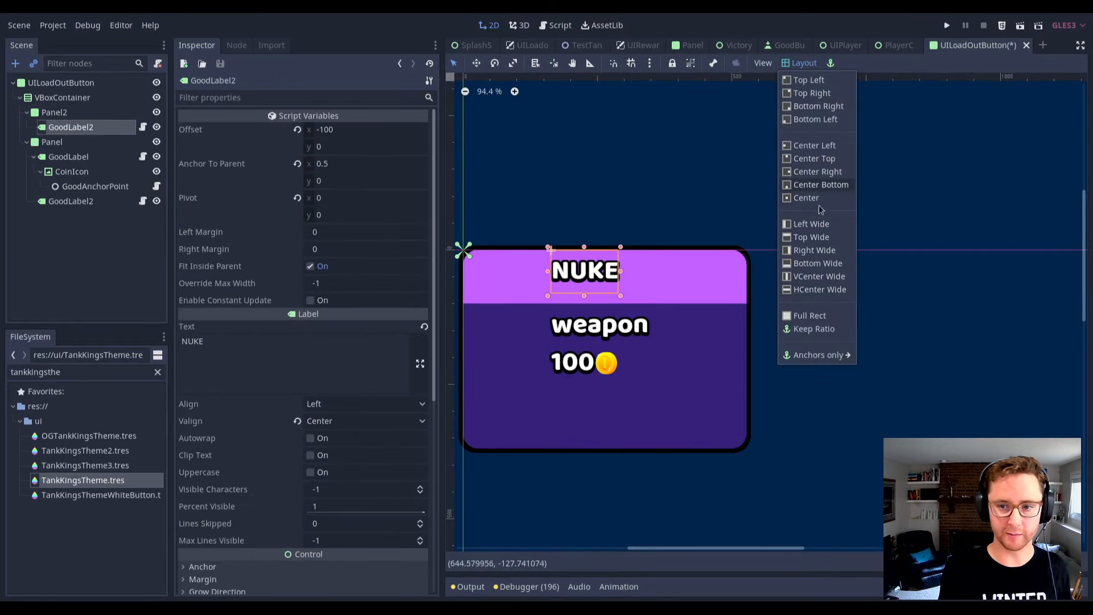
click(829, 290)
Set the NUKE label's vertical Size Flags to Fill and Expand with Shrink Center off, and save the scene.
scroll(228, 381, down, 5)
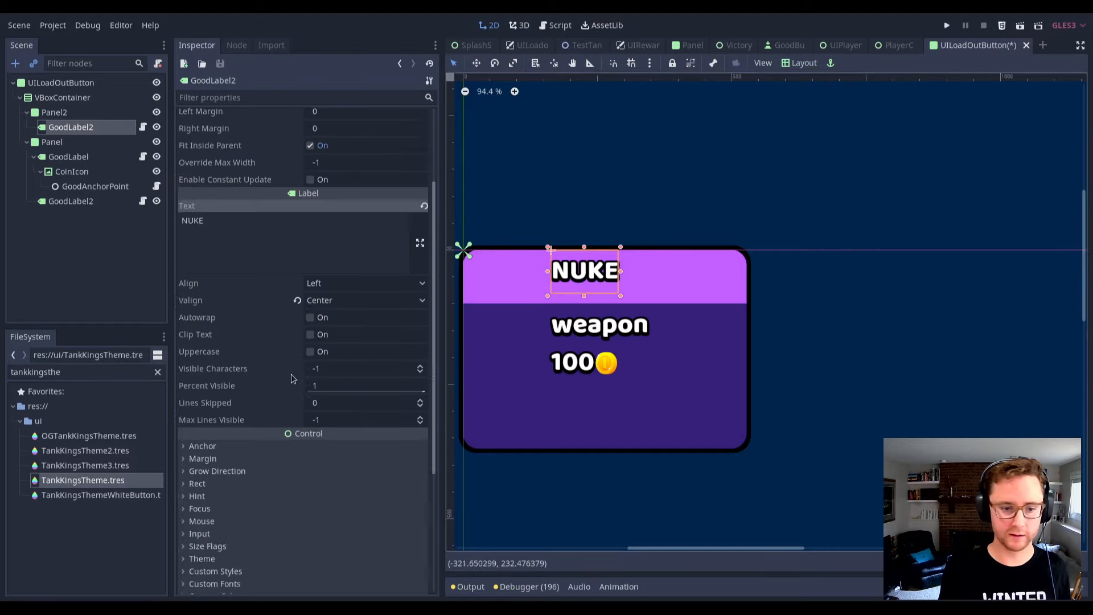
click(197, 364)
click(98, 114)
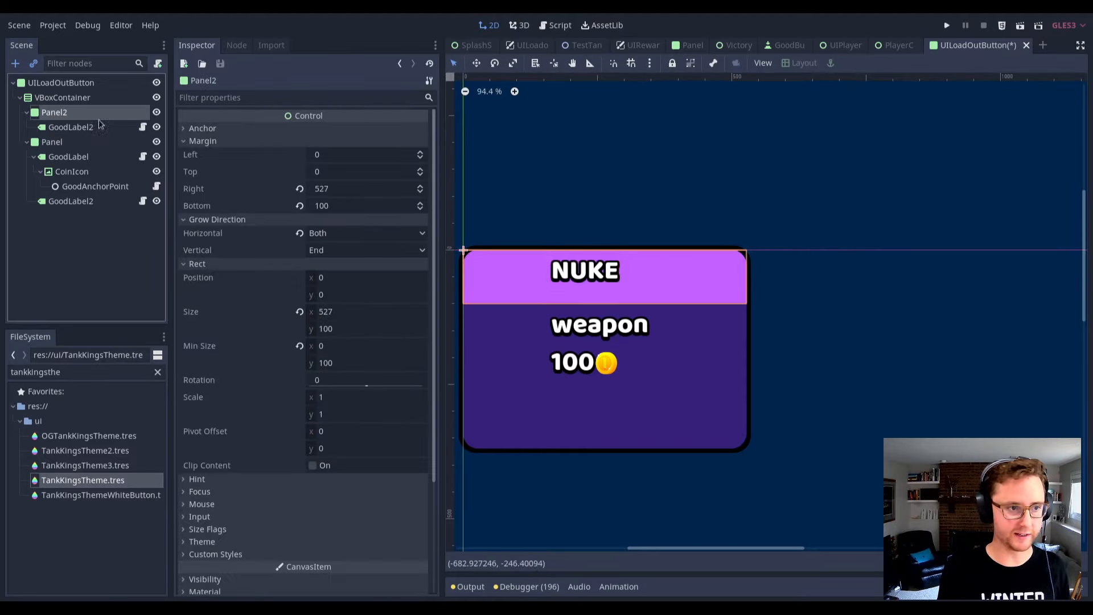
click(101, 127)
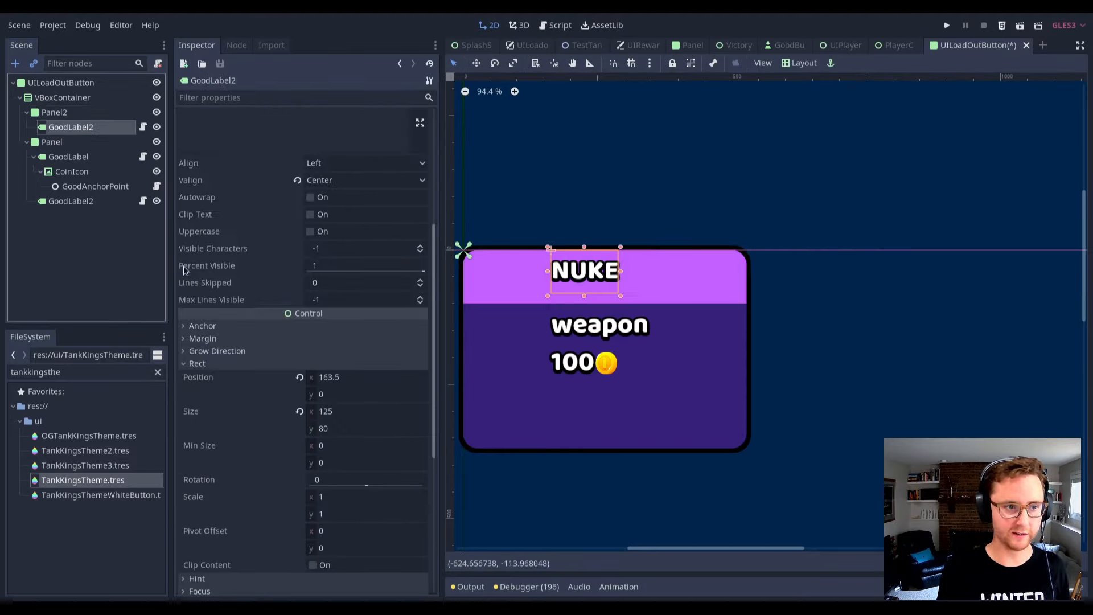
scroll(304, 461, down, 8)
click(211, 349)
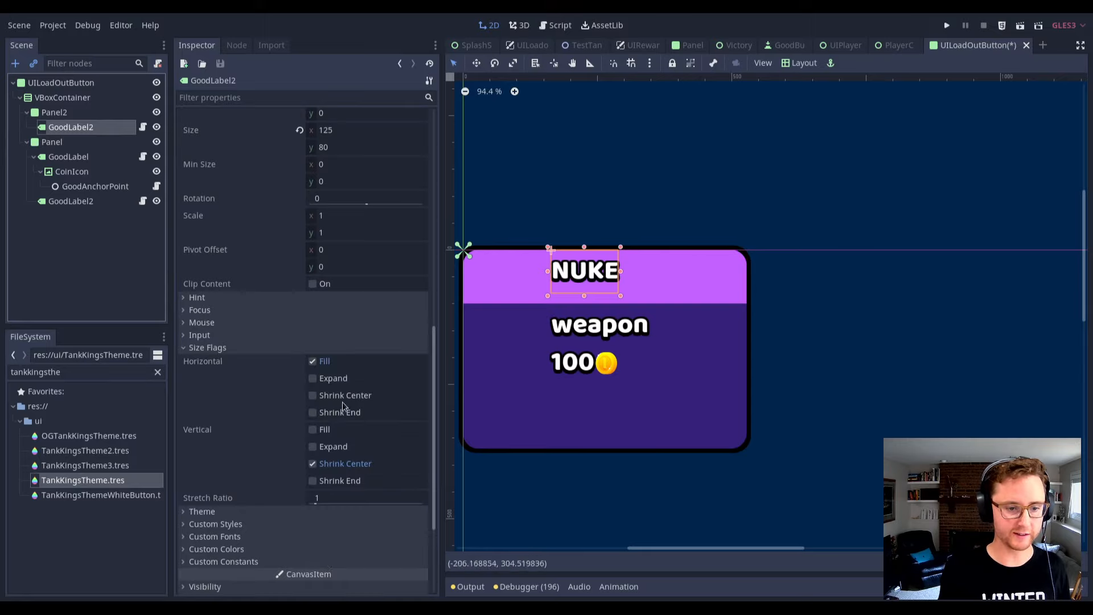
click(333, 466)
click(330, 447)
click(322, 429)
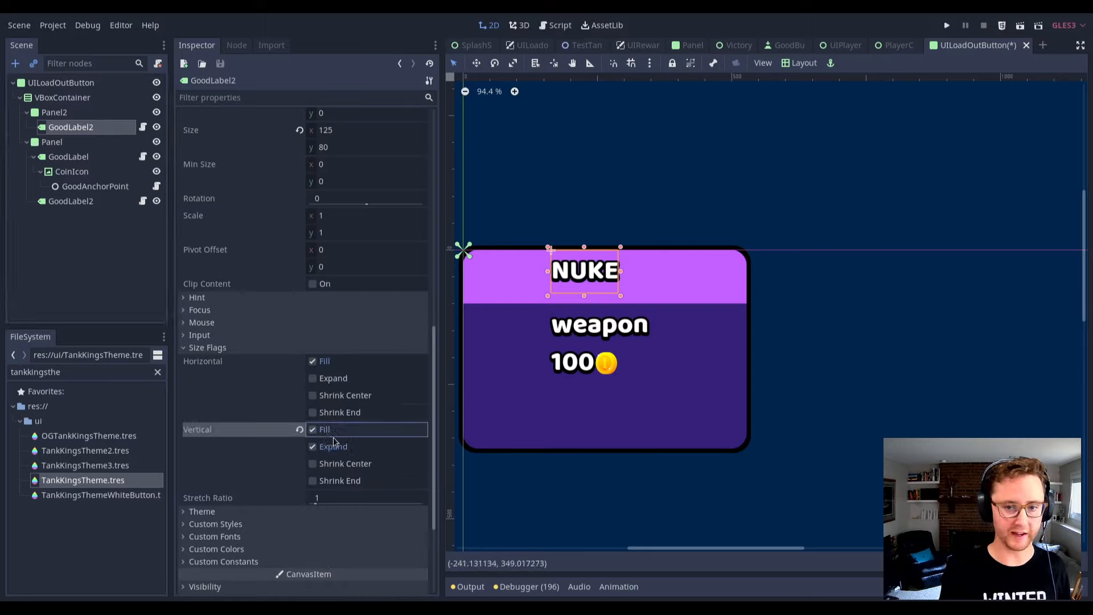
key(ctrl+s)
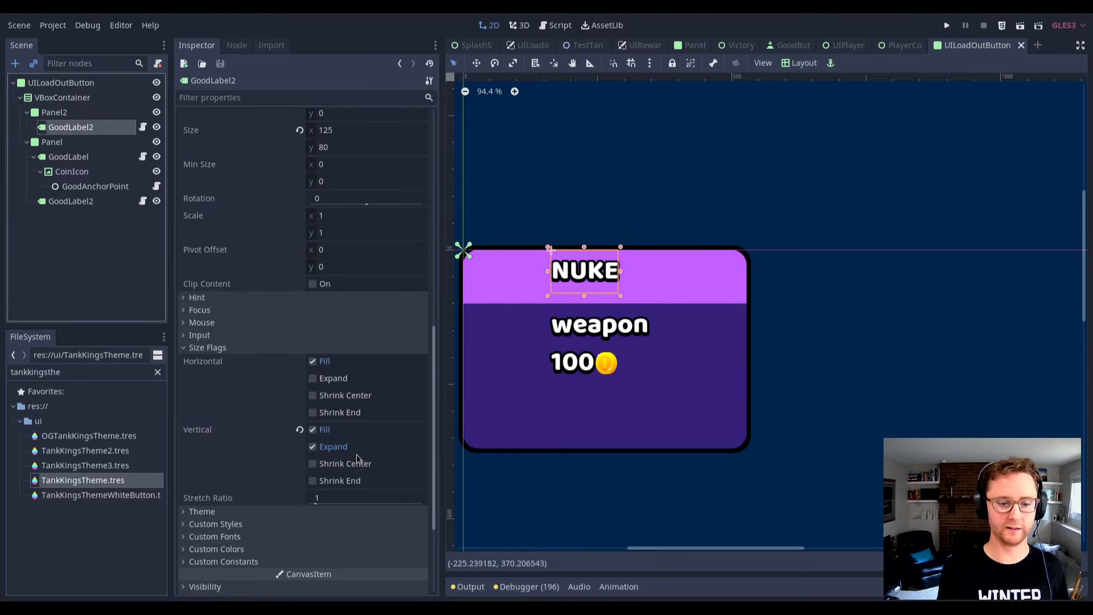
scroll(187, 170, up, 10)
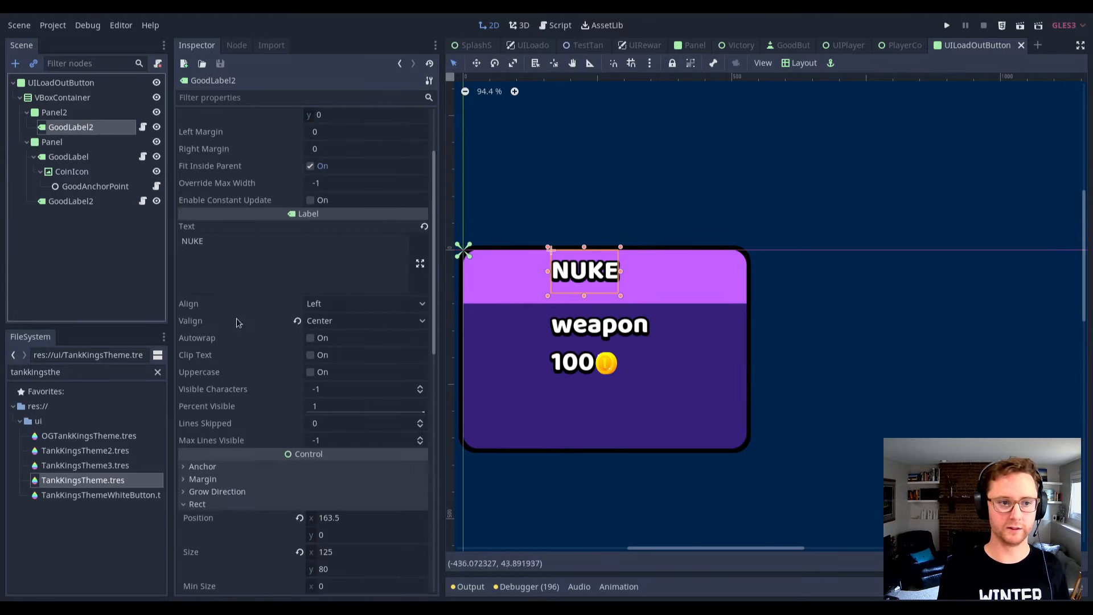
Add a GoodLabel node under Panel2.
click(74, 113)
key(ctrl+a)
text(goodl)
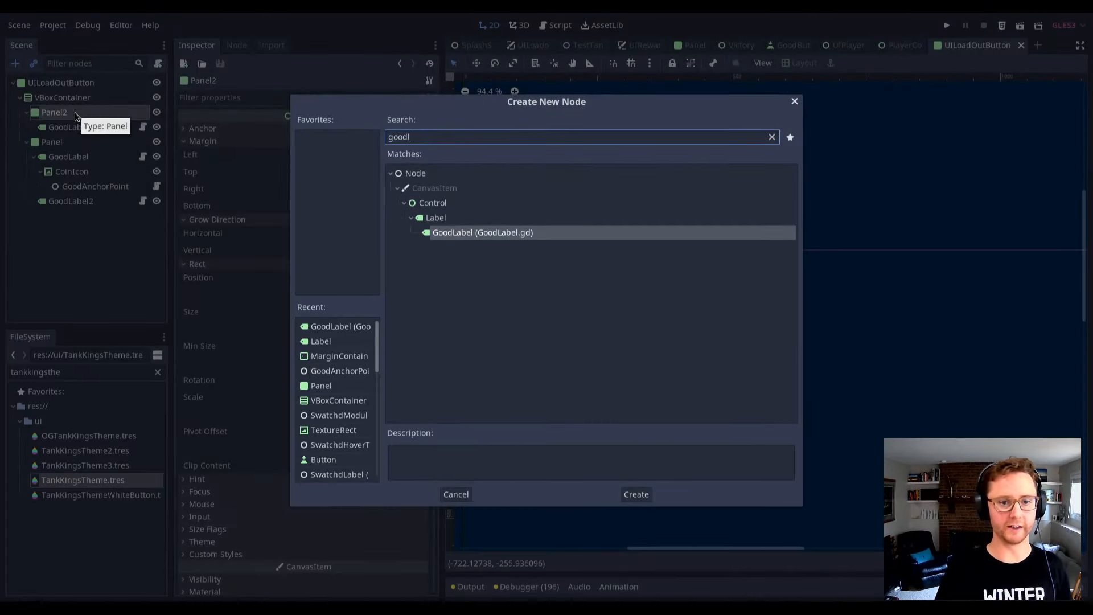
key(Return)
Add a plain Label node under Panel2.
click(80, 118)
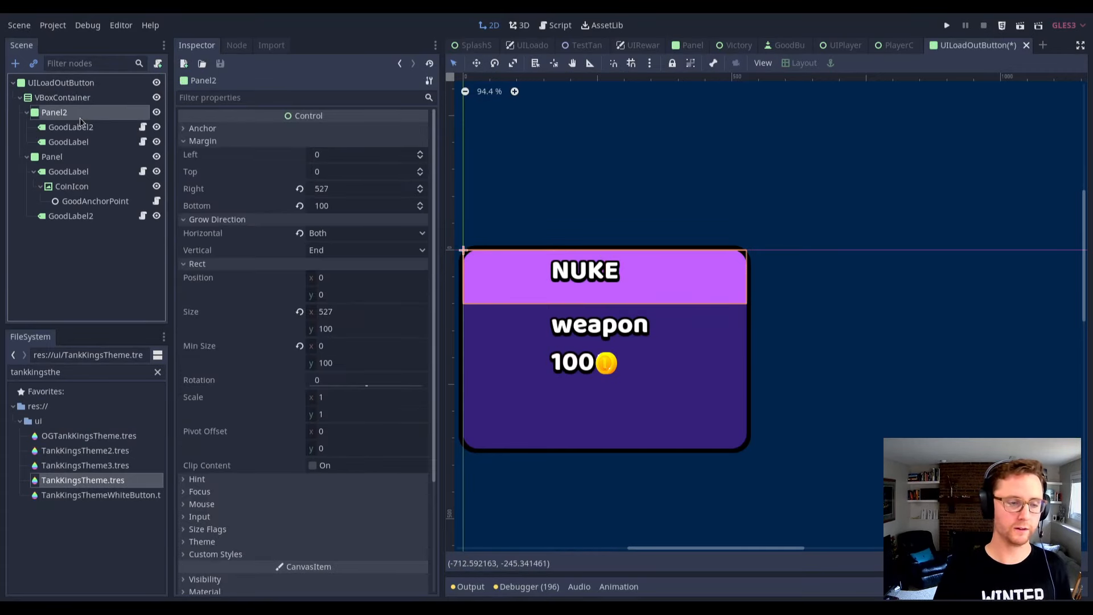
key(ctrl+a)
text(go)
key(ctrl+a)
text(label)
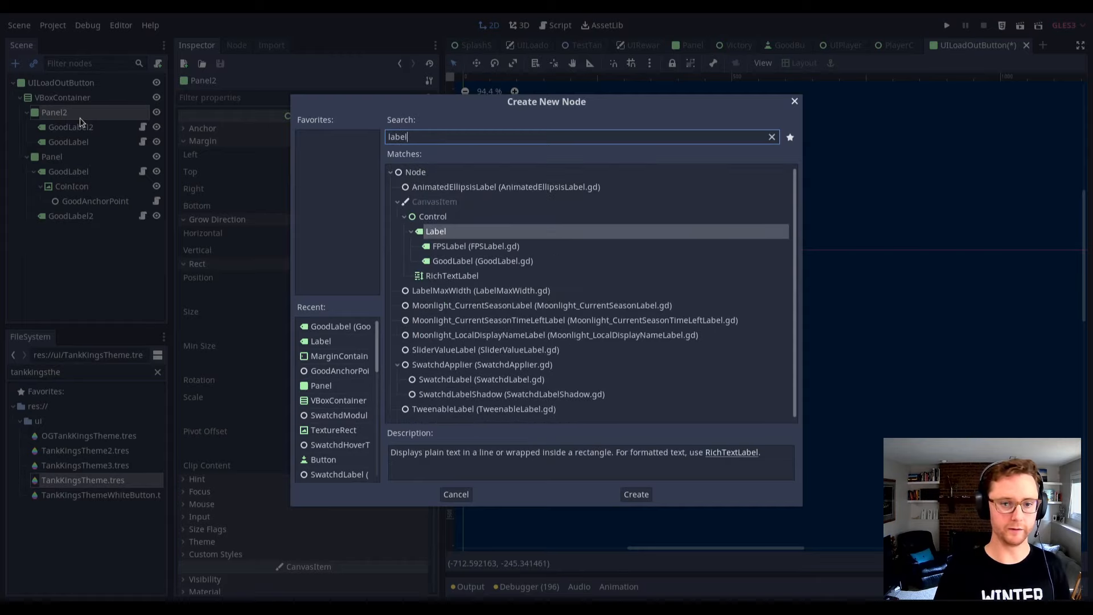
key(Return)
Delete the GoodLabel and GoodLabel2 nodes under Panel2, keeping only the plain Label.
click(90, 140)
key(Delete)
key(Return)
click(94, 127)
key(Delete)
key(Return)
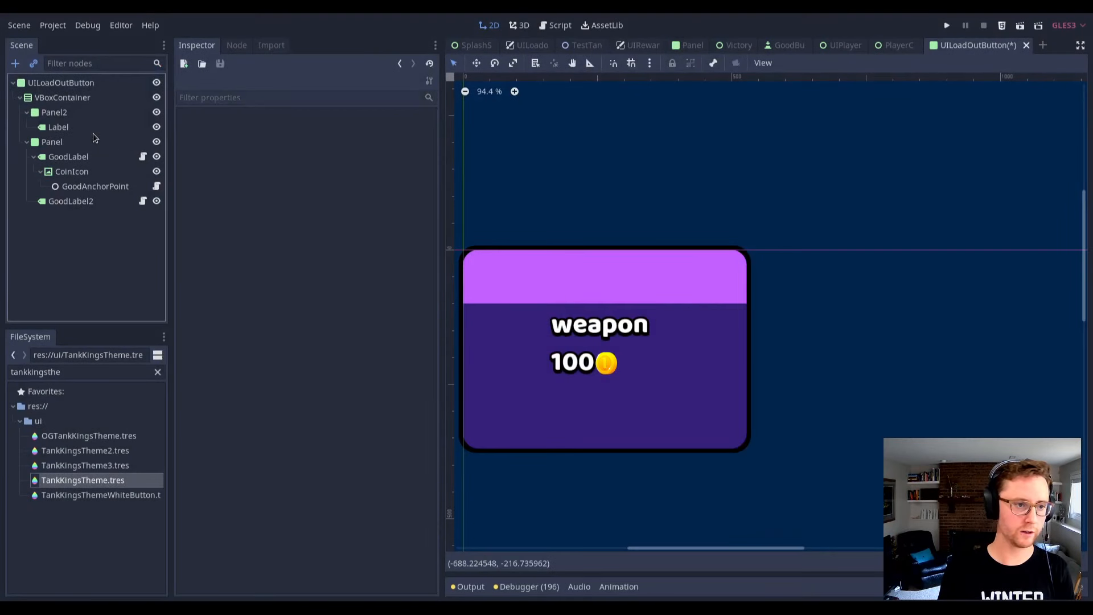
Set the text of the Label under Panel2 to "NUKE" and save the scene.
click(58, 127)
click(325, 222)
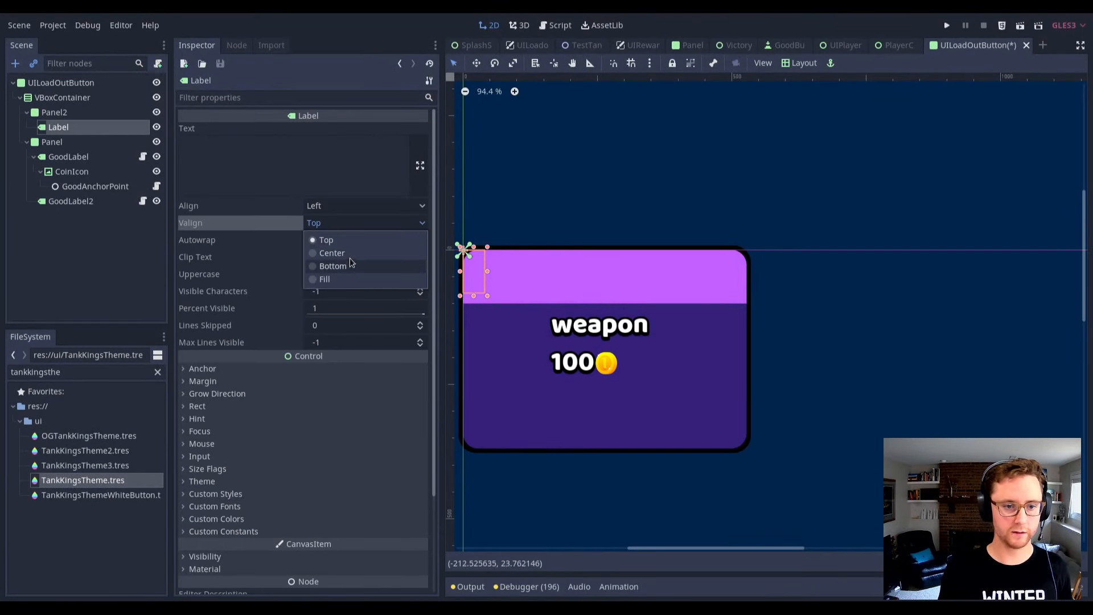
click(237, 481)
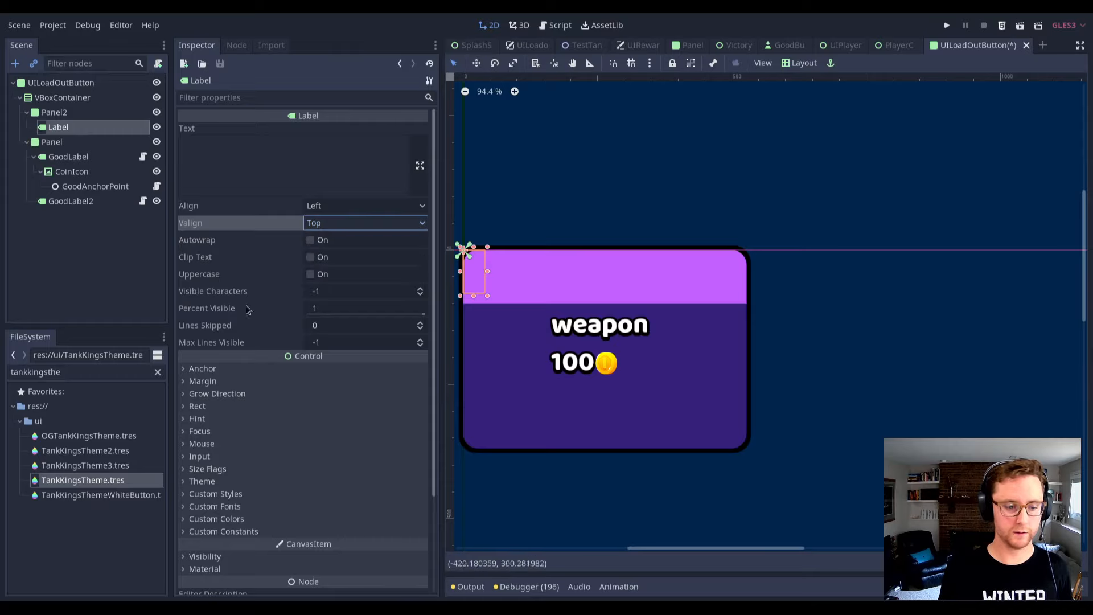
click(283, 172)
text(NUKE)
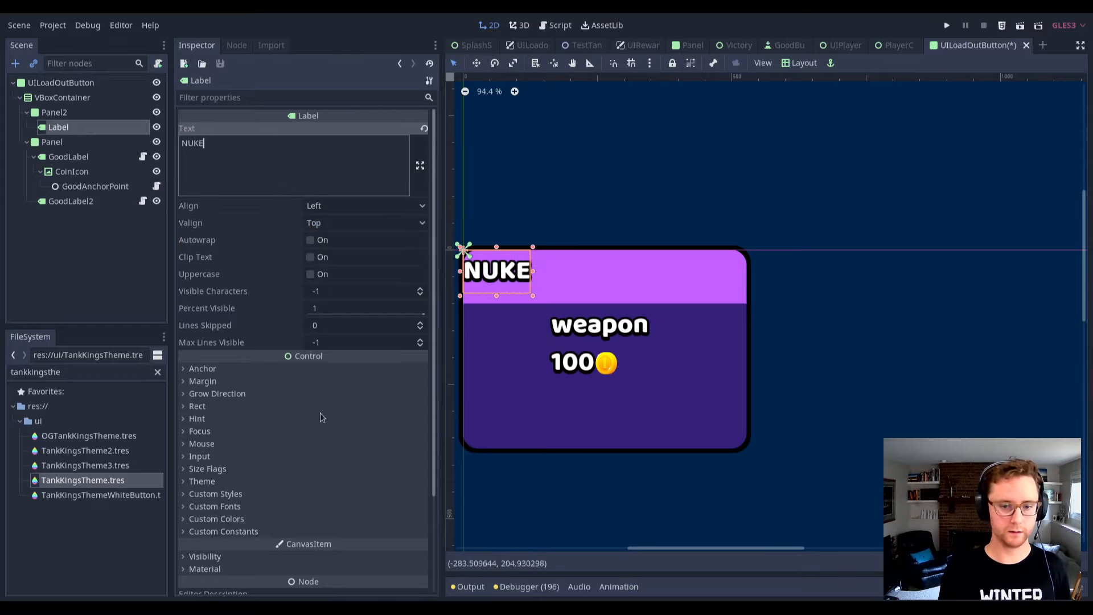
key(ctrl+s)
Enable Fill and Expand and disable Shrink Center in the plain Label's vertical Size Flags, and save the scene.
click(216, 469)
scroll(342, 412, down, 3)
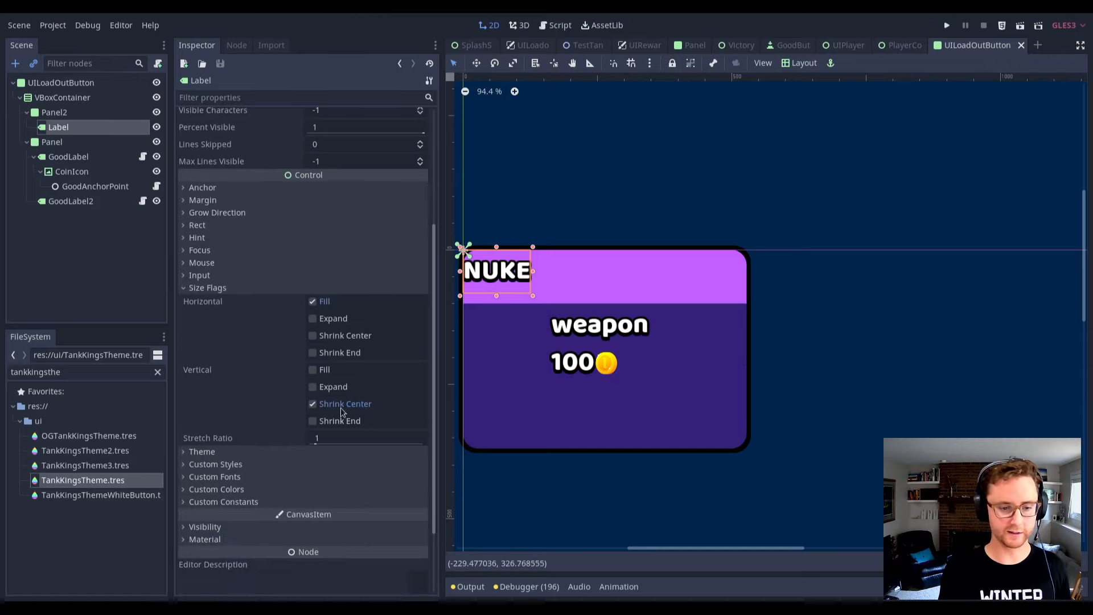
click(342, 390)
click(343, 405)
click(330, 371)
key(ctrl+s)
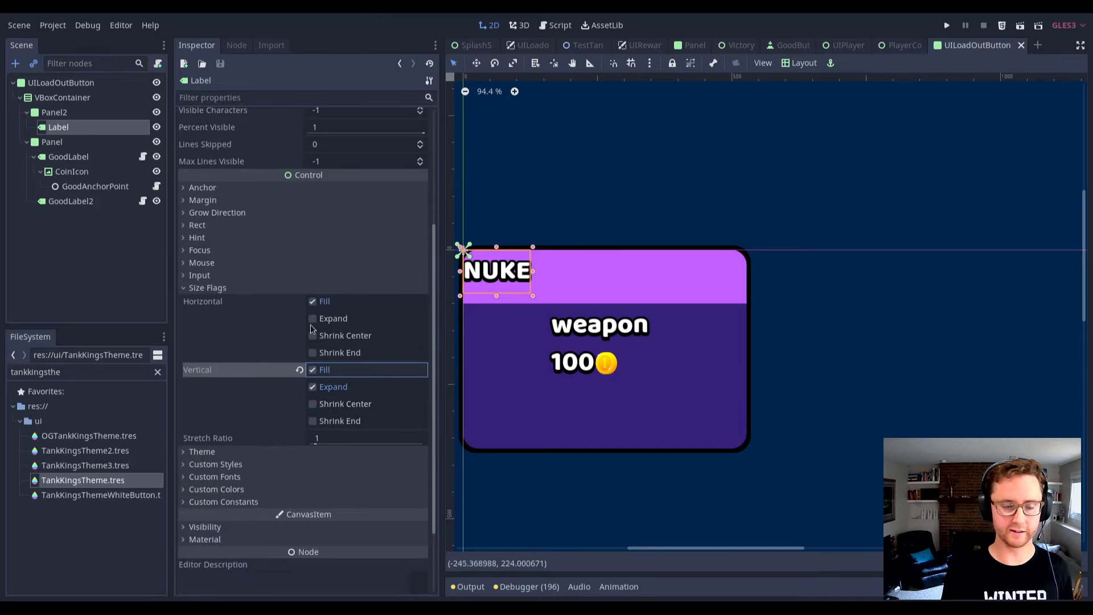
Set the Label's Bottom anchor to 1 and save the scene.
click(87, 116)
click(91, 125)
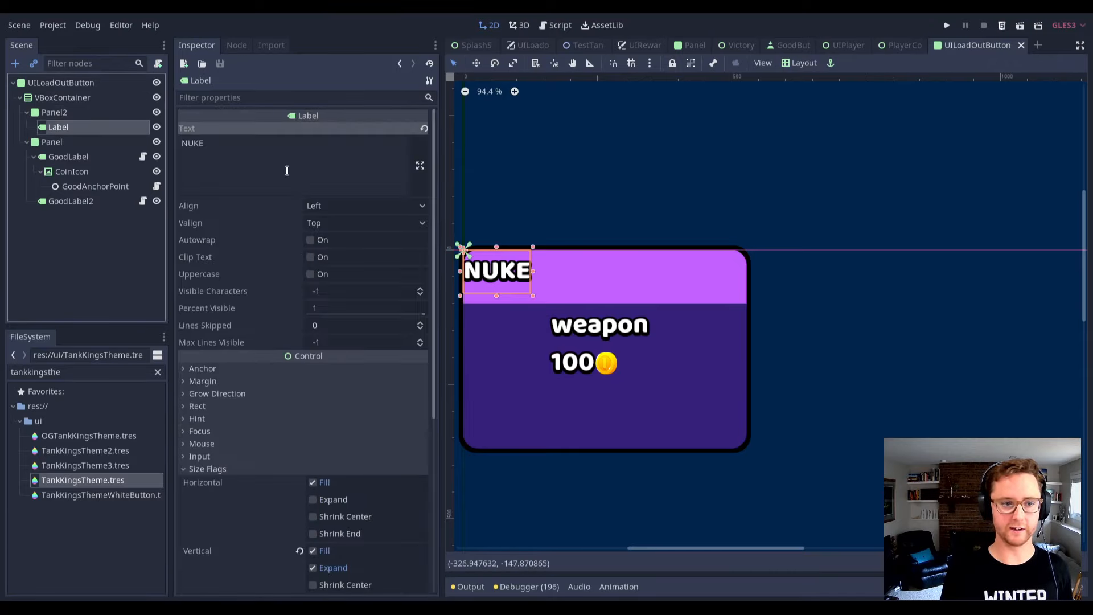
click(203, 368)
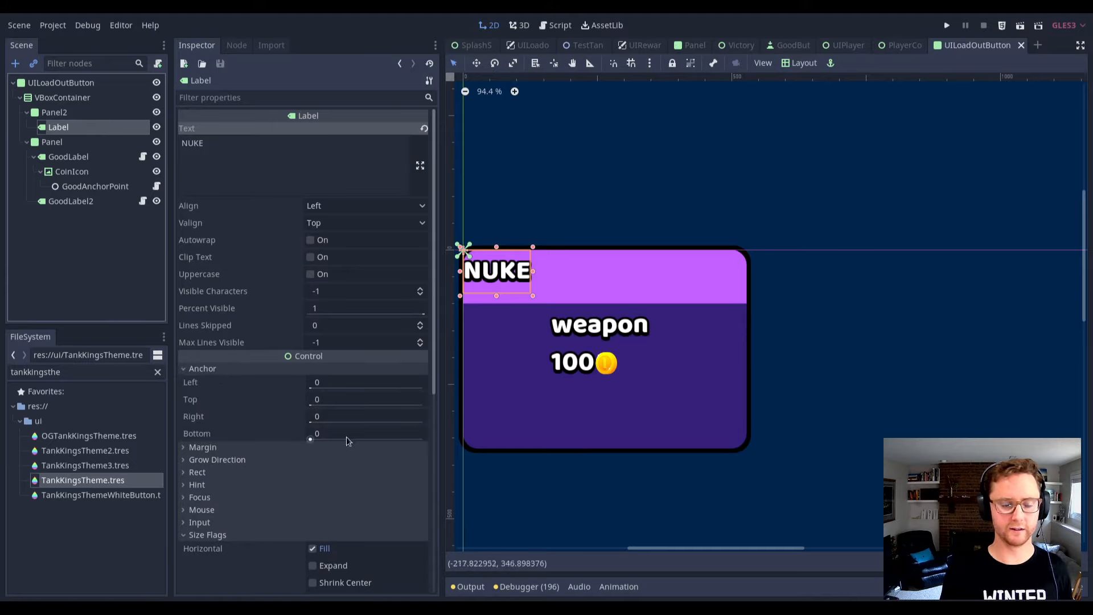
click(347, 436)
key(Return)
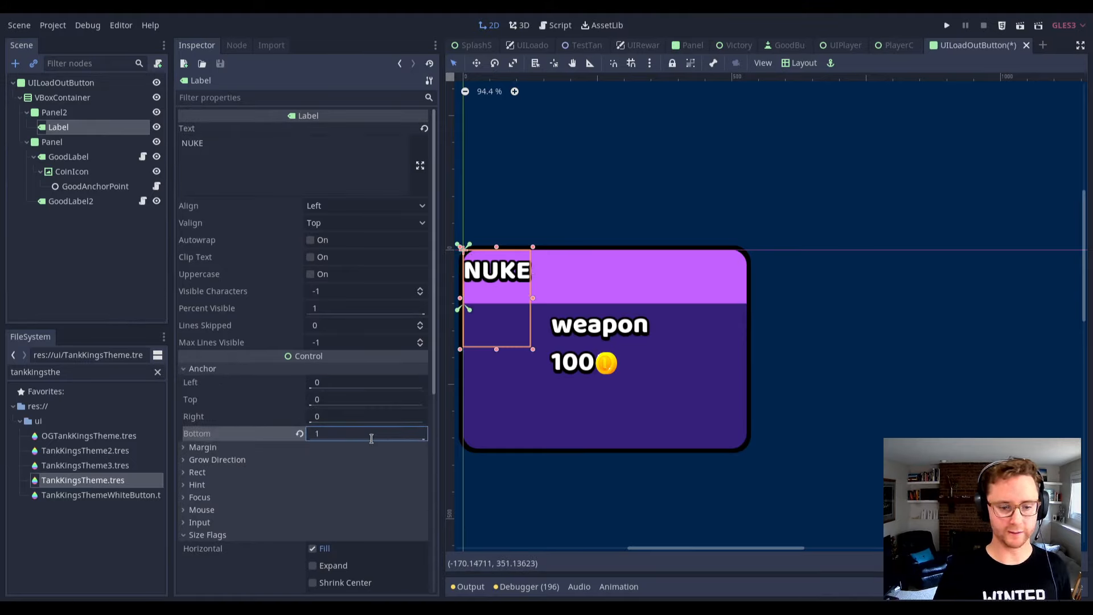
click(378, 402)
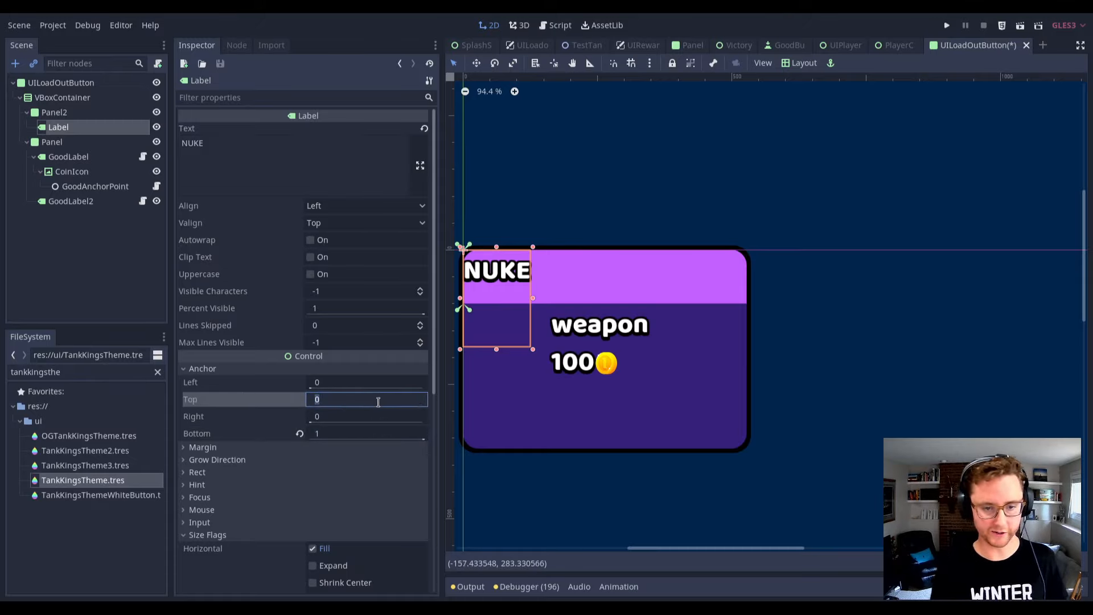
scroll(264, 487, down, 5)
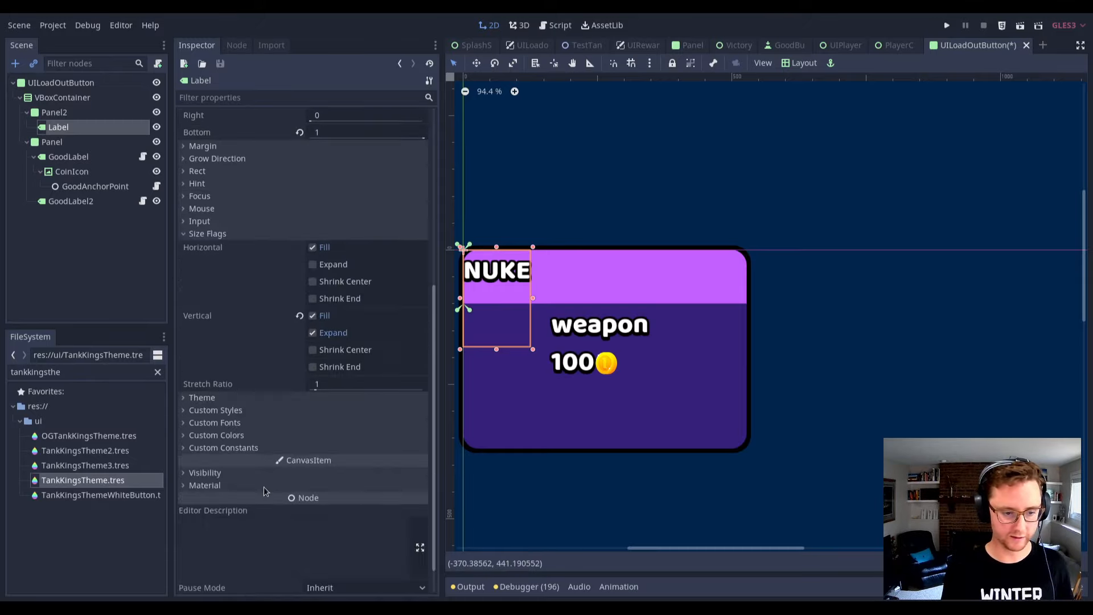
key(ctrl+s)
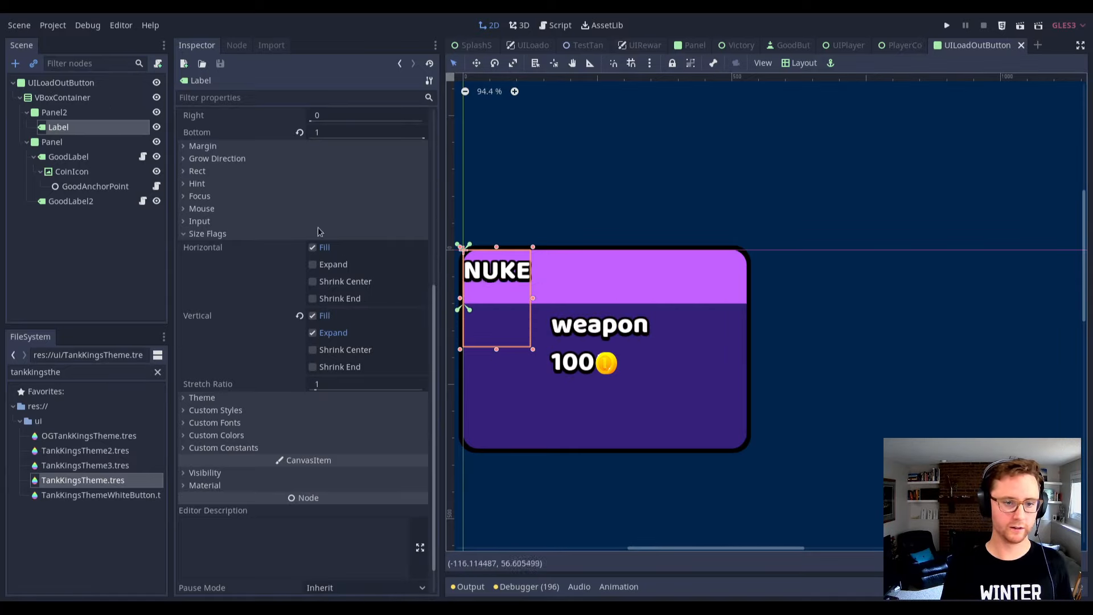
Shorten the Label's rectangle so its lower edge meets the bottom of the light purple Panel2.
scroll(319, 232, up, 5)
drag(495, 350, 495, 305)
scroll(499, 306, up, 8)
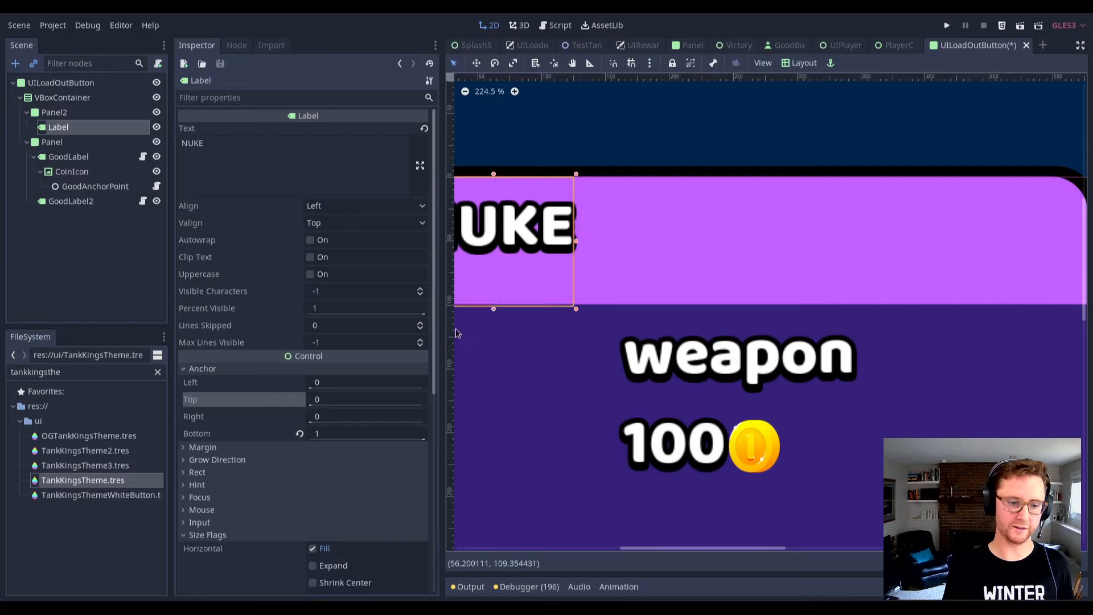
scroll(346, 215, down, 3)
scroll(357, 169, up, 3)
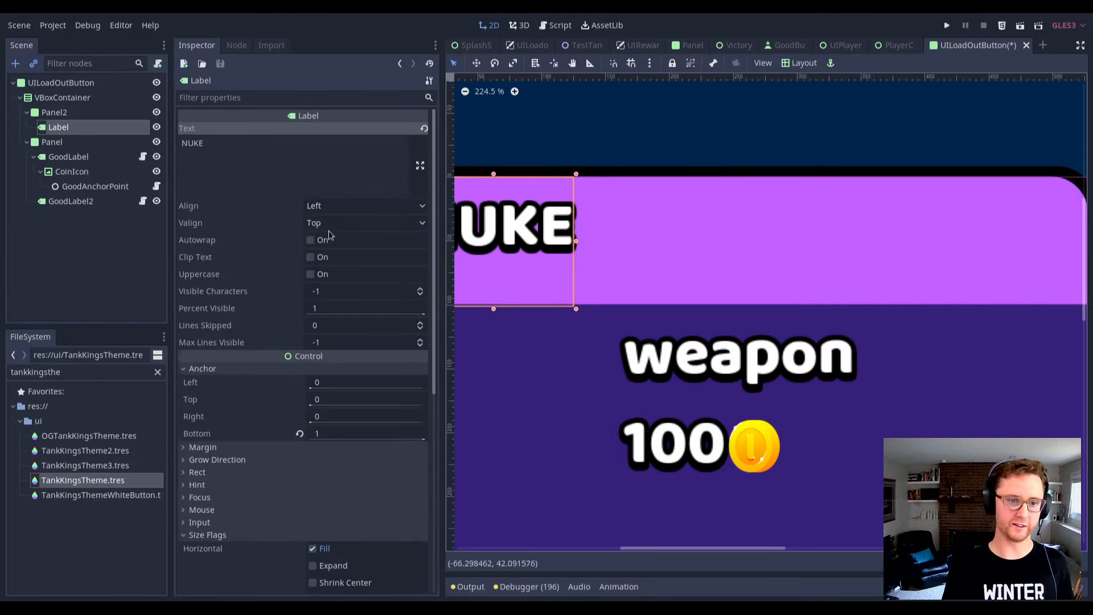
Set the plain Label's vertical alignment to Center and save the scene.
click(353, 223)
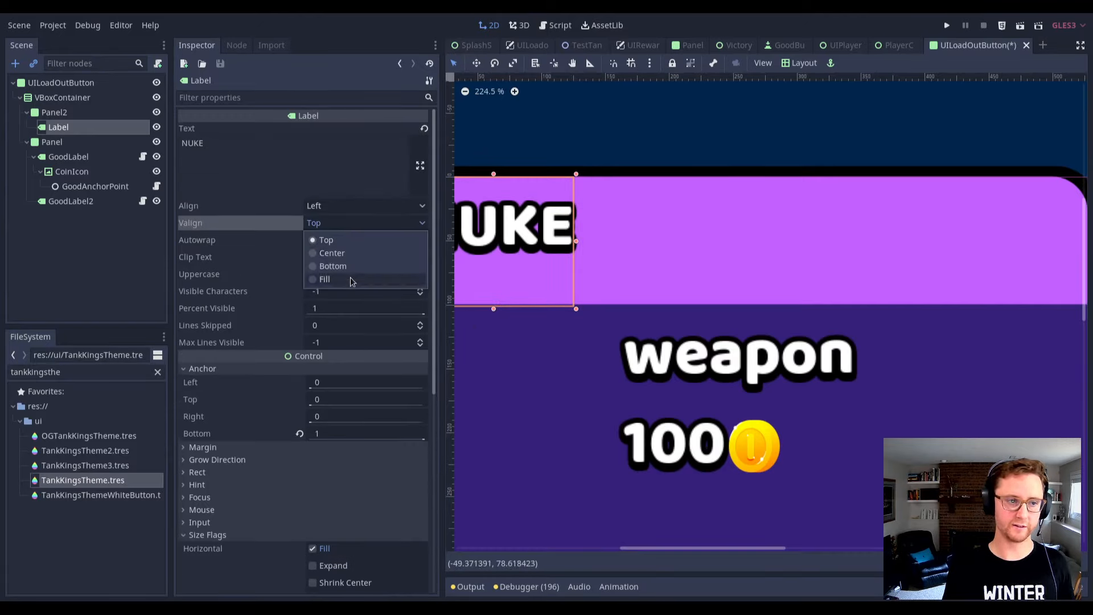
click(342, 253)
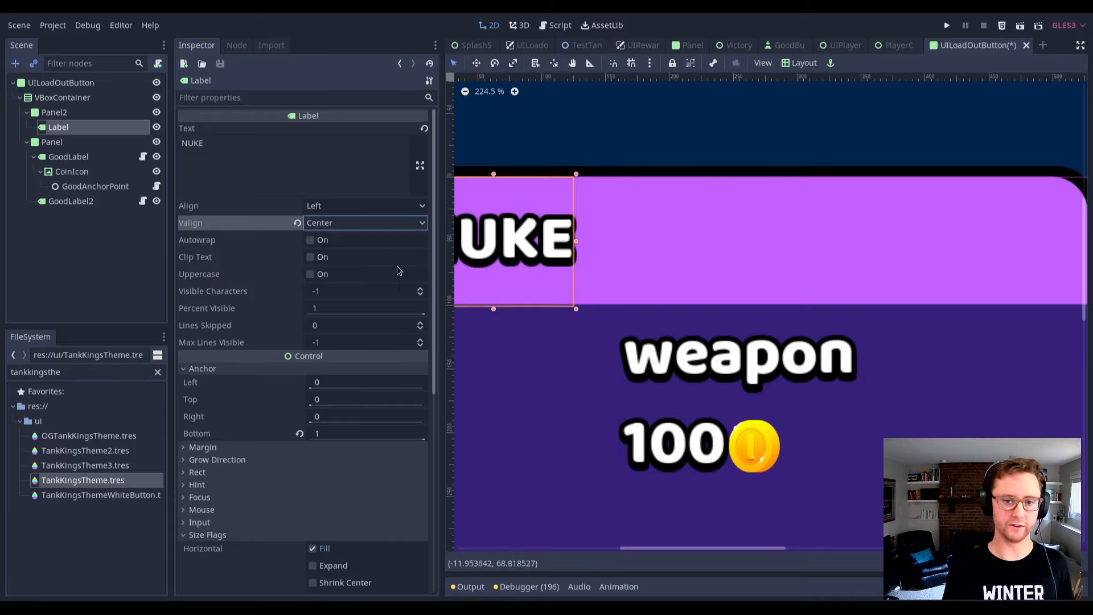
drag(660, 550, 653, 548)
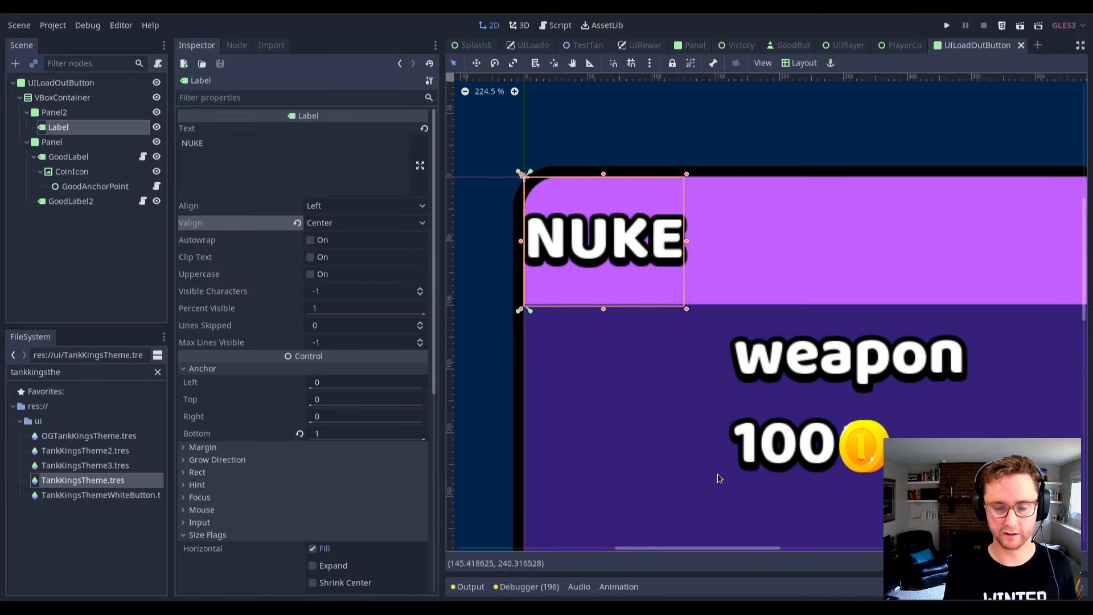
scroll(718, 475, down, 4)
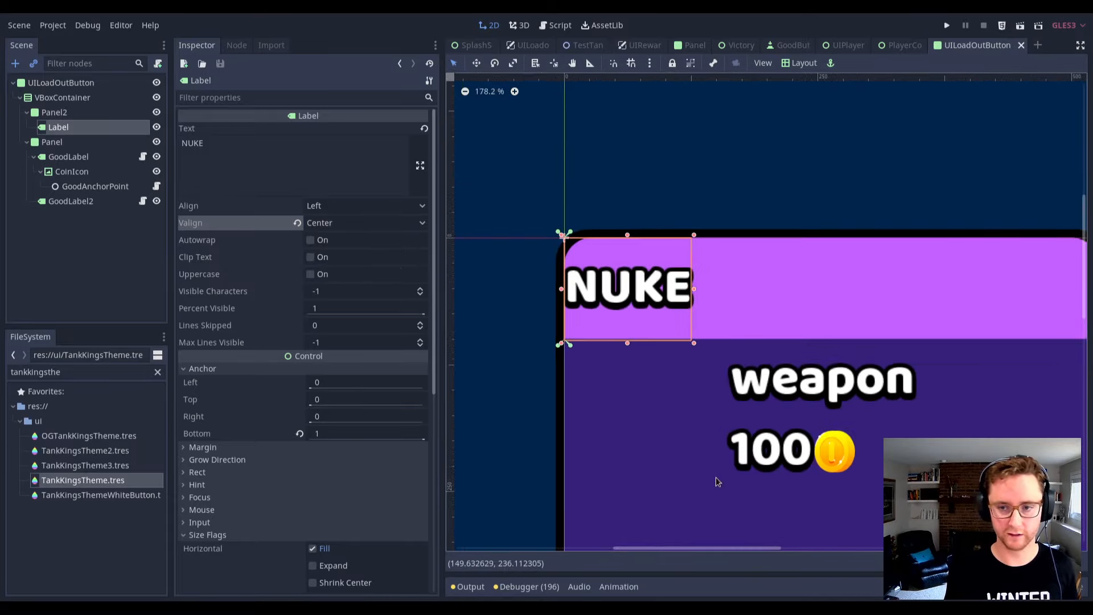
click(82, 112)
click(88, 127)
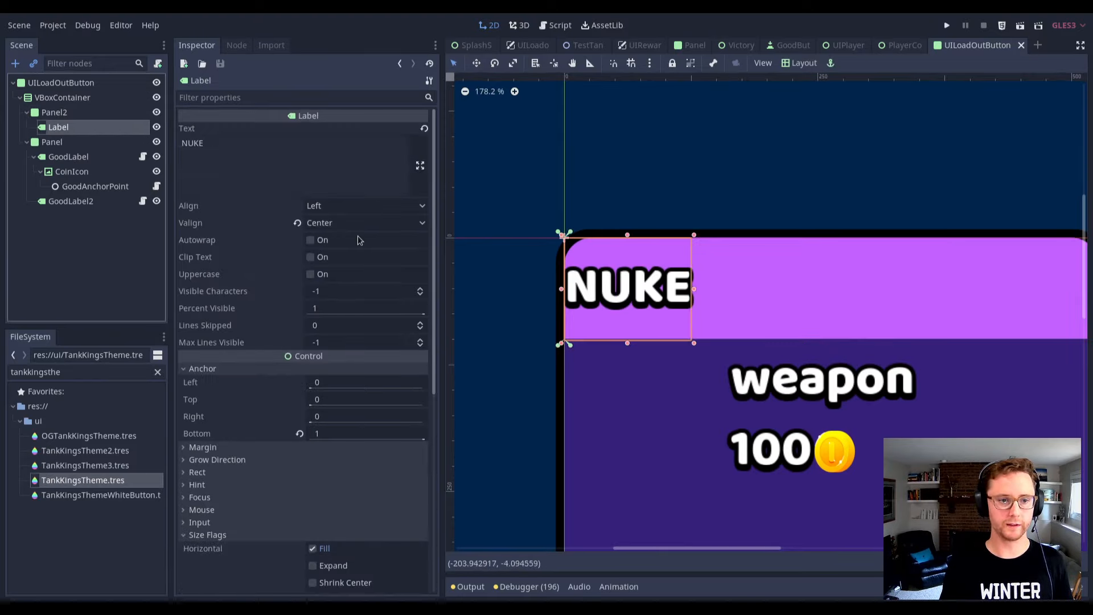
click(350, 162)
scroll(750, 419, down, 2)
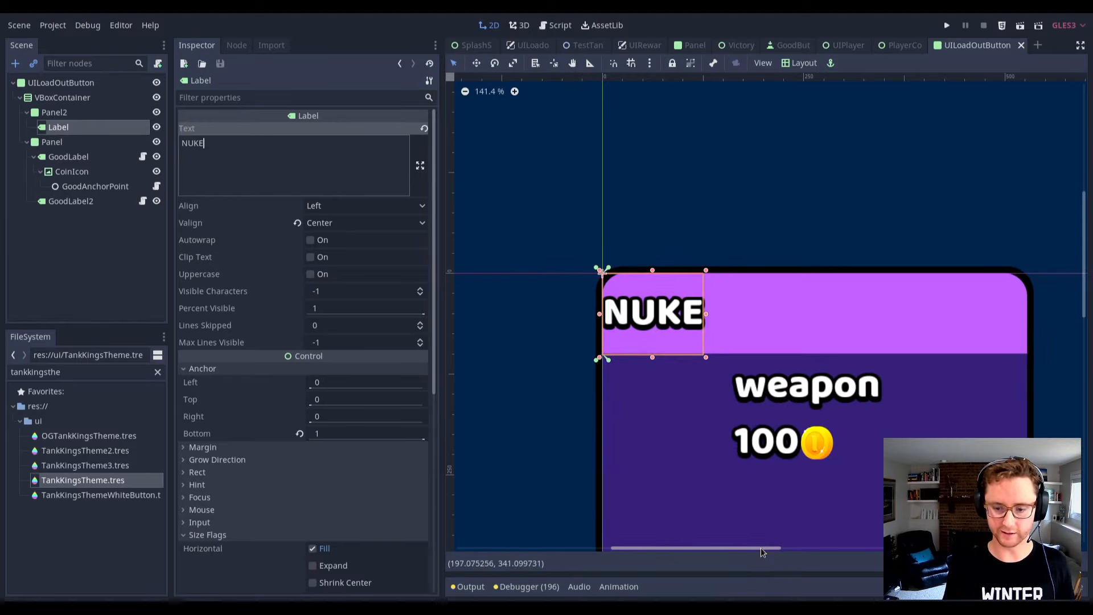
scroll(719, 506, right, 3)
Add a GoodAnchorPoint node as a child of the NUKE Label.
click(85, 113)
click(101, 124)
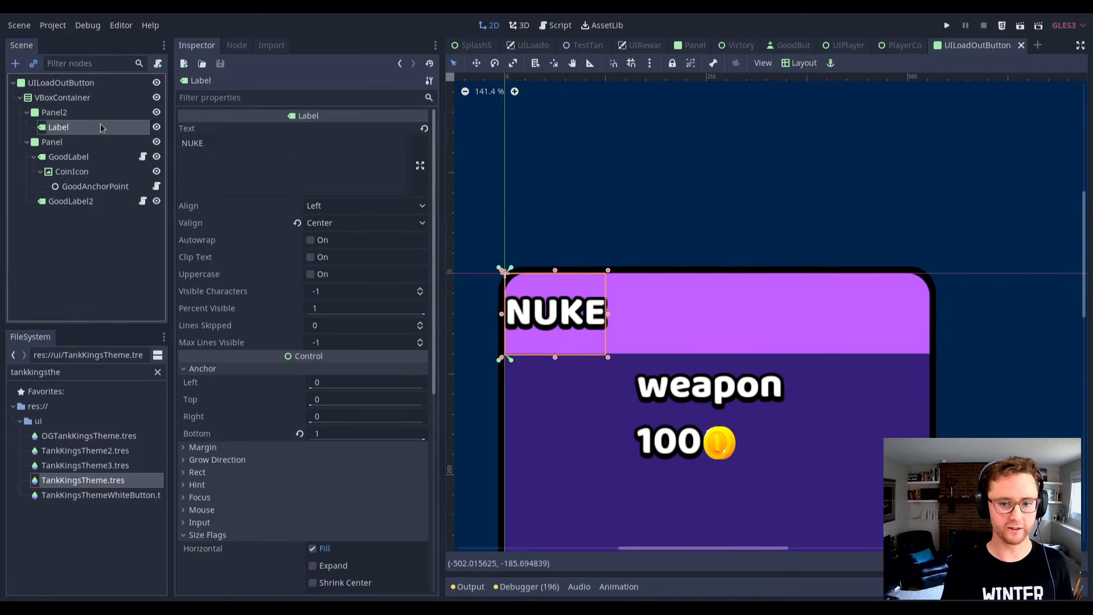
key(ctrl+a)
text(goodanchor)
key(Return)
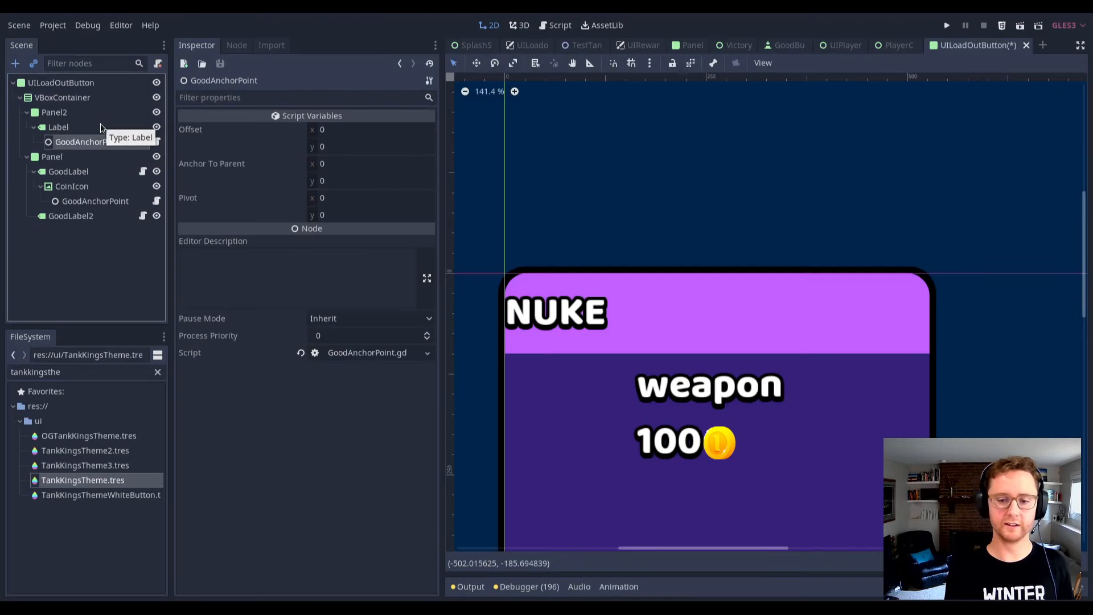
Try 0.5 for the new anchor point's Offset x and Anchor To Parent x, and set Offset x back to 0.
click(361, 129)
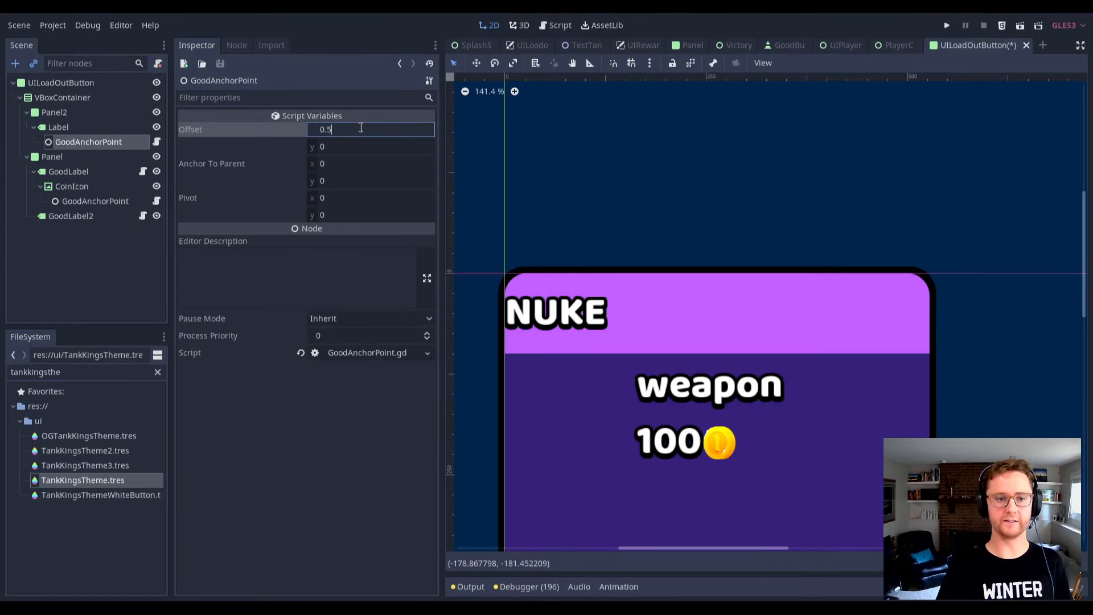
key(Tab)
key(Tab)
text(0.5)
key(Return)
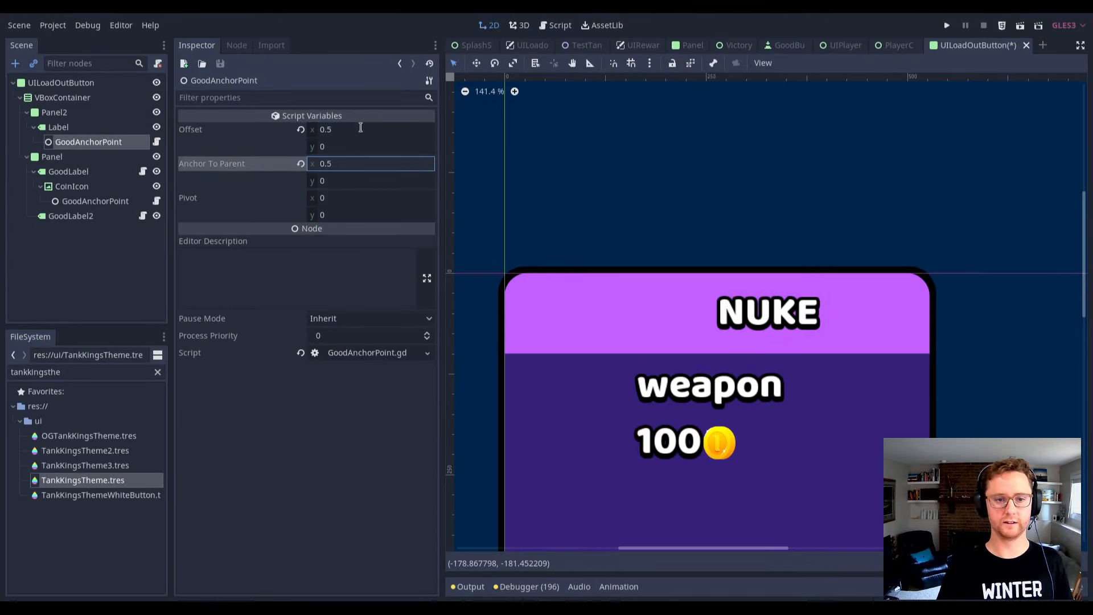
click(360, 128)
text(0)
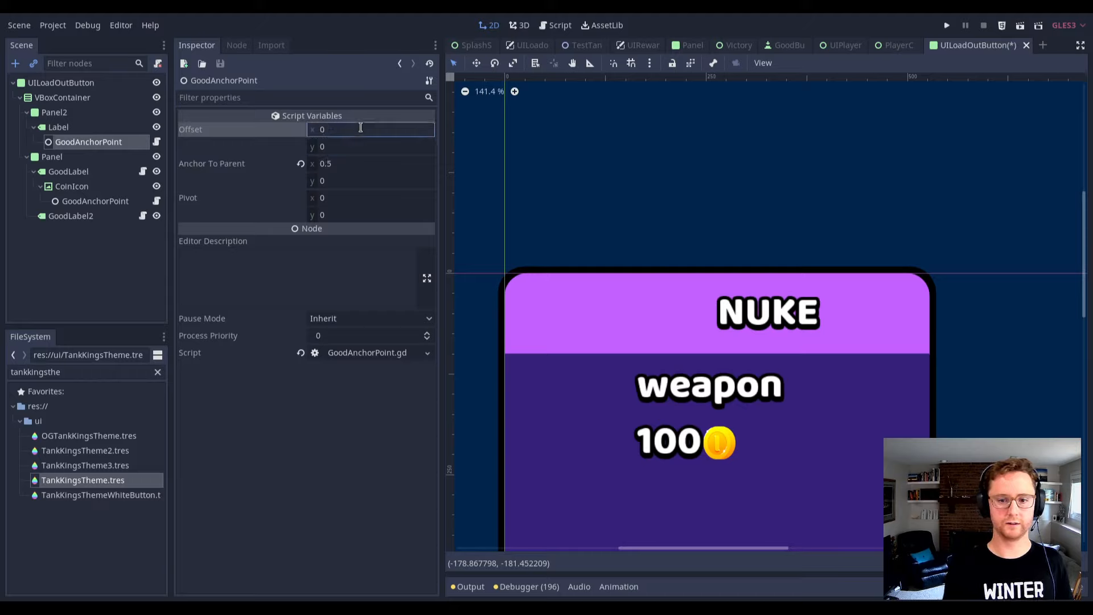
Try a Pivot y of 0.5 on the label's anchor point and set it back to 0.
click(338, 199)
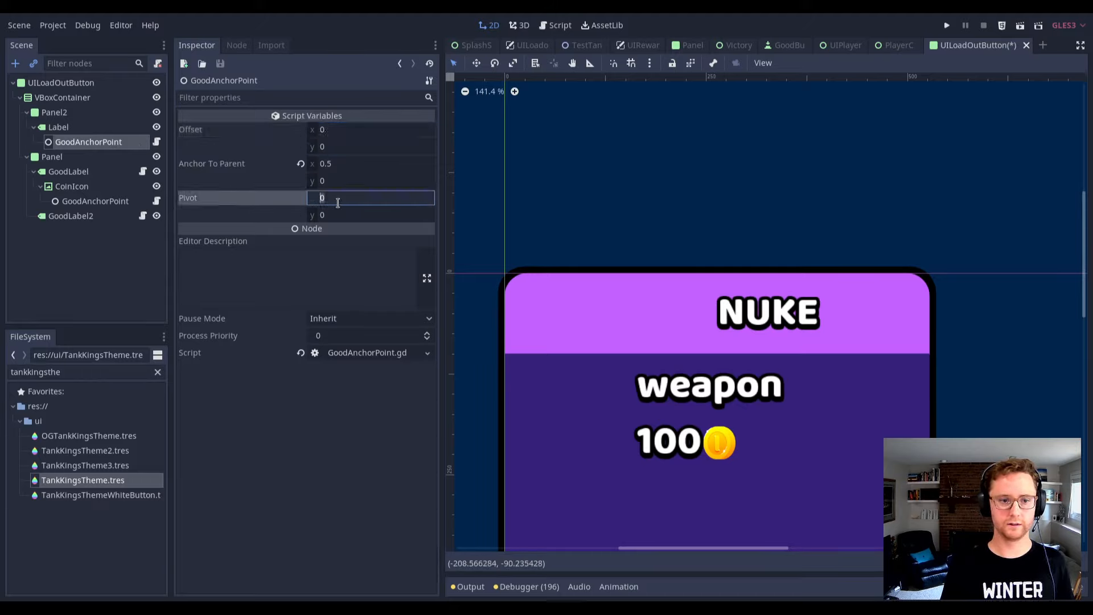
key(Tab)
text(0.5)
key(Return)
key(shift+Tab)
key(shift+Tab)
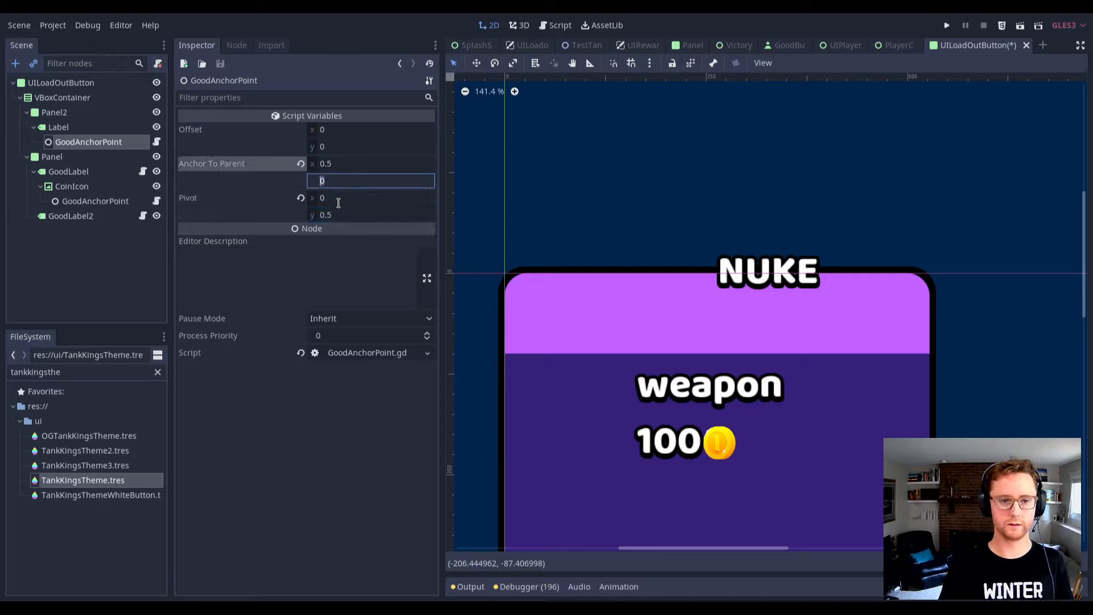
key(Tab)
key(Tab)
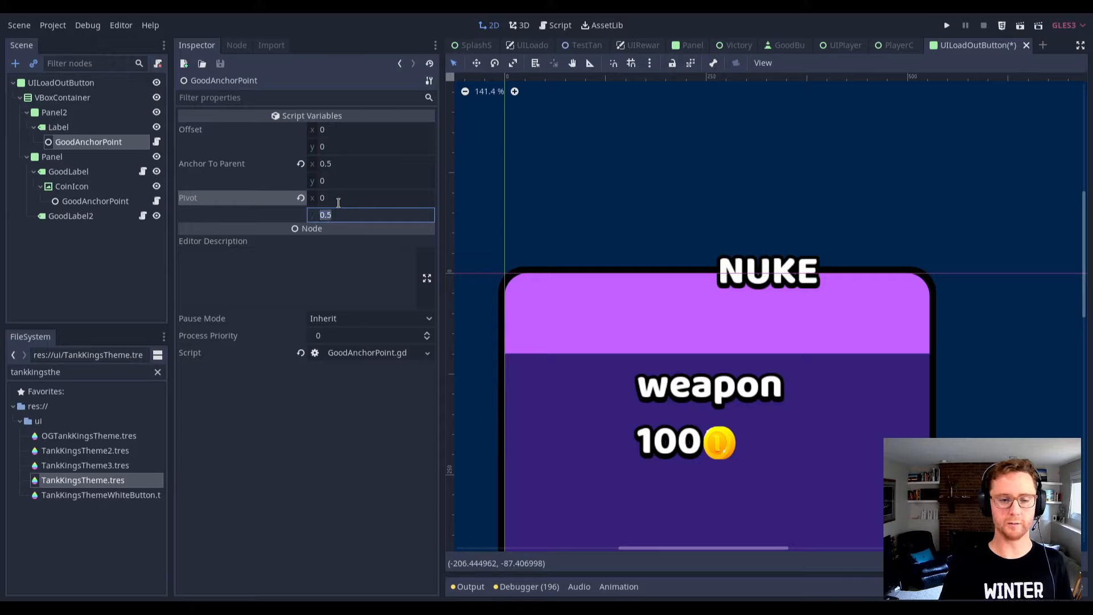
text(0)
key(Return)
Set the label's anchor point back to an Anchor To Parent x of 0.
key(shift+Tab)
key(shift+Tab)
key(shift+Tab)
key(shift+Tab)
text(-)
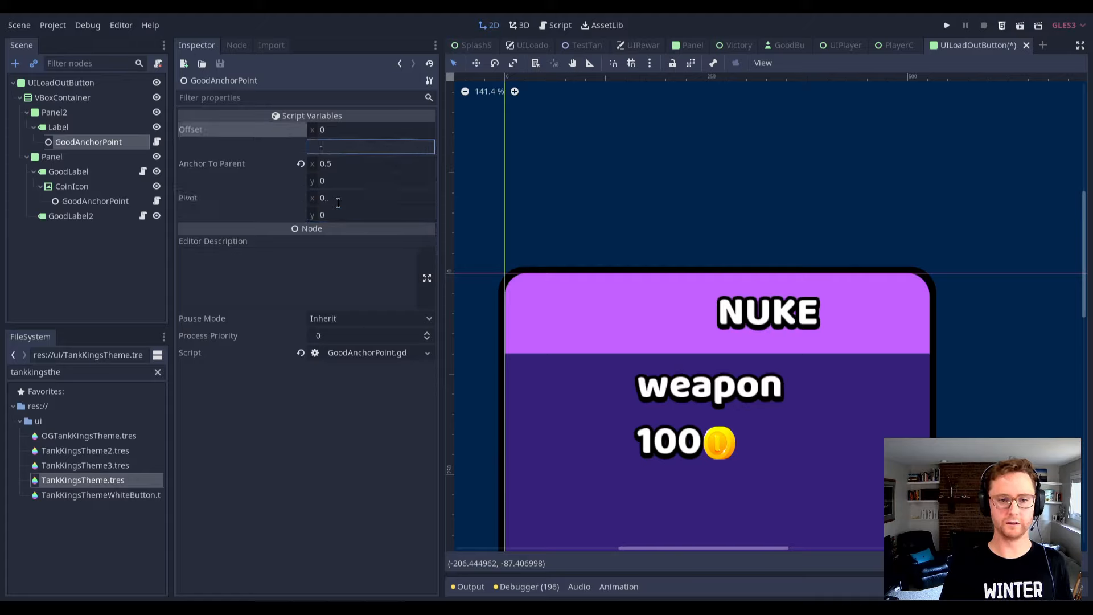
key(Tab)
key(Tab)
key(Tab)
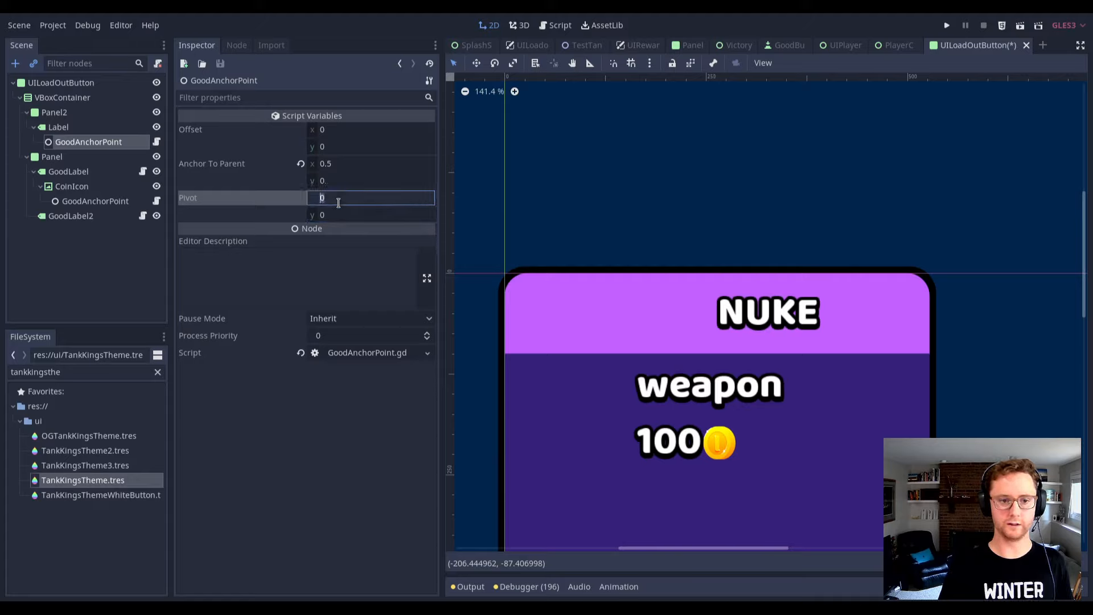
key(shift+Tab)
key(shift+Tab)
text(0)
key(Return)
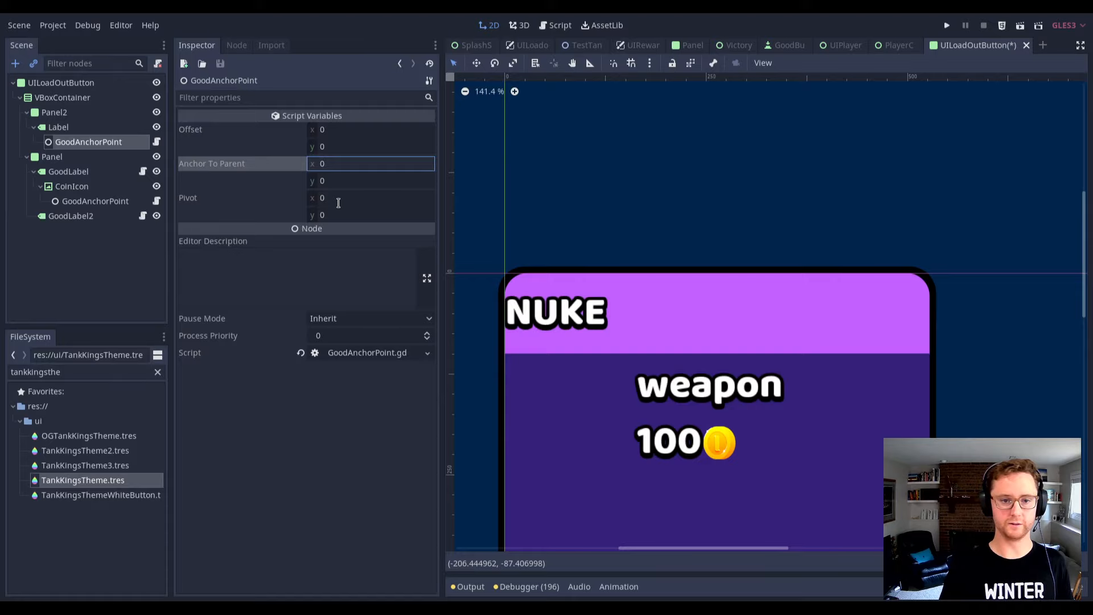
Set the label's anchor point to Anchor To Parent x 0.5 and Offset x -100.
text(.5)
key(Return)
key(shift+Tab)
key(shift+Tab)
text(-100)
key(Return)
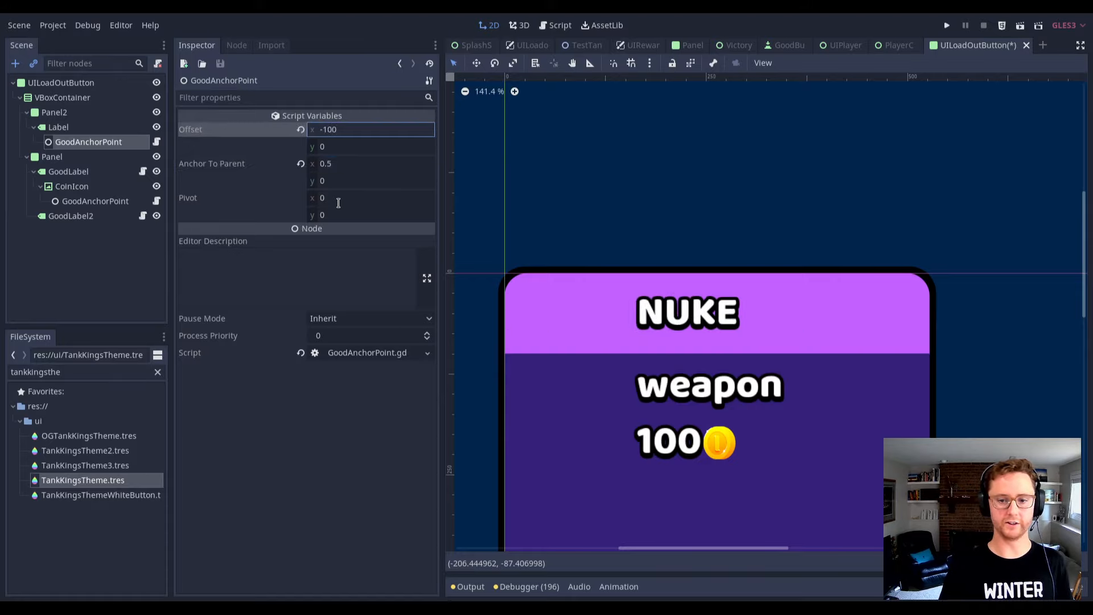
Save the UILoadOutButton scene and look over the whole NUKE card.
key(ctrl+s)
scroll(758, 349, down, 5)
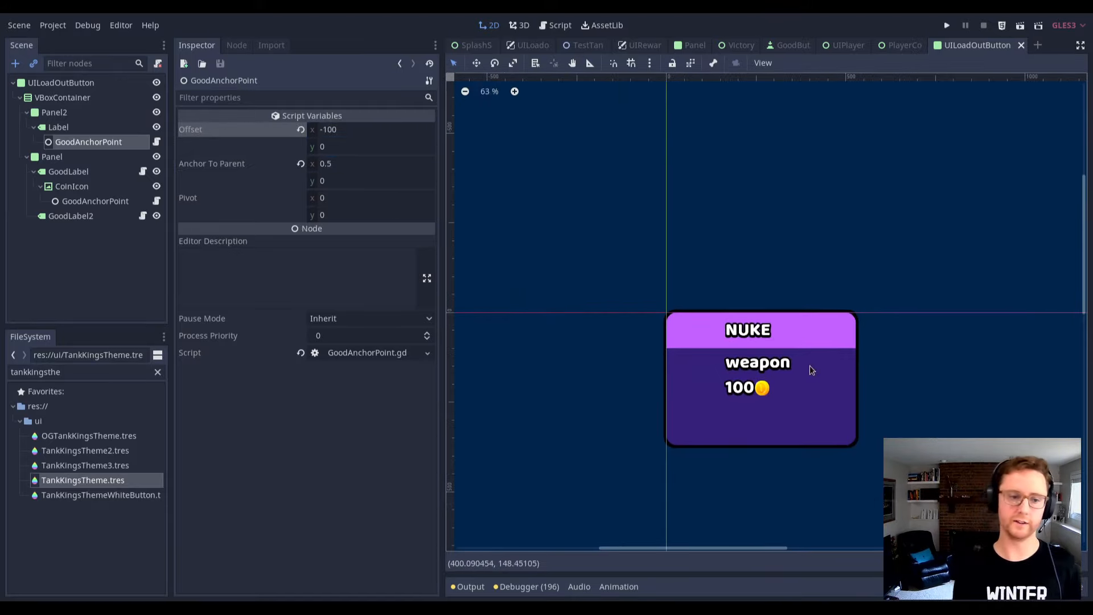
scroll(852, 383, up, 3)
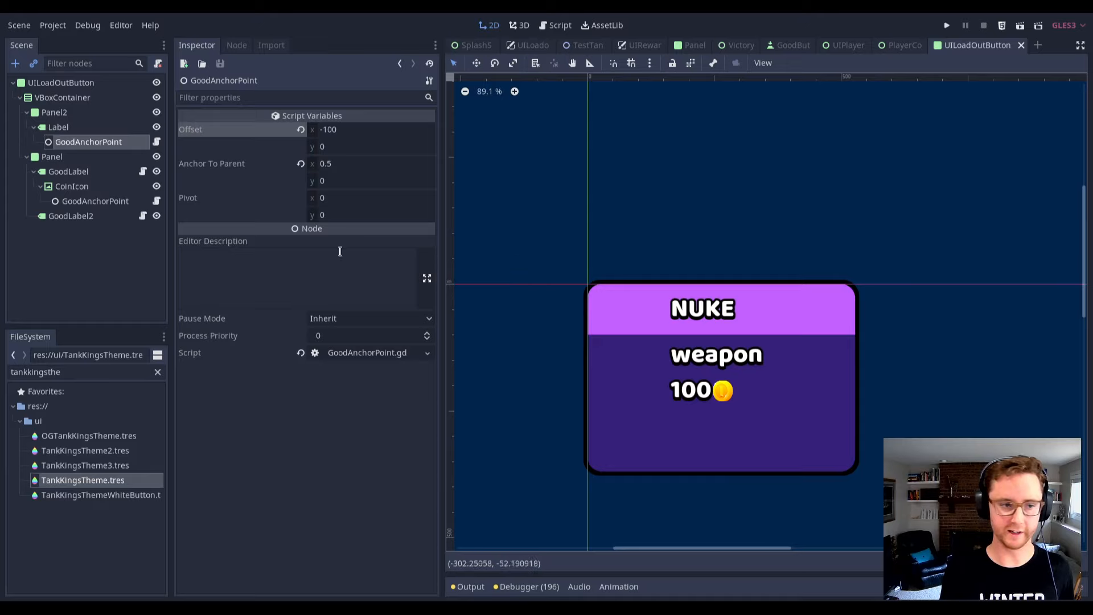
Open the UIPowerups scene and the source scene of its Missile button.
key(ctrl+shift+o)
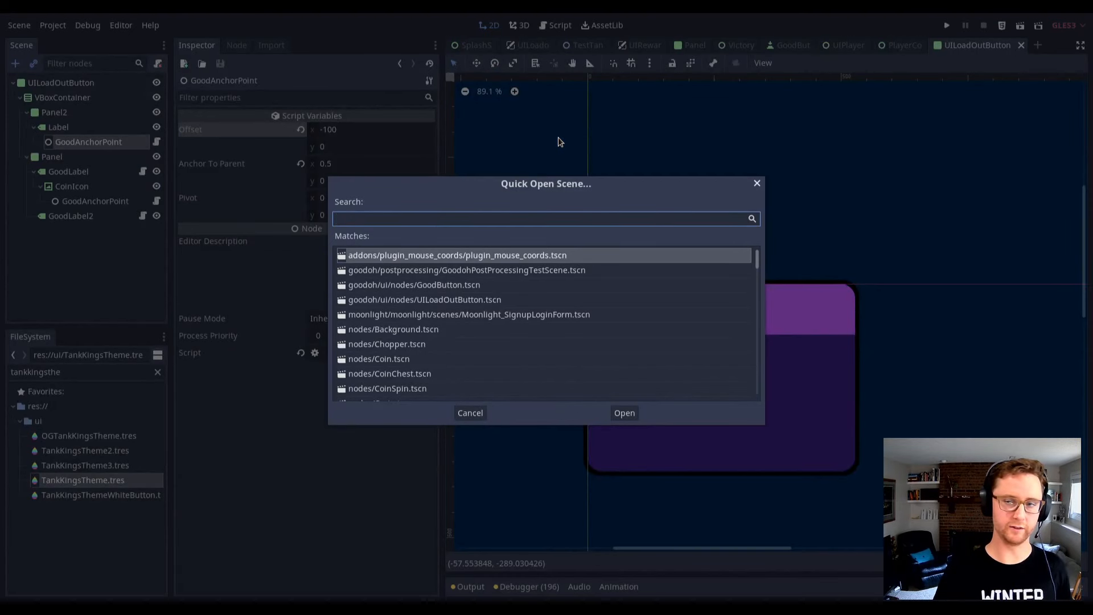
text(power)
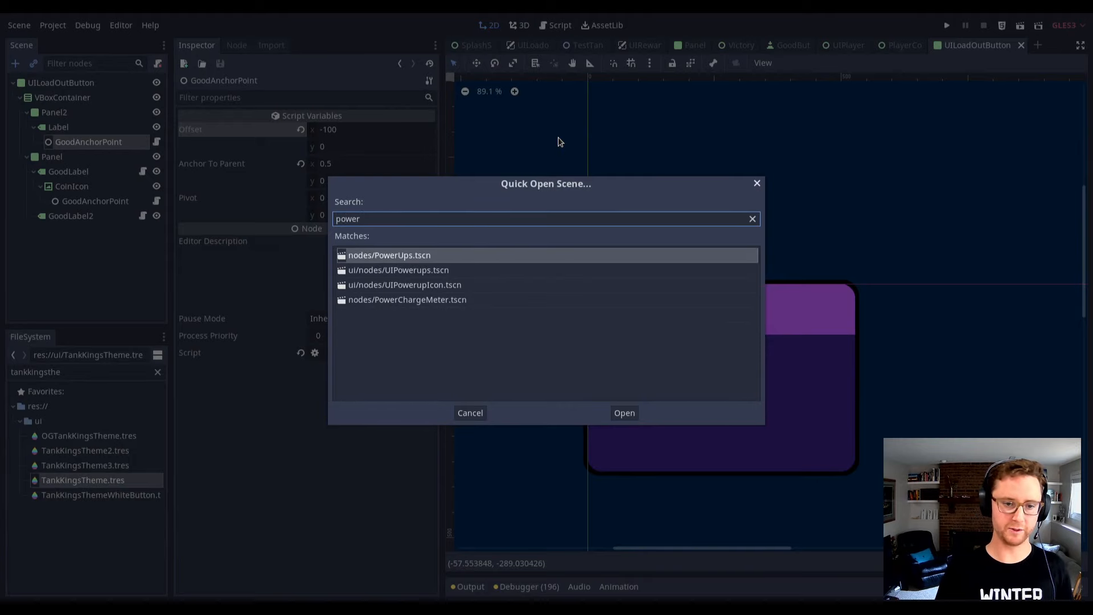
key(Down)
key(Return)
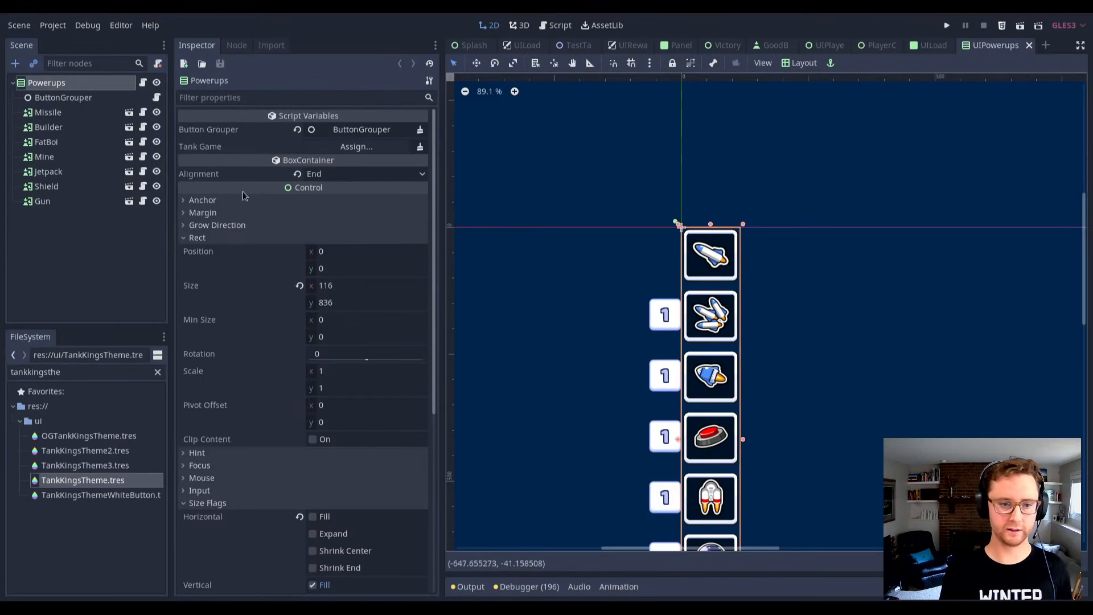
click(65, 116)
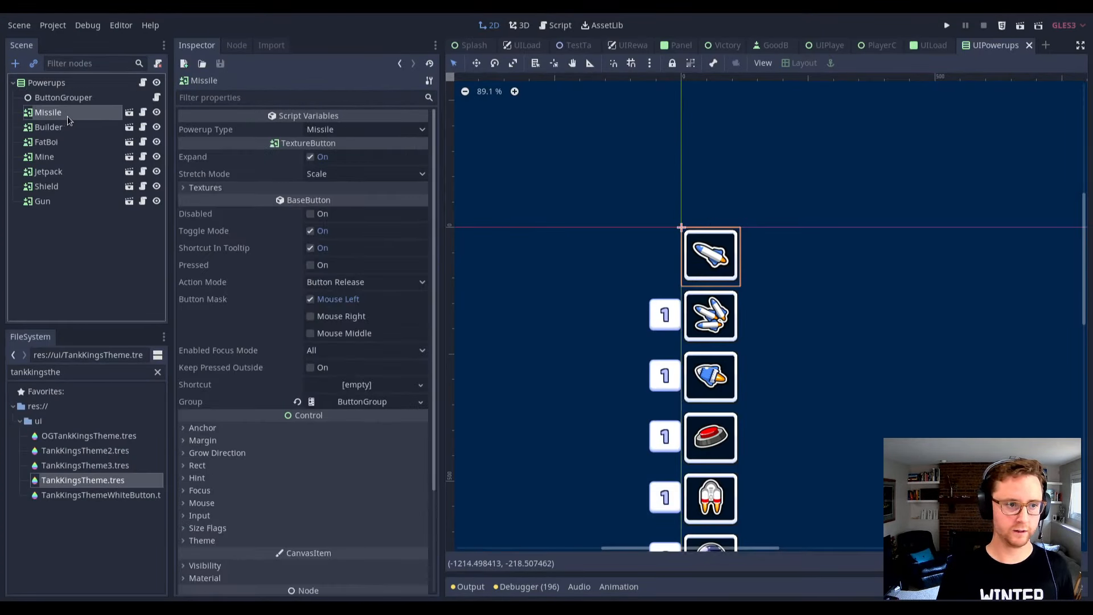
click(129, 114)
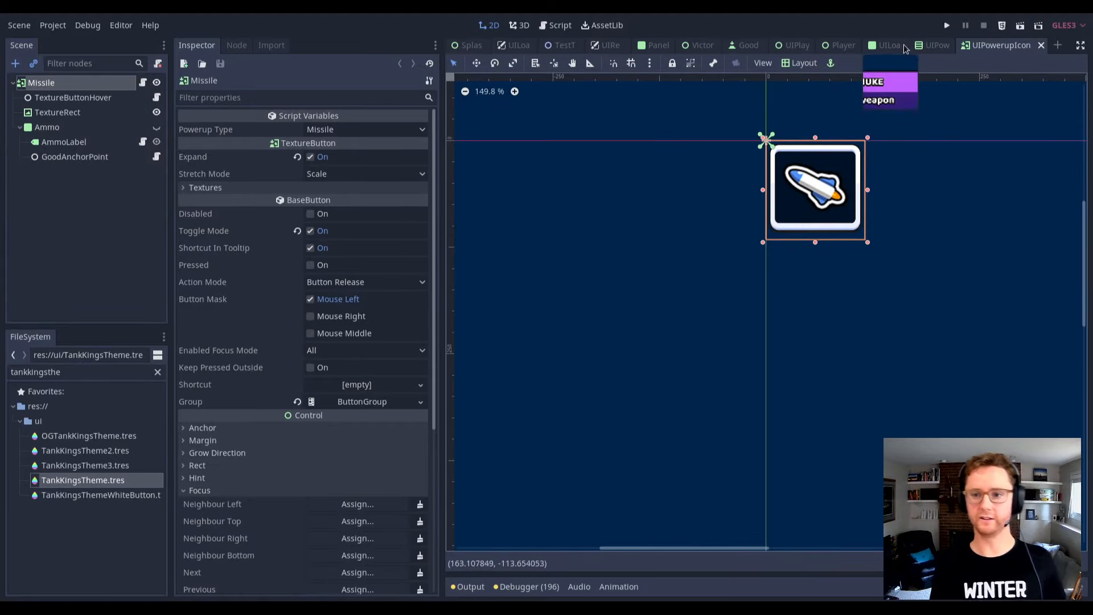
Check the UILoadoutDialog and Panel scenes, then return to the UILoadOutButton scene.
mouse_move(936, 50)
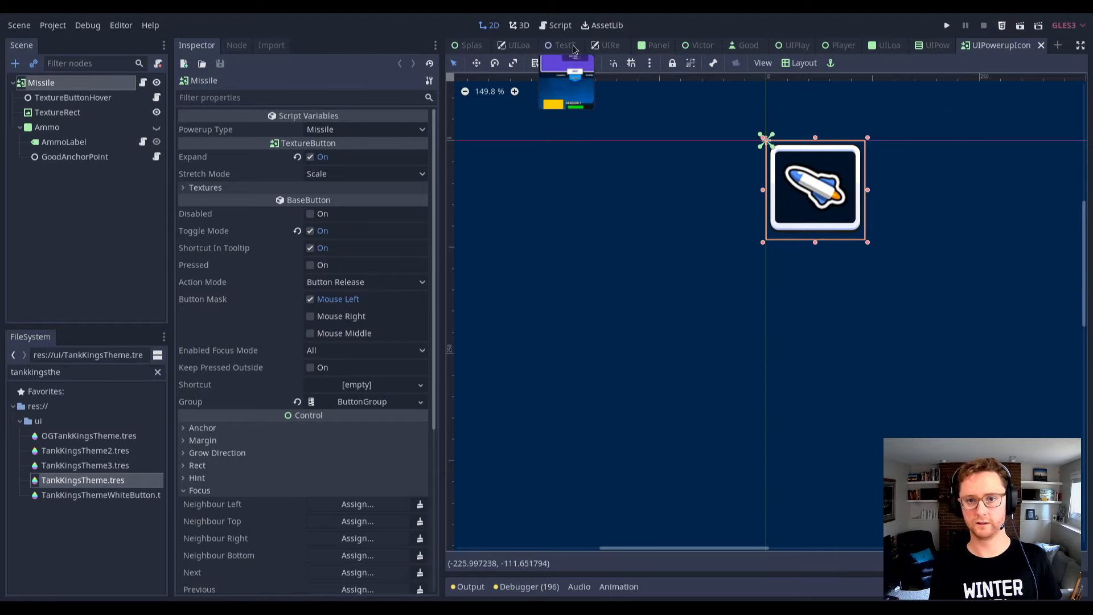
click(515, 45)
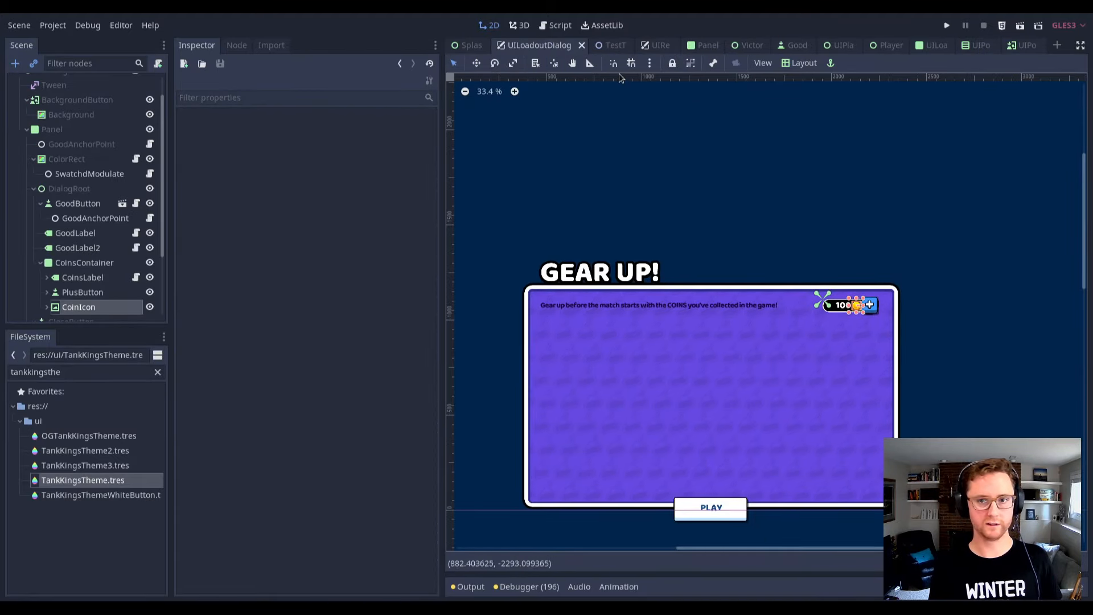
click(706, 46)
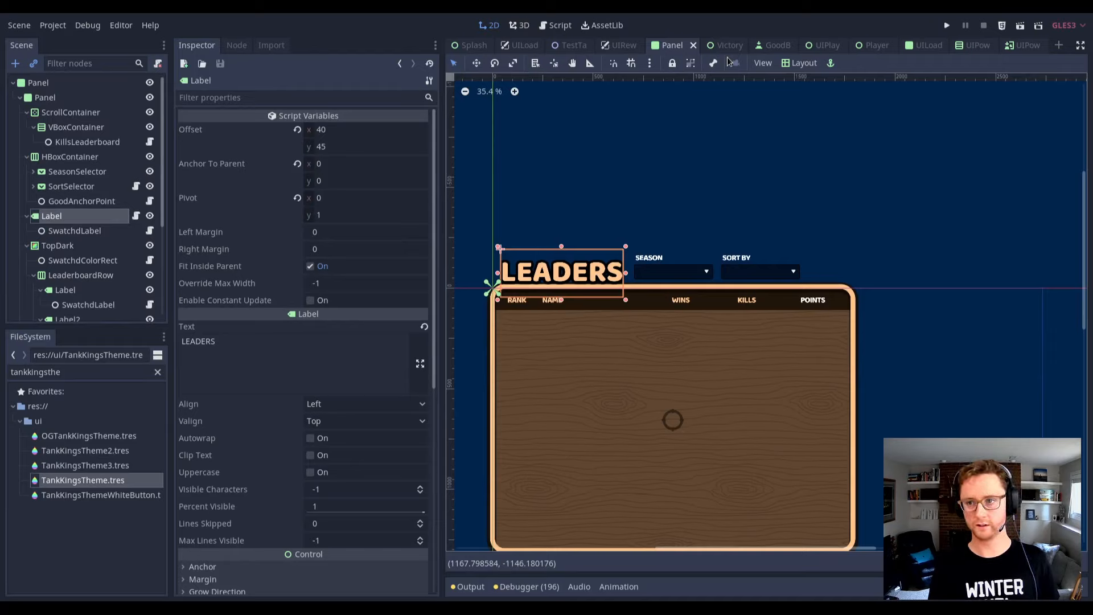
key(ctrl+shift+o)
text(uiload)
key(Return)
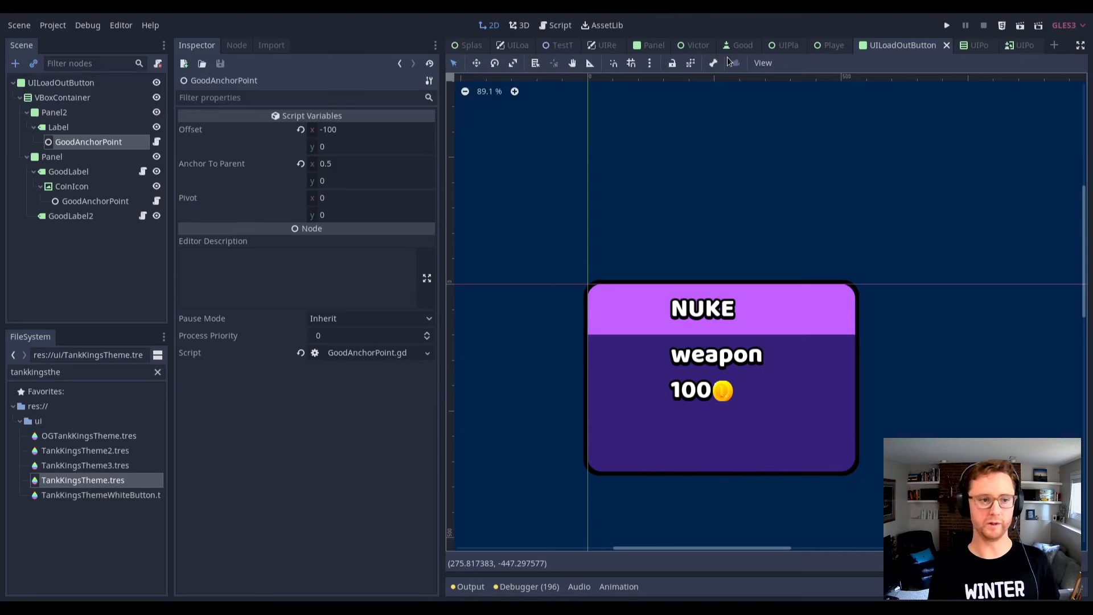
Instance UIPowerupIcon.tscn as a child of the card's lower Panel.
click(97, 83)
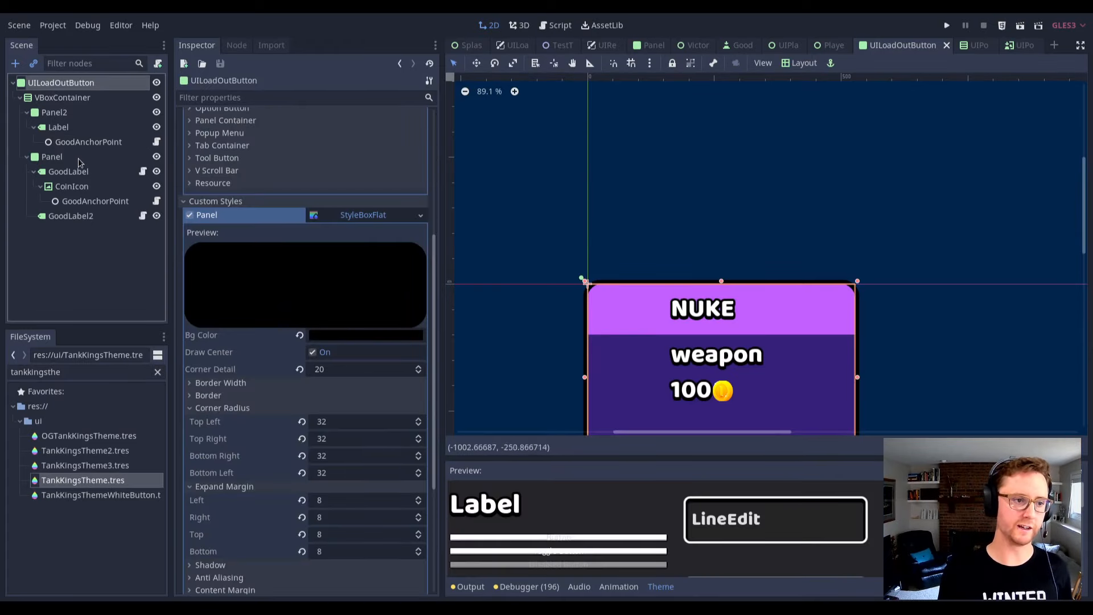
click(80, 157)
key(ctrl+a)
text(uipower)
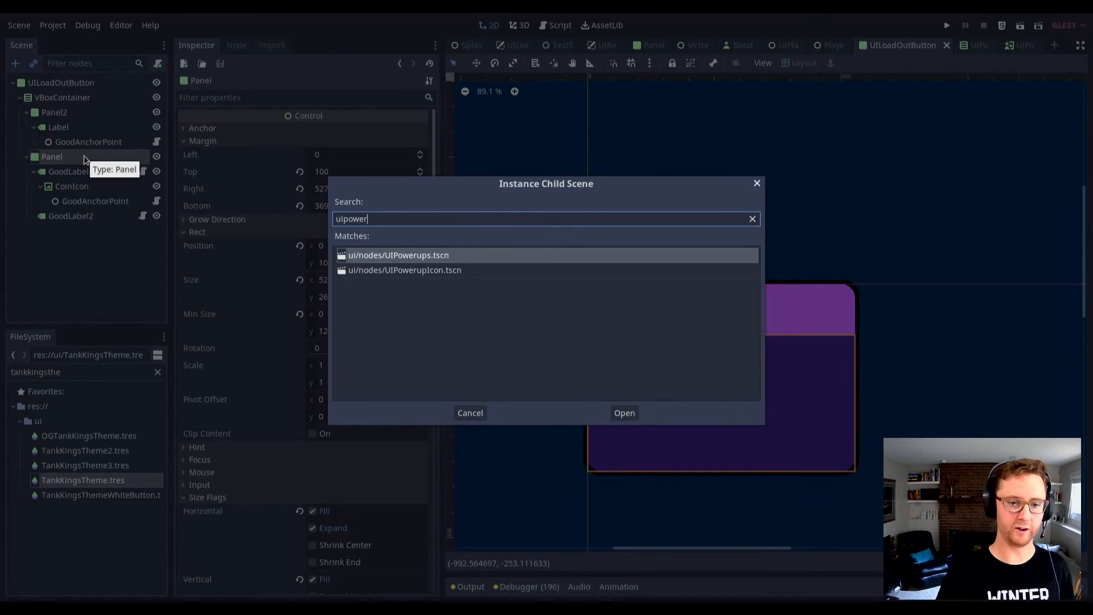
key(Down)
key(Return)
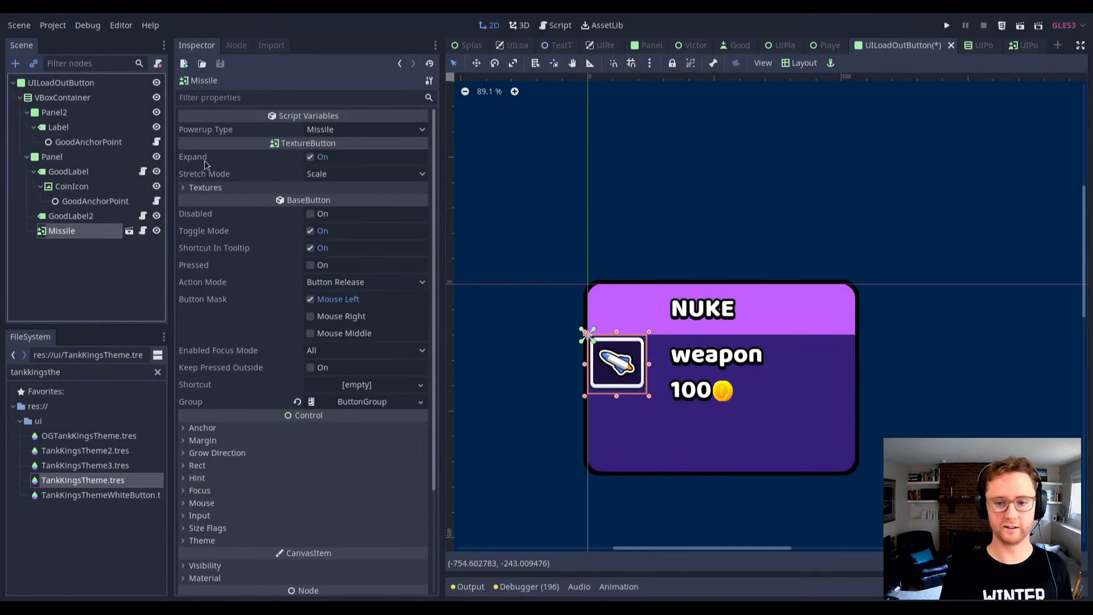
Move the Missile icon node out of the Panel to directly under the UILoadOutButton root, below VBoxContainer.
click(35, 172)
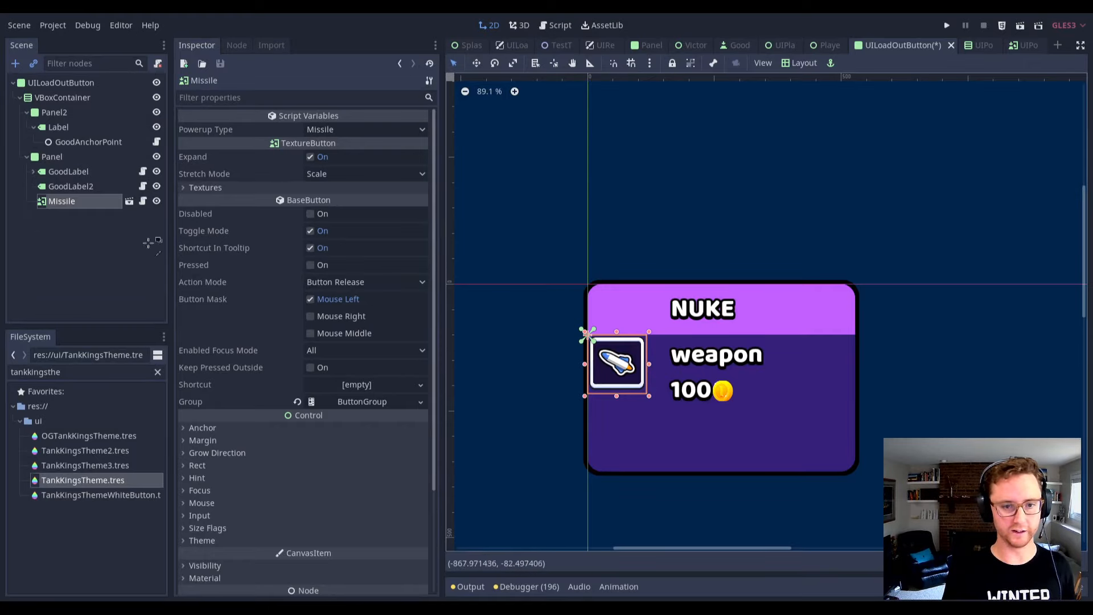
right_click(98, 208)
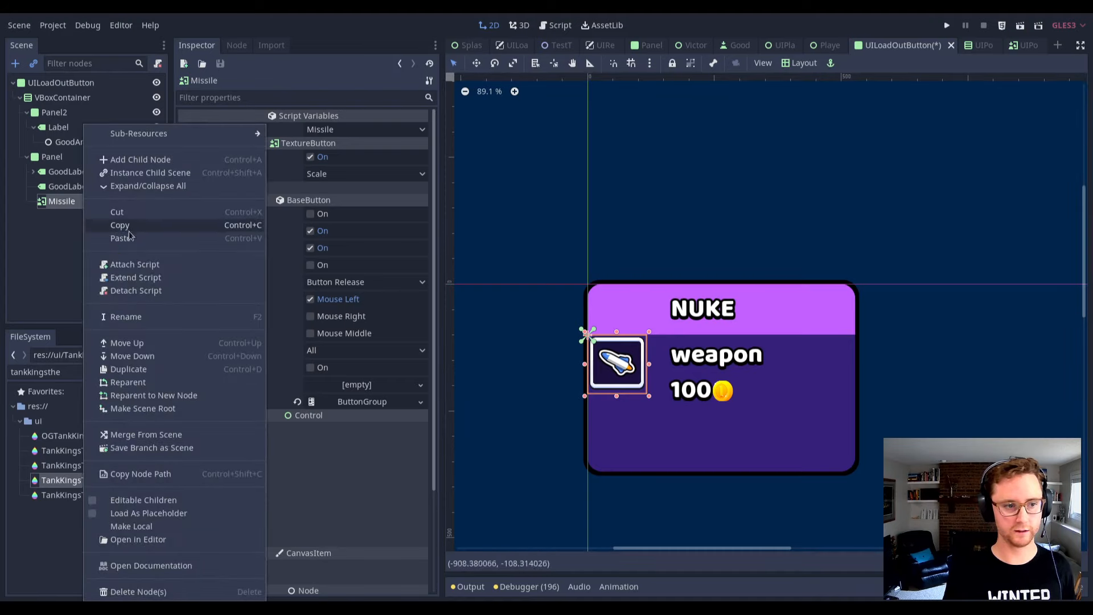
click(155, 162)
key(Escape)
drag(100, 203, 96, 93)
click(54, 99)
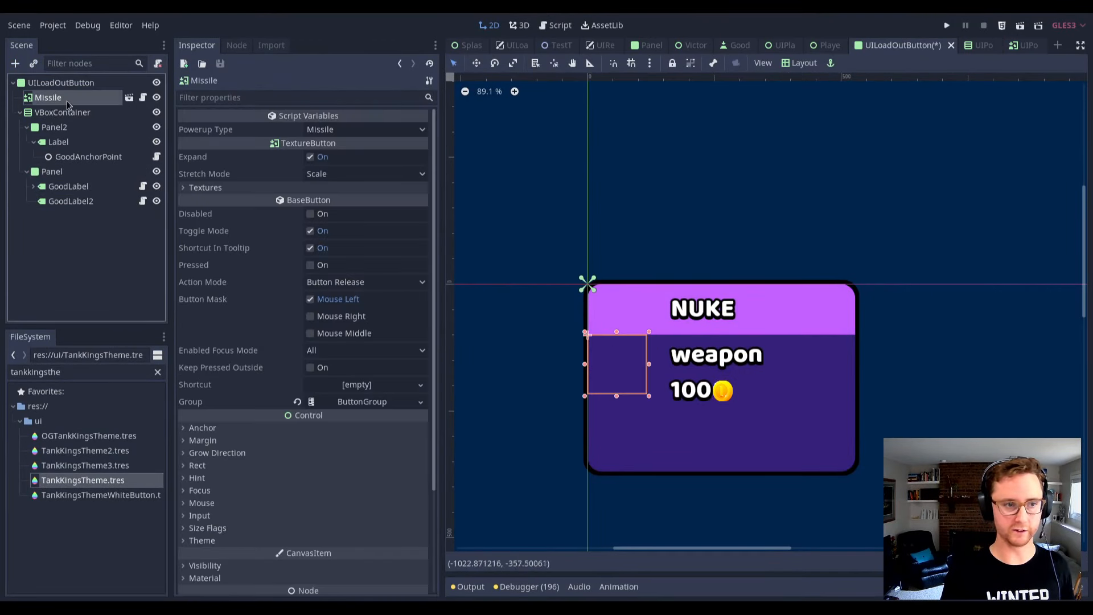
click(21, 113)
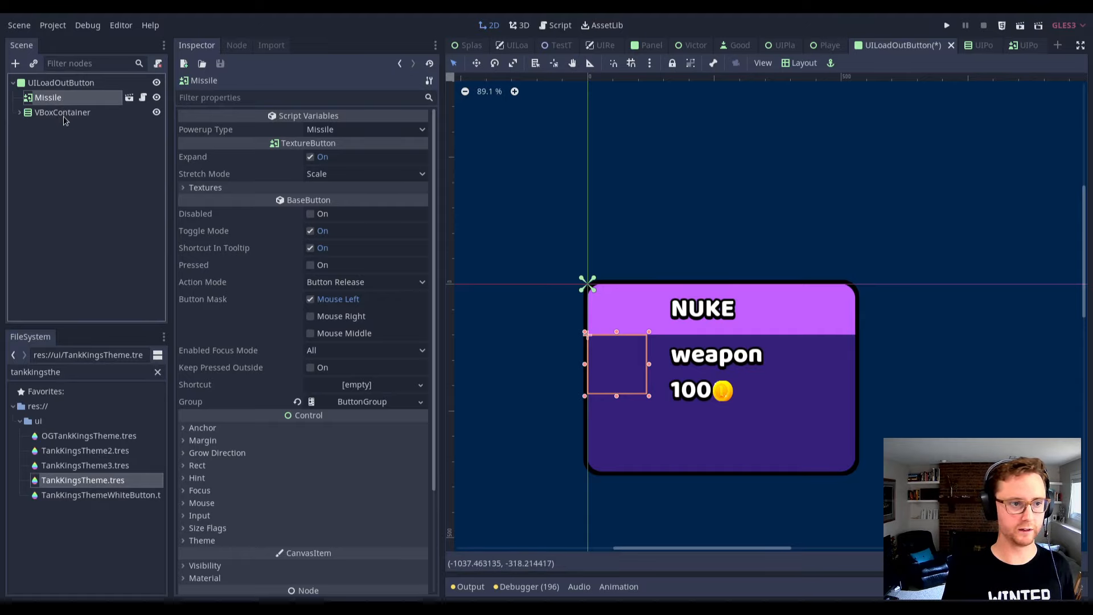
click(63, 113)
drag(65, 101, 68, 117)
click(68, 113)
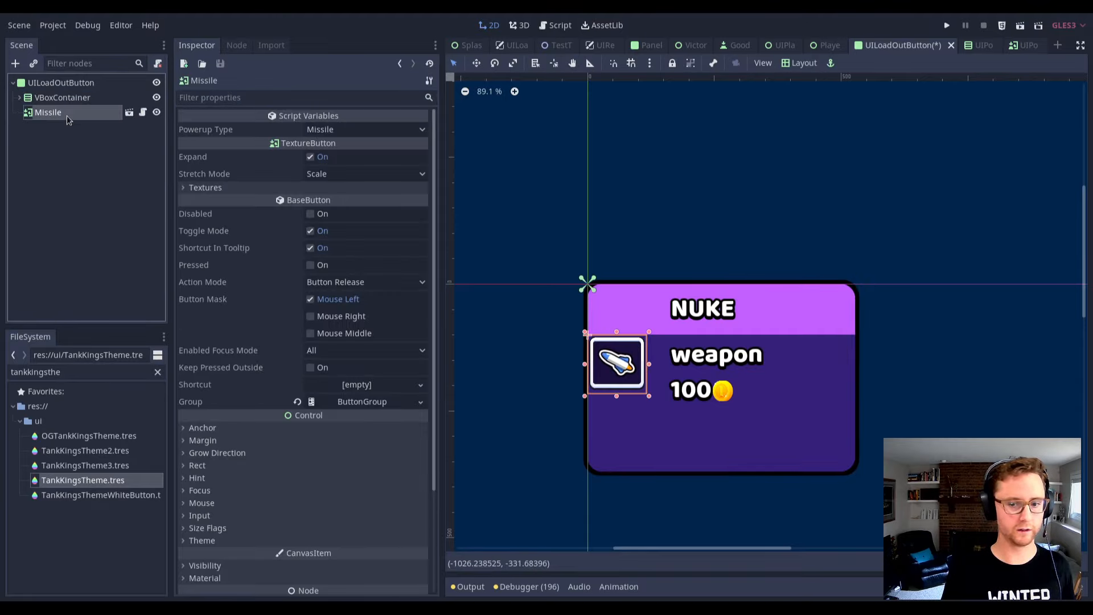
Add a GoodAnchorPoint child node to the Missile icon.
right_click(68, 114)
click(107, 152)
key(Return)
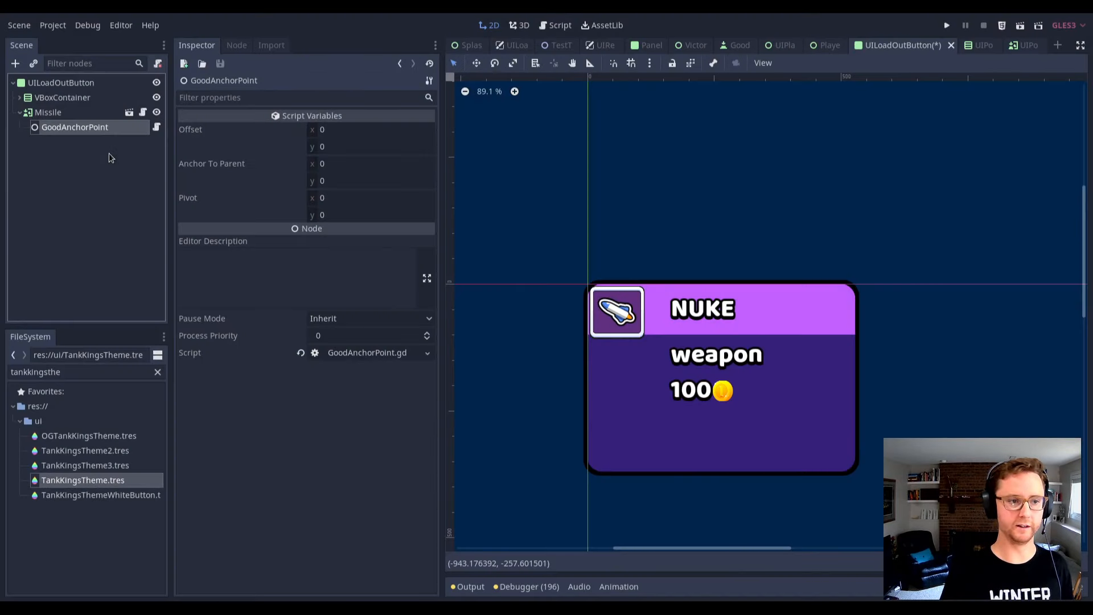
Try a value of 1 for both Anchor To Parent y and Offset y on the Missile's anchor point.
click(348, 135)
key(Tab)
key(Tab)
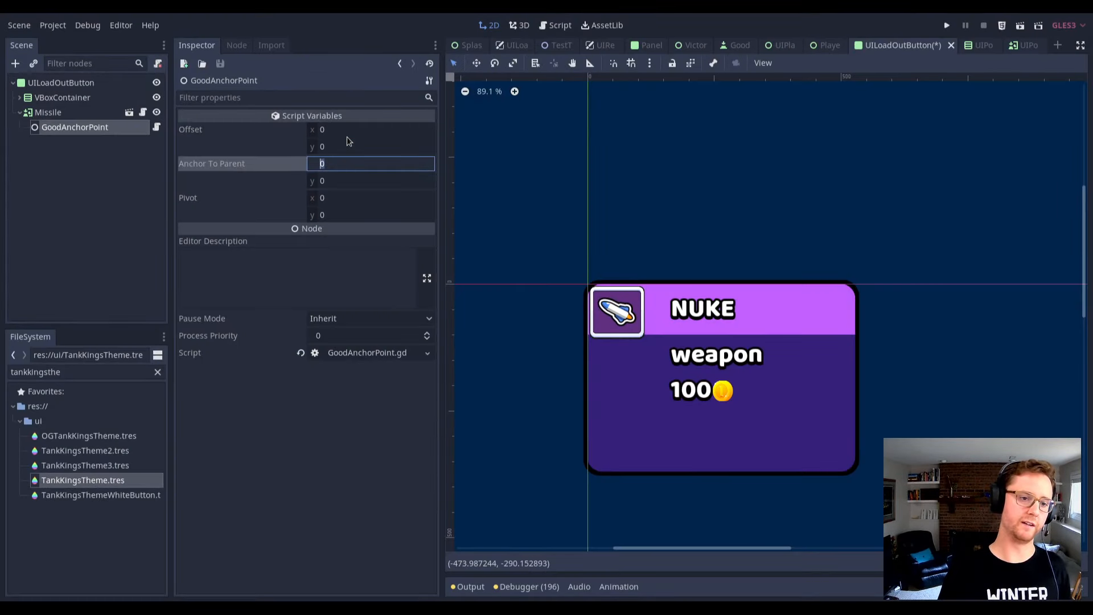
key(shift+Tab)
key(Tab)
key(Tab)
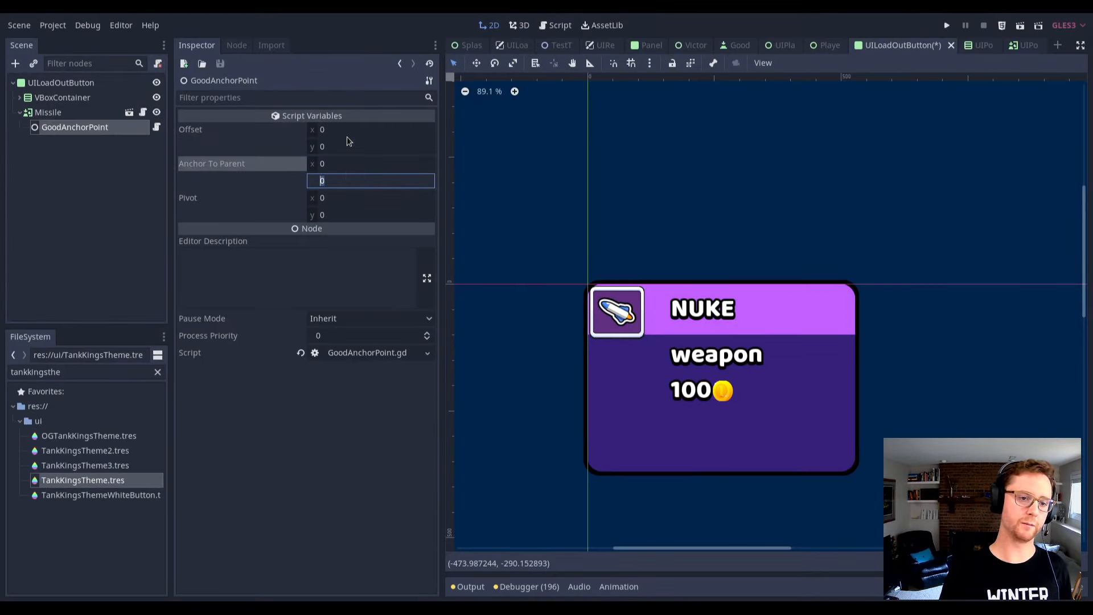
text(1)
key(shift+Tab)
key(shift+Tab)
text(1)
key(Tab)
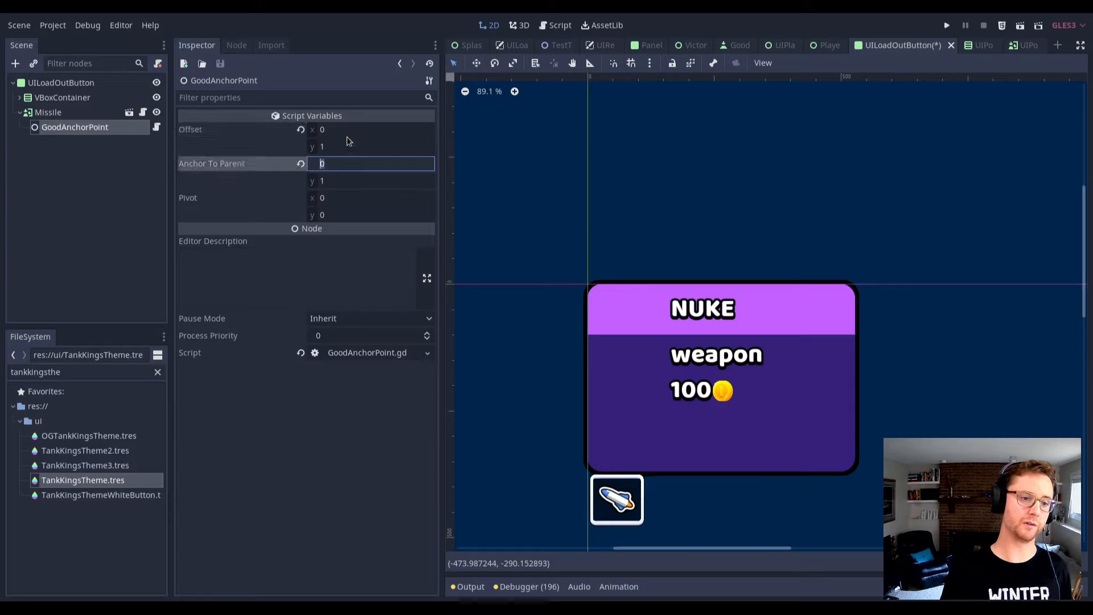
Try a Pivot y of 1 on the Missile's anchor point and set its Offset y back to 0.
key(Tab)
key(Tab)
key(Tab)
text(1)
key(Return)
key(shift+Tab)
key(shift+Tab)
key(shift+Tab)
key(shift+Tab)
text(0)
key(Tab)
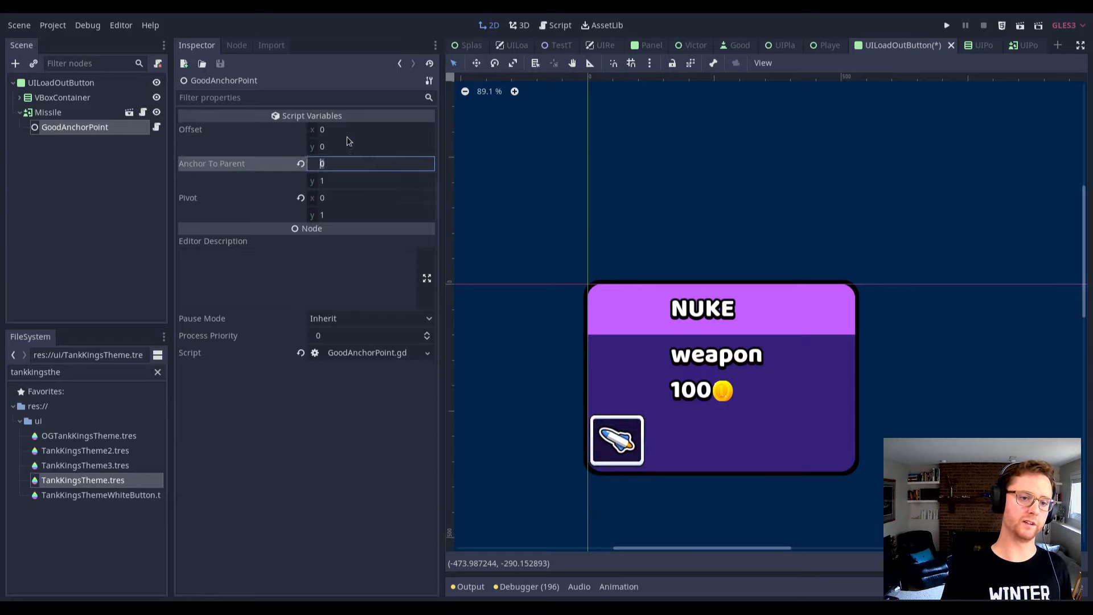
Set the Missile anchor point's Pivot y and Anchor To Parent y back to 0.
key(Tab)
key(Tab)
key(Tab)
text(0)
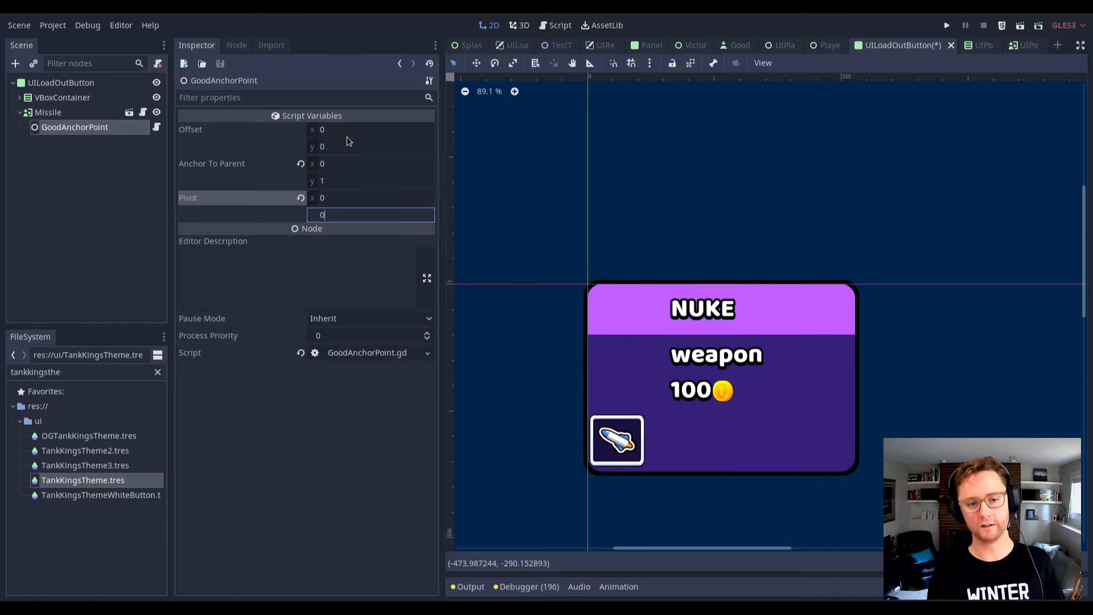
key(Return)
key(shift+Tab)
key(shift+Tab)
text(0)
key(Return)
key(Tab)
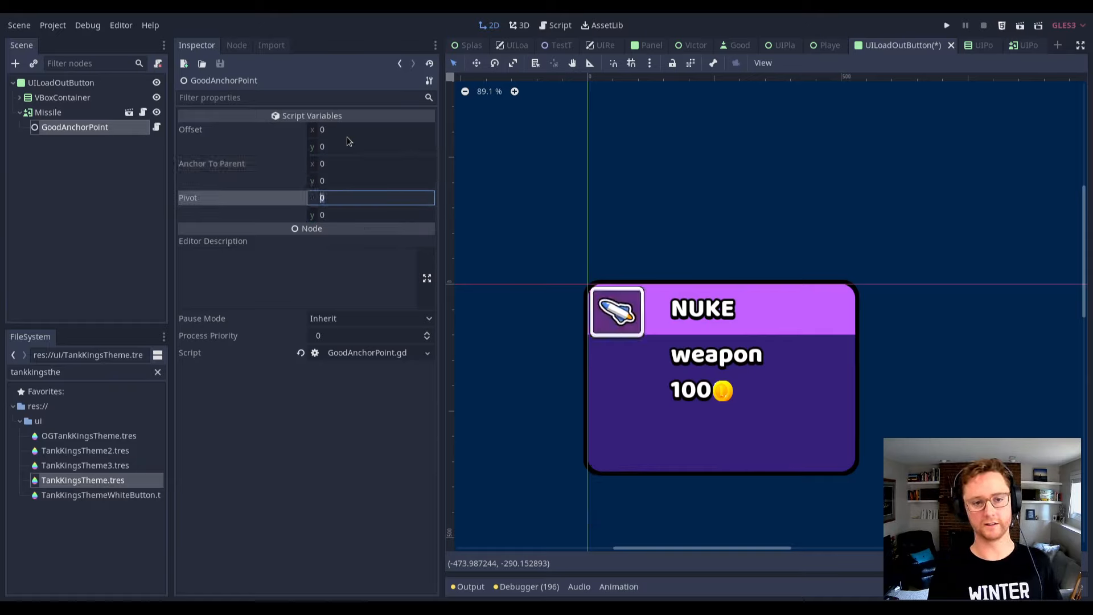
Try Offset y values of 100 and 32 on the Missile's anchor point.
key(shift+Tab)
key(shift+Tab)
key(shift+Tab)
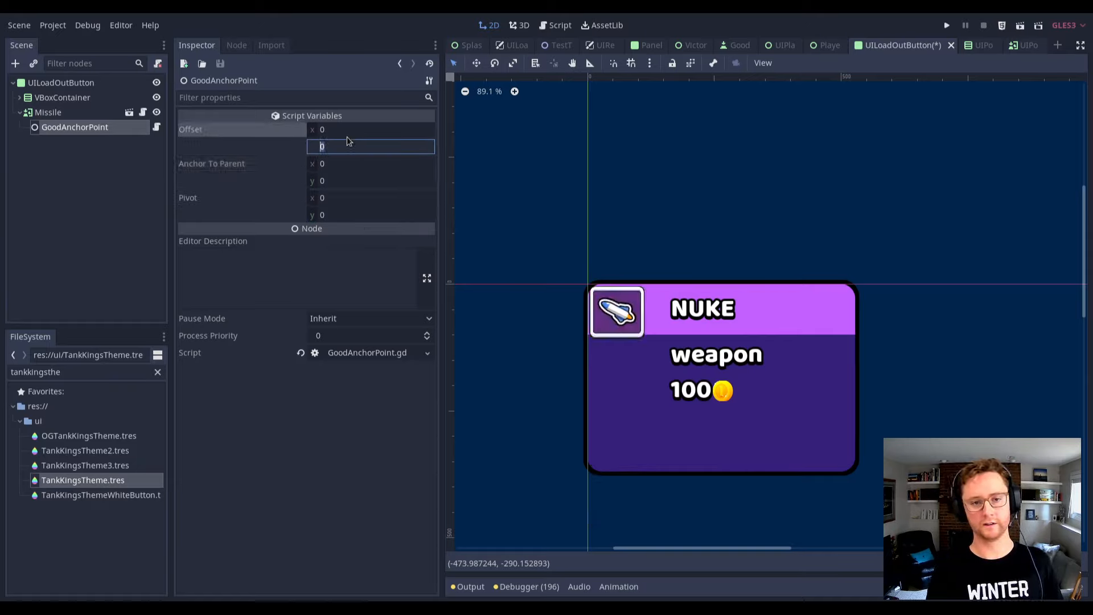
text(100)
key(Return)
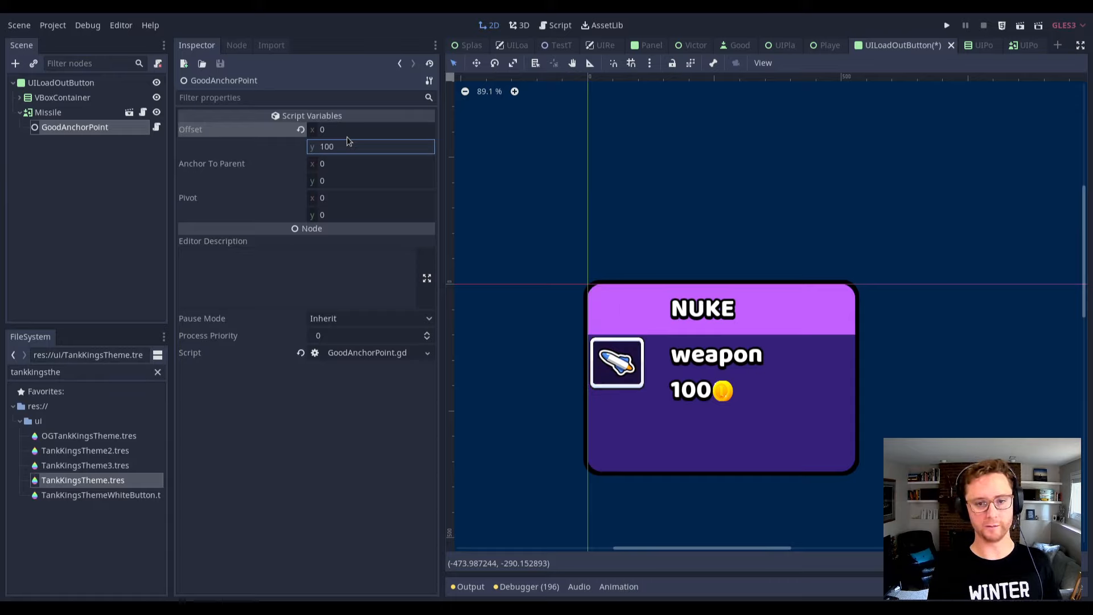
click(347, 137)
text(32)
key(Return)
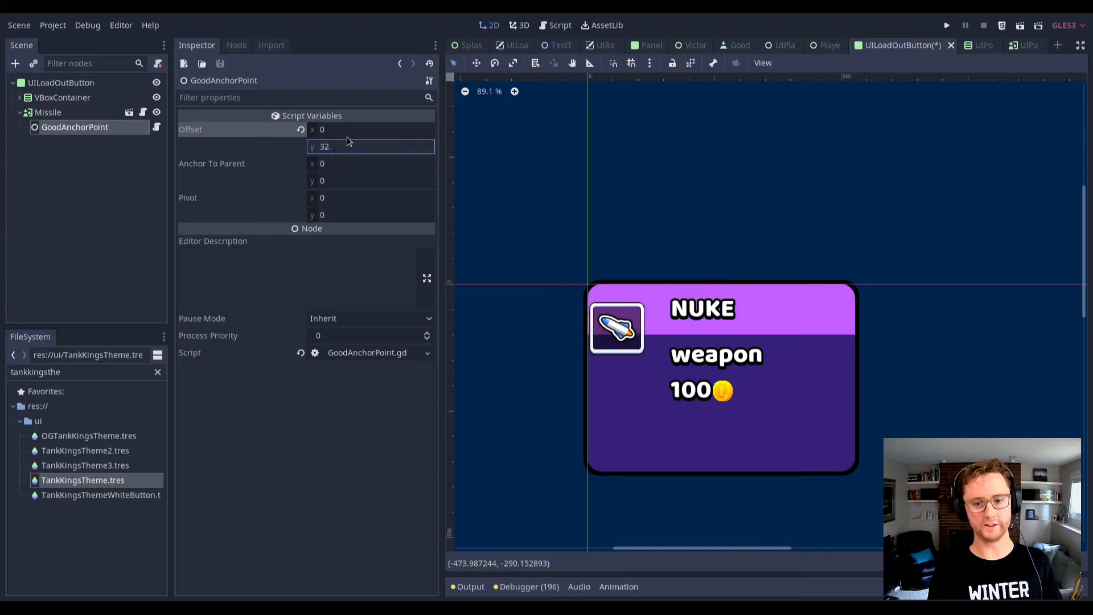
key(shift+Tab)
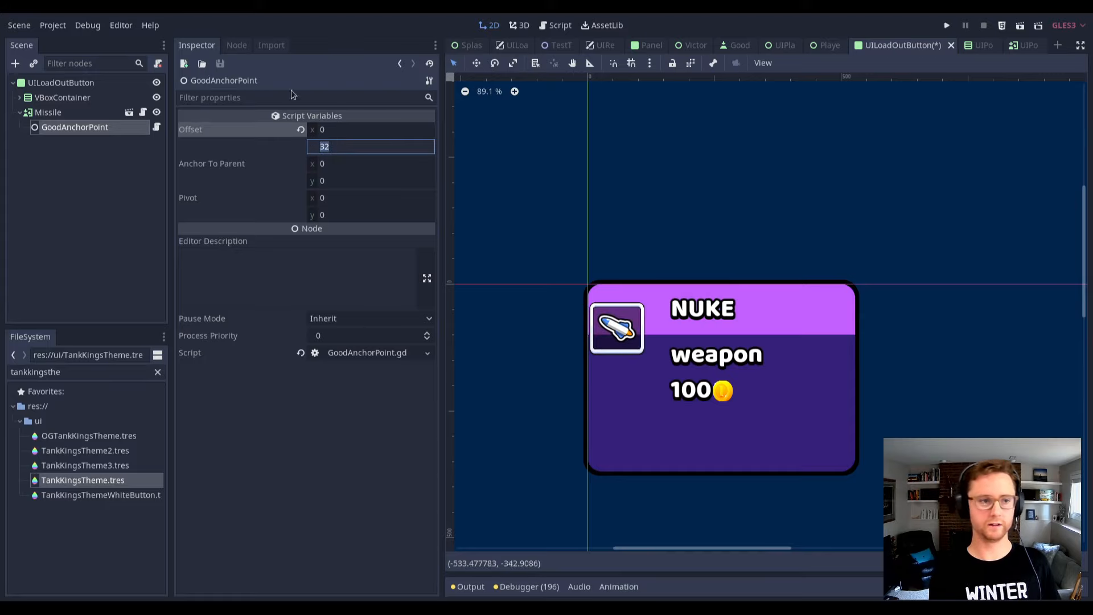
Try an Offset of 8 in both x and y on the Missile's anchor point.
click(53, 114)
click(59, 127)
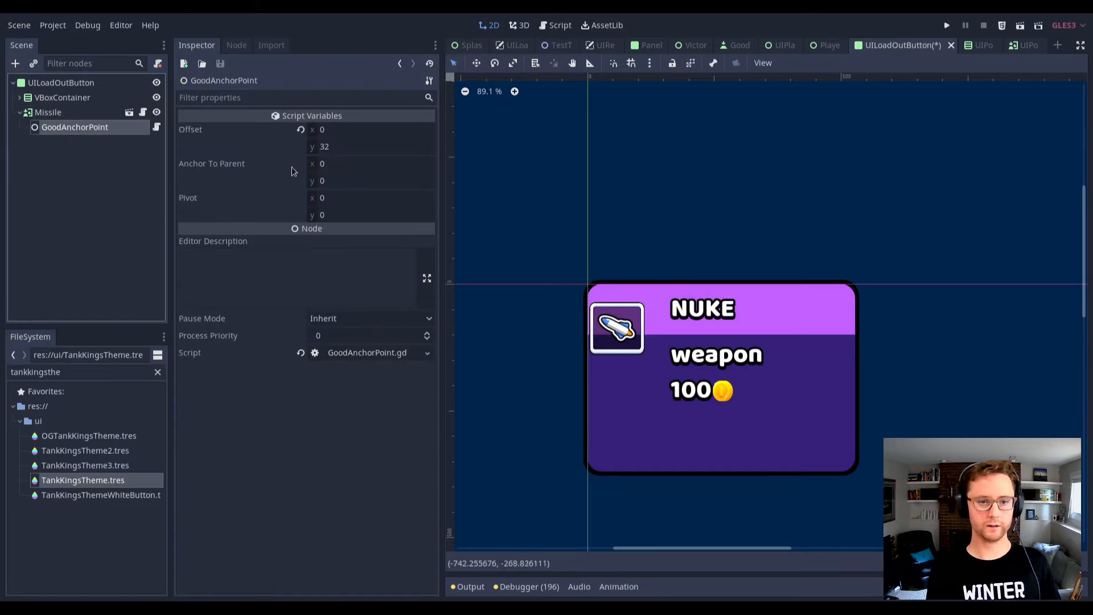
click(360, 147)
text(8)
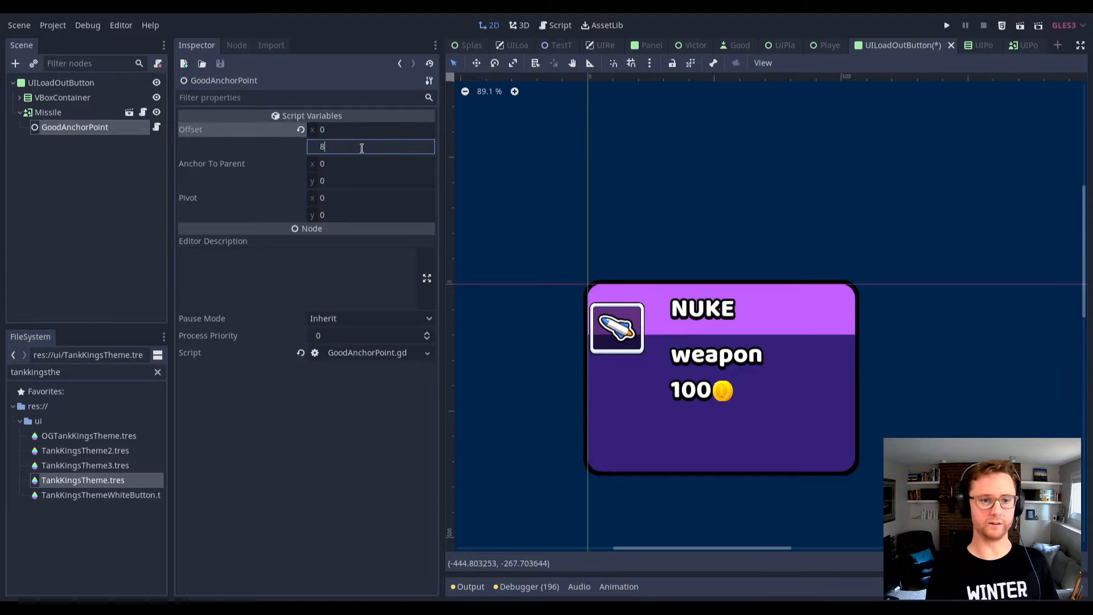
key(Return)
key(shift+Tab)
text(8)
key(Return)
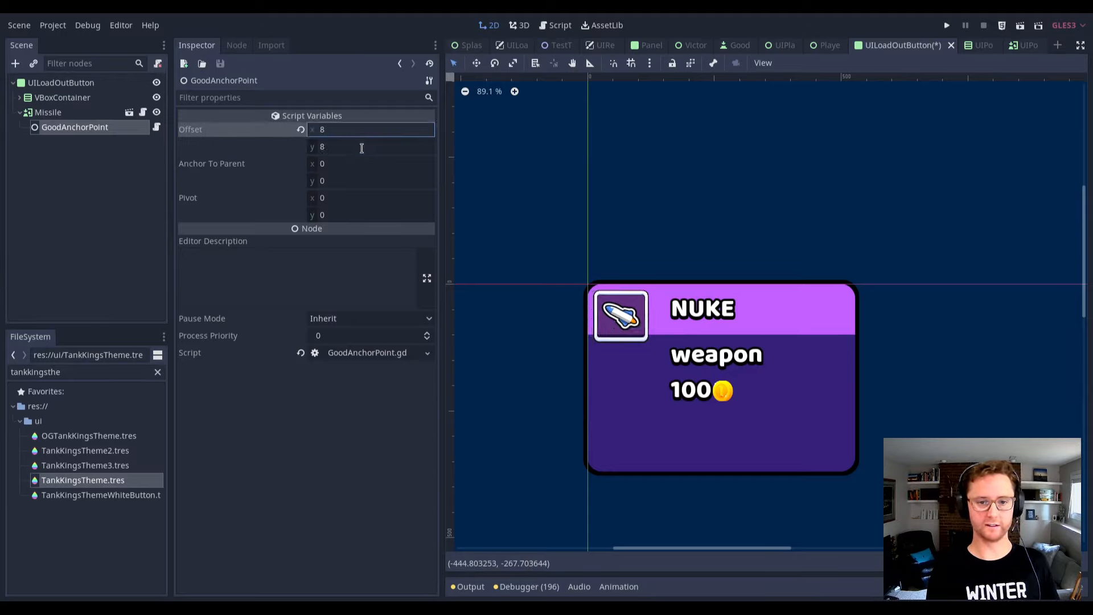
Set the Missile anchor point's Offset to x 16 and y 16, and save the scene.
text(16)
key(Return)
key(Tab)
text(16)
key(Return)
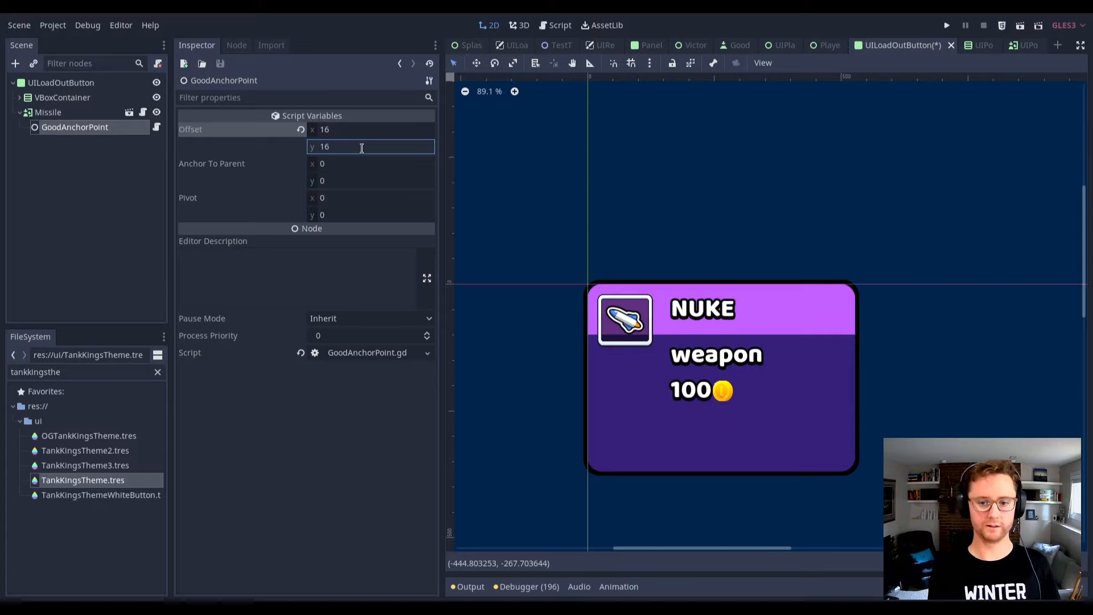
key(ctrl+s)
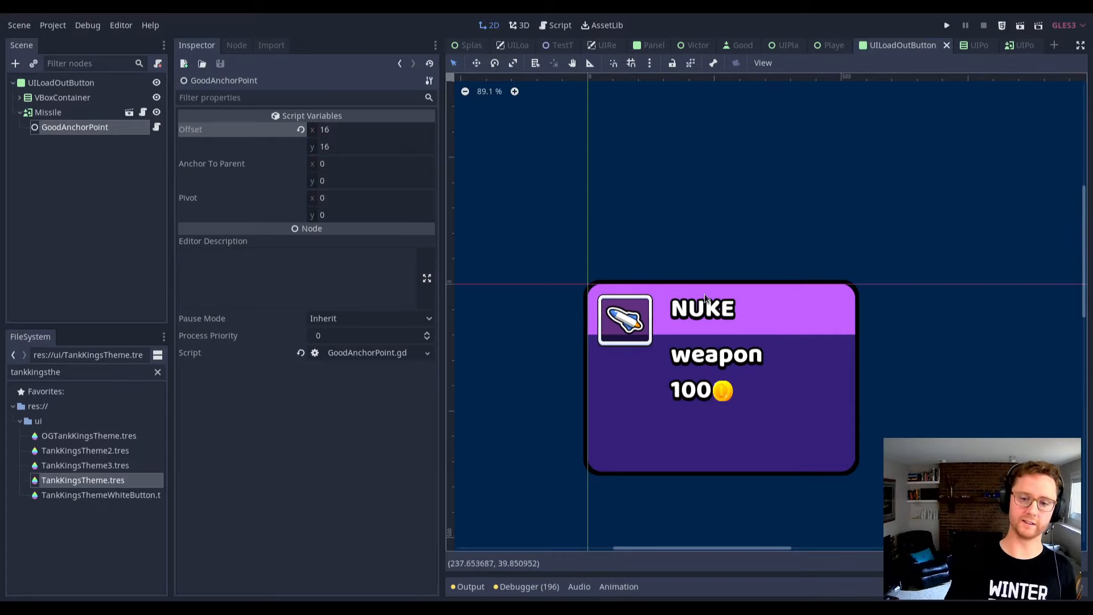
Set the Missile icon's Powerup Type to Fat Boi.
scroll(705, 298, down, 1)
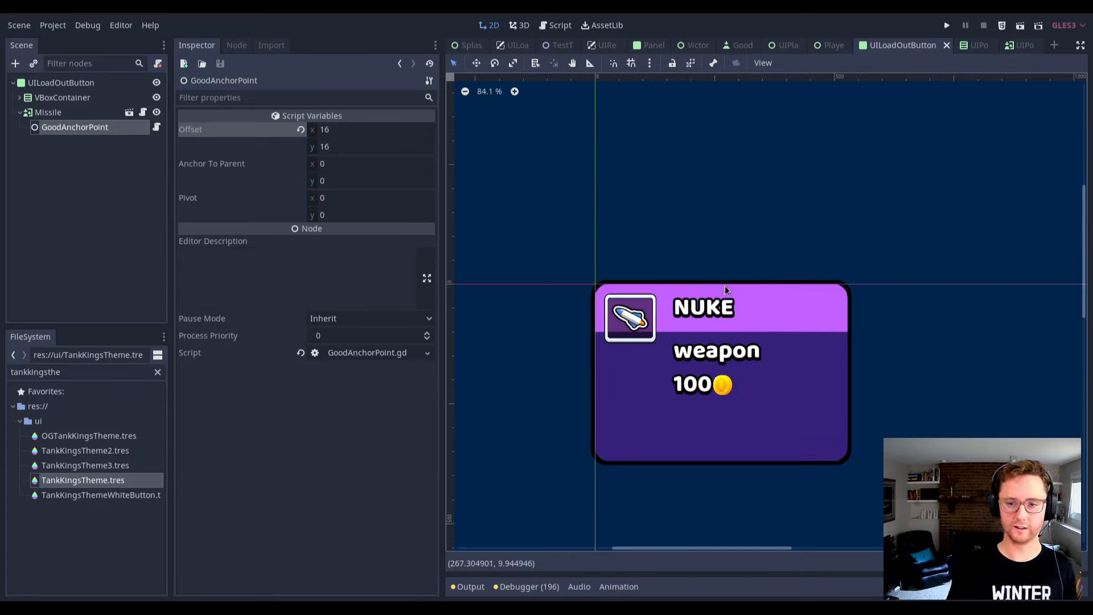
click(48, 112)
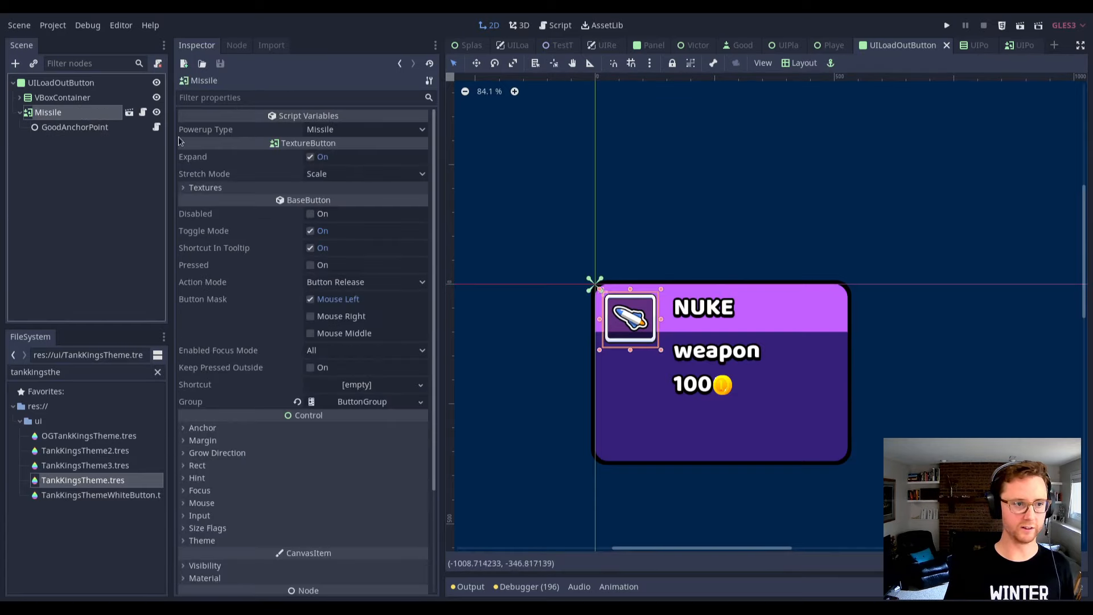
click(357, 130)
click(328, 159)
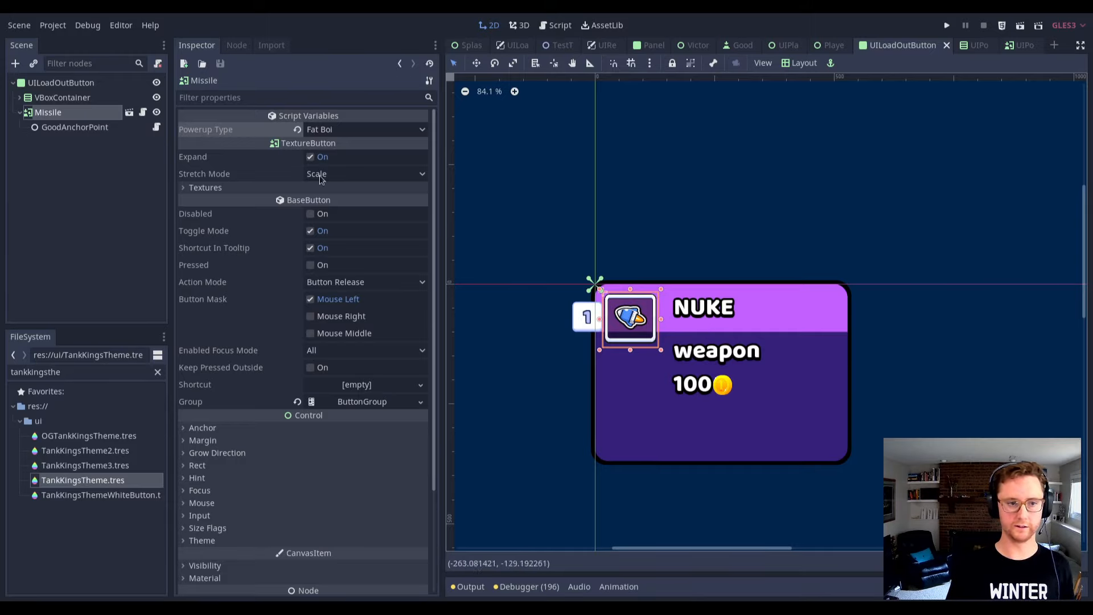
Set the UILoadOutButton root panel's Rect Size x to 446.
click(76, 83)
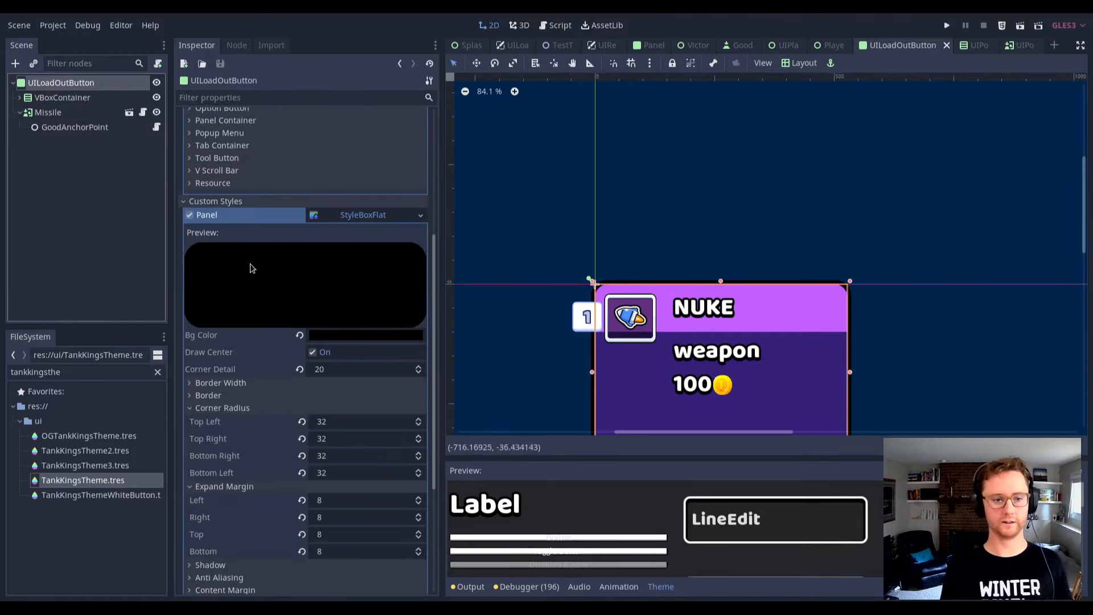
click(222, 201)
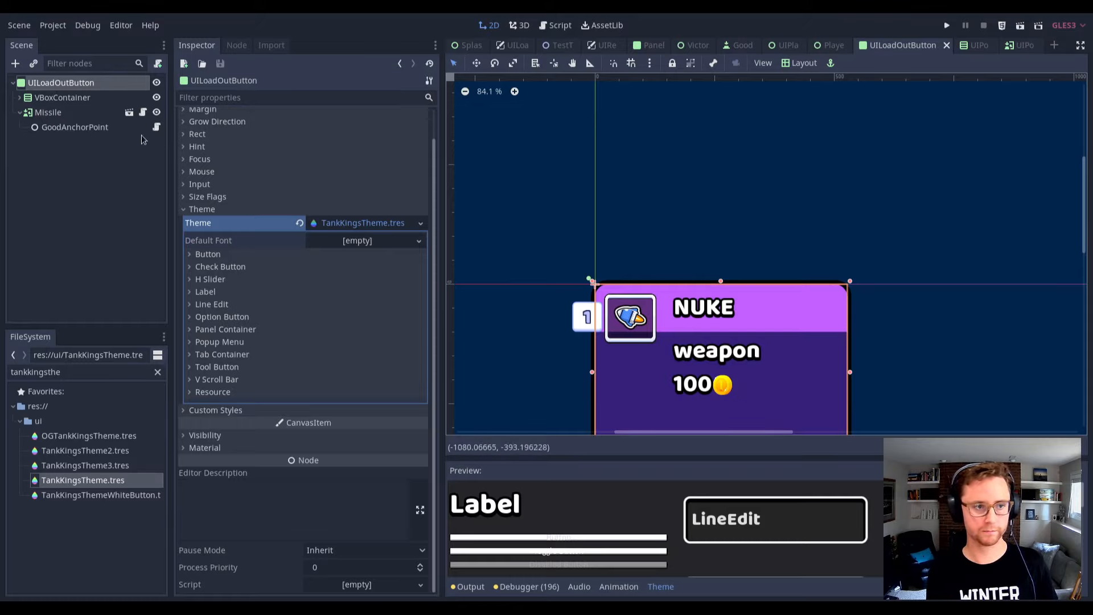
click(197, 134)
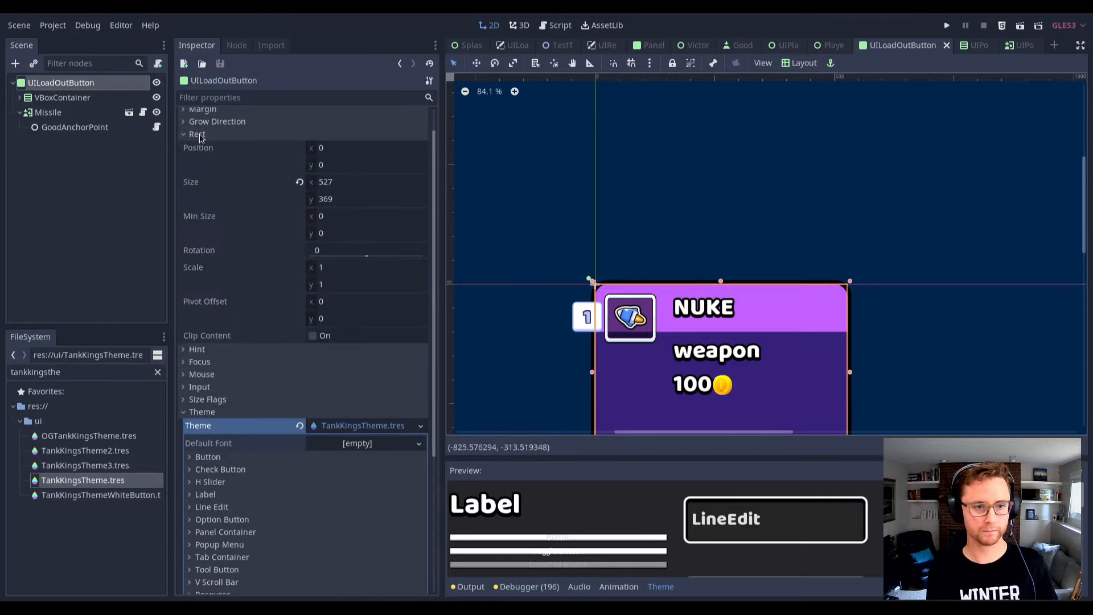
click(371, 184)
text(446)
key(Return)
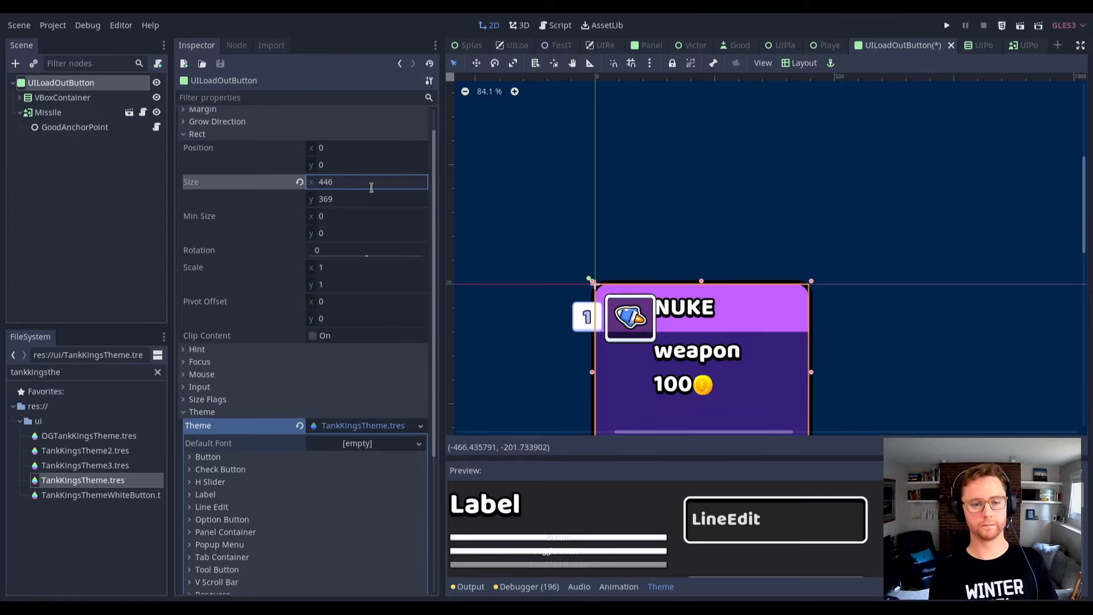
click(45, 101)
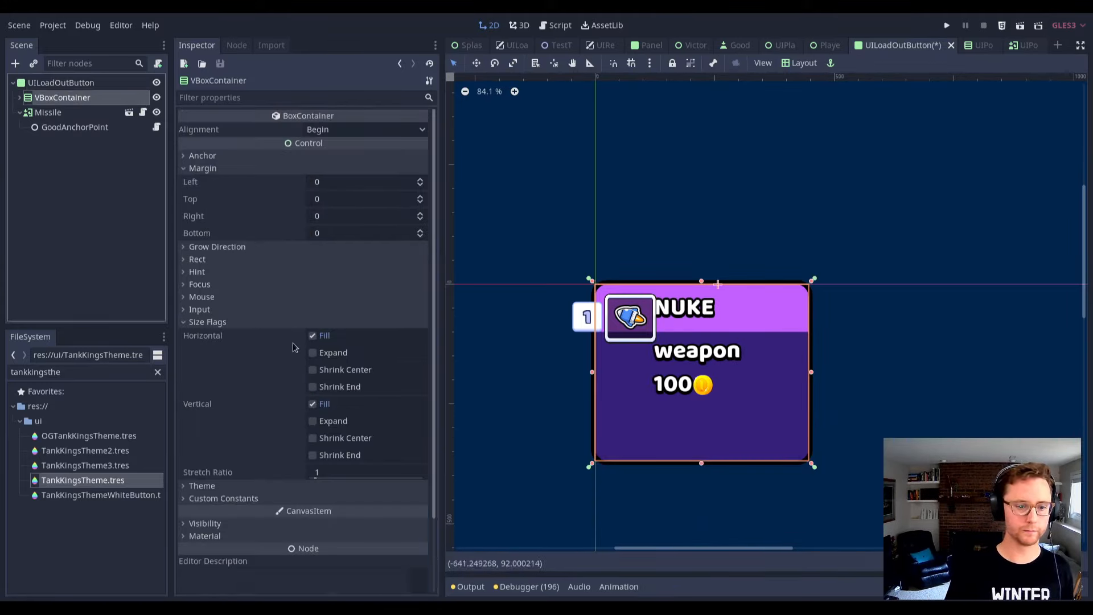
scroll(293, 346, down, 2)
click(83, 82)
scroll(303, 404, down, 3)
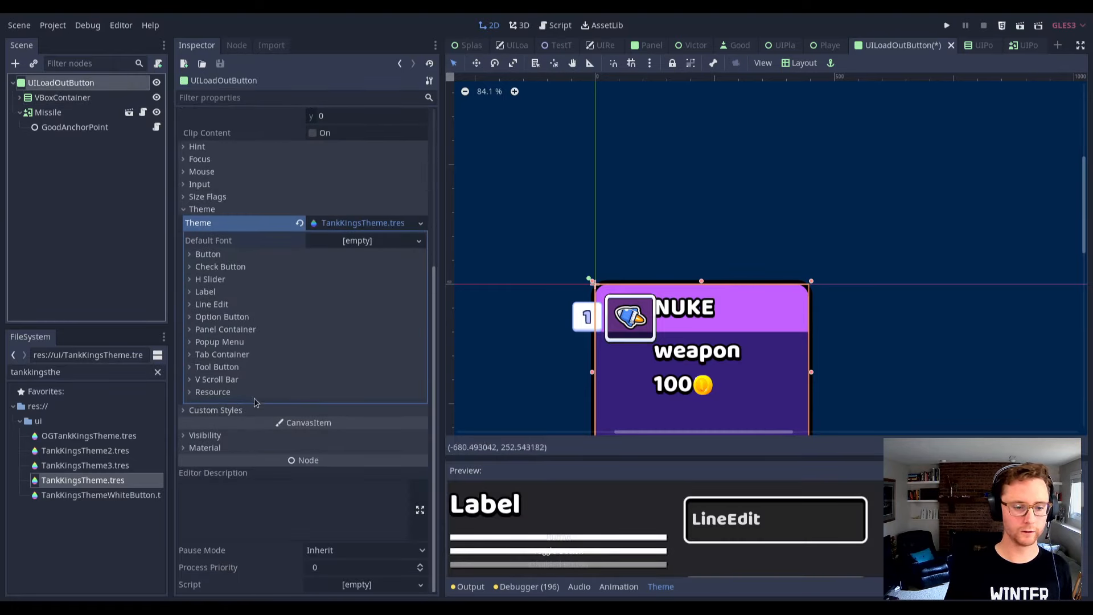
click(238, 254)
click(238, 255)
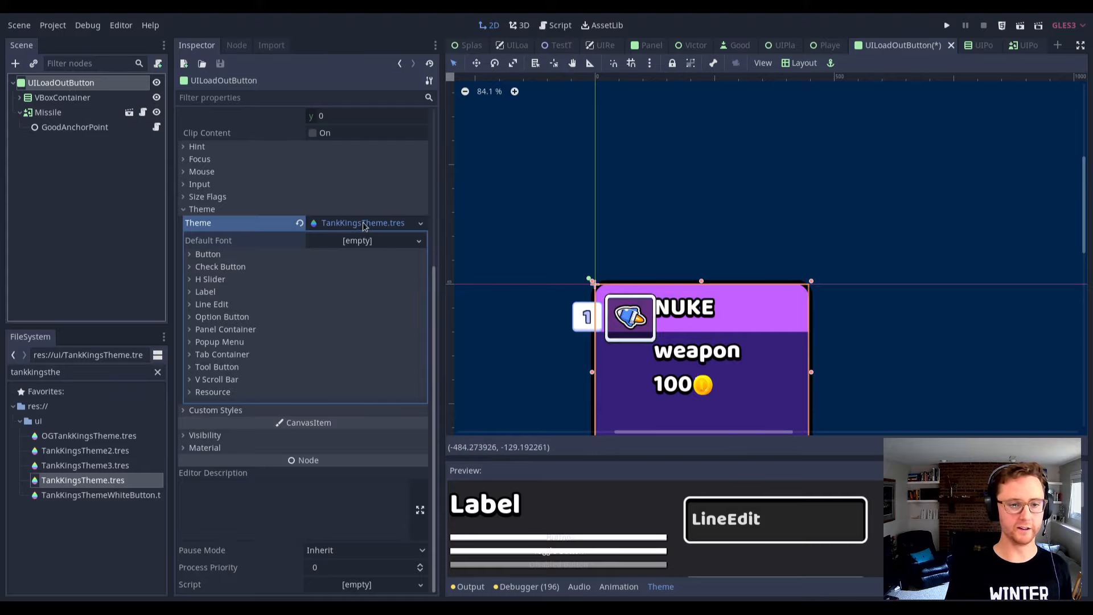
click(76, 98)
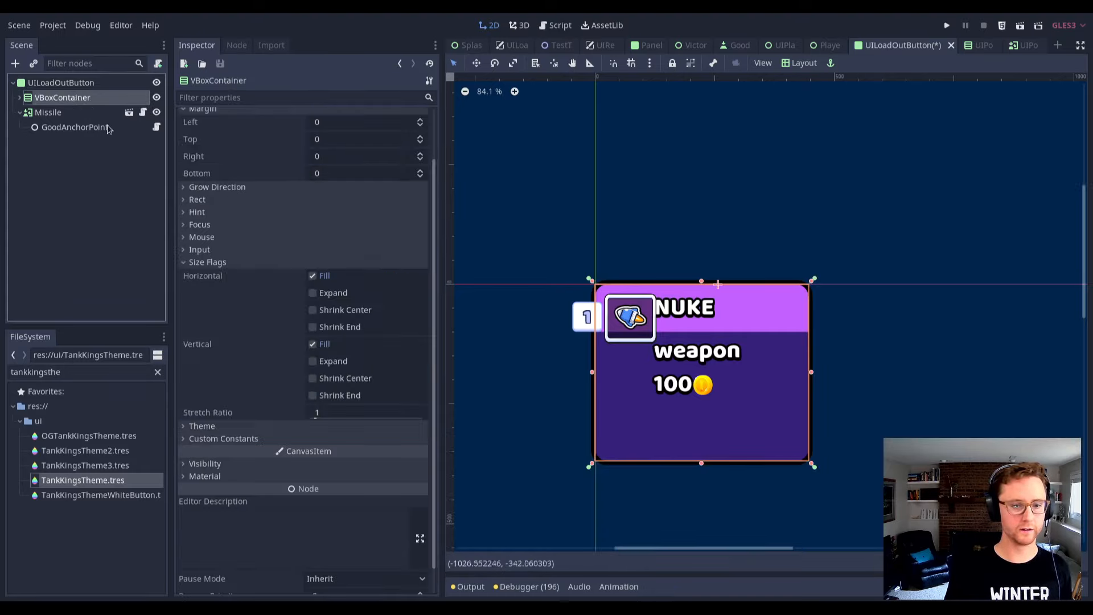
scroll(182, 187, up, 2)
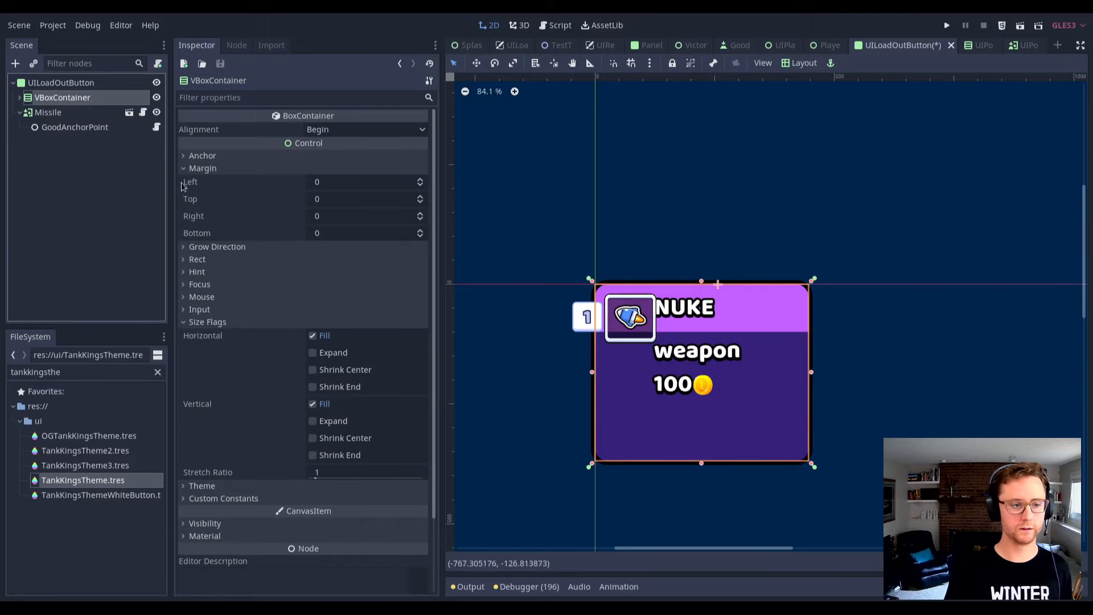
Set the UILoadOutButton root panel's Rect Size y to 252 and save the scene.
click(61, 82)
scroll(226, 173, up, 5)
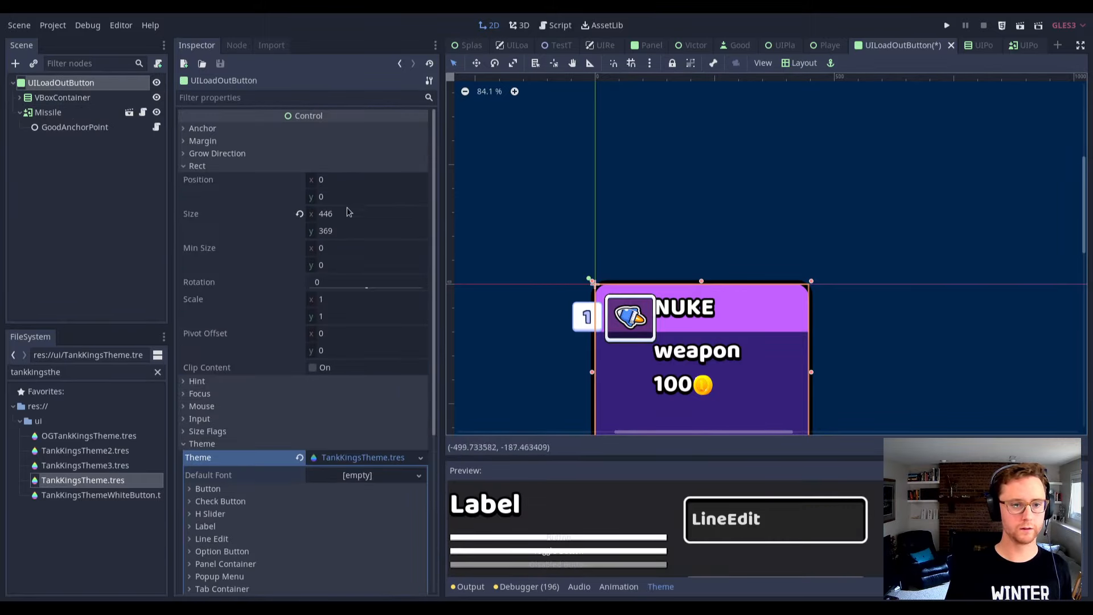
click(345, 232)
text(252)
key(Return)
key(ctrl+s)
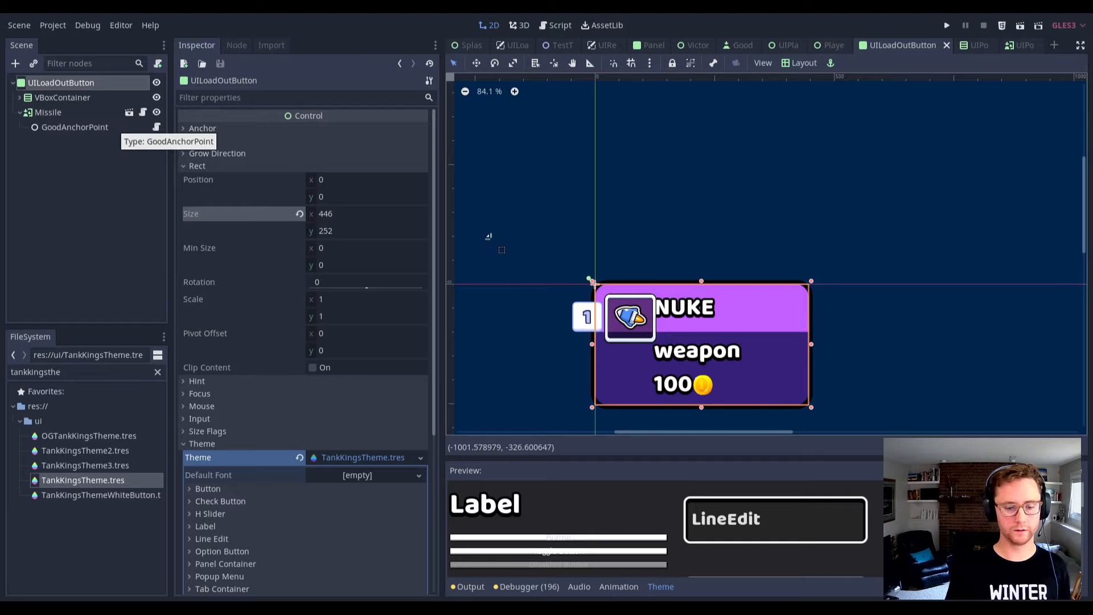
Try an Offset of 20 in both x and y on the Missile's anchor point and save the scene.
click(80, 112)
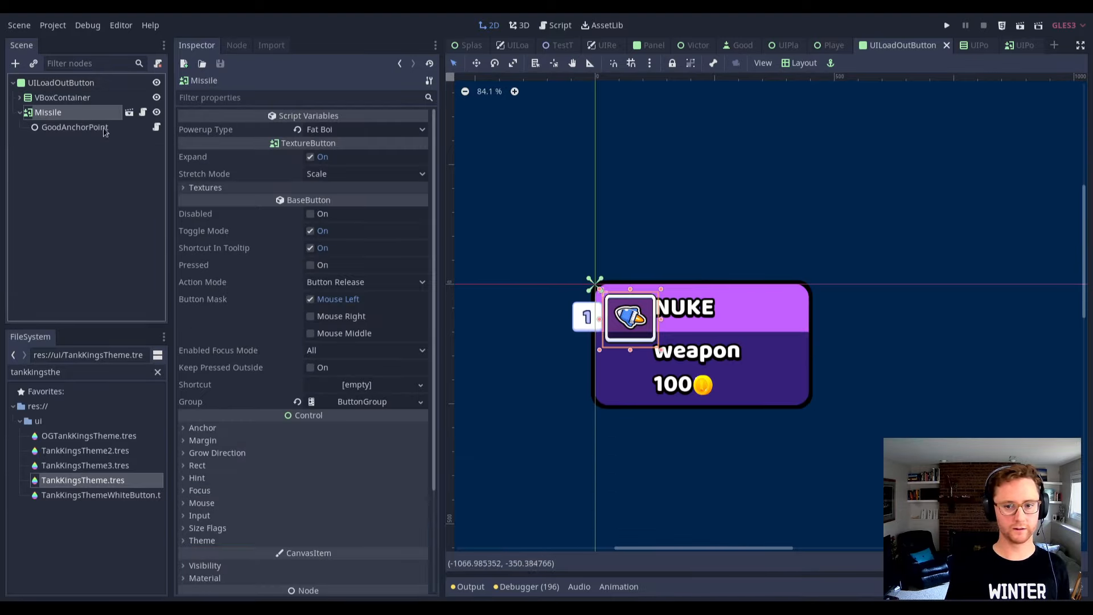
click(101, 126)
click(332, 133)
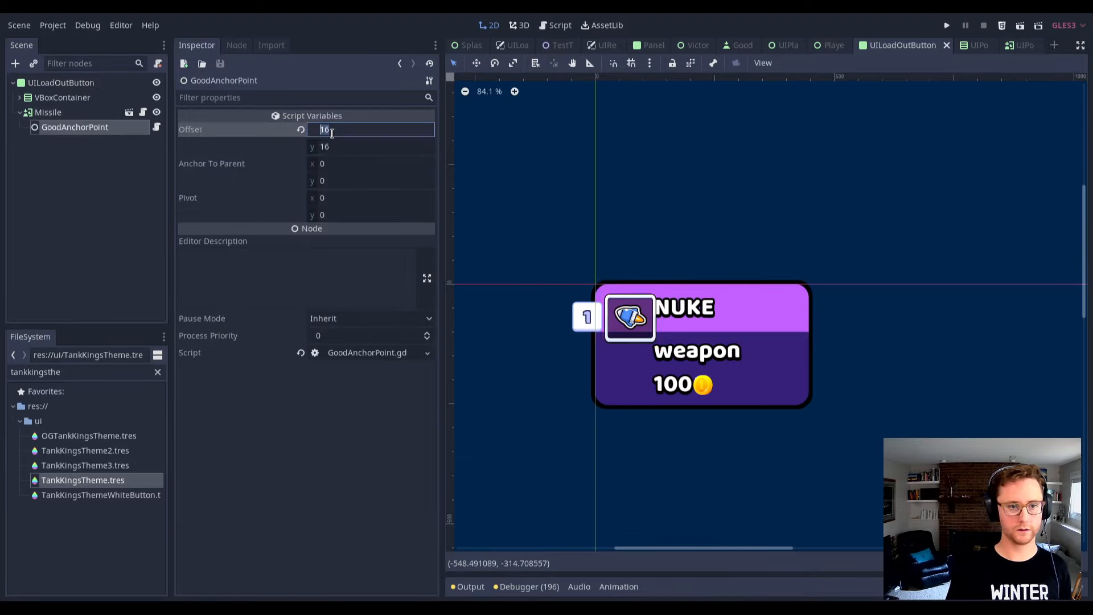
text(20)
key(Tab)
text(20)
key(Return)
key(ctrl+s)
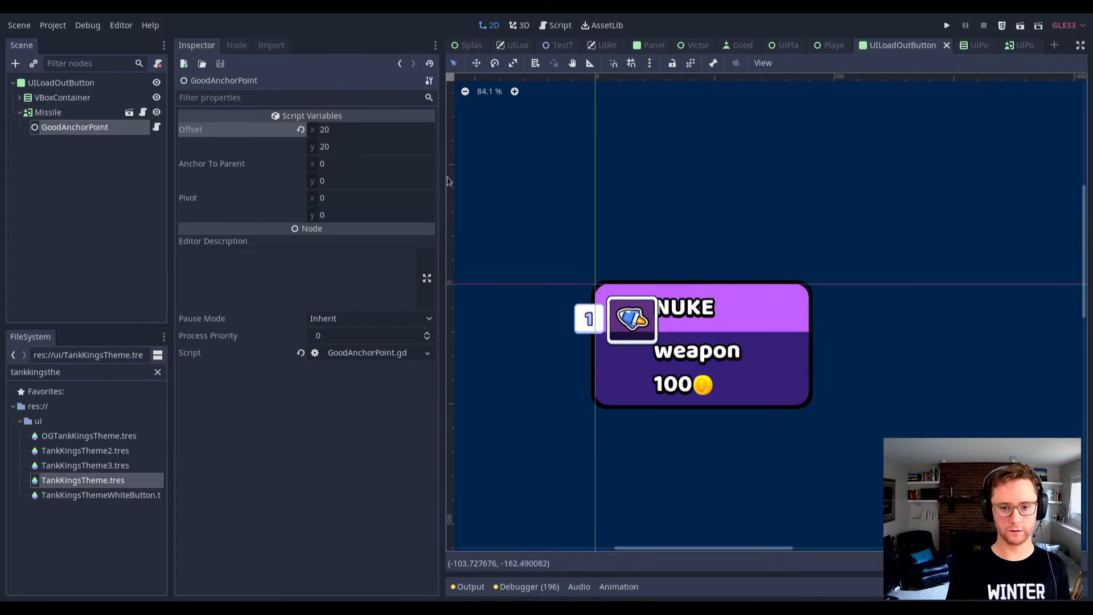
Make the Missile instance's children editable and delete its Ammo node.
click(58, 103)
scroll(706, 324, up, 7)
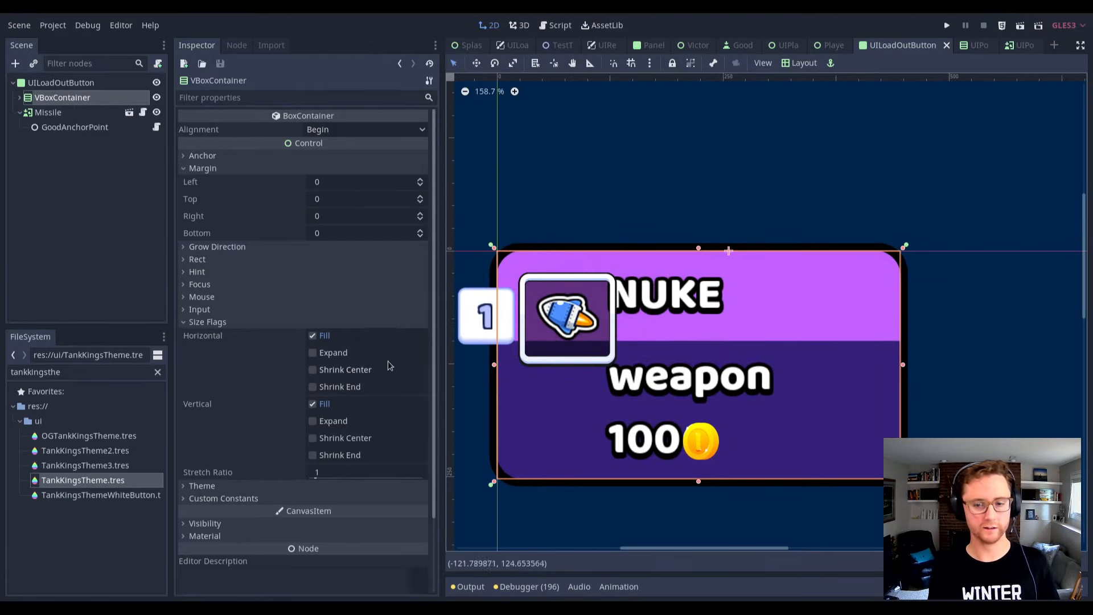
scroll(511, 269, up, 5)
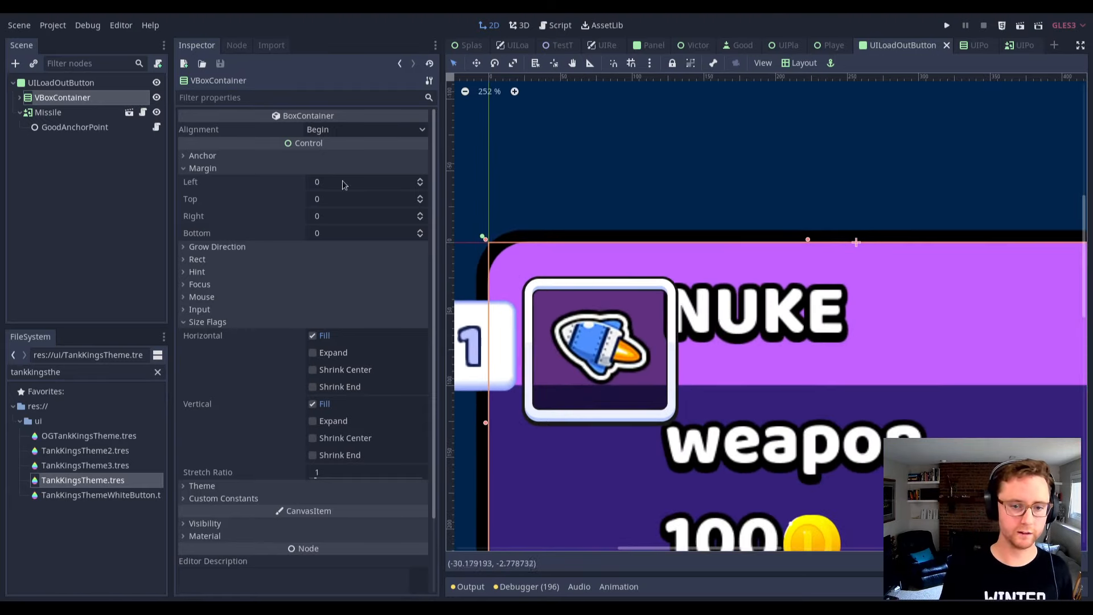
click(91, 114)
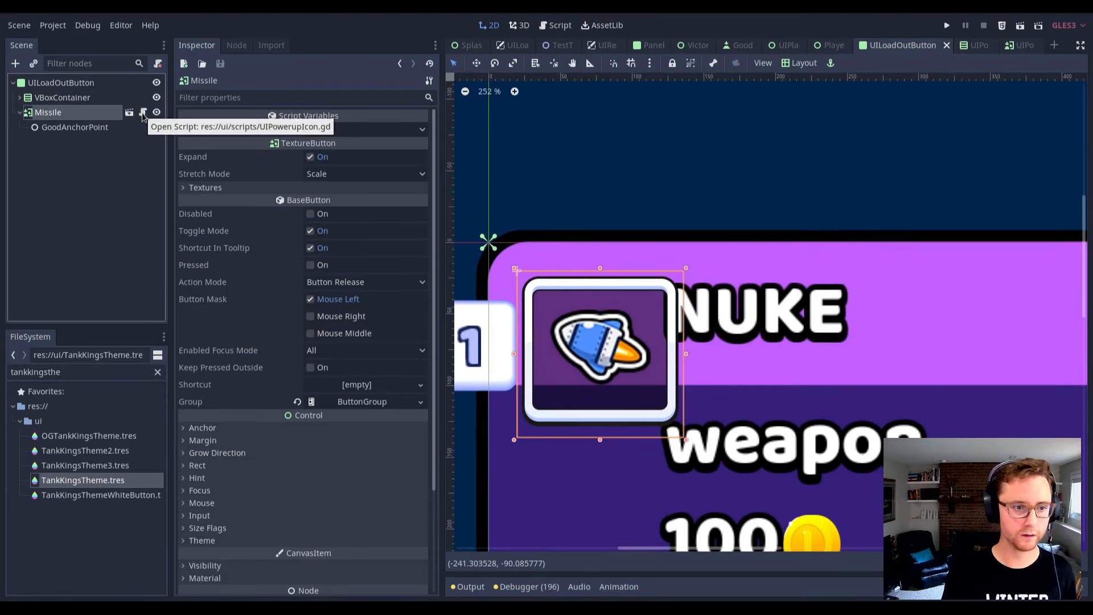
right_click(88, 115)
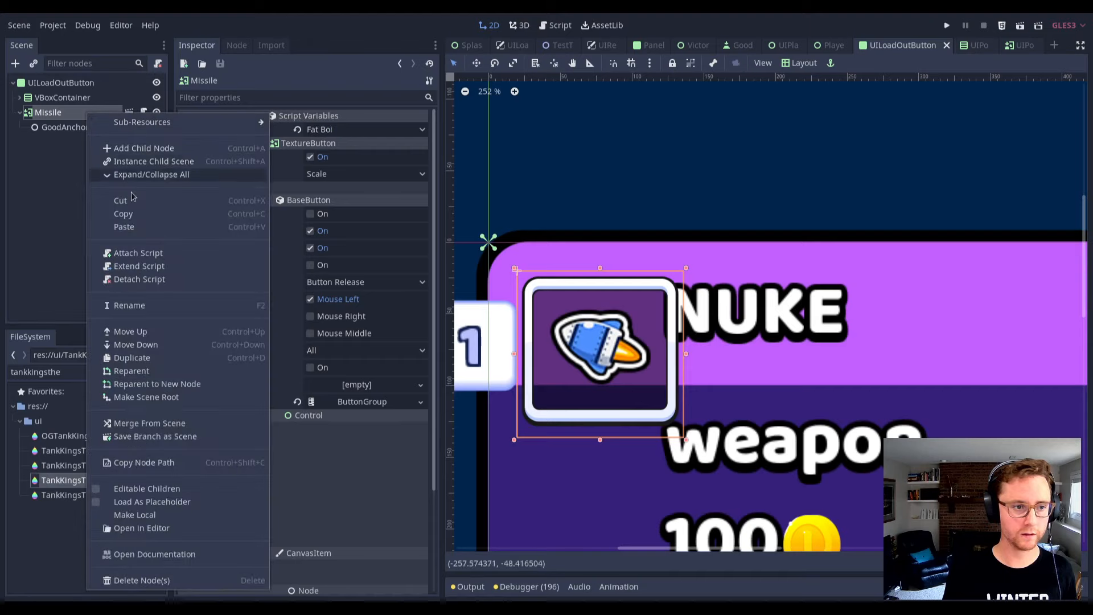
click(143, 489)
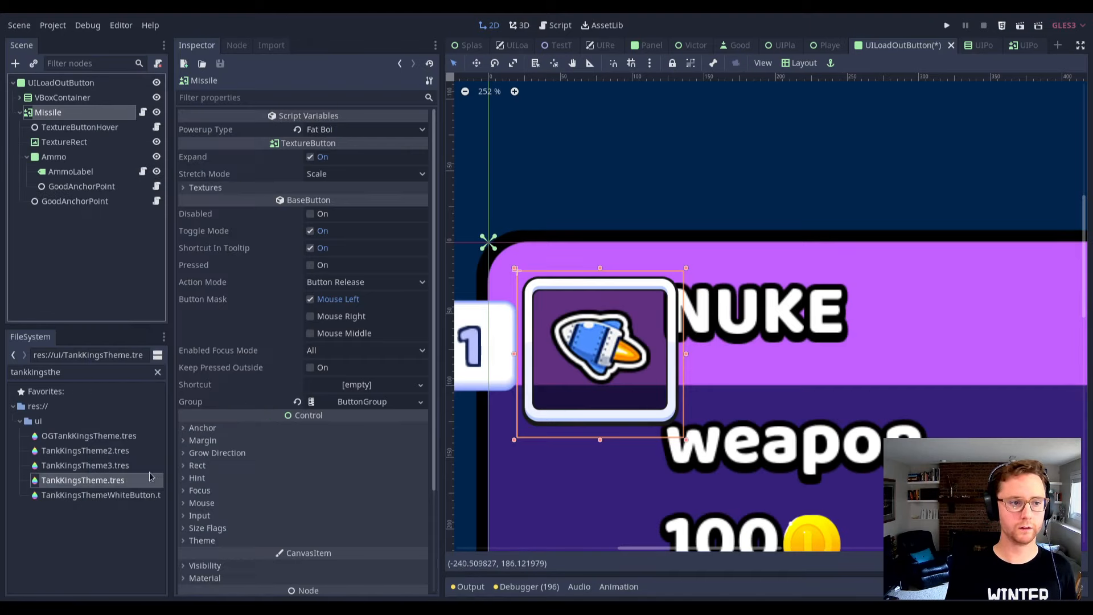
click(99, 160)
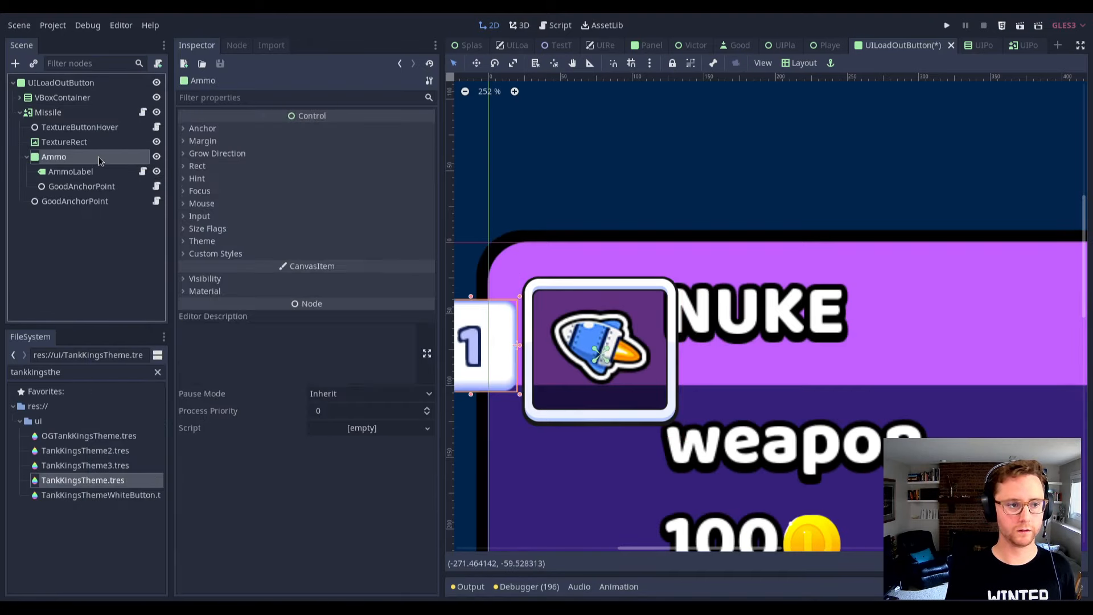
key(Delete)
key(Return)
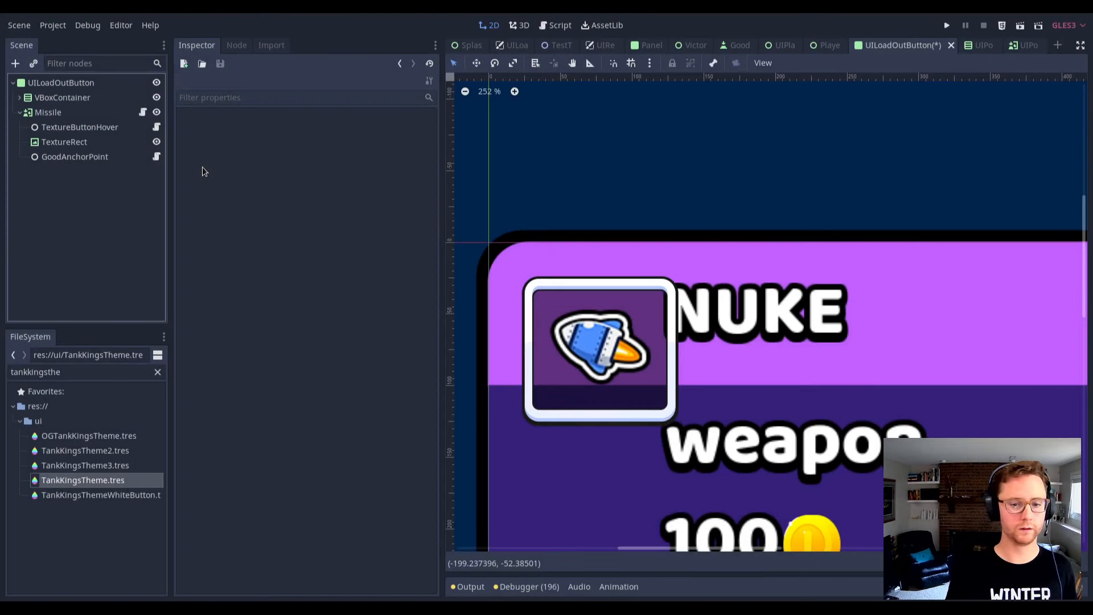
Set the Missile anchor point's Offset to x 15 and y 15.
click(78, 114)
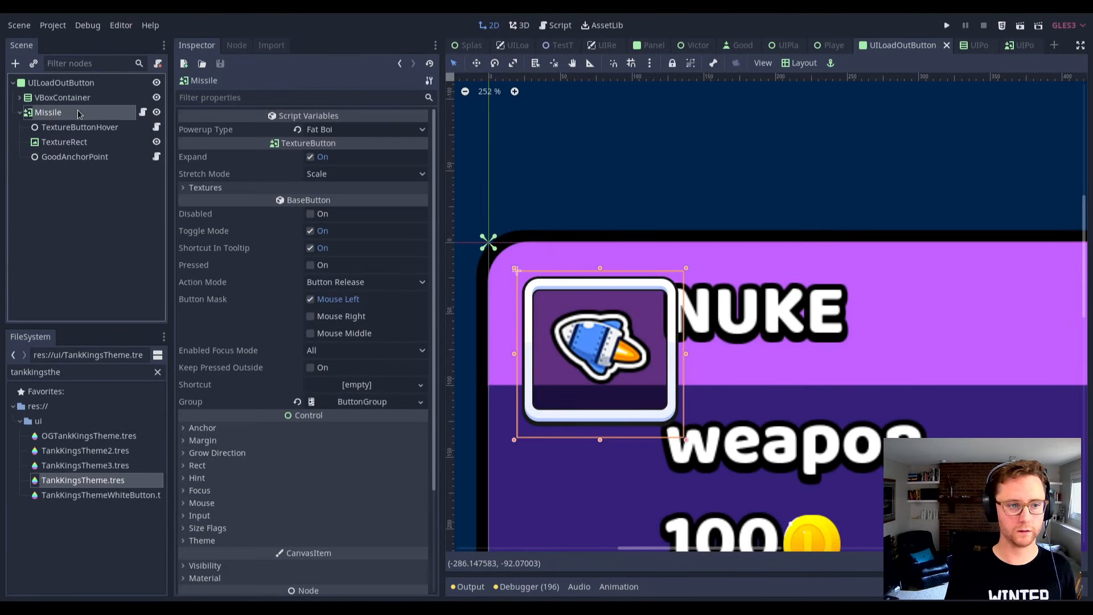
click(74, 157)
click(336, 130)
text(15)
key(Tab)
text(15)
key(Return)
Examine the Offset settings of the price and weapon labels and of the NUKE label's anchor point inside the VBoxContainer.
click(15, 101)
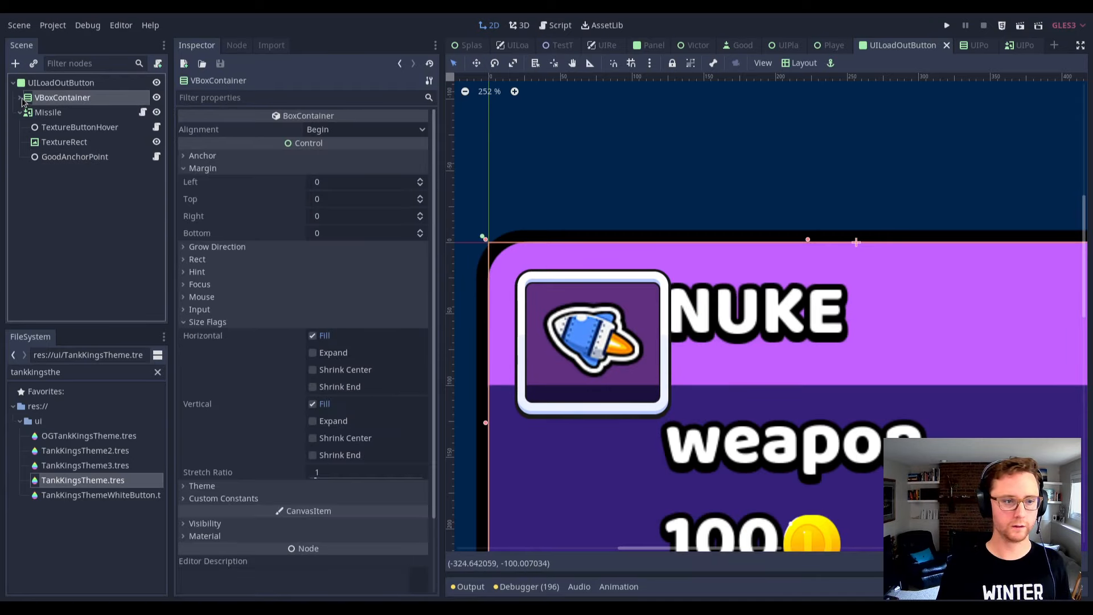
click(22, 98)
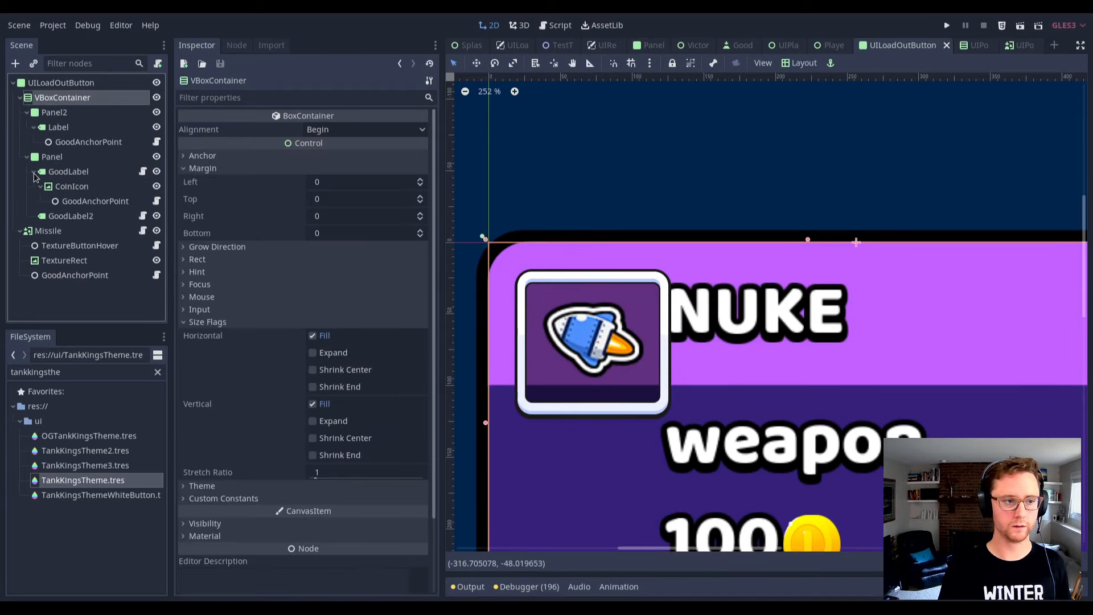
click(59, 190)
shift+click(68, 172)
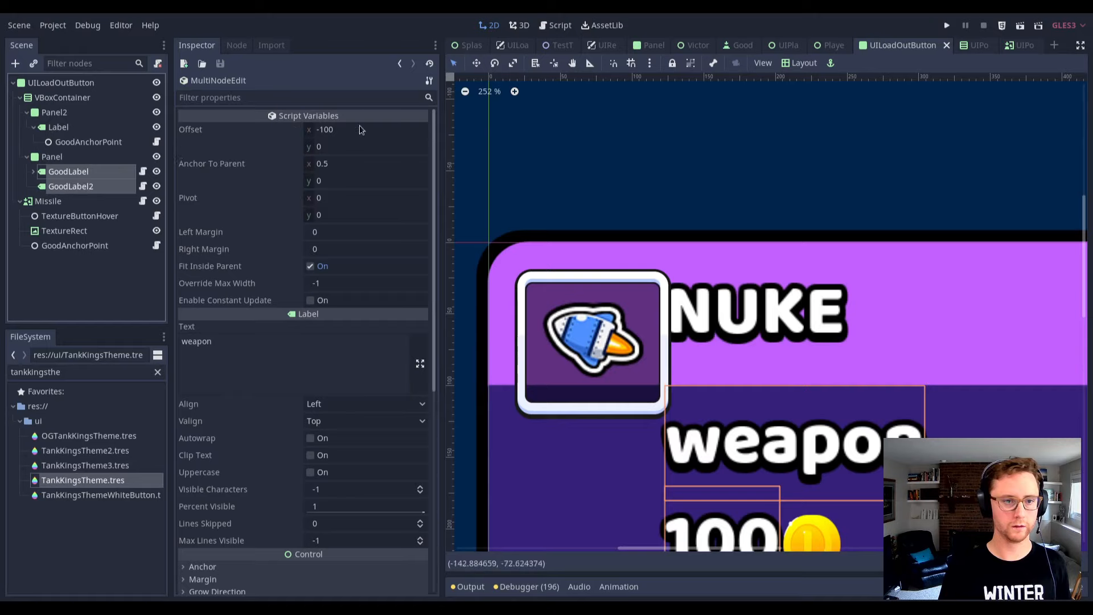
click(90, 130)
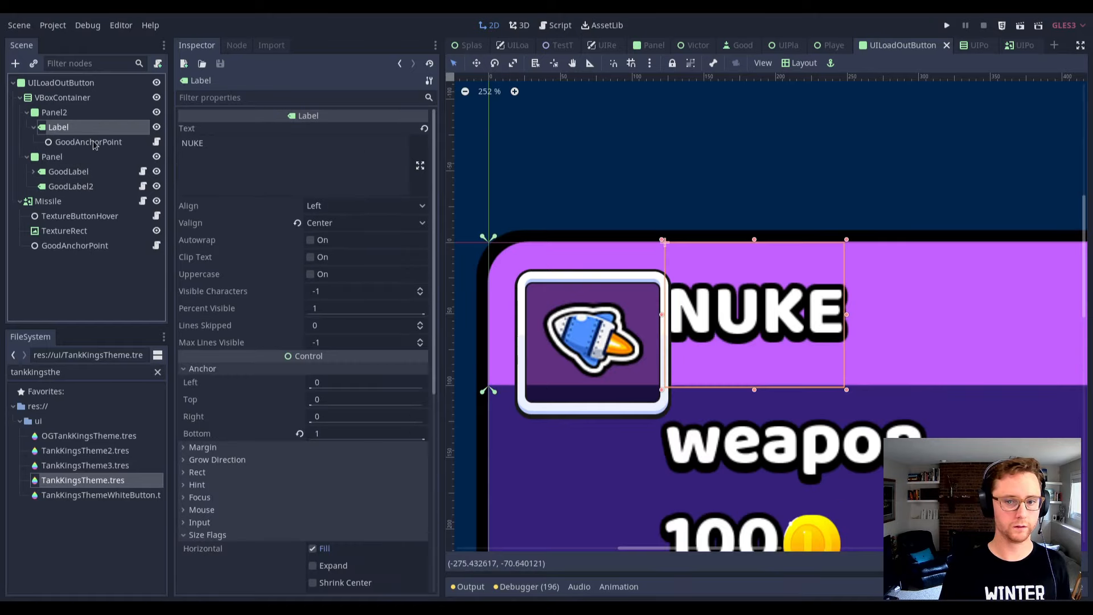
click(126, 145)
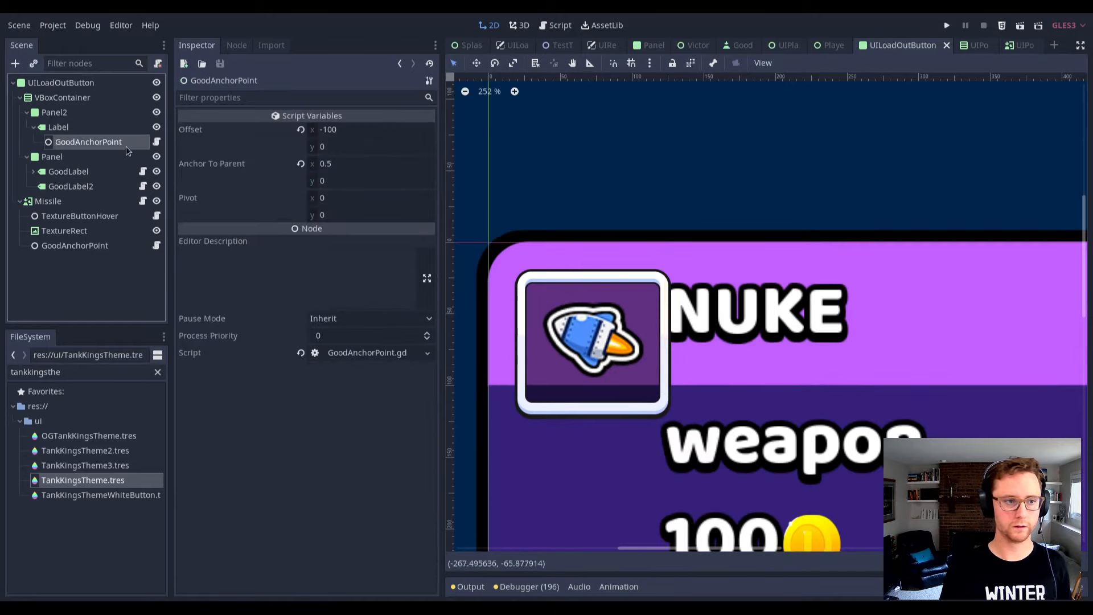
click(353, 135)
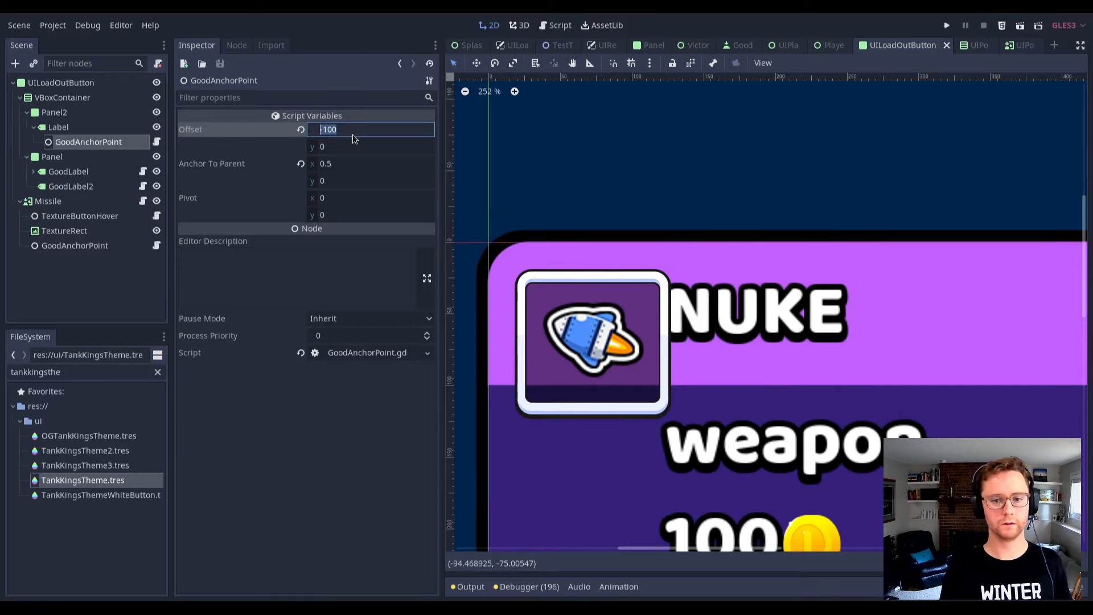
Set the Min Size y of Panel2, the title bar behind NUKE, to 67.
click(64, 116)
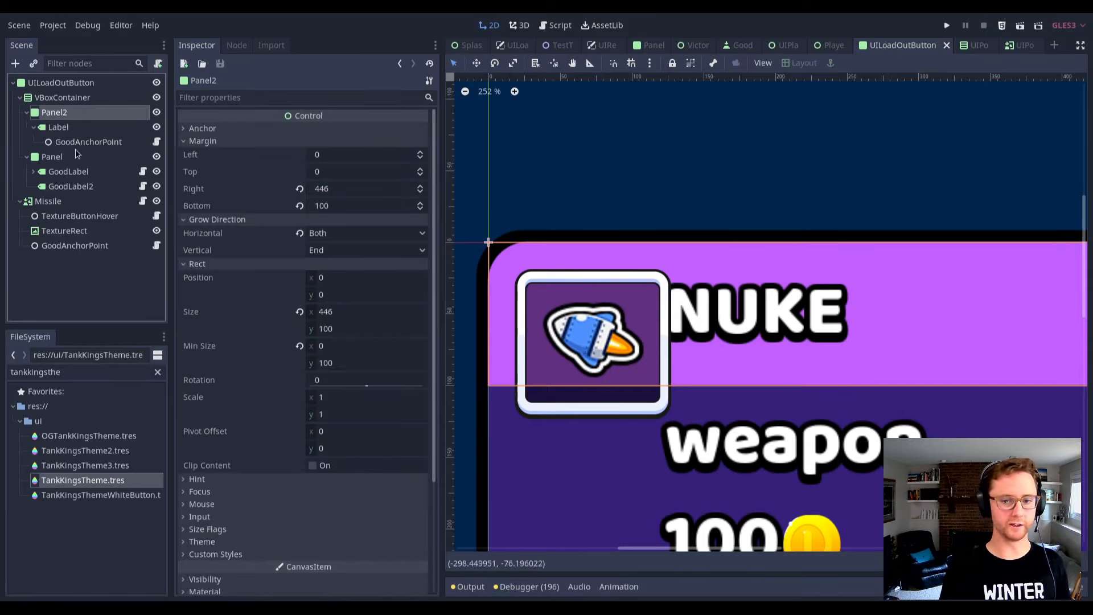
click(355, 362)
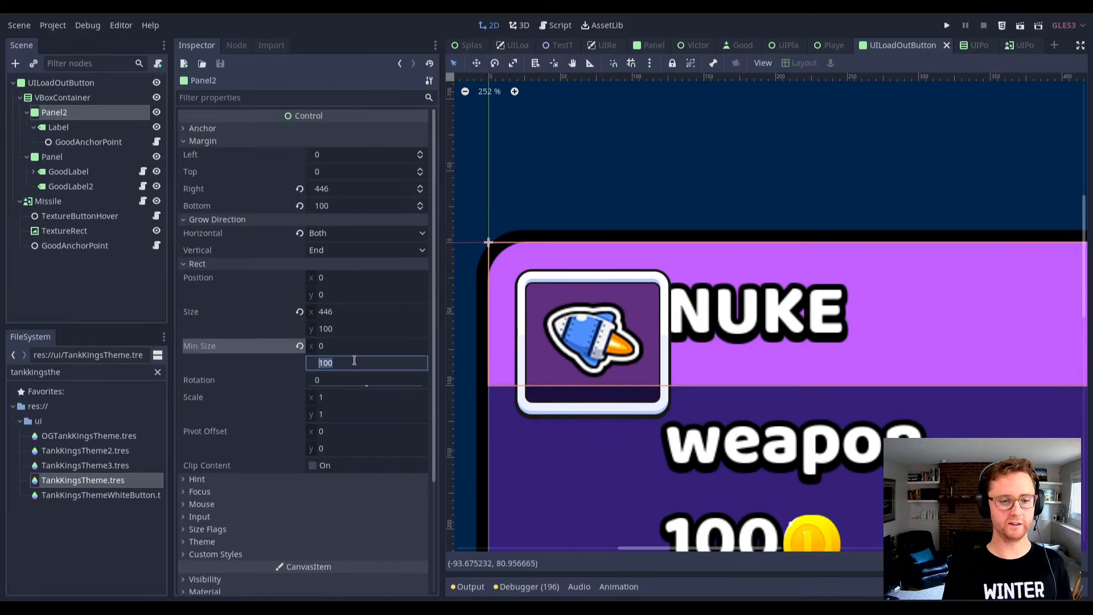
text(6)
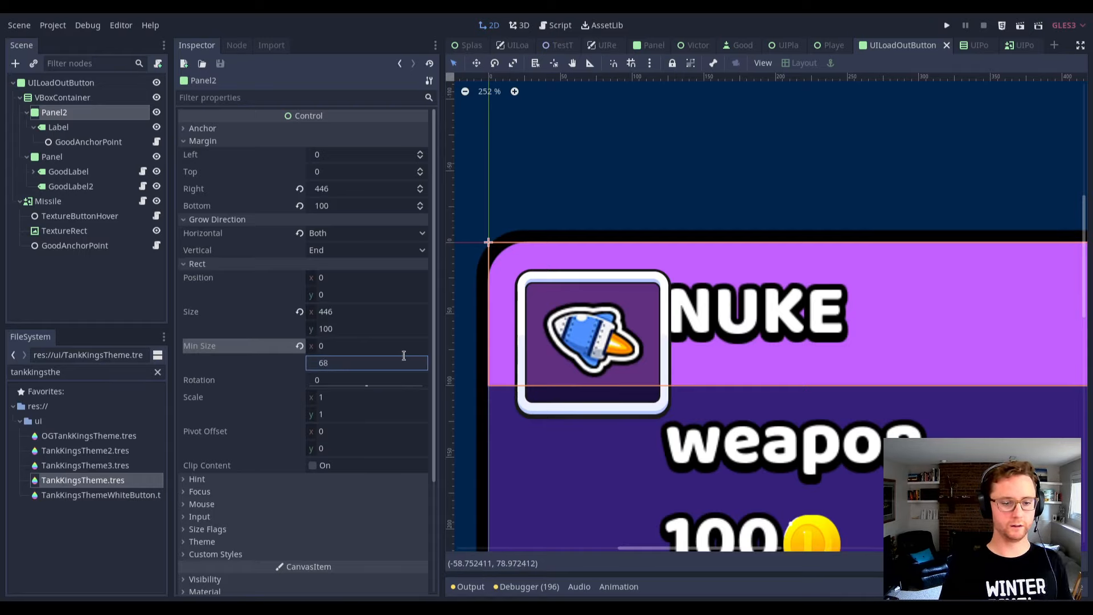
text(7)
key(Return)
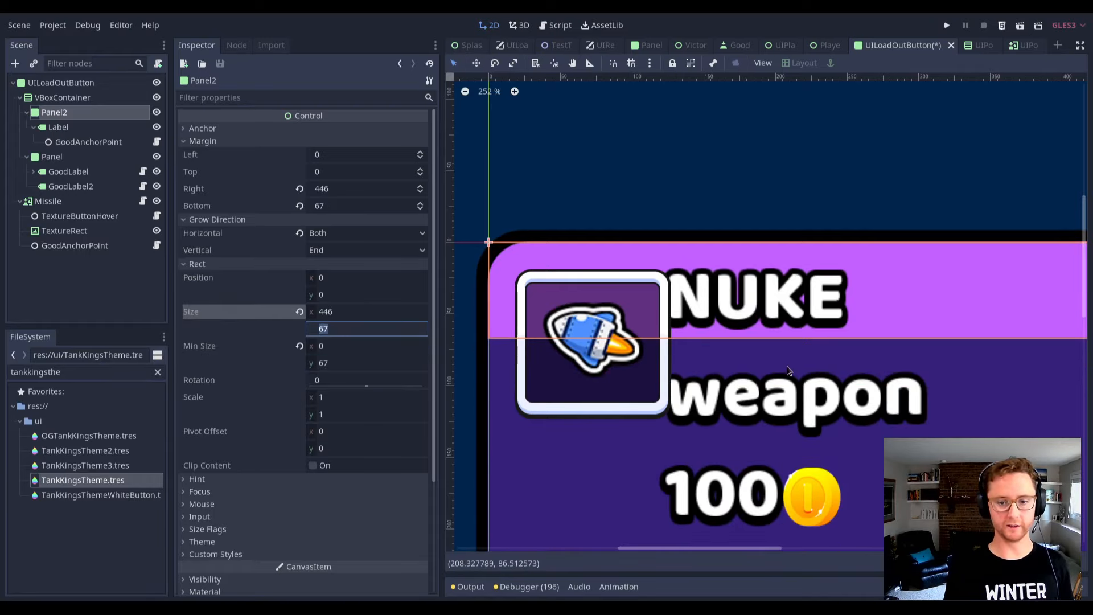
Check the whole card's layout and the Rect size of the VBoxContainer.
click(761, 207)
scroll(771, 225, down, 6)
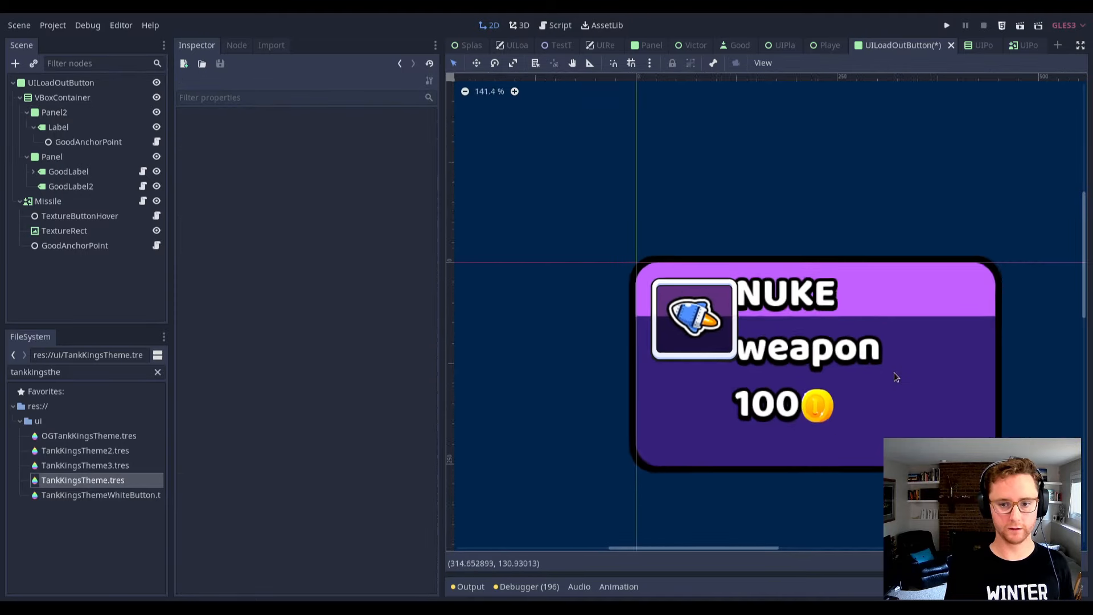
click(52, 99)
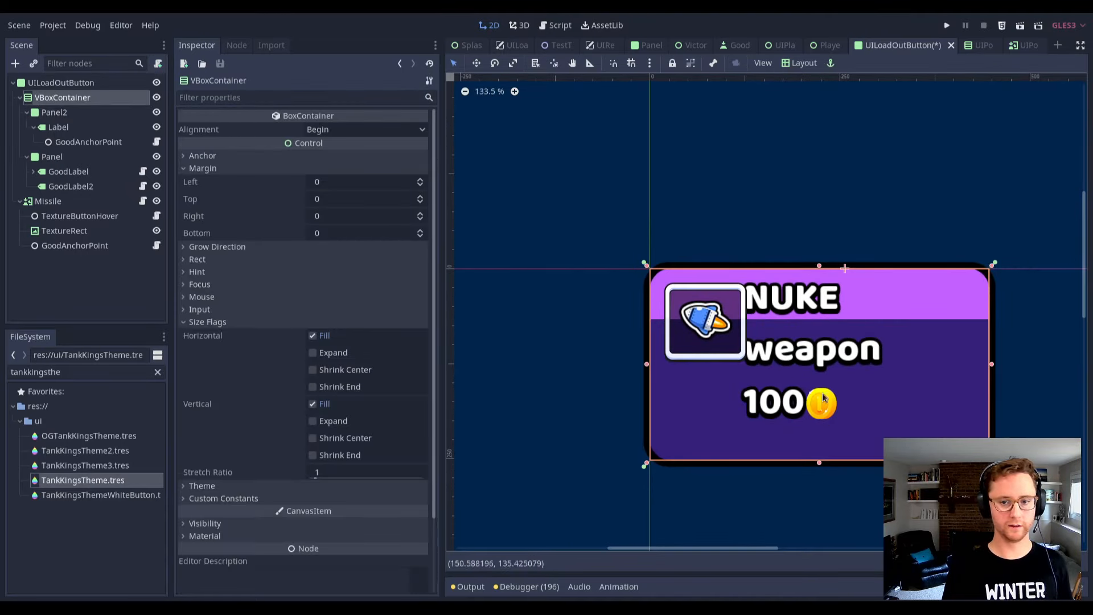
click(208, 259)
click(385, 324)
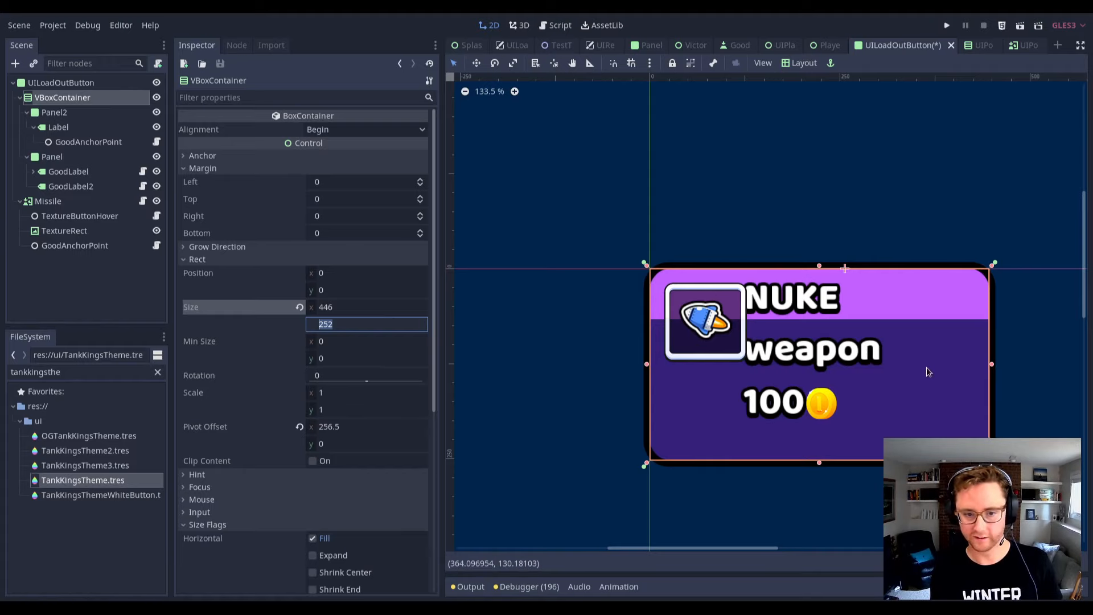
scroll(905, 342, up, 3)
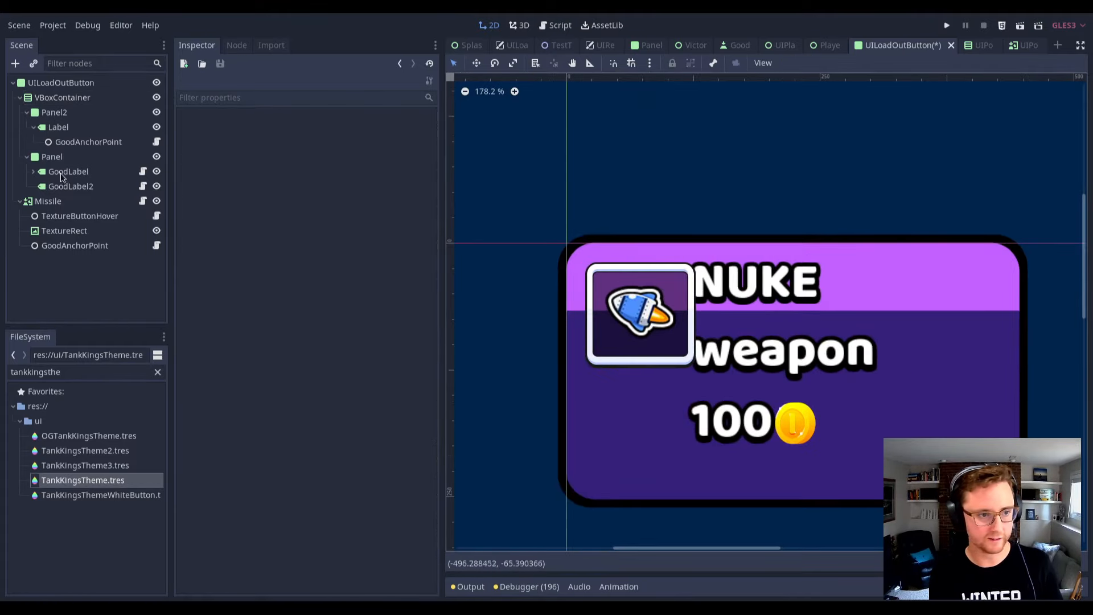
Set Anchor To Parent x to 0 for the price label, the weapon label and the NUKE label's anchor point.
click(62, 173)
click(353, 130)
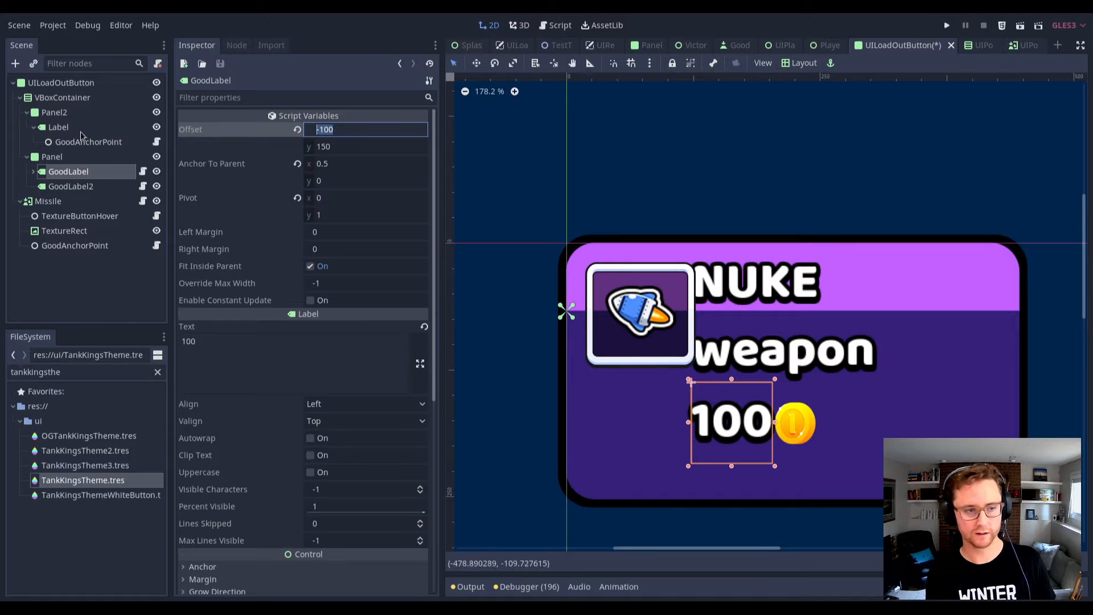
click(347, 164)
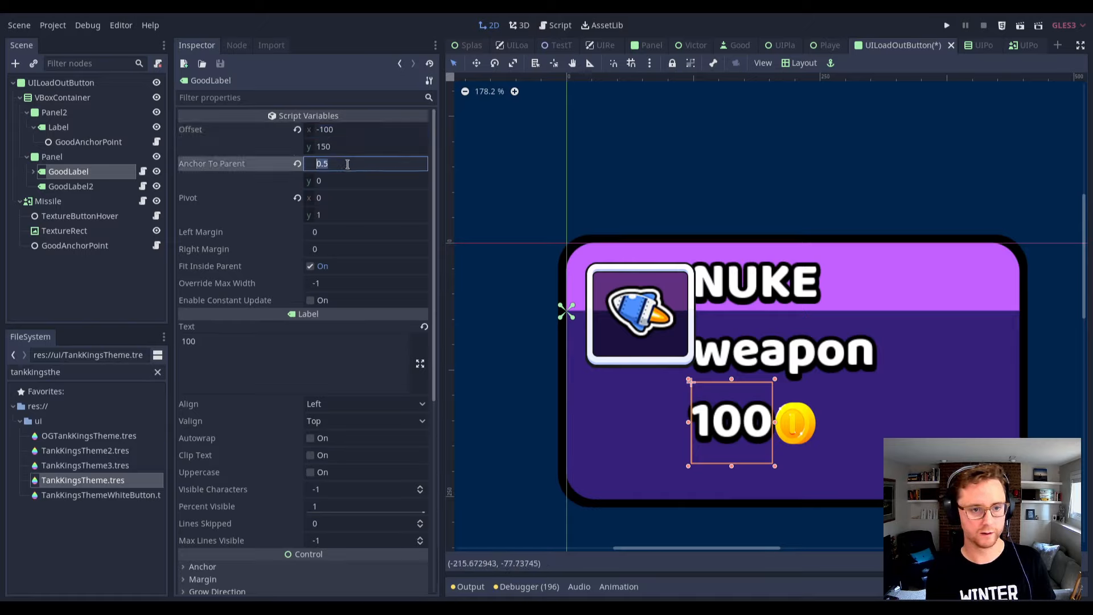
text(0)
click(70, 186)
click(353, 164)
text(0)
click(88, 142)
click(354, 167)
text(016)
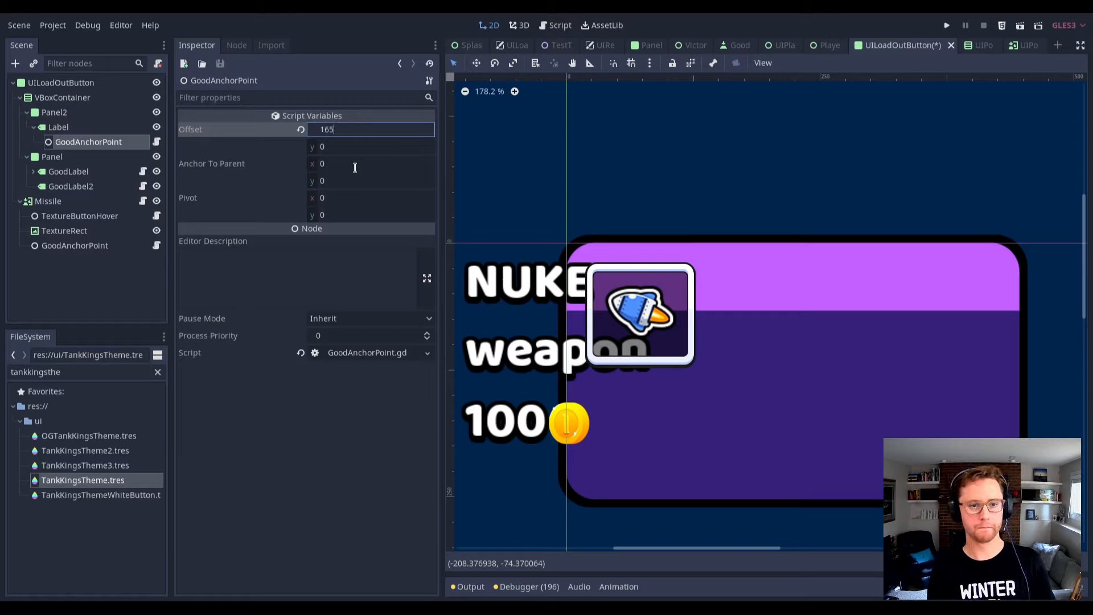
Set the Offset x of the NUKE label's anchor point and of the price label to 165.
text(5)
key(Return)
click(69, 171)
click(363, 130)
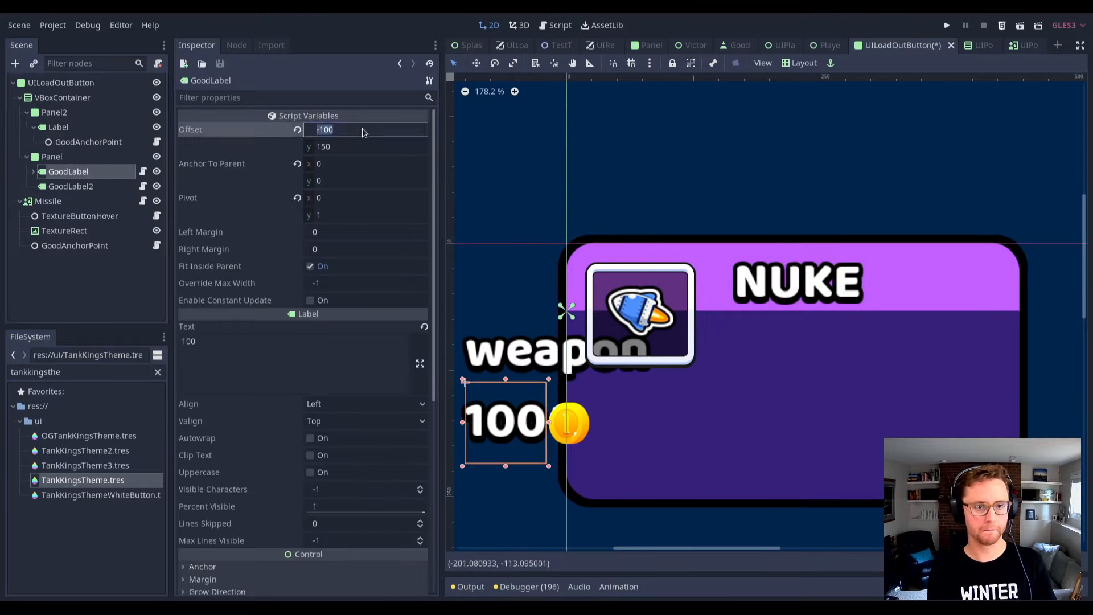
text(165)
key(Return)
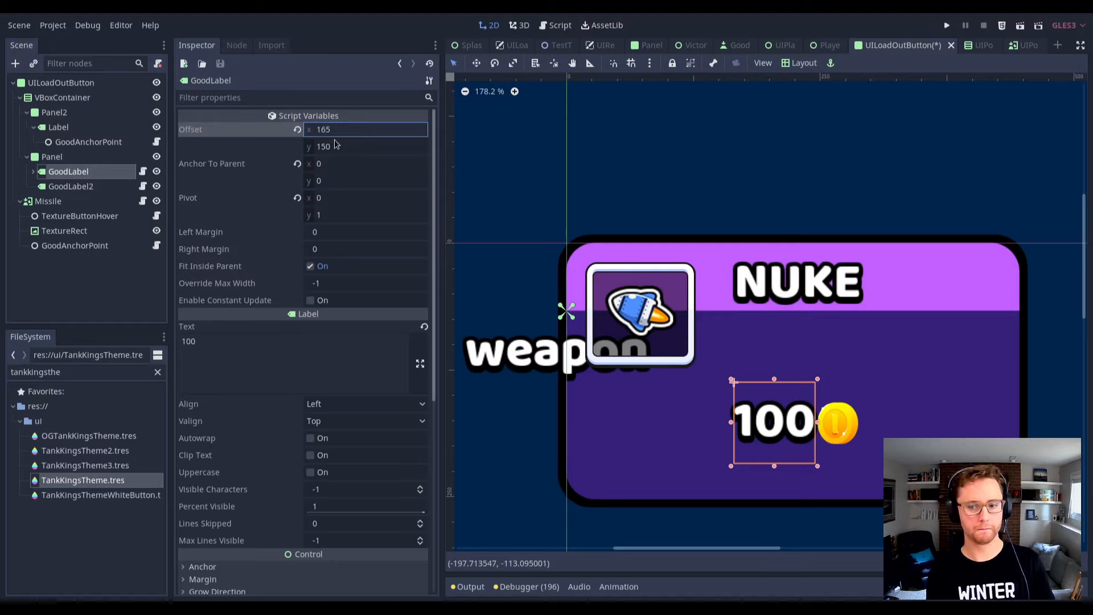
Set the weapon label's Offset x to 165 and save the scene.
click(71, 186)
click(364, 130)
text(16)
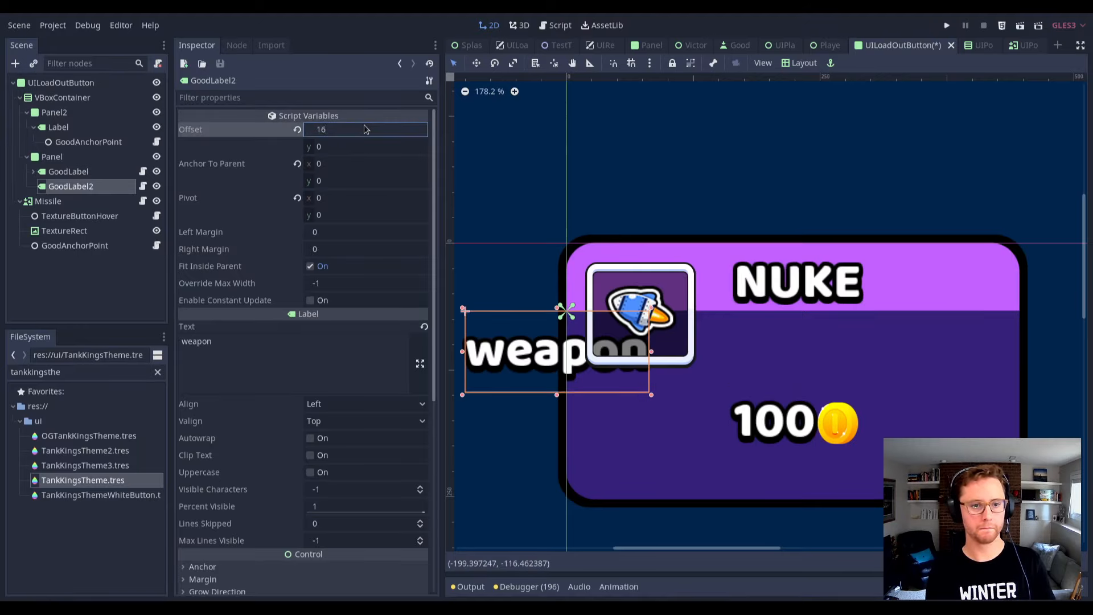
text(54)
key(Return)
key(ctrl+s)
click(732, 192)
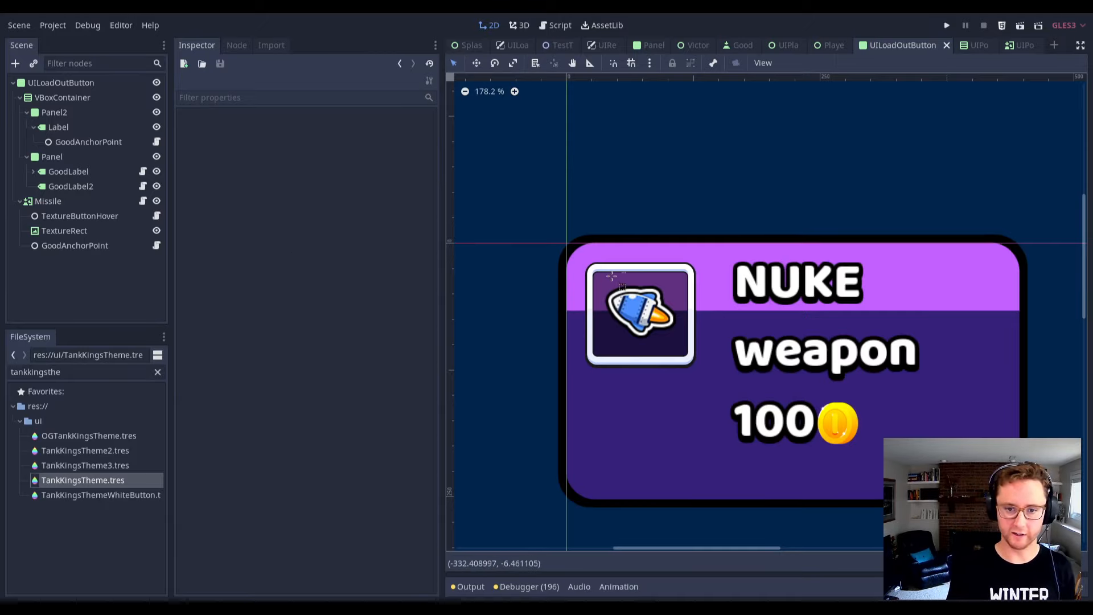
Examine the properties of the card's body Panel and of Panel2, the title bar, including the latter's style sections.
click(76, 155)
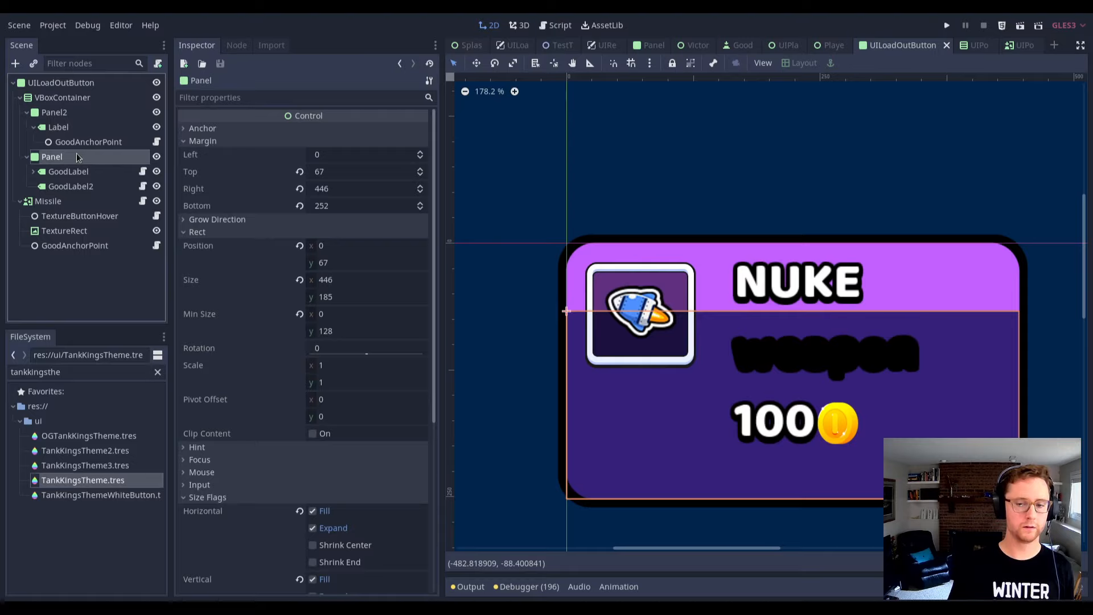
click(76, 114)
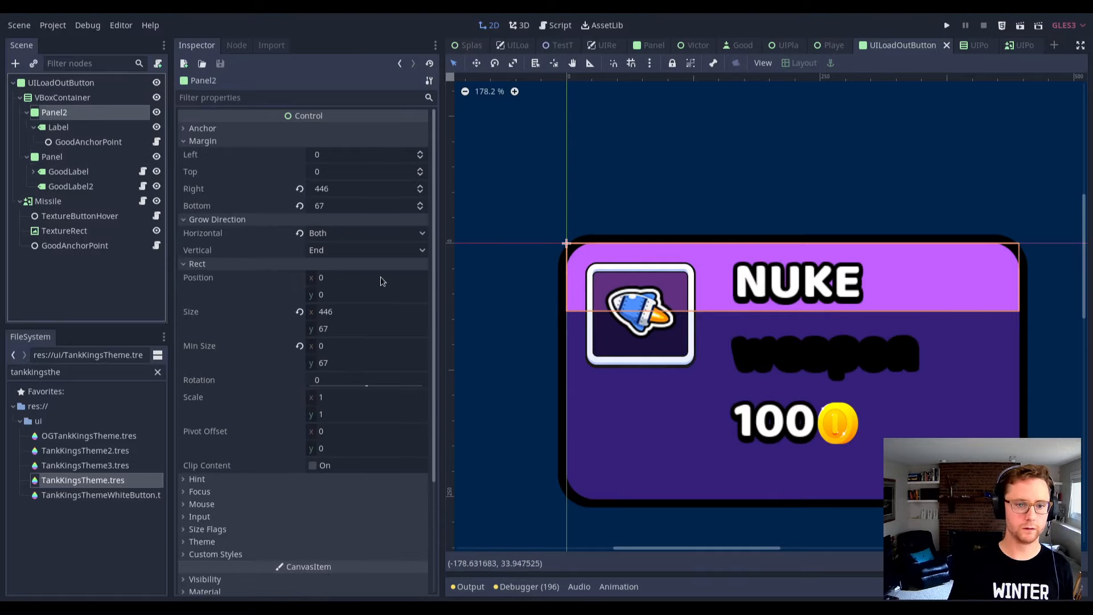
scroll(378, 281, down, 5)
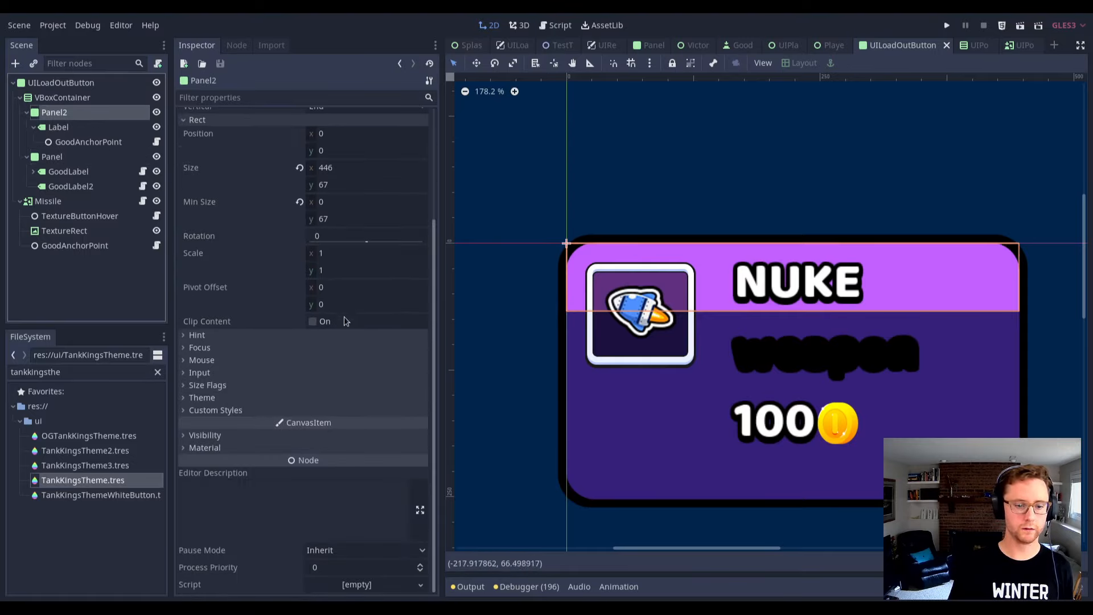
Save Panel2's purple background #c260ff as a colour preset and apply it as GoodLabel2's font colour.
click(210, 410)
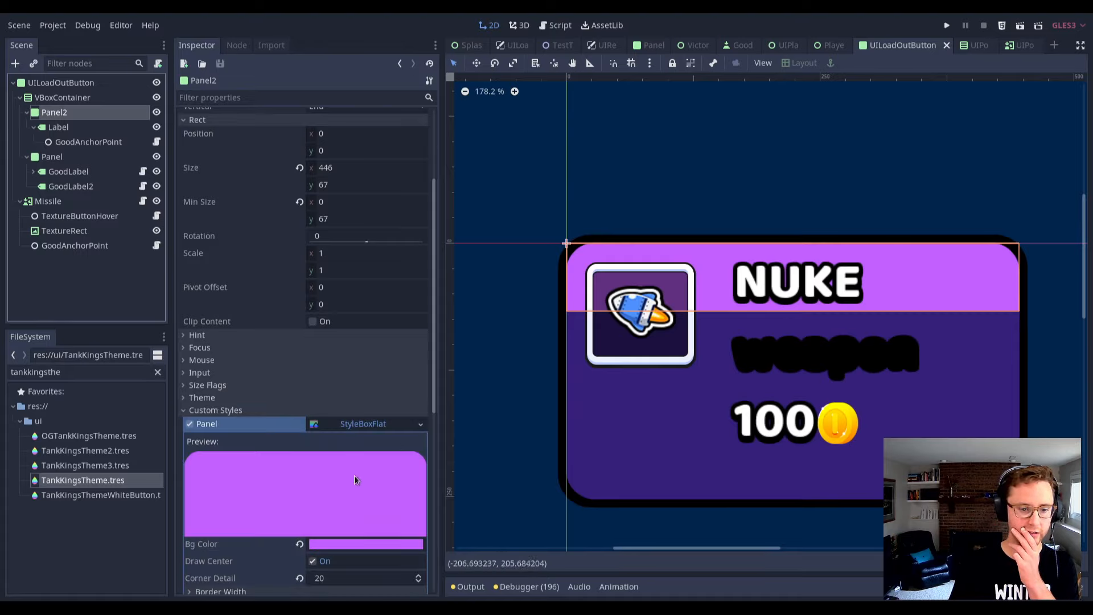
click(356, 545)
click(152, 548)
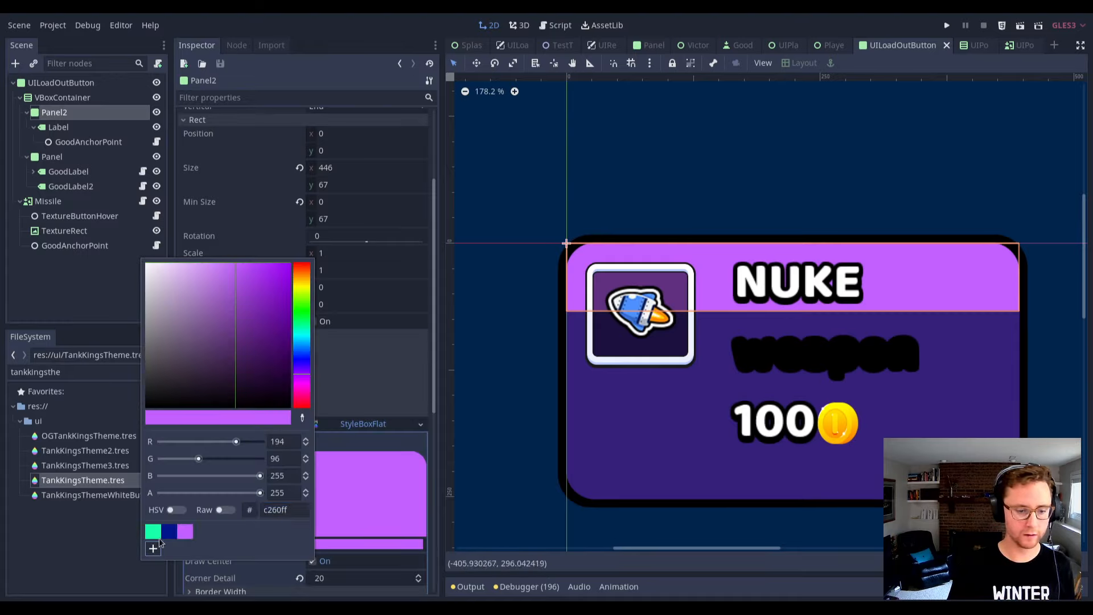
click(78, 187)
click(309, 363)
click(182, 352)
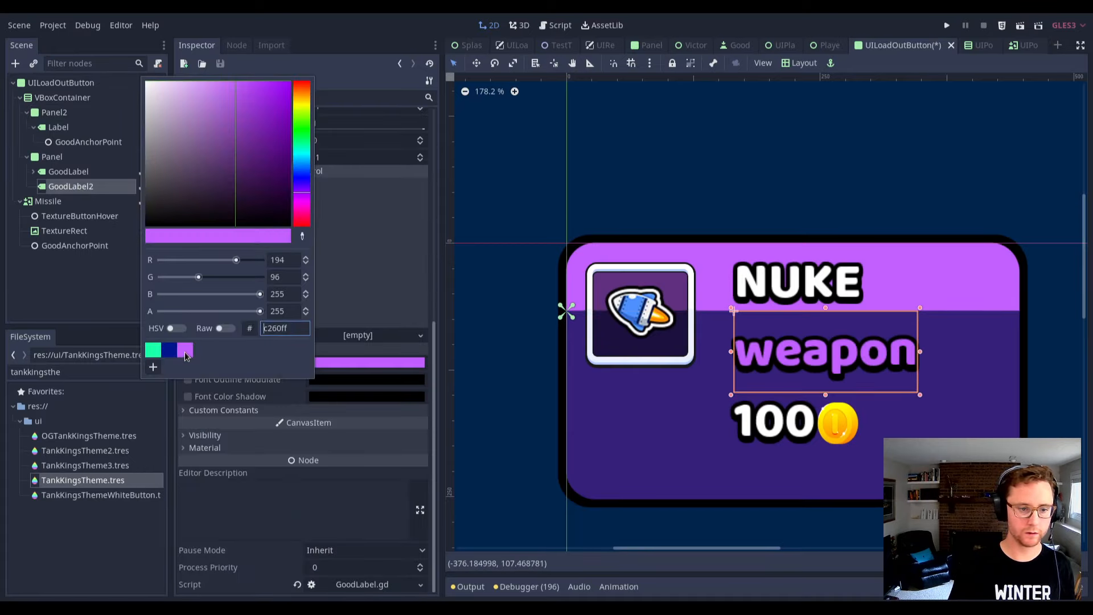
Examine the rect and texture settings of the Missile button and its TextureRect icon.
click(79, 205)
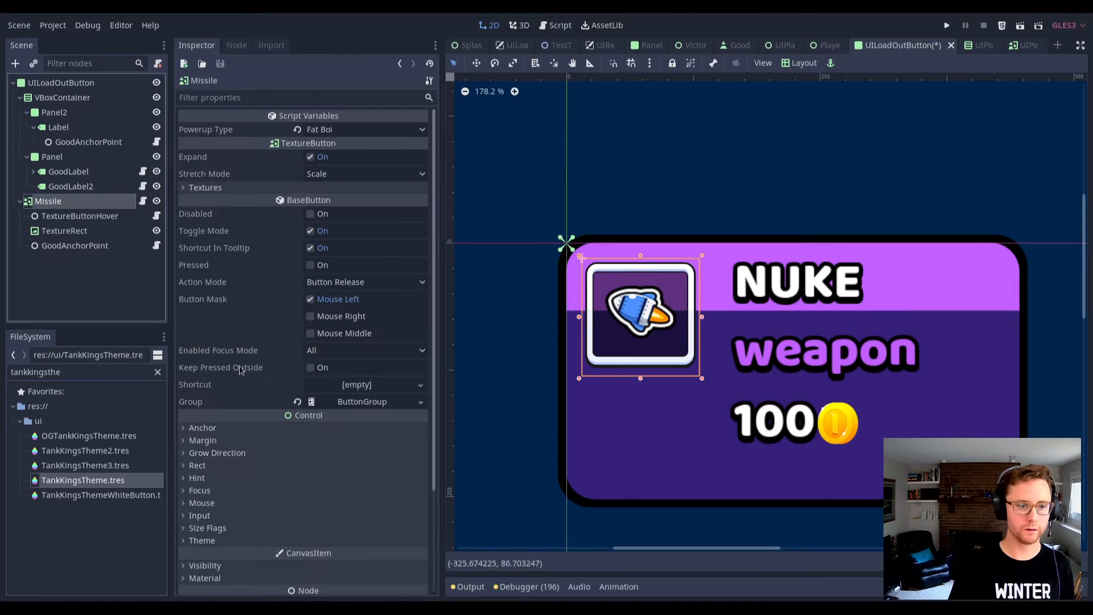
click(197, 466)
scroll(239, 456, down, 4)
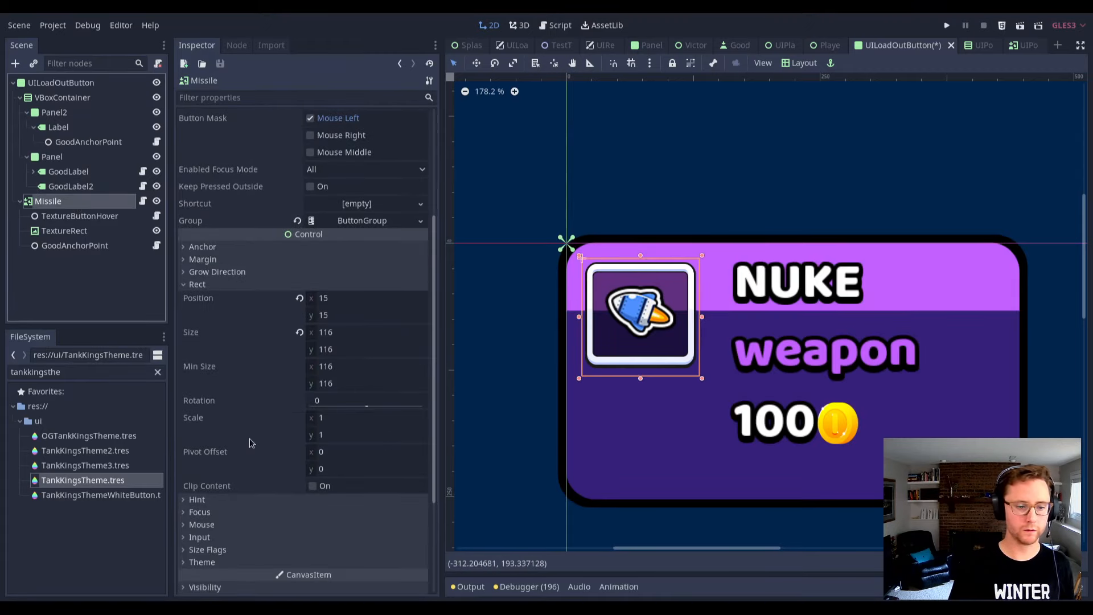
click(63, 231)
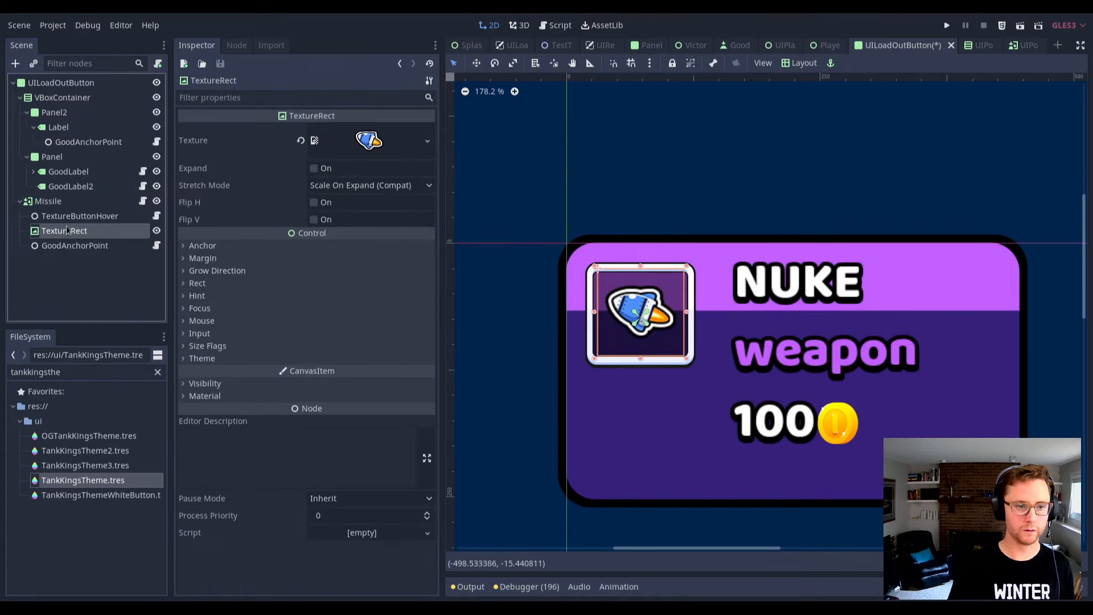
click(368, 146)
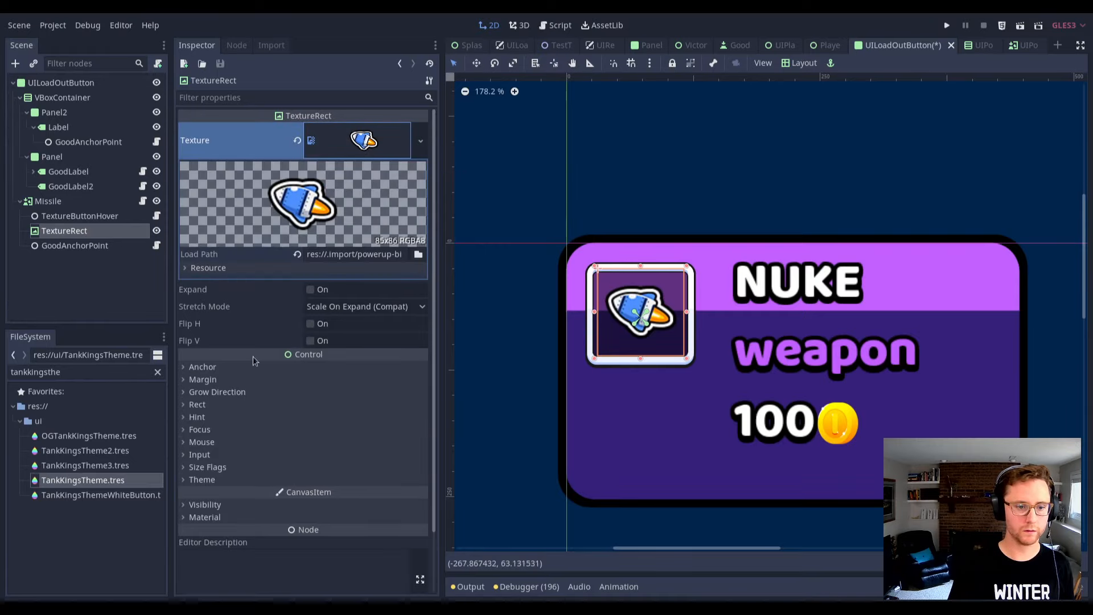
click(203, 405)
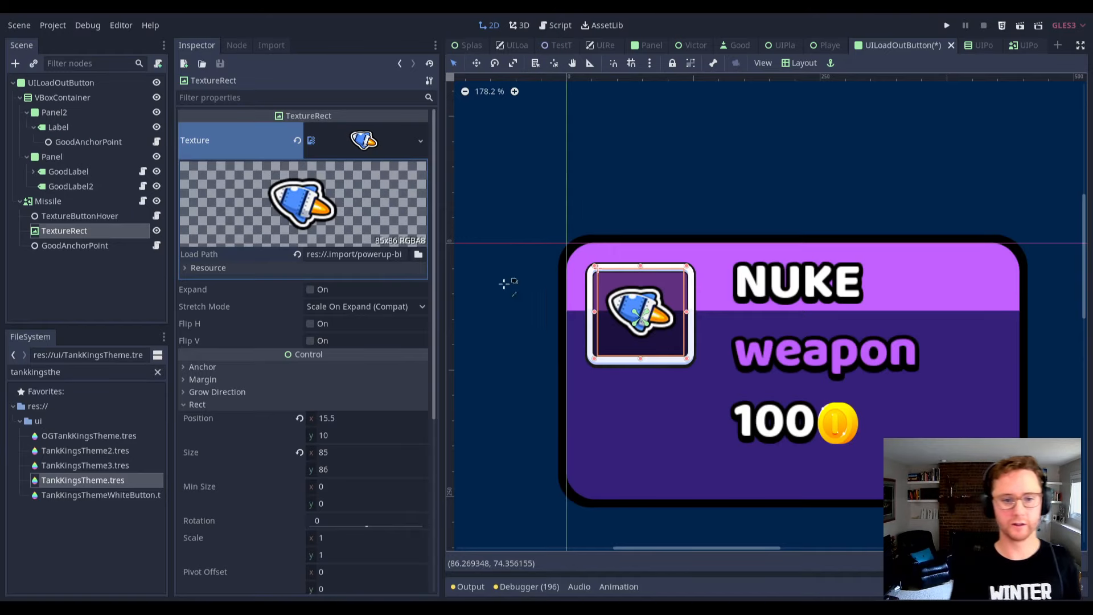
click(83, 202)
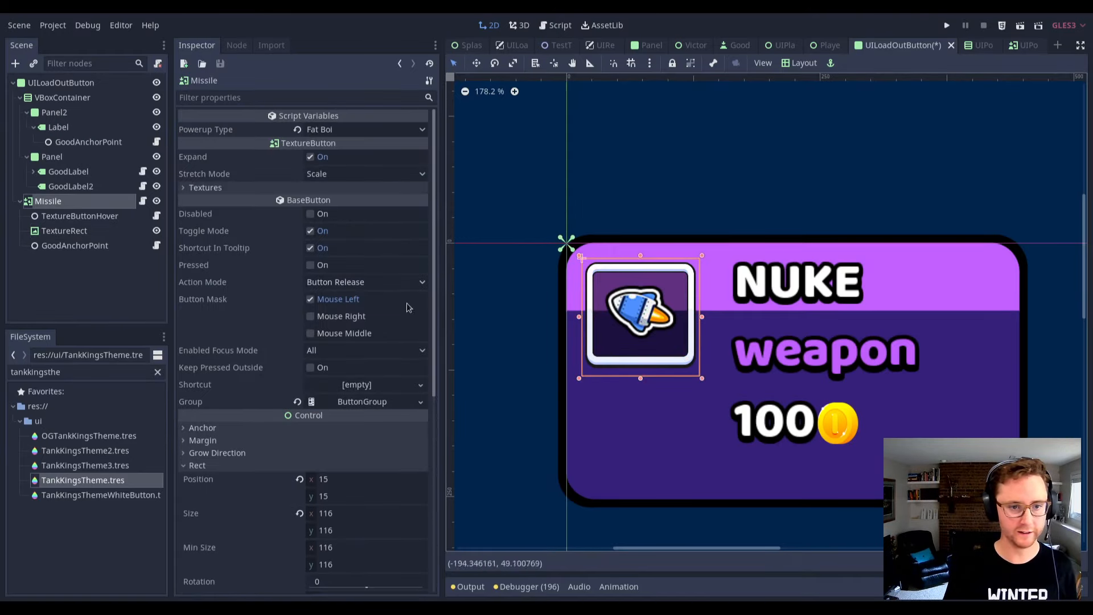
click(224, 187)
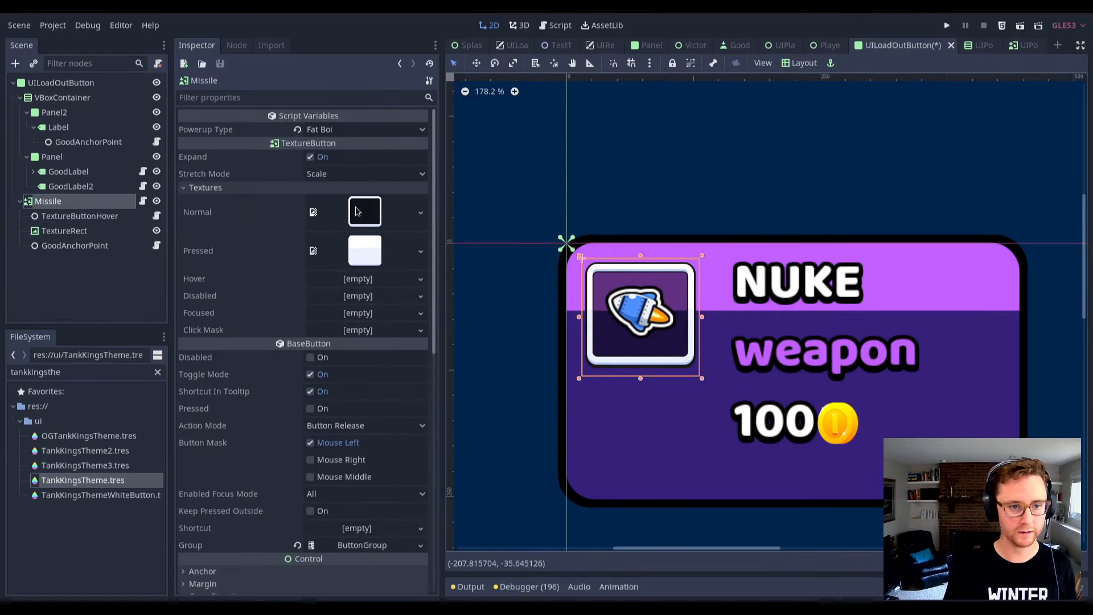
click(357, 211)
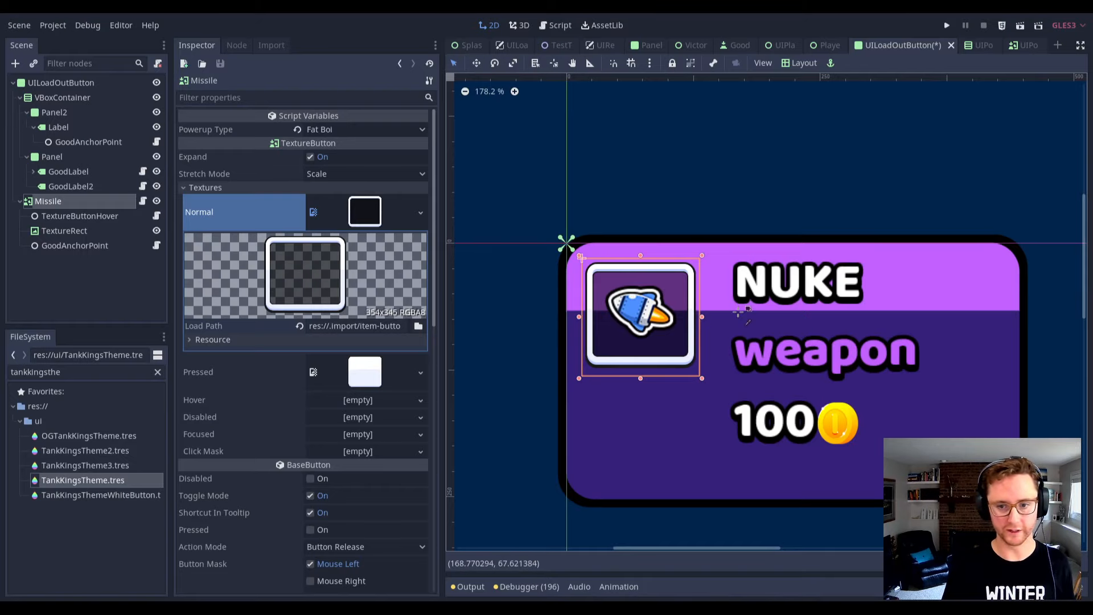
scroll(311, 390, down, 1)
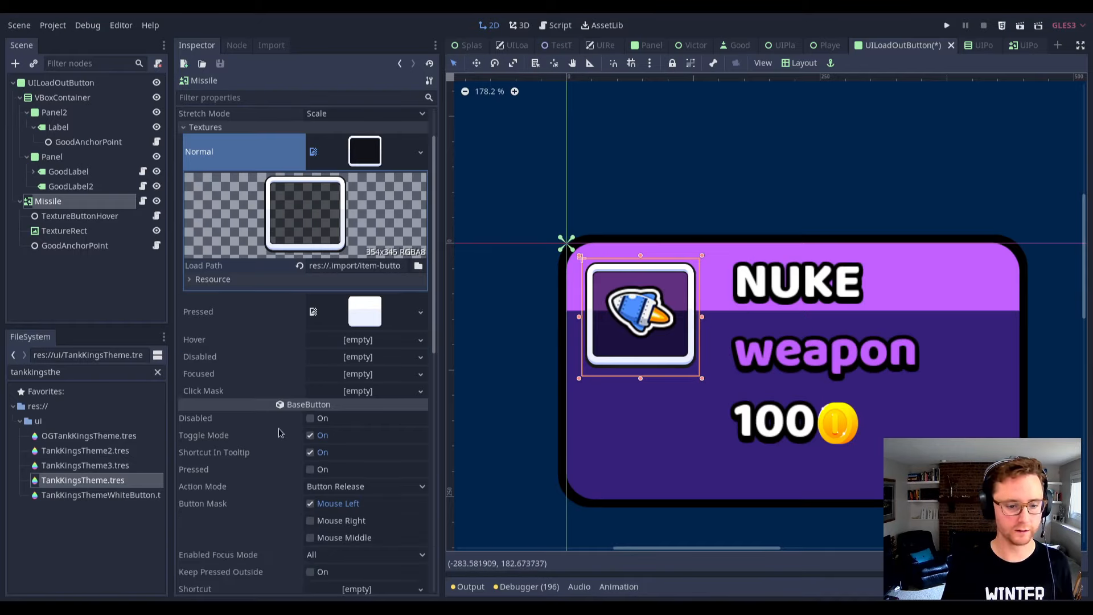
scroll(311, 390, up, 1)
Try the Missile button with Expand off, re-enable Expand and shrink the button back into the card.
click(338, 174)
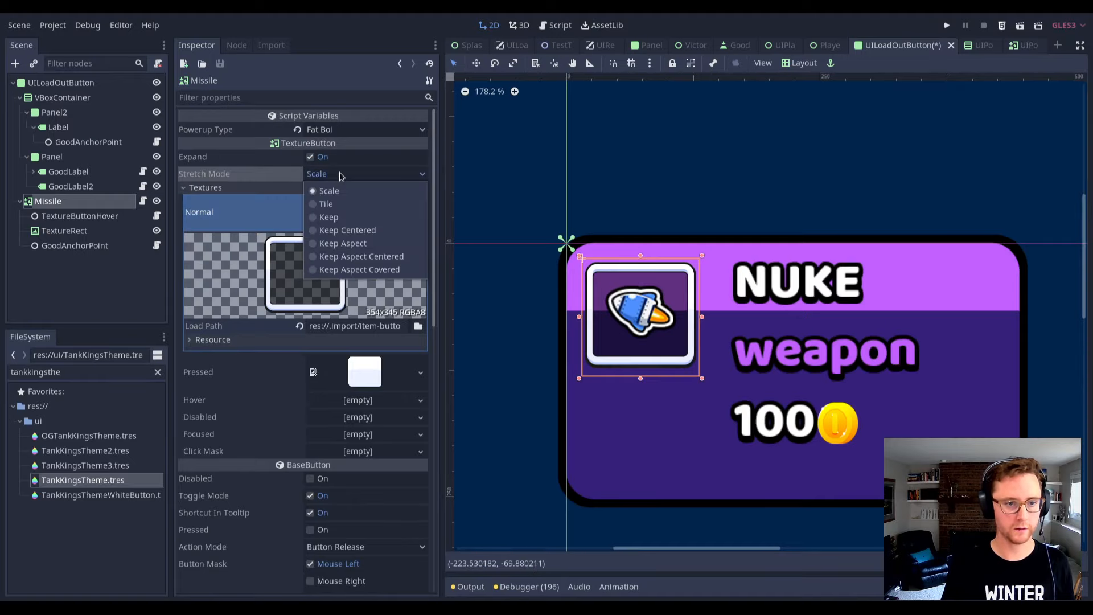
click(312, 158)
click(312, 157)
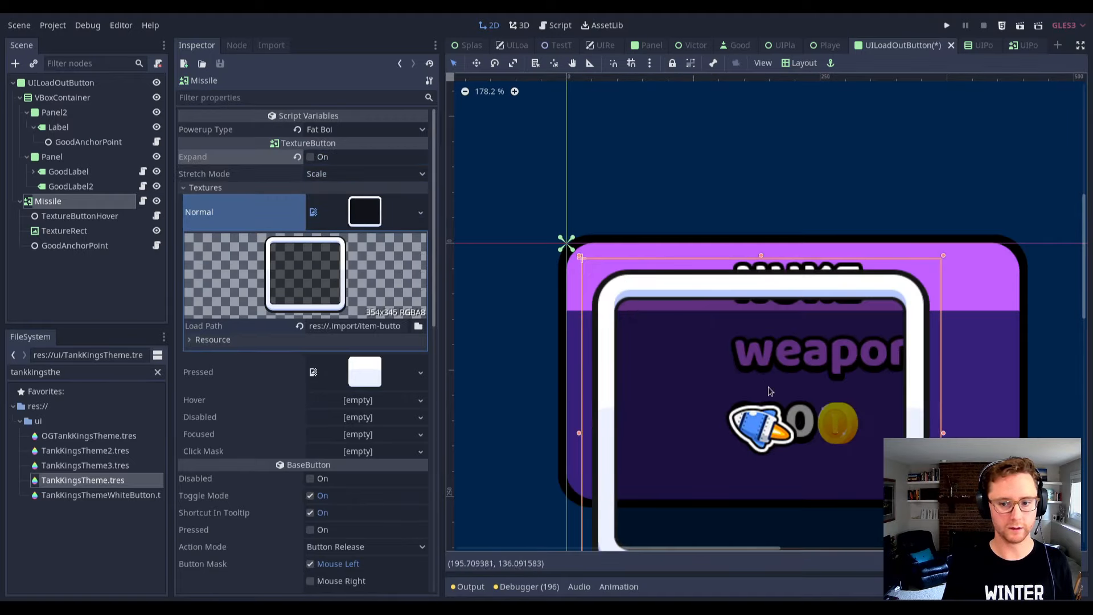
scroll(889, 410, down, 5)
middle_drag(912, 415, 848, 353)
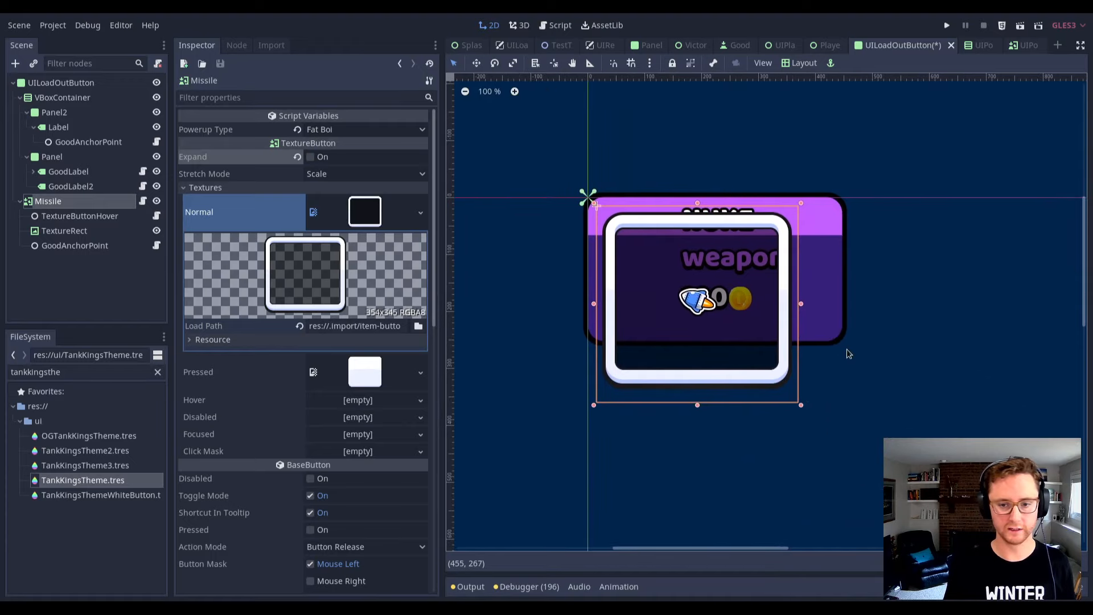
click(311, 158)
scroll(246, 502, down, 3)
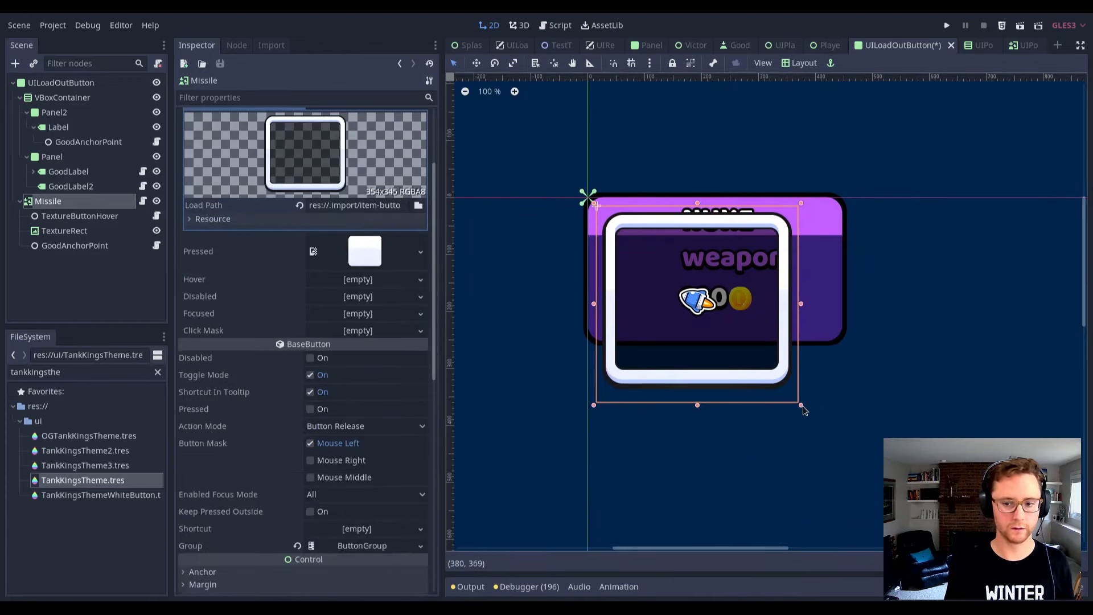
drag(801, 405, 666, 286)
Set the Missile button's stretch mode to Keep Aspect Centered and shrink the button to 116 × 116.
scroll(361, 212, up, 3)
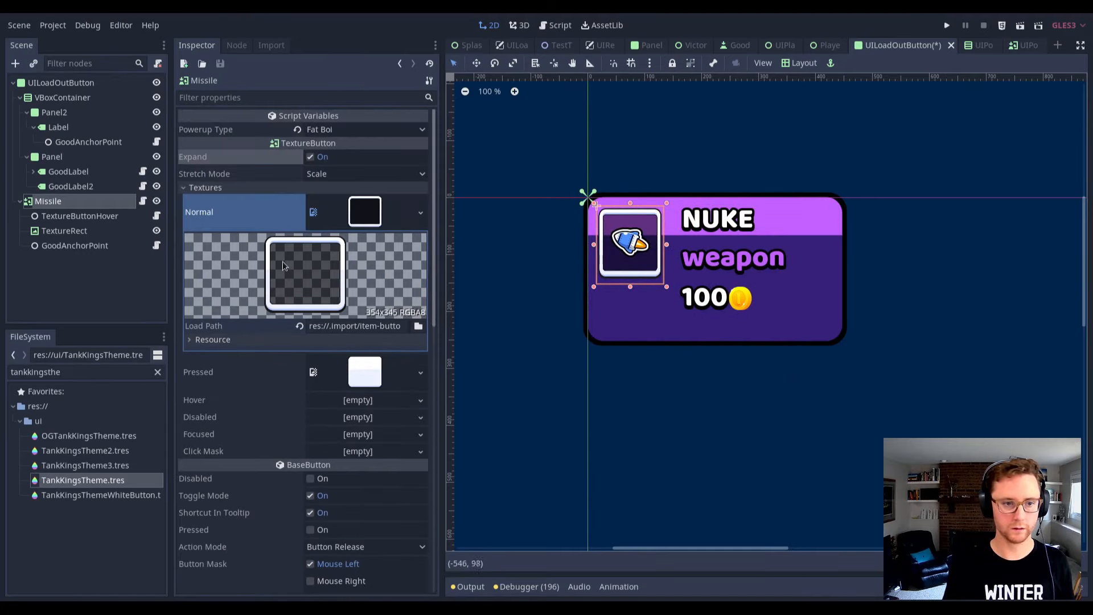
click(336, 174)
click(361, 257)
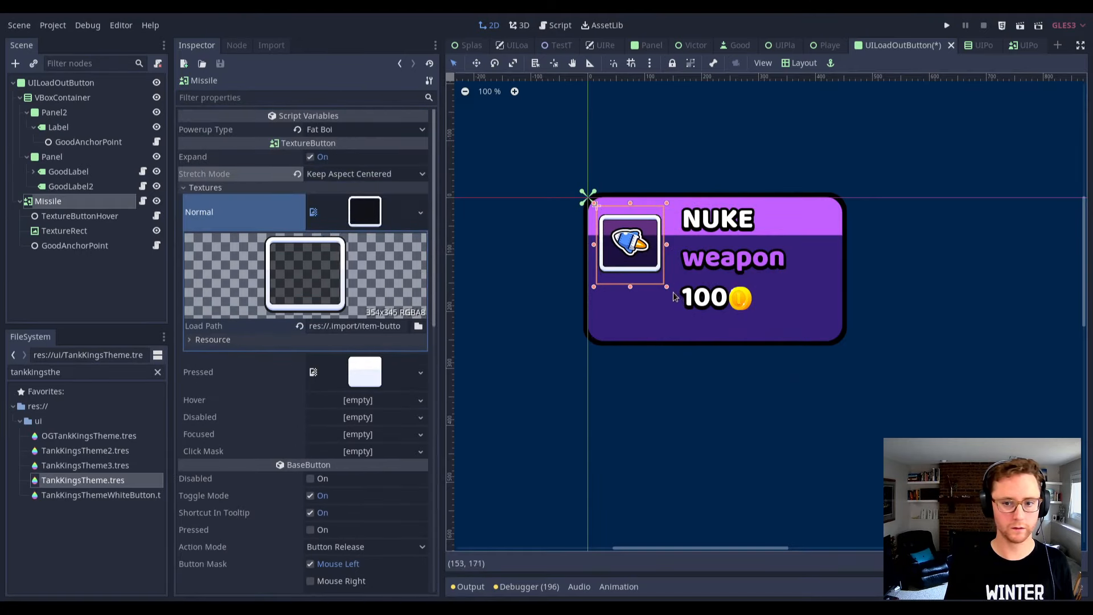
drag(668, 291, 385, 208)
click(357, 181)
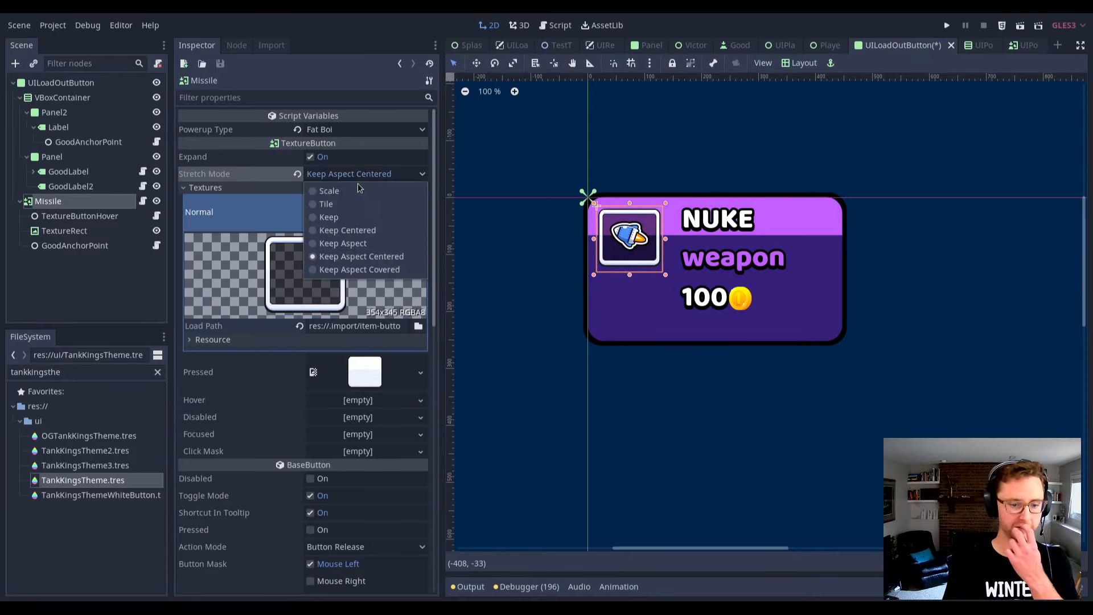
click(210, 192)
click(205, 188)
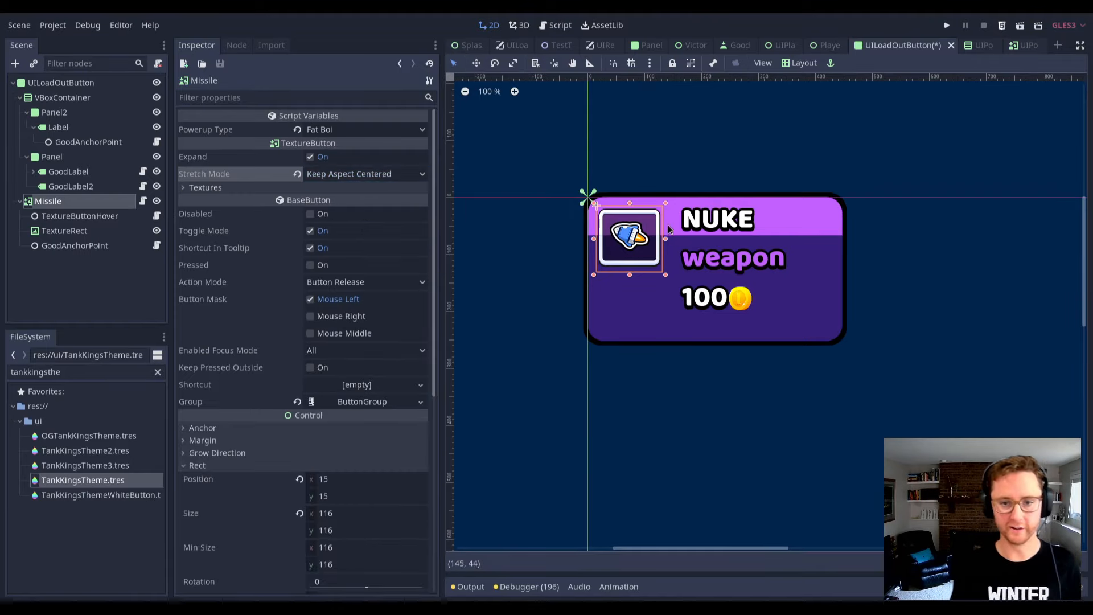
Enlarge the Missile button to about 158 × 181 and set its minimum size to 152 × 152.
scroll(667, 228, up, 5)
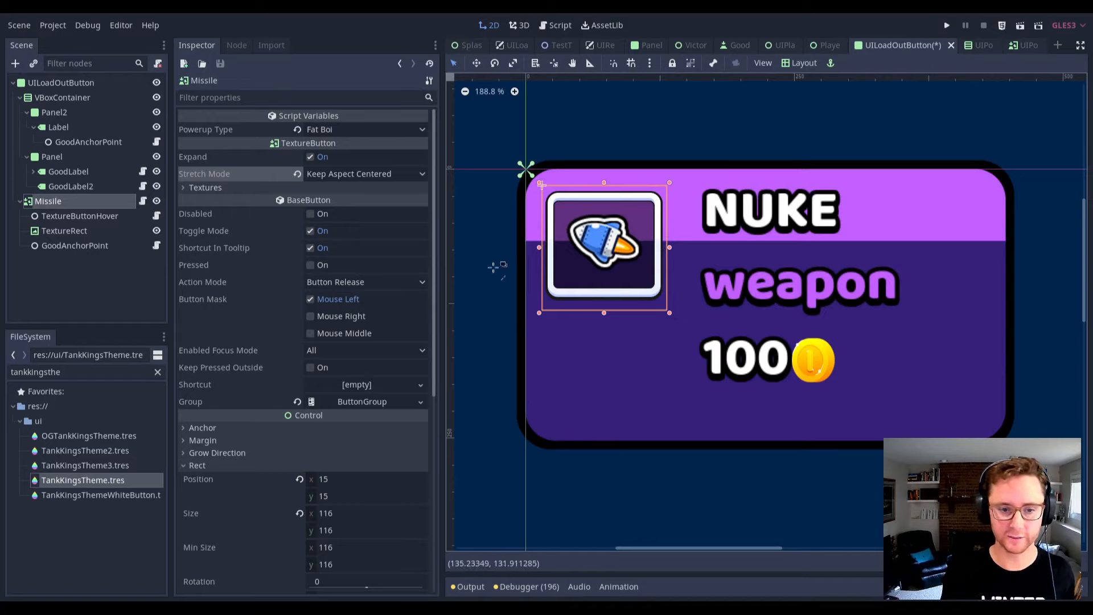
drag(670, 314, 700, 362)
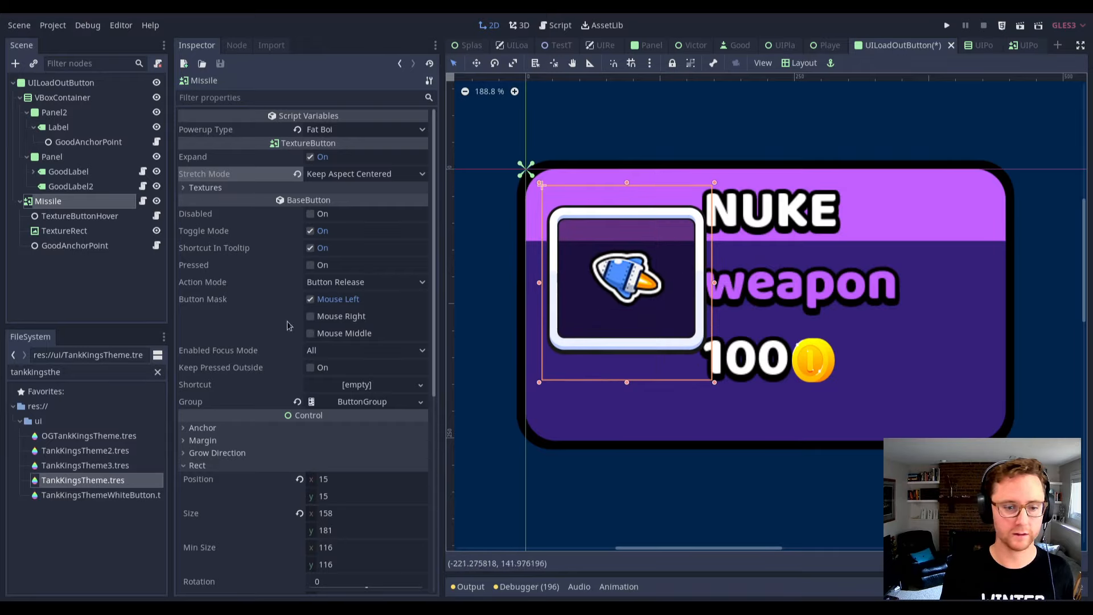
click(354, 547)
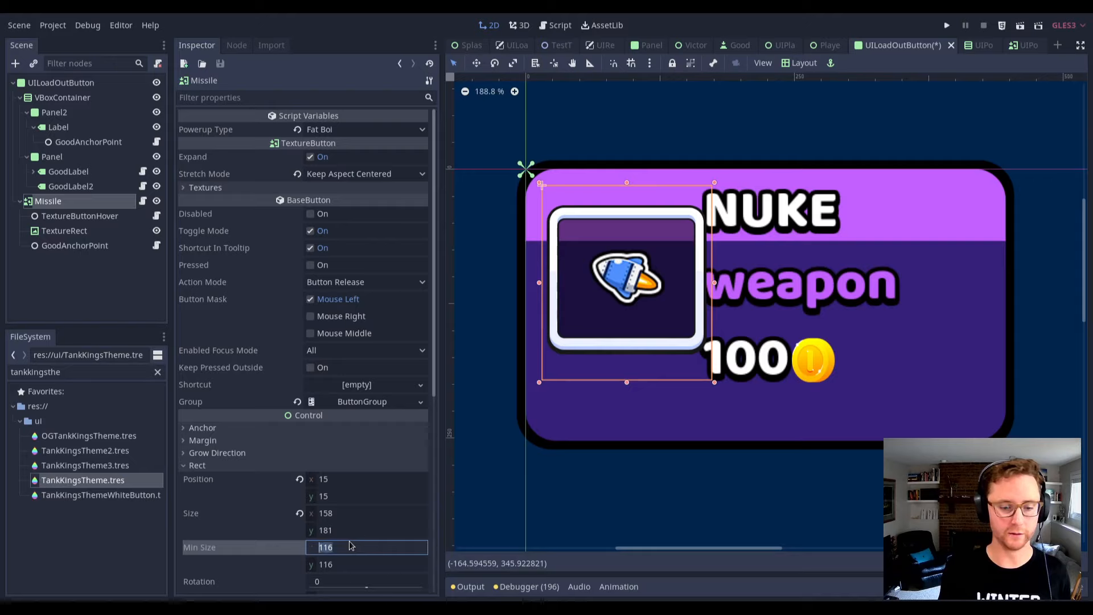
text(156)
key(Tab)
key(shift+Tab)
text(1)
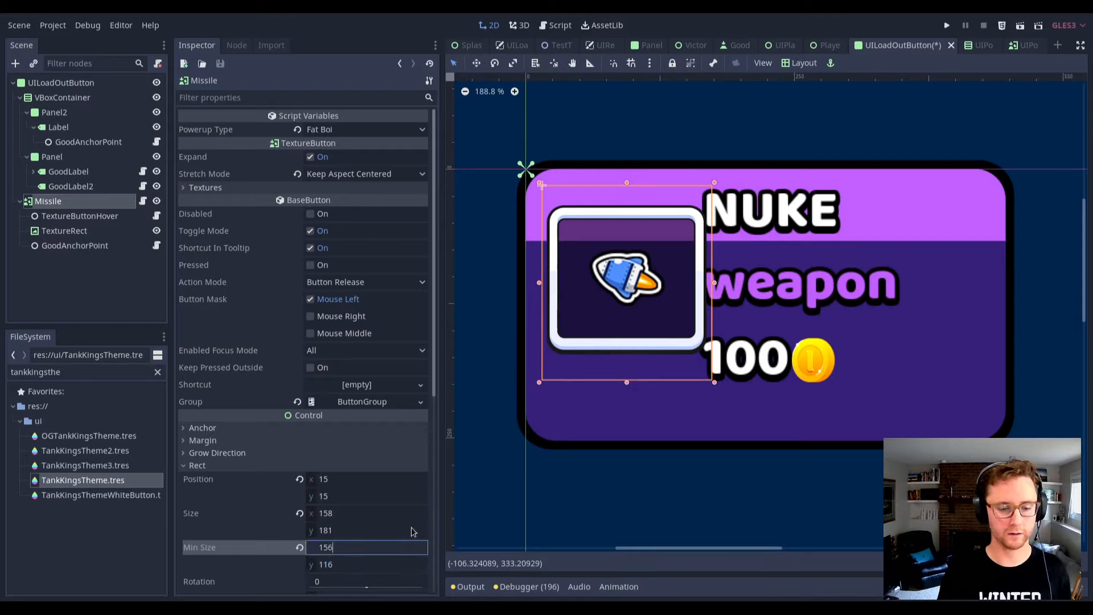
key(BackSpace)
text(2)
key(Tab)
text(16)
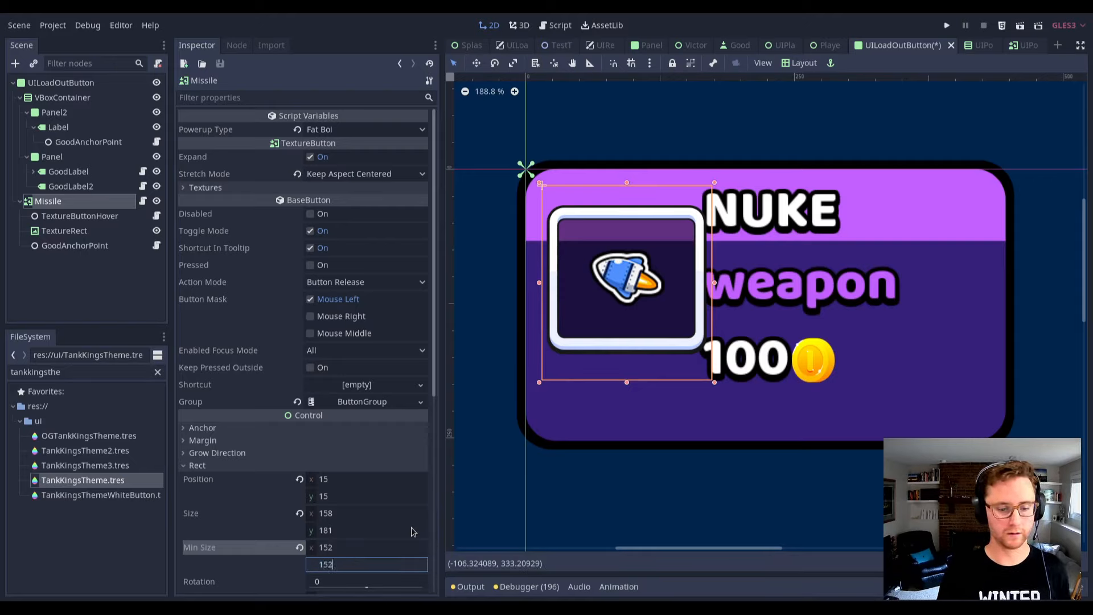
Set the Missile button's size to 152 × 152.
key(shift+Tab)
key(shift+Tab)
key(shift+Tab)
text(152)
key(Tab)
text(152)
key(Tab)
key(Tab)
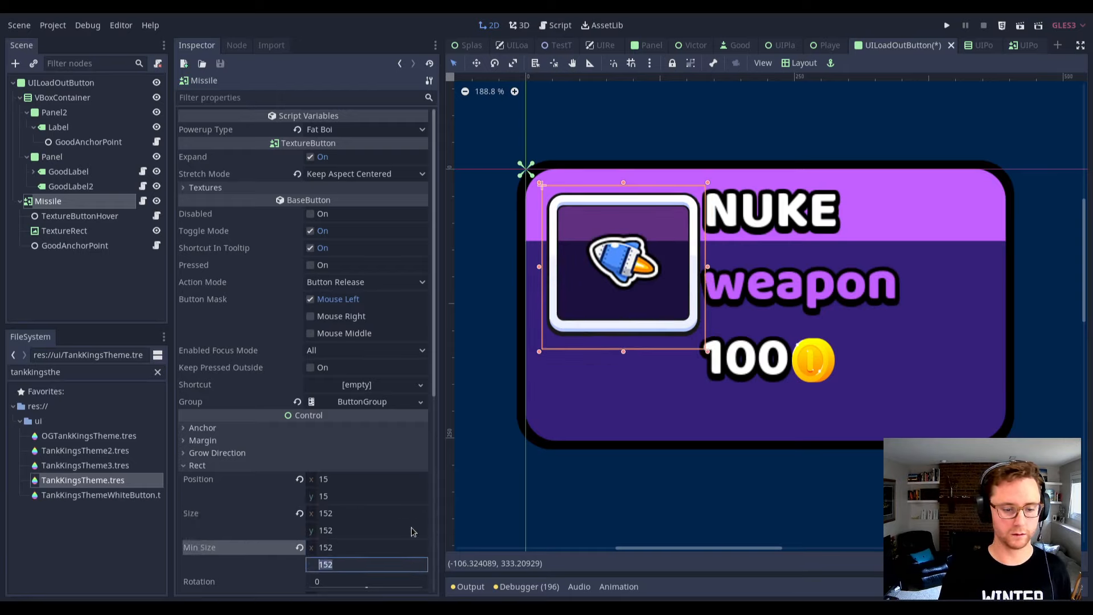
Try a minimum height of 200 on the Missile button and return it to 152.
text(200)
key(Return)
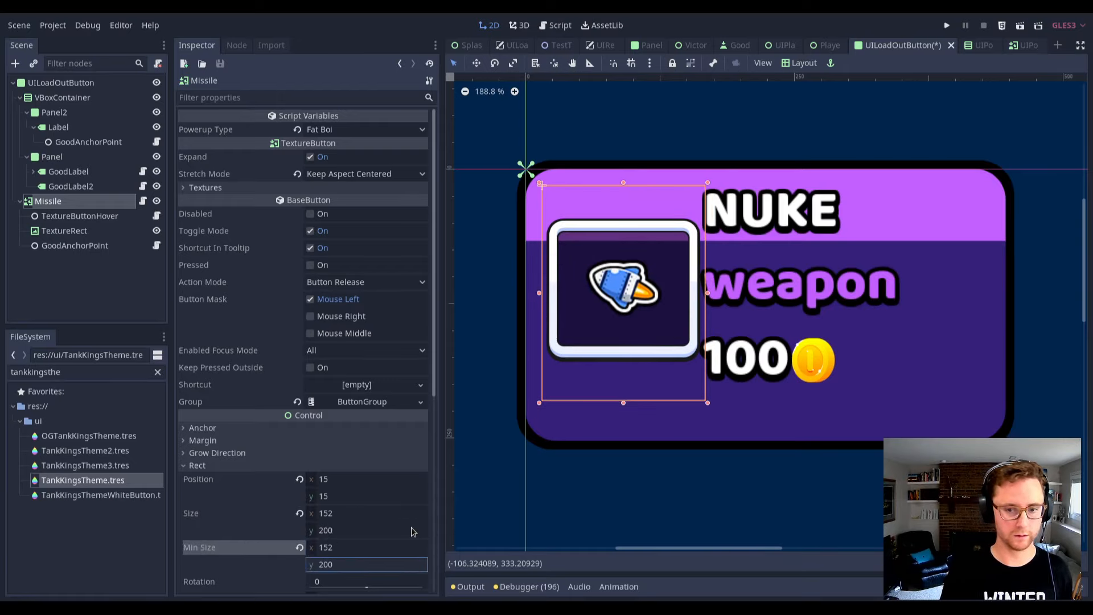
key(ctrl+a)
text(152)
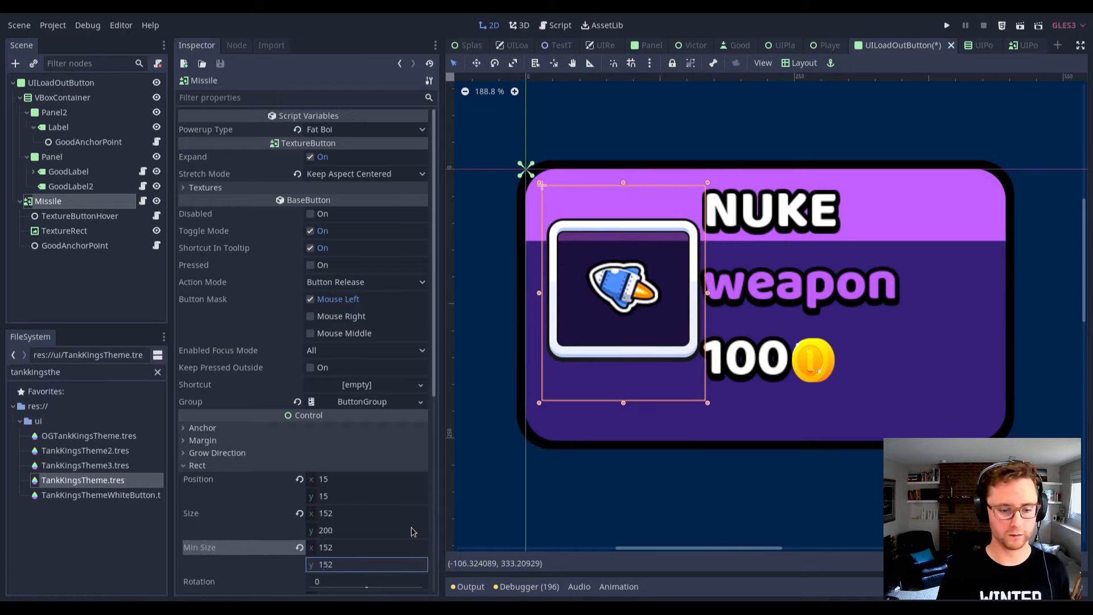
Set the Missile button's height to 152 and save the scene.
click(413, 532)
text(152)
key(Return)
key(ctrl+s)
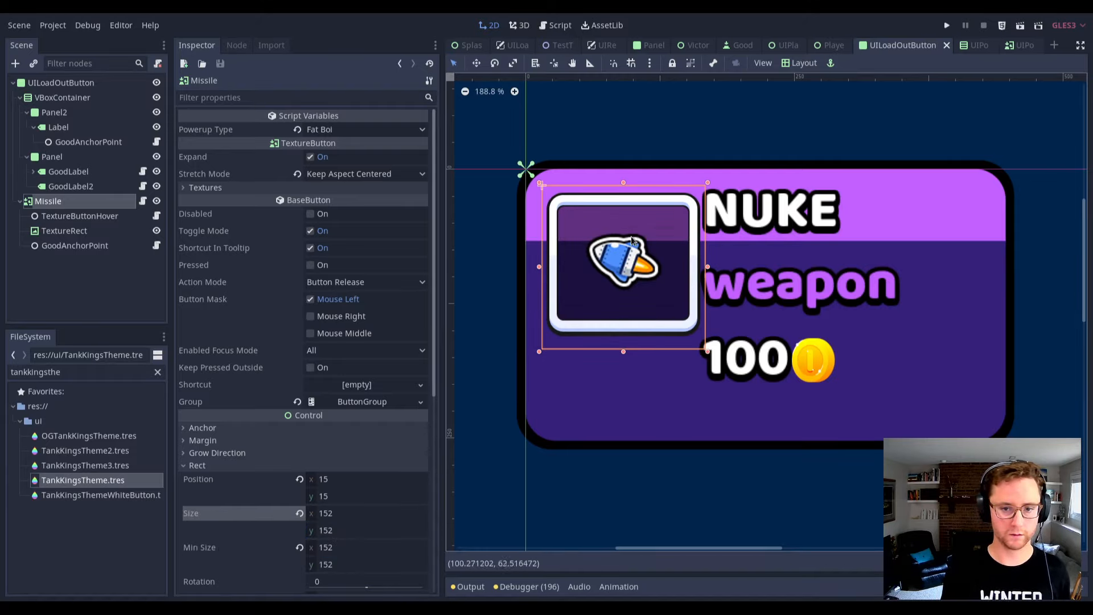
Inspect the Missile button's normal texture and its anchor point's offset, and bring up GoodLabel2's properties.
click(289, 185)
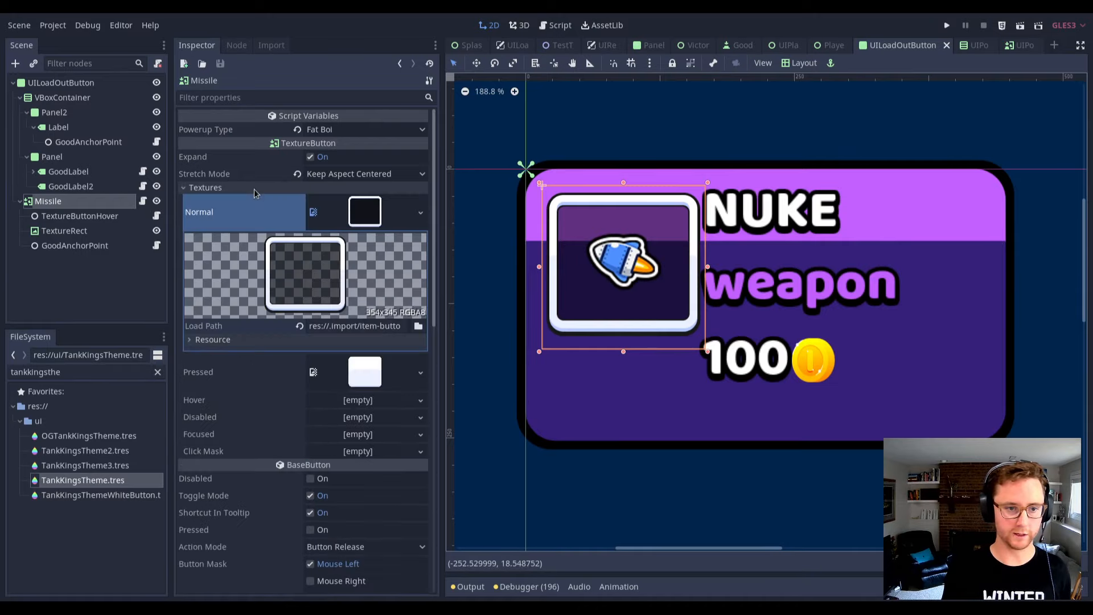
click(75, 246)
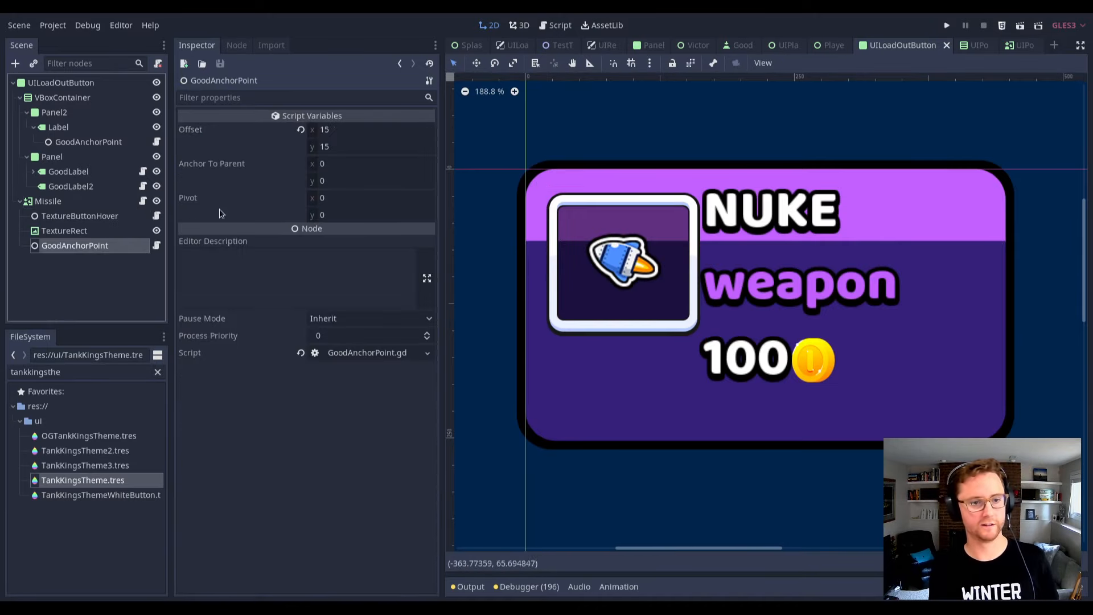
click(348, 129)
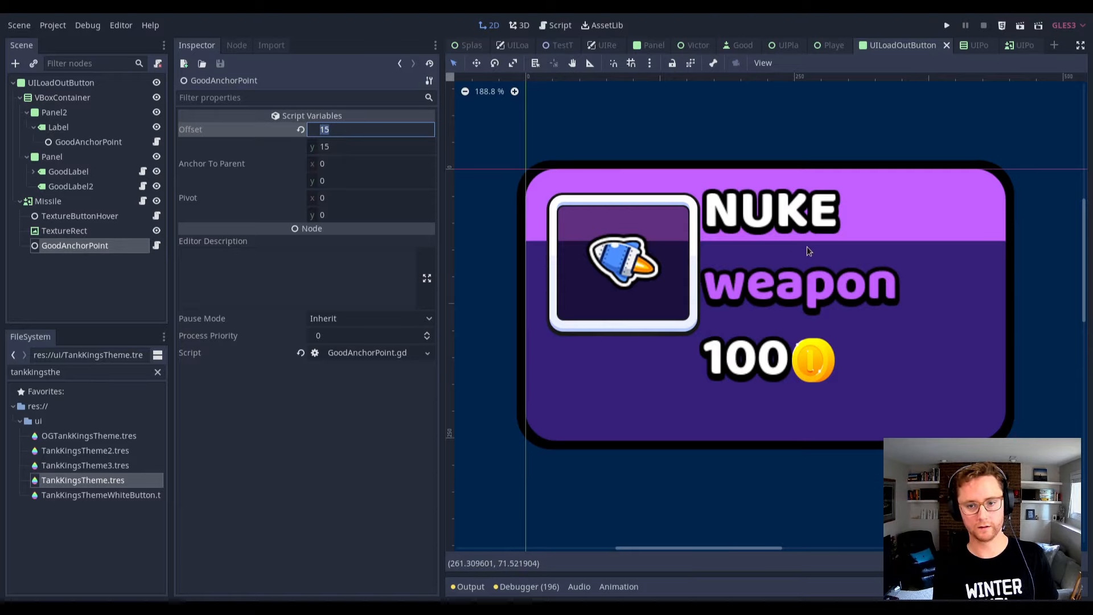
scroll(743, 551, right, 3)
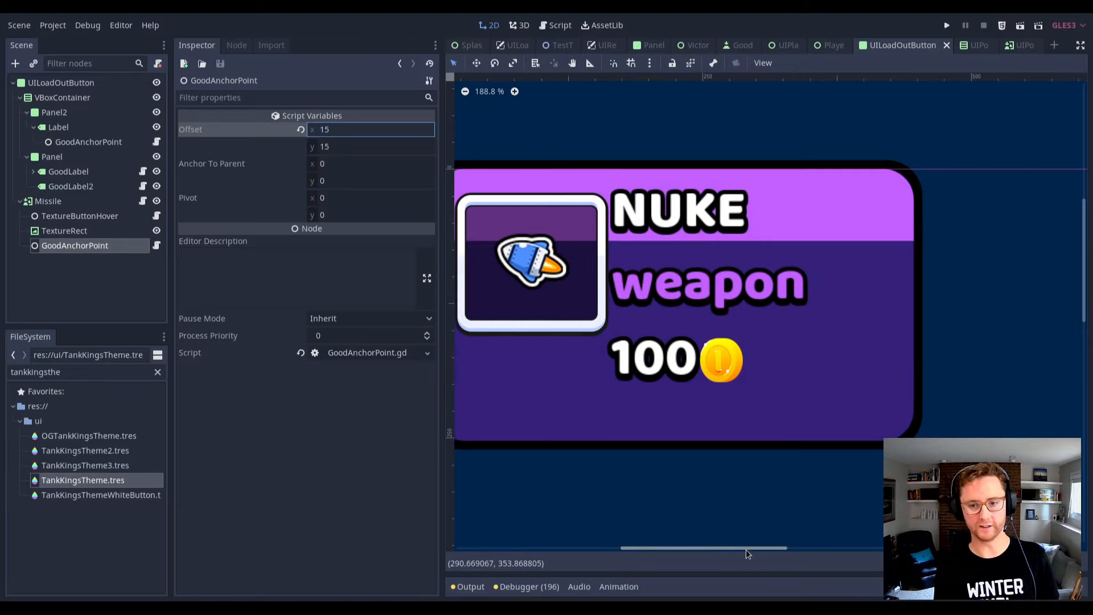
scroll(749, 465, down, 2)
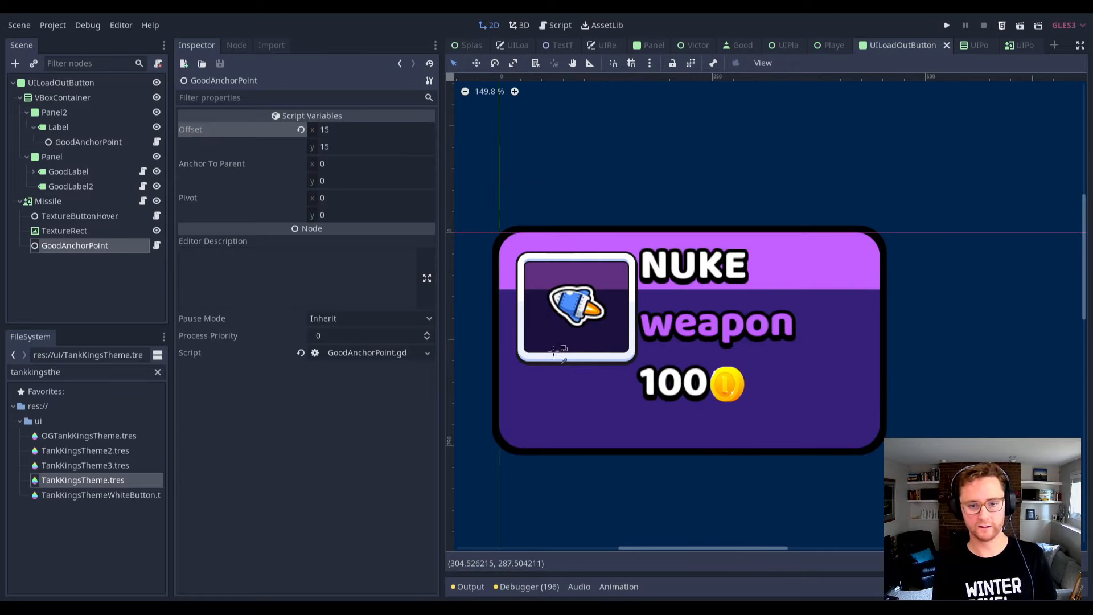
click(82, 188)
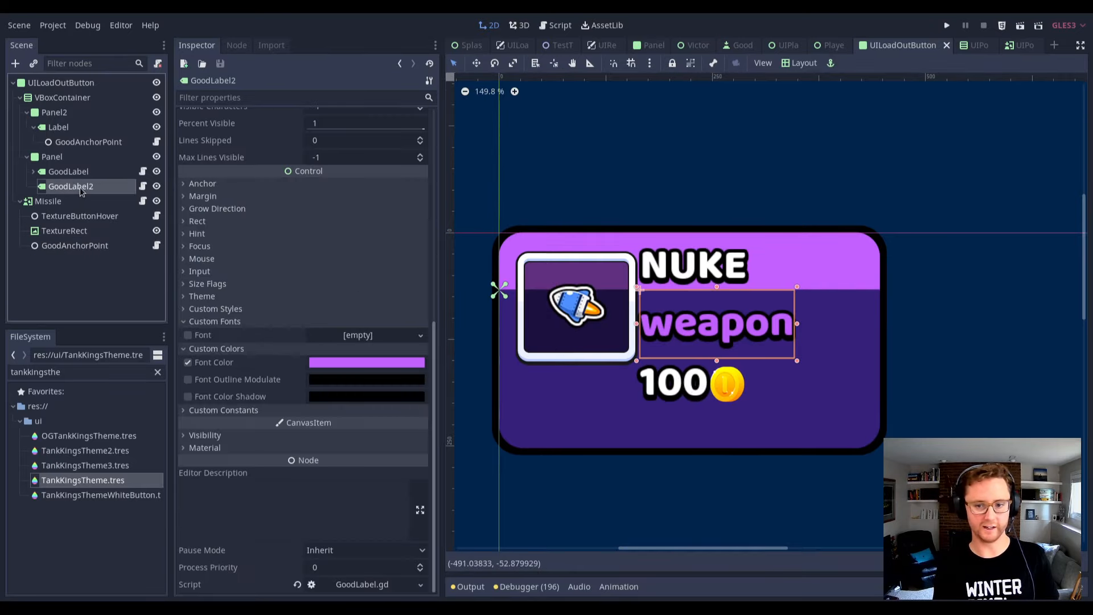
Try a vertical parent anchor of 1 on GoodLabel and return it to 0.
click(80, 172)
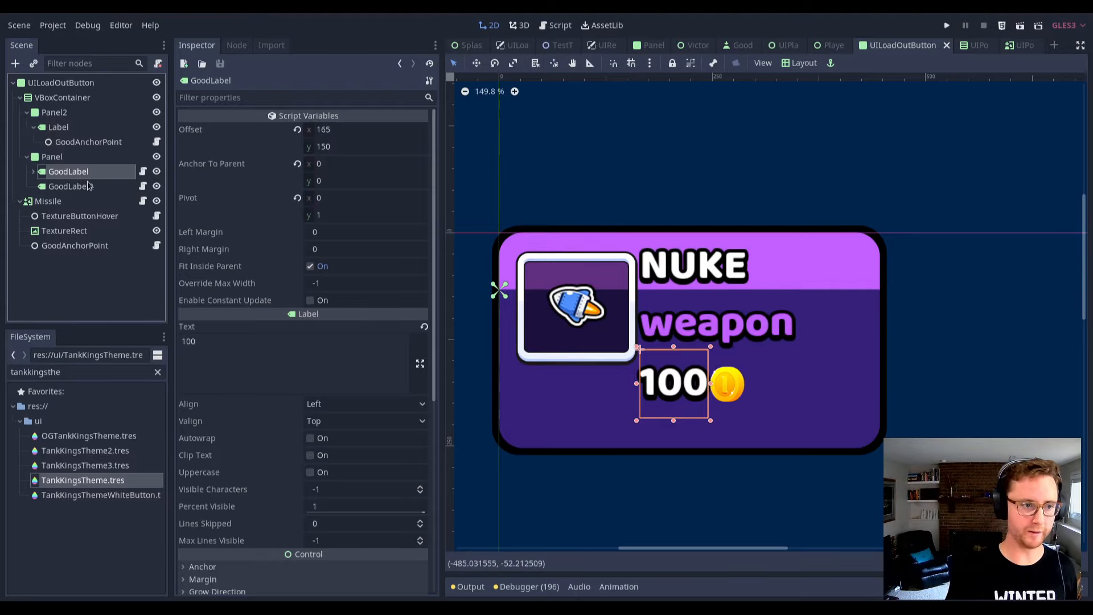
click(335, 181)
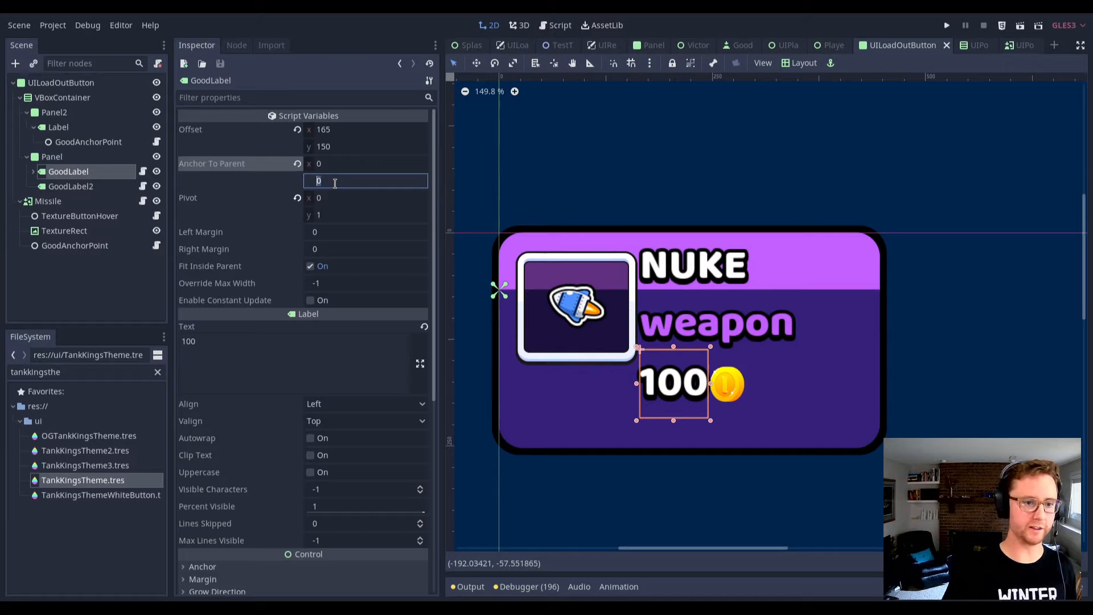
key(Return)
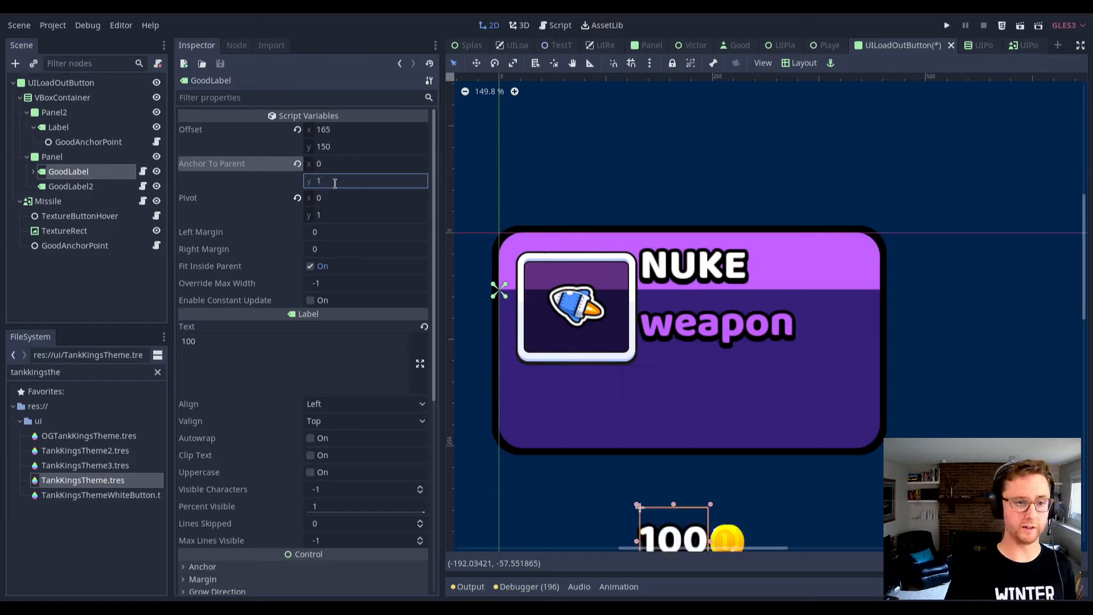
click(335, 181)
text(0)
key(Return)
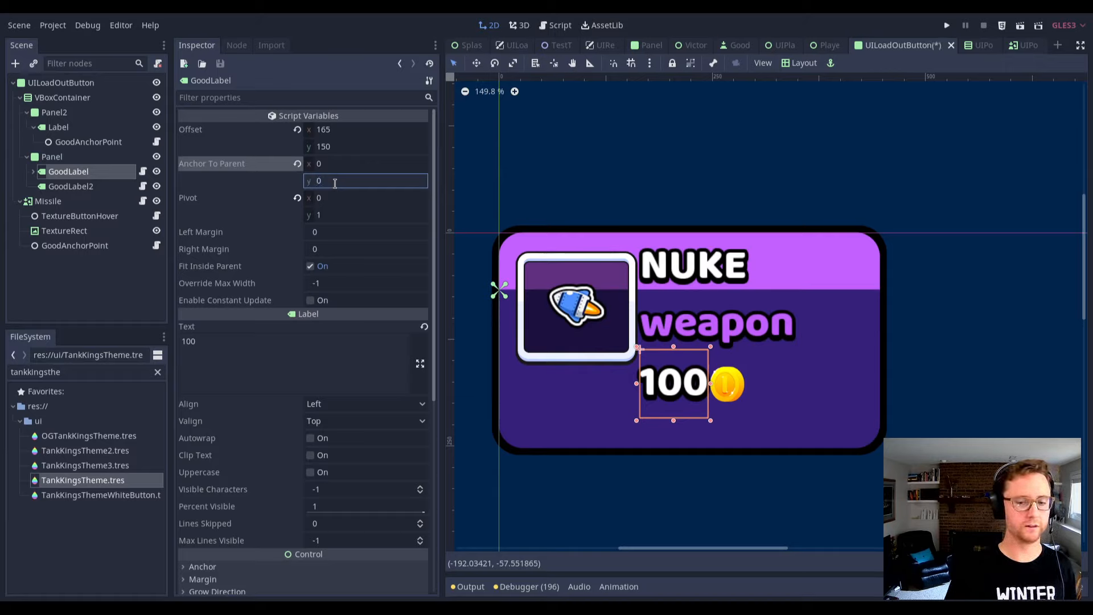
Try a vertical offset of 0 on GoodLabel and return it to 150.
key(shift+Tab)
key(shift+Tab)
text(0)
key(Return)
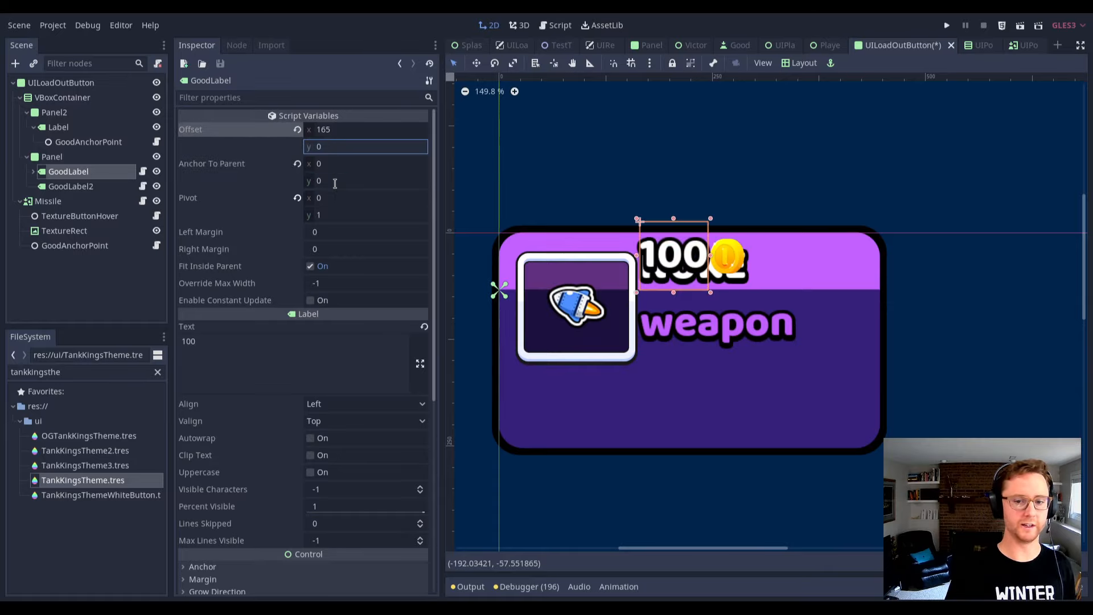
key(BackSpace)
text(150)
key(Return)
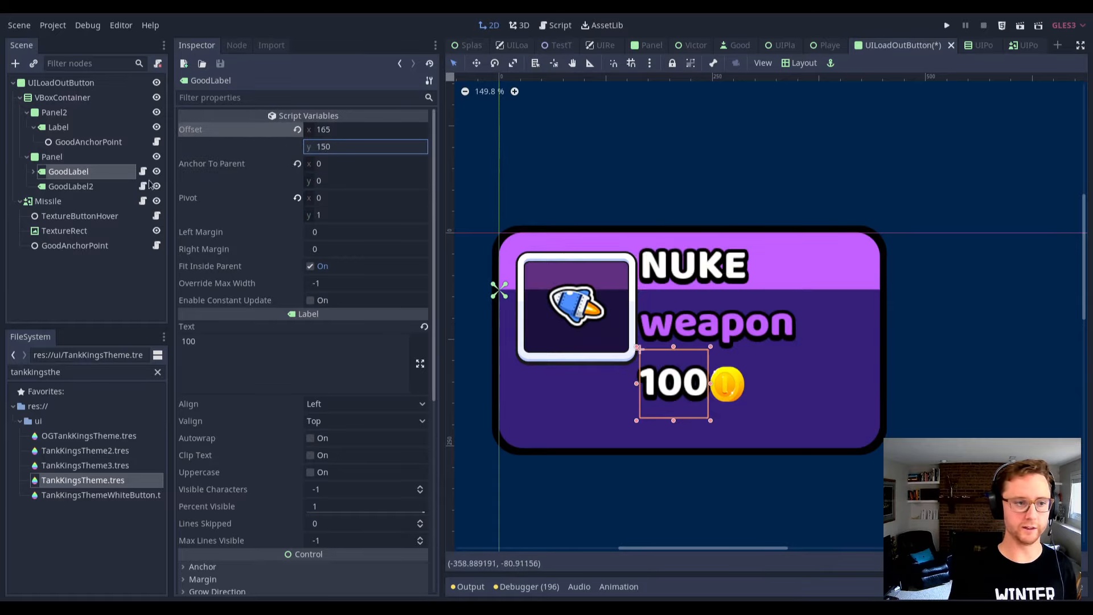
Inspect GoodLabel2's offset, parent anchor and Rect properties, and save the scene.
click(130, 187)
scroll(342, 171, up, 6)
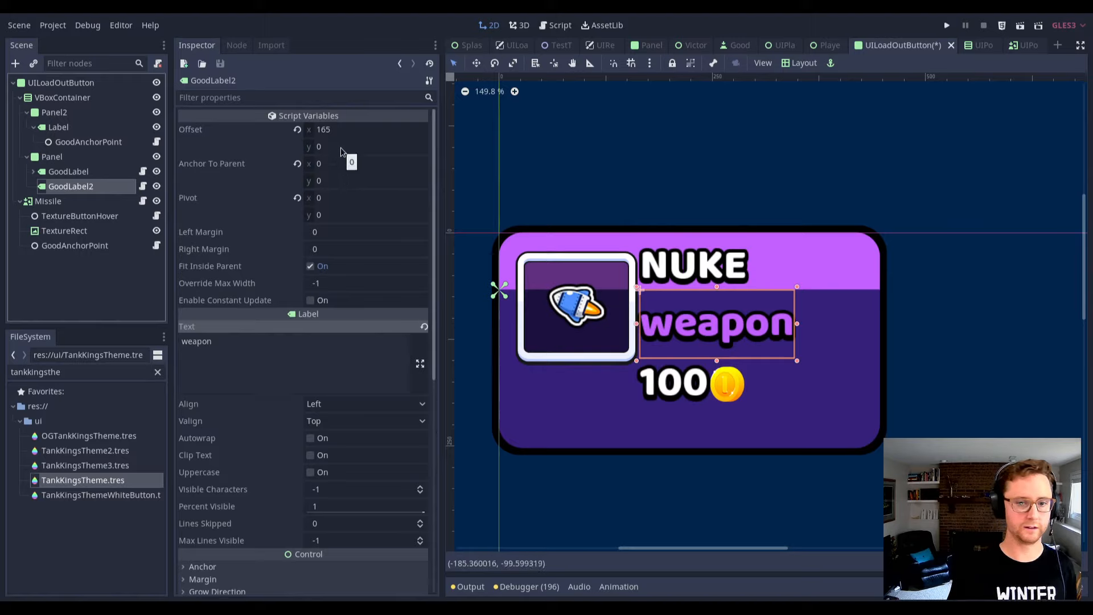
click(341, 148)
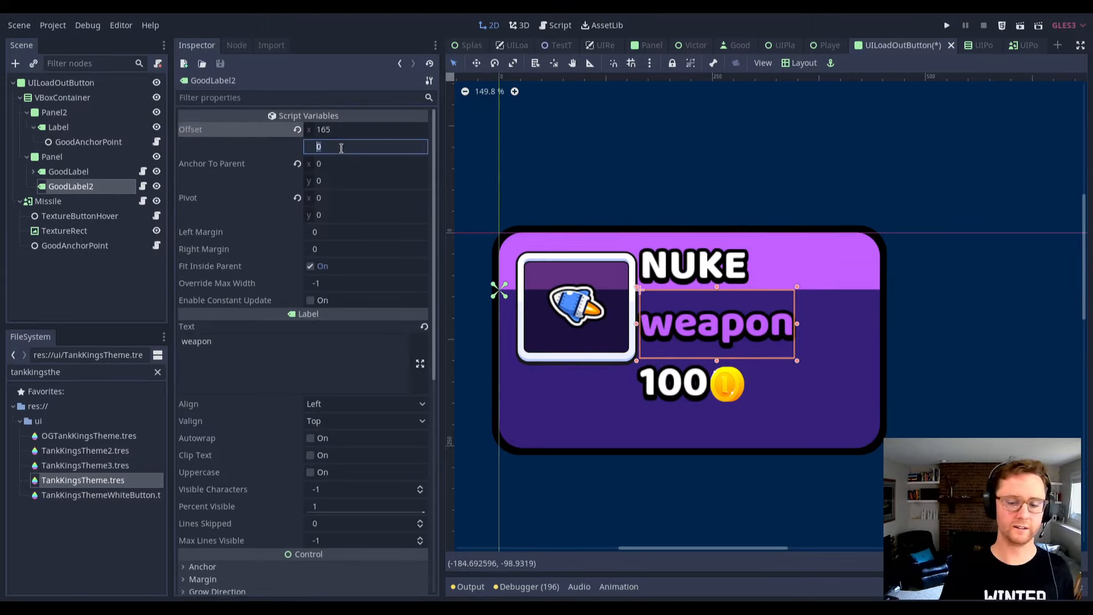
key(Tab)
key(Tab)
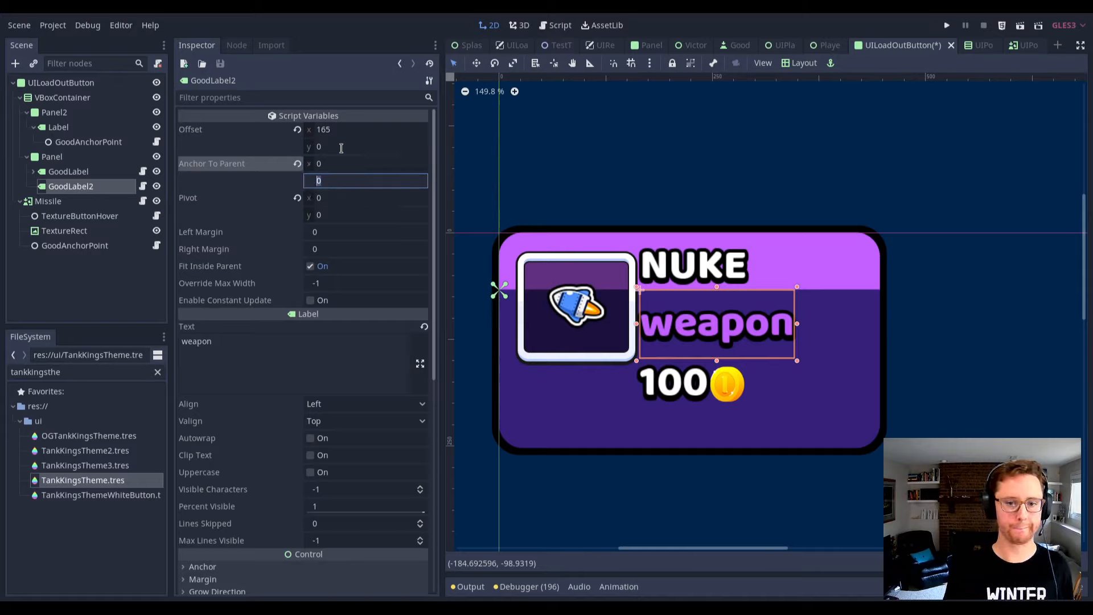
key(shift+Tab)
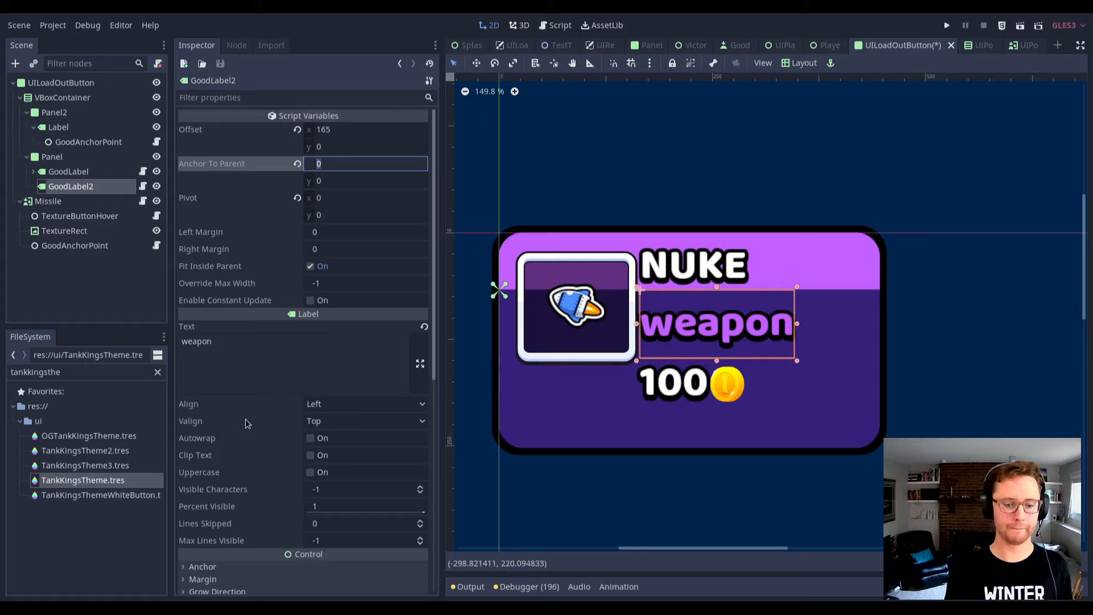
click(233, 523)
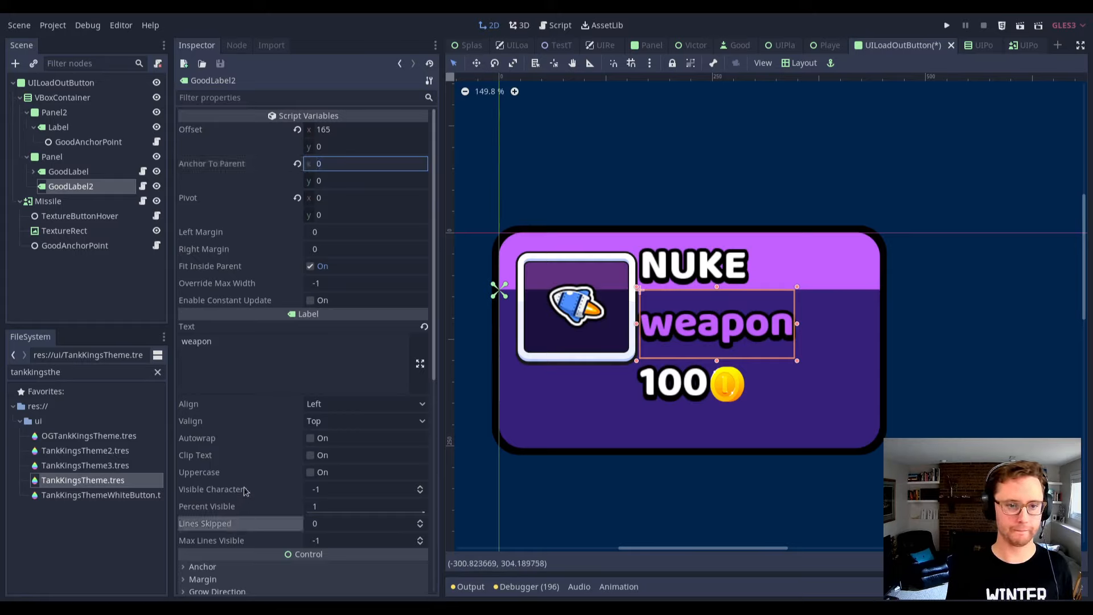
click(109, 186)
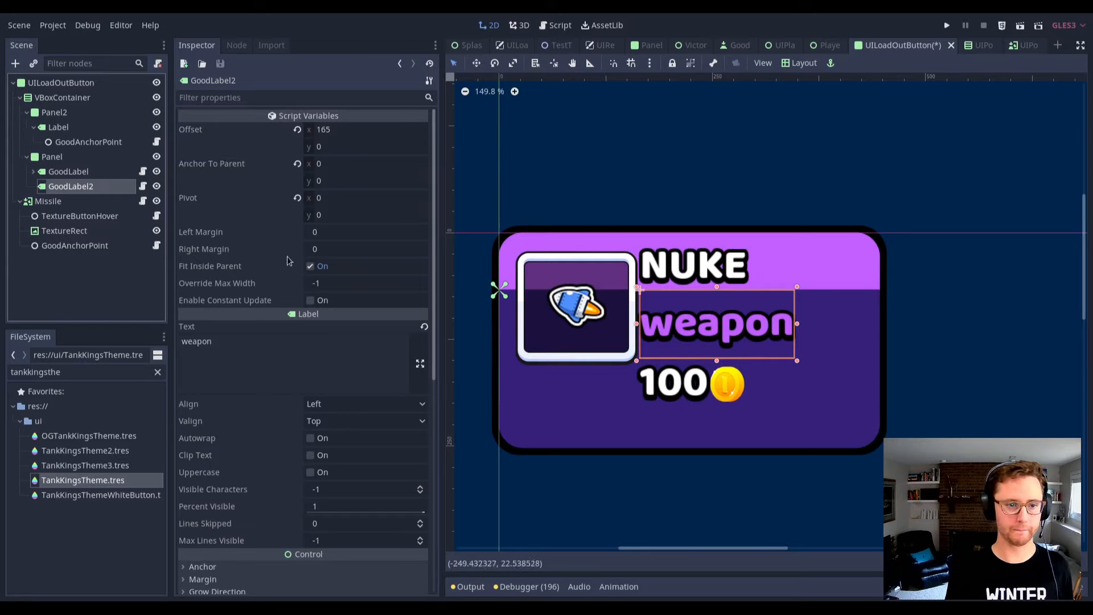
scroll(302, 319, down, 1)
scroll(314, 380, down, 2)
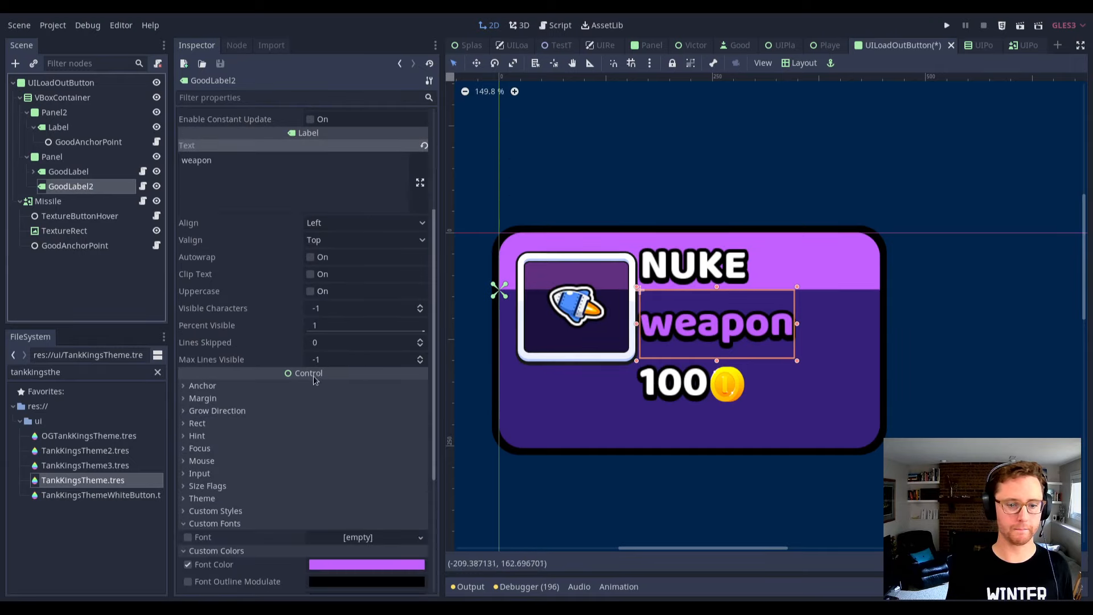
scroll(313, 380, down, 2)
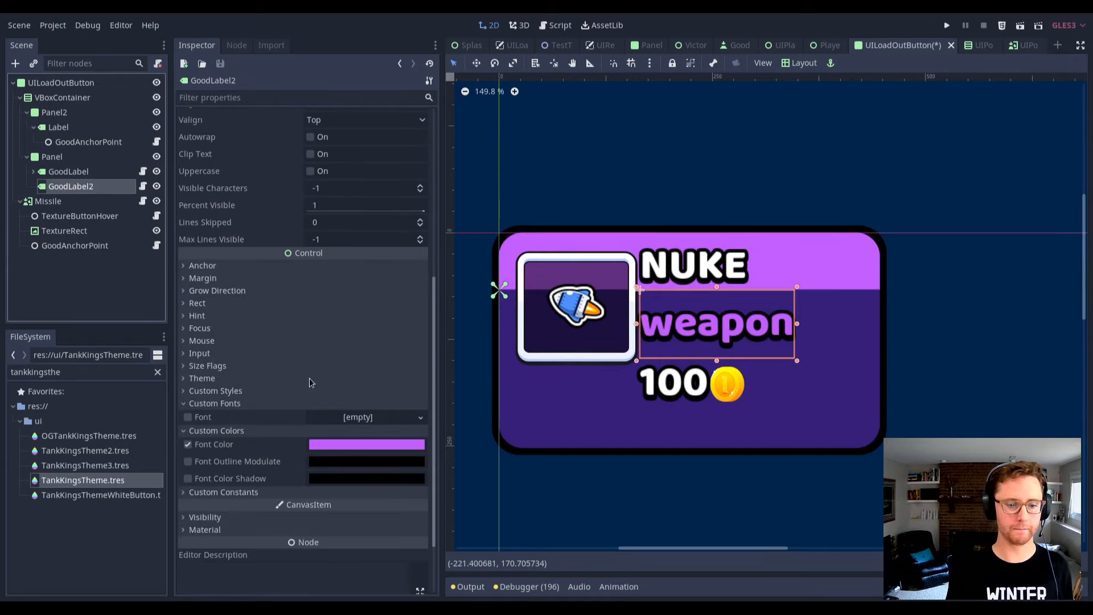
click(197, 304)
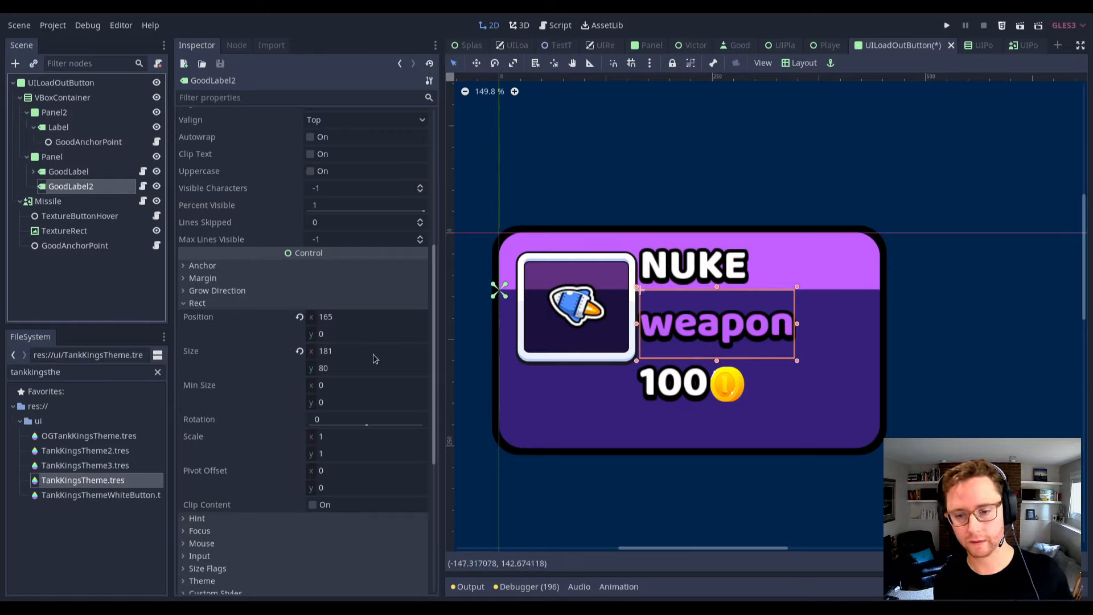
key(ctrl+s)
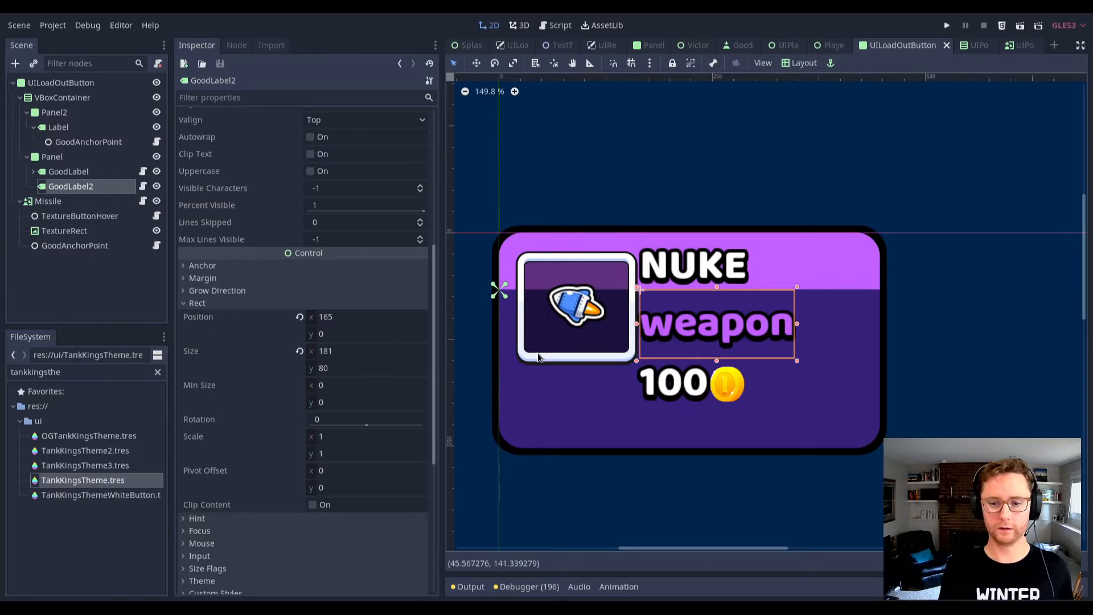
Look through GoodLabel2's remaining Control properties and bring up the Panel's properties.
scroll(319, 432, down, 5)
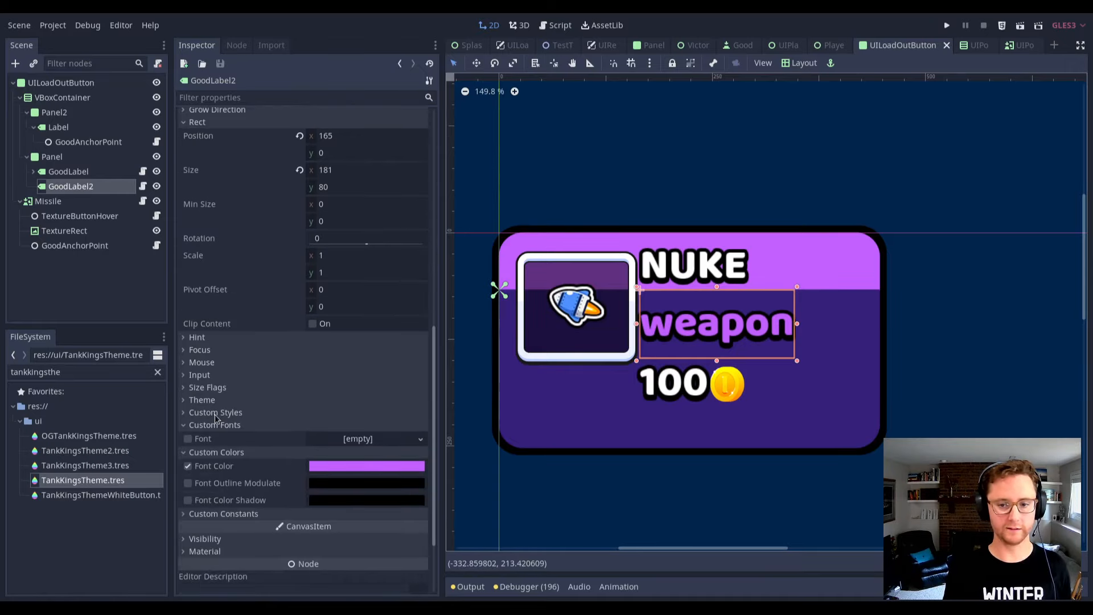
scroll(250, 455, up, 6)
scroll(248, 450, down, 4)
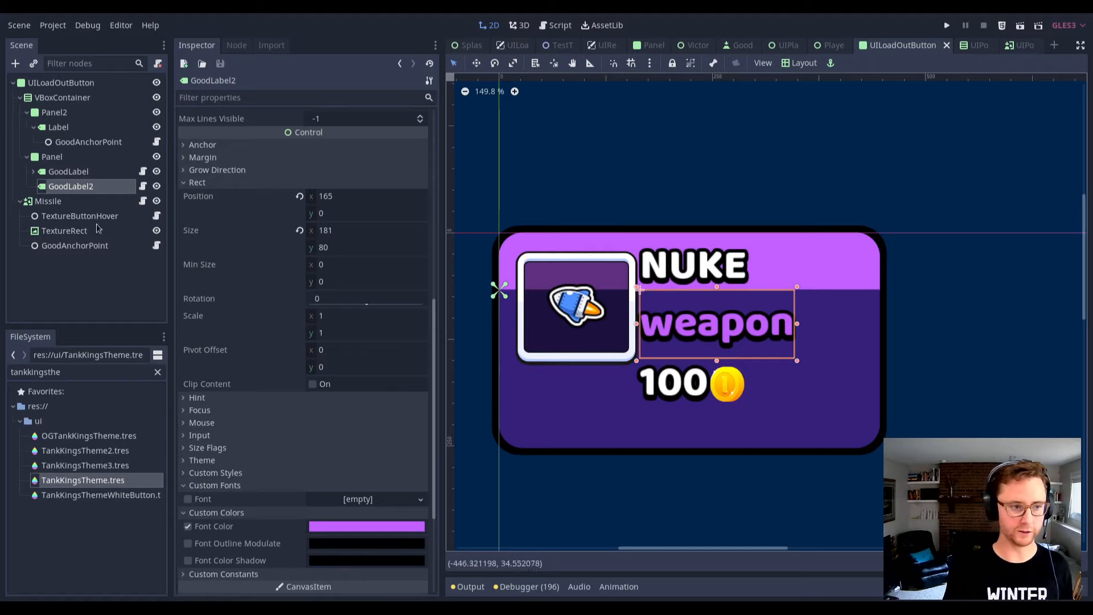
scroll(306, 406, down, 3)
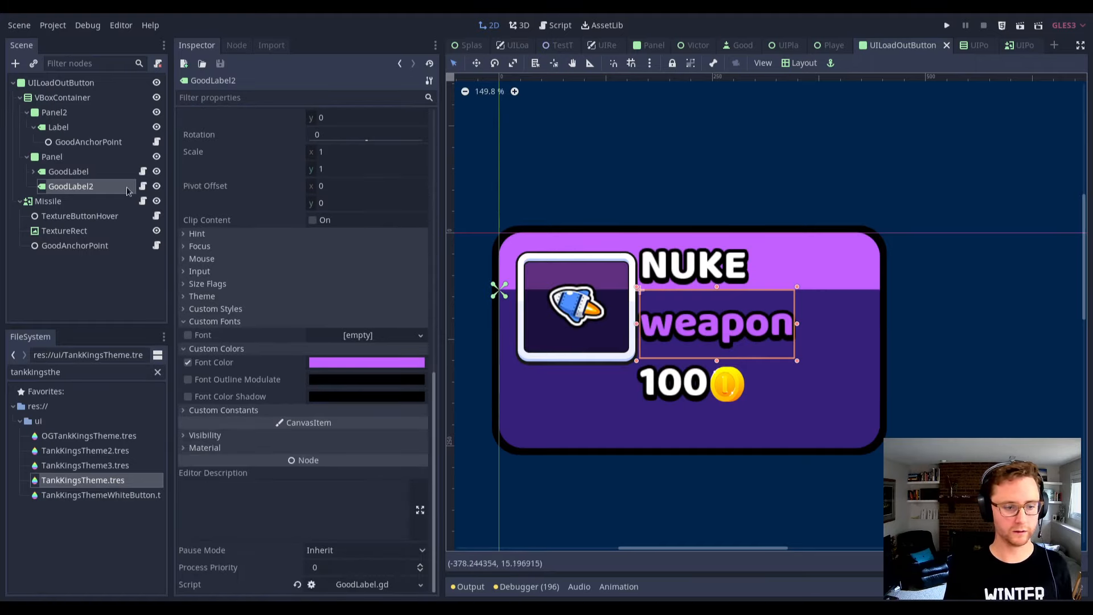
click(87, 153)
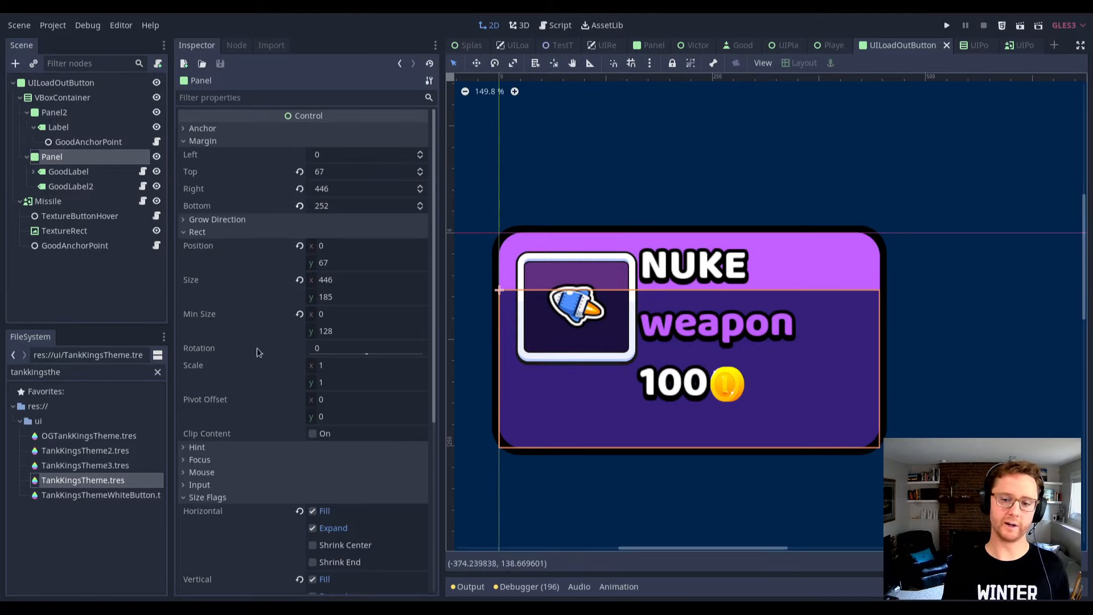
Re-enter 150 as GoodLabel's vertical offset.
click(68, 172)
click(343, 147)
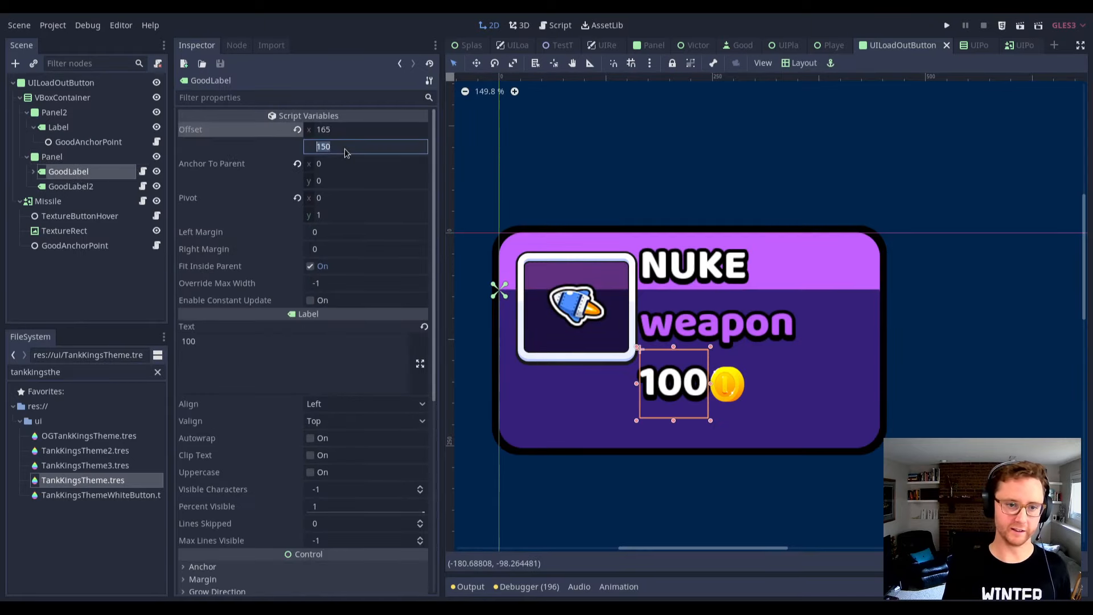
text(1)
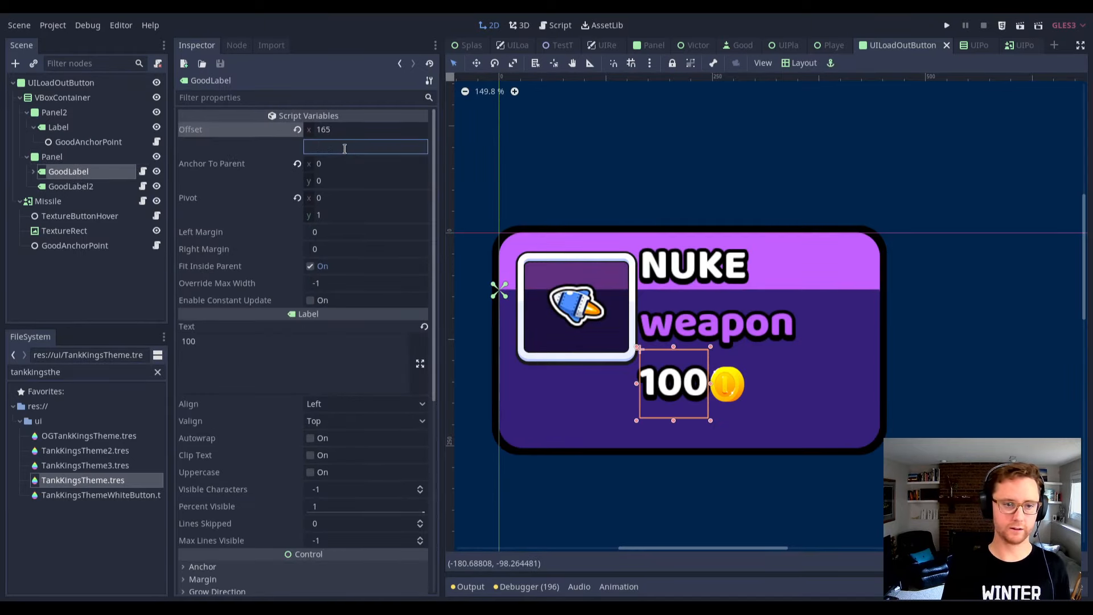
text(165)
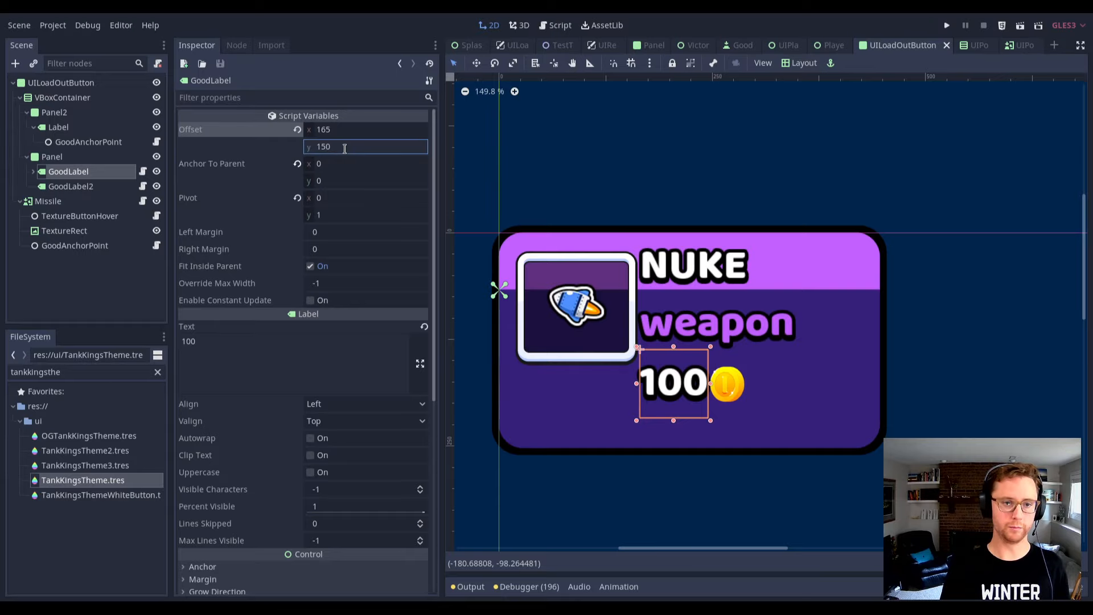
Try a horizontal offset of 180 on GoodLabel2.
click(71, 186)
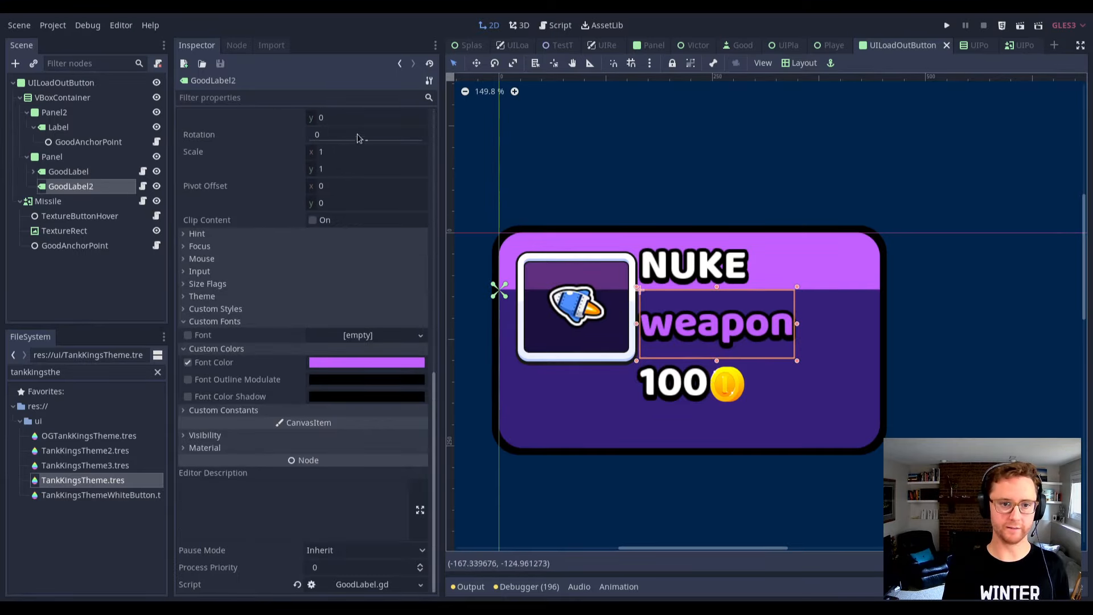
scroll(357, 139, up, 10)
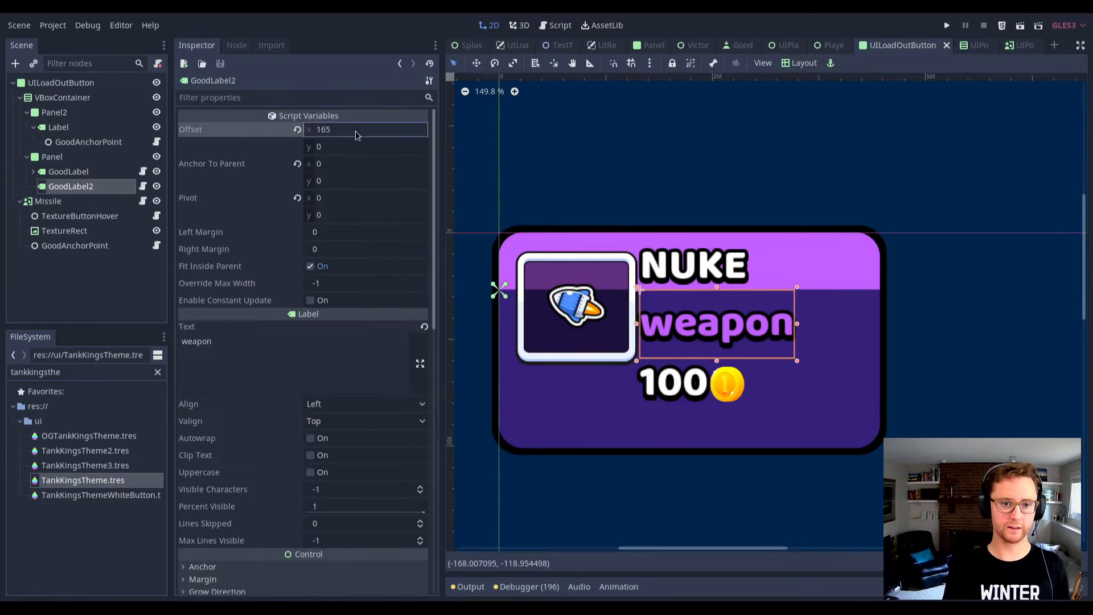
click(357, 131)
text(180)
key(Return)
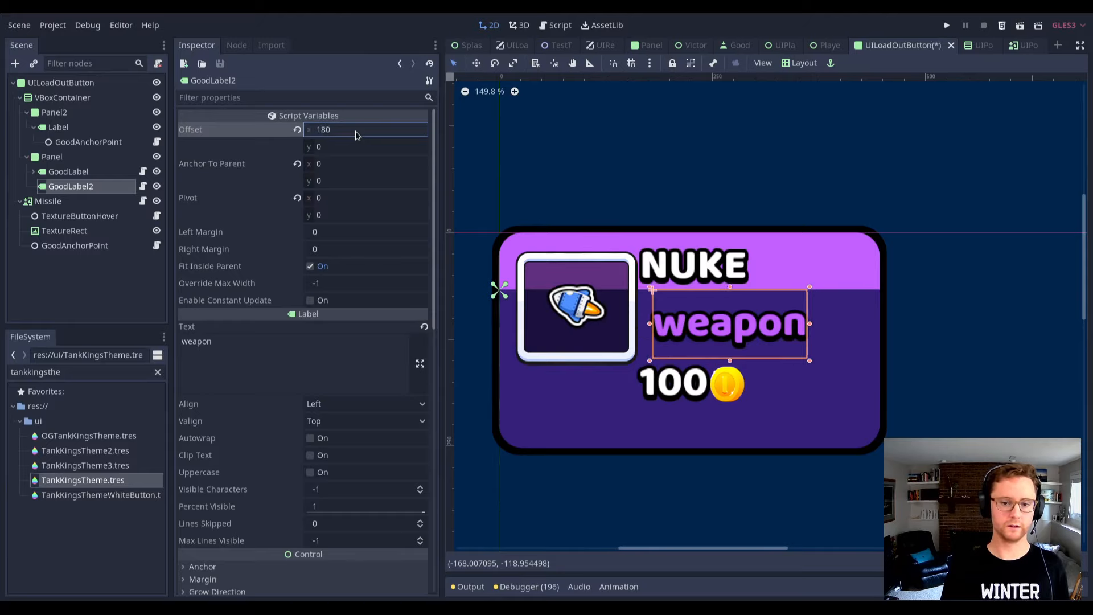
Set GoodLabel2's vertical offset to -16 to move the weapon text closer to the NUKE title.
key(Tab)
text(1-)
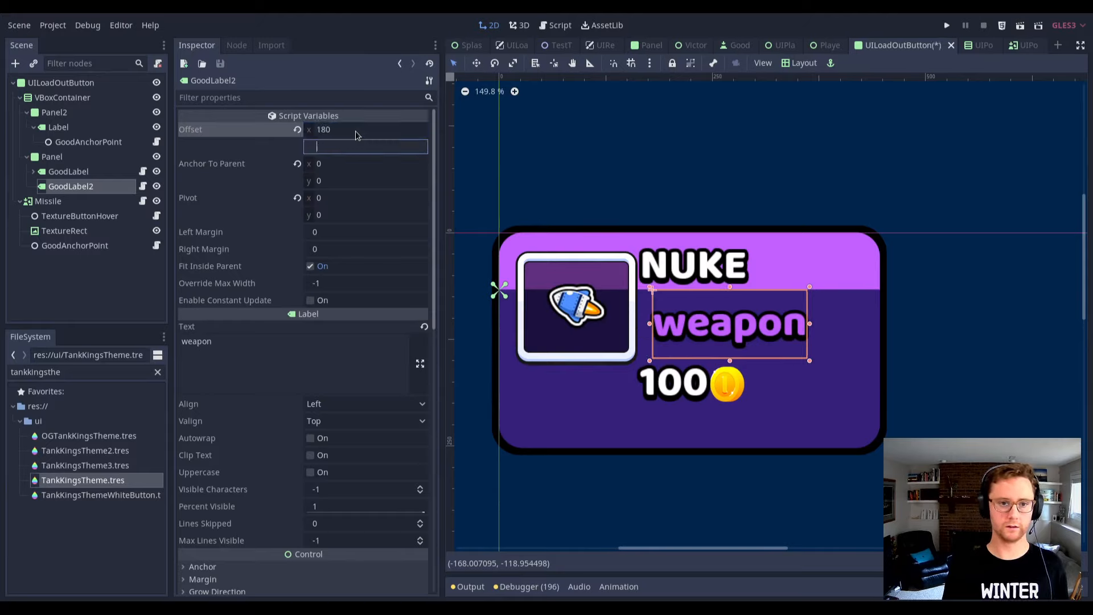
text(0)
key(Return)
key(Return)
text(-18)
key(Return)
key(Return)
key(BackSpace)
text(6)
key(Return)
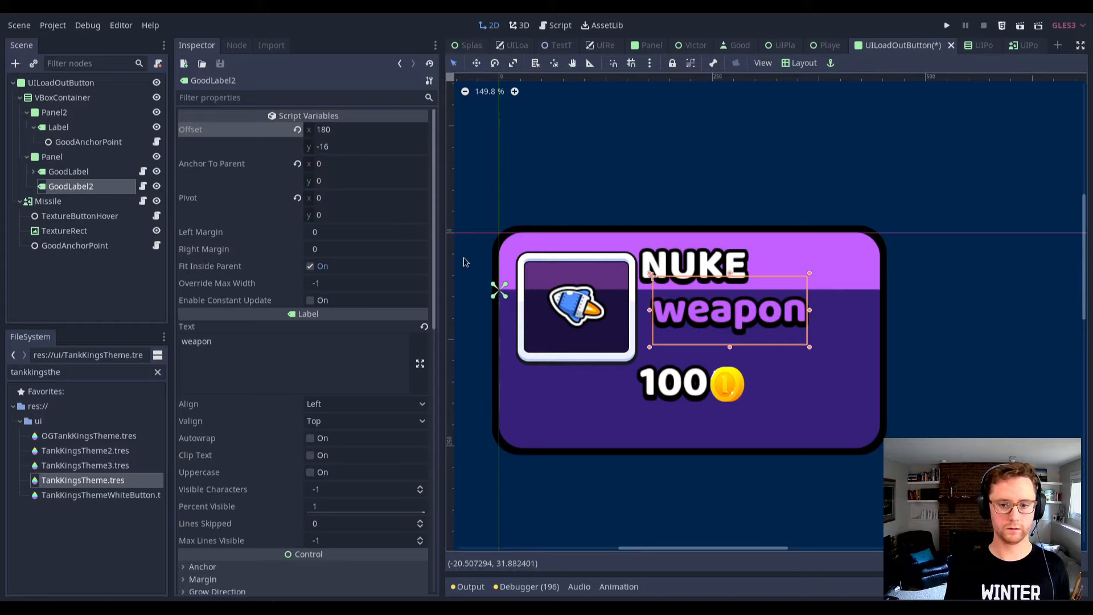
Set GoodLabel2's horizontal offset to 175 and save the scene.
click(348, 131)
text(1)
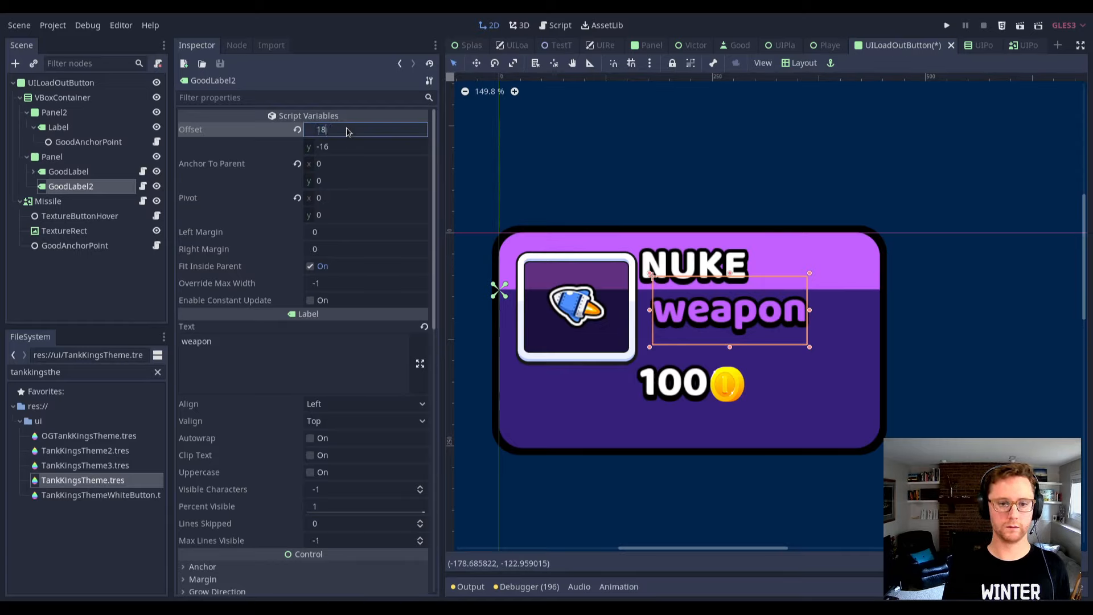
text(75)
key(Return)
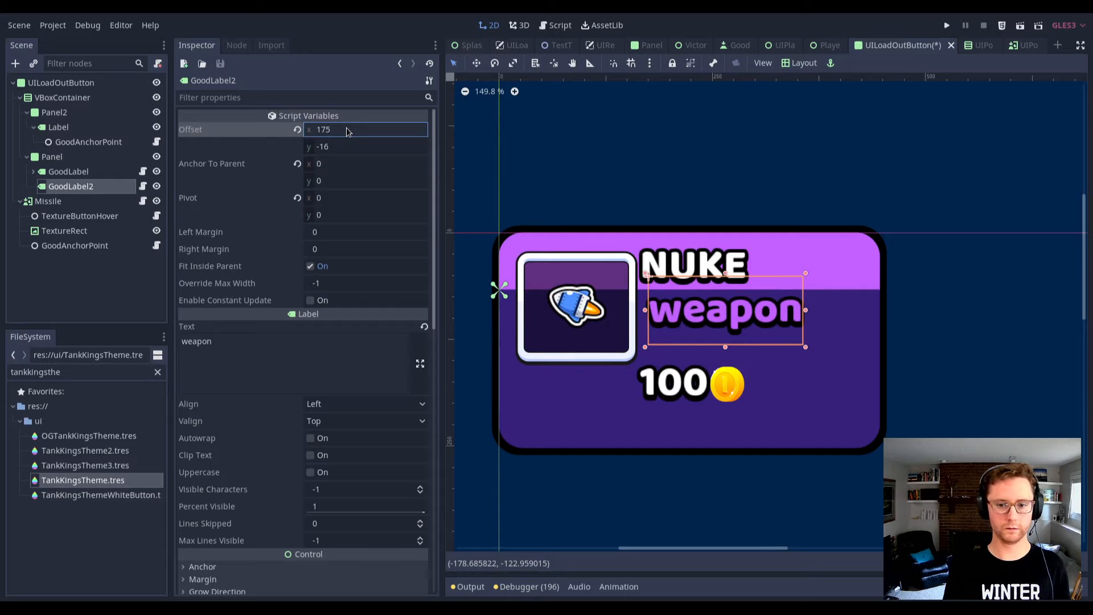
key(ctrl+s)
Set GoodLabel's horizontal offset to 175 to align the price with the weapon text.
click(68, 171)
click(351, 131)
text(1)
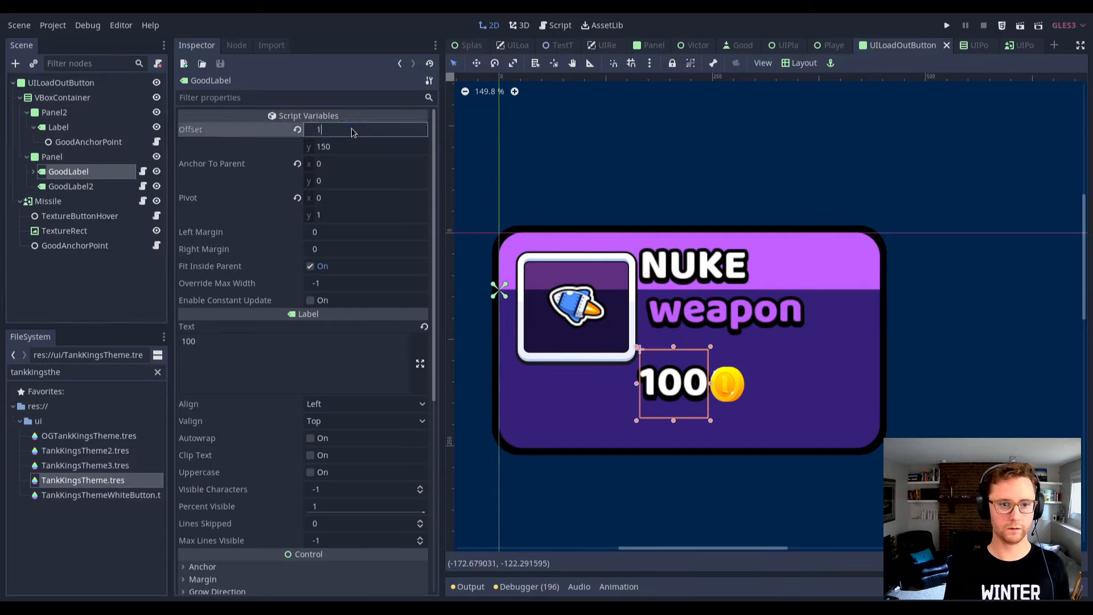
text(75)
key(Return)
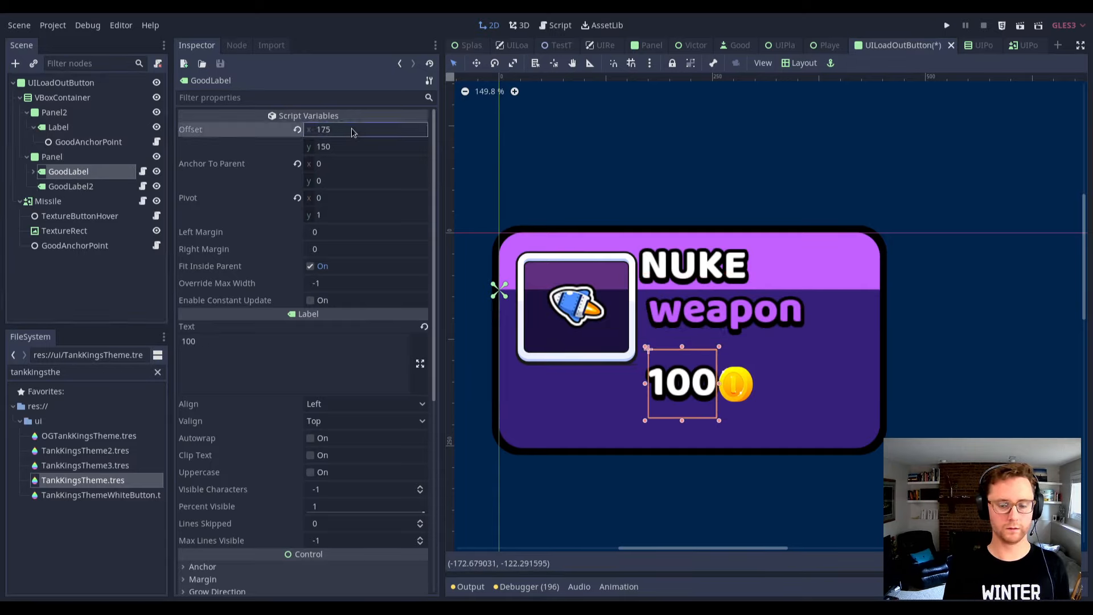
Set GoodLabel's vertical offset to 120 and save the scene.
key(Tab)
text(1)
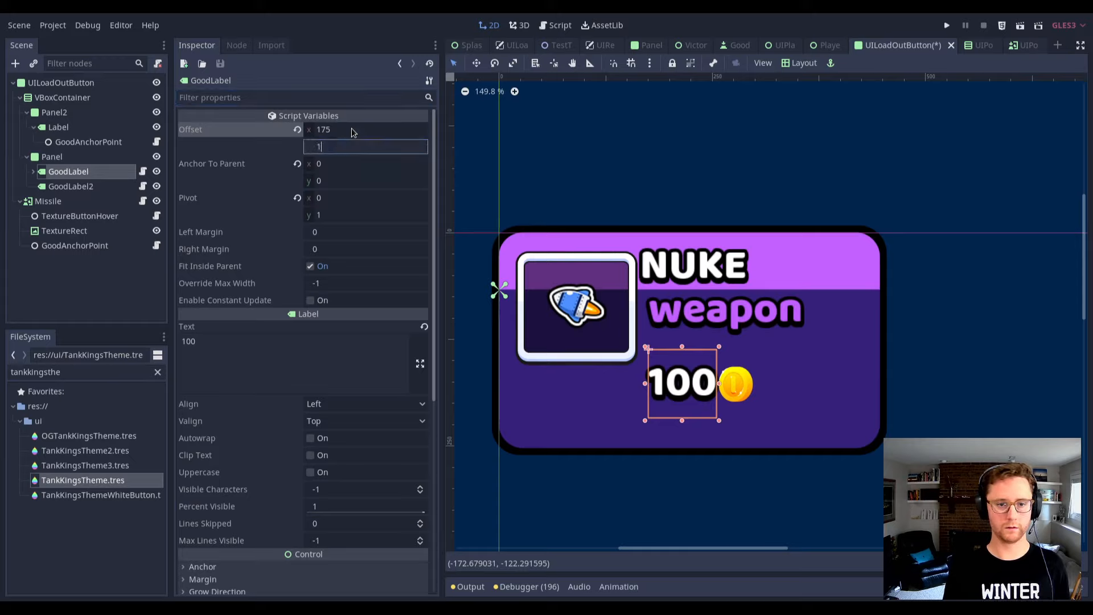
text(00)
key(Return)
key(Return)
text(120)
key(Return)
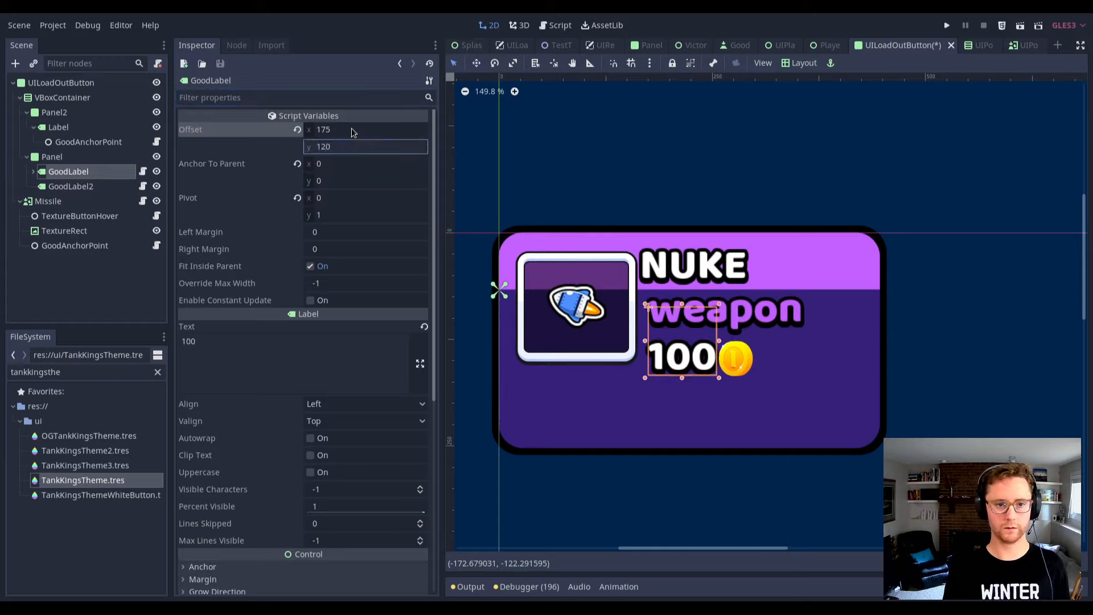
key(ctrl+s)
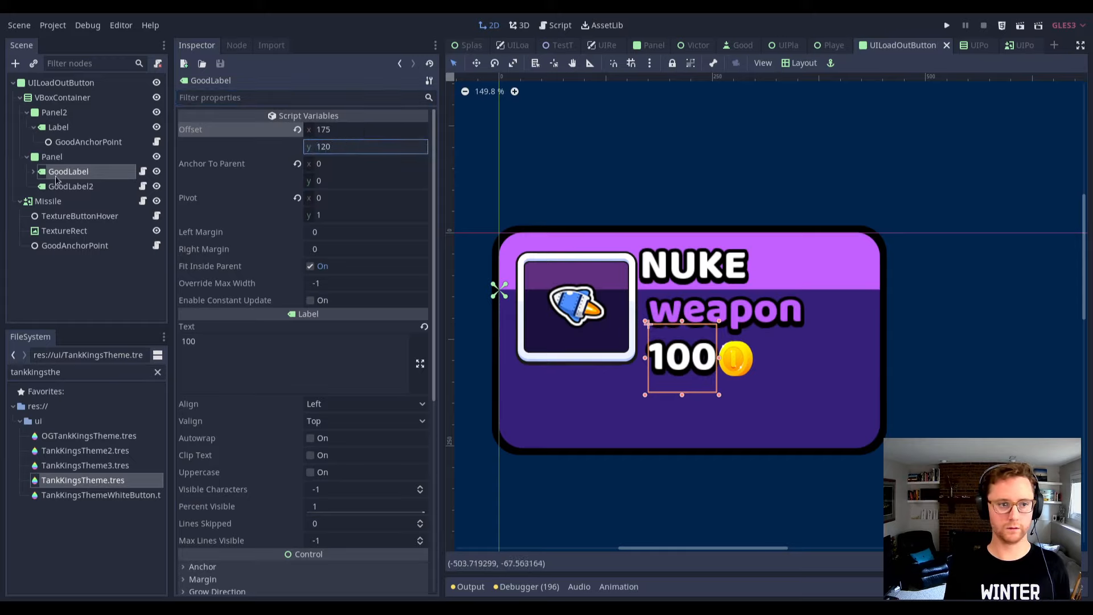
Set the horizontal offset of the GoodAnchorPoint under the NUKE title label to 175.
click(58, 127)
click(89, 142)
click(370, 129)
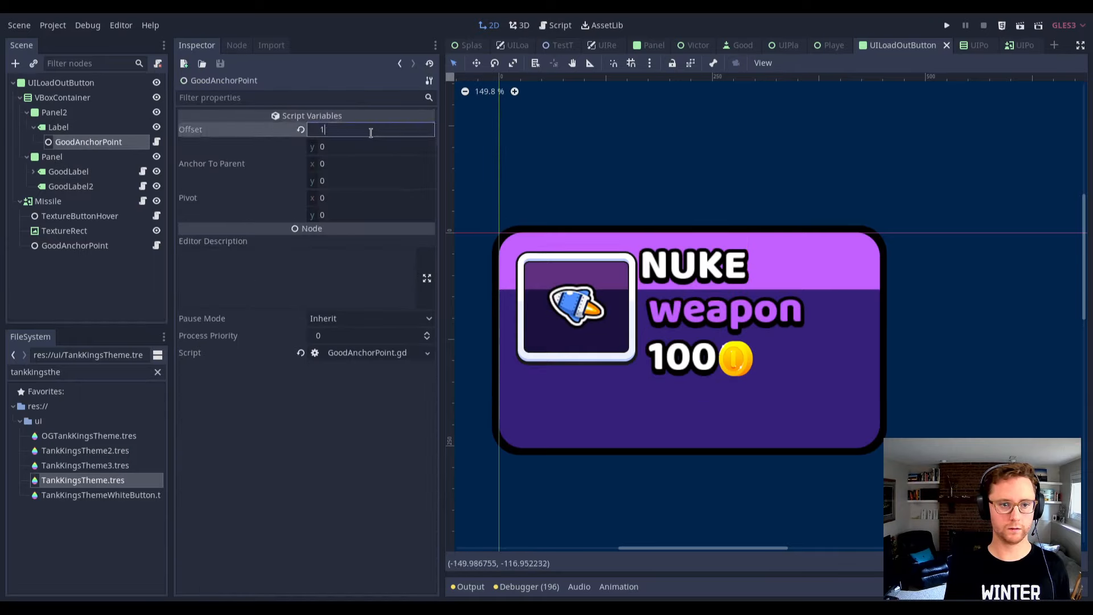
text(175)
key(Return)
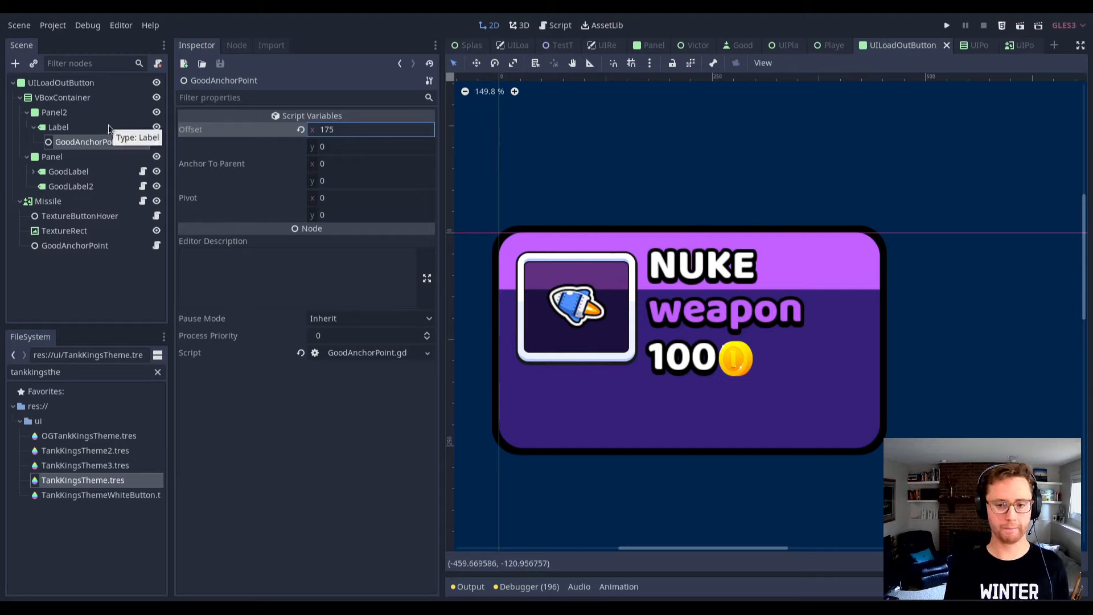
click(88, 99)
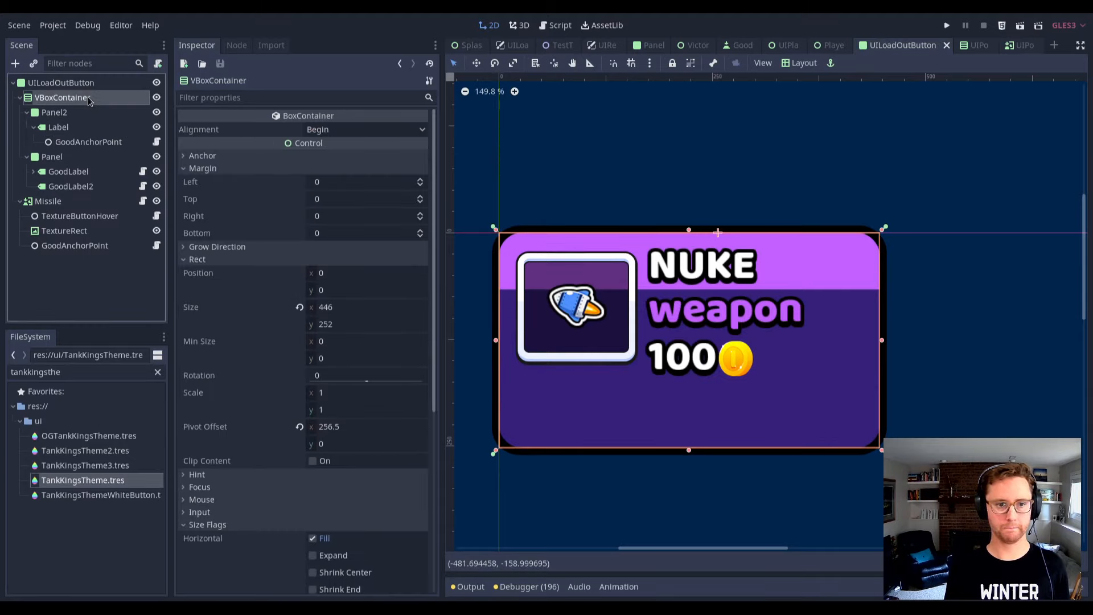
scroll(201, 323, down, 4)
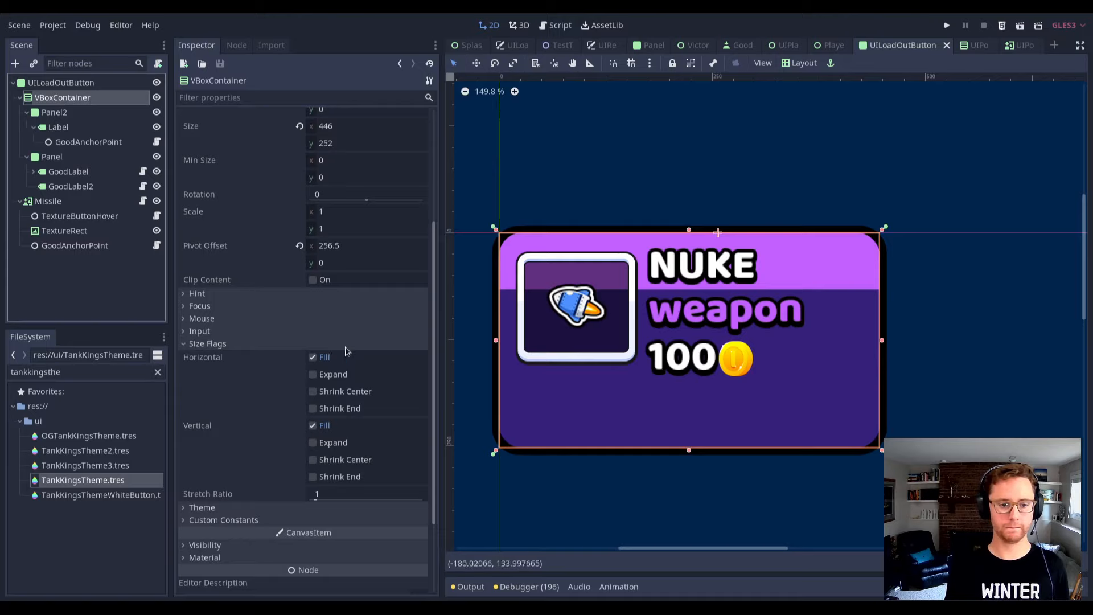
scroll(313, 340, up, 4)
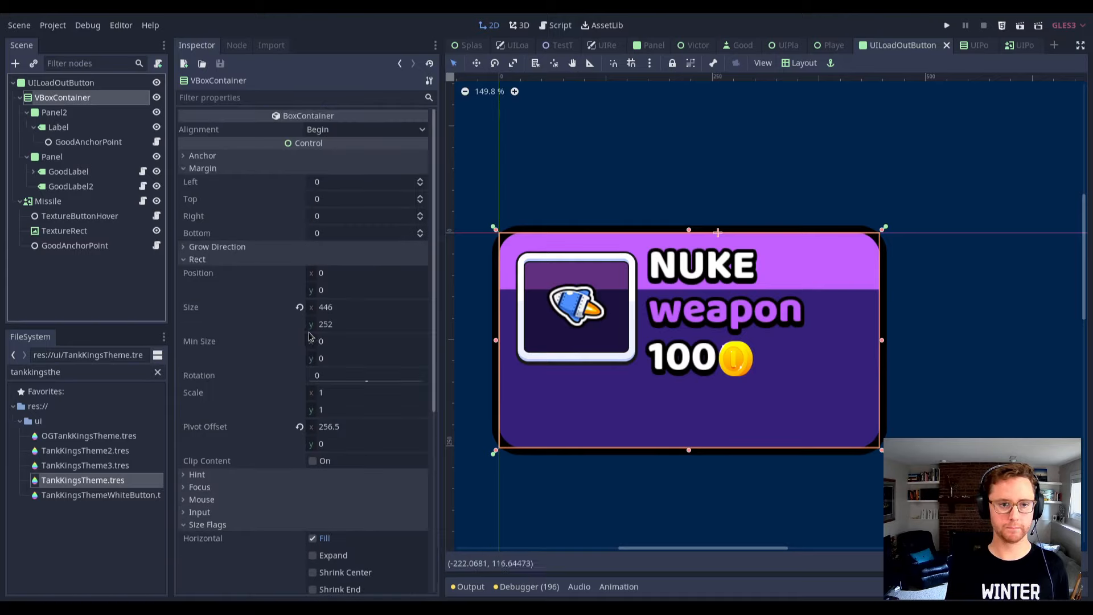
scroll(311, 336, down, 4)
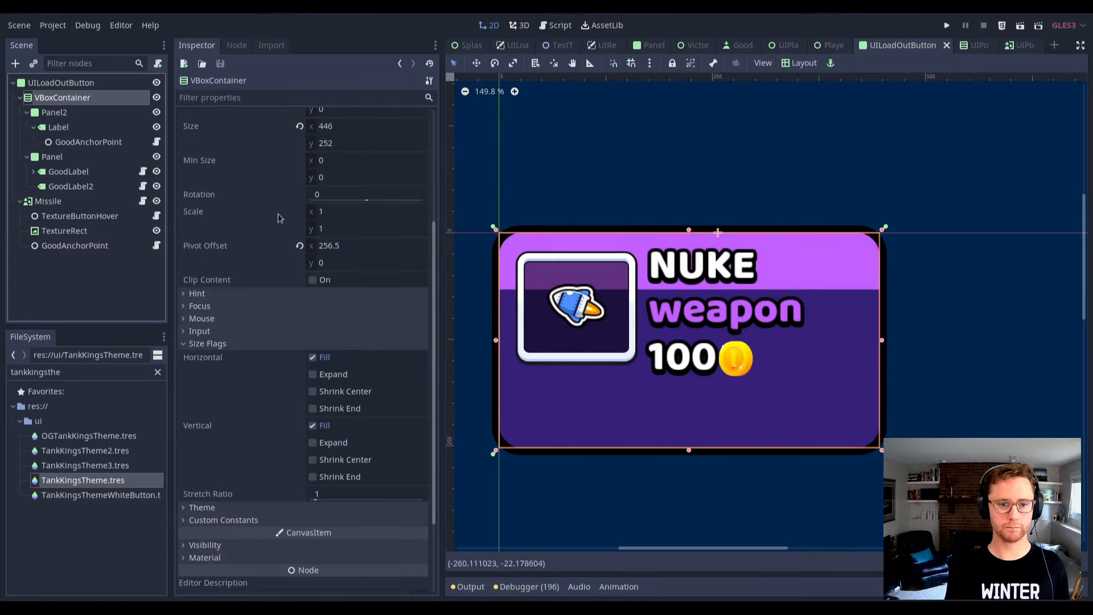
click(801, 63)
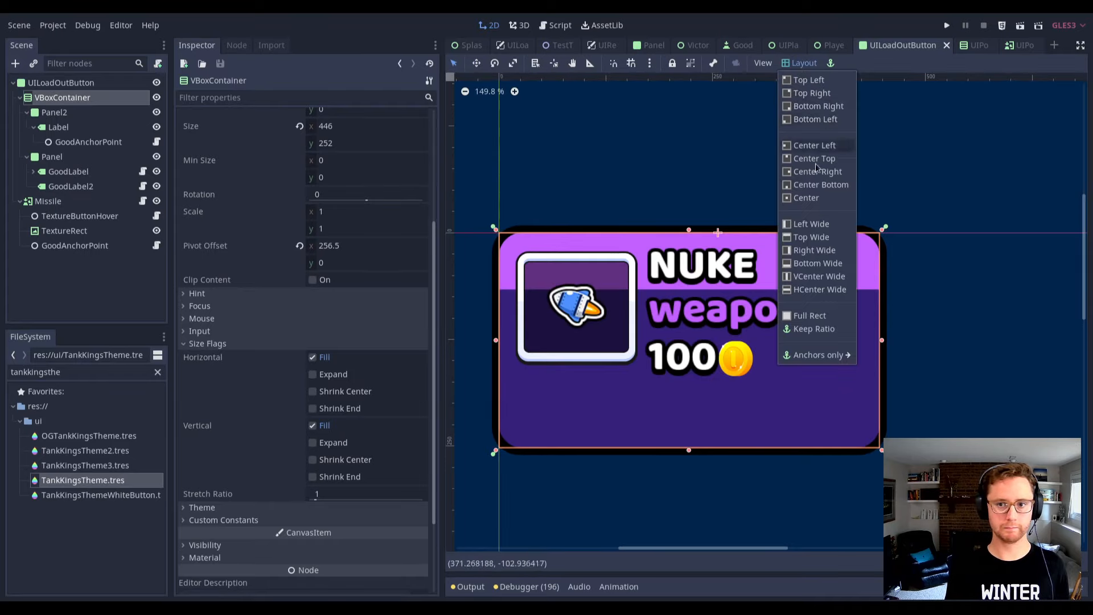
click(817, 228)
scroll(711, 234, down, 3)
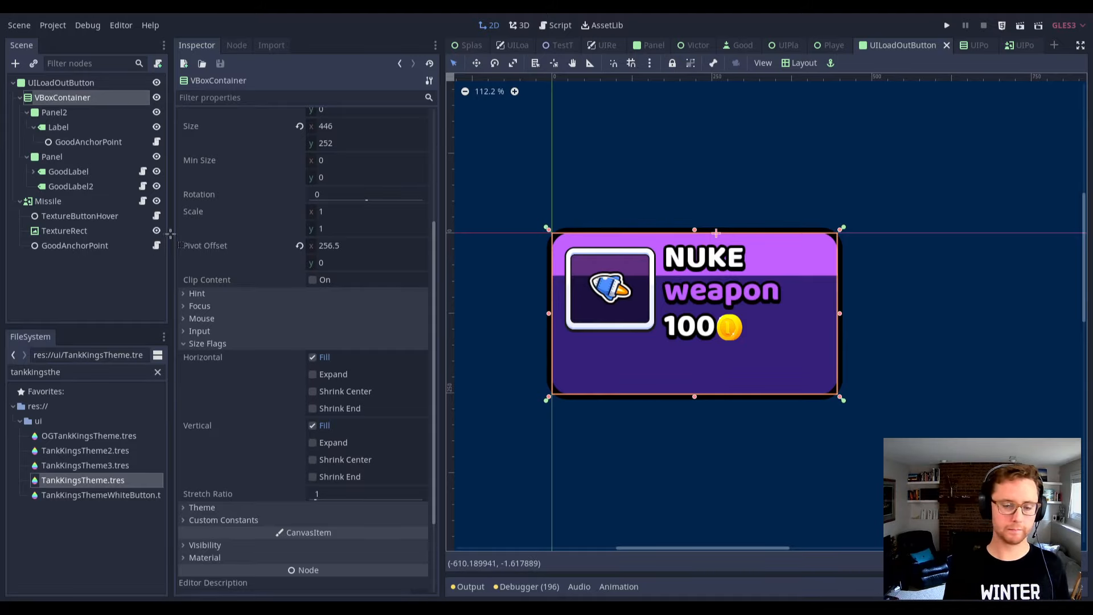
Add a GoodLabel node as a child of the Missile button.
right_click(50, 203)
click(114, 213)
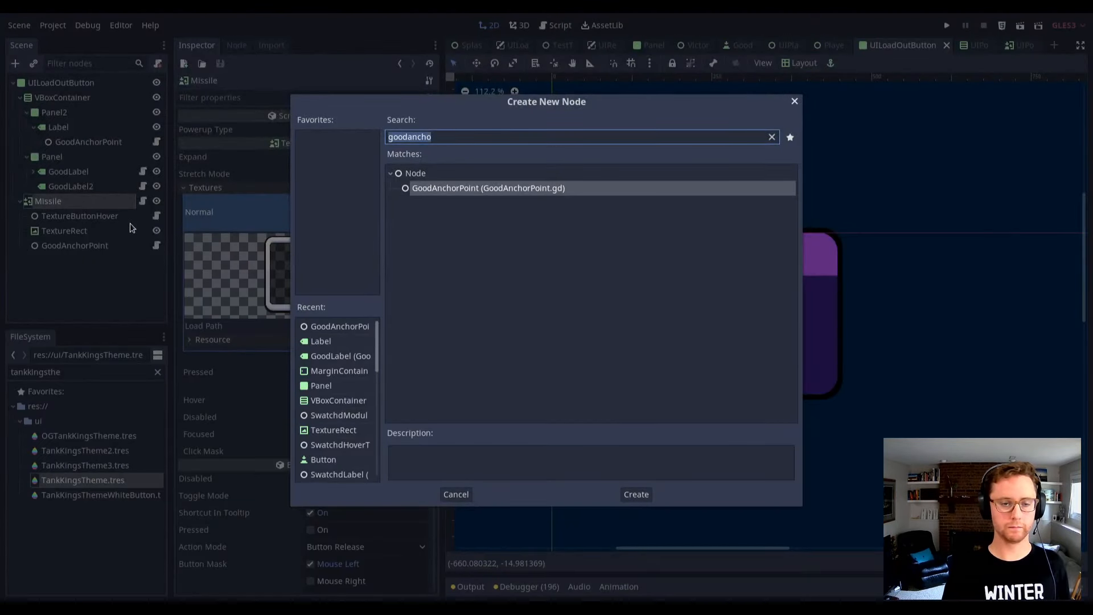
text(label)
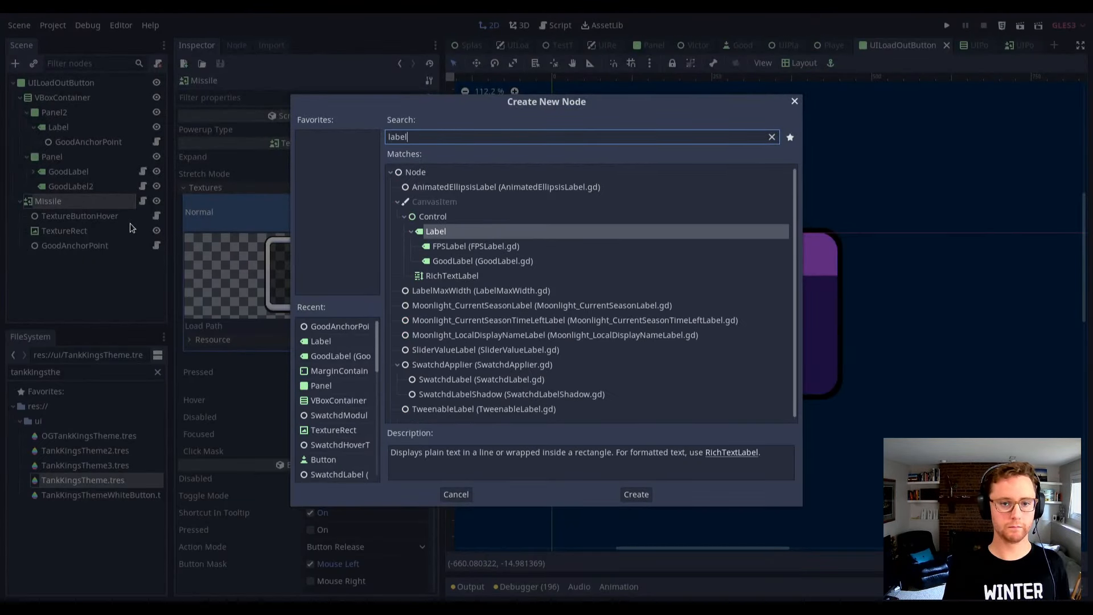
key(Down)
key(Down)
key(Return)
Set the Missile label's text to x1 and save the scene.
click(299, 339)
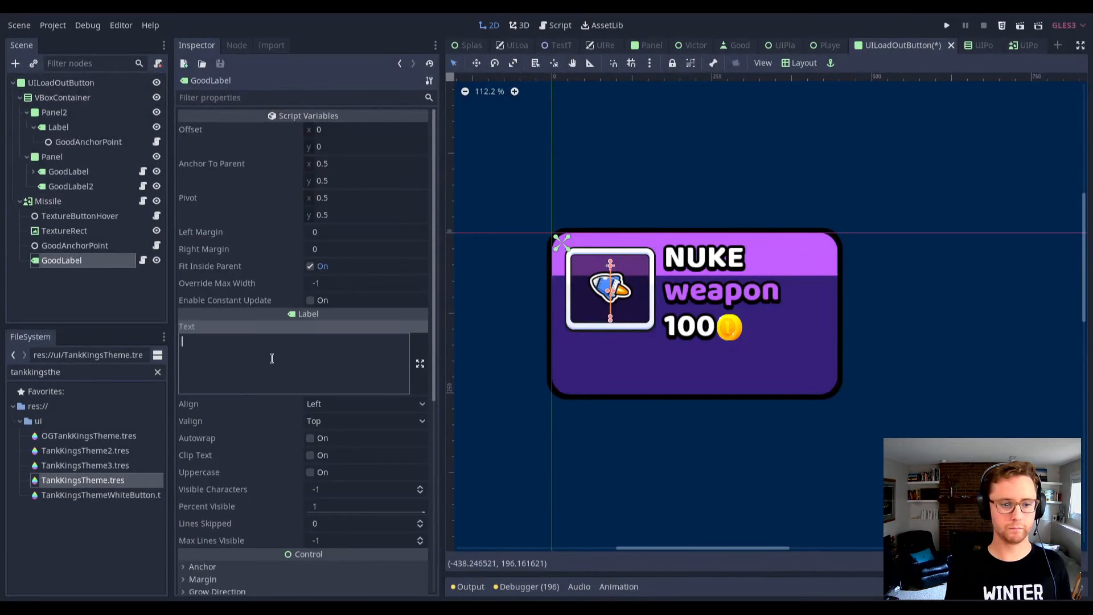
text(x1)
key(ctrl+s)
Set the x1 label's horizontal anchor to parent and horizontal pivot both to 1.
click(347, 165)
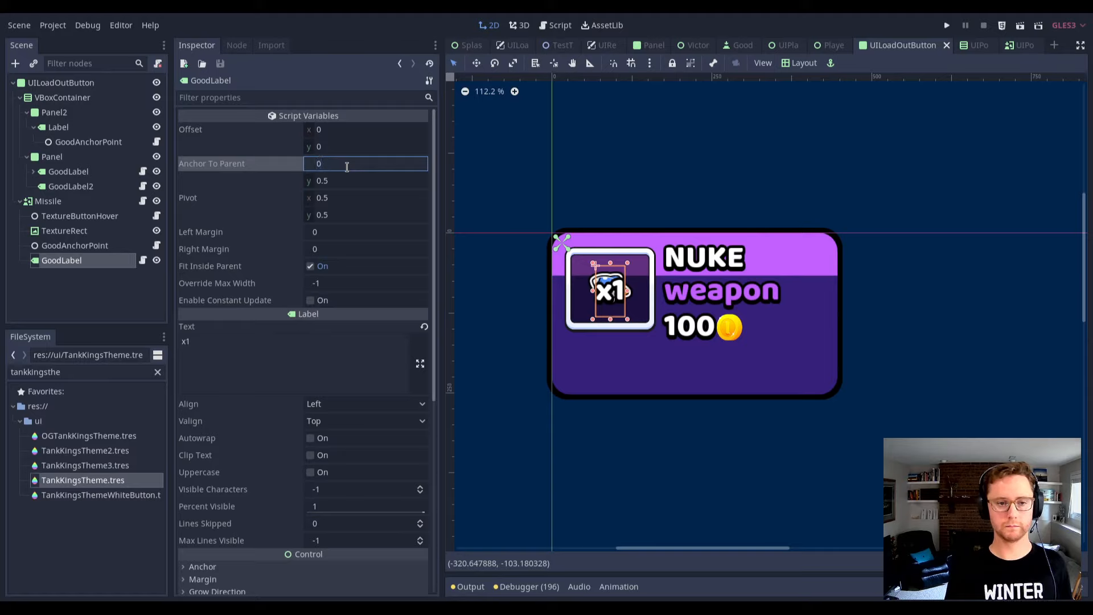
key(BackSpace)
text(1)
key(Return)
key(Tab)
key(Tab)
text(1)
key(Return)
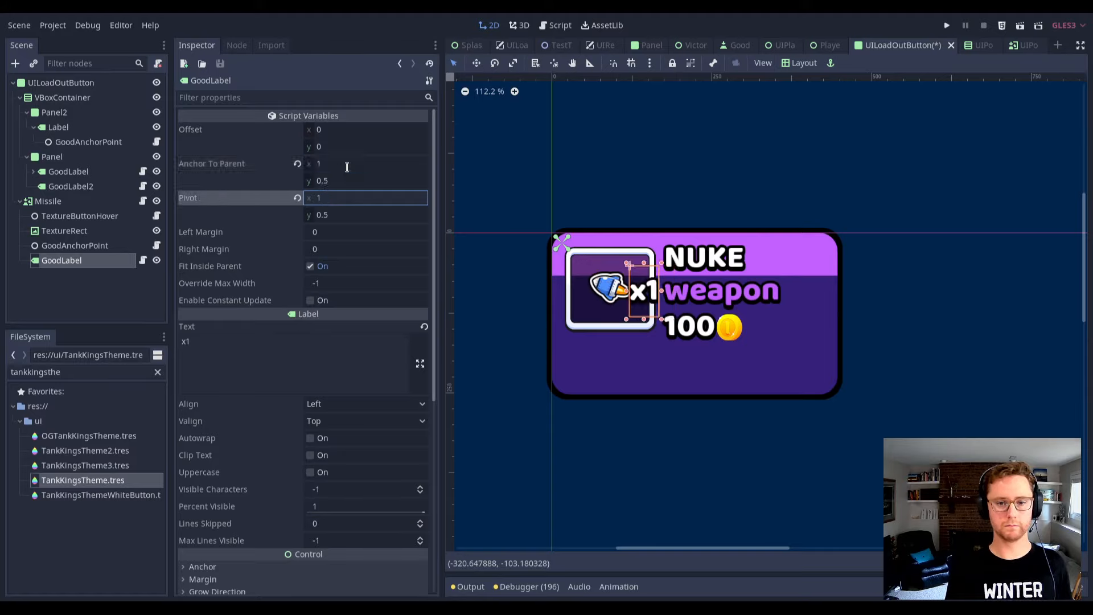
Set the x1 label's vertical pivot and vertical anchor to parent to 0, save, and align its text right.
key(Tab)
text(0)
key(Return)
key(shift+Tab)
key(shift+Tab)
text(0)
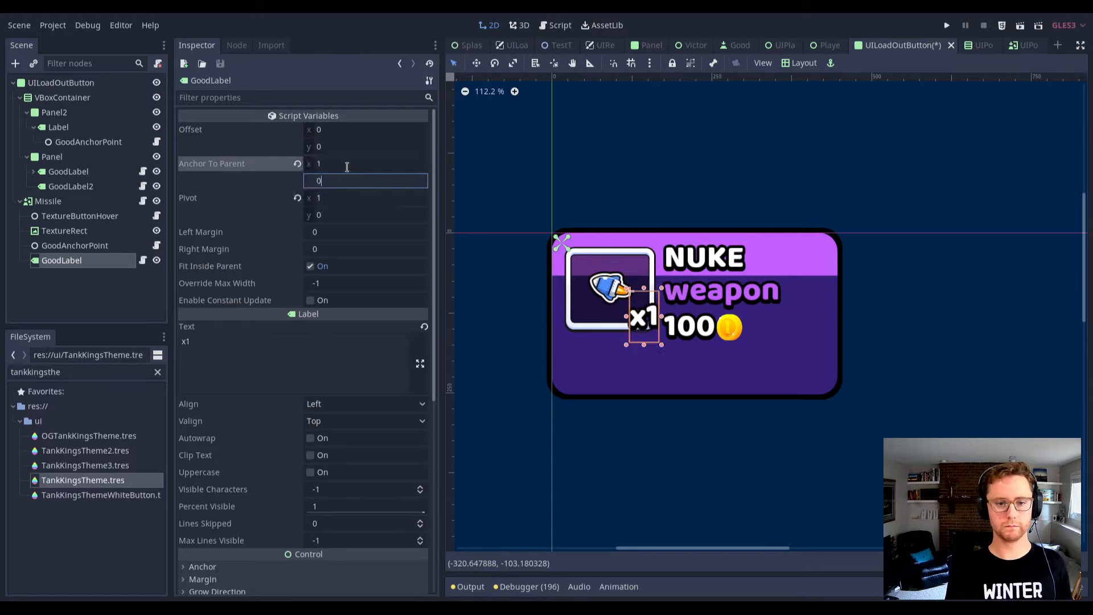
key(Return)
key(ctrl+s)
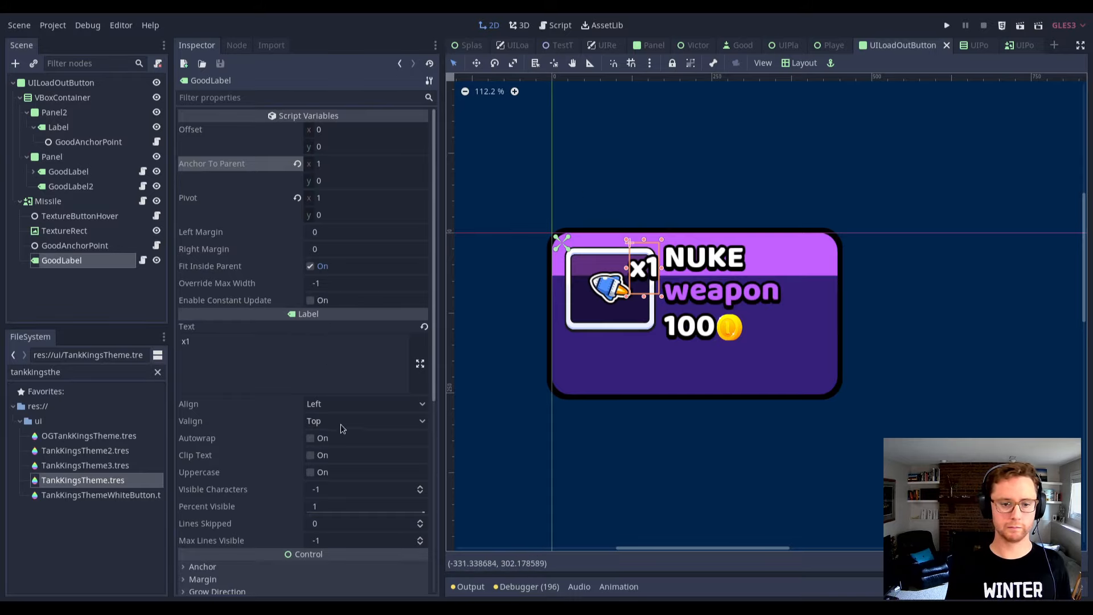
click(349, 405)
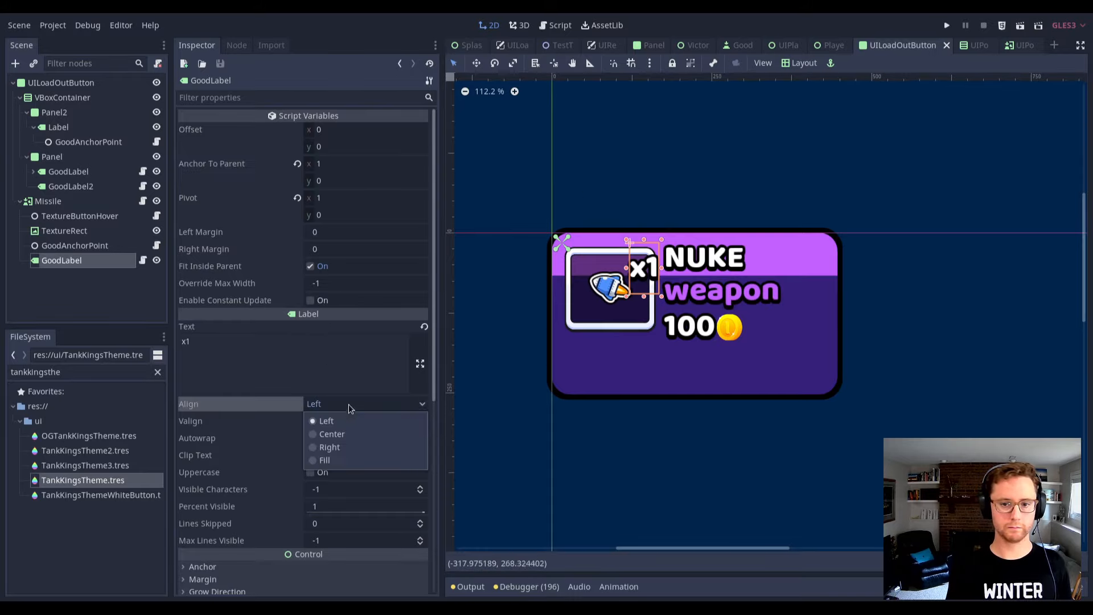
click(346, 447)
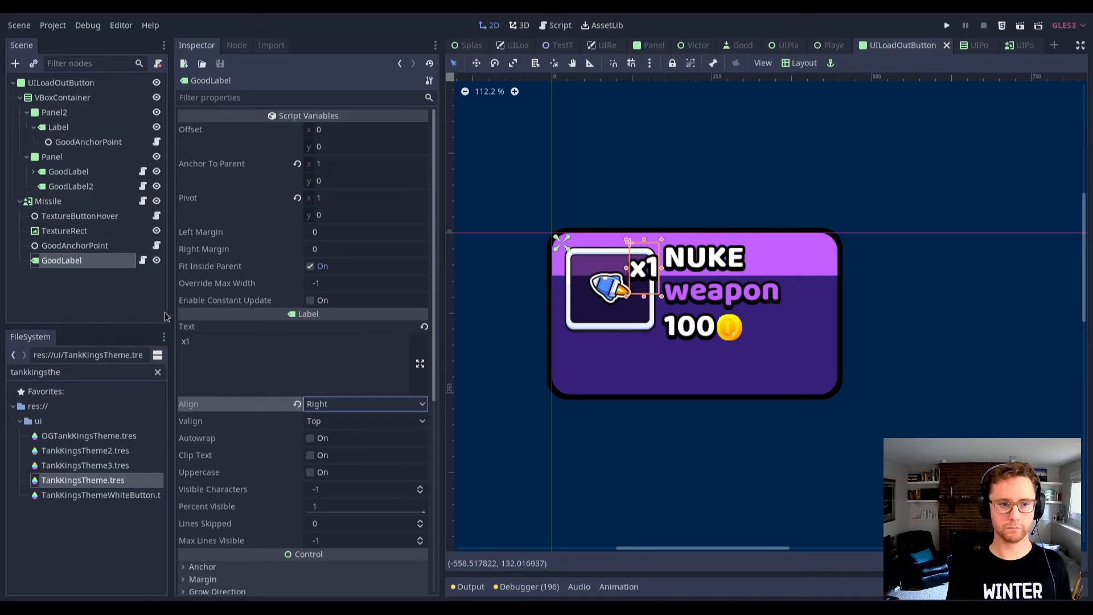
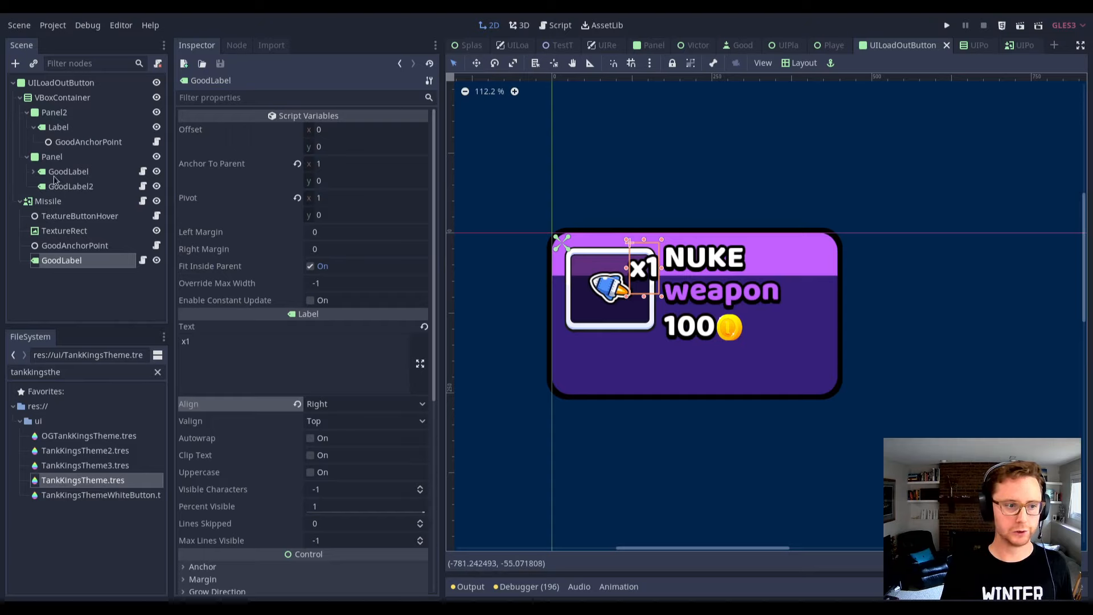
Instance GoodButton.tscn as a child of UILoadOutButton and make the instance local to expose its child nodes.
click(69, 83)
key(ctrl+shift+a)
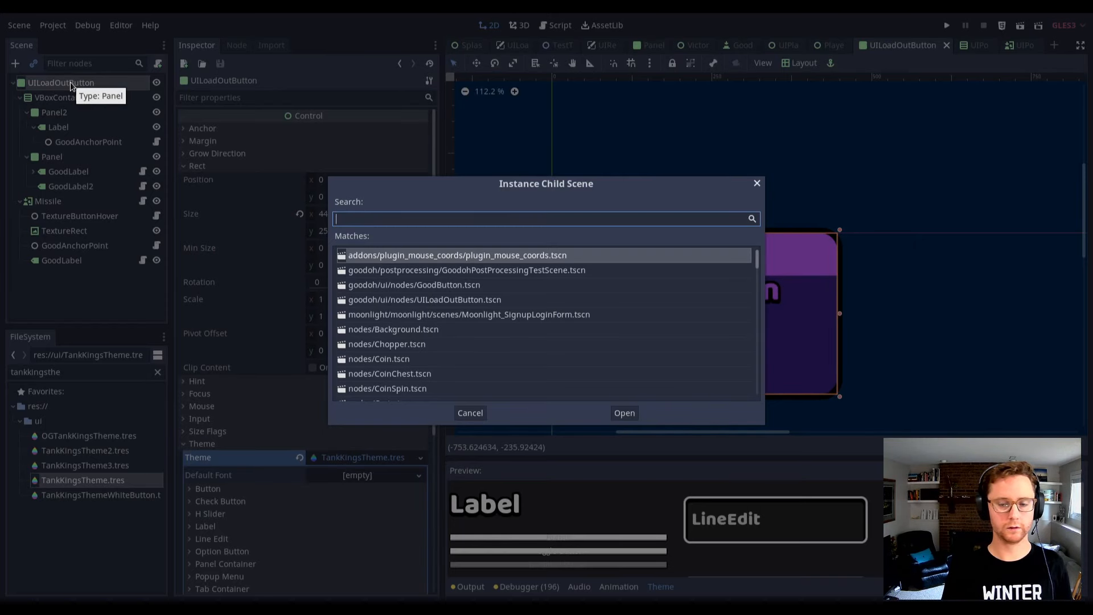
text(goodbu)
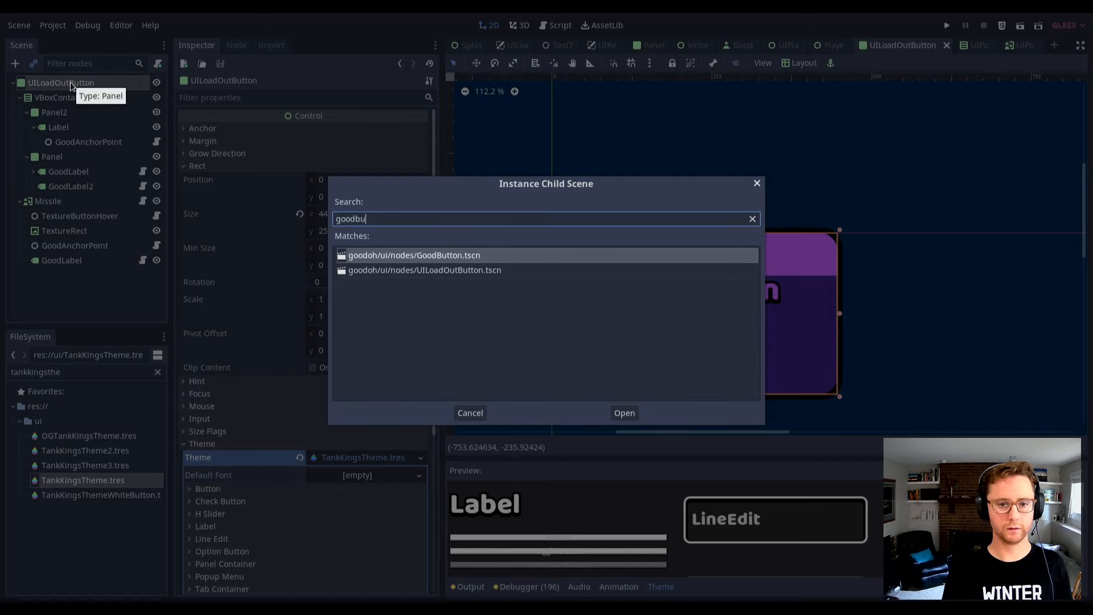
key(Return)
right_click(66, 276)
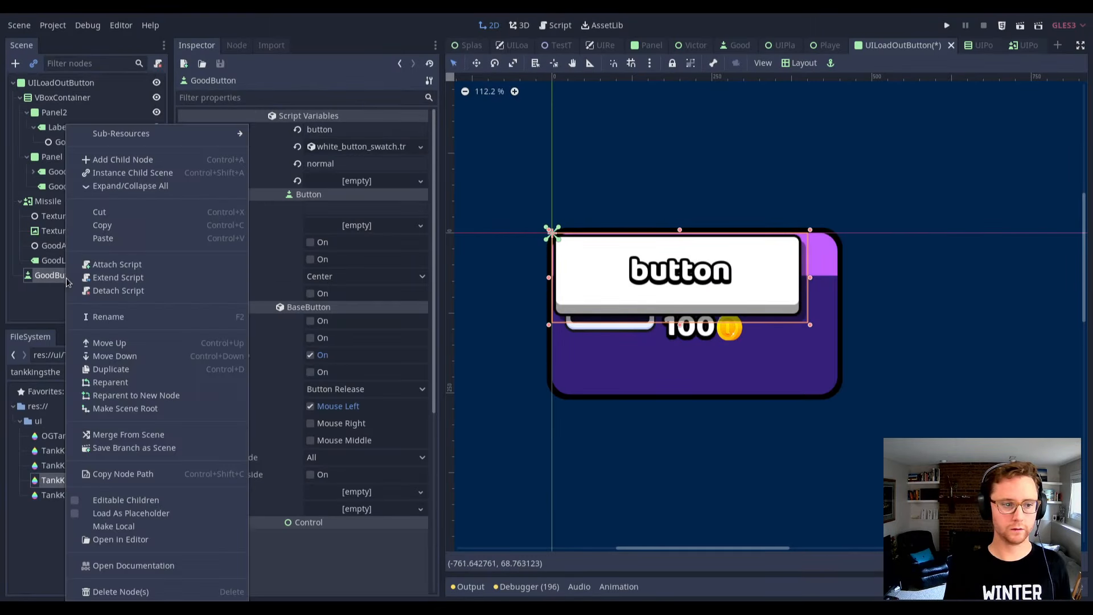
click(142, 524)
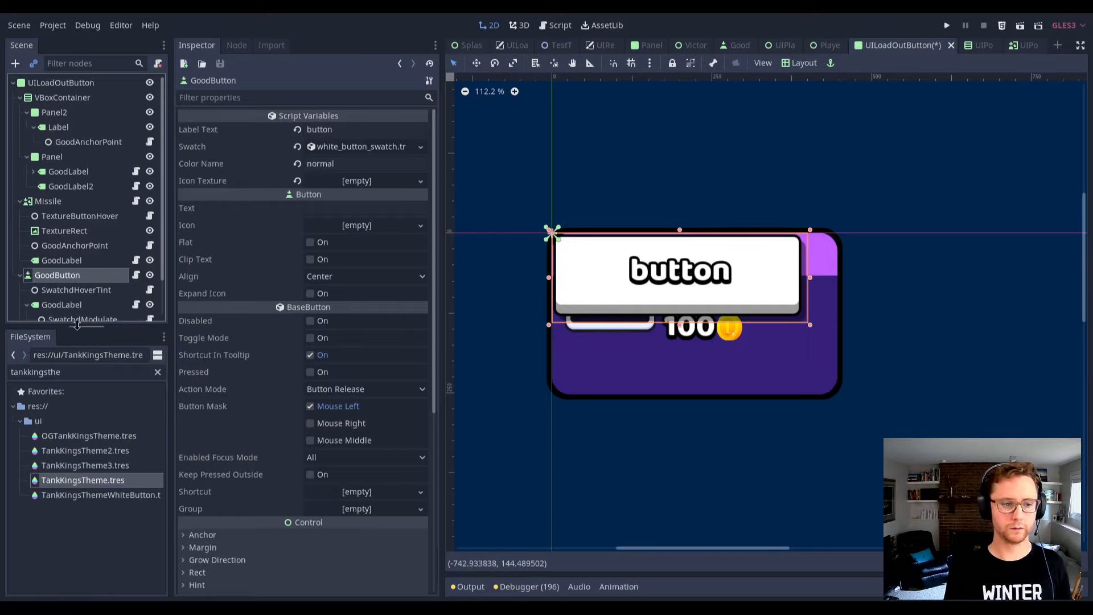
drag(77, 324, 85, 447)
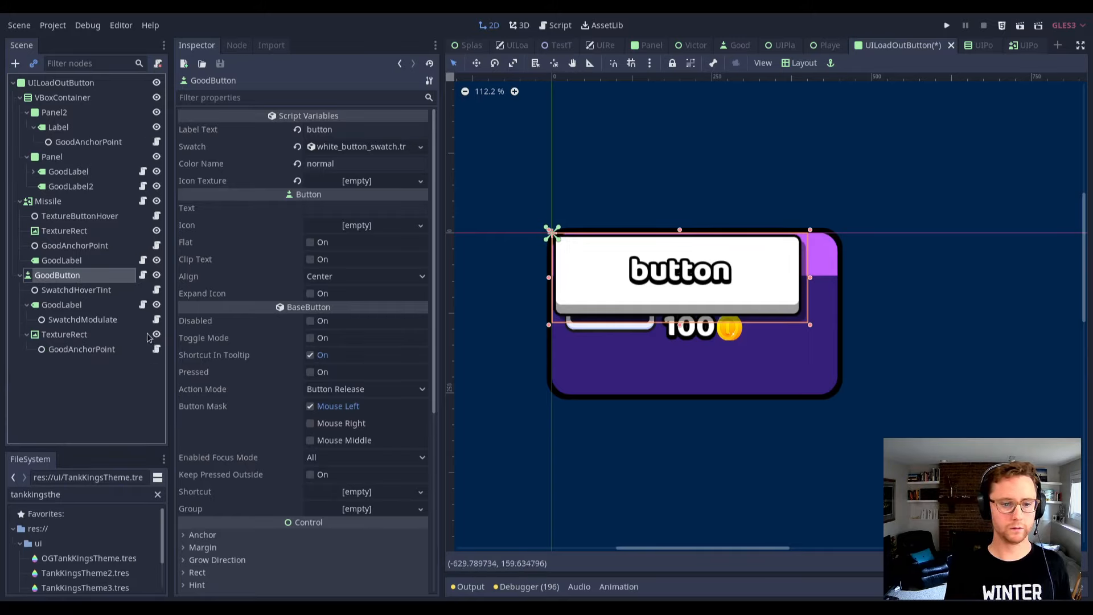
Expand GoodButton's theme property and clear the file filter to list the project's theme files.
scroll(247, 441, down, 5)
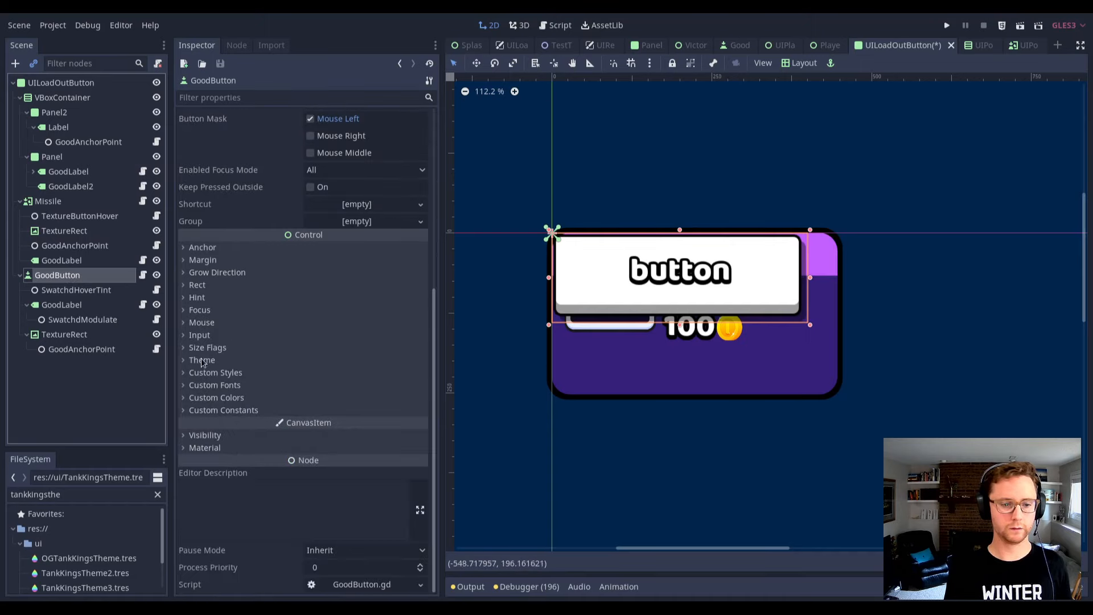
click(202, 361)
drag(117, 450, 120, 185)
click(158, 229)
scroll(101, 377, down, 2)
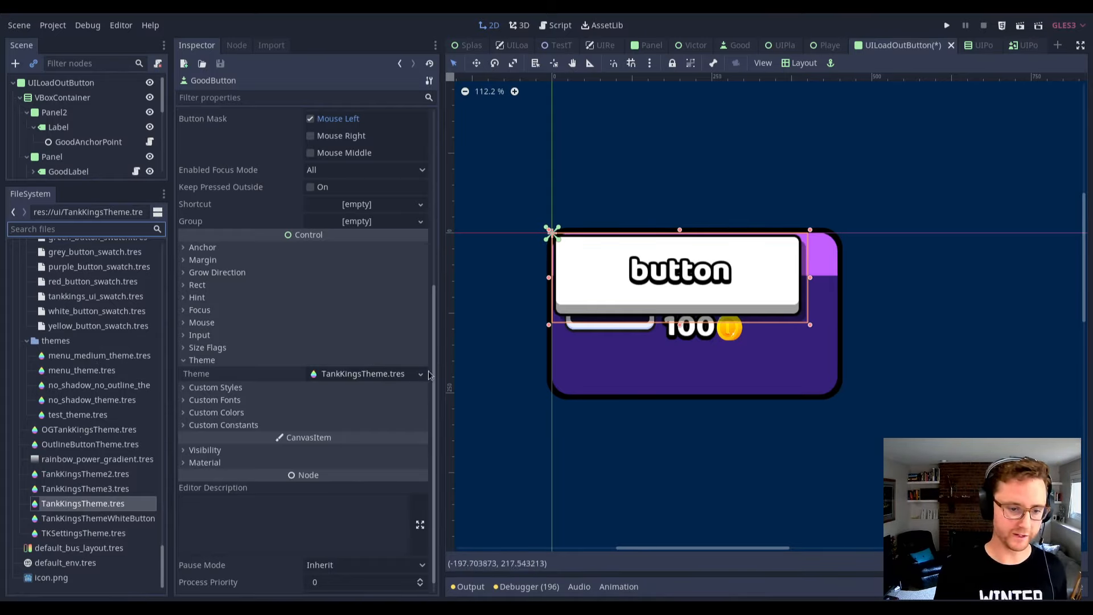
Create a new Theme resource in the res://ui/themes folder.
click(68, 341)
right_click(68, 341)
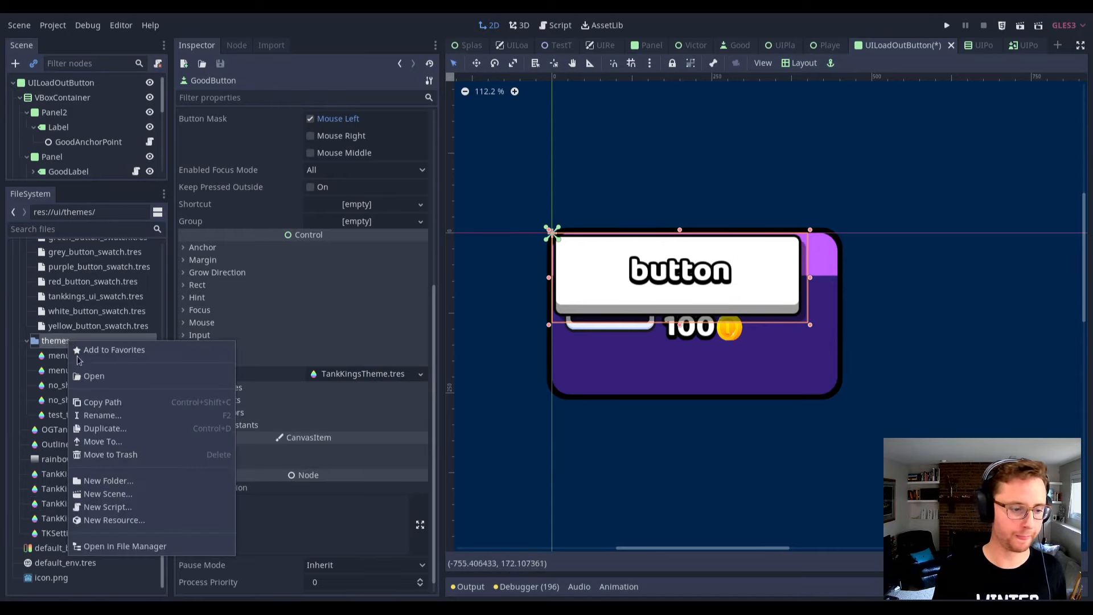
click(149, 520)
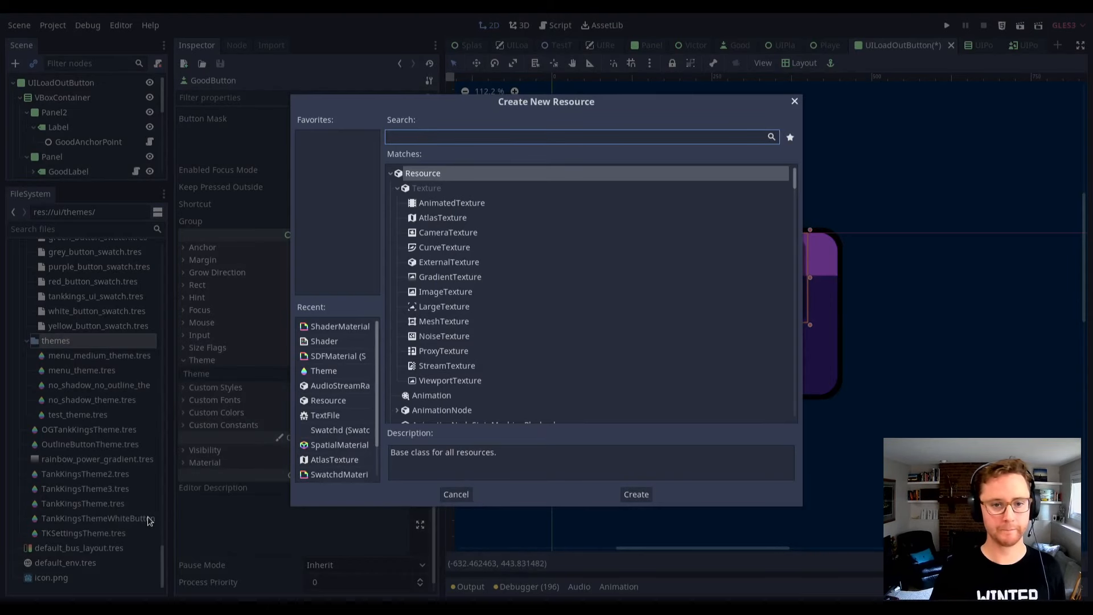
text(theme)
key(Return)
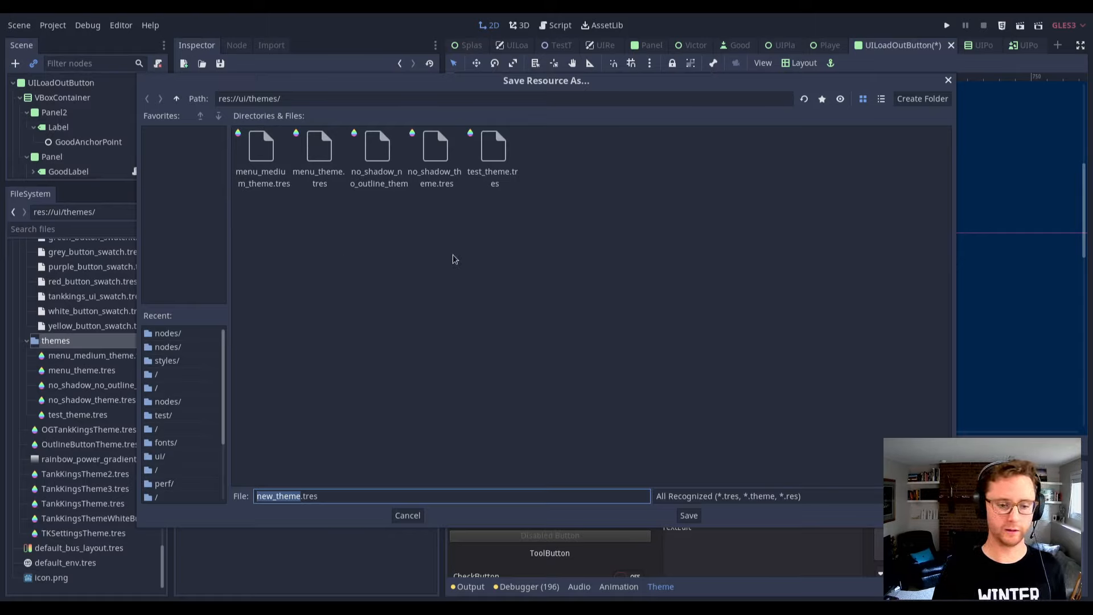
Name the new theme file loadout_button_theme_up.tres and save it.
key(Home)
key(shift+Right)
key(shift+Right)
key(shift+Right)
key(shift+Right)
key(shift+Right)
key(shift+Right)
key(shift+Right)
key(shift+Right)
key(shift+Right)
key(shift+Left)
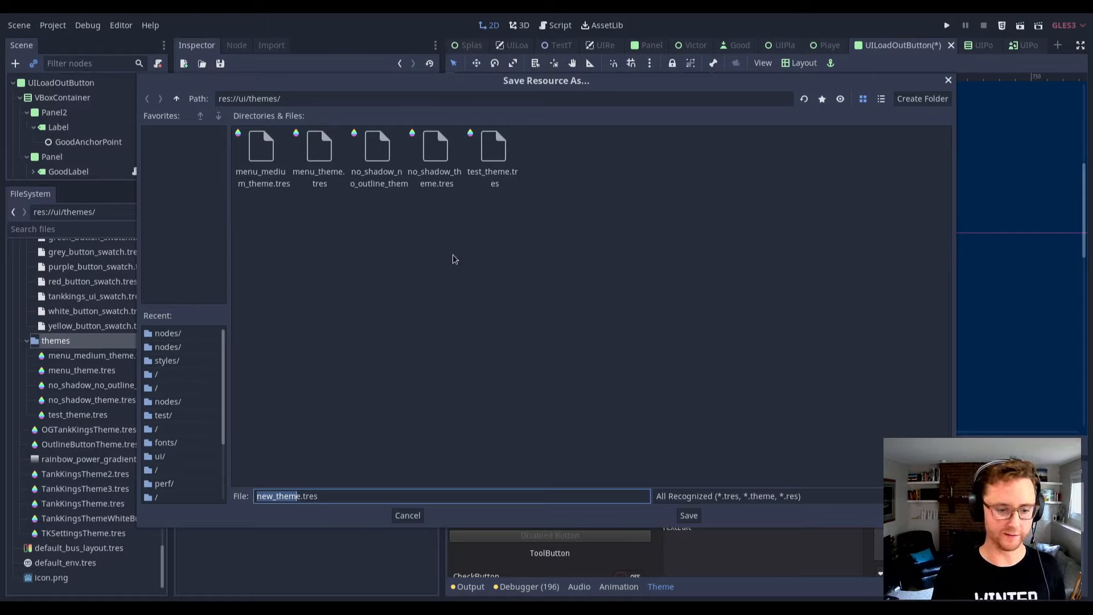
text(loadout_button_theme_up)
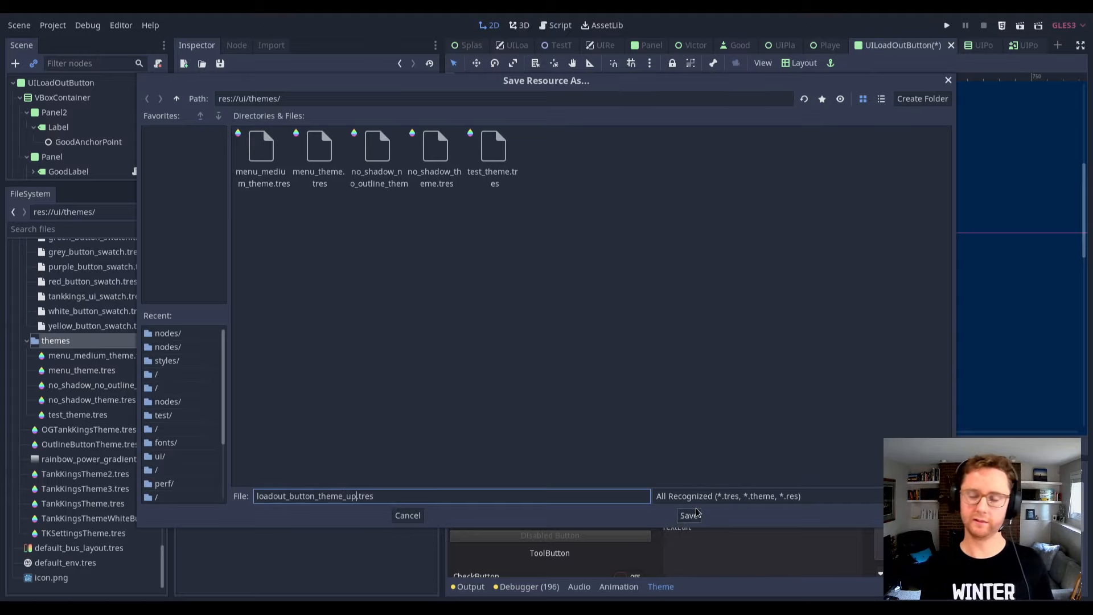
click(689, 515)
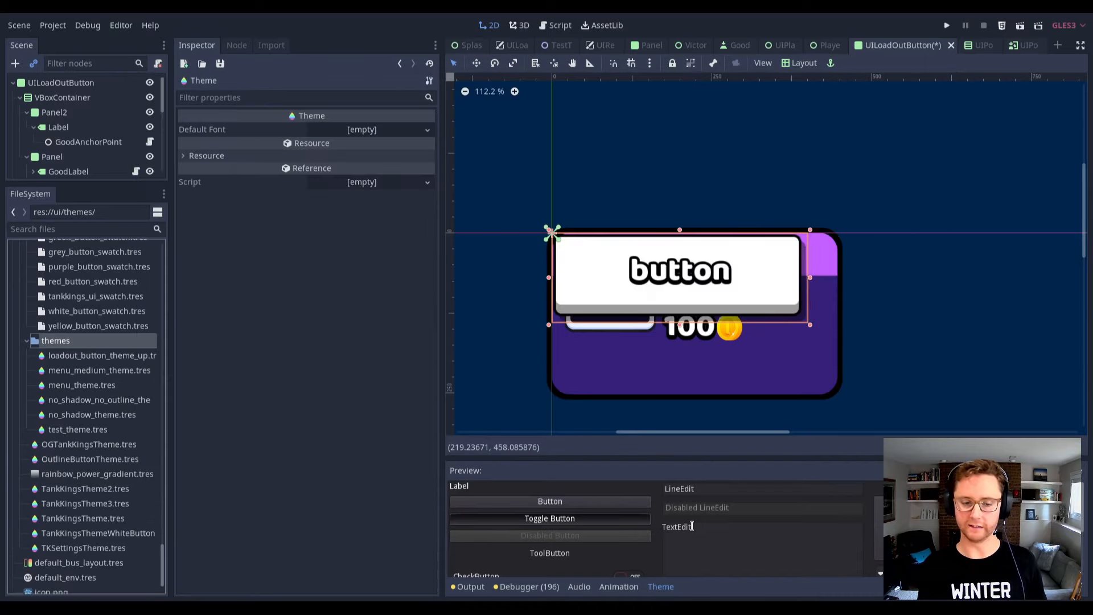
Add all items of type Button to the loadout_button_theme_up.tres theme.
click(110, 357)
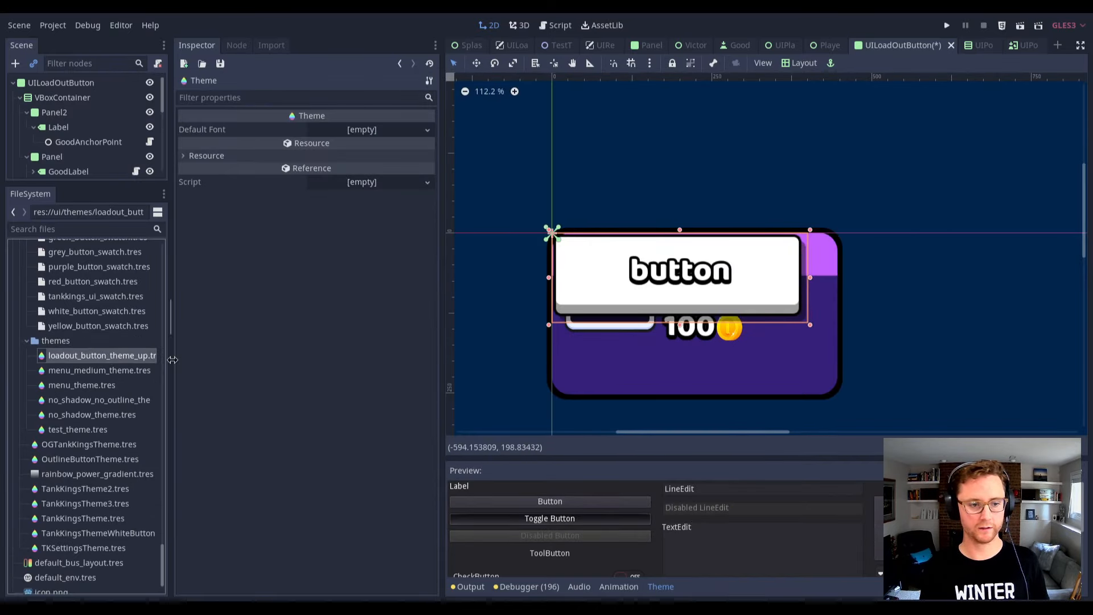
drag(172, 360, 233, 360)
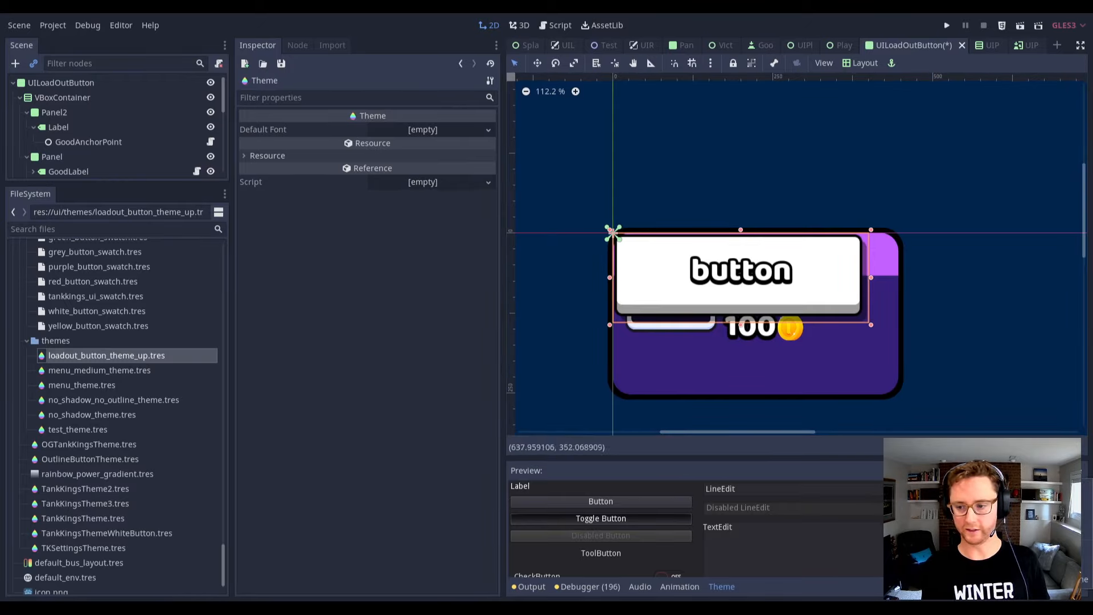
click(1022, 501)
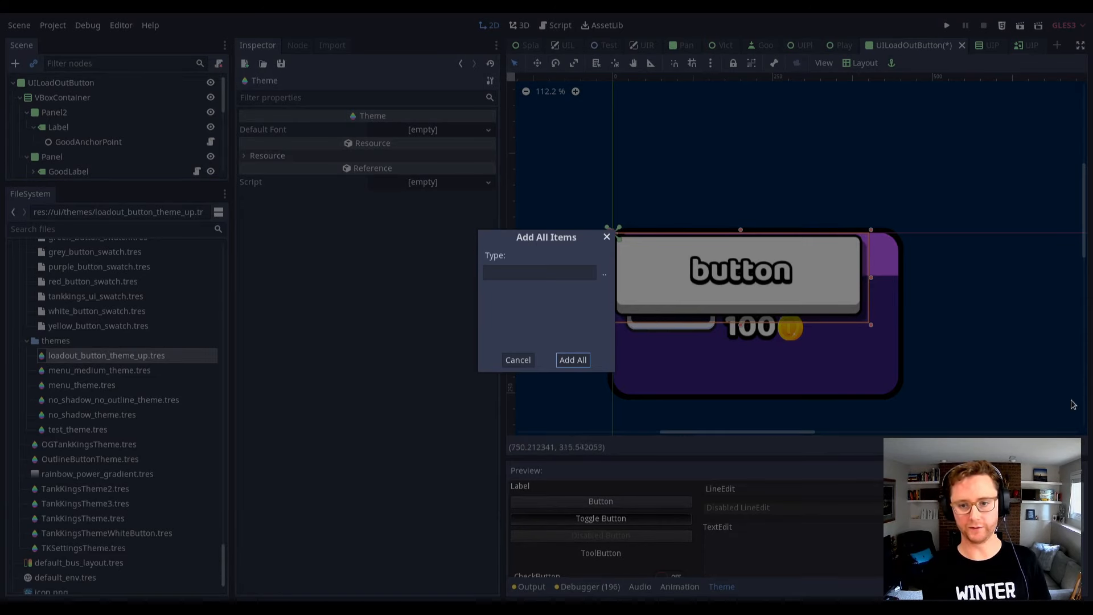
click(555, 272)
text(butt)
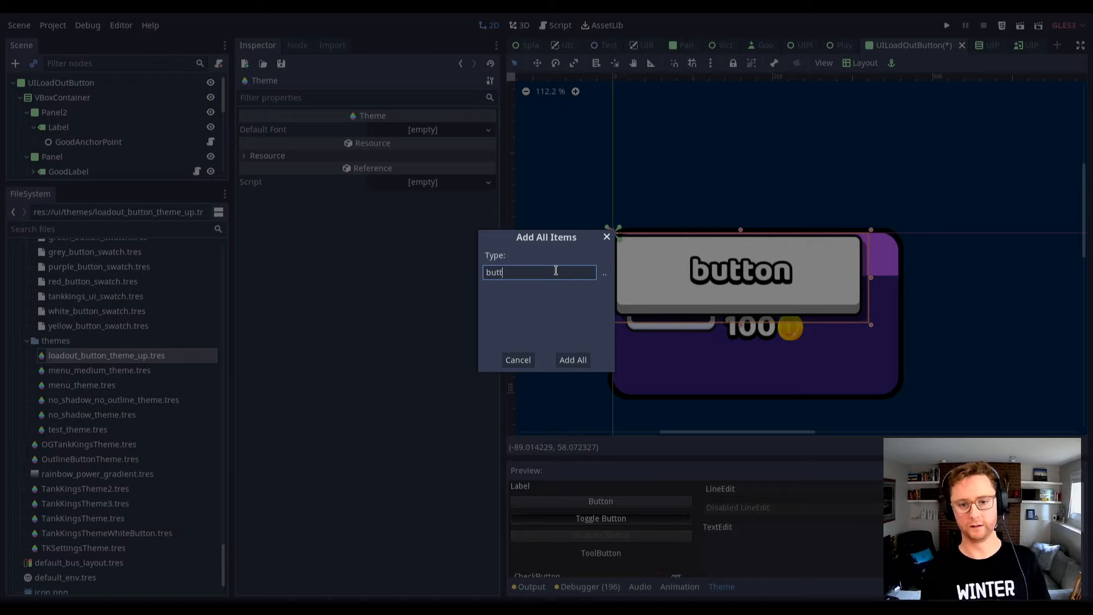
key(BackSpace)
key(BackSpace)
key(BackSpace)
key(BackSpace)
text(But)
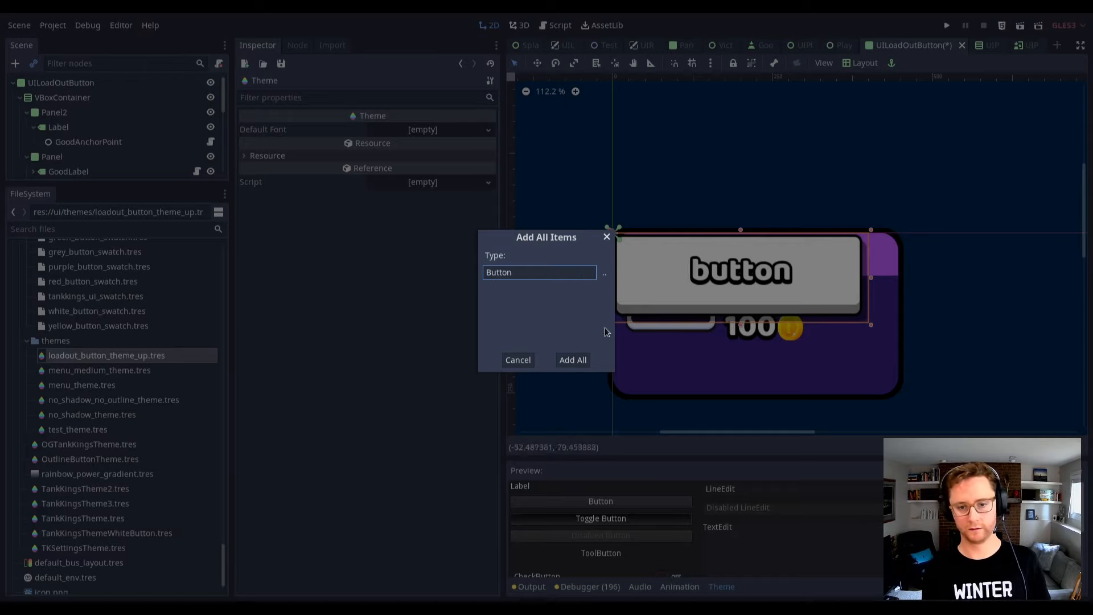
click(573, 360)
Expand the Button styles of the theme, enlarge the scene tree area and save the UILoadOutButton scene.
click(275, 145)
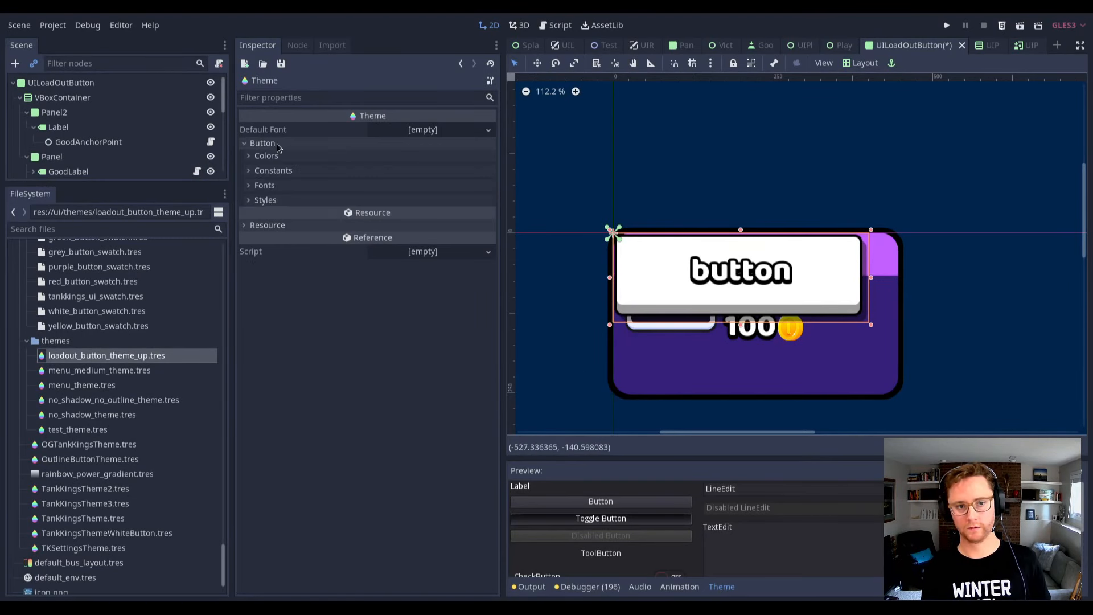
click(281, 199)
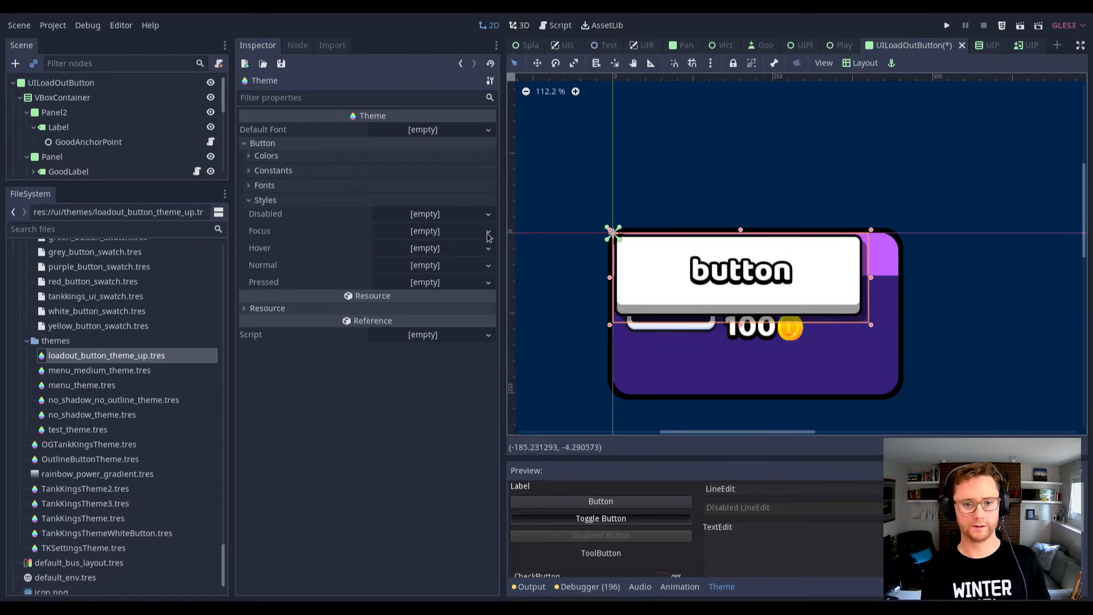
drag(64, 183, 79, 273)
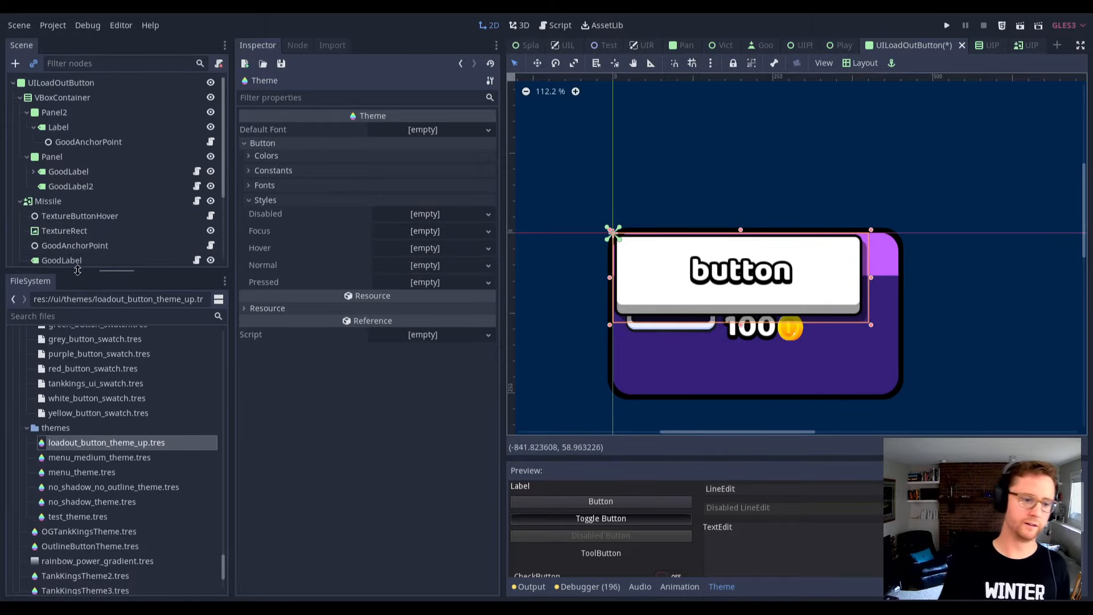
key(ctrl+s)
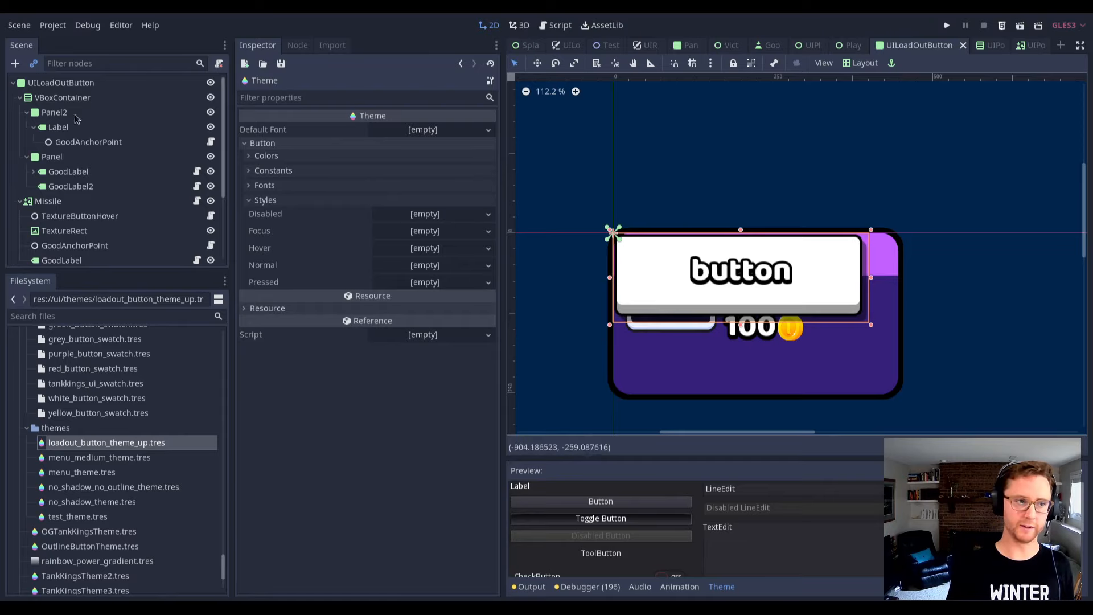
Save the GoodButton branch as a new scene named UILoadoutButtonUp.tscn in res://ui/nodes.
scroll(72, 148, down, 4)
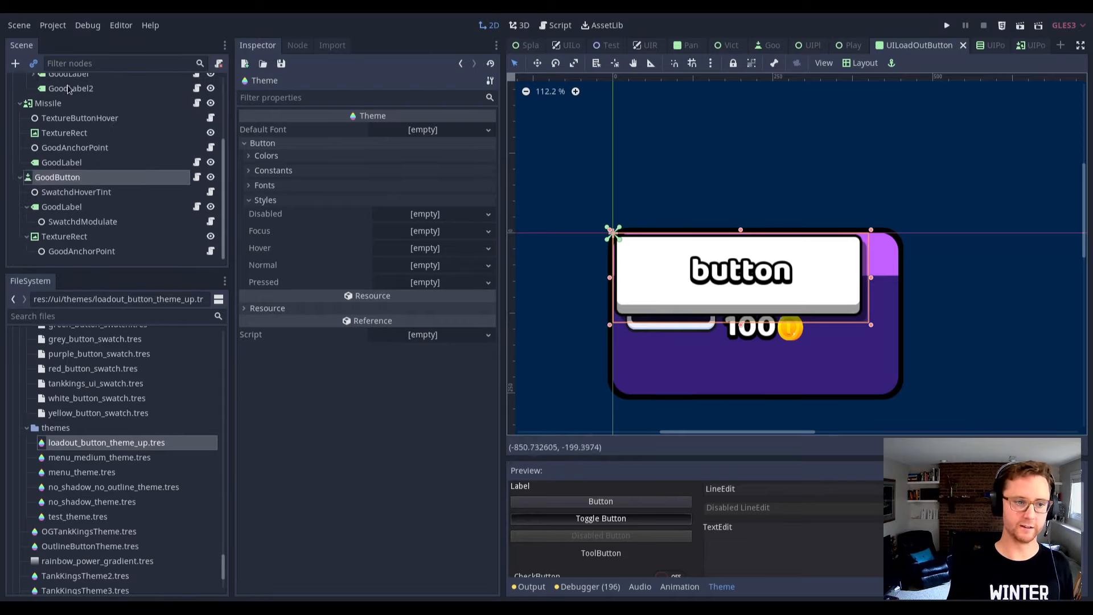
right_click(76, 177)
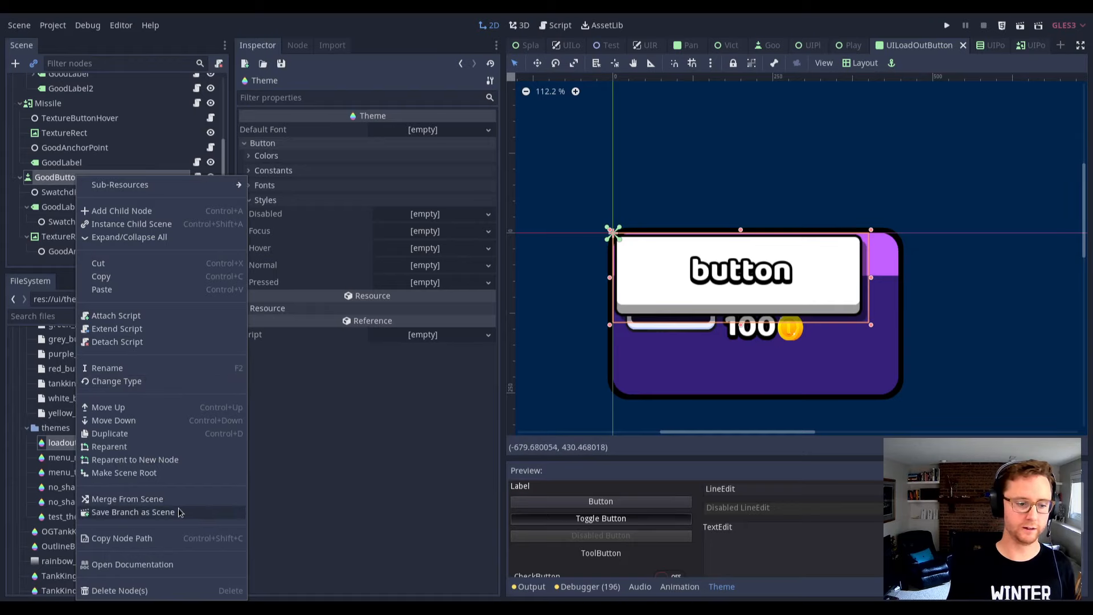
click(133, 512)
double_click(435, 214)
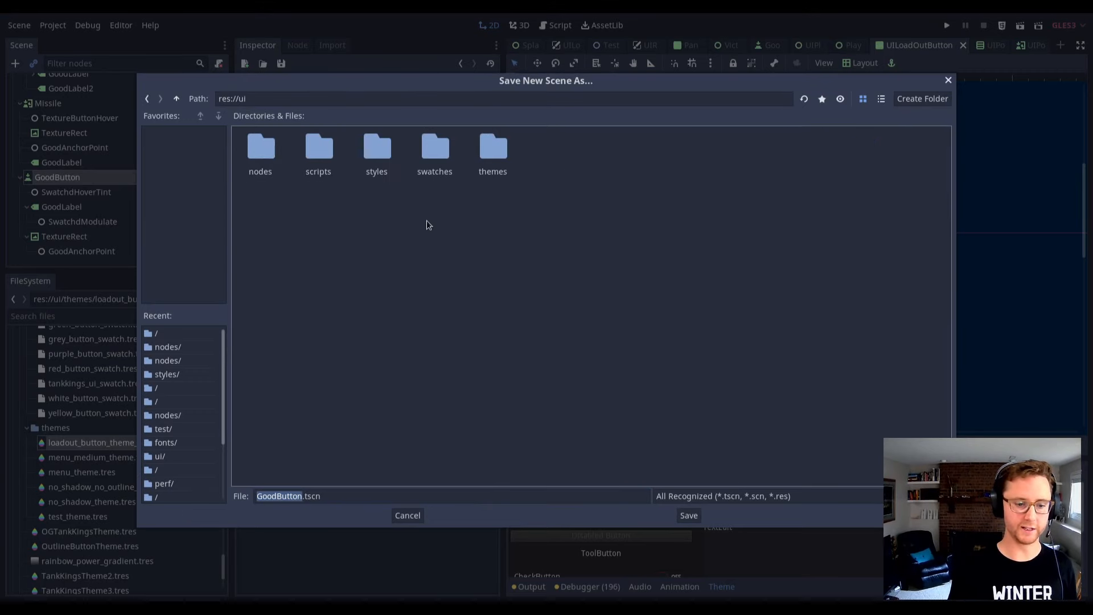
double_click(261, 148)
click(303, 497)
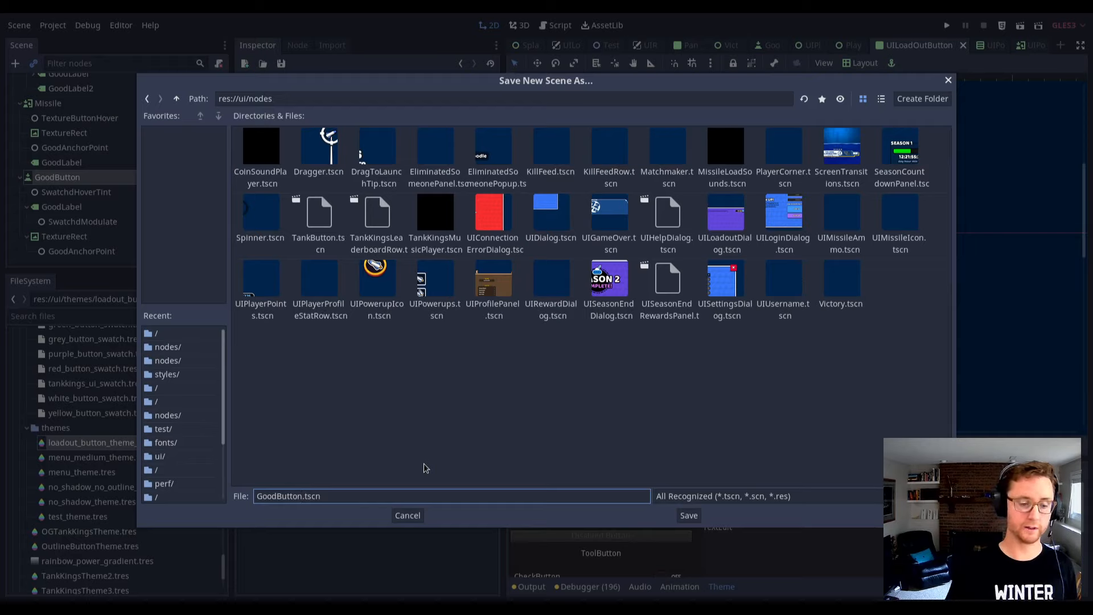
key(Home)
key(ctrl+shift+Right)
text(U)
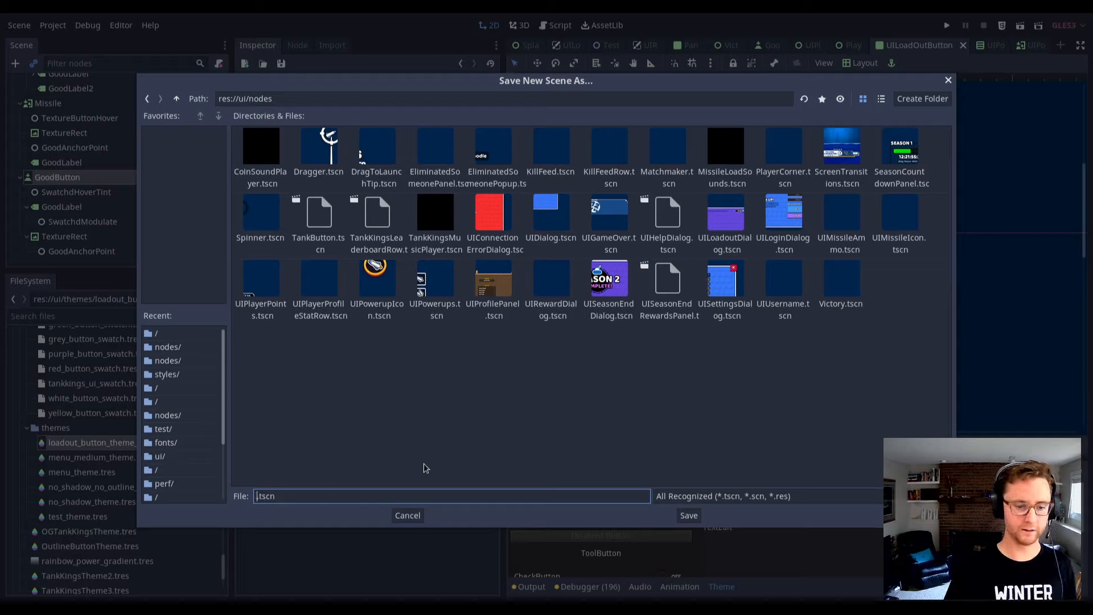
text(UILoadoutButtonUp)
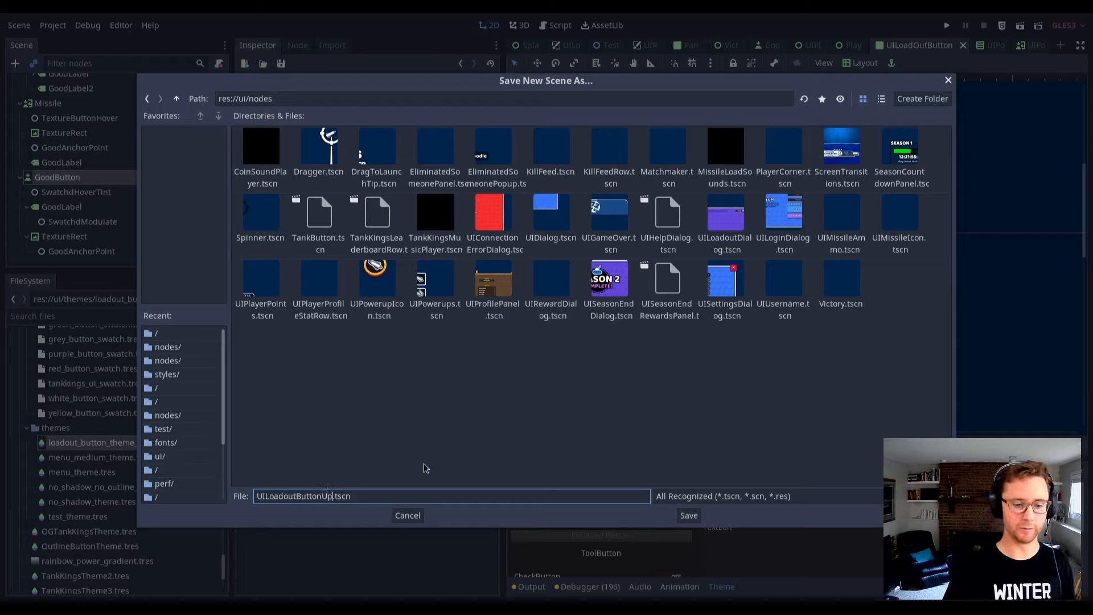
key(Return)
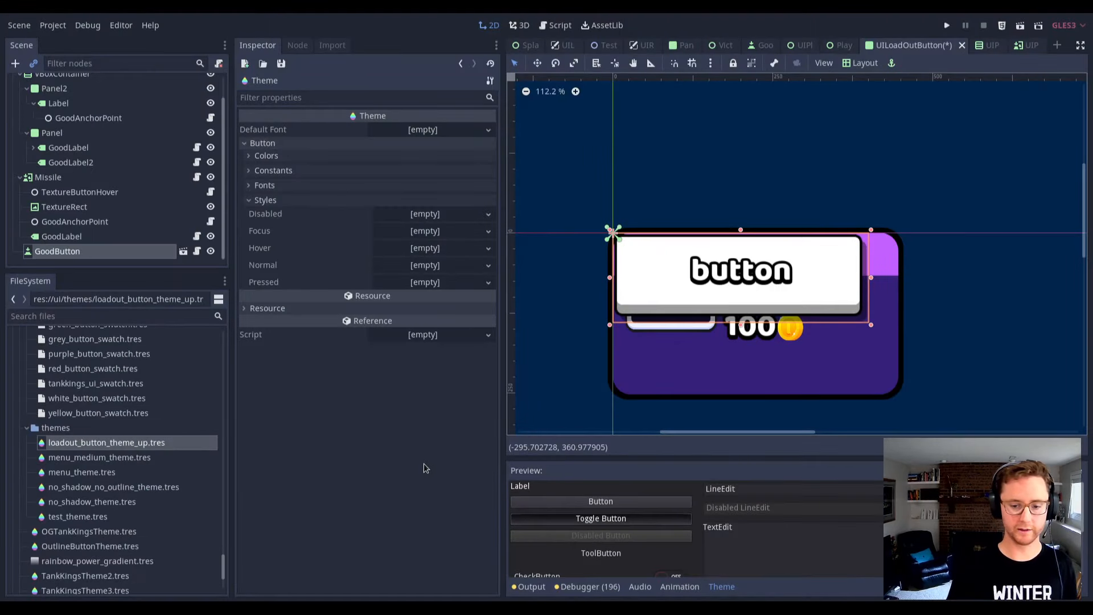
Open the GoodButton instance's scene in the editor and rename its root node to UILoadoutButtonUp.
right_click(132, 252)
click(171, 527)
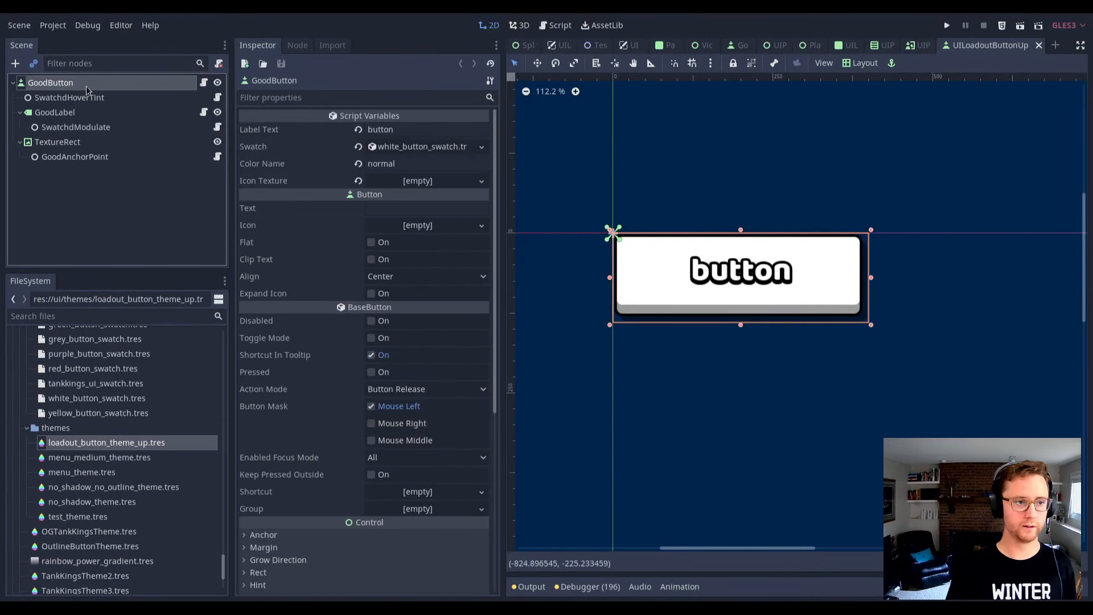
right_click(86, 86)
click(170, 272)
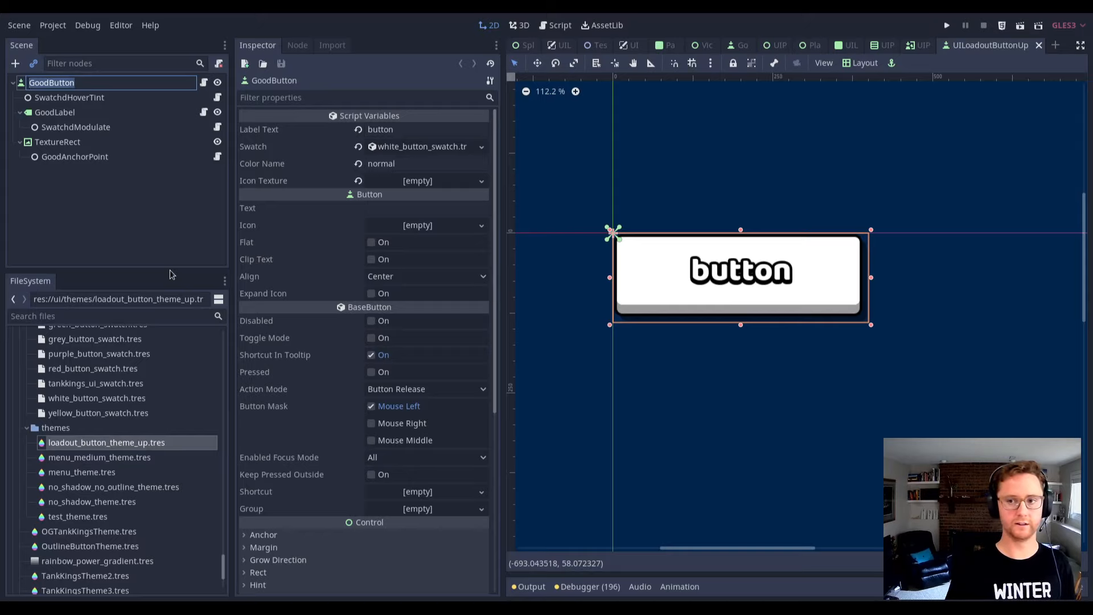
text(UILoad)
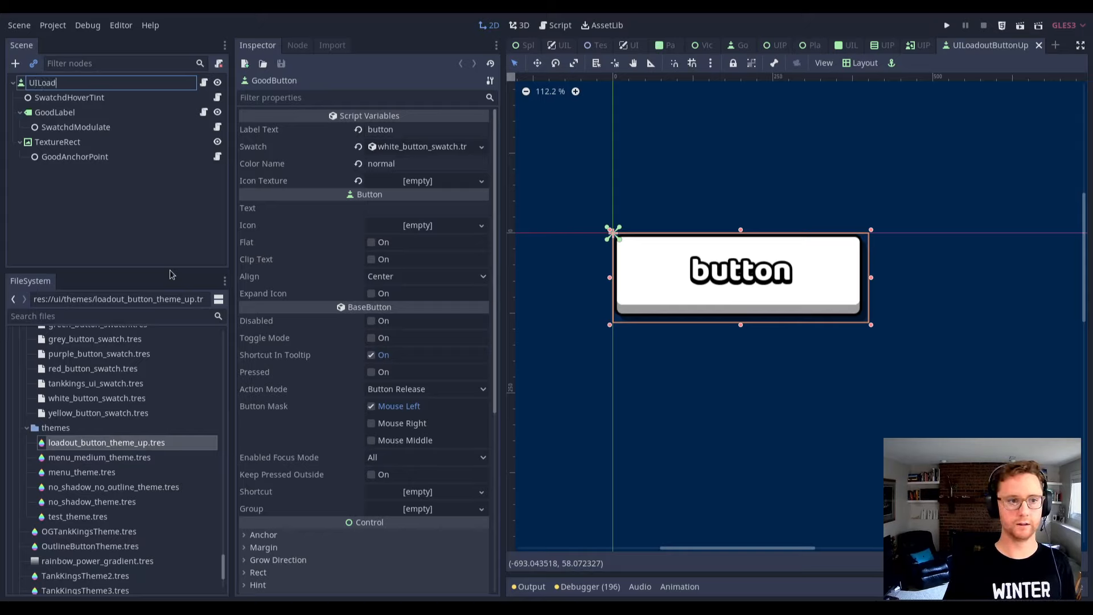
text(outButtonUp)
key(Return)
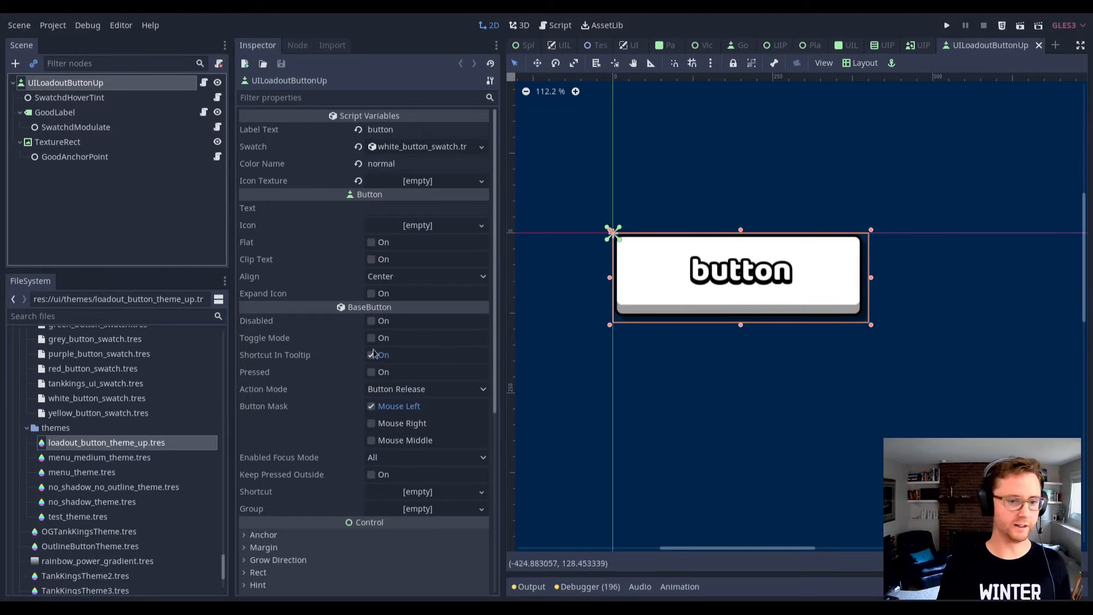
Assign loadout_button_theme_up.tres as the root button's theme, save the scene and expand the theme's properties.
scroll(282, 242, down, 5)
click(266, 361)
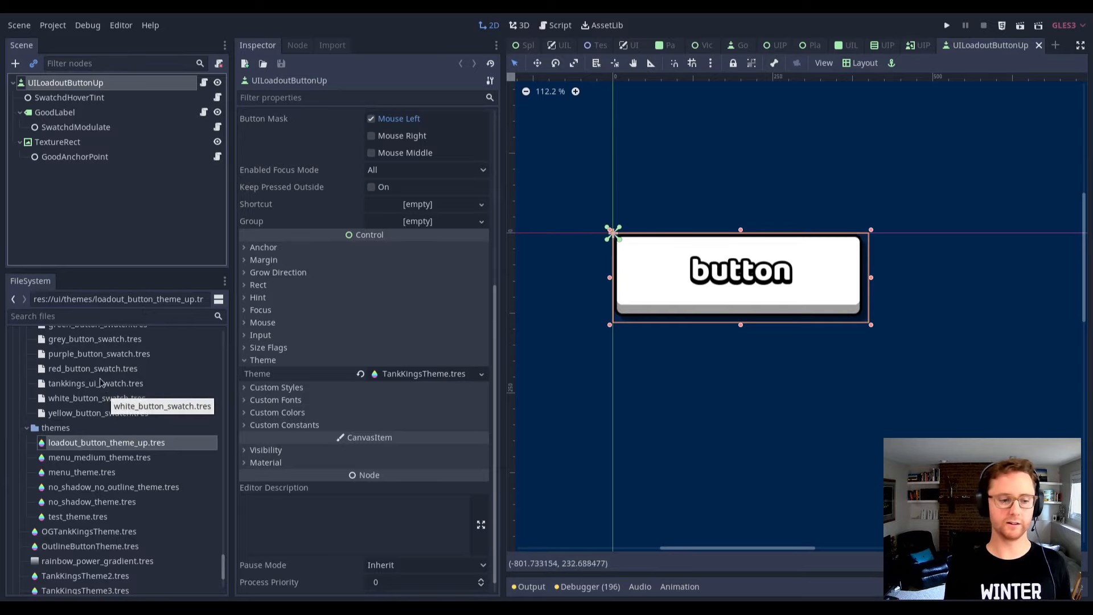
drag(107, 446, 404, 375)
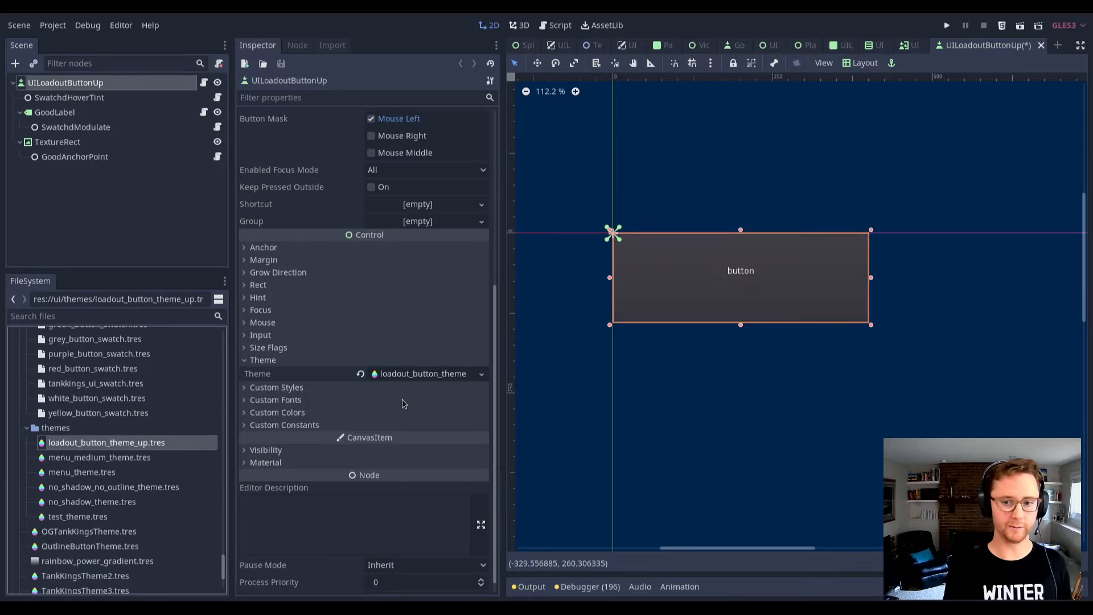
key(ctrl+s)
click(446, 375)
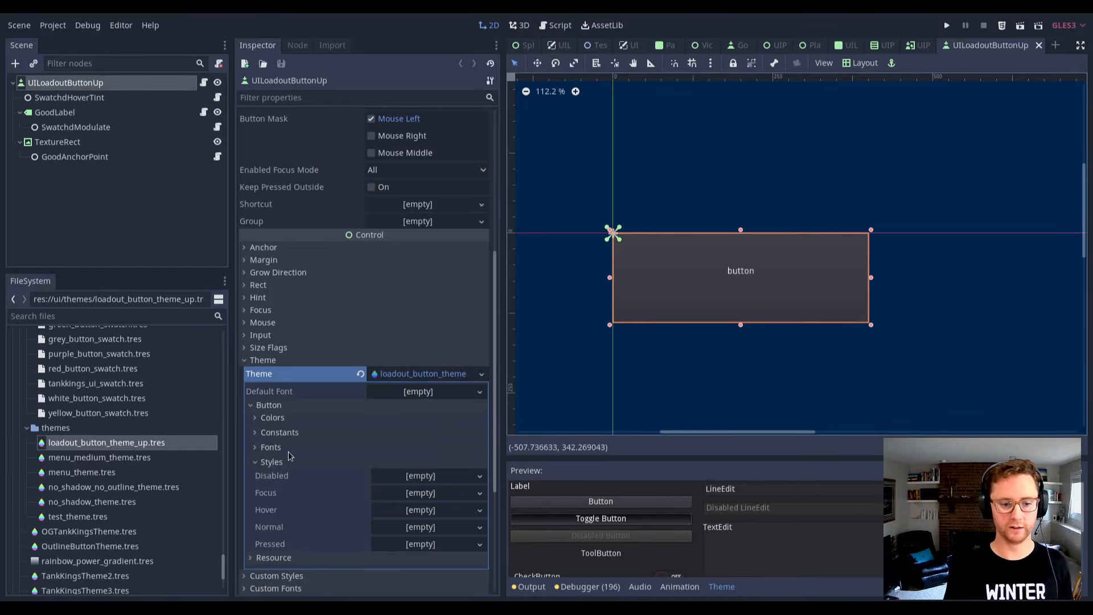
Assign TankKingsTheme.tres as the theme of the GoodLabel node.
click(90, 114)
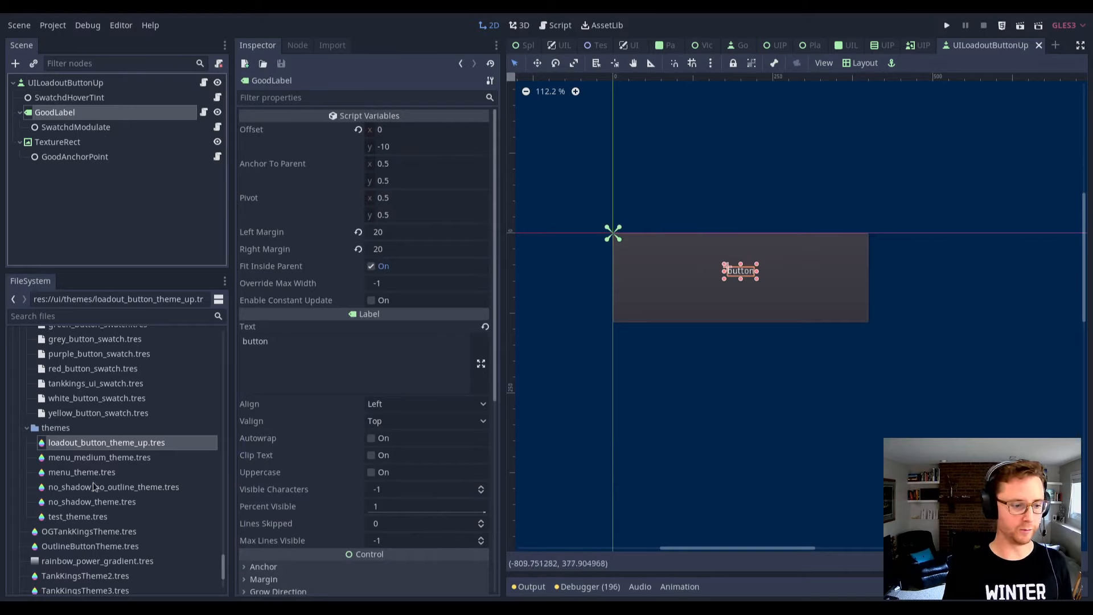
scroll(339, 497, down, 6)
click(262, 360)
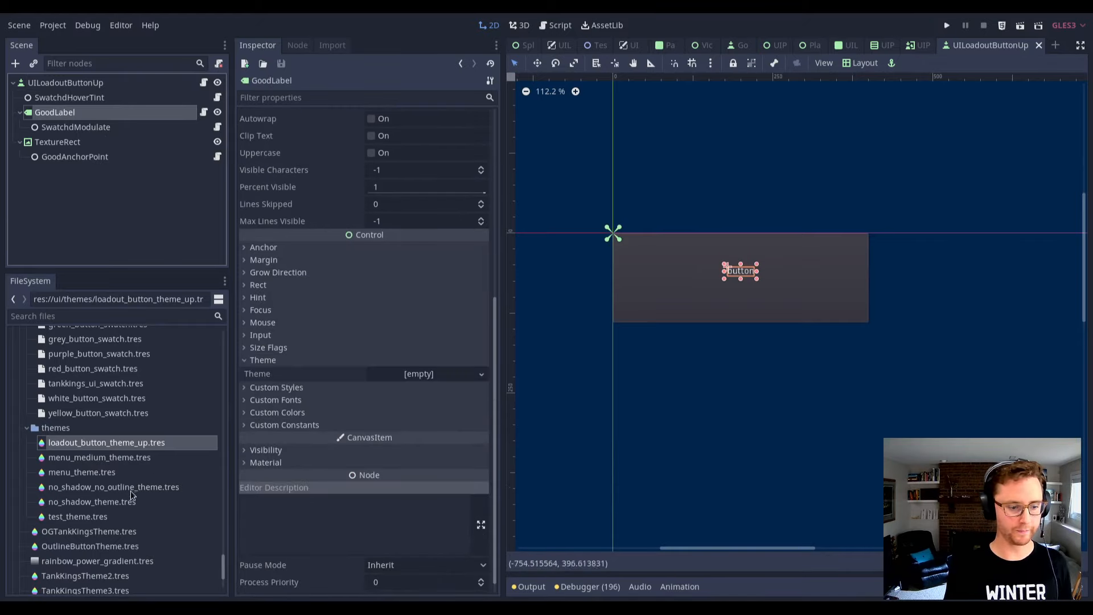
drag(93, 592, 126, 546)
drag(110, 561, 400, 379)
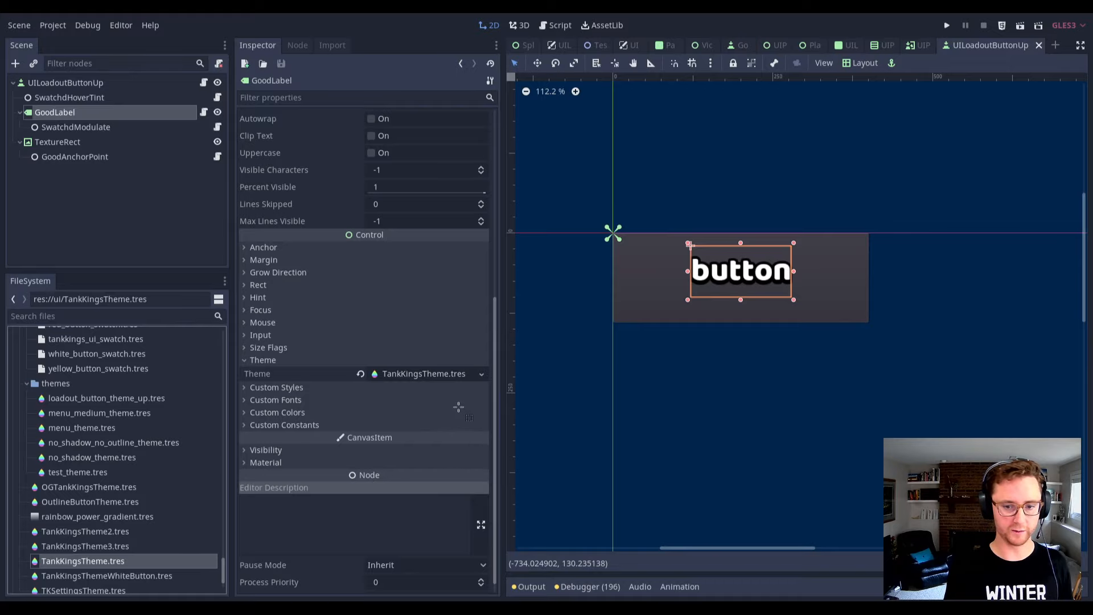
key(Delete)
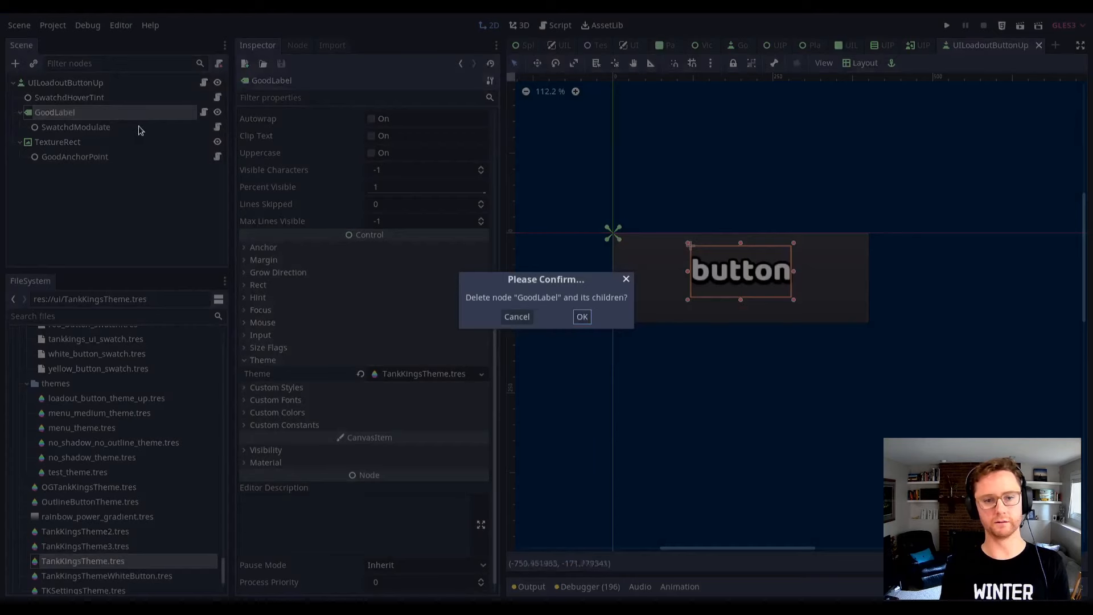
key(Return)
key(ctrl+s)
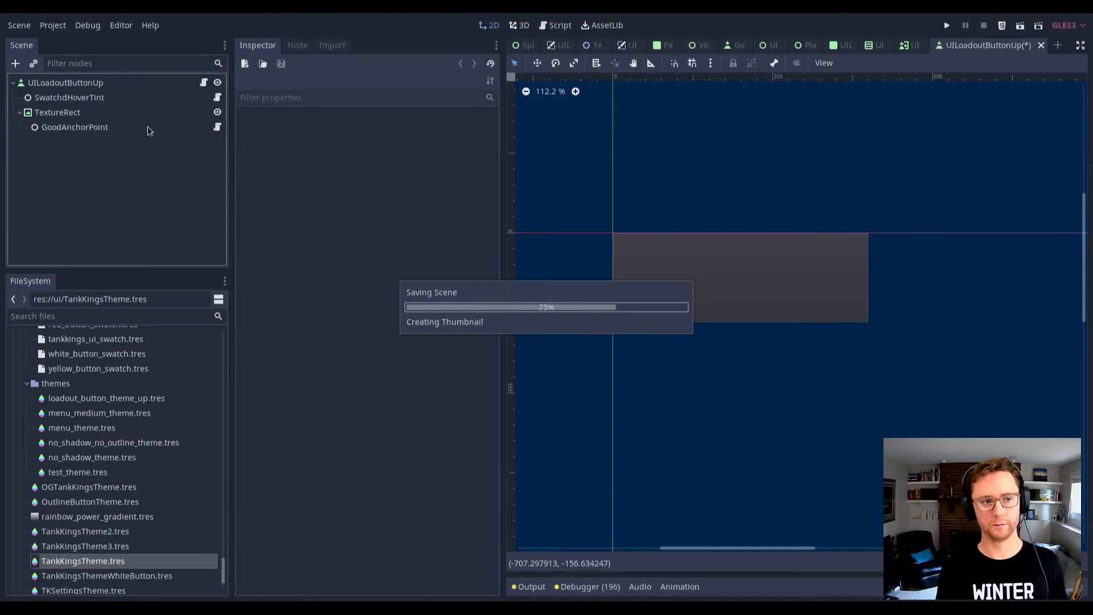
key(ctrl+z)
Replace the GoodLabel node's text with "+".
click(55, 112)
scroll(421, 191, down, 5)
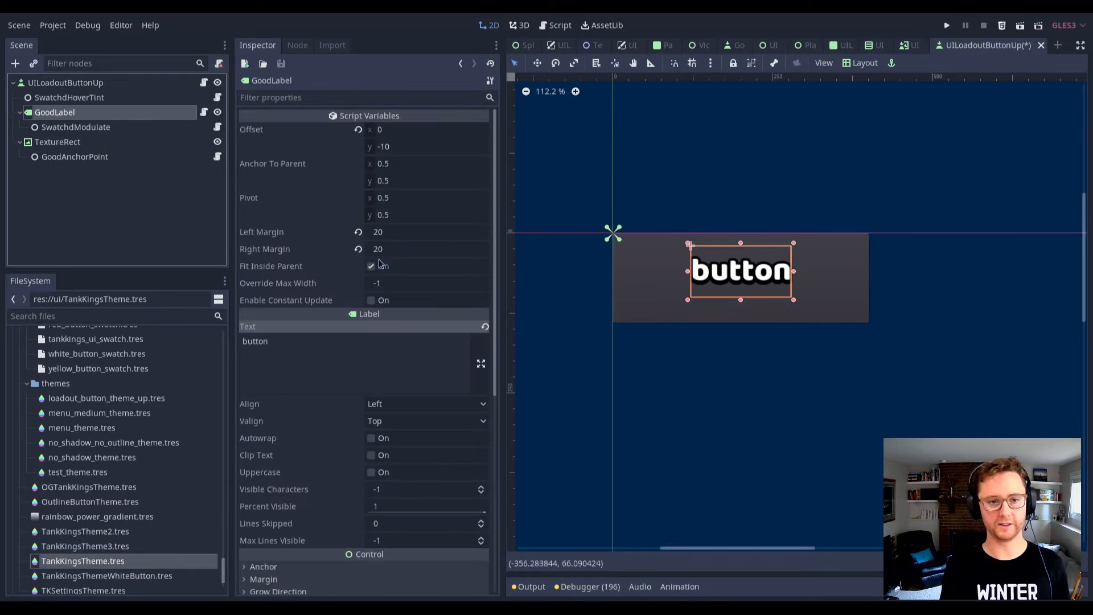
double_click(336, 368)
text(+)
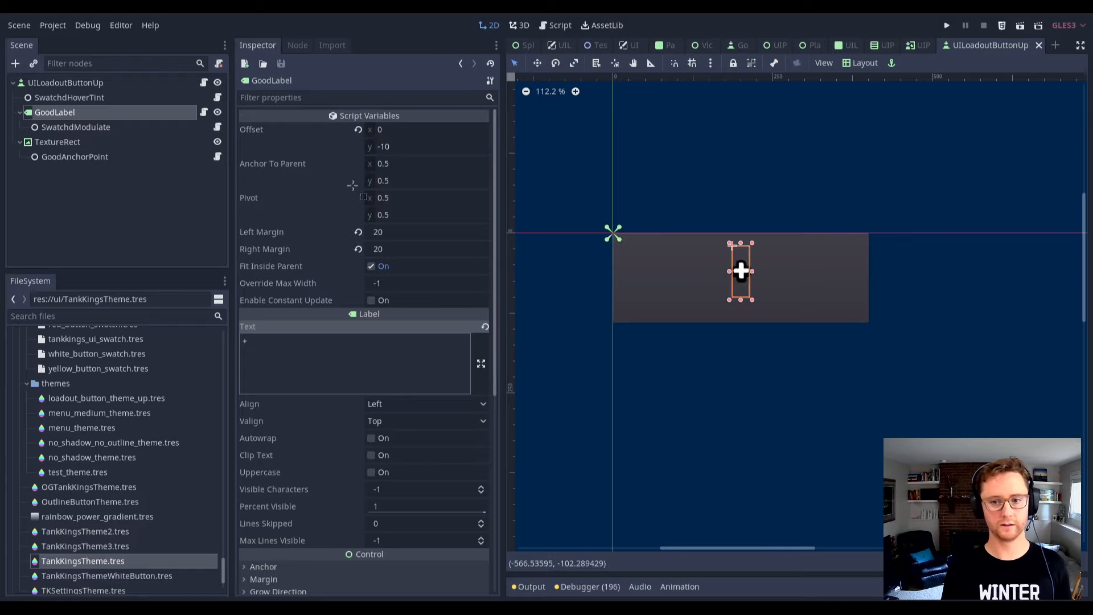
Search the project files for "minu", "sub" and "plus", select plus.png and clear the file filter to browse the surrounding images.
click(120, 315)
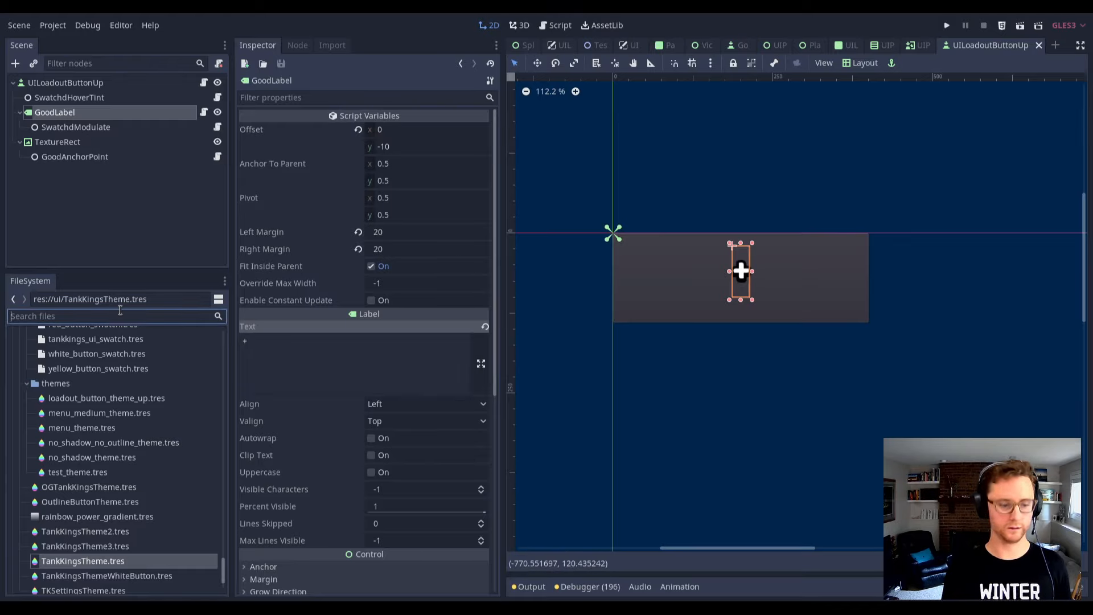
text(minu)
key(ctrl+a)
text(sub)
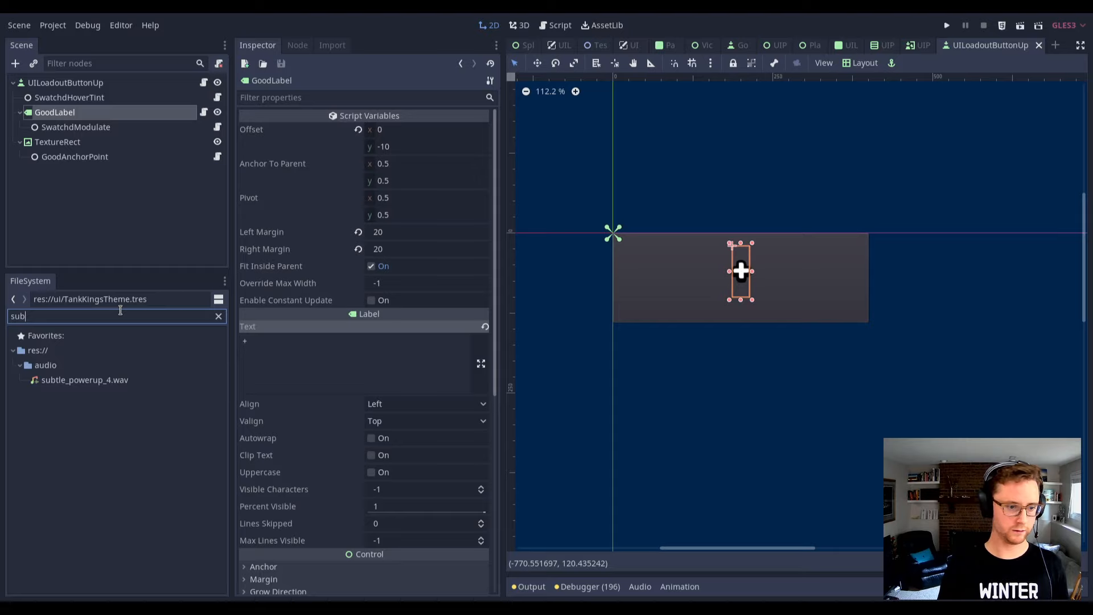
key(ctrl+a)
key(BackSpace)
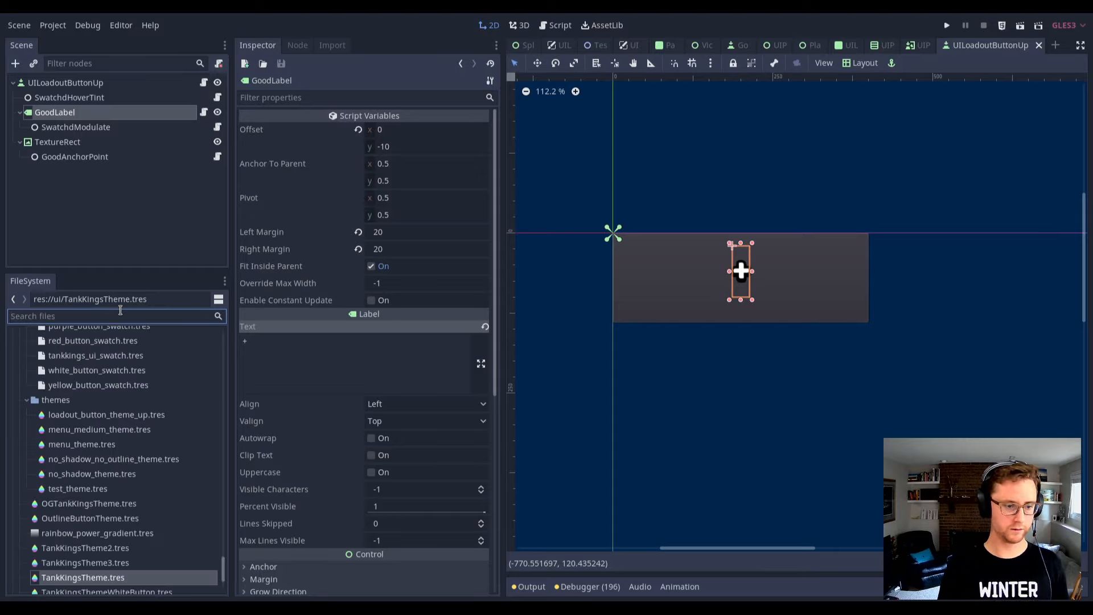
text(plus)
click(122, 394)
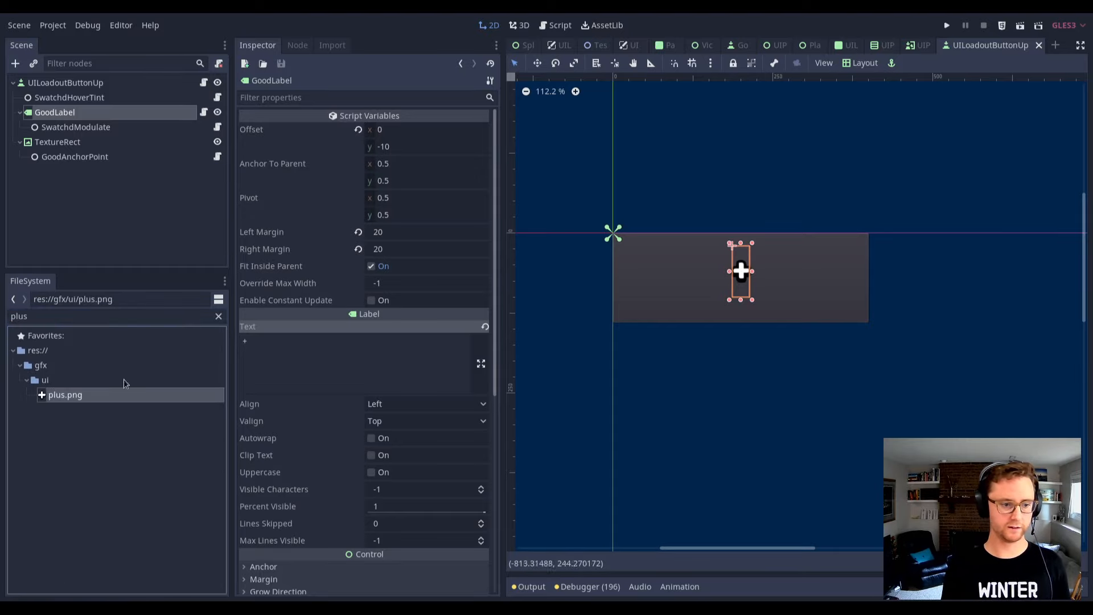
click(218, 316)
scroll(151, 483, down, 5)
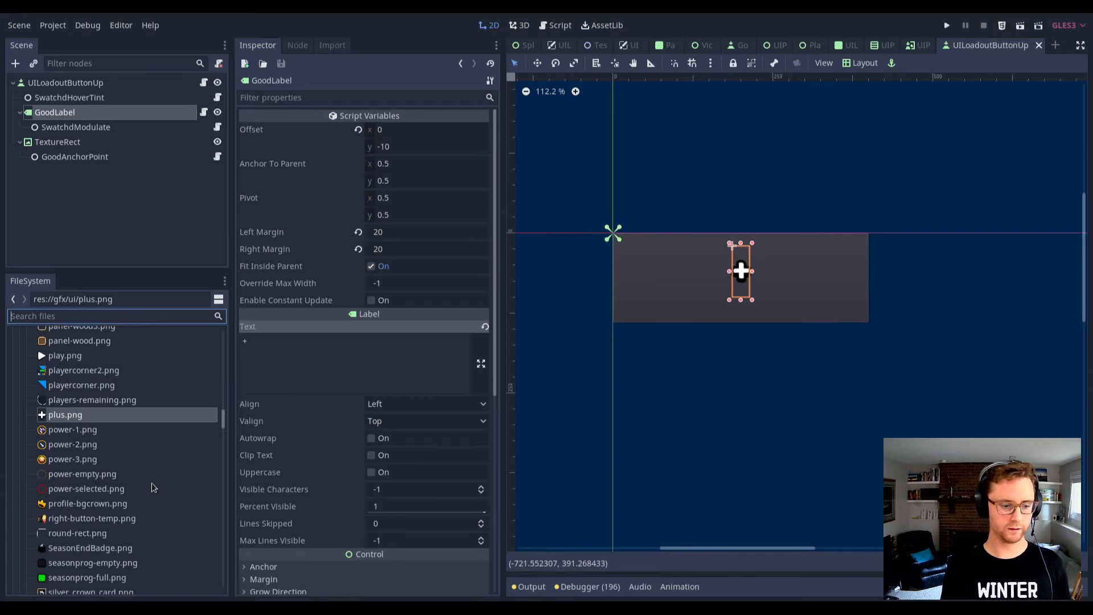
scroll(151, 482, down, 6)
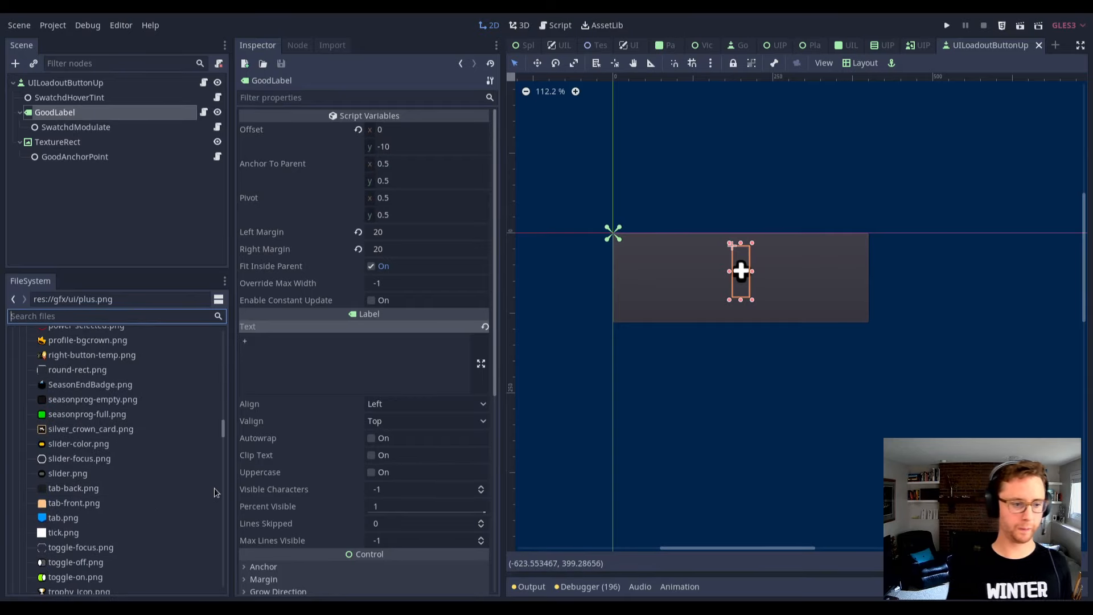
scroll(215, 493, up, 5)
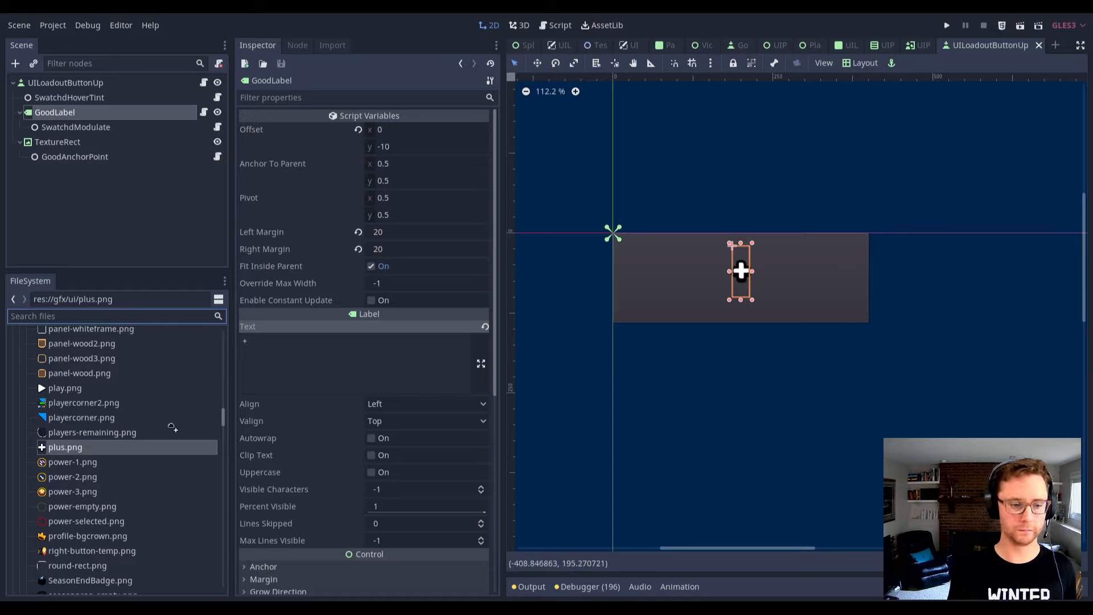
click(146, 450)
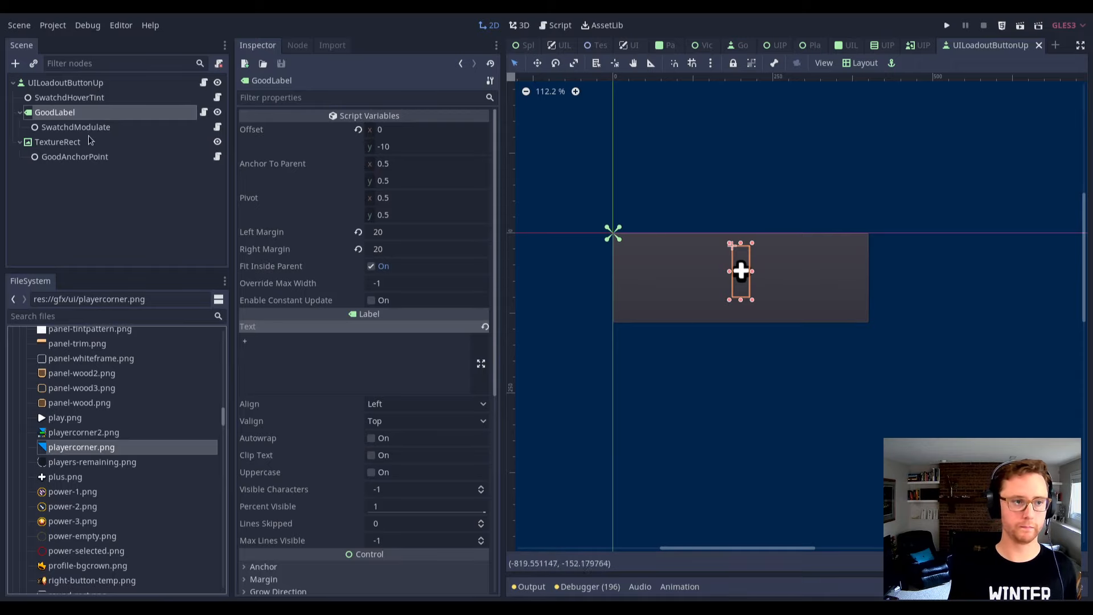
Delete the GoodLabel node together with its SwatchdModulate child.
click(88, 116)
key(Delete)
key(Return)
Add a TextureRect child to the UILoadoutButtonUp root and assign plus.png as its texture.
click(95, 83)
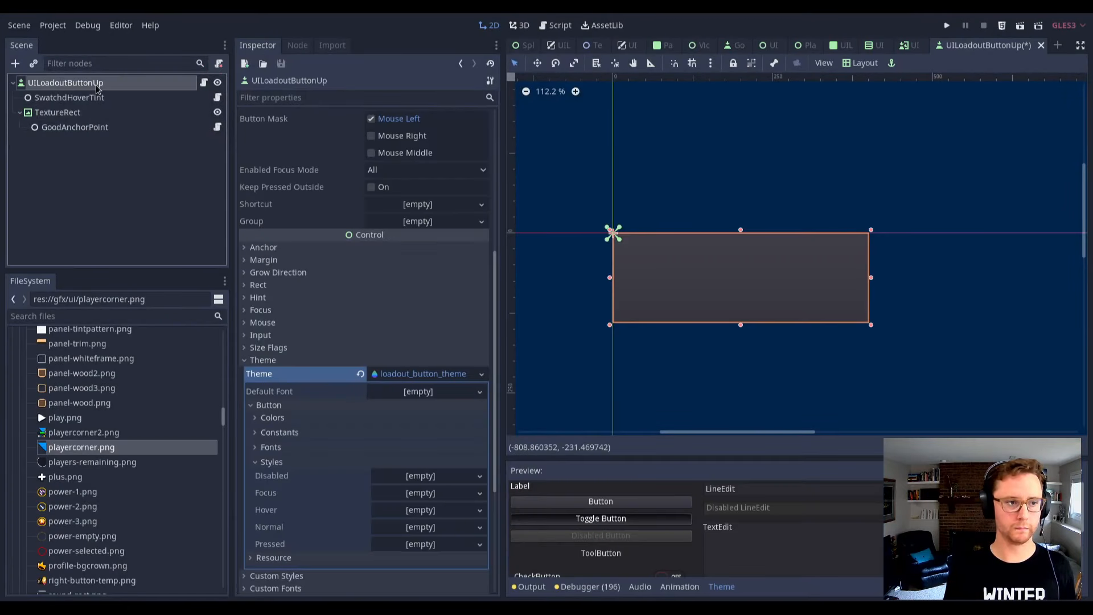
key(ctrl+a)
text(texturerect)
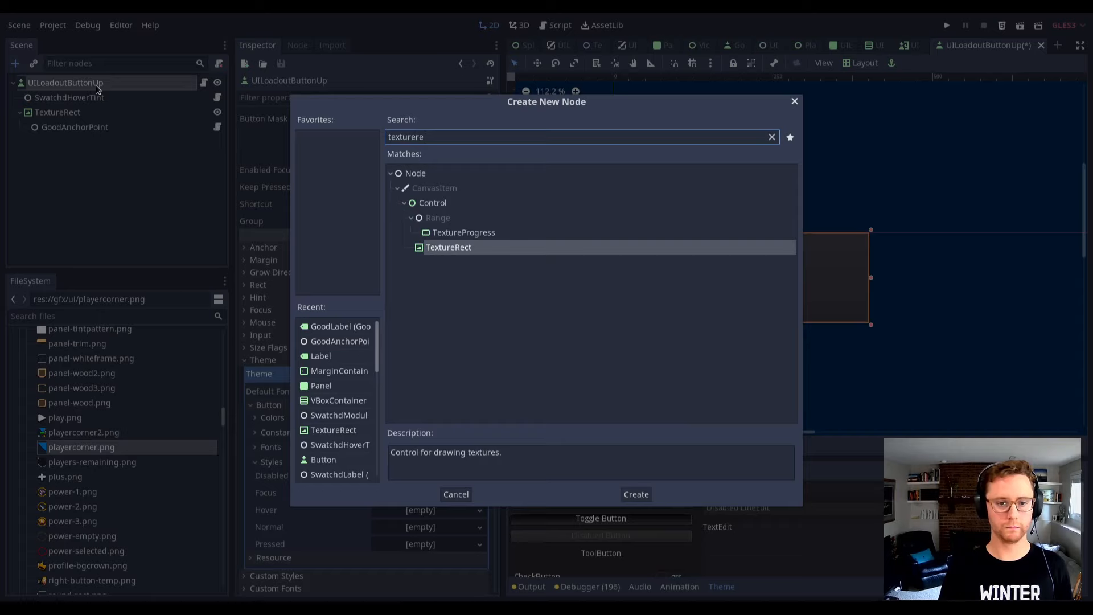
key(Return)
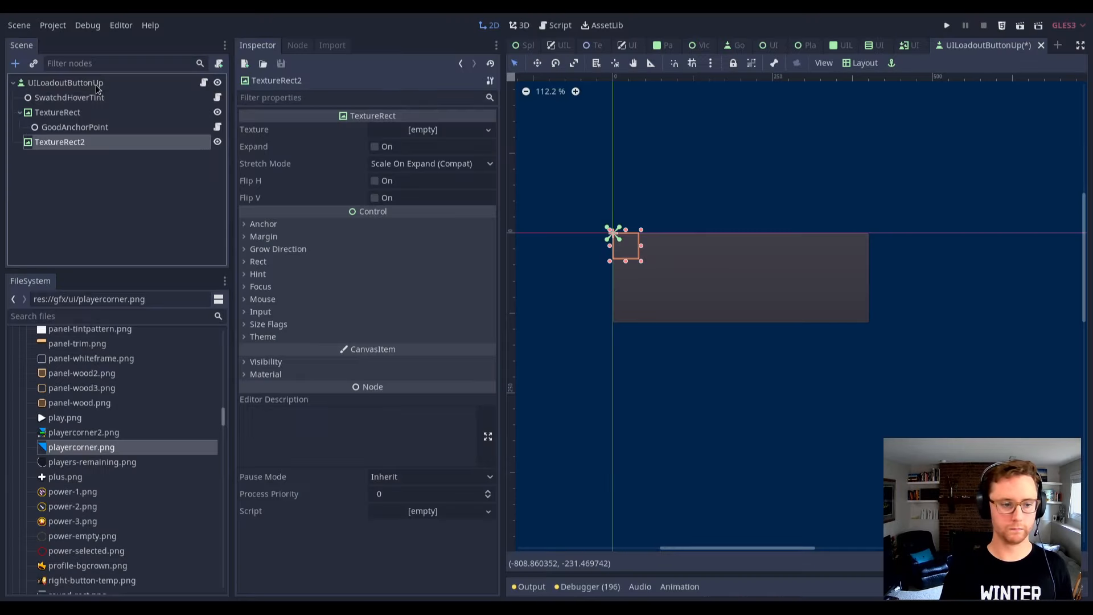
click(103, 310)
text(plus)
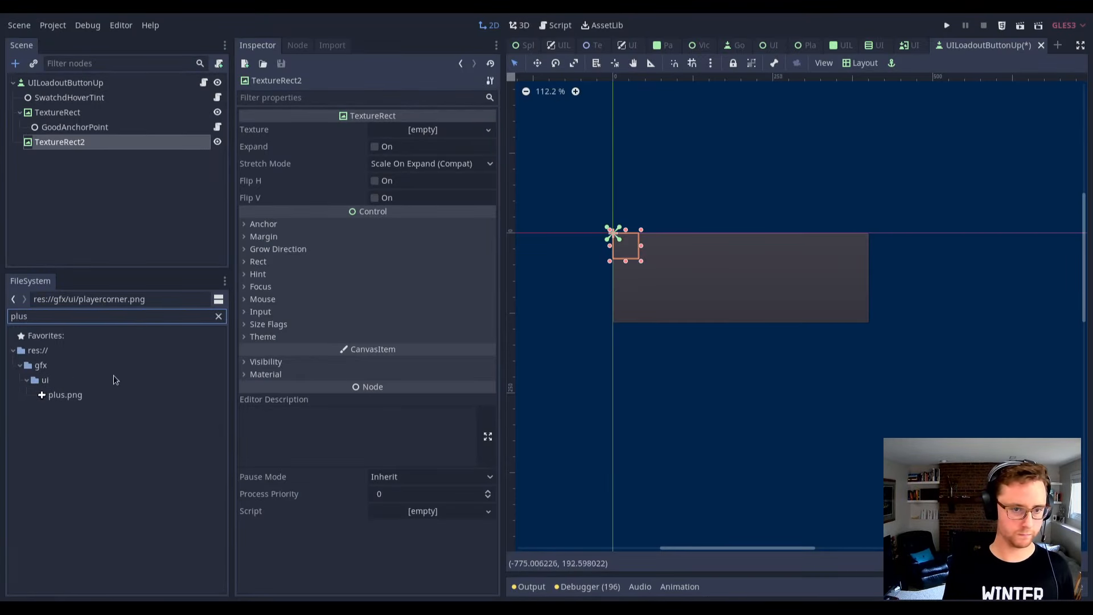
drag(67, 396, 450, 131)
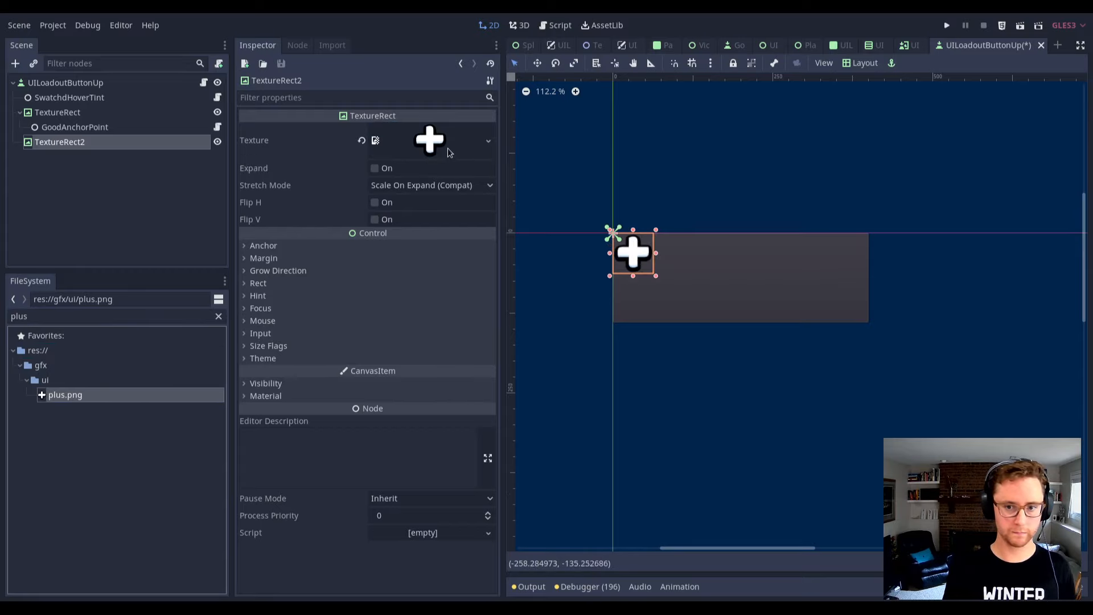
Add a GoodAnchorPoint child node to TextureRect2.
click(127, 128)
click(129, 140)
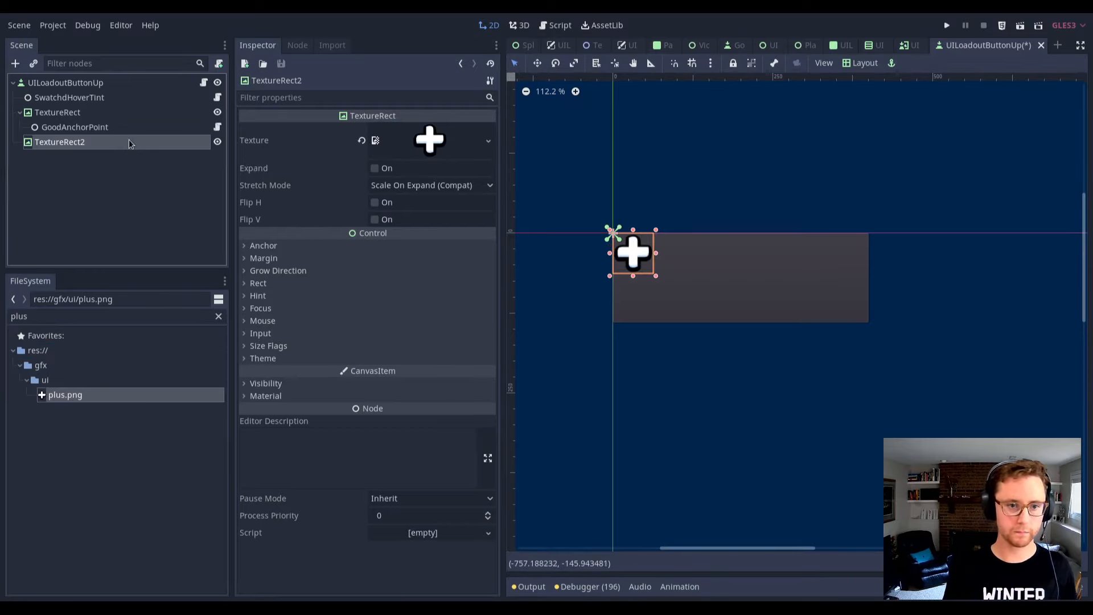
key(ctrl+a)
text(goda)
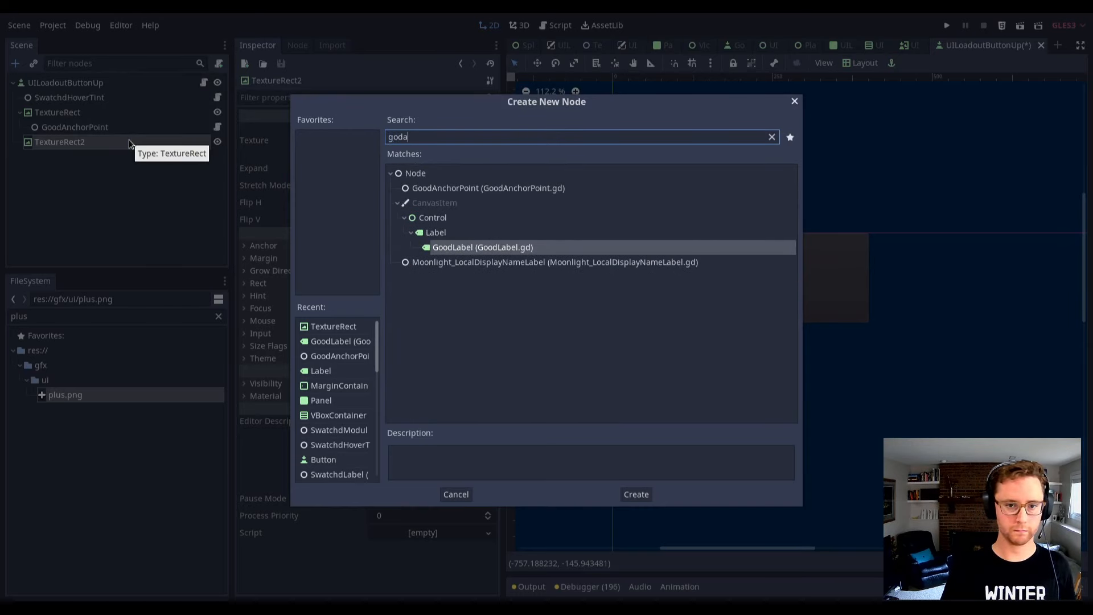
text(nc)
key(Return)
Set the new GoodAnchorPoint's Anchor To Parent and Pivot to 0.5 in both x and y, and save the scene.
click(387, 164)
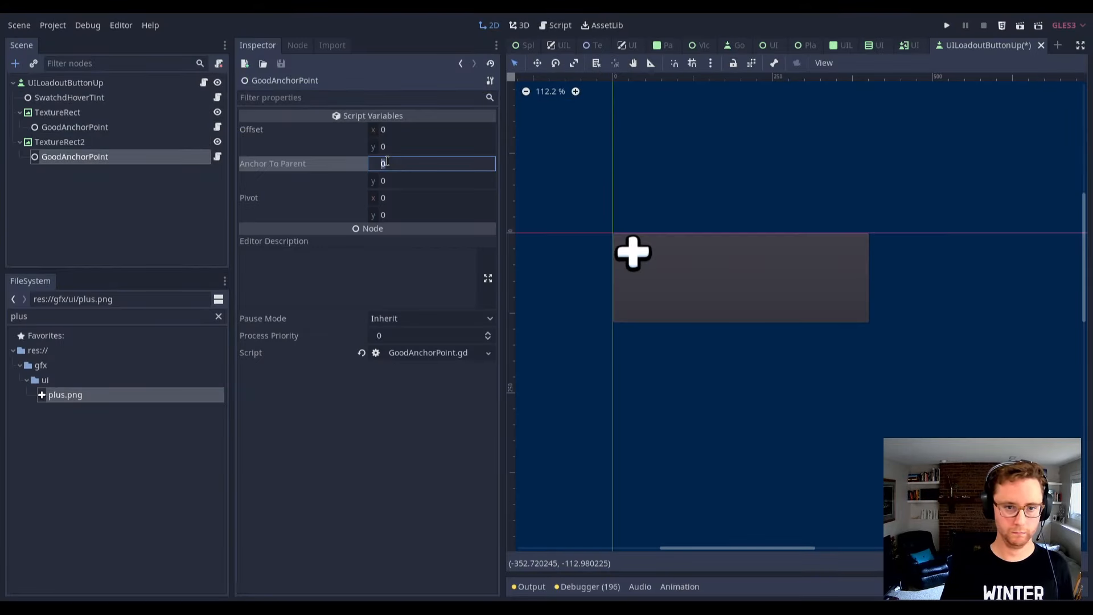
text(0.5)
key(Tab)
text(0.5)
key(Tab)
text(0.5)
key(Tab)
text(0.5)
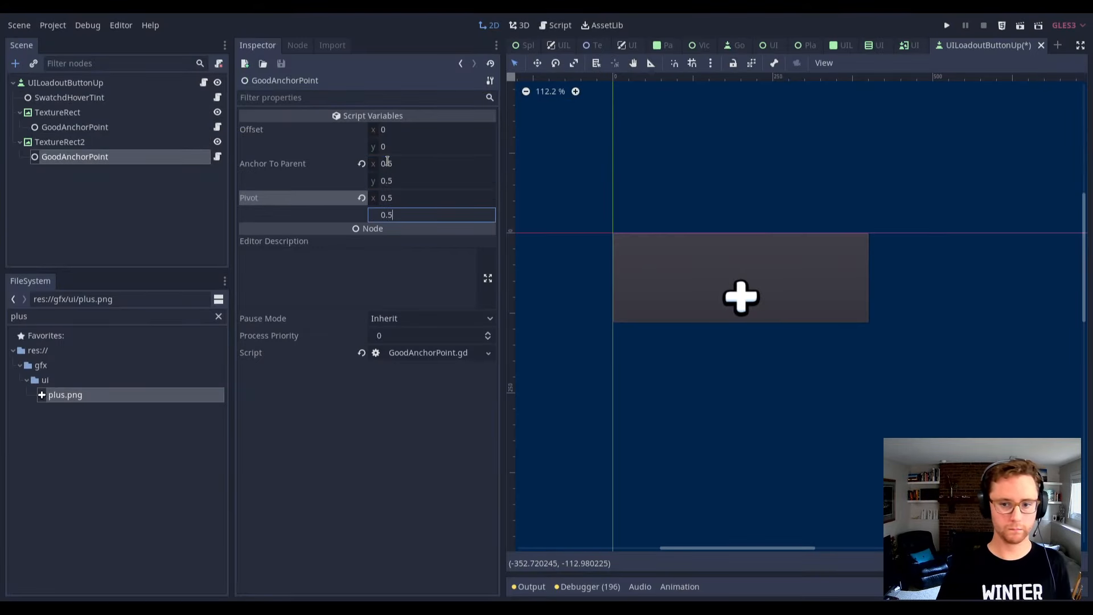
key(Return)
key(ctrl+s)
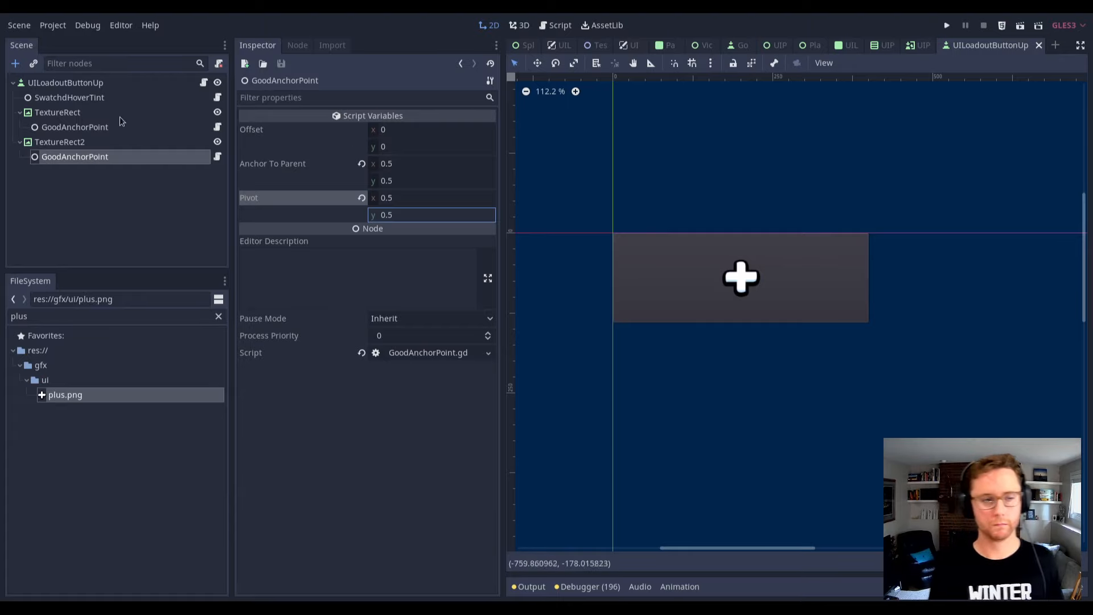
Rename the TextureRect2 node to PlusIcon and save the scene.
double_click(95, 142)
text(Pl)
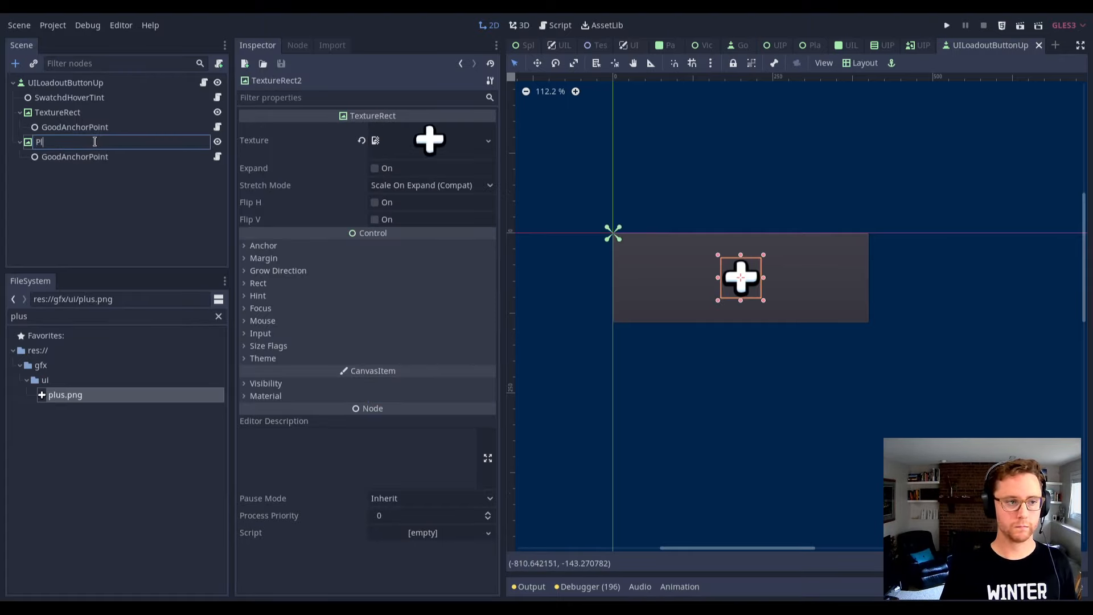
text(usIcon)
key(Return)
key(ctrl+s)
Delete the empty TextureRect node along with its GoodAnchorPoint child.
click(93, 112)
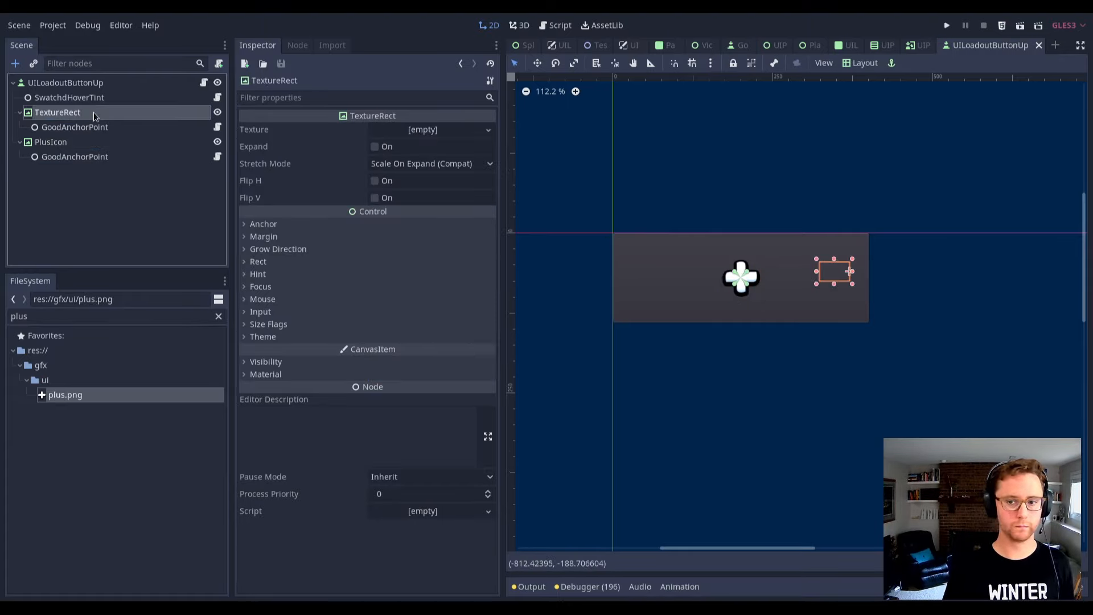
key(Delete)
key(Return)
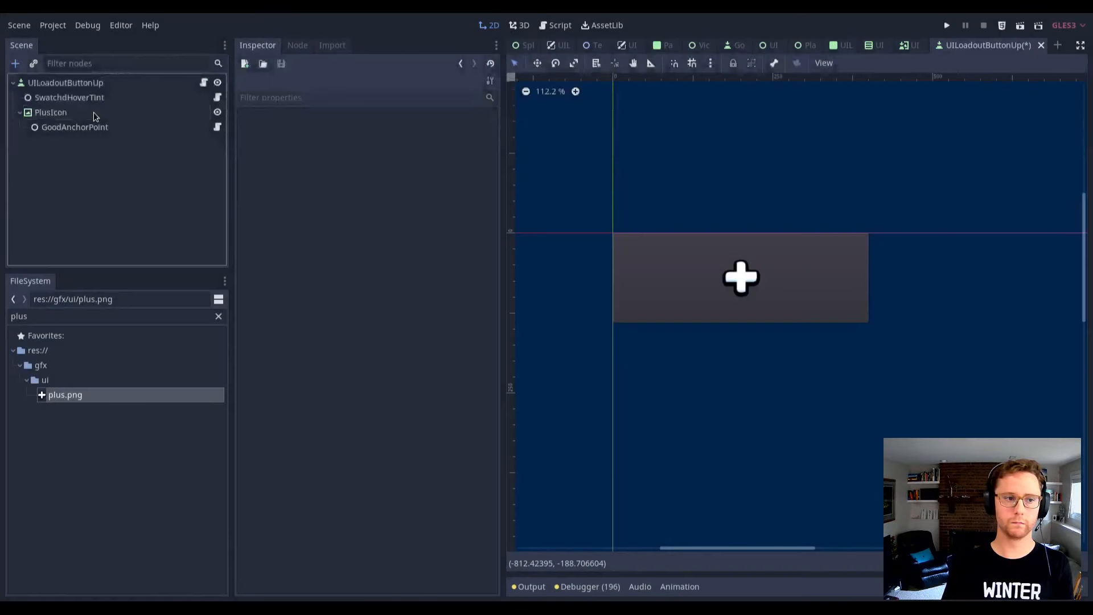
Clear the file filter and give the root button theme's Normal style a new StyleBoxTexture.
click(107, 84)
click(219, 316)
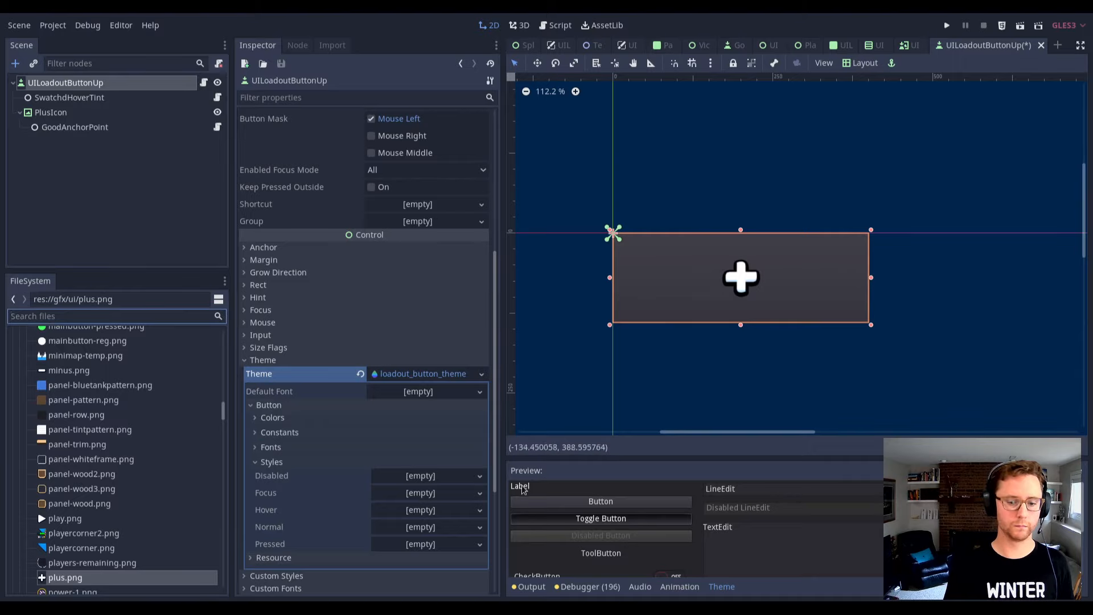
click(299, 460)
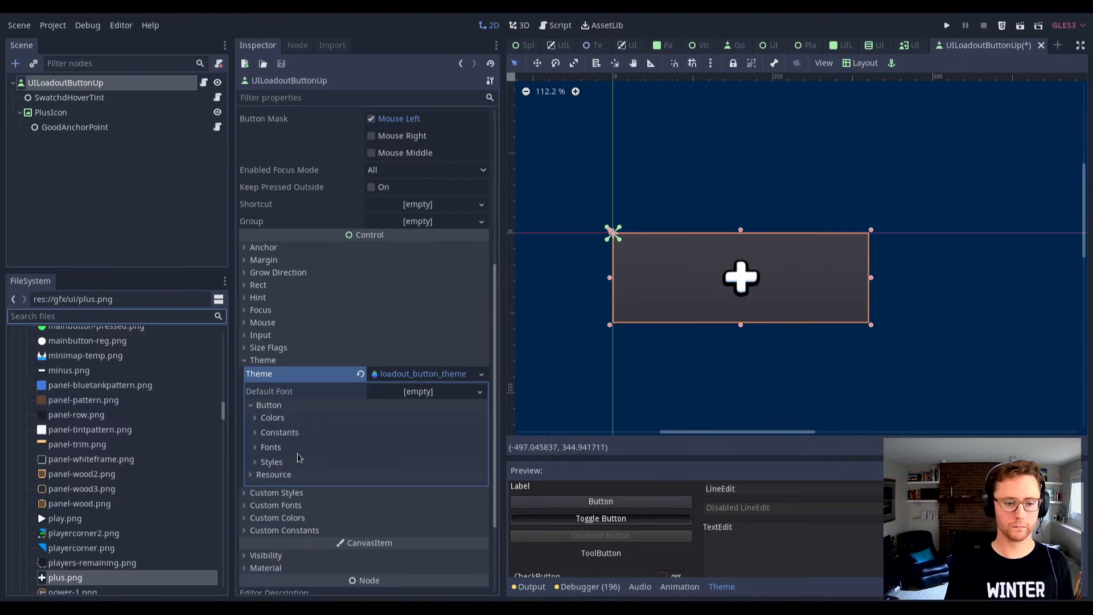
scroll(299, 460, down, 4)
click(310, 343)
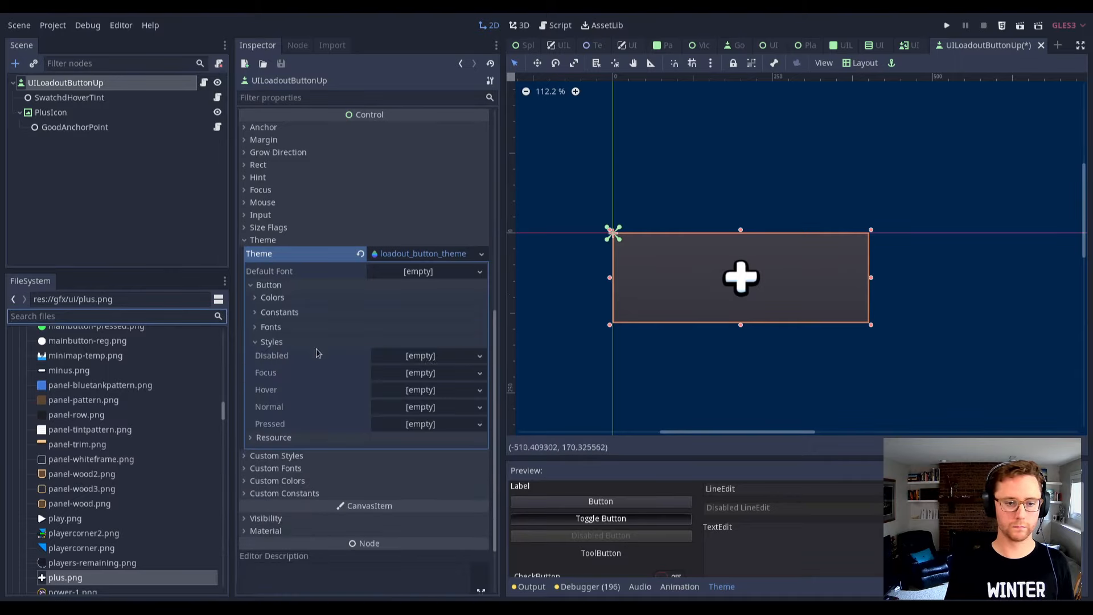
click(477, 407)
click(444, 462)
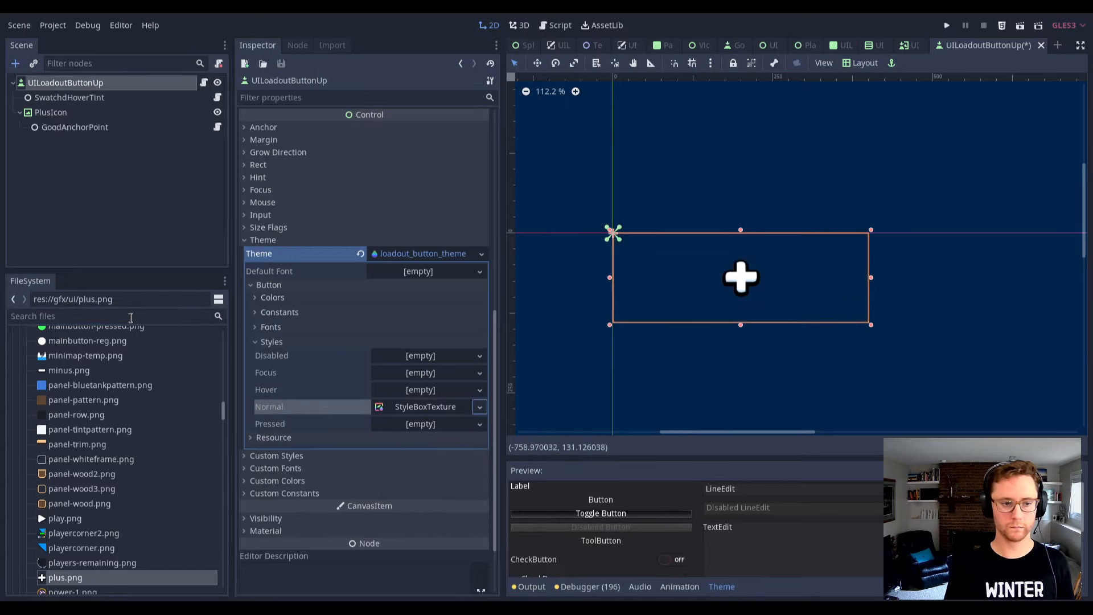
Search the project files for "load" and then "up_" to locate a texture for the up button.
click(131, 318)
text(load)
key(ctrl+a)
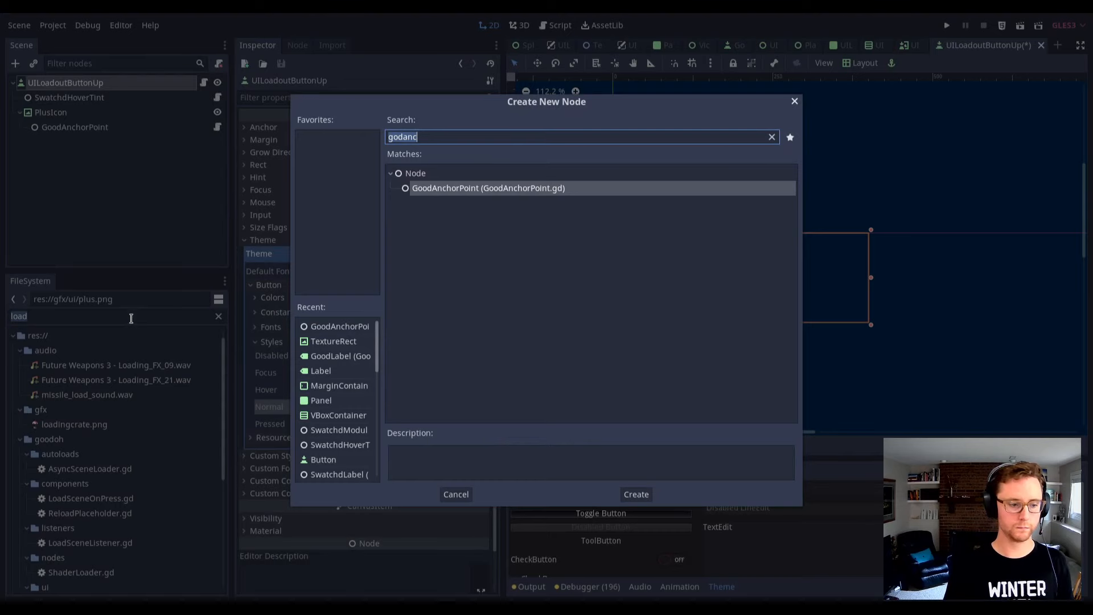
key(Escape)
click(94, 365)
double_click(93, 316)
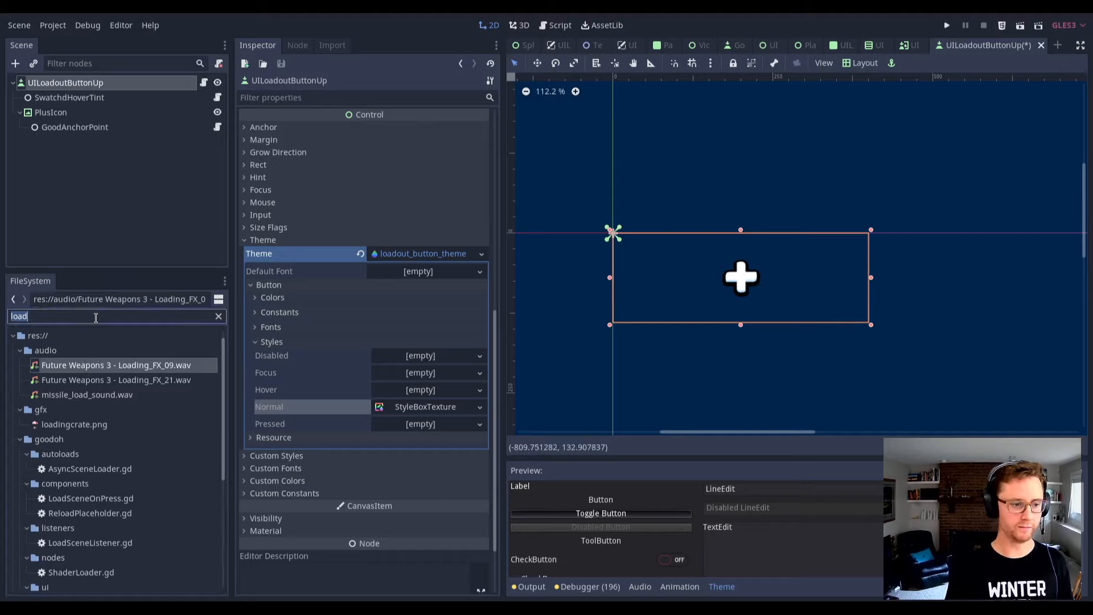
text(yu)
key(BackSpace)
key(BackSpace)
text(up_)
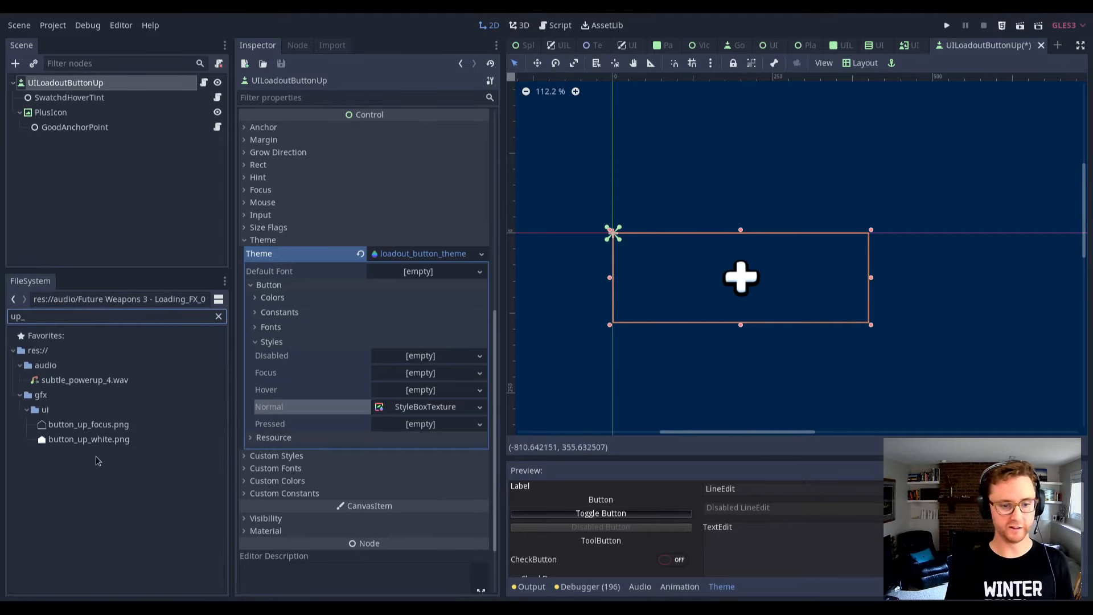
Try to open the Normal StyleBoxTexture for editing from within the root button's theme.
click(441, 408)
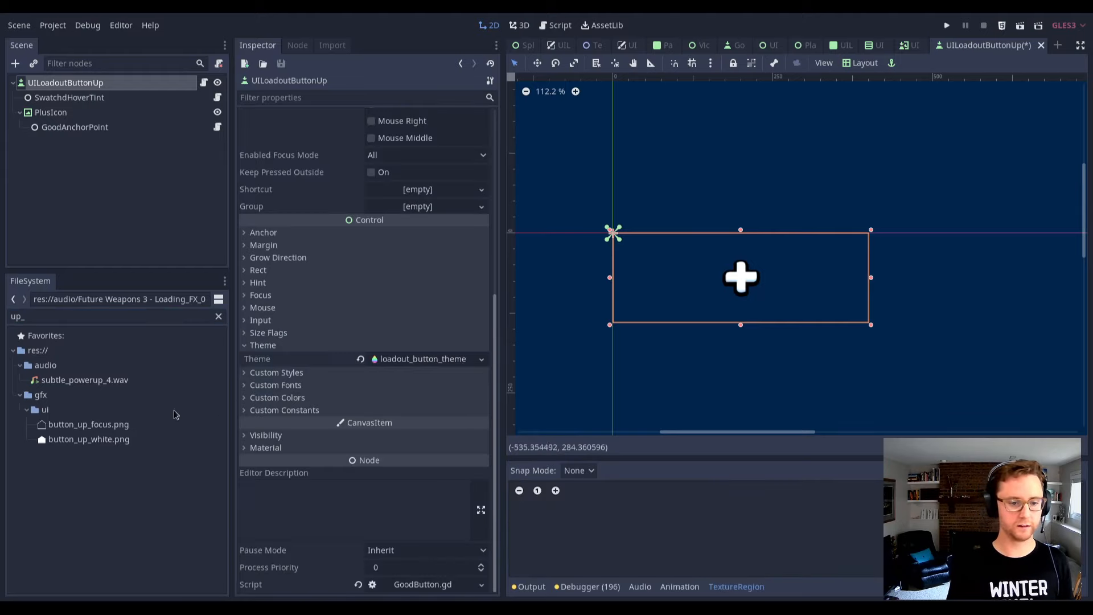
click(404, 360)
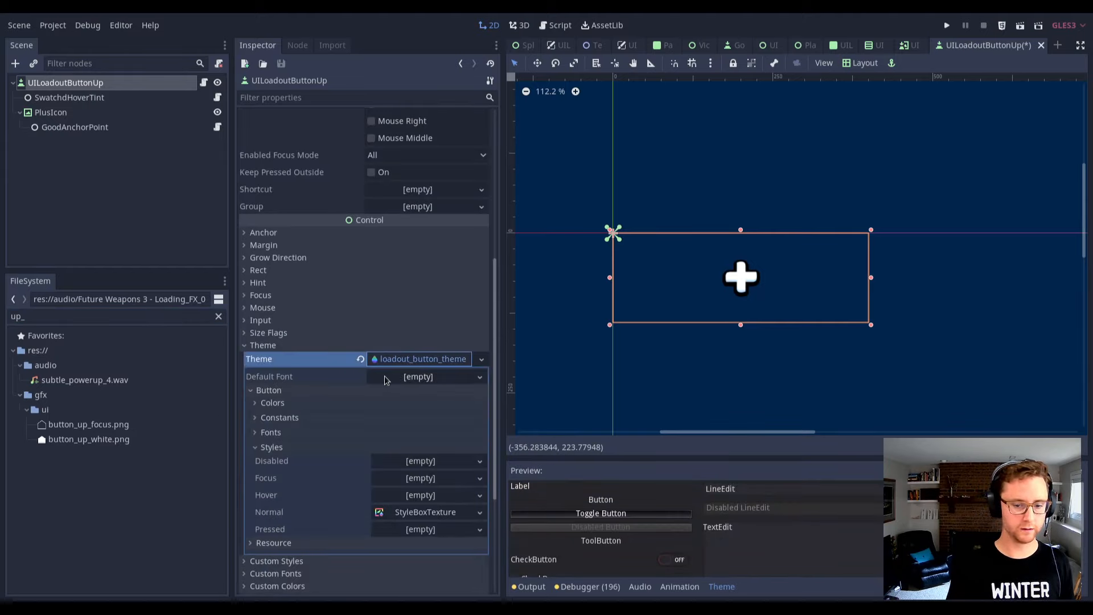
click(421, 510)
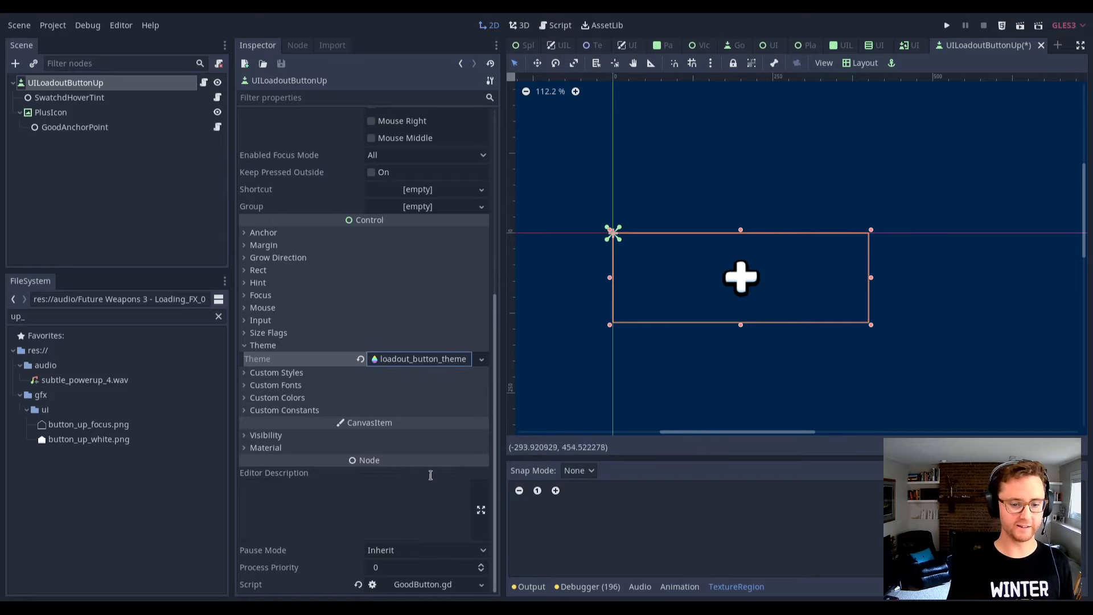
click(431, 360)
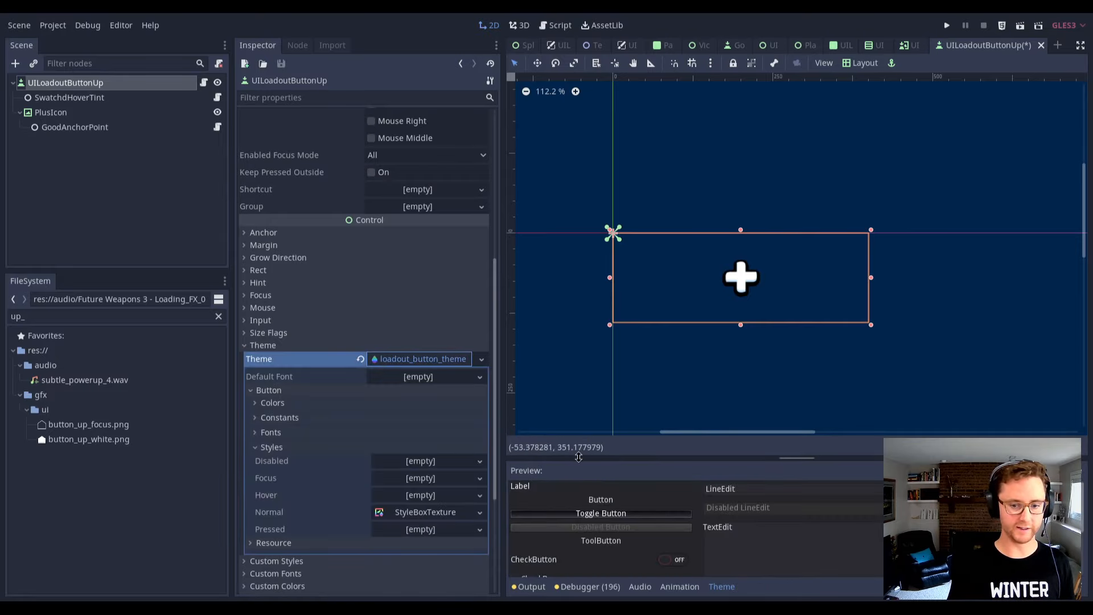
Enlarge the theme preview panel and look through the root button's properties.
drag(577, 458, 564, 177)
scroll(469, 349, down, 3)
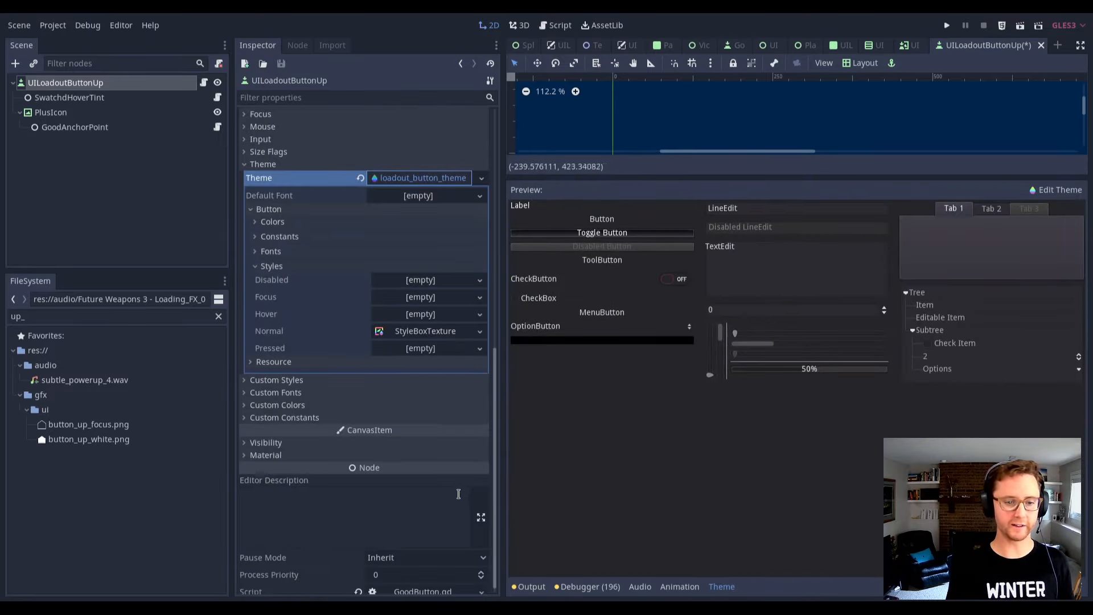
scroll(469, 348, up, 7)
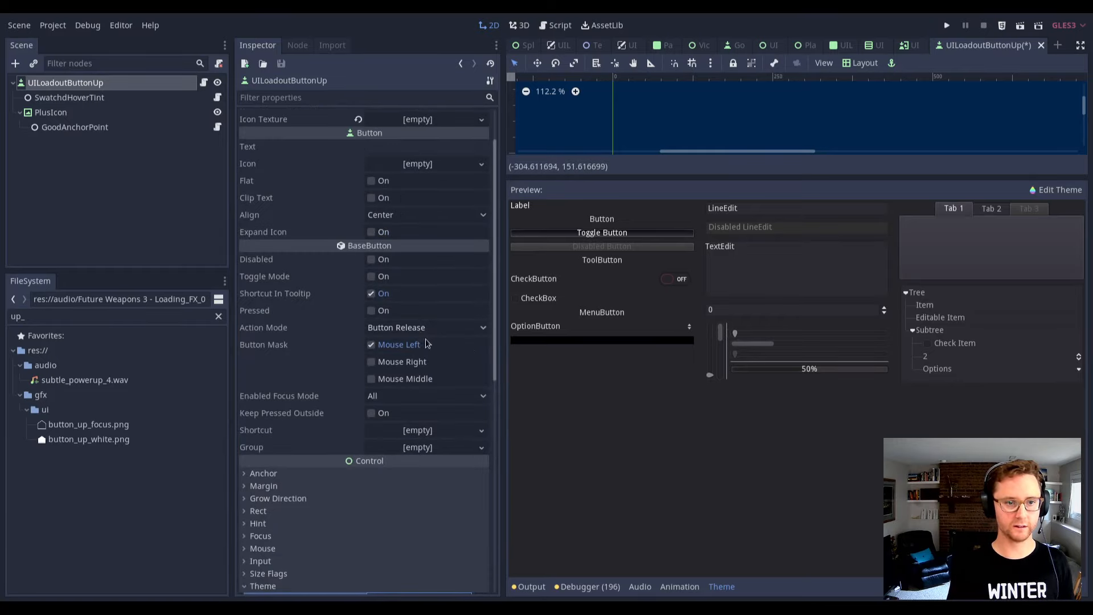
scroll(468, 350, down, 6)
Find loadout_button_theme_up.tres by filtering files for "loadout_b", open it directly and expand its Normal StyleBoxTexture.
click(103, 317)
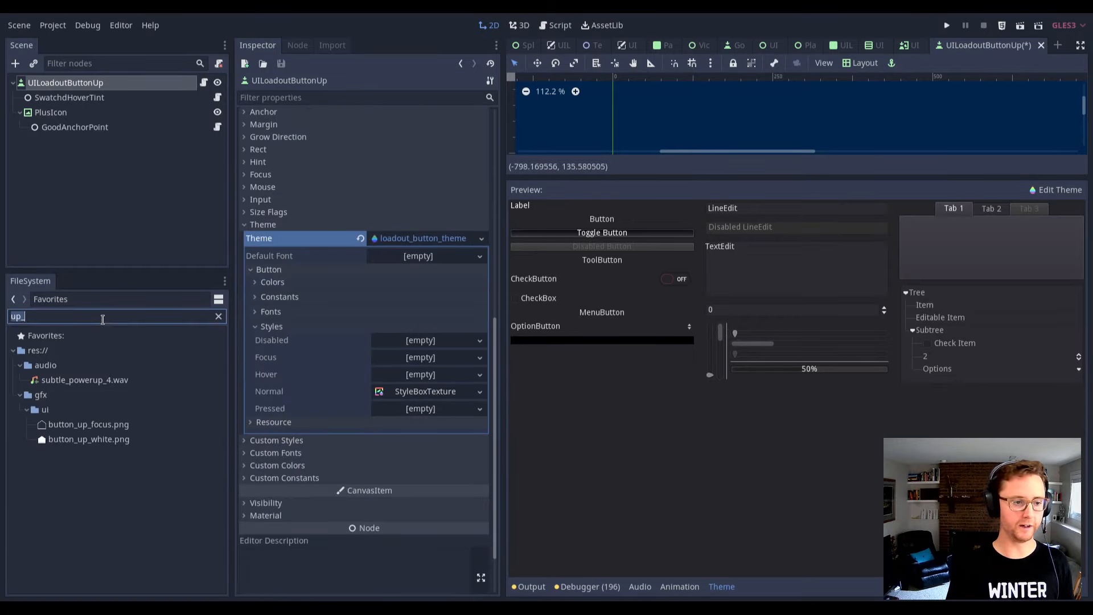
key(BackSpace)
text(theme)
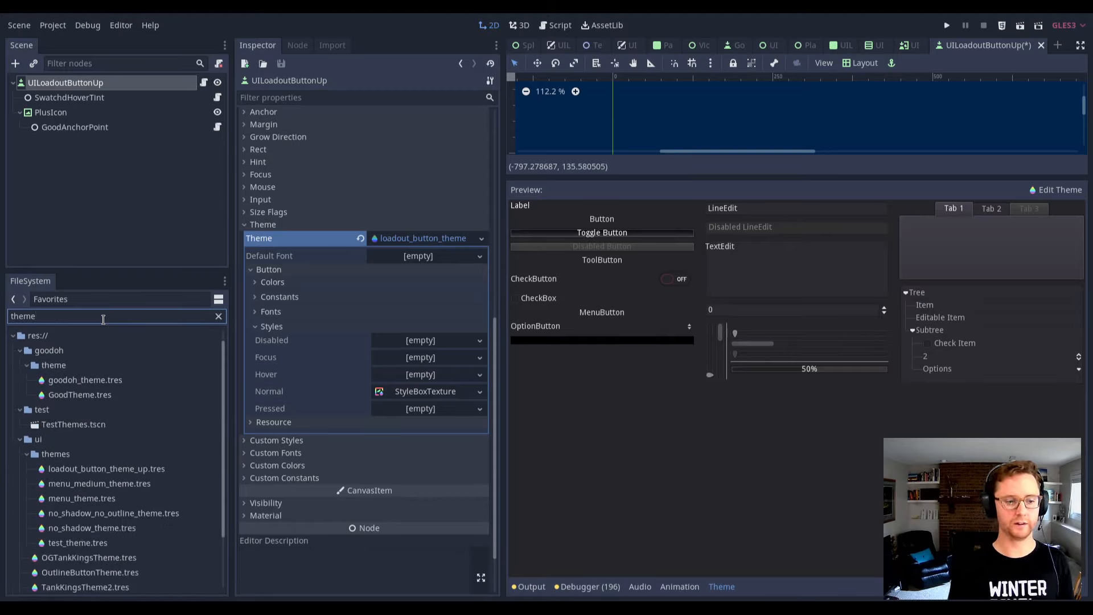
text(up_)
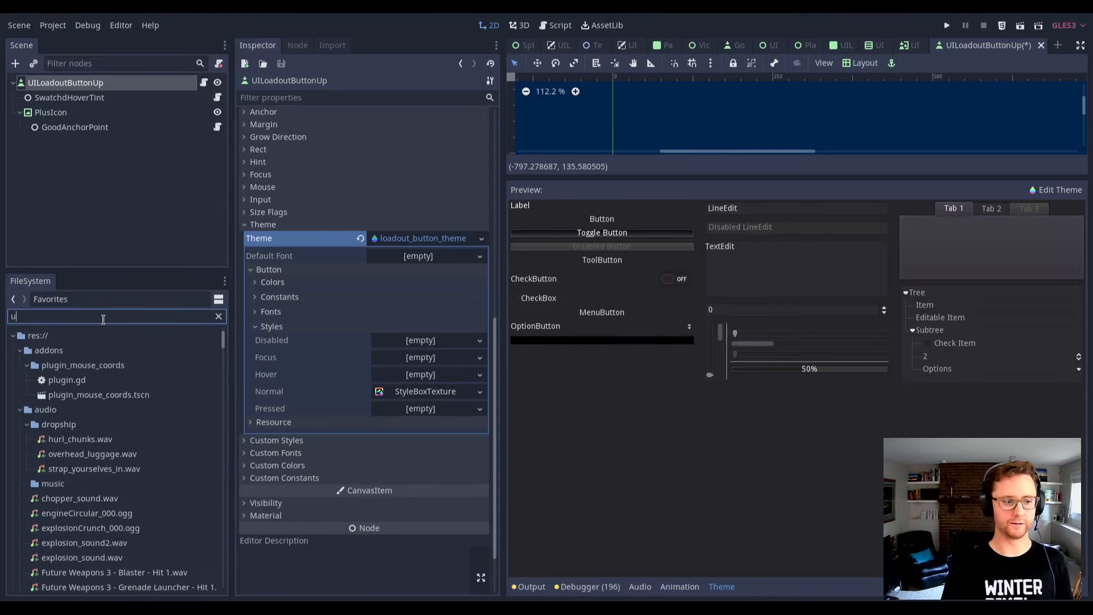
key(BackSpace)
key(BackSpace)
key(BackSpace)
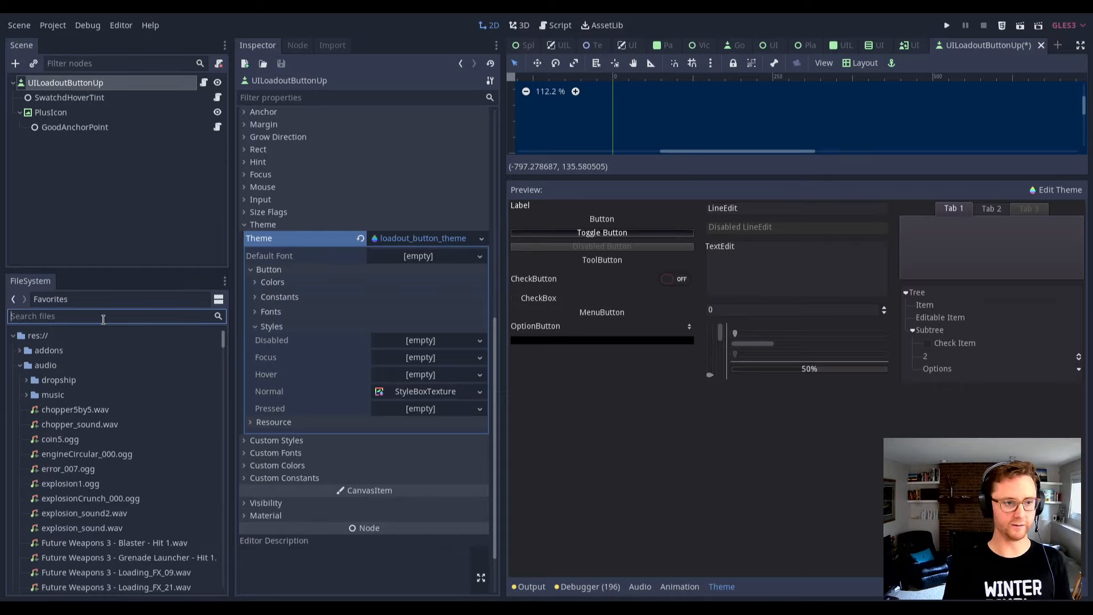
text(loadout_b)
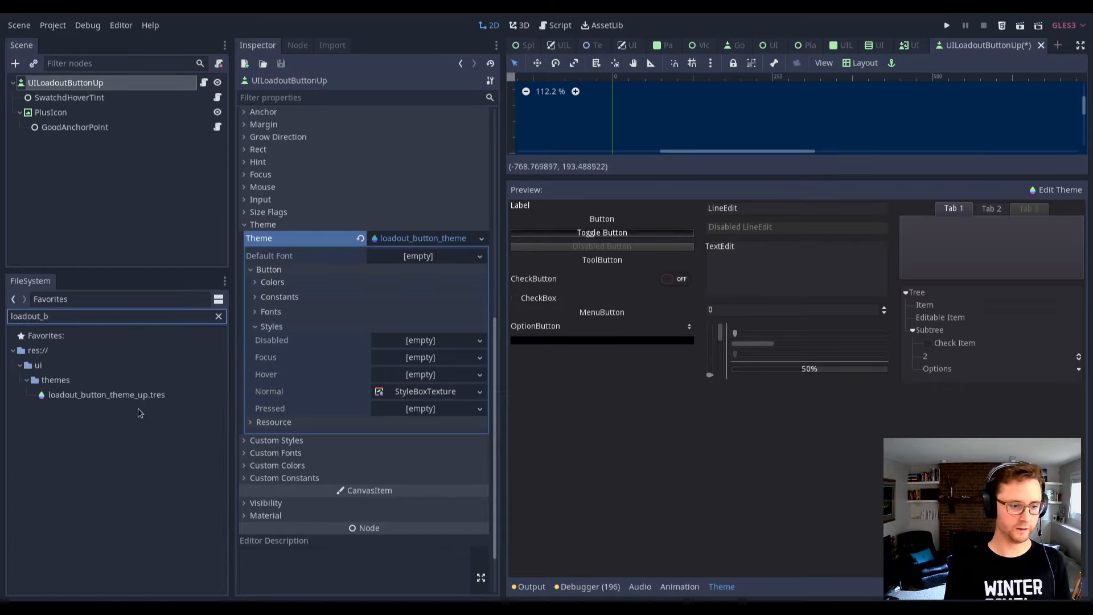
click(114, 394)
click(431, 265)
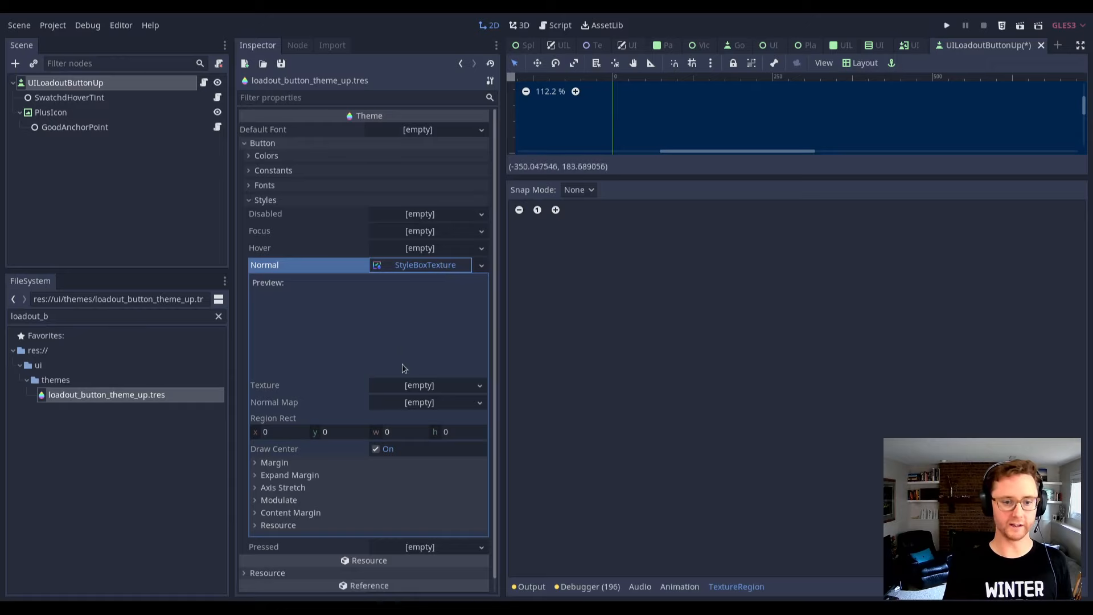
Find the files matching "button_up" and assign button_up_white.png as the texture of the theme's Normal StyleBoxTexture, then shrink the texture region panel.
click(205, 320)
key(ctrl+a)
key(BackSpace)
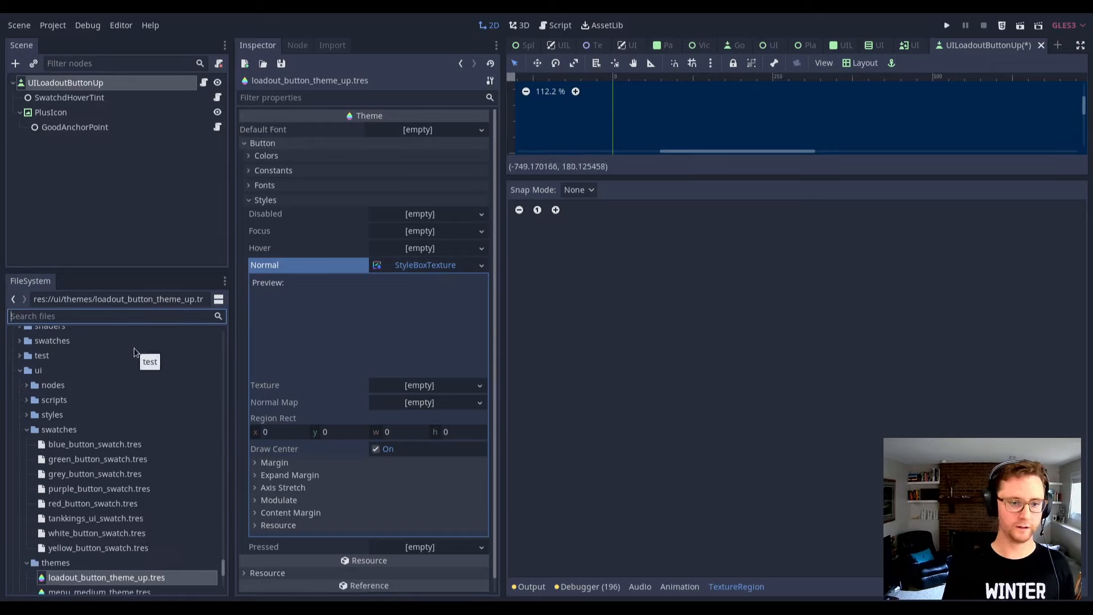
text(button_up)
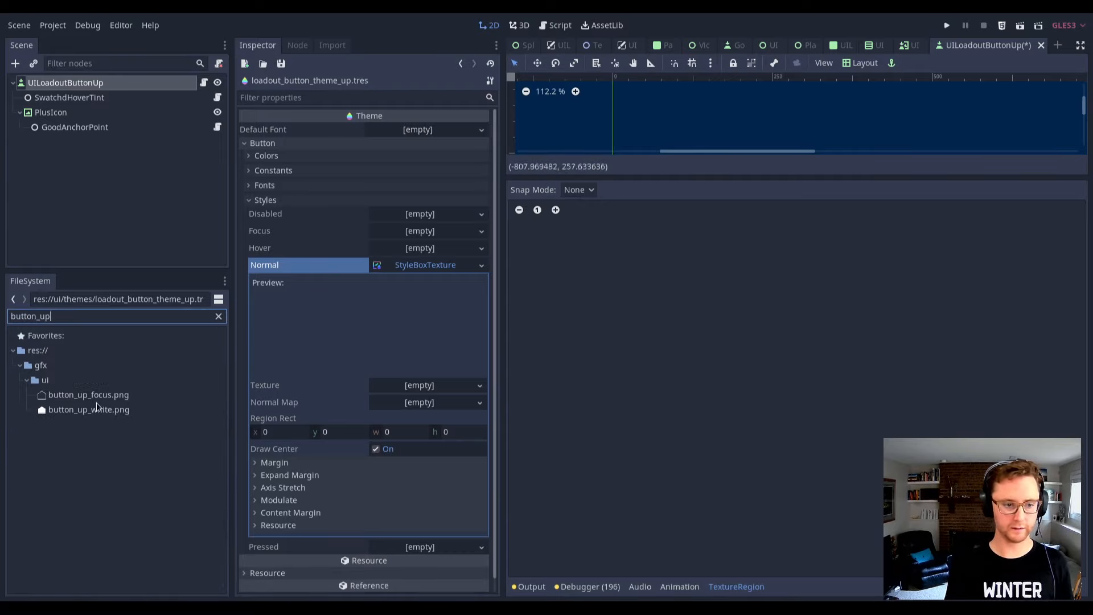
drag(97, 410, 432, 386)
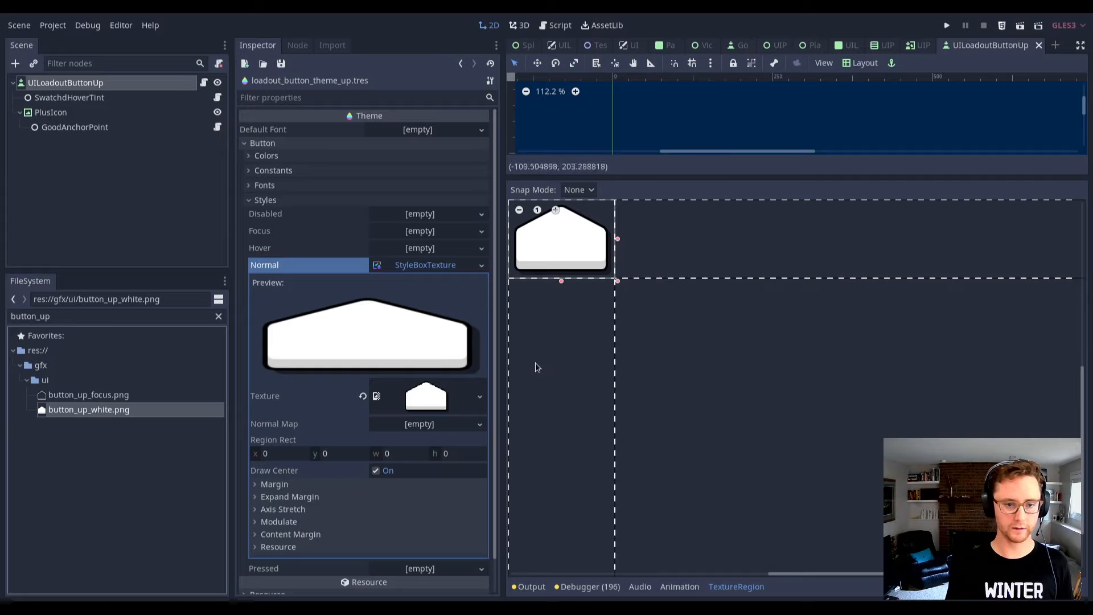
drag(677, 177, 718, 436)
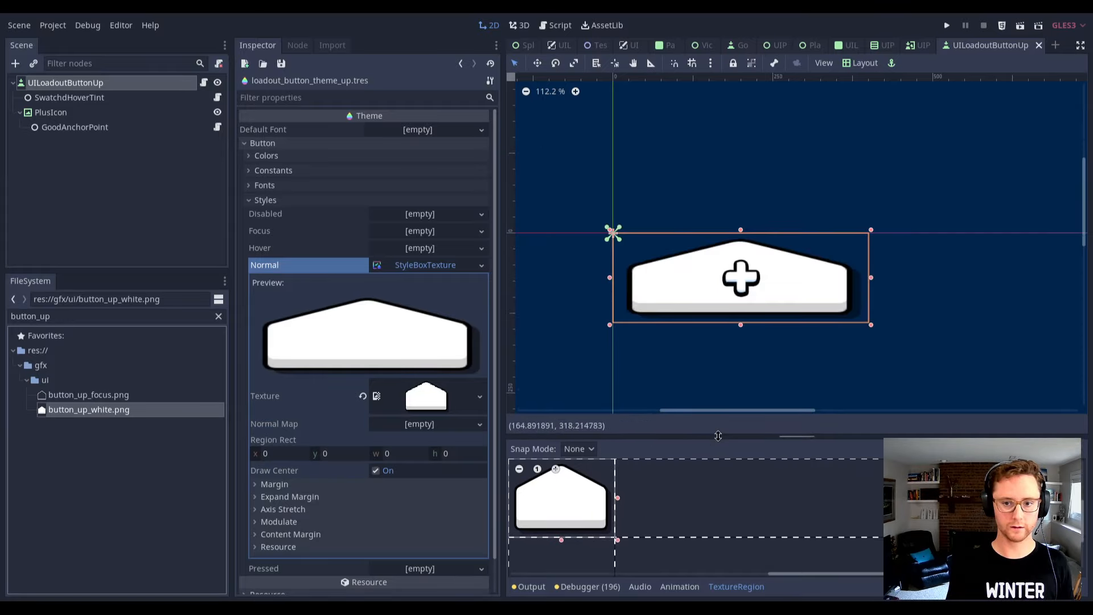
Inspect the theme assigned to the UILoadoutButtonUp root node and clear it from the node.
click(123, 112)
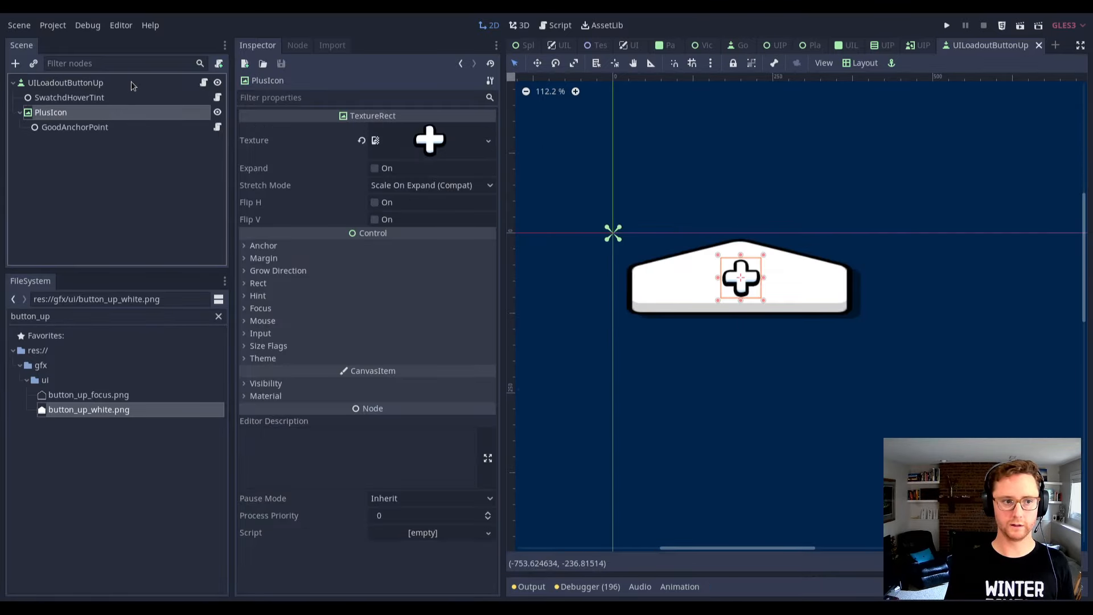
click(131, 84)
scroll(422, 165, up, 10)
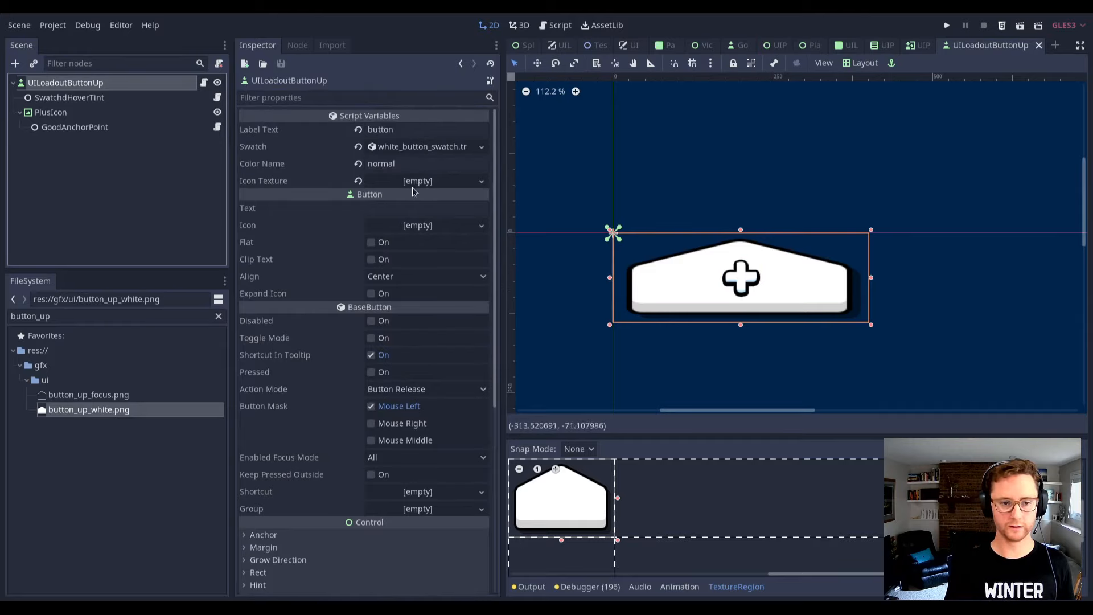
scroll(358, 319, down, 5)
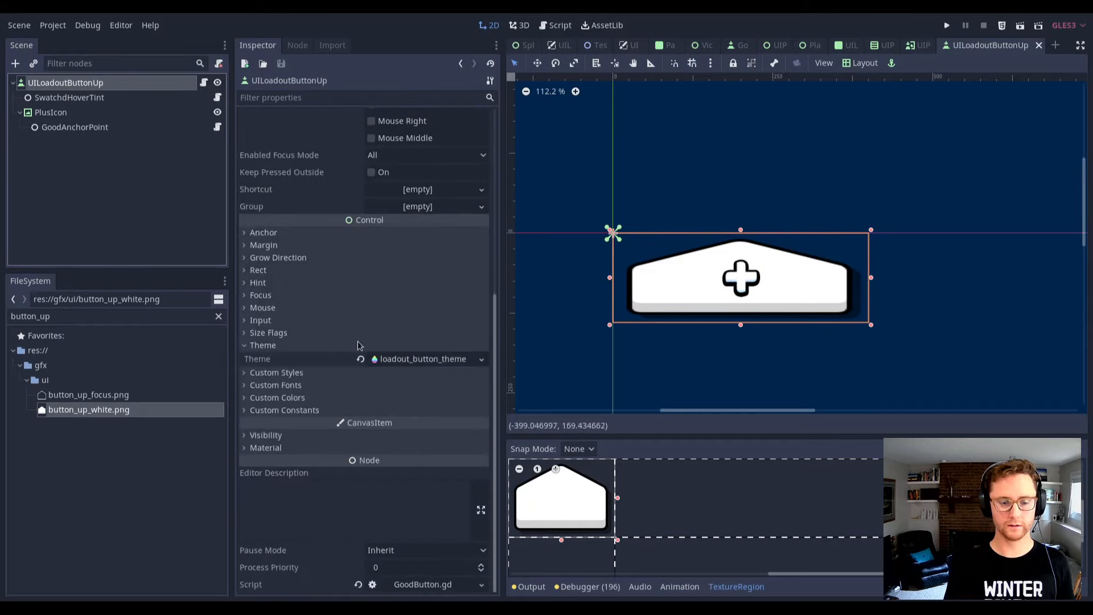
click(444, 360)
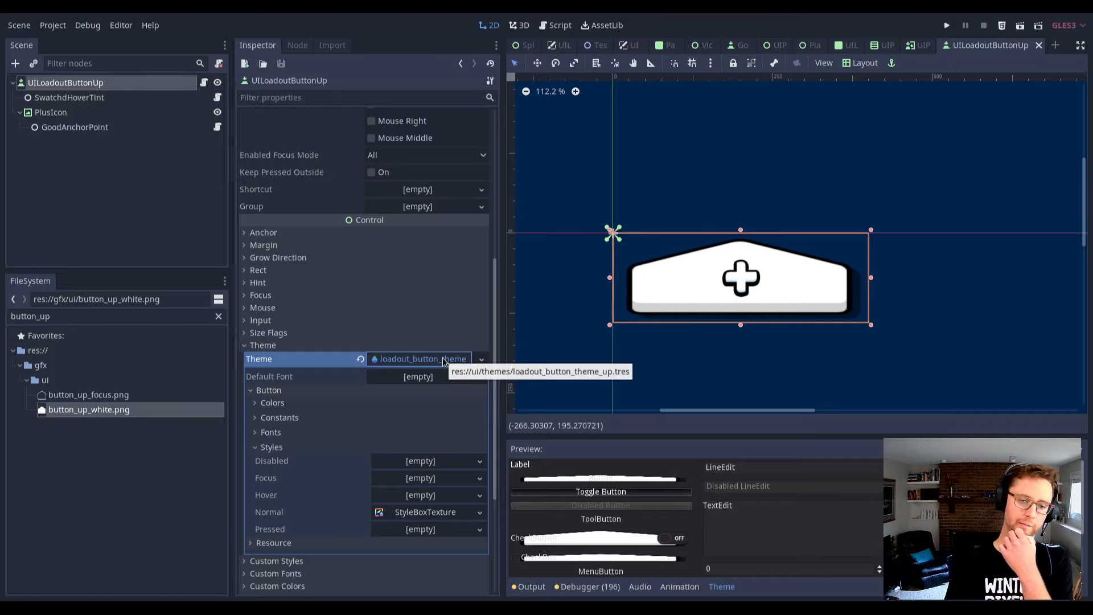
scroll(435, 445, down, 3)
click(440, 398)
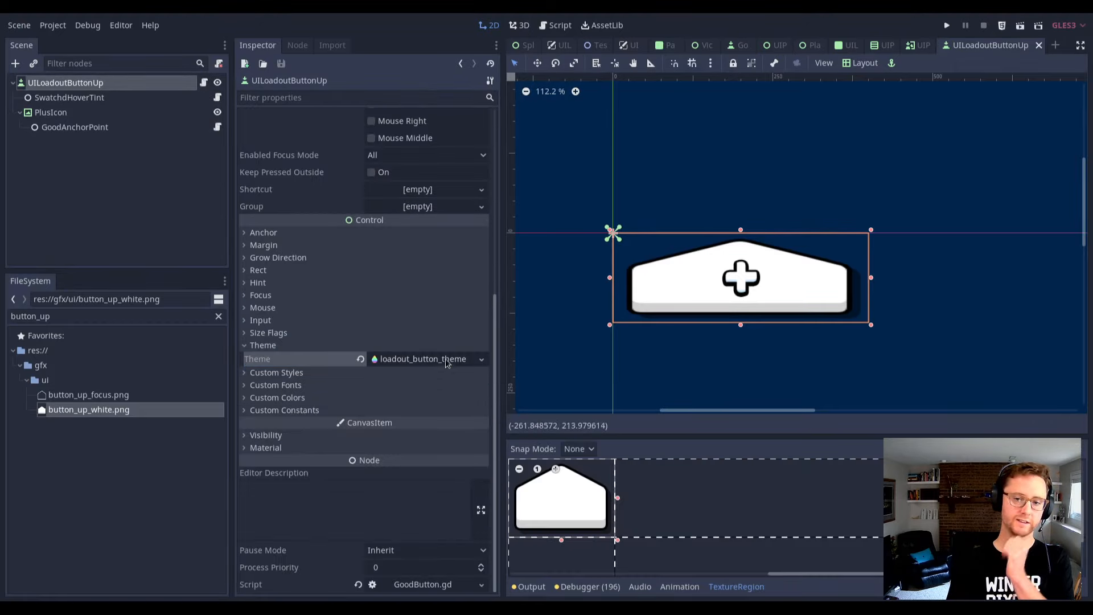
click(361, 359)
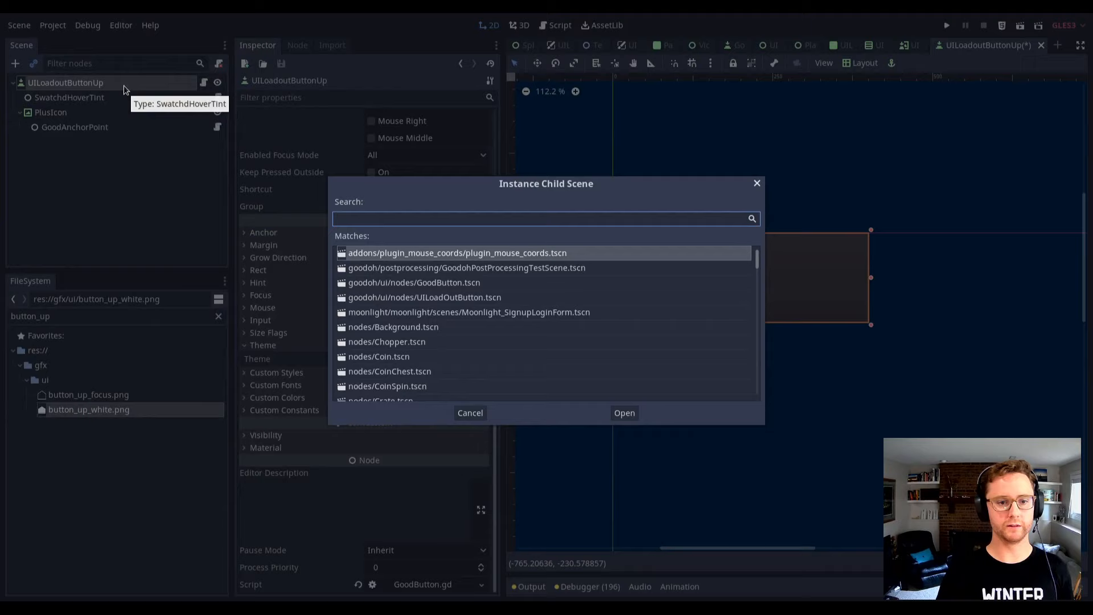
Remove the GoodButton.gd script from the UILoadoutButtonUp root node.
right_click(184, 86)
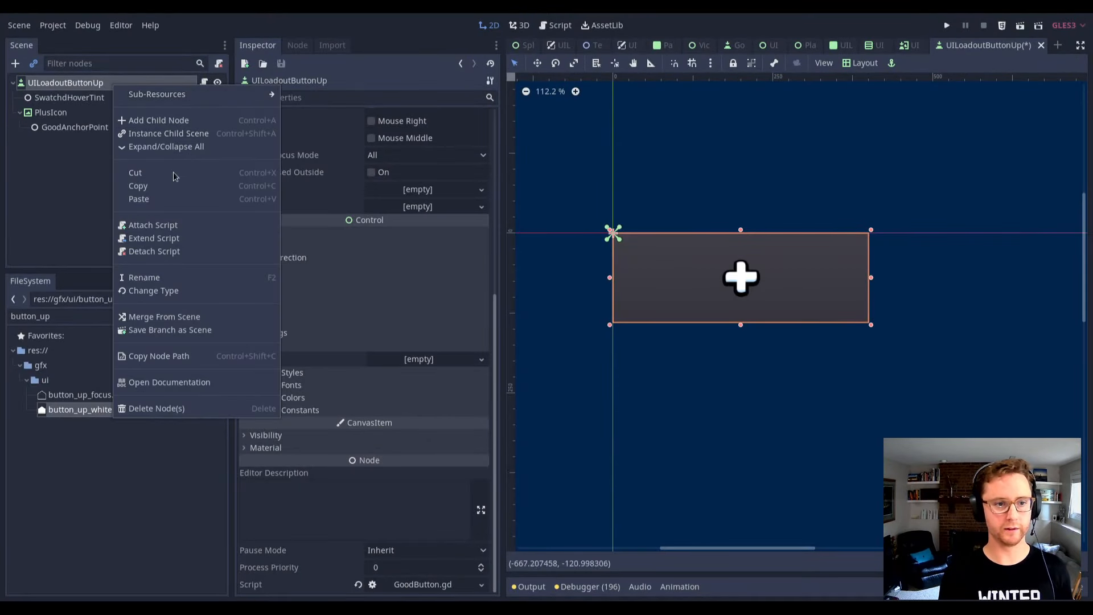
click(350, 534)
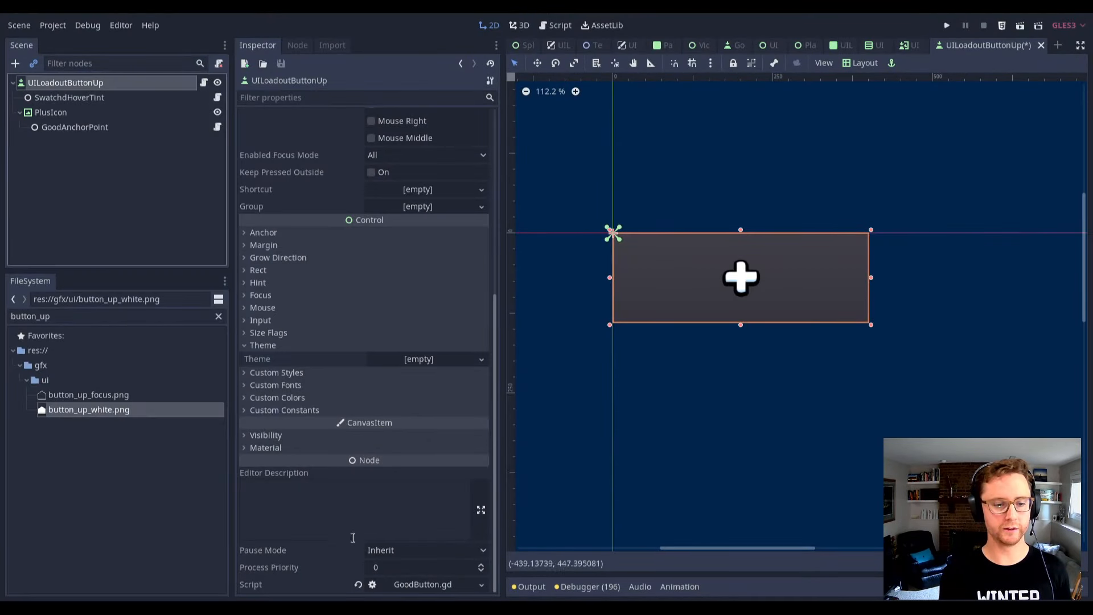
click(358, 585)
Change the type of the UILoadoutButtonUp root node to ToolButton.
right_click(161, 84)
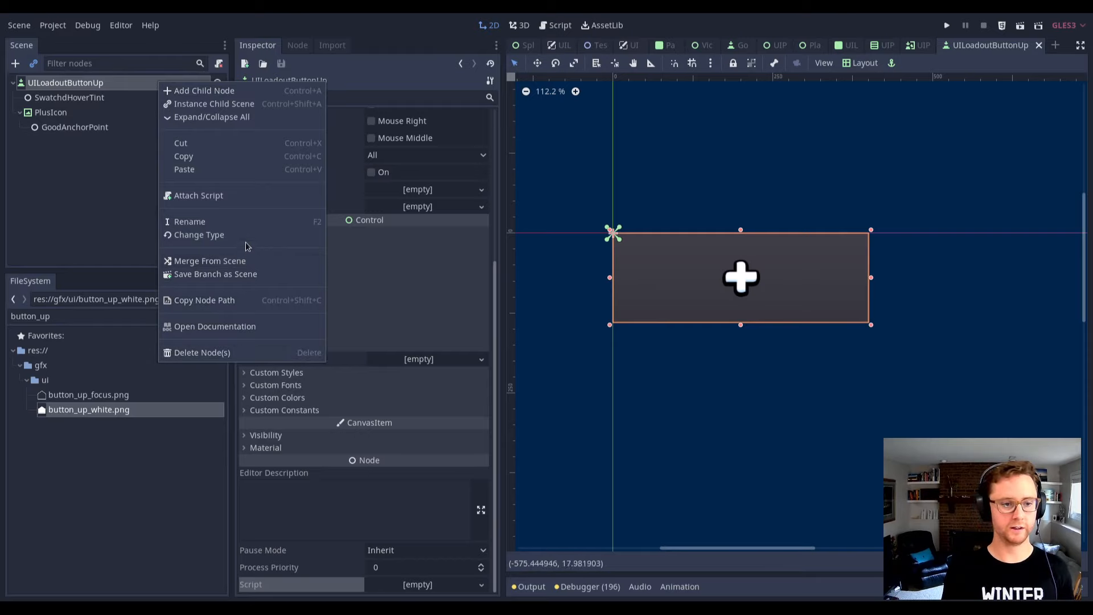
click(245, 241)
text(F)
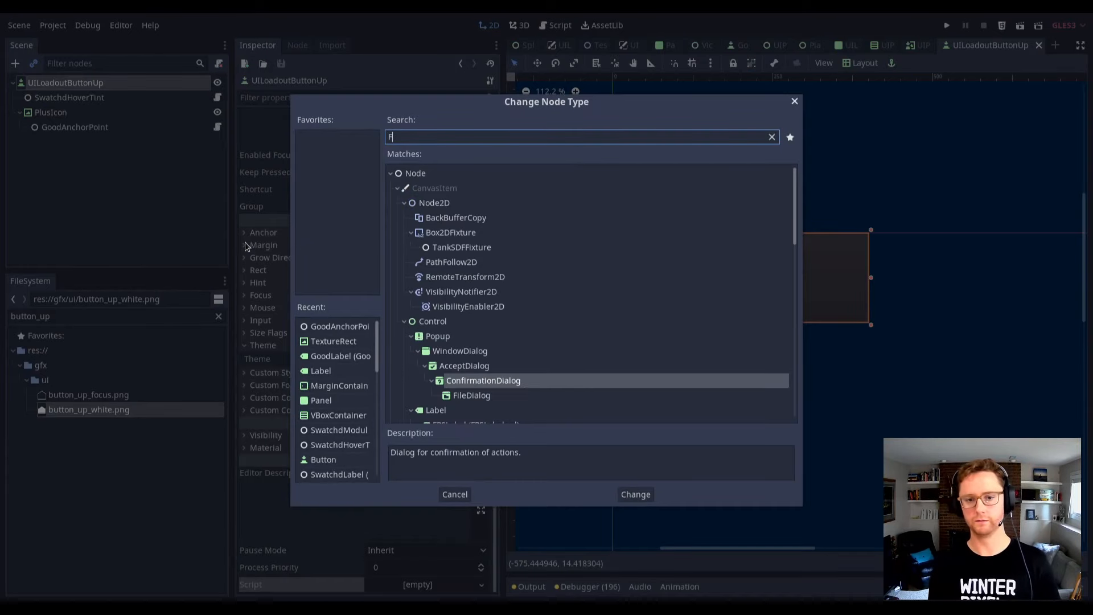
text(latTool)
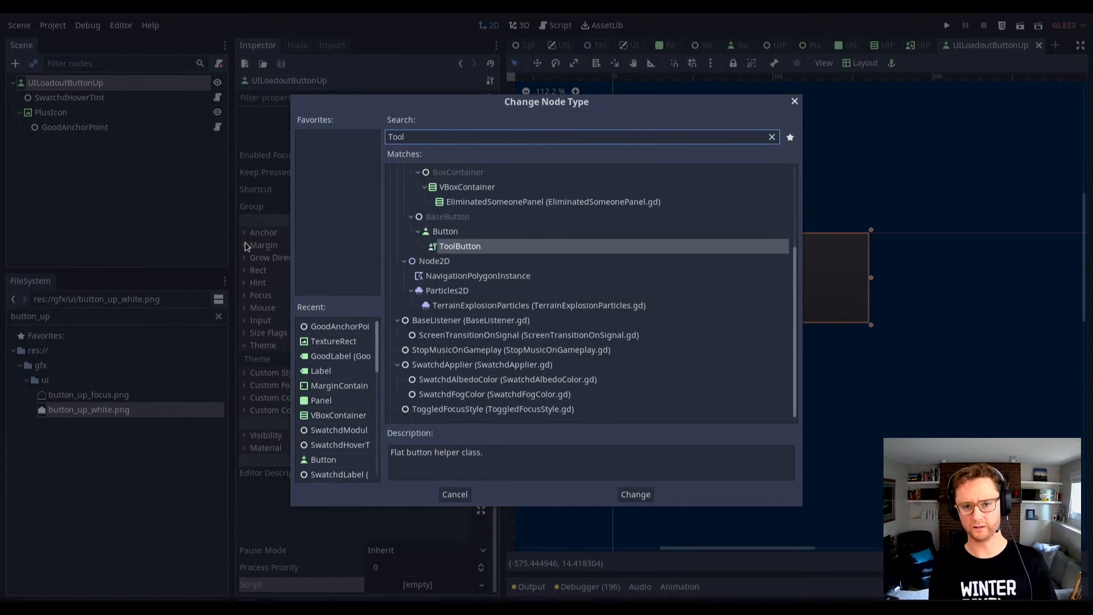
key(Return)
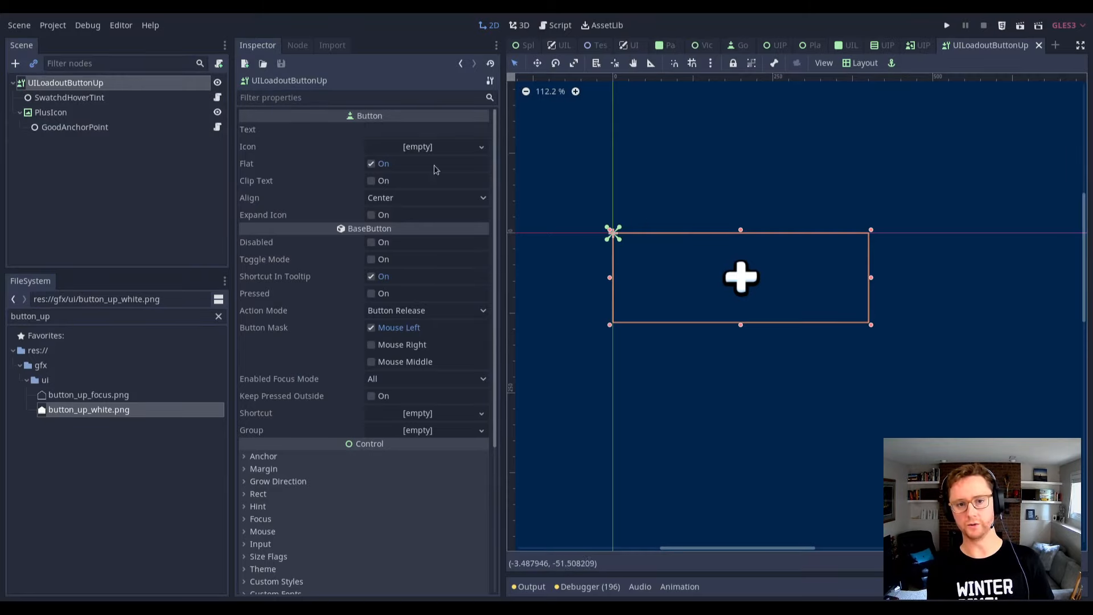
Add a TextureRect child to the root node and give it the Full Rect layout.
right_click(73, 83)
click(102, 89)
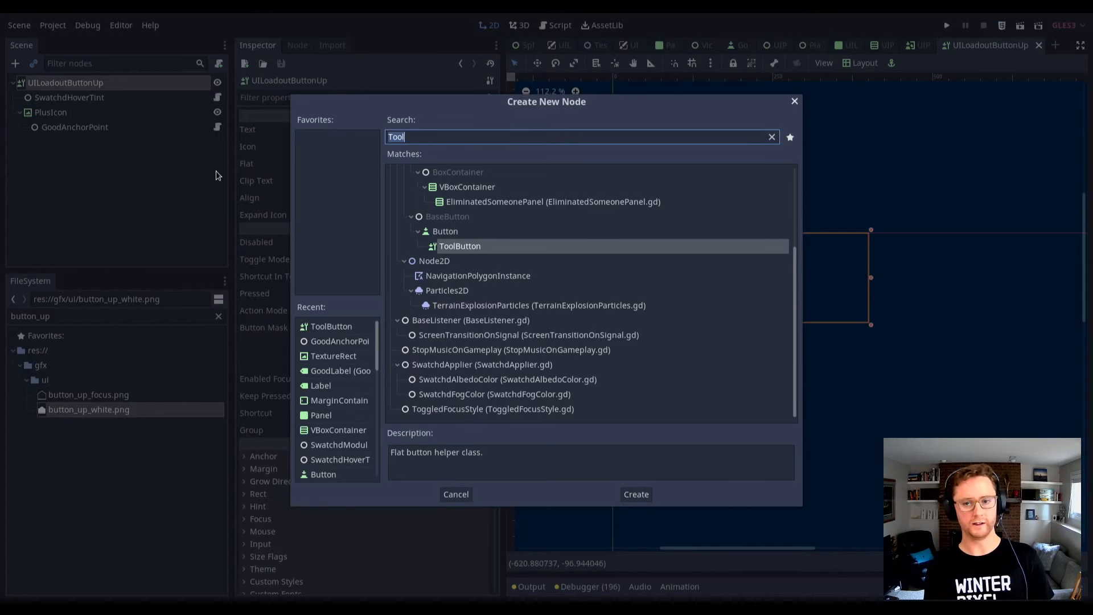
text(TextureRect)
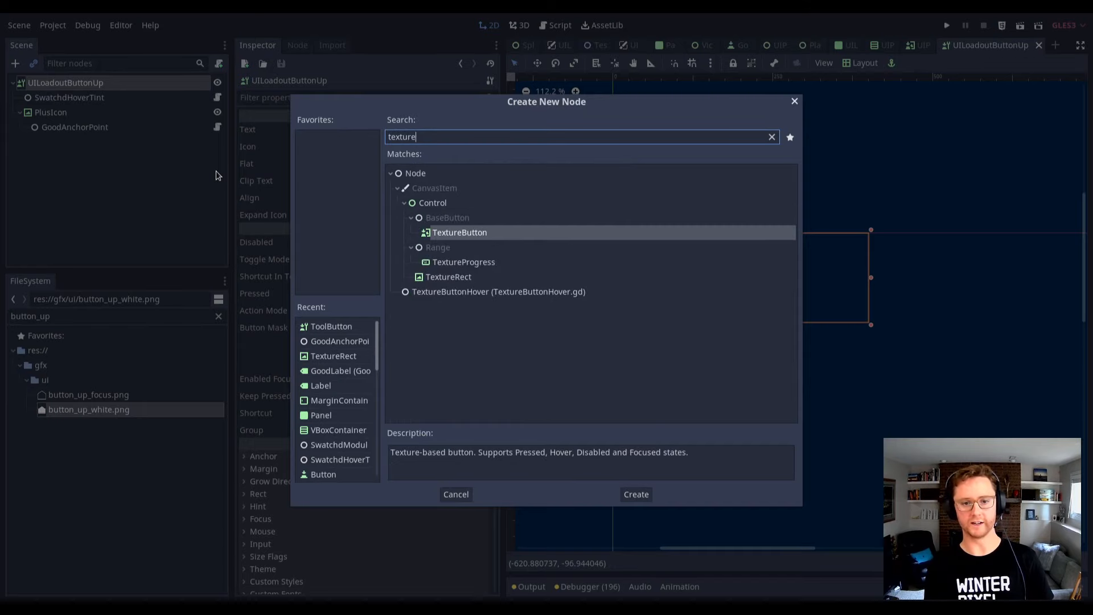
key(Return)
click(865, 63)
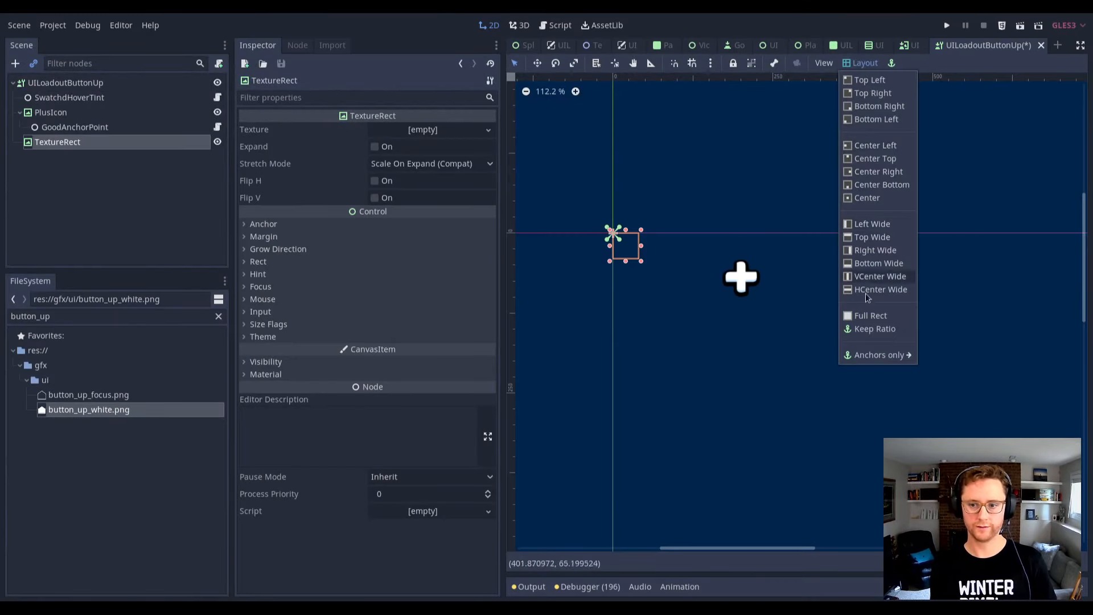
click(860, 315)
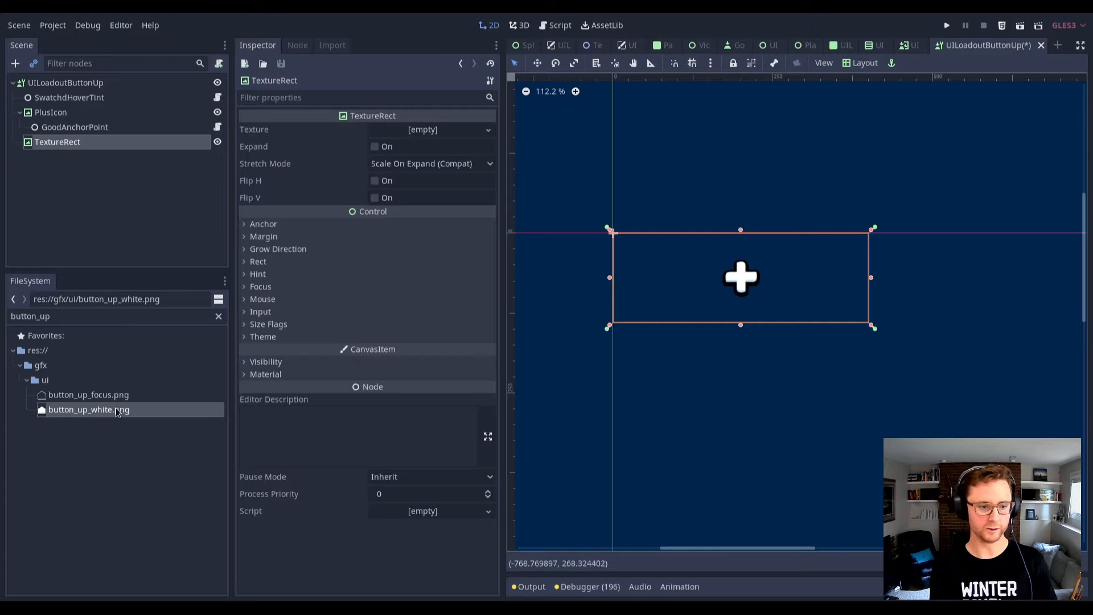
Assign button_up_white.png to the TextureRect and set it to Keep Aspect Centered stretching with Expand on.
drag(117, 411, 439, 134)
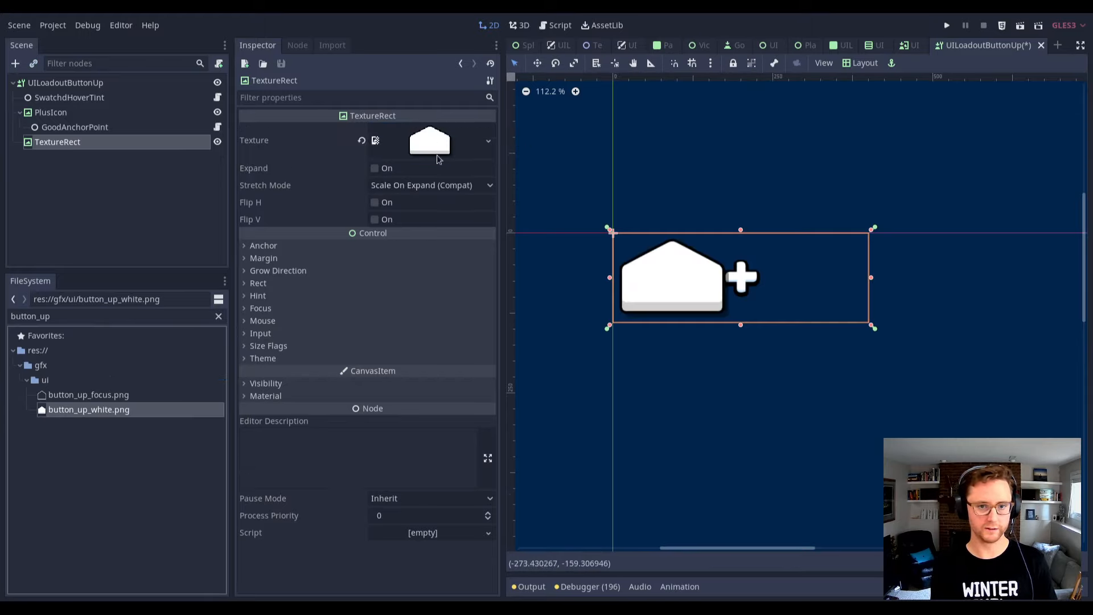
click(383, 184)
click(443, 282)
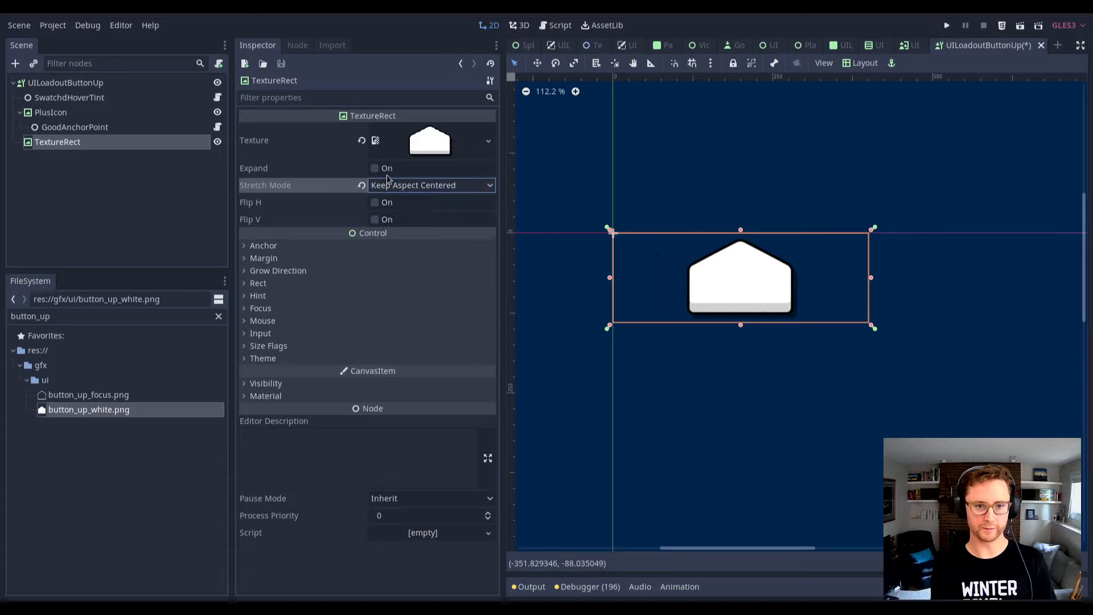
Move the TextureRect above PlusIcon in the scene tree so the plus draws over it.
drag(84, 142, 109, 112)
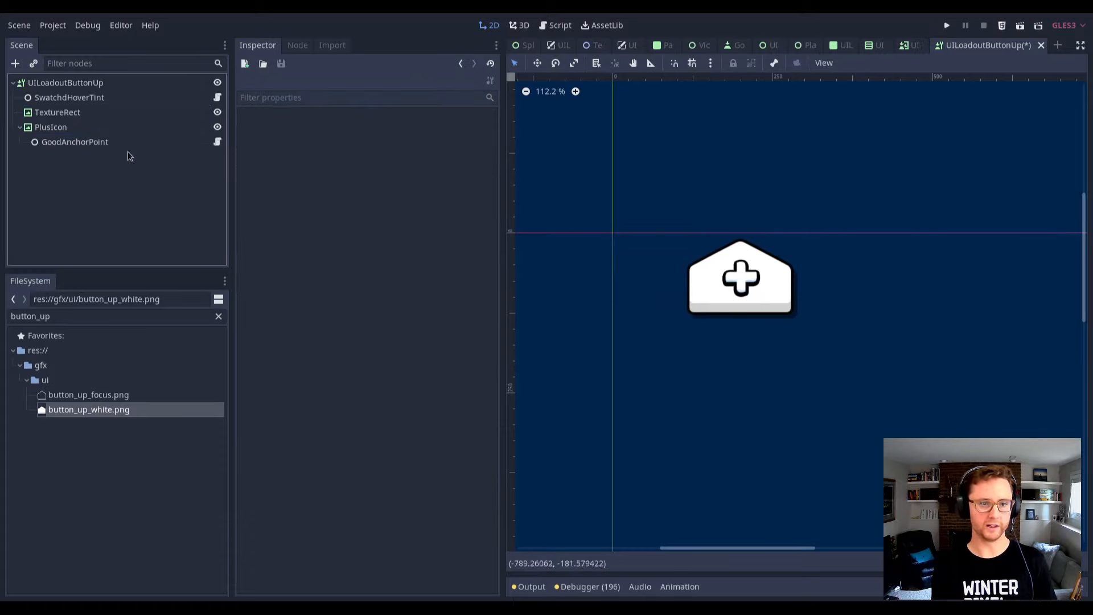
click(70, 113)
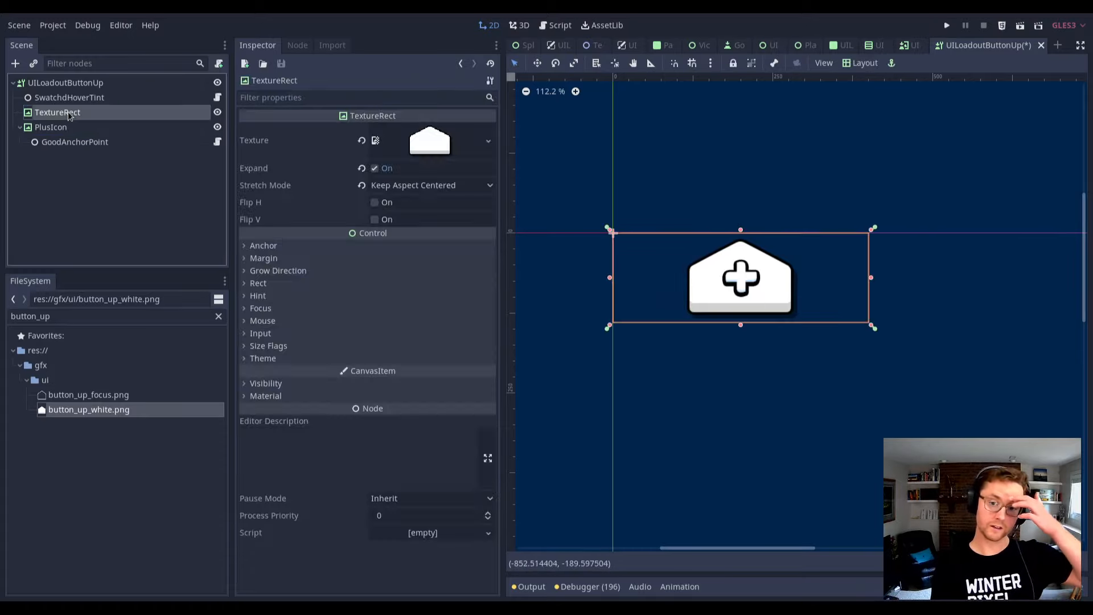
Try the text "asdasdasd" on the root button, enlarge the button's height to about 192, and clear the text again.
click(113, 86)
drag(764, 324, 476, 173)
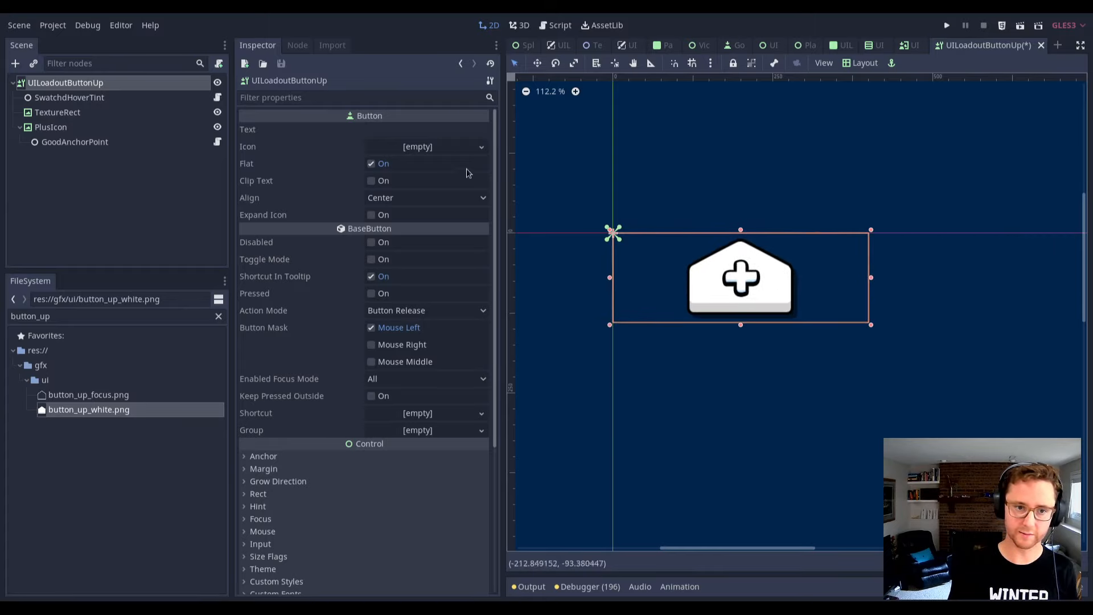
click(465, 130)
text(asdasdasd)
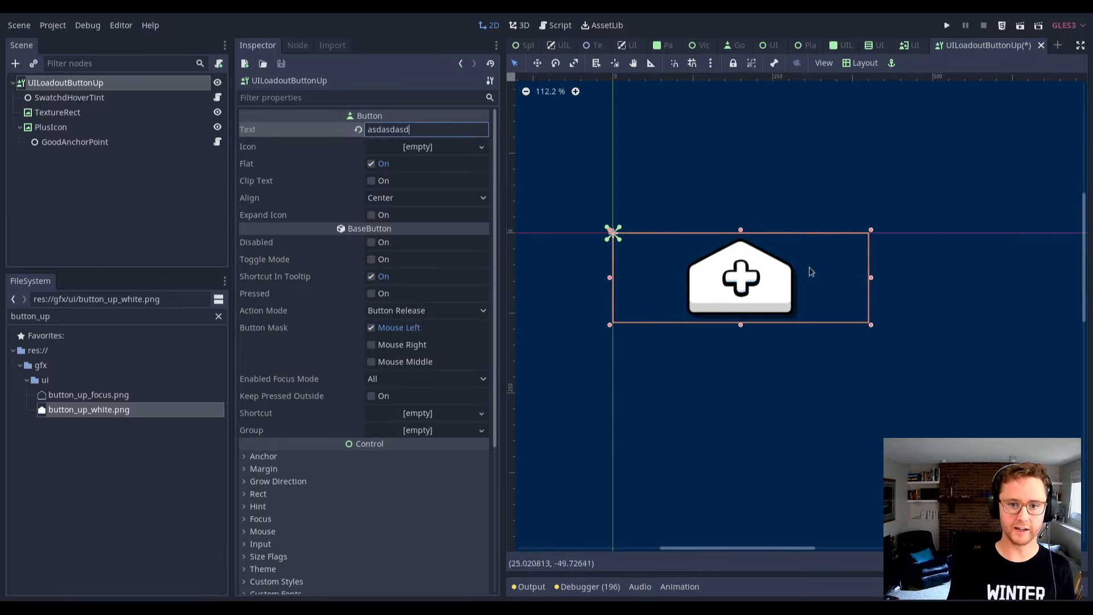
drag(873, 329, 872, 359)
double_click(432, 130)
key(BackSpace)
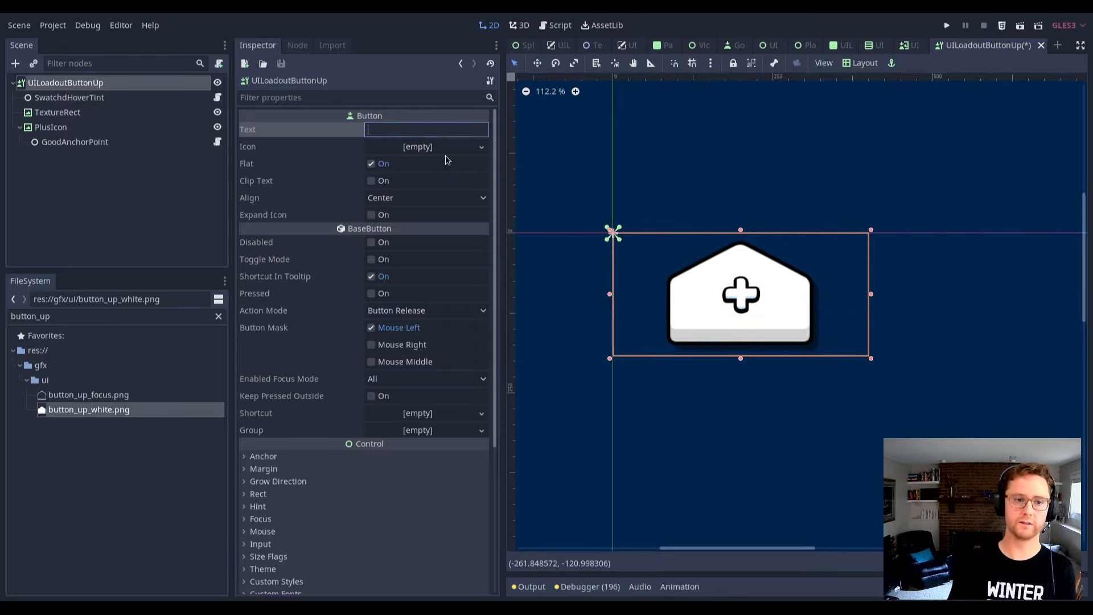
Try adding a Button child, found by searching "basebutton", to the root node, and undo the addition.
click(109, 83)
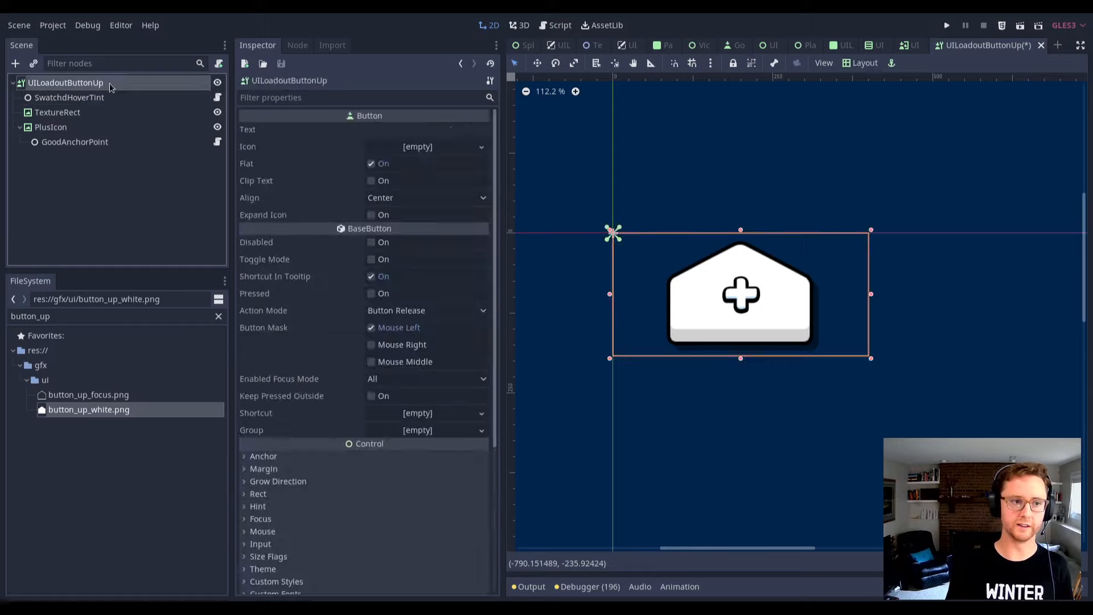
key(ctrl+a)
text(basebu)
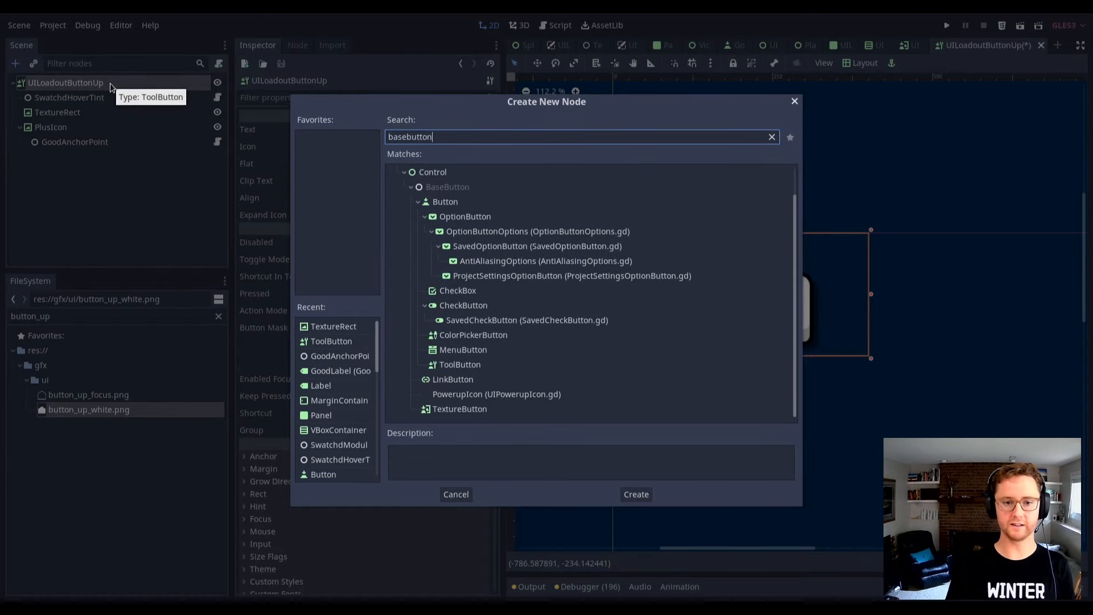
click(458, 200)
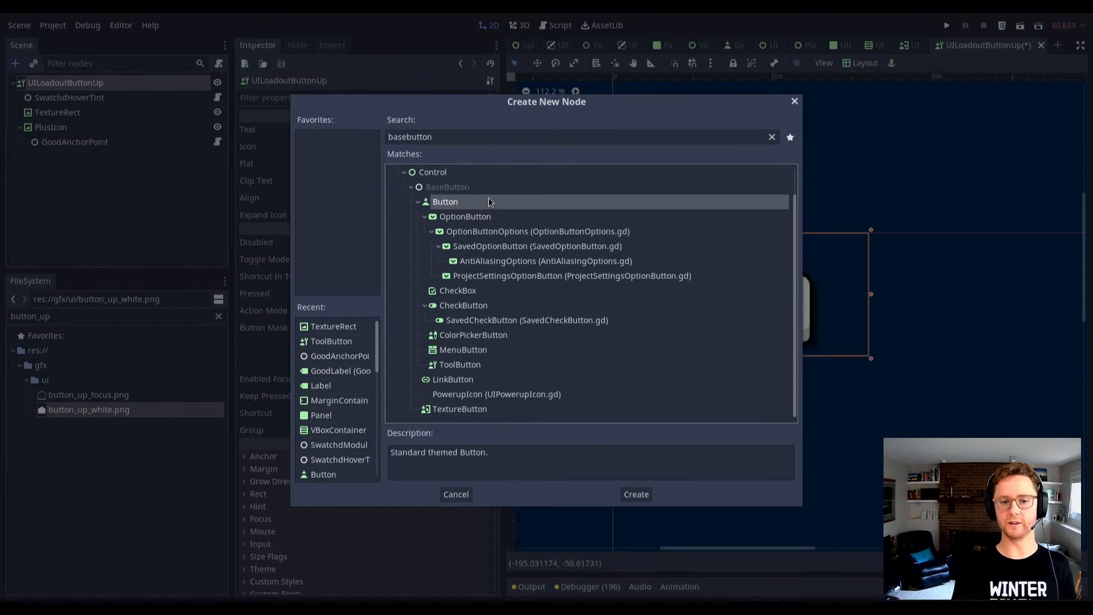
double_click(474, 204)
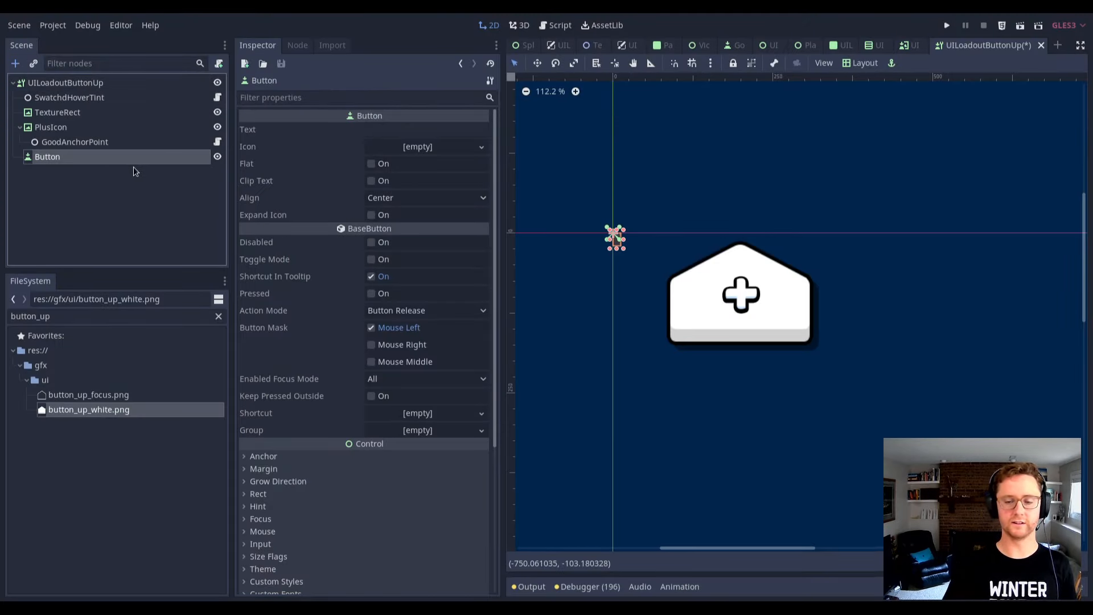
key(ctrl+z)
Set the minimum size of the UILoadoutButtonUp root node to 0 by 0.
click(92, 86)
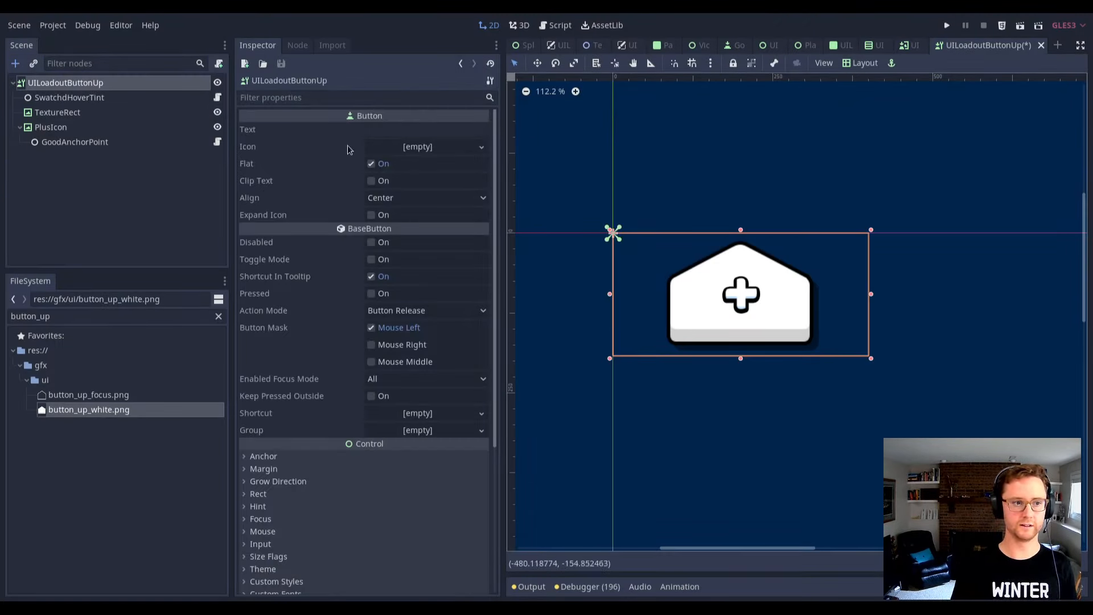
drag(793, 301, 661, 313)
click(279, 481)
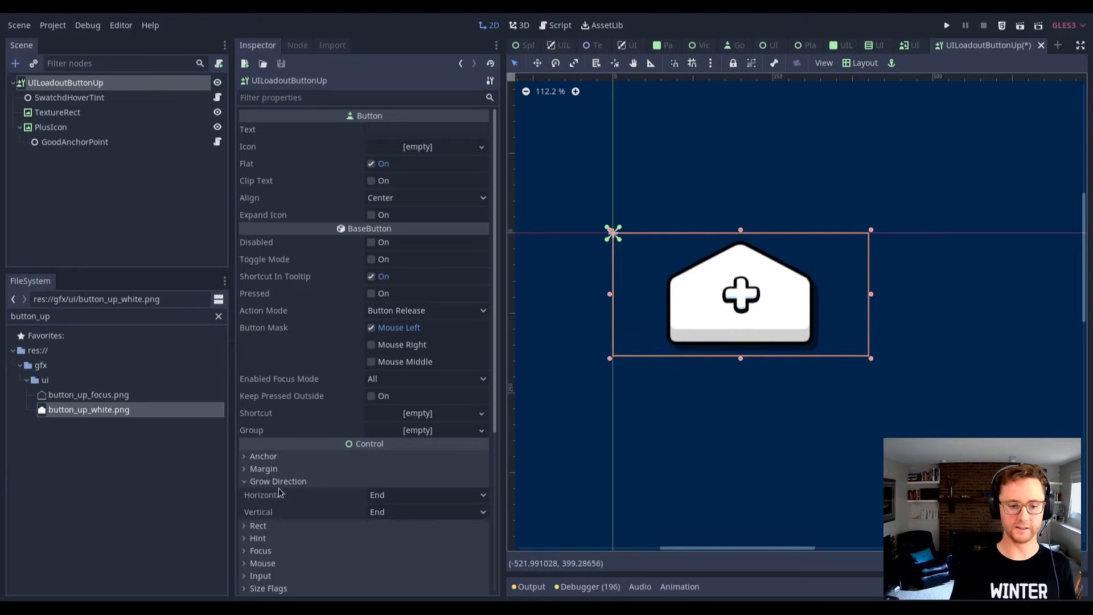
click(266, 482)
click(259, 493)
scroll(397, 458, down, 2)
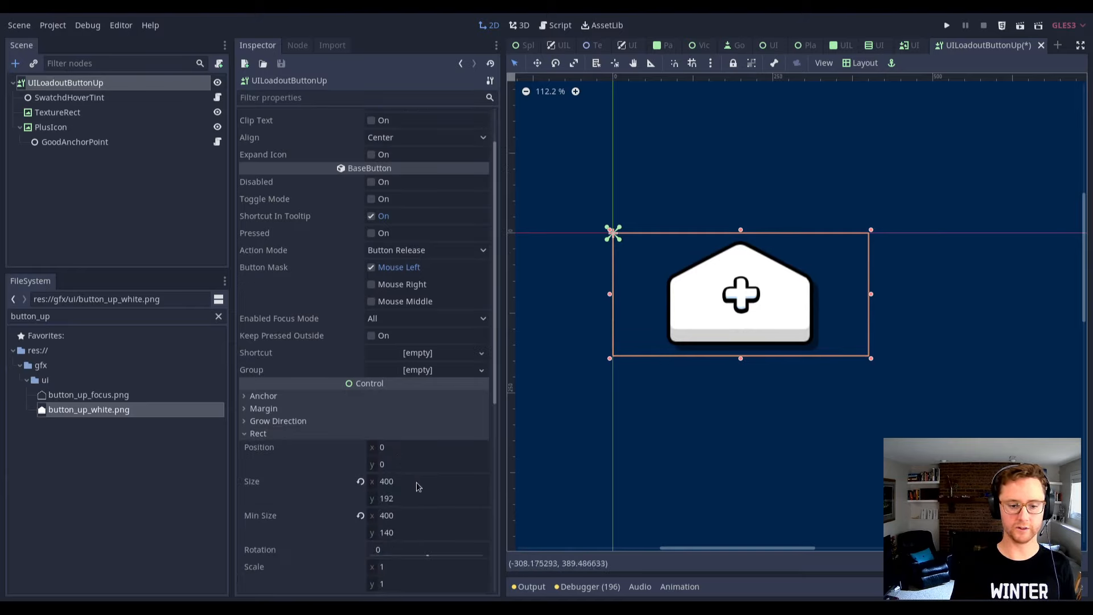
click(438, 516)
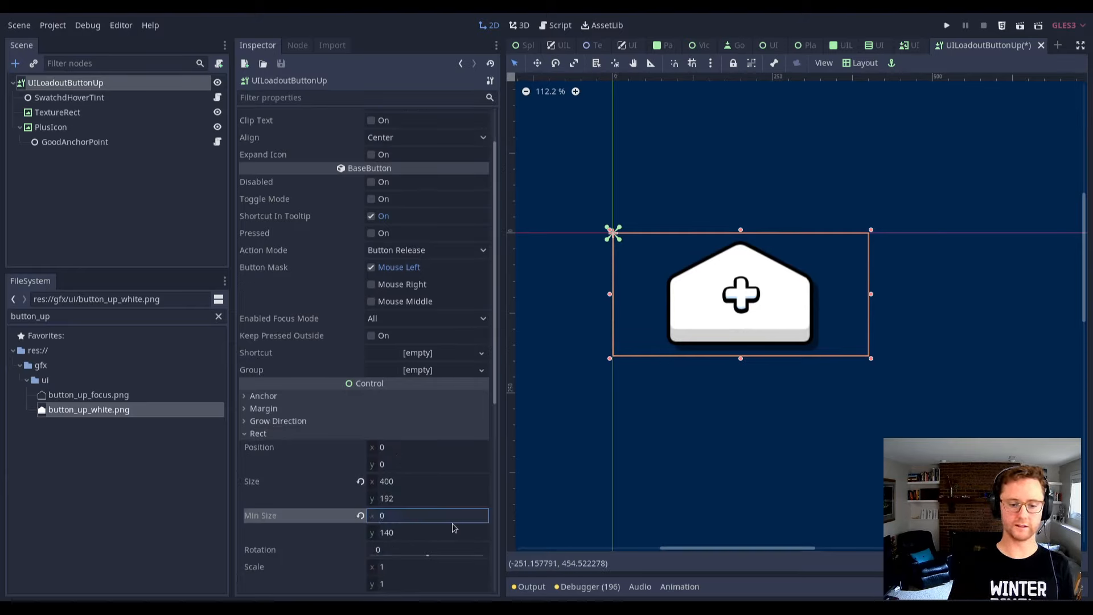
key(shift+Tab)
text(0)
key(Return)
key(Tab)
key(Tab)
text(0)
key(Return)
Try a width of 12 on the root button, and resize it freehand to about 491 by 250.
key(shift+Tab)
key(shift+Tab)
key(shift+Tab)
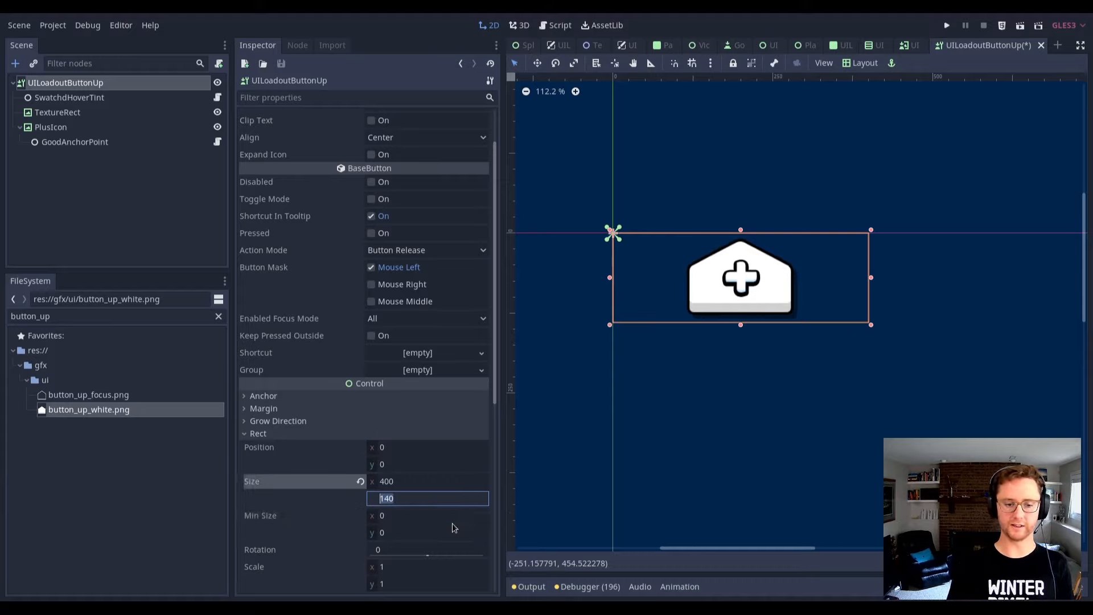
text(12)
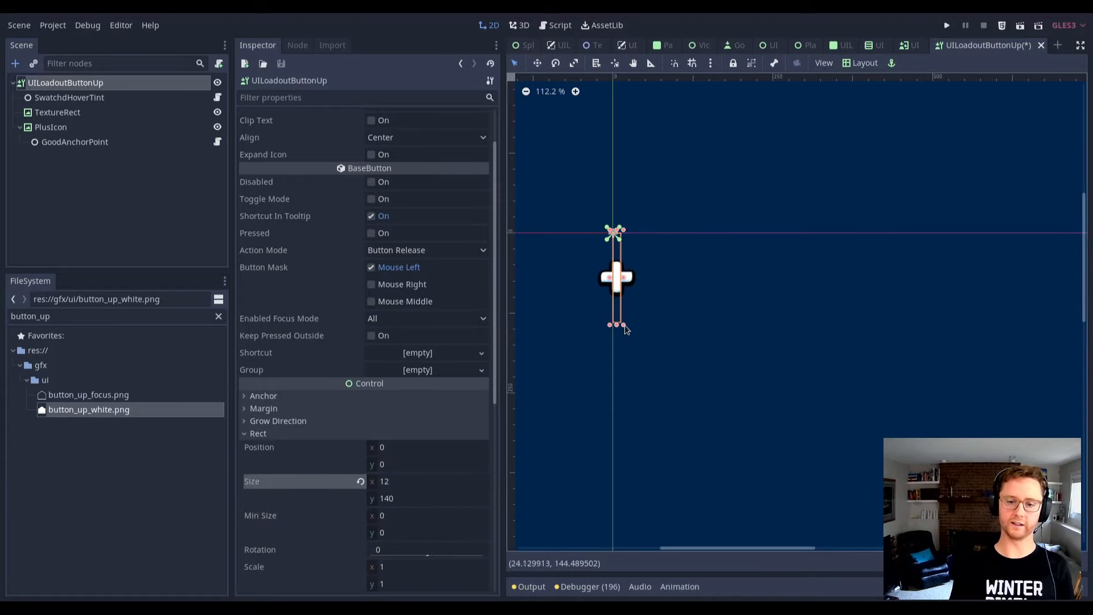
drag(623, 324, 848, 378)
drag(916, 394, 929, 395)
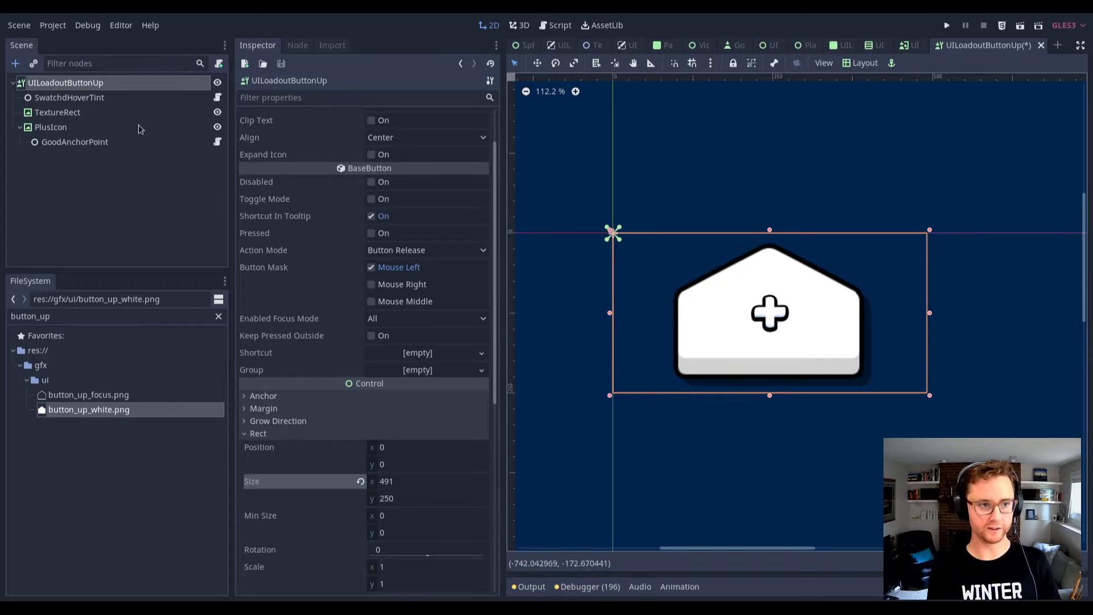
Find blue_button_swatch.tres by searching the project files for "blue" and assign it as the swatch of SwatchdHoverTint.
click(135, 98)
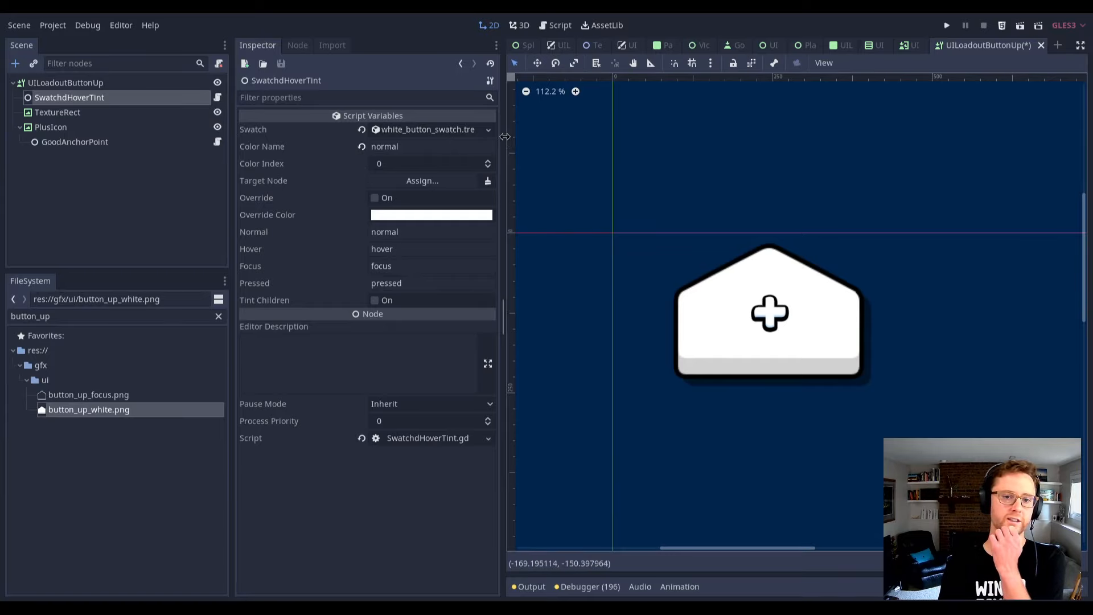
drag(505, 136, 662, 136)
double_click(102, 316)
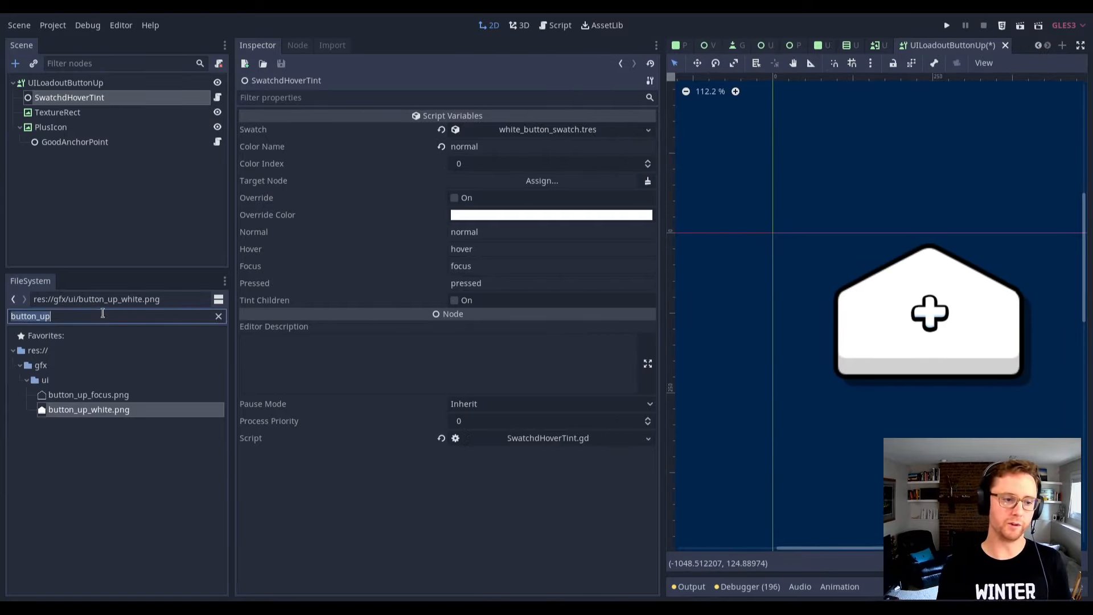
text(blue)
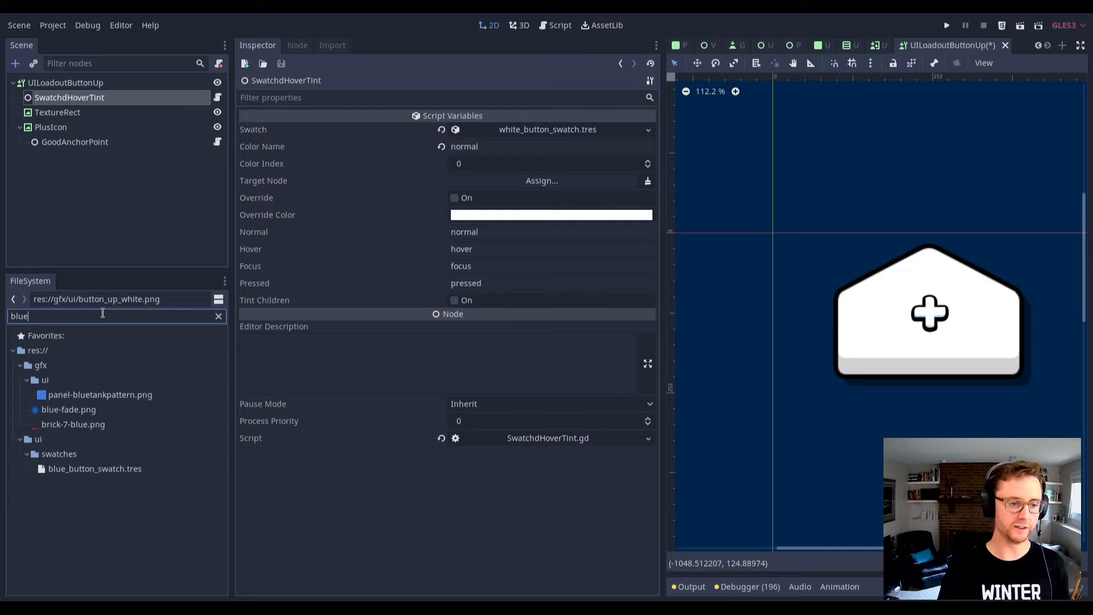
drag(141, 472, 563, 130)
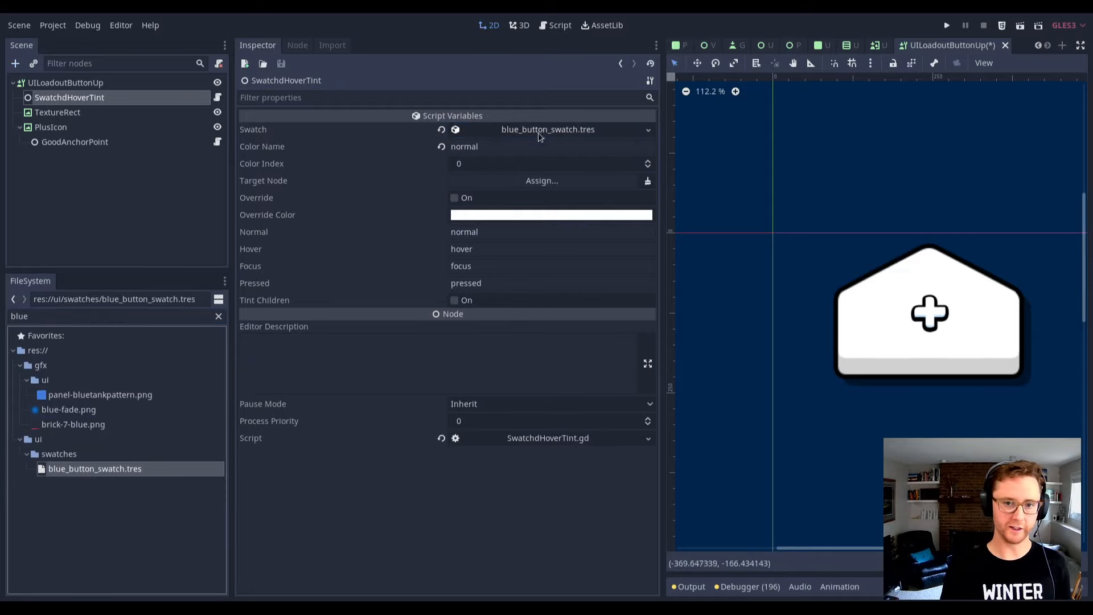
key(ctrl+s)
Re-enter the Color Name of SwatchdHoverTint as normal and save the scene.
click(514, 146)
key(BackSpace)
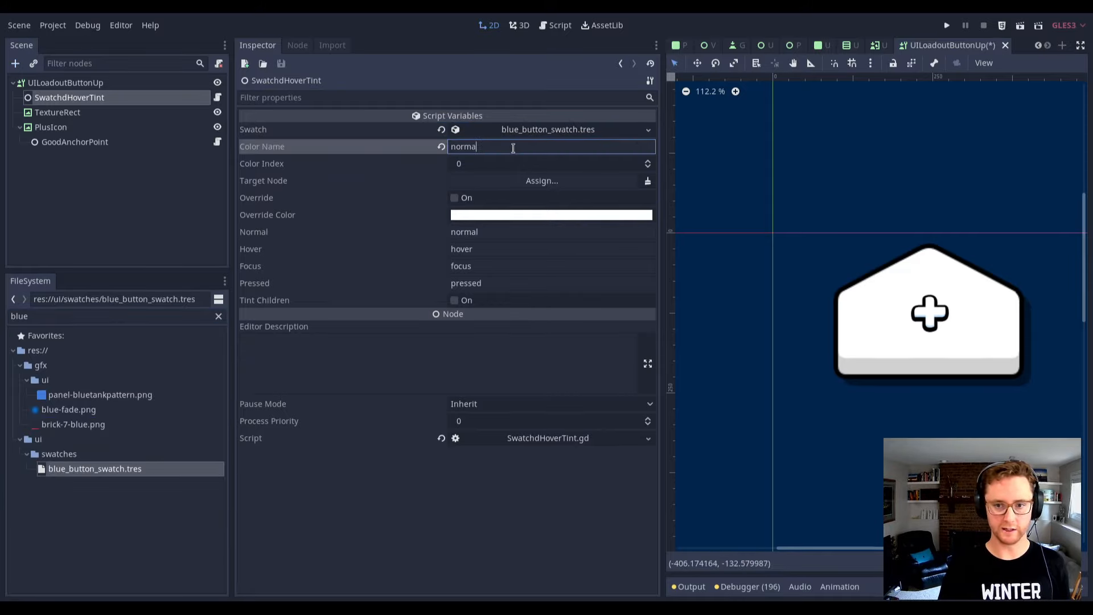
key(BackSpace)
key(ctrl+s)
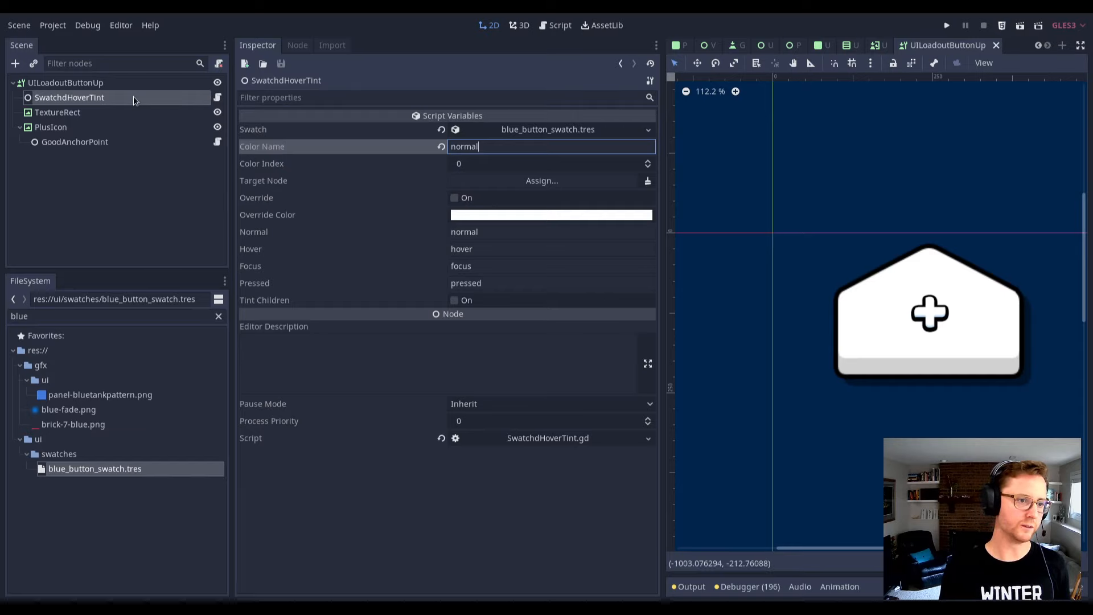
Examine the SwatchdHoverTint script, looking at how parent_button is declared and used.
click(217, 101)
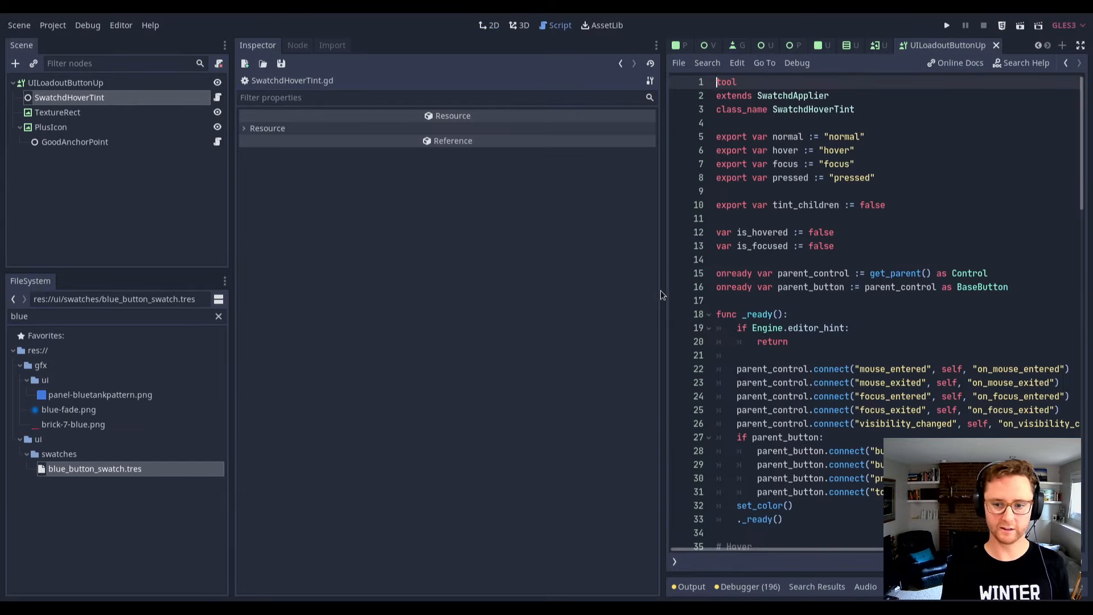
drag(661, 292, 376, 294)
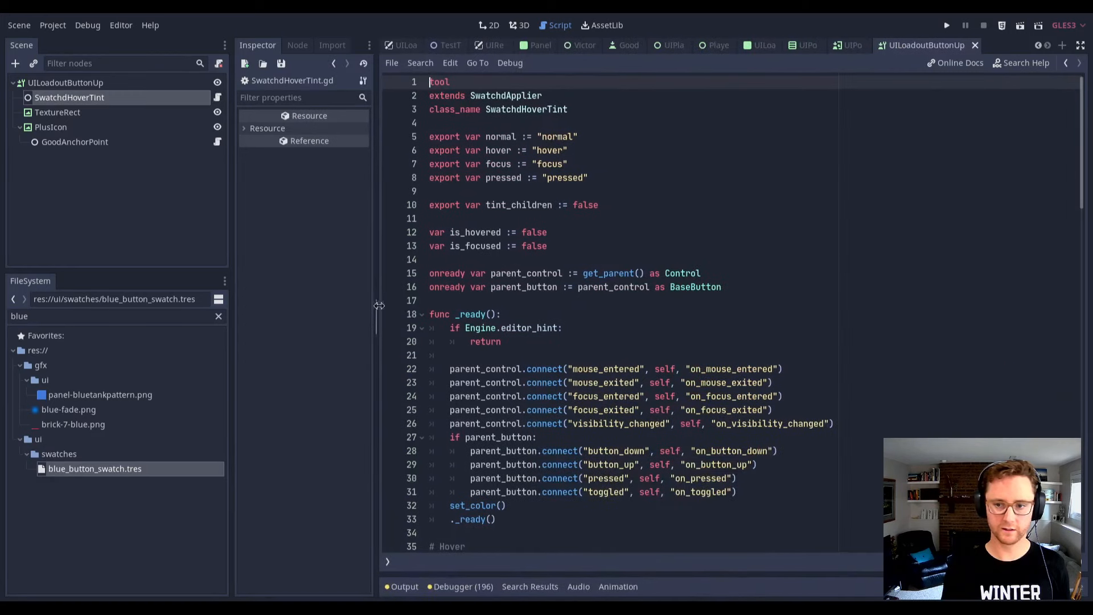
double_click(527, 287)
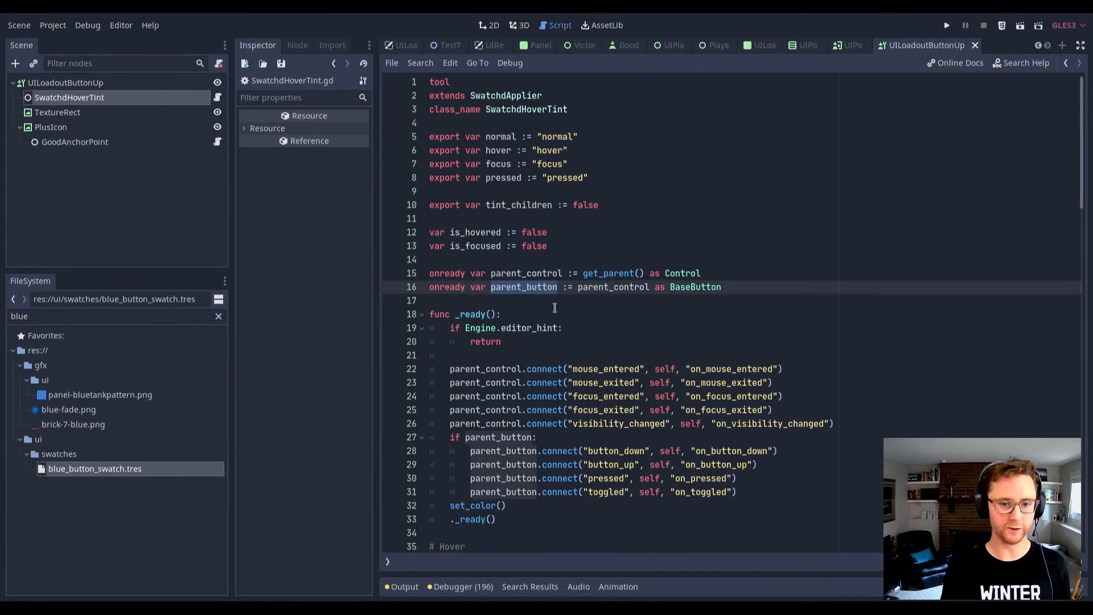
scroll(709, 318, down, 12)
scroll(709, 318, down, 8)
click(643, 356)
Turn on Tint Children for SwatchdHoverTint and reapply its Color Name normal.
click(135, 97)
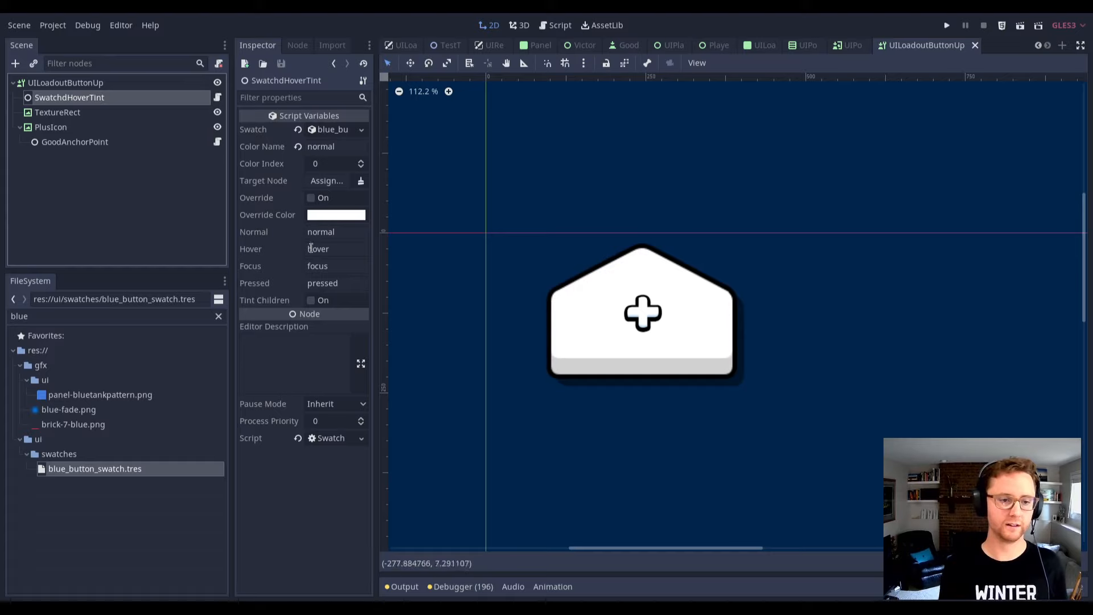
click(313, 300)
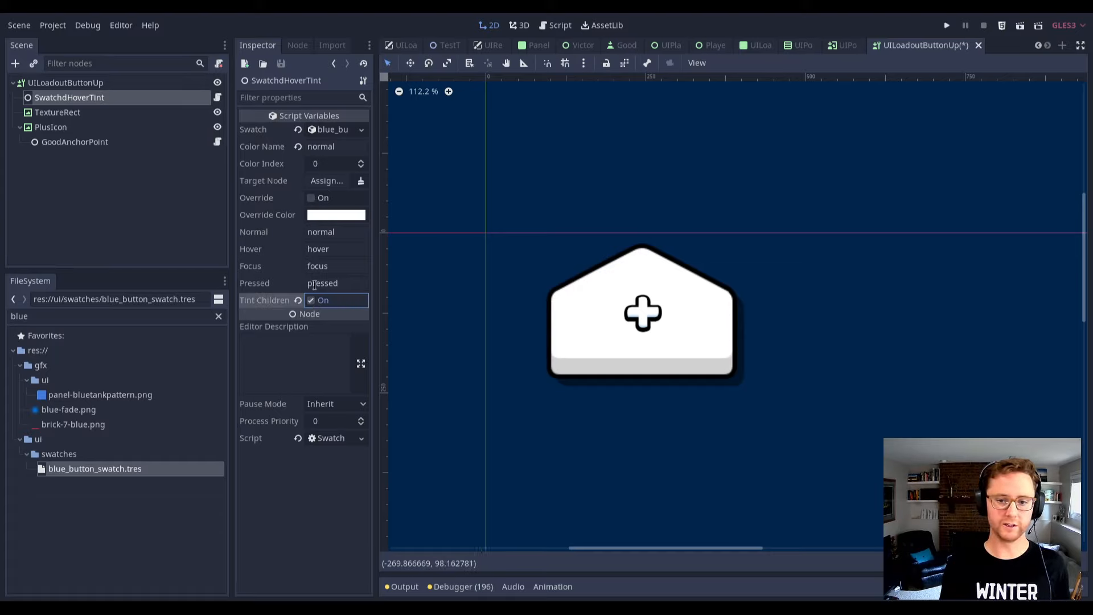
click(349, 164)
click(349, 147)
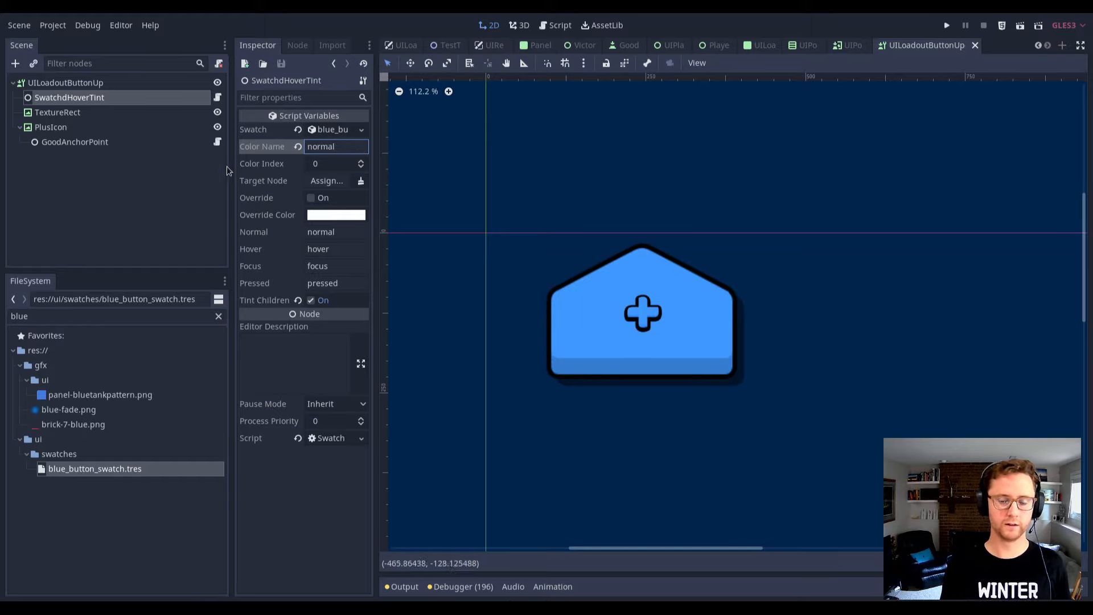
Try a new CanvasItemMaterial and a new ShaderMaterial on PlusIcon, and reset its material to empty.
click(643, 312)
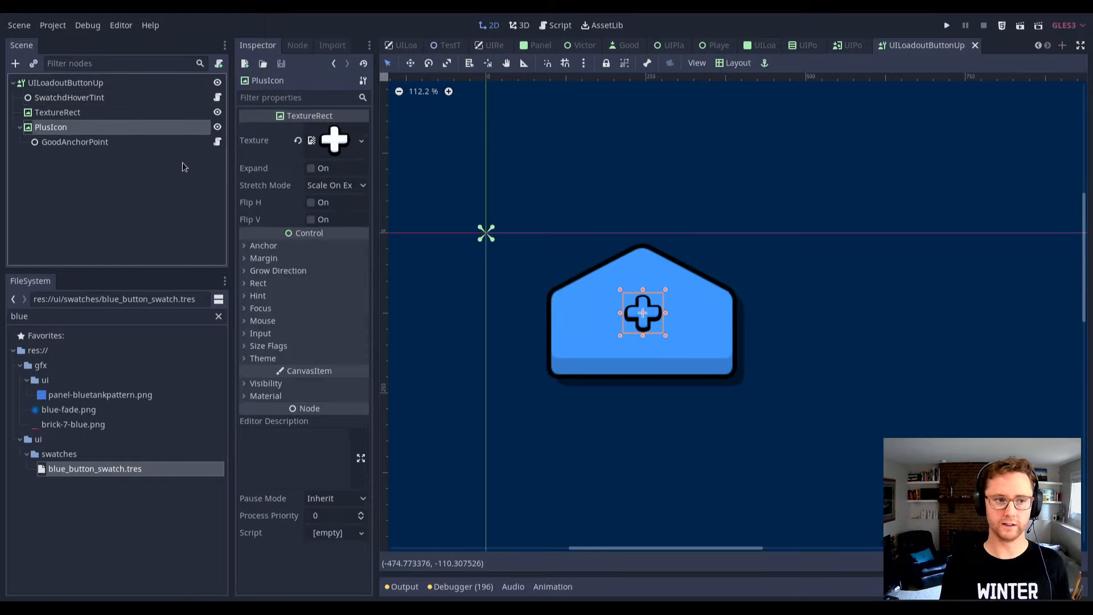
click(290, 396)
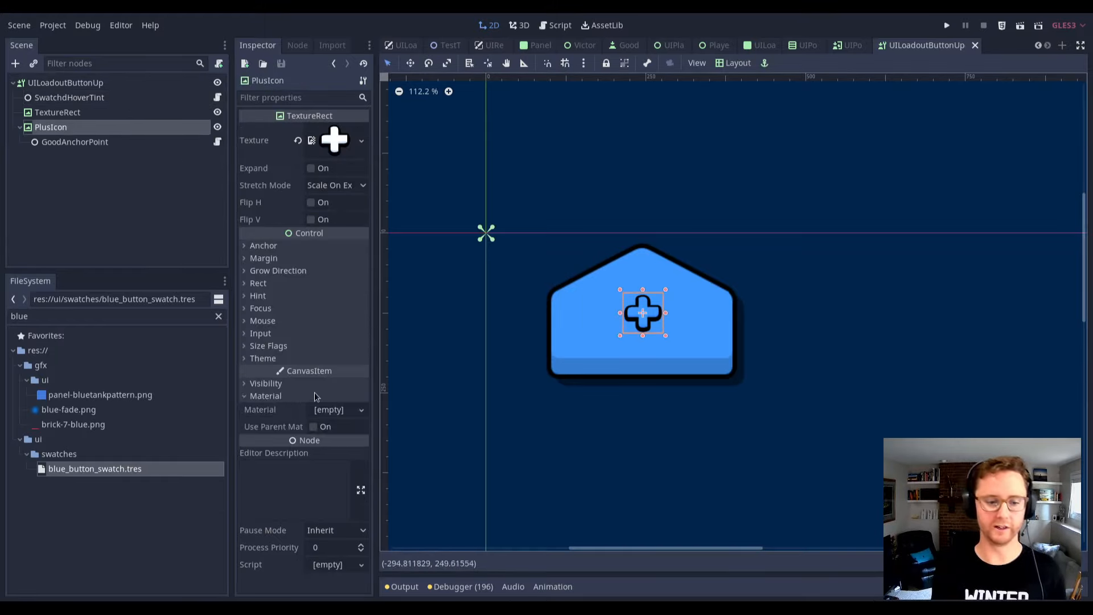
click(362, 410)
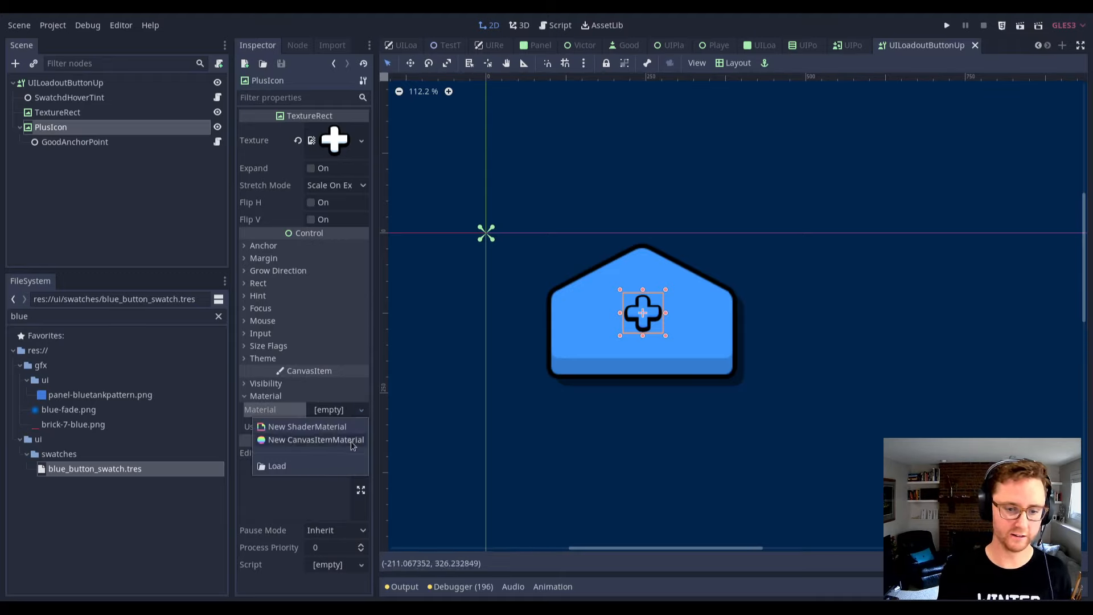
click(350, 441)
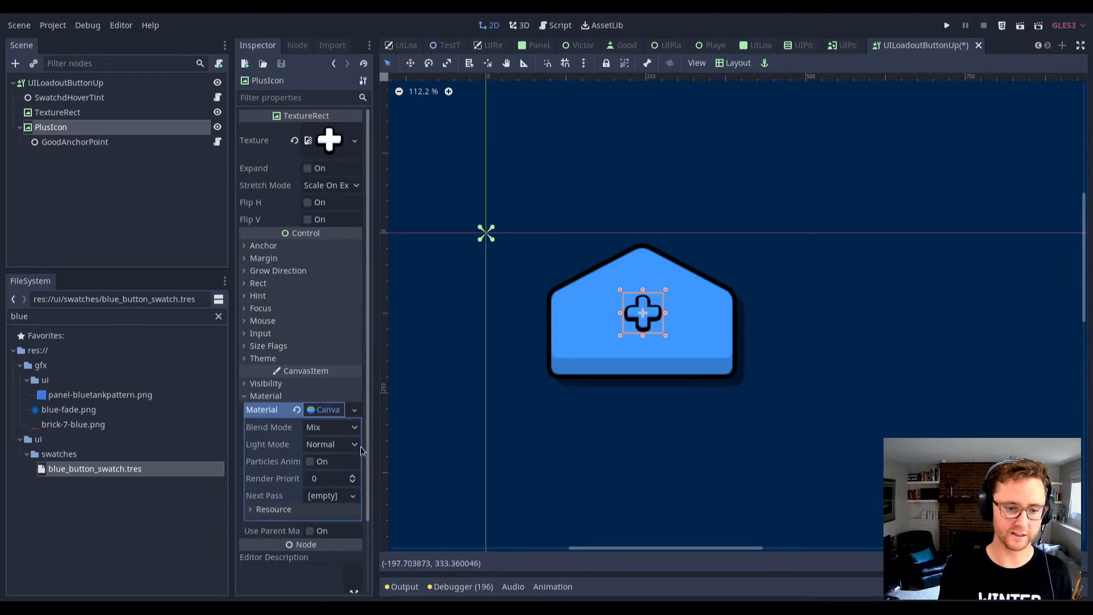
click(355, 410)
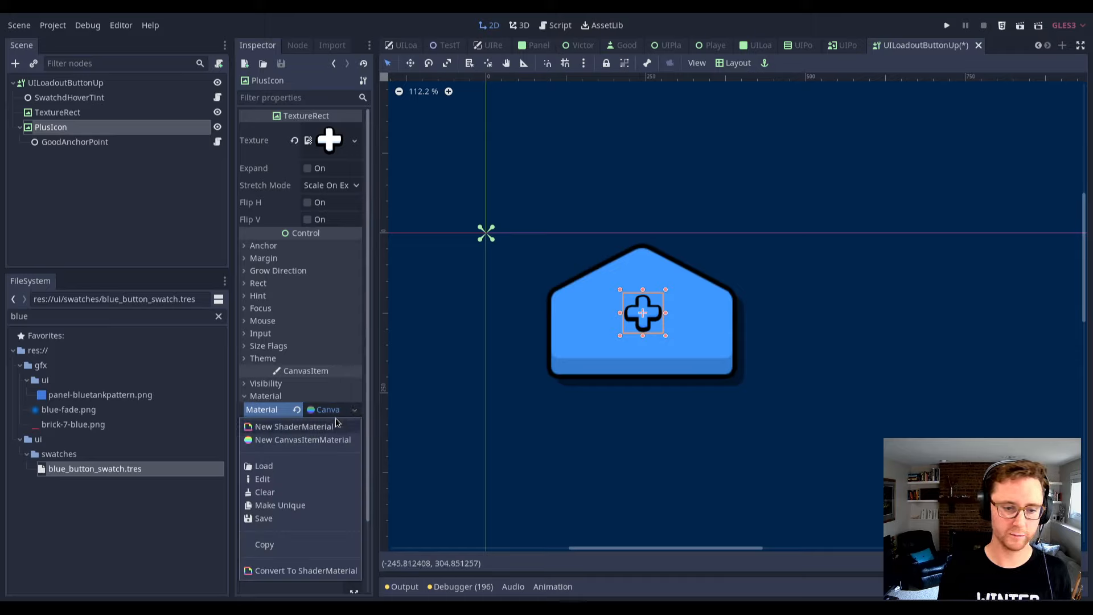
click(326, 427)
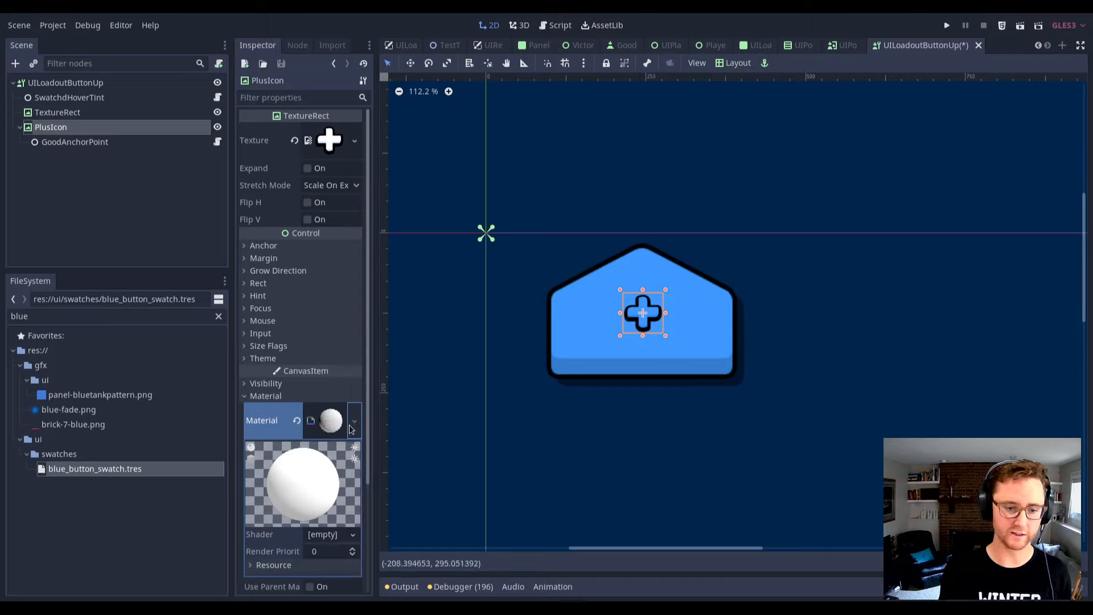
click(350, 426)
click(327, 452)
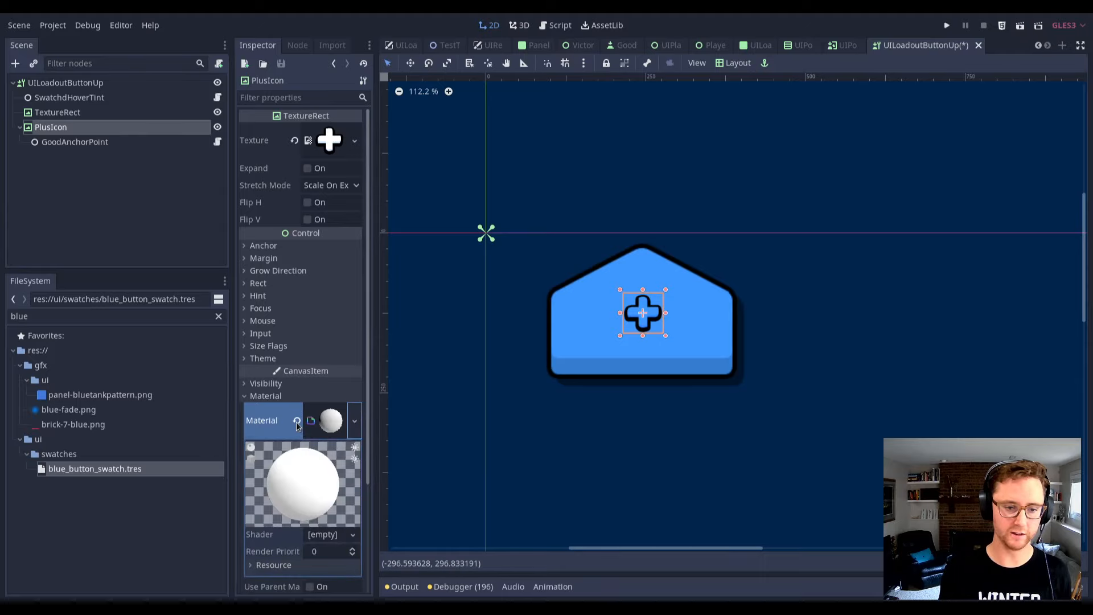
click(296, 422)
Set the Target Node of SwatchdHoverTint to the TextureRect.
click(83, 85)
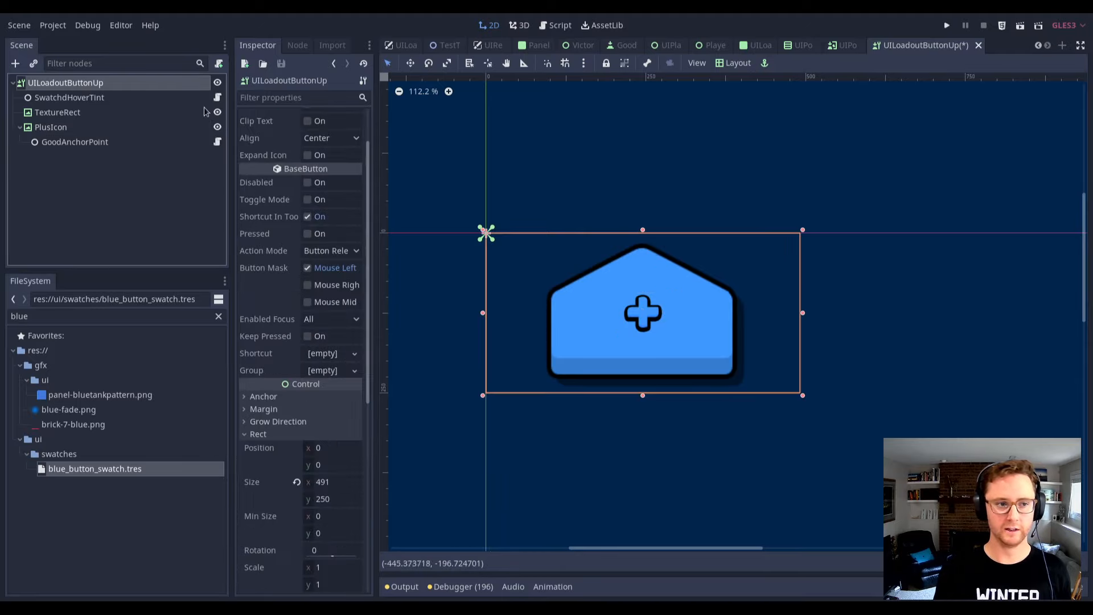
click(218, 97)
scroll(573, 172, up, 15)
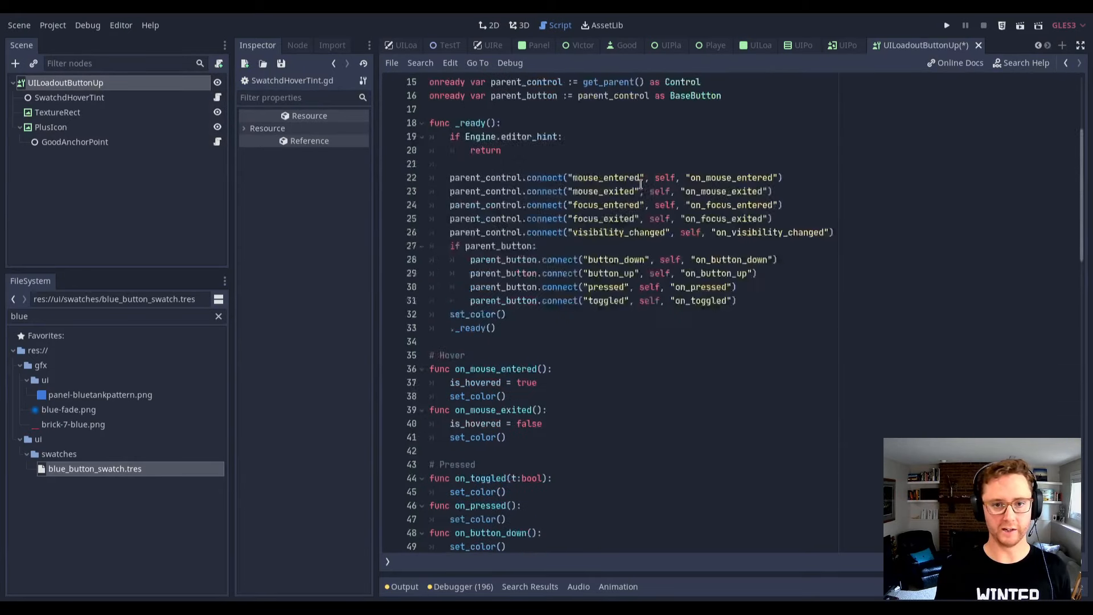
click(99, 98)
click(336, 181)
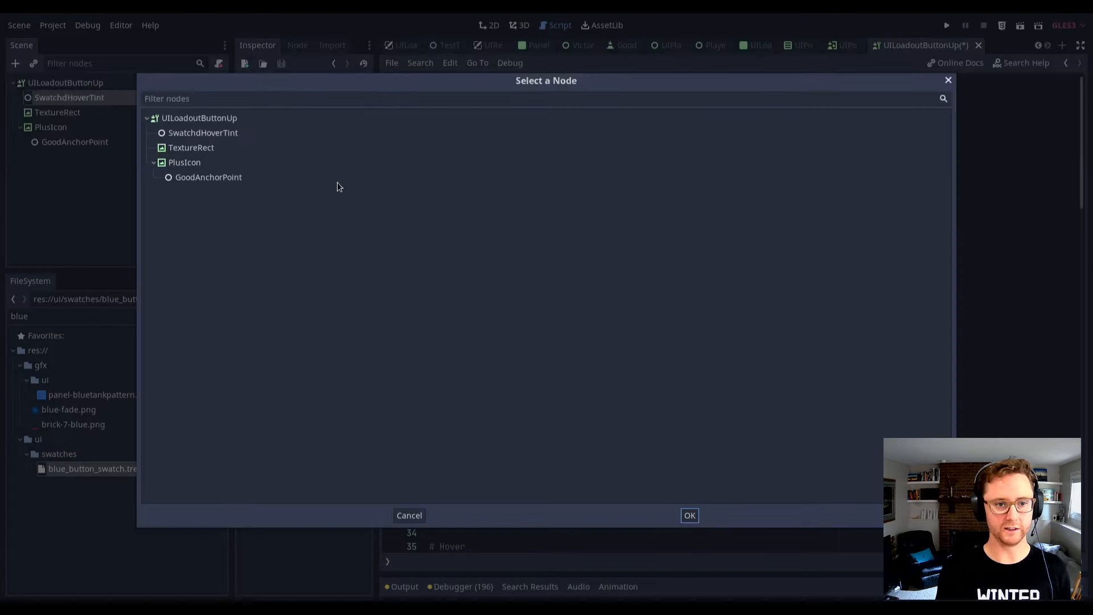
double_click(192, 148)
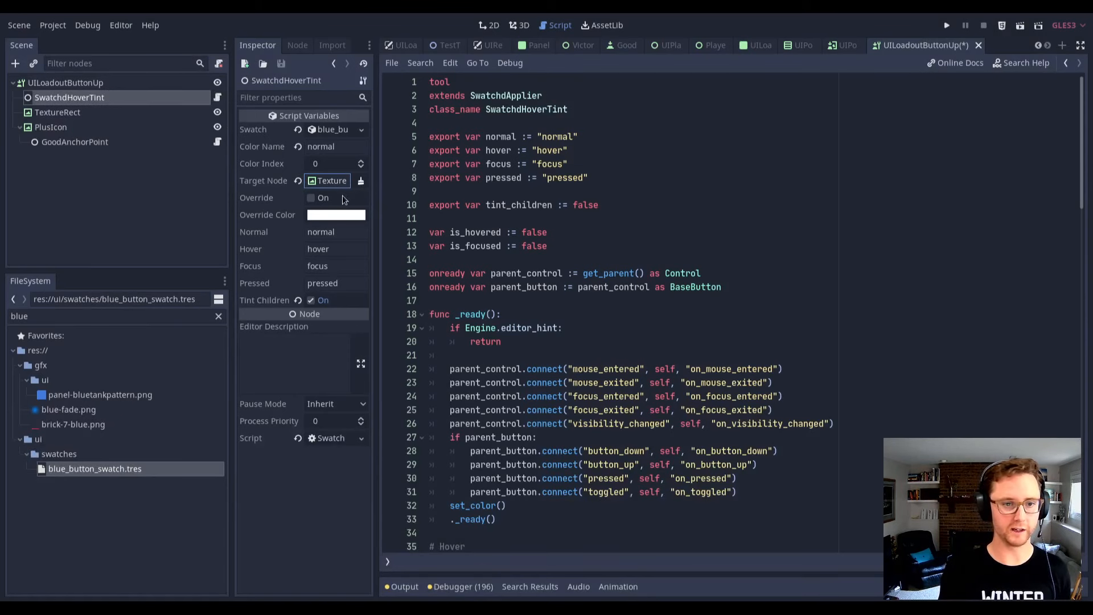
Reset Modulate and Self Modulate on the root button to their default white and save the scene.
click(114, 83)
scroll(320, 439, down, 5)
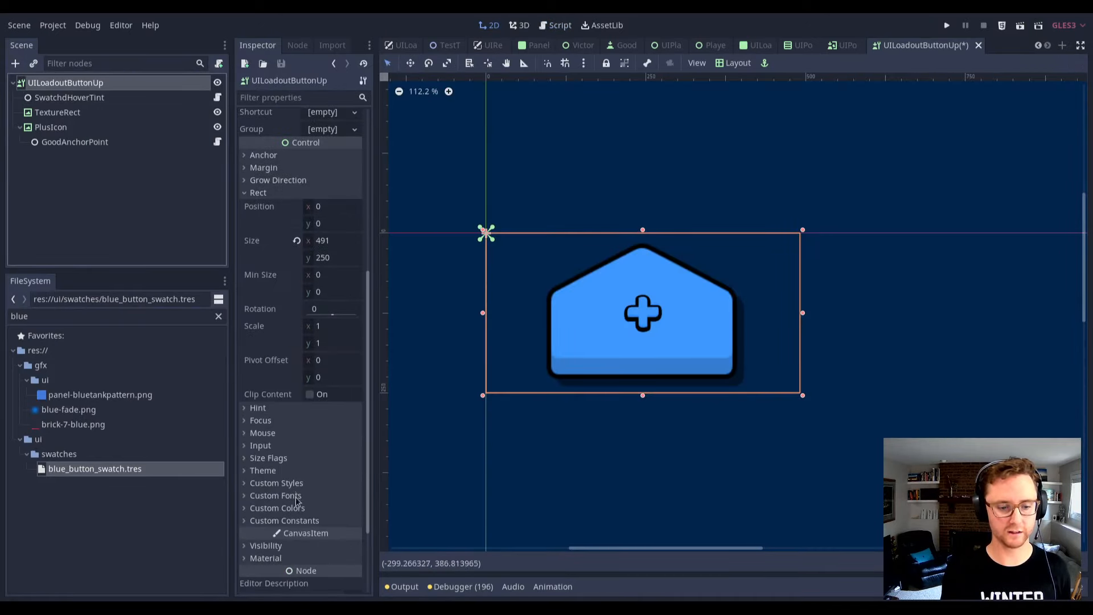
scroll(297, 520, down, 4)
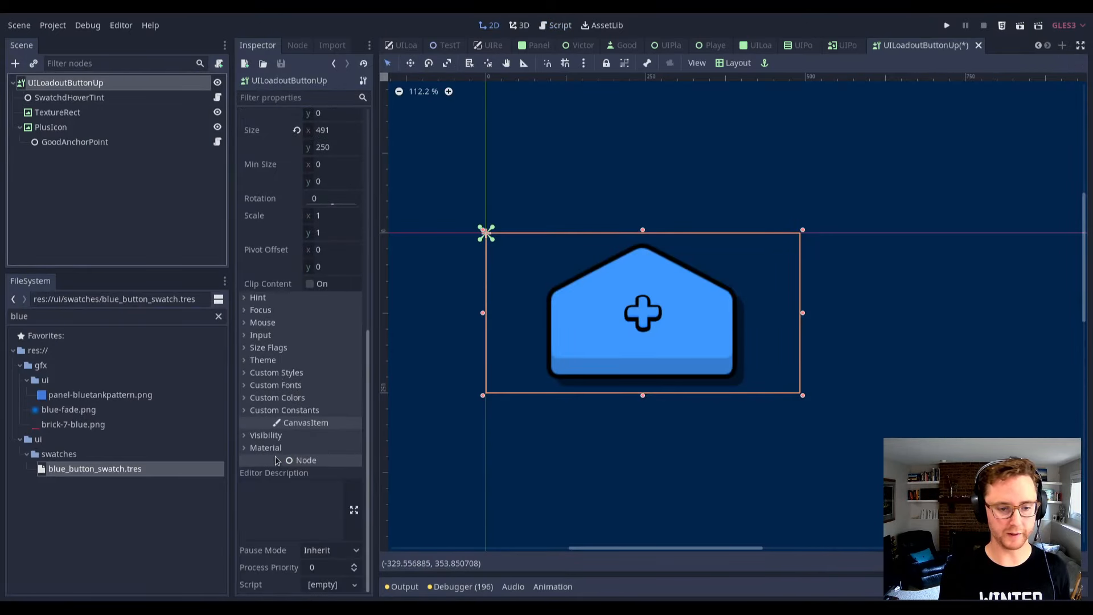
click(278, 450)
click(278, 435)
click(297, 466)
click(297, 483)
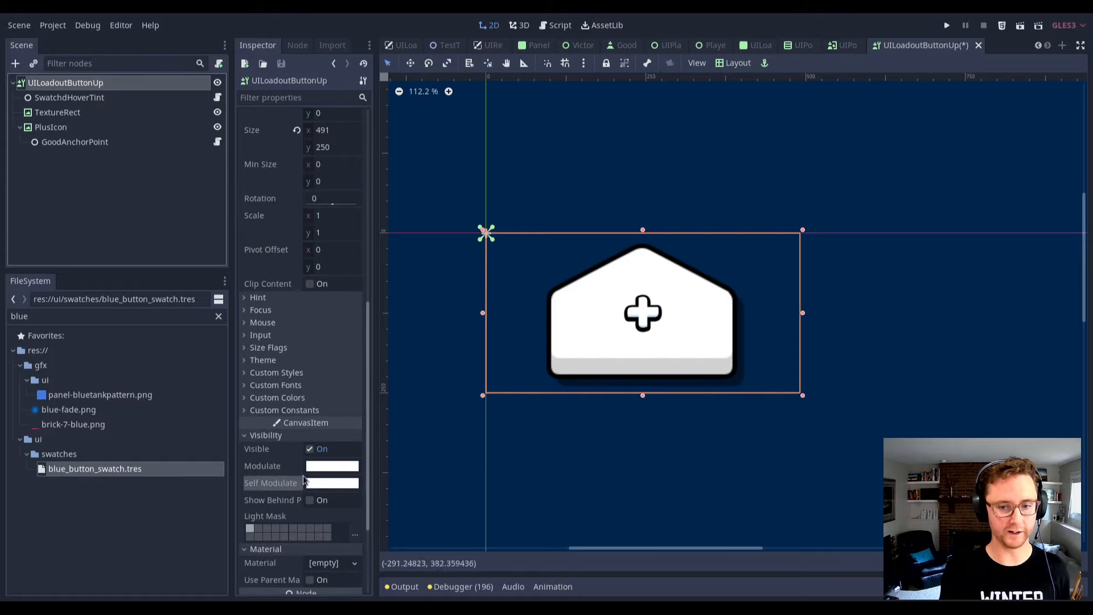
key(ctrl+s)
Reapply the Color Name normal on SwatchdHoverTint and save the scene.
click(123, 98)
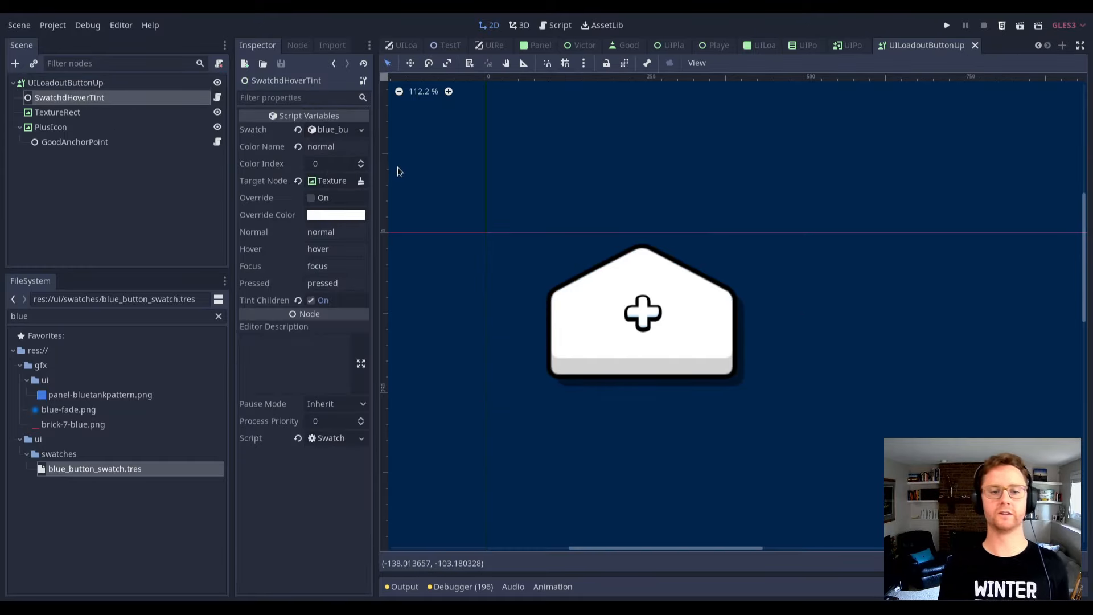
drag(376, 171, 616, 171)
double_click(548, 151)
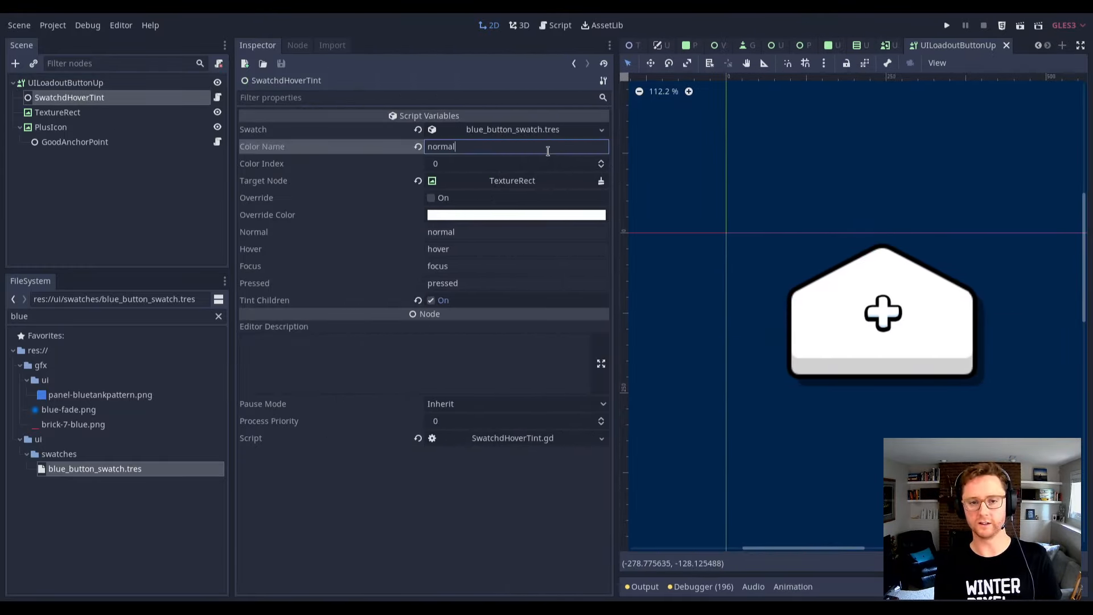
click(548, 151)
double_click(548, 152)
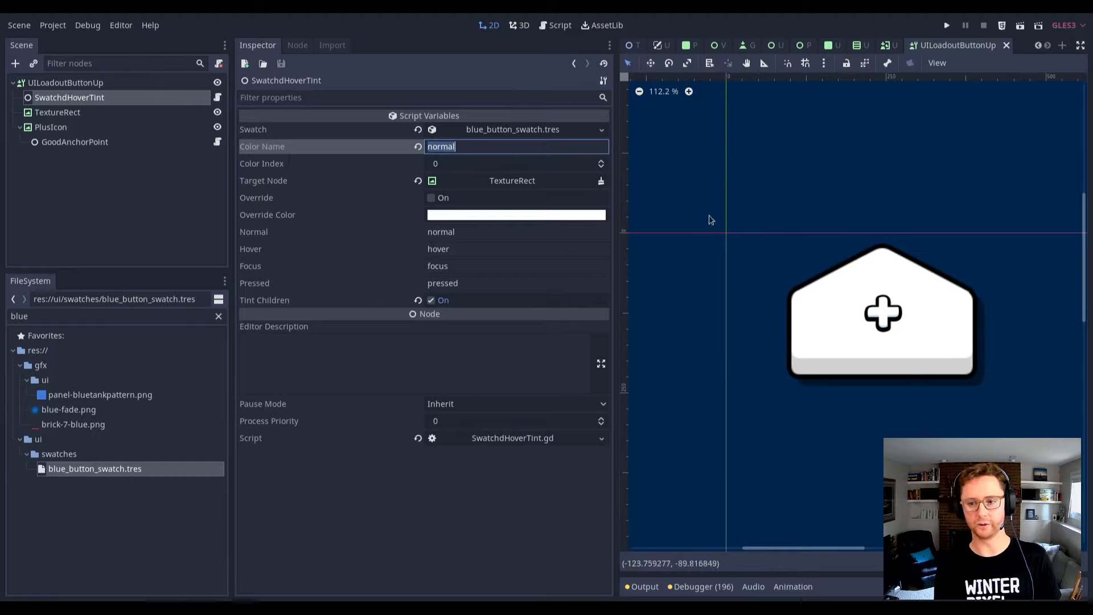
click(528, 144)
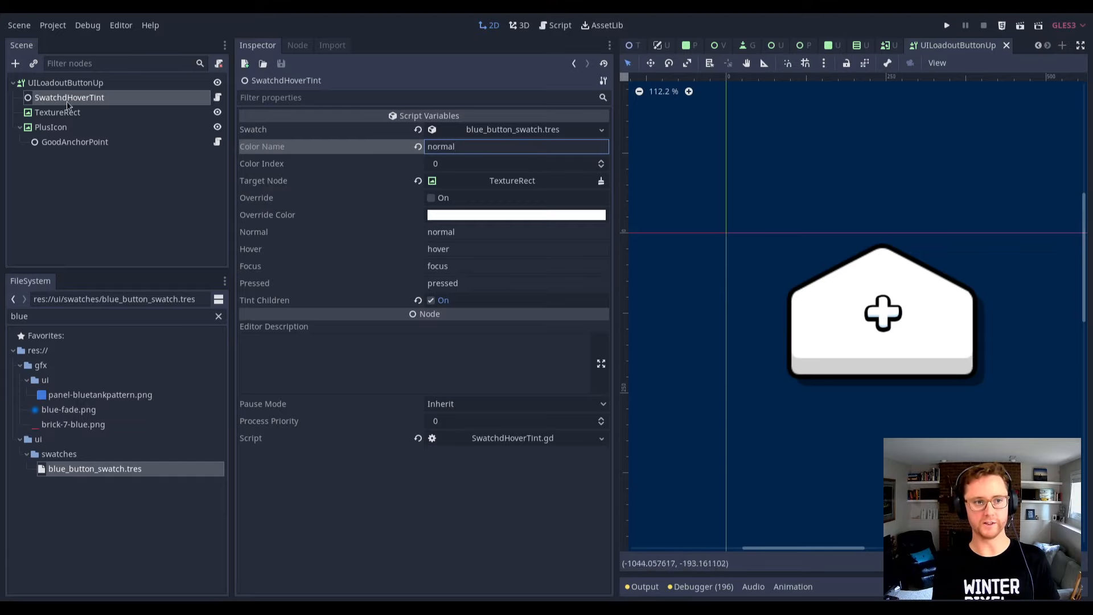
click(85, 112)
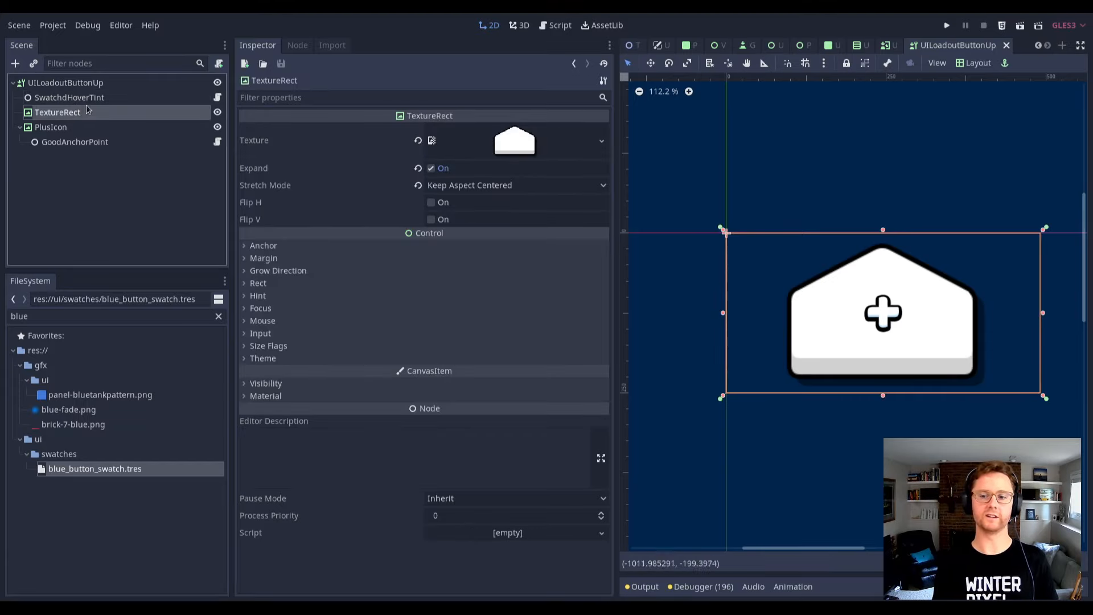
click(142, 98)
click(564, 147)
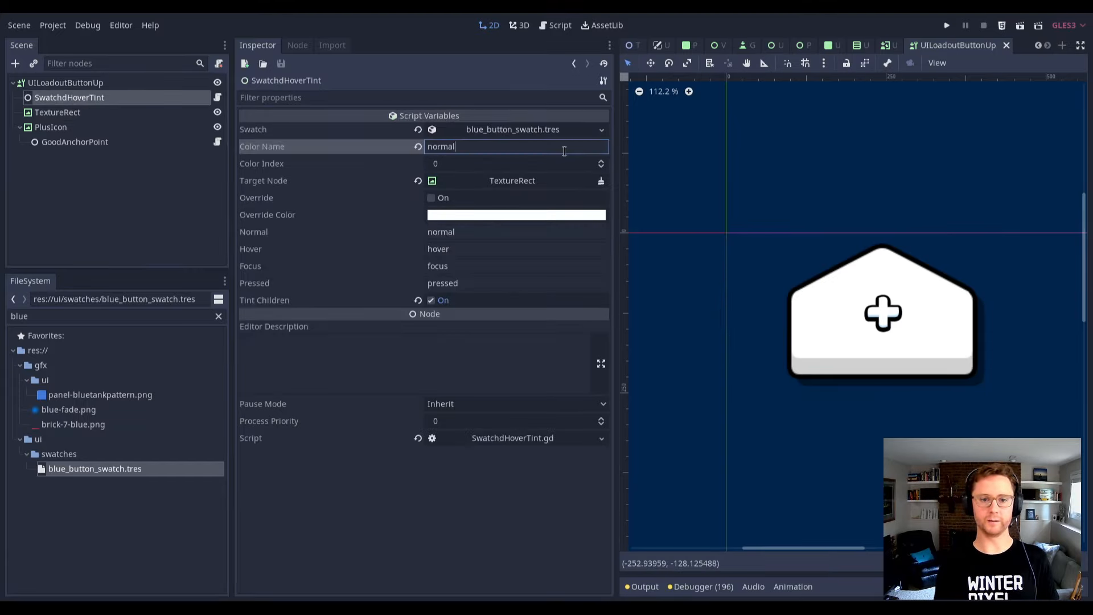
key(ctrl+s)
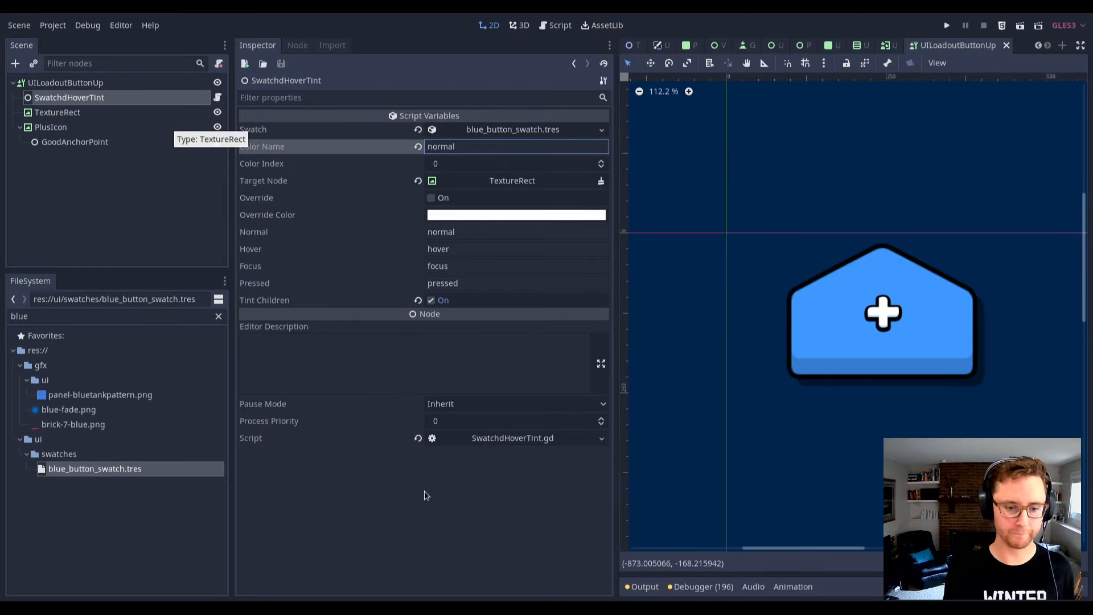
click(279, 490)
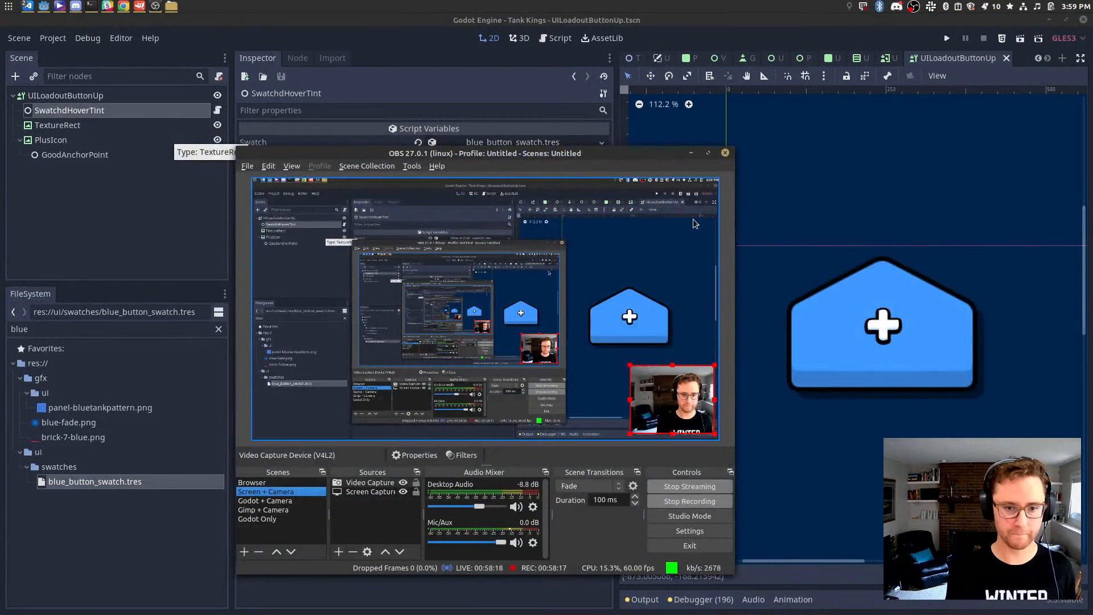
click(739, 25)
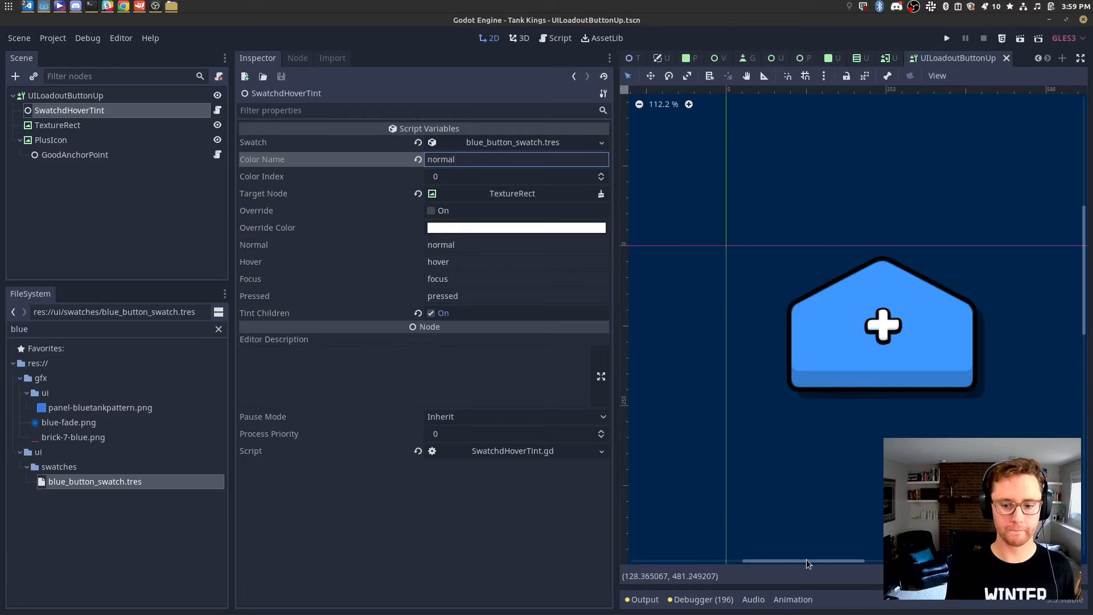
Resize the root UILoadoutButtonUp freehand, first to about 452 × 305 px and finally to about 263 × 261 px.
drag(806, 559, 812, 559)
click(137, 97)
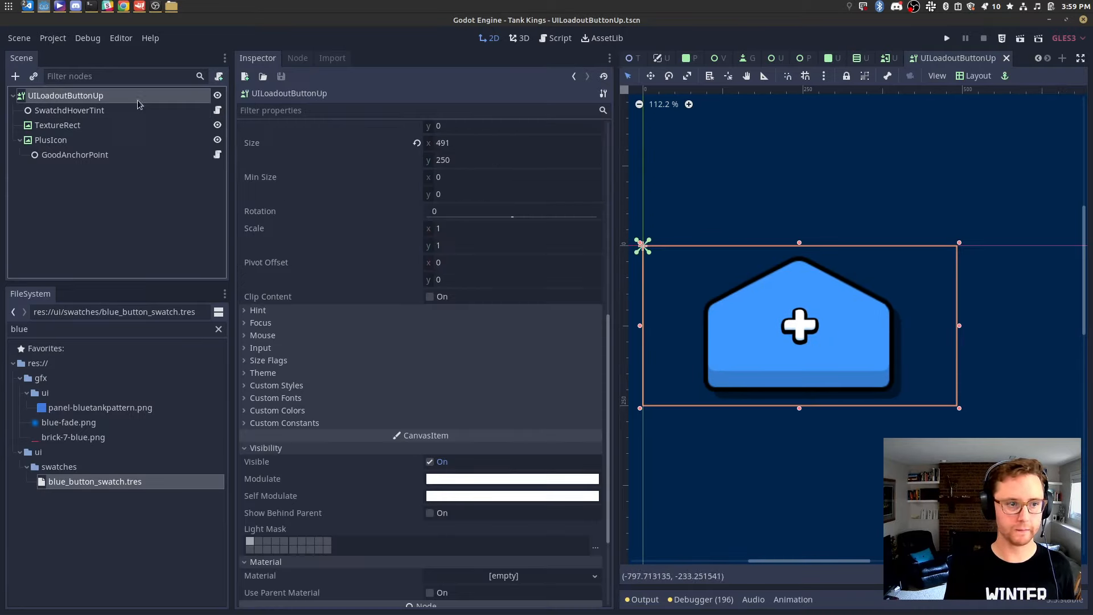
drag(960, 408, 933, 442)
key(alt+Tab)
key(alt+Tab)
key(alt+Tab)
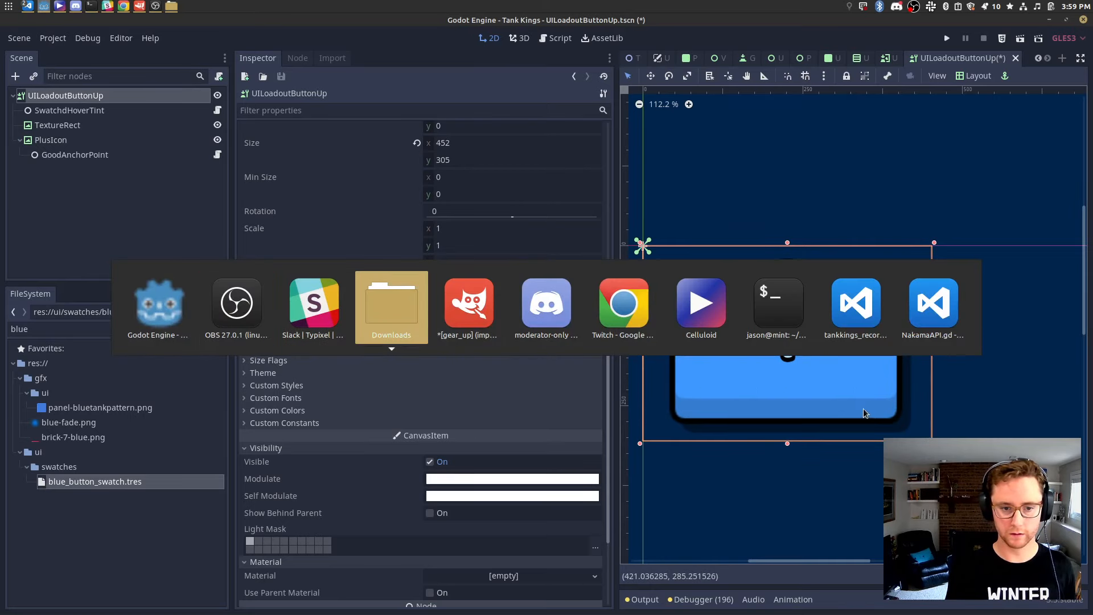
key(alt+Tab)
key(alt+Tab)
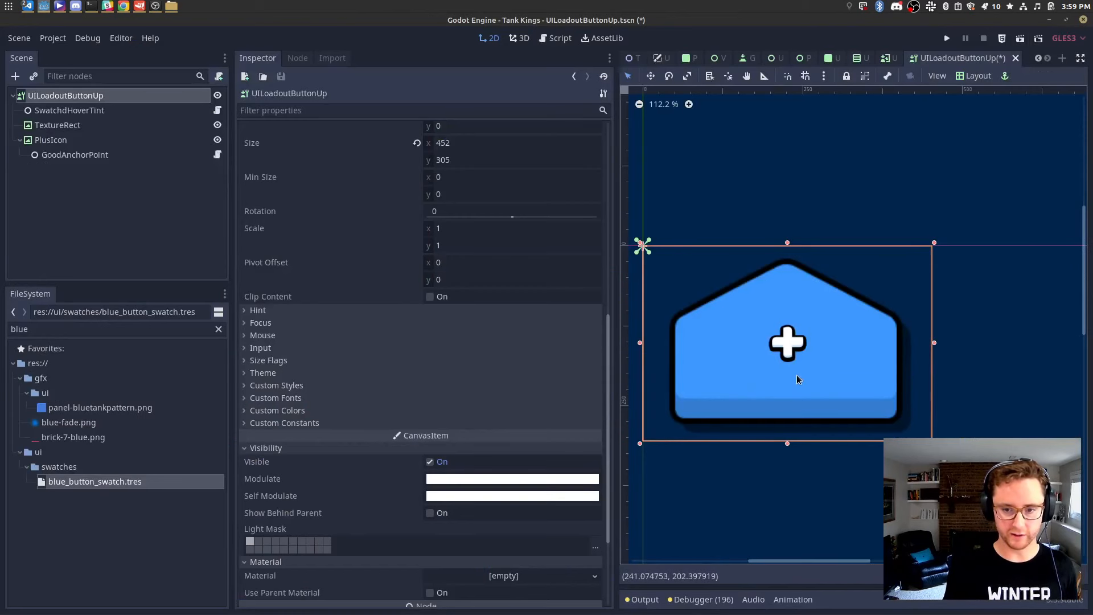
drag(931, 437, 814, 401)
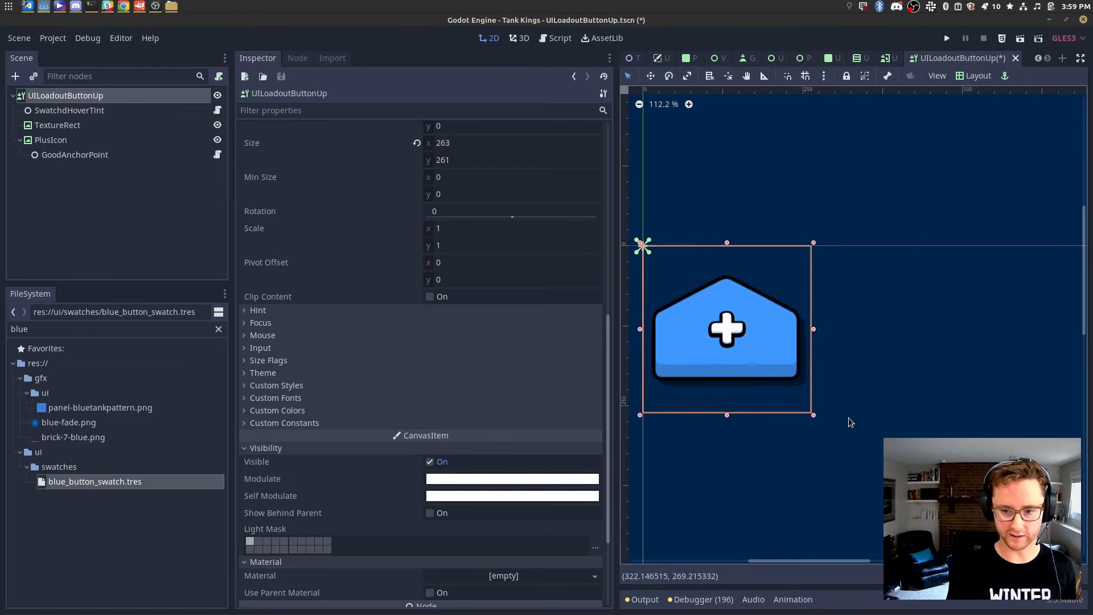
Save the scene and compare the button's proportions with the gear_up mockup in GIMP.
key(alt+Tab)
key(alt+Tab)
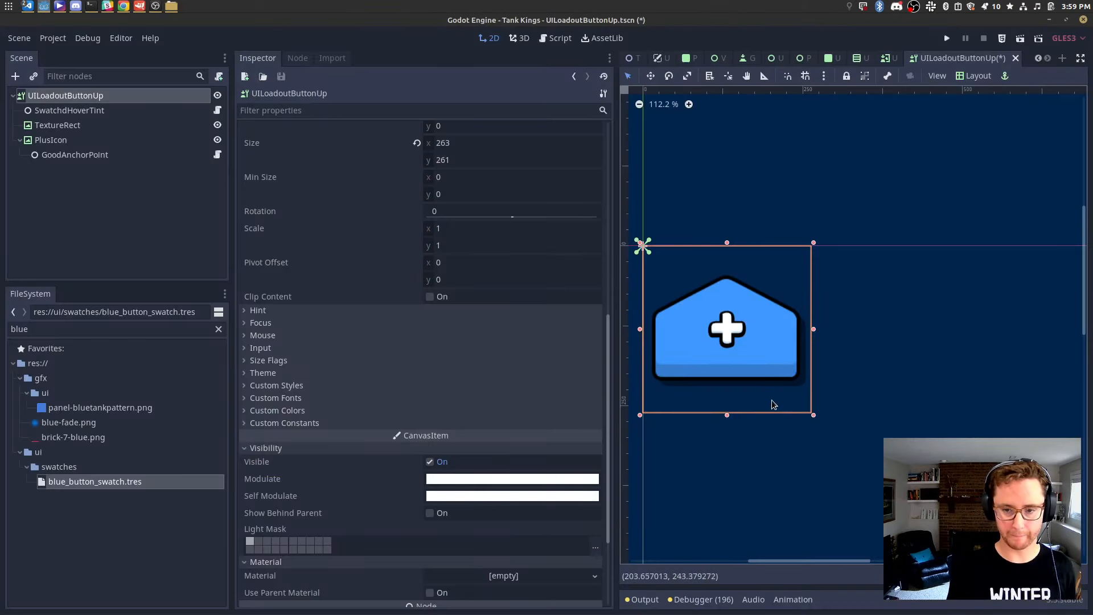
key(alt+Tab)
key(alt+Tab)
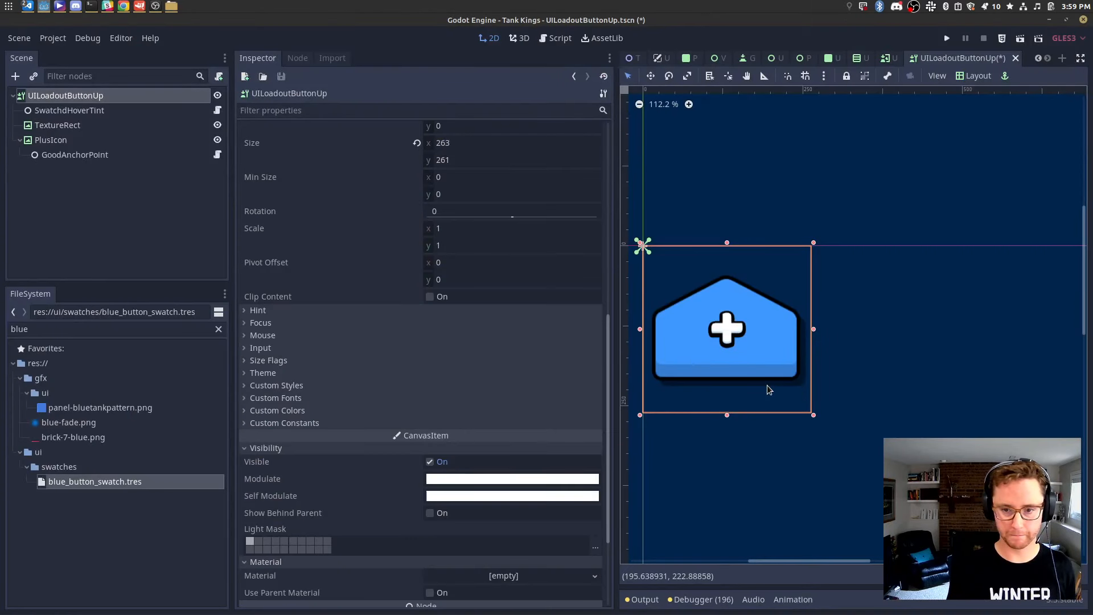
key(ctrl+s)
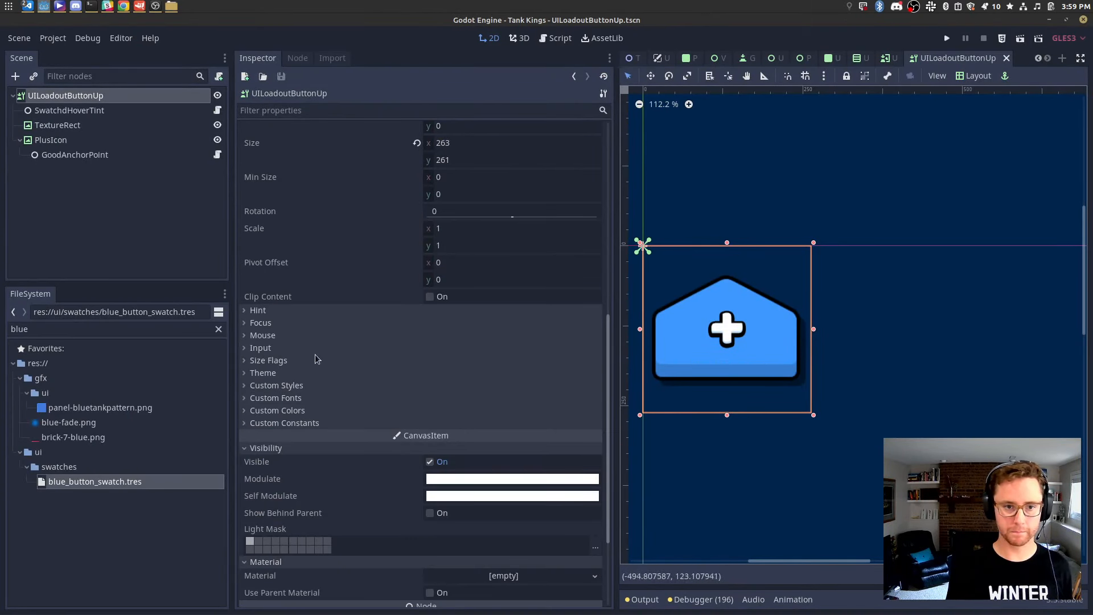
scroll(262, 322, up, 5)
key(alt+Tab)
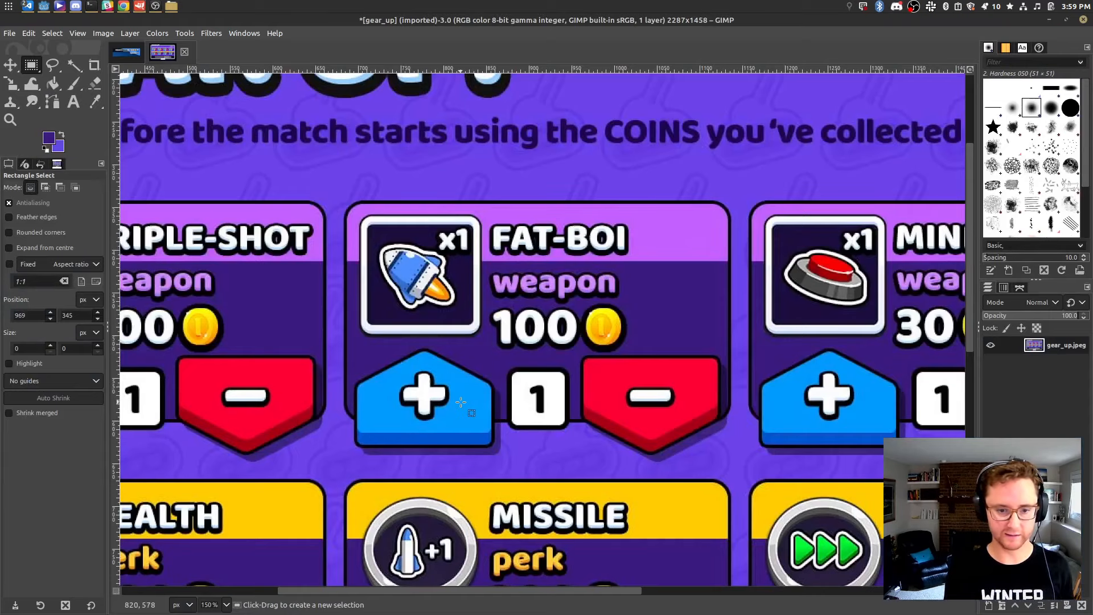
key(alt+Tab)
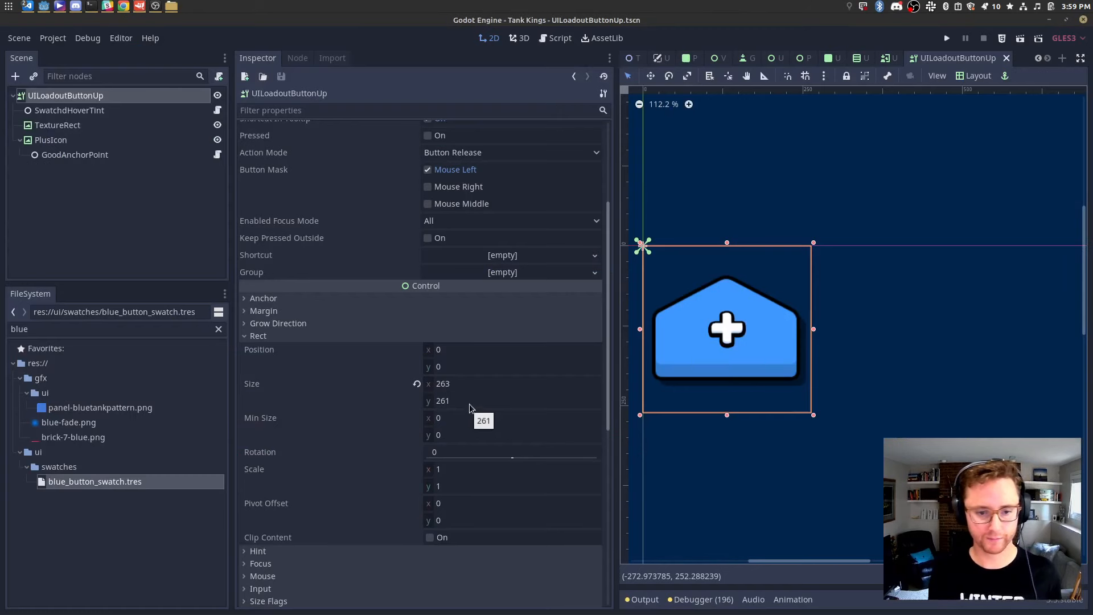
Check the TextureRect texture's dimensions, set the root button's Size to 187 × 138 to match, and save the scene.
click(149, 126)
click(542, 157)
click(65, 95)
scroll(421, 342, down, 6)
click(490, 384)
text(12)
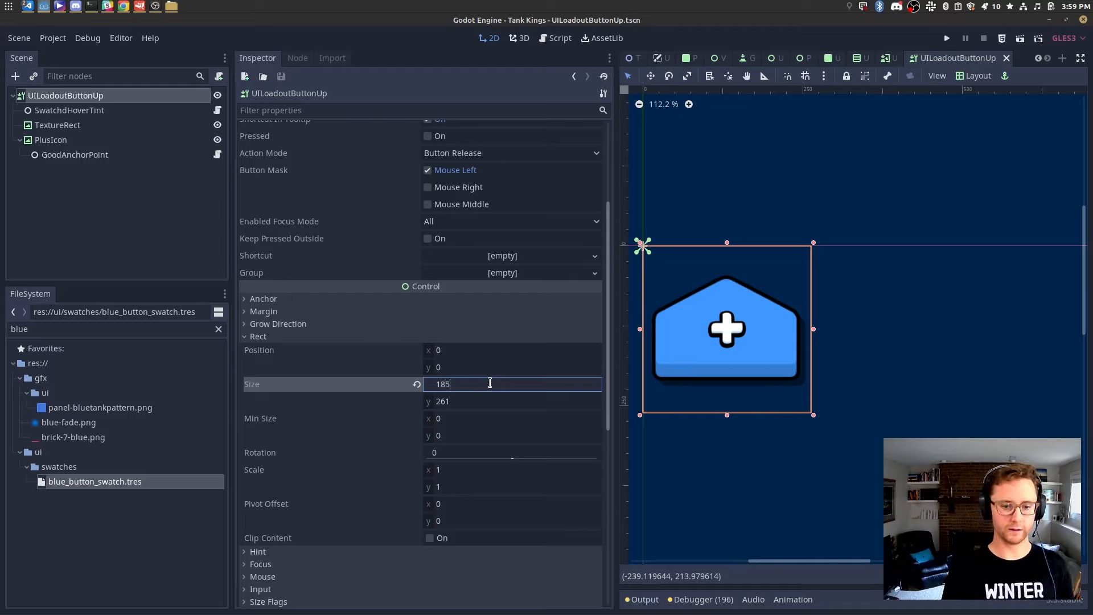
key(Return)
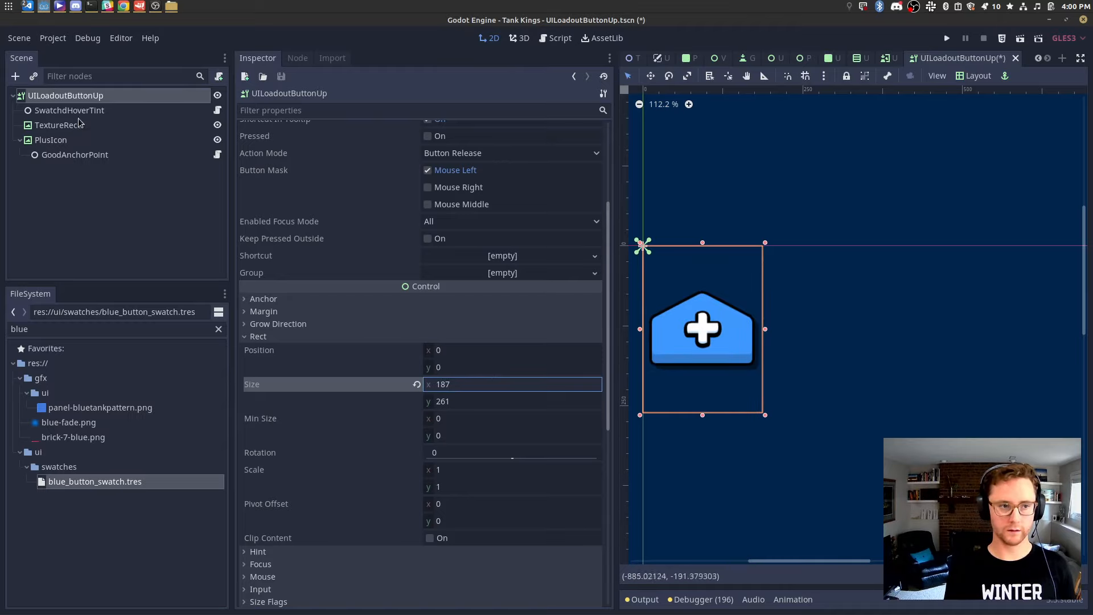
click(442, 402)
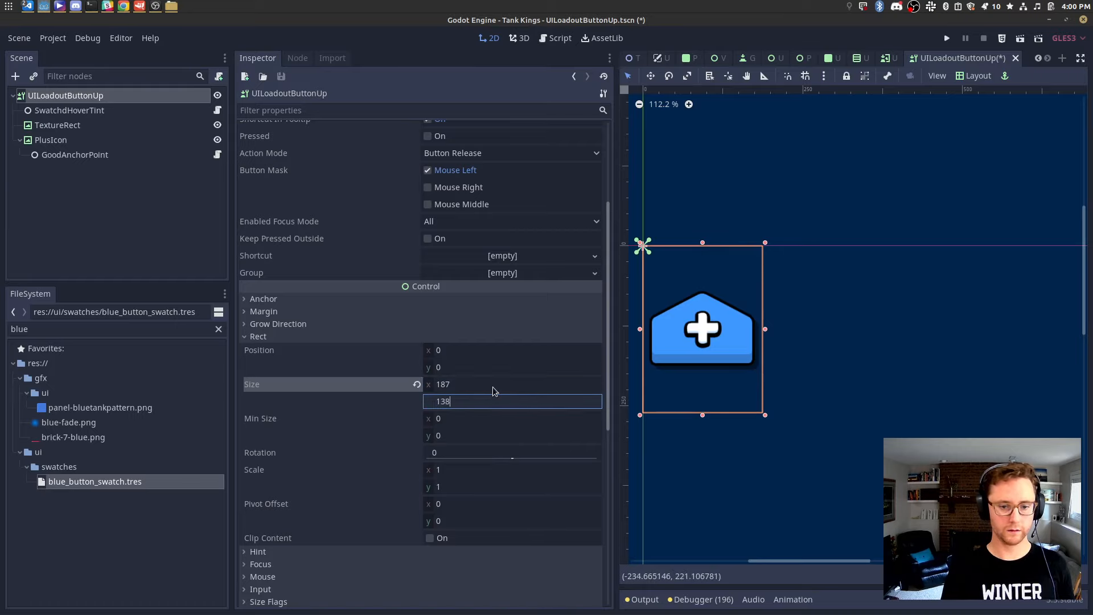
text(138)
key(Return)
key(ctrl+s)
Turn off Expand on the TextureRect and save the scene.
click(127, 125)
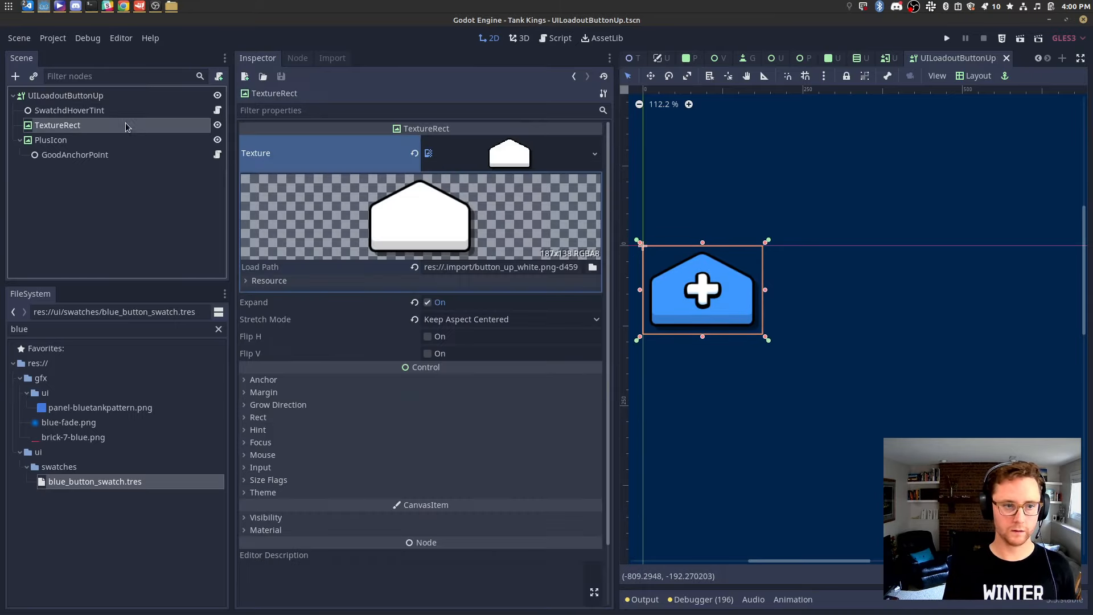
scroll(701, 279, up, 6)
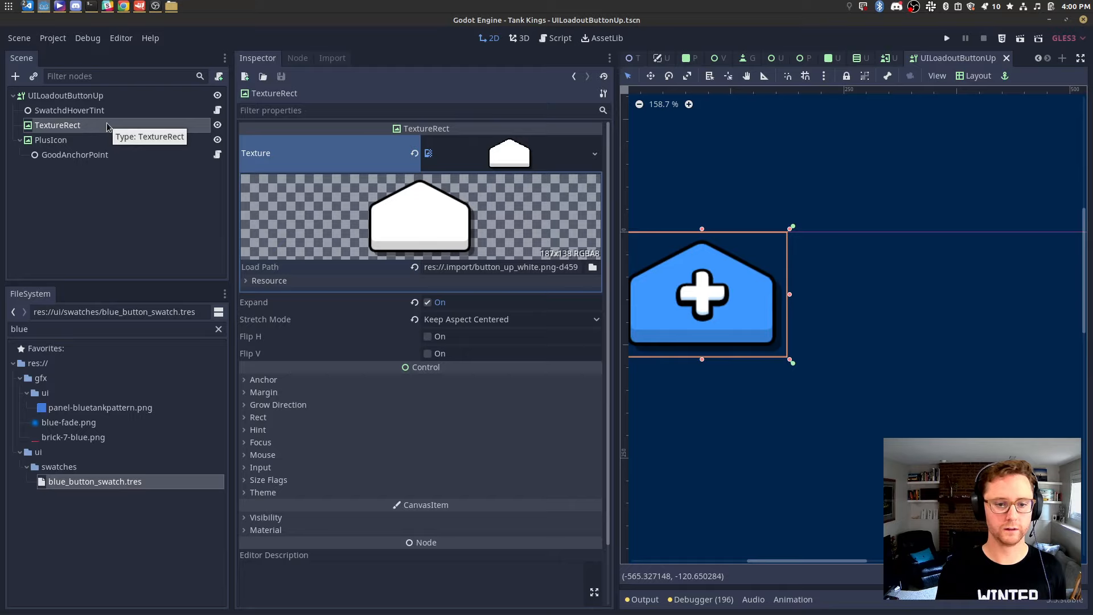
click(427, 303)
key(ctrl+s)
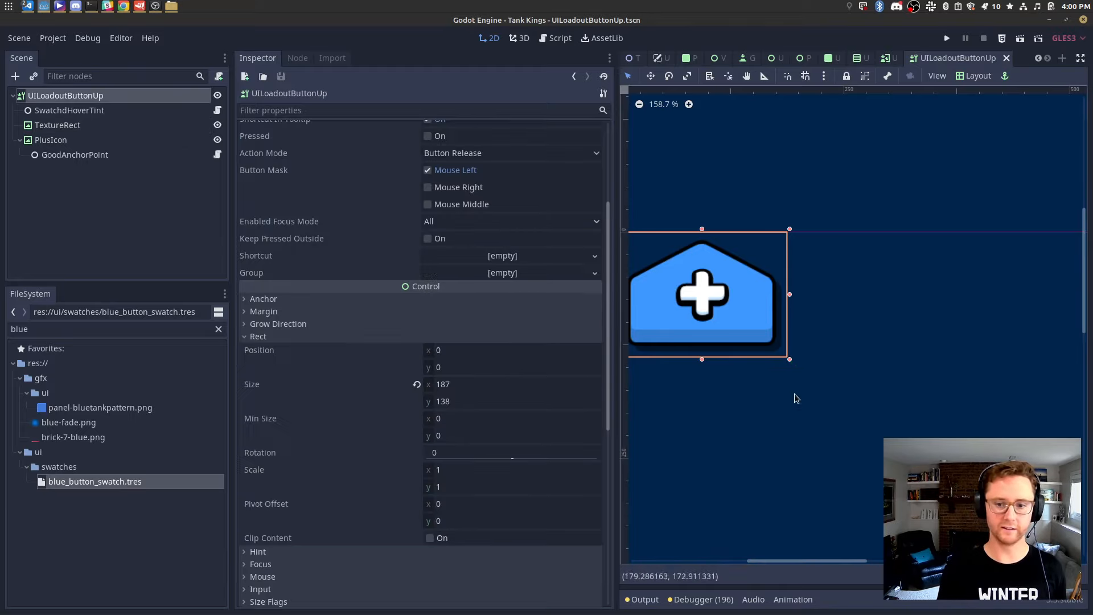
Try to enlarge the TextureRect freehand from its lower-right corner and undo the resize.
click(793, 367)
click(791, 353)
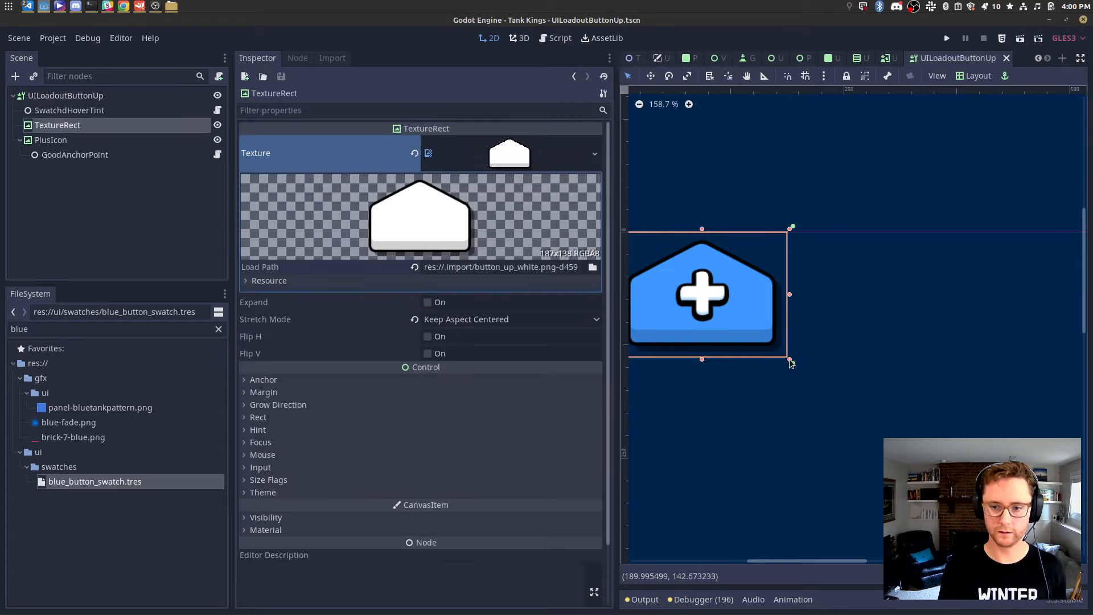
drag(791, 362, 958, 488)
key(ctrl+z)
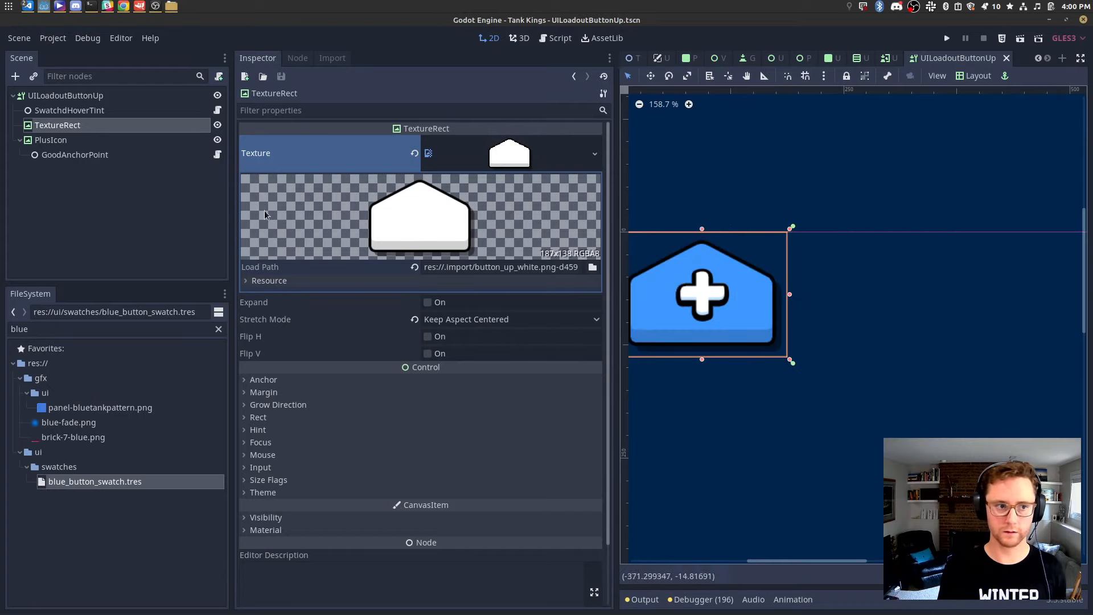
click(163, 110)
click(147, 125)
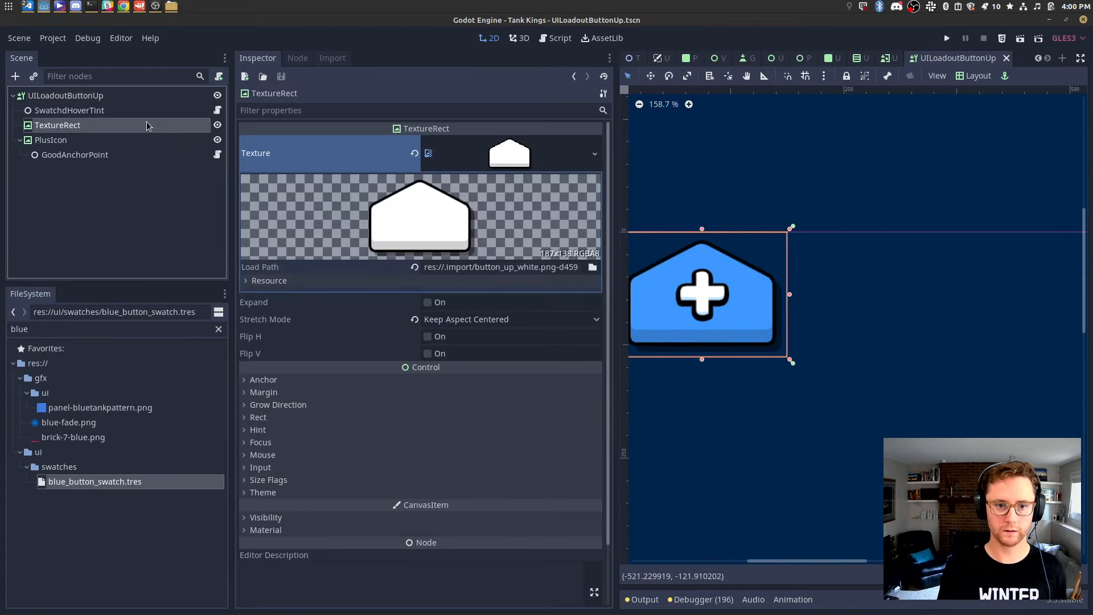
click(438, 323)
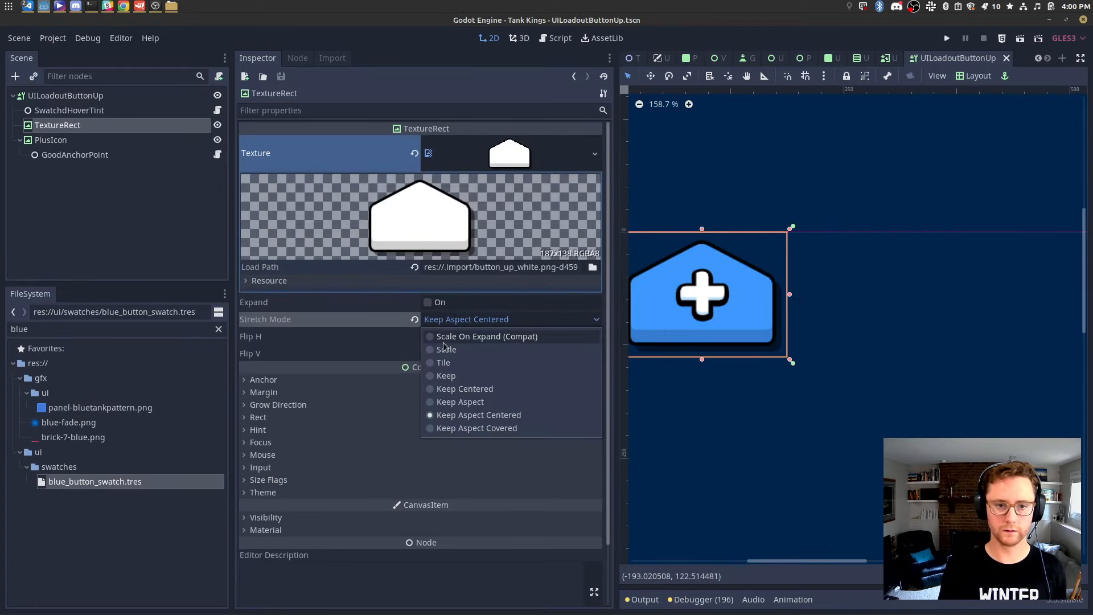
key(Escape)
Enlarge the root button freehand to about 382 × 299 px and turn on Expand for the TextureRect.
click(71, 97)
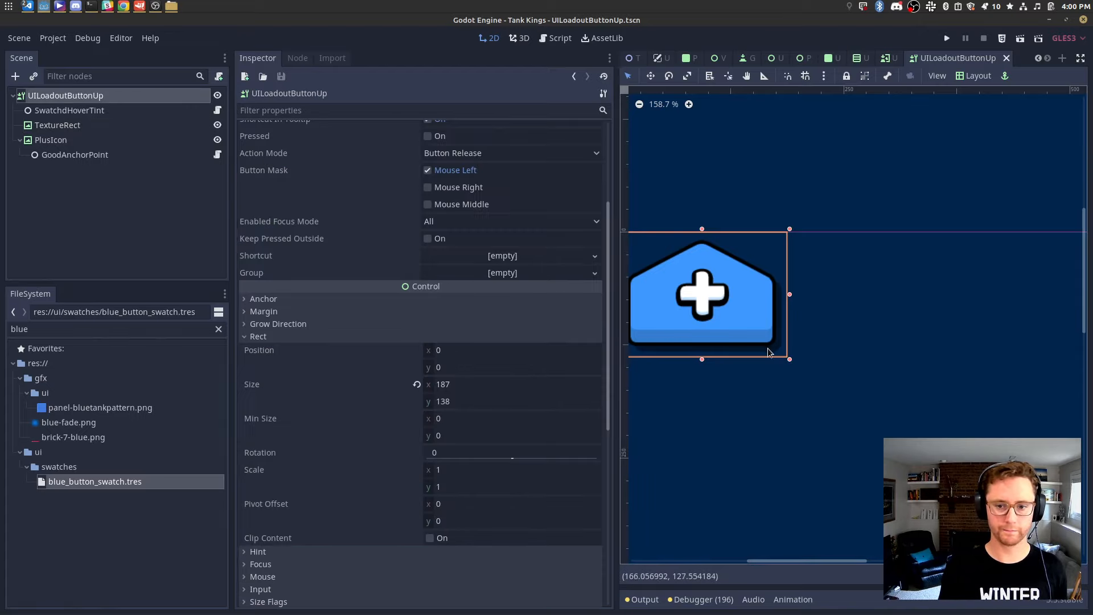
drag(791, 358, 964, 505)
click(139, 126)
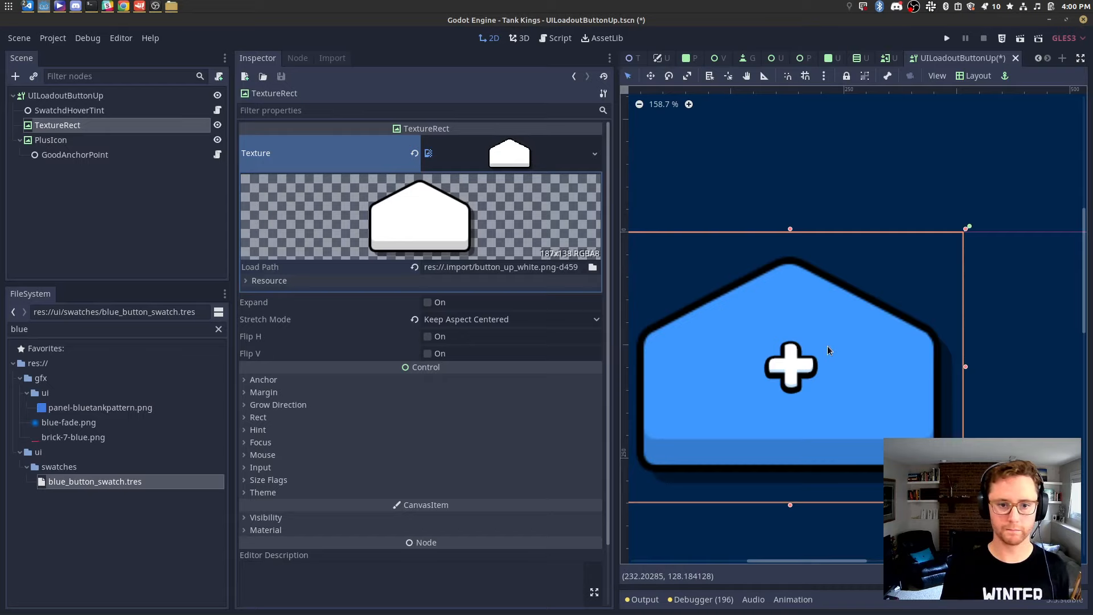
click(438, 302)
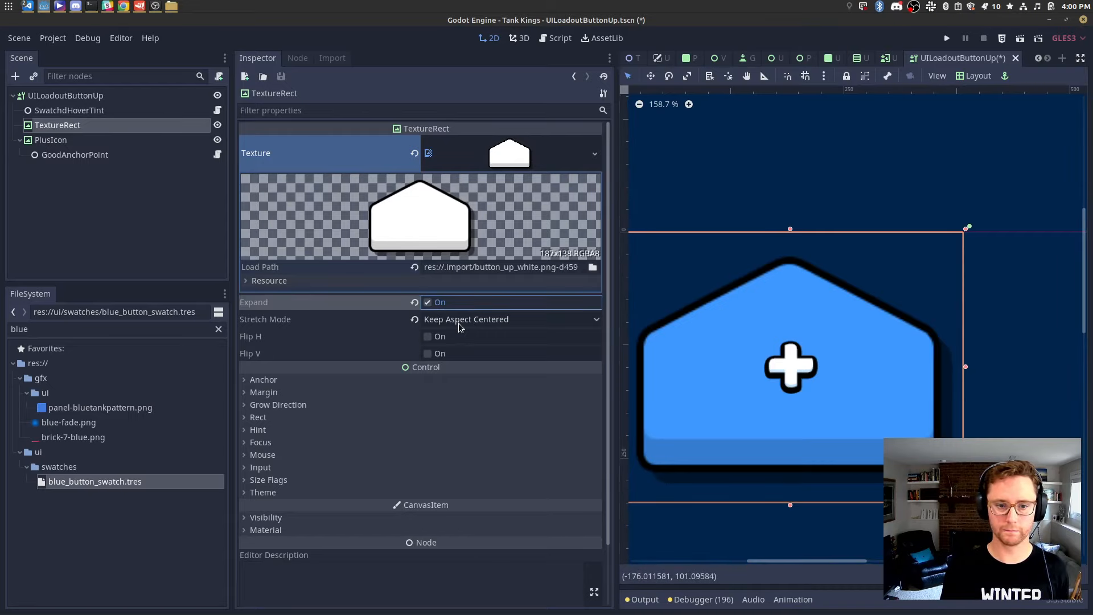
Shrink the TextureRect freehand to a small area at the root button's upper-left corner and turn off its Expand option.
click(490, 159)
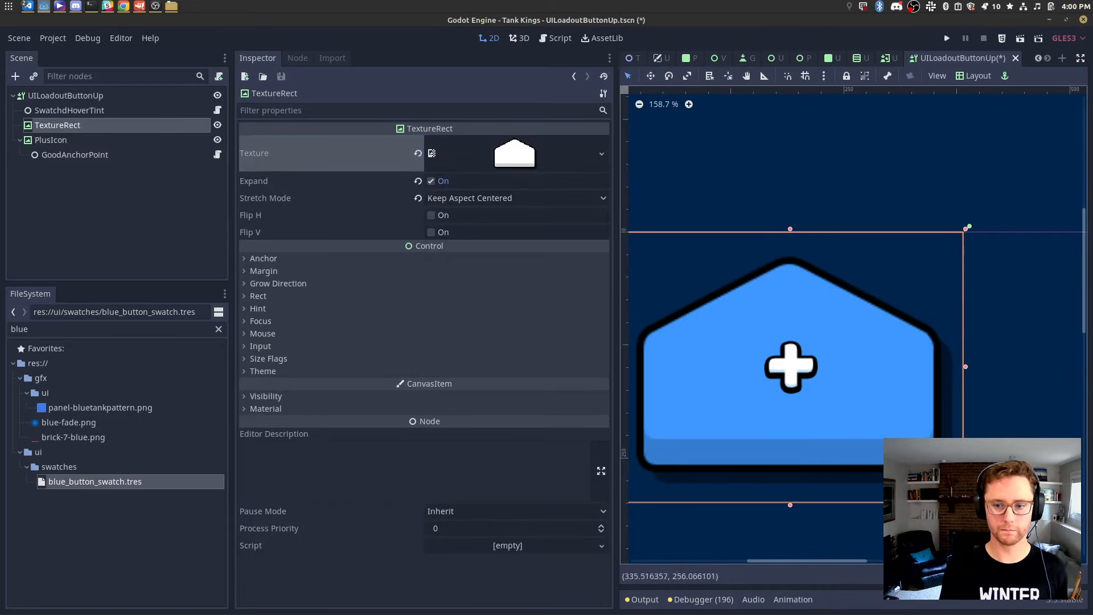
scroll(971, 468, down, 3)
drag(943, 478, 782, 357)
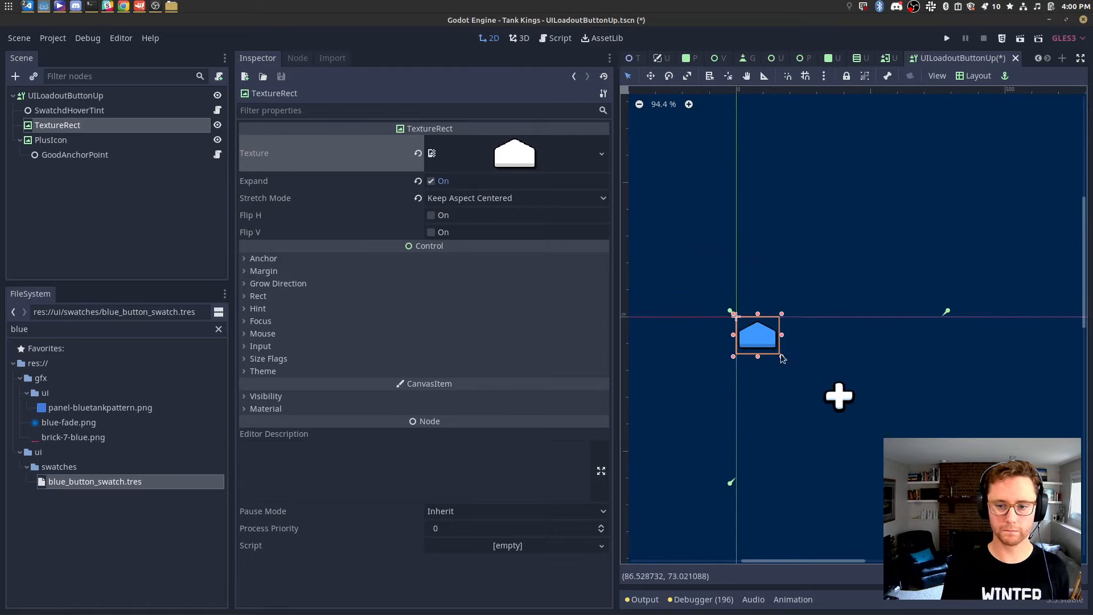
click(431, 181)
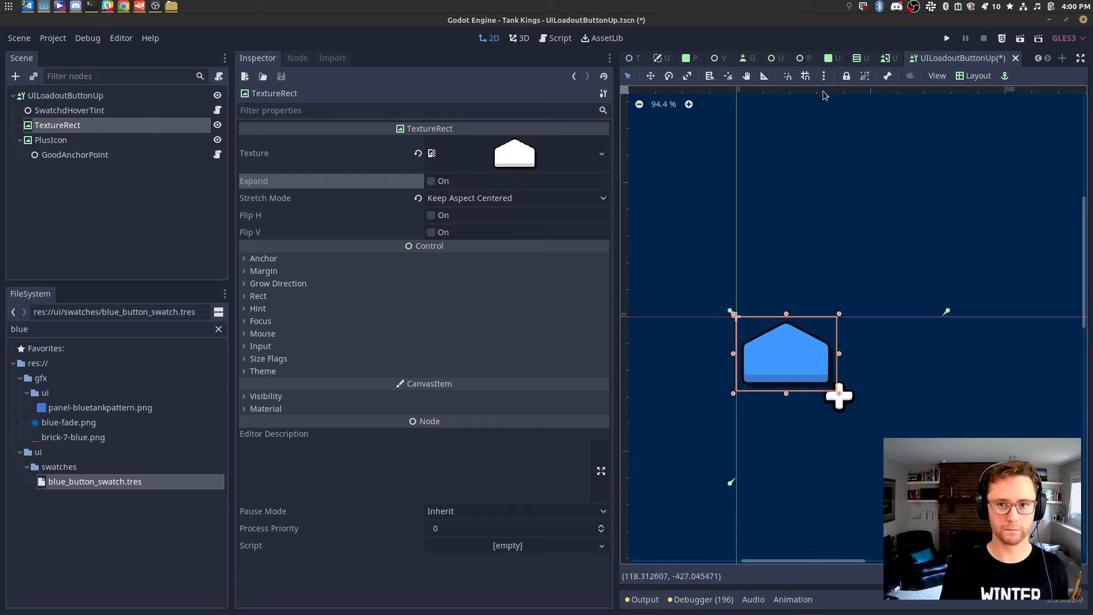
click(85, 97)
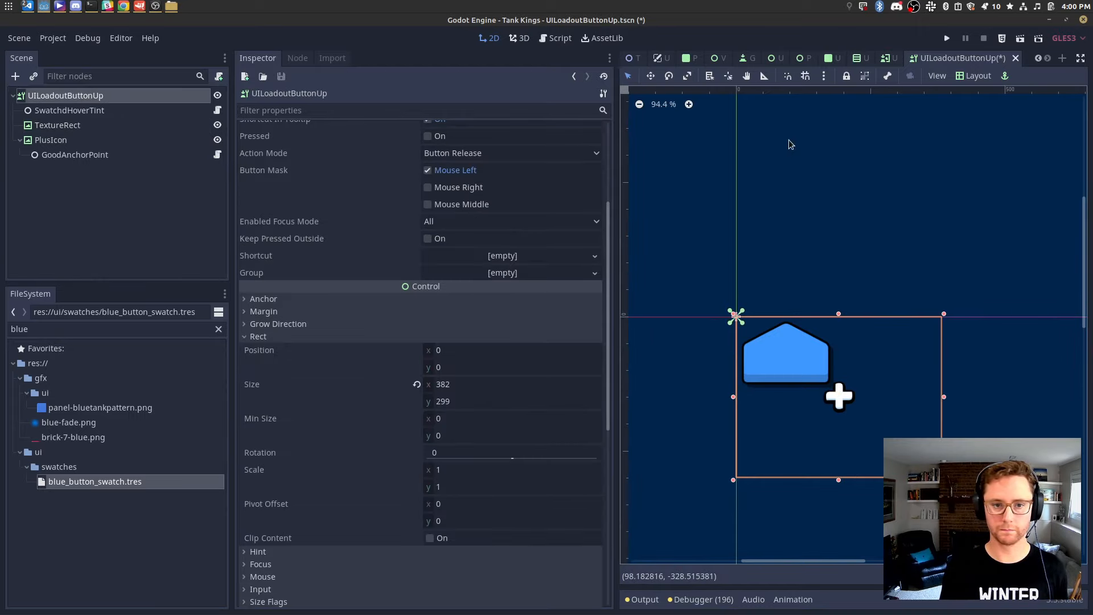
Set the root button's size to 0 × 0 and save the scene.
click(963, 79)
click(962, 94)
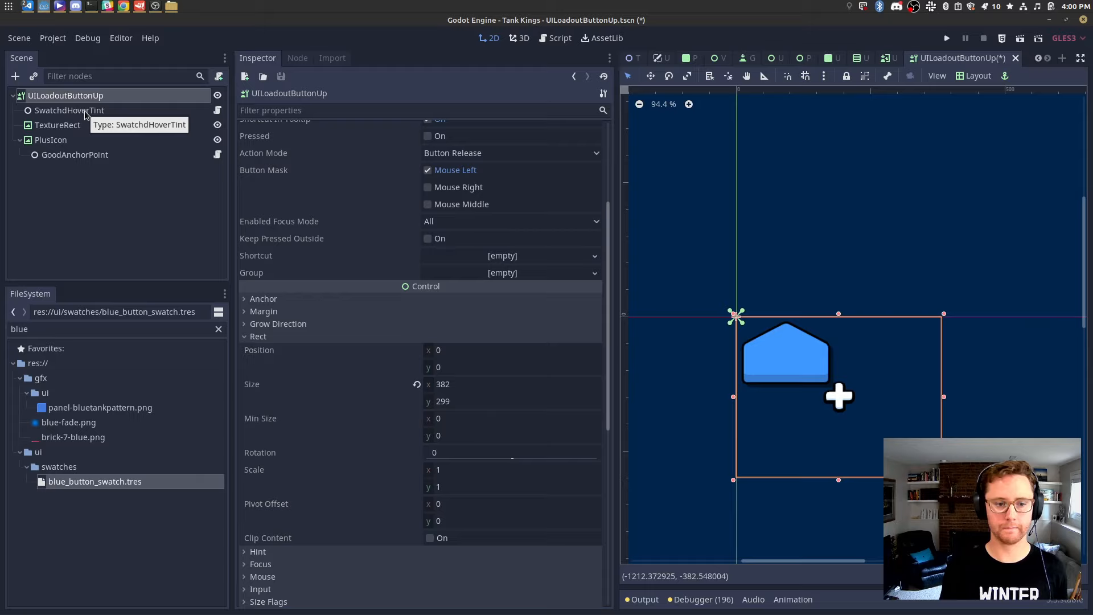
click(483, 383)
text(8)
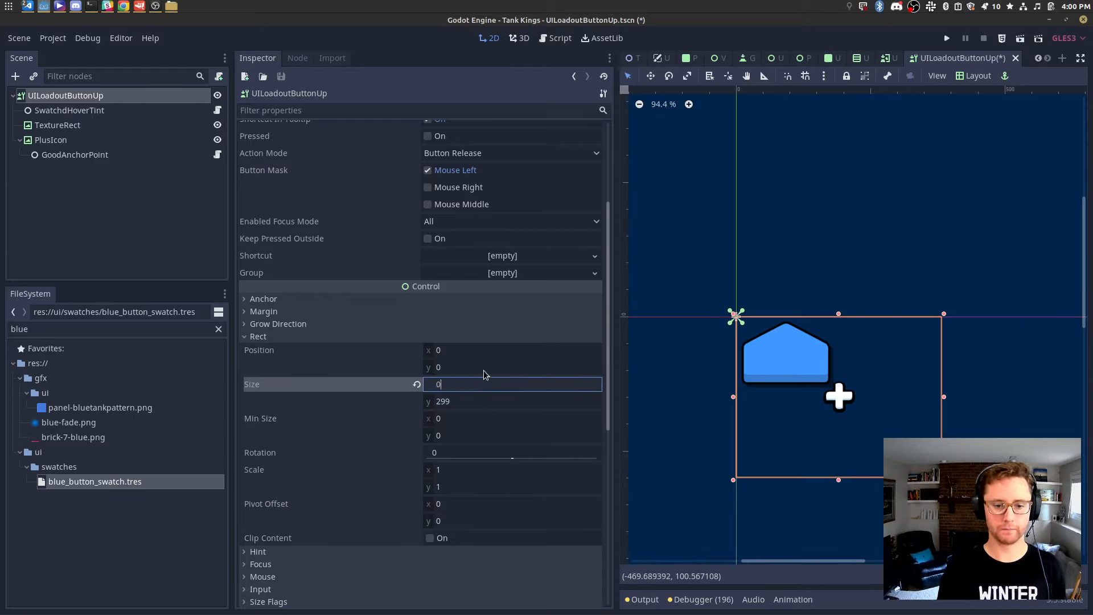
key(Tab)
text(0)
key(Return)
key(ctrl+s)
Copy the TextureRect's width of 187 into the root button's width.
click(88, 125)
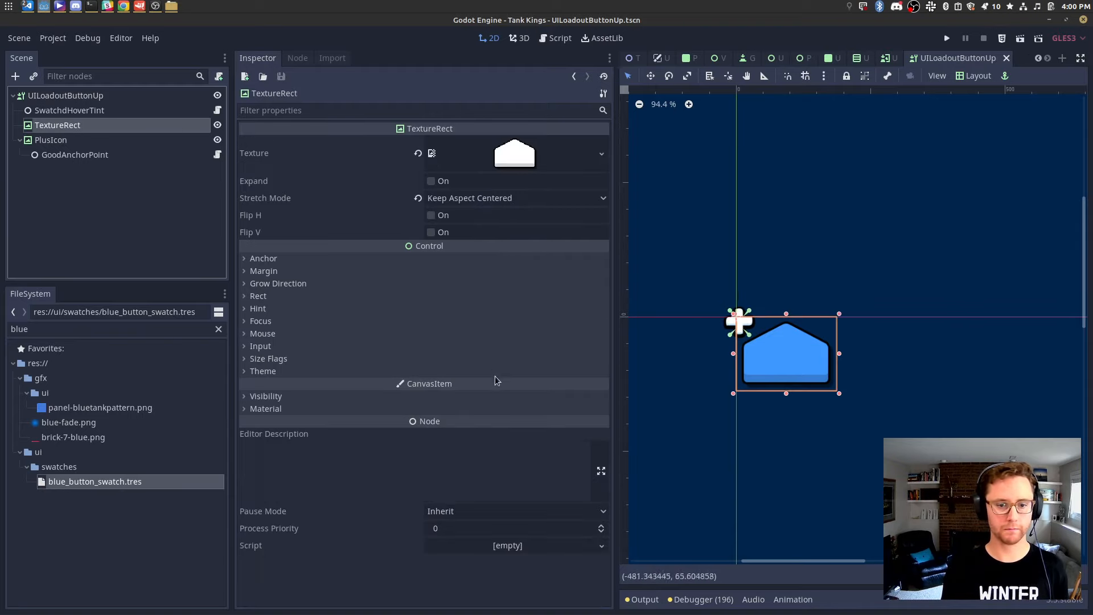
click(257, 296)
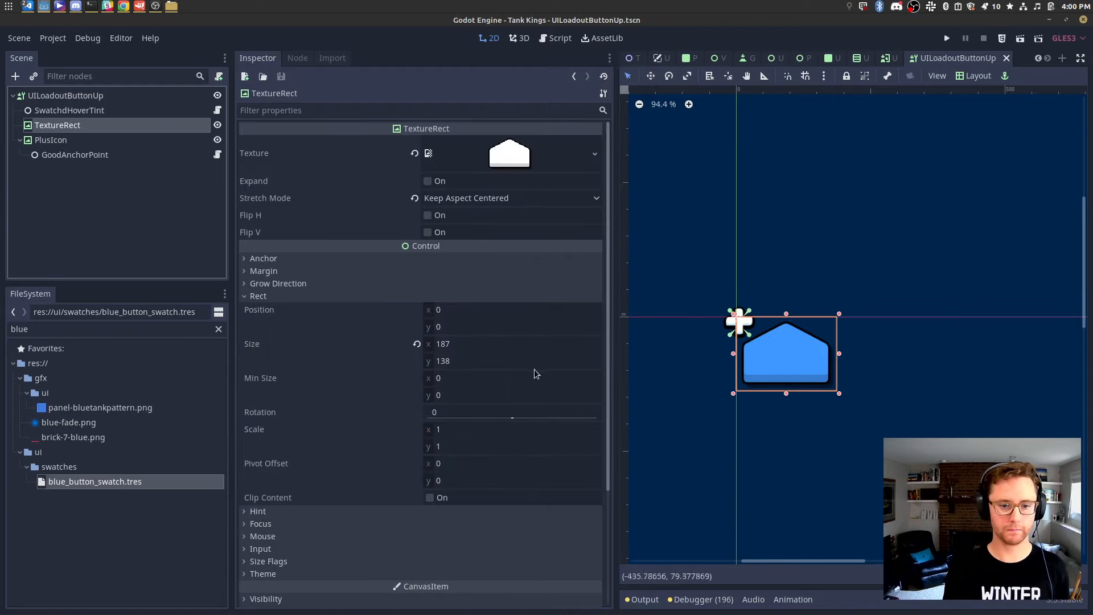
click(484, 349)
key(ctrl+c)
click(92, 96)
click(462, 385)
key(ctrl+v)
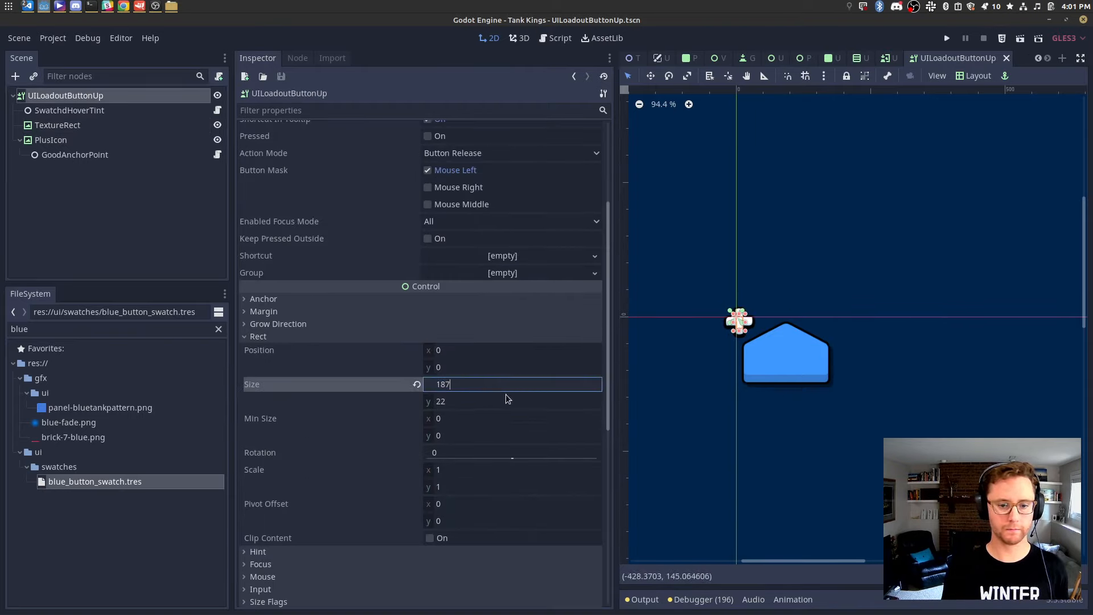
key(Return)
Set the root button's height to 138 and save the scene.
key(shift+Tab)
key(Tab)
key(Tab)
text(1)
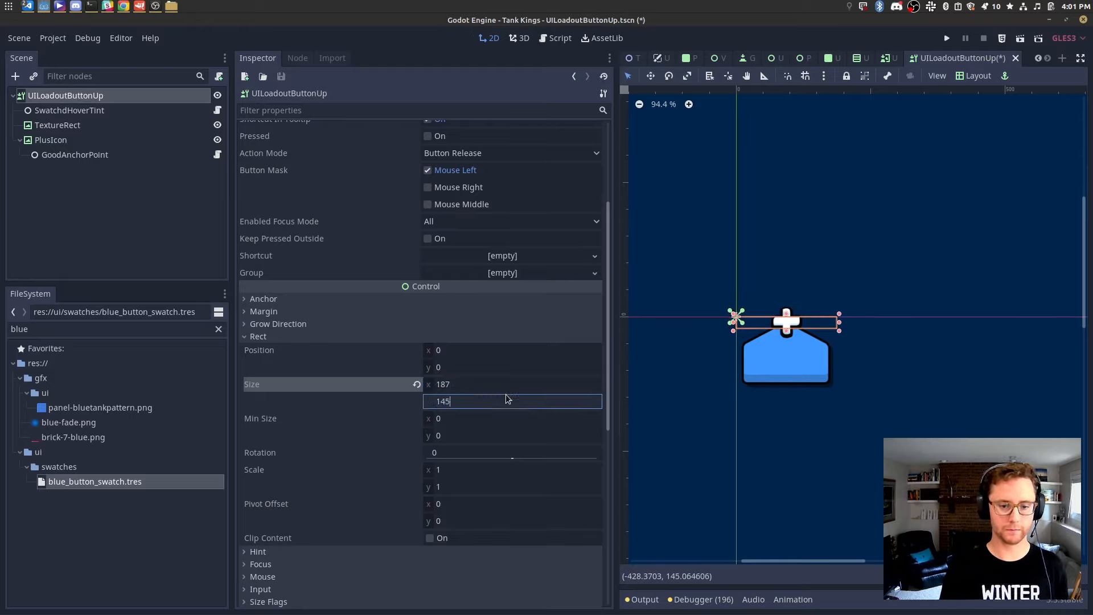
text(38)
key(Return)
key(ctrl+s)
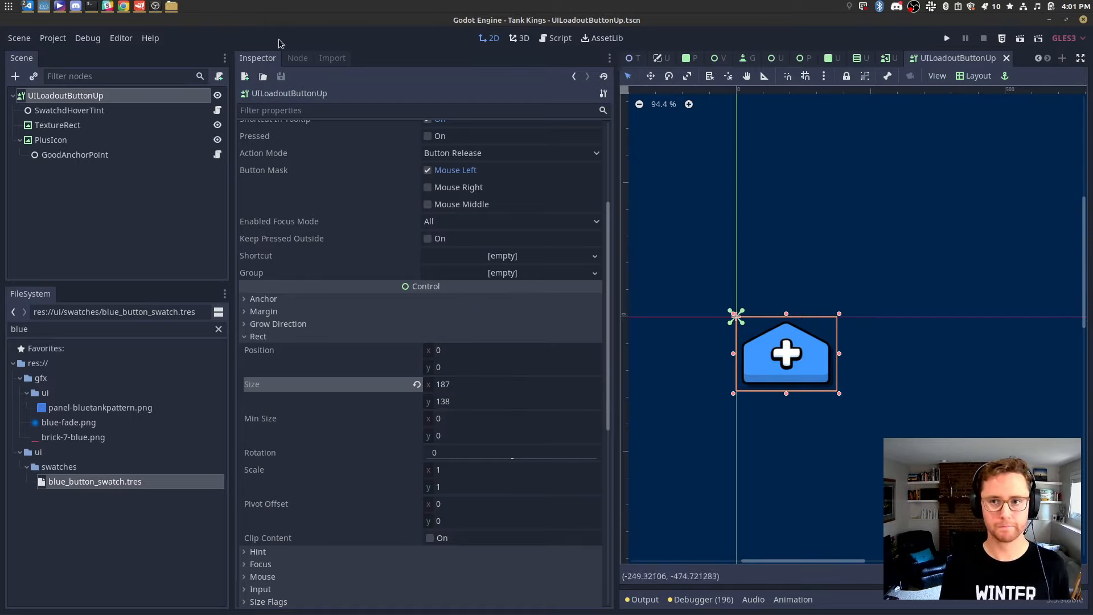
Save the scene as a new file named UILoadoutButtonDown.tscn in the same nodes folder.
double_click(83, 334)
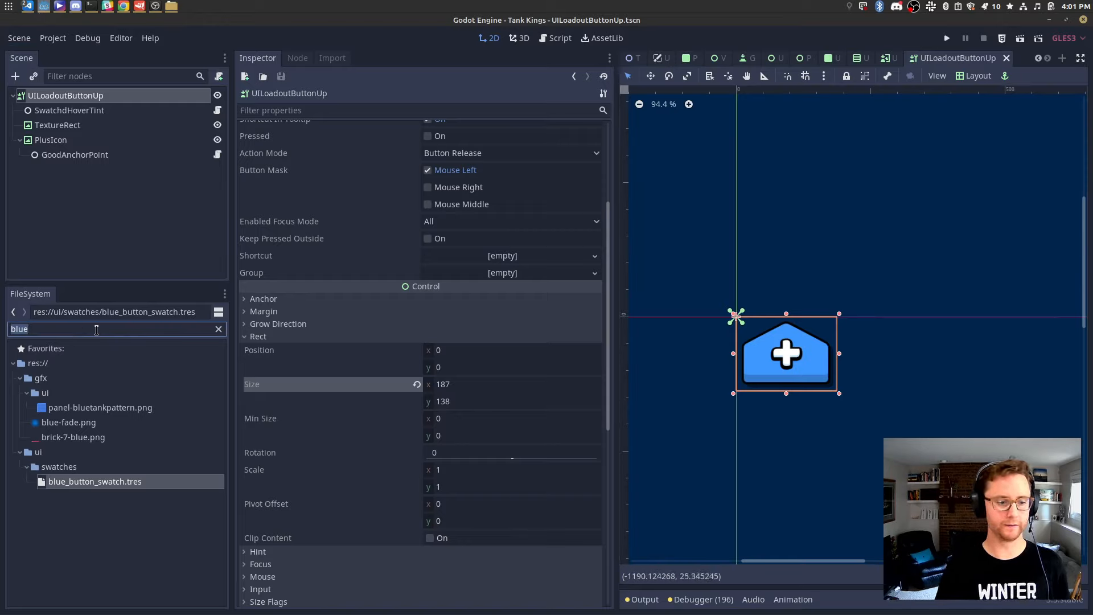
text(u)
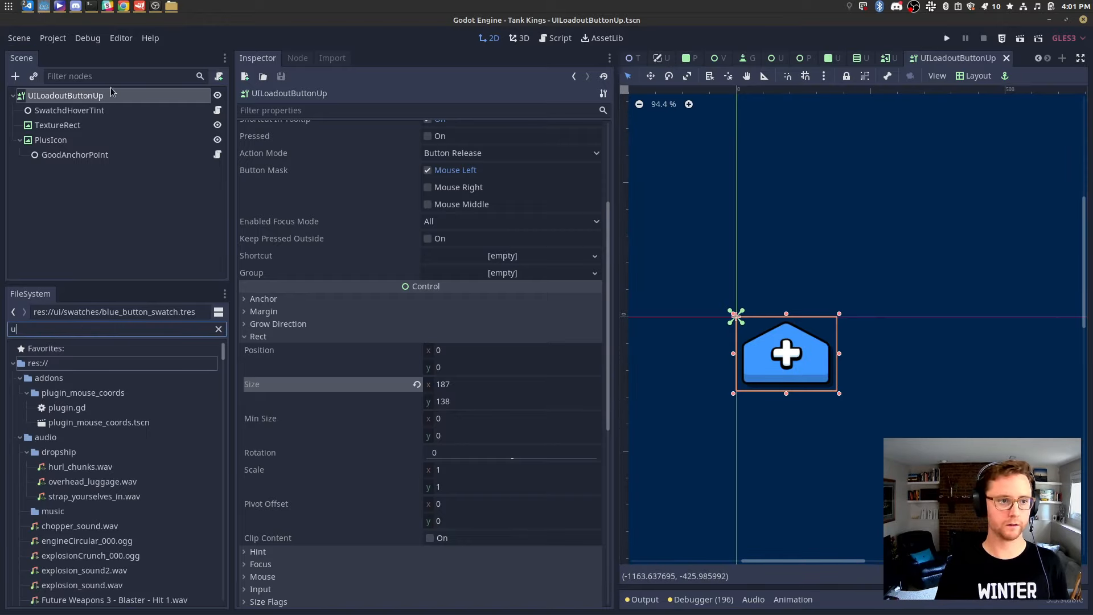
click(19, 38)
click(86, 149)
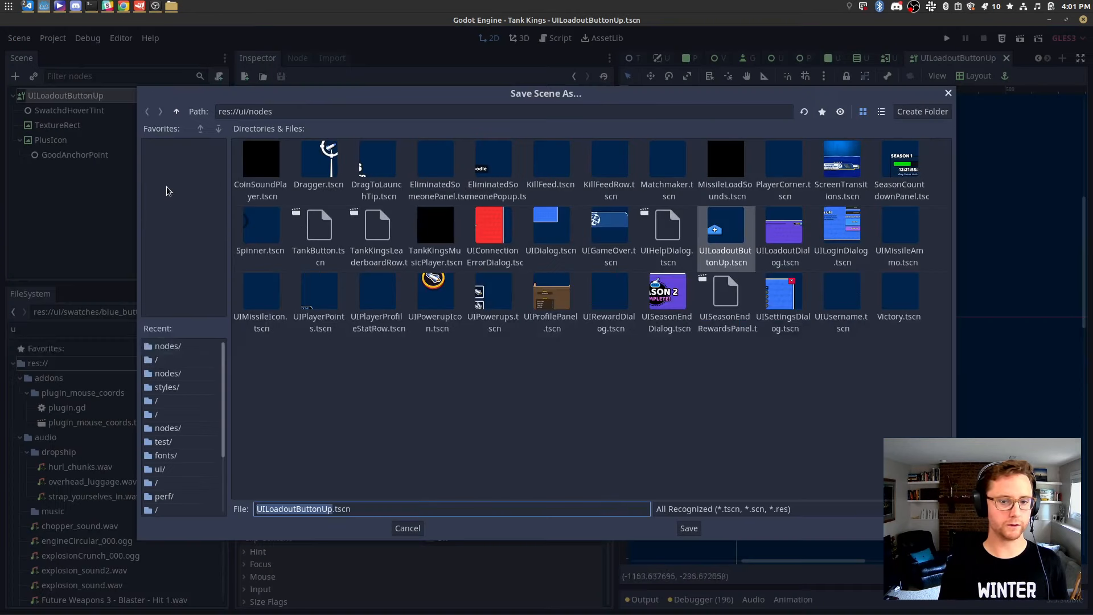
key(Home)
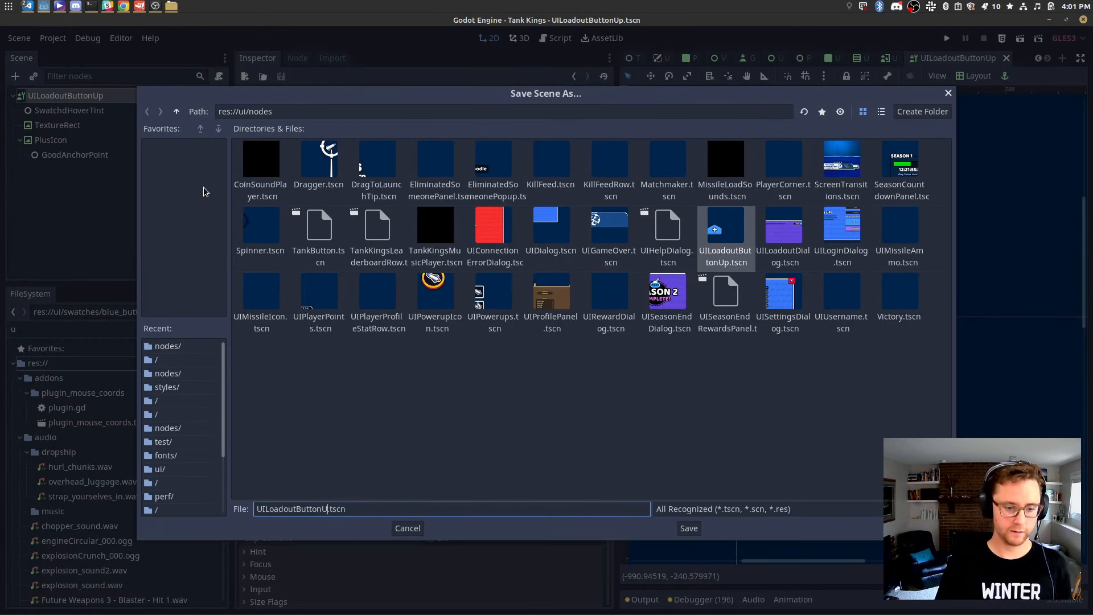
key(BackSpace)
text(Down)
key(Return)
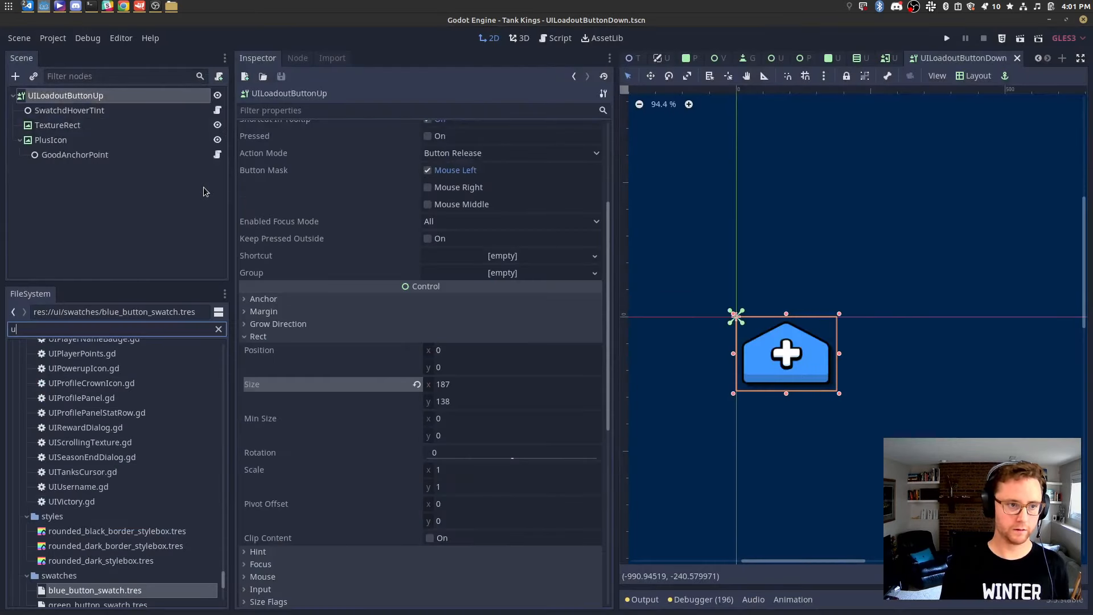
Find the red swatch file, assign red_button_swatch.tres as the SwatchdHoverTint node's swatch, and save the scene.
click(97, 110)
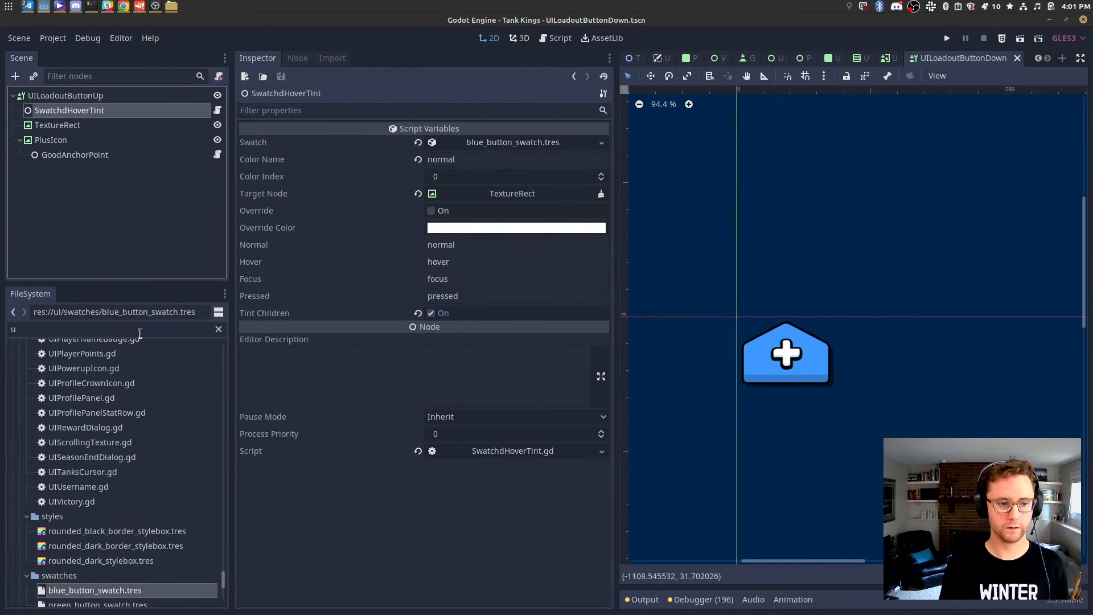
double_click(140, 333)
text(red)
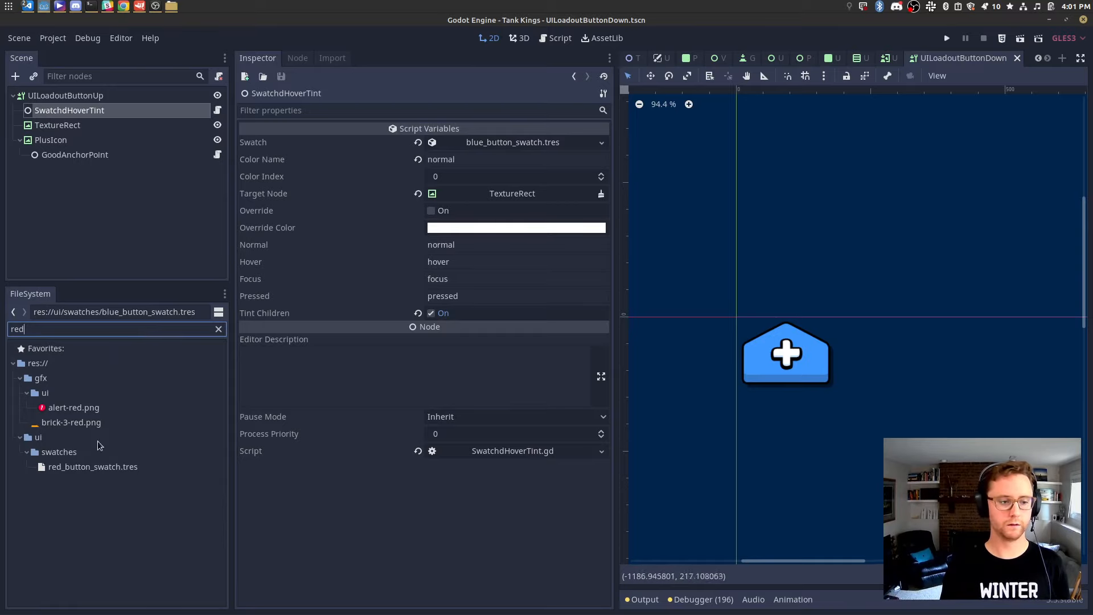
drag(93, 467, 512, 143)
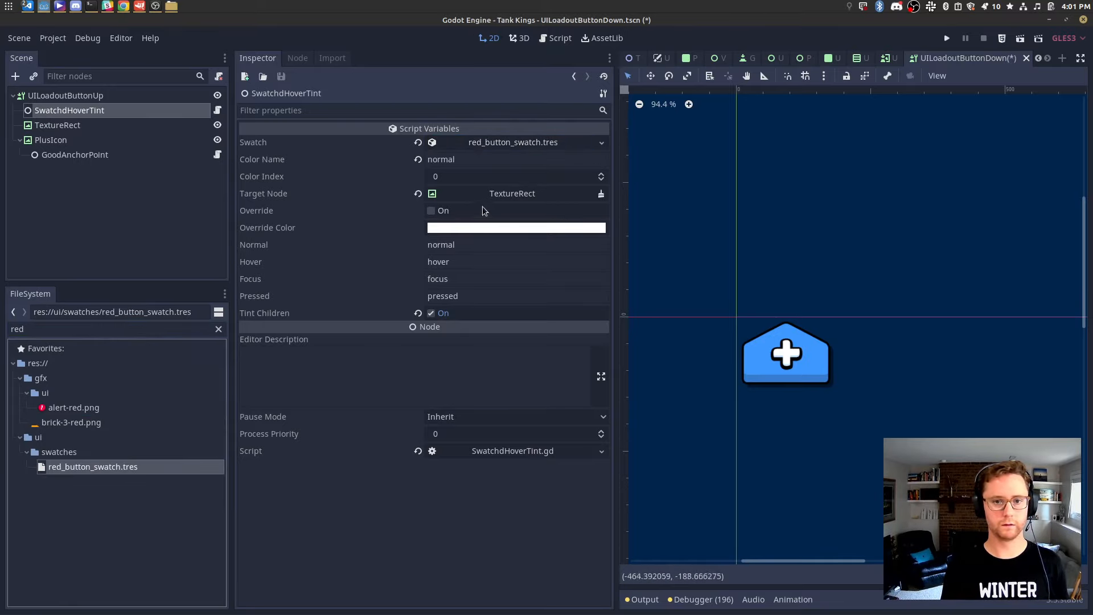
click(464, 159)
key(ctrl+s)
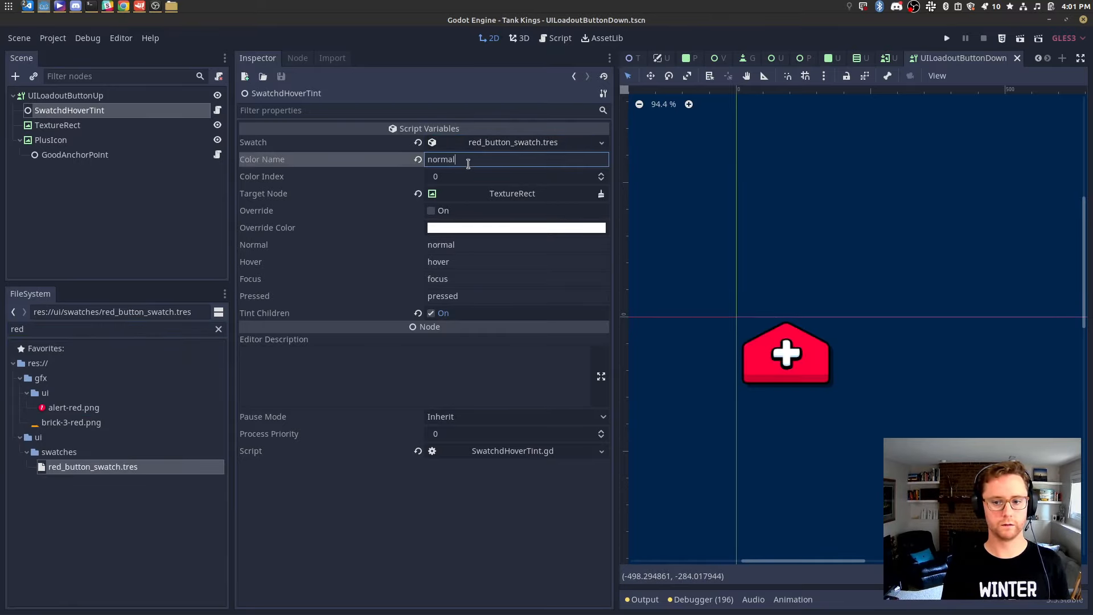
Find the down-button graphic, set the TextureRect's texture to button_down_white.png, and save the scene.
double_click(173, 329)
text(button)
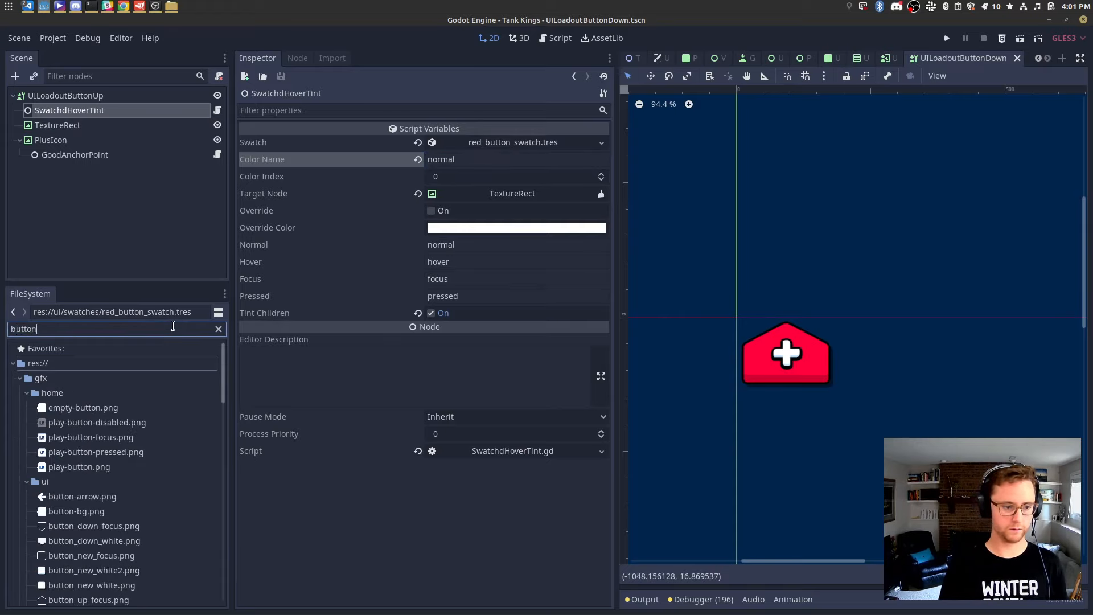
text(_d)
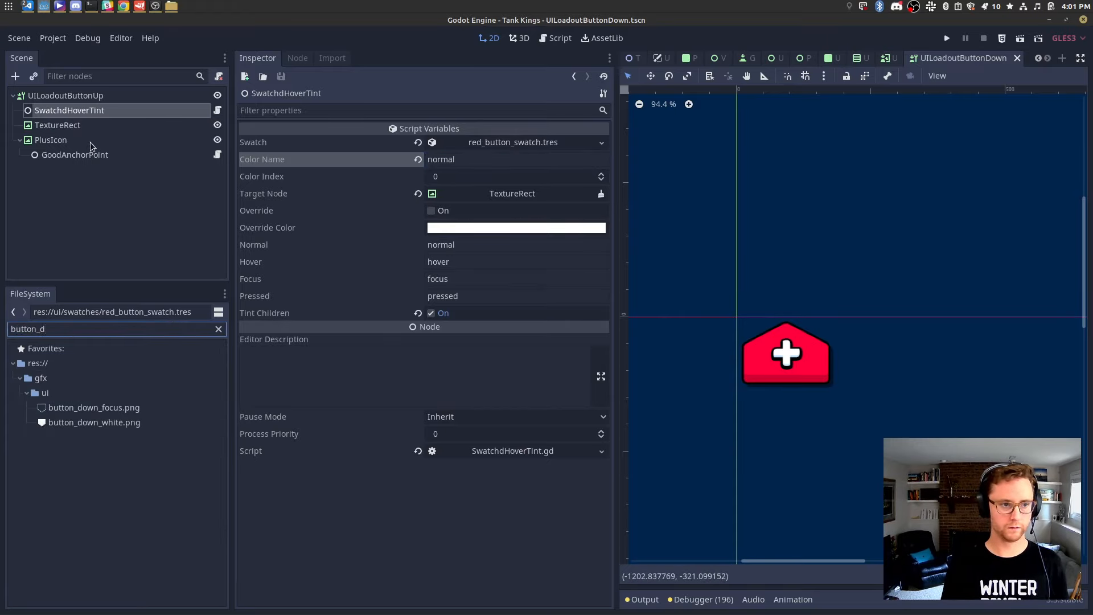
click(75, 126)
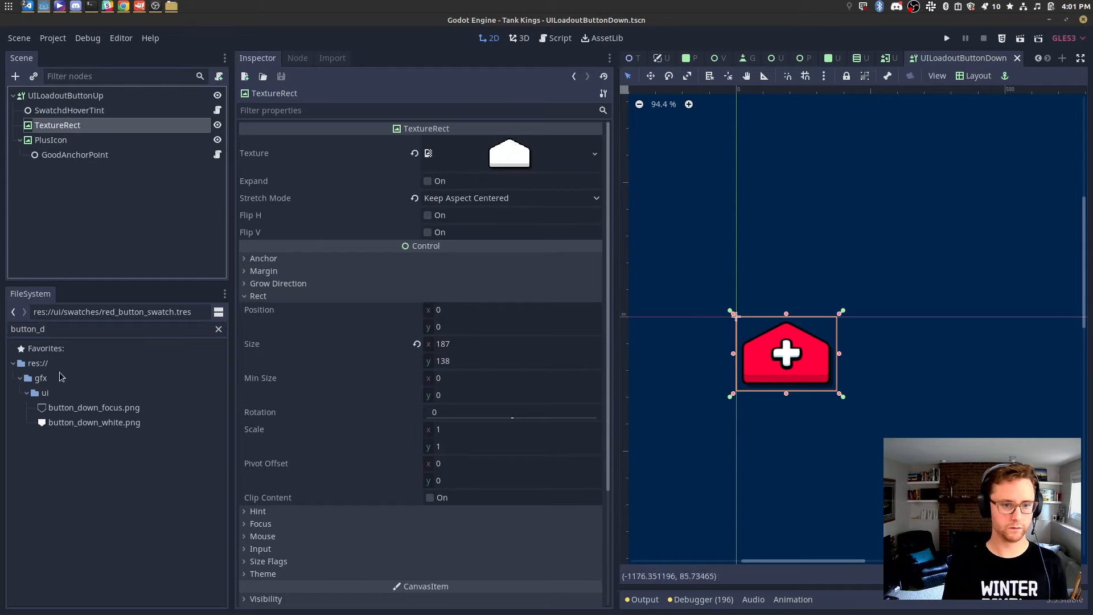
drag(91, 422, 535, 156)
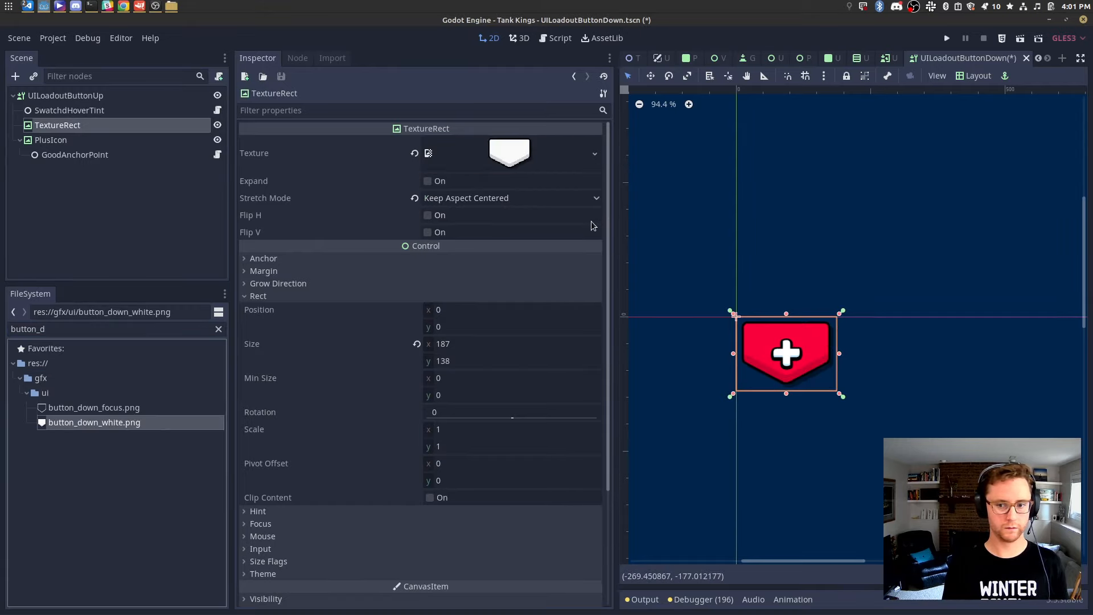
key(ctrl+s)
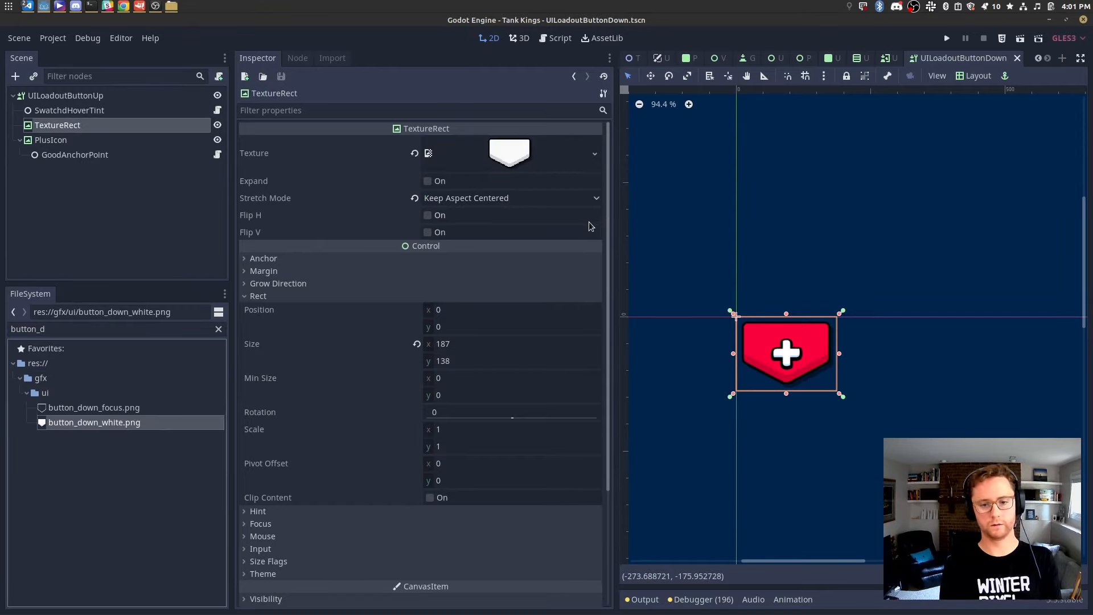
Switch to GIMP and examine the red minus button in the gear_up mock-up.
key(alt+Tab)
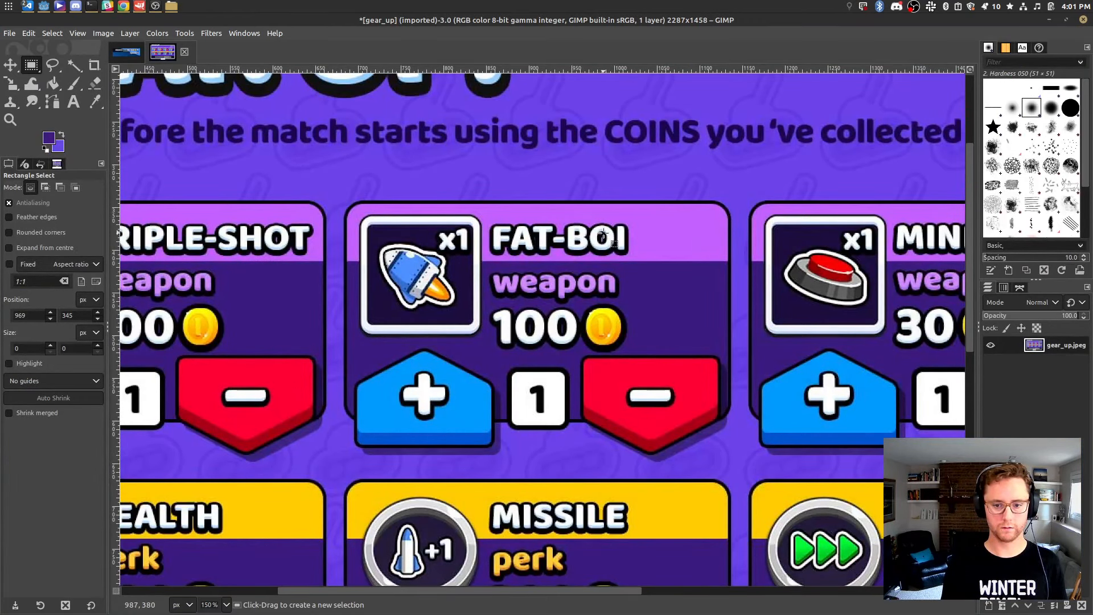
key(alt+Tab)
key(alt+Tab)
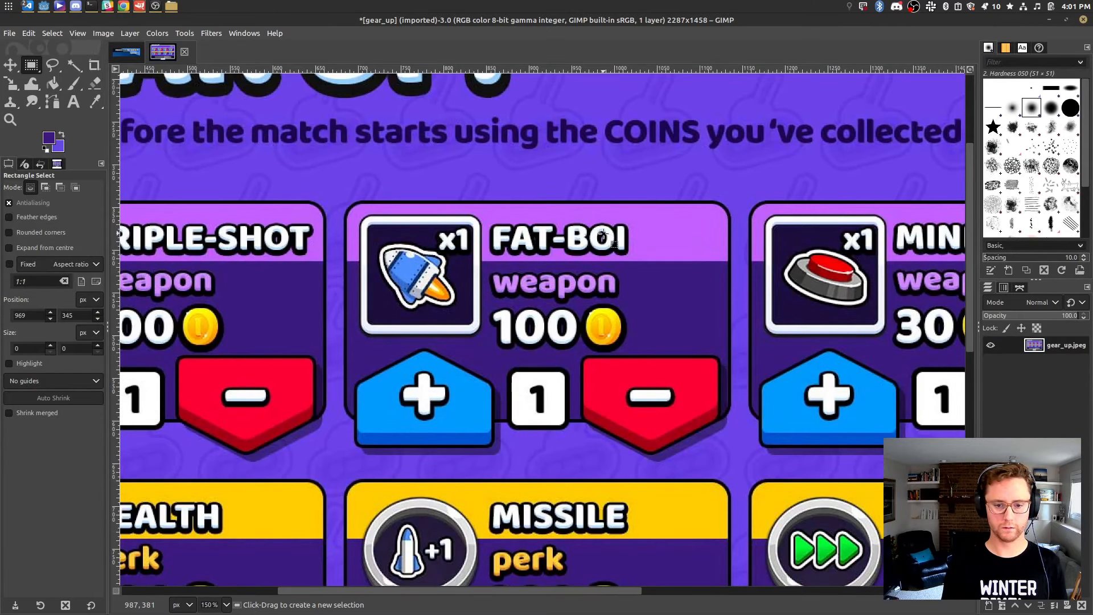
Return to Godot, set the PlusIcon node's texture to minus.png, and compare it with the GIMP mock-up.
key(alt+Tab)
click(51, 140)
double_click(63, 329)
text(minus)
drag(68, 408, 527, 156)
key(alt+Tab)
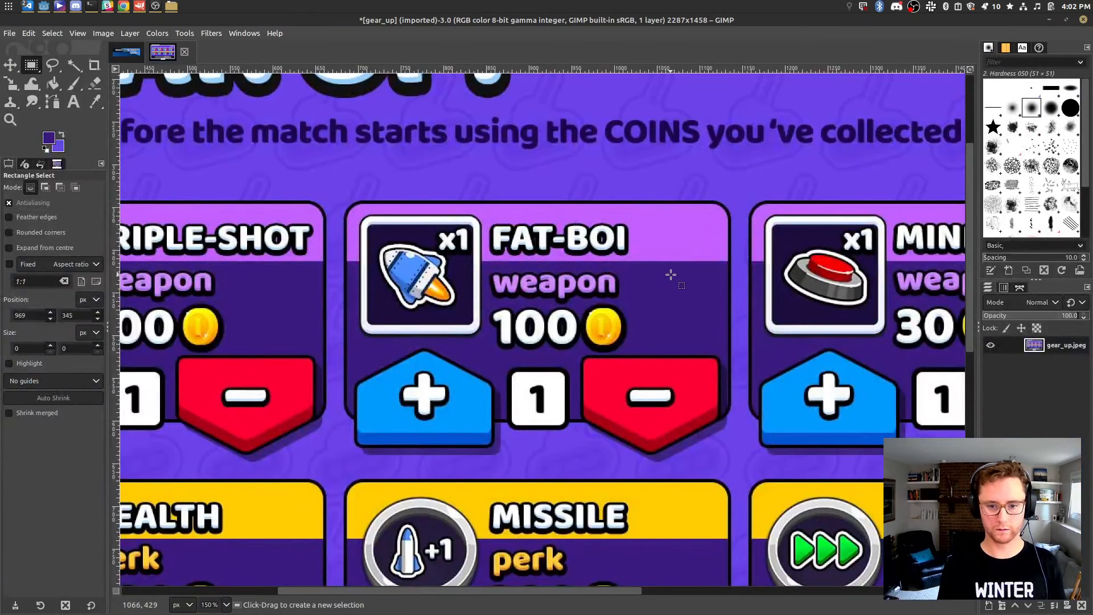
key(alt+Tab)
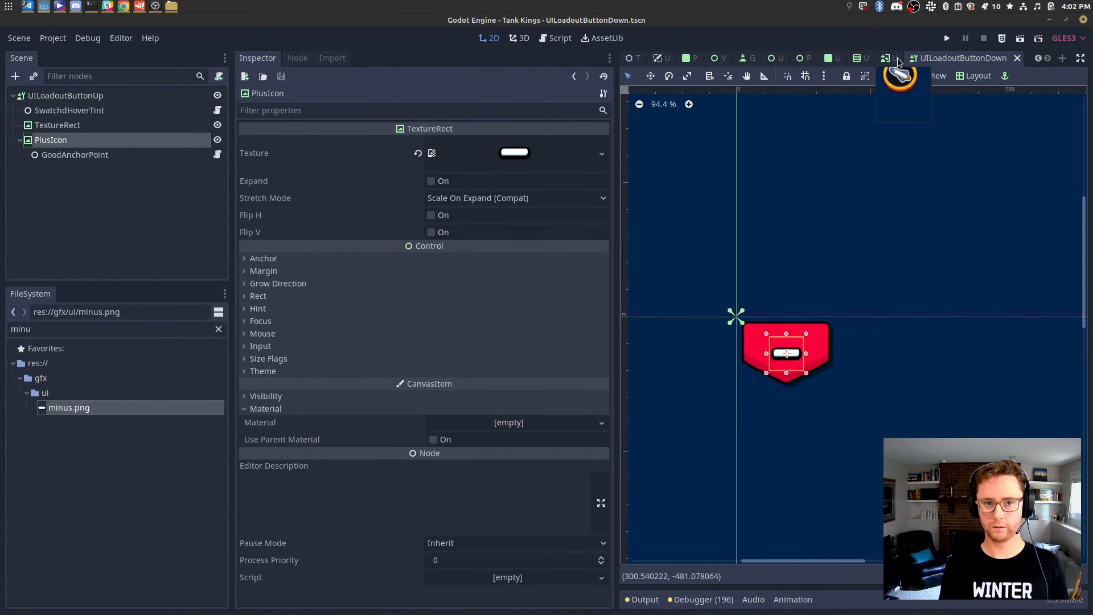
Rename the scene's root node to UILoadoutButtonDown.
double_click(160, 95)
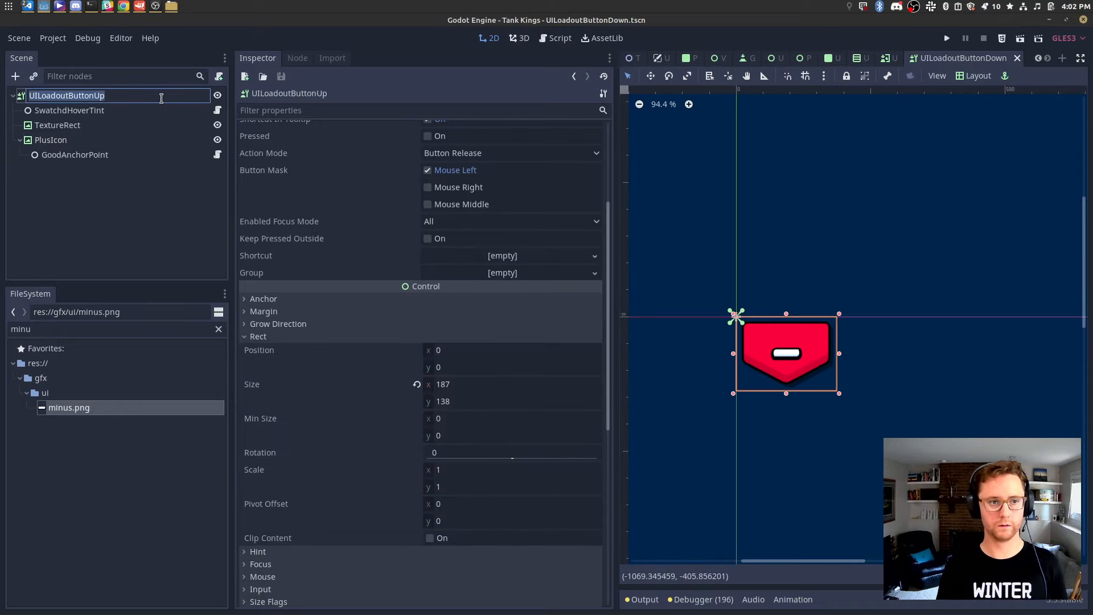
click(161, 98)
text(Down)
key(Return)
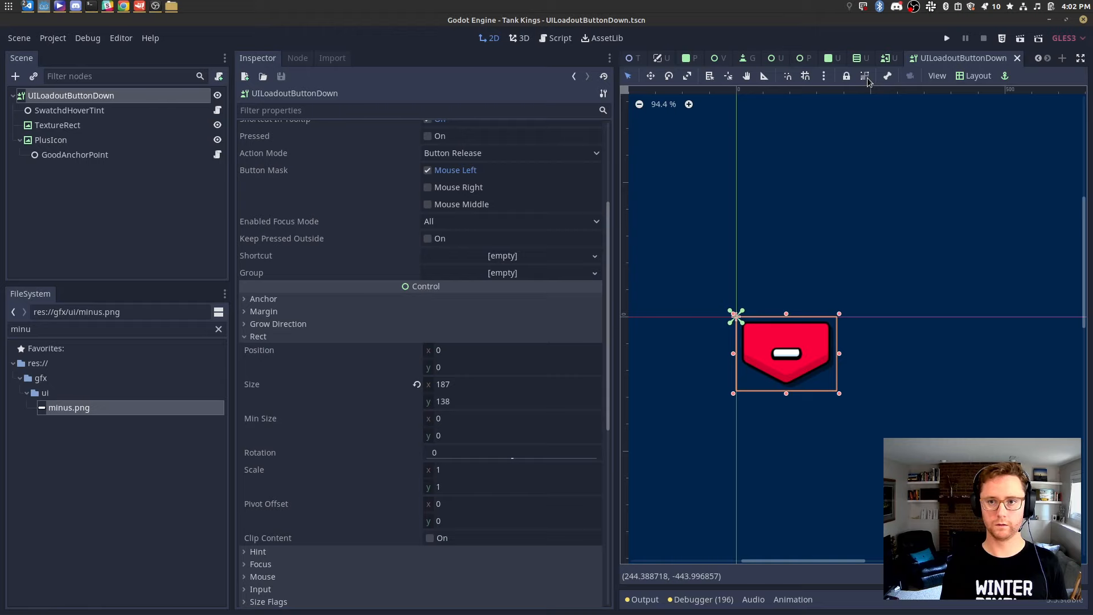
Search the project's scenes for uiloadou and open goodoh/ui/nodes/UILoadOutButton.tscn.
key(shift+alt+o)
text(uiloadou)
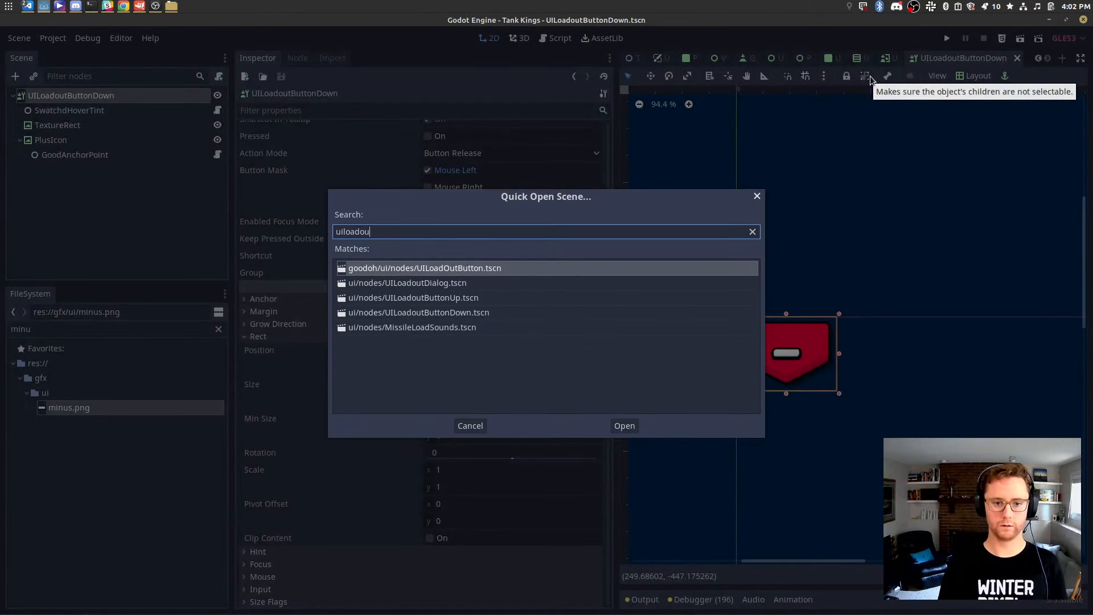
key(Down)
key(Down)
key(Up)
key(Up)
key(Return)
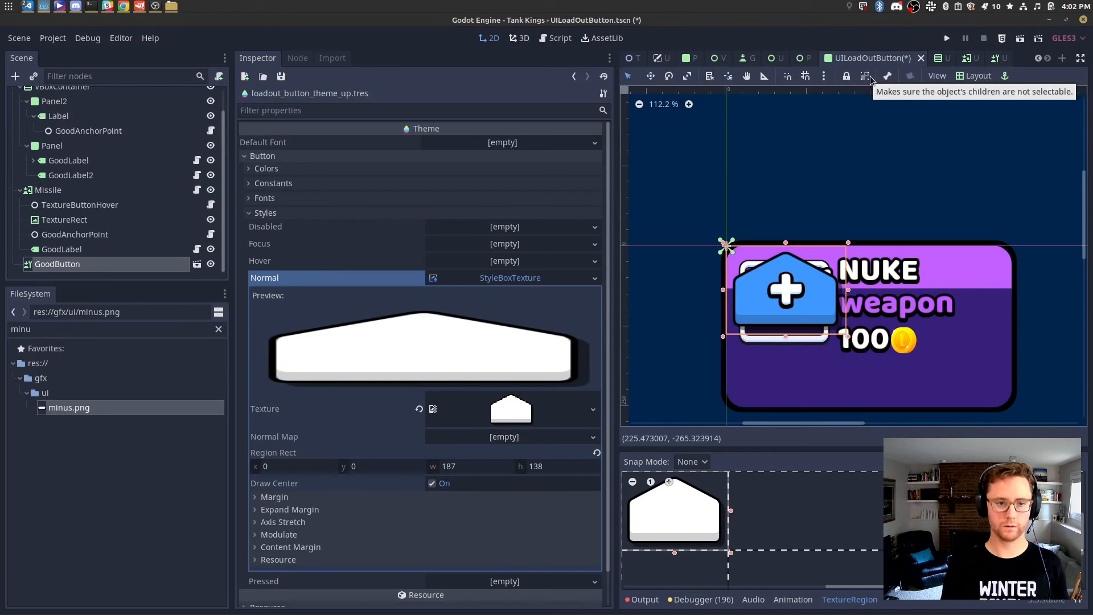
Delete the GoodButton node from the loadout card and collapse the VBoxContainer and Missile branches.
click(84, 264)
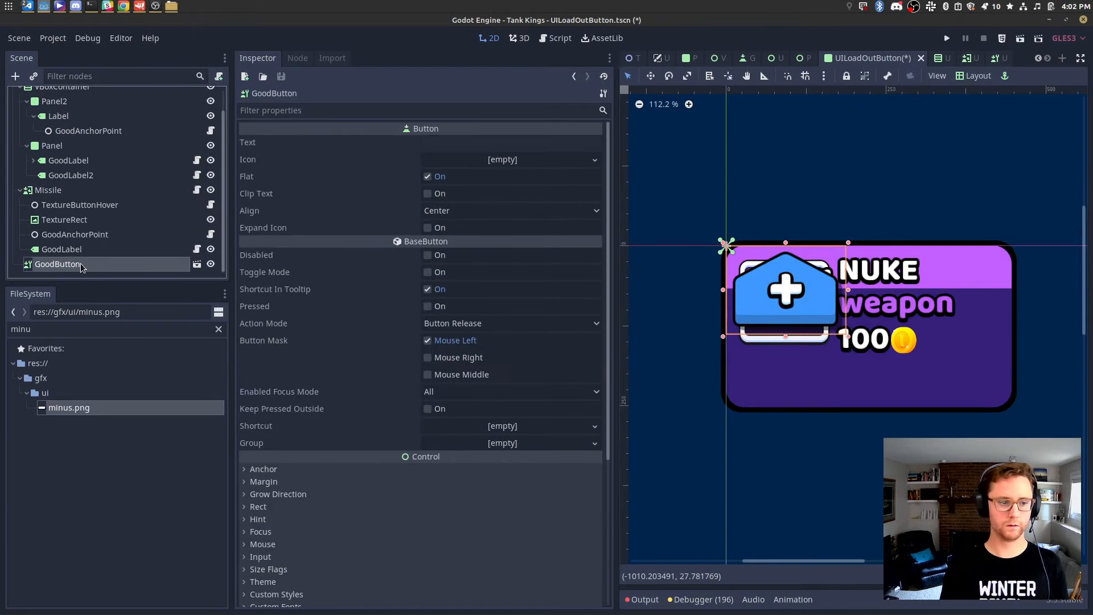
key(Delete)
key(Return)
click(19, 110)
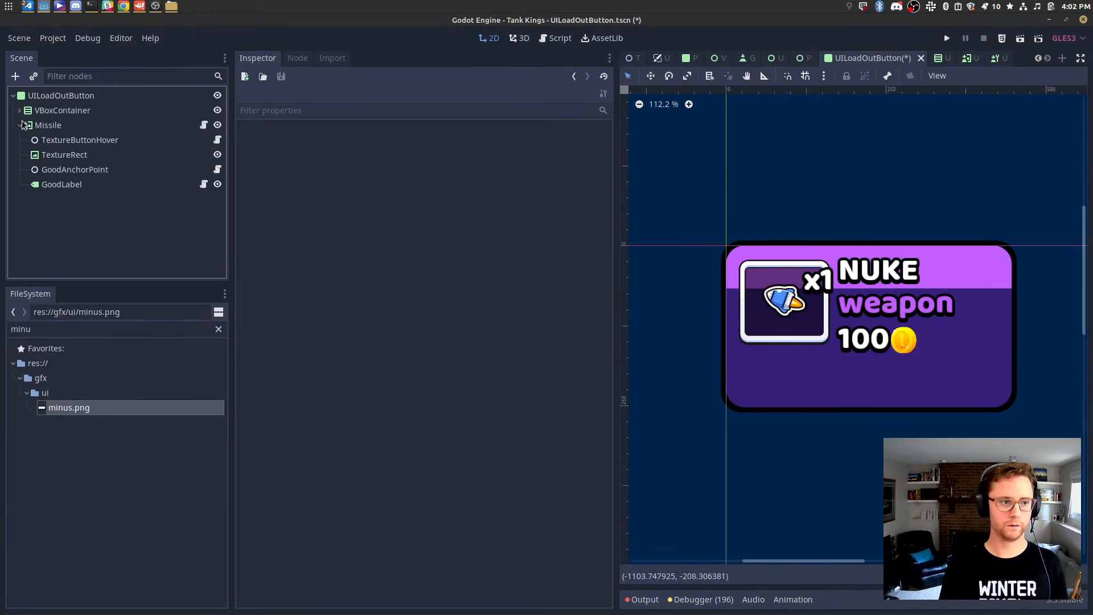
click(20, 125)
Add an HBoxContainer as a child of the UILoadOutButton root node.
right_click(60, 95)
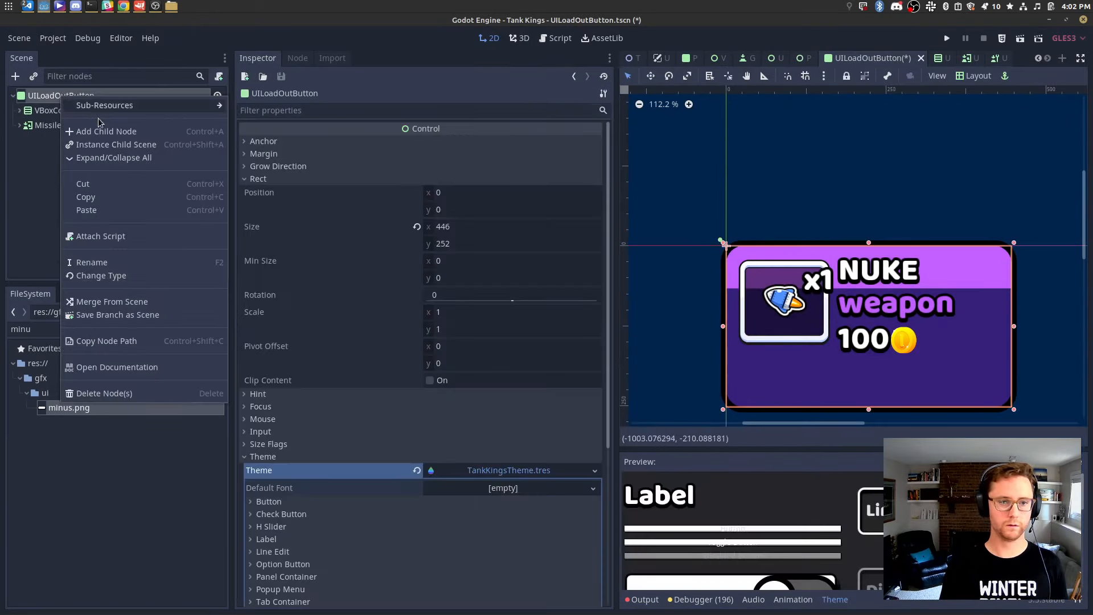
click(125, 132)
text(hbox)
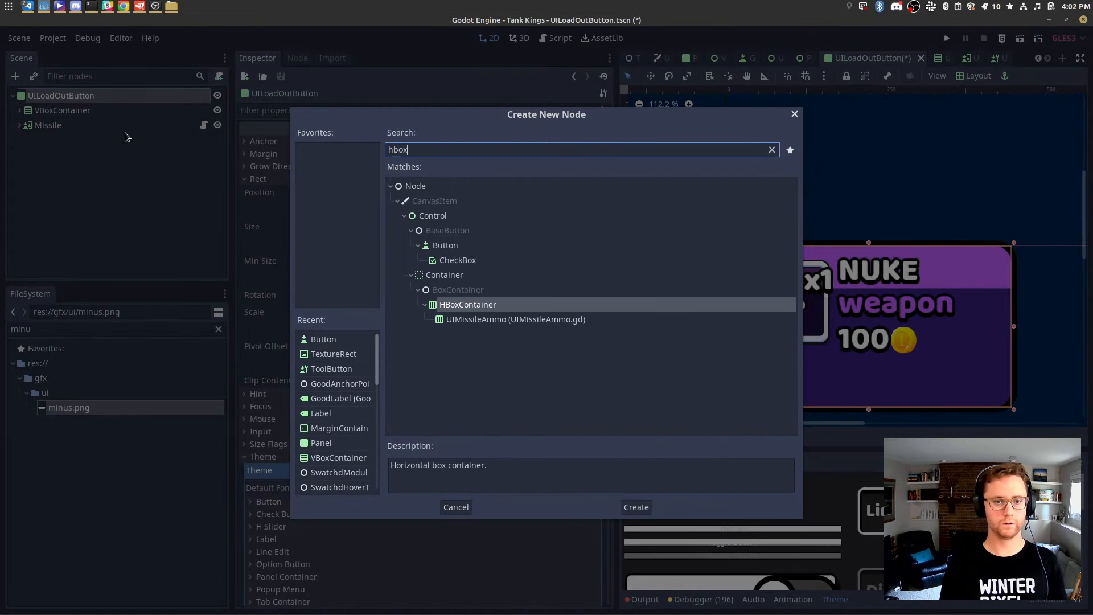
key(Return)
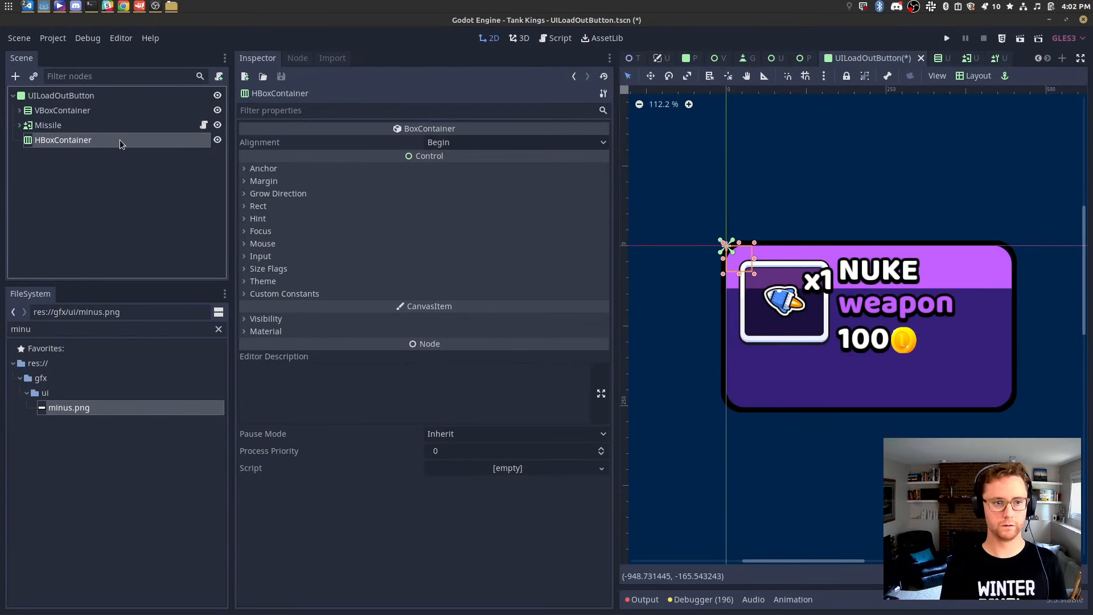
Instance the UILoadoutButtonUp scene as a child of the HBoxContainer.
key(ctrl+shift+a)
text(loadoutb)
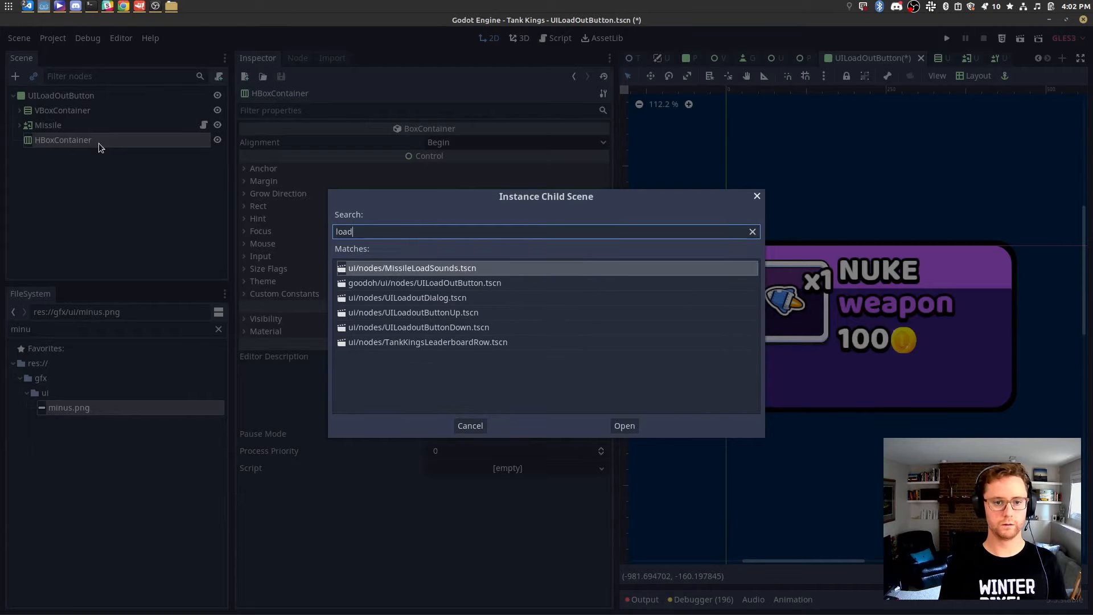
key(Down)
key(Return)
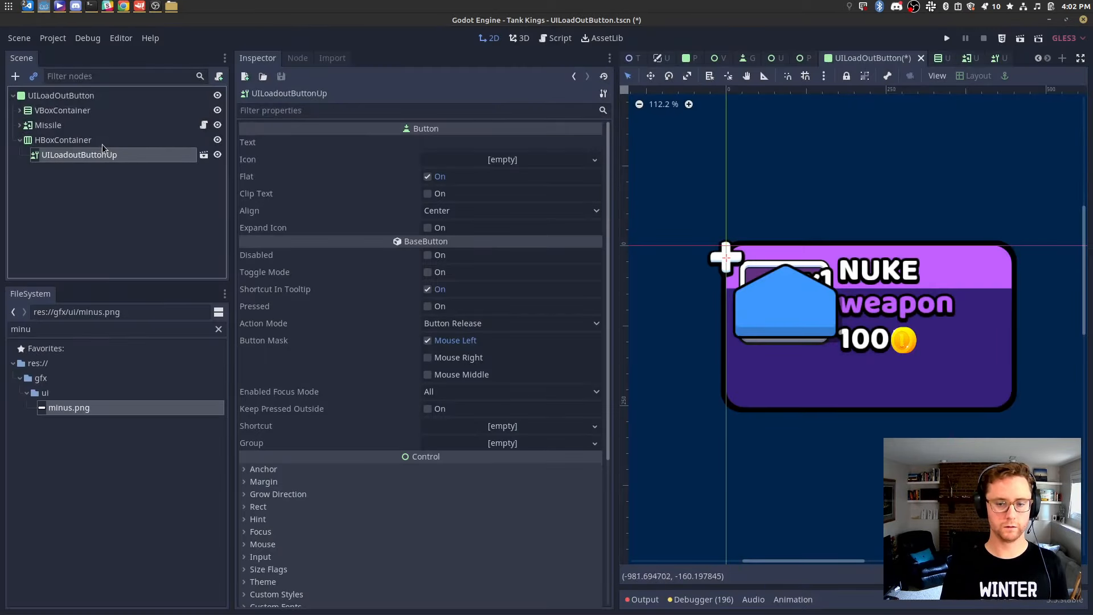
Instance the UILoadoutButtonDown scene as a second child of the HBoxContainer and save the scene.
click(105, 141)
key(ctrl+shift+a)
text(uil)
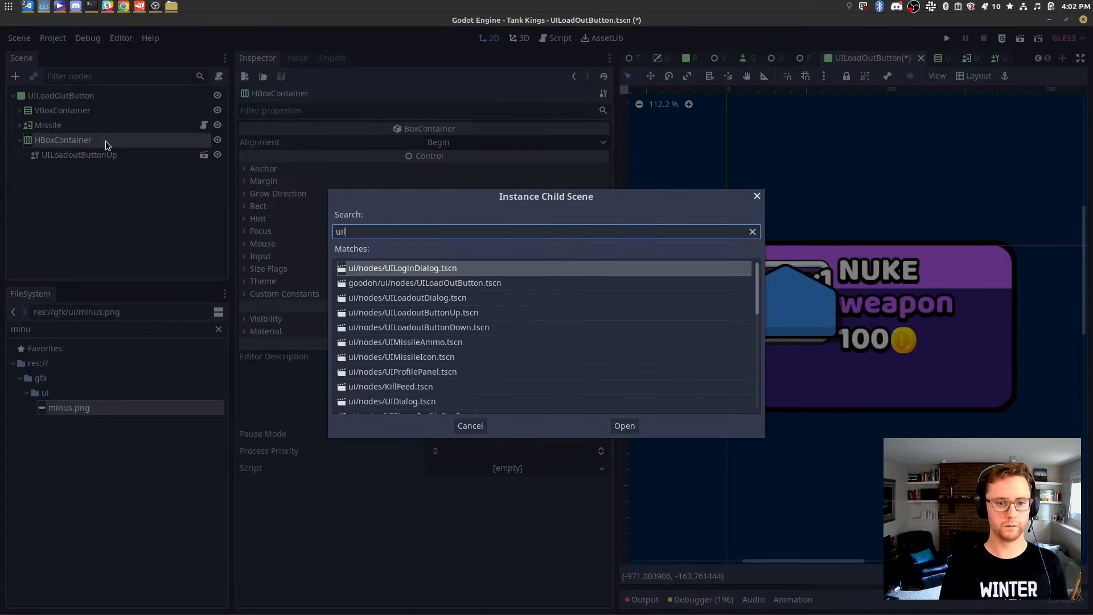
text(oad)
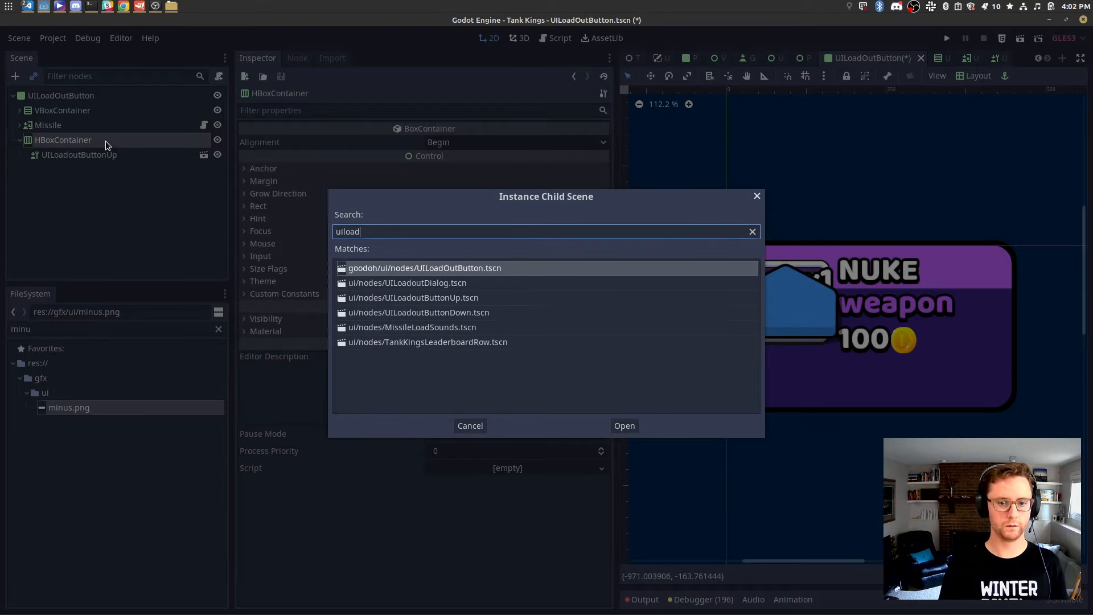
key(Down)
key(Down)
key(Down)
key(Return)
key(ctrl+s)
Examine the HBoxContainer's overlapping children and the Rect properties of its UILoadoutButtonUp instance.
click(95, 141)
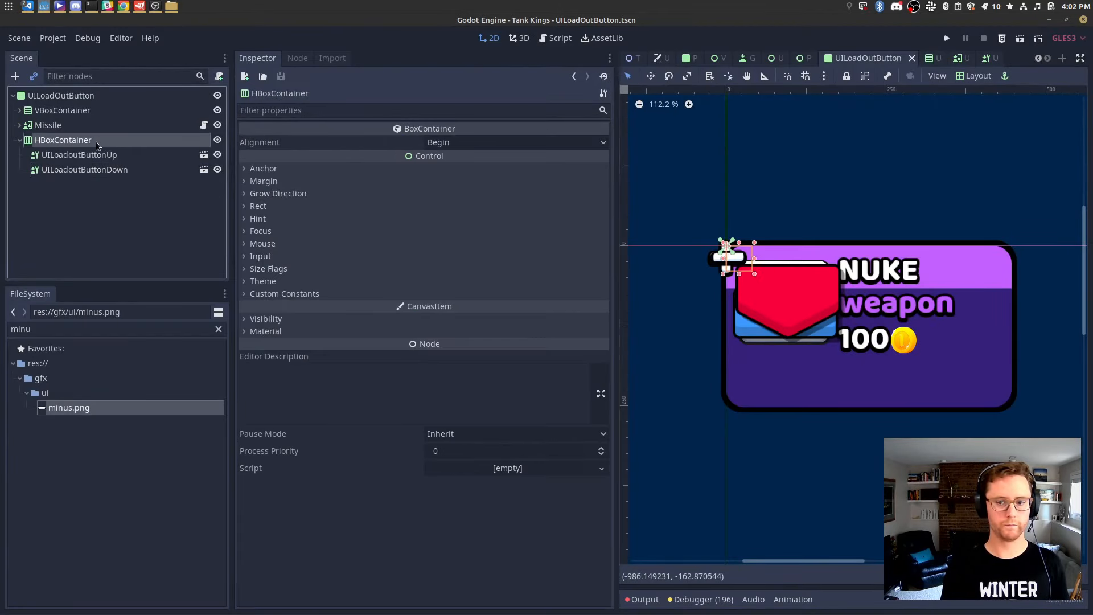
click(101, 155)
click(98, 143)
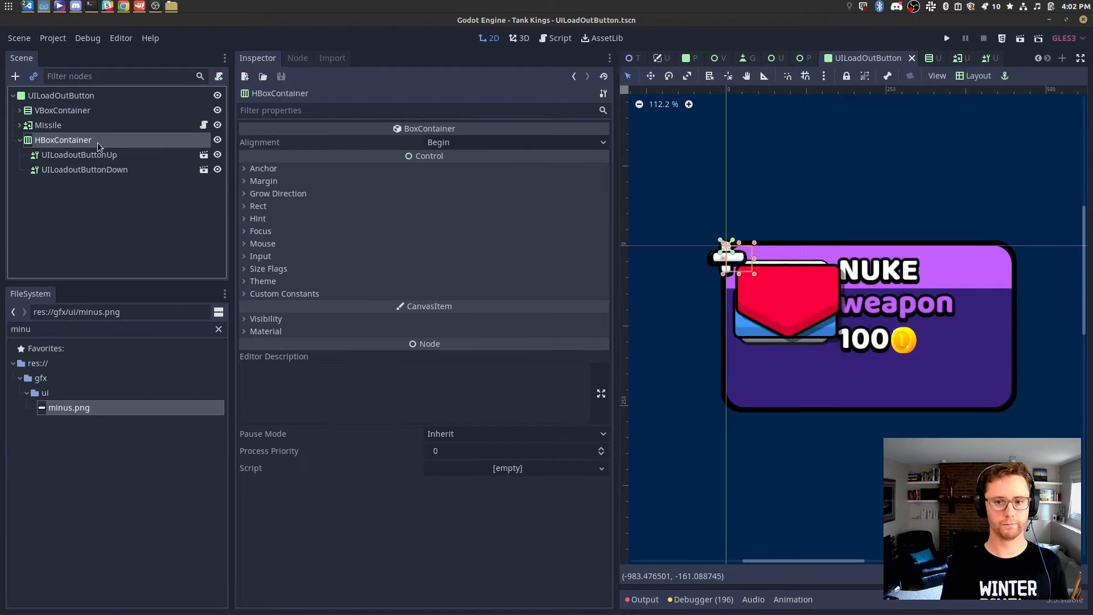
scroll(750, 329, up, 5)
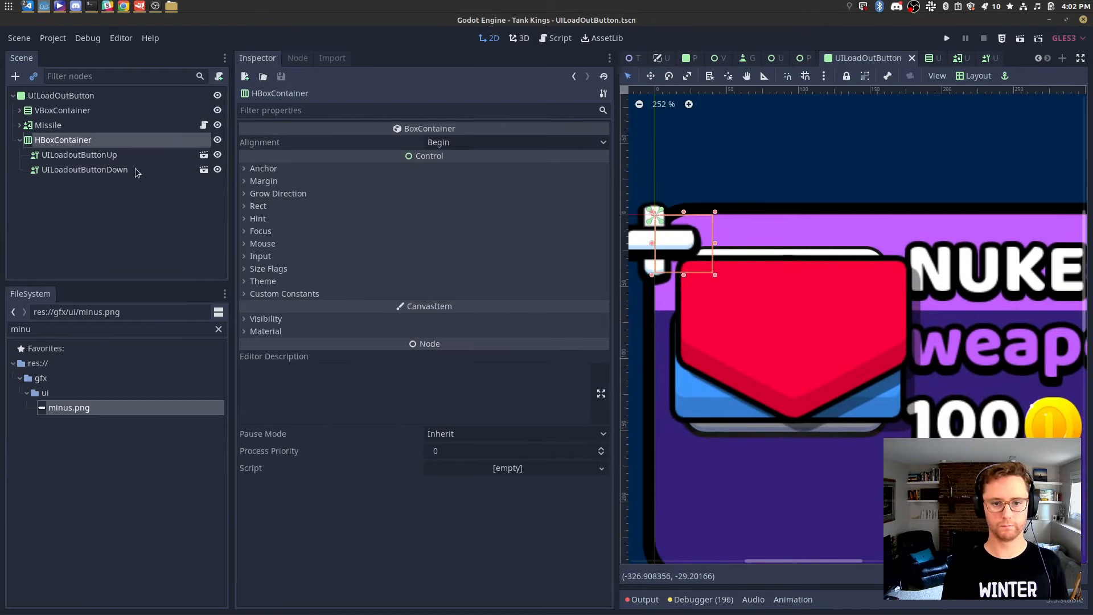
click(124, 155)
scroll(279, 416, down, 3)
click(259, 386)
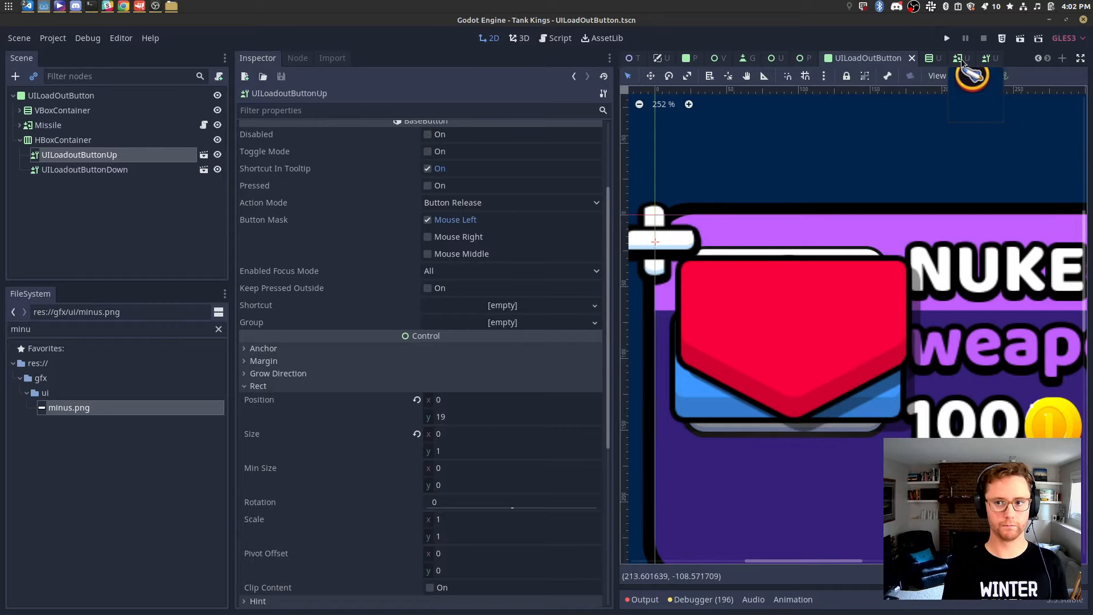
Close all other scene tabs and open the UILoadoutButtonUp instance's own scene for editing.
right_click(879, 57)
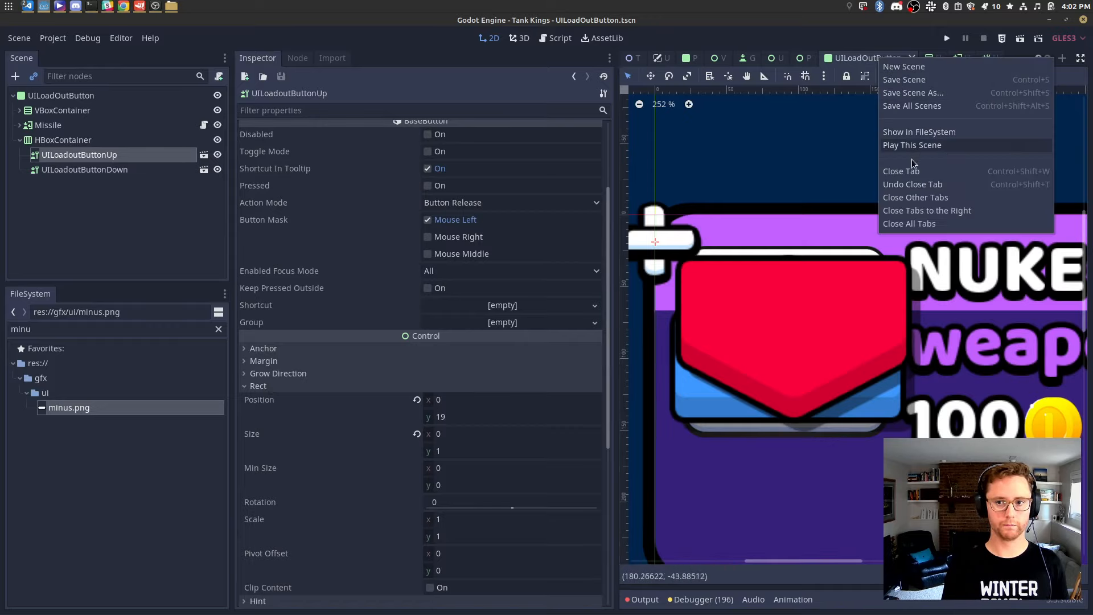
click(924, 202)
key(ctrl+shift+o)
text(ui)
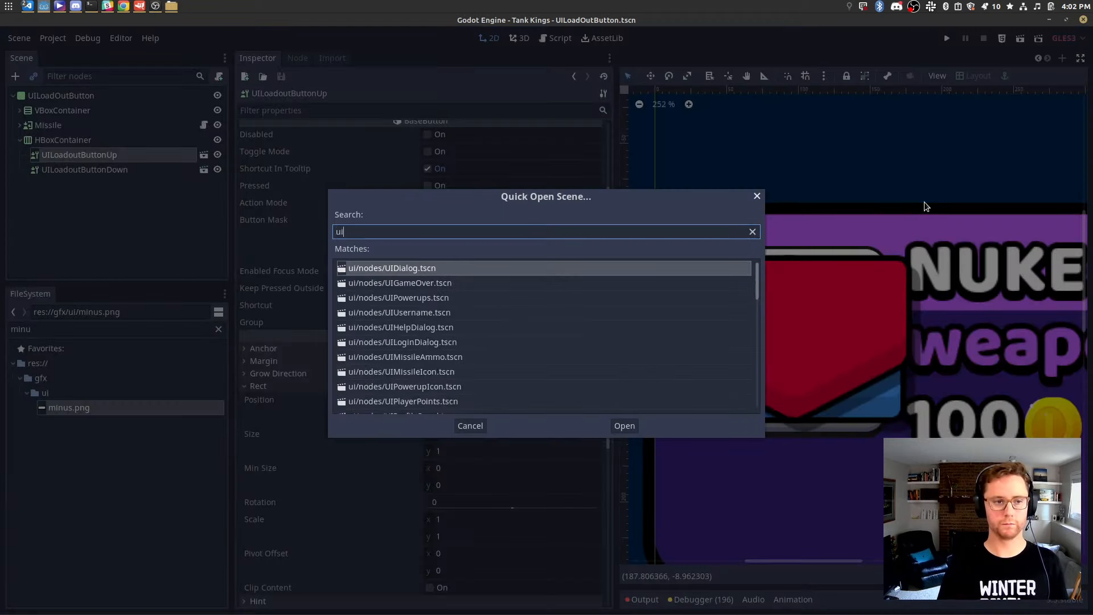
key(Escape)
click(204, 154)
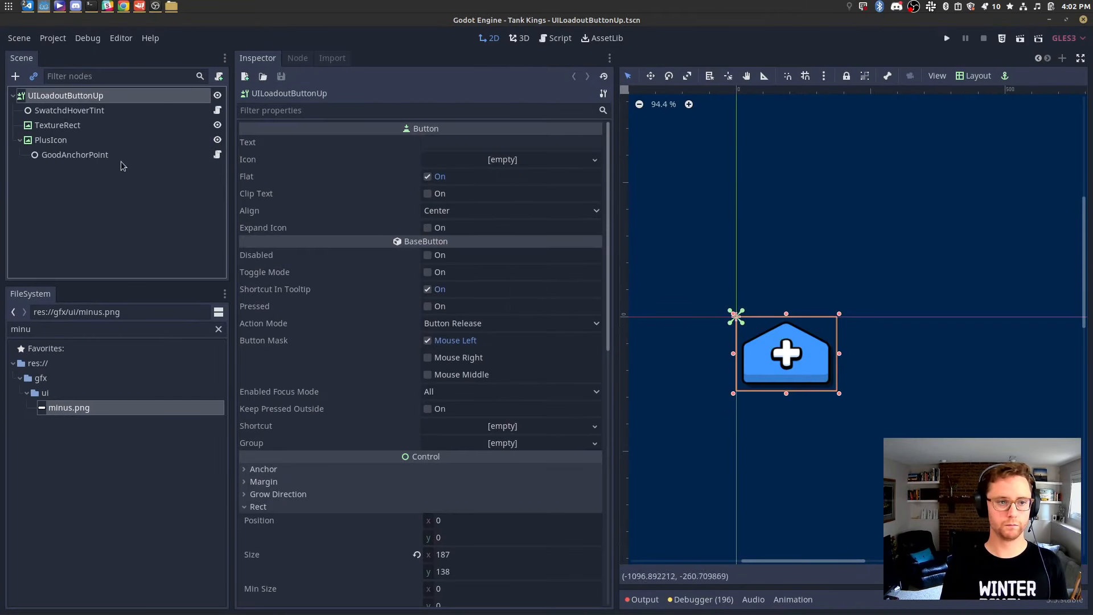
Set the UILoadoutButtonUp root's minimum size to 187 by 138 and save the scene.
scroll(327, 387, down, 3)
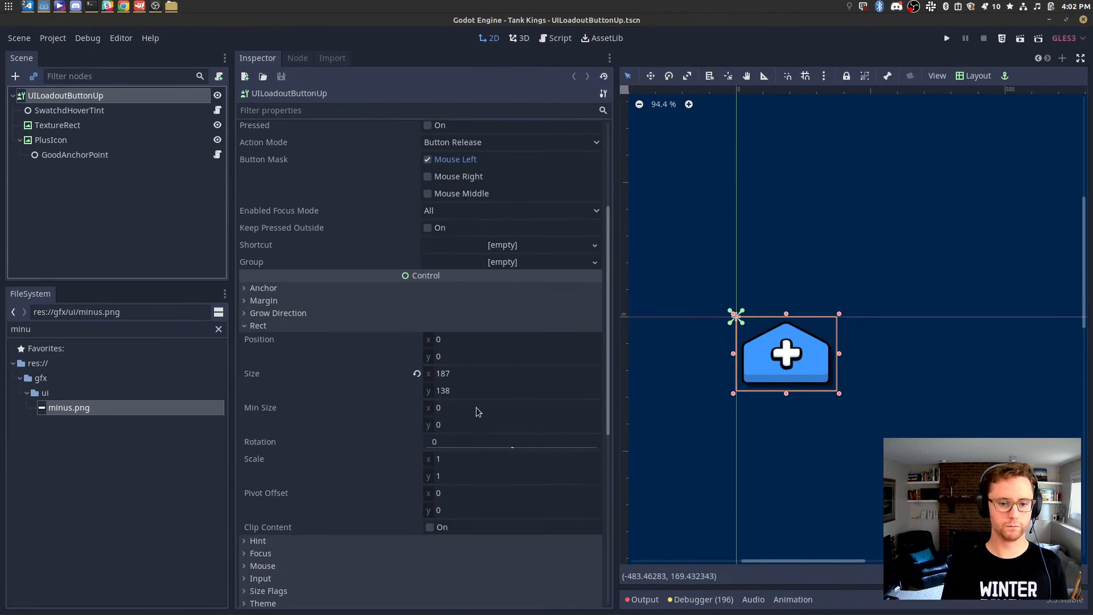
click(515, 407)
text(18)
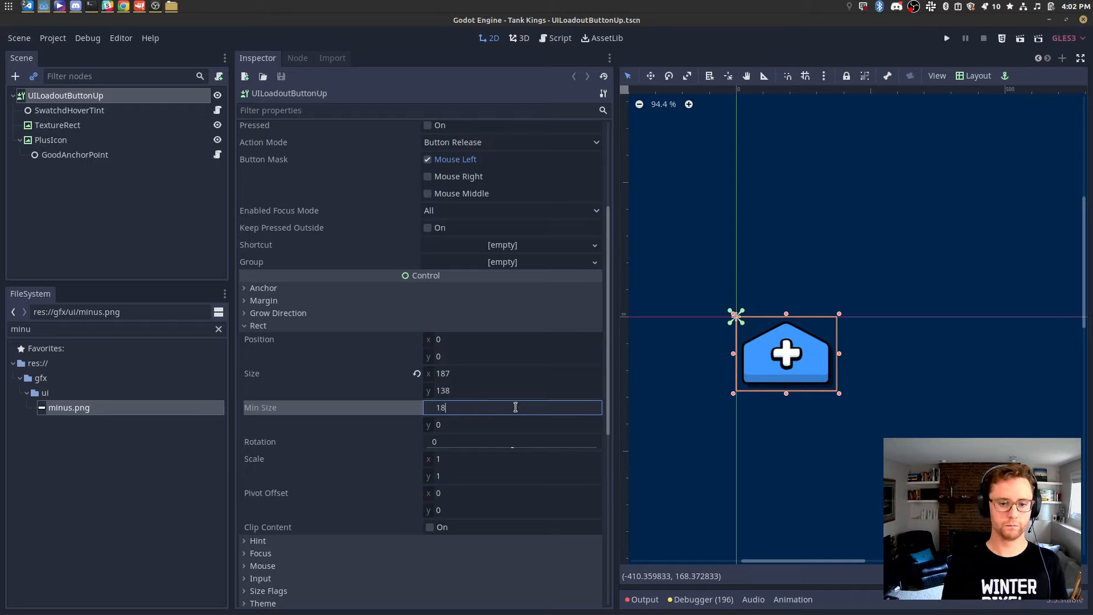
text(7)
key(Tab)
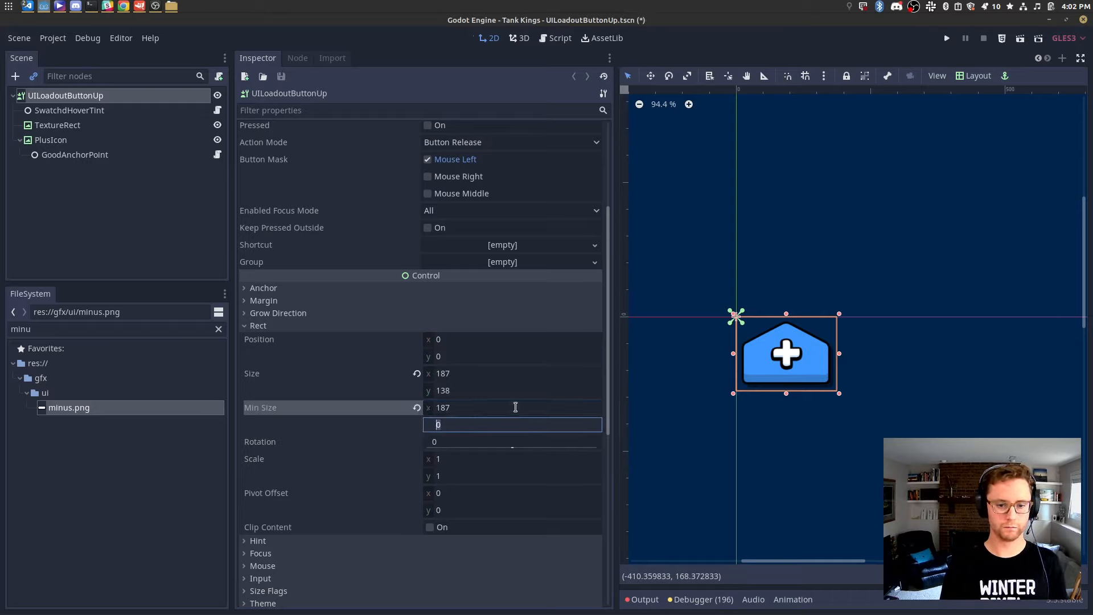
key(ctrl+s)
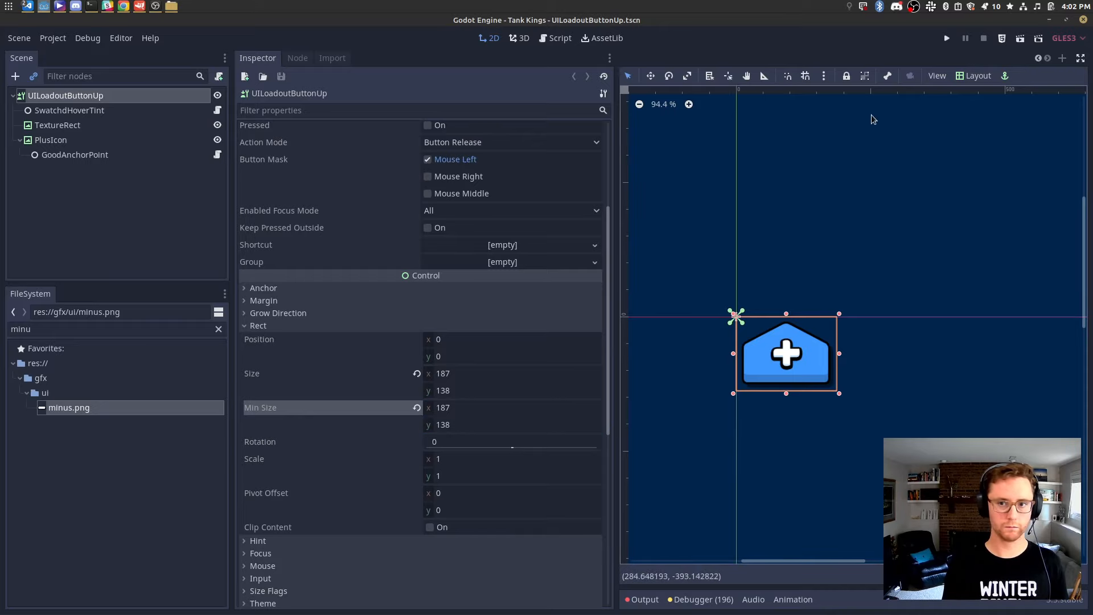
Search the project's scenes for uiloadout and open ui/nodes/UILoadoutButtonDown.tscn.
key(ctrl+shift+o)
text(uiloadout)
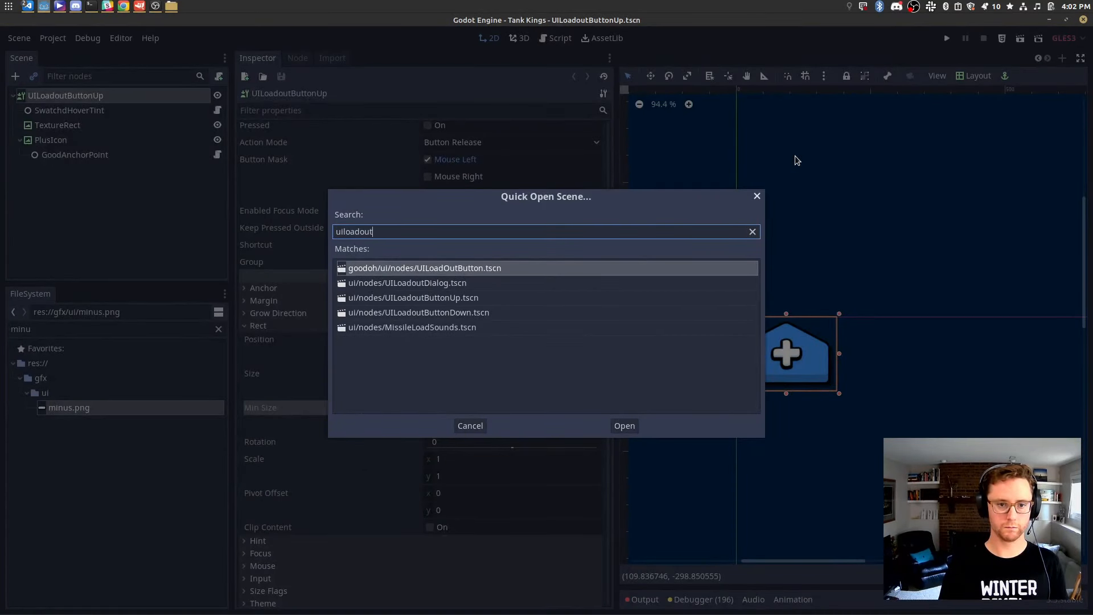
key(Down)
key(Down)
key(Down)
key(Return)
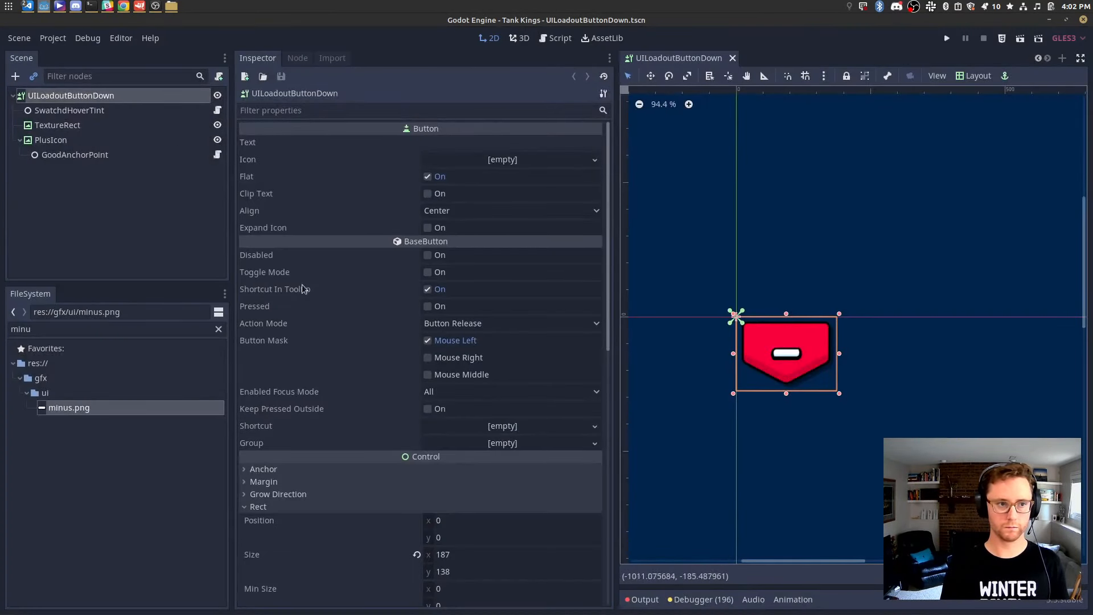
Copy the UILoadoutButtonDown root's size values into its minimum size, 187 by 138, and save the scene.
scroll(470, 443, down, 3)
click(469, 437)
key(ctrl+c)
click(462, 470)
key(ctrl+v)
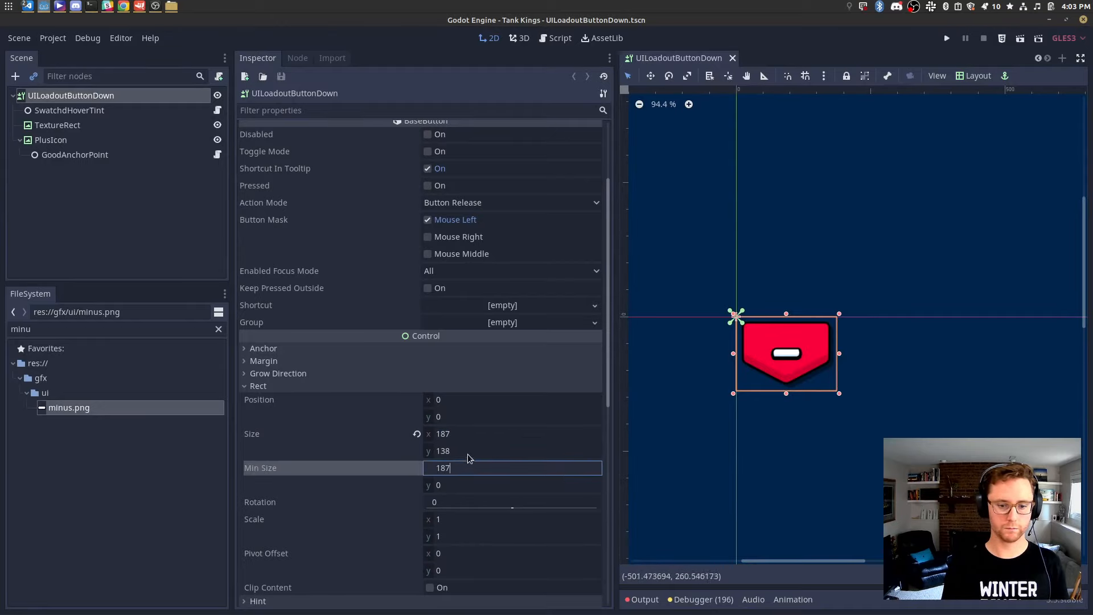
click(467, 452)
key(ctrl+c)
click(459, 488)
key(ctrl+v)
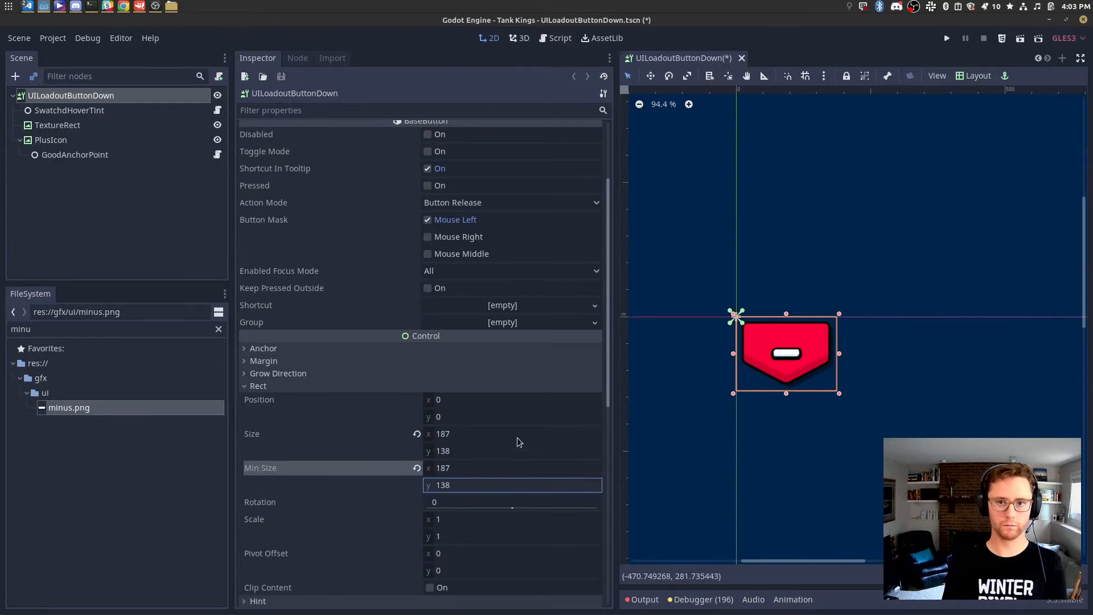
key(ctrl+s)
Search the project's scenes for uiload and open ui/nodes/UILoadoutDialog.tscn.
key(ctrl+shift+o)
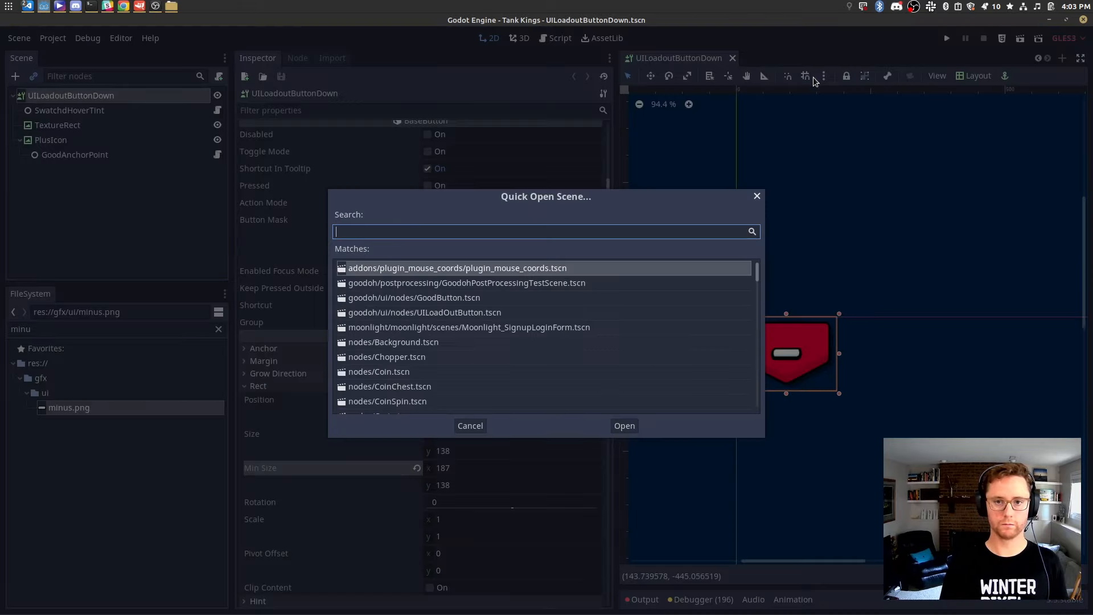
text(uiload)
key(Down)
key(Return)
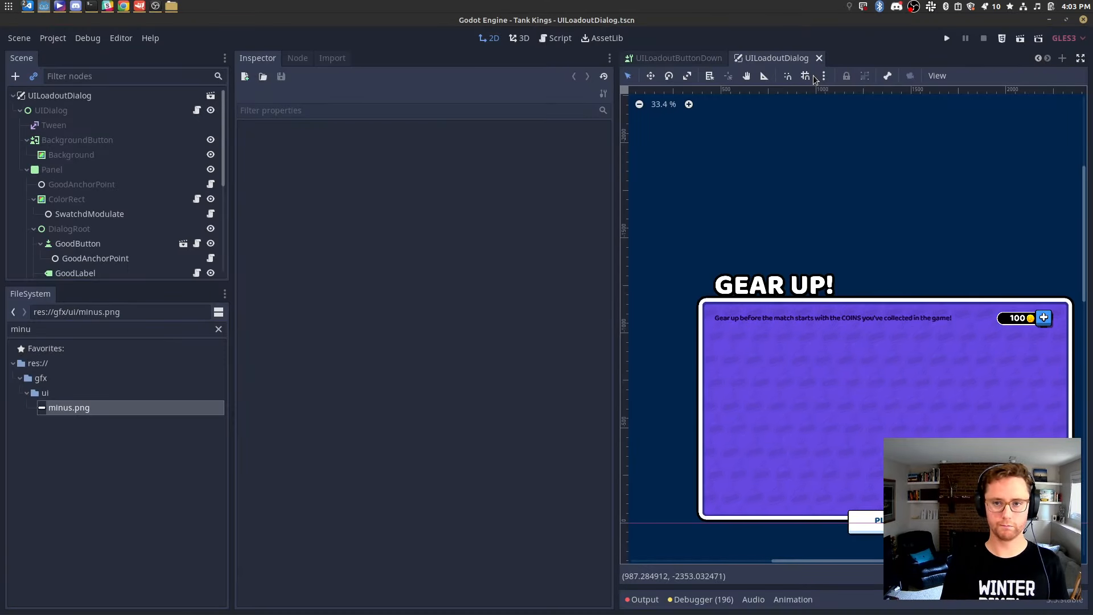
Search the project's scenes for uiloadouti and loadoutic.
key(ctrl+shift+o)
text(uiloadouti)
key(Return)
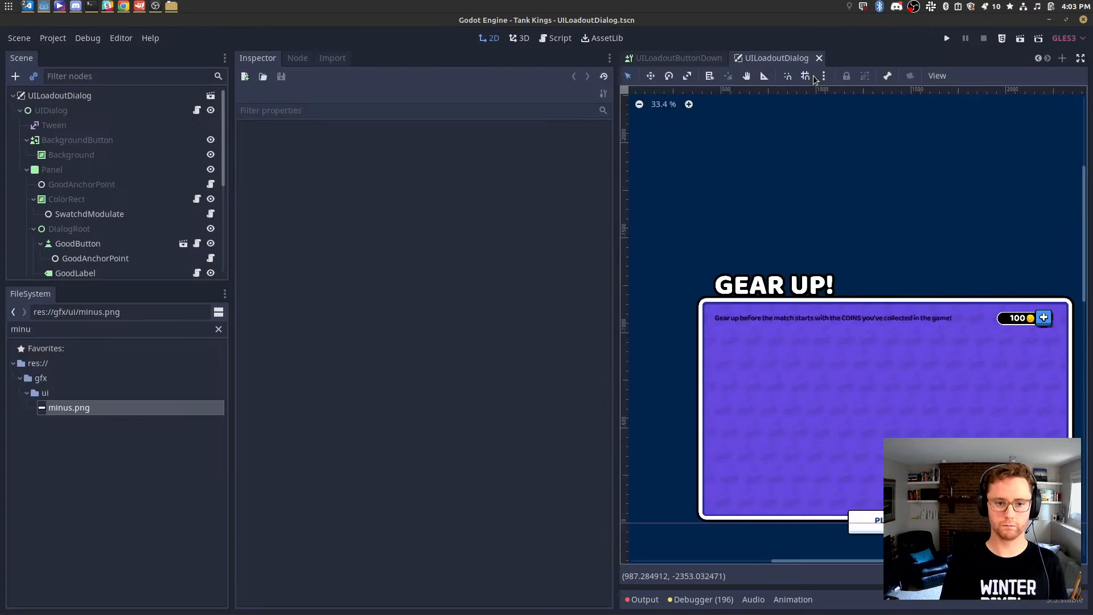
key(ctrl+shift+o)
text(loadoutic)
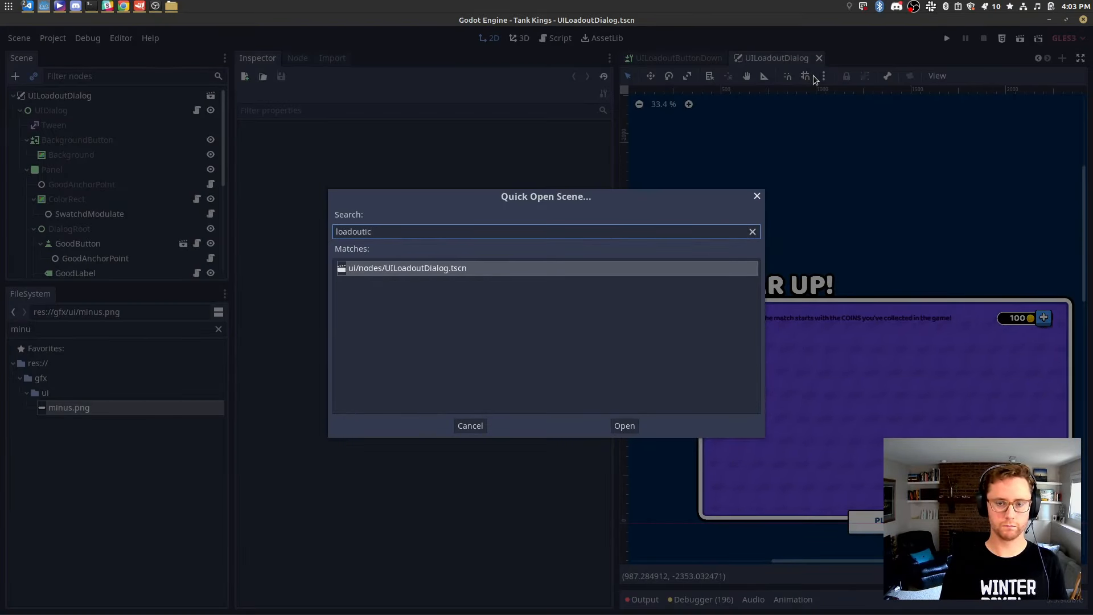
Apply the Center Bottom layout to the card's HBoxContainer and compare it with the gear_up mockup.
click(974, 76)
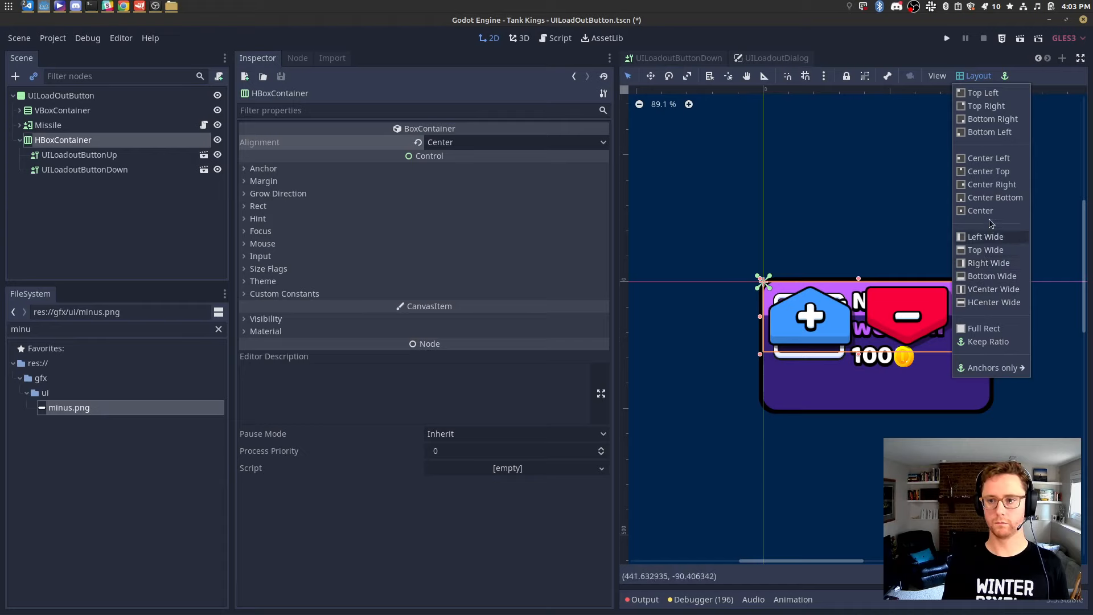
click(993, 197)
key(alt+Tab)
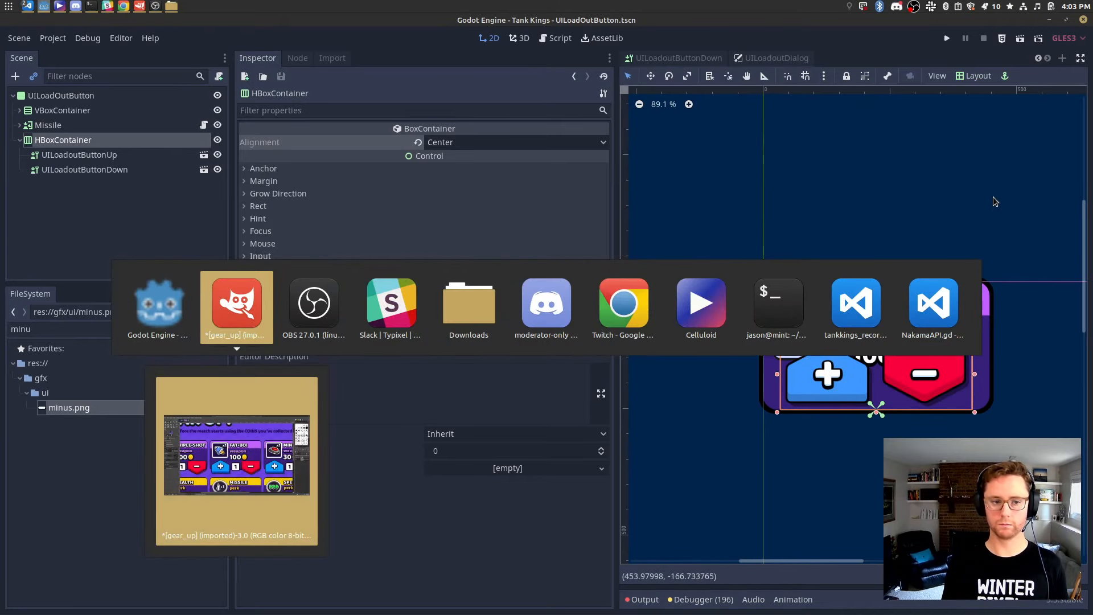
key(alt+Tab)
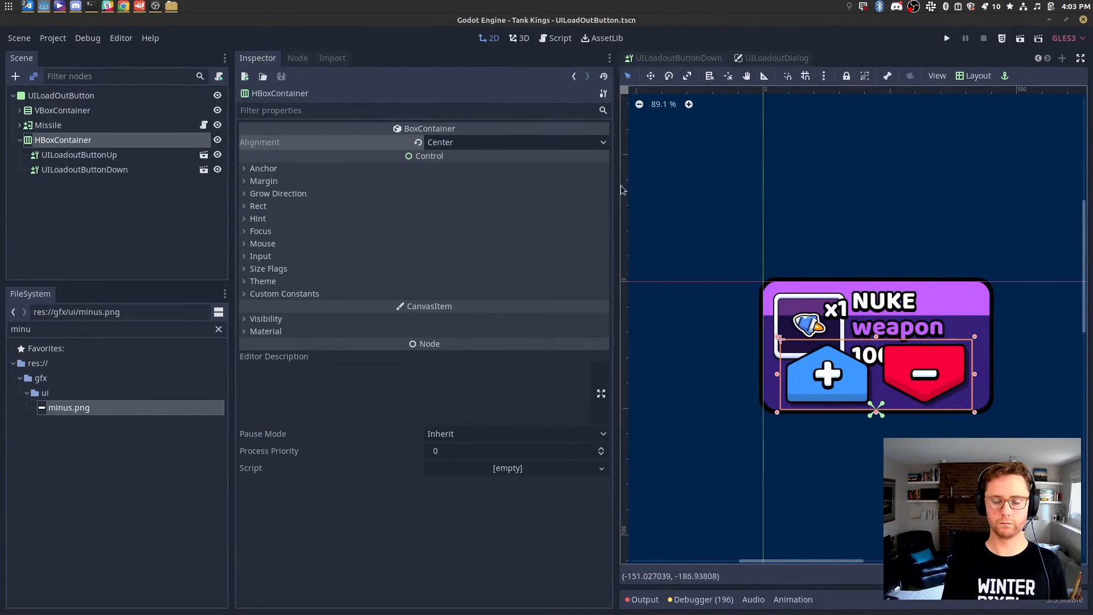
Add a GoodAnchorPoint node as a child of the HBoxContainer.
key(ctrl+a)
text(good)
key(Return)
click(108, 141)
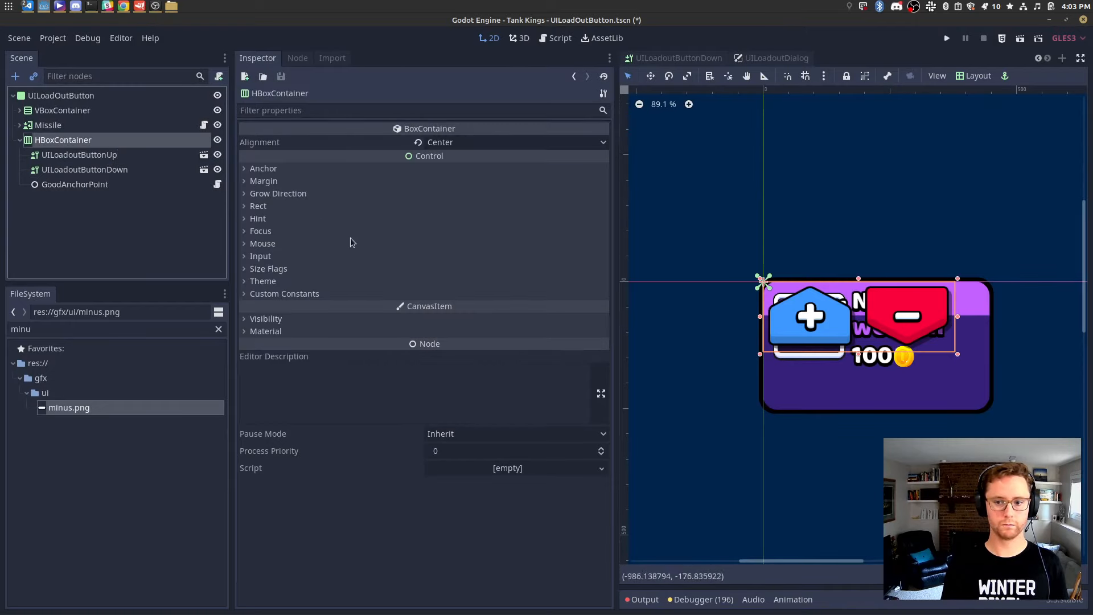
Try the horizontal Expand size flag on the HBoxContainer.
click(375, 268)
click(441, 302)
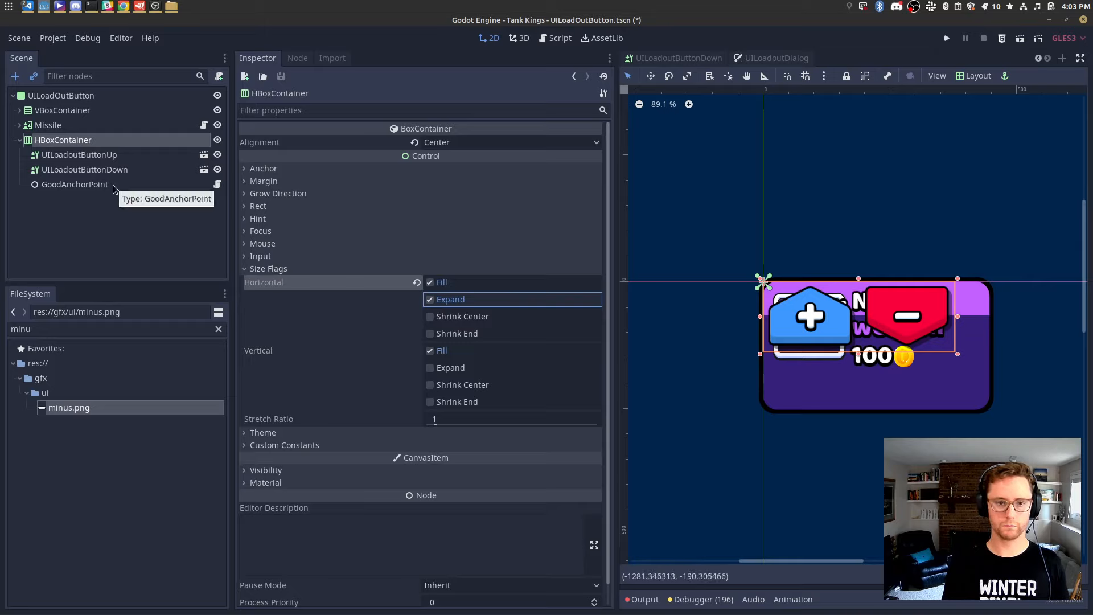
click(450, 300)
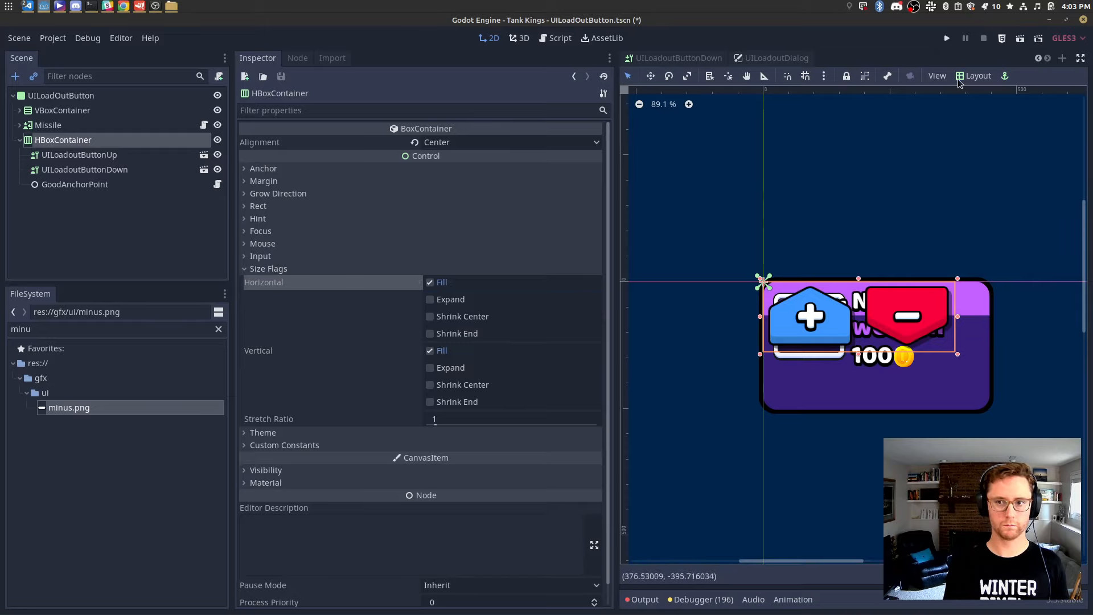
Delete the GoodAnchorPoint node from the HBoxContainer.
click(119, 184)
key(Delete)
key(Return)
Apply the Bottom Wide layout to the HBoxContainer and save the scene.
click(111, 141)
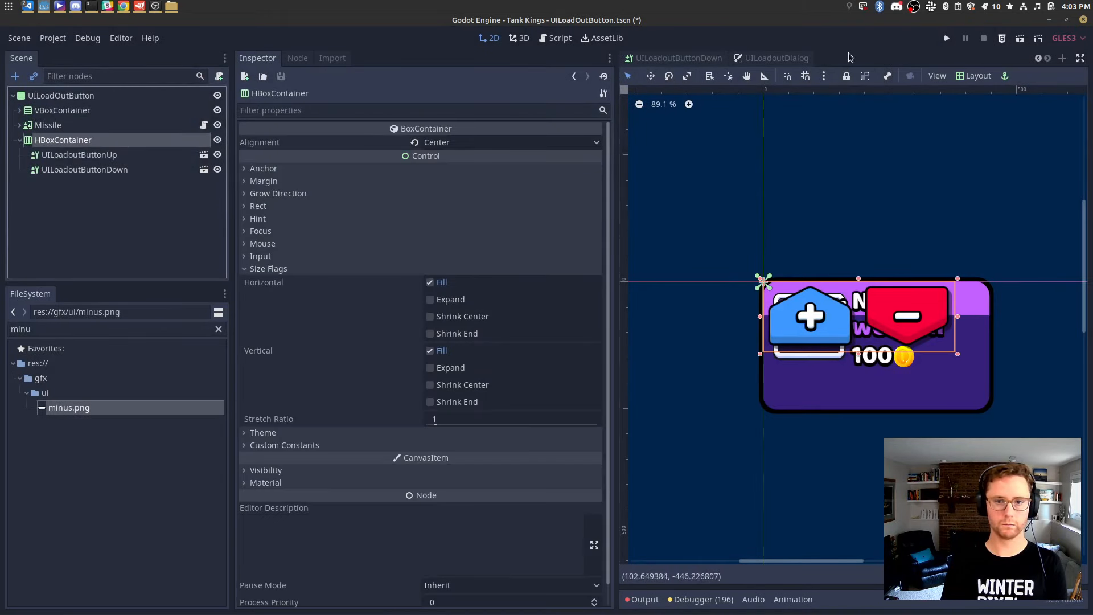
click(975, 76)
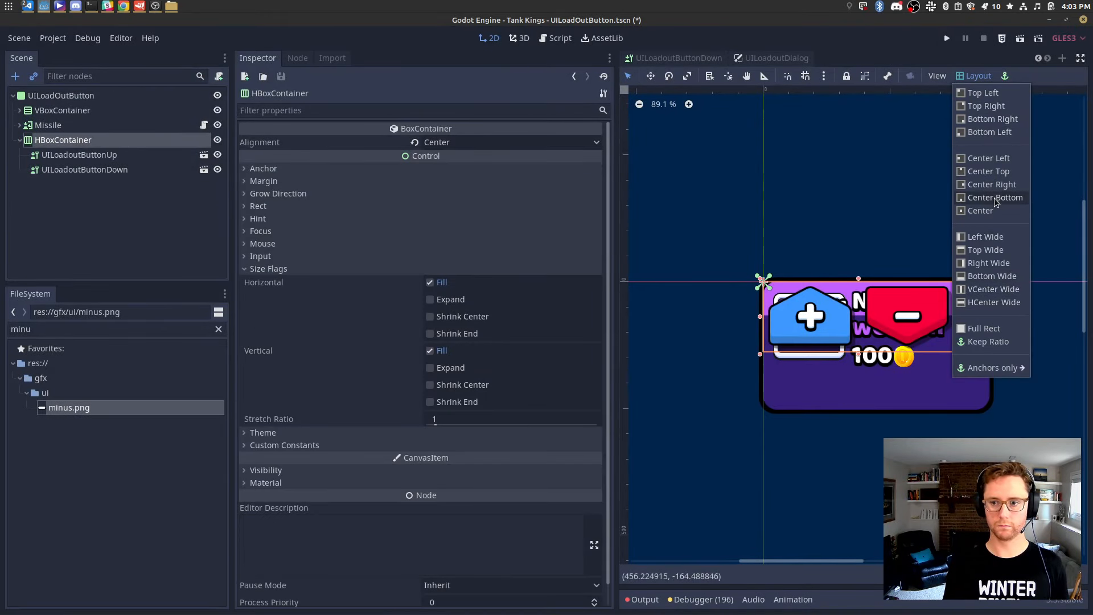
click(1002, 279)
key(ctrl+s)
Move the HBoxContainer down to a y position of about 185, save, and compare the placement with the mockup.
click(258, 206)
click(911, 387)
click(102, 141)
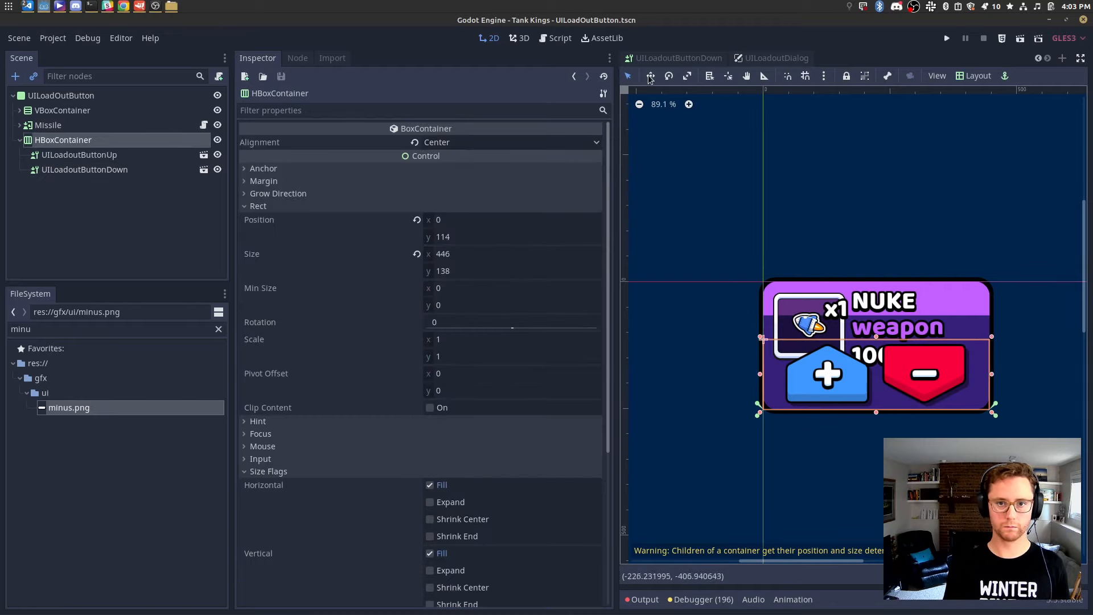
click(650, 76)
drag(907, 365, 898, 401)
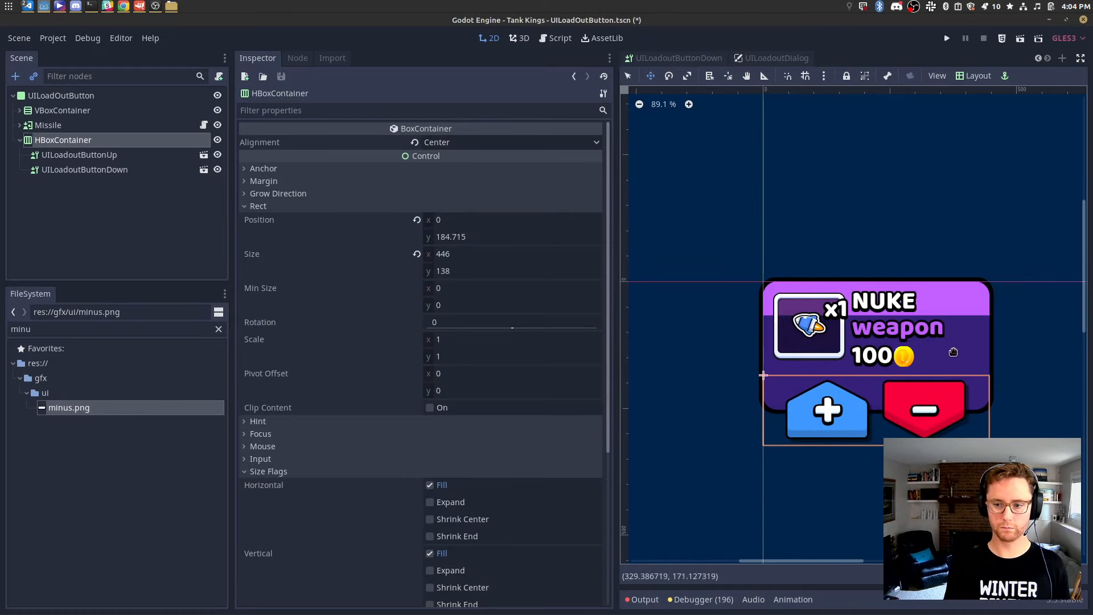
key(ctrl+s)
key(alt+Tab)
key(alt+Tab)
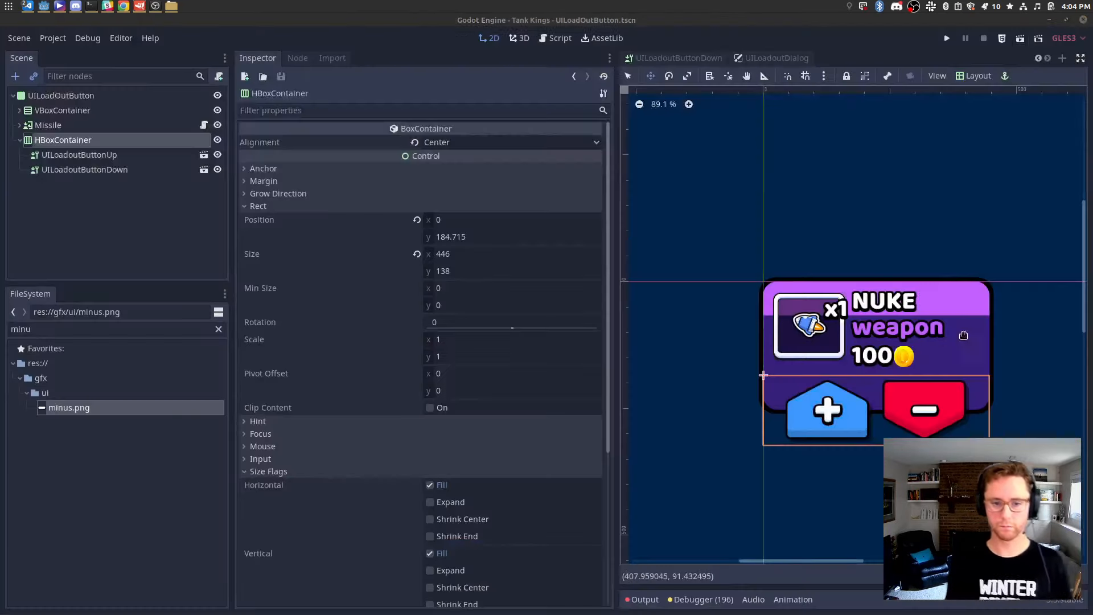
key(alt+Tab)
key(alt+Tab)
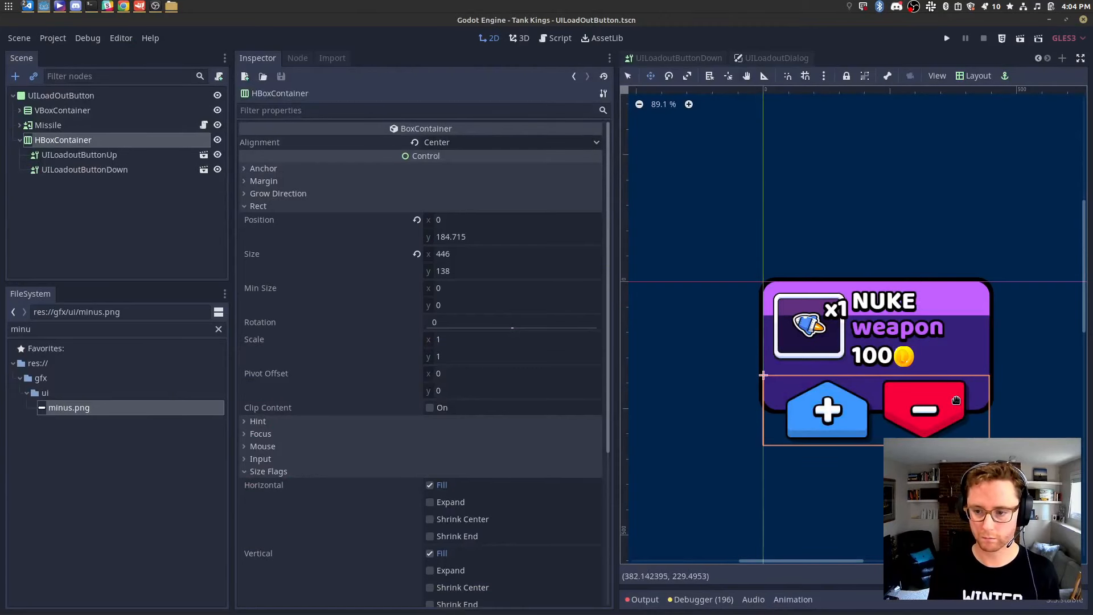
Move the HBoxContainer up to a y position of about 167 and compare the placement with the mockup.
drag(956, 400, 954, 391)
key(alt+Tab)
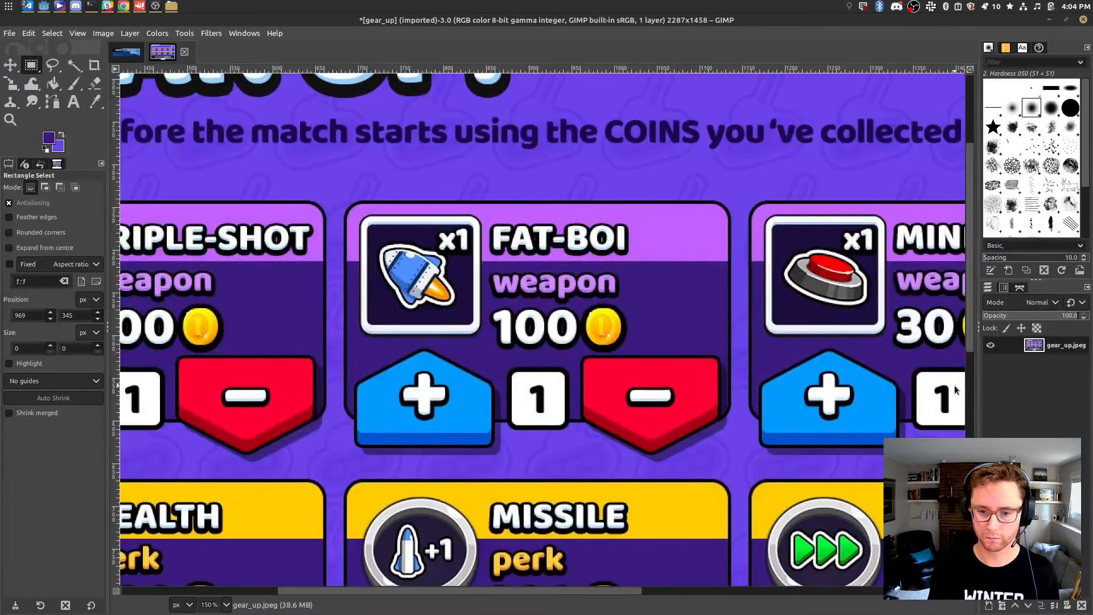
key(alt+Tab)
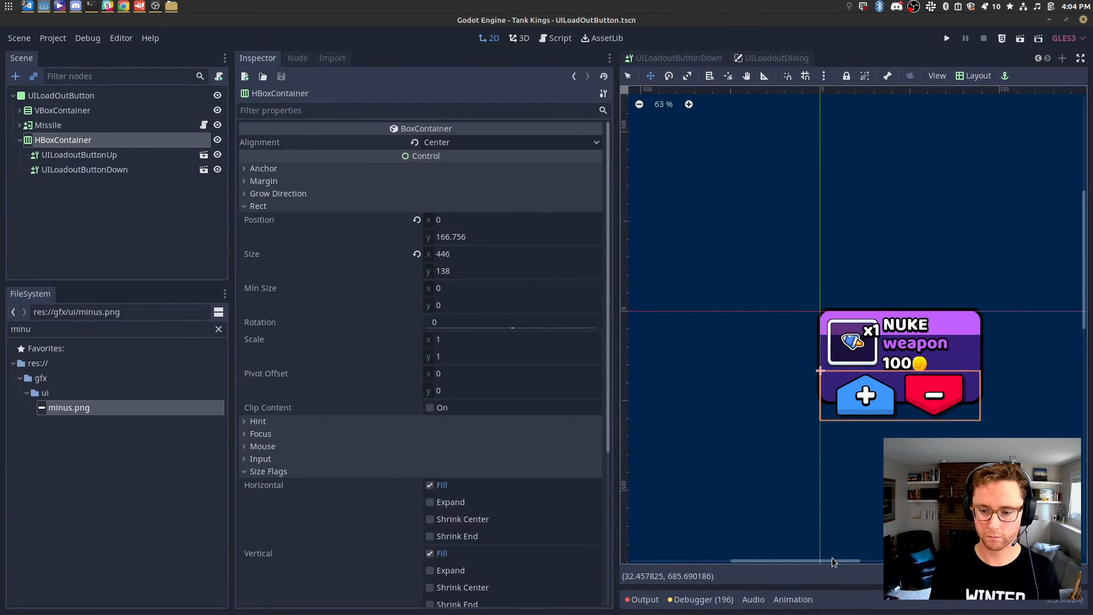
drag(831, 559, 844, 557)
key(alt+Tab)
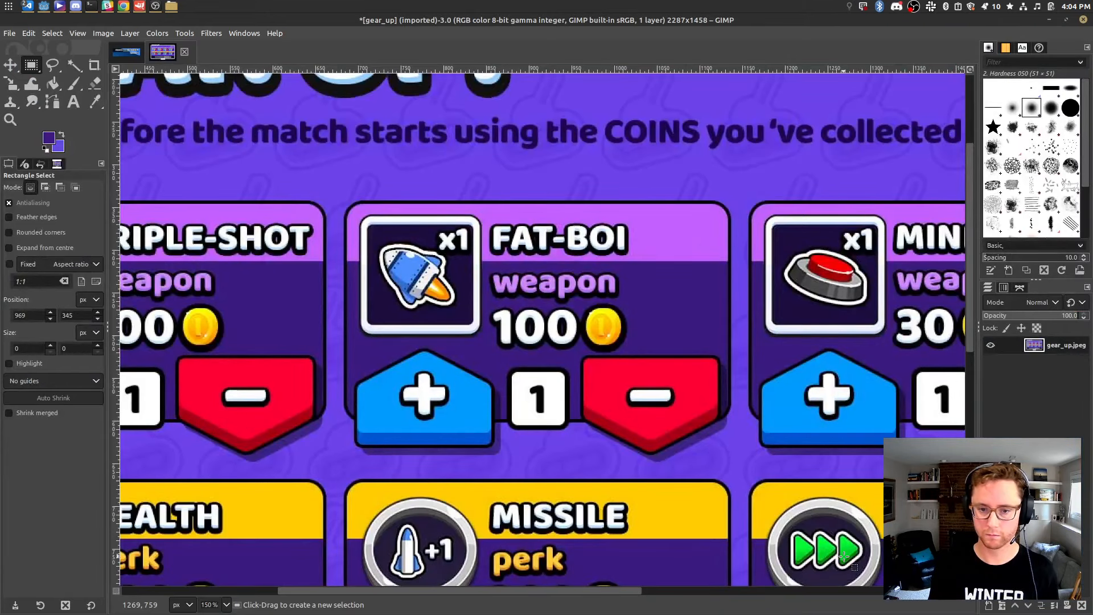
key(alt+Tab)
scroll(876, 431, up, 5)
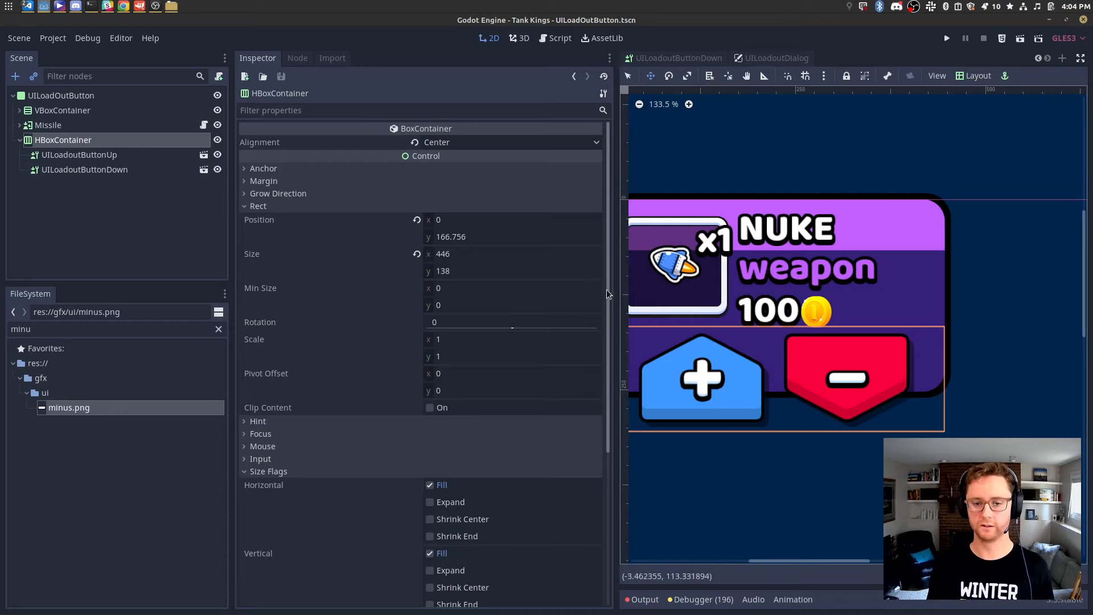
Widen the 2D viewport and compare the plus and minus buttons on the card with the mockup.
drag(606, 289, 449, 291)
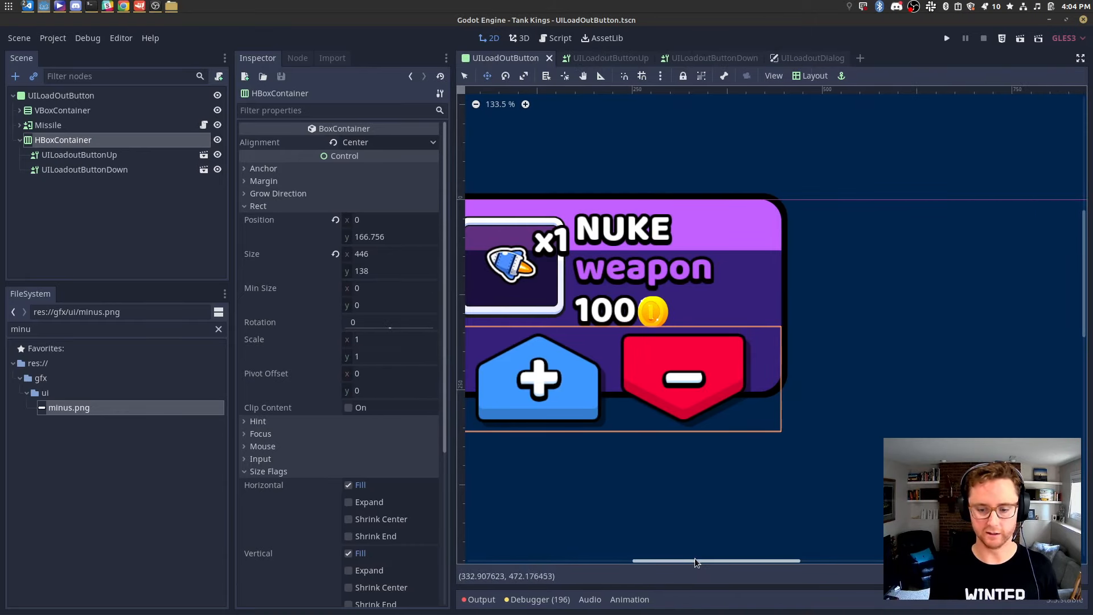
scroll(692, 560, left, 3)
key(alt+Tab)
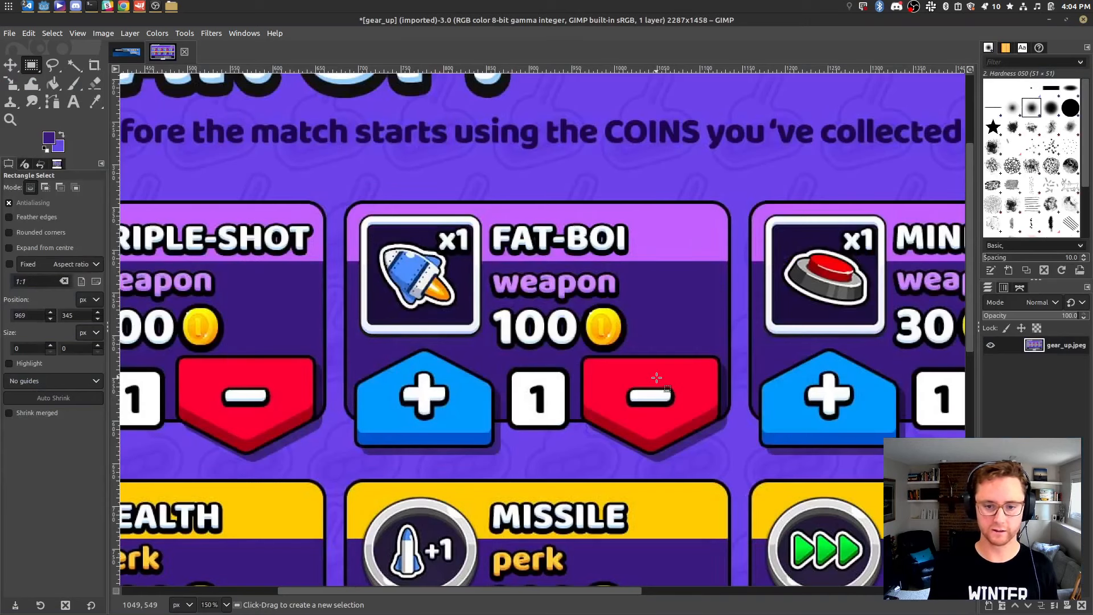
key(alt+Tab)
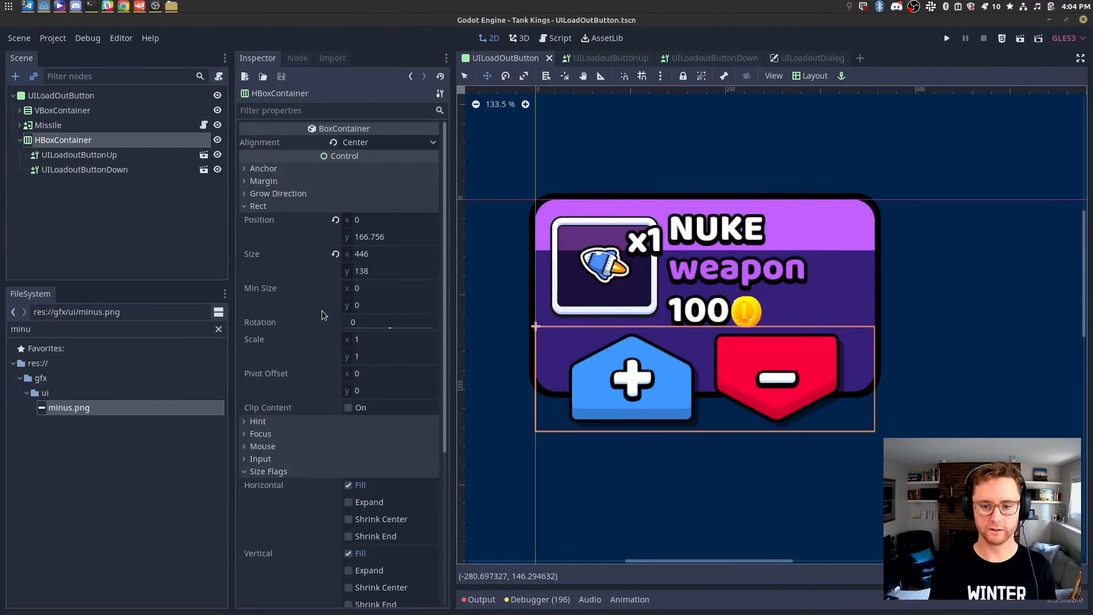
click(104, 157)
click(113, 169)
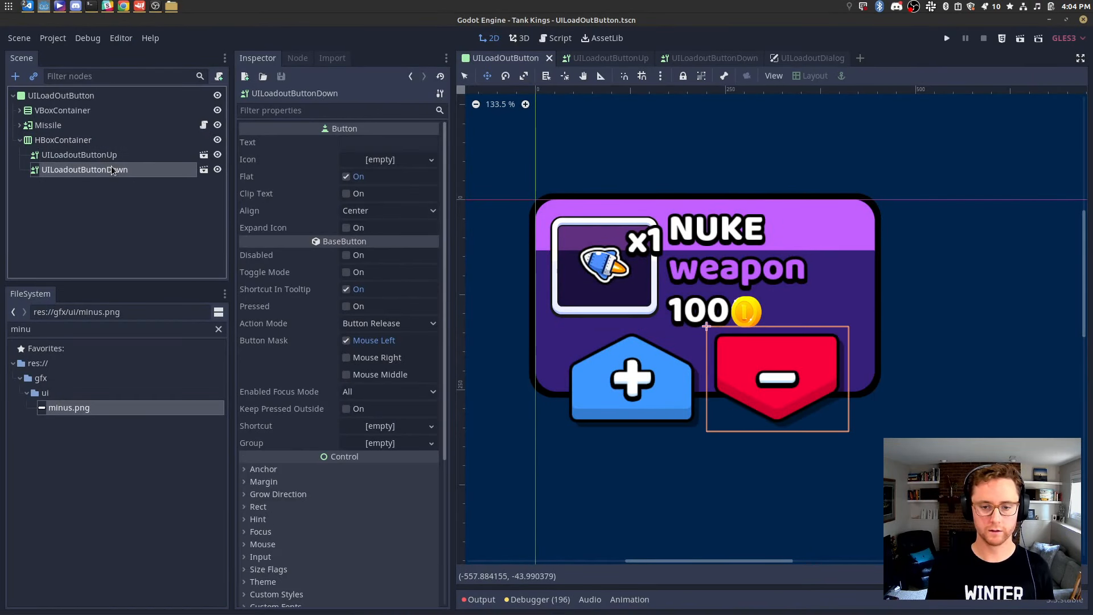
key(alt+Tab)
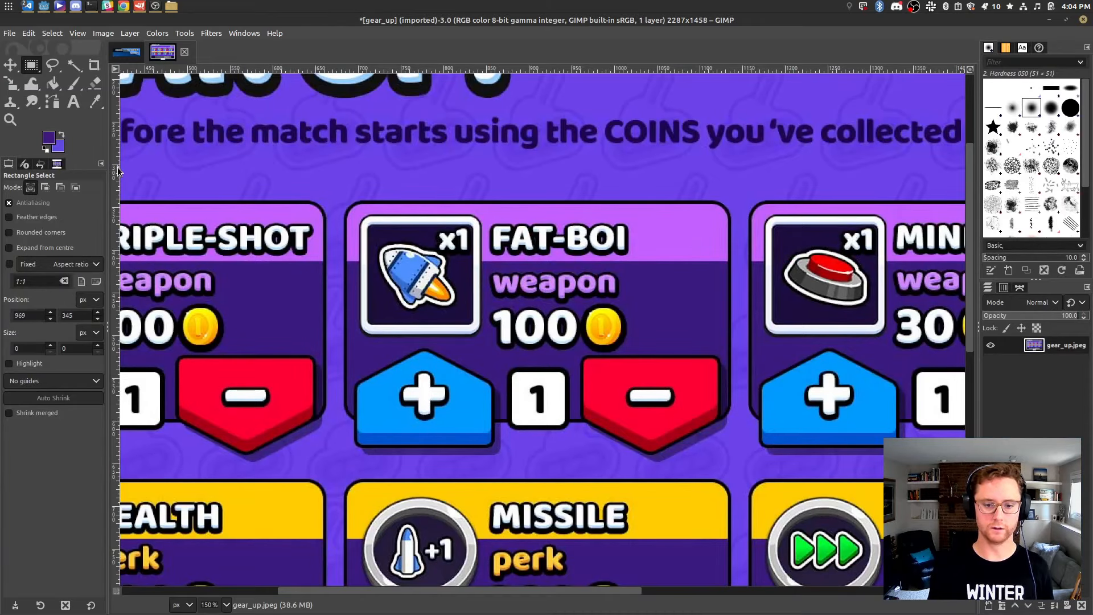
key(alt+Tab)
Try a minimum height of 100 on both UILoadoutButtonUp and UILoadoutButtonDown.
click(117, 168)
click(115, 156)
shift+click(122, 168)
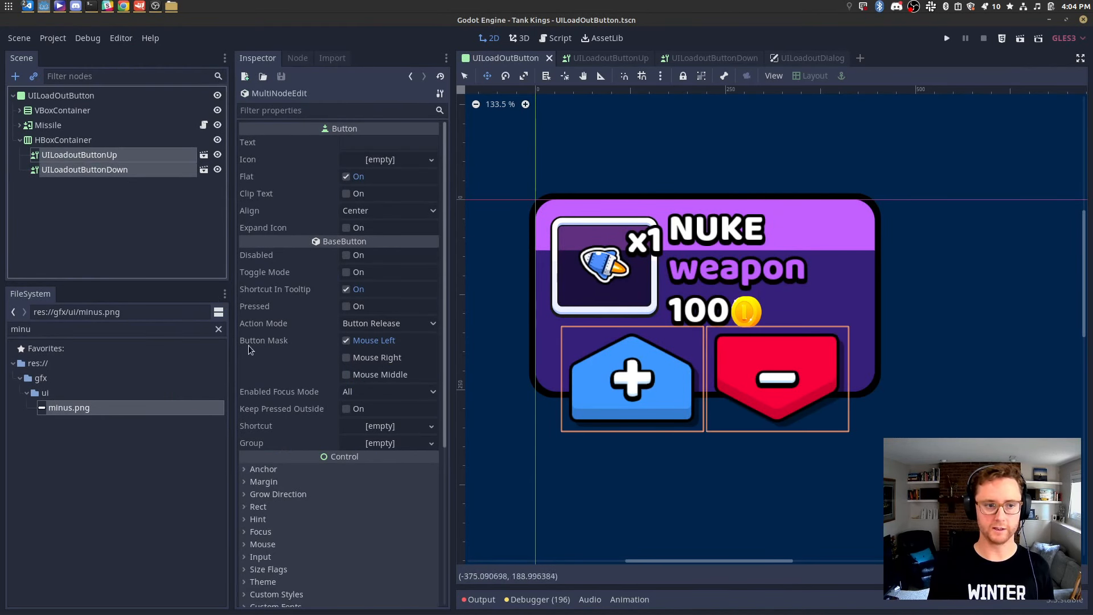
click(353, 506)
scroll(392, 483, down, 3)
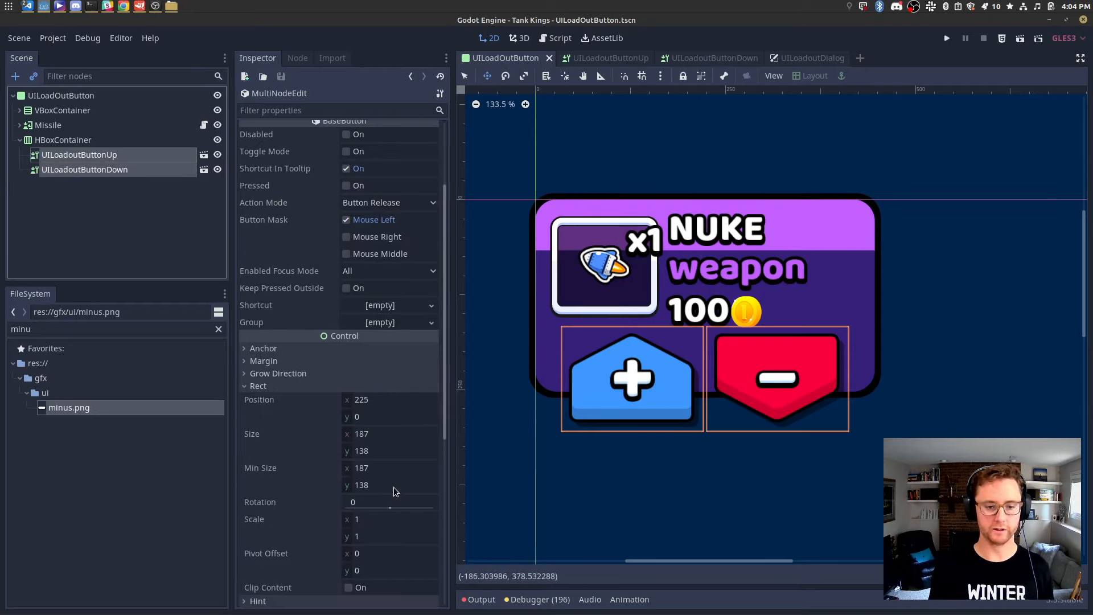
click(392, 486)
text(1)
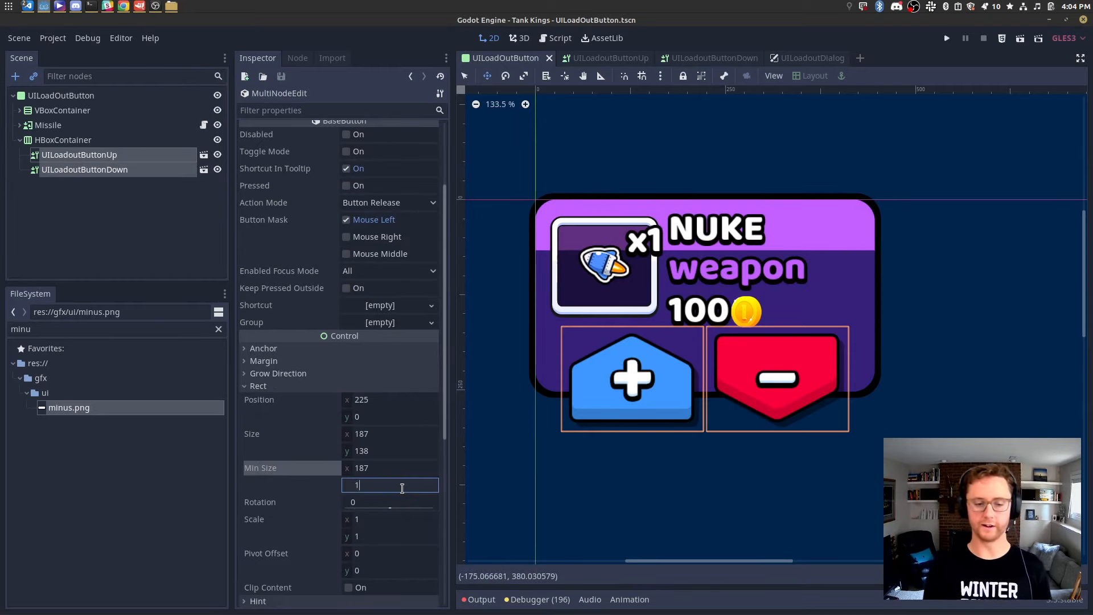
text(00)
key(Return)
Try a minimum height of 0 on both buttons, undo the minimum height changes and save the scene.
click(402, 486)
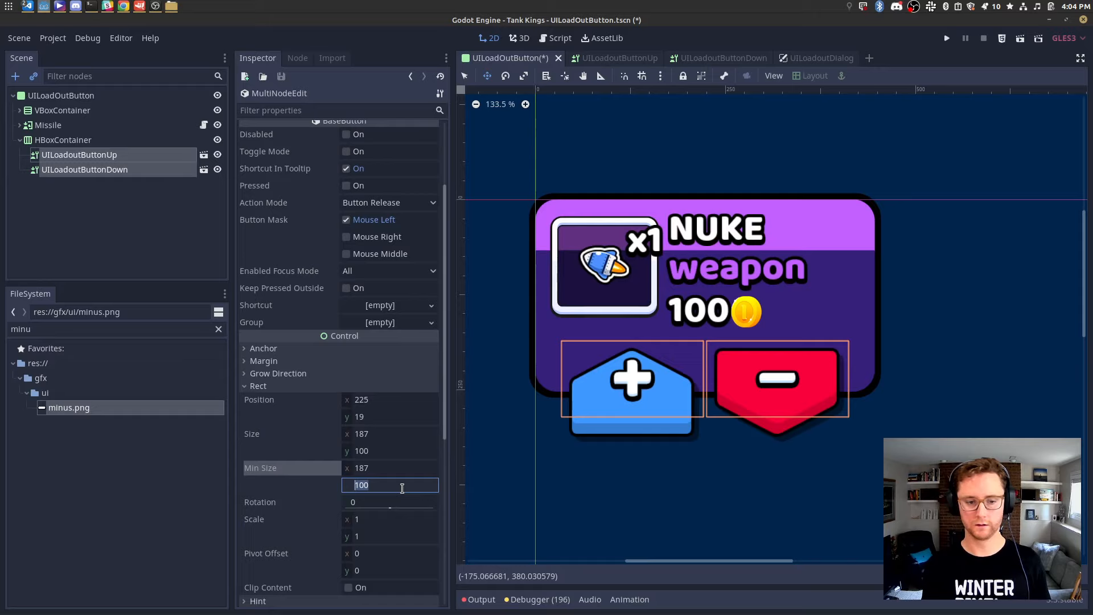
text(0)
key(Return)
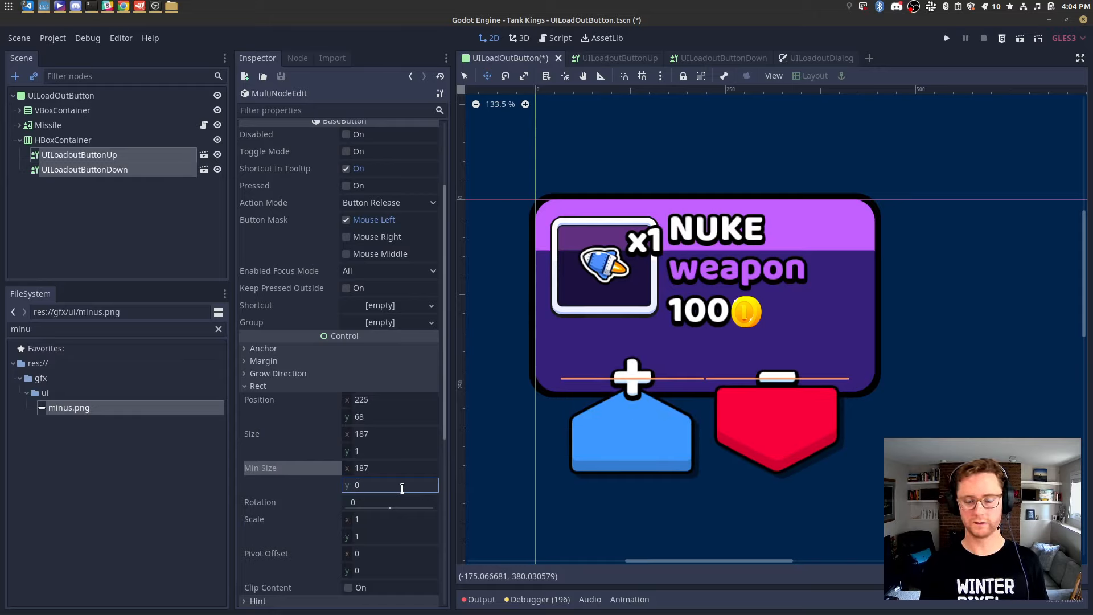
key(ctrl+z)
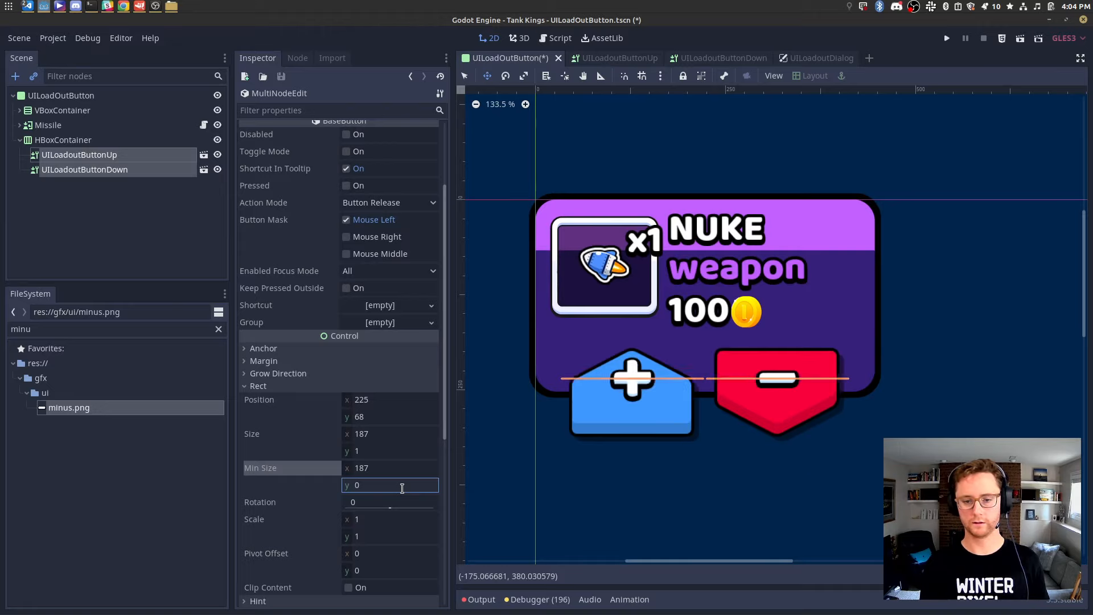
key(ctrl+s)
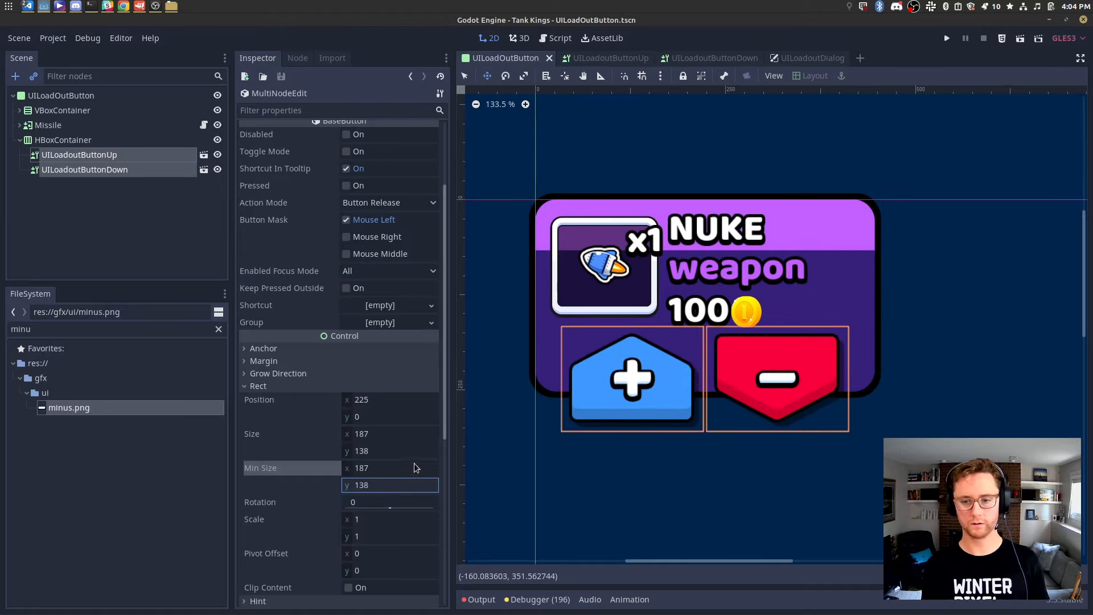
click(127, 141)
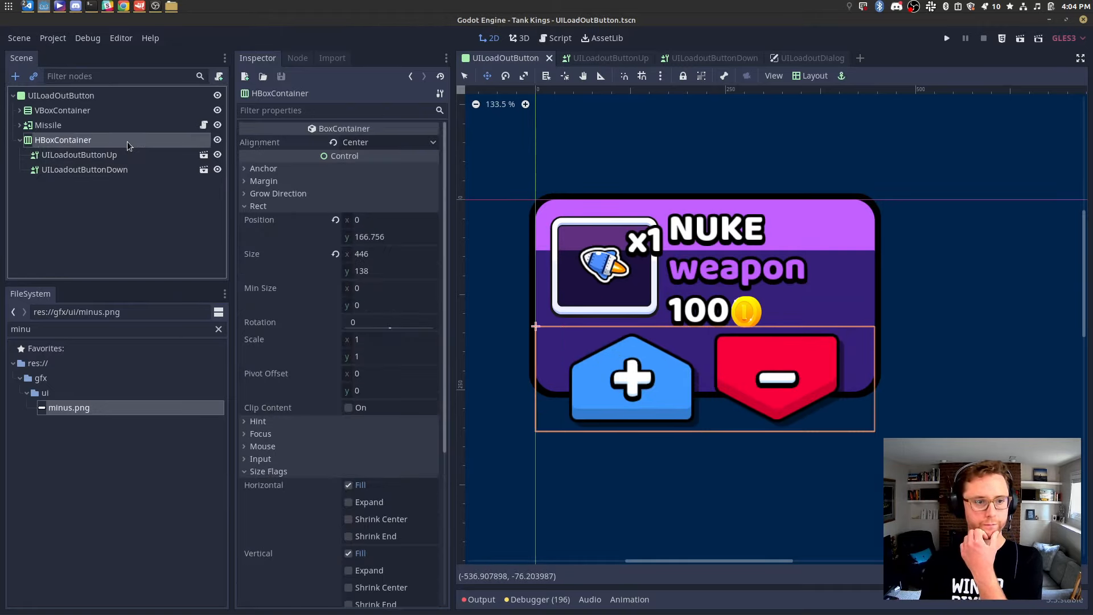
right_click(128, 141)
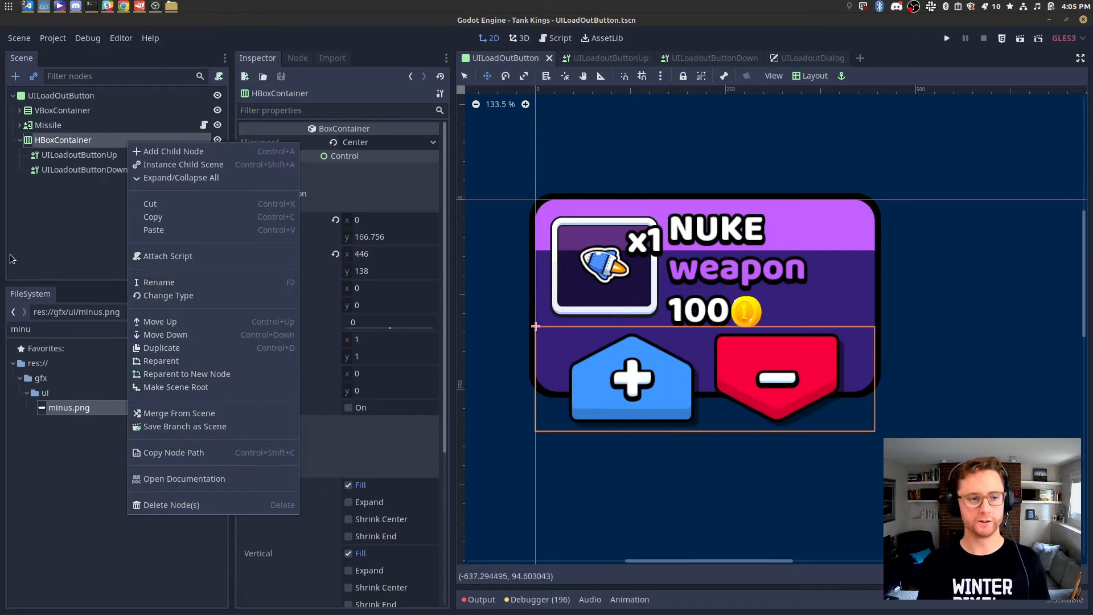
click(122, 124)
right_click(146, 131)
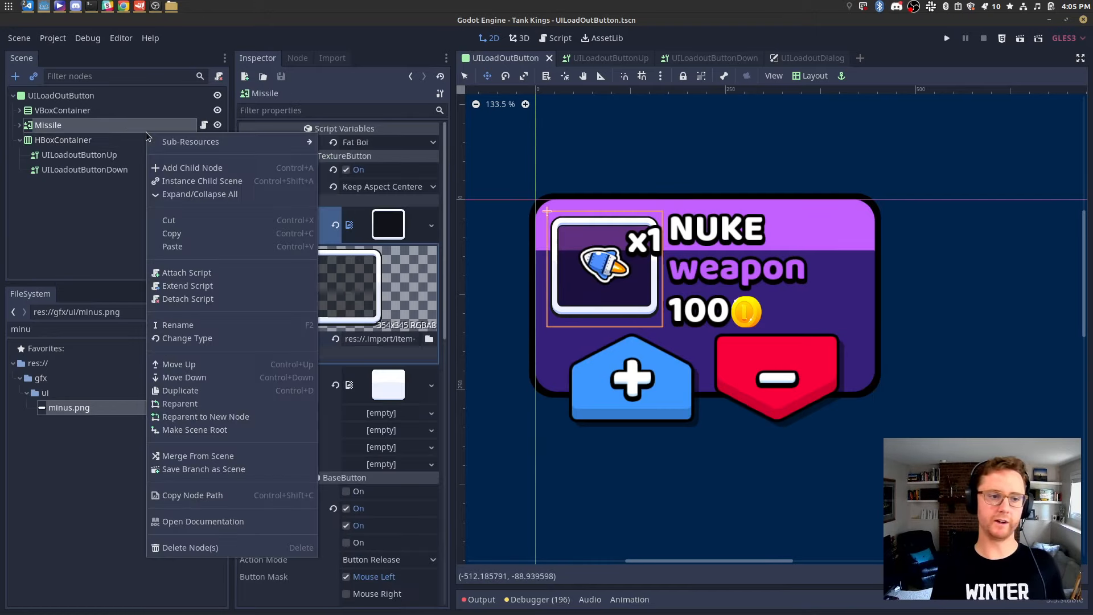
click(116, 141)
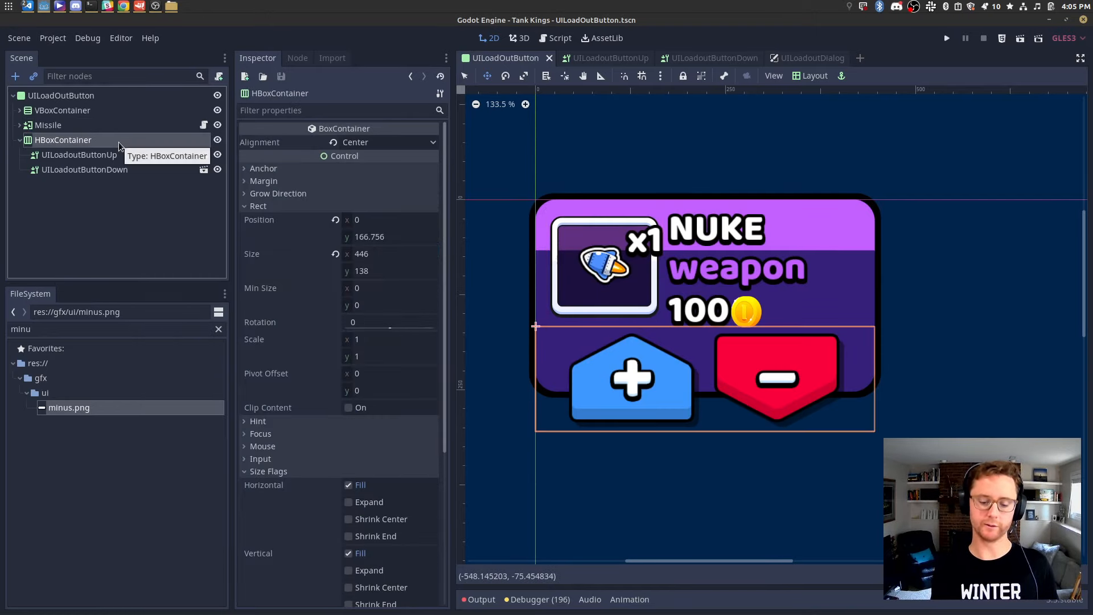
Assign coinicon.png as the texture of the CoinIcon beside the card's price and save the scene.
key(q)
click(747, 312)
double_click(57, 329)
text(coin)
drag(78, 438, 390, 159)
key(ctrl+s)
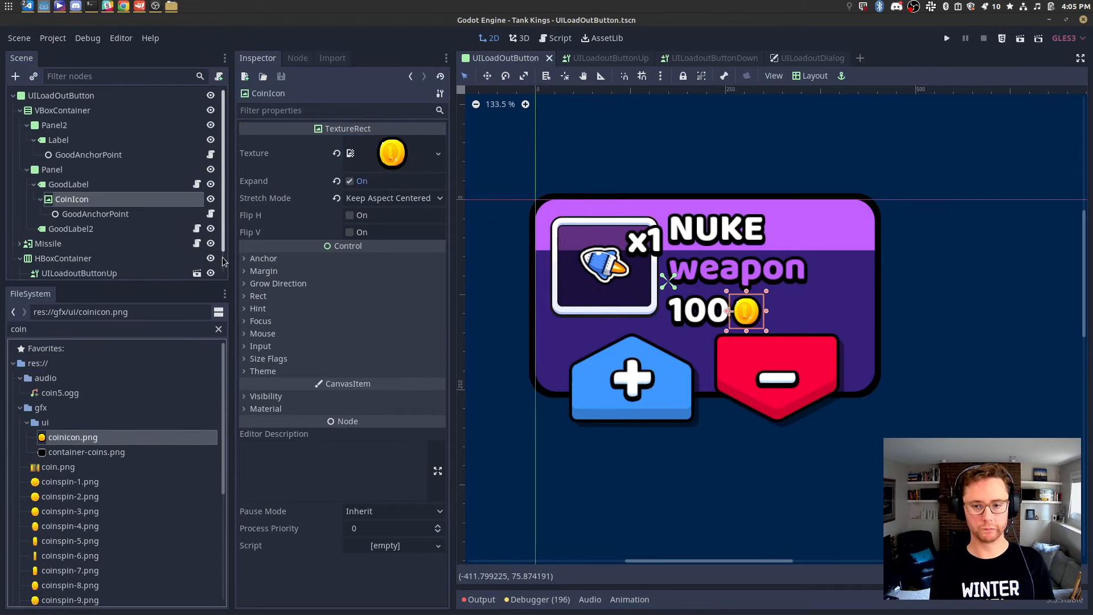
scroll(108, 235, down, 1)
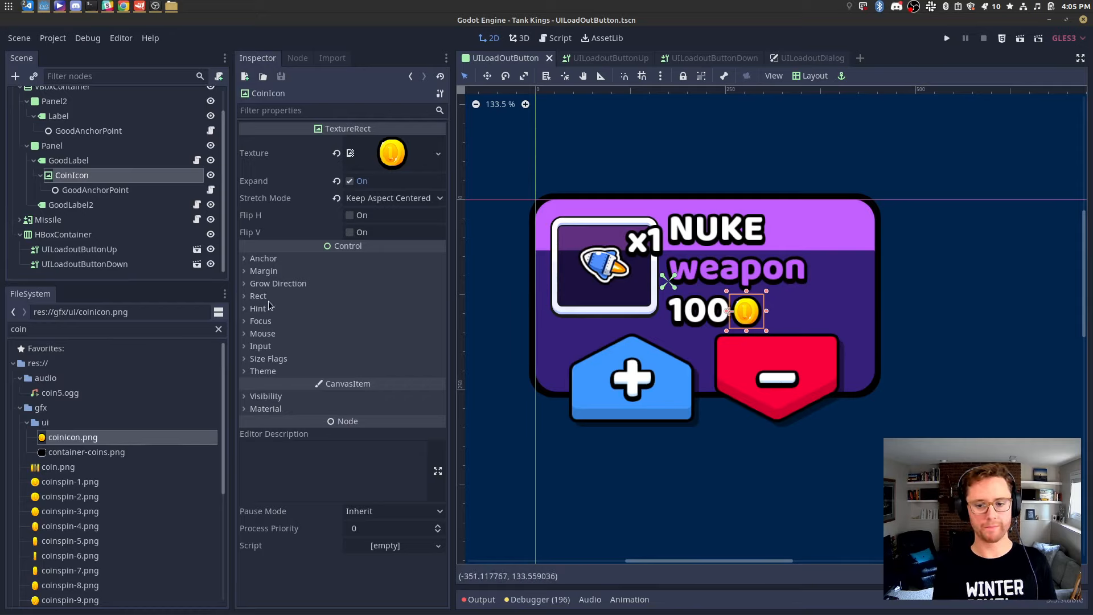
In the UILoadoutButtonUp scene, set the TextureRect's height to 180 and save.
click(605, 57)
click(51, 140)
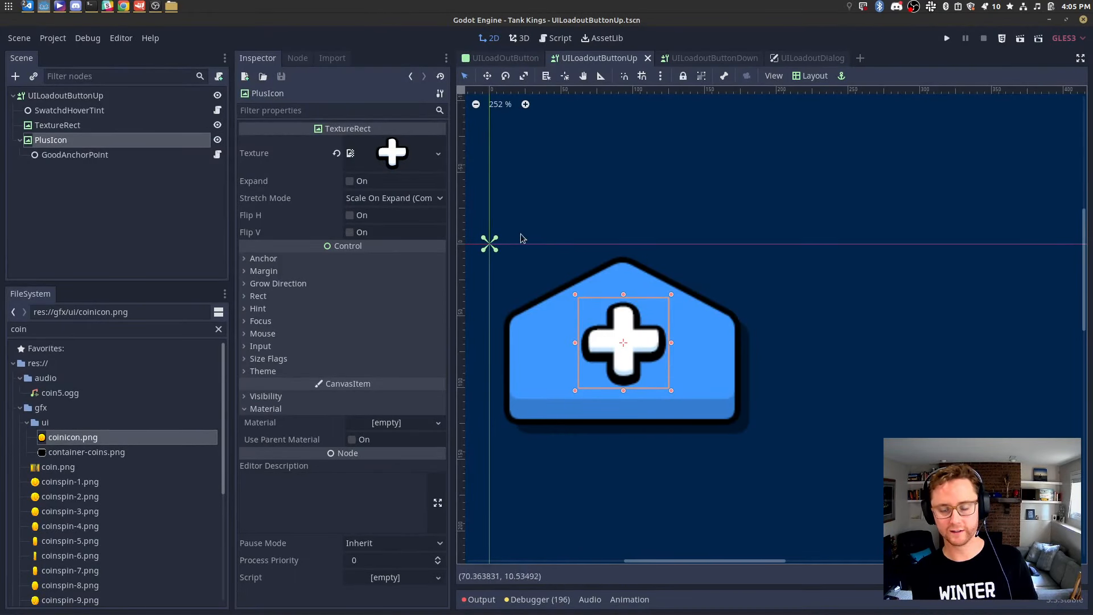
click(120, 126)
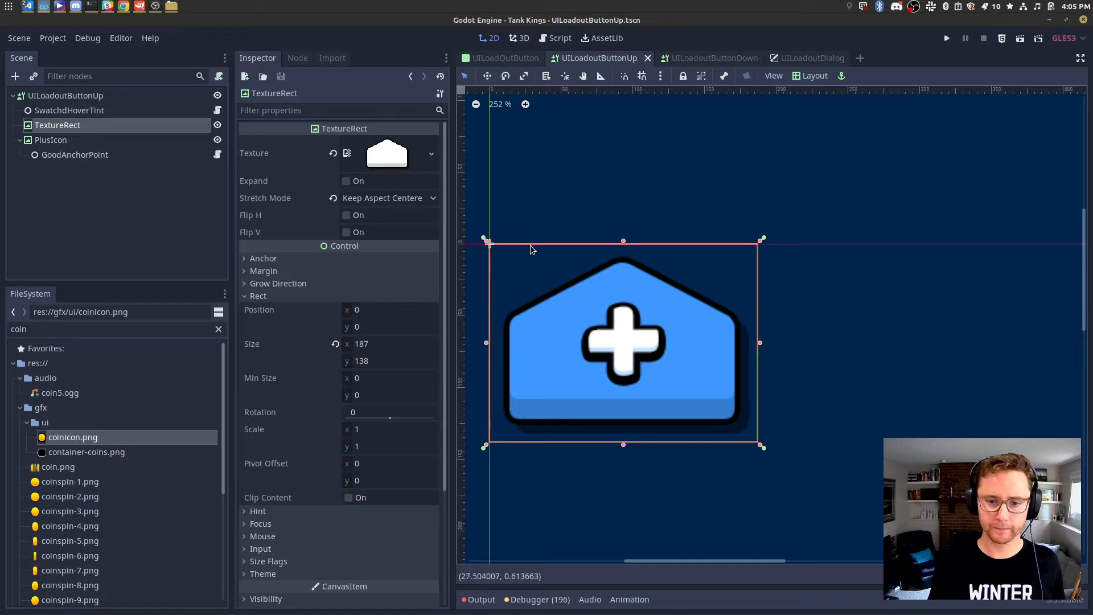
click(398, 362)
text(1)
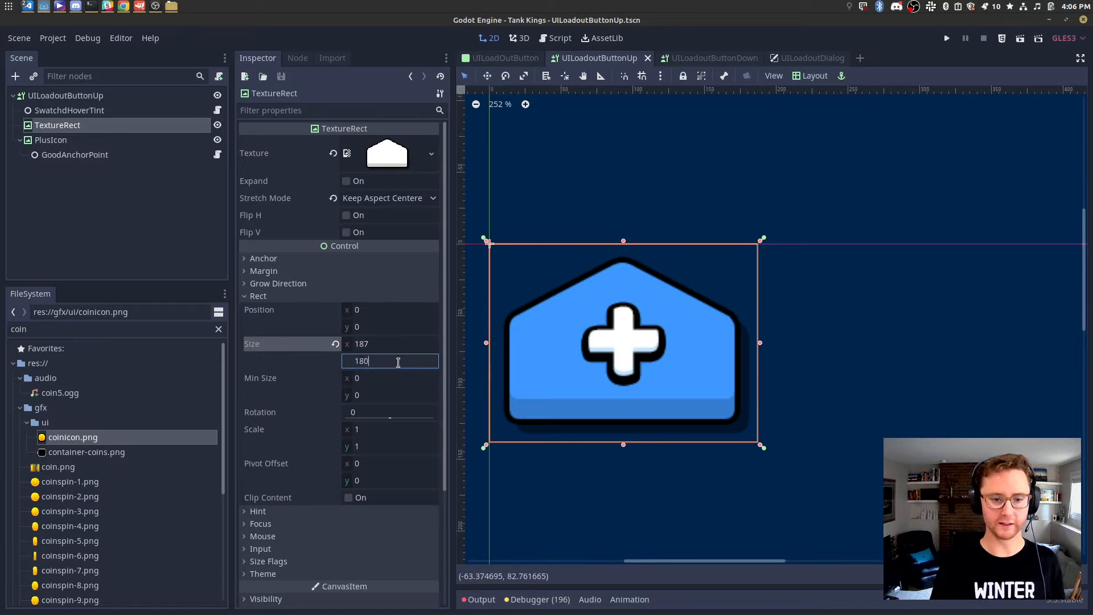
key(Return)
key(ctrl+s)
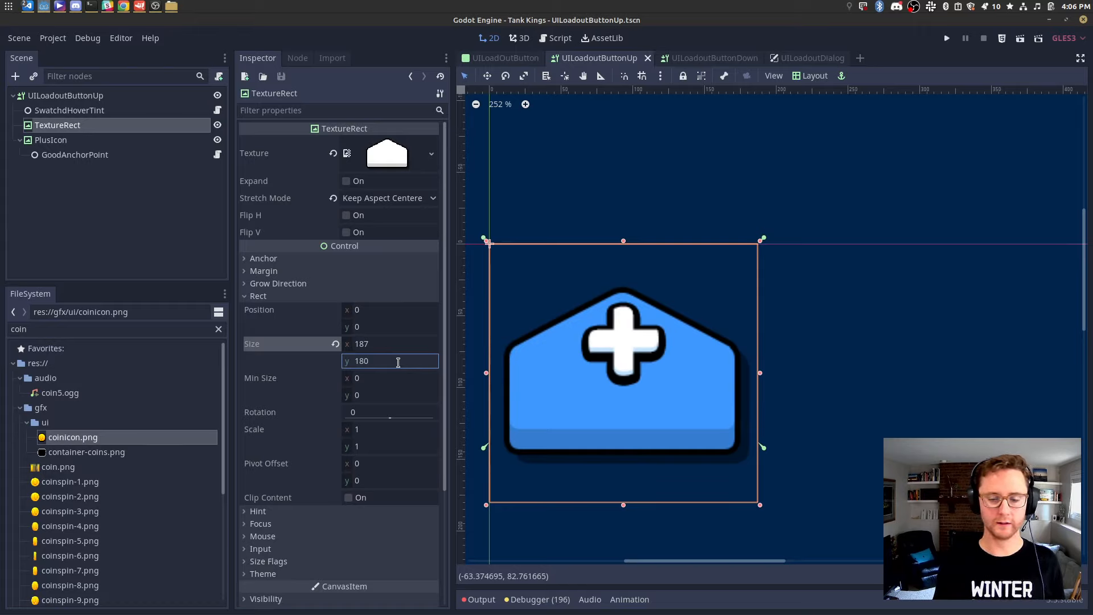
Toggle the PlusIcon's visibility and try an Anchor To Parent x of 0.1 on its GoodAnchorPoint, undoing the value.
click(116, 159)
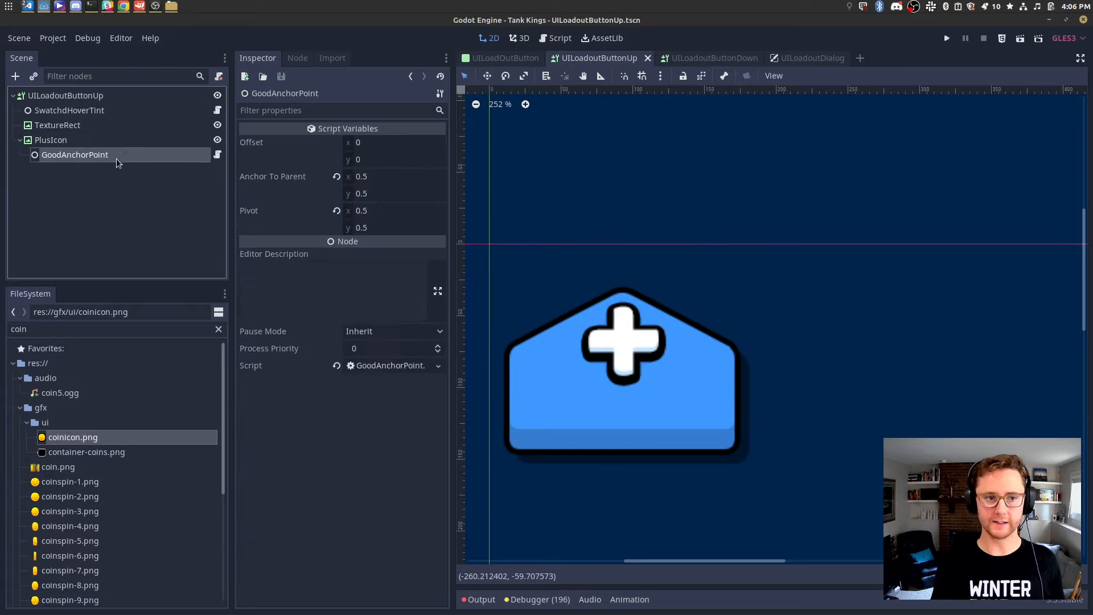
click(217, 140)
click(217, 140)
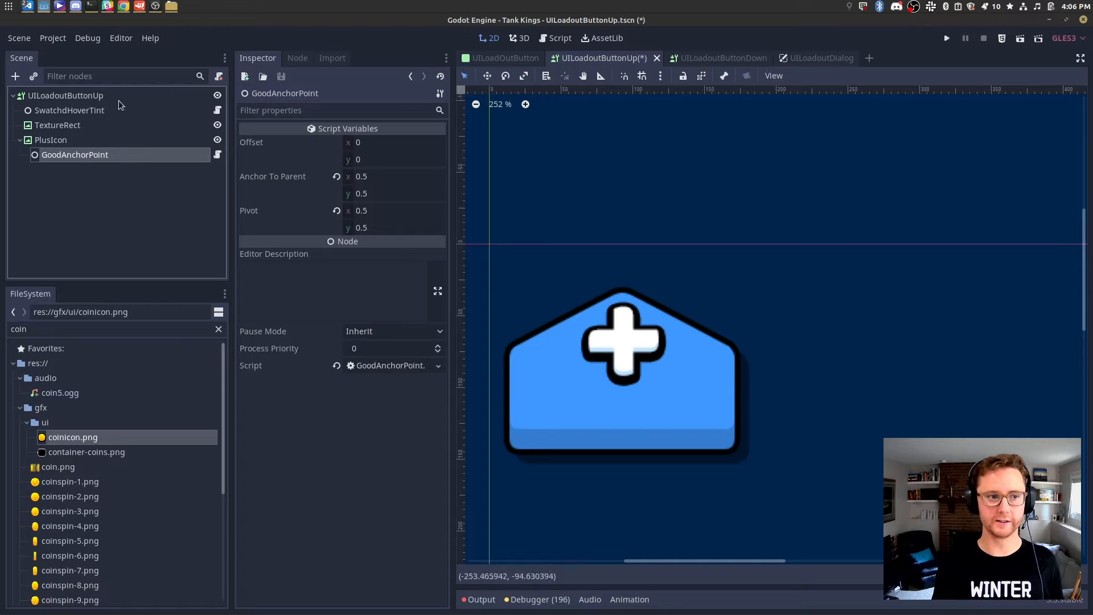
click(389, 181)
text(0.1)
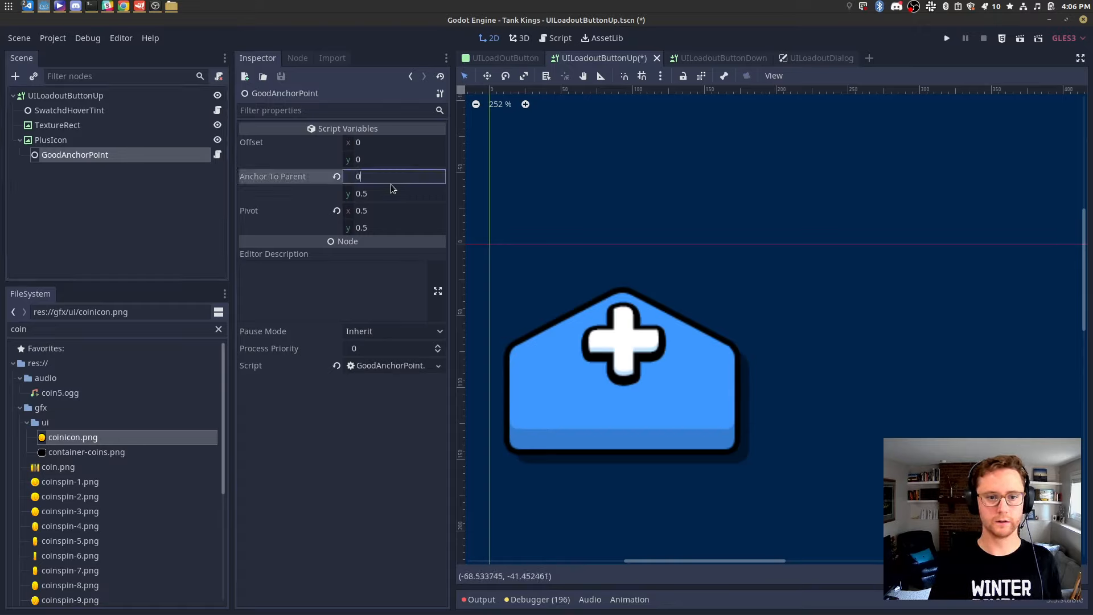
key(Return)
key(ctrl+z)
Try an Anchor To Parent y of 0.1 on the PlusIcon's GoodAnchorPoint, undo it and save.
key(Tab)
text(0.1)
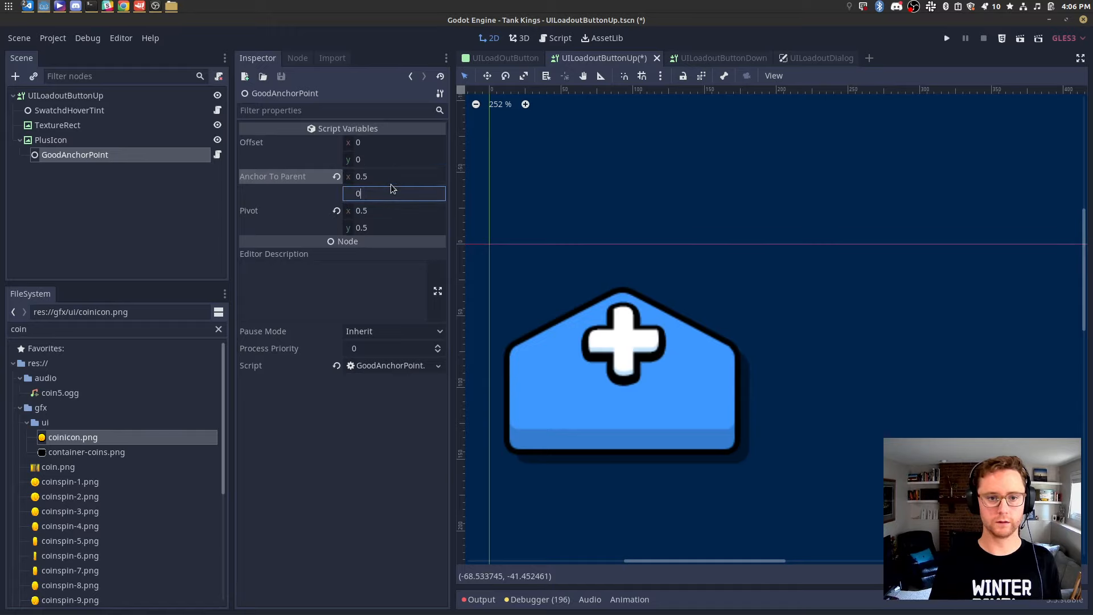
key(Return)
key(ctrl+z)
key(ctrl+s)
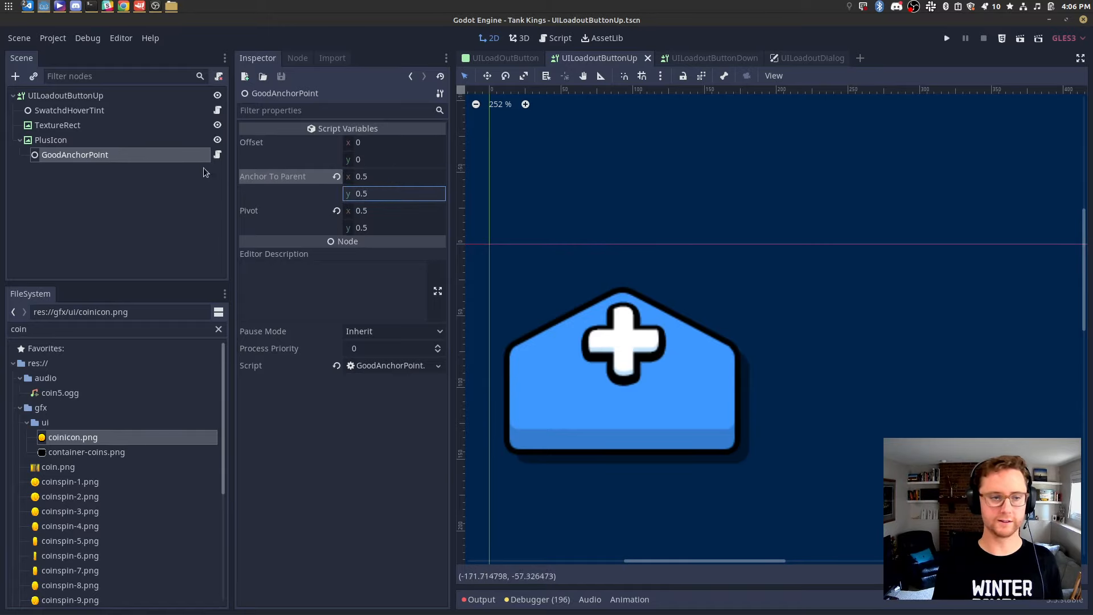
Reparent the PlusIcon, with its GoodAnchorPoint, under the TextureRect.
click(105, 140)
click(101, 96)
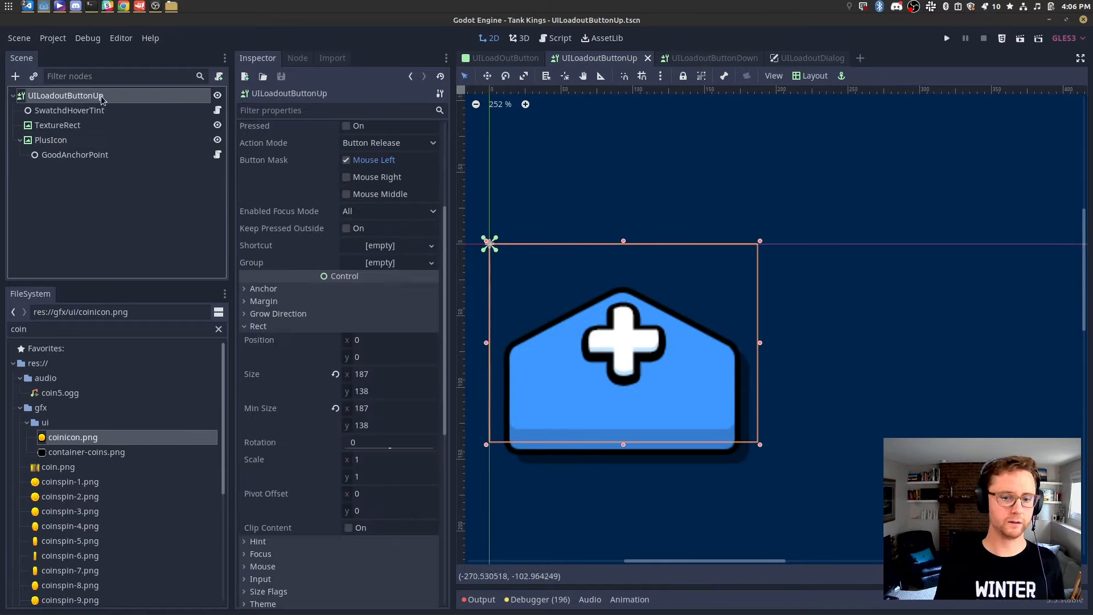
drag(80, 141, 81, 126)
click(94, 126)
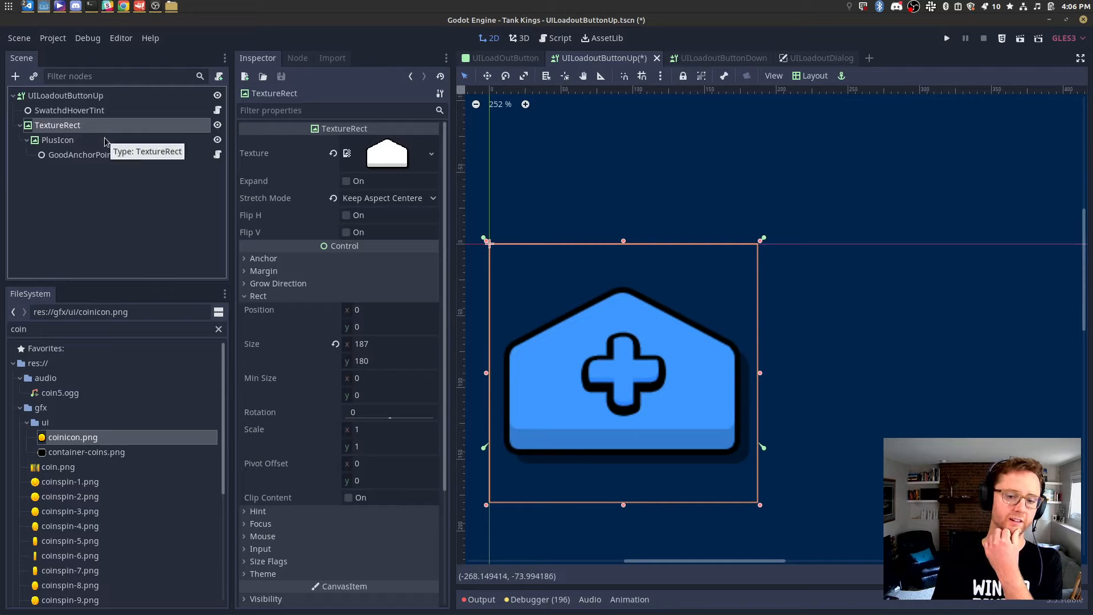
Turn off Tint Children on the SwatchdHoverTint node and save the scene.
click(103, 96)
click(80, 110)
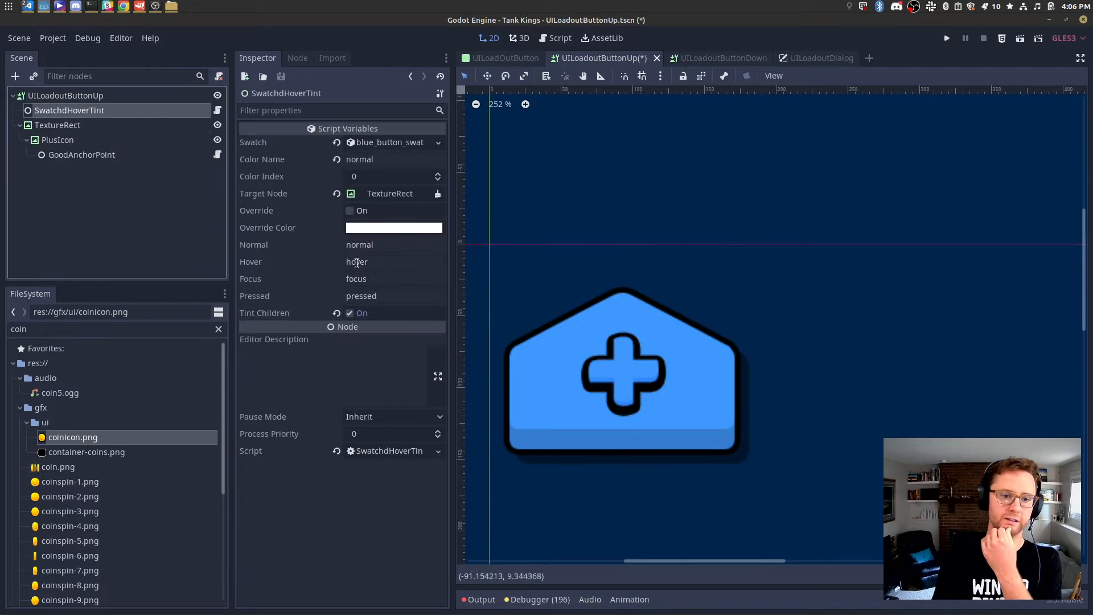
key(ctrl+s)
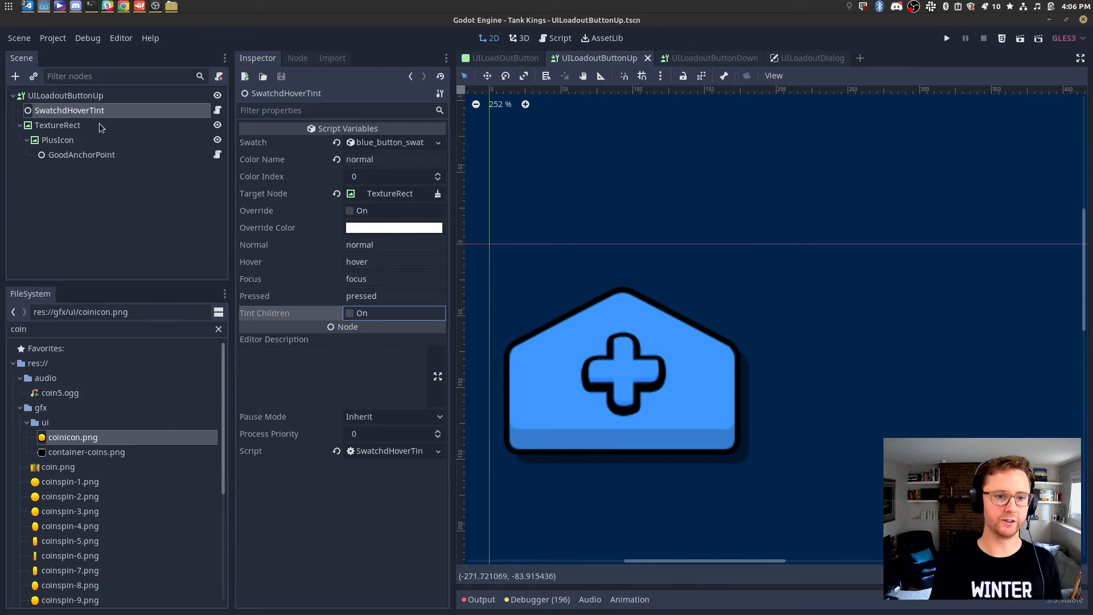
Reset the TextureRect's Modulate colour to its default and save the scene.
click(100, 126)
scroll(360, 445, down, 3)
click(360, 448)
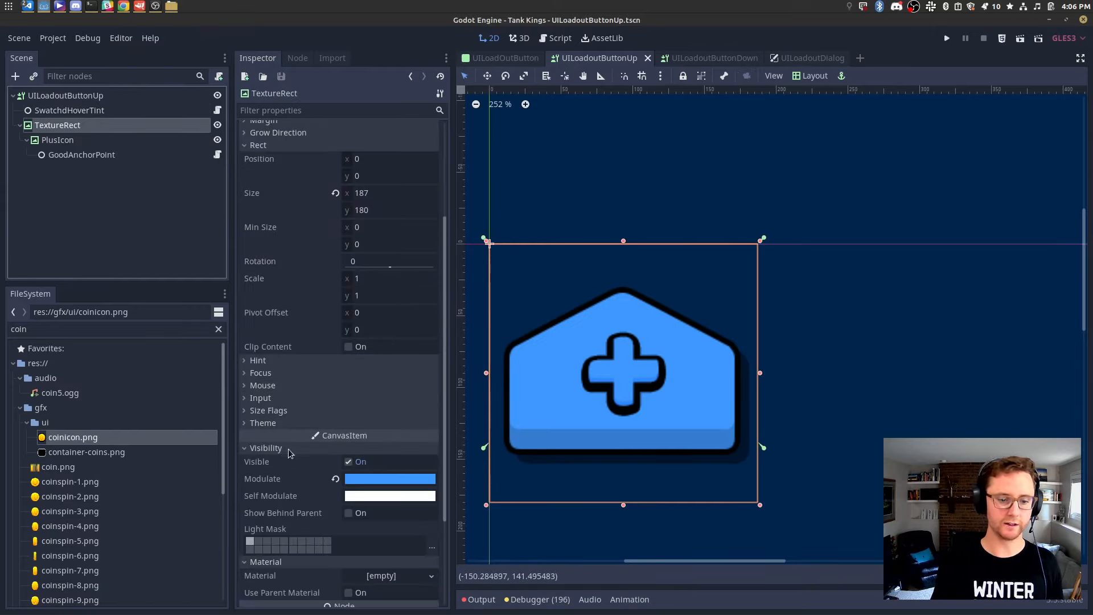
click(335, 479)
key(ctrl+s)
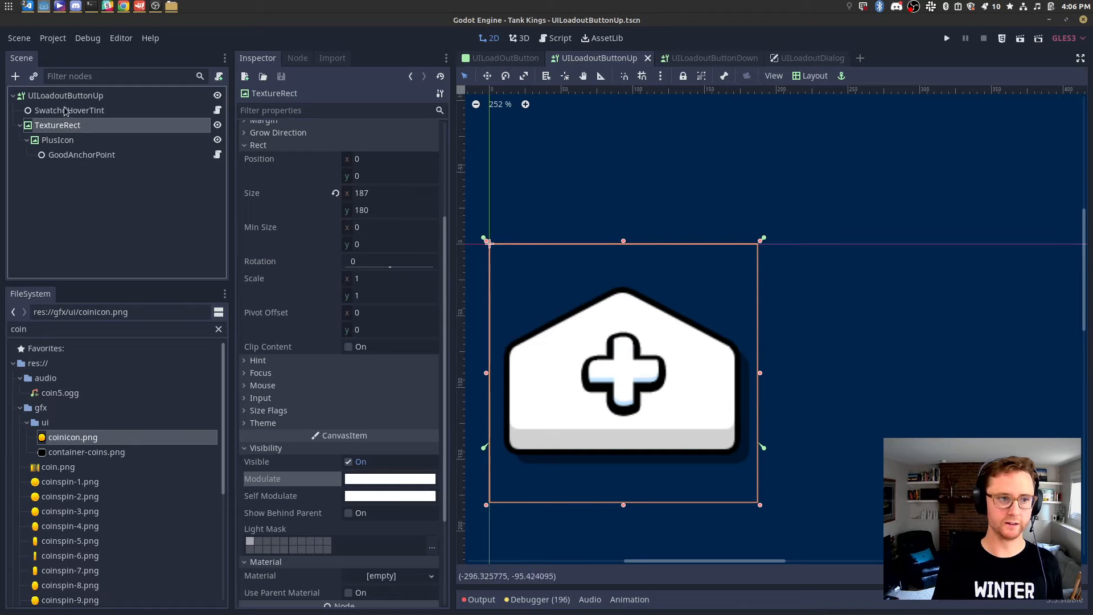
Reapply the Color Name normal on the SwatchdHoverTint node to refresh the tint, and save the scene.
click(70, 110)
click(381, 160)
key(Return)
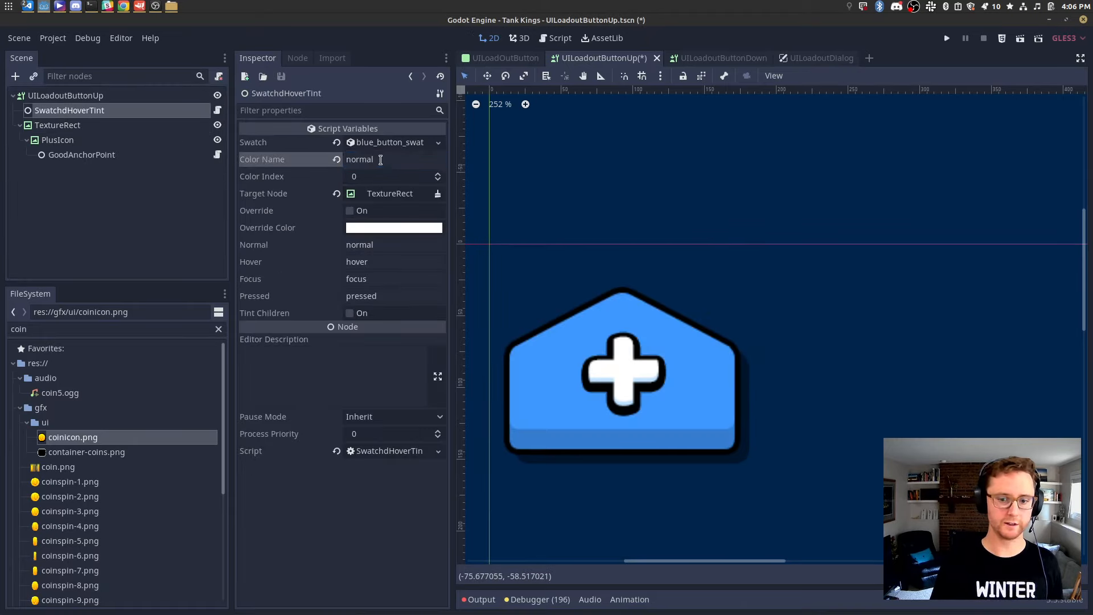
key(ctrl+s)
Examine the PlusIcon, the TextureRect and the UILoadoutButtonUp root's button properties, including its Custom Styles.
click(119, 143)
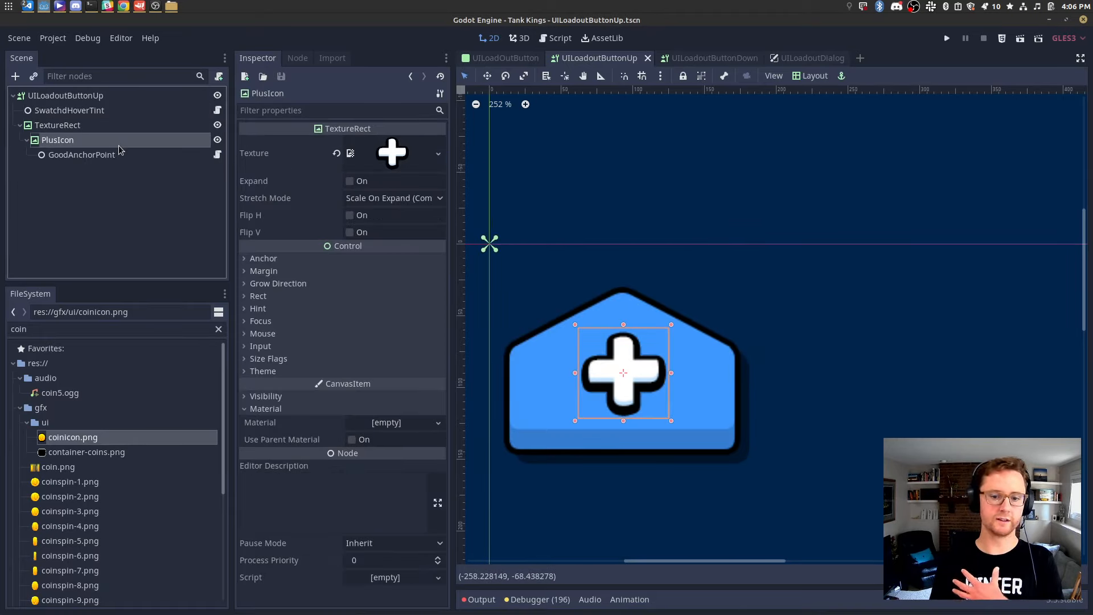
click(114, 125)
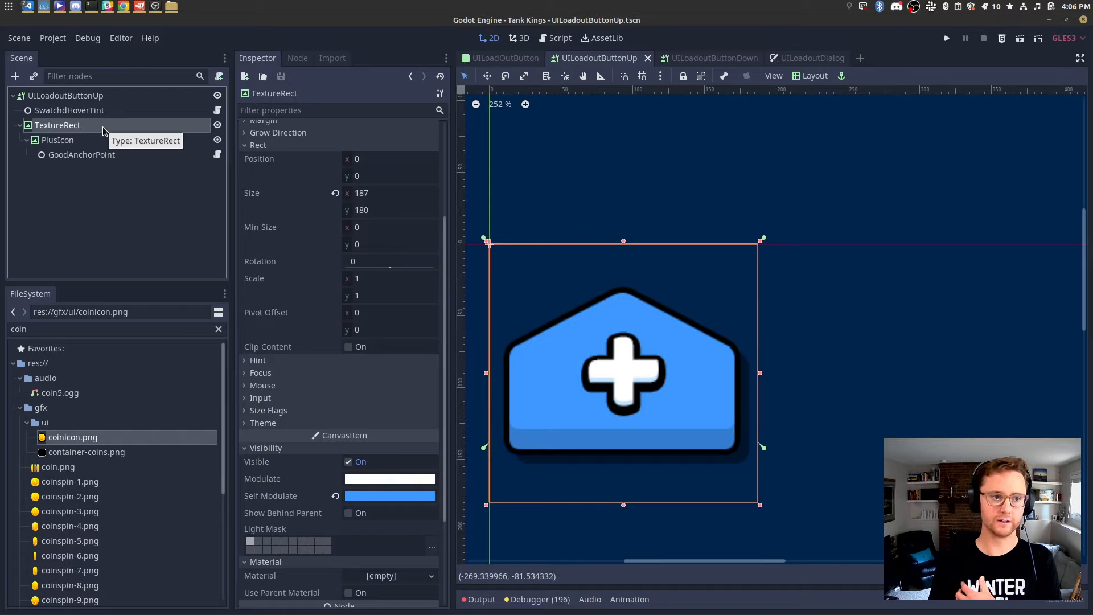
click(105, 97)
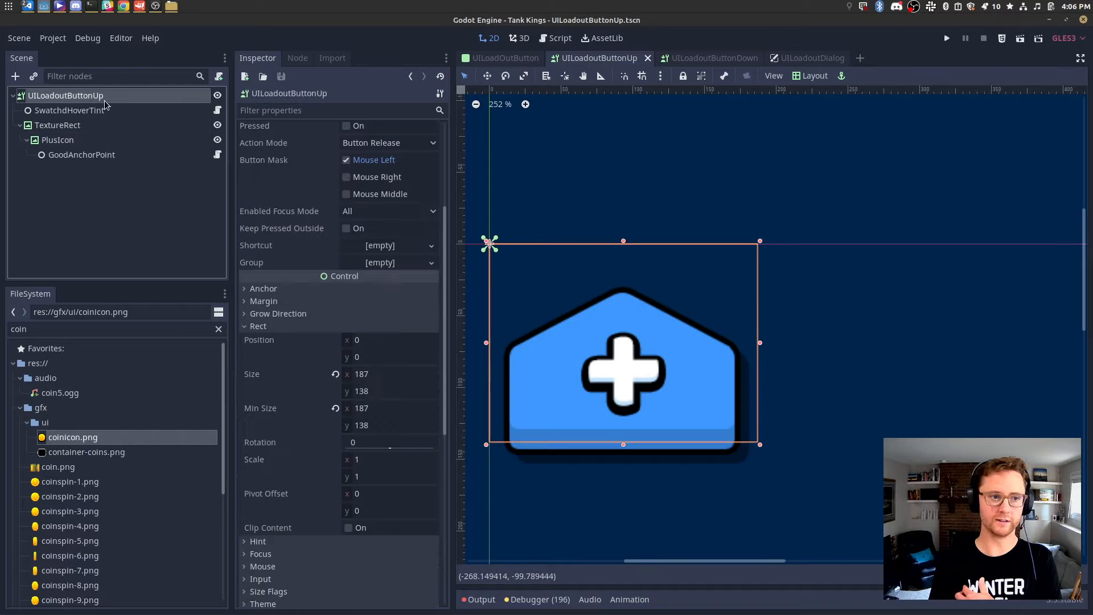
scroll(322, 213, up, 5)
scroll(320, 210, down, 3)
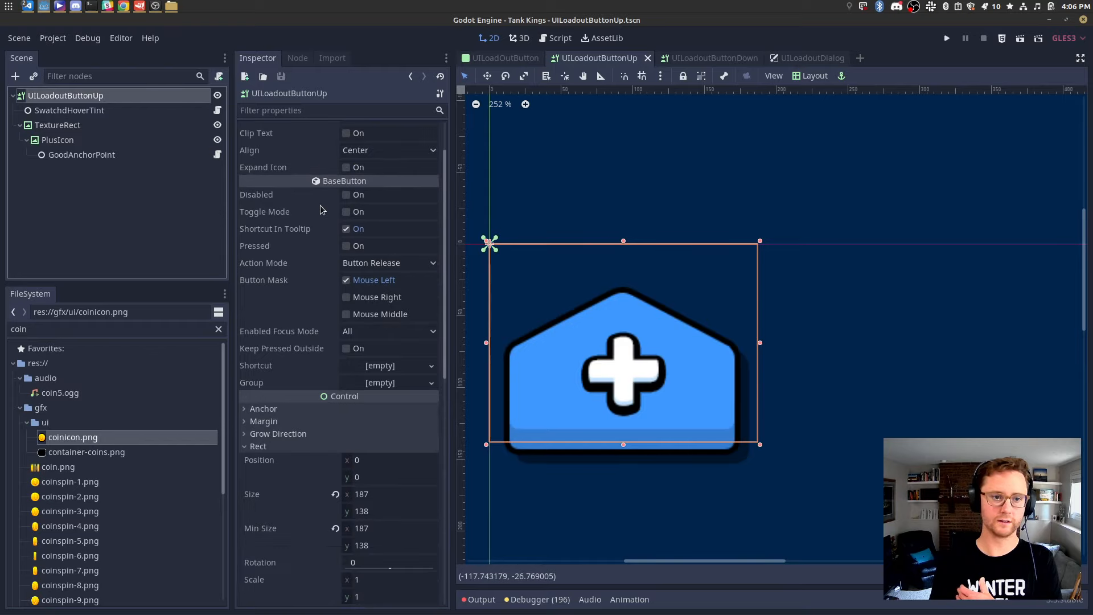
scroll(319, 210, up, 4)
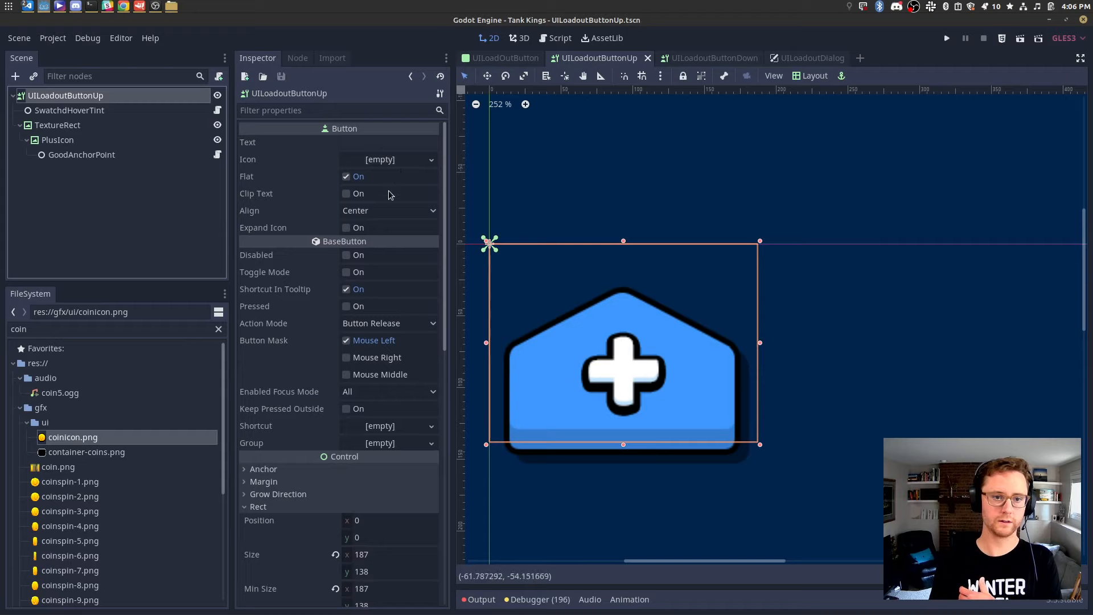
scroll(317, 387, down, 12)
click(292, 377)
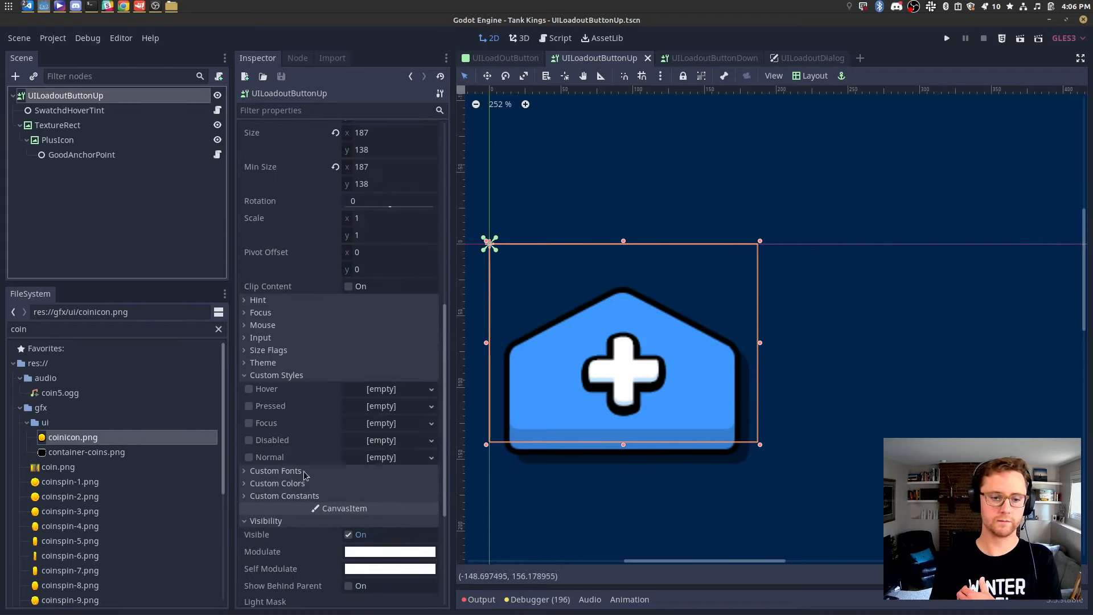
Toggle the TextureRect's visibility off and on again, and save the scene.
click(85, 125)
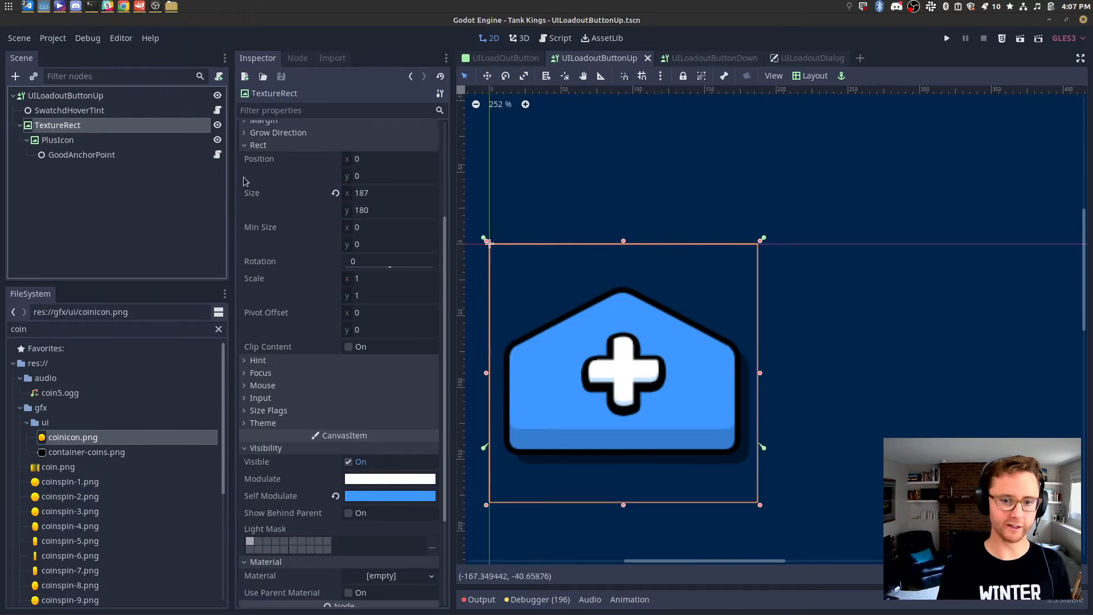
click(218, 125)
click(217, 125)
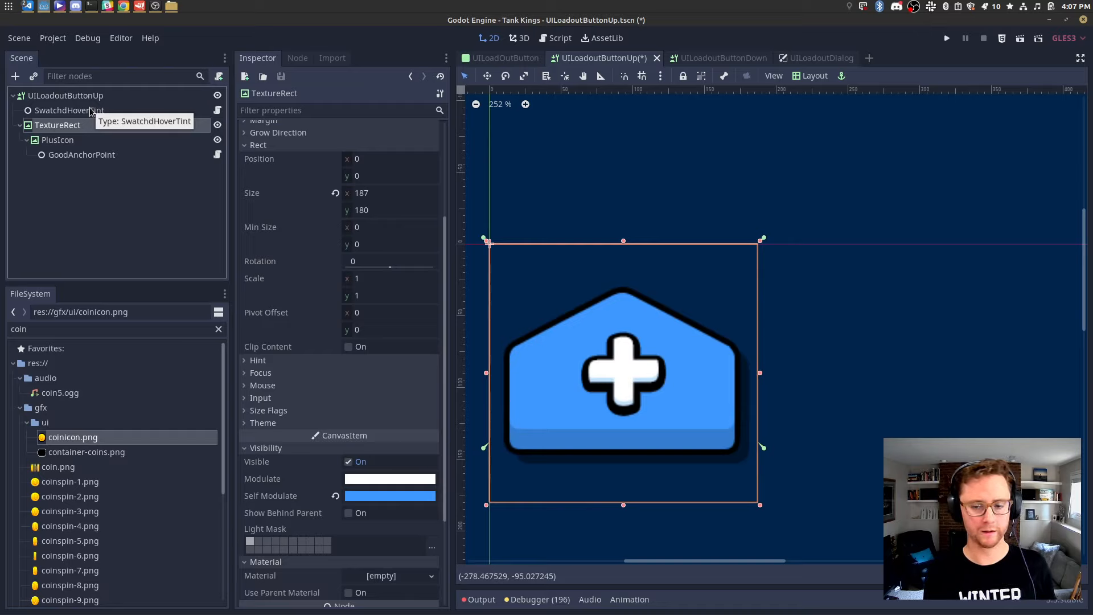
key(ctrl+s)
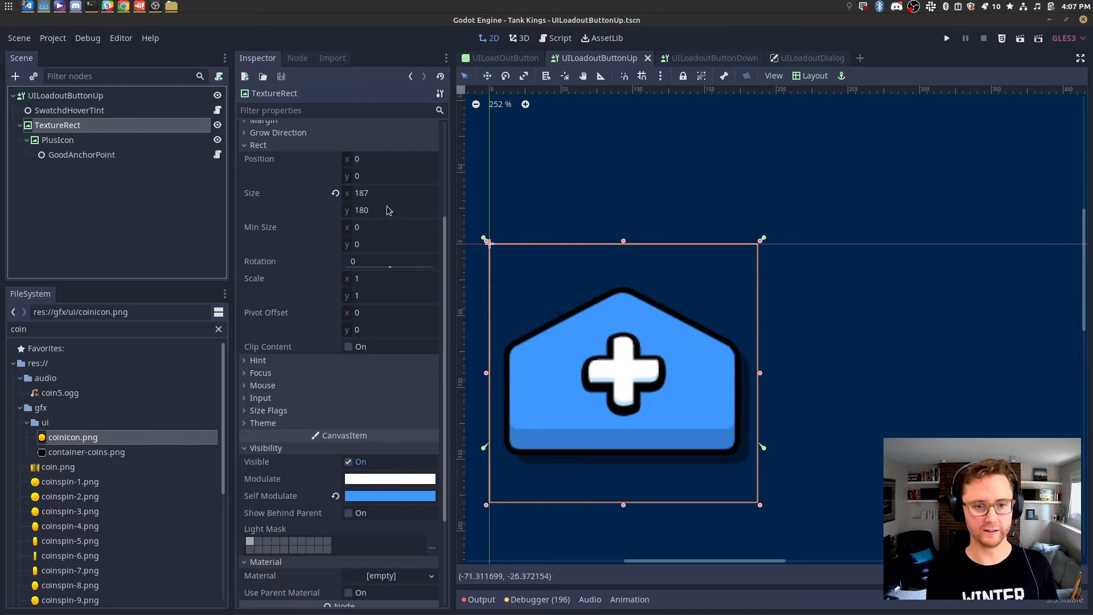